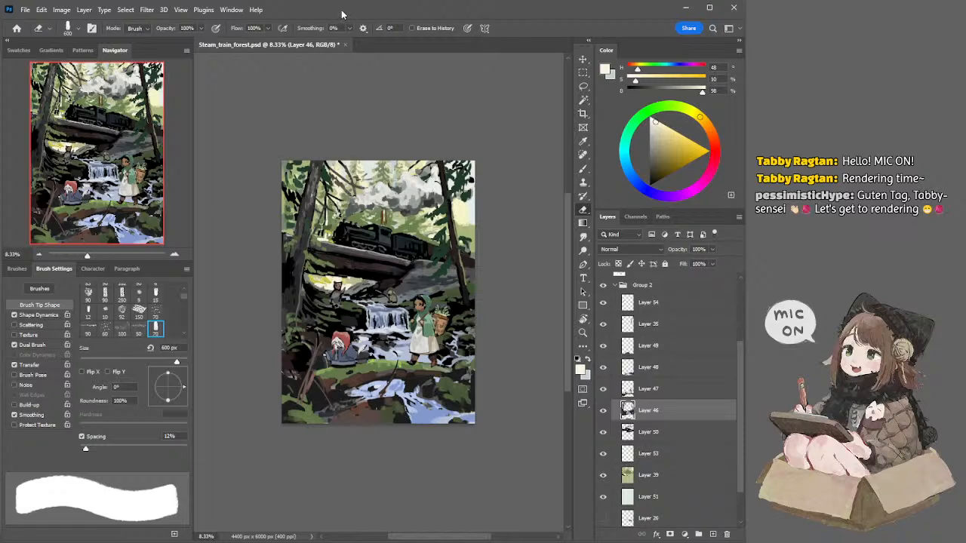
double_click(341, 10)
double_click(592, 16)
mouse_move(327, 110)
left_mouse_down()
mouse_move(236, 93)
mouse_move(311, 97)
left_mouse_up()
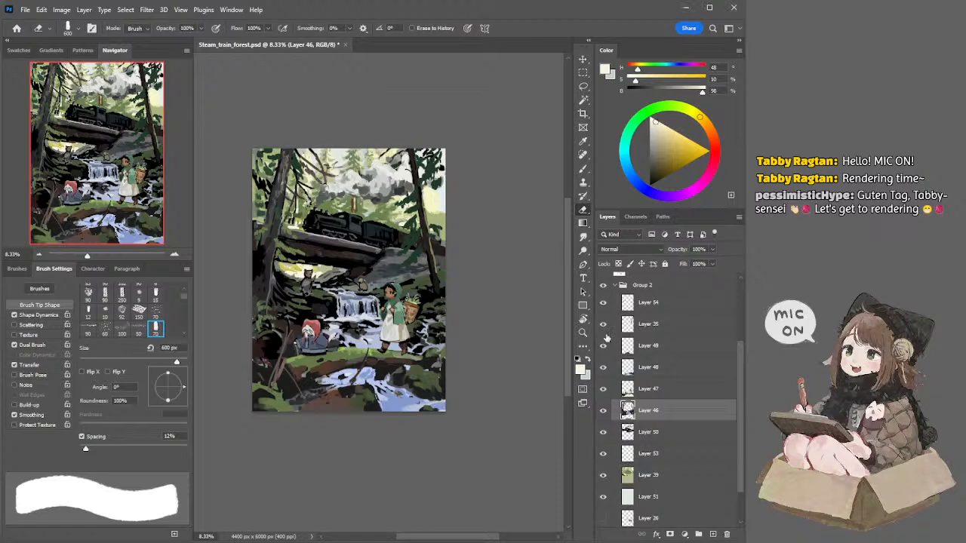
Step: Check Layer 54 and Layer 35 by toggling their visibility, and merge the two into one layer
left_click(603, 307)
left_click(603, 307)
left_click(603, 303)
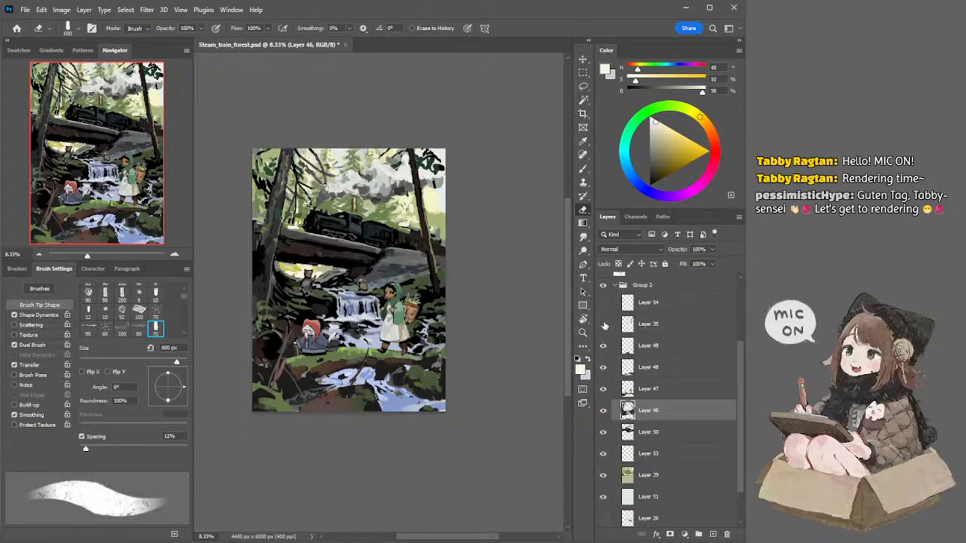
left_click(633, 303)
left_click(640, 323, "shift")
left_click(604, 305)
key("ctrl+e")
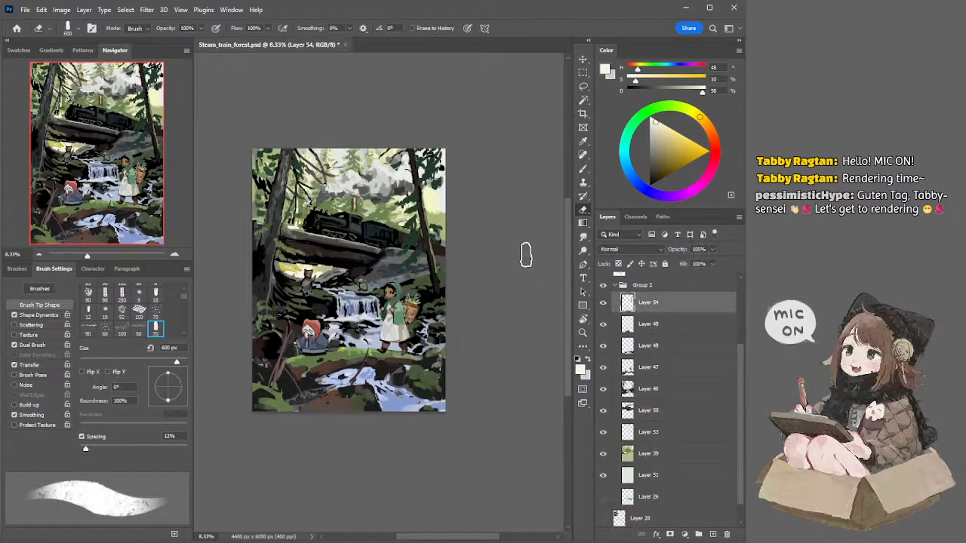
left_click(507, 244, "ctrl")
mouse_move(360, 229)
left_mouse_down()
mouse_move(371, 222)
mouse_move(357, 228)
left_mouse_up()
mouse_move(369, 304)
left_mouse_down()
mouse_move(360, 291)
mouse_move(371, 308)
left_mouse_up()
key("ctrl+z")
left_click_drag(380, 362, 387, 385)
key("ctrl+z")
key("ctrl+z")
key("ctrl+z")
key("ctrl+z")
key("ctrl+z")
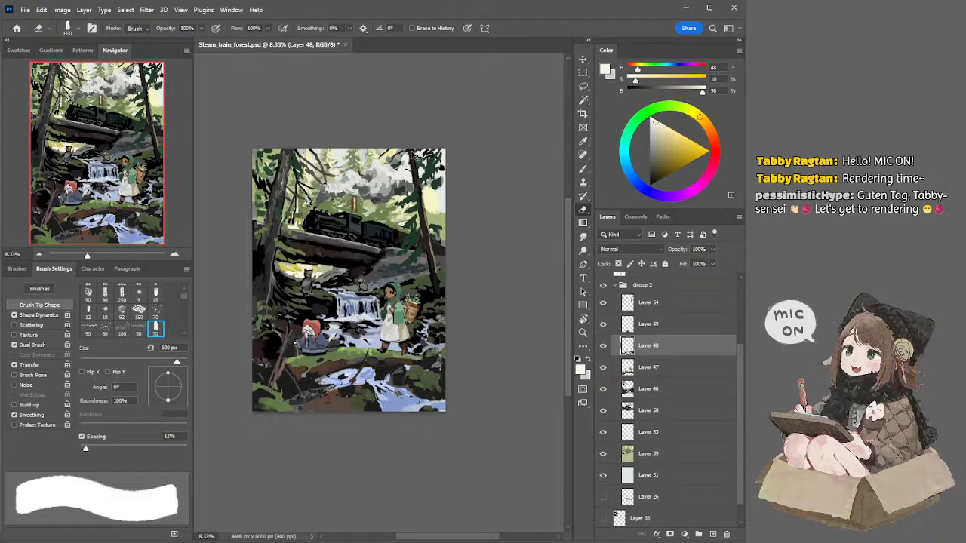
left_click(406, 202, "ctrl")
left_click_drag(367, 208, 368, 195)
key("ctrl+z")
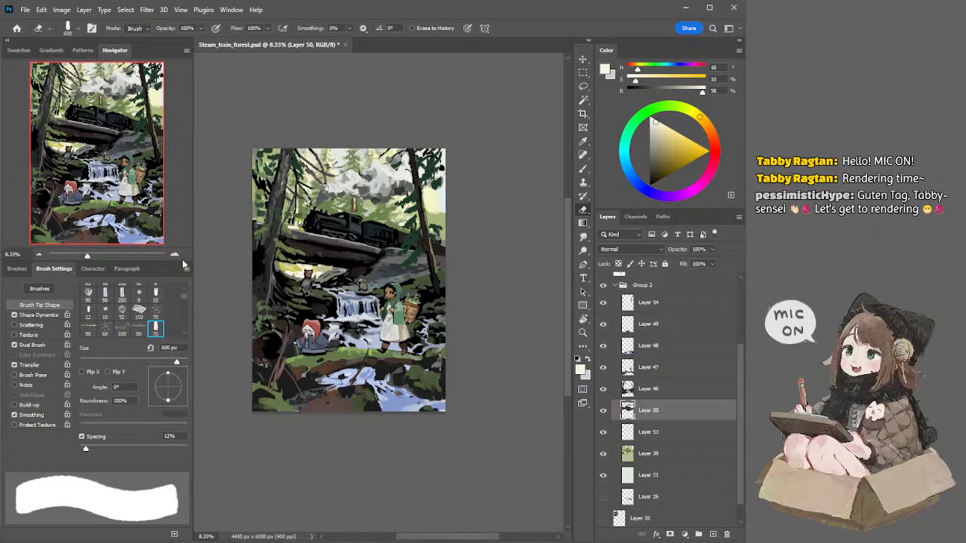
mouse_move(382, 181)
left_mouse_down()
mouse_move(387, 225)
mouse_move(381, 151)
mouse_move(374, 217)
mouse_move(377, 190)
mouse_move(394, 191)
mouse_move(383, 184)
mouse_move(383, 123)
mouse_move(393, 231)
mouse_move(362, 284)
mouse_move(351, 267)
mouse_move(359, 220)
mouse_move(331, 262)
mouse_move(341, 273)
mouse_move(363, 221)
mouse_move(379, 213)
mouse_move(380, 154)
mouse_move(382, 175)
mouse_move(406, 174)
mouse_move(378, 110)
mouse_move(395, 175)
mouse_move(406, 129)
mouse_move(381, 207)
mouse_move(384, 162)
left_mouse_up()
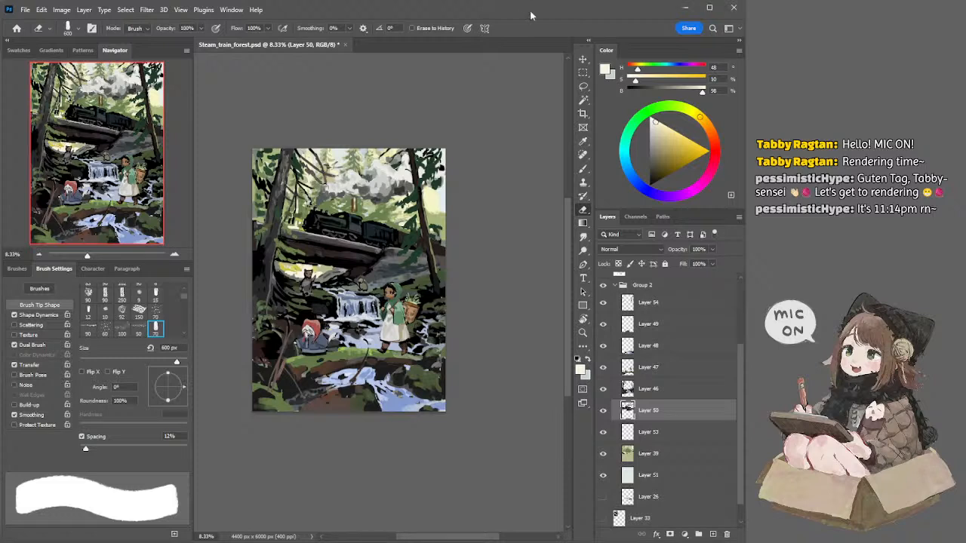
left_click_drag(353, 102, 350, 95)
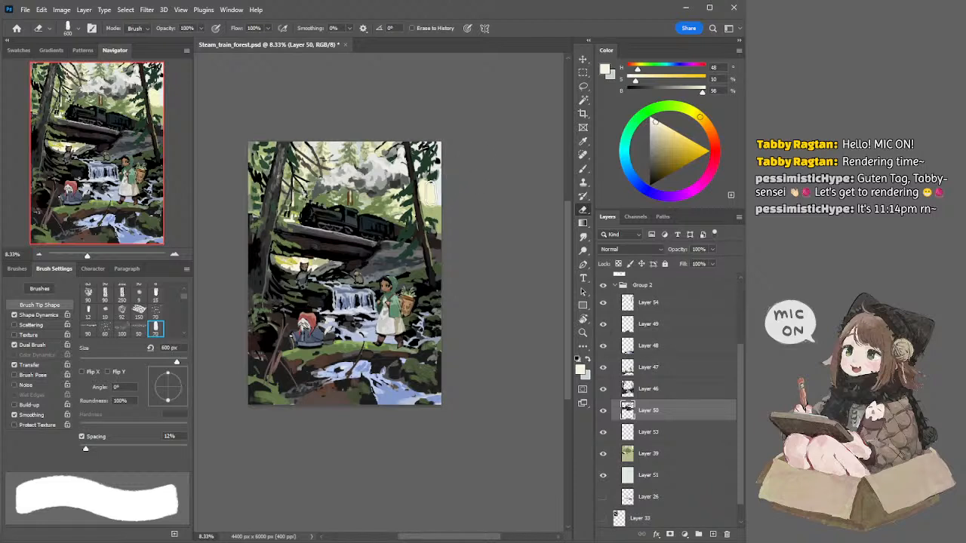
mouse_move(476, 143)
left_mouse_down()
mouse_move(463, 143)
mouse_move(457, 116)
mouse_move(459, 138)
left_mouse_up()
key("i")
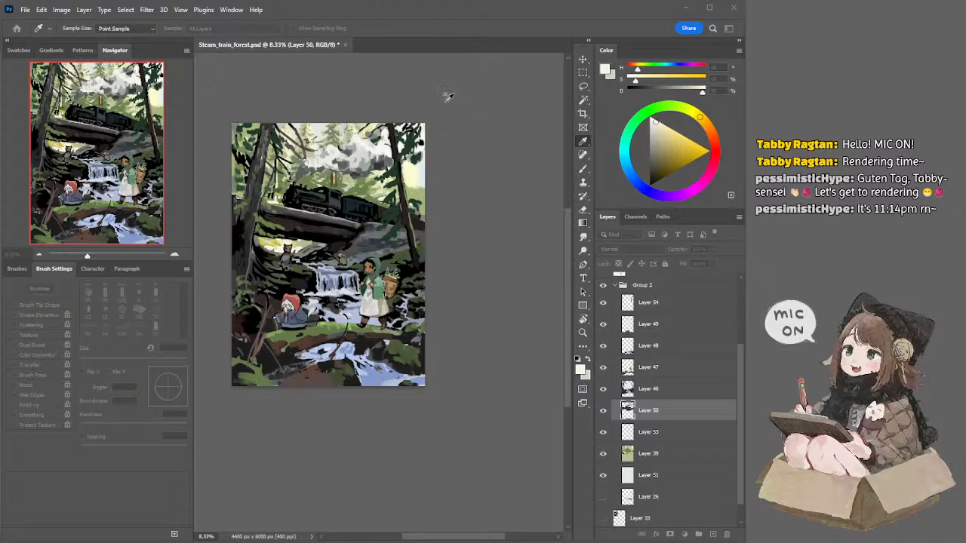
key("e")
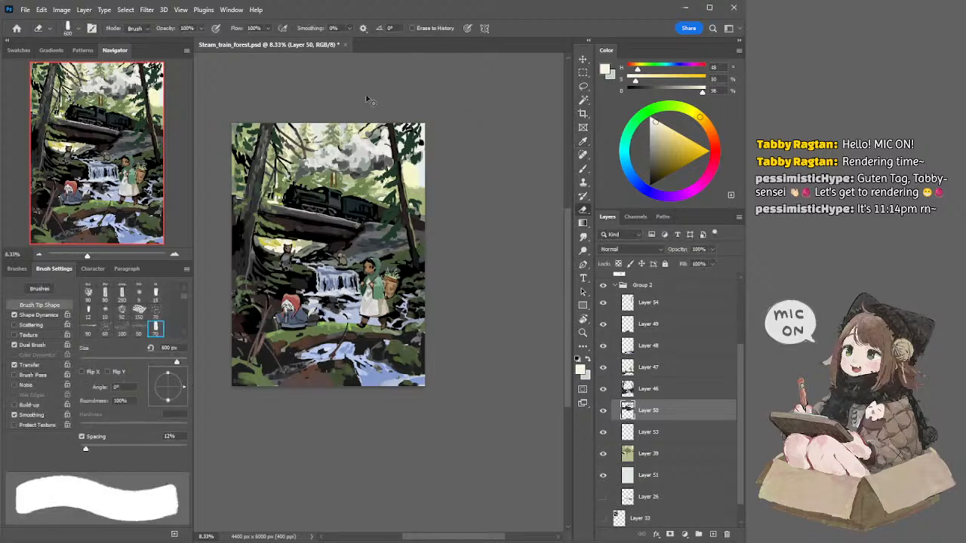
Step: Try painting over the background on Layer 39 with a light grey sampled from the sky and a 1200 px brush, and undo it
left_click(339, 136, "ctrl")
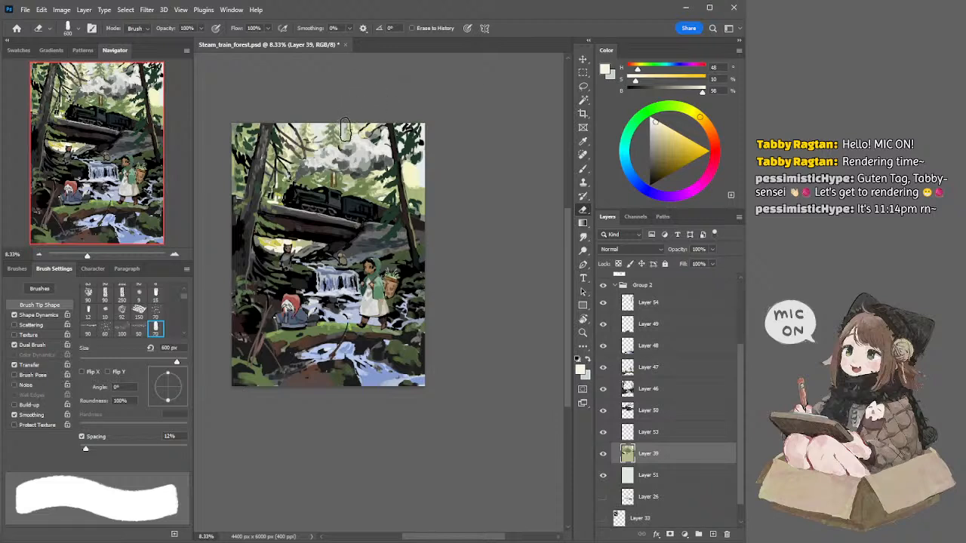
key("b")
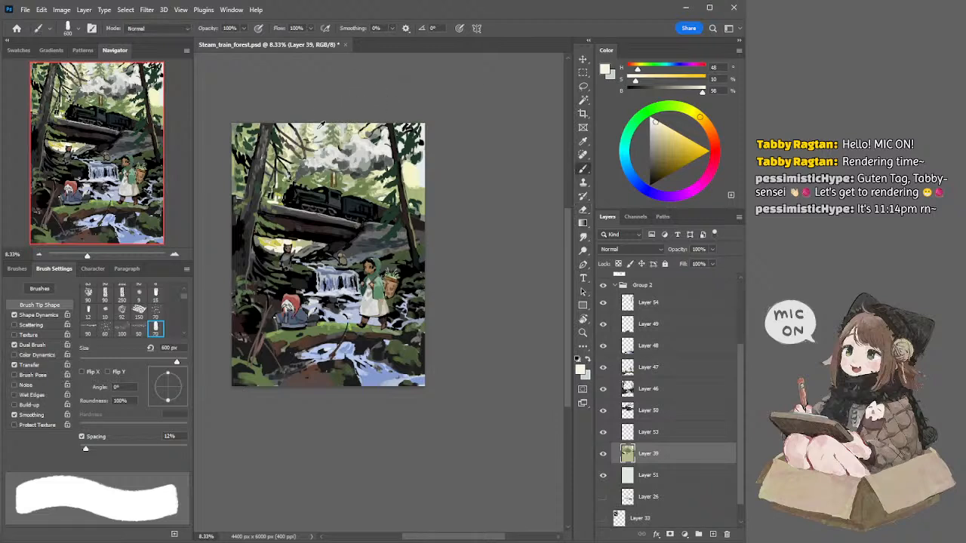
left_click(318, 129, "alt")
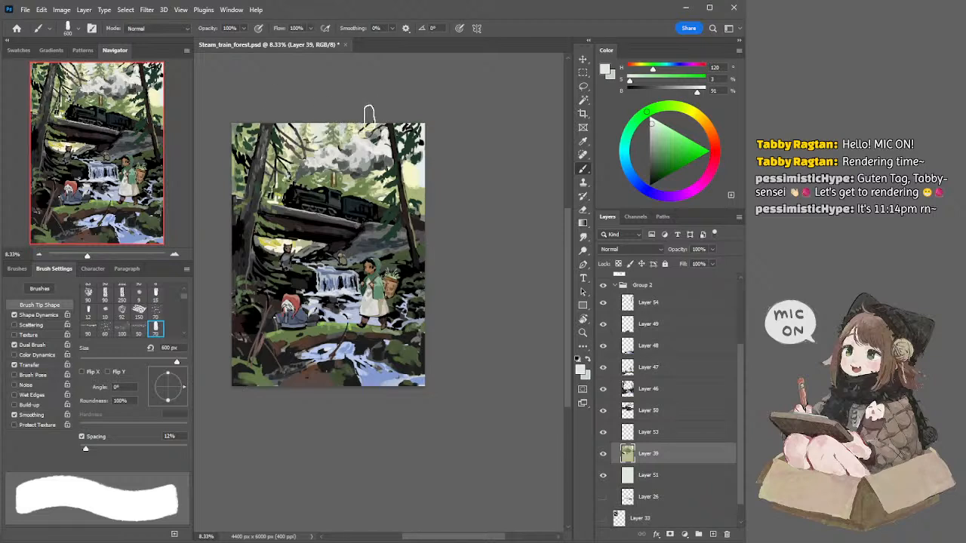
key("bracketright")
key("bracketright")
key("bracketright")
key("bracketright")
key("bracketright")
key("bracketright")
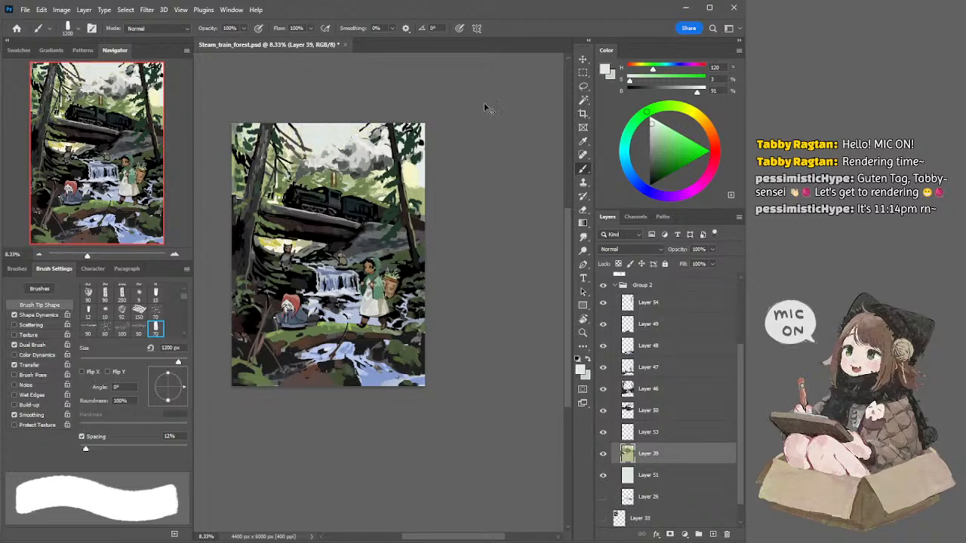
key("ctrl+z")
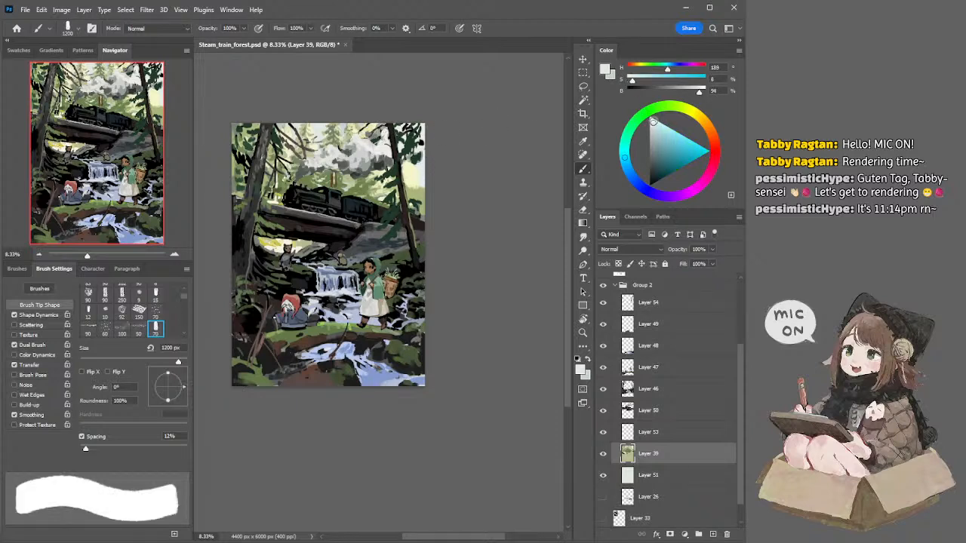
Step: Try covering the forest background on Layer 39 with a pale blue sky using a 1400 px brush
left_click_drag(653, 121, 653, 120)
key("bracketright")
key("bracketright")
mouse_move(227, 136)
left_mouse_down()
mouse_move(411, 138)
mouse_move(310, 153)
mouse_move(350, 165)
mouse_move(325, 212)
left_mouse_up()
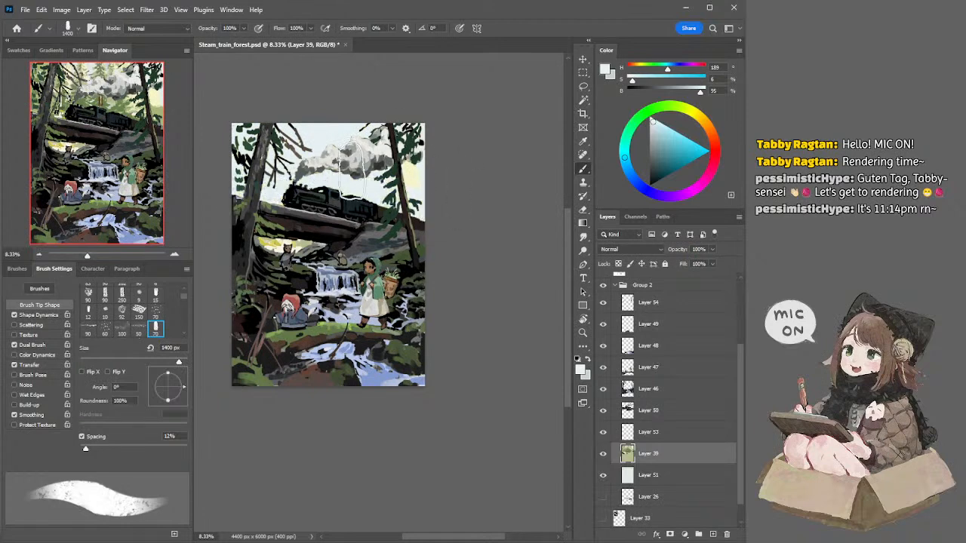
Step: Try erasing the pale yellow patch beside the right-hand tree on Layer 50 with the 600 px eraser
left_click(414, 180, "ctrl")
key("e")
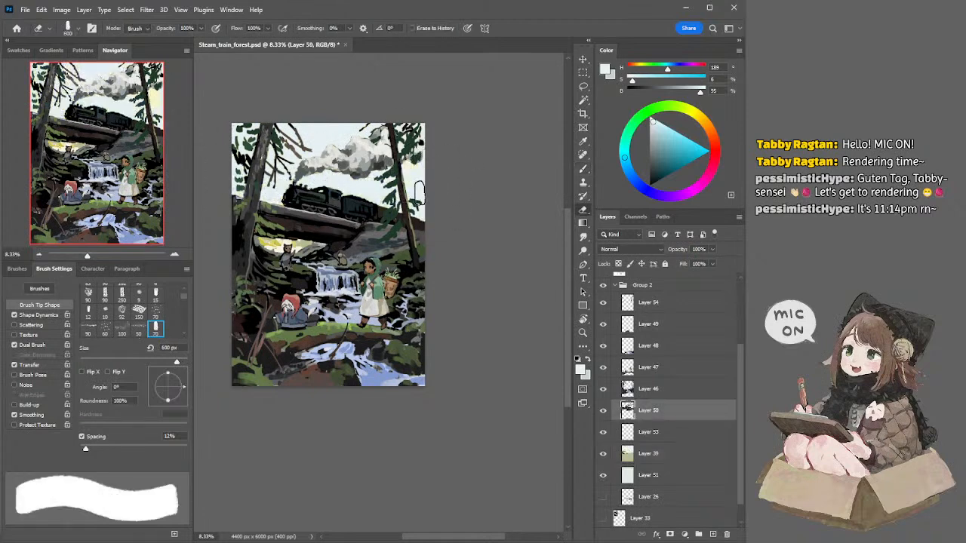
mouse_move(422, 163)
left_mouse_down()
mouse_move(412, 163)
mouse_move(427, 178)
mouse_move(423, 166)
mouse_move(419, 186)
left_mouse_up()
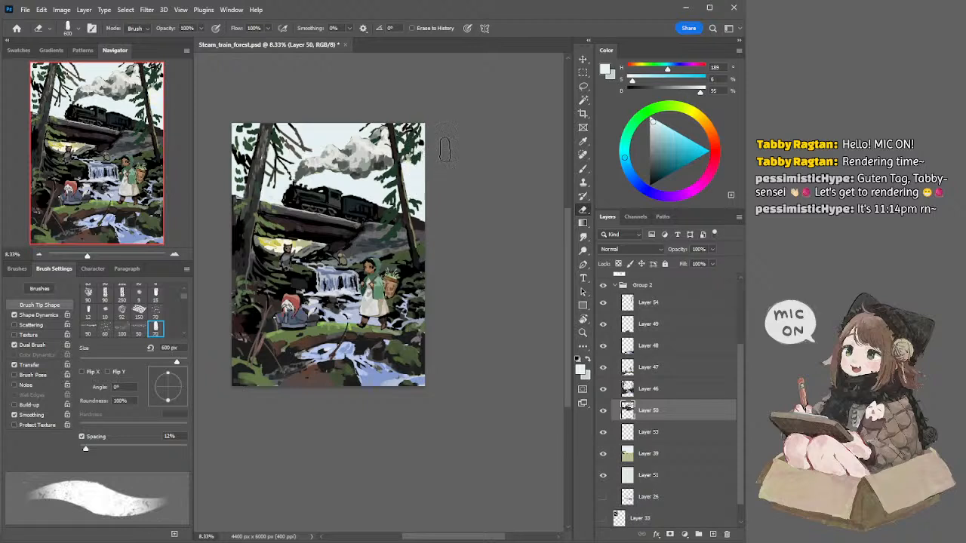
Step: Sample a neutral grey from the area beneath the bridge and add a new layer above Layer 39
key("b")
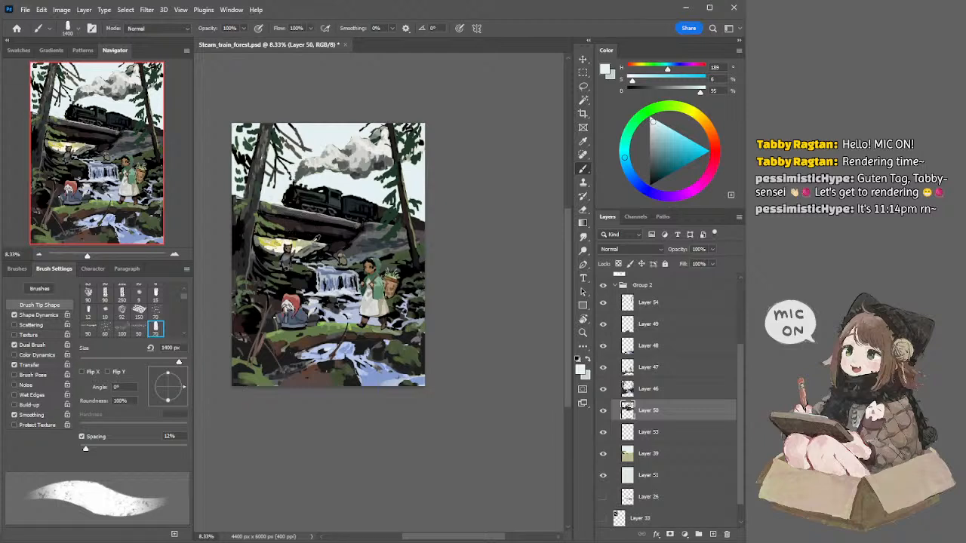
left_click(311, 240, "alt")
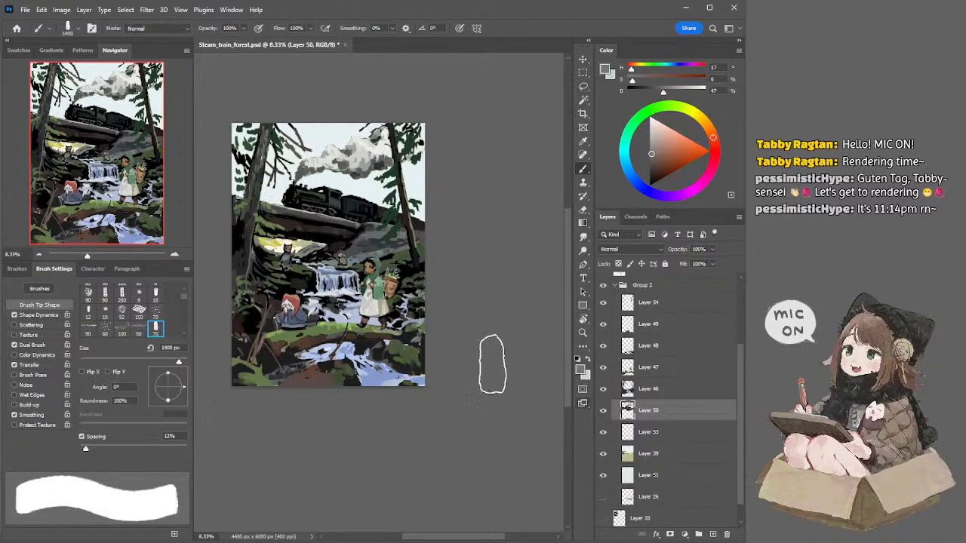
left_click(670, 454)
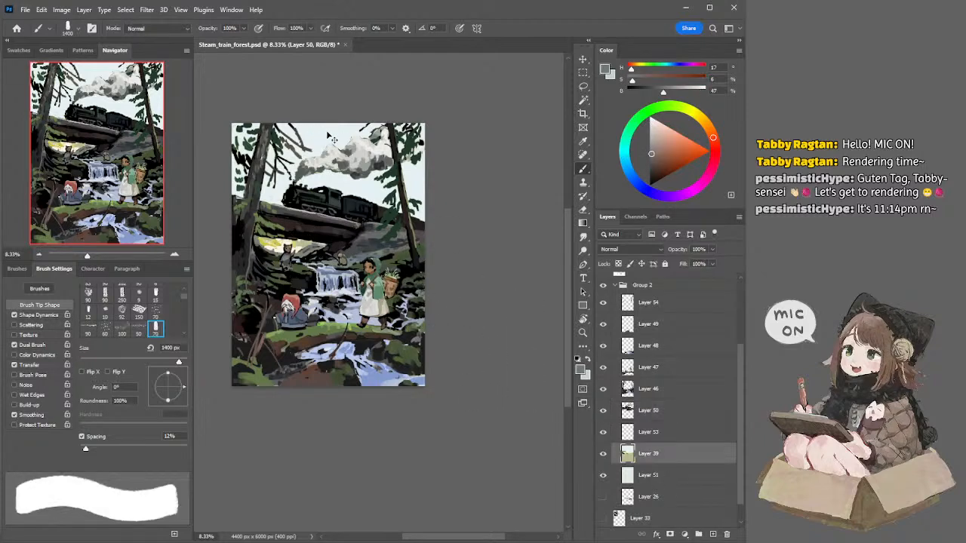
left_click(713, 534)
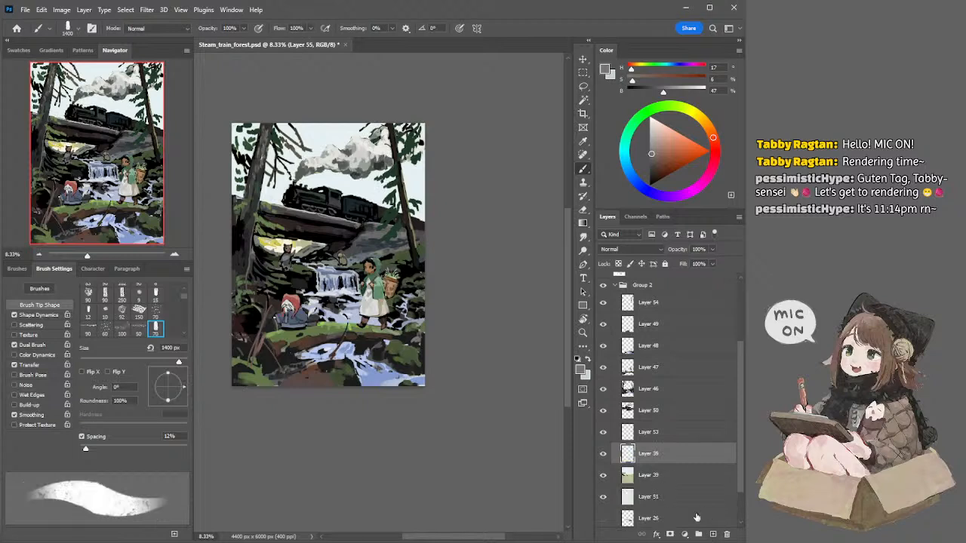
Step: Try painting a thin vertical grey trunk behind the train's smoke on the new layer with a 150 px brush
key("bracketleft")
key("bracketleft")
key("bracketleft")
key("bracketleft")
key("bracketleft")
key("bracketleft")
key("bracketleft")
key("bracketleft")
key("bracketleft")
key("bracketleft")
key("bracketleft")
key("bracketleft")
key("bracketleft")
key("bracketleft")
key("bracketleft")
key("bracketleft")
key("bracketleft")
left_click_drag(355, 124, 370, 226)
key("bracketright")
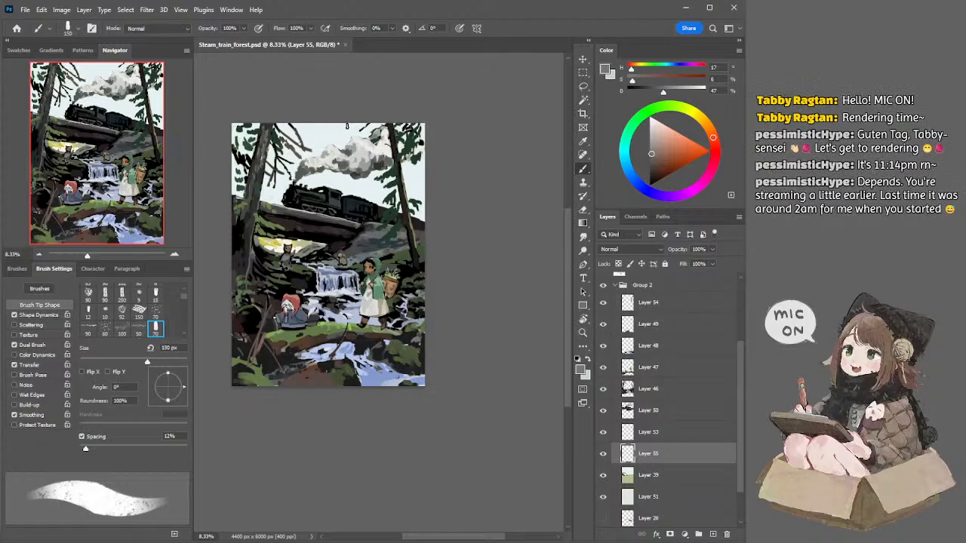
left_click_drag(351, 204, 352, 209)
key("ctrl+z")
left_click_drag(346, 123, 356, 210)
key("ctrl+z")
left_click_drag(345, 123, 349, 205)
Step: Turn off the brush's Transfer setting and test it with grey trunk strokes behind the smoke, undoing each one
left_click(14, 364)
key("ctrl+z")
mouse_move(346, 123)
left_mouse_down()
mouse_move(352, 203)
mouse_move(348, 167)
mouse_move(349, 195)
left_mouse_up()
key("ctrl+z")
key("ctrl+z")
key("ctrl+z")
left_click_drag(340, 122, 346, 194)
key("ctrl+z")
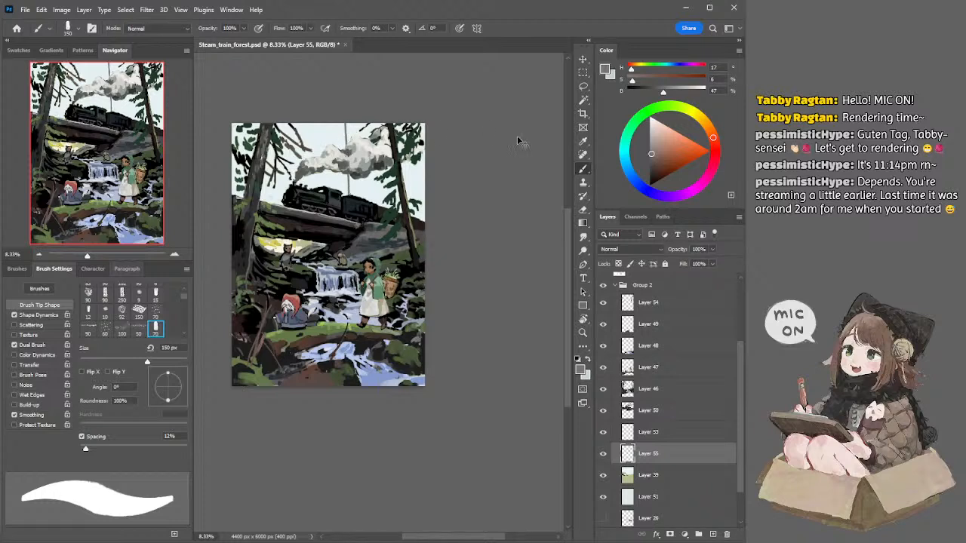
Step: Try painting the distant trunk behind the smoke in a muted brown with a 250 px brush
key("ctrl+z")
left_click(658, 159)
key("bracketright")
key("bracketright")
key("bracketright")
left_click_drag(349, 150, 353, 200)
key("ctrl+z")
left_click_drag(350, 121, 357, 202)
key("ctrl+z")
Step: Undo the brown trunk, the new layer and the pale blue repaint of the forest background
key("ctrl+z")
left_click_drag(351, 123, 356, 209)
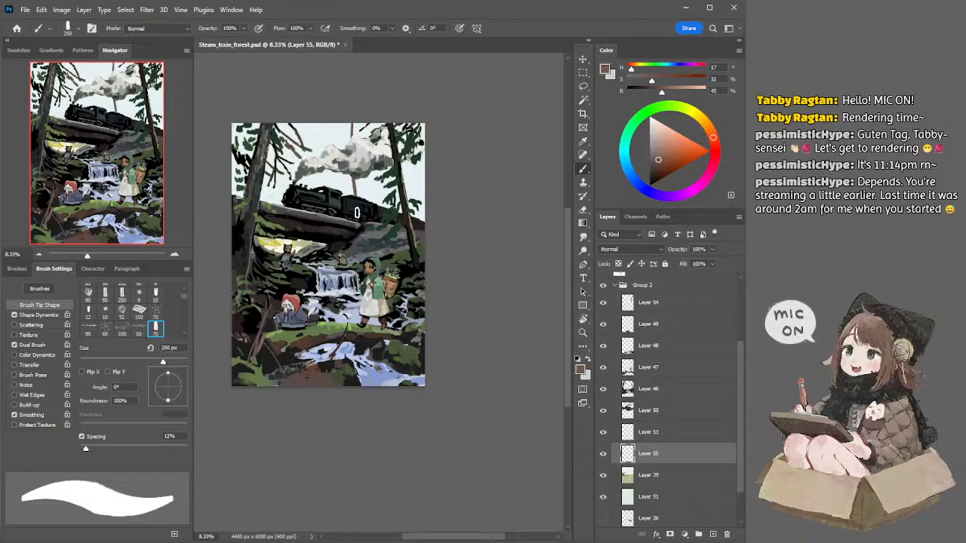
key("ctrl+z")
key("ctrl+z")
key("ctrl+z")
key("ctrl+z")
key("ctrl+z")
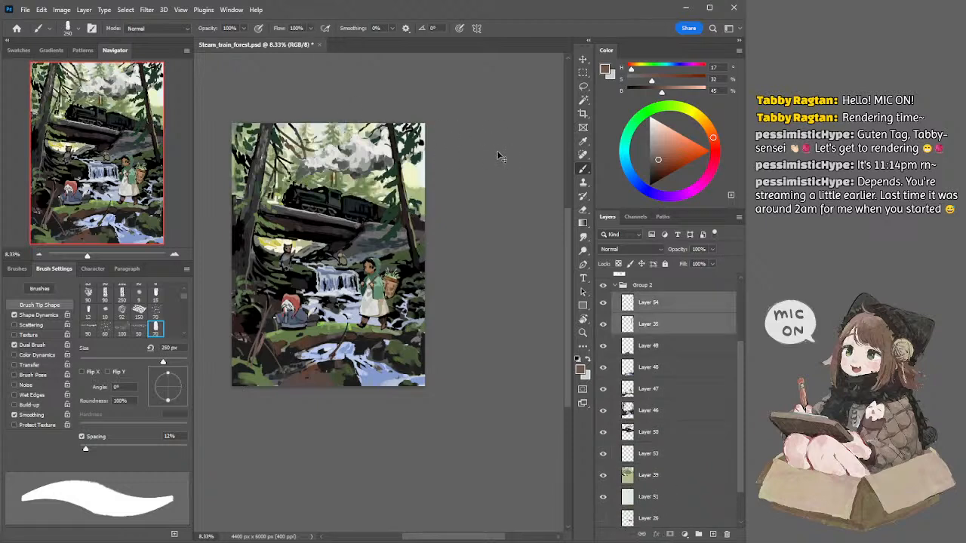
Step: Select Layer 39 and test Magic Wand selections on its pale sky areas, leaving Sample All Layers off
left_click(321, 134, "ctrl")
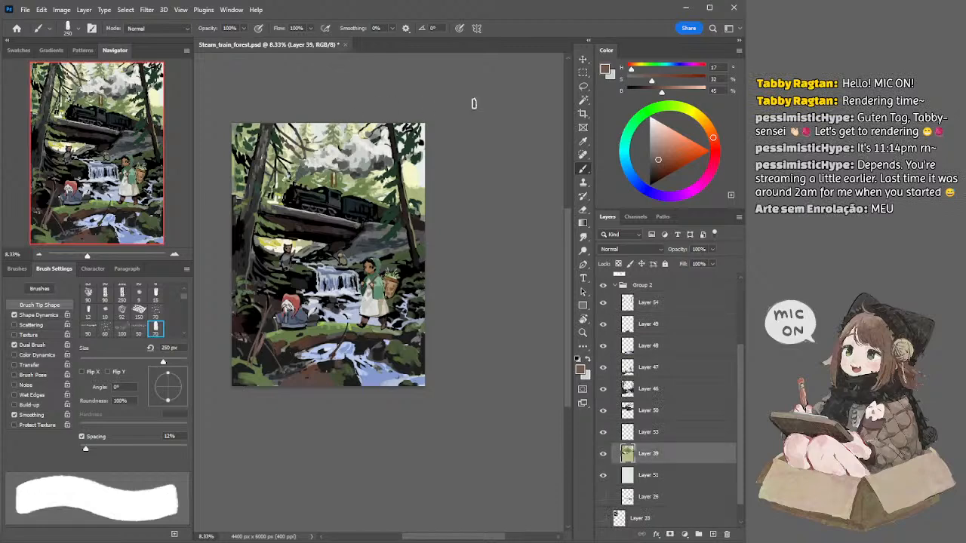
left_click(584, 101)
left_click(316, 130)
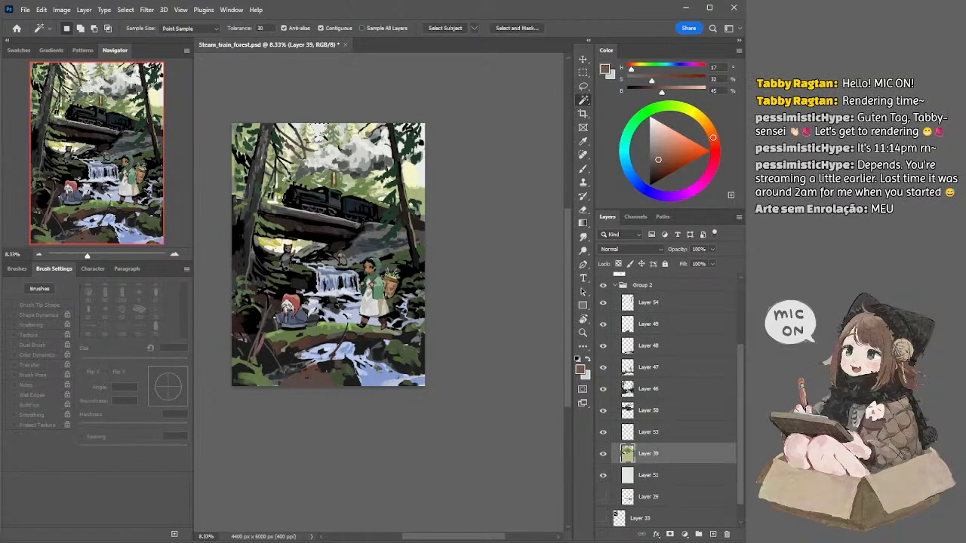
left_click(295, 133, "shift")
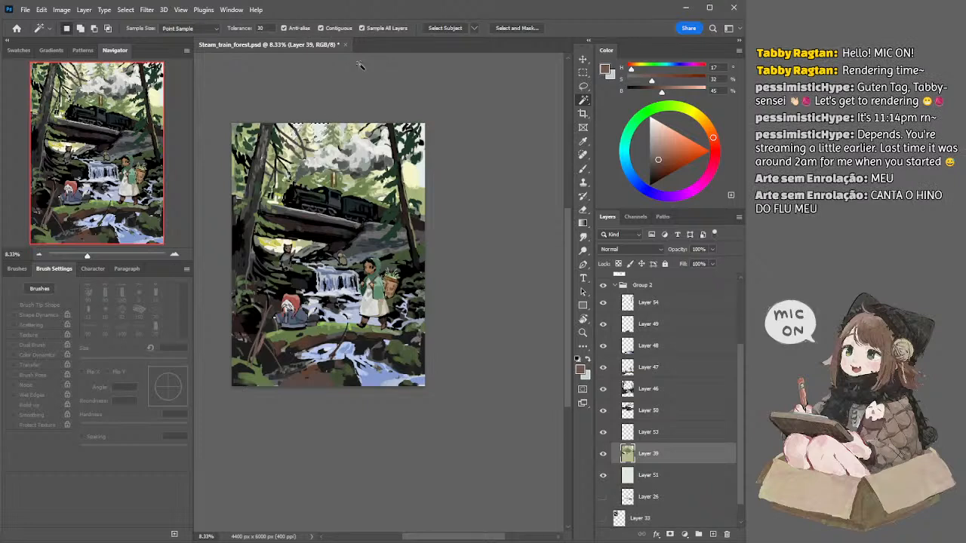
left_click(377, 28)
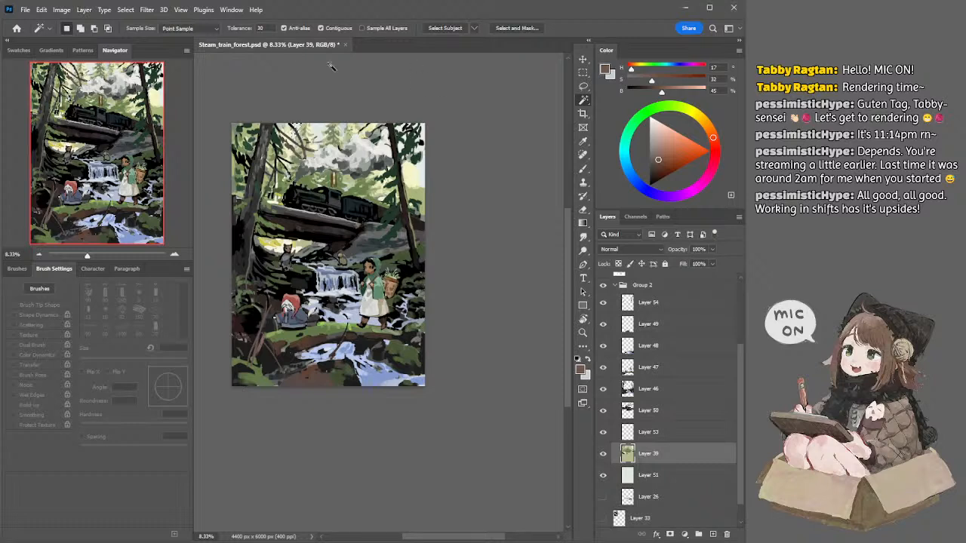
Step: Return to the Brush tool, sample sky tones on Layer 39, and choose a dark grey with a 200 px brush
key("l")
key("b")
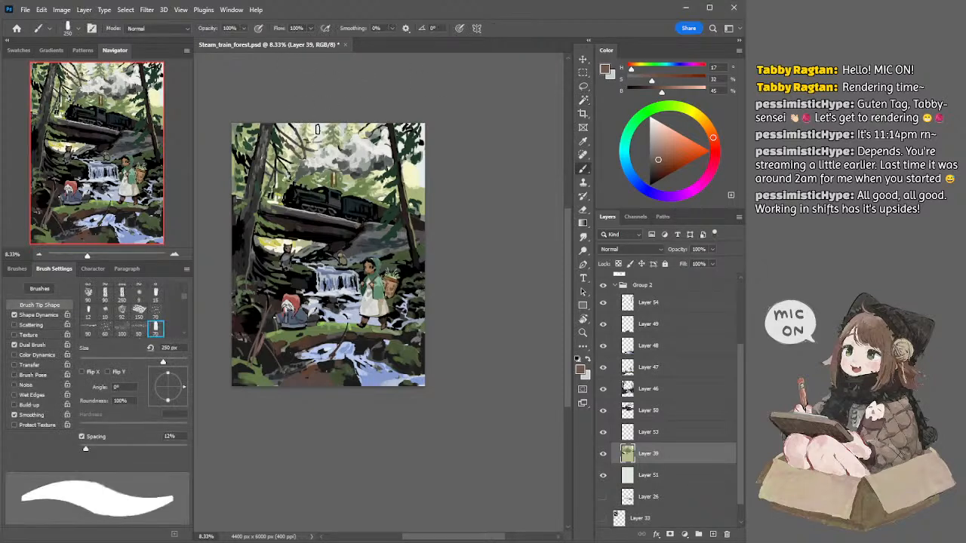
left_click(317, 127, "alt")
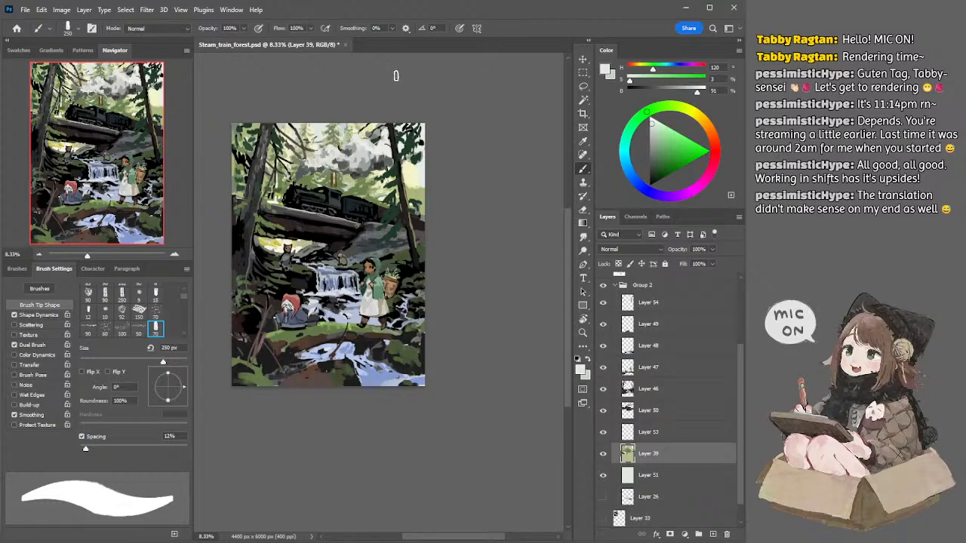
left_click_drag(334, 97, 351, 104)
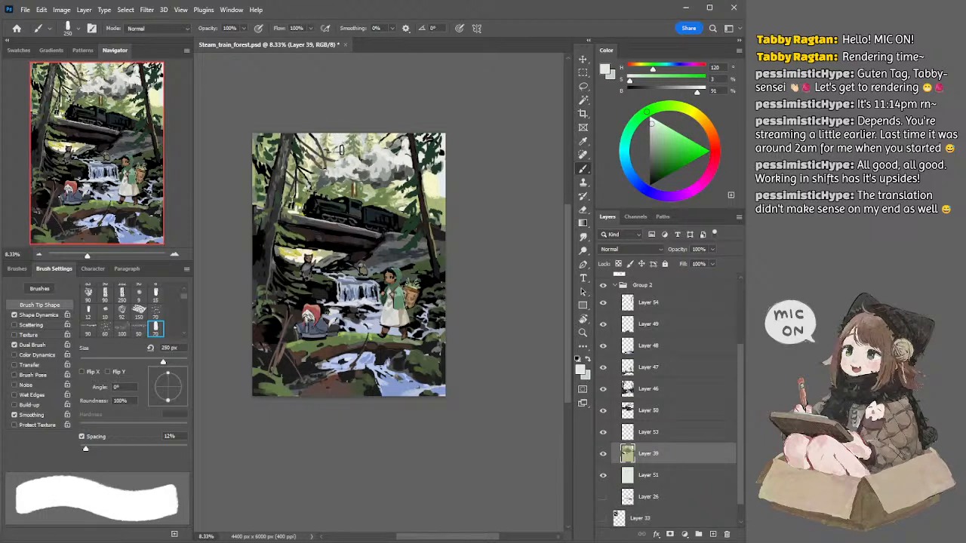
left_click(352, 143, "alt")
left_click(649, 161)
key("bracketleft")
key("bracketleft")
key("bracketleft")
key("bracketright")
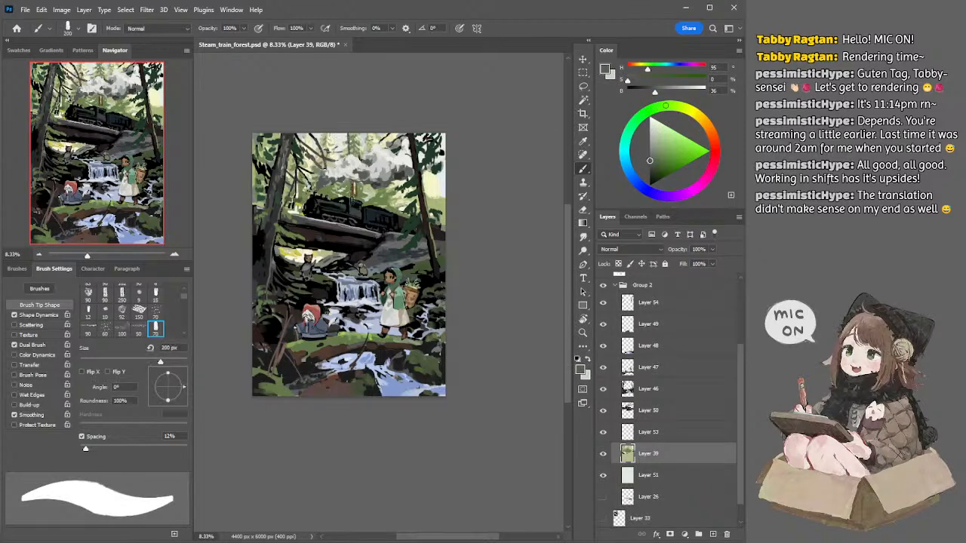
Step: Sample the pale yellow sky on Layer 39 and paint the gap beside the right-hand trunk with a 500 px brush
left_click(373, 137, "alt")
key("bracketright")
key("bracketright")
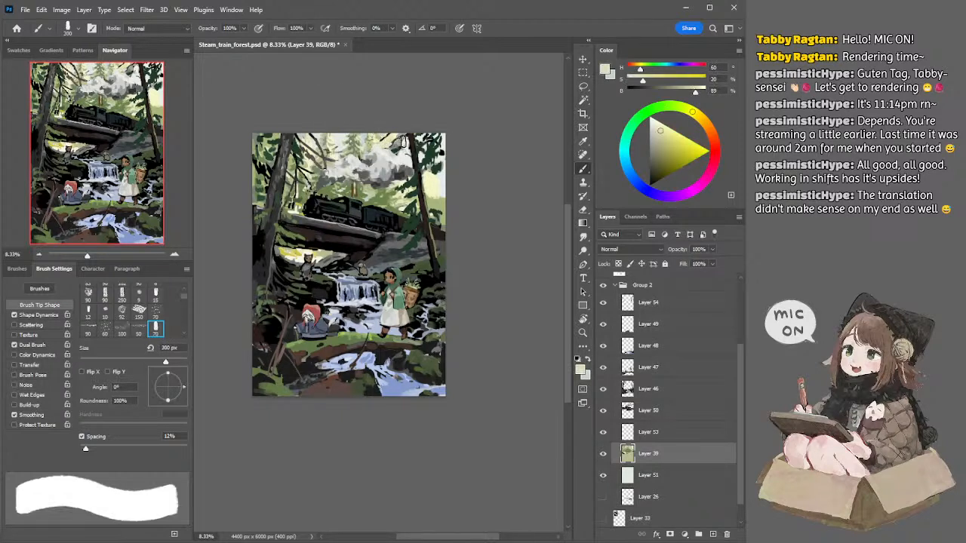
key("bracketright")
key("bracketright")
left_click_drag(431, 195, 433, 198)
Step: Mute the colour to a warm grey with hue 44, saturation 12 and brightness 61, and paint it lower beside the right-hand trunk
mouse_move(652, 146)
left_mouse_down()
mouse_move(670, 128)
mouse_move(664, 141)
left_mouse_up()
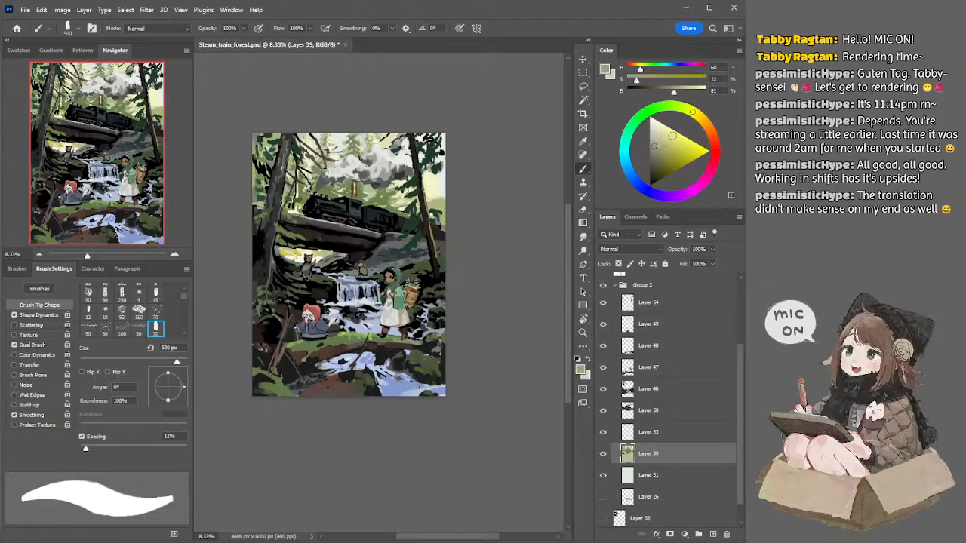
left_click(701, 120)
mouse_move(432, 206)
left_mouse_down()
mouse_move(445, 206)
mouse_move(435, 210)
left_mouse_up()
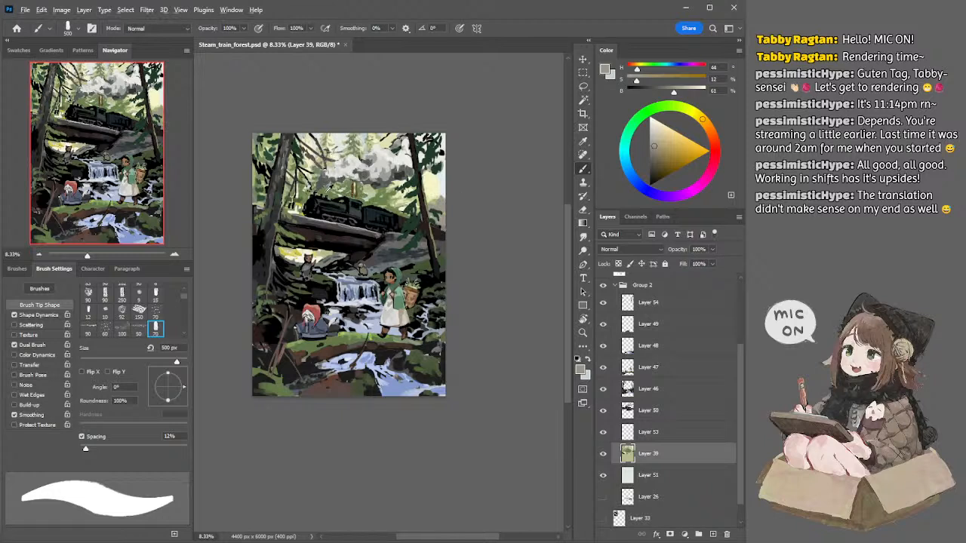
Step: Sample the forest green above the locomotive and paint it between the left-hand trunk and the train with a 400 px brush
left_click(326, 190, "alt")
key("[")
mouse_move(290, 208)
left_mouse_down()
mouse_move(301, 193)
mouse_move(304, 214)
mouse_move(308, 202)
mouse_move(293, 191)
left_mouse_up()
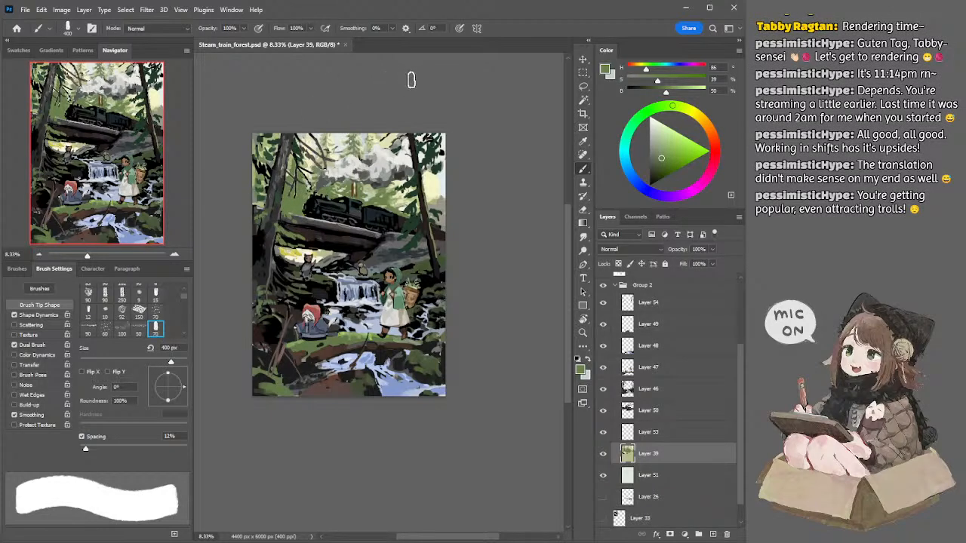
Step: Mute the green to saturation 22 and brightness 45 and paint the forest in front of the locomotive with a 500 px brush
key("bracketright")
key("bracketright")
key("bracketleft")
left_click(656, 159)
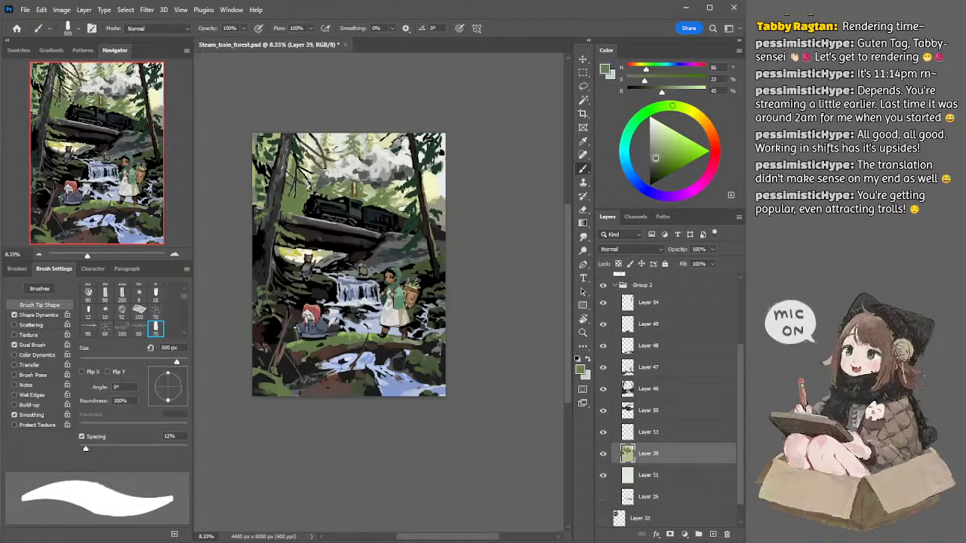
key("bracketright")
key("bracketleft")
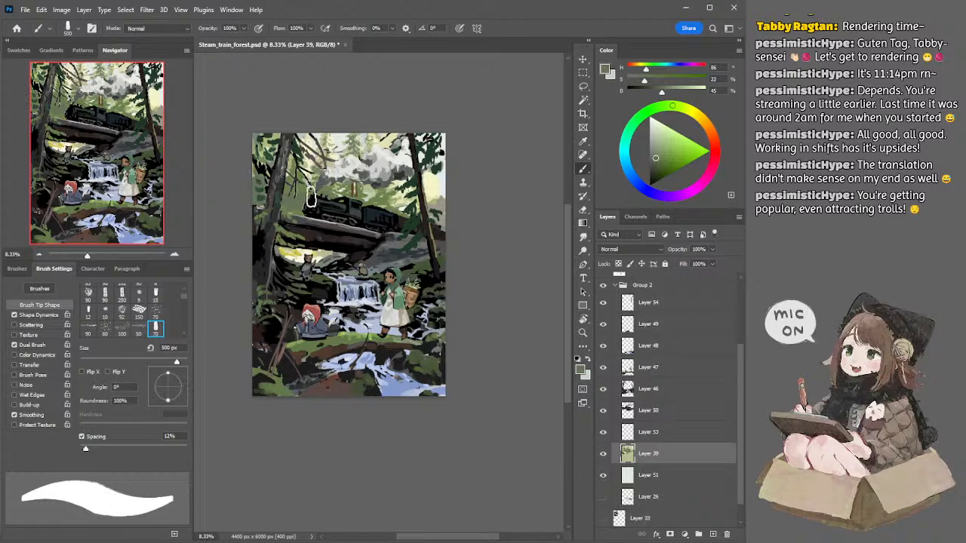
Step: Sample the pale green at the top of the left-hand trunk and paint between the branches above the locomotive with a 100 px brush
key("bracketleft")
key("bracketleft")
left_click(274, 135, "alt")
key("bracketleft")
key("bracketleft")
key("bracketleft")
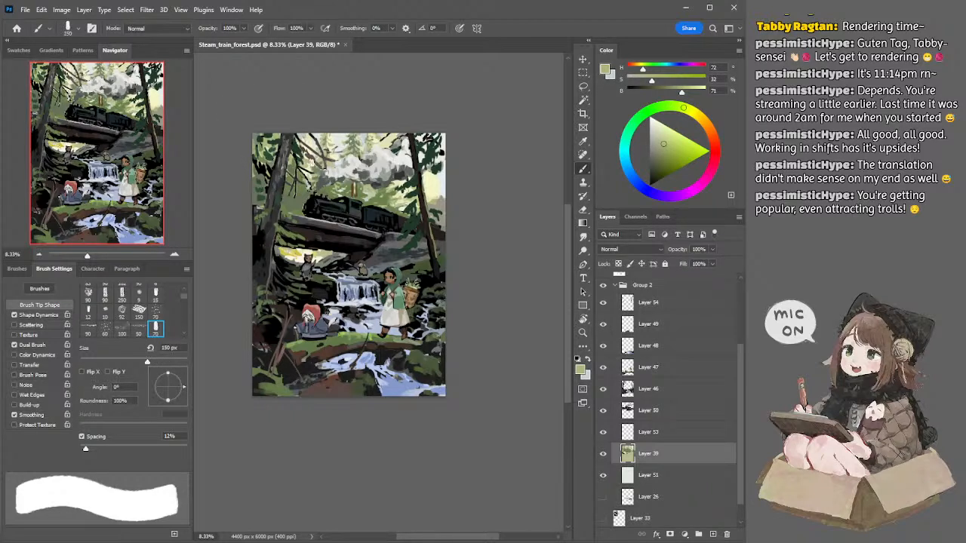
key("bracketleft")
key("bracketleft")
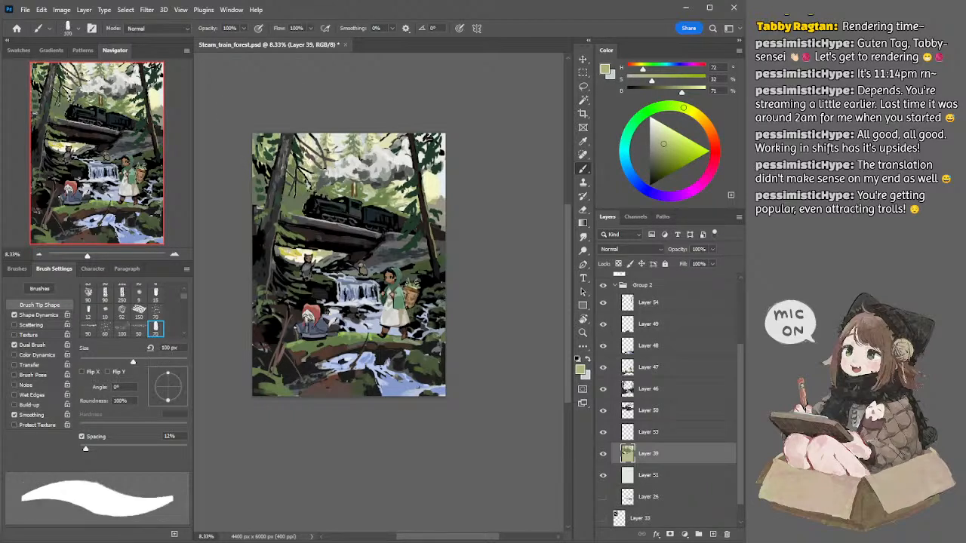
left_click_drag(307, 178, 318, 183)
Step: Lighten the green to saturation 28 and brightness 91 and paint canopy gaps up to the top edge with a 125 to 175 px brush
left_click(665, 132)
key("bracketright")
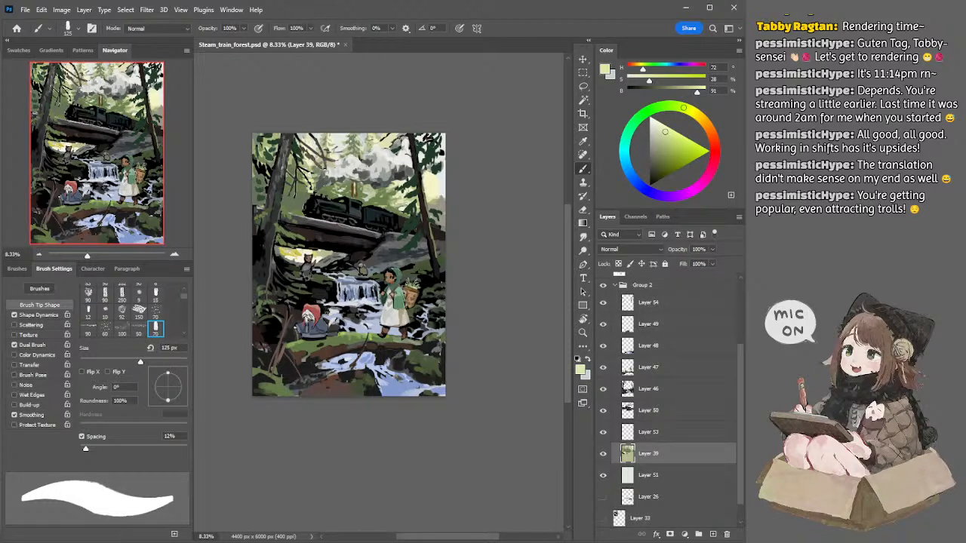
left_click_drag(307, 177, 305, 162)
key("bracketright")
key("bracketright")
left_click_drag(303, 138, 305, 136)
Step: Choose a greyed green with saturation 8 and brightness 64 and paint it among the left-hand branches with a 175 px brush
key("bracketleft")
key("bracketleft")
key("bracketleft")
left_click(652, 142)
key("bracketright")
key("bracketright")
key("bracketright")
key("bracketright")
key("bracketright")
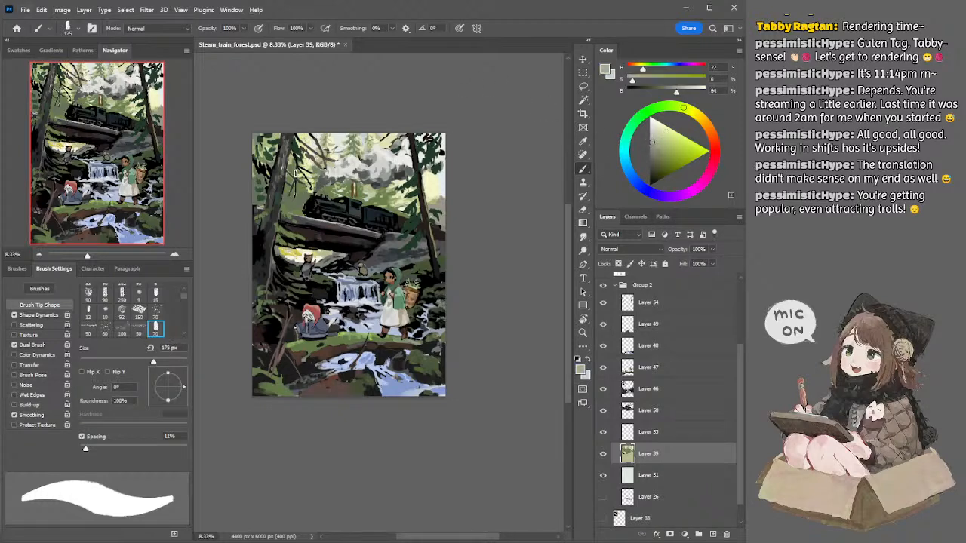
Step: Shift the grey to hue 53 and refine the tones between the left-hand branches with a smaller brush
key("bracketleft")
key("bracketleft")
left_click(697, 115)
key("bracketleft")
key("bracketleft")
key("bracketright")
key("bracketright")
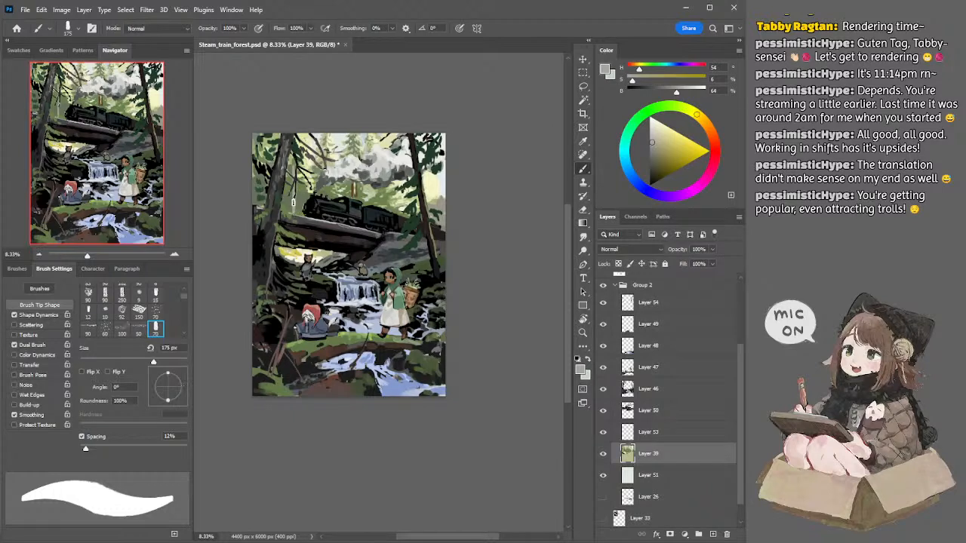
Step: Sample the muted forest green, darken it to saturation 26 and brightness 35, and paint shadowed foliage between the left-hand trunk and the train
left_click(303, 193, "alt")
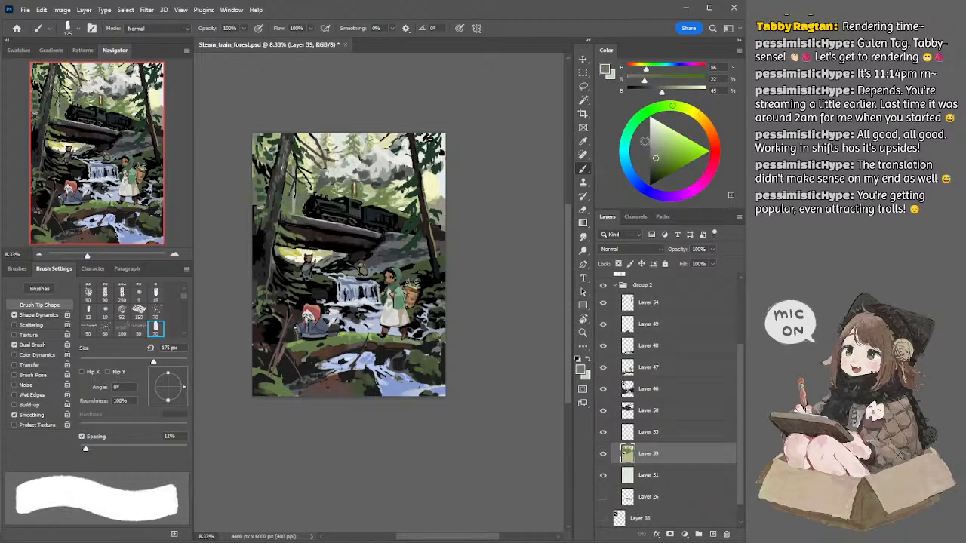
left_click(655, 164)
key("bracketleft")
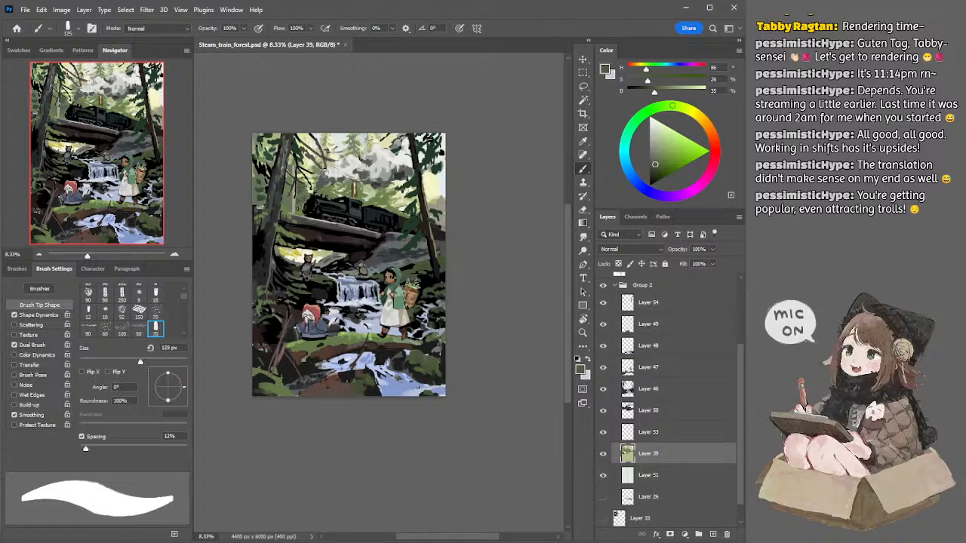
key("bracketleft")
key("bracketright")
key("bracketright")
left_click_drag(285, 196, 291, 201)
key("bracketleft")
key("bracketleft")
key("bracketright")
key("bracketright")
Step: Sample the pale canopy gap, change it to hue 62, saturation 40 and brightness 93, and add yellow highlights with a 90 px brush
left_click(305, 145, "alt")
left_click(305, 142, "alt")
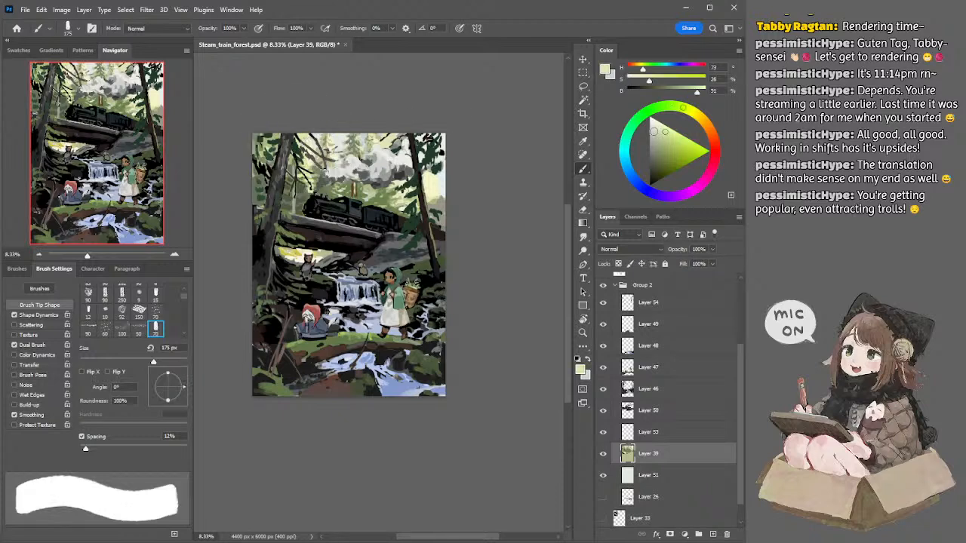
left_click(691, 110)
left_click(671, 133)
key("bracketleft")
key("bracketleft")
key("bracketleft")
key("bracketleft")
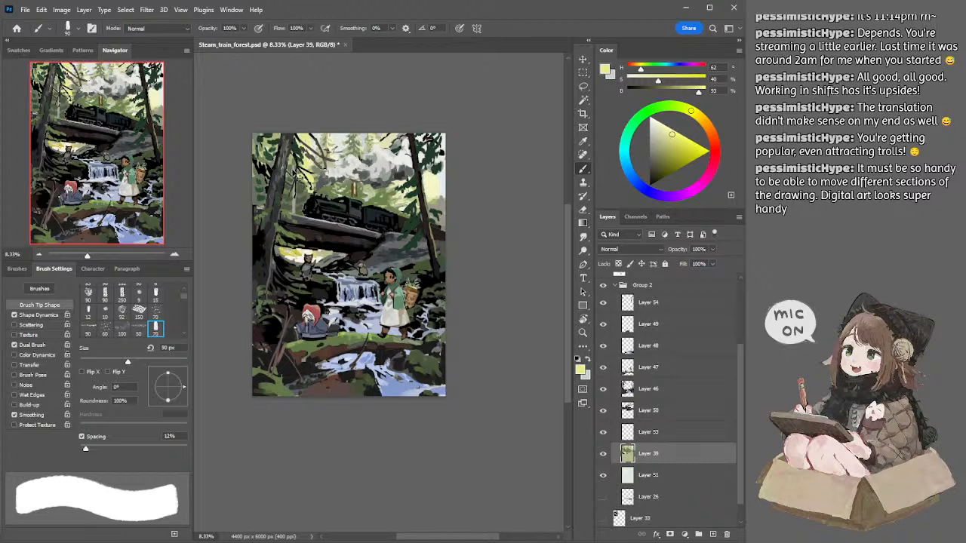
Step: Sample the warm grey among the branches, lighten it to saturation 4 and brightness 81, and touch up the gaps there
left_click(297, 165, "alt")
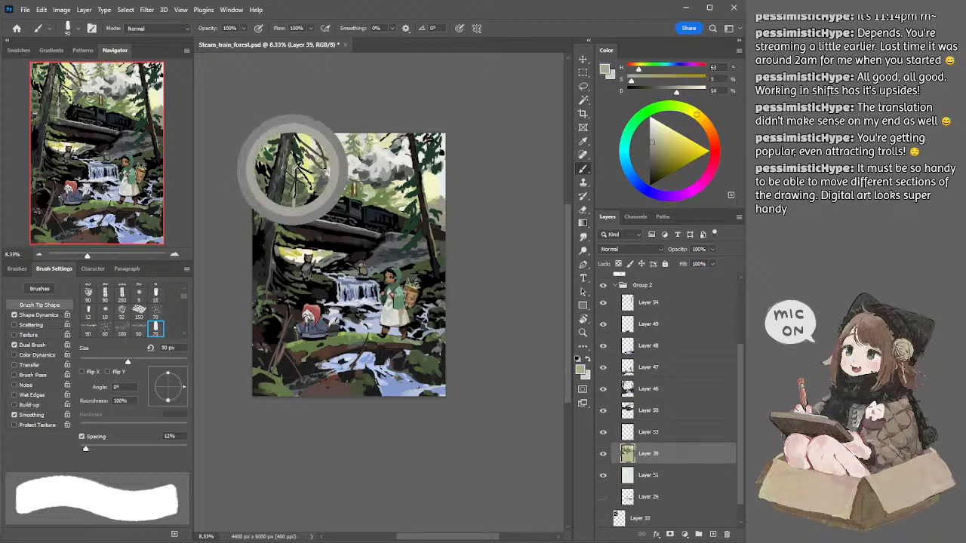
left_click(659, 141)
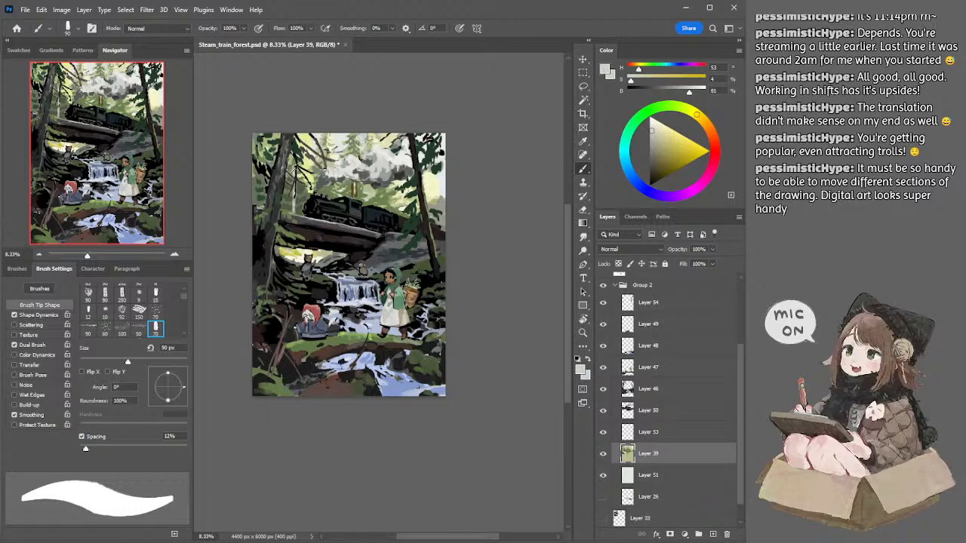
Step: Sample the muted and dark forest greens beside the left-hand trunk and paint the distant shadows with a 125 px brush
left_click(292, 170, "alt")
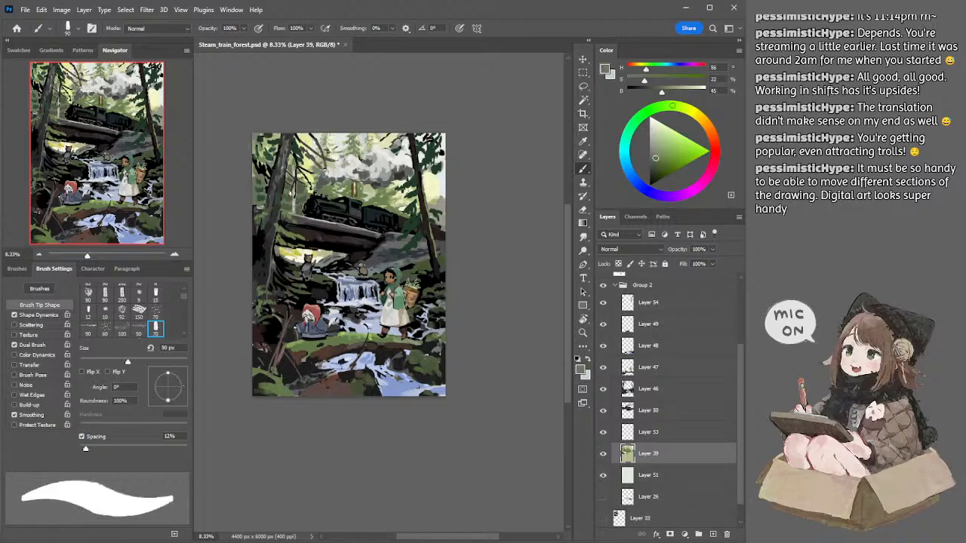
left_click(293, 194, "alt")
key("bracketright")
key("bracketright")
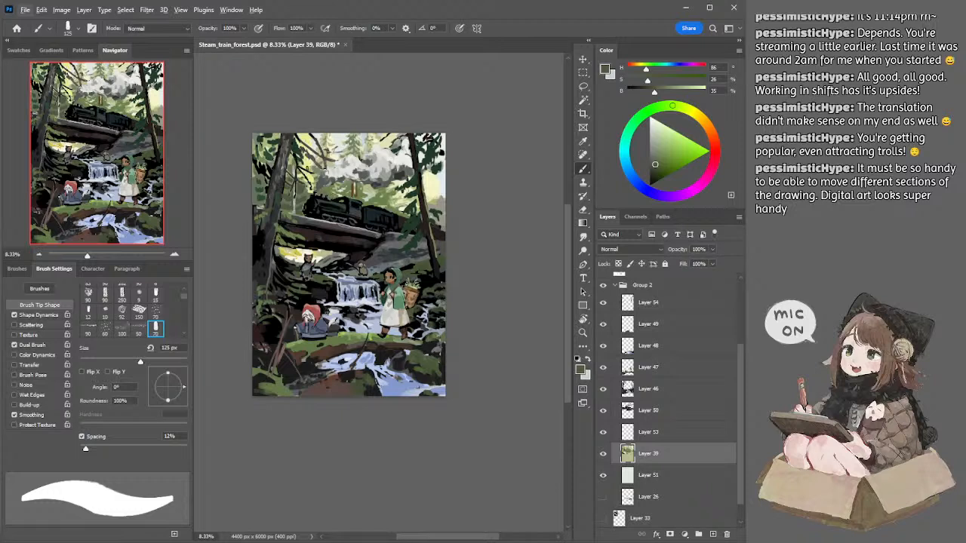
Step: Sample the mid green and the pale olive at the top edge and refine the foliage between the branches with a 100 px brush
left_click(303, 168, "alt")
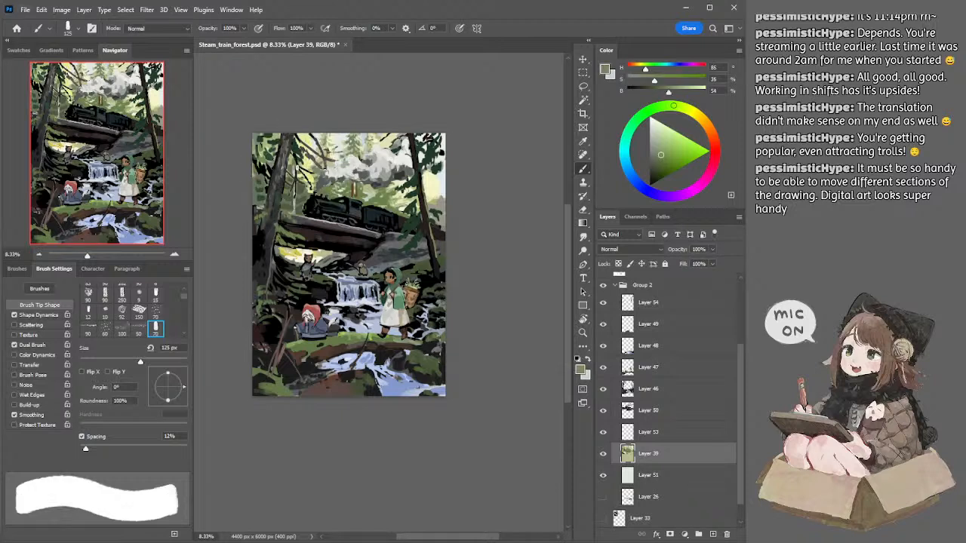
key("bracketright")
key("bracketright")
key("bracketleft")
key("bracketleft")
key("bracketleft")
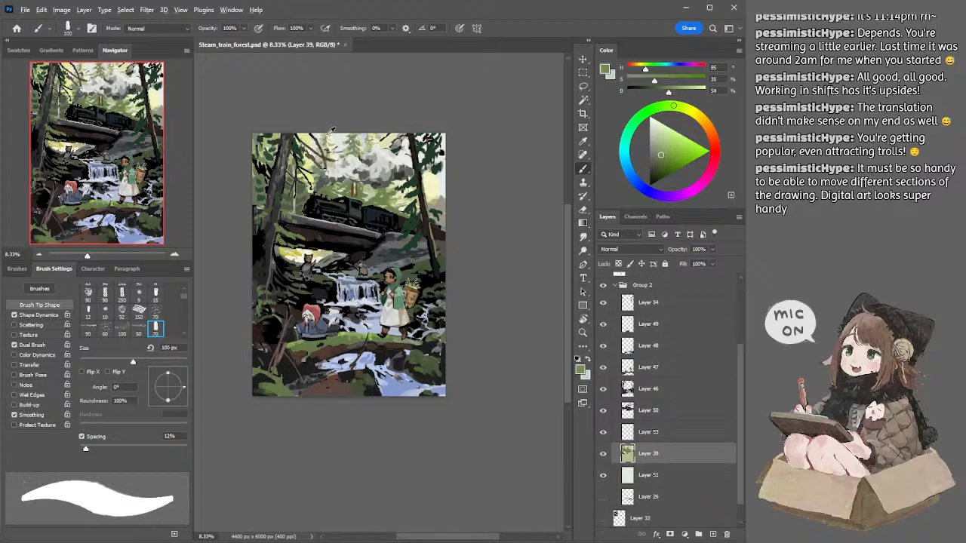
left_click(328, 133, "alt")
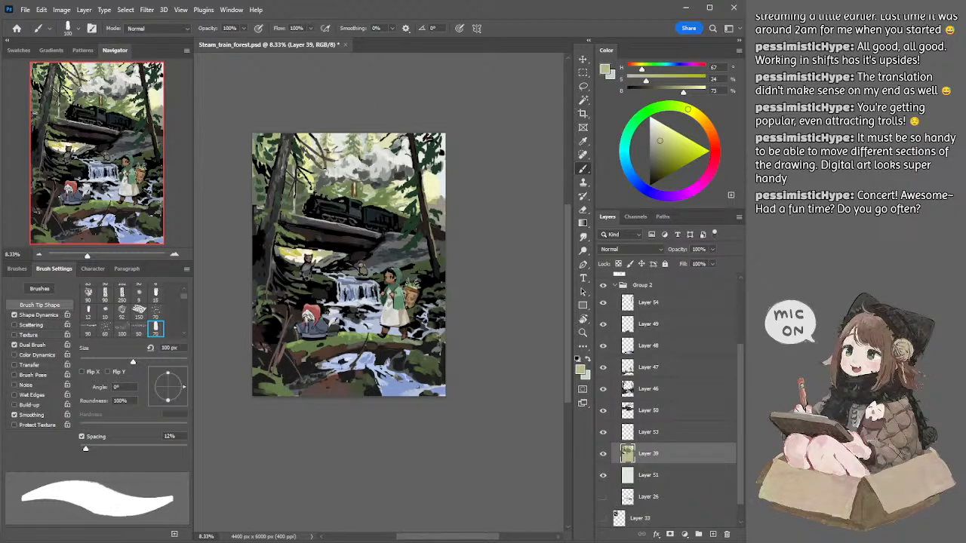
Step: Sample the dark forest green in front of the locomotive and deepen the background beside the left-hand trunk with a 150 px brush
left_click(302, 189, "alt")
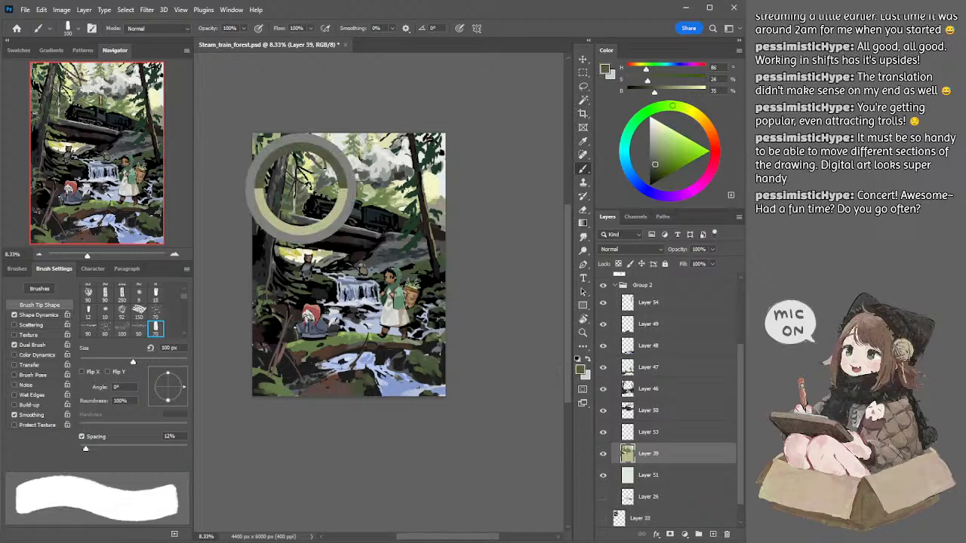
key("bracketright")
key("bracketright")
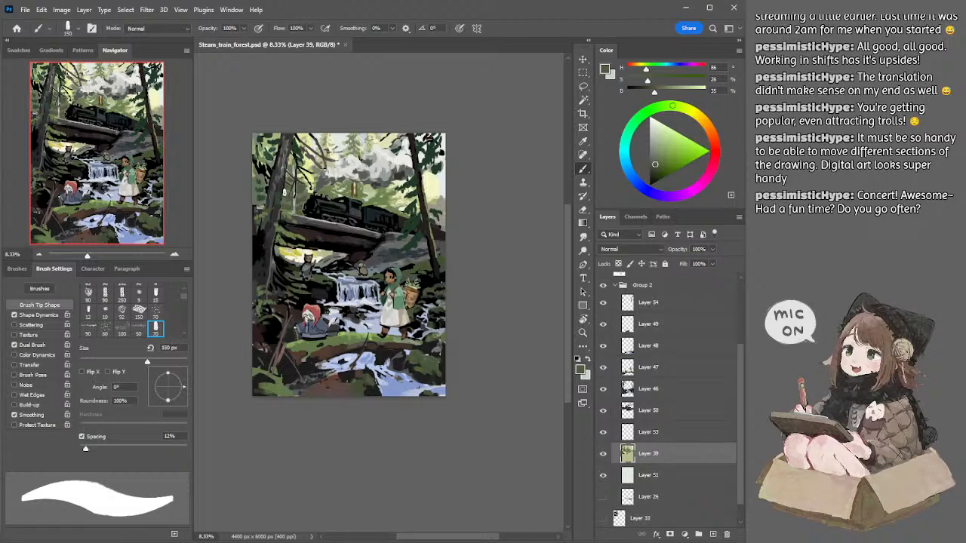
key("bracketright")
key("bracketleft")
Step: Sample the light yellow-green and muted green among the branches and rework the canopy gap with a 100 to 125 px brush
left_click(305, 168, "alt")
key("bracketleft")
key("bracketleft")
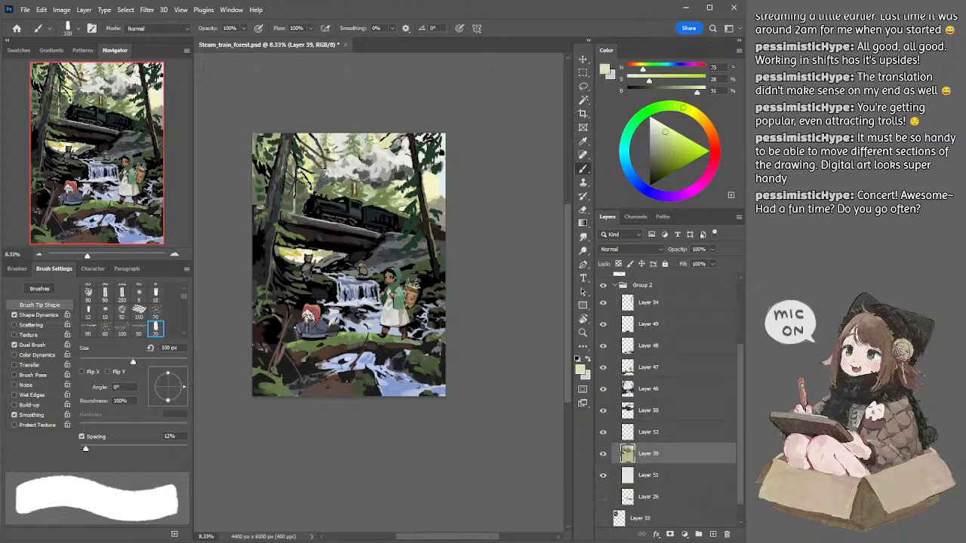
left_click(303, 166, "alt")
key("bracketright")
left_click_drag(306, 166, 310, 177)
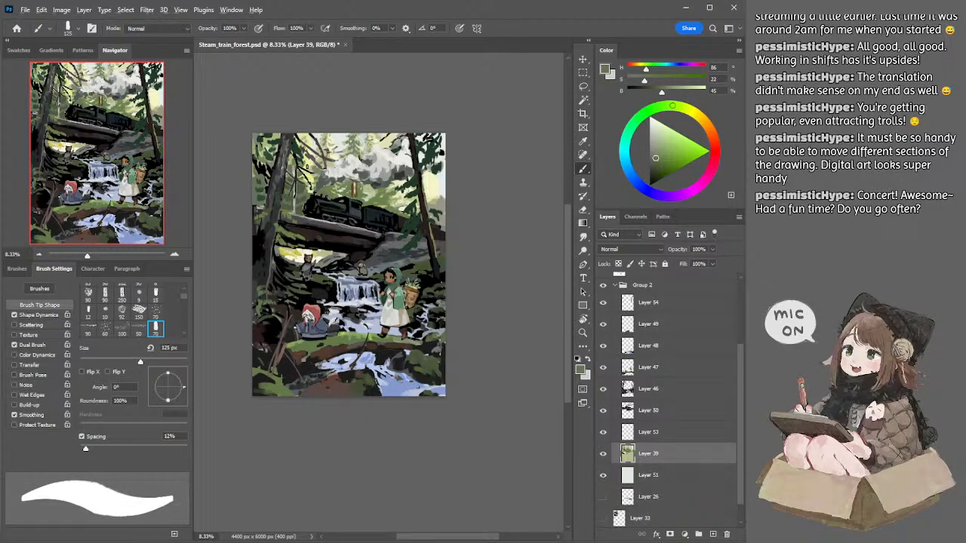
Step: Sample the bright yellow and pale olive canopy tones and detail the gaps near the top edge with a 100 px brush
left_click(306, 162, "alt")
key("bracketleft")
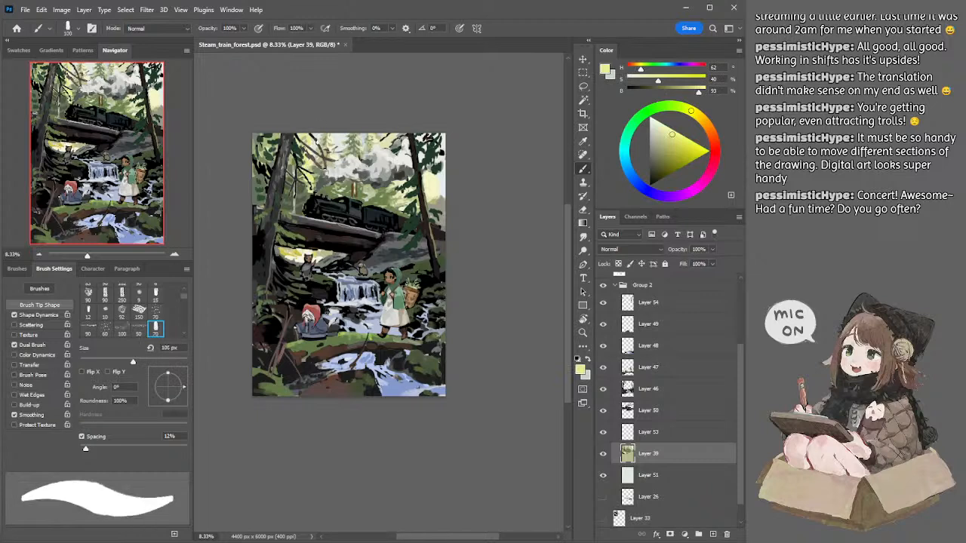
left_click(312, 135, "alt")
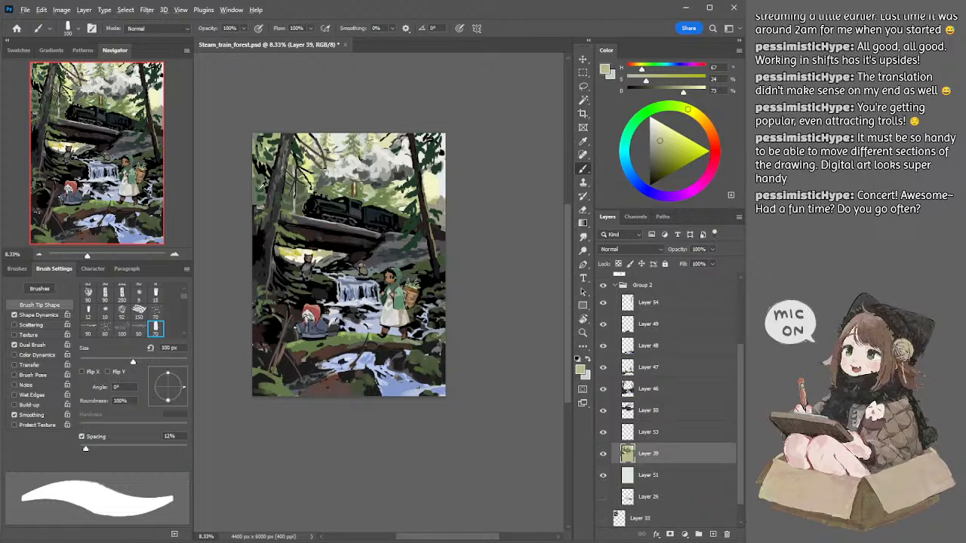
Step: Sample the dark forest green and paint it along the canvas's left edge beside the trunk with a 200 px brush
left_click(286, 195, "alt")
key("bracketright")
key("bracketright")
key("bracketright")
key("bracketright")
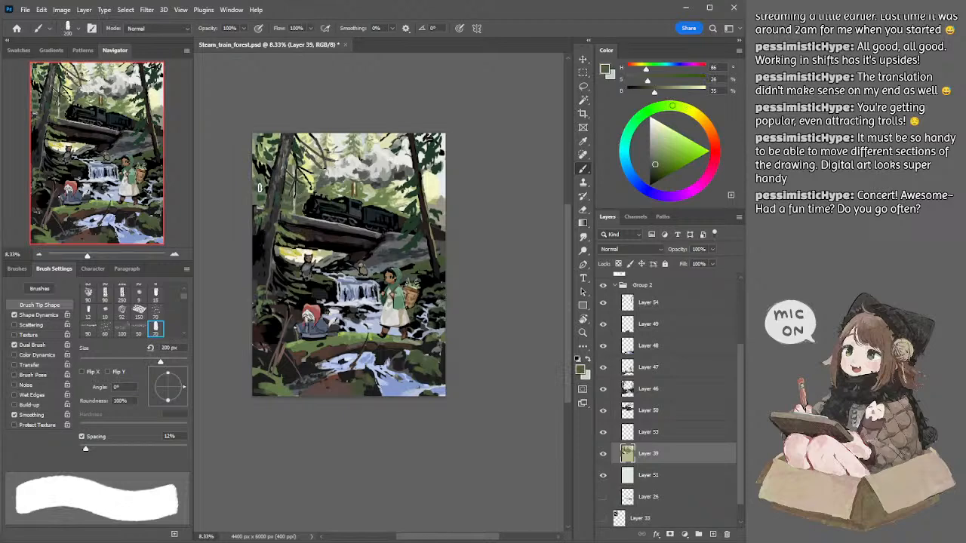
left_click_drag(255, 188, 255, 193)
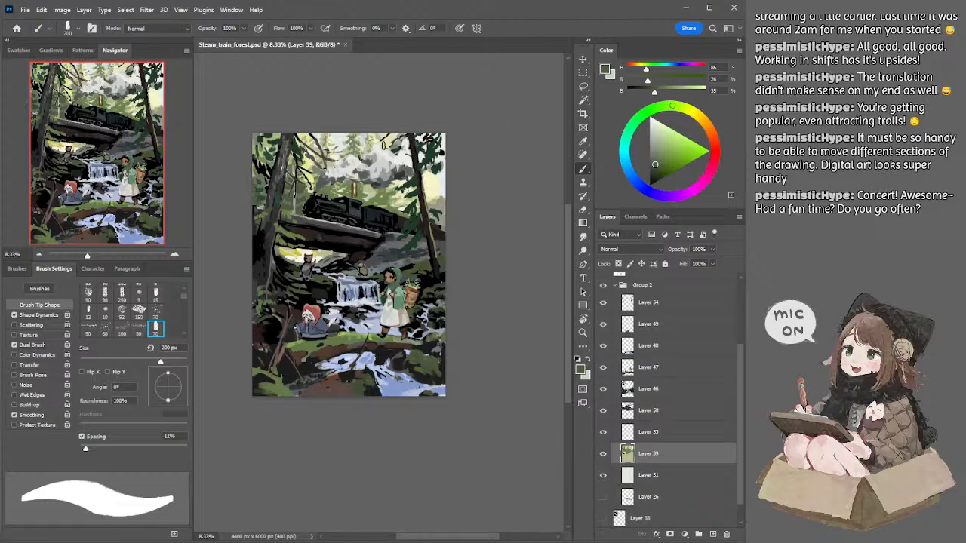
Step: Sample the pale sky above the smoke and tint it to hue 155, saturation 8 and brightness 96 for a 250 px brush
left_click(341, 137, "alt")
key("bracketright")
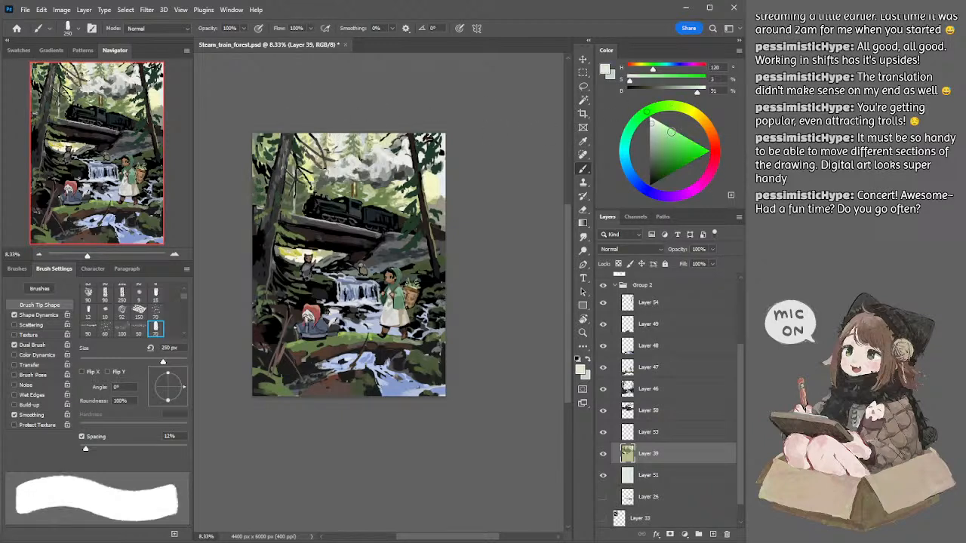
left_click(654, 122)
left_click_drag(633, 126, 632, 131)
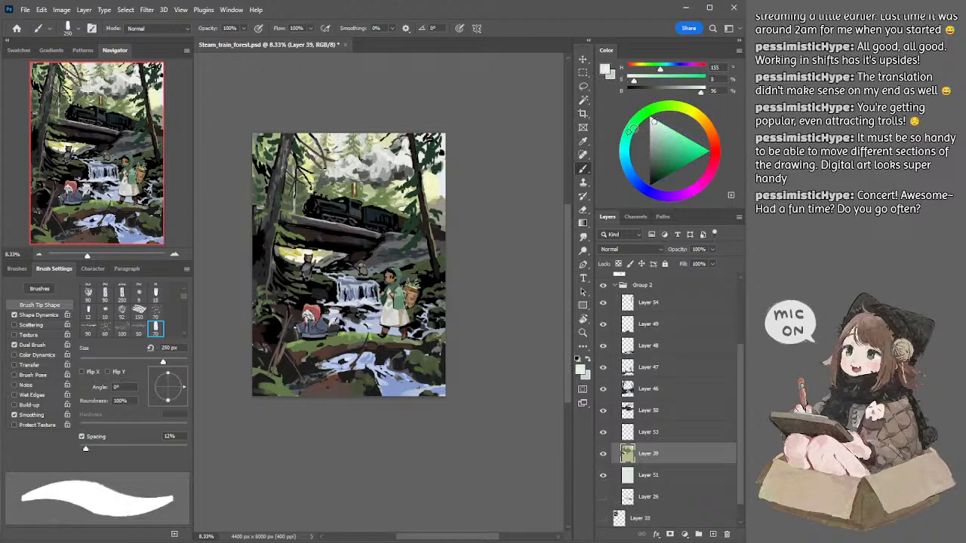
Step: Sample the pale olive of the distant trees and refine their foliage near the top edge with a 100 px brush
key("bracketleft")
key("bracketleft")
key("bracketleft")
key("bracketleft")
left_click(326, 138, "alt")
key("bracketleft")
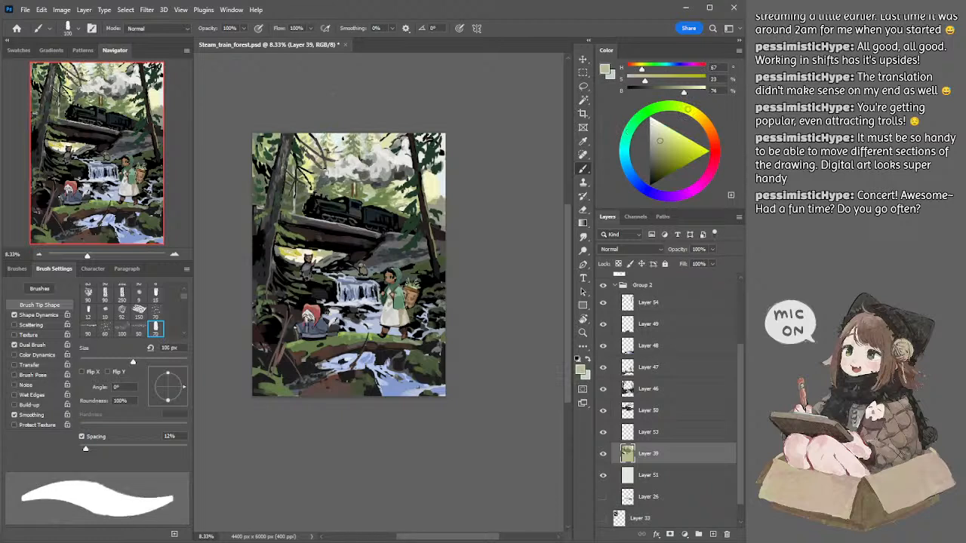
Step: Sample the pale mint sky and cut it in around the distant treetop above the smoke with a 125 px brush
left_click(337, 138, "alt")
key("bracketright")
key("bracketright")
key("bracketright")
key("bracketright")
key("bracketleft")
key("bracketleft")
key("bracketleft")
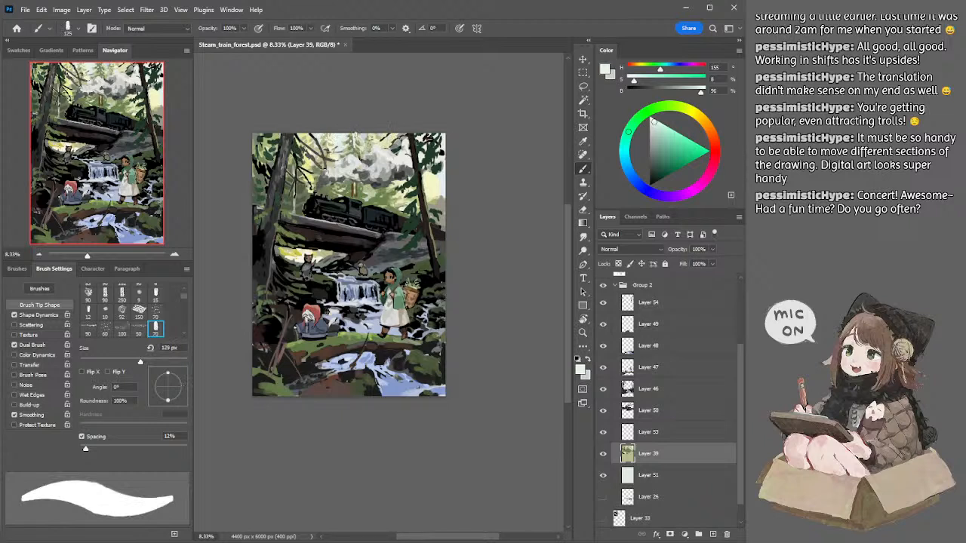
left_click_drag(356, 132, 359, 147)
Step: Sample the pale olive and muted green of the distant treetop and refine its foliage near the top edge with a 90 px brush
left_click(353, 137, "alt")
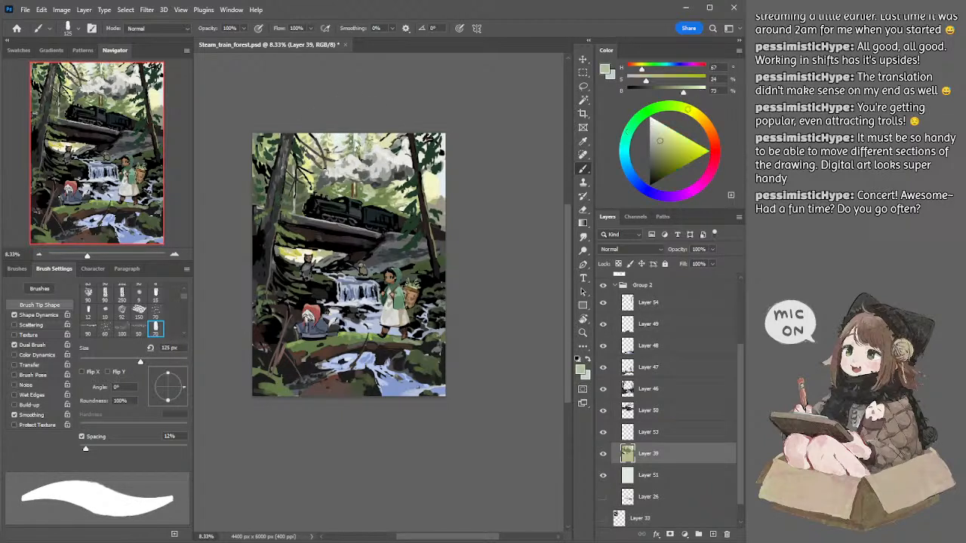
key("bracketleft")
left_click(354, 137, "alt")
key("bracketleft")
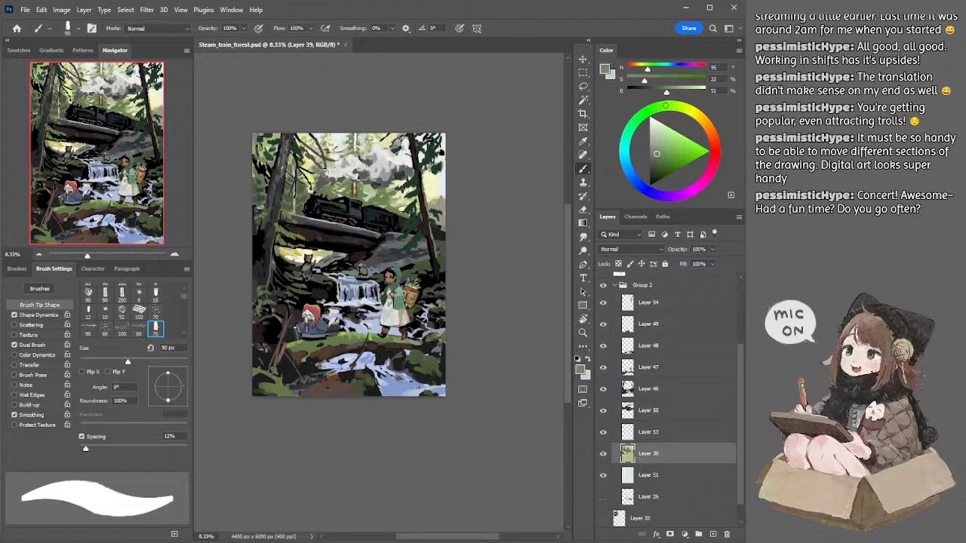
Step: Mix a muted olive at hue 63, saturation 17, brightness 43 and paint a thin distant trunk above the smoke, undoing rejected strokes
key("bracketright")
key("bracketright")
left_click(653, 158)
left_click(690, 111)
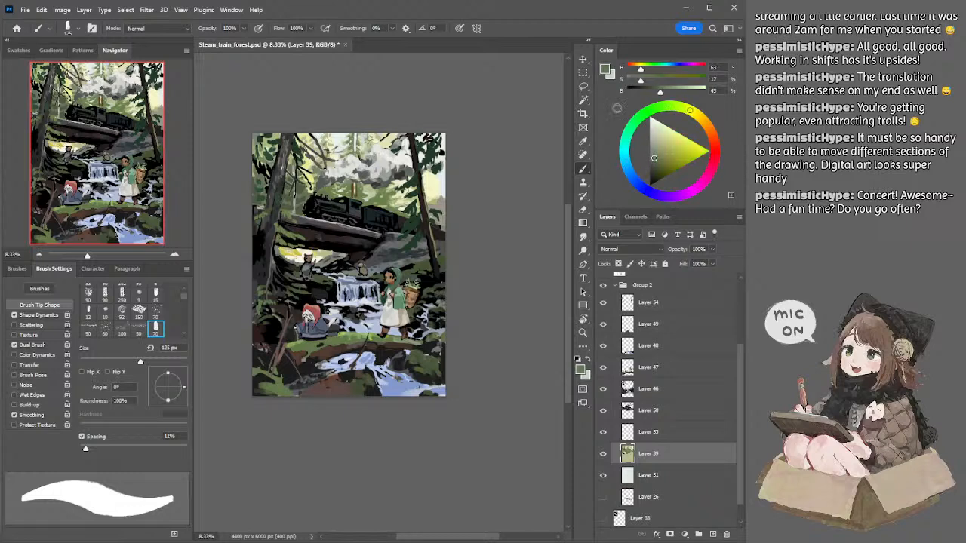
left_click_drag(364, 135, 363, 153)
key("ctrl+z")
key("ctrl+z")
key("ctrl+z")
key("ctrl+z")
key("ctrl+z")
key("ctrl+z")
key("ctrl+z")
key("ctrl+z")
key("ctrl+z")
key("ctrl+z")
key("ctrl+z")
key("[")
key("[")
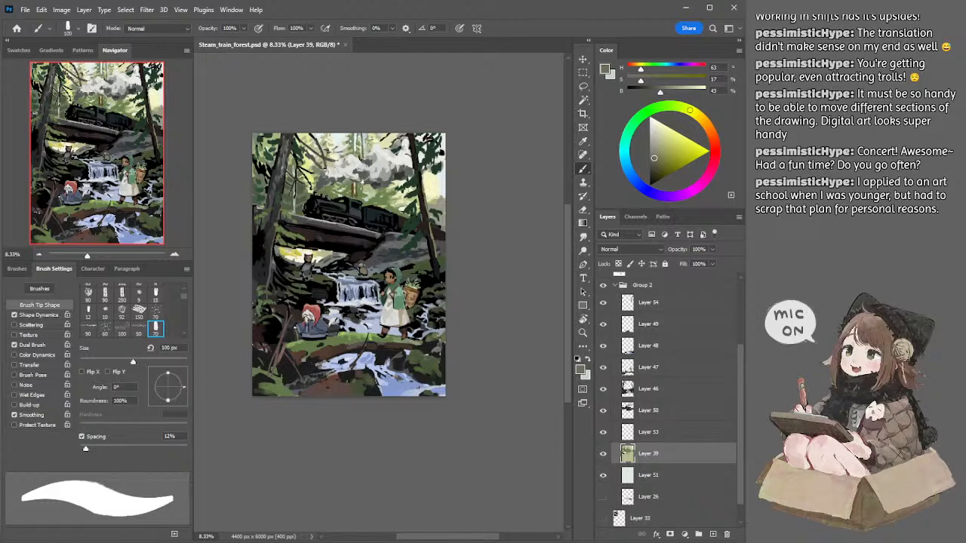
Step: Darken the olive to saturation 20, brightness 31 and work on the distant trunk's lower section between the smoke and the locomotive
key("]")
key("]")
key("]")
key("]")
left_click(653, 166)
key("bracketleft")
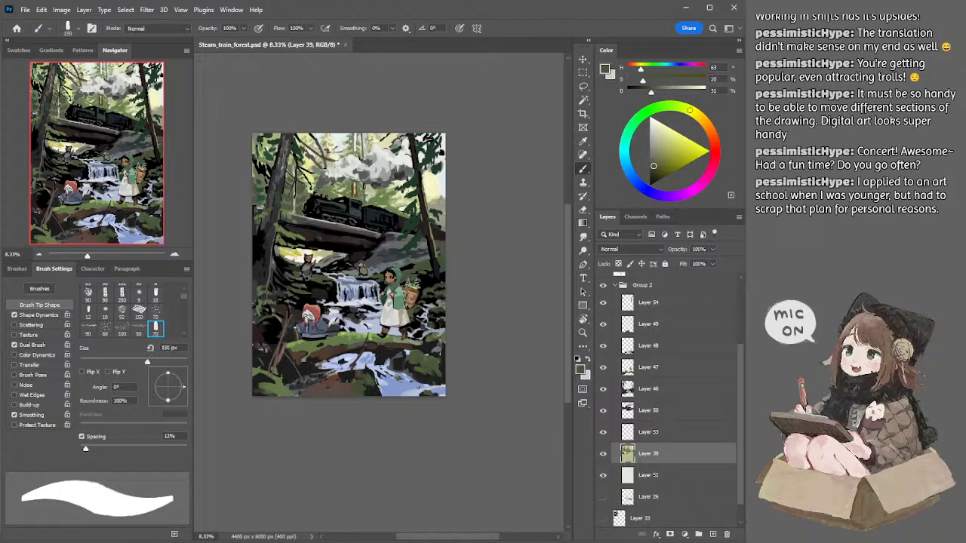
left_click_drag(365, 186, 366, 207)
key("ctrl+z")
key("bracketright")
key("bracketleft")
key("ctrl+z")
key("bracketleft")
key("bracketleft")
Step: Lighten the olive to saturation 17, brightness 42 and retry the distant trunk's upper section above the smoke, undoing rejected strokes
left_click(654, 159)
left_click_drag(366, 134, 366, 156)
key("ctrl+z")
key("ctrl+z")
key("ctrl+z")
key("ctrl+z")
key("ctrl+z")
key("bracketright")
key("ctrl+z")
key("bracketright")
key("ctrl+z")
key("ctrl+z")
key("bracketleft")
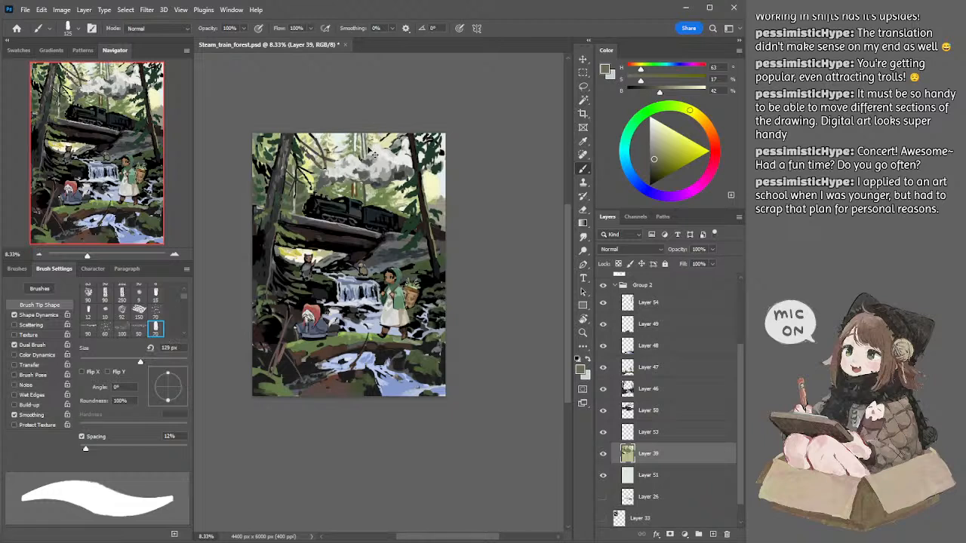
Step: Tone the distant trunk with a grayish olive at saturation 9, brightness 52 and a deeper one at saturation 22, brightness 41 using a 125 px brush
left_click(653, 151)
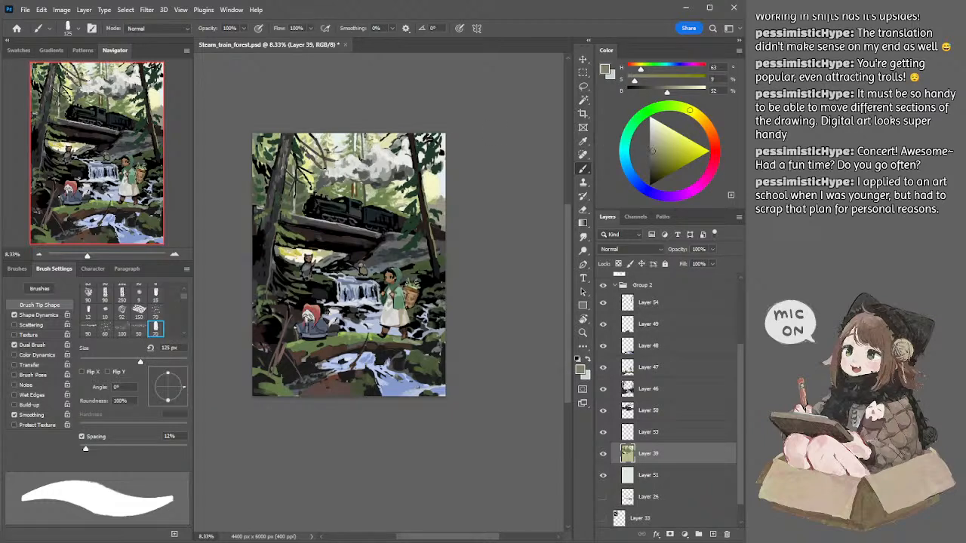
key("bracketleft")
key("bracketright")
key("bracketright")
left_click(655, 160)
key("bracketleft")
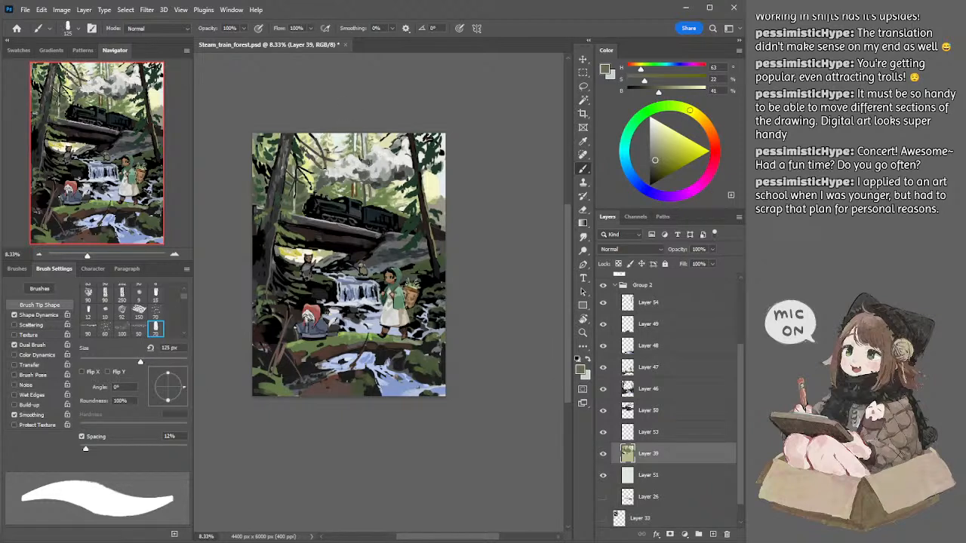
Step: Sample the distant trunk's upper and lower olive tones and refine its thin details with 90 px and 70 px brushes
left_click(365, 141, "alt")
key("bracketleft")
key("bracketleft")
left_click(361, 189, "alt")
key("bracketleft")
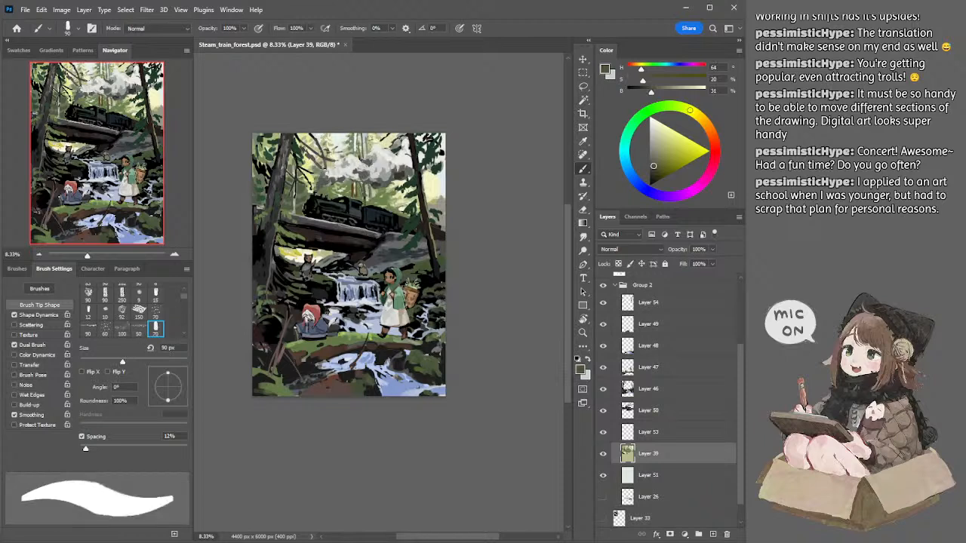
left_click(366, 139, "alt")
key("bracketleft")
key("ctrl+z")
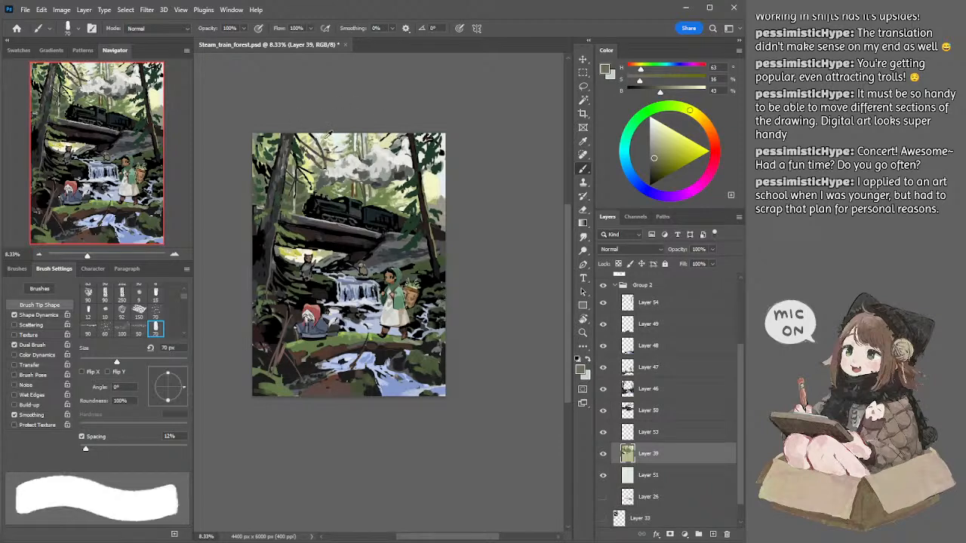
Step: Sample the pale olive near the canvas's top edge and paint the distant foliage left of the smoke with 100 px and 90 px brushes
left_click(324, 138, "alt")
key("bracketright")
key("bracketright")
key("bracketright")
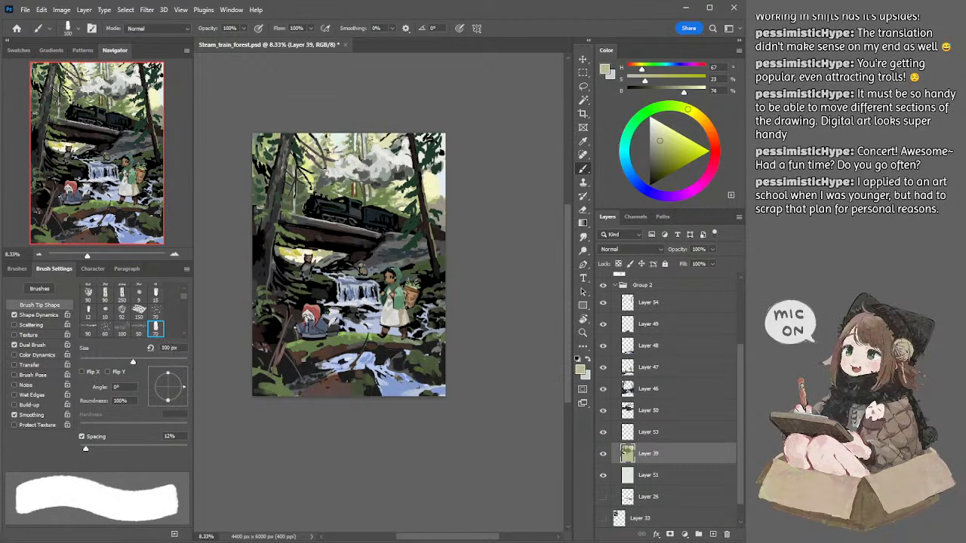
key("bracketleft")
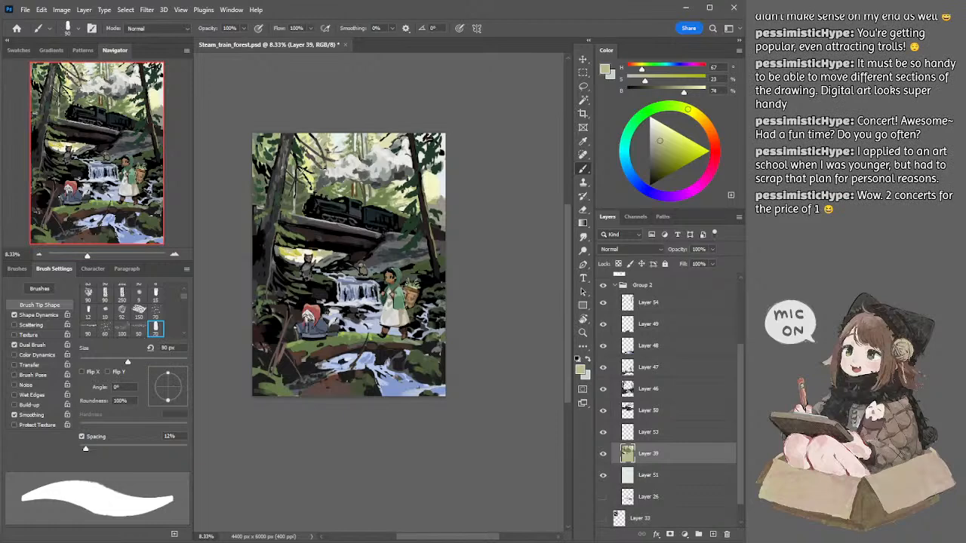
Step: Sample the mid green beside the left trunk and the pale olive near the top edge to rework the distant trees between them
left_click(302, 174, "alt")
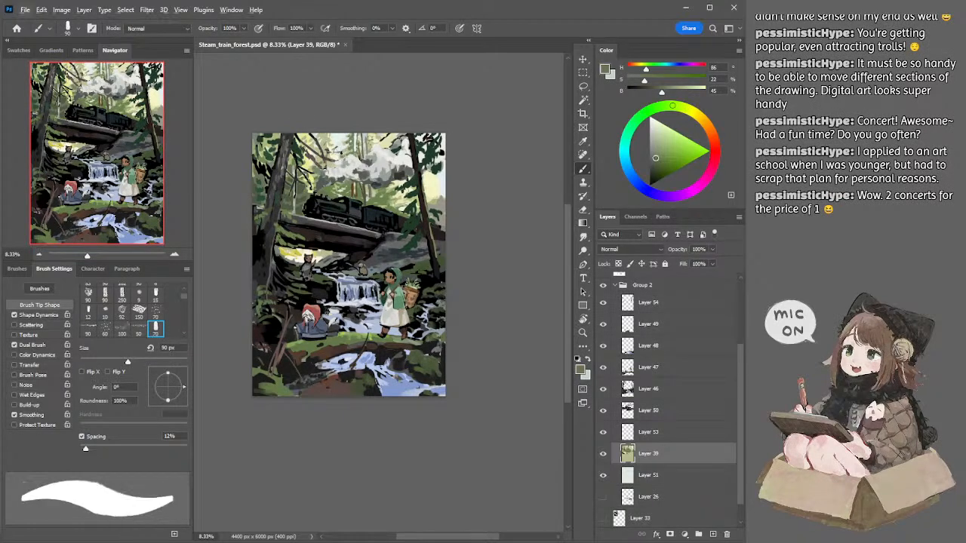
left_click(331, 137, "alt")
key("bracketright")
key("bracketright")
key("bracketright")
key("bracketright")
key("bracketleft")
key("bracketleft")
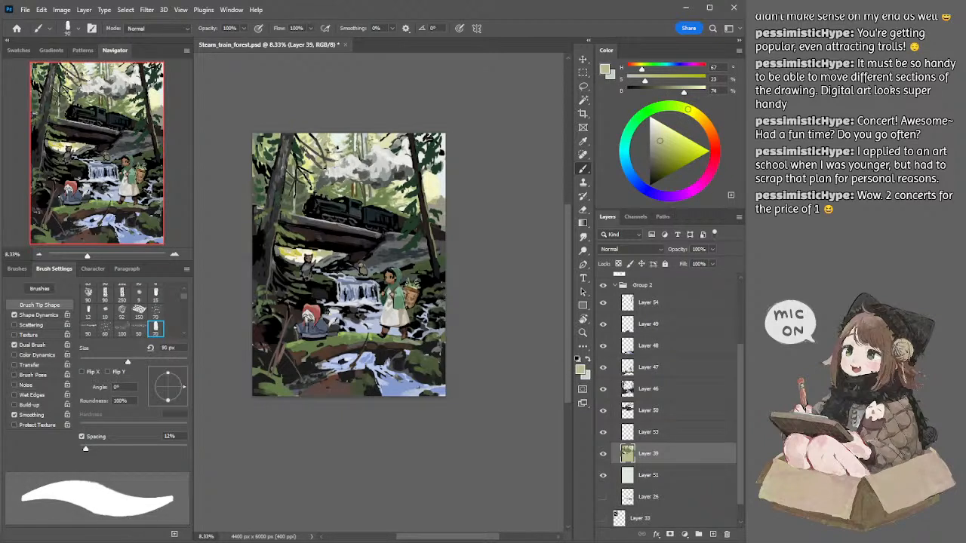
key("bracketleft")
key("bracketright")
key("bracketleft")
key("bracketleft")
Step: Sample the canopy's yellow, lighten it to hue 62, saturation 28, brightness 99 and paint the sunlit gaps right of the left trunk
left_click(307, 138, "alt")
key("bracketright")
key("bracketright")
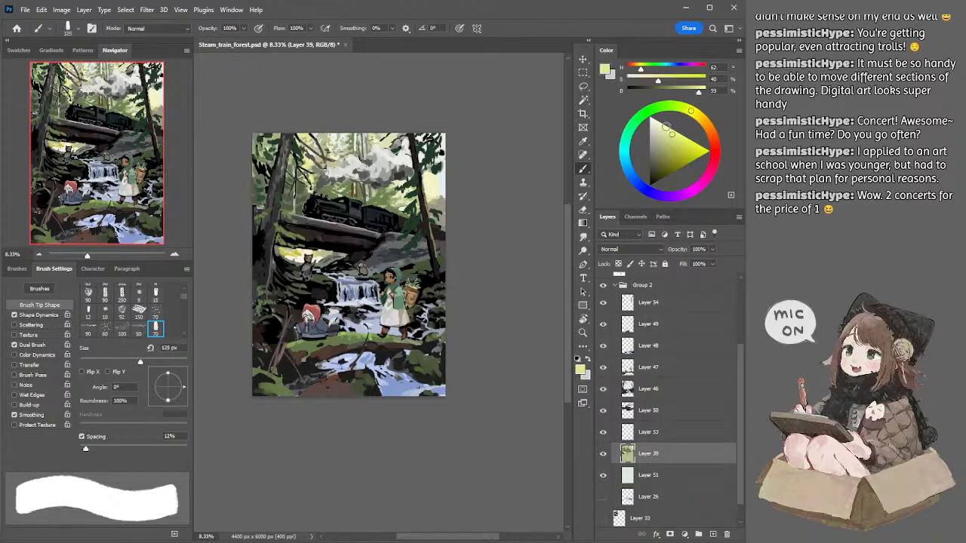
left_click(666, 127)
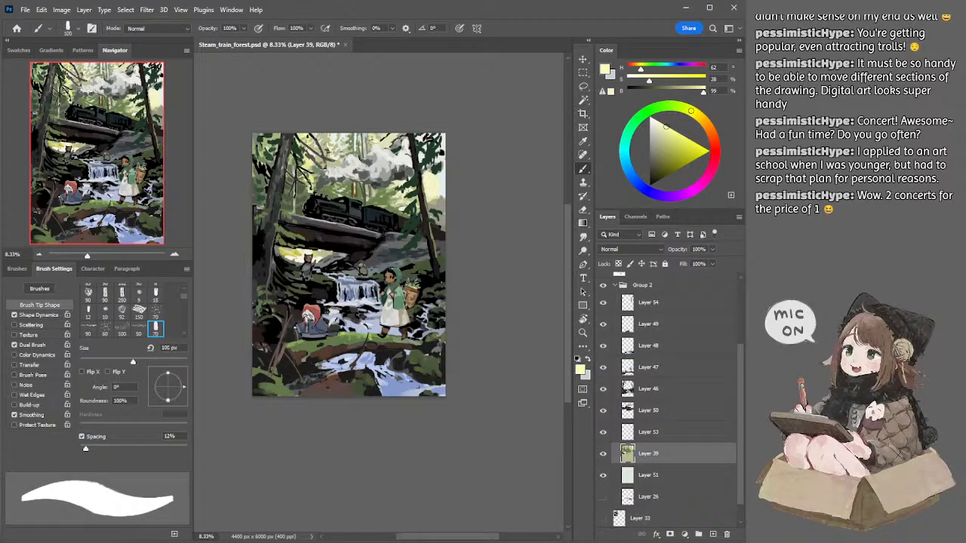
key("bracketleft")
key("bracketright")
key("bracketright")
key("bracketright")
key("bracketright")
key("bracketleft")
key("bracketleft")
key("bracketleft")
Step: Sample the pale olive and light yellow behind the left branches and reshape the distant foliage edges with a 100 px brush
left_click(312, 172, "alt")
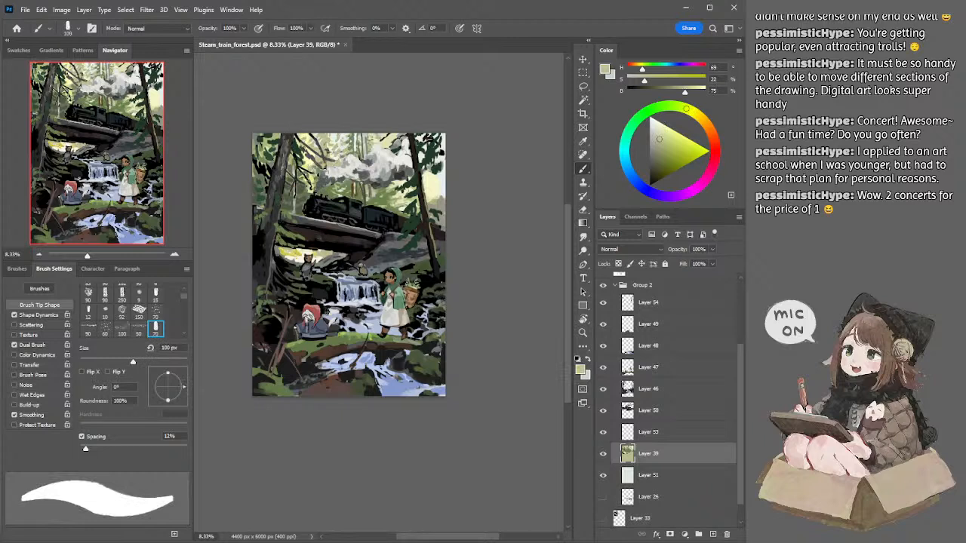
left_click_drag(315, 175, 312, 169)
left_click(313, 161, "alt")
key("bracketleft")
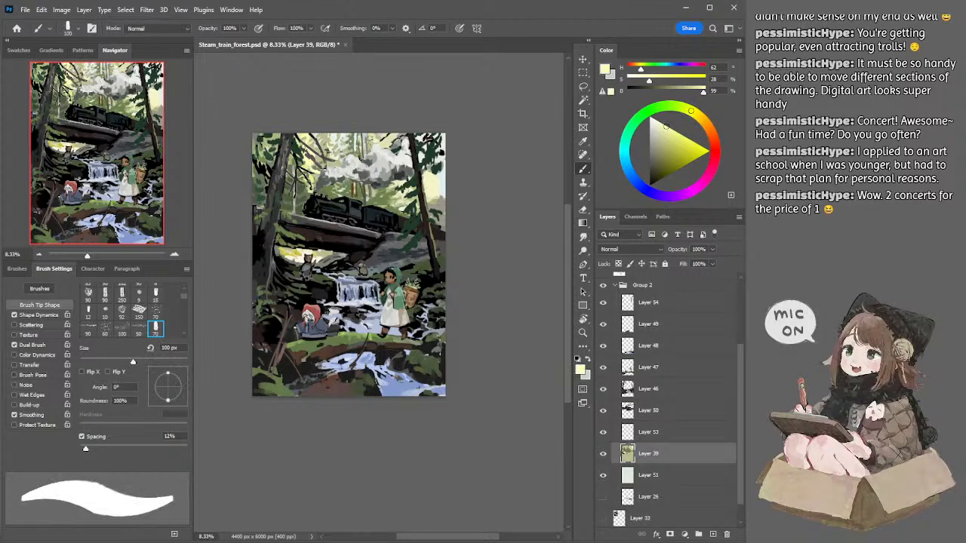
Step: Sample the mid green beside the left trunk and paint the darker distant foliage there with a 150 px brush
left_click(302, 172, "alt")
key("bracketright")
key("bracketright")
key("bracketright")
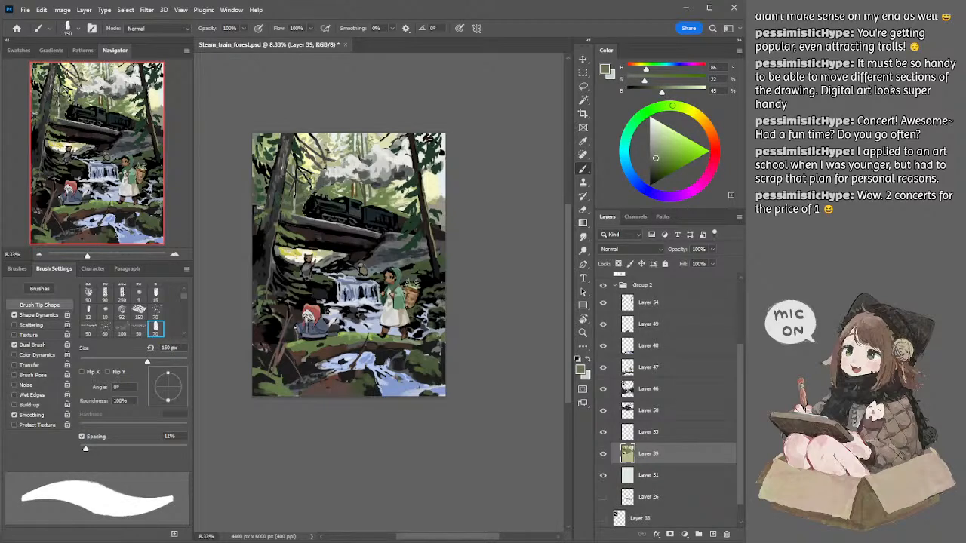
Step: Refine the distant foliage left of the locomotive with sampled pale olive and darker green using a 90 px brush
left_click(315, 176, "alt")
key("bracketleft")
key("bracketleft")
key("bracketleft")
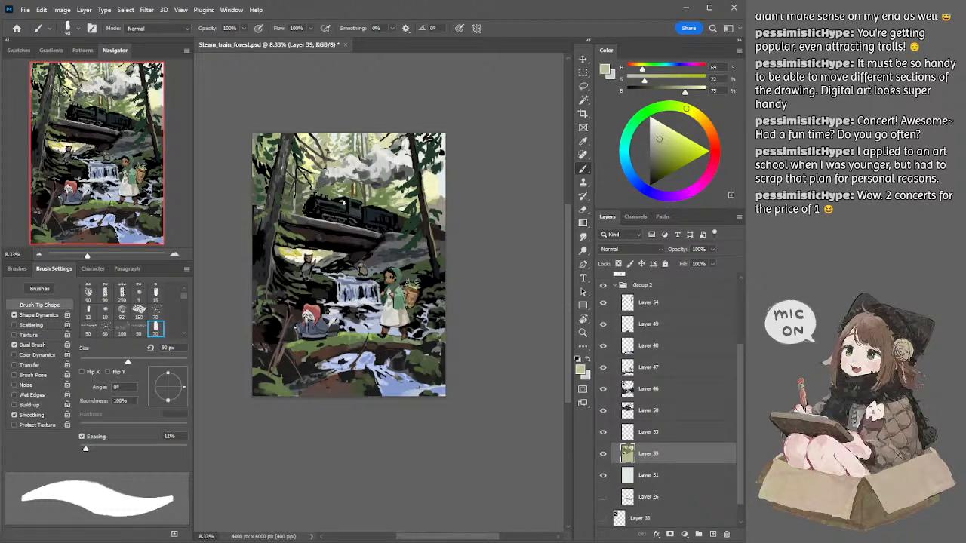
left_click(332, 189, "alt")
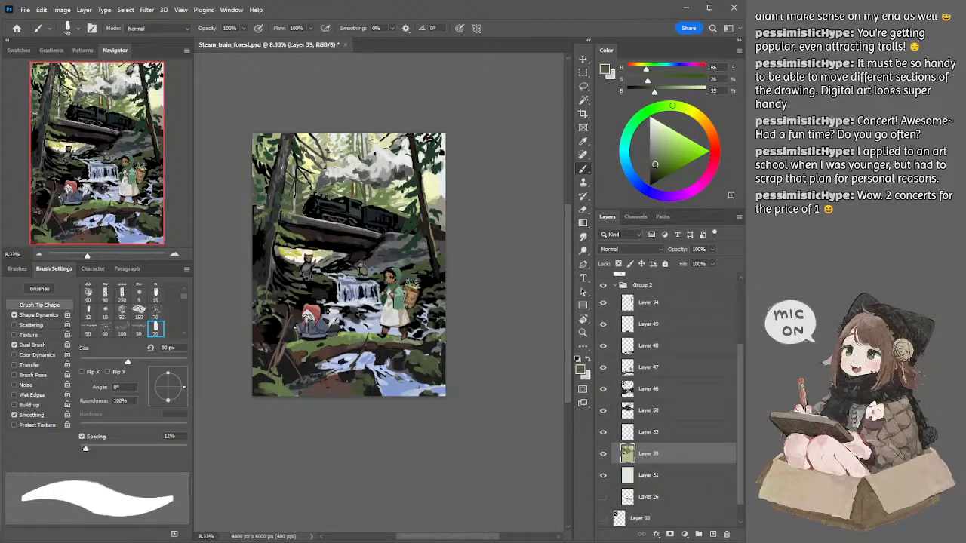
Step: Sample the pale mint sky near the top edge and touch up the background around the distant trunk, reducing the brush from 250 px
left_click(361, 136, "alt")
key("bracketright")
key("bracketright")
key("bracketright")
key("bracketright")
key("bracketright")
key("bracketright")
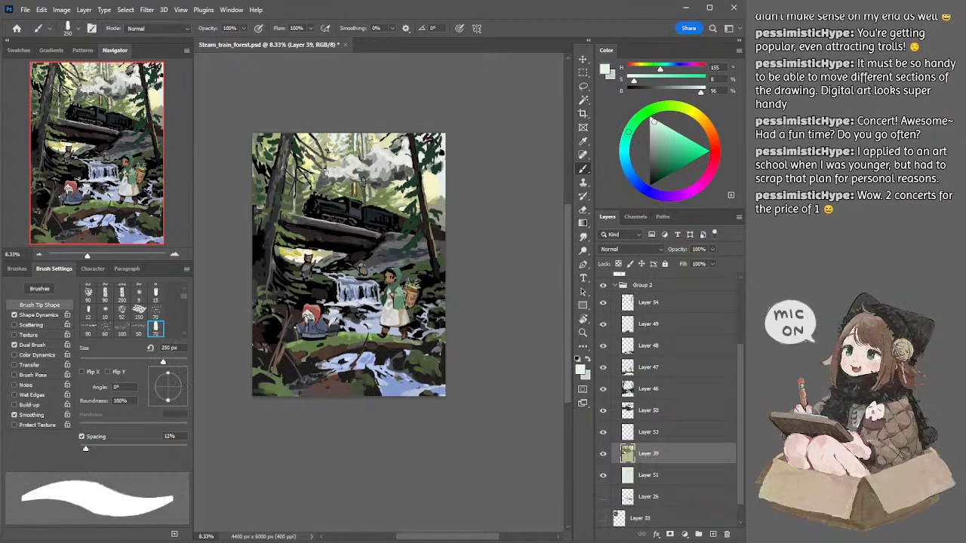
key("bracketleft")
key("bracketleft")
key("bracketleft")
key("bracketleft")
left_click_drag(364, 185, 360, 206)
key("l")
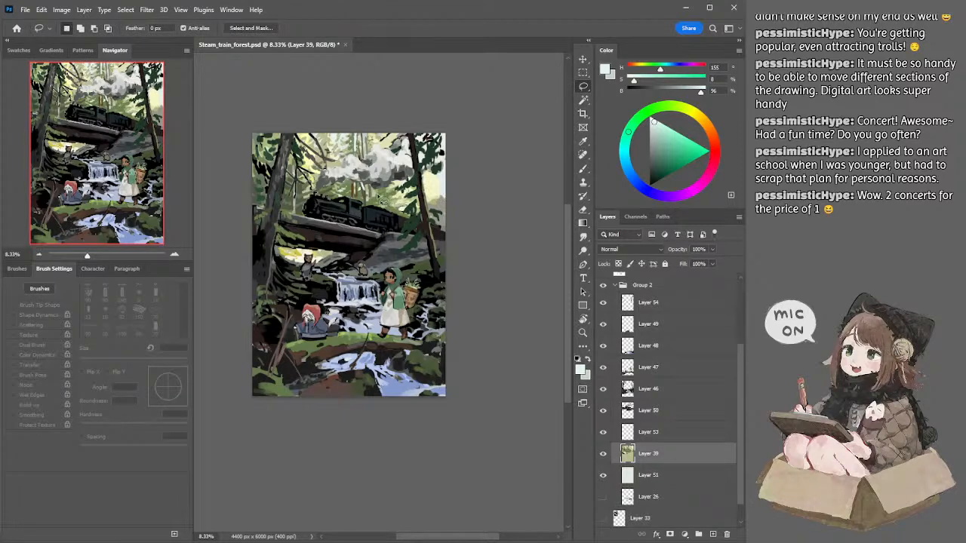
key("b")
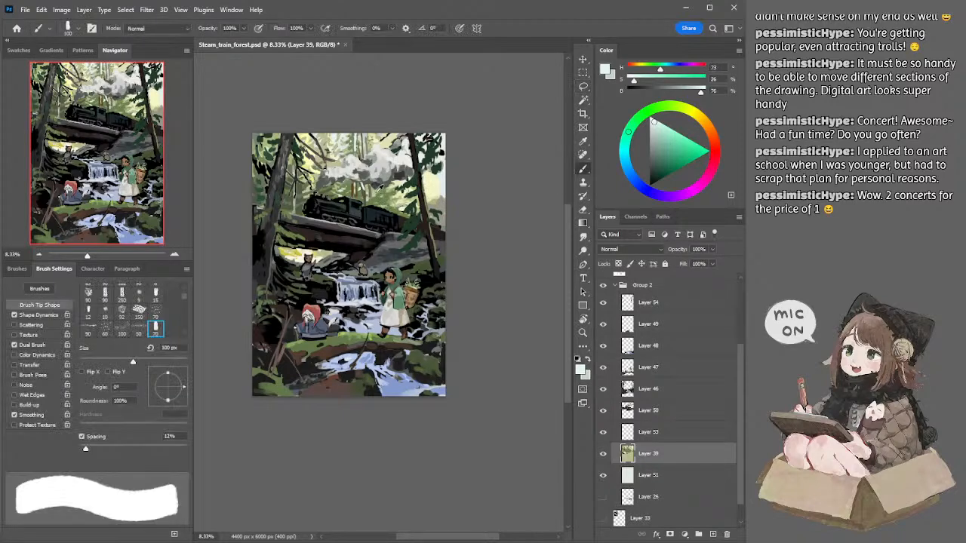
Step: Sample the pale olive and the trunk's dark olive and try a dark 100 px stroke behind the train carriages
left_click(382, 188, "alt")
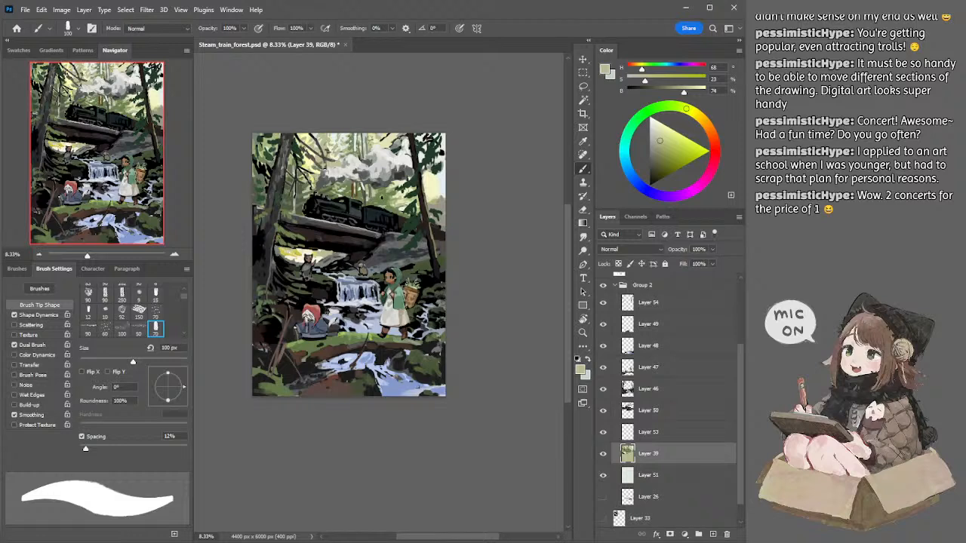
left_click(368, 190, "alt")
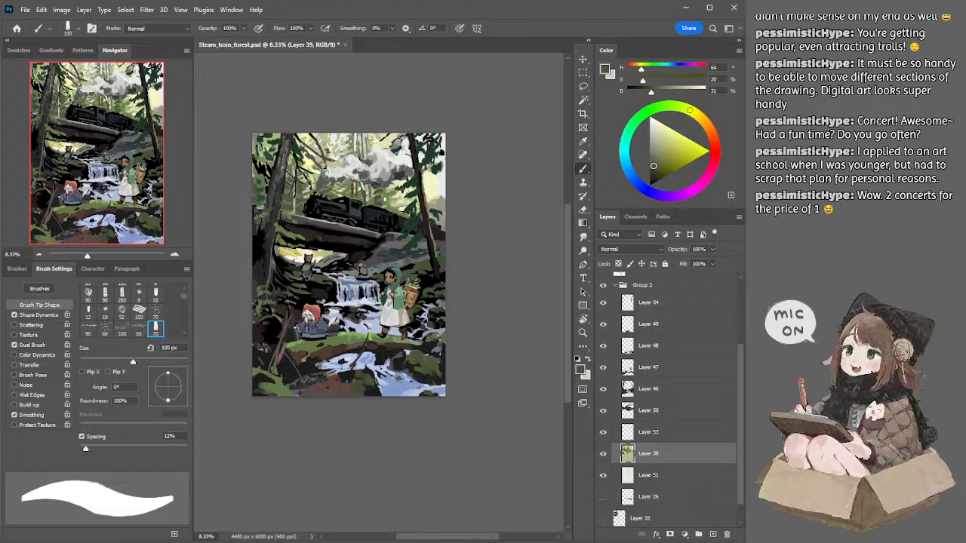
left_click_drag(389, 197, 399, 201)
key("ctrl+z")
Step: Sample the pale olive above the smoke and the yellow-green behind the carriages to paint the distant foliage with a 125 px brush
left_click(373, 143, "alt")
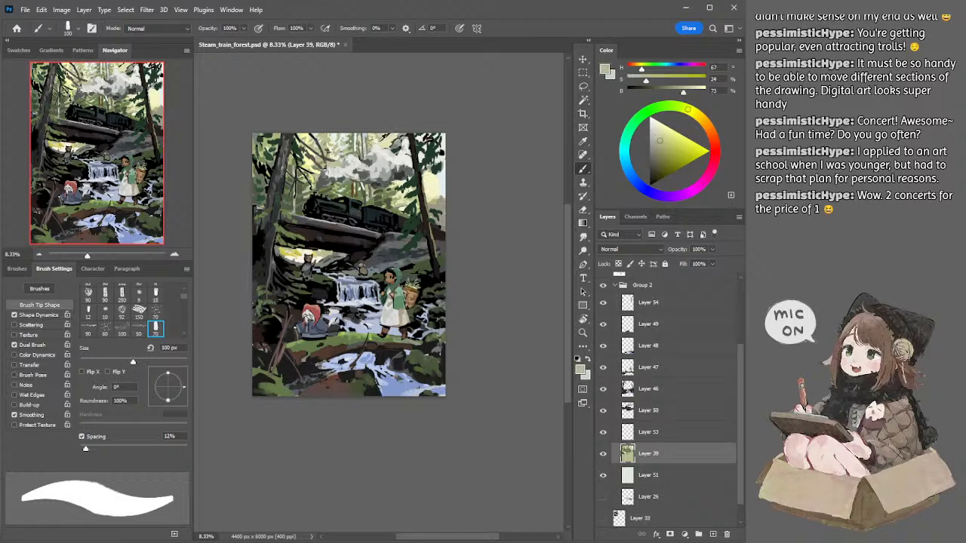
key("bracketright")
left_click(397, 199, "alt")
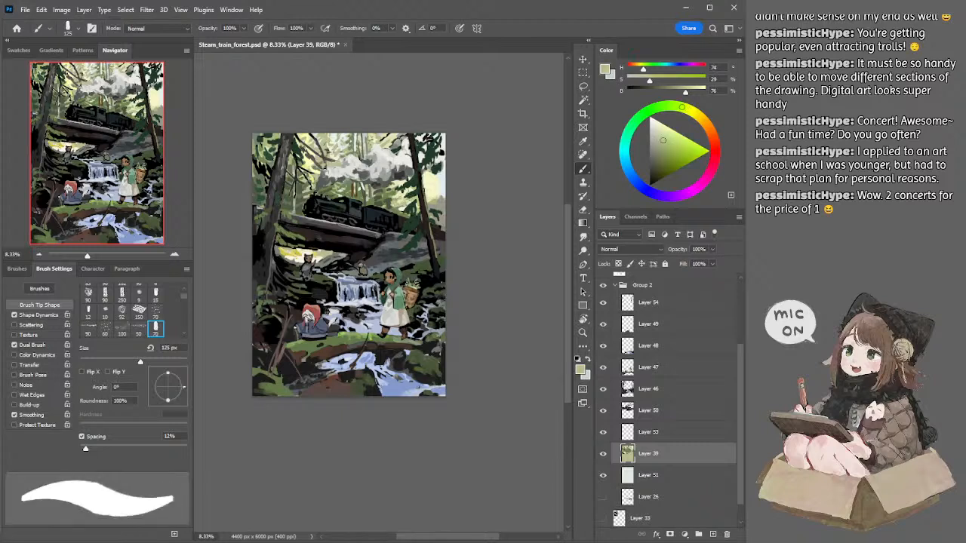
Step: Switch to Layer 50, sample the warm gray near the right edge and paint the distant rock there with a 250 px brush
left_click(434, 189, "ctrl")
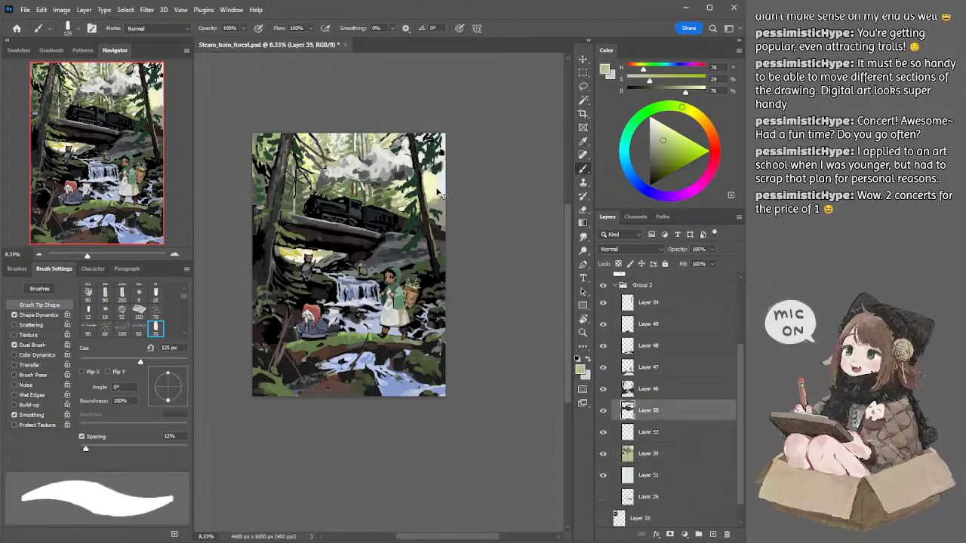
left_click(438, 204, "alt")
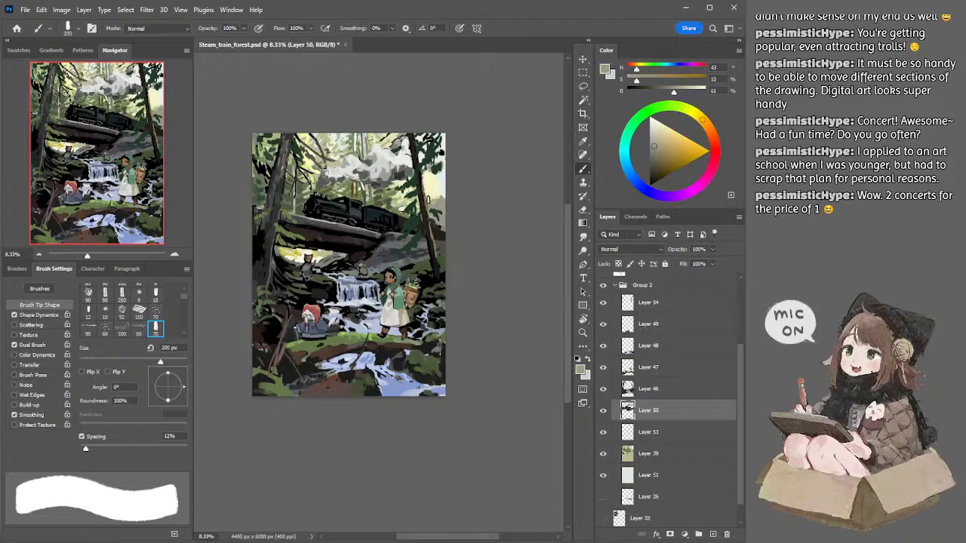
key("bracketright")
key("bracketright")
key("bracketright")
key("bracketright")
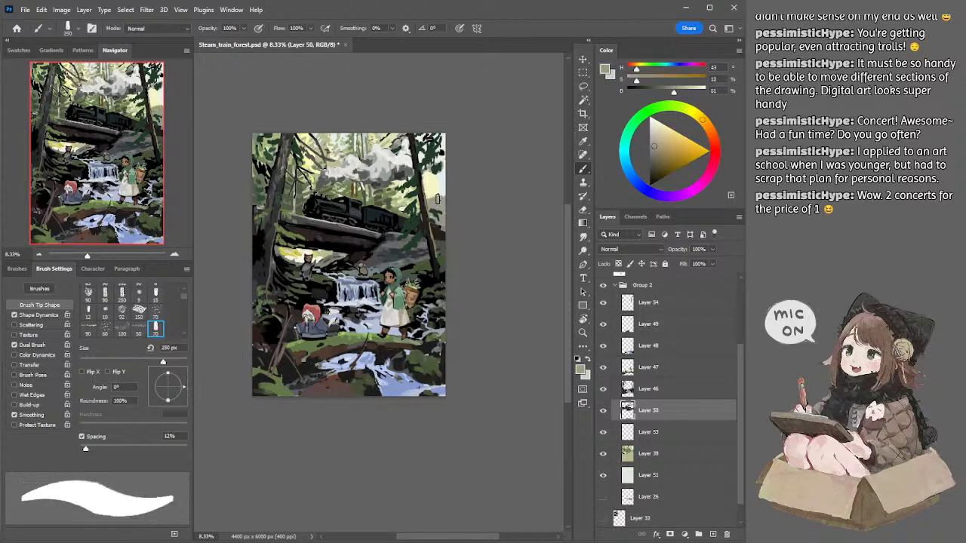
Step: Sample the pale bluish sky at the right edge and clean up the background around the rock, reducing the brush from 250 px
left_click(441, 182, "alt")
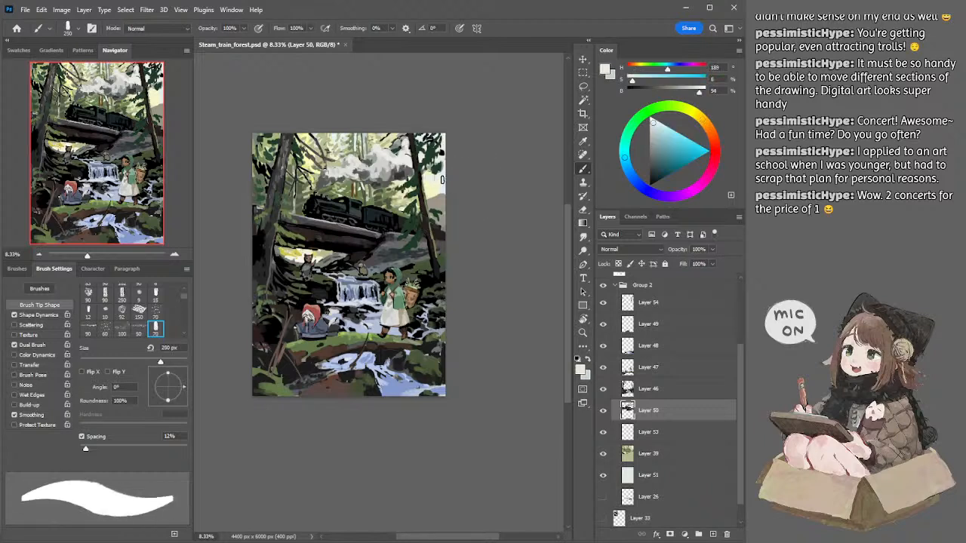
key("bracketleft")
key("bracketleft")
Step: Sample the pale mint sky near the top edge and paint the canopy gap in the upper-left corner with a 175 px brush
left_click(332, 137, "alt")
key("bracketright")
key("bracketright")
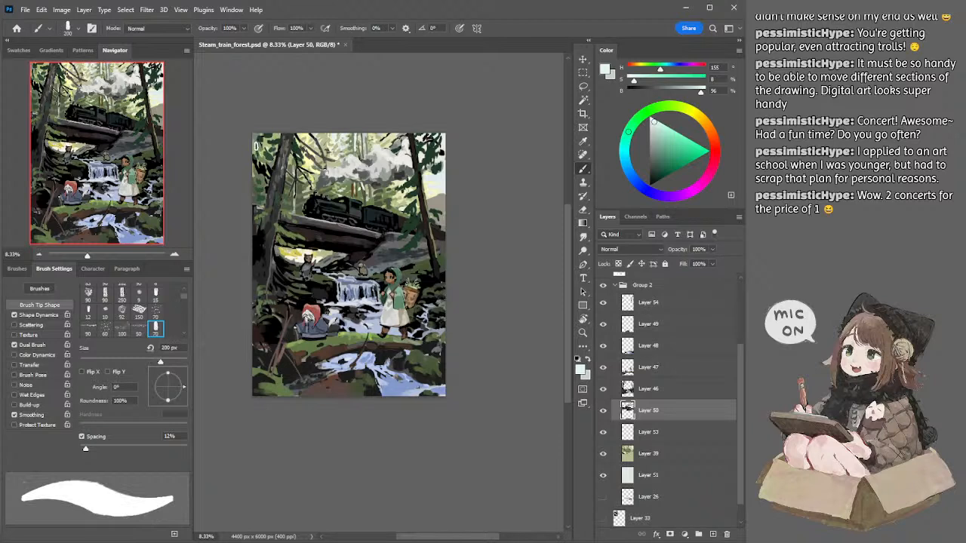
key("bracketleft")
key("bracketleft")
Step: Switch to Layer 54, sample the dark green foliage by the left trunk and extend it with a 200 px brush
left_click(263, 185, "alt")
left_click_drag(259, 186, 259, 191)
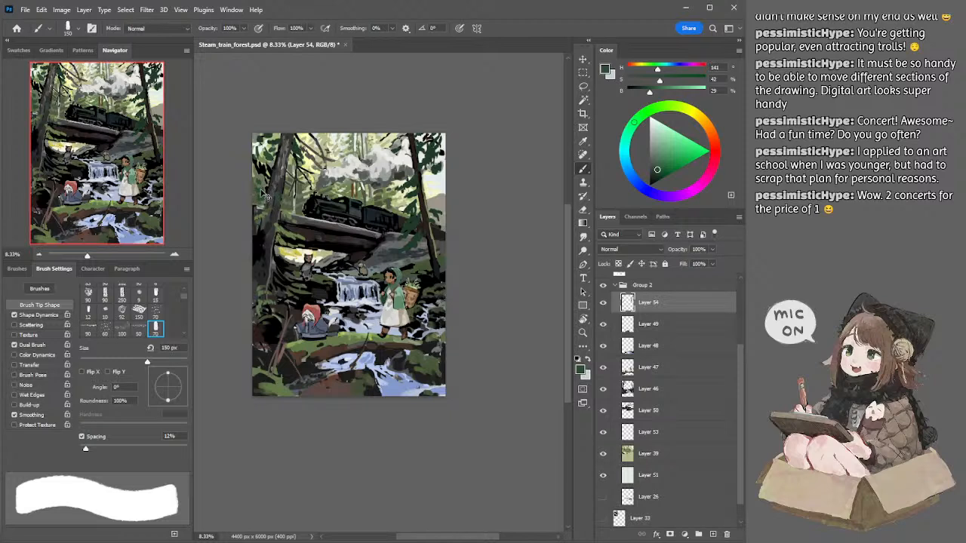
left_click(258, 192, "alt")
key("bracketright")
key("bracketright")
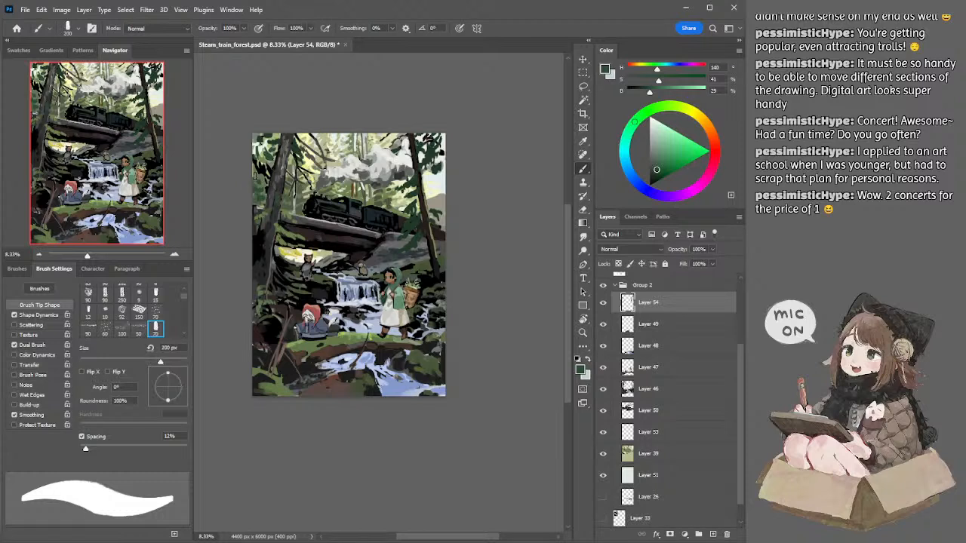
Step: Shift the paint color to a yellower dark green and add foliage by the left trunk on Layer 54 with a 125 px brush
key("bracketleft")
left_click(658, 172)
left_click_drag(637, 112, 646, 110)
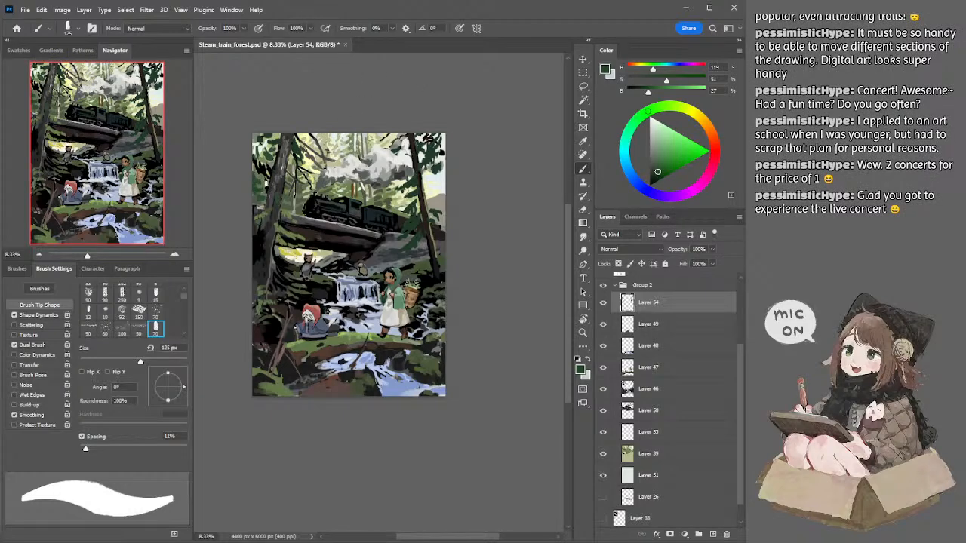
Step: Switch to Layer 39, sample the pale yellow-green near the top edge and paint the left-edge gap with a 250 px brush
left_click(271, 186, "ctrl")
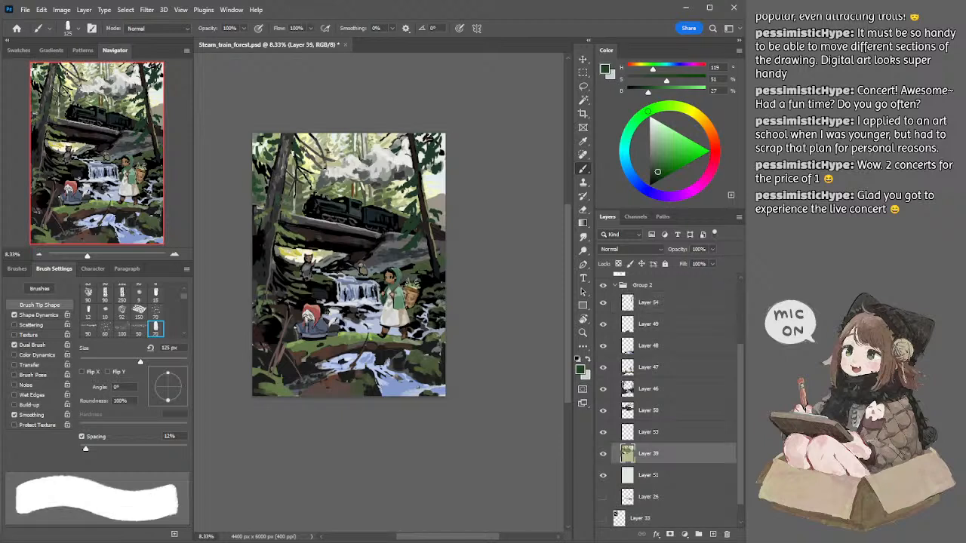
left_click(305, 131, "alt")
key("bracketright")
key("bracketright")
key("bracketright")
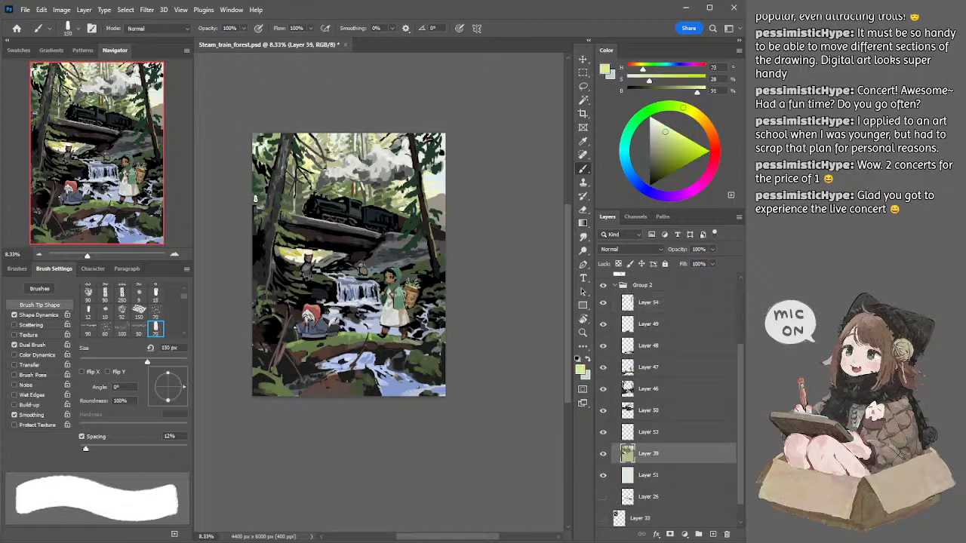
key("bracketright")
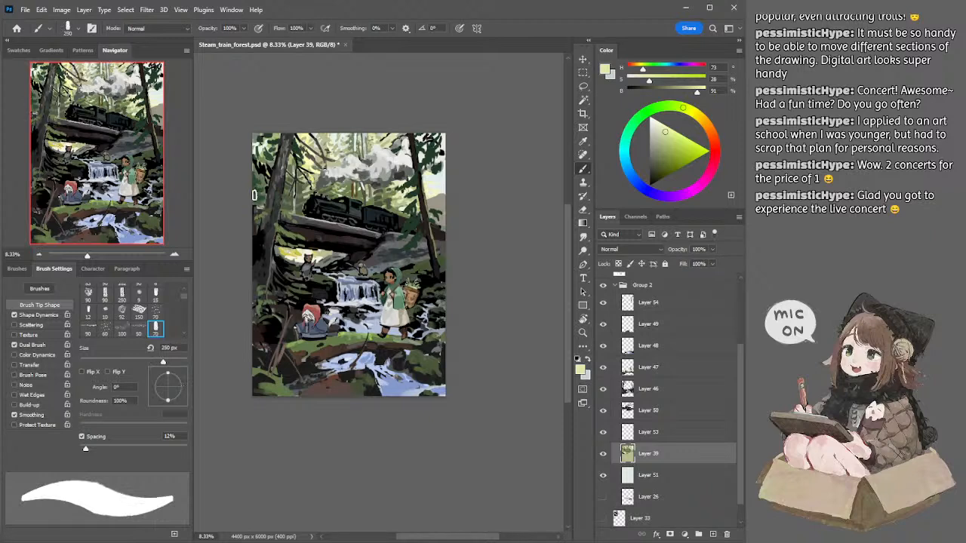
Step: Reduce the brush to 175 px and touch up the upper-left background with sampled olive green and pale yellow
key("bracketleft")
key("bracketleft")
left_click(264, 159, "alt")
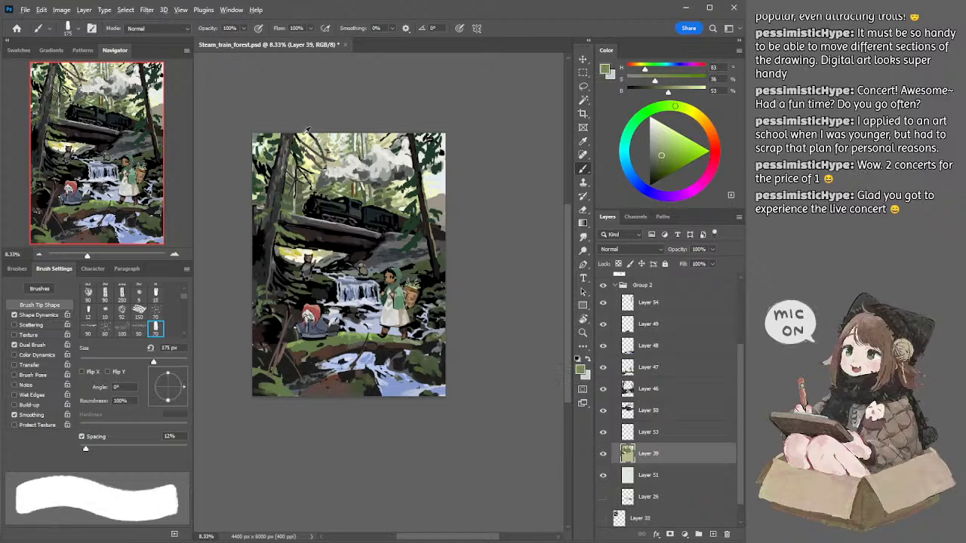
left_click(307, 133, "alt")
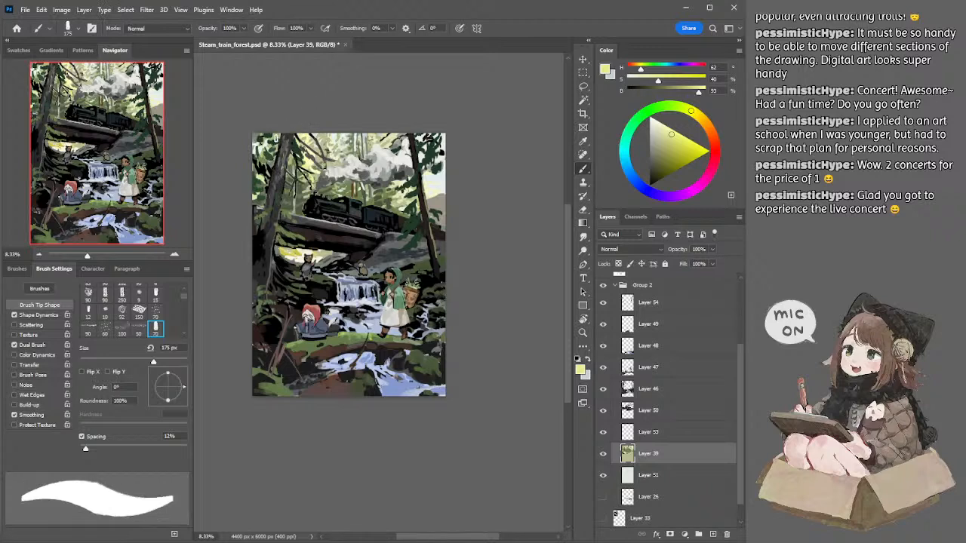
Step: Sample the muted light green at the top edge and paint the upper-left corner background with a 300 px brush
left_click(281, 133, "alt")
key("bracketright")
key("bracketright")
key("bracketright")
key("bracketright")
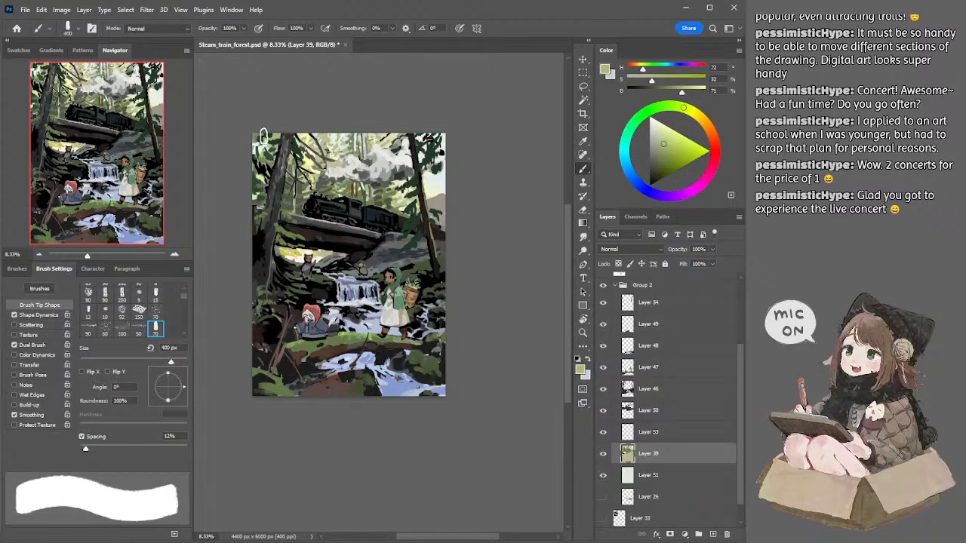
key("bracketleft")
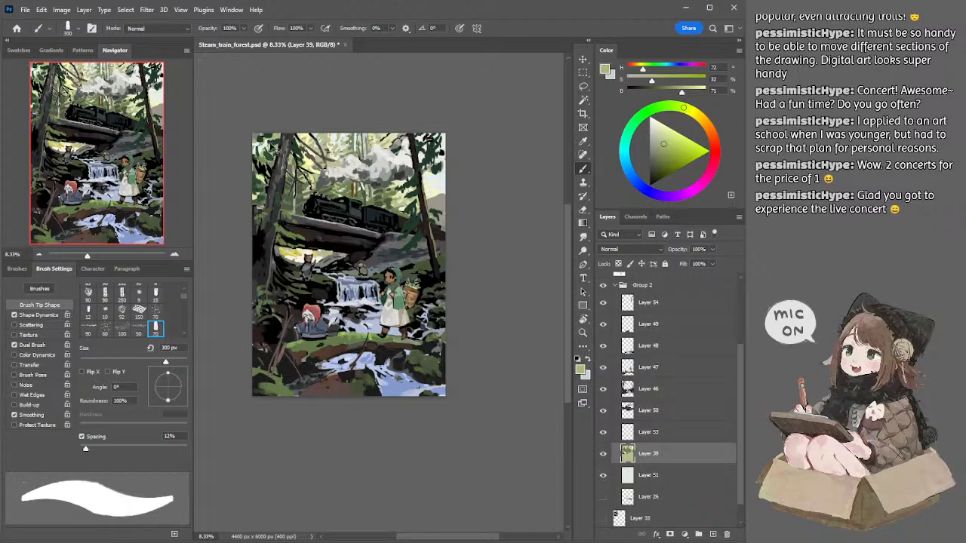
Step: Sample the muted olive at the top edge above the smoke and touch up the background with the 300 px brush
key("l")
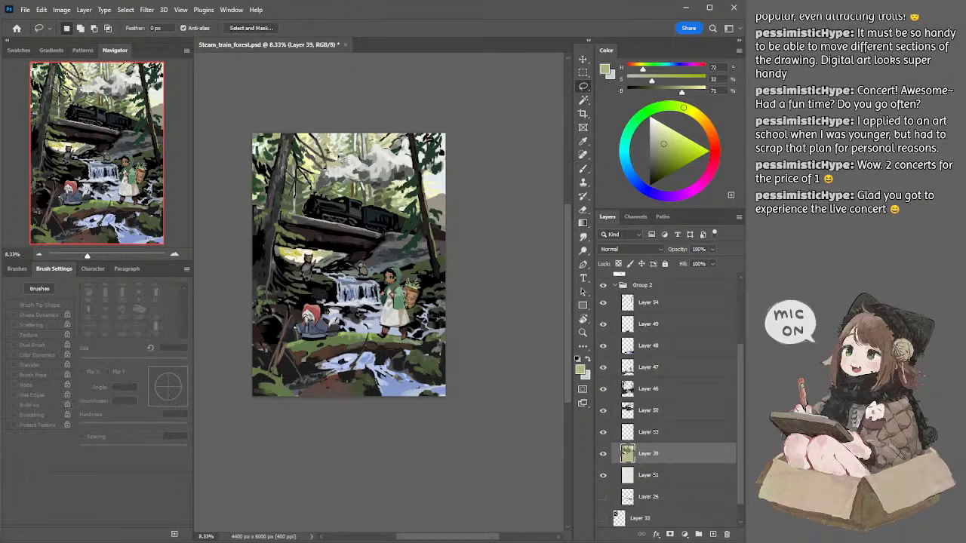
left_click_drag(341, 158, 323, 144)
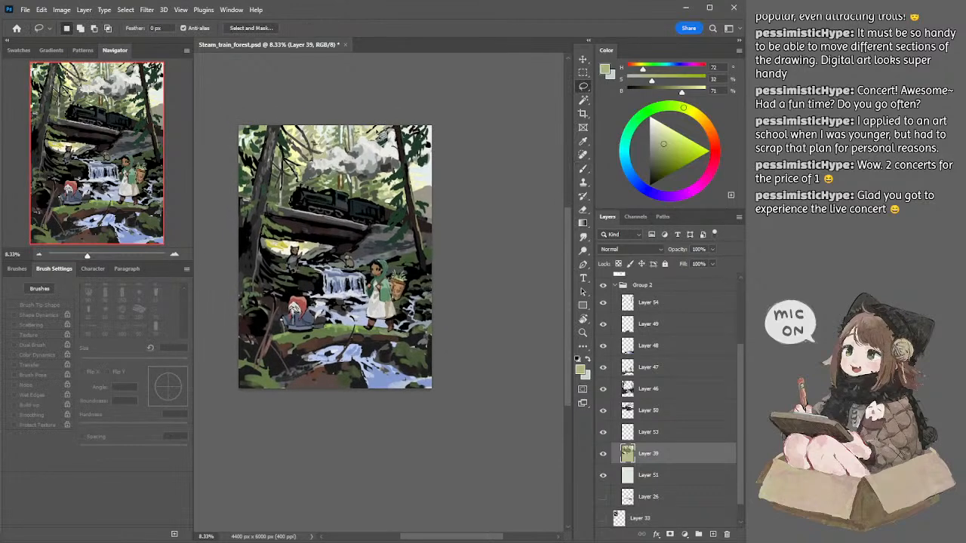
key("b")
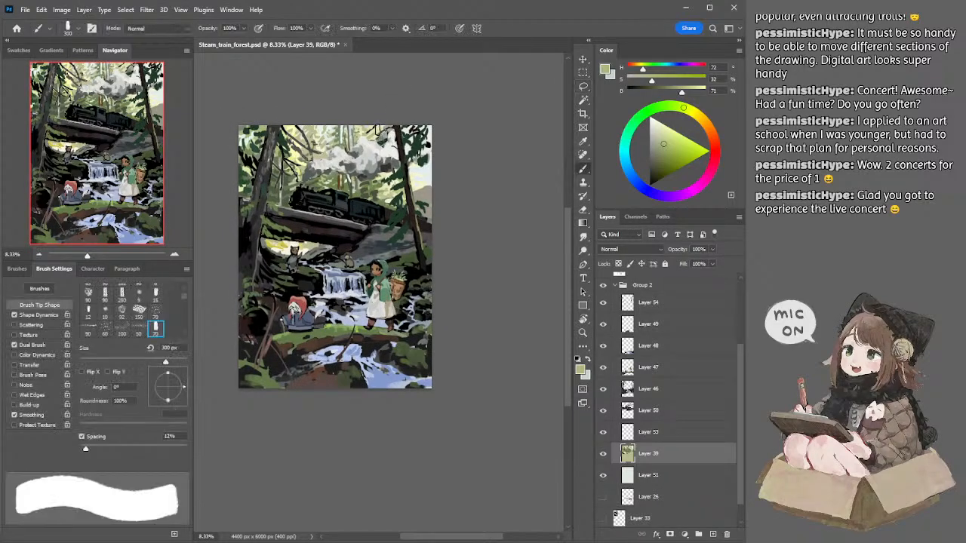
left_click(373, 133, "alt")
left_click(373, 134, "alt")
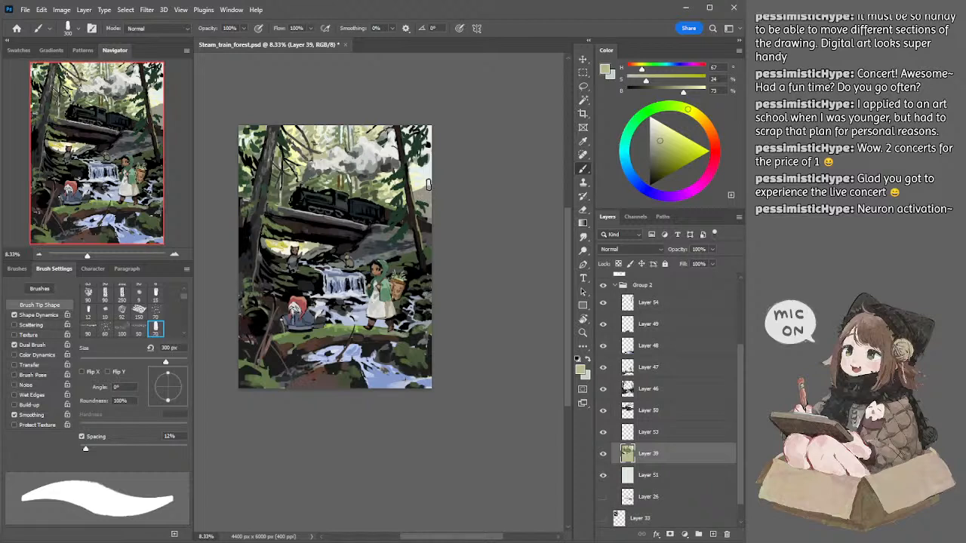
Step: Switch to Layer 50, sample the right-edge rock's warm gray, shift it to dusty pink and paint the rock with a 250 px brush
left_click(431, 199, "ctrl")
left_click(431, 189, "alt")
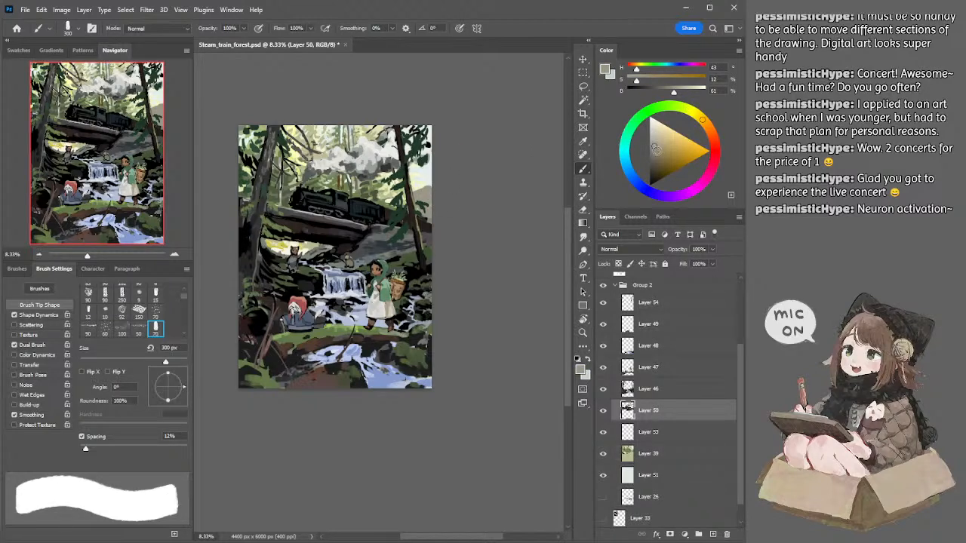
left_click(431, 189, "alt")
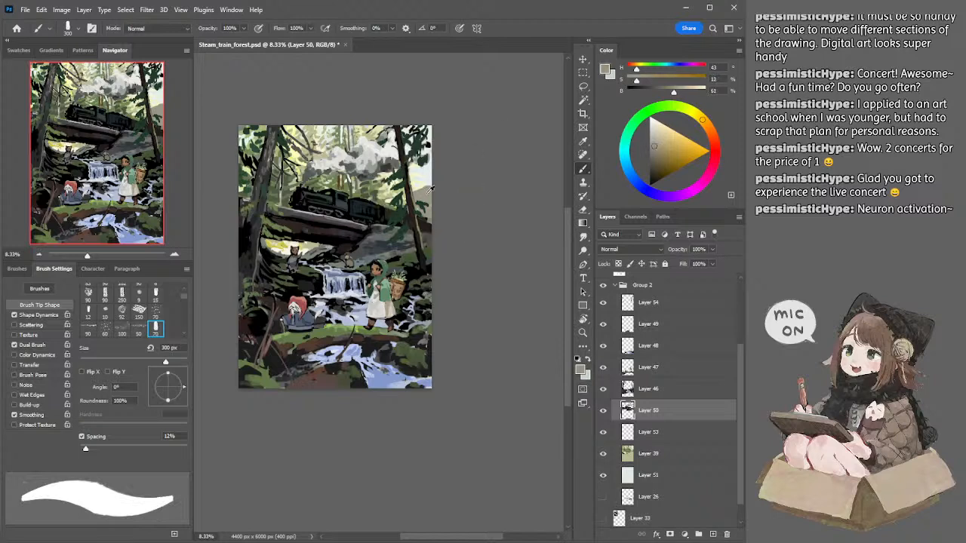
left_click(666, 142)
left_click(705, 123)
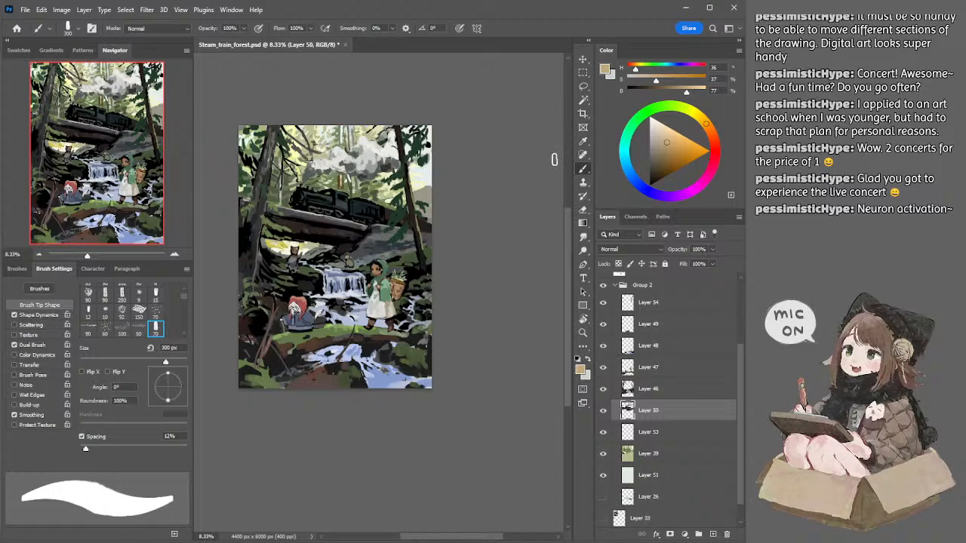
left_click(714, 149)
left_click(657, 143)
key("bracketleft")
left_click_drag(423, 193, 425, 197)
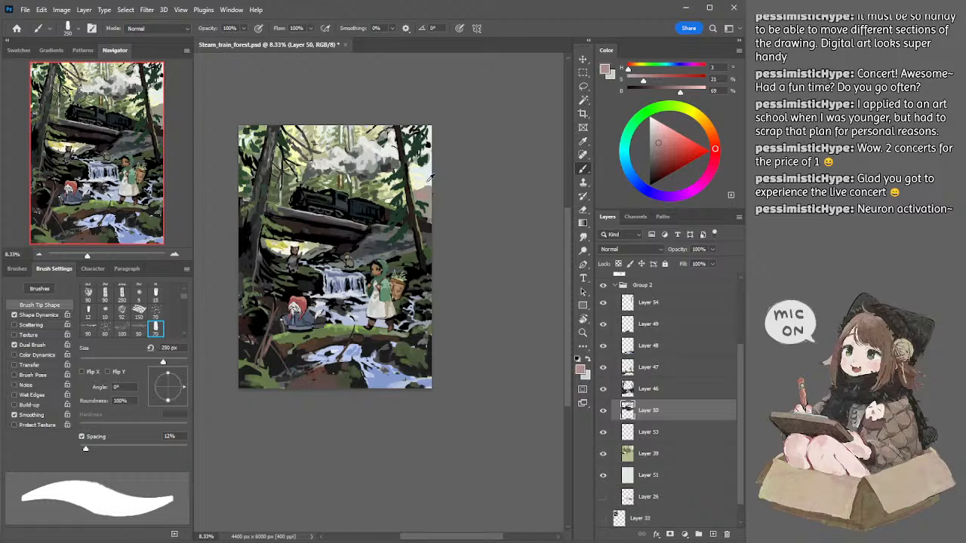
Step: Sample the pale bluish sky above the right-edge rock and enable Transfer on the brush for softer edge strokes
left_click(425, 181, "alt")
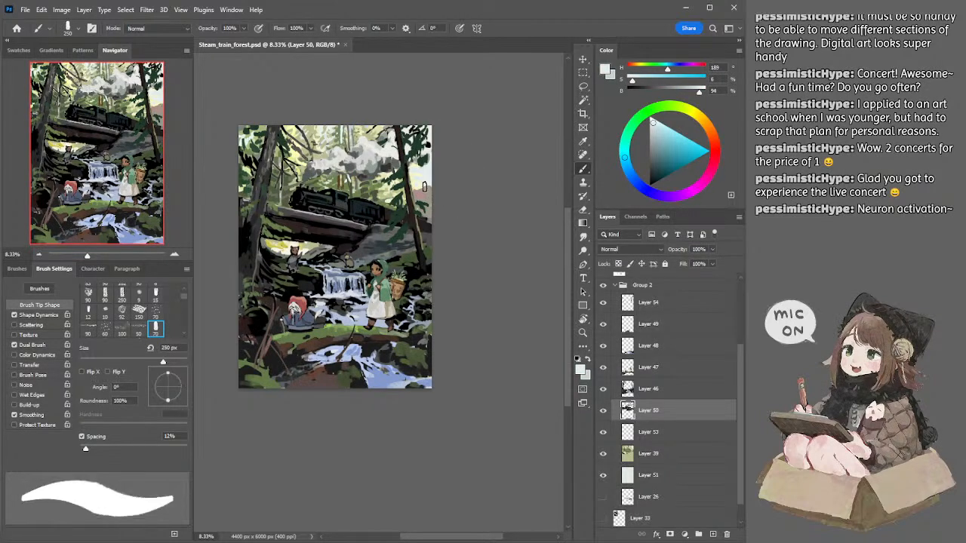
left_click(14, 365)
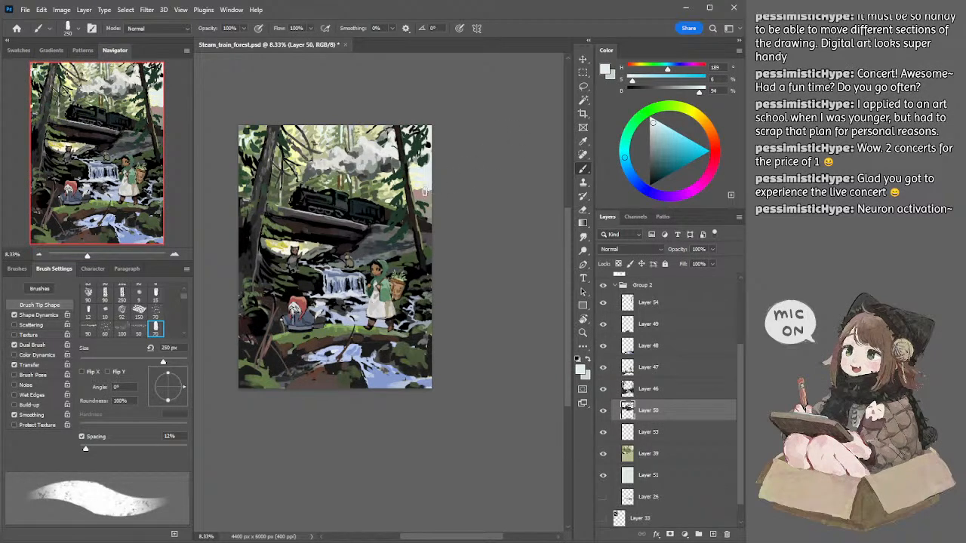
Step: Sample the rock's dusty pink, lighten it to 76% brightness and repaint the rock's upper part with a 250 px brush
left_click(426, 192, "alt")
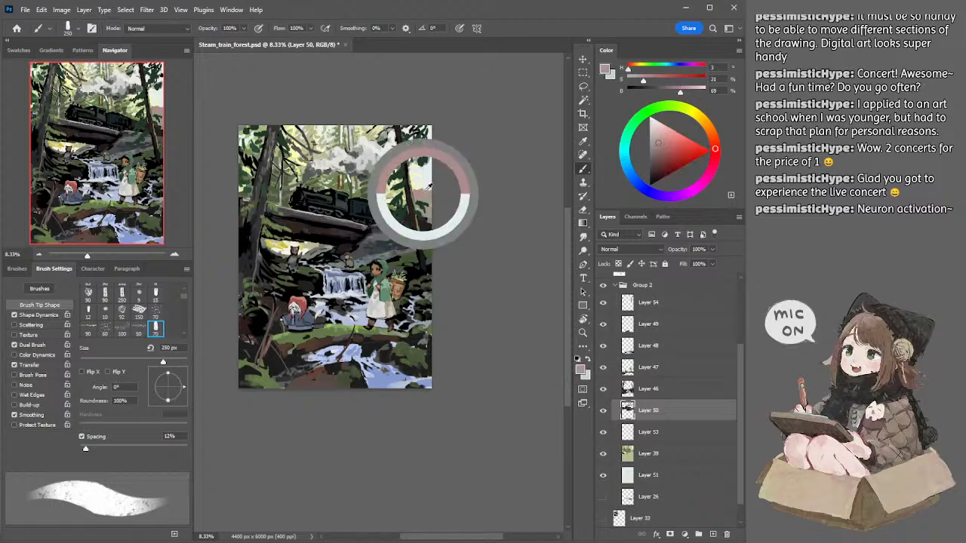
left_click(656, 135)
key("bracketright")
key("bracketright")
key("bracketleft")
key("ctrl+z")
left_click_drag(422, 195, 436, 195)
key("bracketleft")
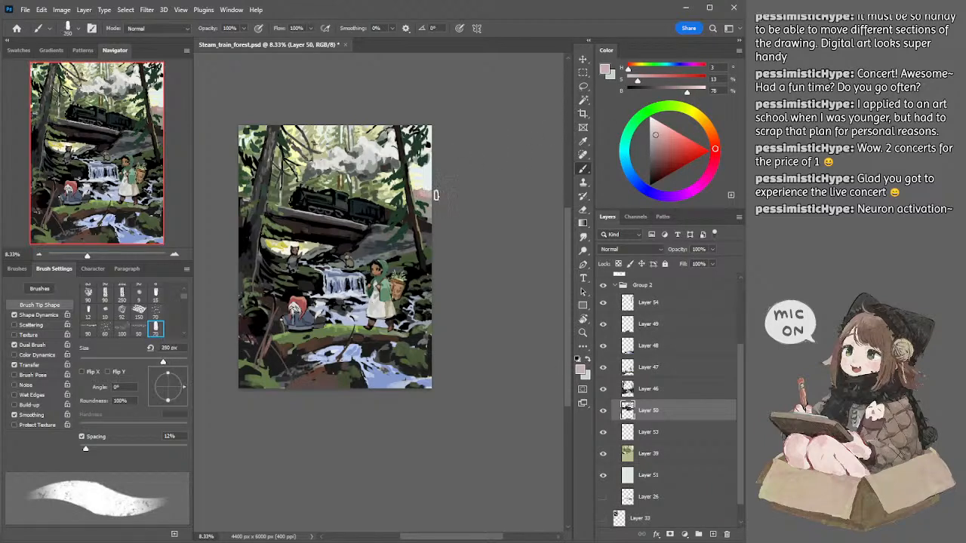
Step: Reduce the brush to 100 px and refine the light pink area of the right-edge rock
key("bracketright")
key("bracketright")
key("bracketleft")
key("bracketleft")
key("bracketleft")
key("bracketleft")
key("bracketleft")
key("bracketleft")
key("bracketleft")
Step: Sample the warm gray on the right-edge rock, lighten it to tan and enlarge the brush to 500 px for broad strokes
left_click(428, 200, "alt")
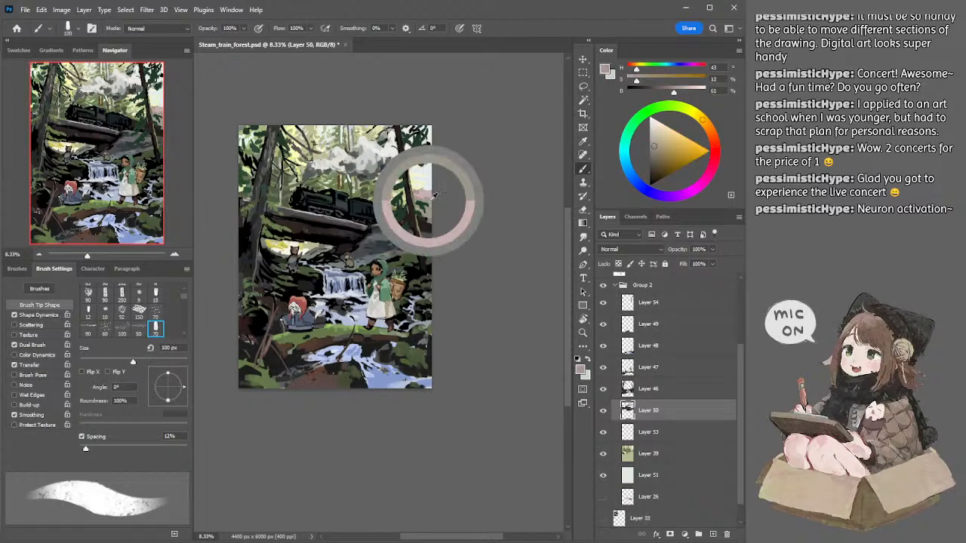
left_click(428, 203, "alt")
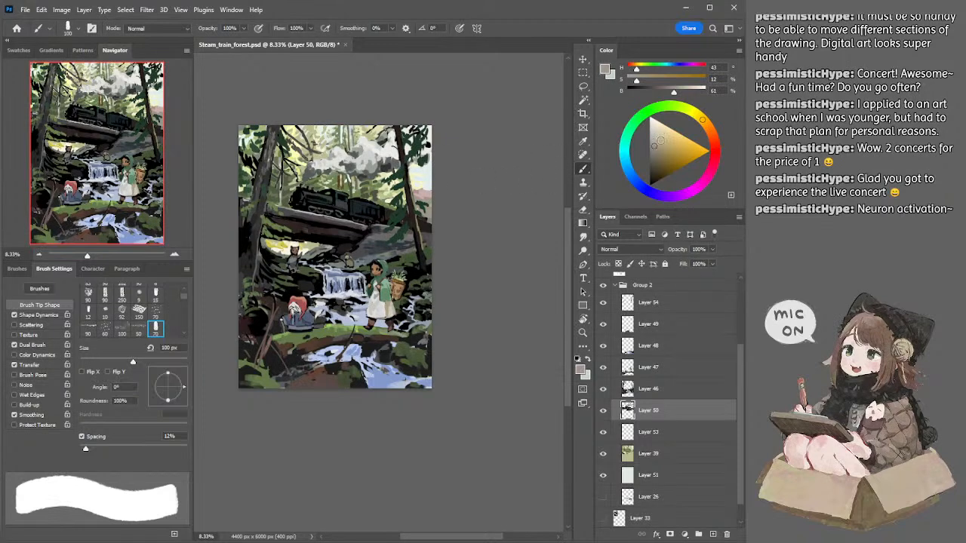
left_click(425, 211, "alt")
key("bracketright")
key("bracketright")
key("bracketright")
key("bracketright")
key("bracketright")
key("bracketright")
key("bracketright")
key("bracketright")
key("bracketright")
key("bracketright")
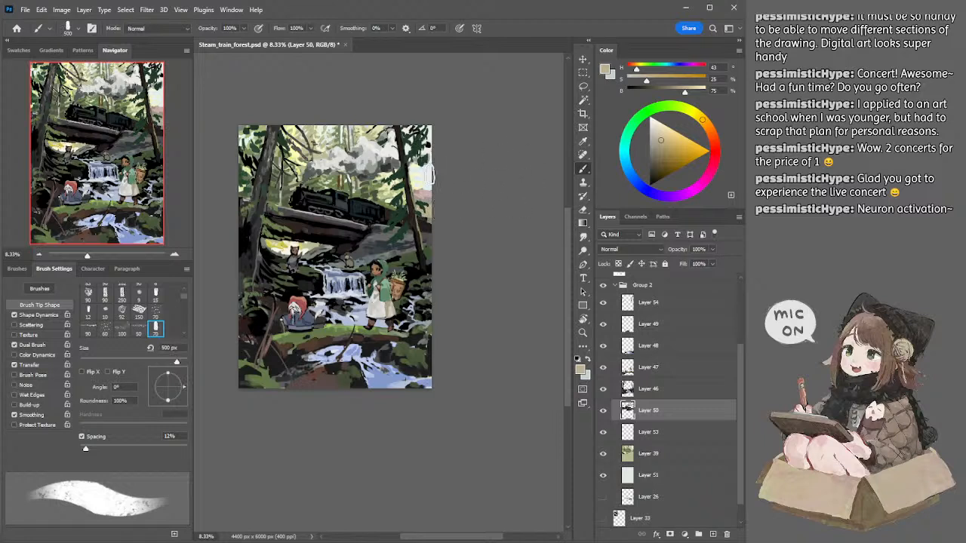
Step: Switch to Layer 54, sample the dark green beside the right trunk and paint foliage there with a 100 px brush
left_click(420, 151, "ctrl")
left_click(419, 144, "alt")
key("bracketleft")
key("bracketleft")
key("bracketleft")
key("bracketleft")
key("bracketleft")
key("bracketleft")
key("bracketleft")
key("bracketleft")
key("bracketleft")
key("bracketleft")
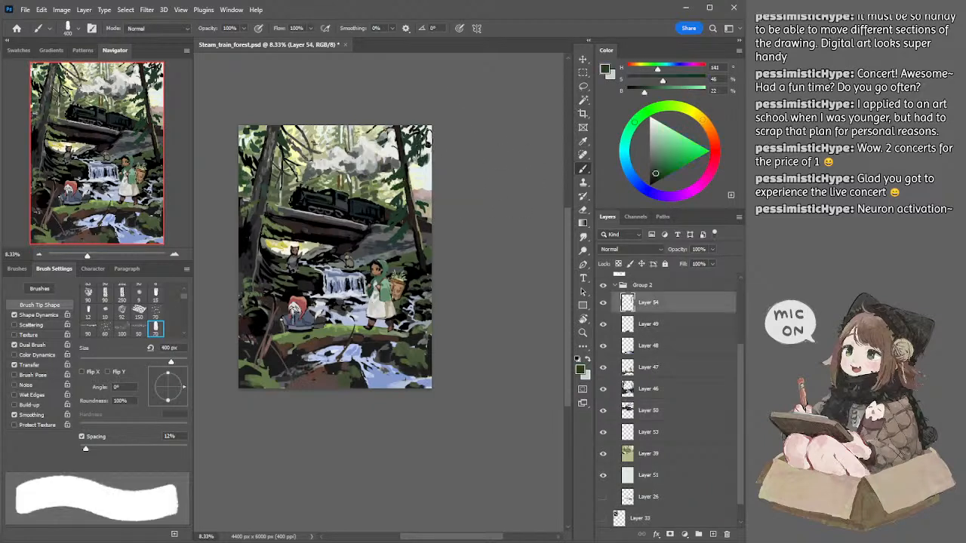
key("bracketright")
key("bracketright")
key("bracketright")
key("bracketright")
key("bracketright")
key("bracketright")
key("bracketright")
key("bracketright")
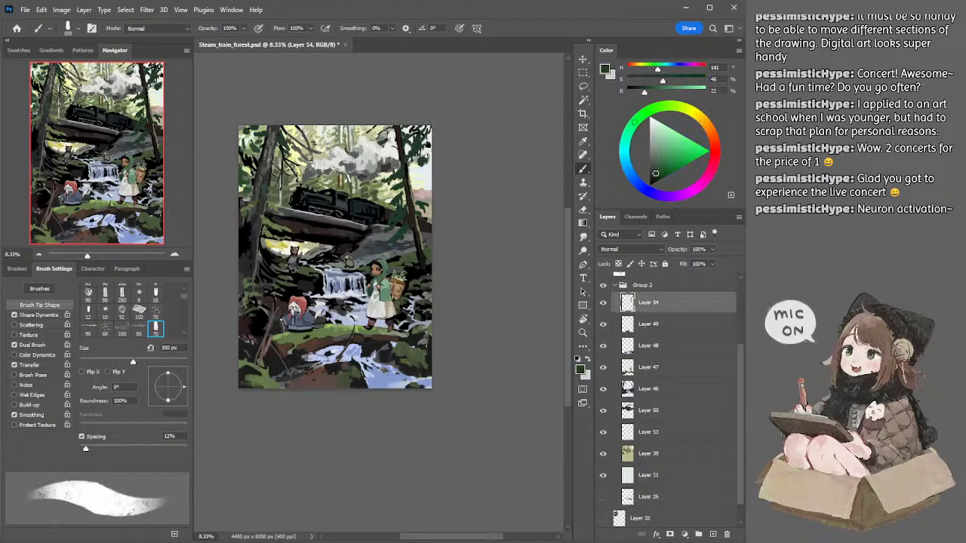
left_click_drag(427, 155, 430, 150)
Step: Undo the last foliage stroke and paint dark green branches around the right trunk with a 90 px brush
key("bracketleft")
key("bracketleft")
key("bracketleft")
key("bracketleft")
key("bracketleft")
key("bracketleft")
key("bracketleft")
key("bracketleft")
key("ctrl+z")
key("bracketright")
key("bracketright")
key("bracketleft")
key("bracketleft")
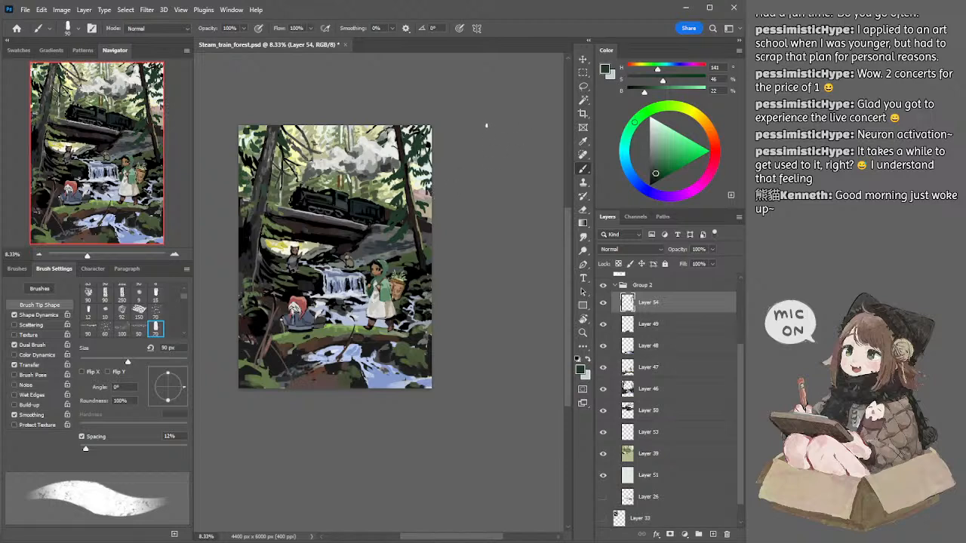
left_click_drag(392, 113, 406, 114)
left_click_drag(416, 167, 423, 164)
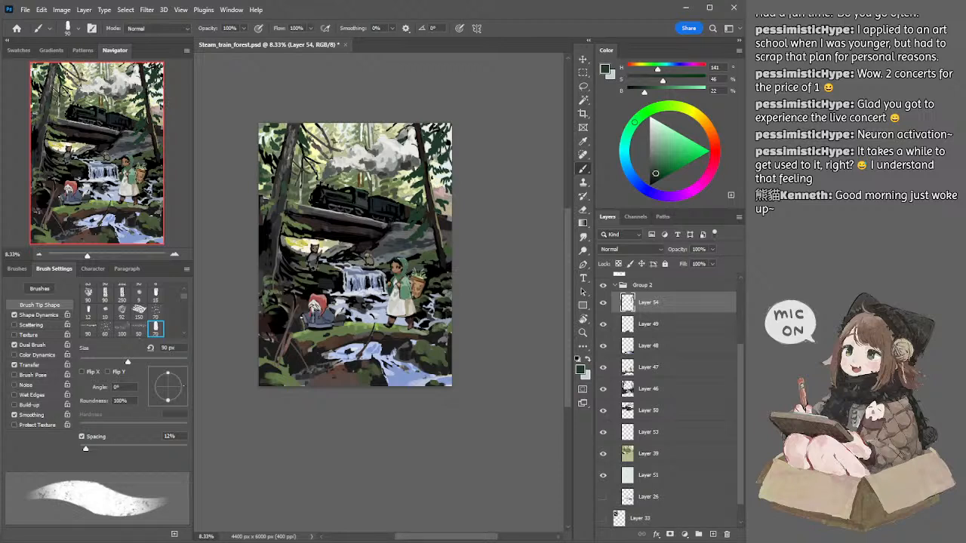
left_click_drag(433, 172, 435, 183)
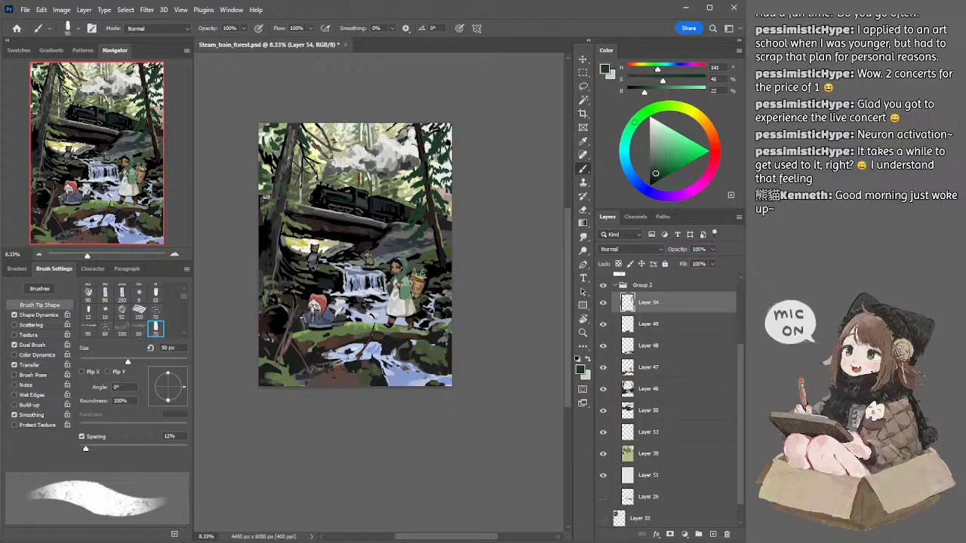
Step: Choose the 70 px brush preset and paint dark foliage over the right-edge rock at 80 px
key("bracketright")
key("bracketleft")
key("bracketleft")
key("bracketleft")
key("bracketleft")
key("bracketleft")
key("bracketleft")
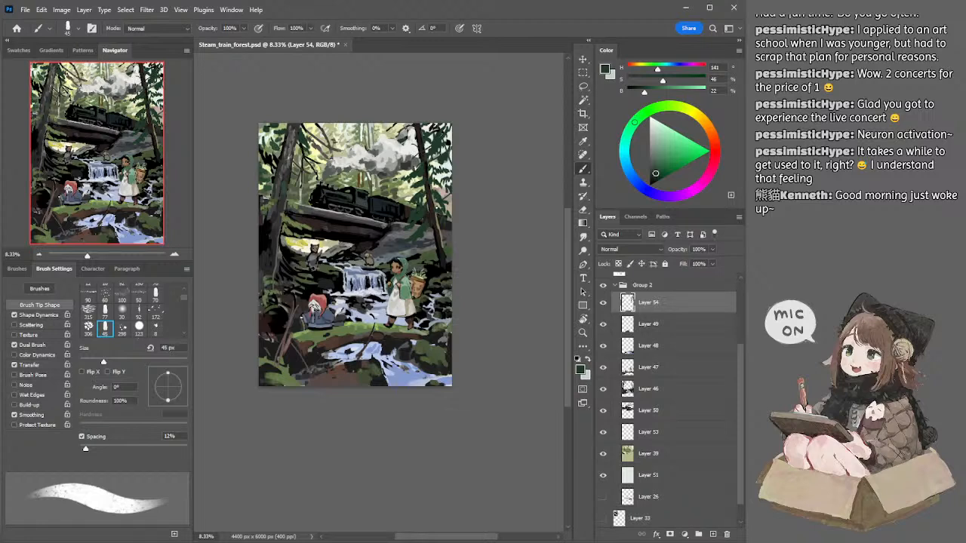
left_click(156, 295)
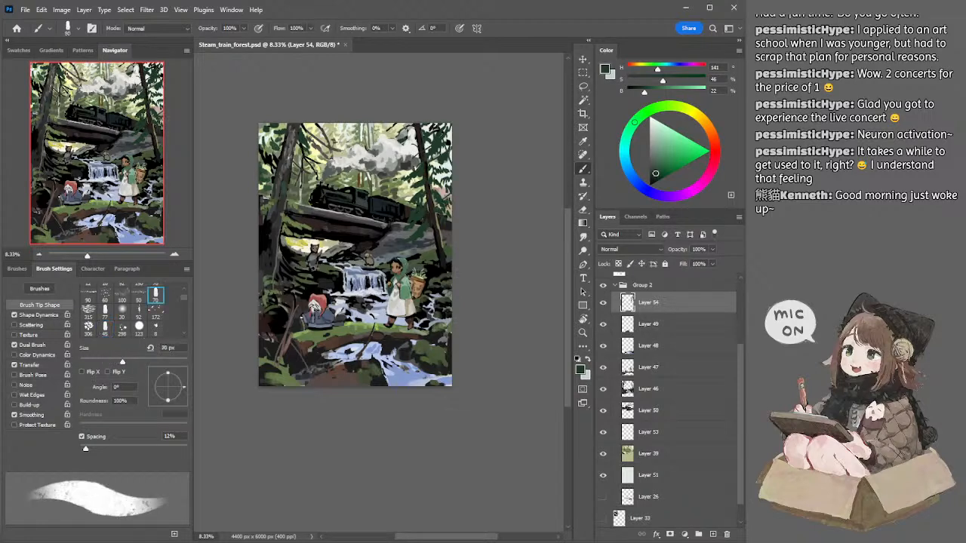
left_click_drag(438, 192, 450, 195)
key("bracketleft")
Step: Choose the 45 px brush preset and add fine dark foliage strokes along the right edge beside the trunk
left_click(105, 329)
left_click_drag(436, 167, 449, 173)
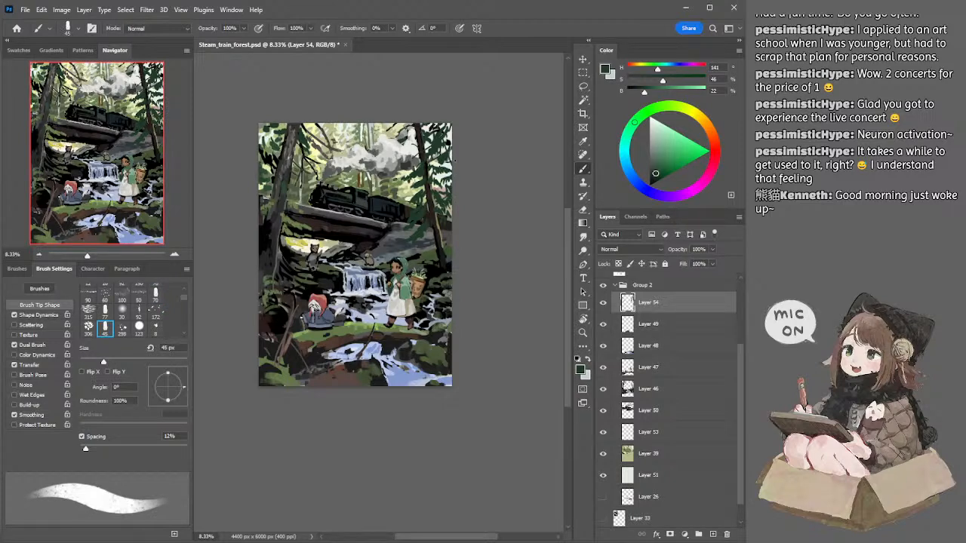
left_click_drag(453, 160, 448, 167)
Step: Switch to Layer 46 and paint dark green foliage in the upper-left corner with the 70 px brush preset at 80 px
left_click(281, 154, "ctrl")
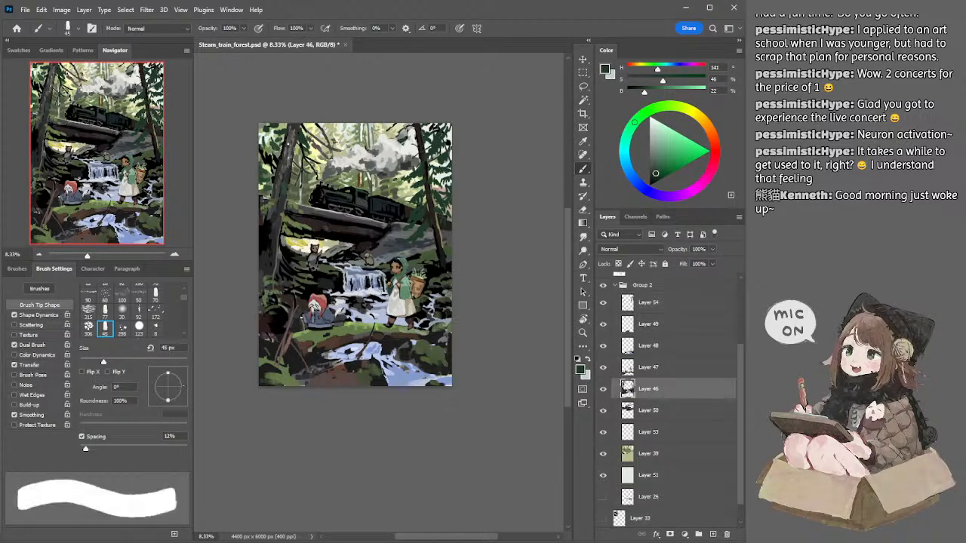
left_click(156, 295)
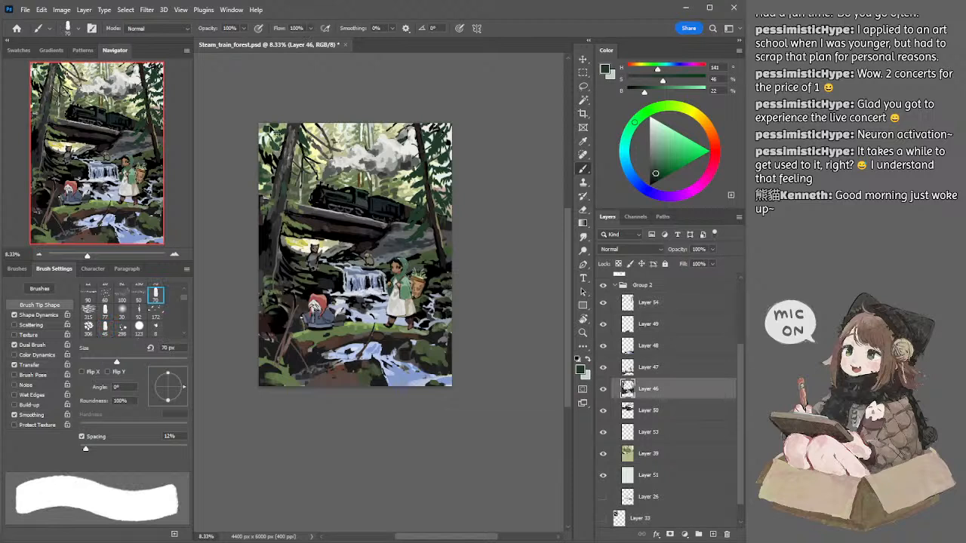
key("bracketright")
left_click_drag(270, 127, 262, 129)
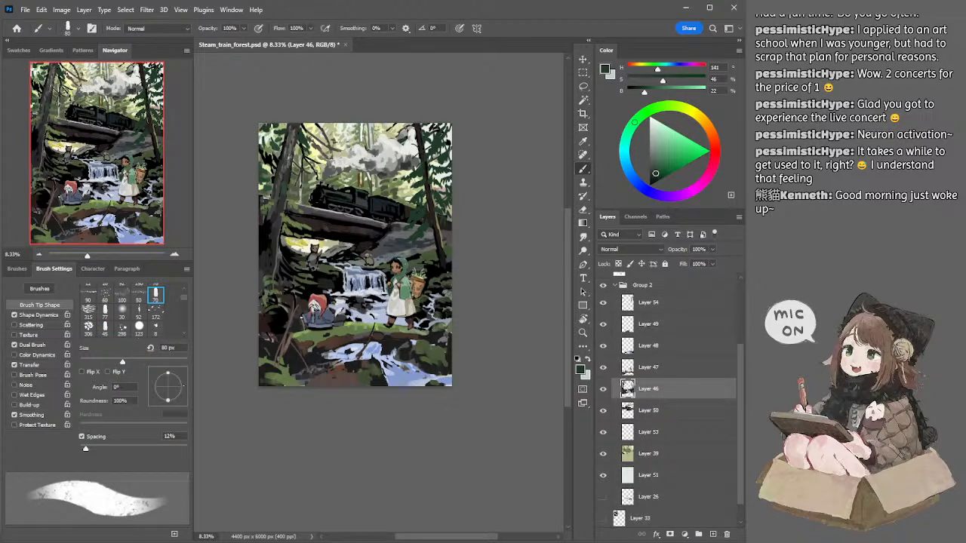
key("bracketleft")
key("bracketright")
left_click_drag(270, 134, 262, 123)
Step: Darken the green and paint foliage beside the top of the left trunk on Layer 46 with a 70 px brush
key("bracketright")
key("bracketright")
key("bracketleft")
left_click_drag(655, 173, 653, 176)
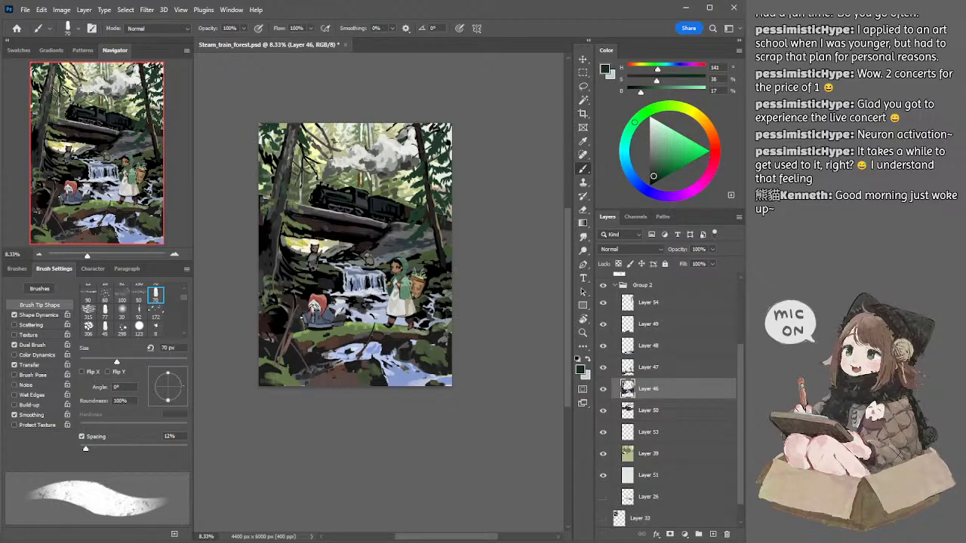
left_click(298, 129, "alt")
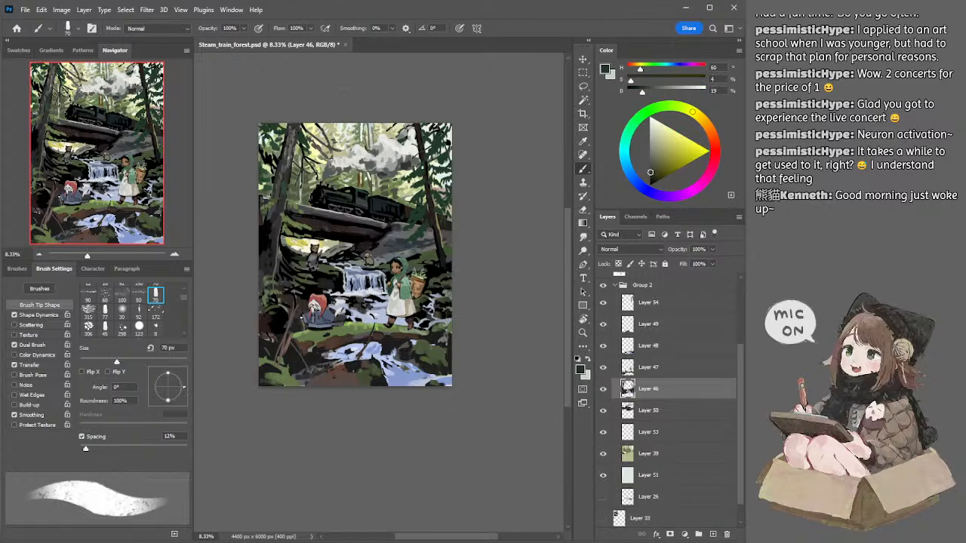
Step: Sample dark green on Layer 54 and paint foliage over the right trunk, using 70 px and a darker 50 px brush
left_click(423, 175, "ctrl")
left_click(420, 170, "alt")
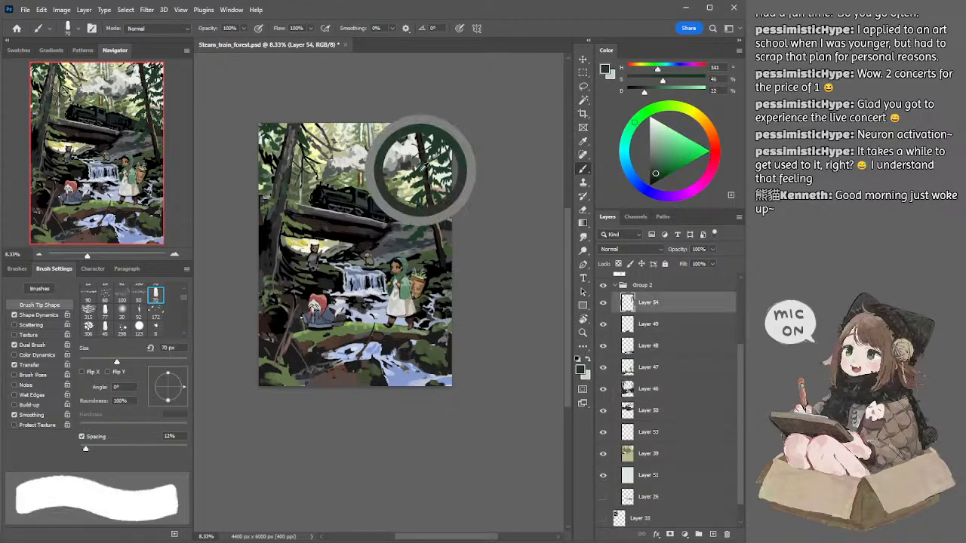
left_click_drag(412, 165, 422, 181)
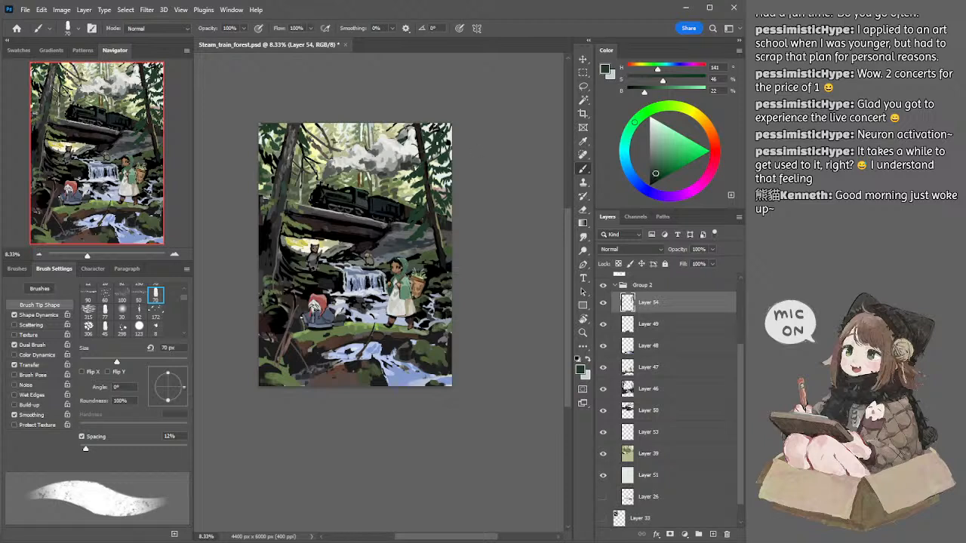
left_click(653, 177)
key("bracketleft")
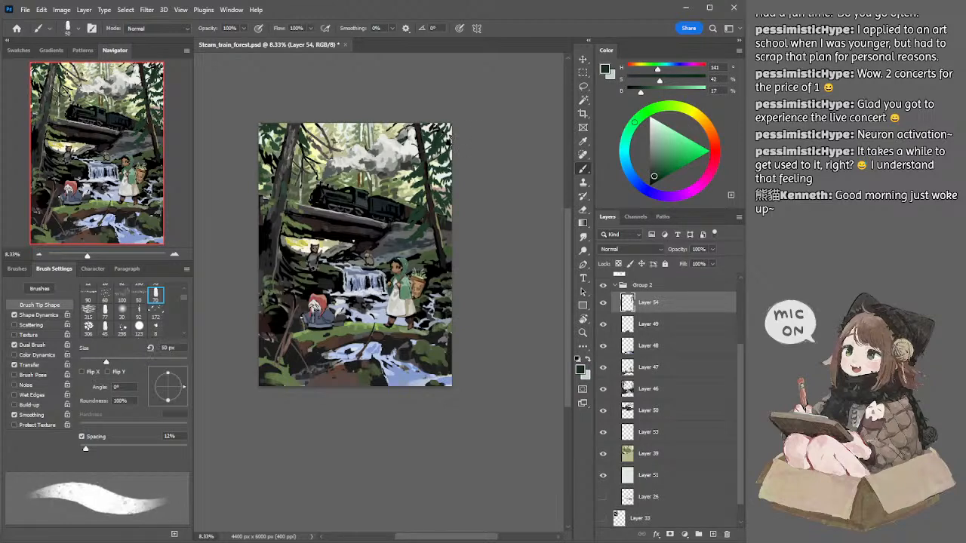
Step: Switch to Layer 39 and sample the muted olive green of the background beside the left trunk
left_click(345, 222, "ctrl")
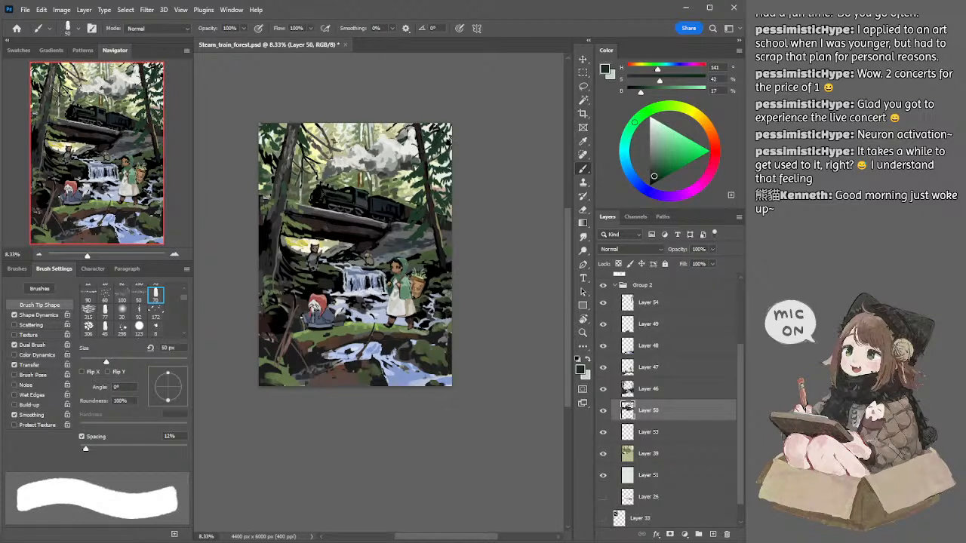
left_click(303, 196, "ctrl")
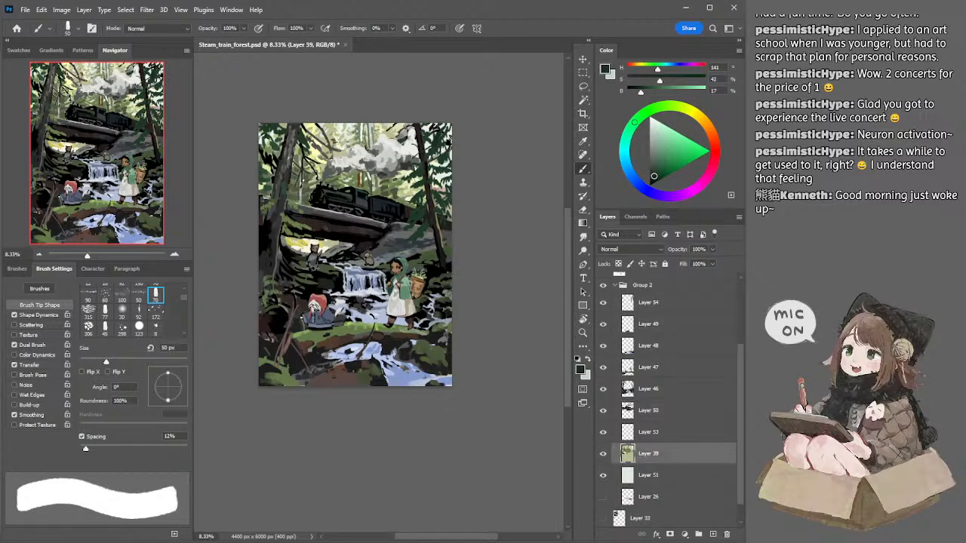
left_click(302, 165, "alt")
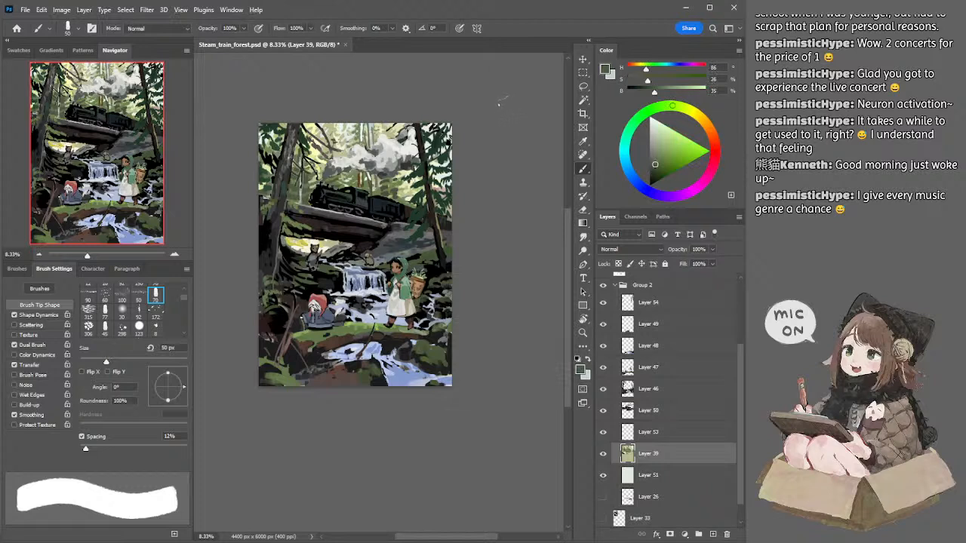
Step: Lasso the narrow background area between the left trunk and the train on Layer 39, transform it slightly and deselect
key("l")
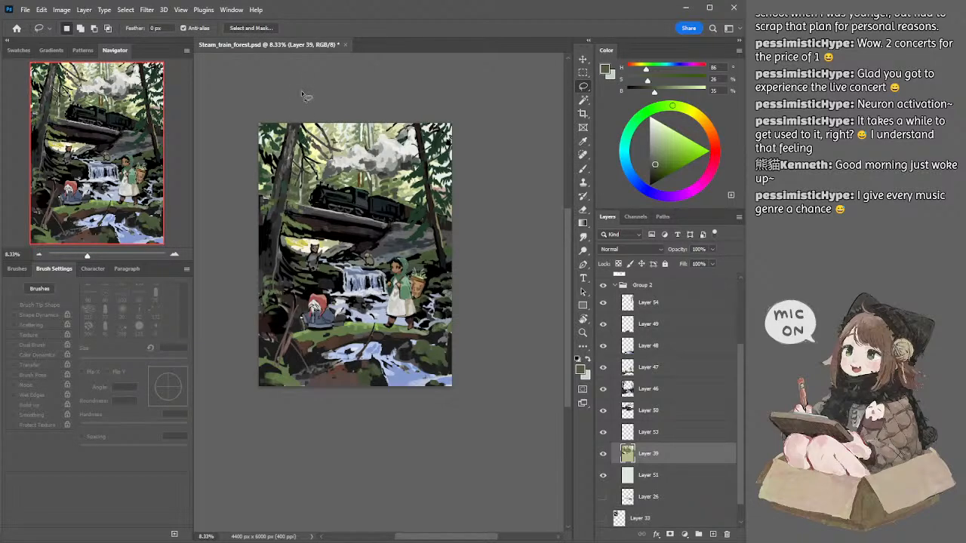
key("v")
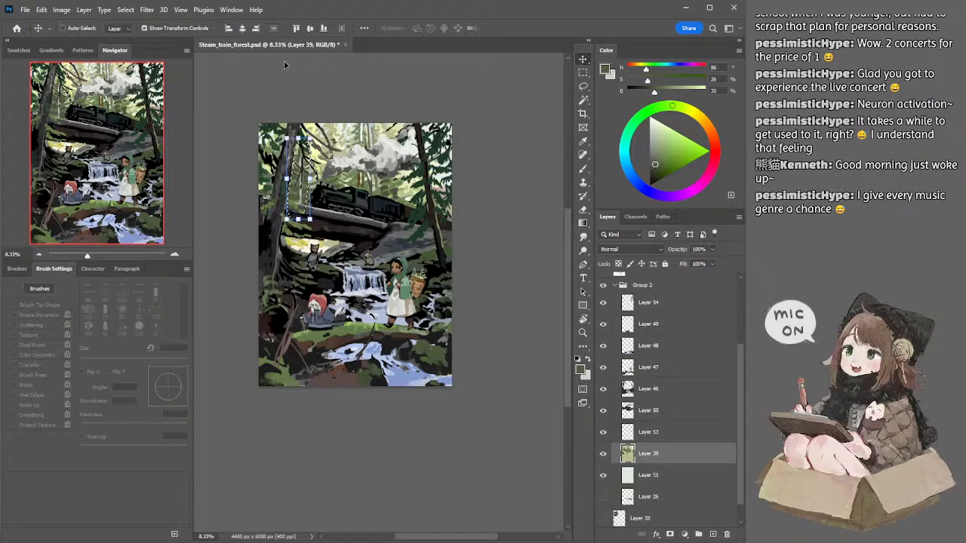
left_click_drag(323, 132, 328, 129)
key("Return")
key("l")
key("ctrl+d")
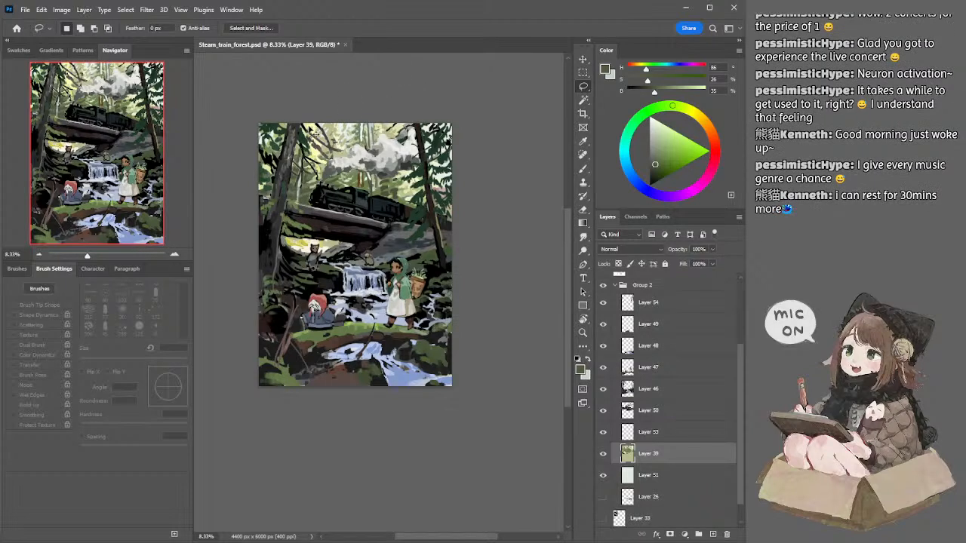
Step: Swap to the pale mint colour and enlarge the brush to 175 px for the bright background gaps on Layer 39
key("e")
key("b")
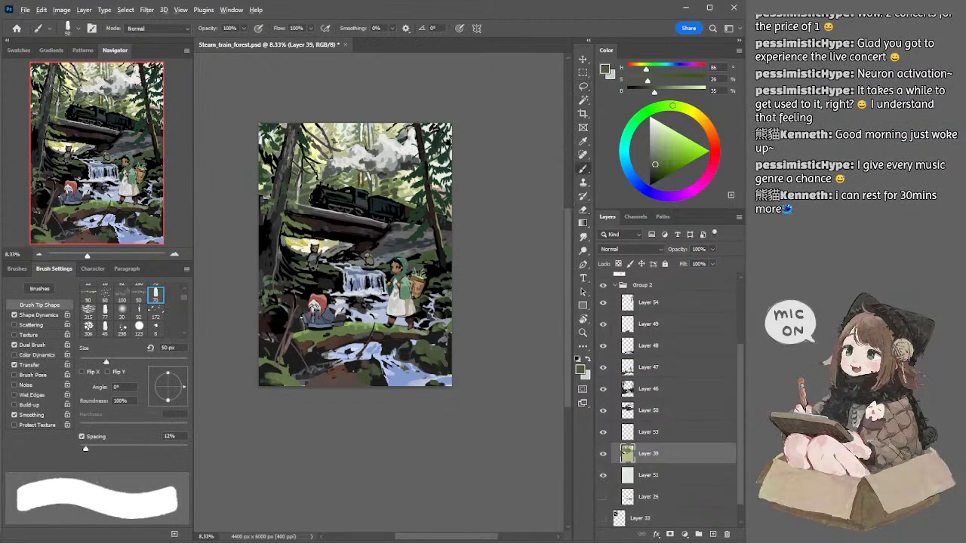
key("x")
key("bracketright")
key("bracketright")
key("bracketright")
key("bracketright")
key("bracketright")
key("bracketright")
key("bracketright")
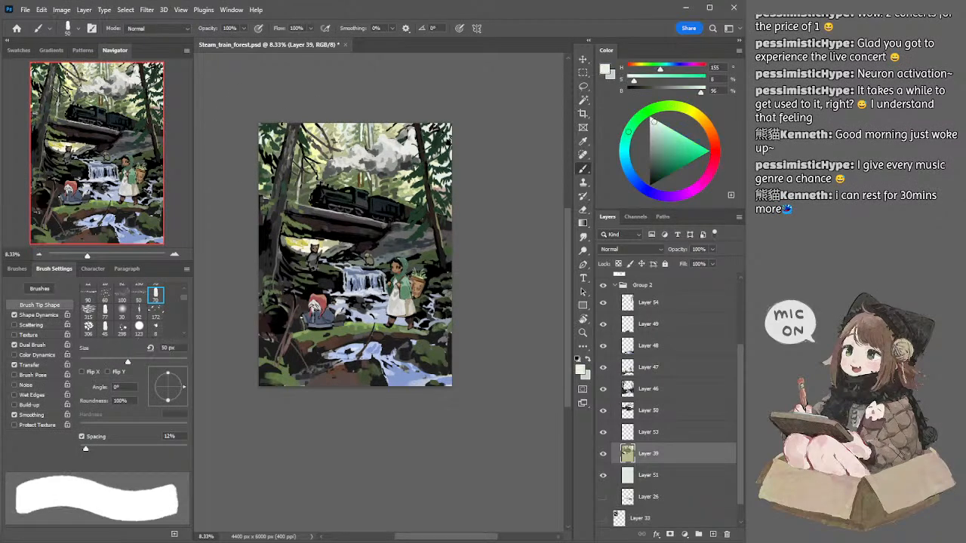
key("bracketright")
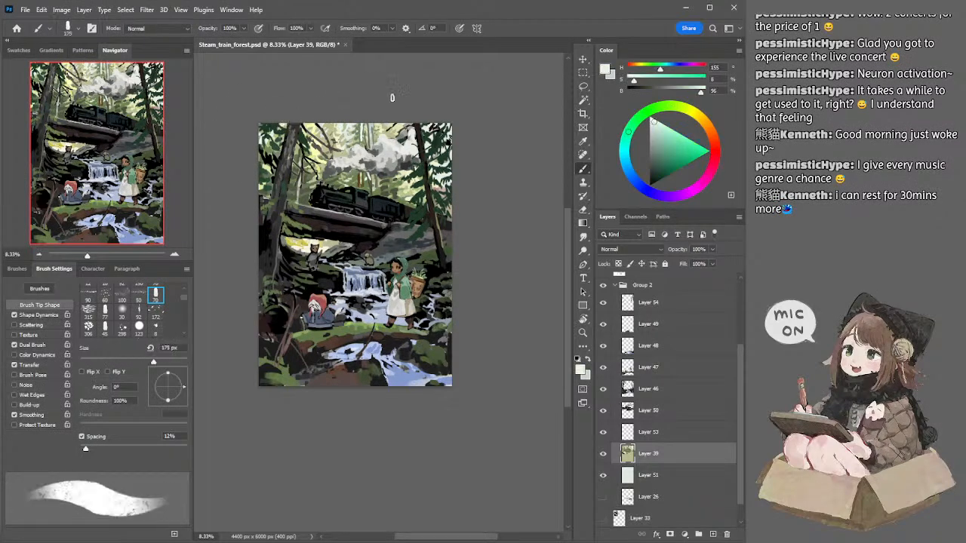
Step: Sample muted and light yellow-green tones and paint the background gaps around the right trunk with 100 to 125 px brushes
left_click(358, 128, "alt")
key("bracketleft")
key("bracketleft")
key("bracketleft")
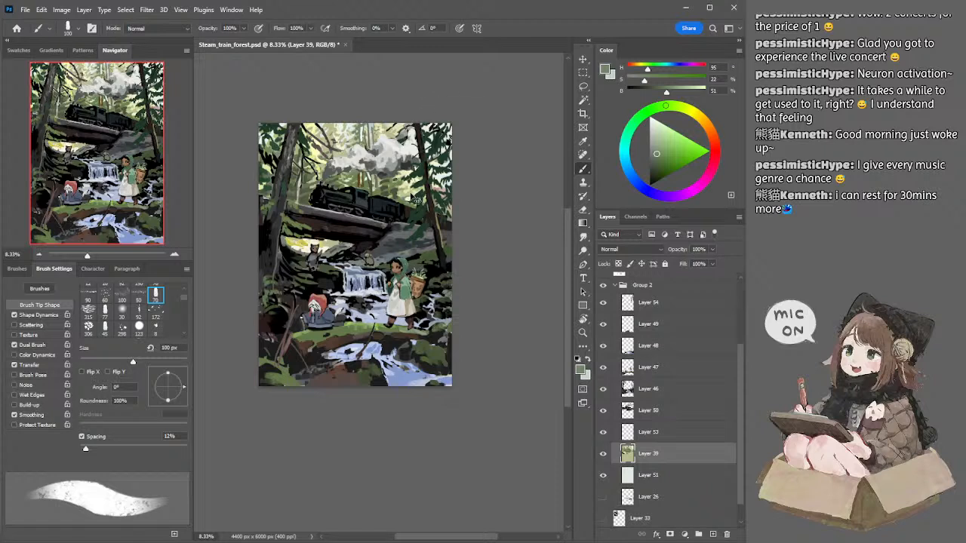
left_click(409, 194, "alt")
left_click_drag(440, 185, 449, 187)
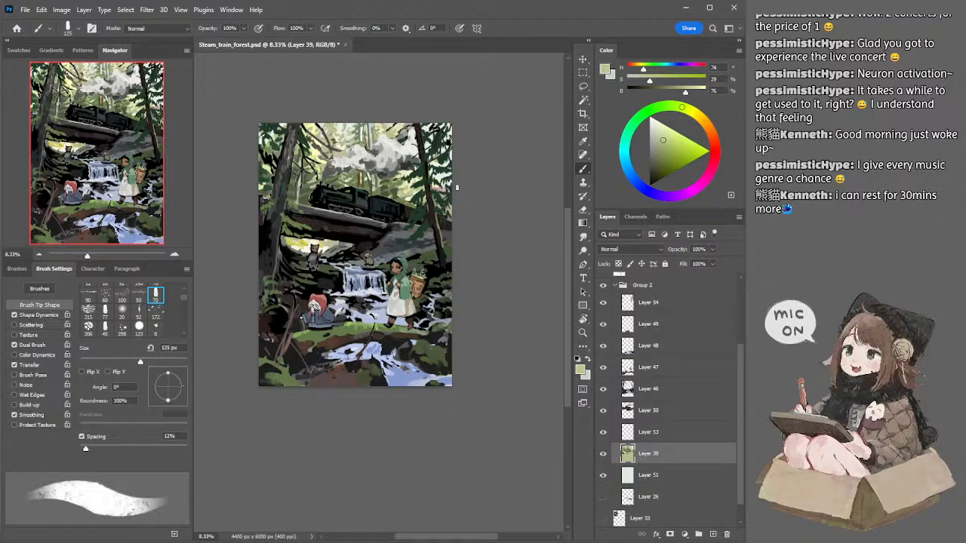
mouse_move(433, 196)
left_mouse_down()
mouse_move(421, 196)
mouse_move(457, 194)
left_mouse_up()
left_click(423, 186, "alt")
Step: Erase parts of the right trunk's foliage on Layer 54 at about 90 px, then with the 45 px brush preset
left_click(658, 303)
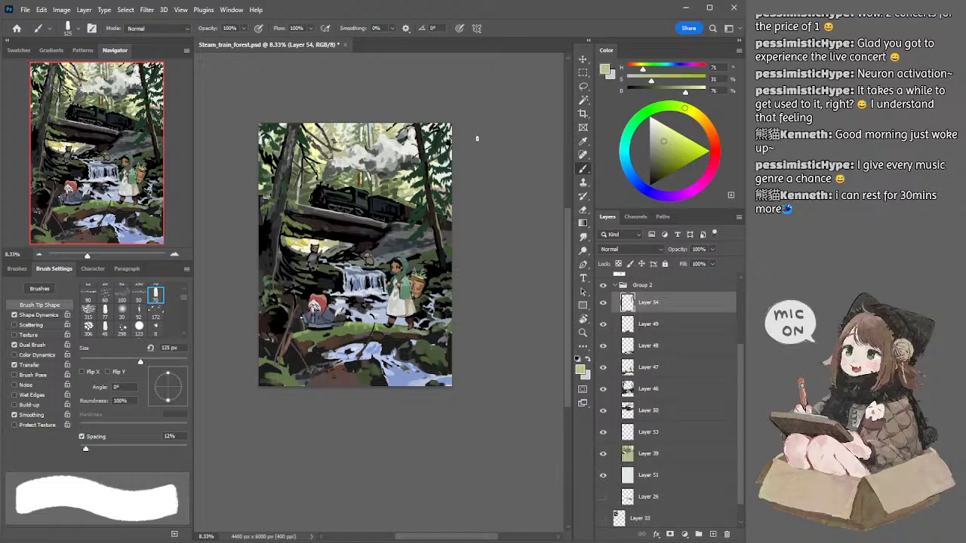
key("e")
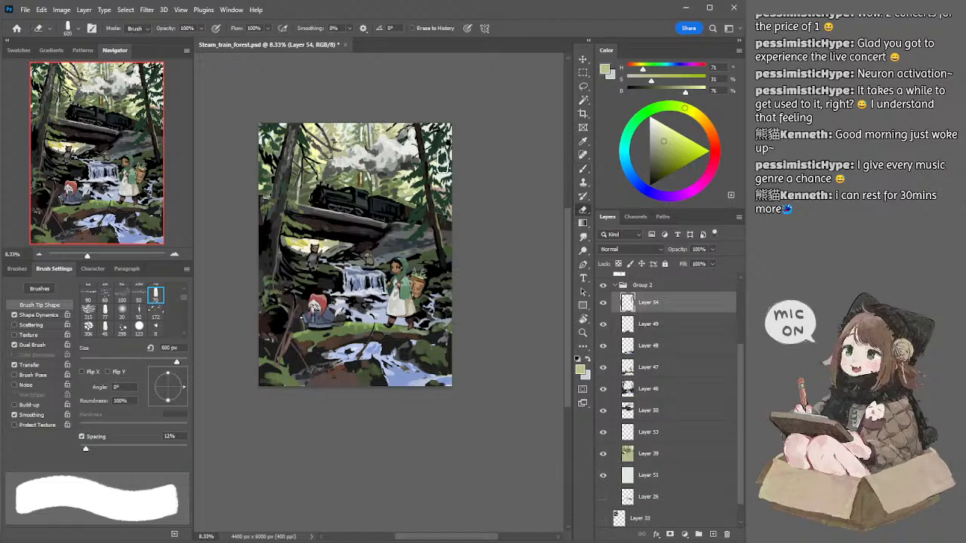
key("bracketleft")
key("bracketleft")
key("bracketleft")
key("bracketleft")
key("bracketleft")
key("bracketleft")
key("bracketleft")
key("bracketleft")
key("bracketleft")
key("bracketleft")
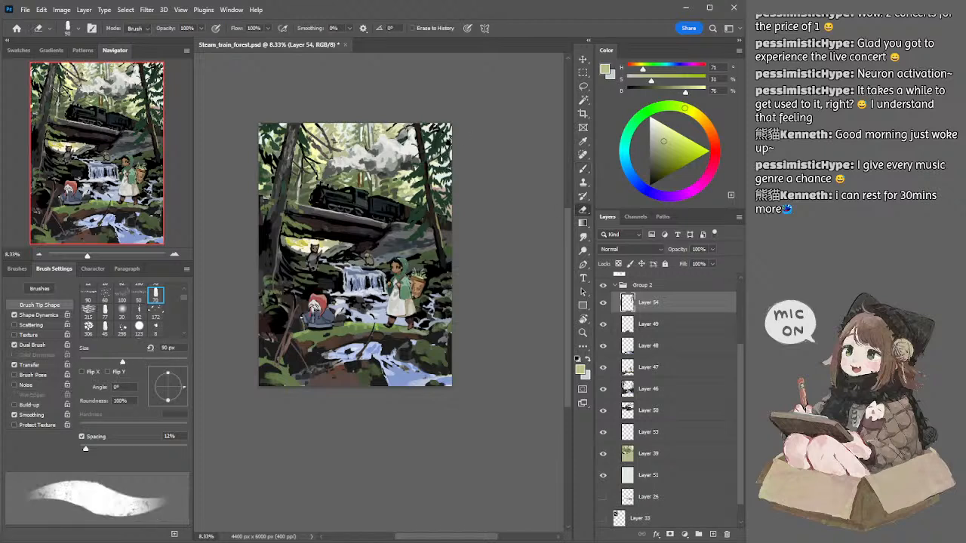
key("bracketleft")
key("bracketright")
key("period")
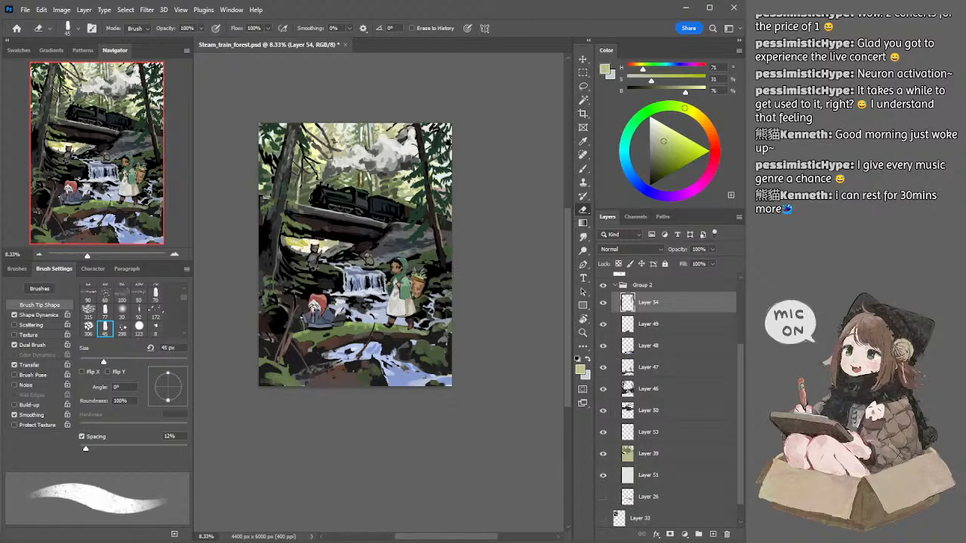
Step: Sample dark green from the right trunk's foliage and repaint needles on Layer 54 with a 90 px brush
key("b")
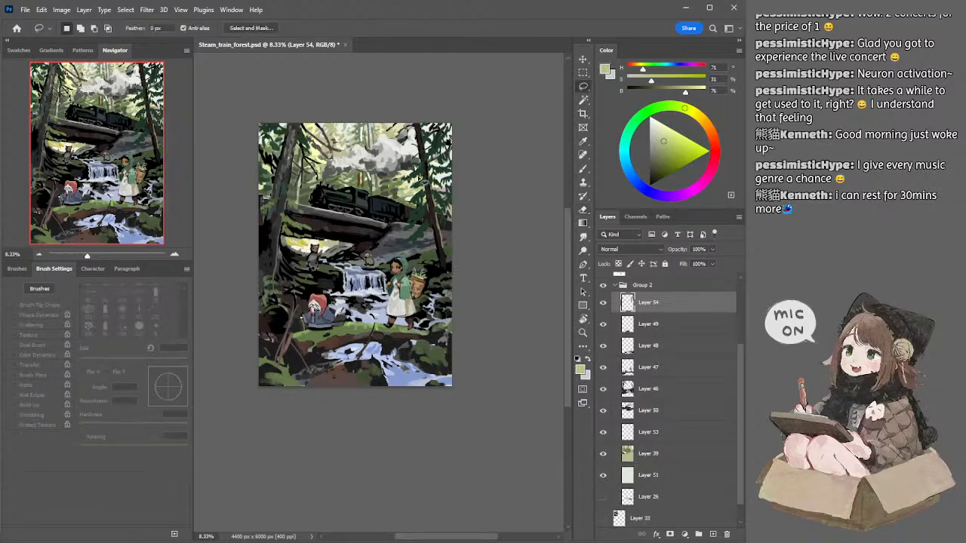
left_click(413, 172, "alt")
key("bracketleft")
key("bracketleft")
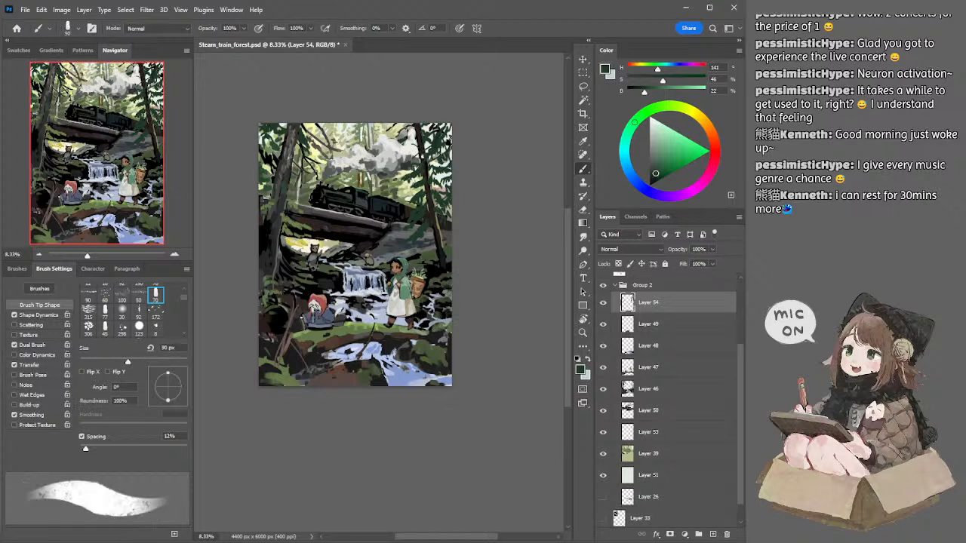
Step: Switch to Layer 46, sample dark reddish brown and paint a thin branch from the right trunk's top at 40 px
left_click(421, 136, "ctrl")
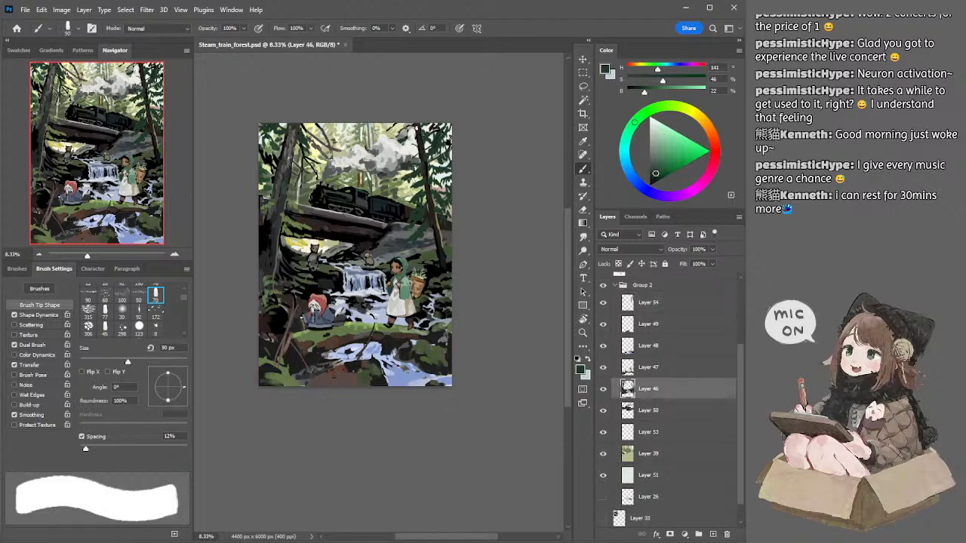
left_click(416, 128, "alt")
key("bracketleft")
key("bracketleft")
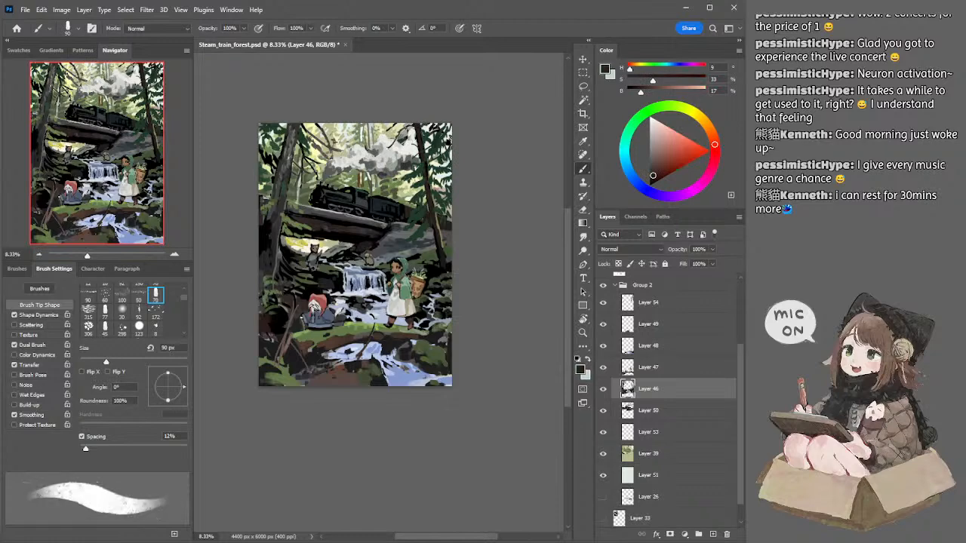
key("bracketleft")
key("bracketleft")
key("bracketleft")
key("bracketleft")
key("bracketleft")
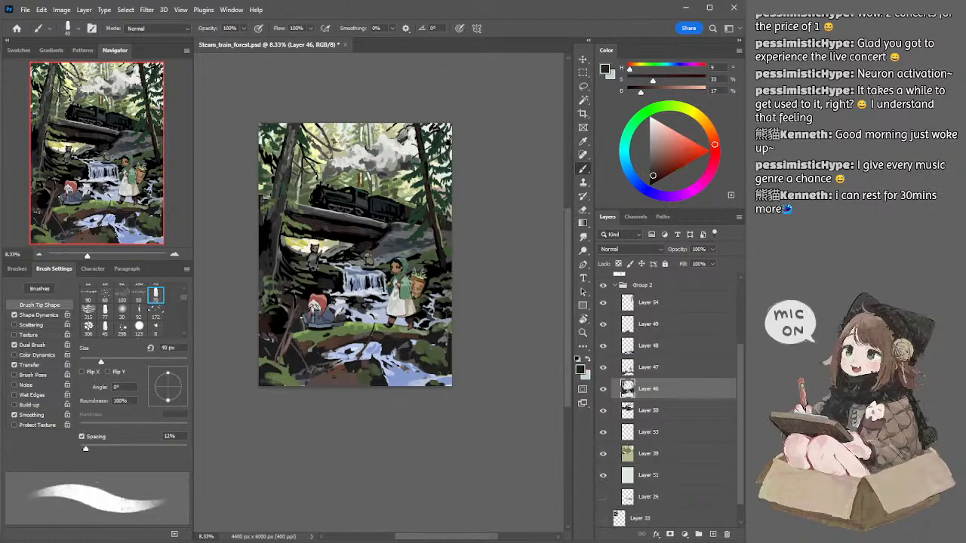
mouse_move(401, 134)
left_mouse_down()
mouse_move(391, 147)
mouse_move(368, 143)
mouse_move(384, 134)
mouse_move(364, 145)
mouse_move(376, 148)
mouse_move(366, 141)
mouse_move(375, 135)
left_mouse_up()
Step: Undo the last thin branch strokes beside the top of the right trunk
key("ctrl+z")
key("ctrl+z")
key("ctrl+z")
key("ctrl+z")
key("ctrl+z")
key("ctrl+z")
key("ctrl+z")
key("ctrl+z")
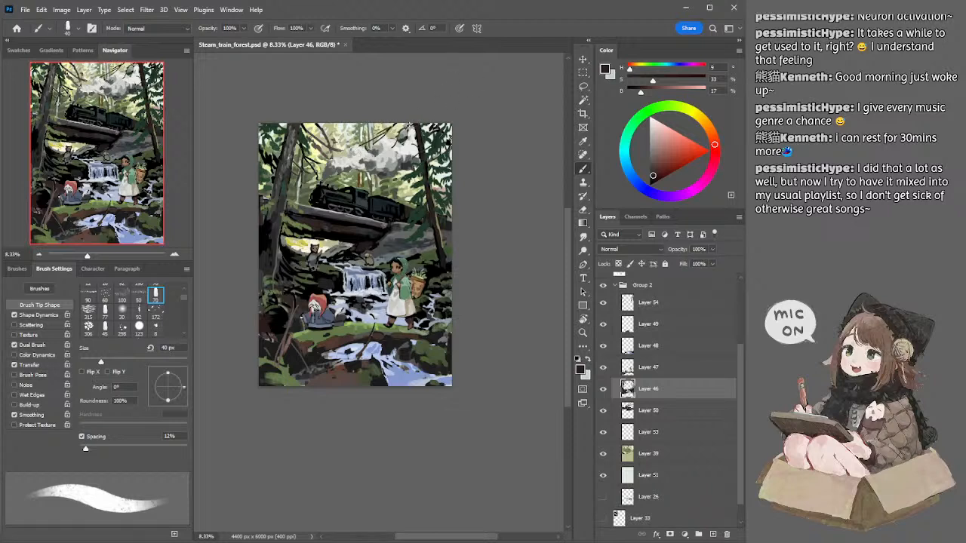
Step: Sample dark green and refine the fine foliage near the right trunk's top with the 40 px brush and eraser
left_click(401, 140, "alt")
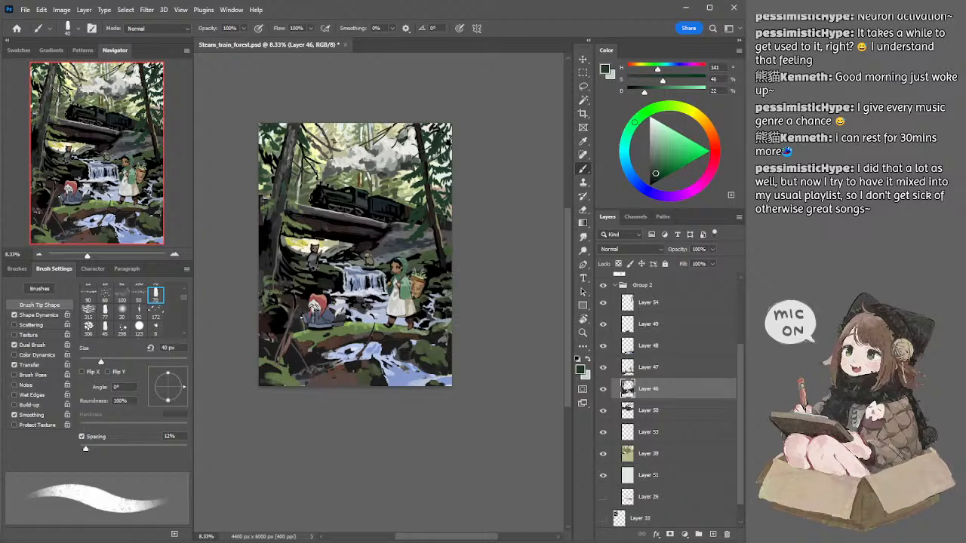
key("e")
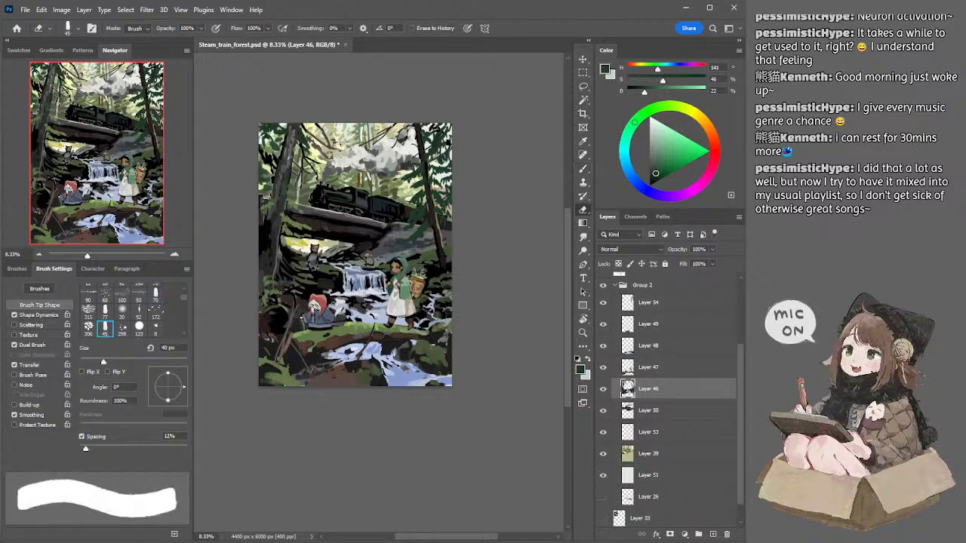
key("b")
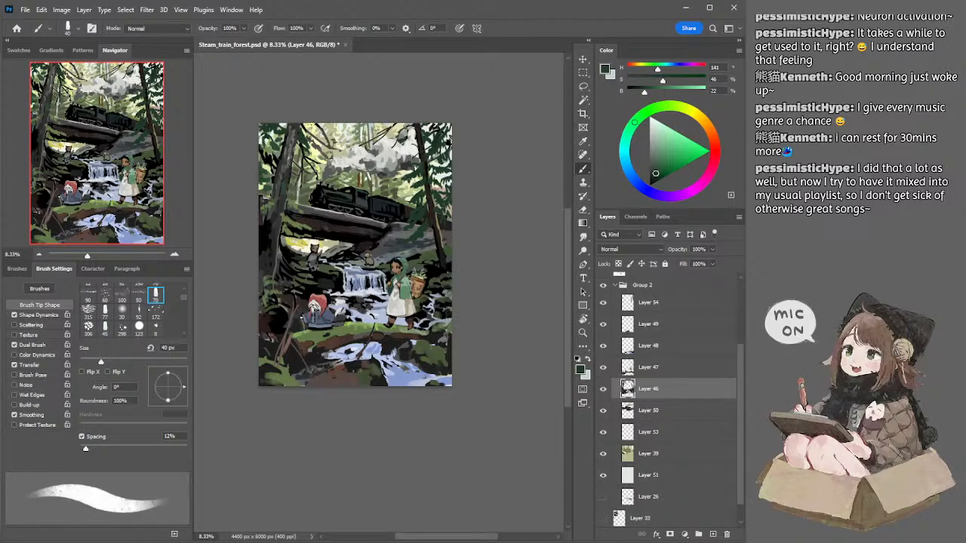
Step: Reset the colour to black and paint branches reaching out from the left trunk's top with a 60 px brush
key("d")
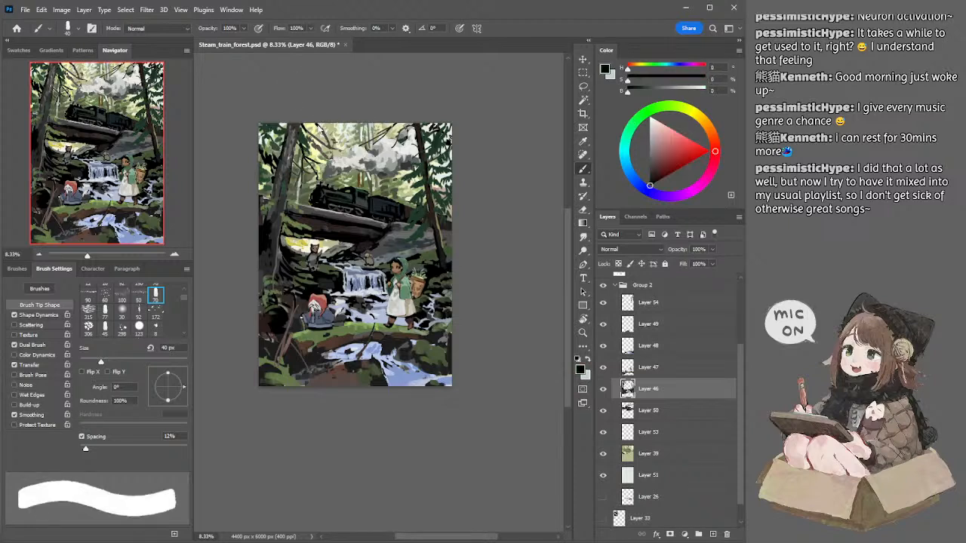
key("bracketright")
key("bracketright")
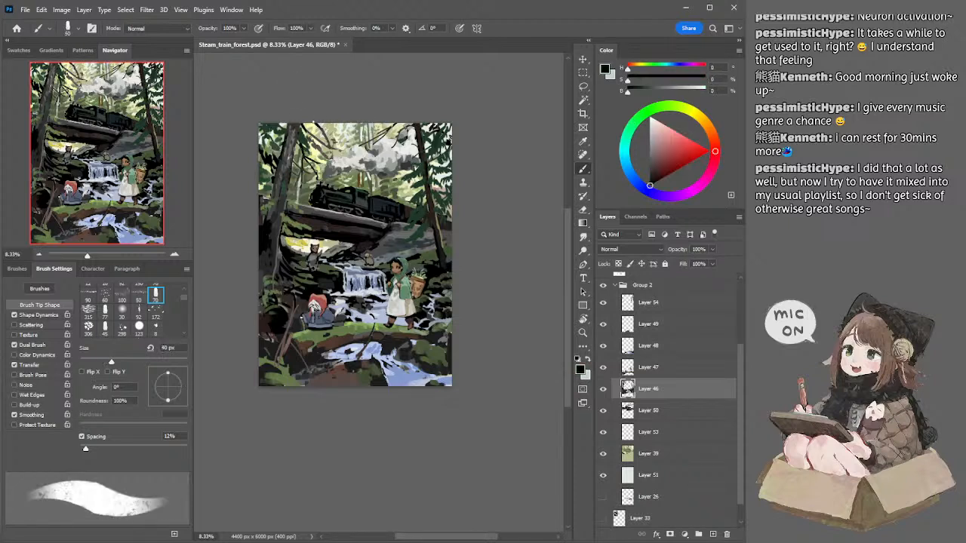
left_click_drag(309, 127, 304, 121)
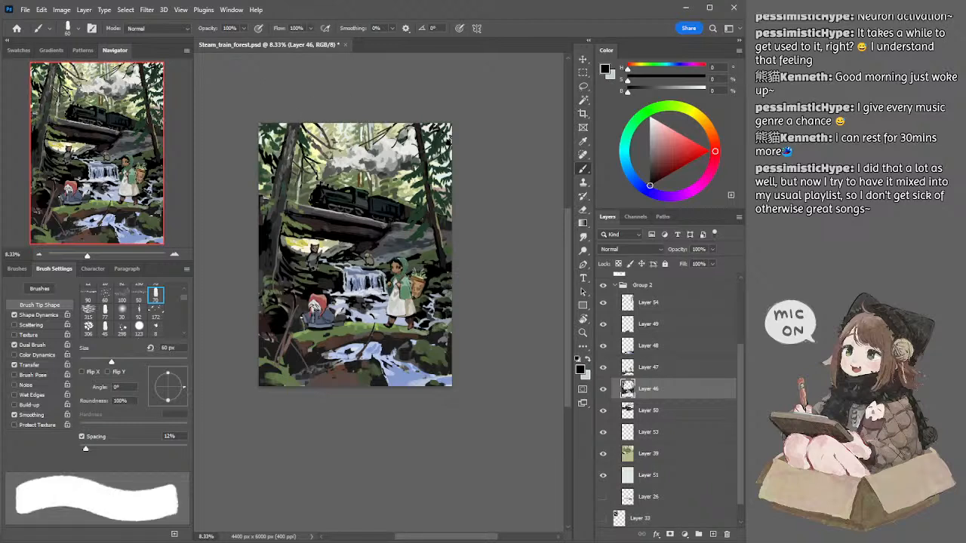
key("ctrl+z")
mouse_move(303, 151)
left_mouse_down()
mouse_move(348, 161)
mouse_move(335, 160)
mouse_move(349, 150)
mouse_move(322, 158)
mouse_move(351, 152)
left_mouse_up()
key("bracketleft")
Step: Undo the last black branch strokes beside the left trunk
key("ctrl+z")
key("ctrl+z")
key("ctrl+z")
key("ctrl+z")
key("ctrl+z")
key("ctrl+z")
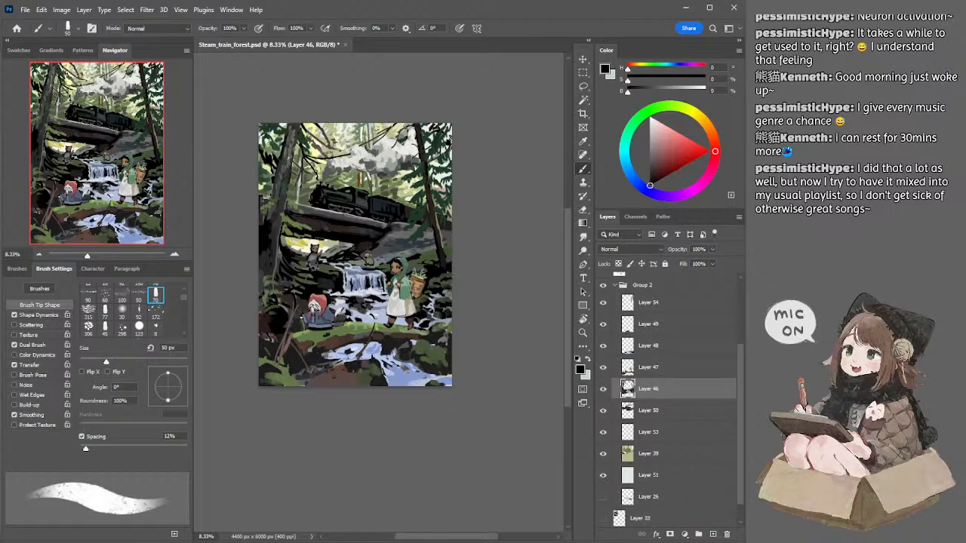
Step: Sample dark browns and near-black and touch up the branches beside the left trunk's top with a 50 to 70 px brush
left_click(330, 143, "alt")
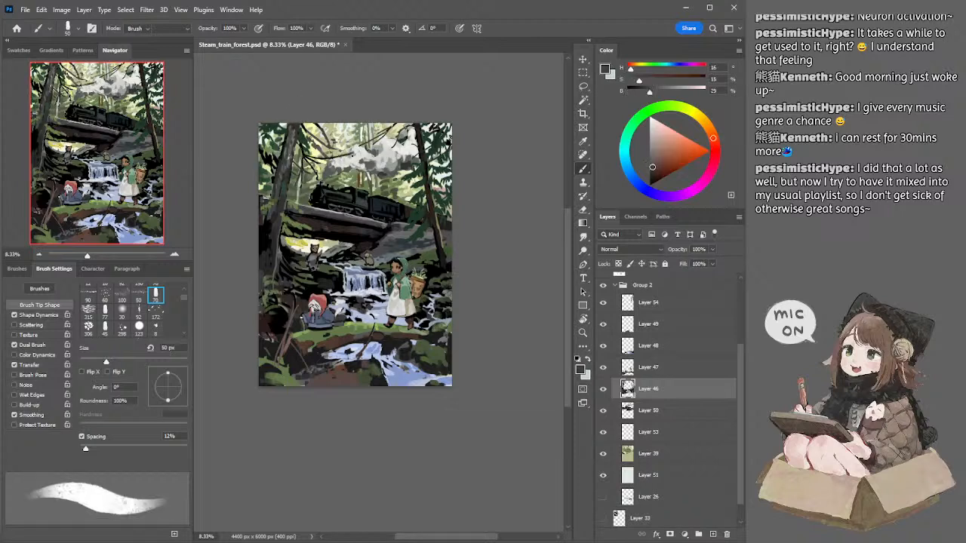
key("e")
key("b")
left_click(321, 142, "alt")
key("bracketright")
key("bracketright")
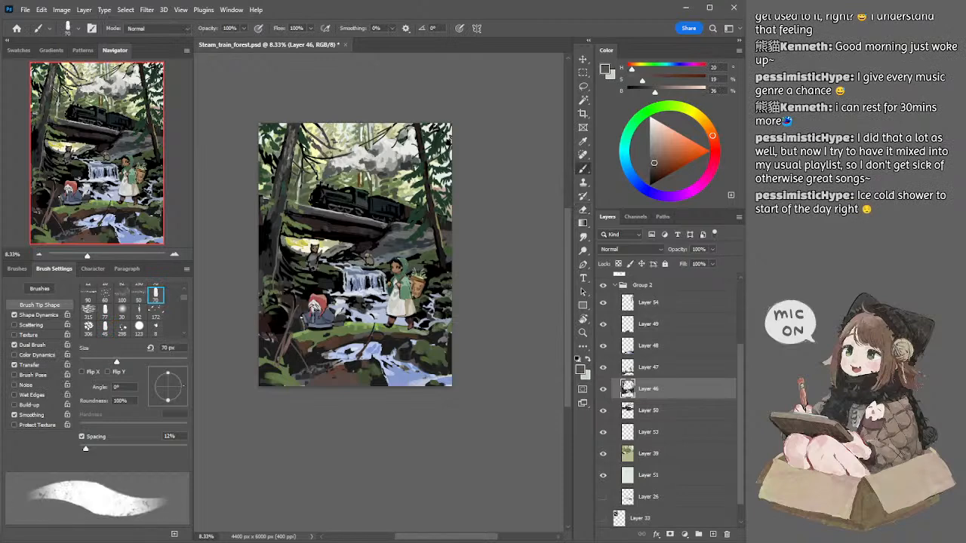
left_click(305, 144, "alt")
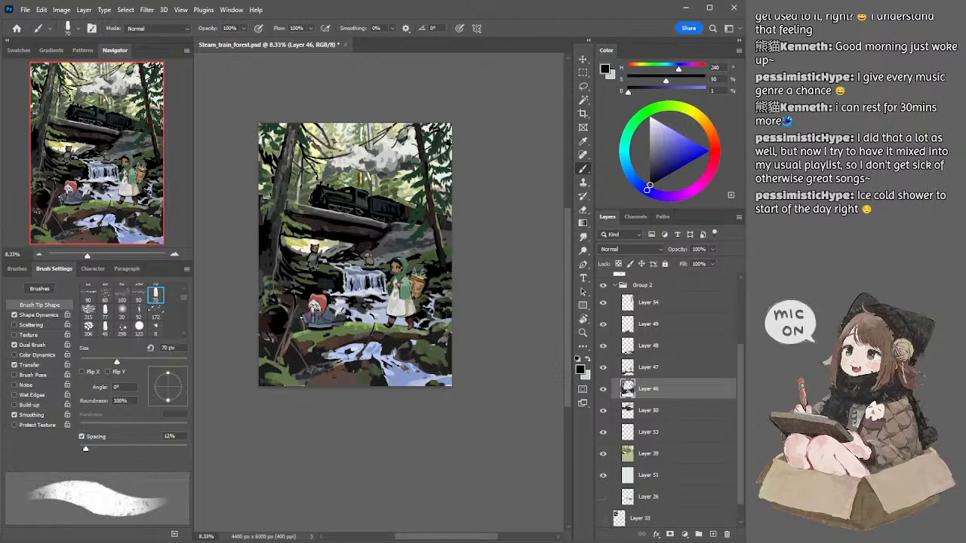
Step: Erase stray branch strokes in front of the smoke on Layer 46 with an eraser of up to 300 px
key("e")
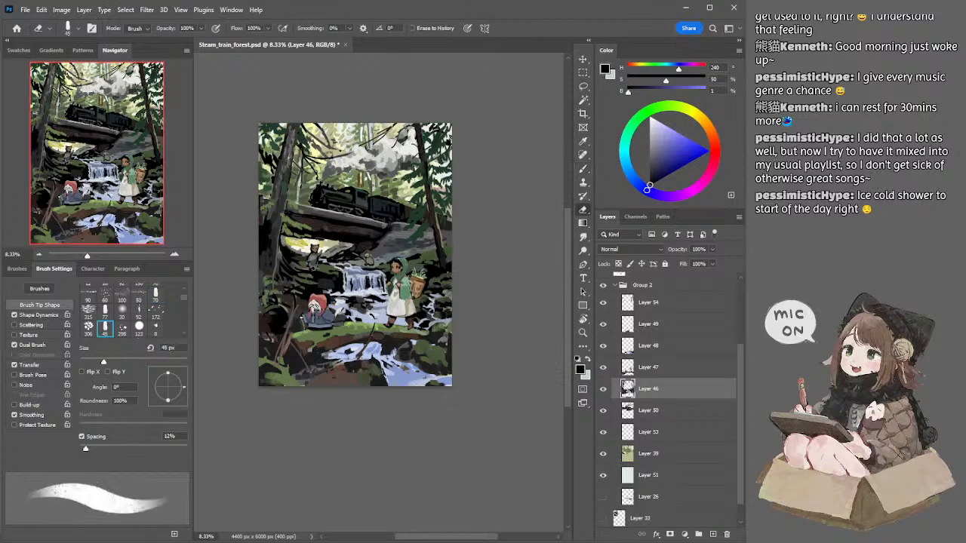
left_click_drag(341, 158, 348, 152)
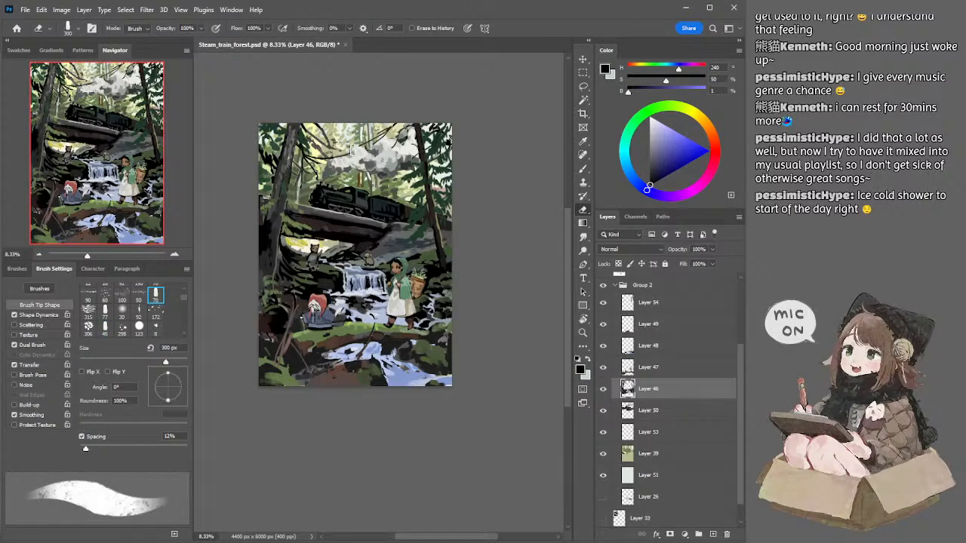
key("bracketleft")
key("bracketleft")
key("bracketleft")
key("bracketleft")
Step: Try black strokes down the upper left trunk with the 70 px brush, and undo them
key("b")
left_click(309, 152, "alt")
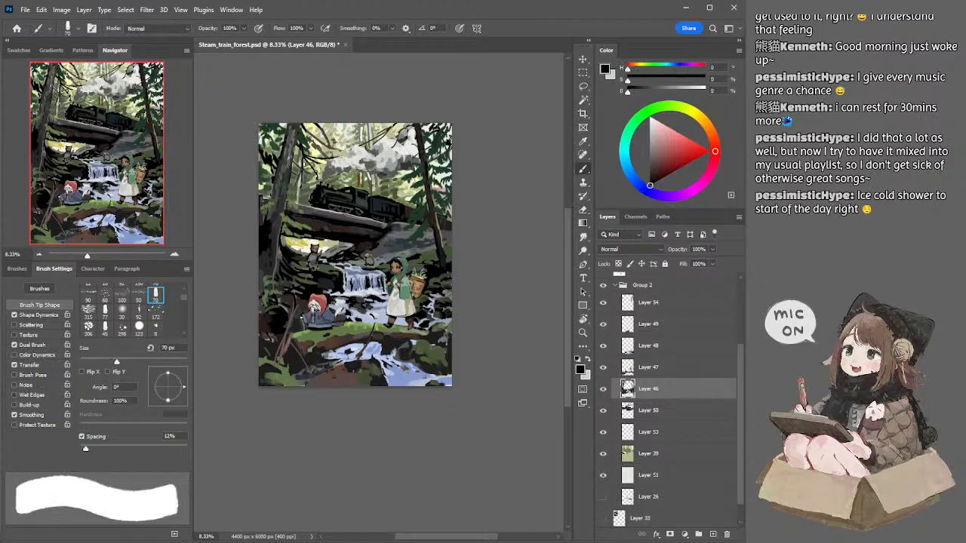
left_click_drag(304, 164, 287, 202)
key("ctrl+z")
key("ctrl+z")
key("ctrl+z")
key("[")
key("ctrl+z")
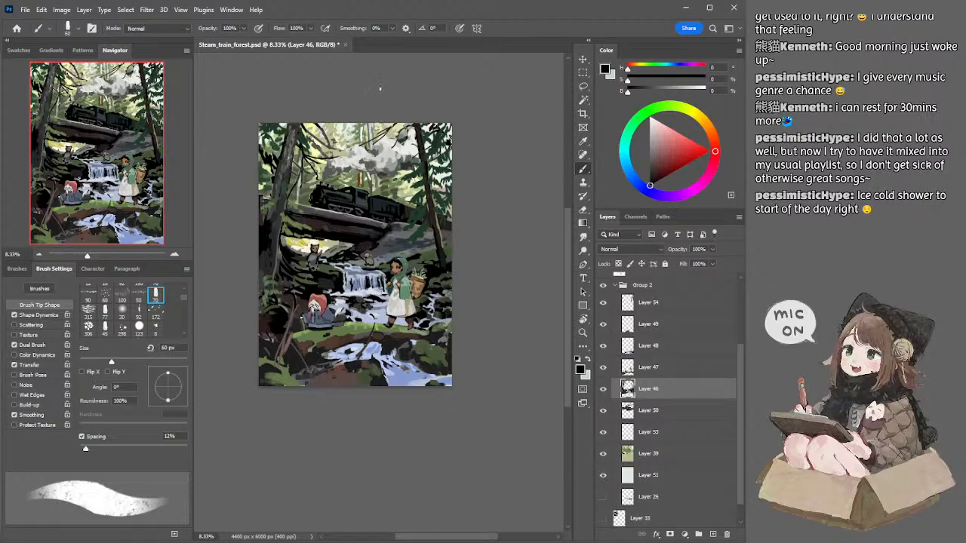
Step: Sample dark greys from the left trunk's top and paint bark down its upper part with a 125 px brush
left_click_drag(363, 84, 362, 84)
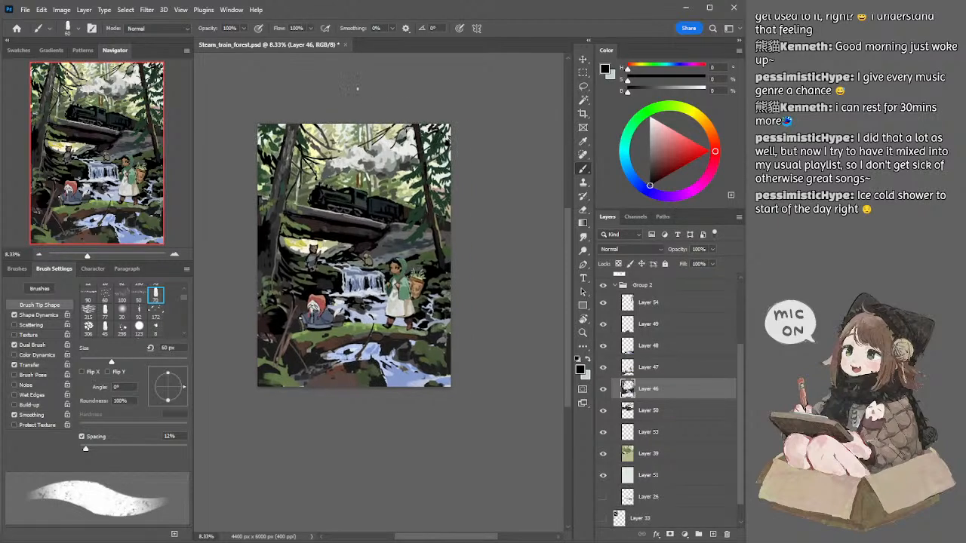
left_click(293, 126, "alt")
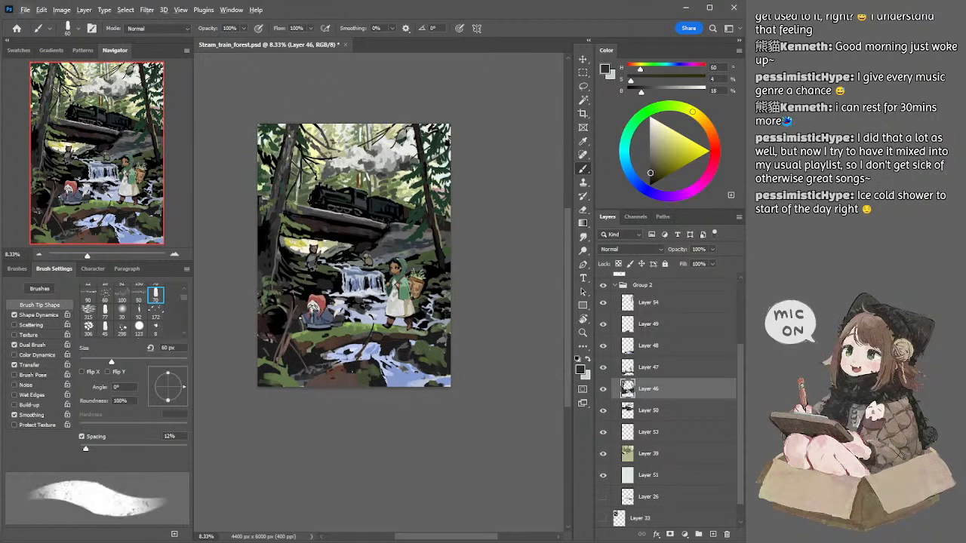
left_click(292, 129, "alt")
key("bracketright")
key("bracketright")
key("bracketright")
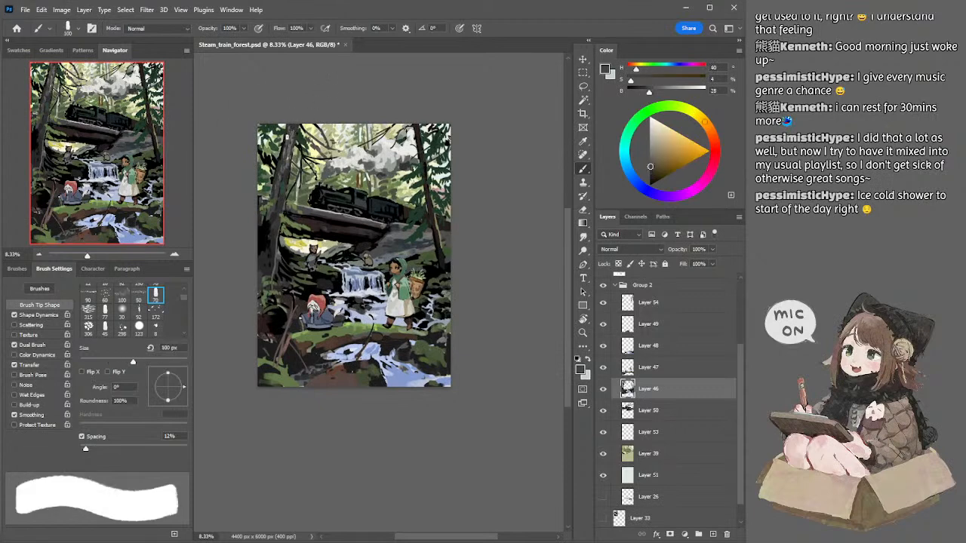
key("bracketleft")
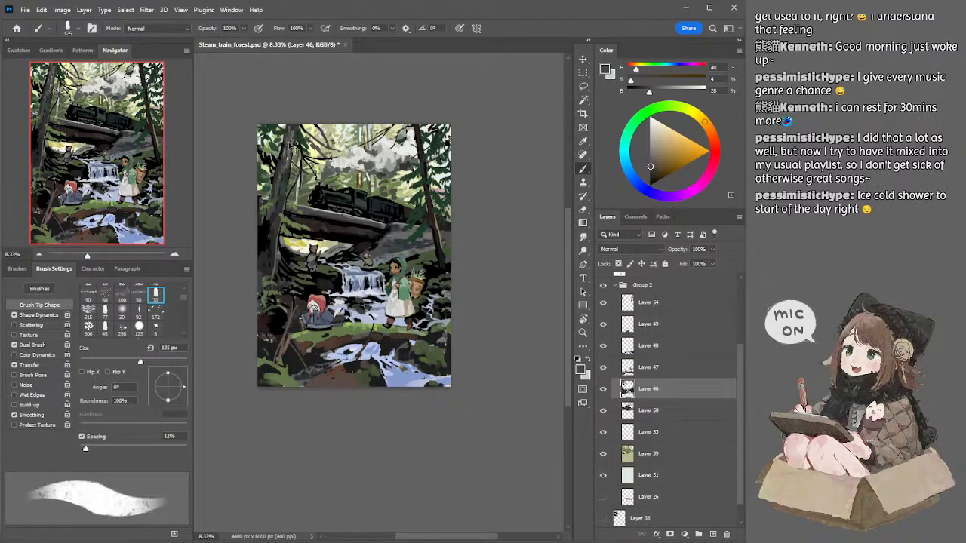
Step: Sample a lighter grey and add bark highlights to the upper left trunk with a brush of about 90 px
left_click(296, 132, "alt")
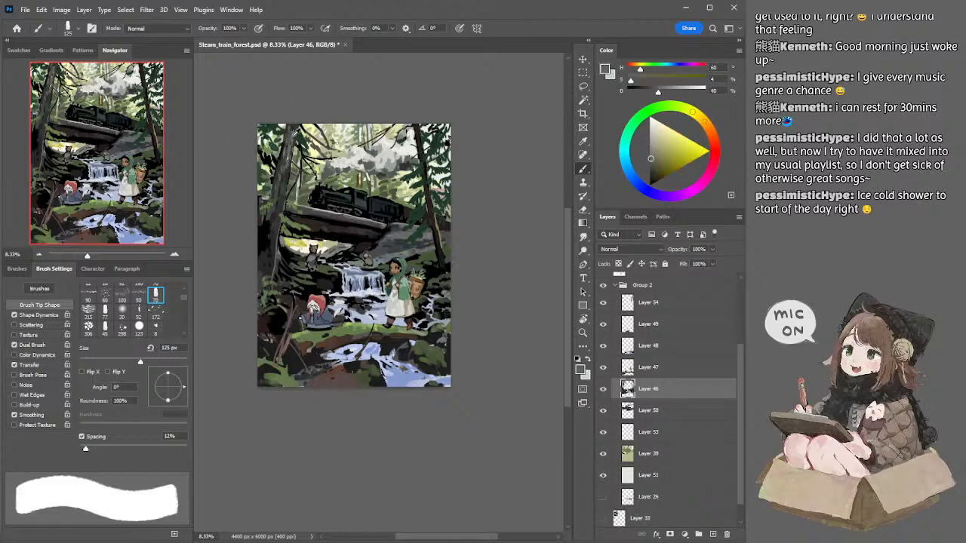
key("bracketleft")
key("bracketleft")
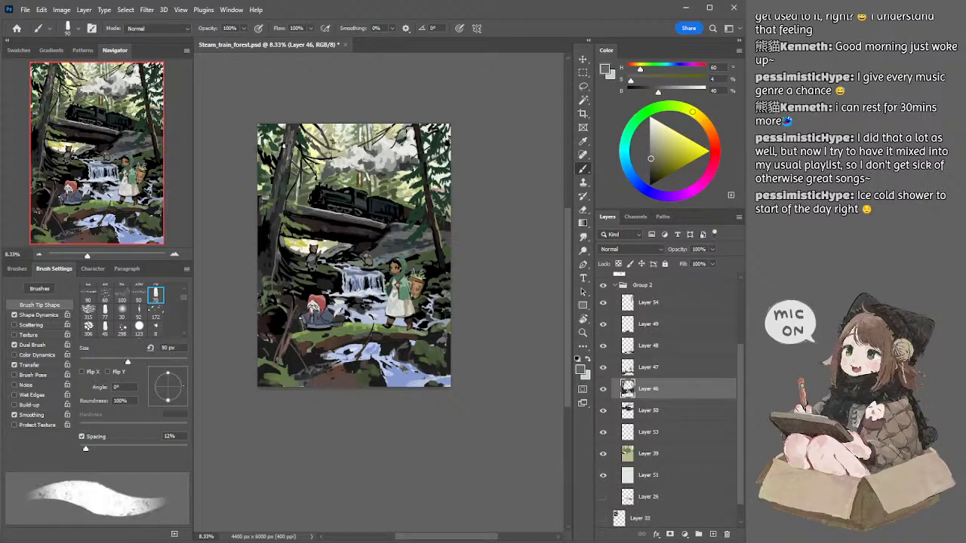
key("bracketright")
Step: Sample dark grey and black and deepen the shadows along the left trunk down to its base with 100 px and larger brushes
key("bracketright")
key("bracketleft")
key("bracketleft")
left_click(286, 177, "alt")
key("bracketright")
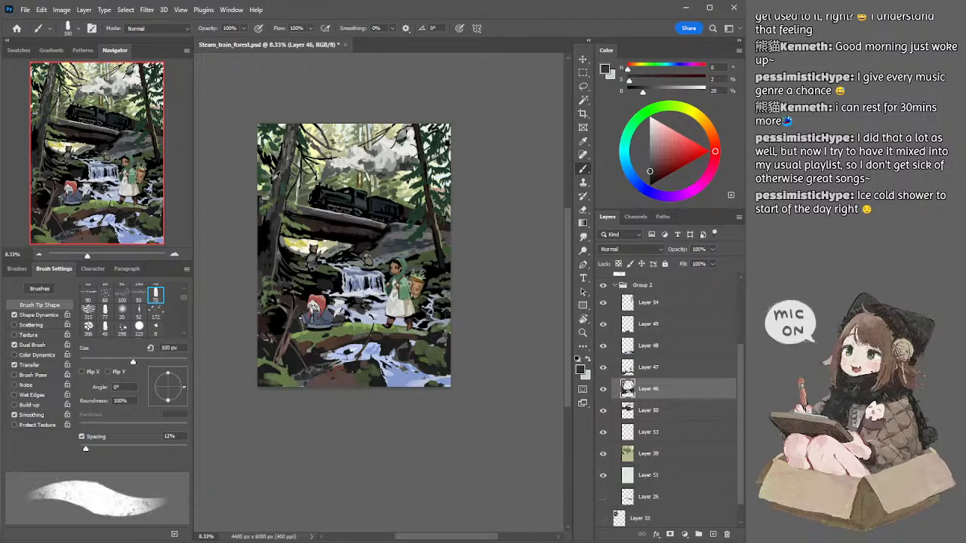
left_click(276, 181, "alt")
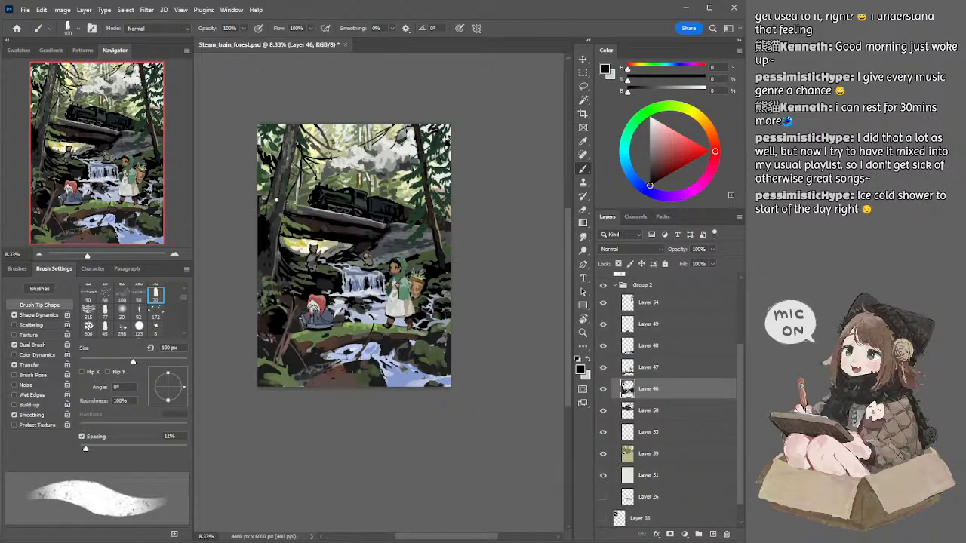
key("bracketright")
key("bracketright")
key("bracketright")
key("bracketright")
left_click(265, 256, "alt")
key("bracketleft")
key("bracketleft")
key("bracketleft")
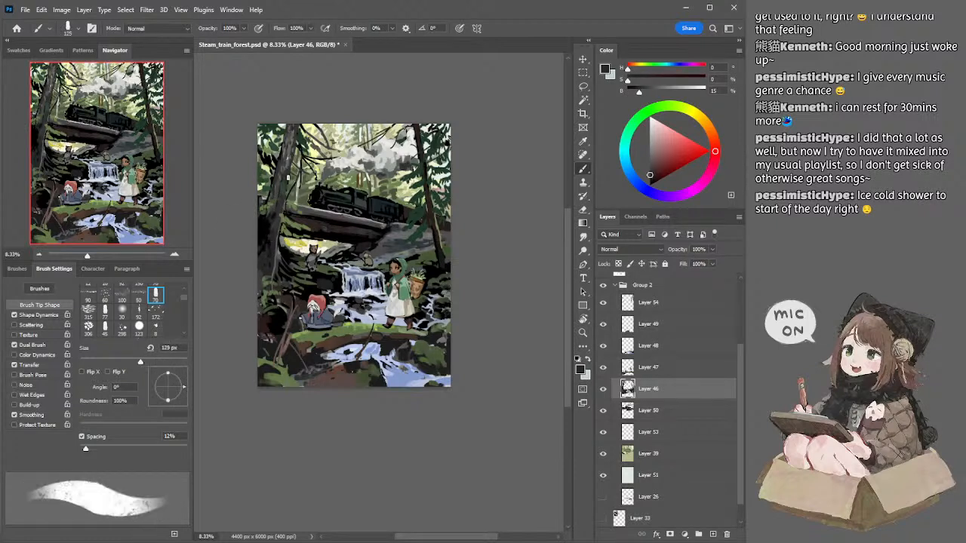
Step: Set a neutral dark grey of 13% brightness and paint down the left trunk to its base with a 150 px brush
left_click(289, 181, "alt")
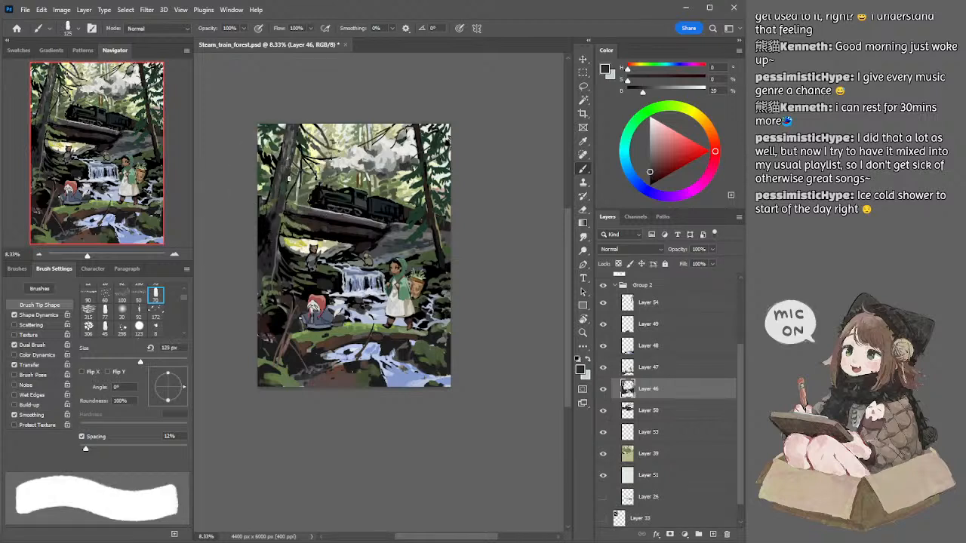
left_click(650, 177)
key("bracketright")
left_click_drag(286, 176, 278, 254)
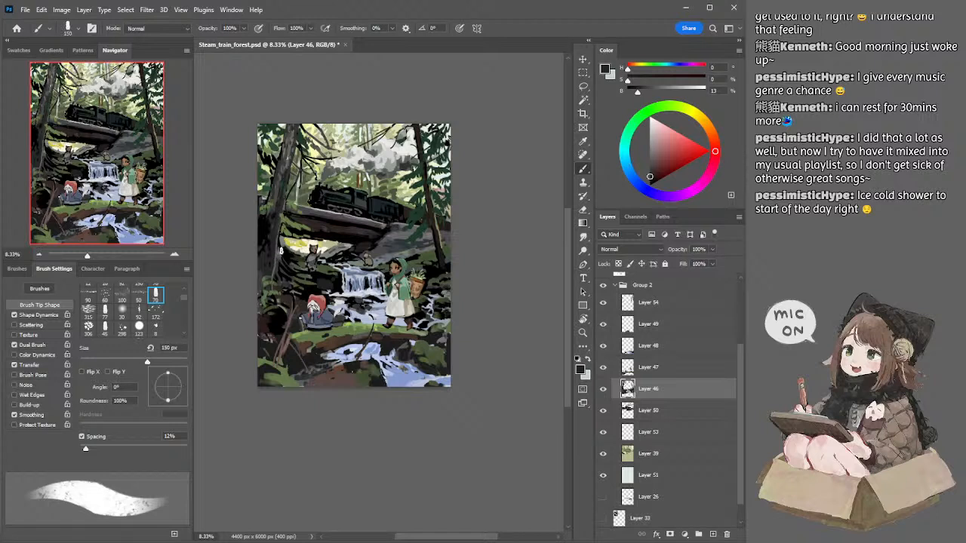
Step: Sample a mid grey and paint bark texture on the middle of the left trunk with 125 and 90 px brushes
left_click(283, 178, "alt")
key("bracketleft")
key("bracketleft")
key("bracketleft")
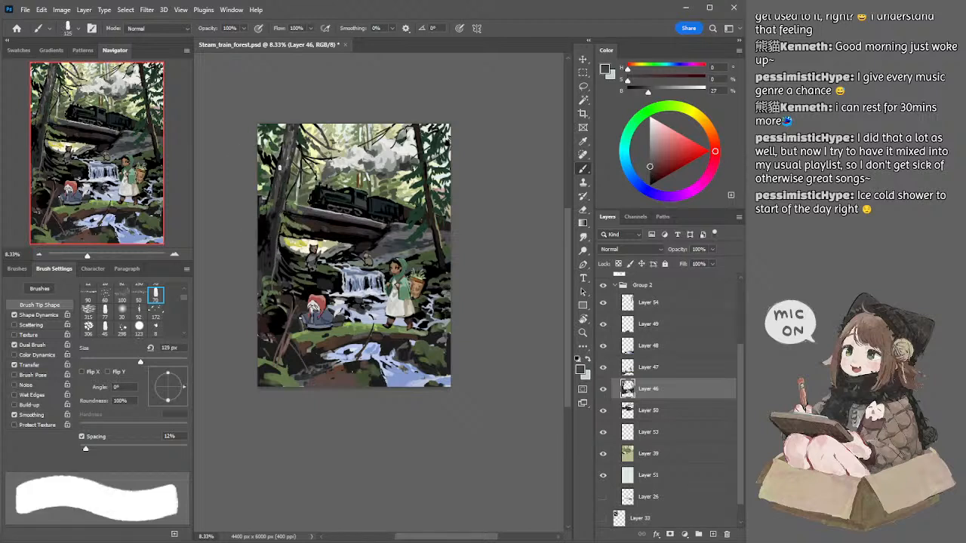
left_click_drag(278, 180, 278, 199)
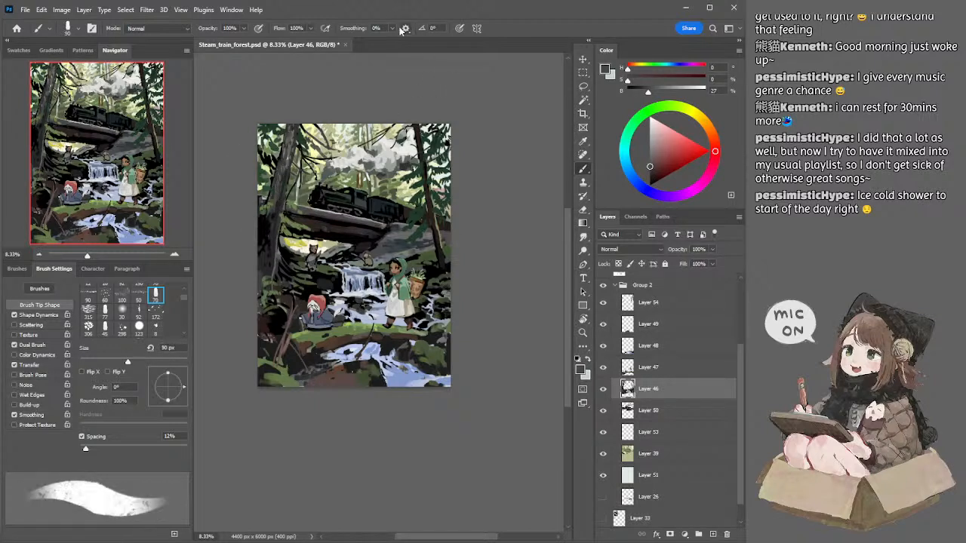
Step: Sample black from the right trunk and strengthen its upper part with a brush enlarged to 175 px
left_click(424, 167, "alt")
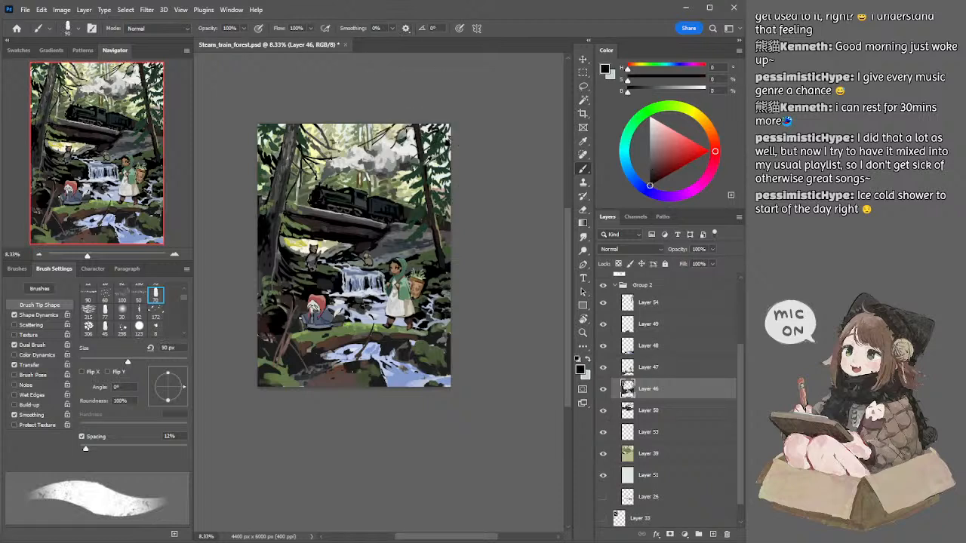
key("bracketright")
key("bracketright")
key("bracketright")
key("bracketright")
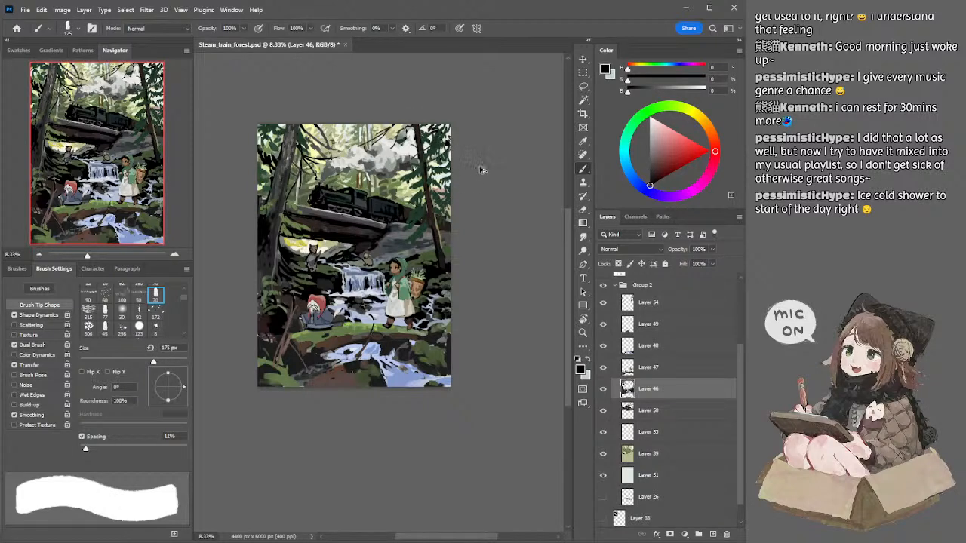
Step: Stamp all visible layers into a new layer and place it, hidden, directly above Group 2
key("ctrl+shift+alt+n")
key("ctrl+shift+alt+e")
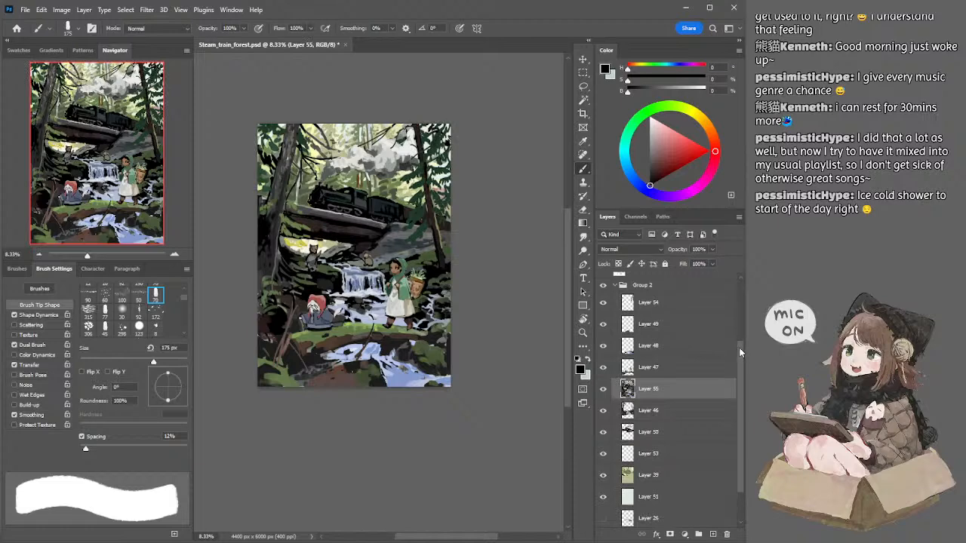
scroll(664, 392, "up", 3)
left_click_drag(649, 448, 602, 352)
left_click(602, 349)
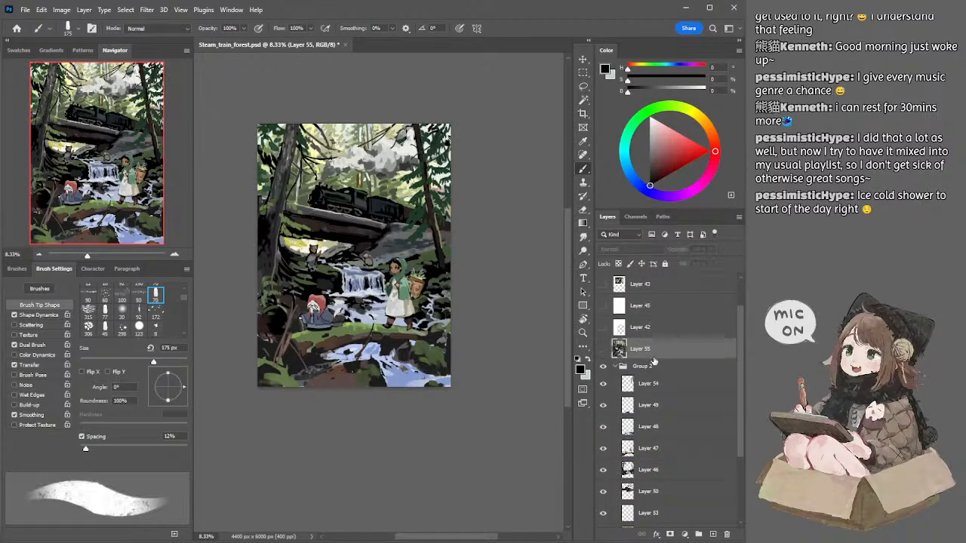
Step: Return to Layer 46 and refine the middle of the left trunk with the 175 px brush and 150 px eraser
left_click(287, 196, "ctrl")
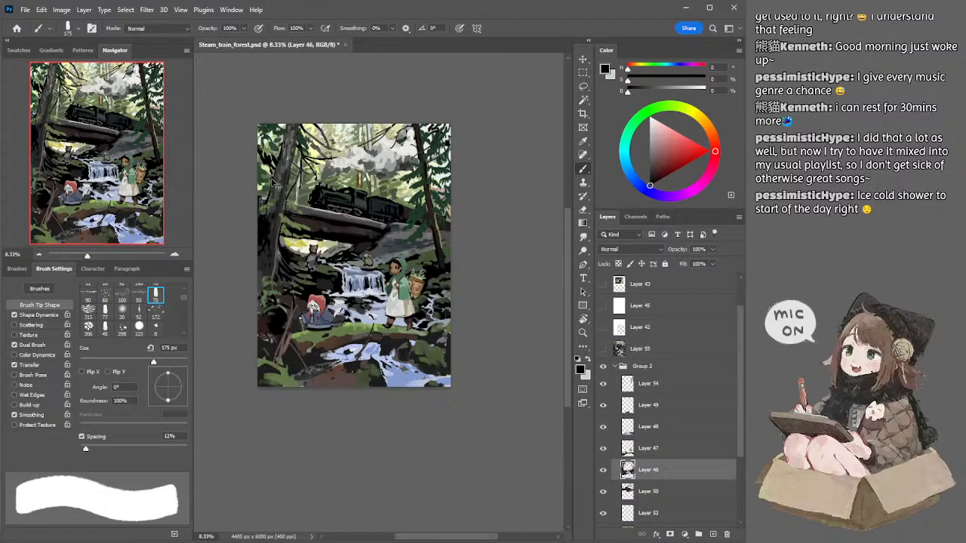
key("e")
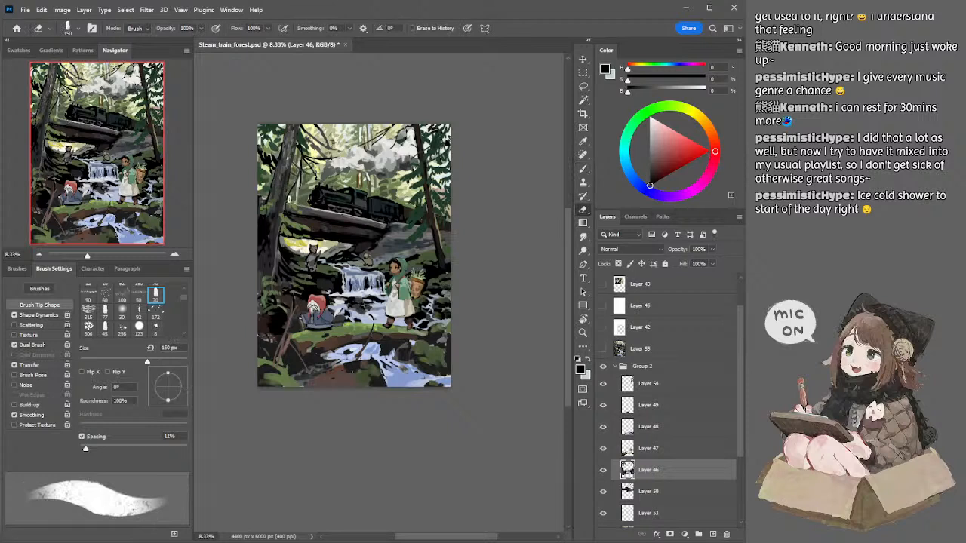
key("b")
key("bracketleft")
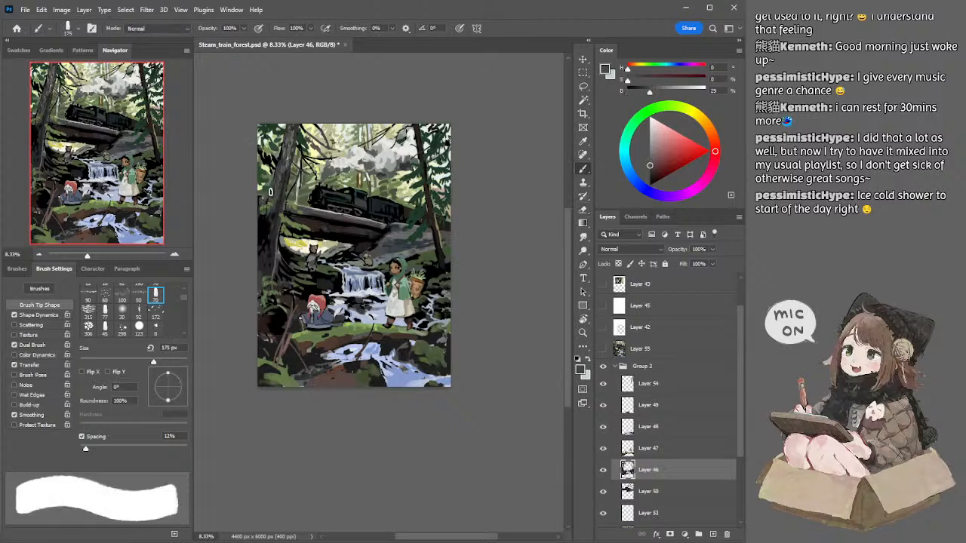
Step: Try further strokes along the left trunk with a smaller brush, and undo them
left_click(265, 222, "alt")
key("bracketleft")
mouse_move(279, 173)
left_mouse_down()
mouse_move(260, 209)
mouse_move(277, 180)
left_mouse_up()
key("ctrl+z")
key("ctrl+z")
key("ctrl+z")
key("ctrl+z")
key("ctrl+z")
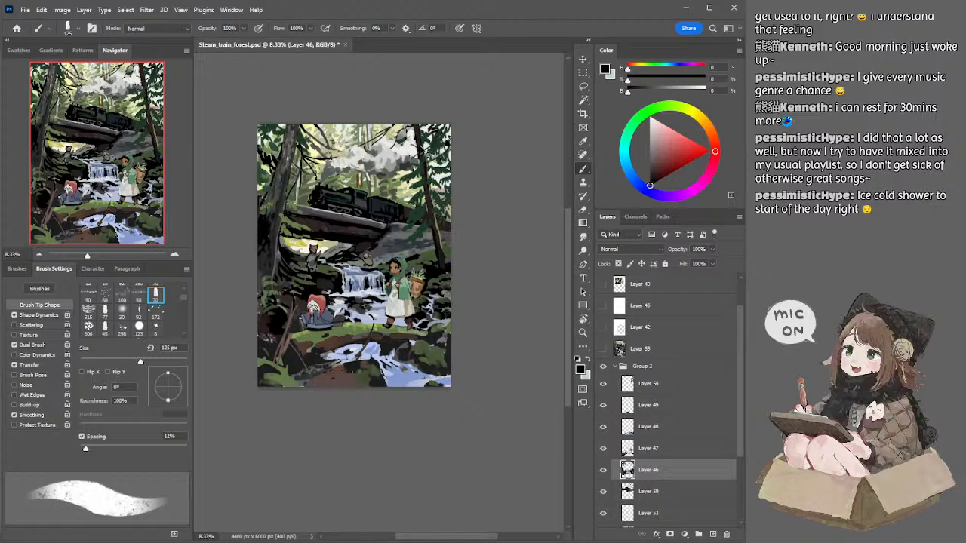
Step: Sample near-black from the right trunk and thicken the trunk downward with a brush of up to 250 px
key("bracketright")
key("bracketright")
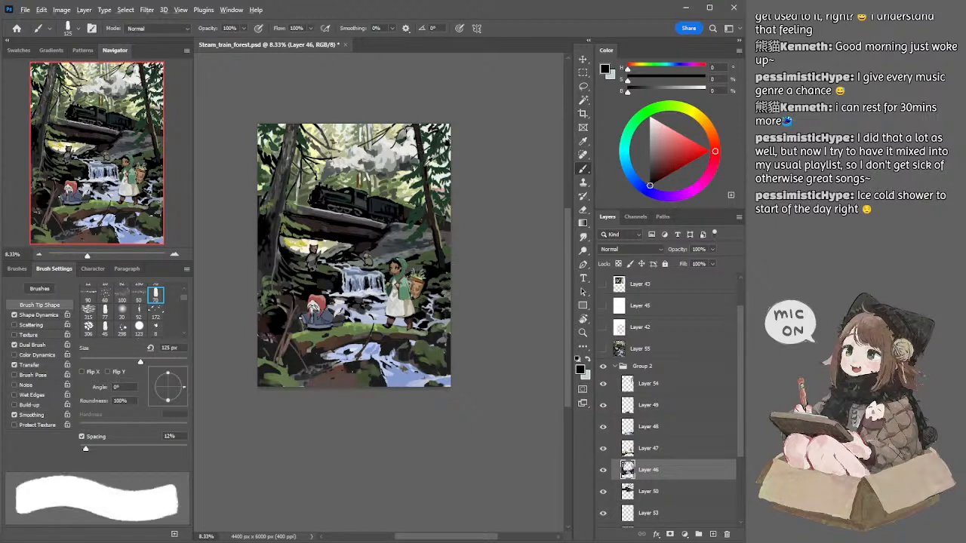
left_click(429, 160, "alt")
key("bracketright")
key("bracketright")
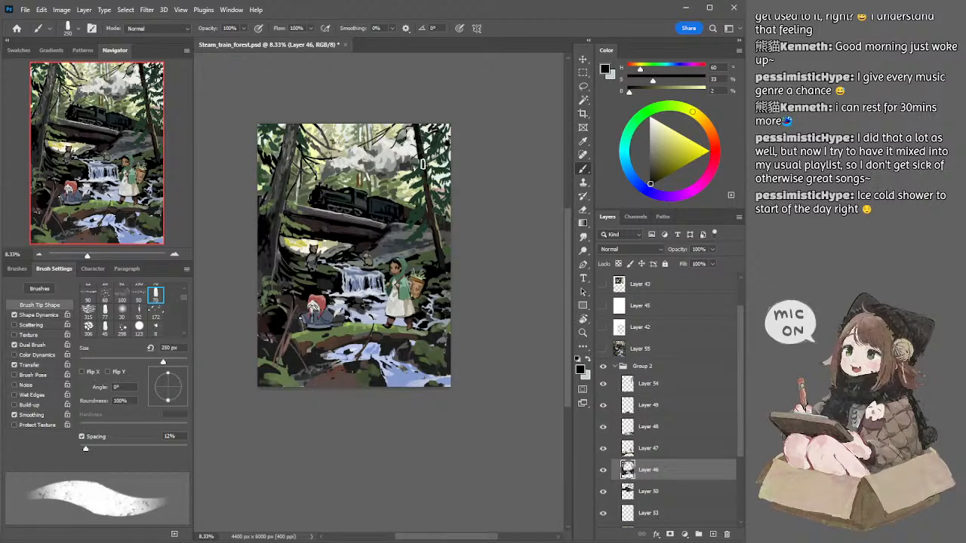
Step: Sample a very dark grey and shape the right trunk's lower part with 150 to 100 px brushes
left_click(443, 253, "alt")
key("bracketleft")
key("bracketleft")
key("bracketleft")
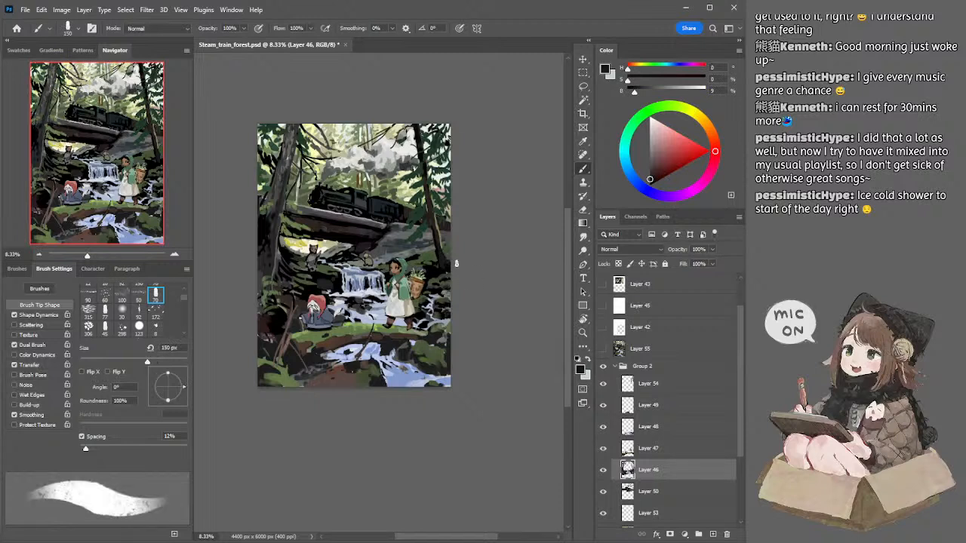
key("bracketleft")
key("bracketleft")
Step: Add olive touches beside the right trunk's base with a 90 px brush, and paint very dark grey down the lower trunk at 175 px
left_click(442, 224, "alt")
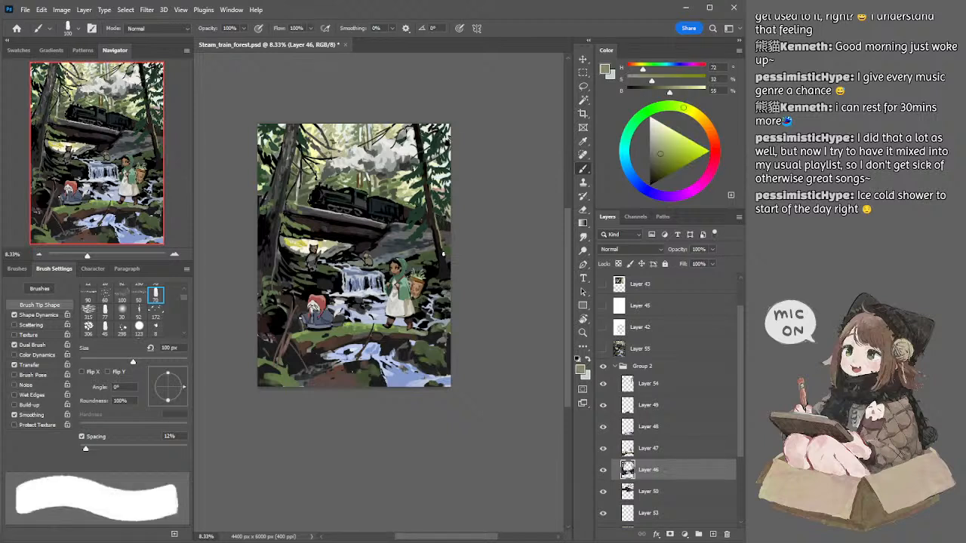
key("bracketleft")
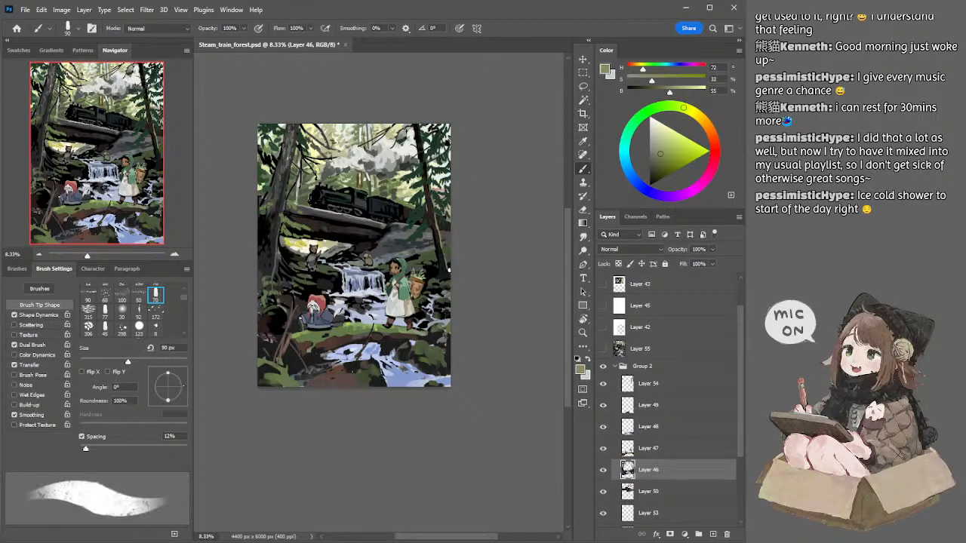
key("d")
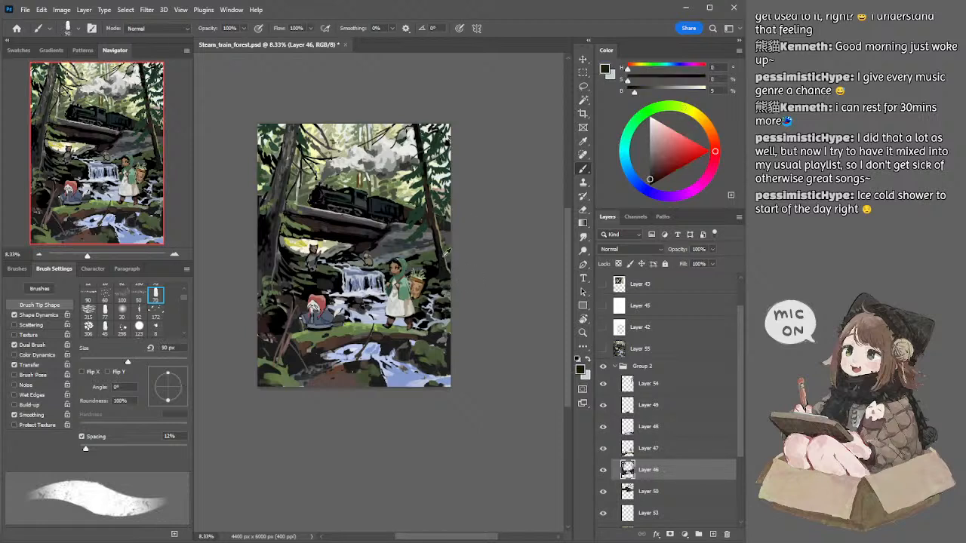
key("bracketright")
key("bracketright")
key("bracketright")
key("bracketright")
left_click_drag(436, 225, 451, 274)
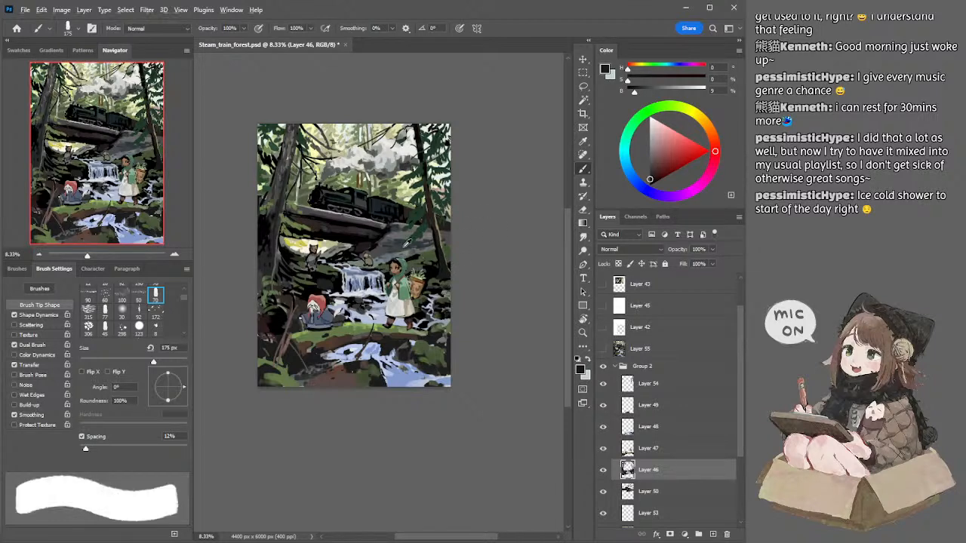
Step: Sample dark blue-grey on Layer 50 and paint the rock slope above the green-hooded figure with a 100 px brush
left_click(402, 246, "alt")
left_click(400, 248, "ctrl")
key("[")
key("[")
key("[")
key("[")
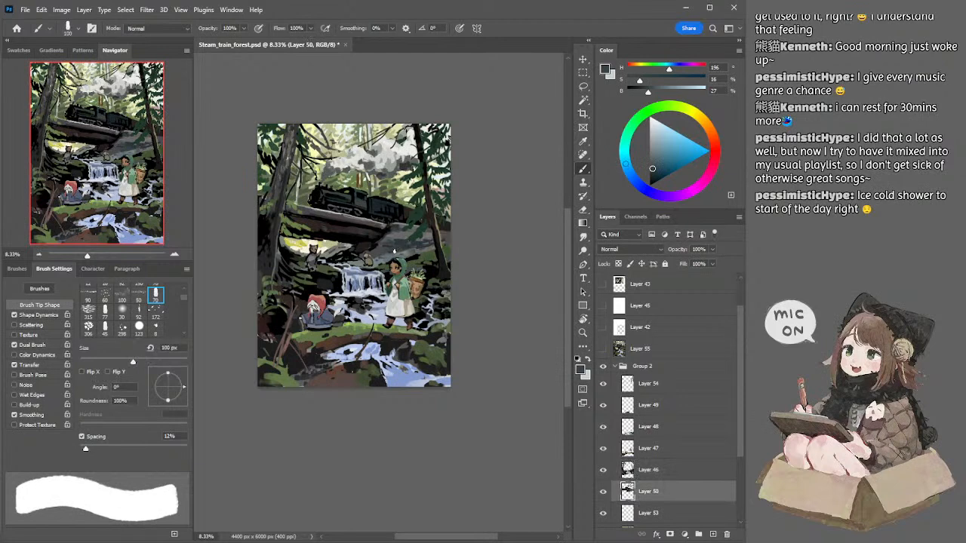
mouse_move(398, 252)
left_mouse_down()
mouse_move(407, 261)
mouse_move(392, 256)
left_mouse_up()
Step: Return to Layer 46, sample near-black and darken the area beside the left trunk's base with a 100 px brush
left_click(271, 265, "ctrl")
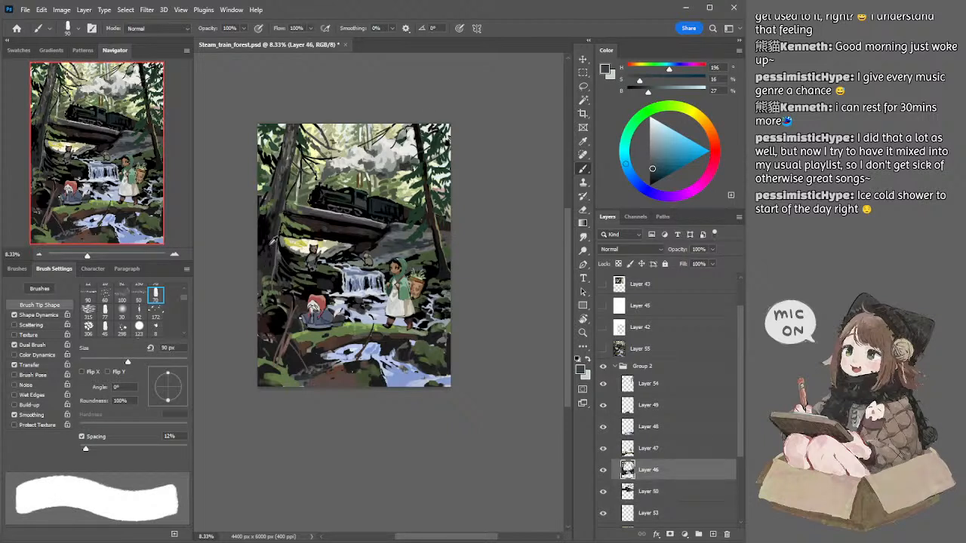
left_click(271, 243, "alt")
key("]")
key("]")
key("]")
key("[")
key("[")
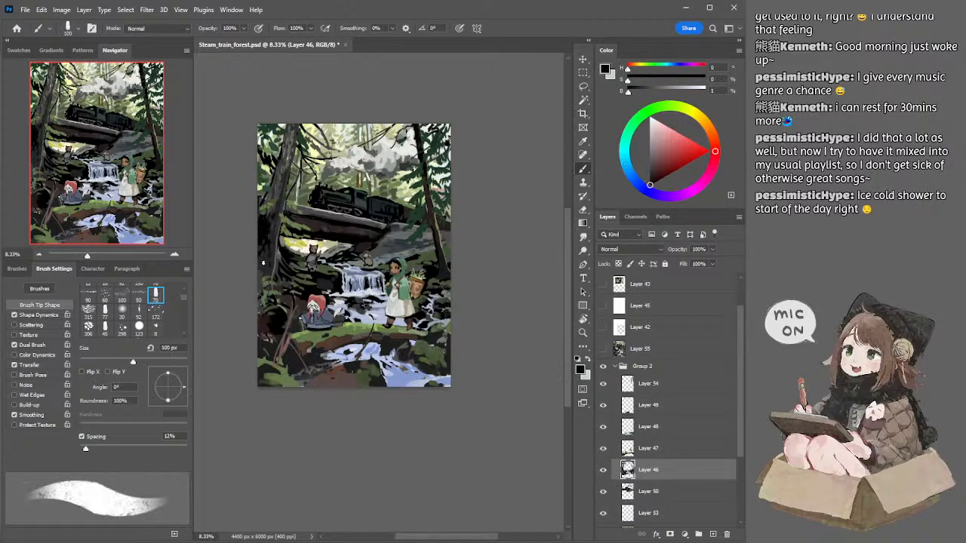
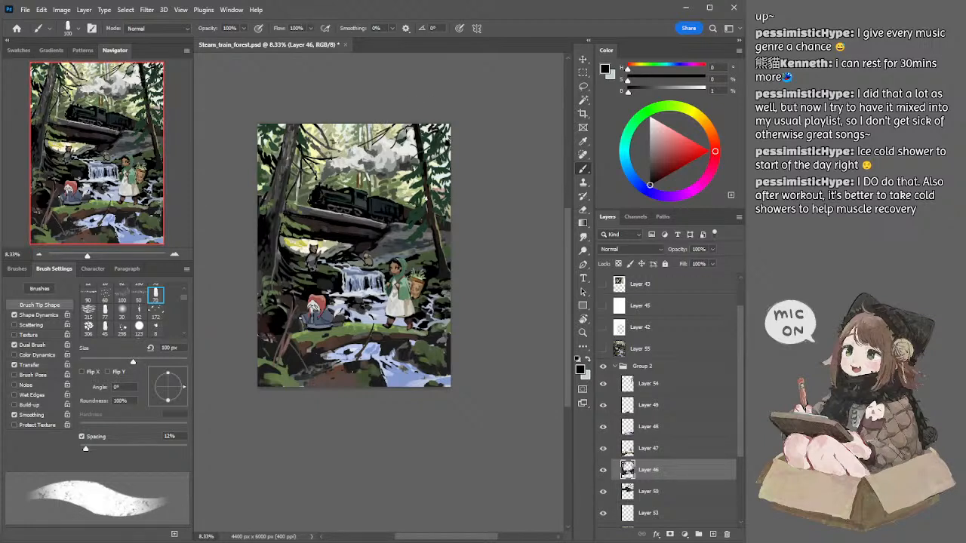
Step: Sample dark green on Layer 54 and paint needle foliage beside the right trunk with 70 to 150 px brushes
left_click(426, 195, "ctrl")
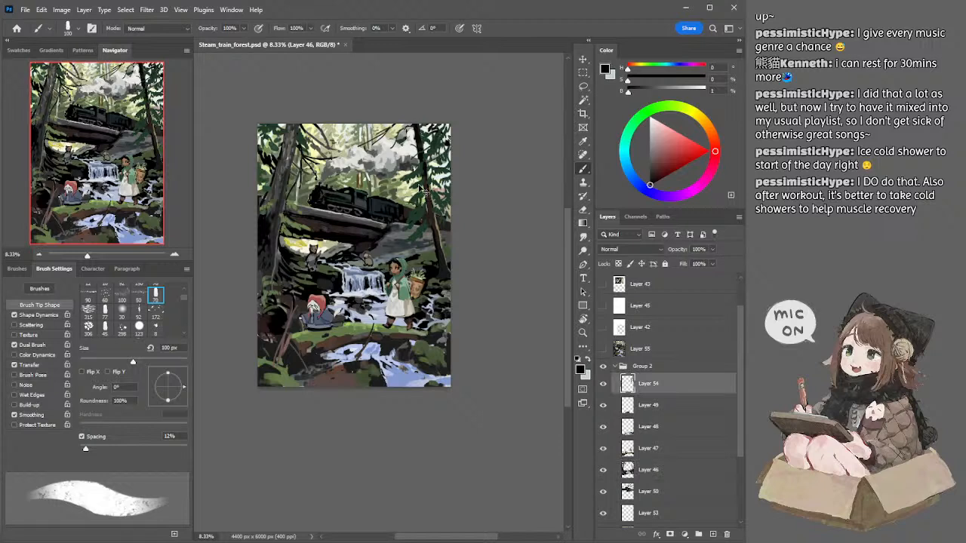
left_click(424, 186, "alt")
key("bracketleft")
key("bracketleft")
key("bracketleft")
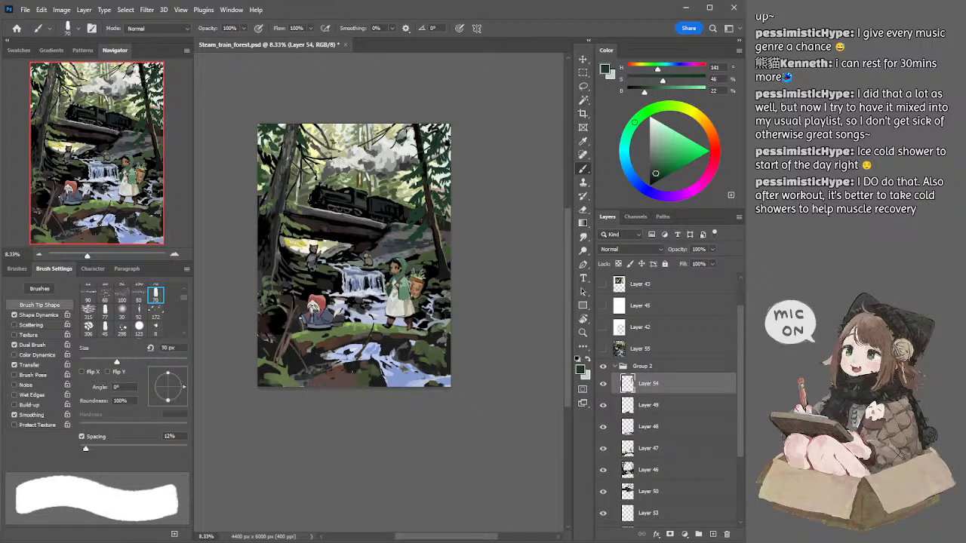
key("bracketright")
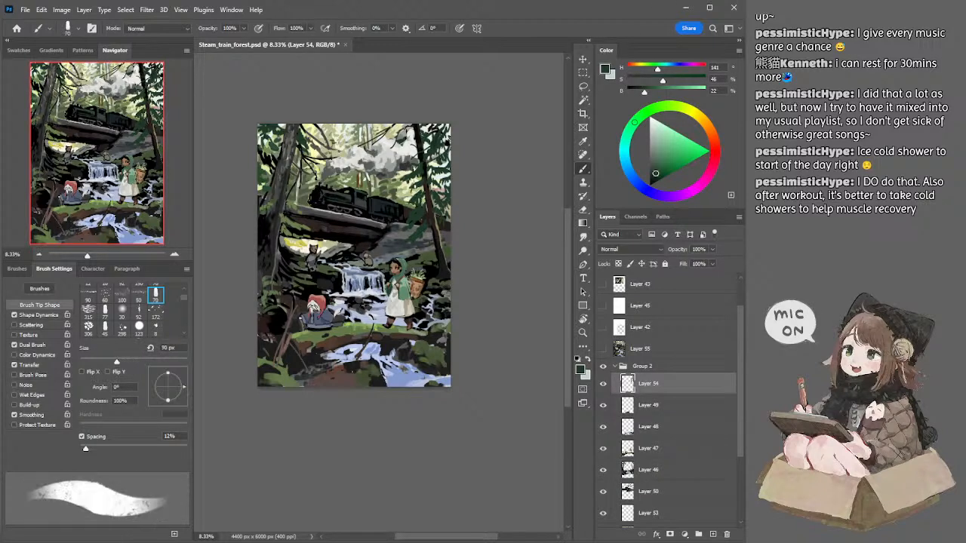
key("bracketright")
key("bracketright")
key("bracketright")
key("bracketleft")
key("bracketright")
key("bracketright")
key("bracketright")
Step: Sample black on Layer 50 and darken the shadows along the stone bridge with brushes up to 250 px
left_click(337, 226, "ctrl")
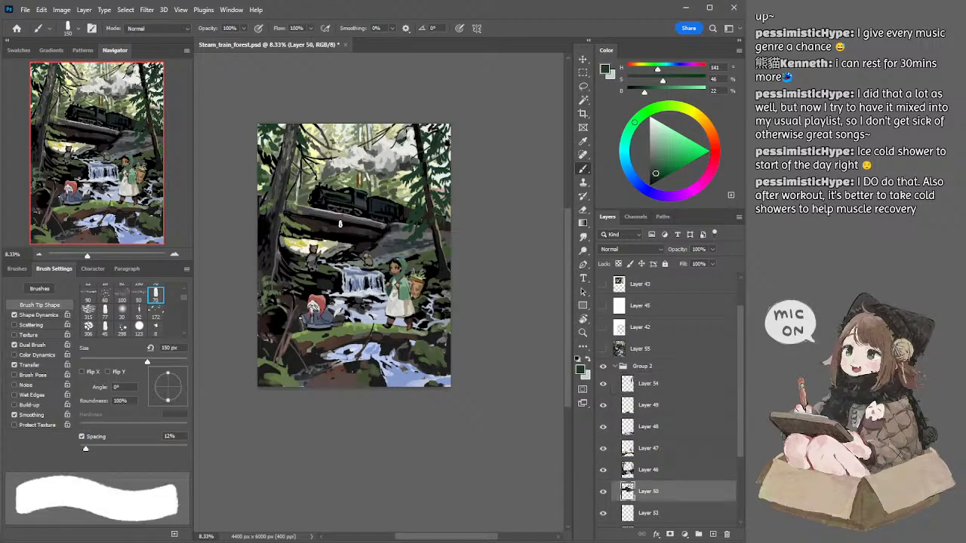
left_click(334, 227, "alt")
key("bracketright")
key("bracketright")
key("bracketright")
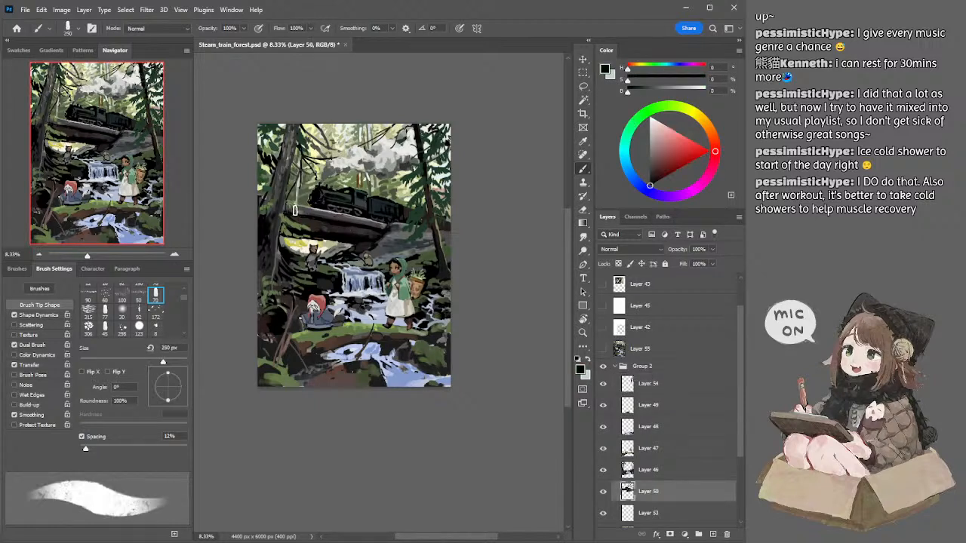
key("bracketleft")
Step: Sample a very dark neutral grey and paint the bridge's side below the train with a 150 px brush
left_click(332, 218, "alt")
key("bracketleft")
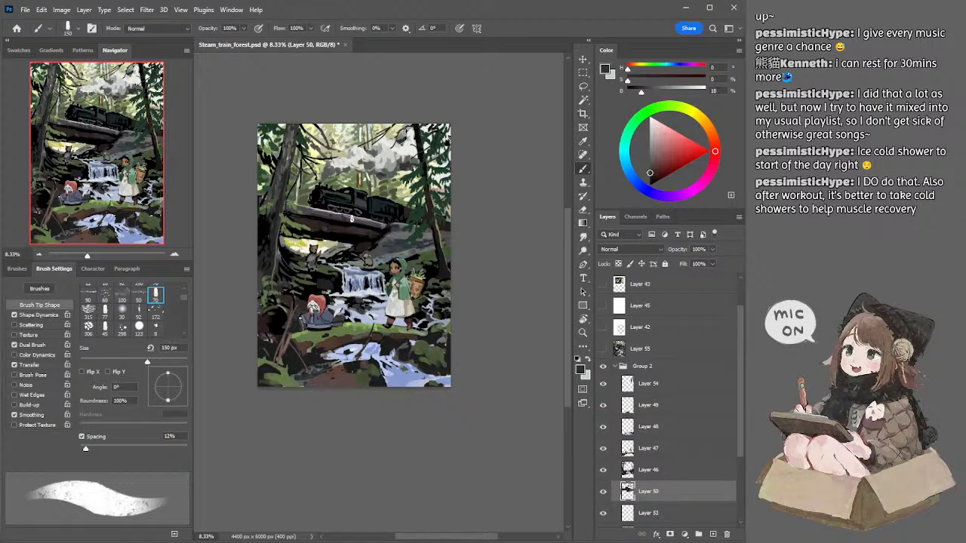
key("bracketright")
Step: Touch up the bridge's edge using sampled light grey and dark grey with 90 to 80 px and smaller brushes
left_click(327, 227, "alt")
key("bracketleft")
key("bracketleft")
key("bracketleft")
key("bracketleft")
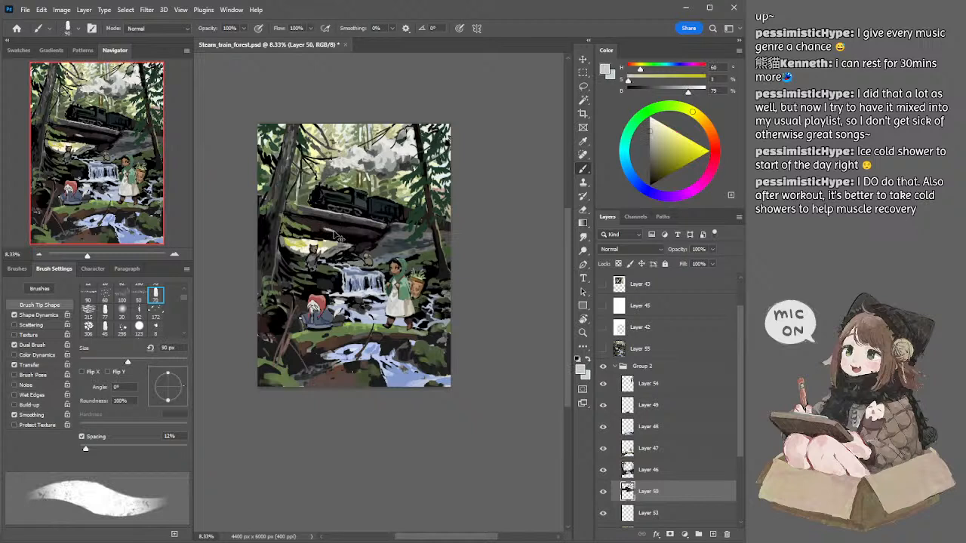
left_click(325, 214, "alt")
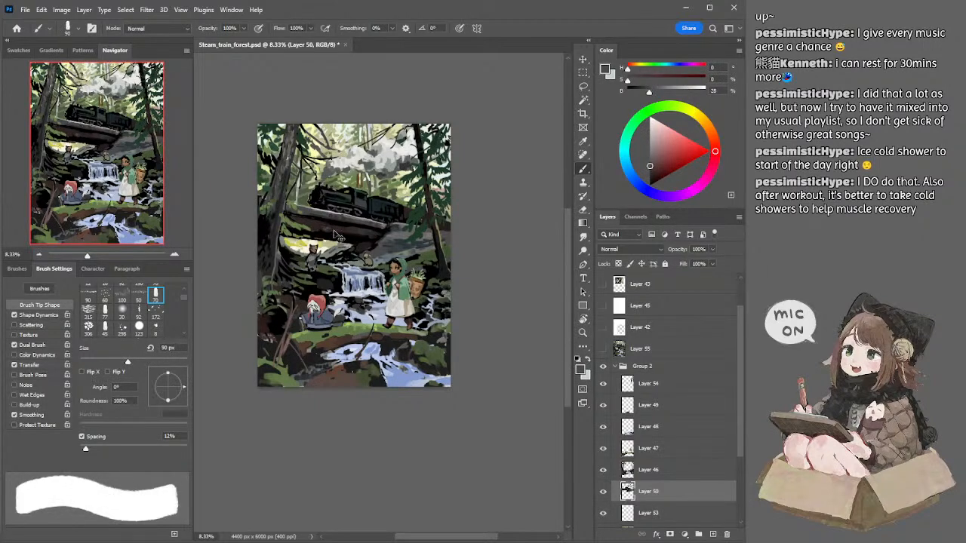
key("bracketleft")
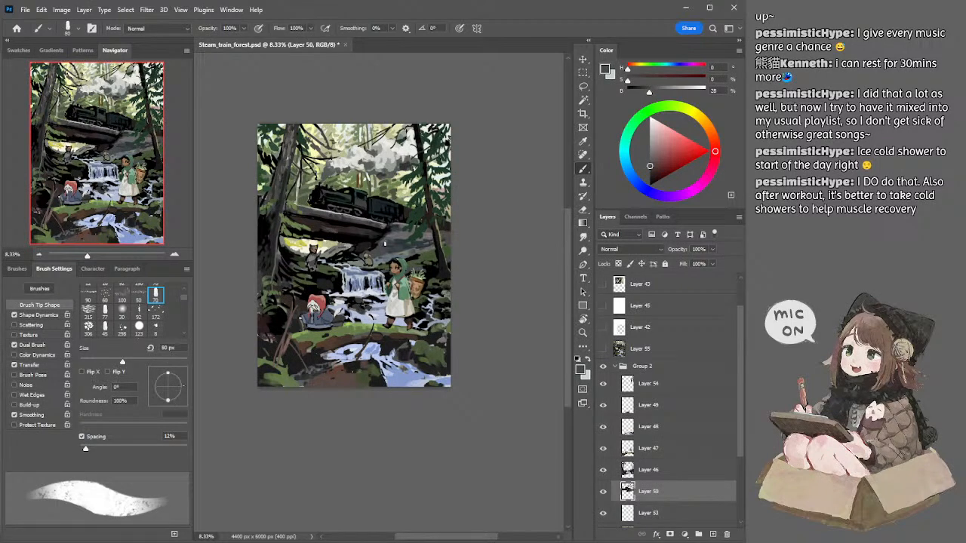
key("bracketleft")
key("bracketleft")
Step: Sample black and deepen the shadow beneath the bridge with a 250 px brush
left_click(340, 237, "alt")
key("bracketright")
key("bracketright")
key("bracketright")
key("bracketright")
key("bracketright")
key("bracketright")
key("bracketright")
key("bracketright")
key("bracketright")
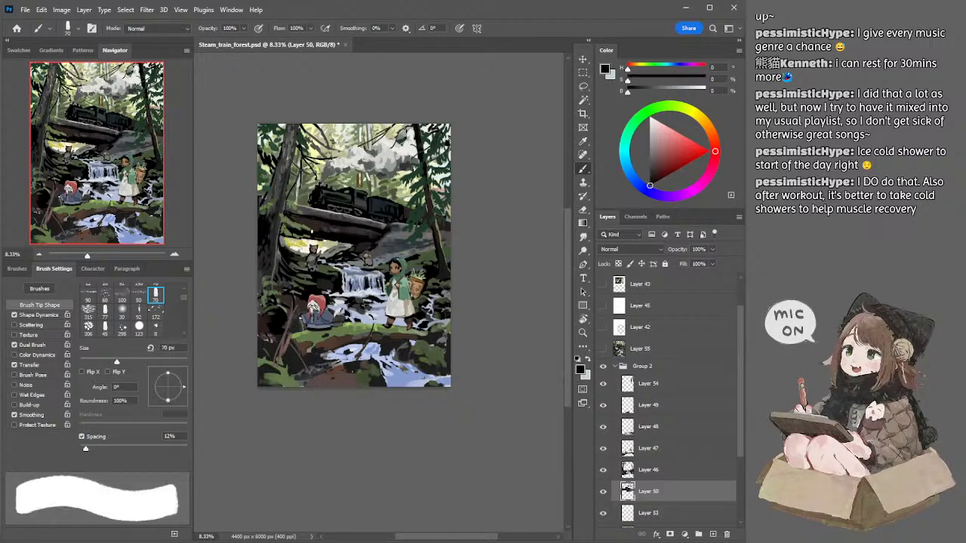
Step: Sample dark brown and sweep a broad stroke along the bridge's underside with a 300 px brush, replacing the first attempt
left_click(311, 225, "alt")
key("bracketright")
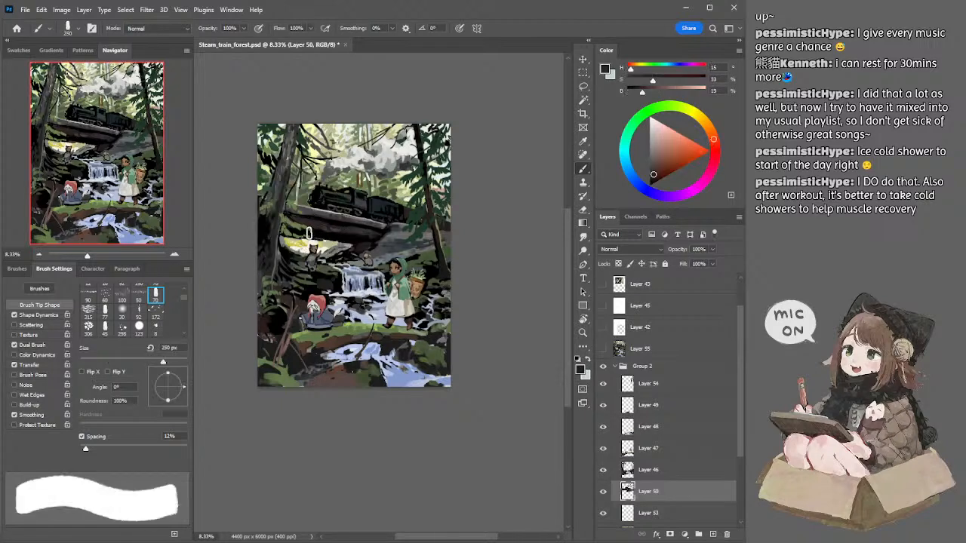
key("bracketright")
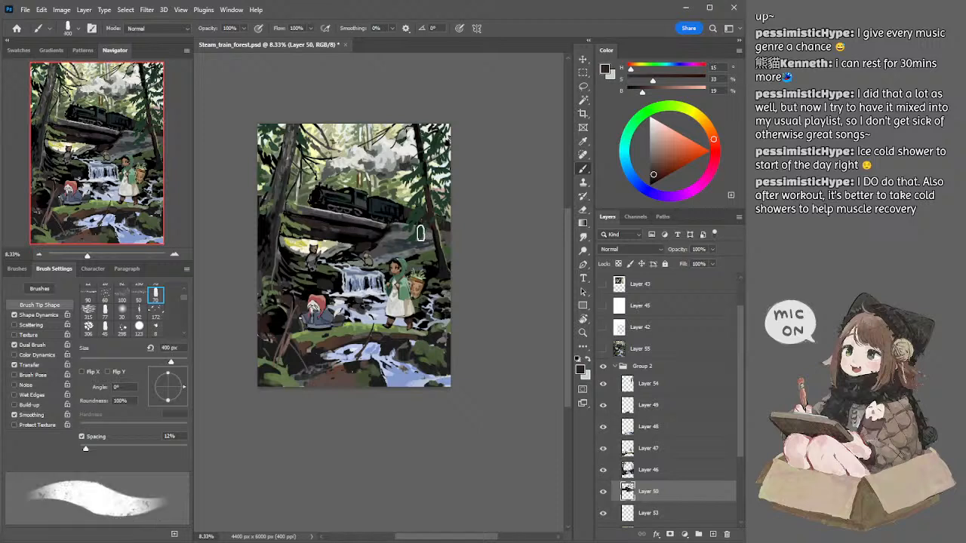
key("bracketleft")
key("bracketleft")
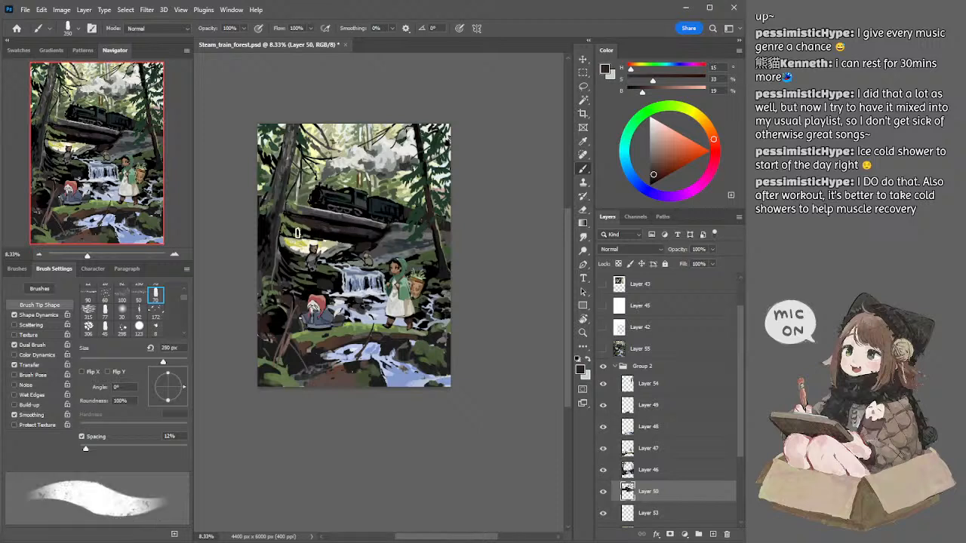
left_click_drag(289, 231, 348, 240)
key("ctrl+z")
key("bracketright")
mouse_move(289, 227)
left_mouse_down()
mouse_move(338, 238)
mouse_move(368, 216)
mouse_move(357, 216)
left_mouse_up()
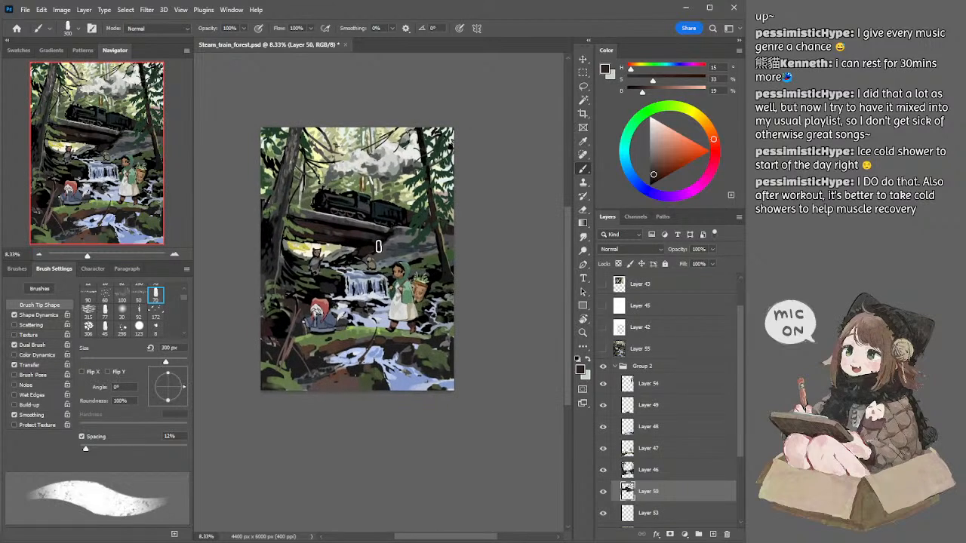
Step: Work sampled black and dark reddish grey into the middle of the bridge's side with 300 to 175 px brushes
left_click(357, 236, "alt")
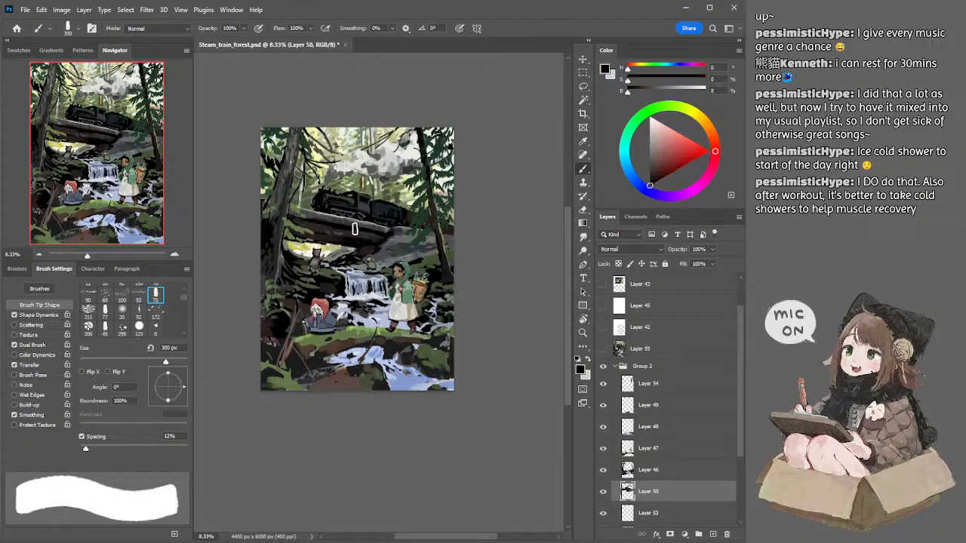
left_click(360, 228, "alt")
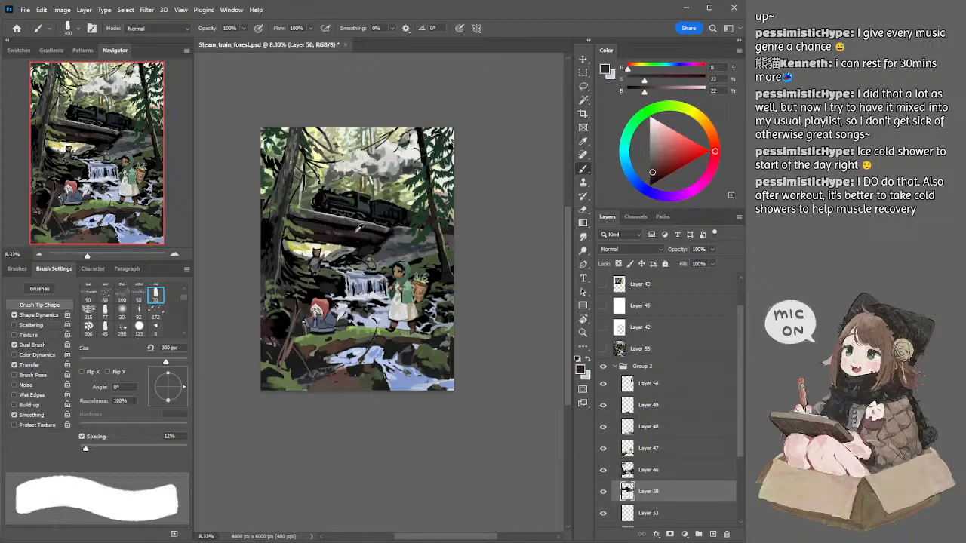
key("bracketleft")
key("bracketleft")
key("bracketleft")
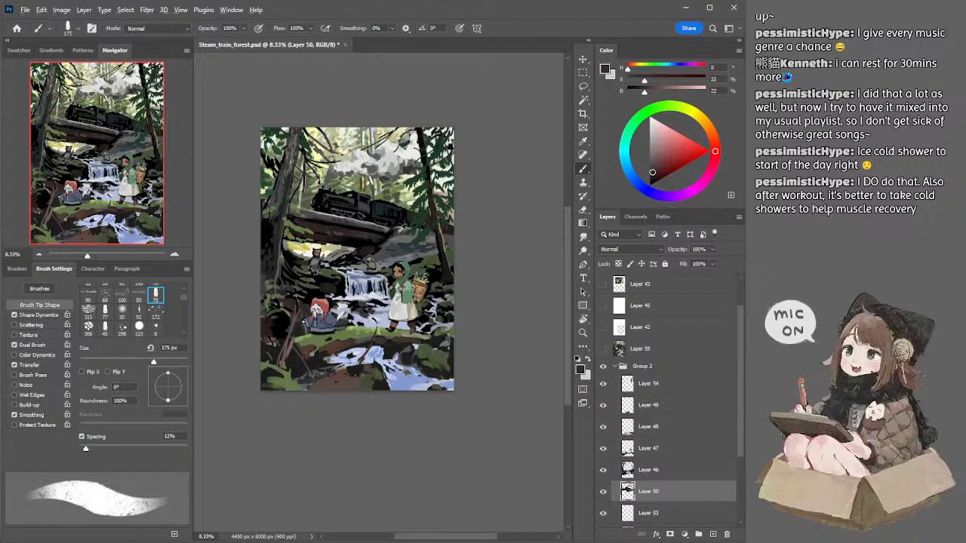
Step: Sample mid grey and paint the rock slope at the bridge's right end with 300 to 200 px brushes
left_click(398, 229, "alt")
key("bracketright")
left_click(400, 234, "alt")
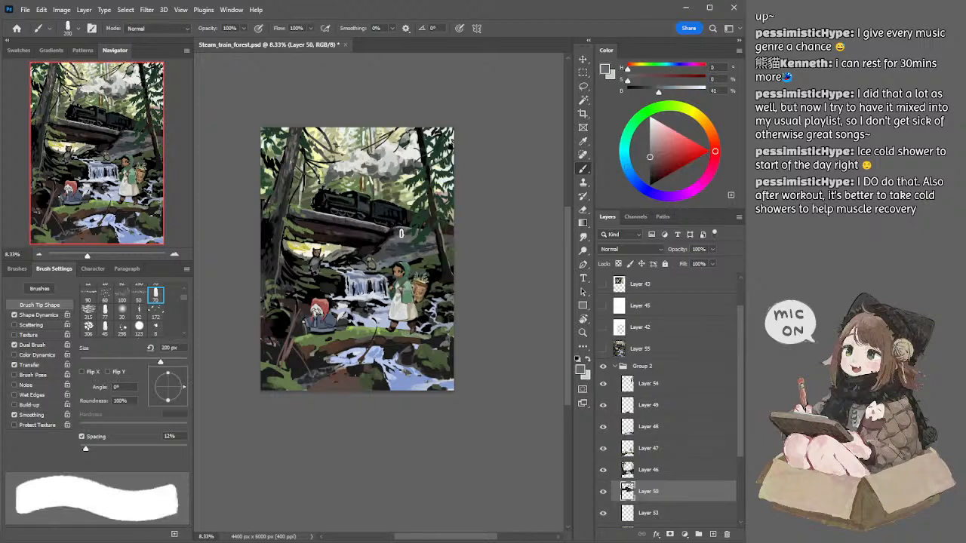
key("bracketright")
key("bracketright")
key("bracketright")
key("bracketright")
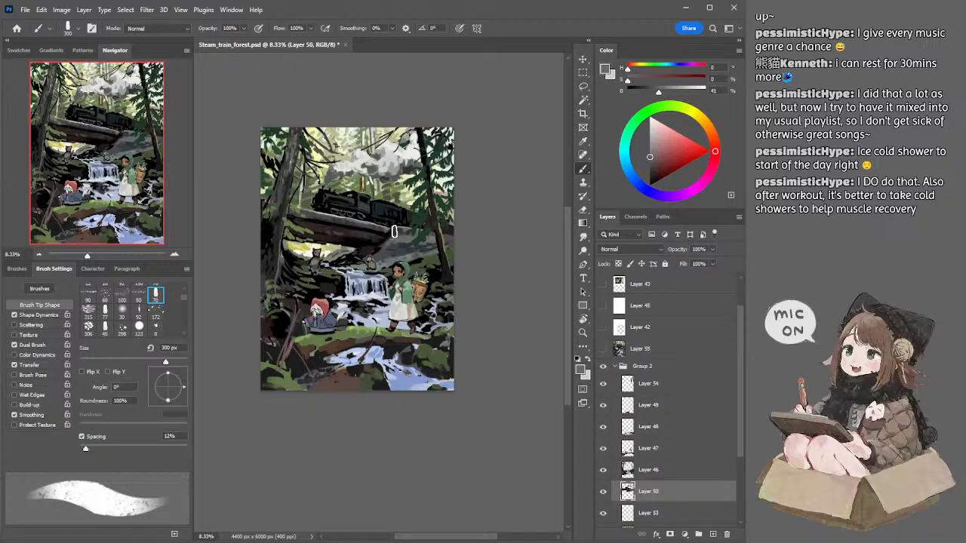
key("bracketleft")
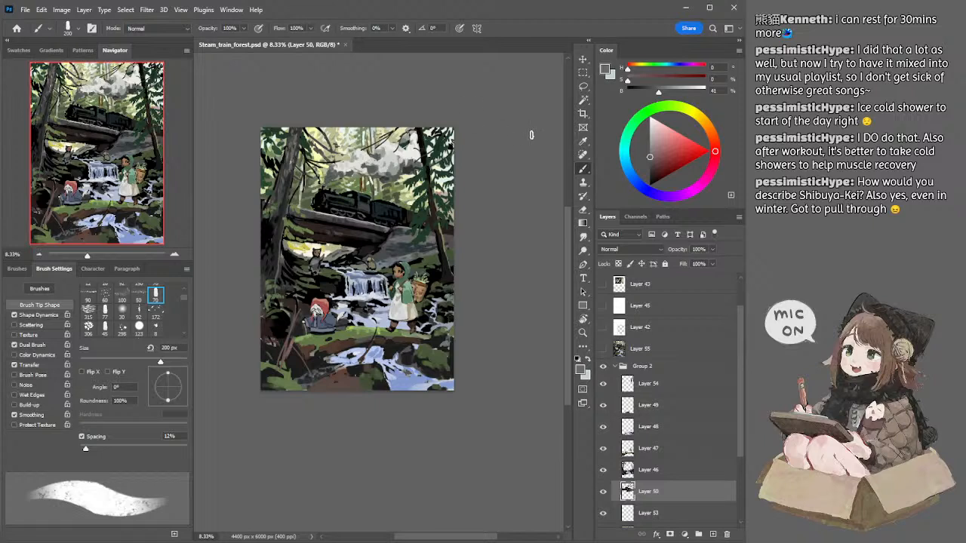
Step: Paint the rocks under the bridge in dark brown at 150 px and in dark blue-grey at 250 px
key("bracketleft")
key("bracketleft")
left_click(366, 246, "alt")
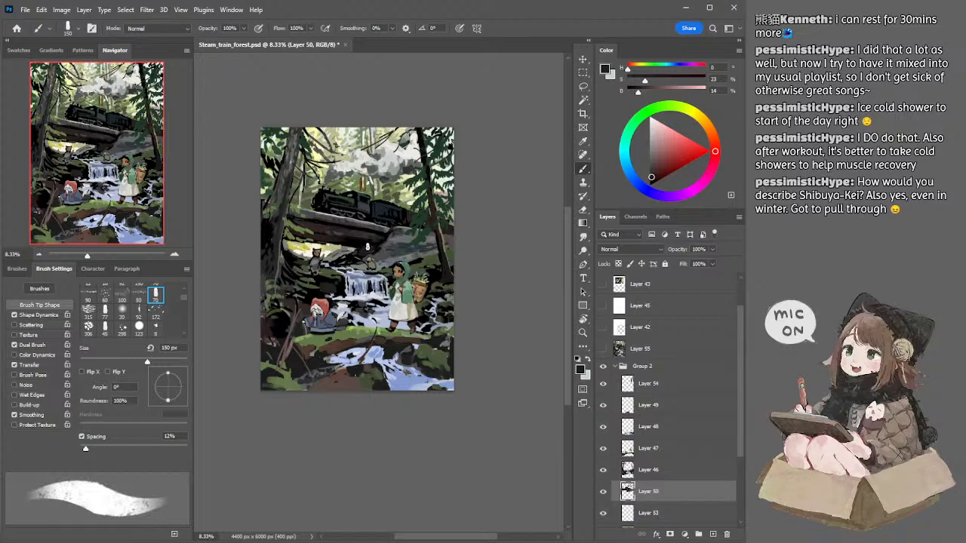
left_click(385, 249, "alt")
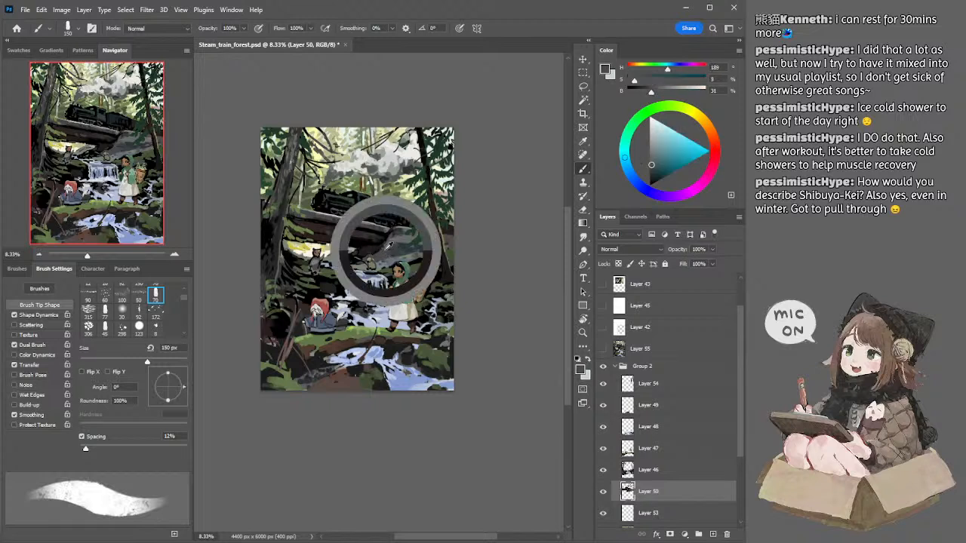
key("bracketright")
key("bracketright")
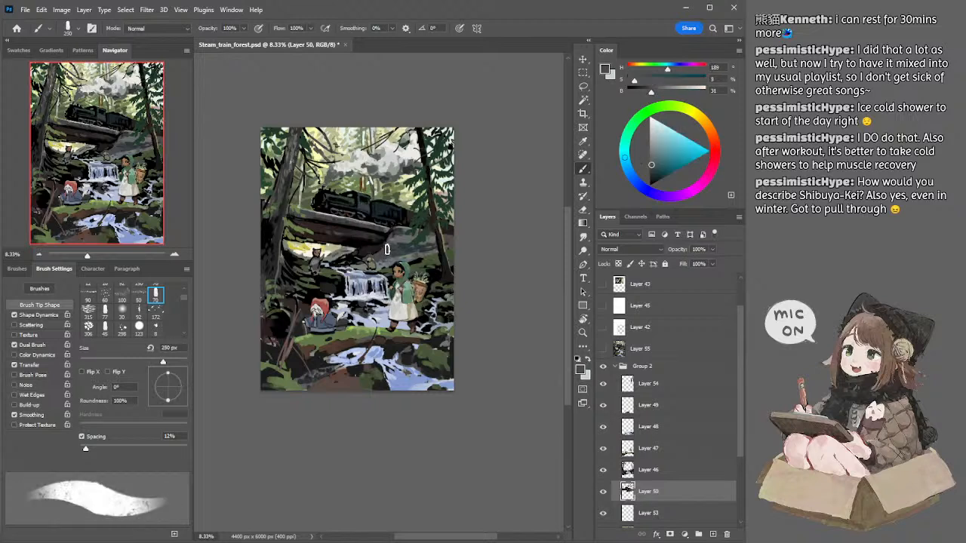
key("bracketleft")
key("bracketright")
Step: Sample black and darken the locomotive's body with 500 to 600 px brushes
left_click(322, 200, "alt")
key("bracketright")
key("bracketright")
key("bracketright")
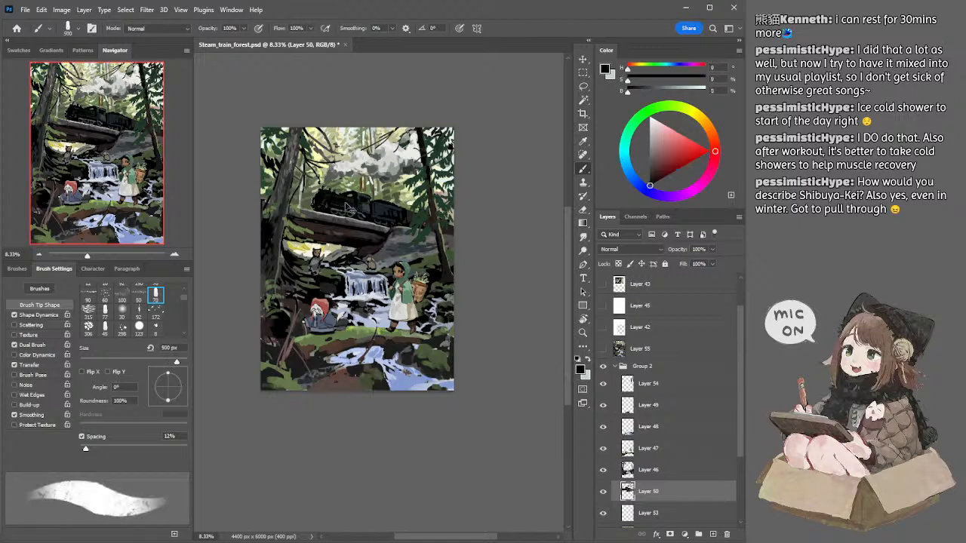
key("bracketright")
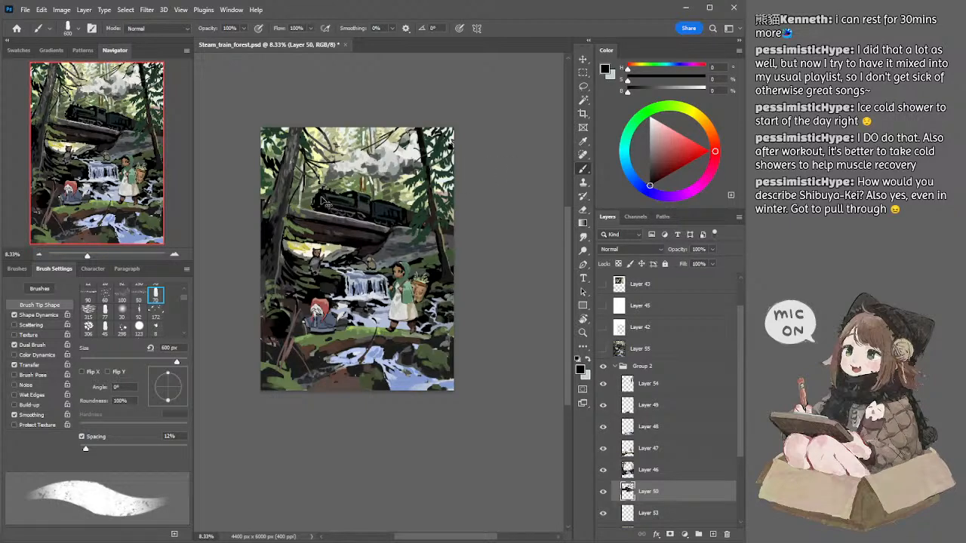
key("bracketleft")
left_click_drag(326, 199, 358, 205)
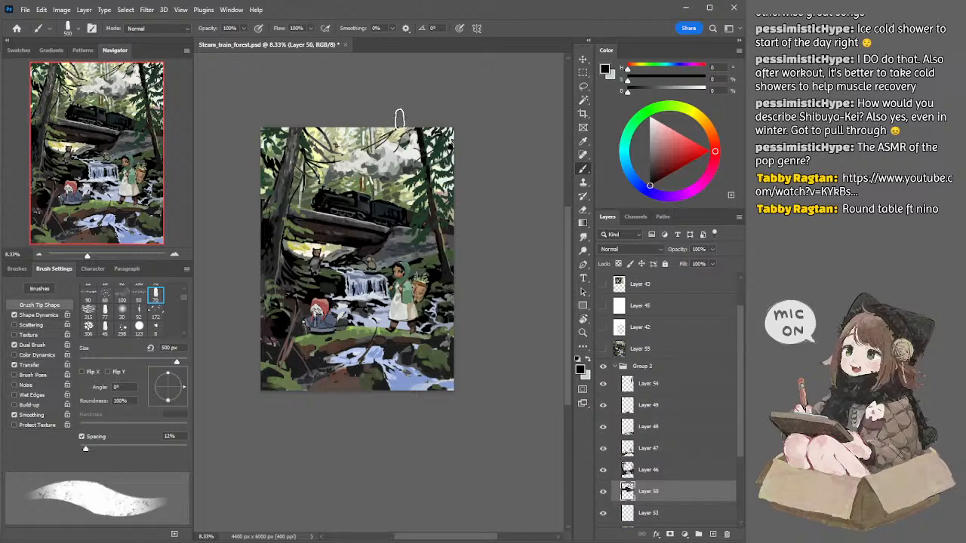
Step: Switch to background Layer 39, sample muted green and paint among the distant trees with 175 to 150 px brushes
left_click(405, 138, "ctrl")
key("l")
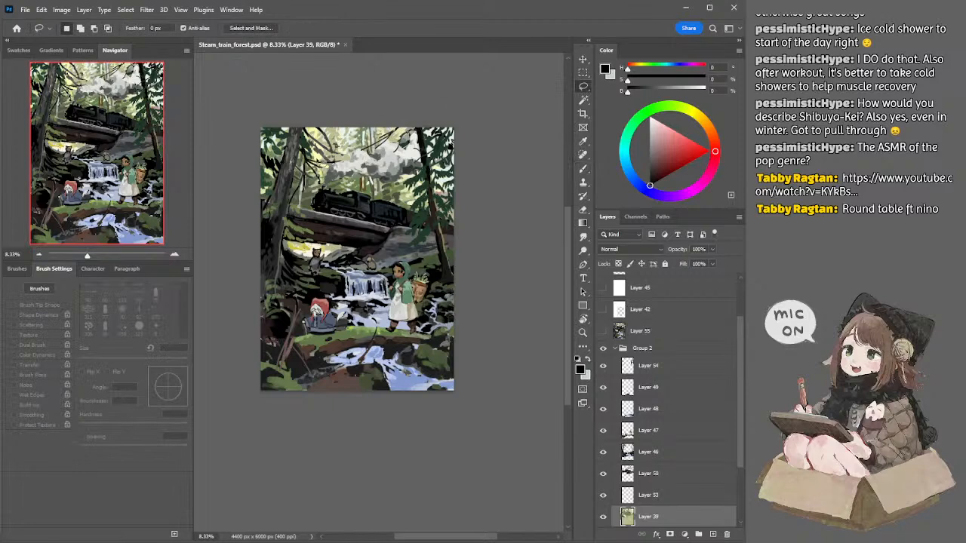
key("b")
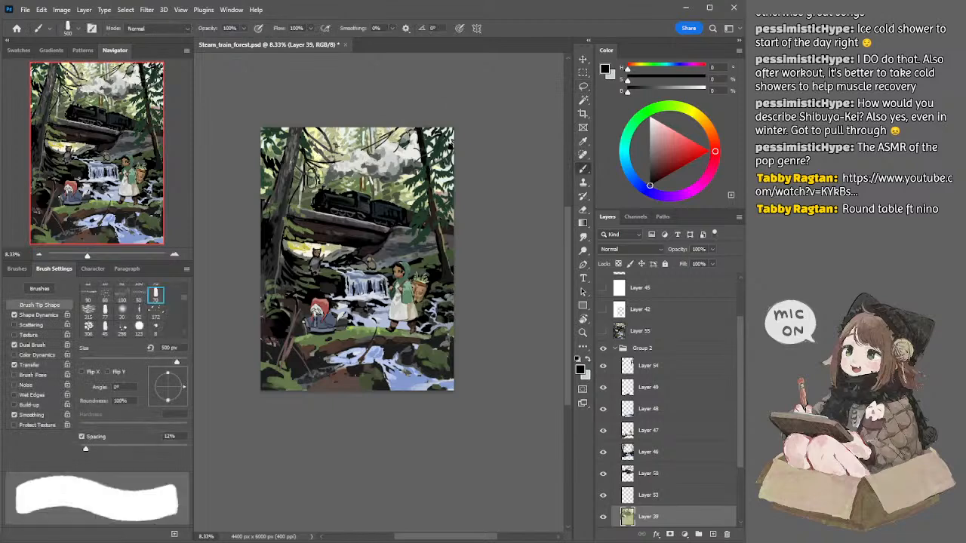
left_click(317, 160, "alt")
key("bracketleft")
key("bracketleft")
key("bracketleft")
key("bracketleft")
key("bracketleft")
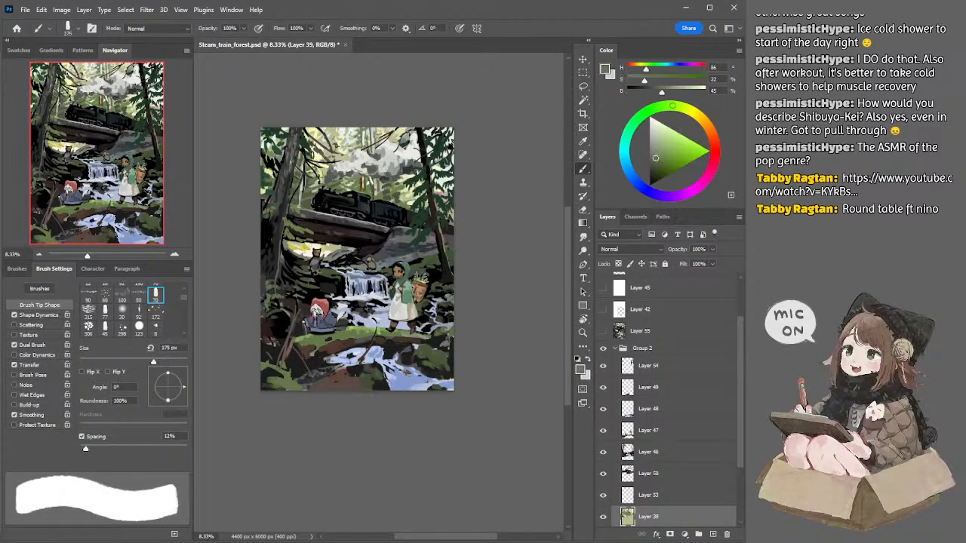
key("bracketleft")
Step: Sample olive near the smoke on Layer 39, shift the colour to golden brown and reduce the brush to 100 px
left_click(383, 180, "alt")
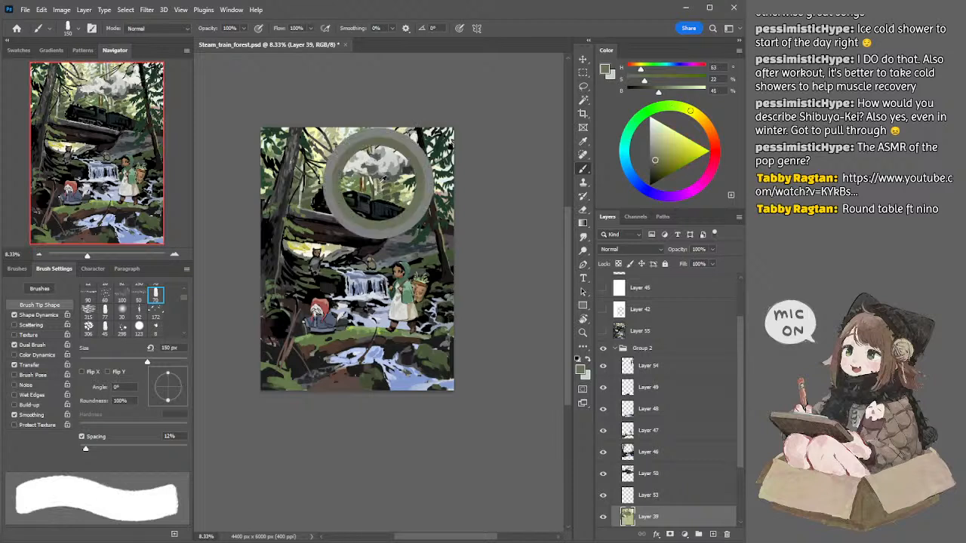
left_click(666, 161)
left_click(704, 121)
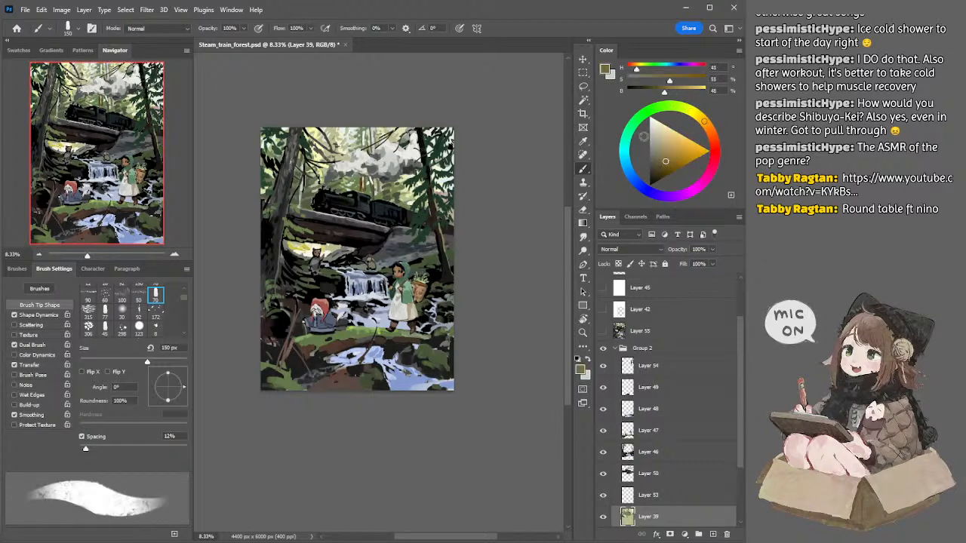
key("bracketleft")
key("bracketleft")
Step: Sample brown below the smoke on Layer 39 and reduce the brush to 80 px for fine details among the distant trees
key("l")
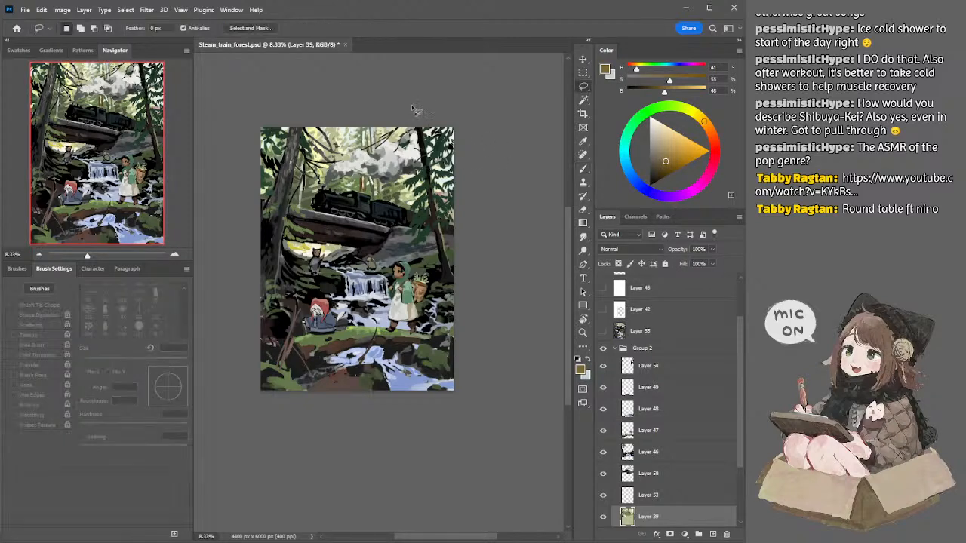
key("b")
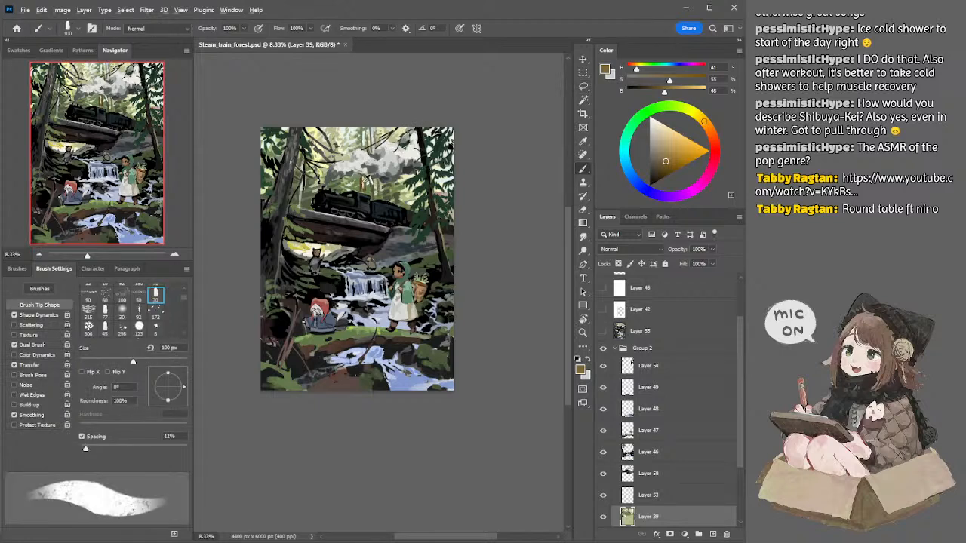
left_click(365, 177, "alt")
key("bracketleft")
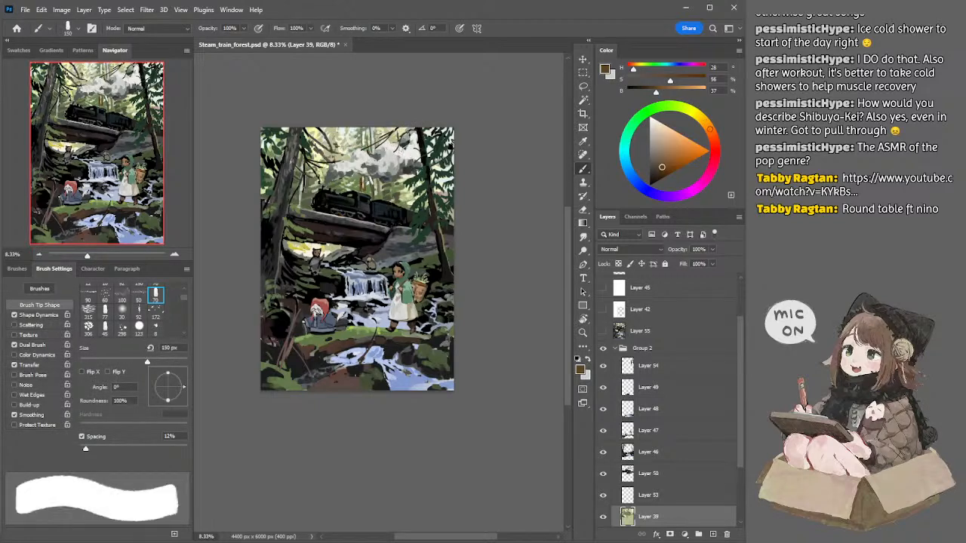
key("bracketleft")
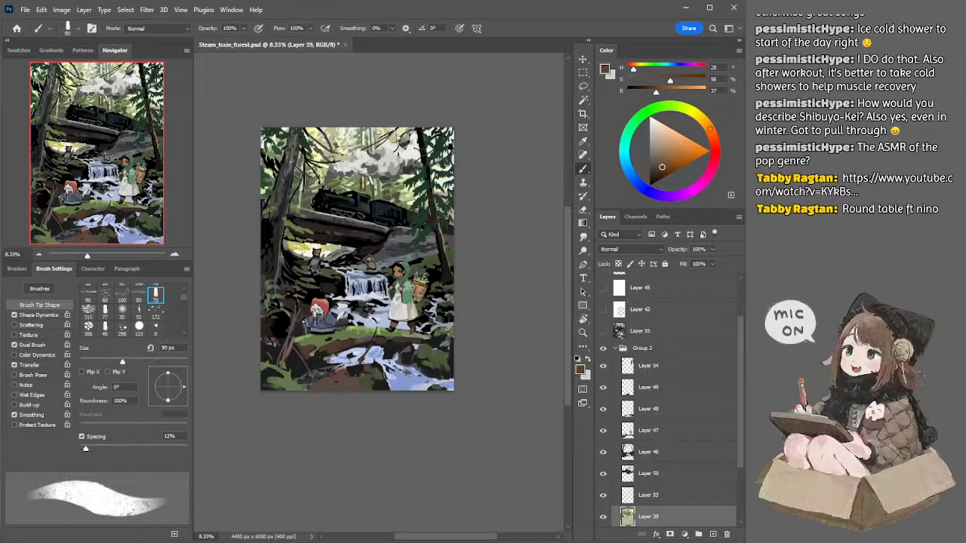
key("bracketleft")
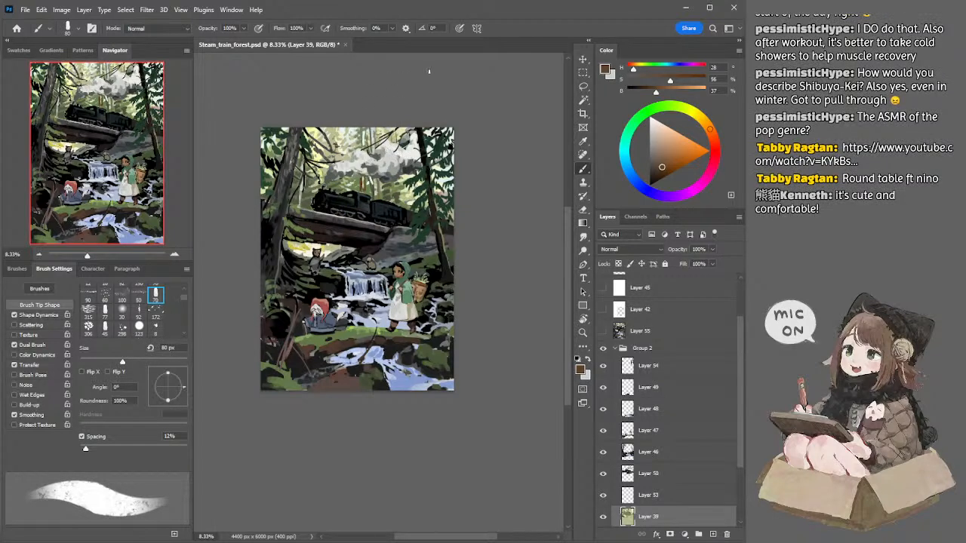
mouse_move(452, 97)
left_mouse_down()
mouse_move(444, 88)
mouse_move(451, 90)
left_mouse_up()
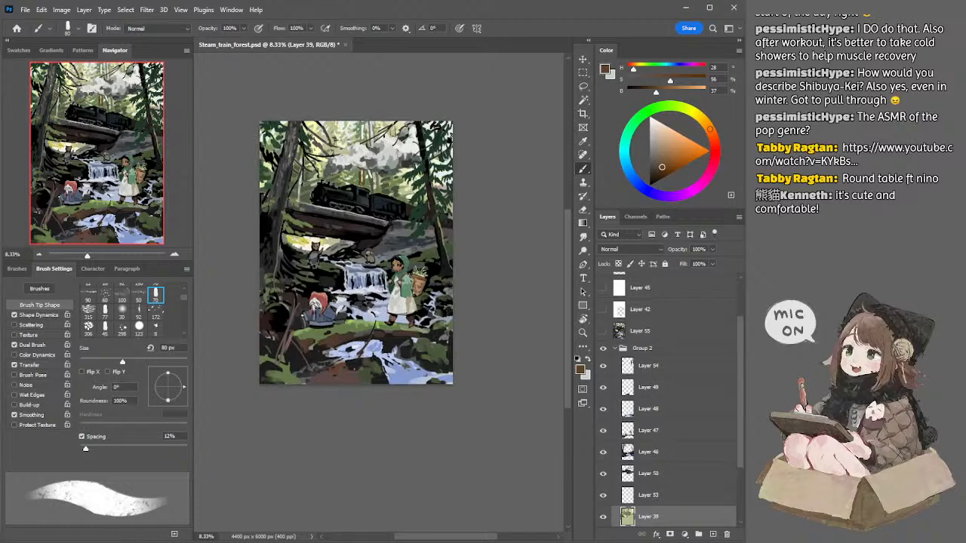
left_click_drag(378, 109, 380, 115)
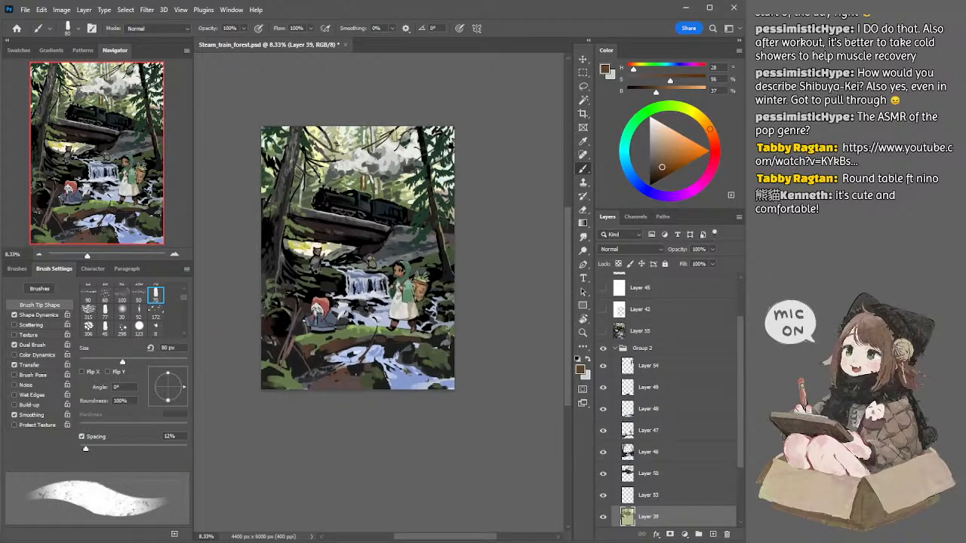
Step: Sample muted green, then a lighter yellow-green beside the upper left trunk and paint the background foliage on Layer 39 at up to 200 px
left_click(276, 149, "alt")
key("bracketright")
key("bracketright")
key("bracketright")
key("bracketright")
key("bracketright")
key("bracketright")
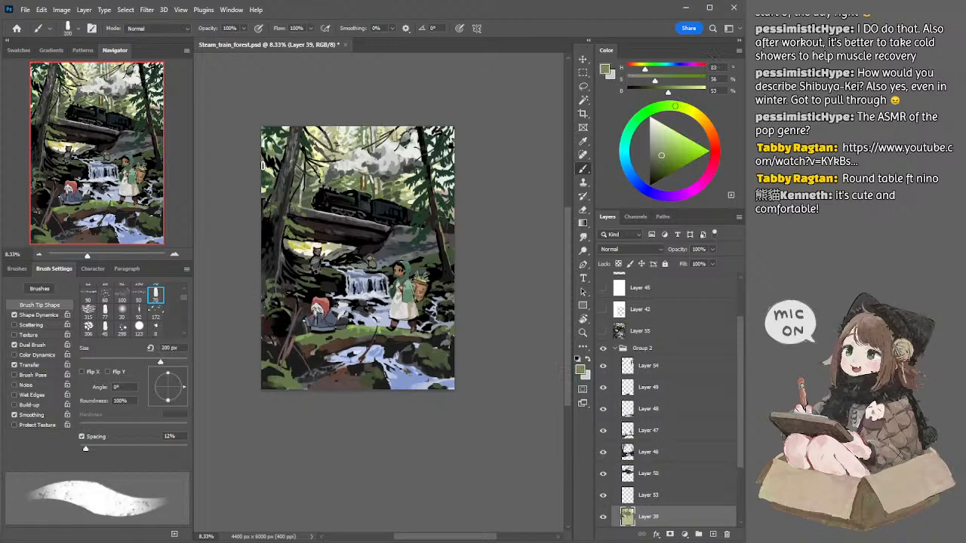
key("bracketleft")
key("bracketleft")
key("bracketright")
left_click(272, 148, "alt")
key("bracketright")
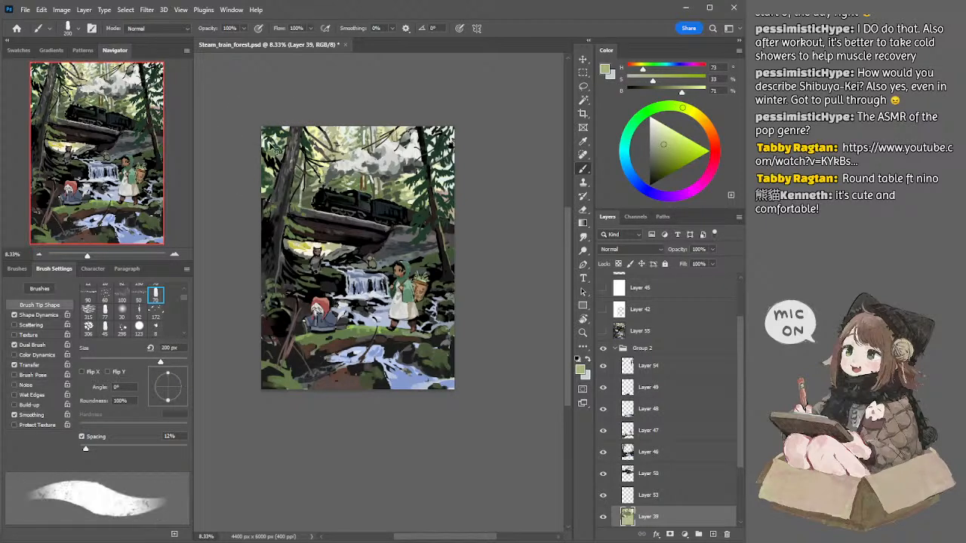
left_click(275, 150, "ctrl")
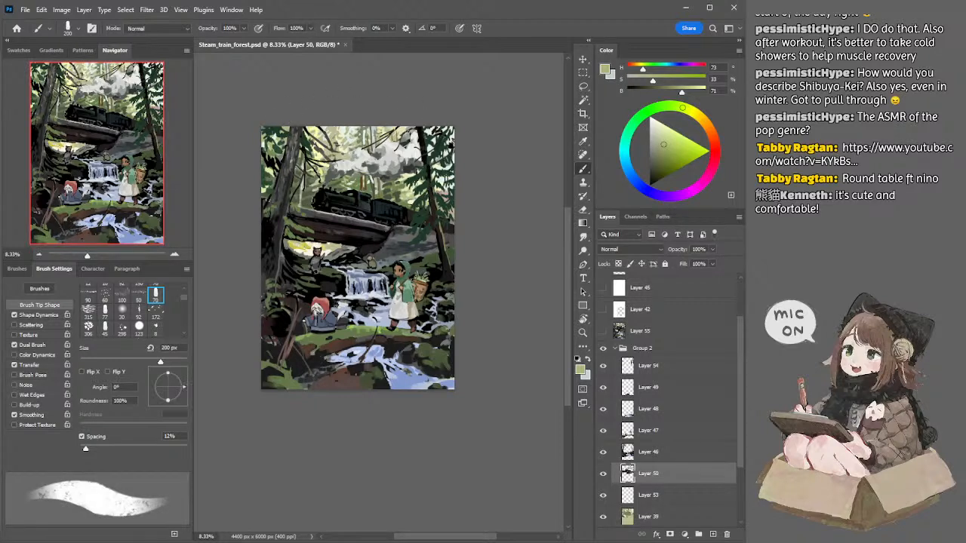
Step: Switch to Layer 46, sample the right-hand tree's colours and paint muted red-brown on its trunk with a brush smaller than 200 px
left_click(437, 211, "ctrl")
left_click(438, 211, "alt")
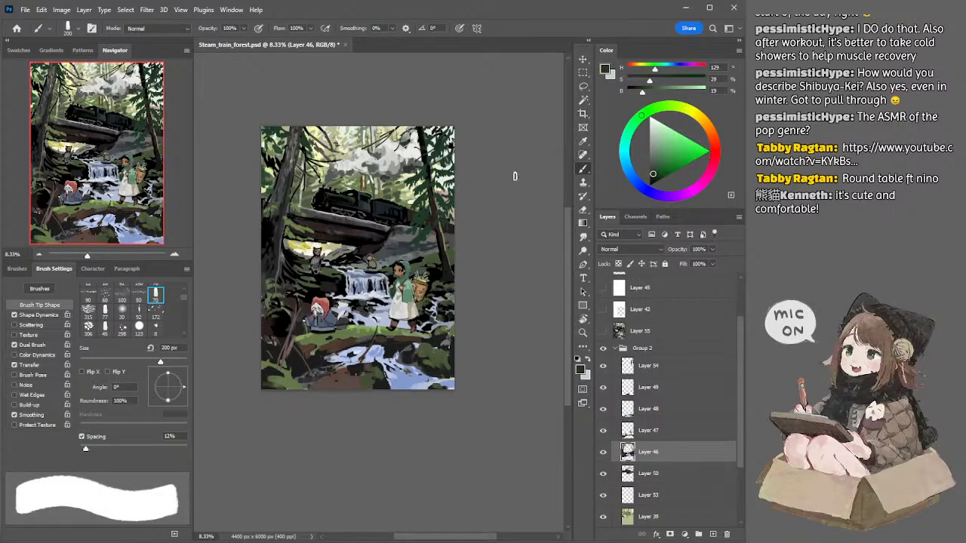
left_click(438, 204, "alt")
left_click(658, 166)
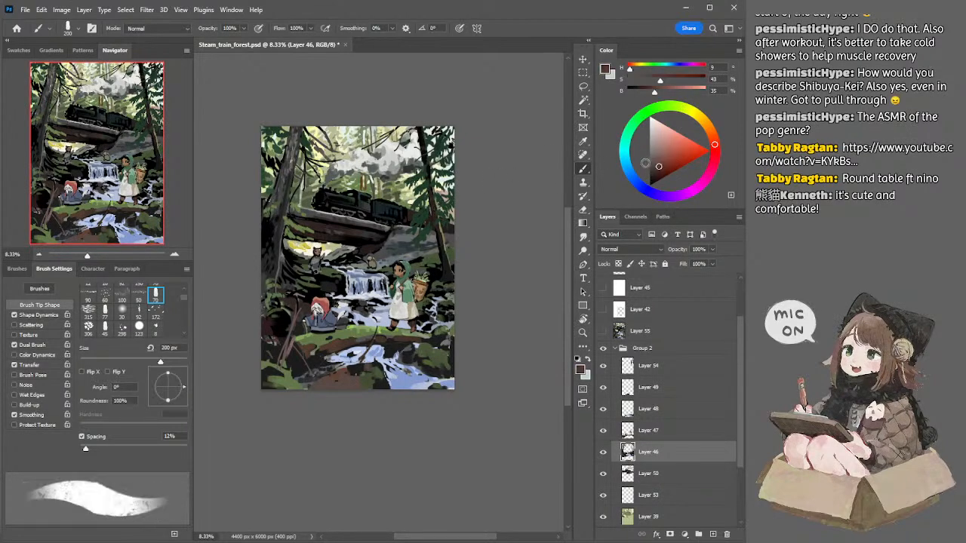
key("bracketleft")
key("bracketleft")
key("bracketleft")
key("l")
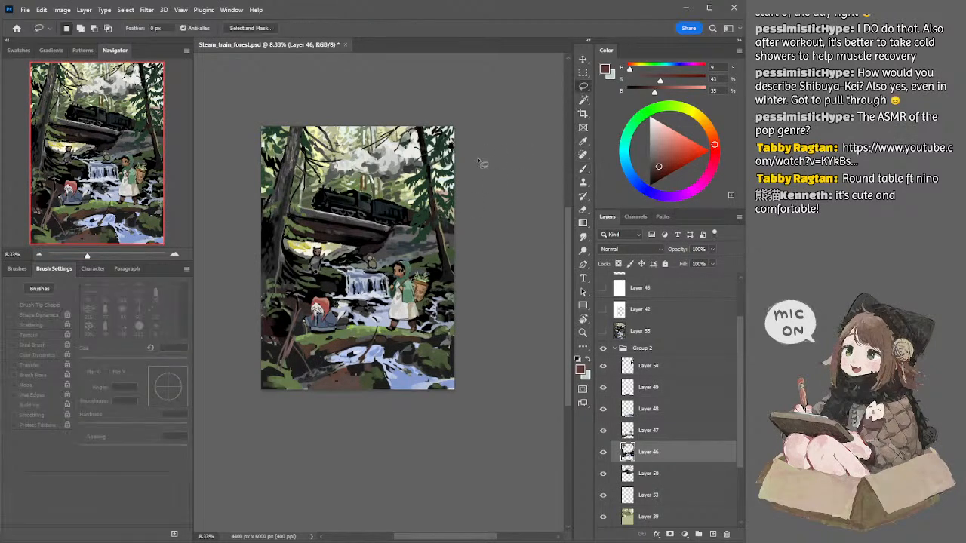
Step: Return to Layer 39, sample pale yellow beside the locomotive's front, try a 150 px stroke there and undo it
key("alt+bracketleft")
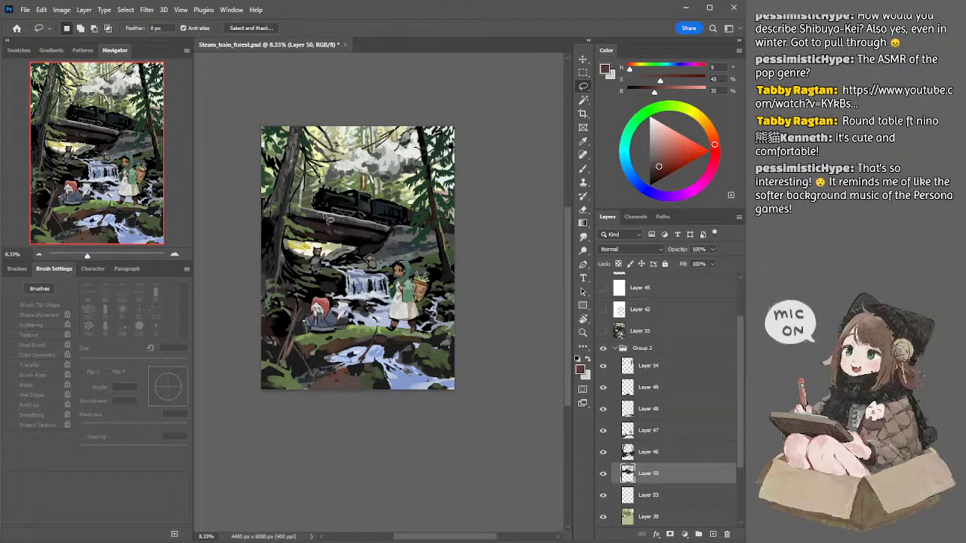
key("alt+bracketleft")
key("alt+bracketleft")
key("b")
left_click(309, 204, "alt")
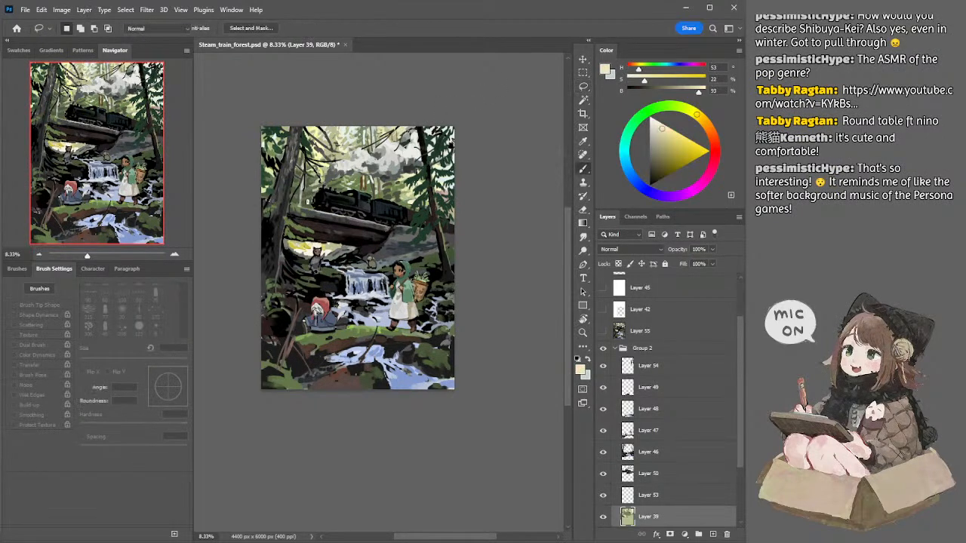
key("bracketleft")
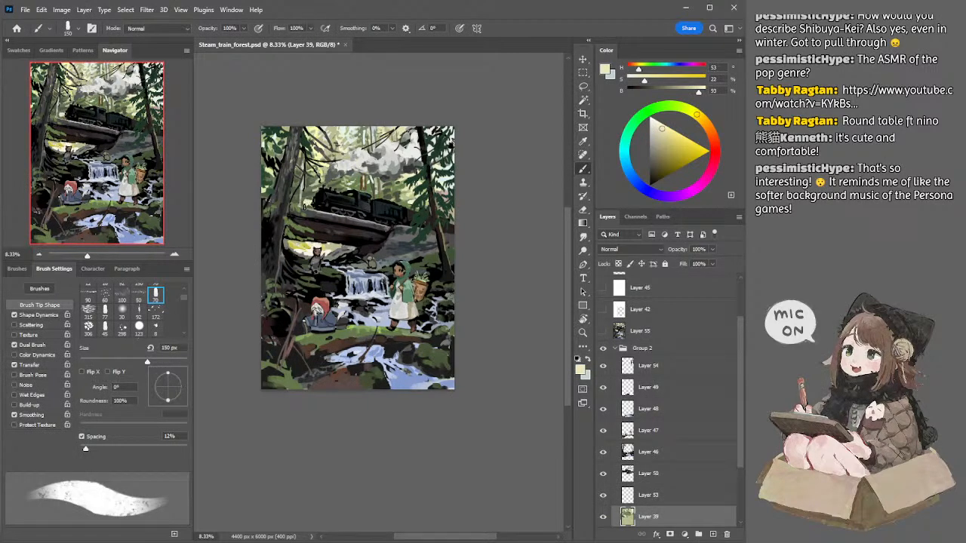
key("ctrl+z")
Step: Sample yellow and pale cream under the bridge and paint the bright glow around the cat with 150 to 100 px brushes
left_click(292, 242, "alt")
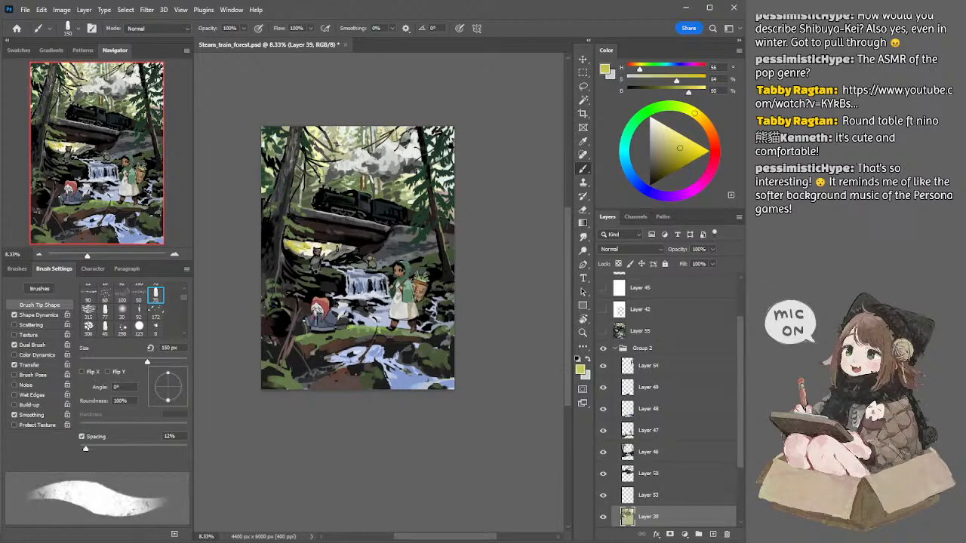
left_click(320, 241, "alt")
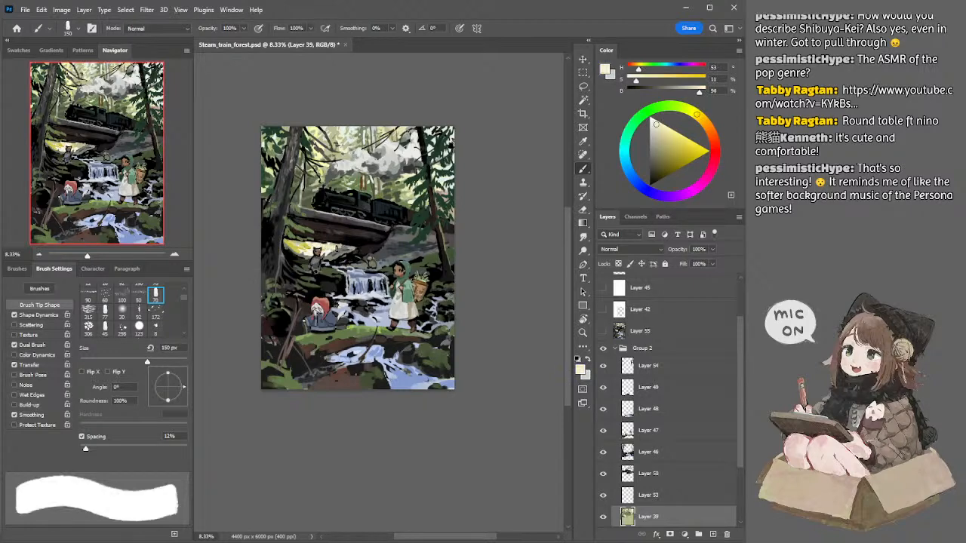
key("bracketleft")
key("bracketleft")
left_click_drag(335, 249, 324, 250)
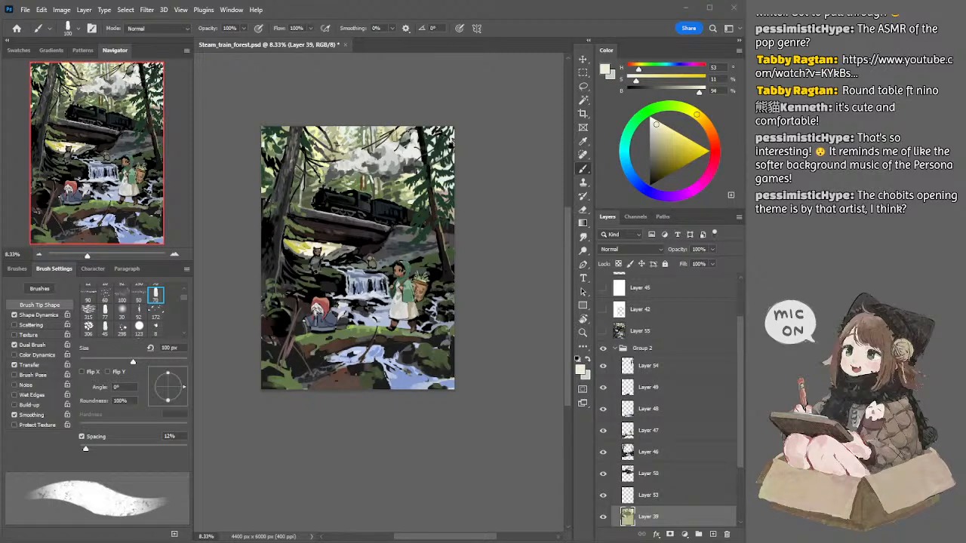
Step: Restore the program window's size and save the illustration
left_click(709, 7)
double_click(509, 17)
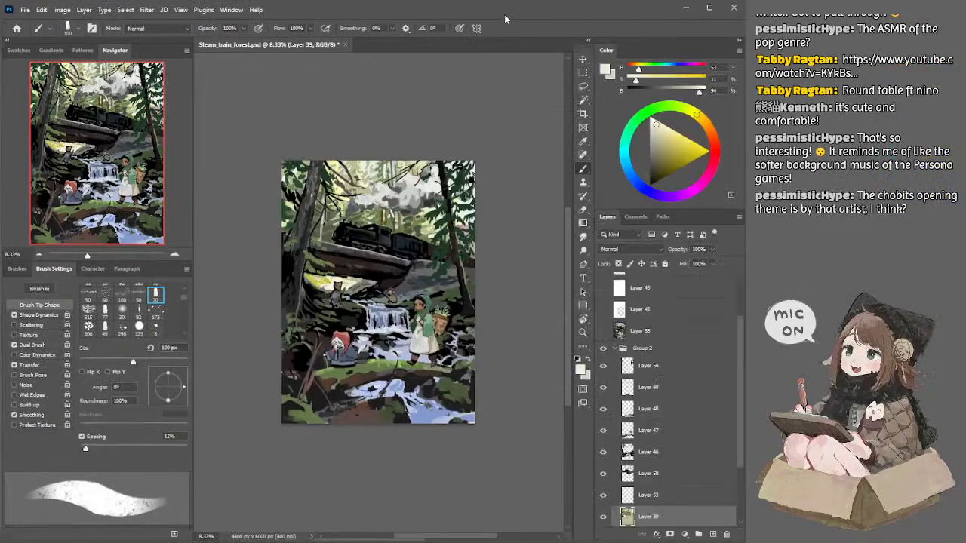
key("ctrl+s")
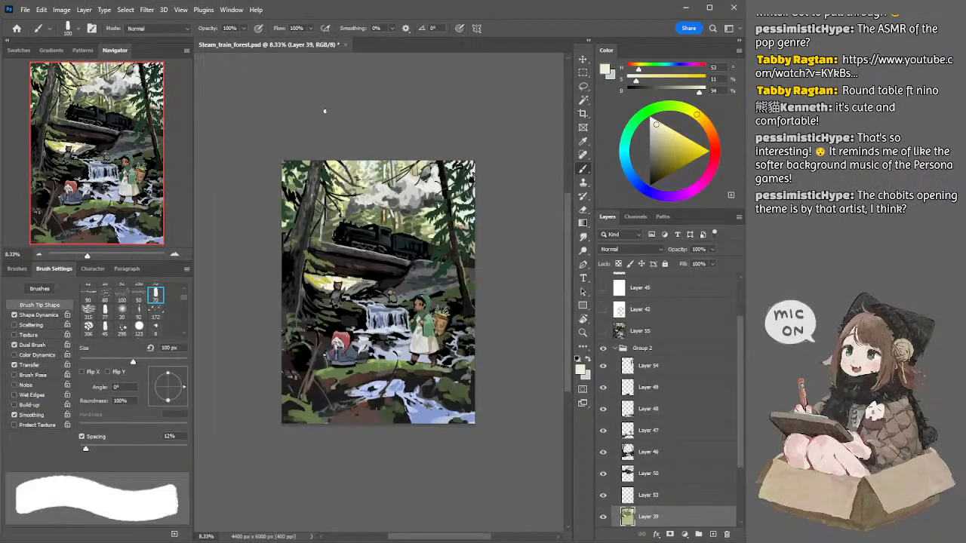
Step: Switch to Layer 46, sample near-black beside the left trunk and deepen its shadows with a 250 px brush
left_click_drag(346, 112, 329, 98)
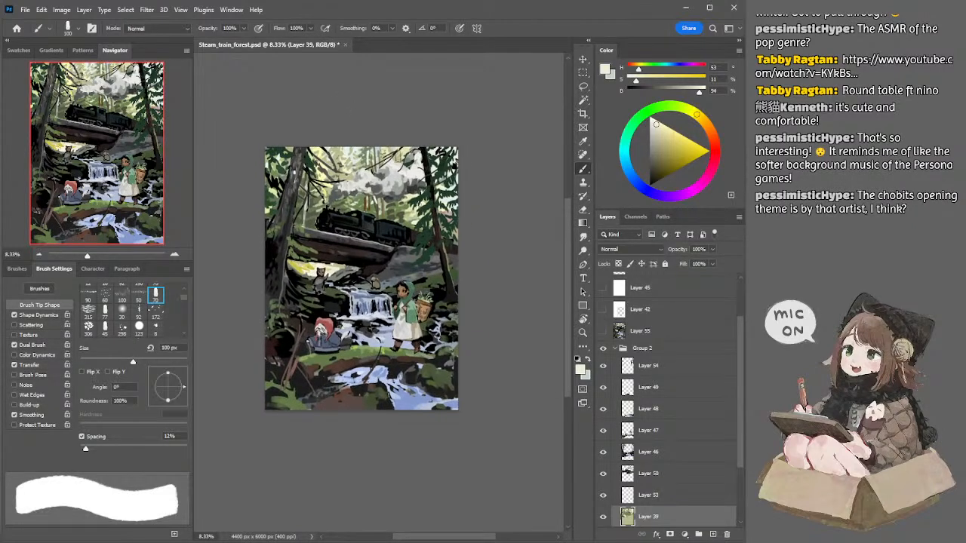
left_click(283, 213, "ctrl")
left_click(281, 212, "alt")
key("bracketright")
key("bracketright")
key("bracketright")
key("bracketright")
key("bracketright")
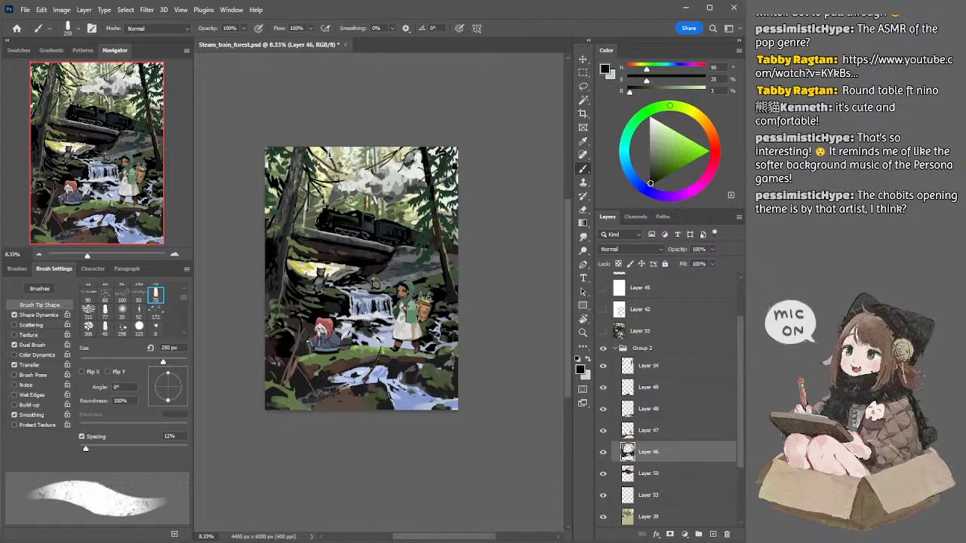
Step: Switch to Layer 50, darken the locomotive in black at 250 px and trim it with a 150 to 125 px eraser
left_click(352, 223, "ctrl")
left_click(361, 214, "alt")
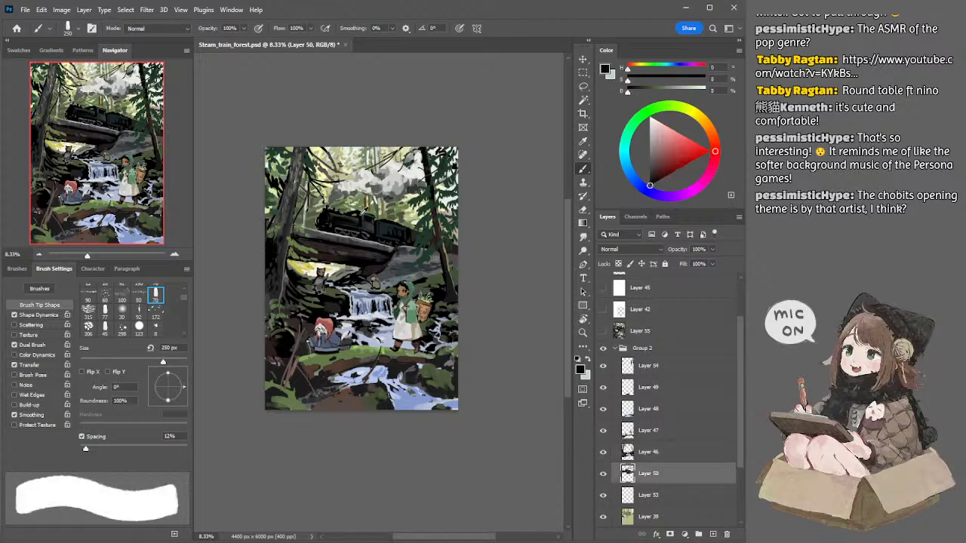
left_click_drag(359, 215, 369, 223)
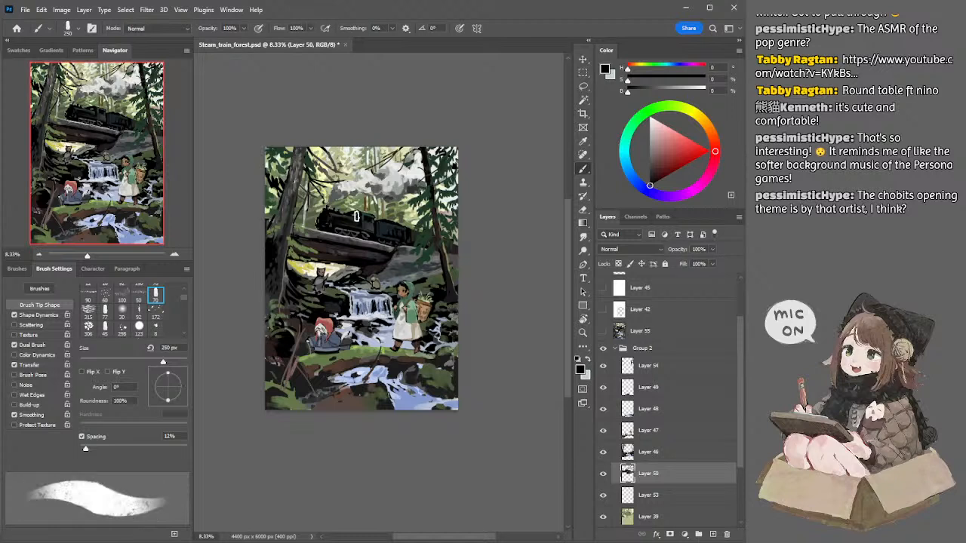
key("e")
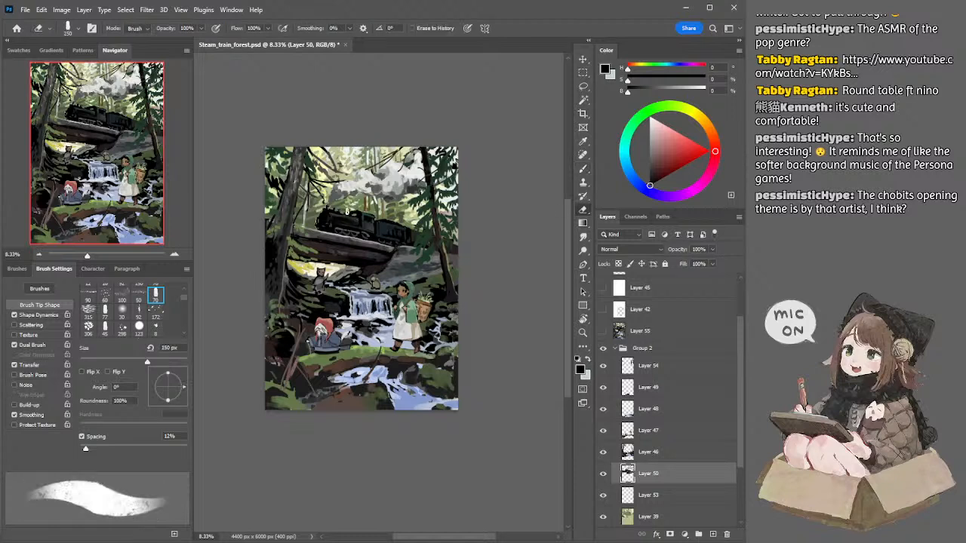
key("bracketleft")
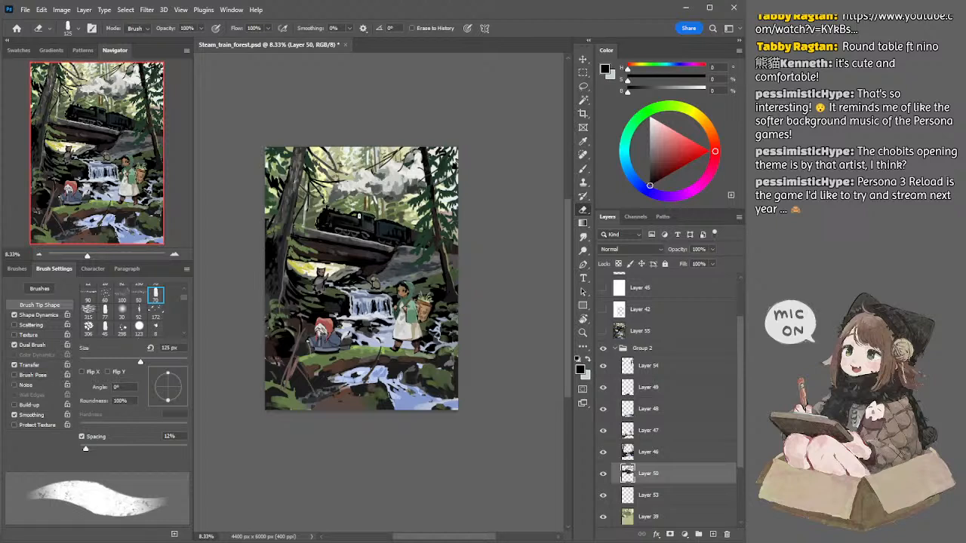
Step: Resume painting the locomotive's smaller black details with a 125 px brush
key("b")
key("bracketleft")
key("bracketleft")
key("bracketleft")
key("bracketleft")
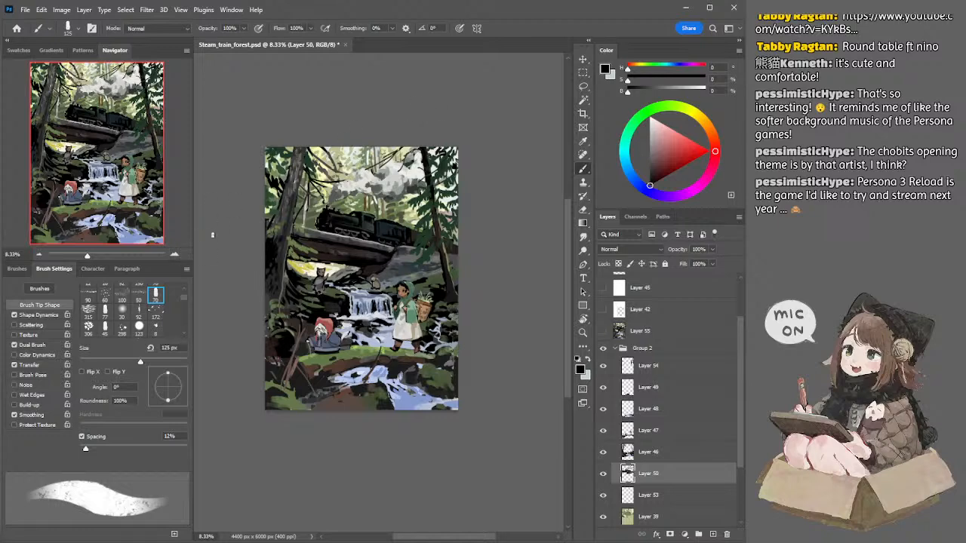
Step: Sample dark teal from the locomotive's cab and paint details on the engine with 150 to 90 px brushes
key("ctrl+=")
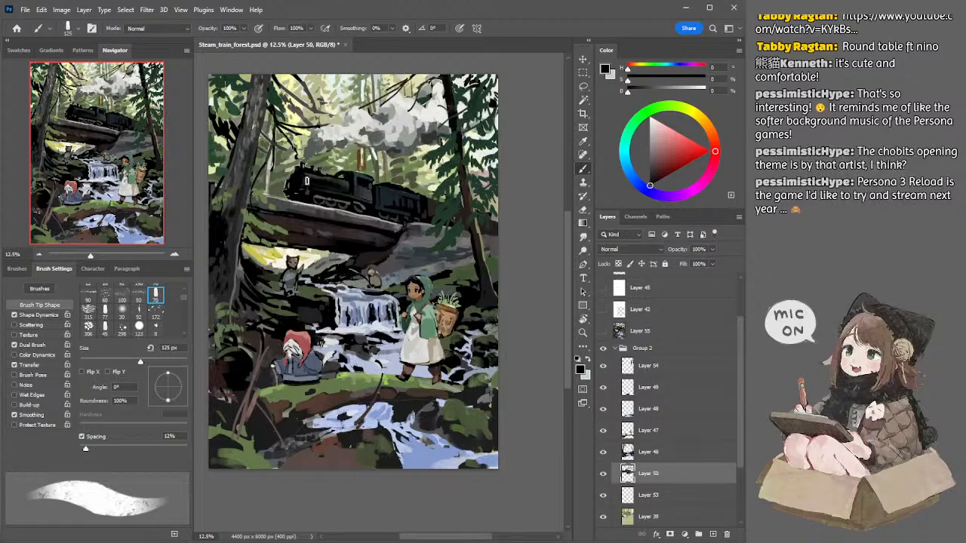
left_click_drag(302, 169, 328, 187)
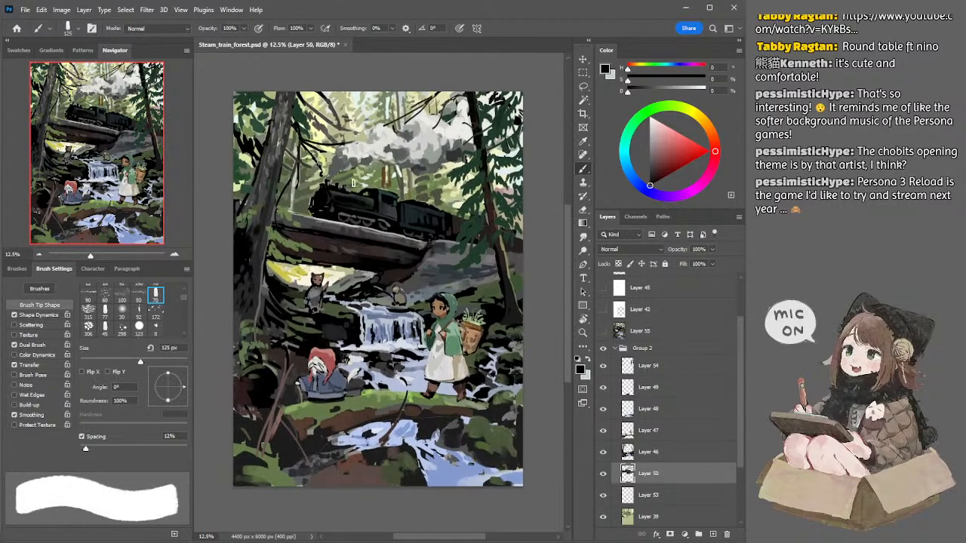
left_click(398, 198, "alt")
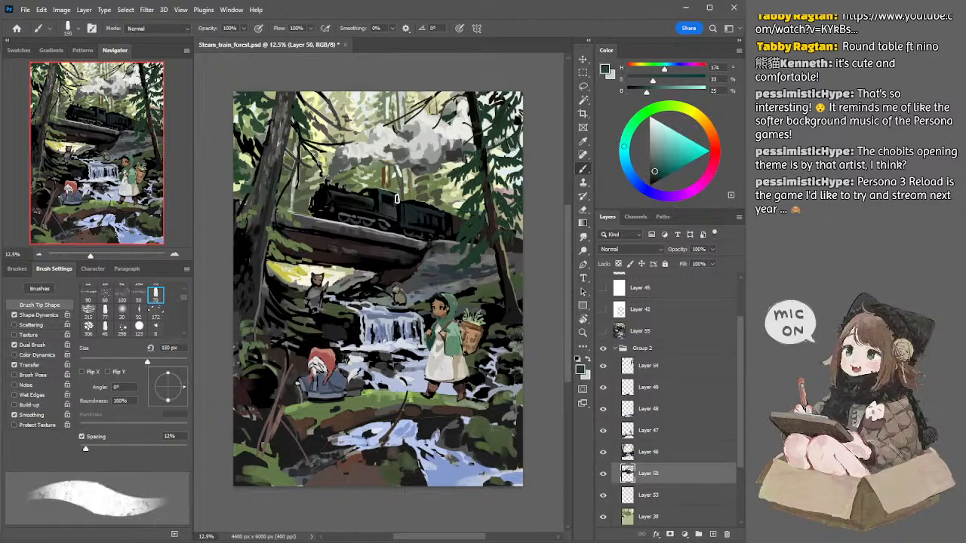
key("bracketleft")
key("bracketleft")
key("bracketleft")
key("bracketleft")
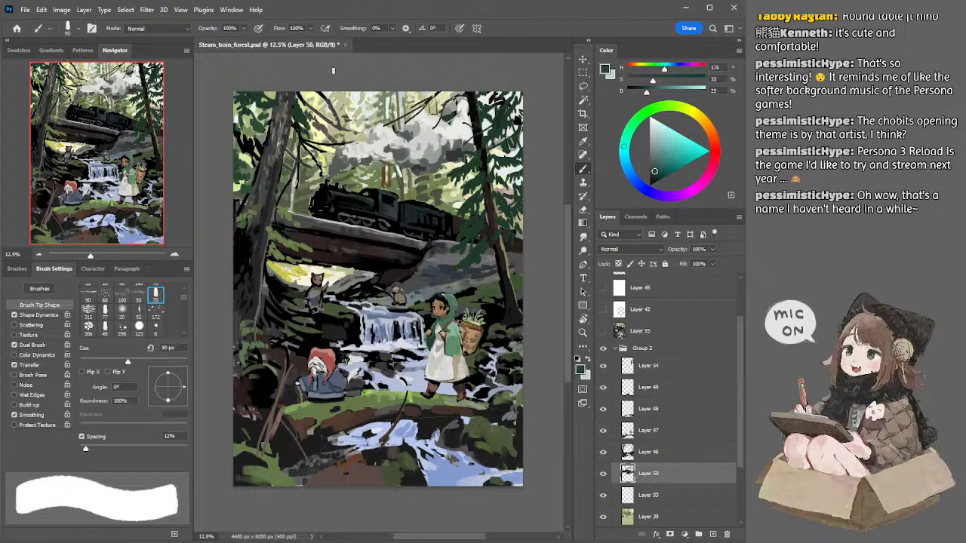
Step: Sample dark blue from the tender and broaden its dark shapes on Layer 50 with a 175 to 250 px brush
mouse_move(403, 211)
left_mouse_down()
mouse_move(409, 197)
mouse_move(421, 208)
left_mouse_up()
left_click(416, 202, "alt")
key("bracketright")
key("bracketright")
key("bracketright")
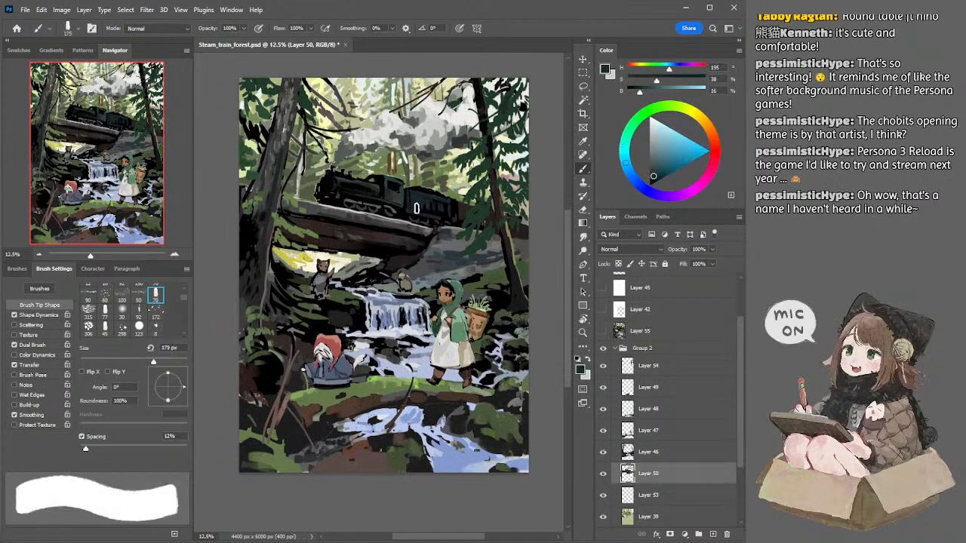
key("bracketright")
left_click_drag(425, 203, 448, 211)
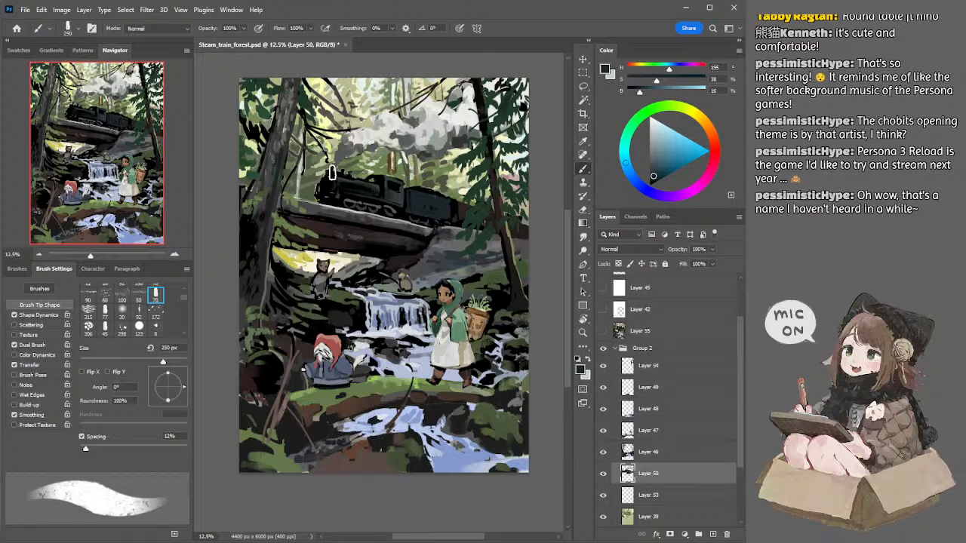
left_click_drag(357, 190, 375, 197)
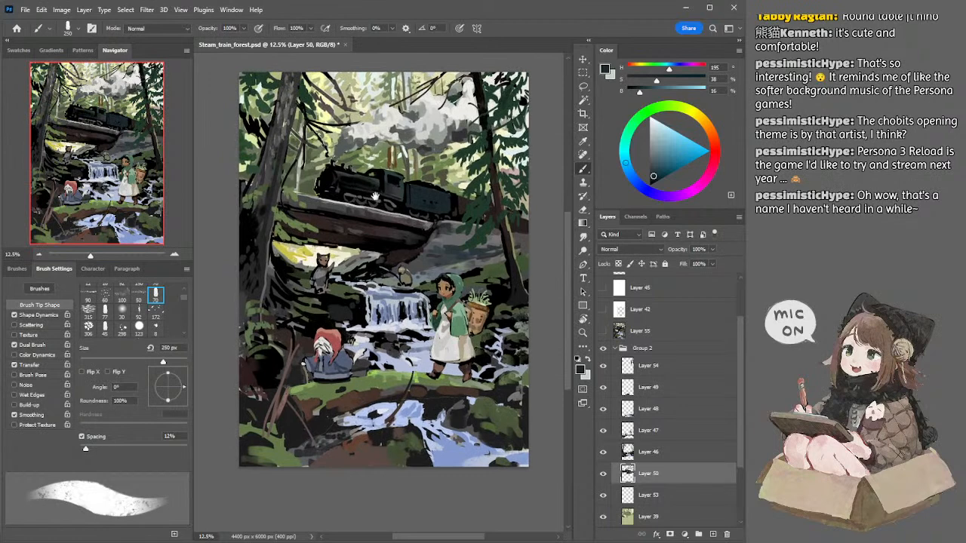
Step: Sample dark grey from the bridge's top edge and paint details beneath the locomotive with a 70 to 80 px brush
left_click(316, 201, "alt")
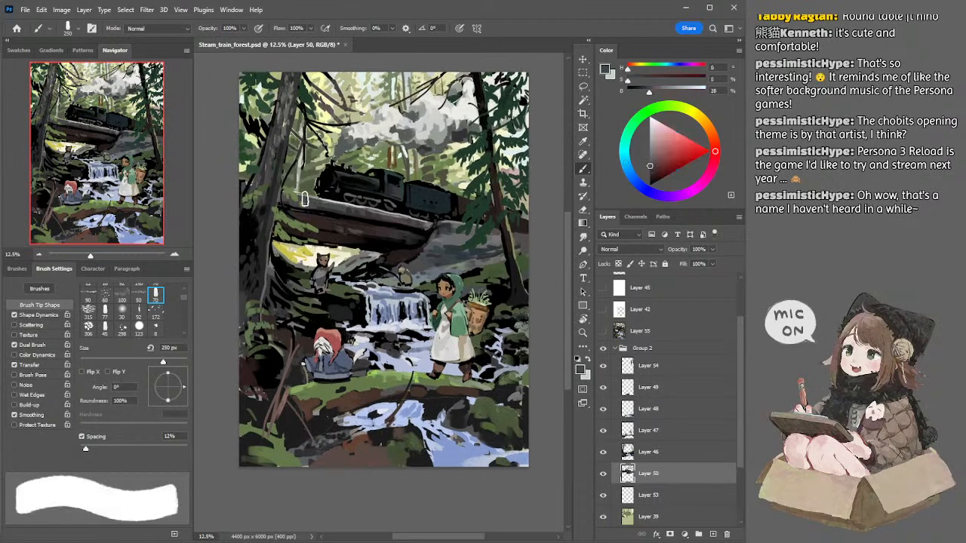
key("bracketleft")
key("bracketleft")
key("bracketleft")
key("bracketleft")
key("bracketleft")
key("bracketleft")
key("bracketleft")
key("bracketleft")
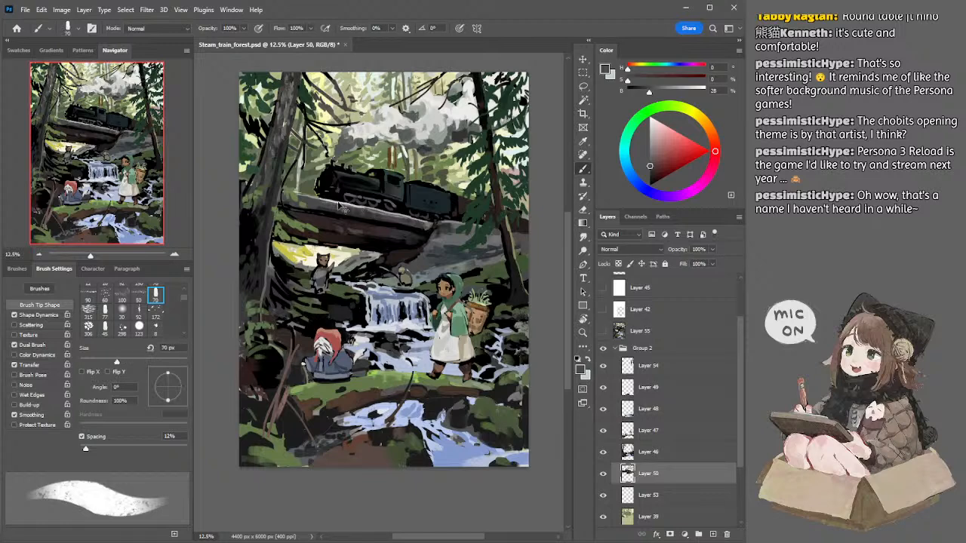
key("bracketright")
Step: Sample the tender's dark blue again and touch up its side with an 80 px brush
scroll(437, 162, "down", 1)
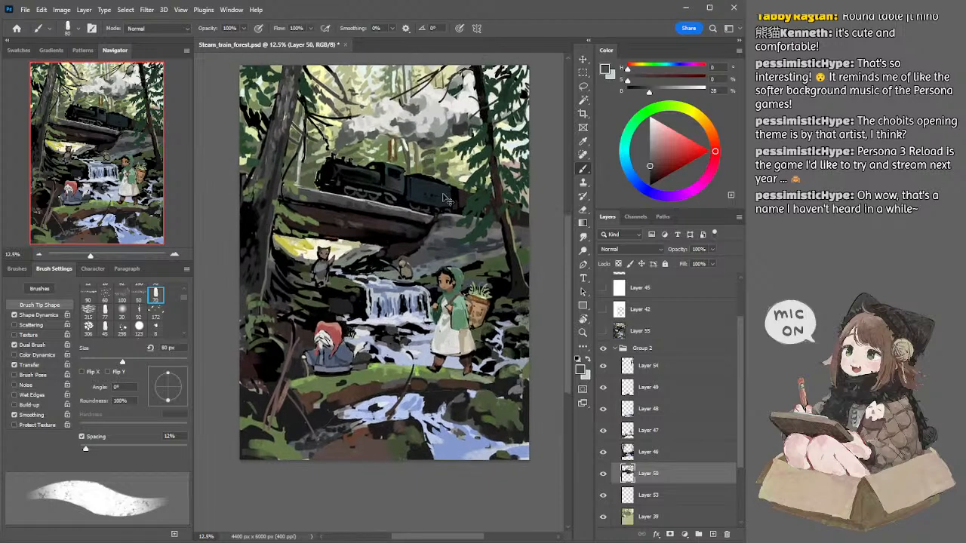
left_click(444, 200, "alt")
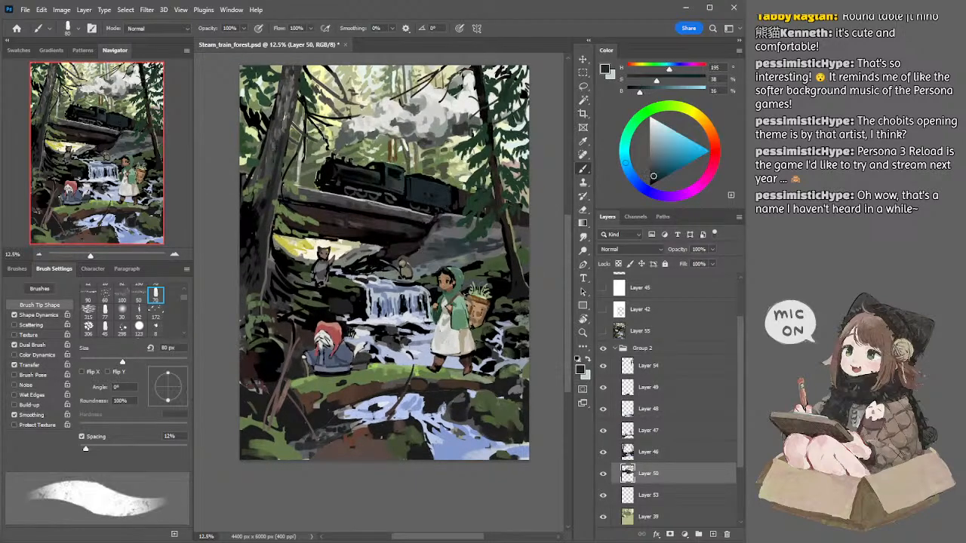
left_click_drag(446, 161, 456, 167)
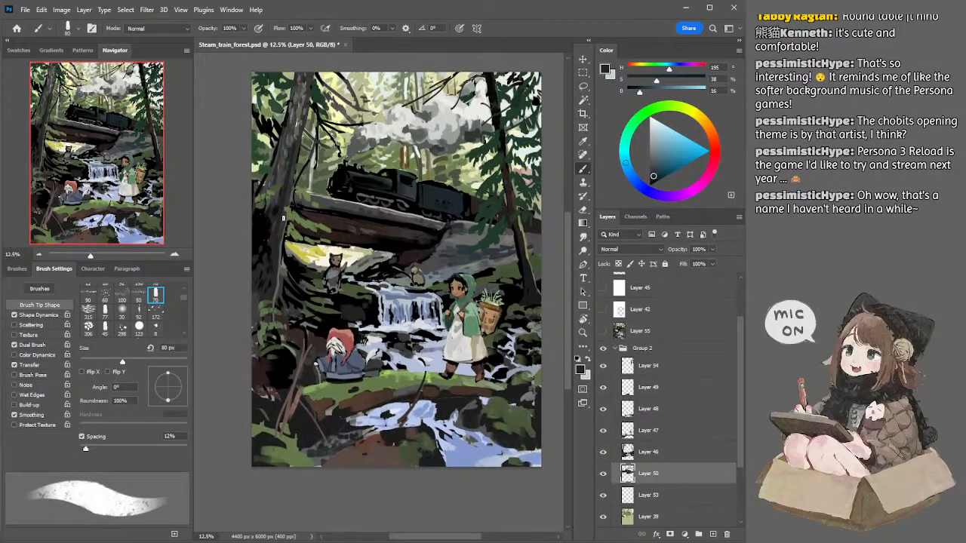
Step: Switch to Layer 46, sample near-black and dark grey beside the left trunk, paint there at 125 to 150 px and trim with a 125 px eraser
left_click(267, 183, "ctrl")
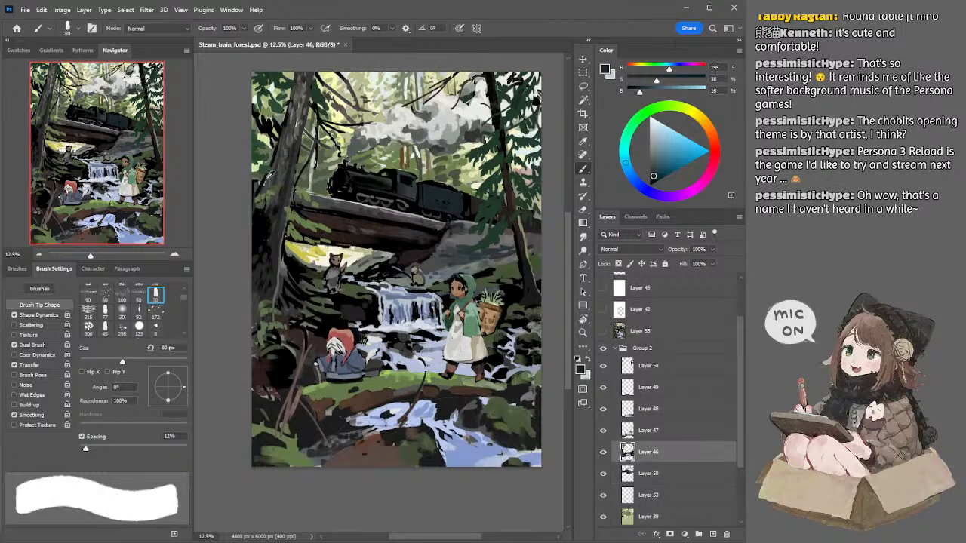
left_click(266, 181, "alt")
key("bracketright")
key("bracketright")
key("bracketright")
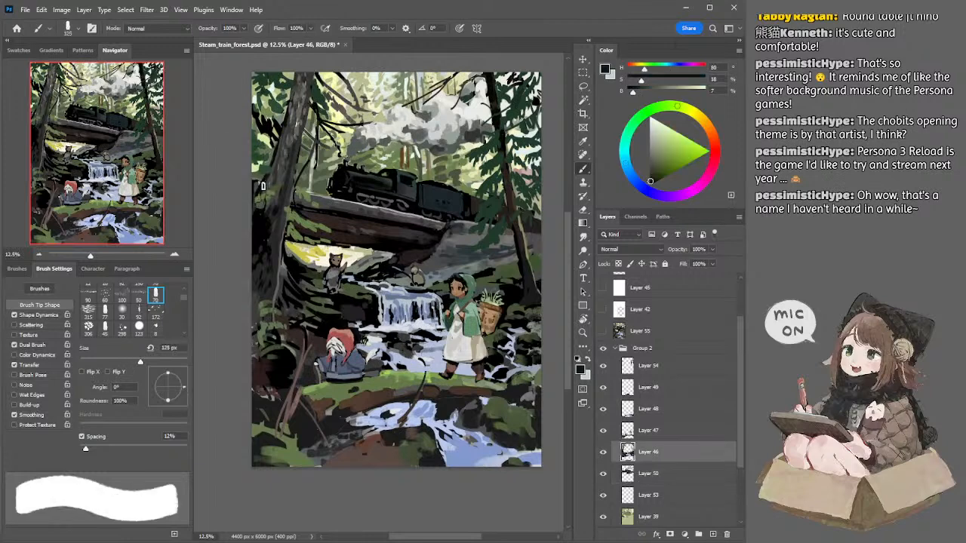
left_click(259, 195, "alt")
key("bracketright")
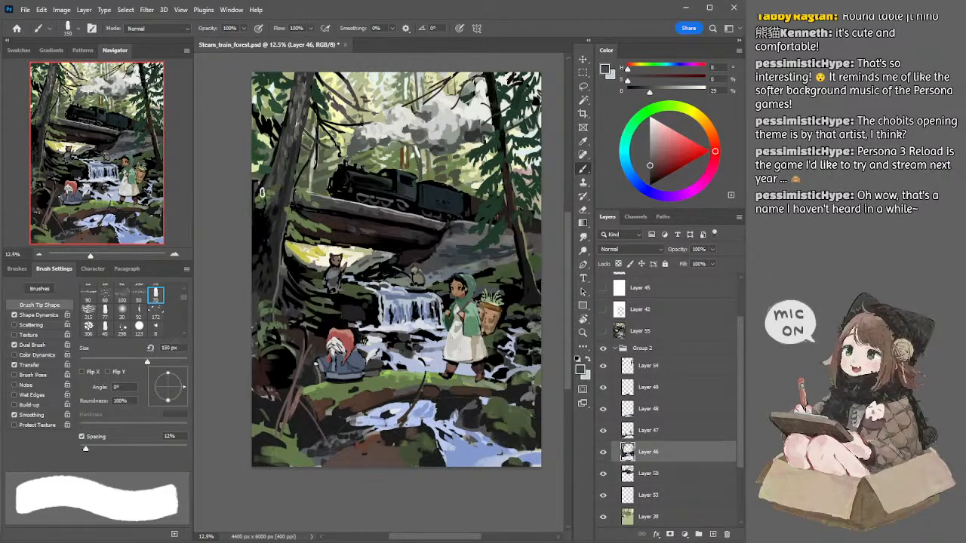
key("e")
key("b")
key("e")
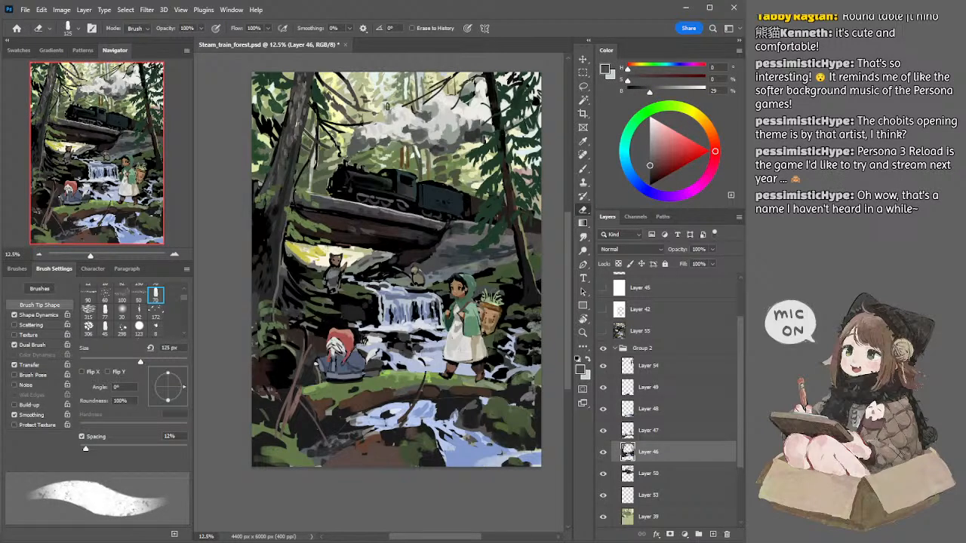
Step: Switch to Layer 54, sample dark green from the foliage beside the left trunk and paint needles with a 60 px brush
mouse_move(347, 140)
left_mouse_down()
mouse_move(356, 167)
mouse_move(344, 153)
left_mouse_up()
left_click(263, 185, "ctrl")
key("b")
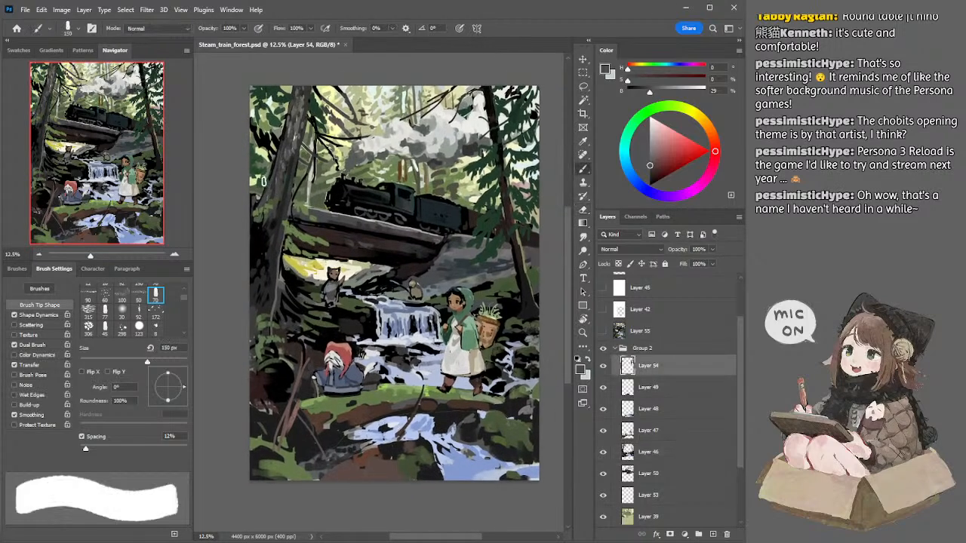
key("e")
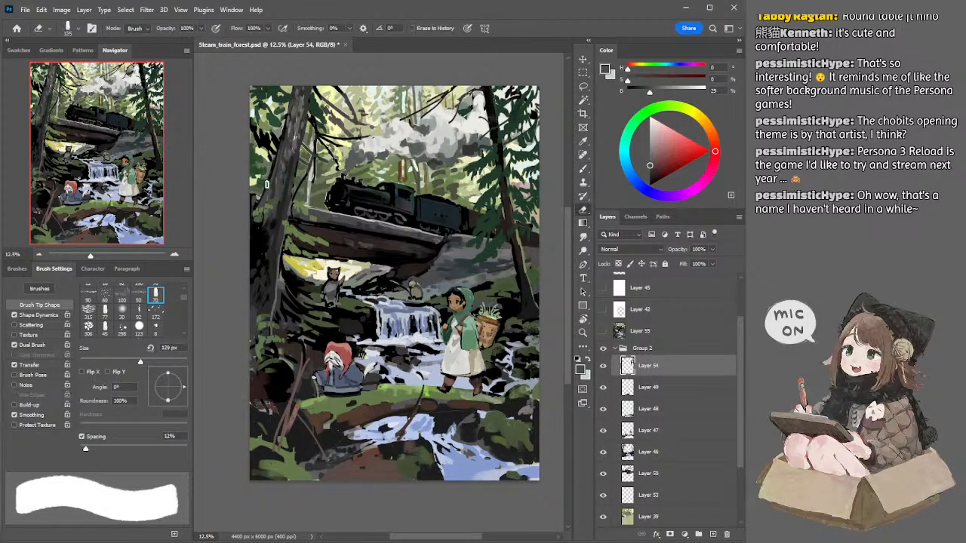
key("b")
left_click(257, 181, "alt")
key("bracketleft")
key("bracketleft")
key("bracketleft")
key("bracketleft")
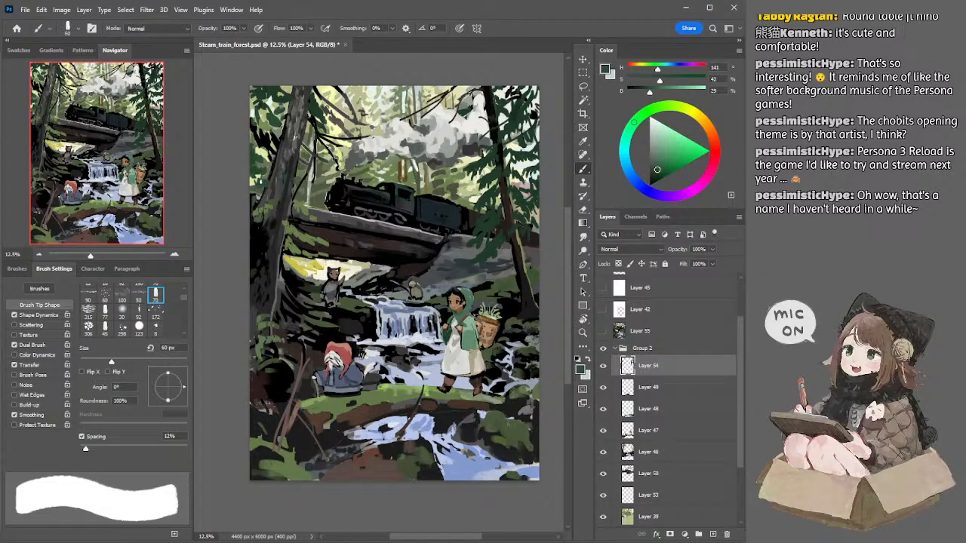
Step: Build up the dark green foliage around the left trunk with a 70 to 60 px brush, trimming it with the eraser
key("bracketright")
key("bracketright")
key("bracketright")
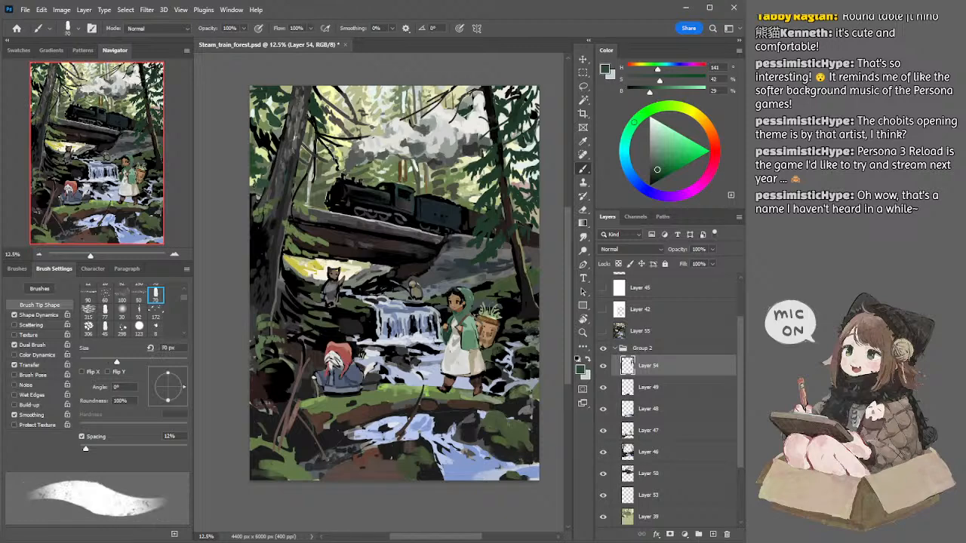
key("bracketleft")
key("bracketleft")
key("e")
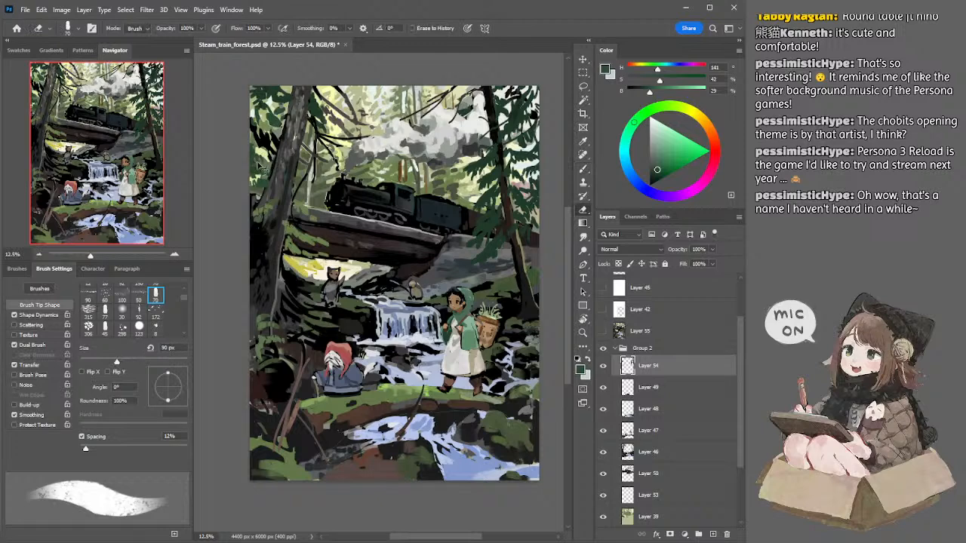
key("b")
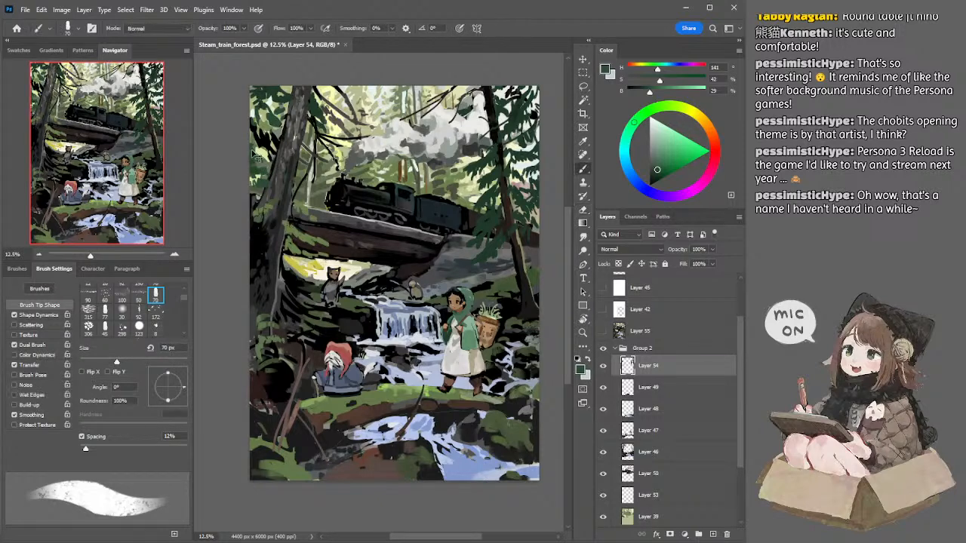
key("bracketleft")
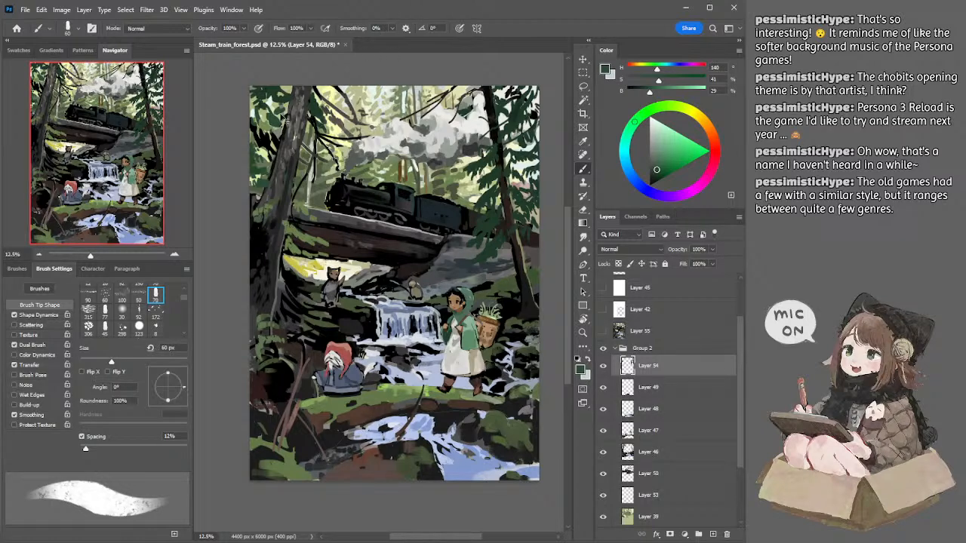
Step: Switch to Layer 46 and clean up the shapes around the upper left trunk with a 60 to 70 px eraser
left_click(277, 126, "ctrl")
key("e")
key("bracketleft")
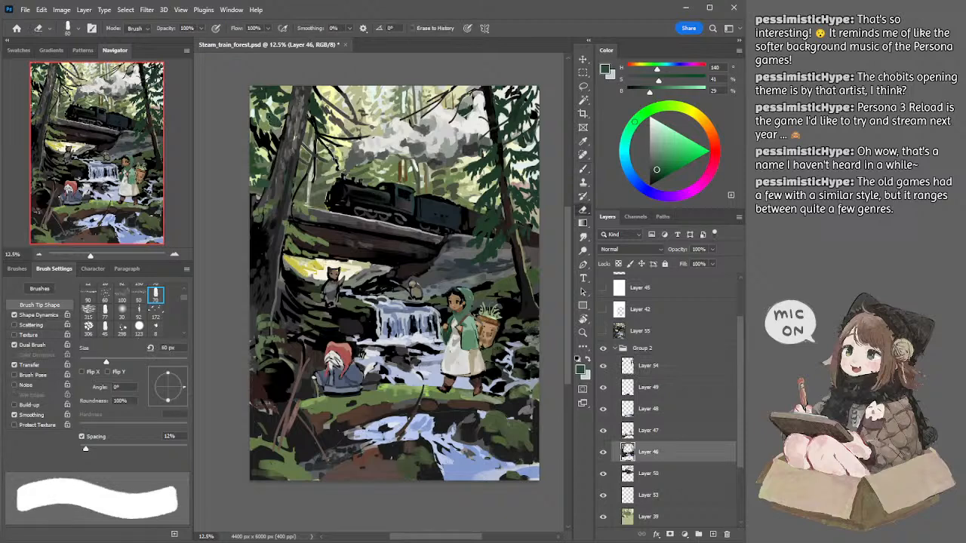
left_click_drag(268, 117, 278, 128)
key("bracketright")
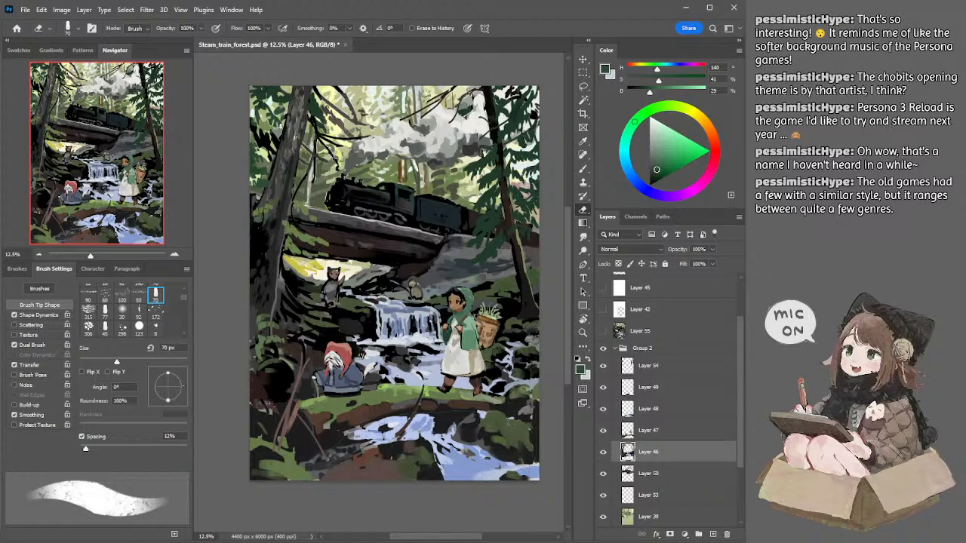
key("b")
key("e")
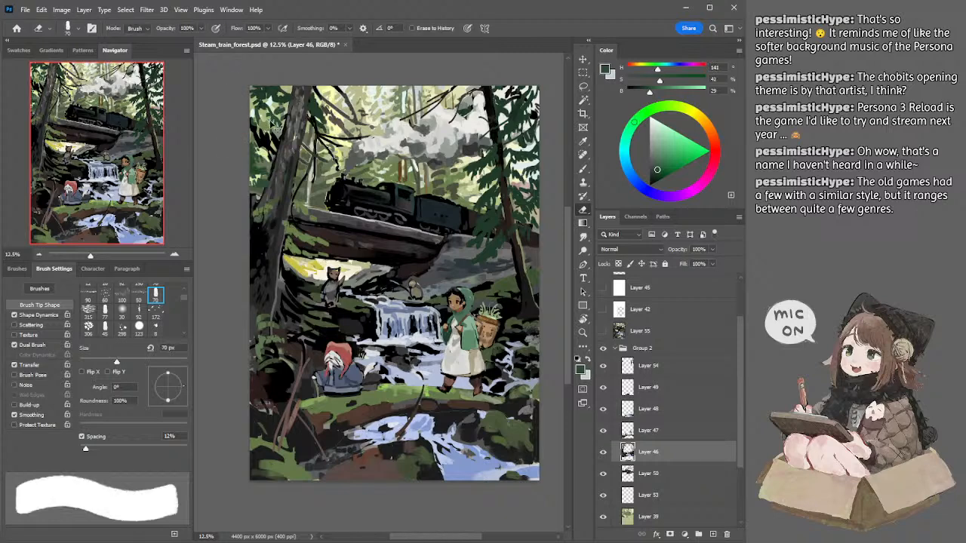
key("bracketright")
key("b")
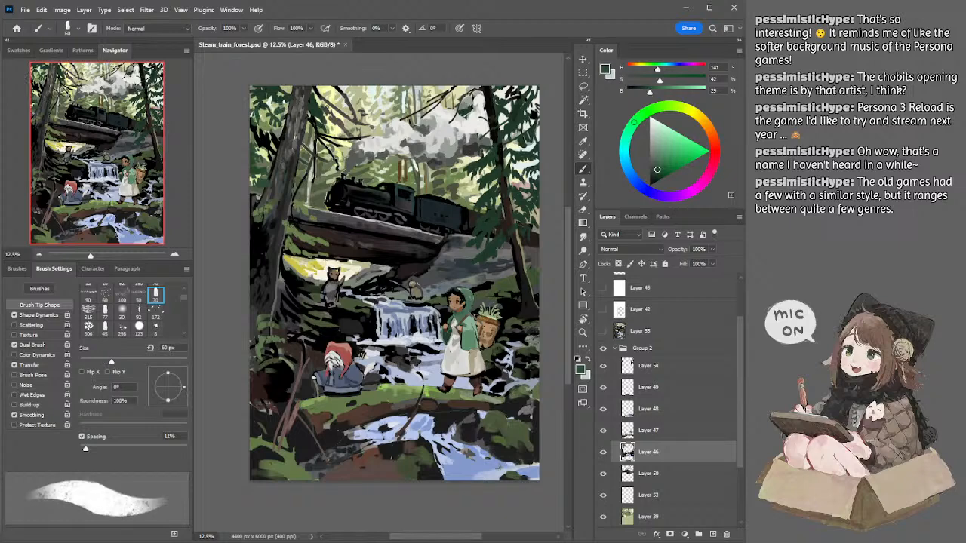
key("e")
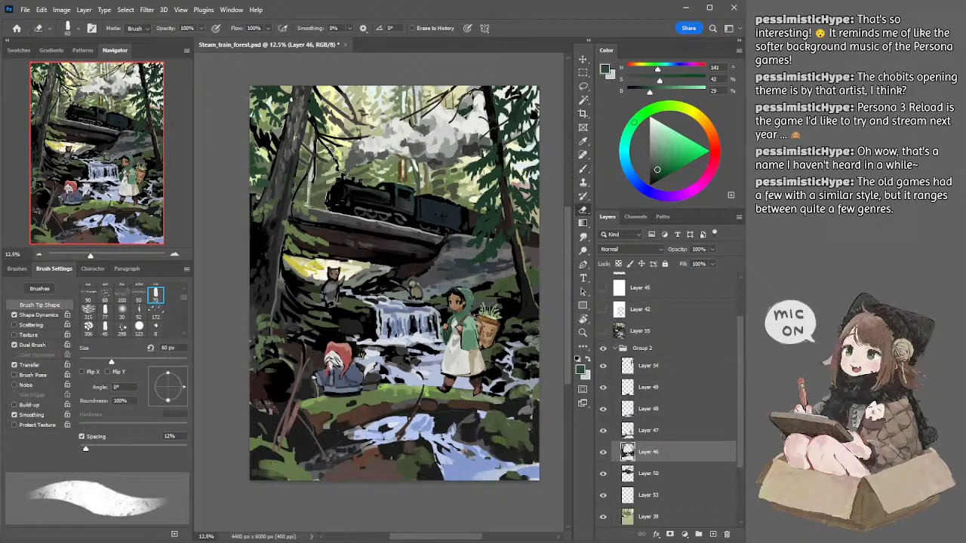
Step: Return to Layer 54 and refine the dark green needles around the left trunk with a 50 to 70 px eraser
left_click(648, 366)
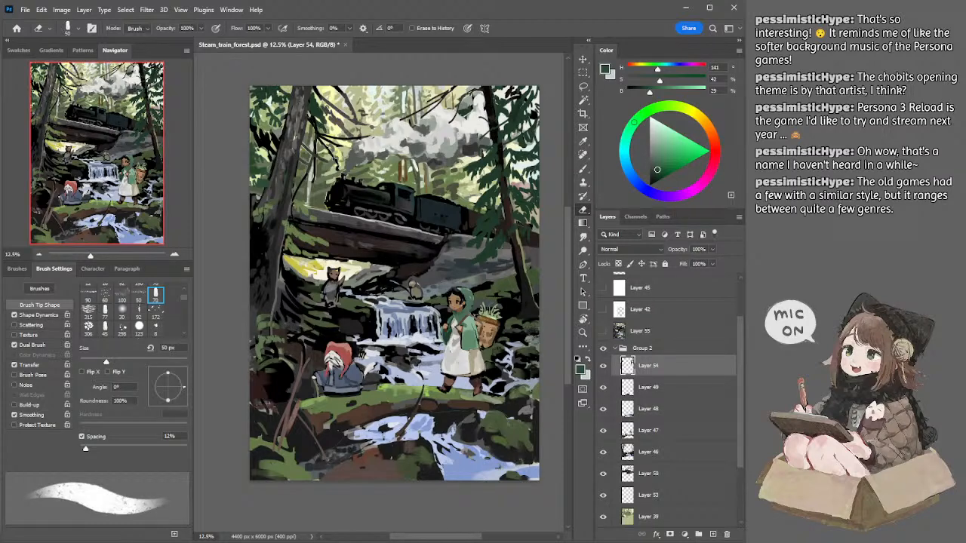
key("bracketright")
key("bracketright")
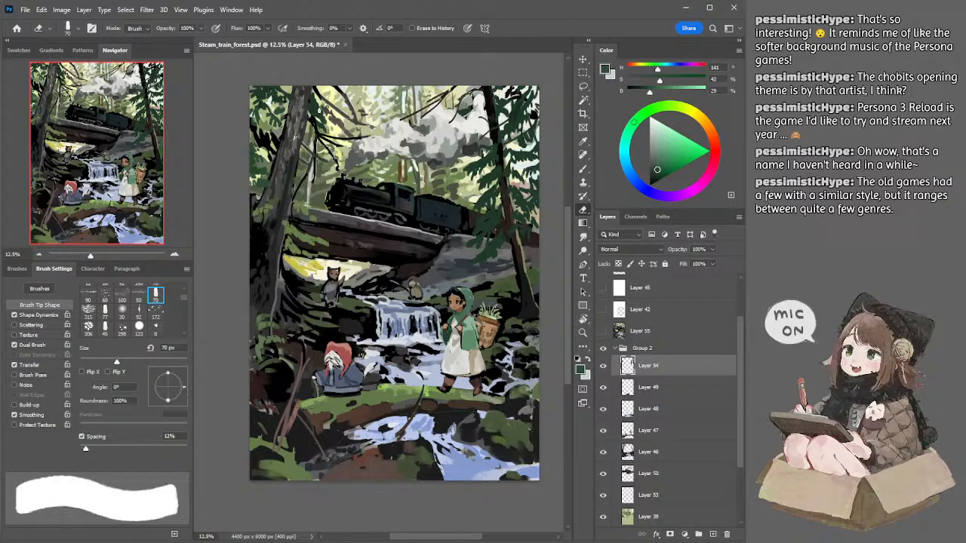
key("bracketright")
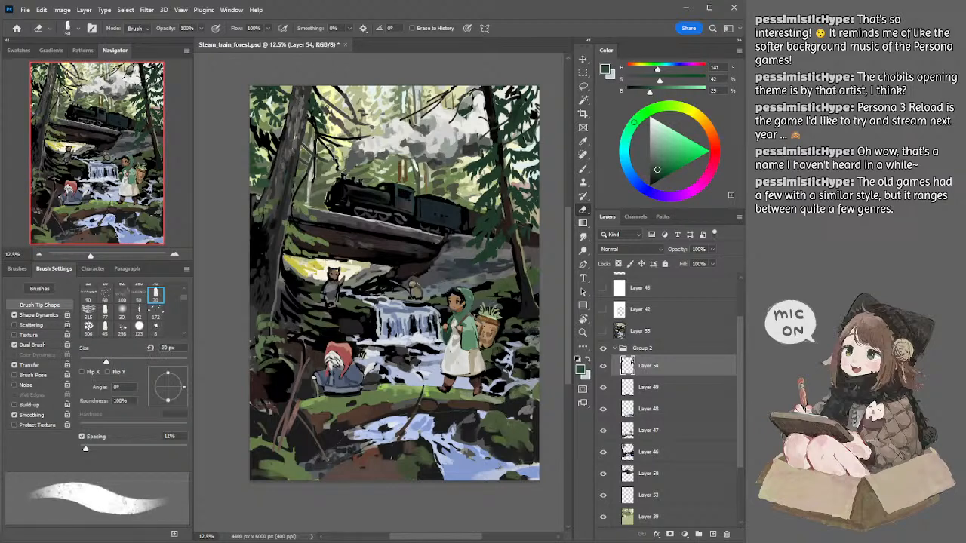
key("bracketleft")
key("bracketleft")
key("bracketleft")
Step: Switch to Layer 50, sample the dark tone of the bridge's underside and paint over it with an enlarged brush
left_click(385, 252, "ctrl")
key("b")
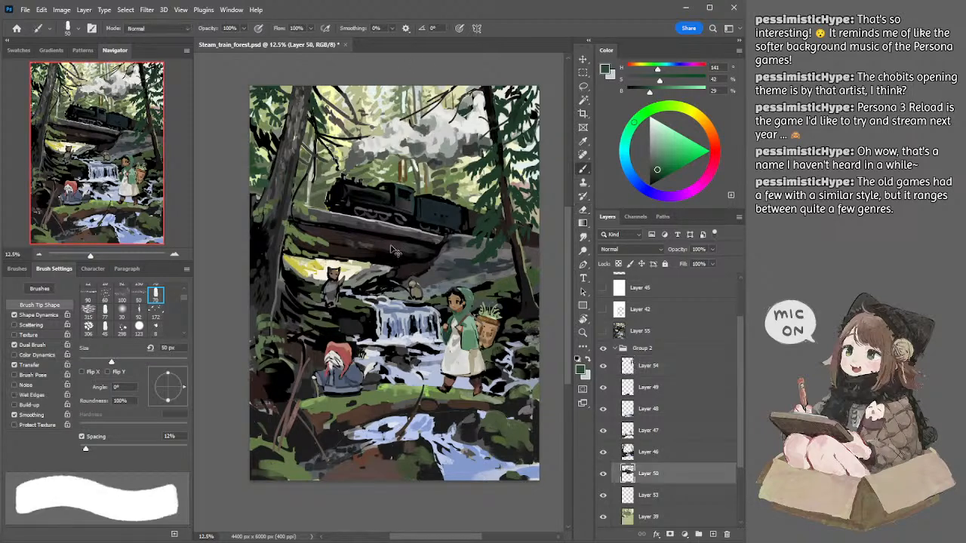
left_click(387, 246, "alt")
key("bracketright")
key("bracketright")
Step: Sample greys and dark slate from the rock slope beside the bridge and paint its planes with 90, 100 and 80 px brushes
left_click_drag(433, 218, 374, 210)
left_click(399, 240, "alt")
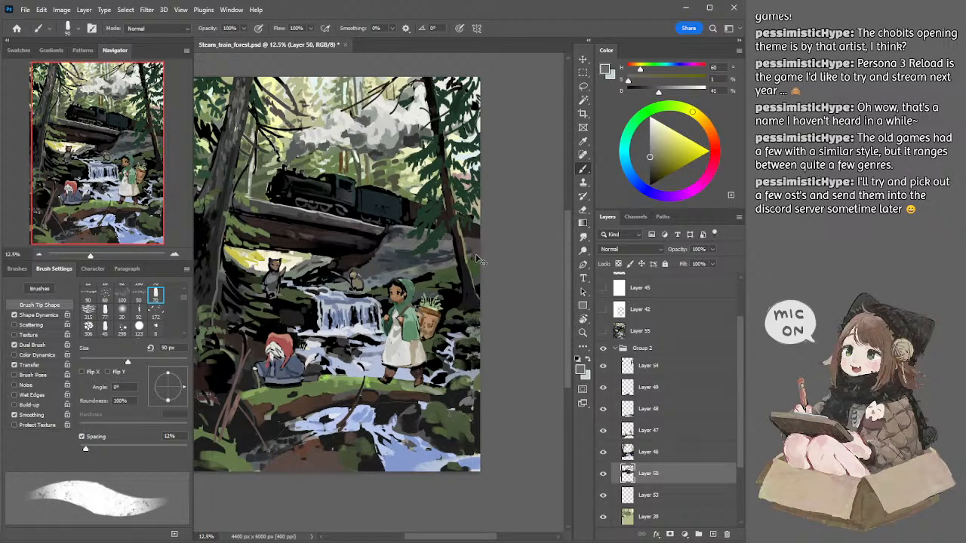
left_click(396, 233, "alt")
key("]")
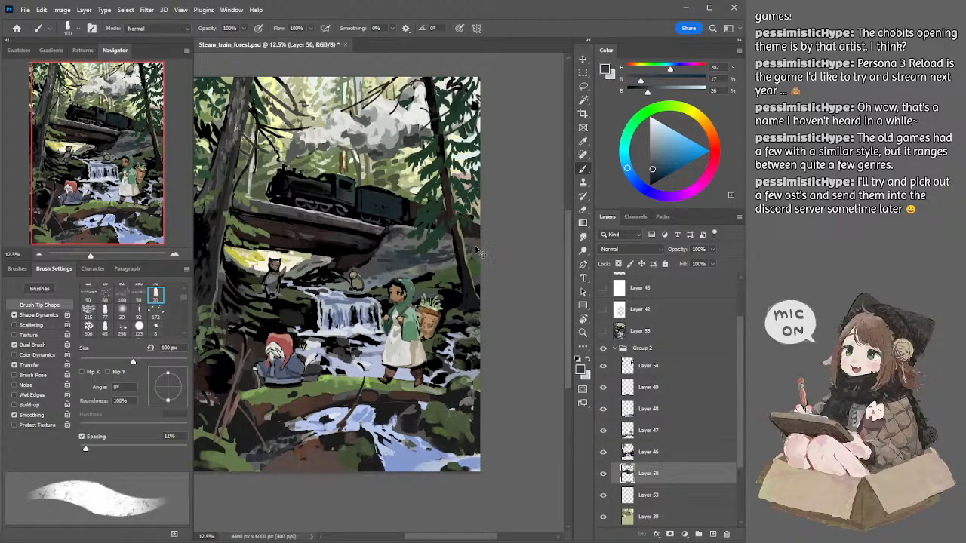
left_click(445, 240, "alt")
key("bracketleft")
key("bracketleft")
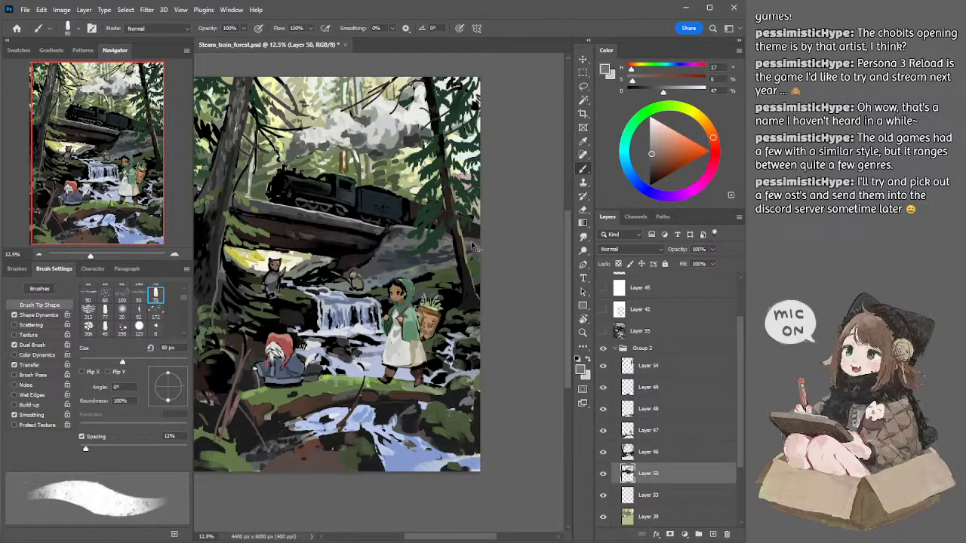
Step: Switch to Layer 46 with a 50 px eraser and toggle the layer's visibility to check the area beside the right trunk
left_click(478, 254, "ctrl")
key("e")
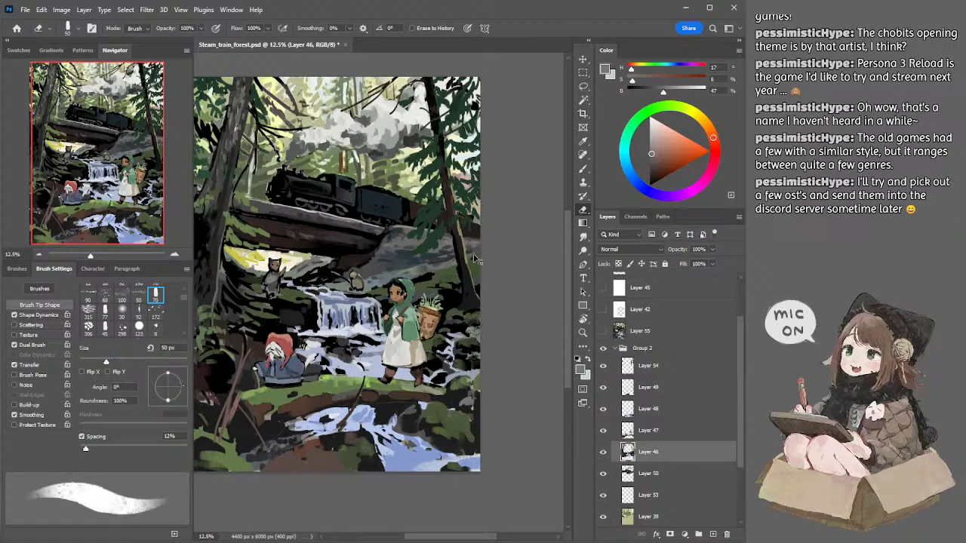
key("ctrl+comma")
key("ctrl+comma")
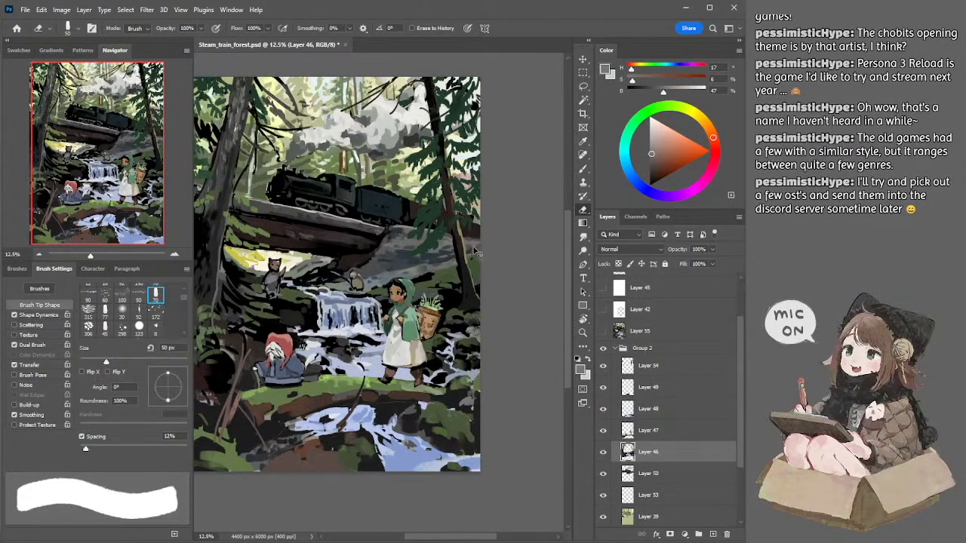
Step: Switch to Layer 50 with an 80 px brush, sample a muted grey-green and touch up the slope behind the right trunk
left_click(479, 252, "ctrl")
key("b")
key("bracketright")
key("bracketright")
key("bracketright")
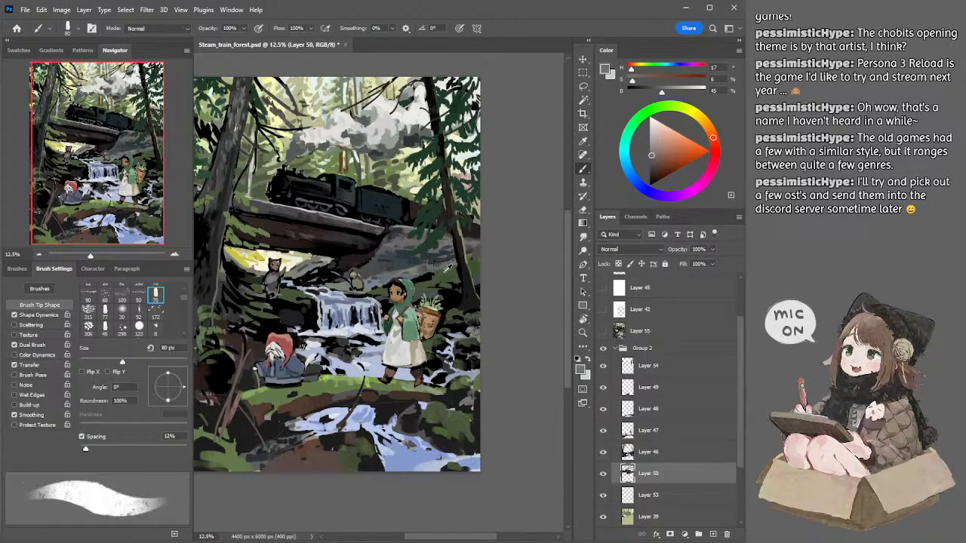
left_click(448, 264, "alt")
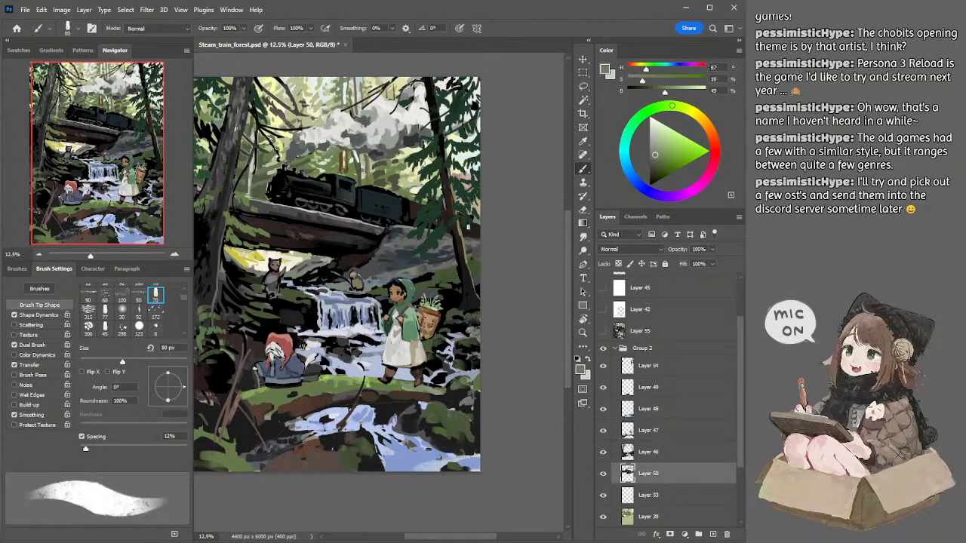
key("bracketleft")
key("bracketleft")
key("bracketright")
key("bracketright")
key("bracketright")
Step: Switch to Layer 46 and paint the grey-green onto the bank behind the girl with 125 and 100 px brushes
key("alt+bracketright")
key("bracketright")
key("bracketright")
key("bracketright")
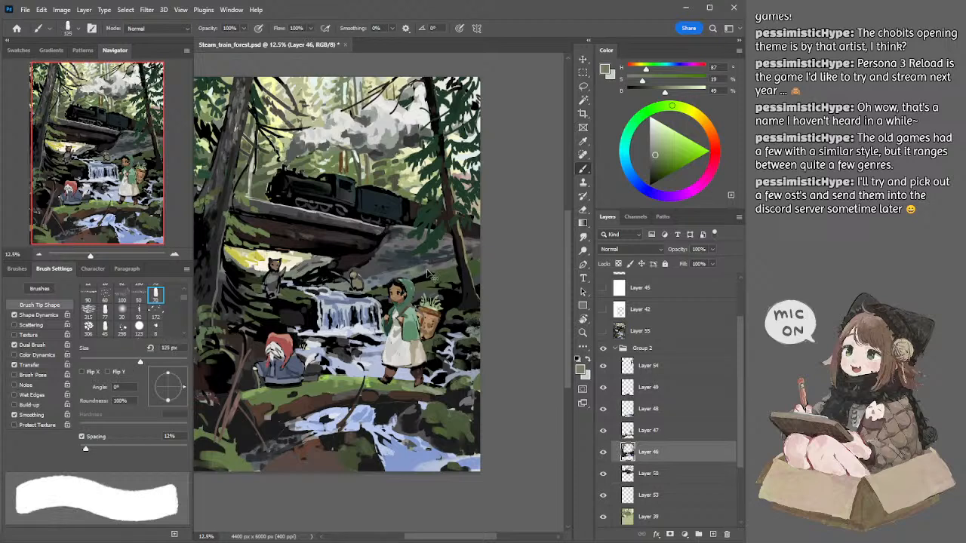
key("bracketleft")
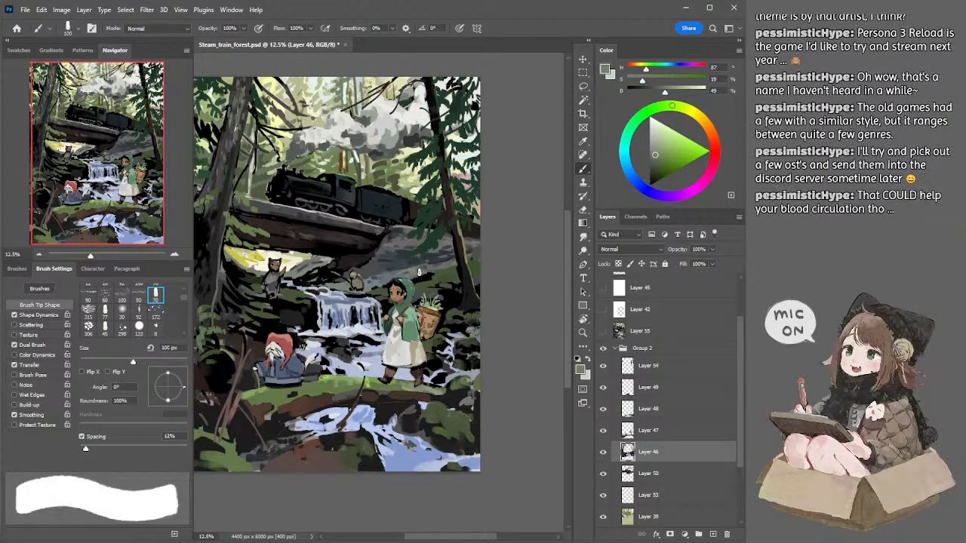
key("bracketright")
key("bracketright")
Step: Sample the bank's dark green and paint around the base of the right trunk, reducing the brush from 150 to 80 px
left_click(449, 276, "alt")
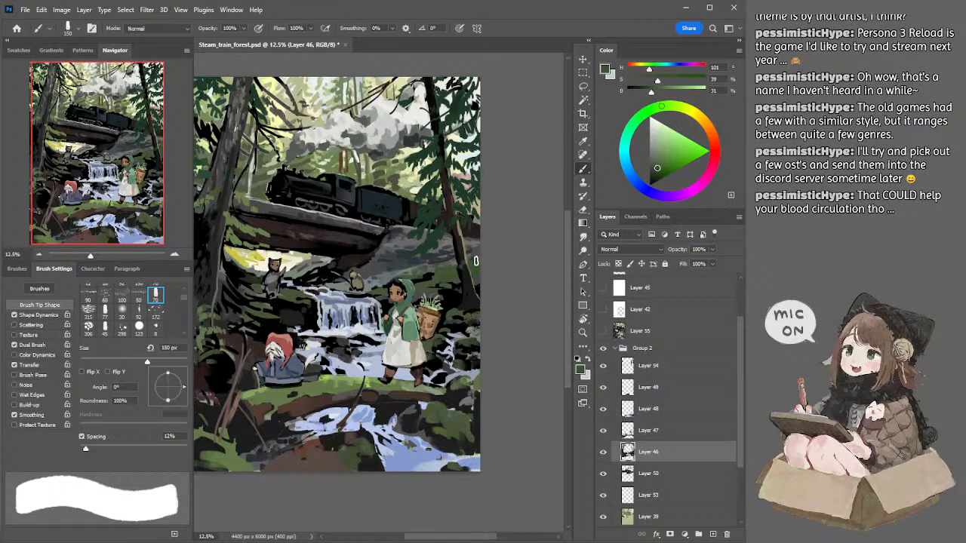
key("bracketleft")
key("bracketleft")
key("bracketleft")
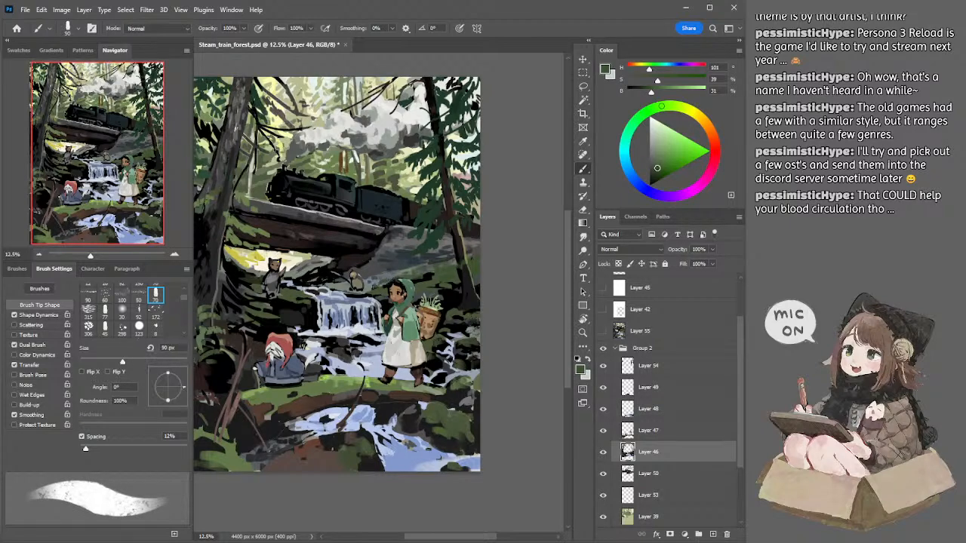
key("bracketleft")
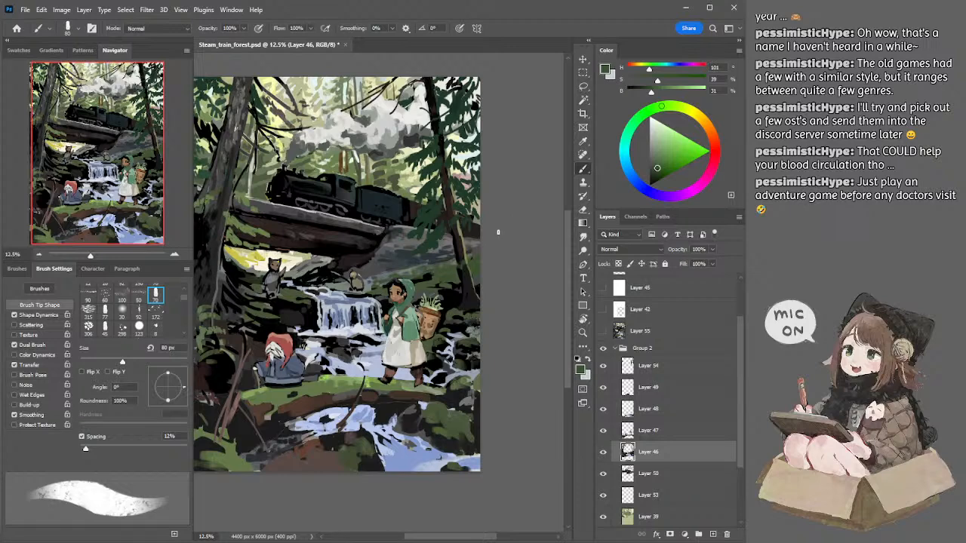
key("l")
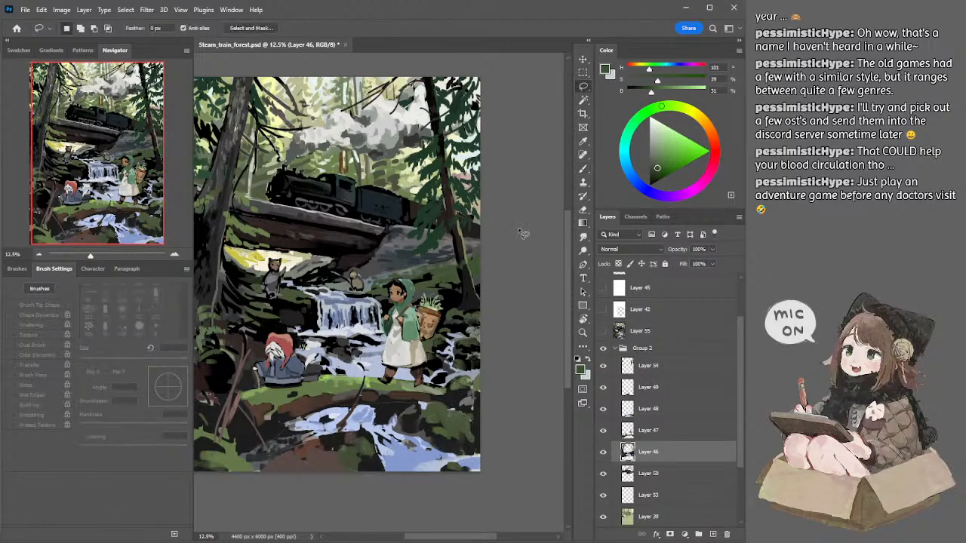
left_click_drag(498, 218, 518, 222)
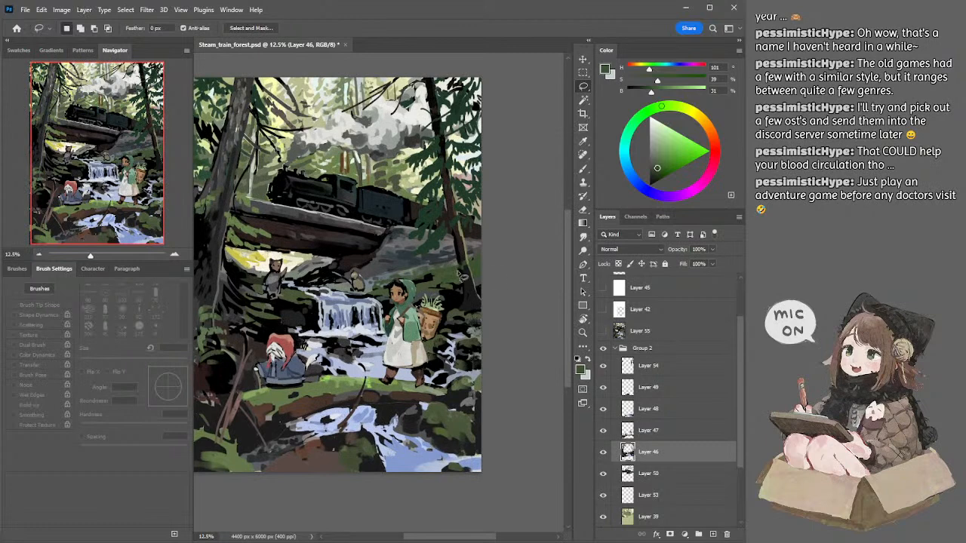
Step: Sample moss green and grey-green from the slope and refine its lower edge behind the girl's head with a smaller brush
key("b")
left_click(443, 269, "alt")
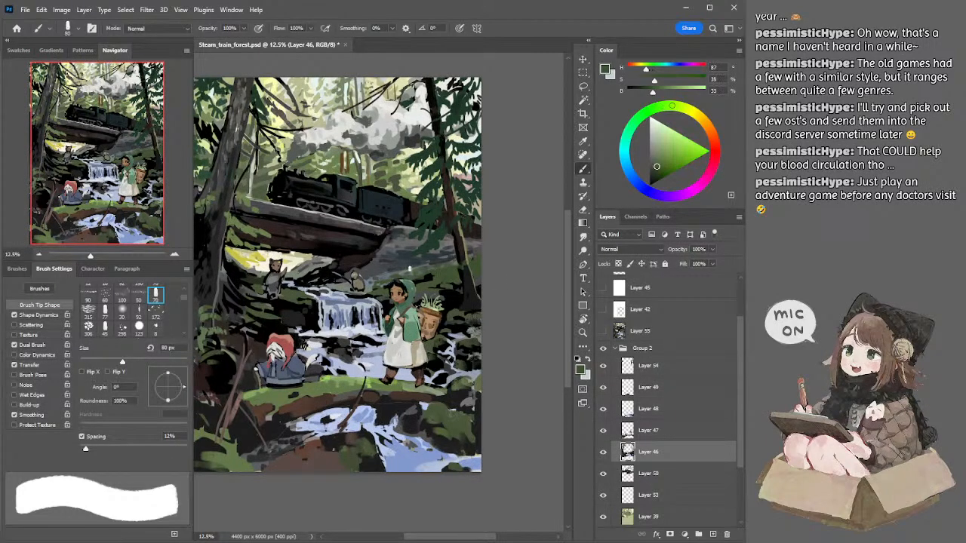
left_click(413, 266, "alt")
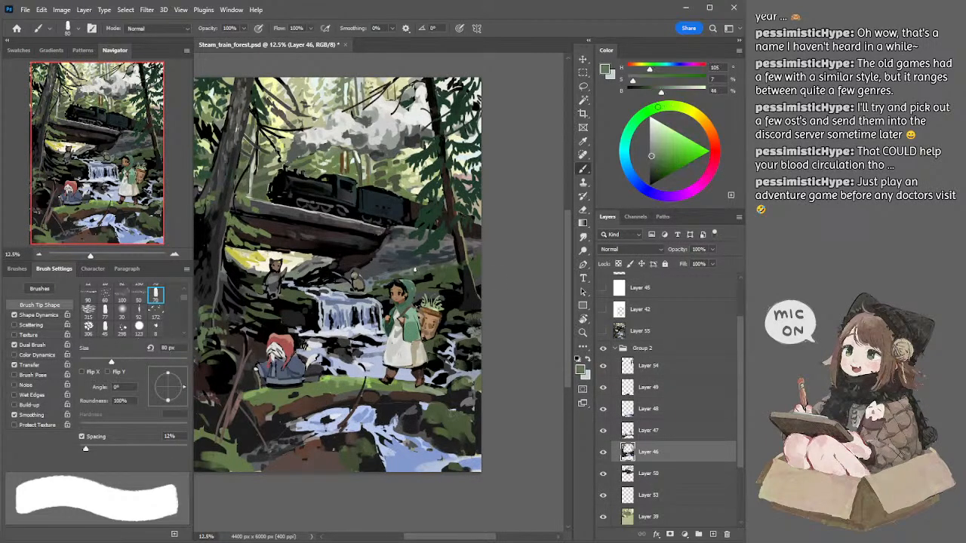
key(".")
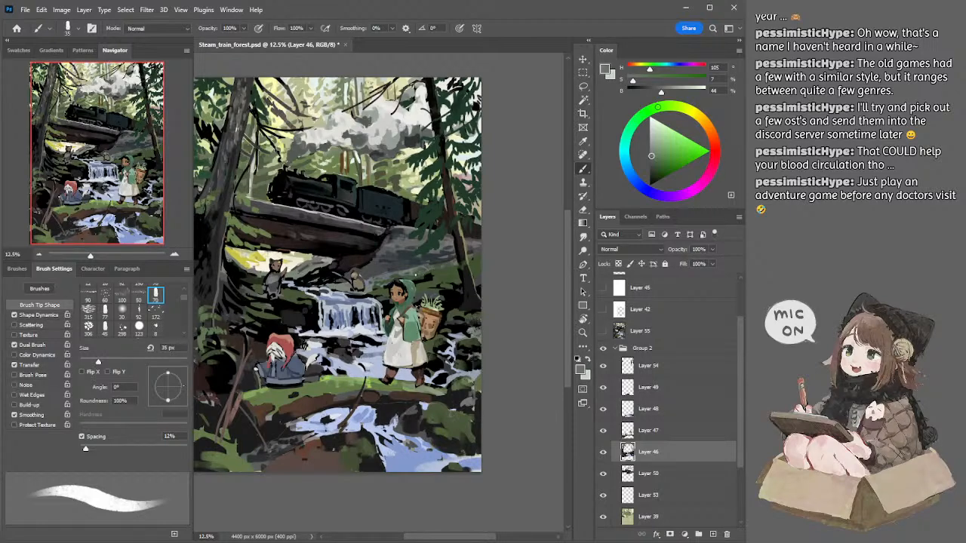
Step: Sample two dark moss greens from the bank left of the right trunk and paint its foliage with a brush enlarged from 35 to 70 px
left_click(443, 275, "alt")
key("bracketright")
key("bracketright")
key("bracketright")
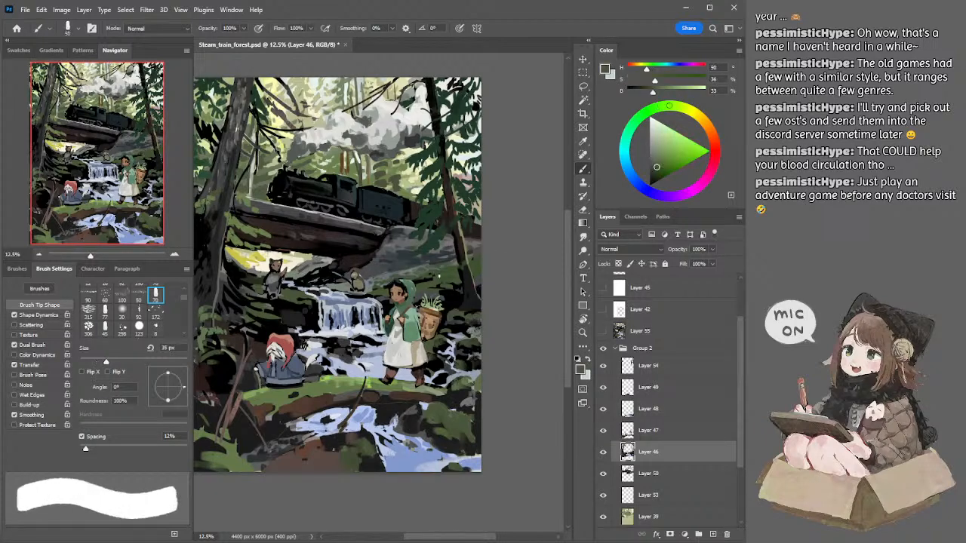
left_click(448, 273, "alt")
key("bracketright")
key("bracketright")
key("bracketright")
key("bracketright")
key("bracketright")
key("bracketright")
key("bracketright")
key("bracketright")
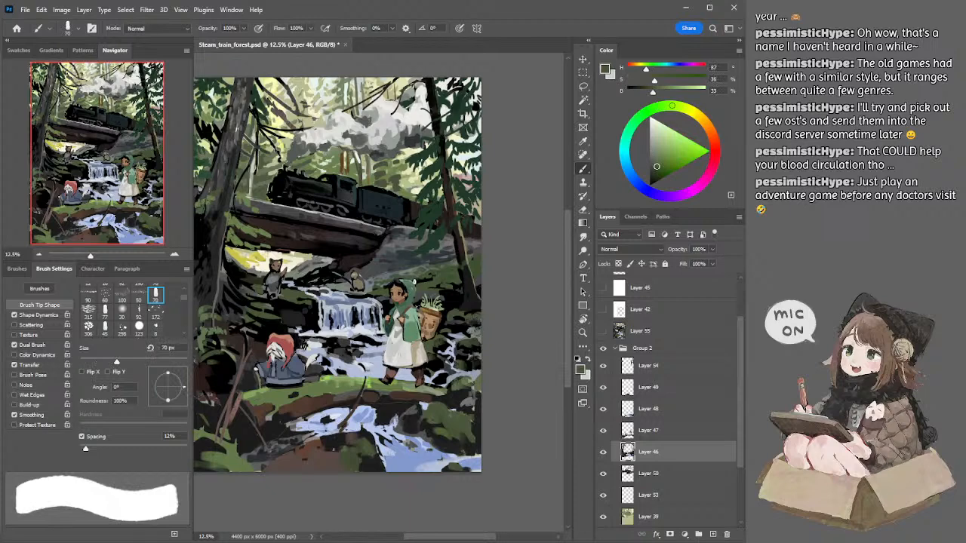
key("bracketleft")
key("bracketleft")
key("bracketleft")
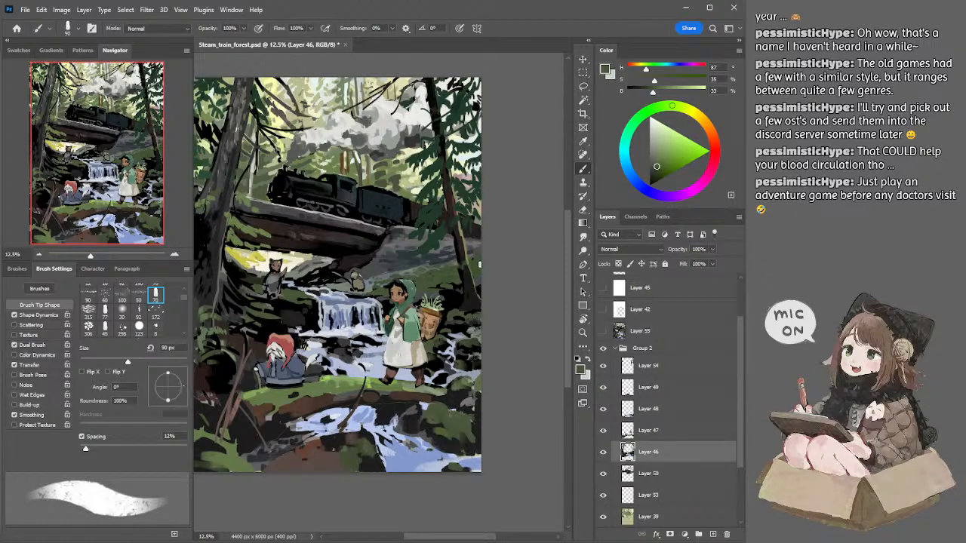
Step: Sample the dark slate blue beside the right trunk and paint the canvas's right edge with a 150 px brush
left_click(431, 257, "alt")
key("bracketright")
key("bracketright")
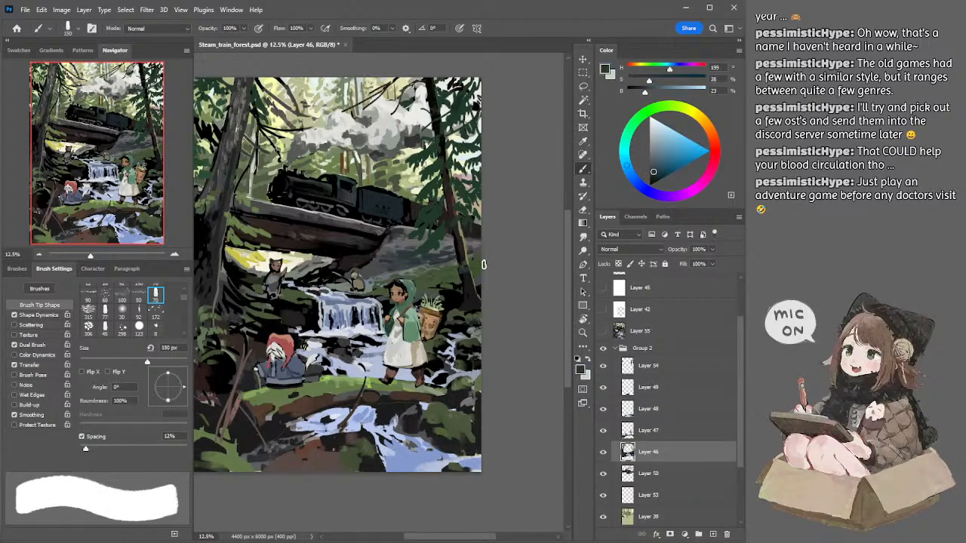
key("bracketright")
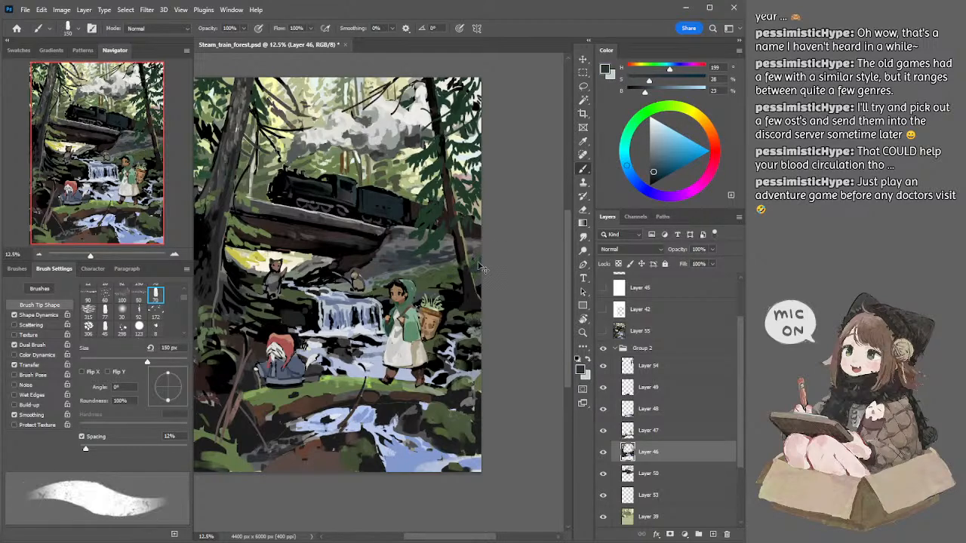
Step: Sample dark grey beneath the bridge and paint the rocks there, ending with default black and a 60 px brush
key("ctrl+minus")
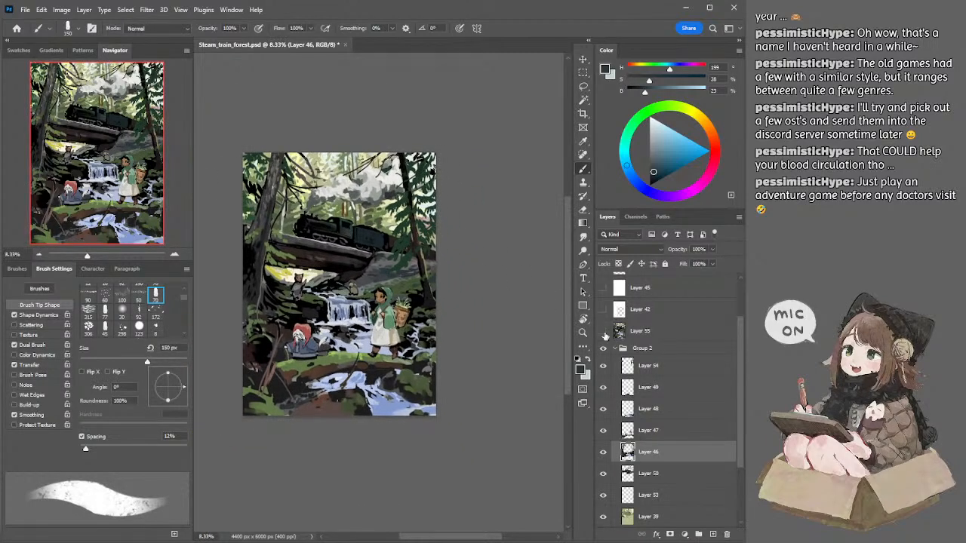
left_click(175, 253)
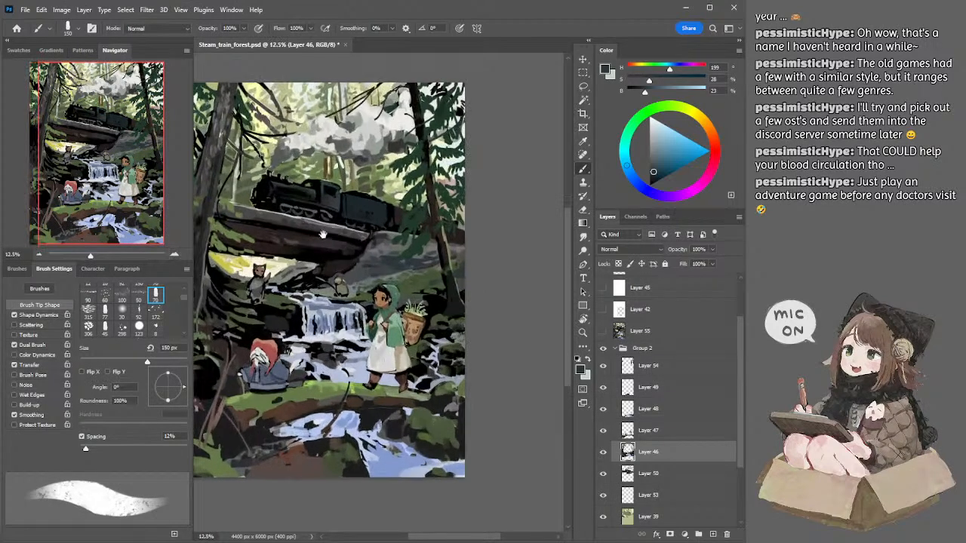
left_click_drag(312, 235, 333, 227)
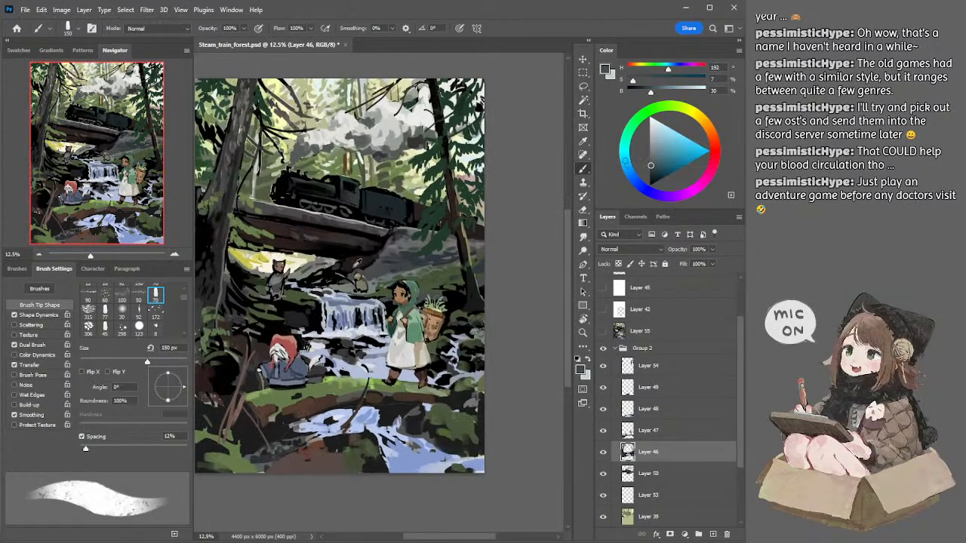
left_click(372, 271, "alt")
mouse_move(303, 279)
left_mouse_down()
mouse_move(325, 281)
mouse_move(310, 277)
mouse_move(321, 274)
left_mouse_up()
key("bracketleft")
key("bracketleft")
key("bracketleft")
key("d")
key("bracketleft")
key("bracketleft")
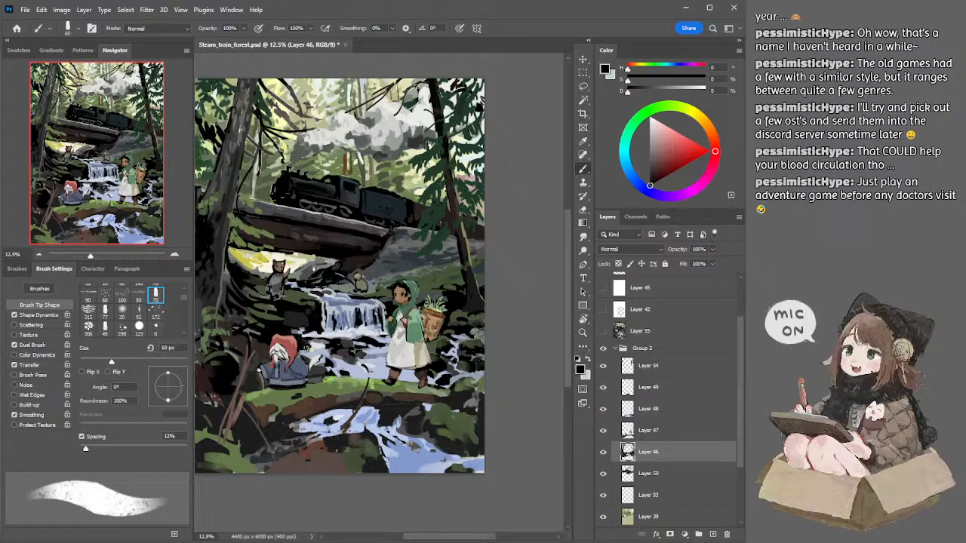
Step: Sample light grey, near-black and slate grey beneath the bridge and paint the rocks between the cat and the waterfall at 60 px
left_click(326, 260, "alt")
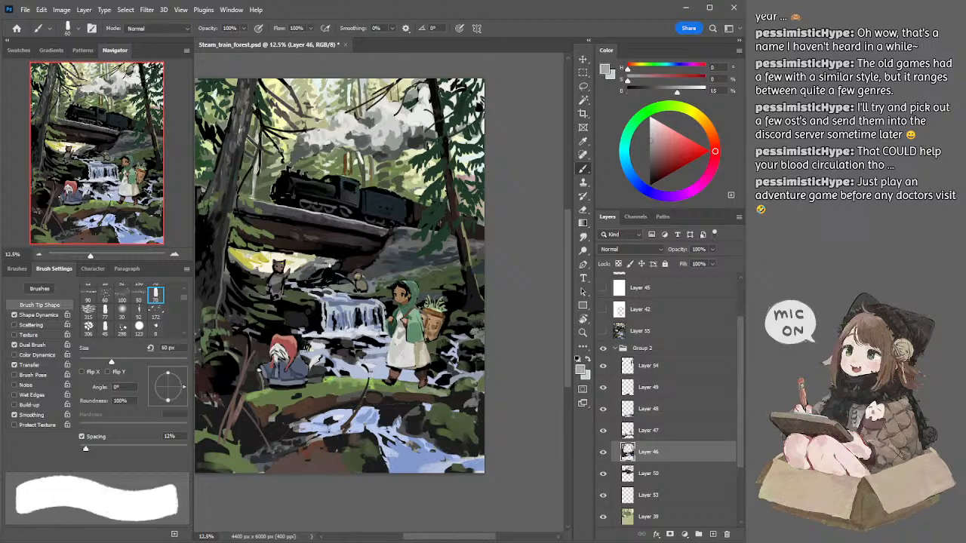
left_click_drag(326, 262, 318, 264)
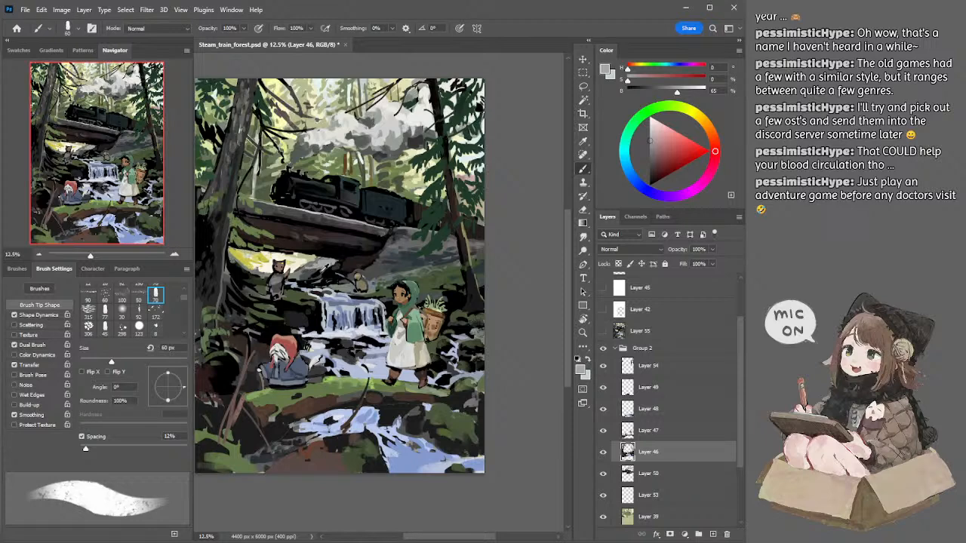
left_click(317, 272, "alt")
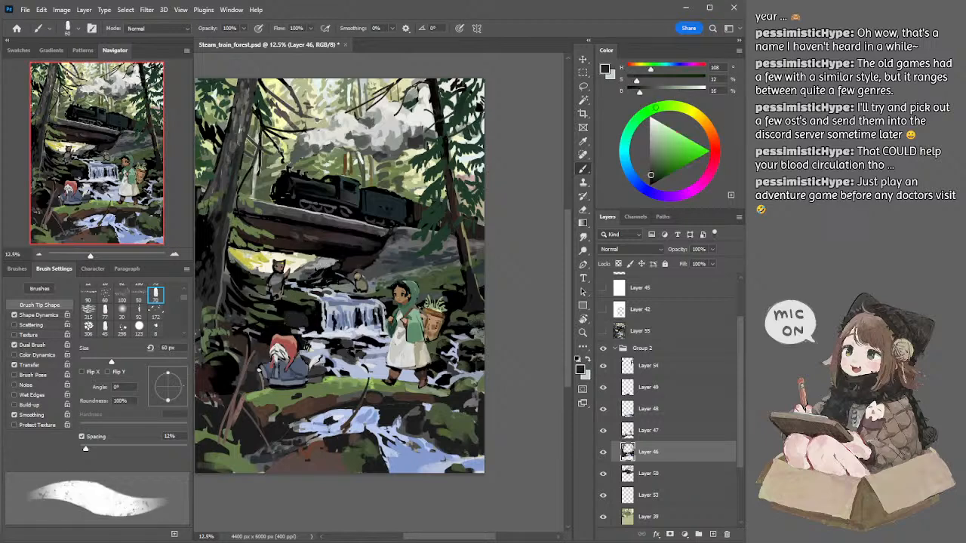
left_click(303, 277, "alt")
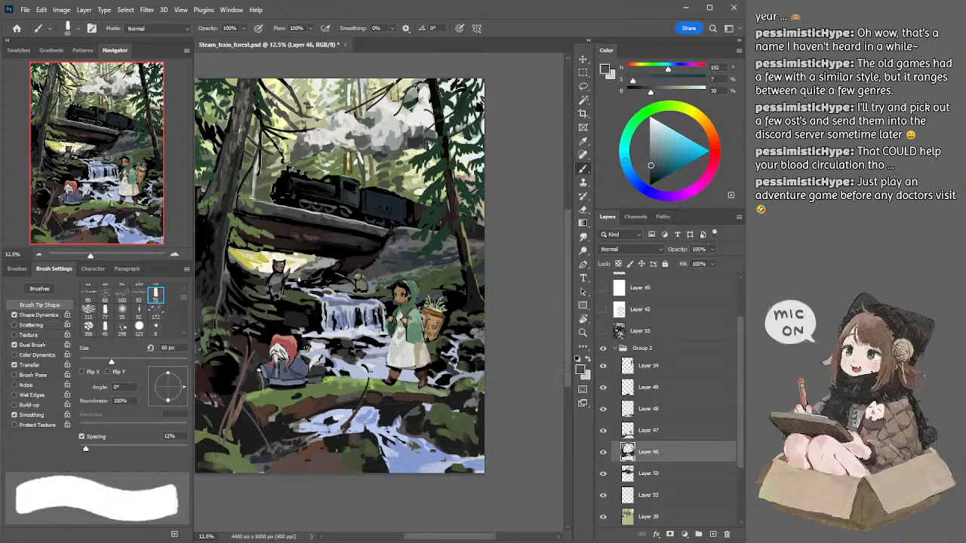
left_click_drag(301, 277, 297, 282)
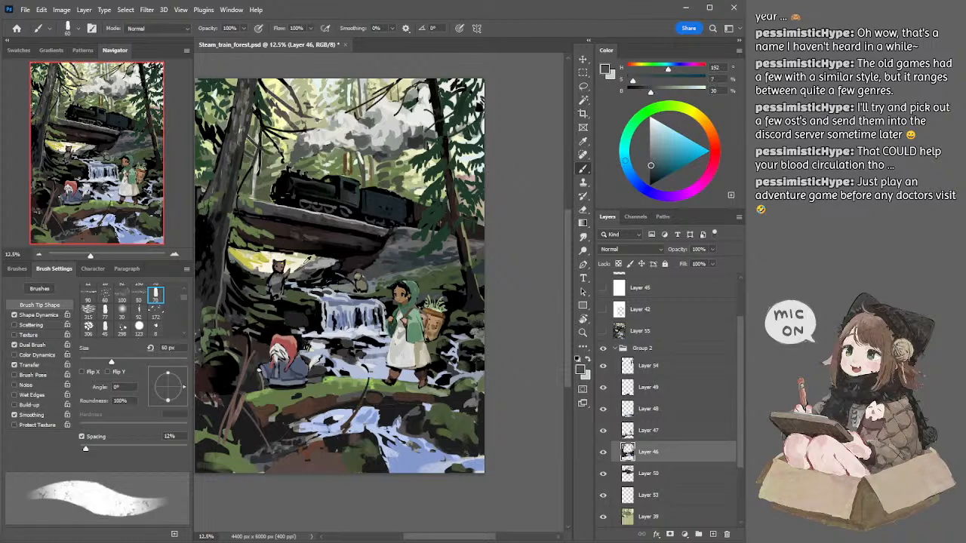
Step: Sample the pale blue-white of the water above the waterfall and add strokes on both sides of the cat
left_click(311, 290, "alt")
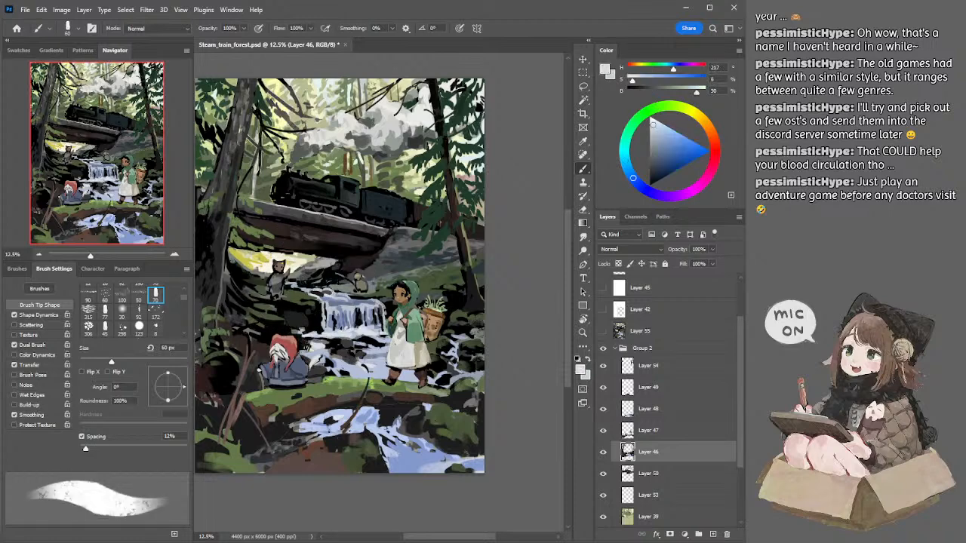
mouse_move(291, 277)
left_mouse_down()
mouse_move(297, 283)
mouse_move(296, 273)
left_mouse_up()
left_click_drag(270, 274, 257, 269)
Step: Sample cream and yellow from the glow under the bridge and paint the area left of the cat with an 80 px brush
left_click(260, 267, "alt")
key("bracketright")
key("bracketright")
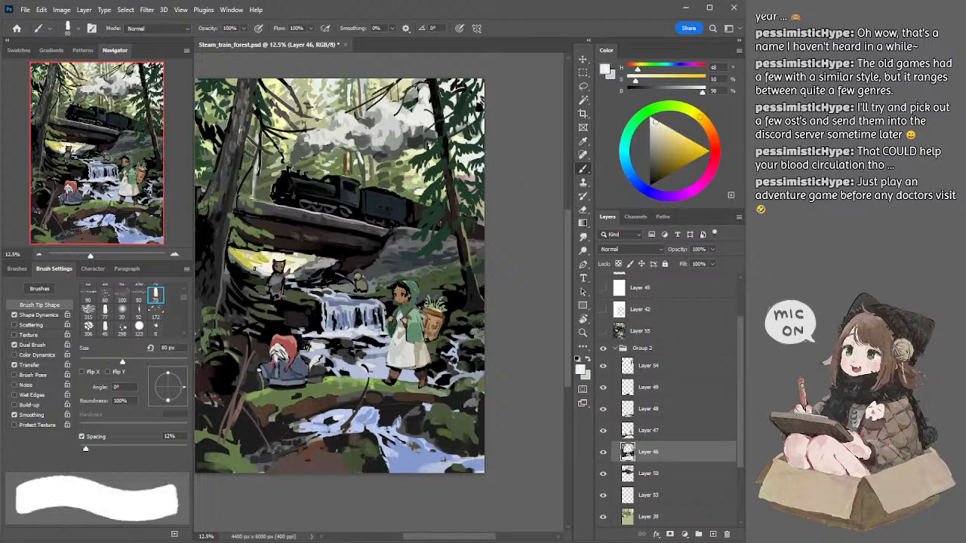
left_click(251, 263, "alt")
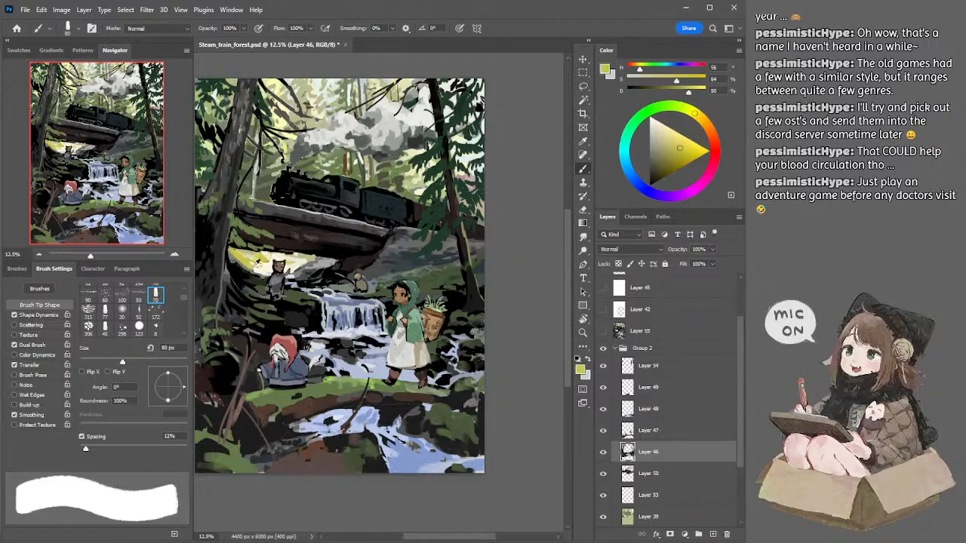
left_click_drag(258, 263, 249, 259)
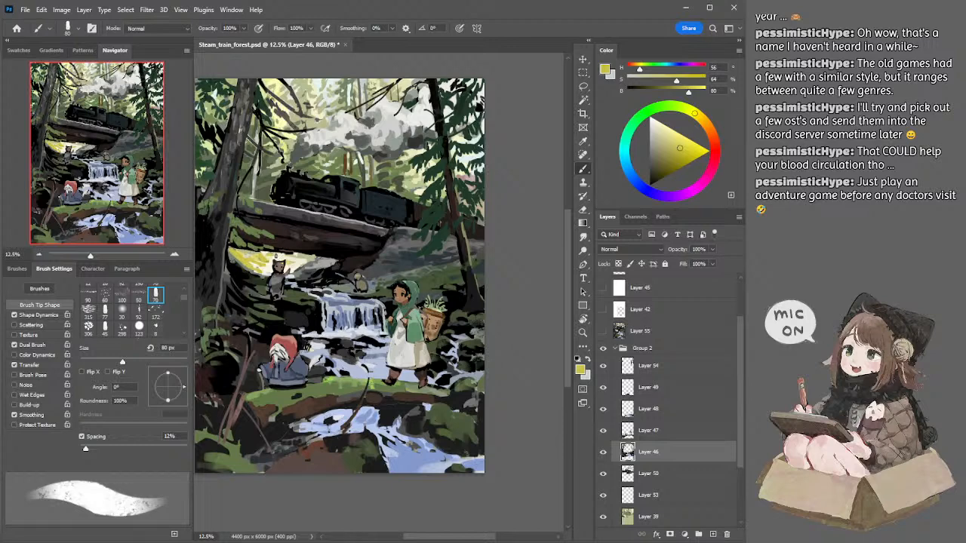
Step: Sample pale cream from the glow and brighten the opening left of the cat, reducing the brush to 50 px
key("bracketright")
key("bracketright")
left_click(256, 251, "alt")
key("bracketleft")
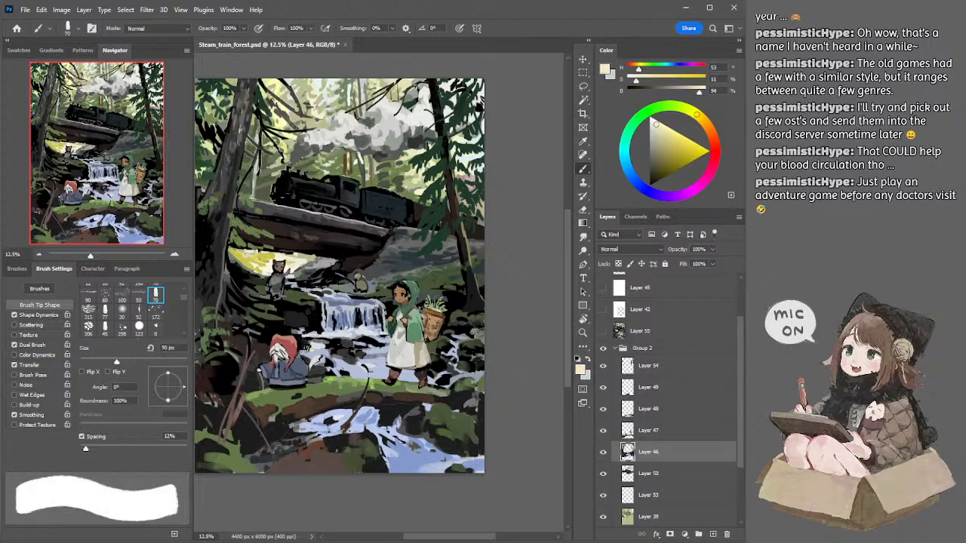
left_click_drag(266, 261, 257, 256)
key("bracketleft")
key("bracketleft")
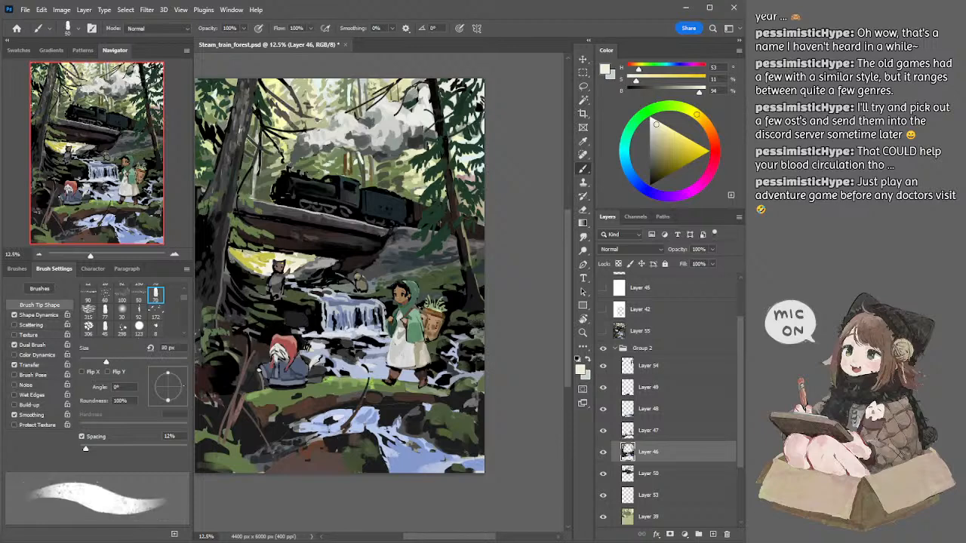
Step: Enlarge the brush to 70 px and brighten the glowing opening beside the cat on Layer 39, returning to Layer 46
key("bracketright")
key("bracketright")
key("bracketright")
key("bracketright")
left_click(253, 259, "ctrl")
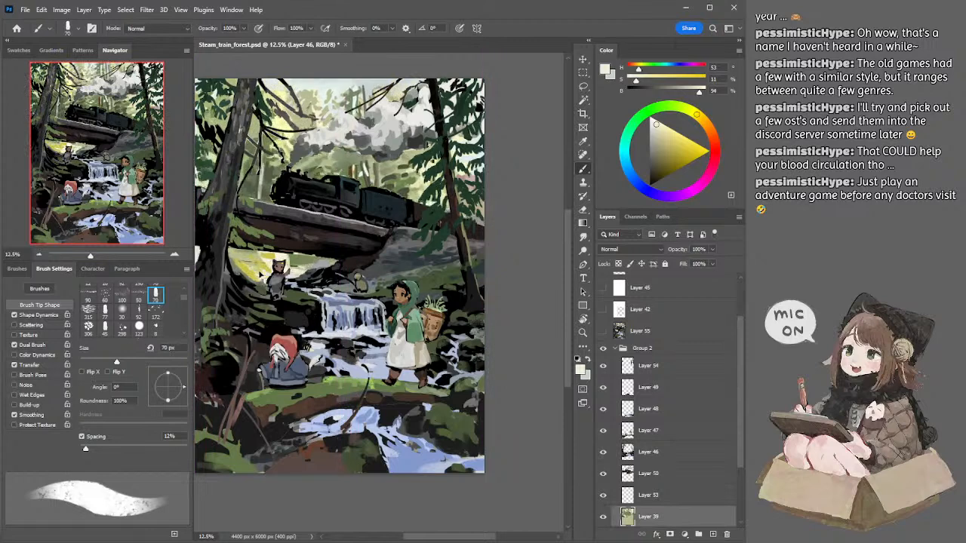
left_click(279, 279, "ctrl")
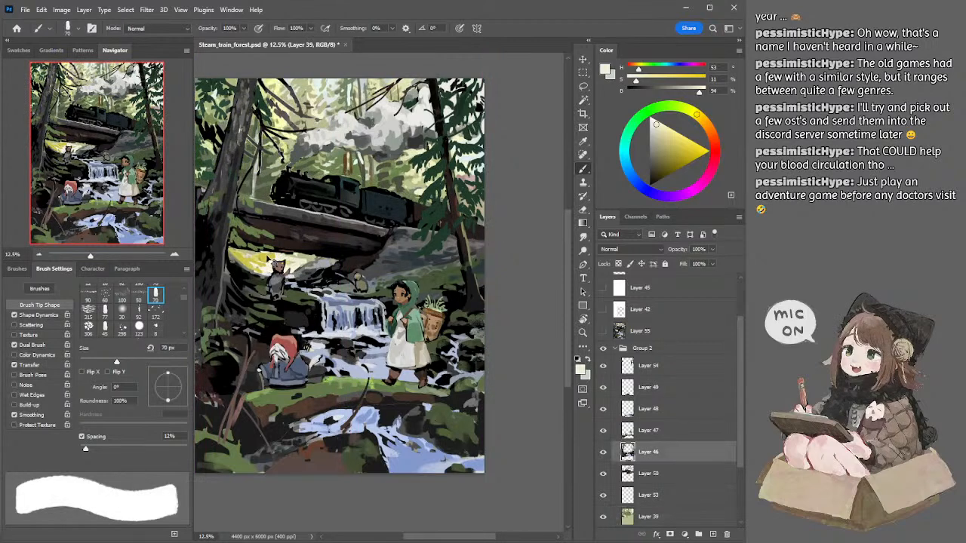
Step: Erase excess paint around the cat's head on Layer 46 with a 125 px eraser
key("e")
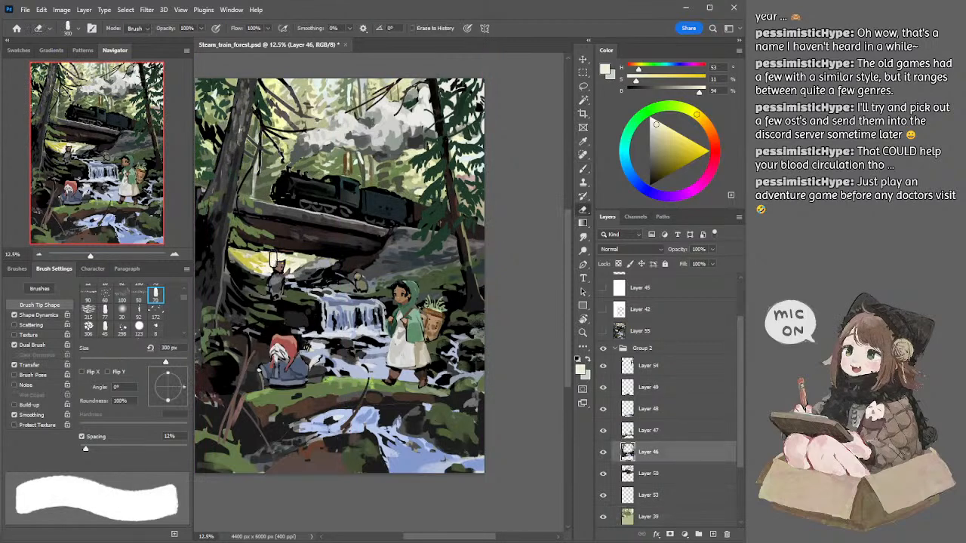
key("bracketleft")
key("bracketleft")
key("bracketleft")
key("bracketleft")
key("bracketleft")
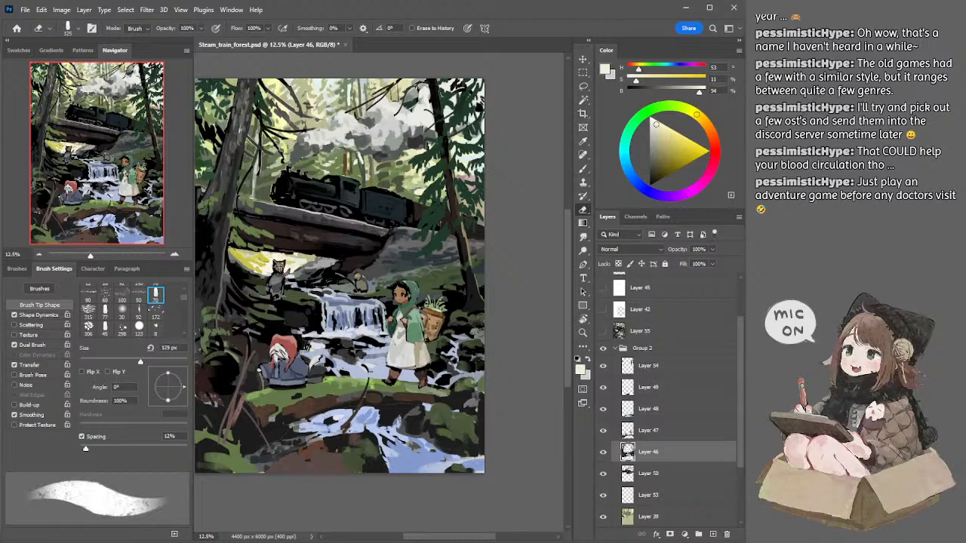
left_click(276, 266, "ctrl")
Step: Sample pale cream above the cat and paint the glow around it on Layer 39 with a 60 px brush
key("b")
left_click(276, 248, "alt")
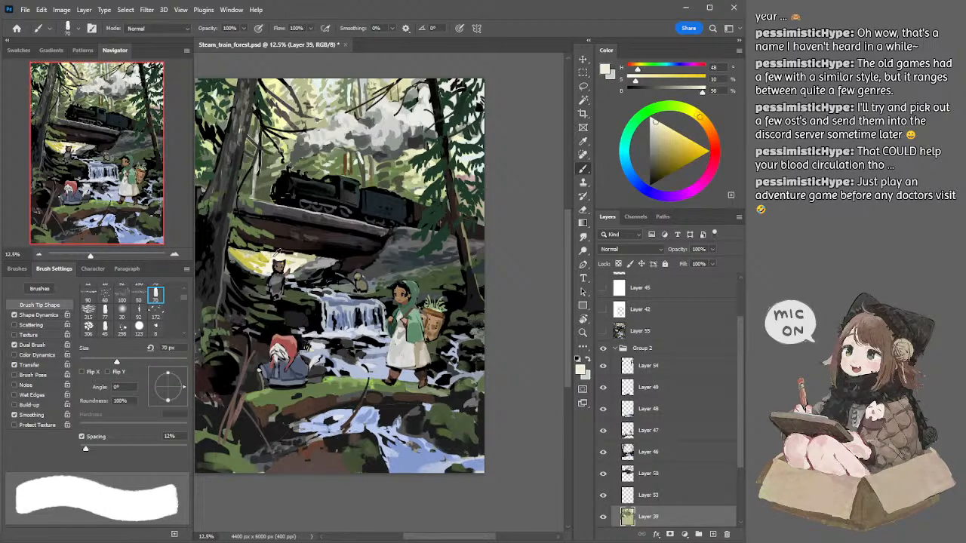
key("bracketright")
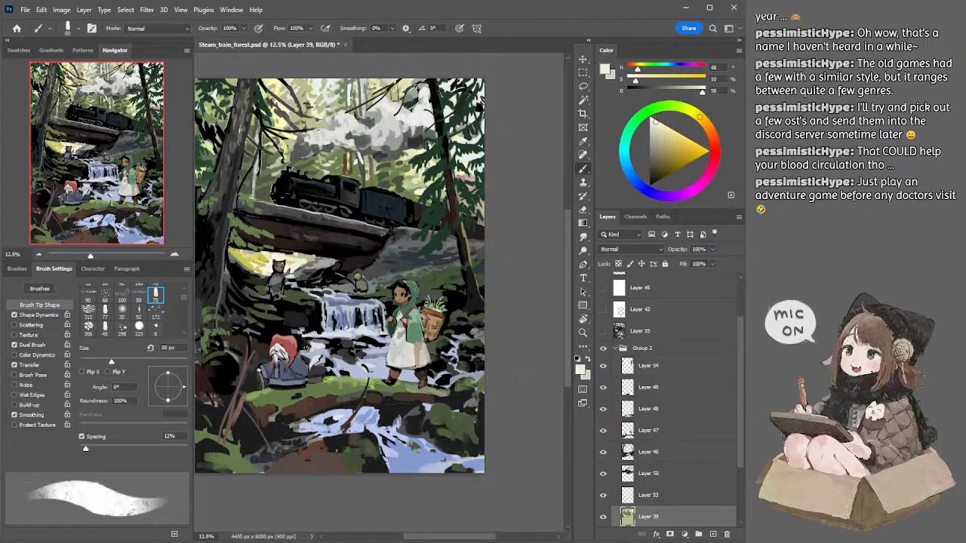
key("bracketleft")
key("bracketleft")
mouse_move(255, 259)
left_mouse_down()
mouse_move(246, 252)
mouse_move(256, 251)
left_mouse_up()
Step: Sample near-black and brown from the cat and touch up its head on Layer 46
left_click(283, 281, "ctrl")
left_click(276, 267, "alt")
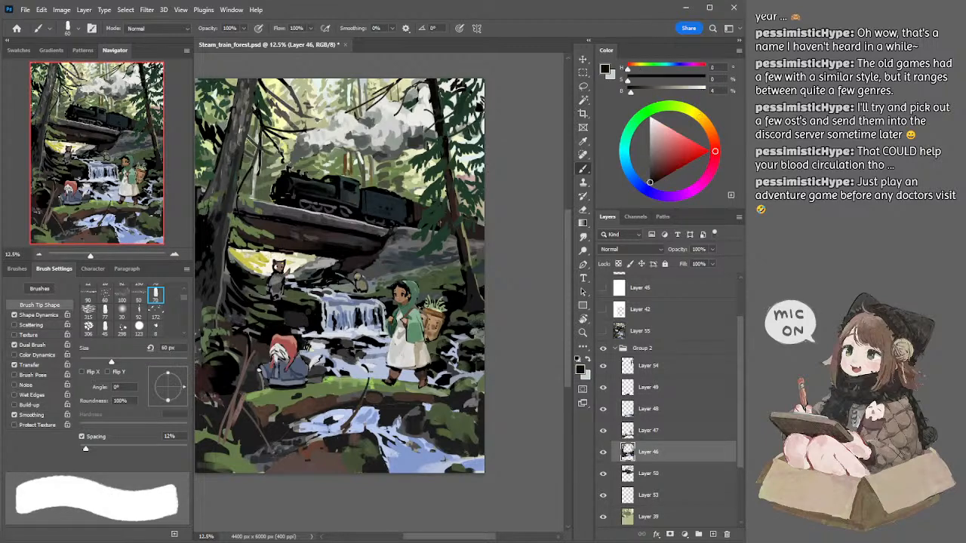
left_click(277, 269, "alt")
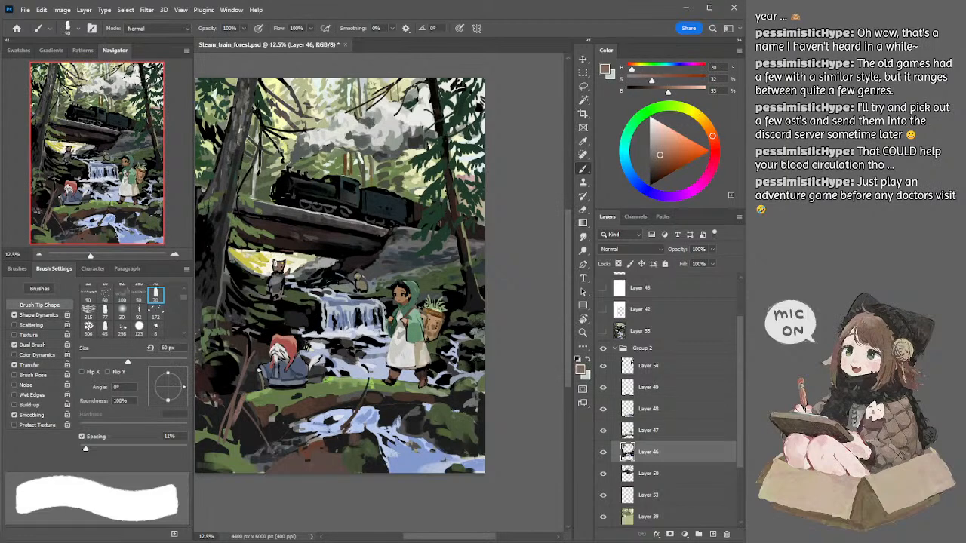
Step: Trim the cat's outline on Layer 46 with a 70 px eraser and return to the brush
key("e")
key("bracketleft")
key("bracketleft")
key("bracketleft")
key("bracketleft")
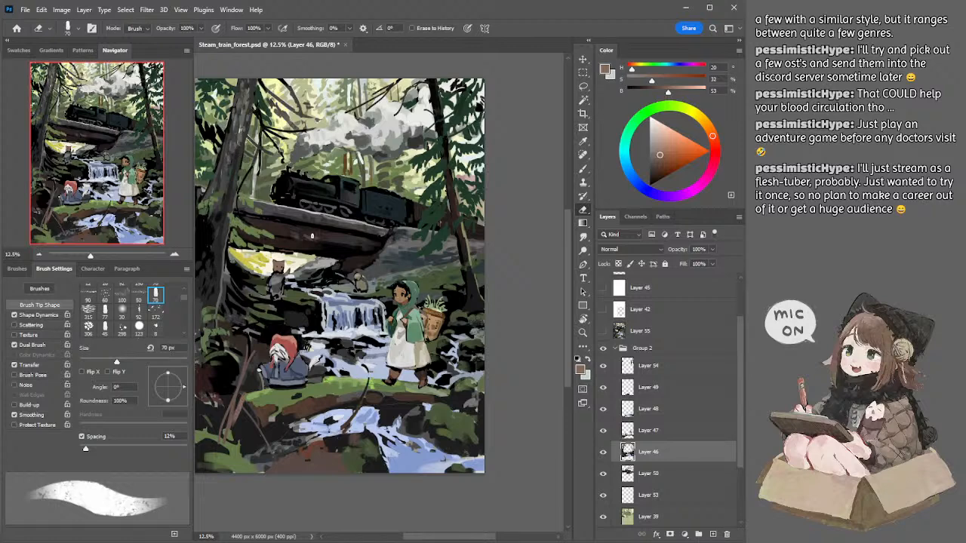
left_click_drag(299, 246, 307, 236)
key("b")
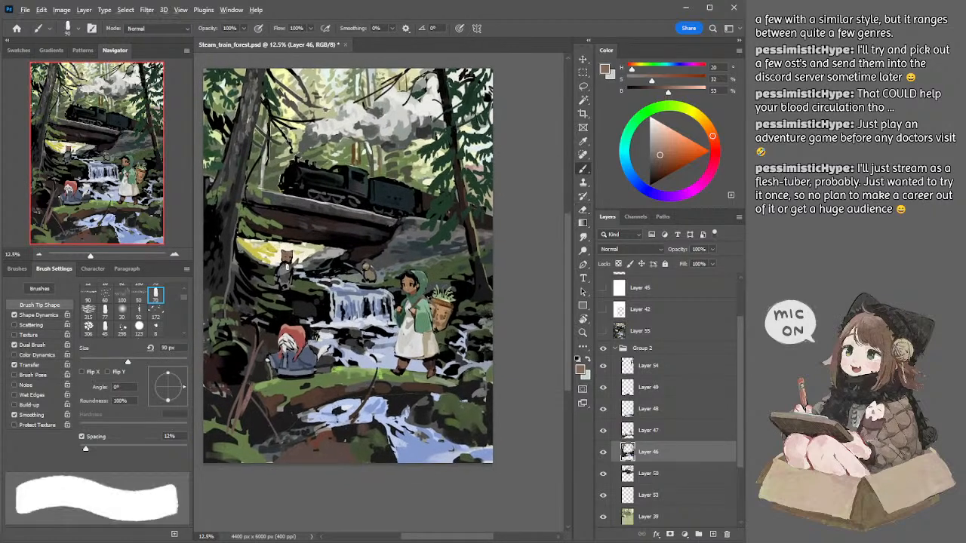
Step: Sample grey and brown from the cat and repaint its body and head, enlarging the brush to 90 px
left_click(284, 260, "alt")
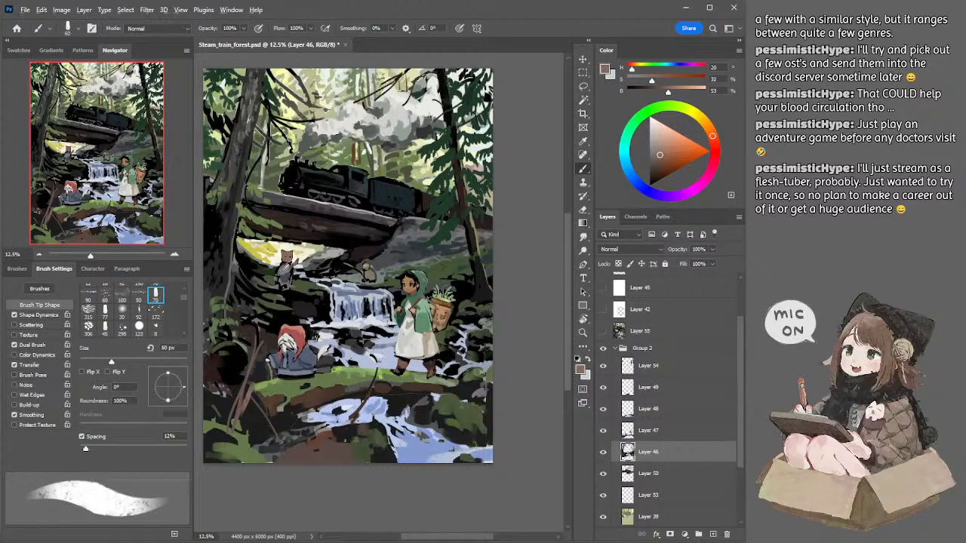
left_click(287, 265, "alt")
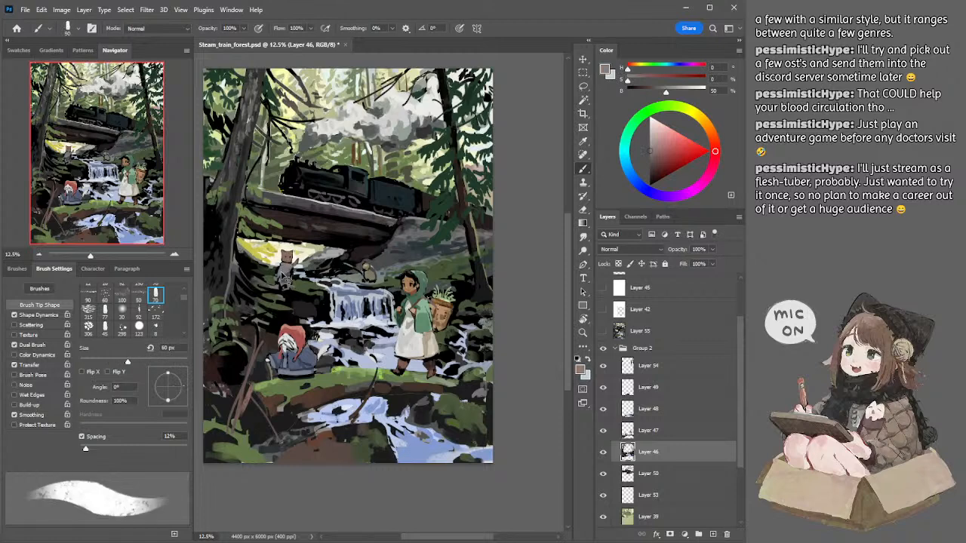
key("bracketright")
key("bracketright")
key("bracketright")
left_click(289, 261, "alt")
Step: Mix a dark reddish brown and paint small details on the cat's face, reducing the brush to 45 px
left_click(662, 163)
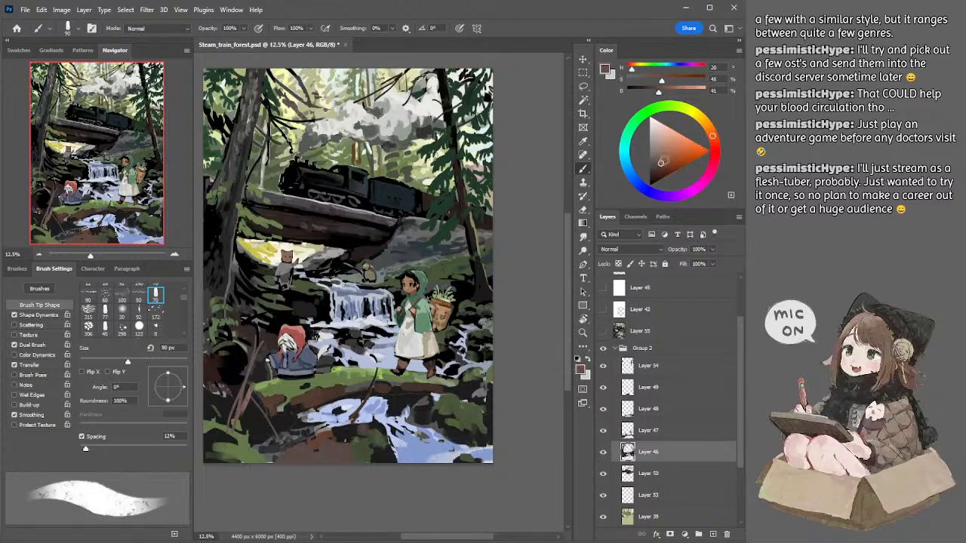
left_click(714, 142)
key("bracketleft")
key("bracketleft")
key("bracketleft")
key("bracketleft")
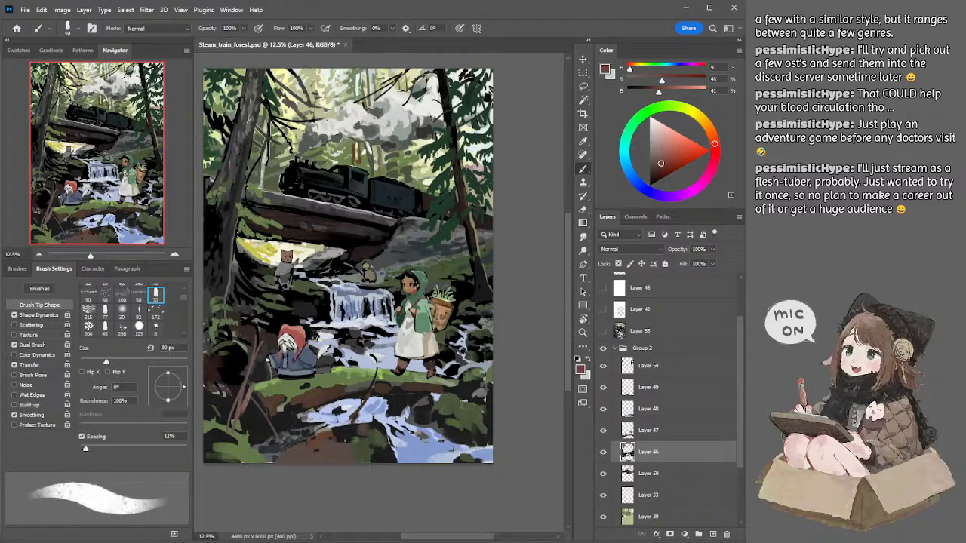
key("bracketleft")
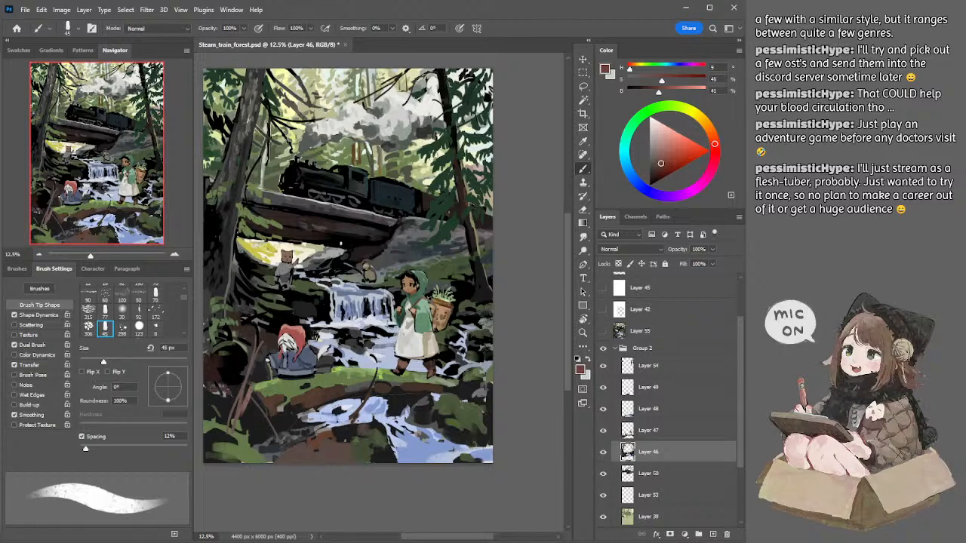
Step: Sample mid-grey from the cat and fill in its body with a 70 px brush
left_click(292, 263, "alt")
key("bracketright")
key("bracketright")
key("bracketright")
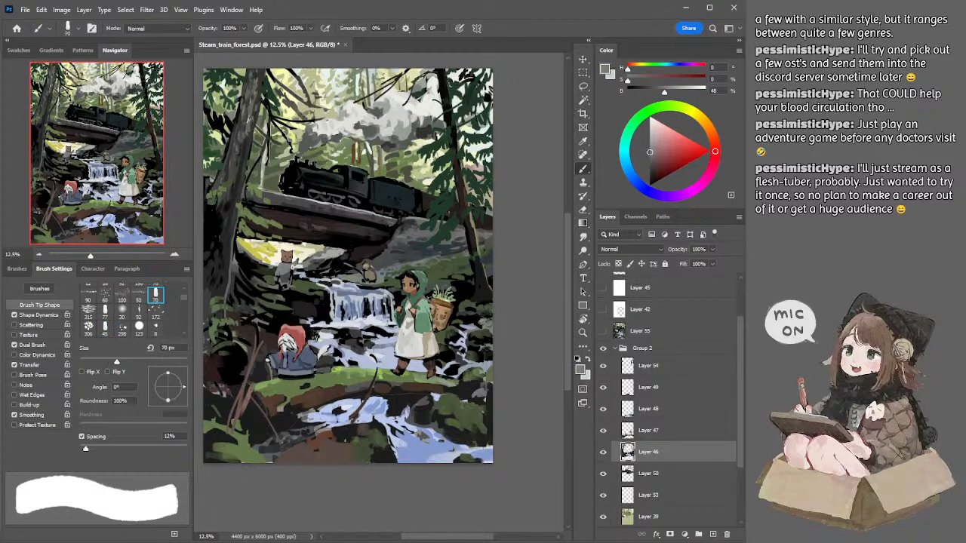
left_click_drag(287, 272, 281, 279)
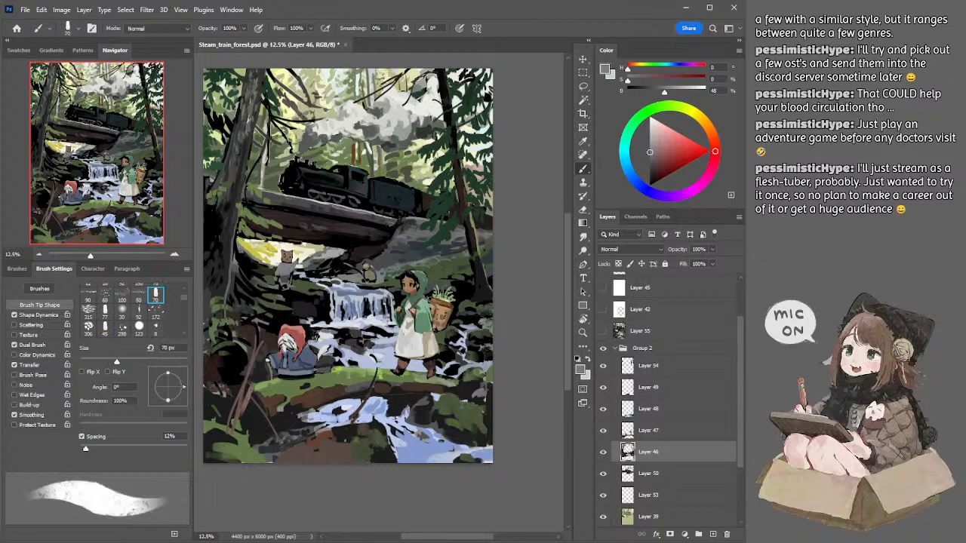
Step: Clean up the cat's edges on Layer 46 with a 70 px eraser
key("e")
key("bracketright")
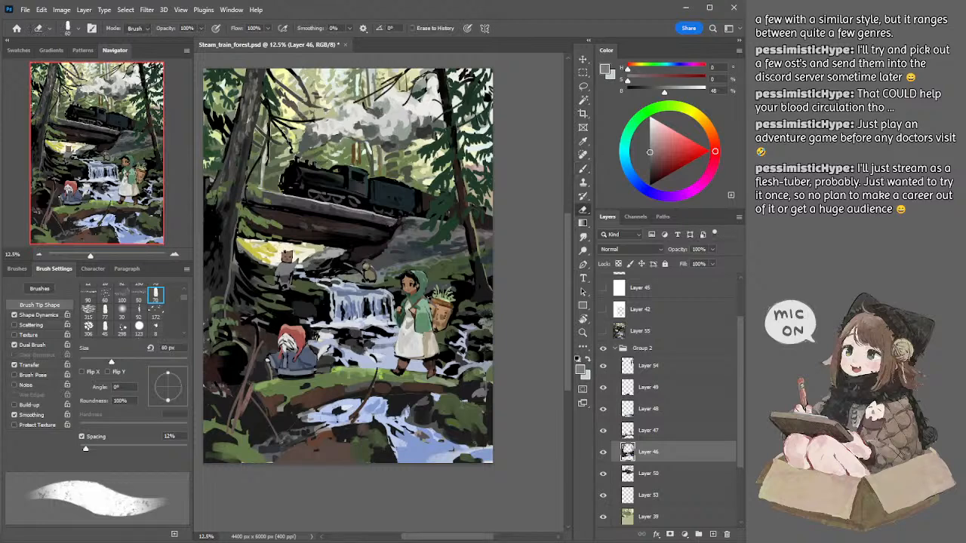
key("bracketright")
key("alt+bracketright")
key("alt+bracketleft")
key("b")
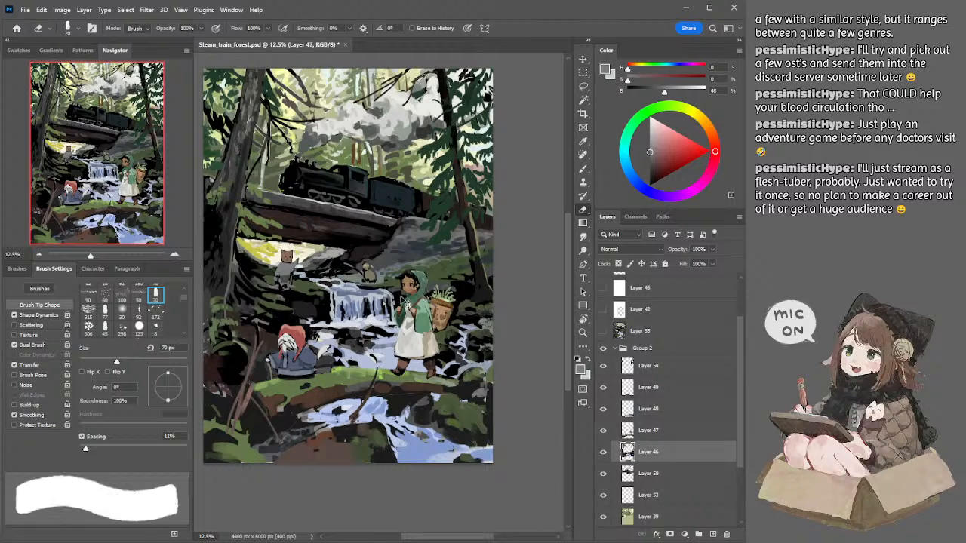
Step: Sample near-black beside the girl in the green hood and refine the dark area on Layer 46 with eraser and brush at 100 px
left_click(405, 295, "alt")
key("e")
key("bracketright")
key("bracketleft")
key("b")
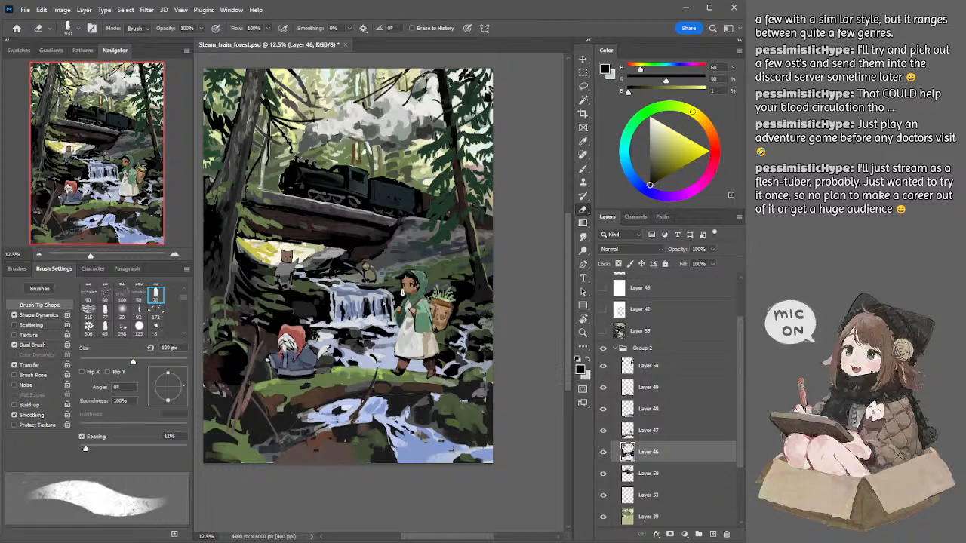
key("bracketright")
key("bracketright")
key("bracketright")
key("bracketright")
key("bracketright")
key("bracketright")
key("bracketright")
key("bracketright")
key("bracketright")
key("bracketleft")
key("bracketleft")
key("bracketleft")
key("bracketleft")
key("bracketleft")
key("bracketleft")
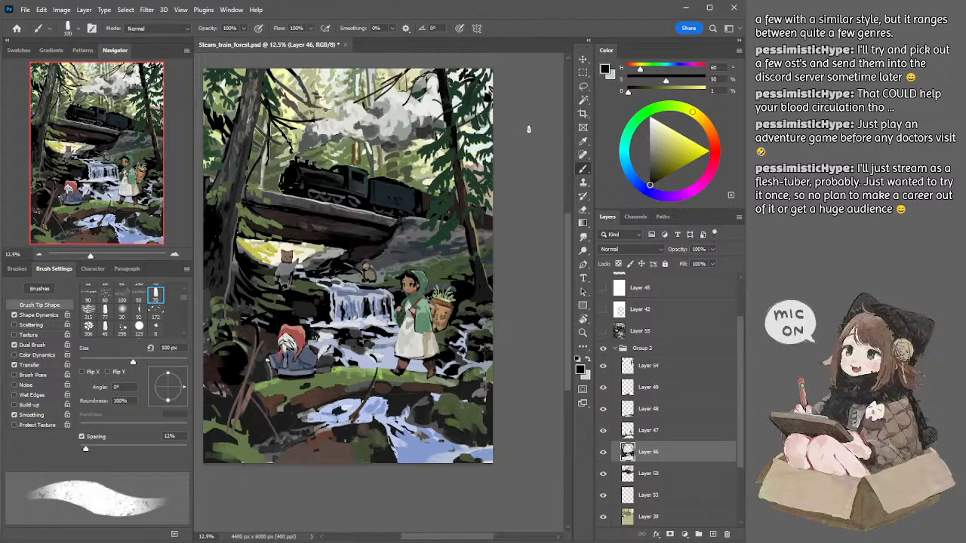
Step: Sample brown from the cat and add strokes to its figure with a 70 px brush
mouse_move(350, 222)
left_mouse_down()
mouse_move(372, 217)
mouse_move(361, 217)
left_mouse_up()
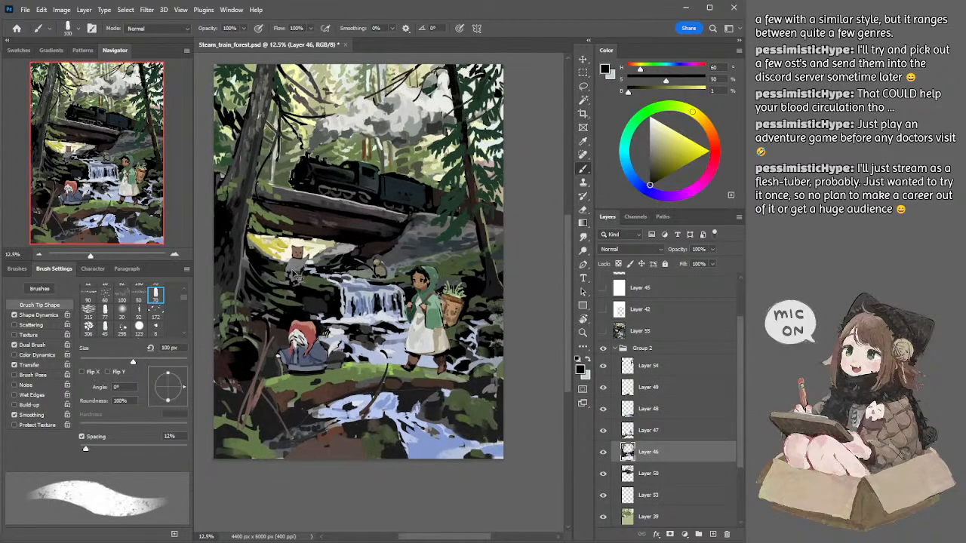
left_click(300, 275, "alt")
left_click(287, 274, "alt")
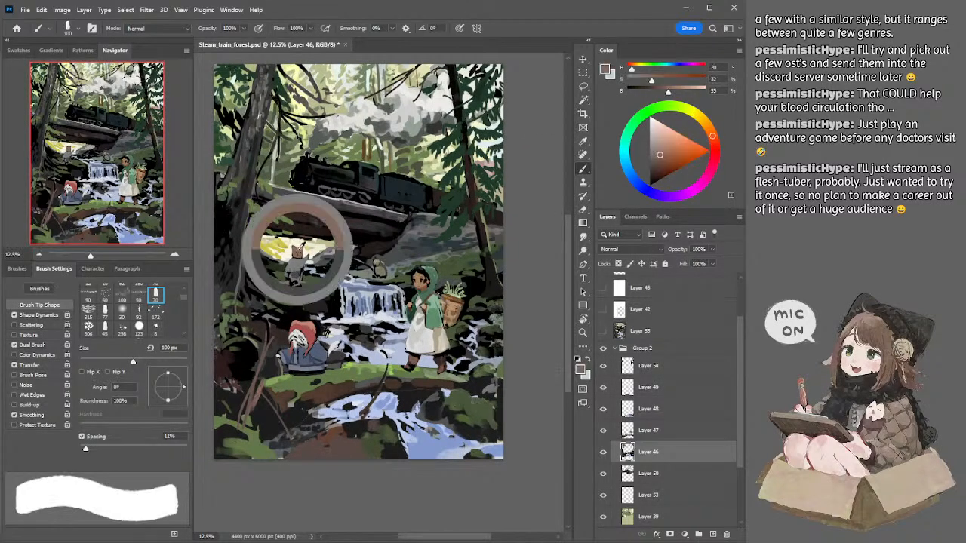
key("bracketleft")
key("bracketleft")
key("bracketleft")
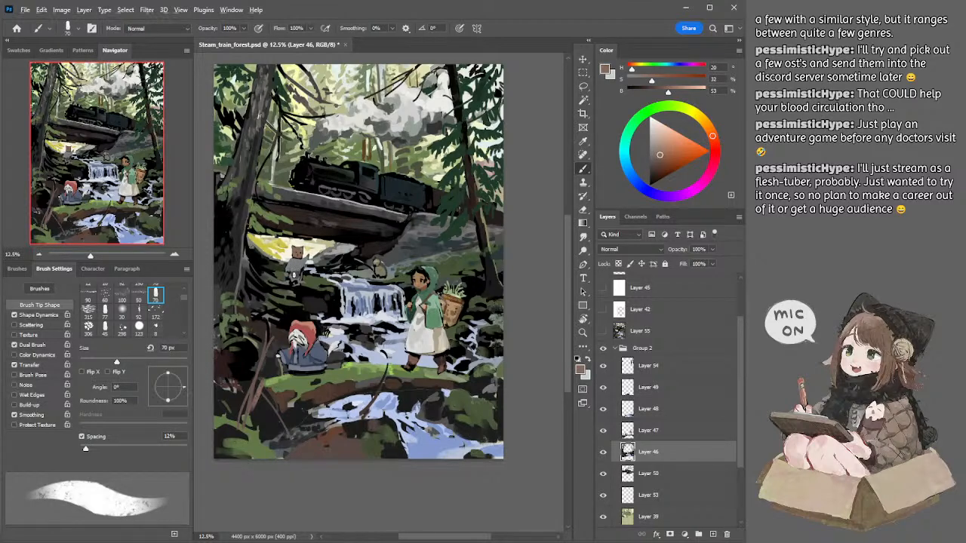
Step: Sample dark and medium greys from the cat and shade its lower body at 100 and 90 px
left_click(294, 275, "alt")
key("bracketright")
key("bracketright")
key("bracketright")
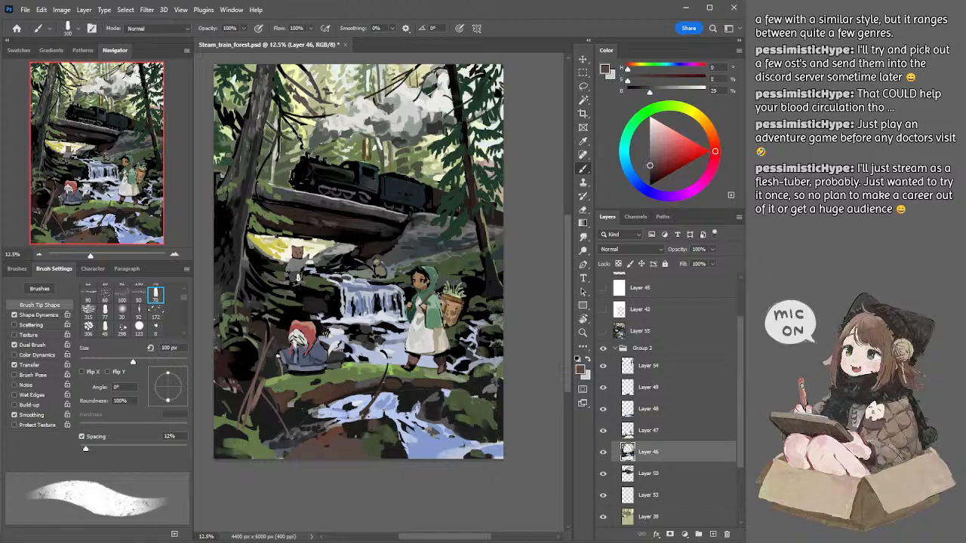
key("bracketleft")
left_click(301, 271, "alt")
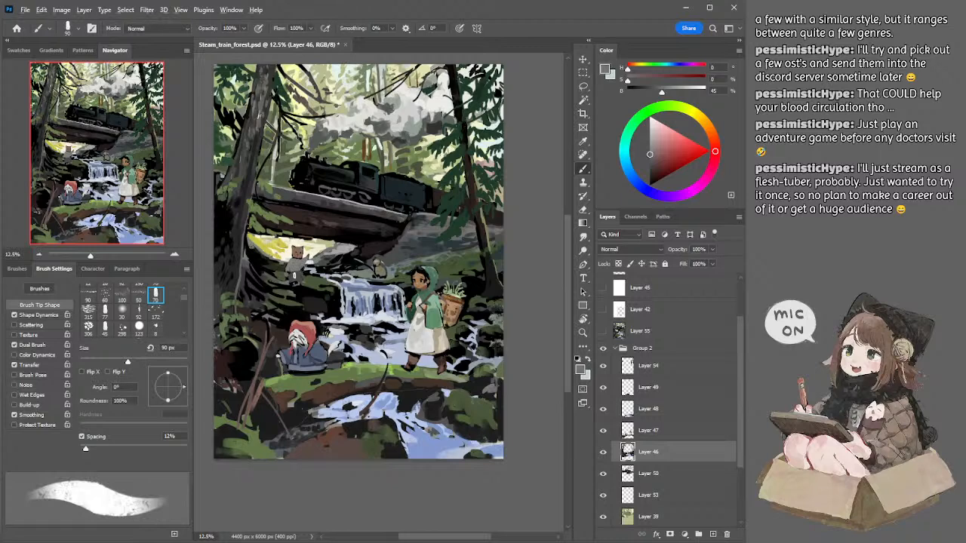
left_click(290, 278, "alt")
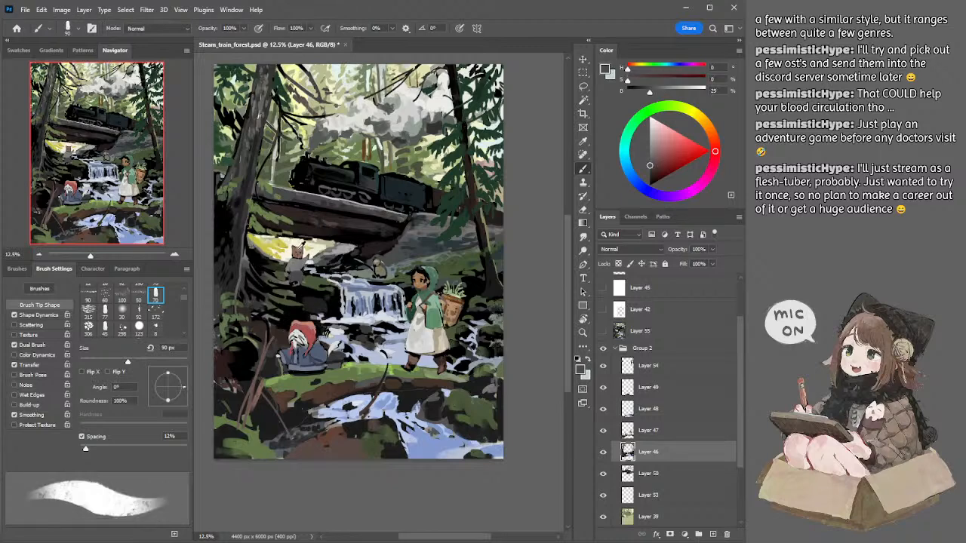
Step: Sample brown from the cat's head for 50 px details and grey for its body, enlarging the brush to 80 px
left_click(301, 247, "alt")
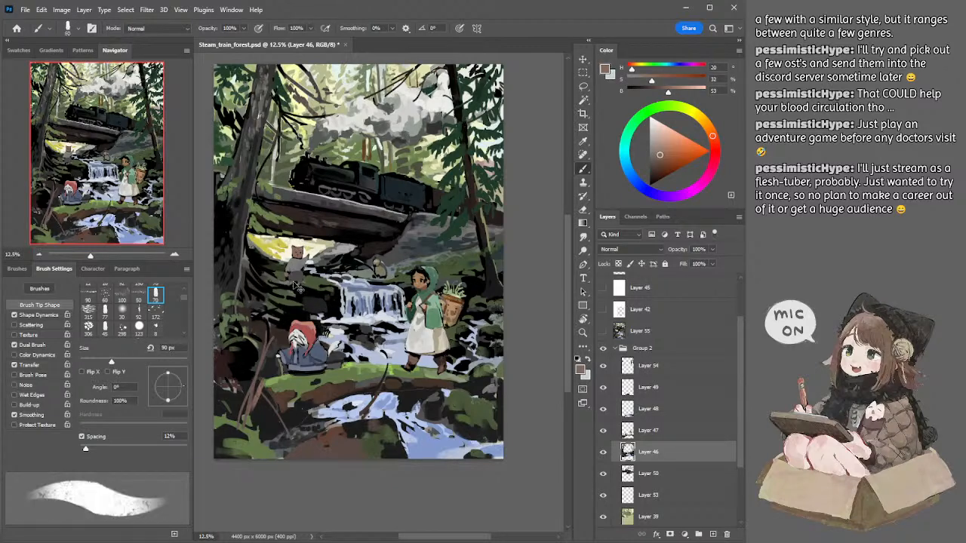
key("[")
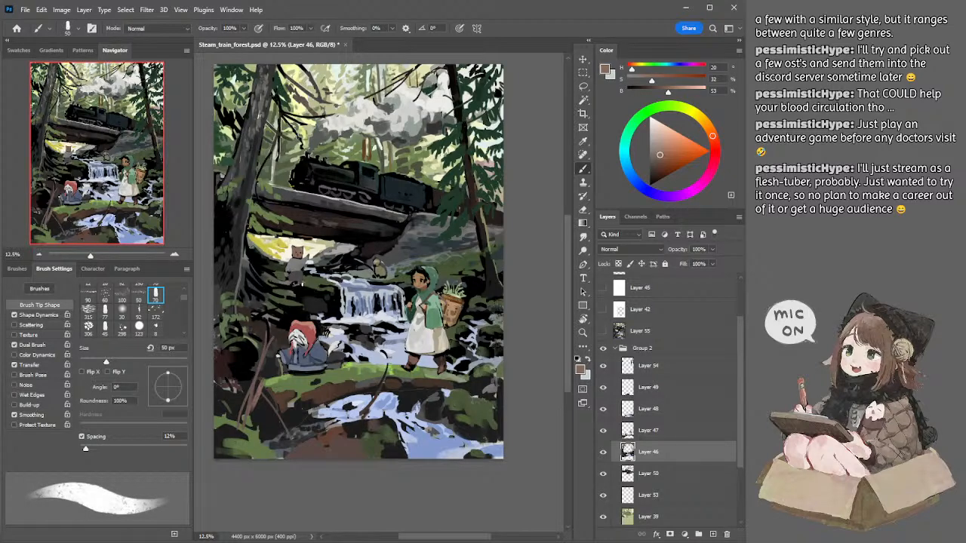
left_click(303, 261, "alt")
key("]")
key("]")
key("]")
key("]")
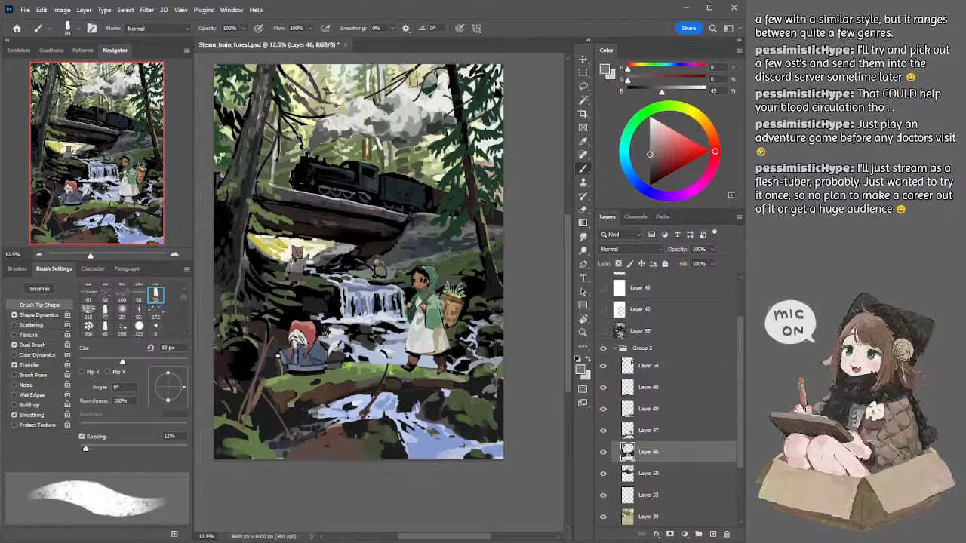
Step: Refine the cat's body and shoulder with sampled grey and brown at 80 px, trimming edges with a 70 px eraser
left_click(293, 264, "alt")
key("e")
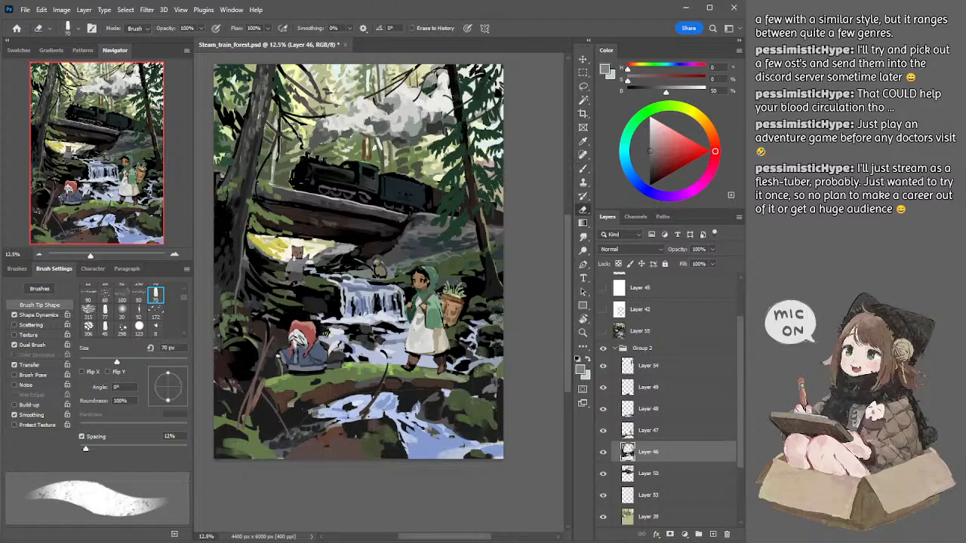
key("b")
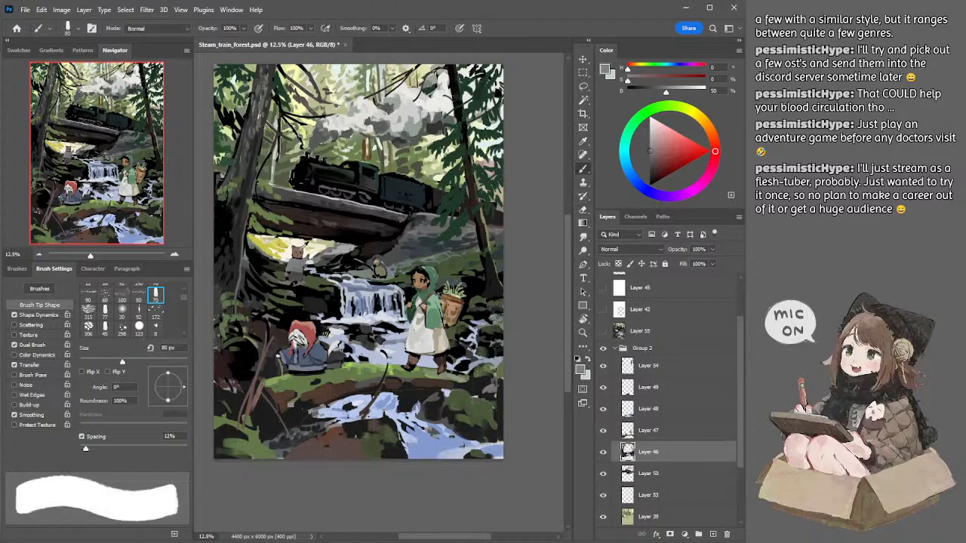
left_click(300, 258, "alt")
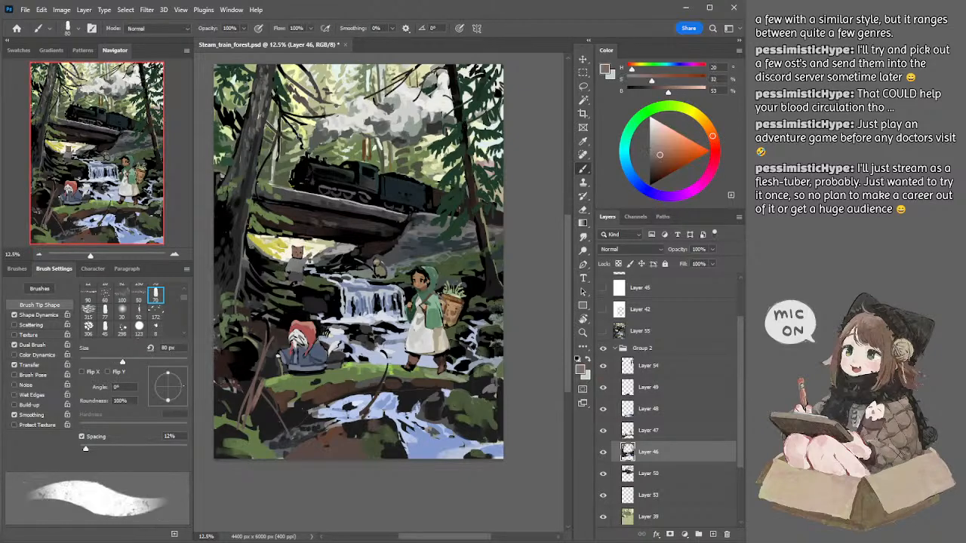
left_click(301, 264, "alt")
left_click_drag(304, 260, 307, 262)
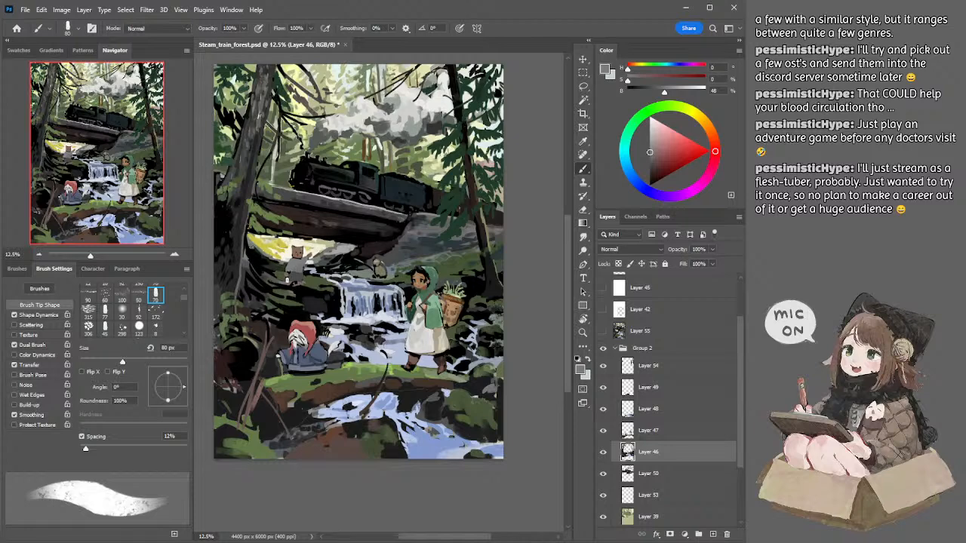
Step: Sample dark olive green beside the cat's base and paint its edge at up to 175 px, trimming with a 60 px eraser
left_click(282, 277, "alt")
key("bracketright")
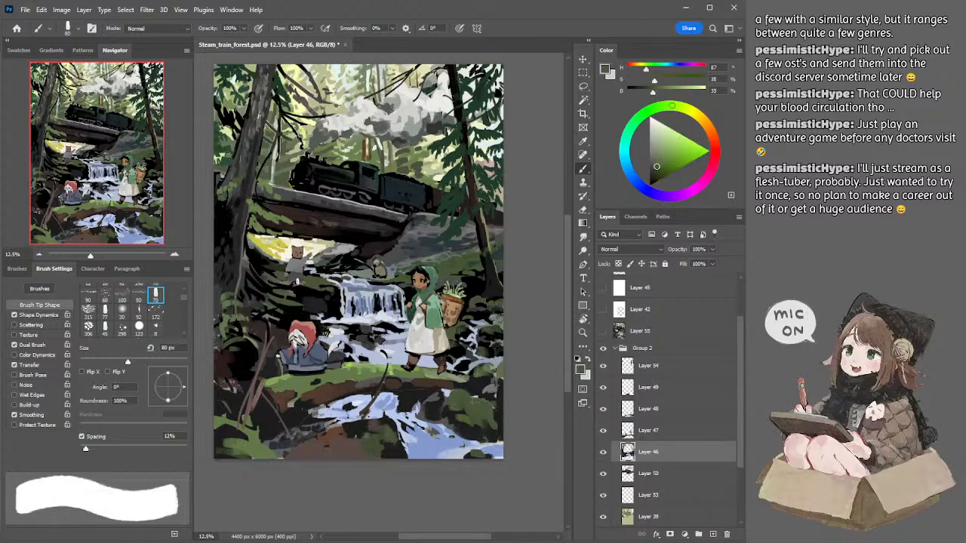
key("bracketright")
key("bracketright")
key("bracketright")
key("bracketright")
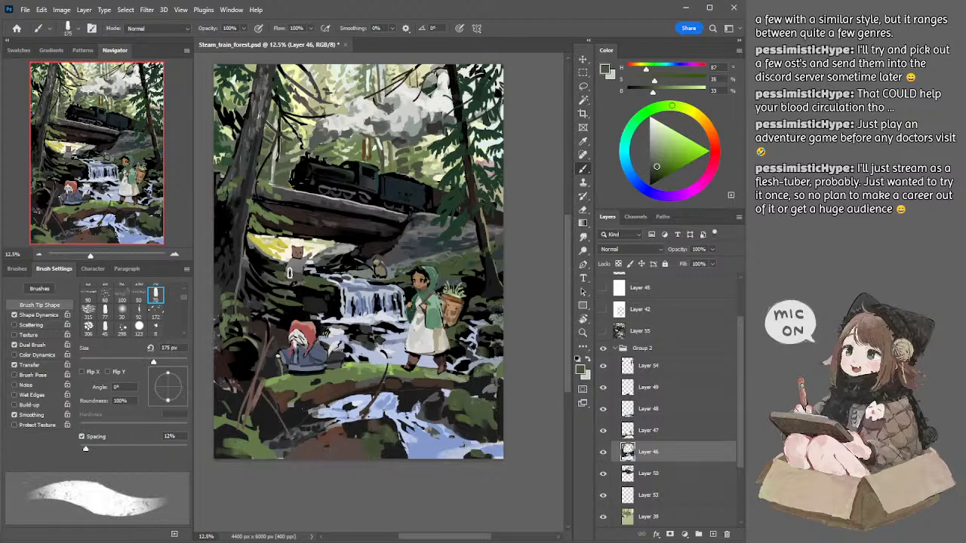
key("e")
key("bracketleft")
key("bracketleft")
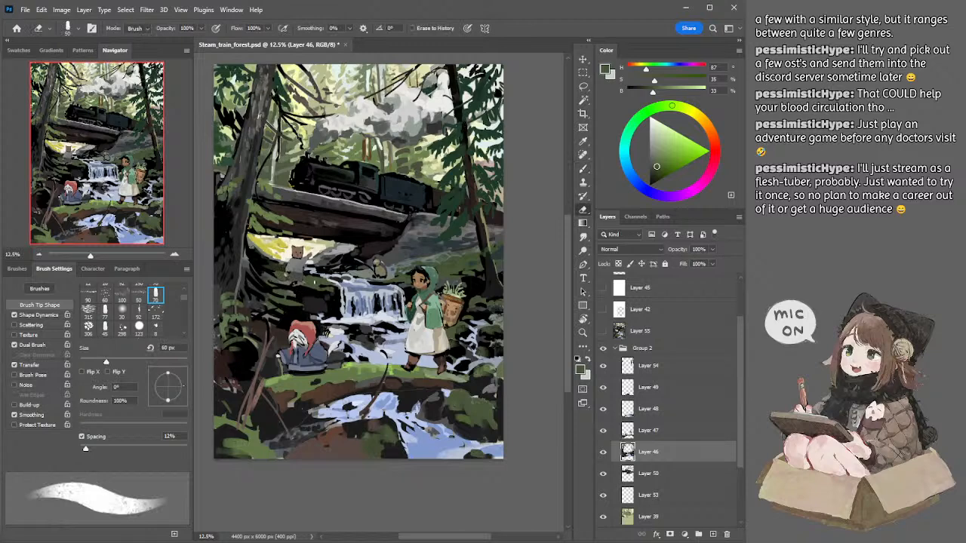
key("b")
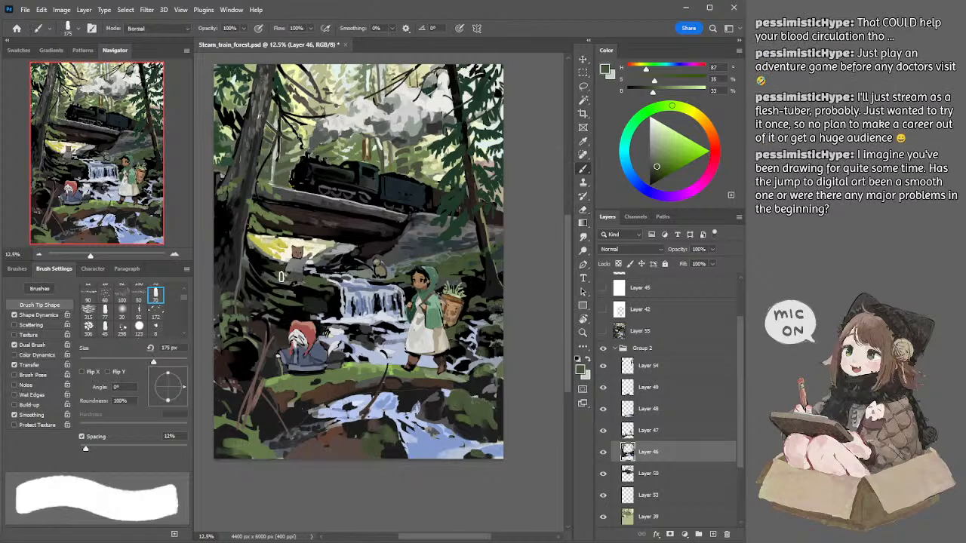
Step: Paint around the cat's lower body with a 90 px brush, using sampled dark grey for details at 70 and 60 px
key("bracketleft")
key("bracketleft")
key("bracketleft")
key("bracketleft")
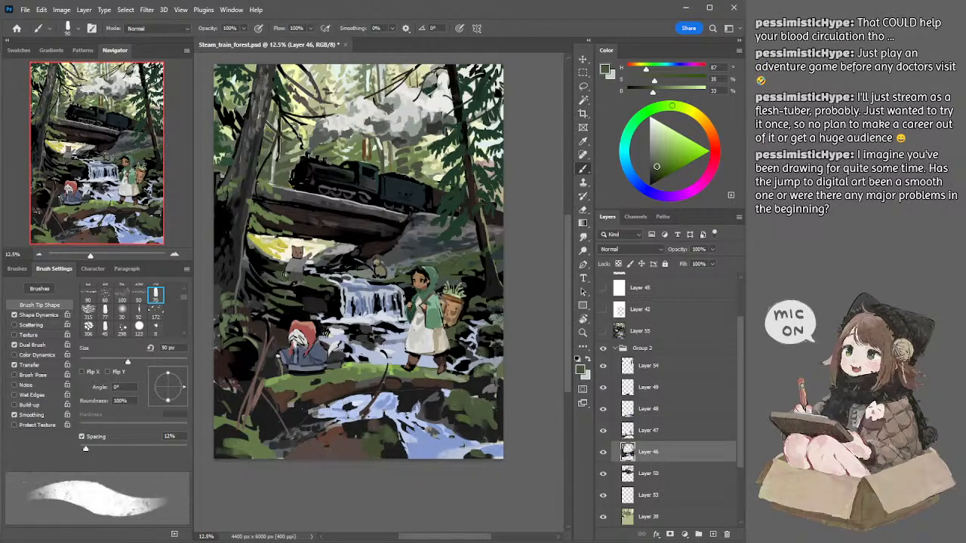
key("bracketleft")
left_click(292, 274, "alt")
key("bracketleft")
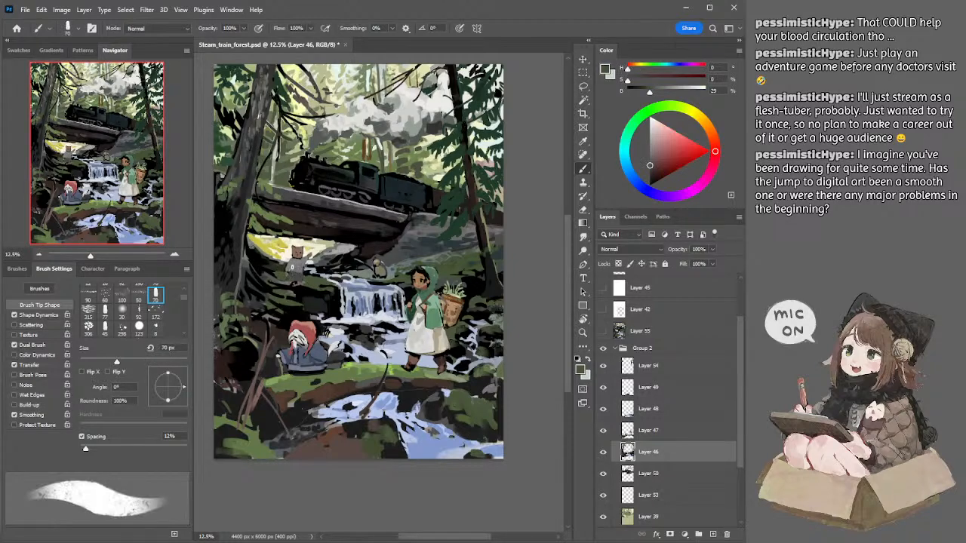
key("bracketleft")
left_click(297, 275)
Step: Sample near-black from the branches above the smoke and refine them, trying the 45 px brush before returning to 60 px
left_click(335, 243)
left_click_drag(332, 214, 360, 228)
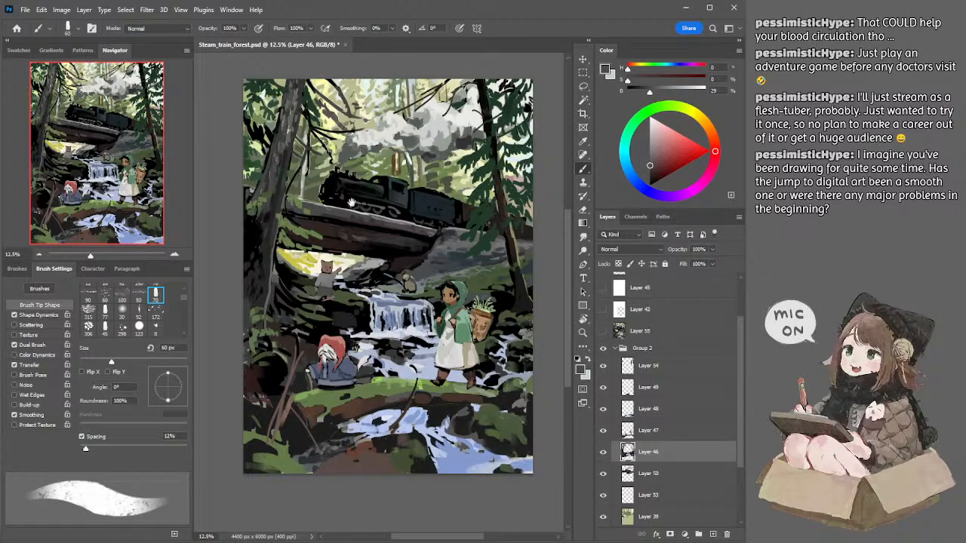
left_click_drag(355, 176, 346, 183)
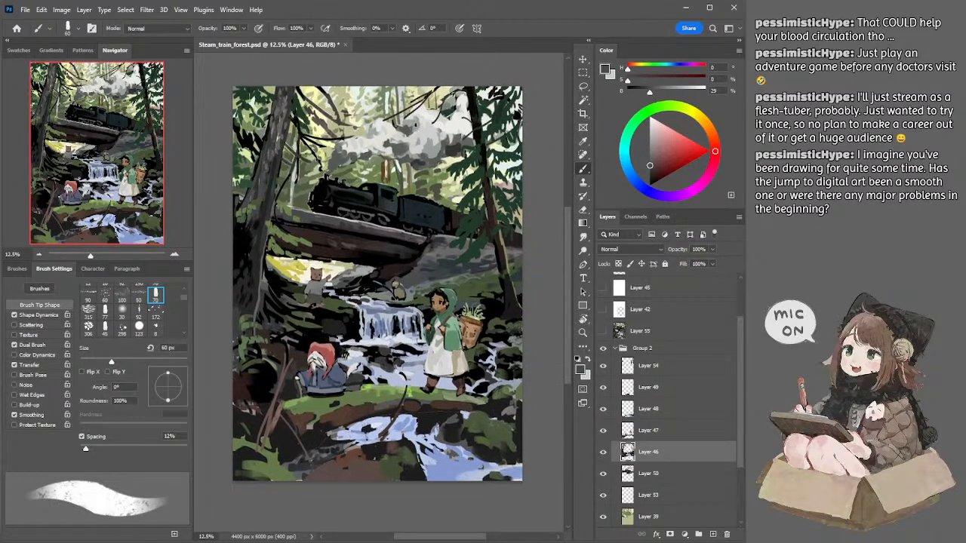
left_click(438, 89, "alt")
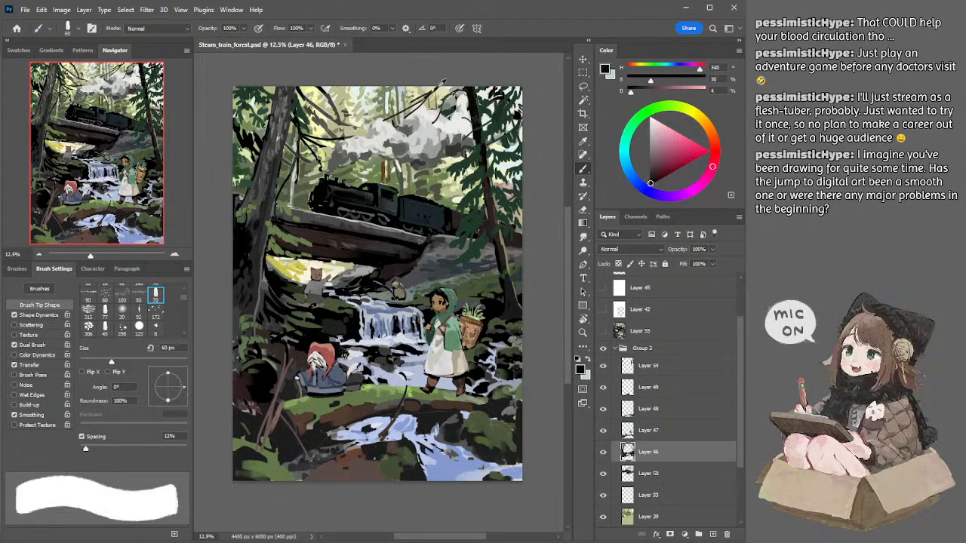
left_click(105, 328)
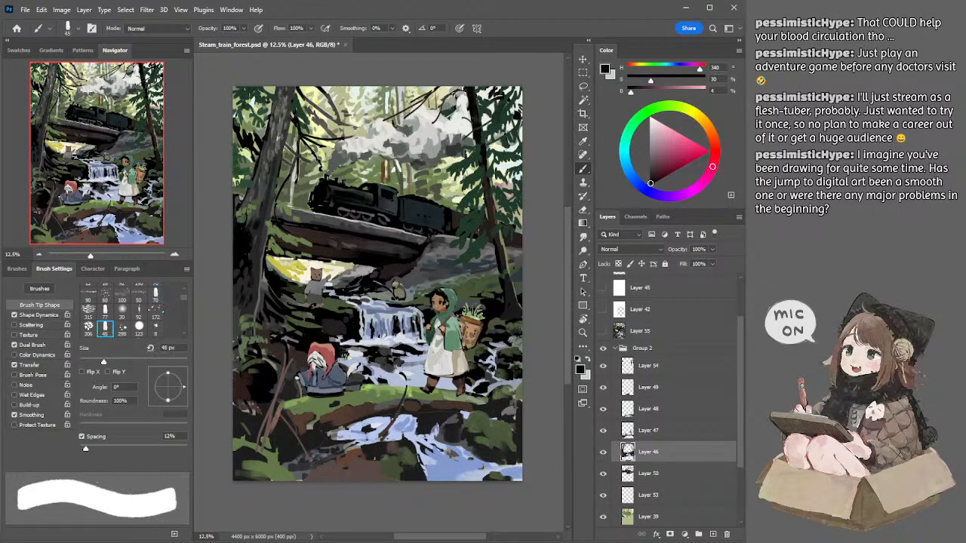
left_click(155, 292)
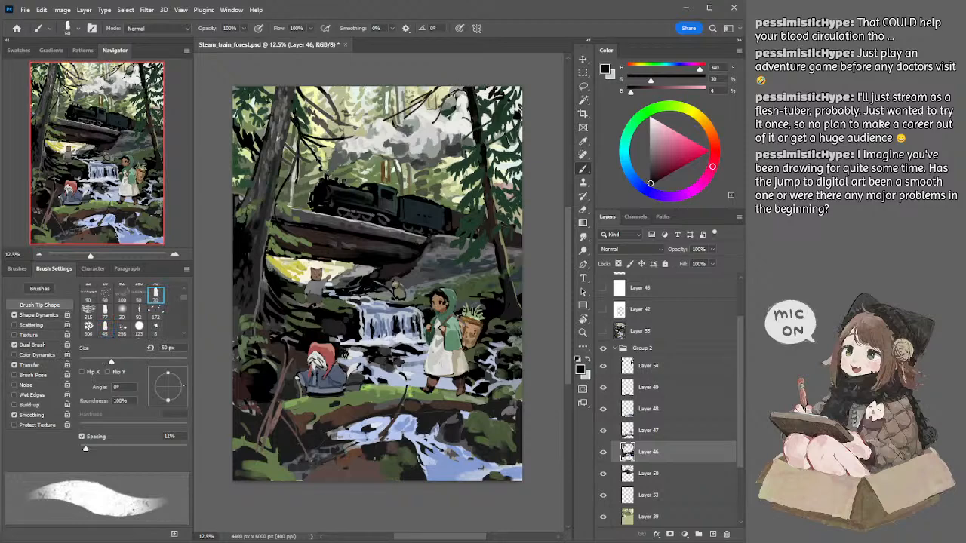
key("bracketright")
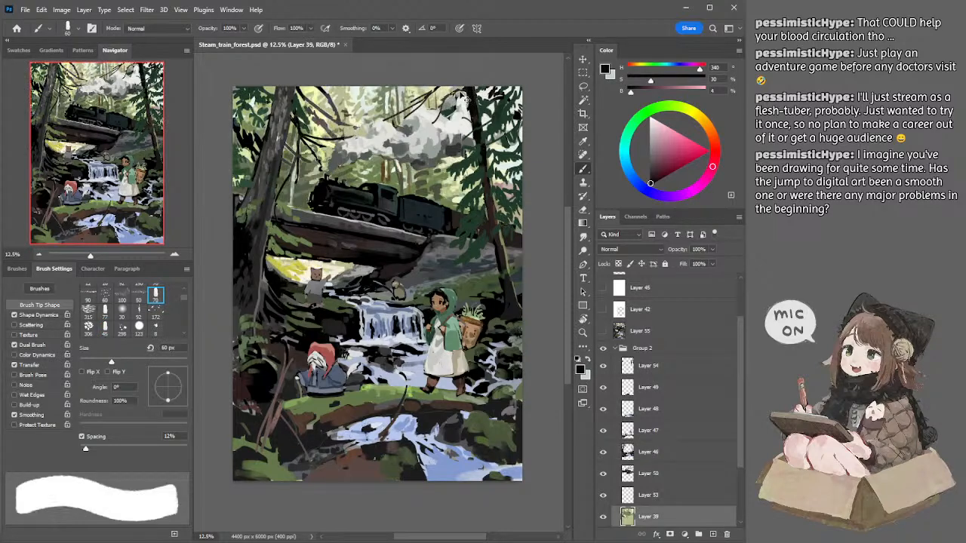
key("ctrl+z")
key("ctrl+z")
key("ctrl+shift+z")
key("ctrl+shift+z")
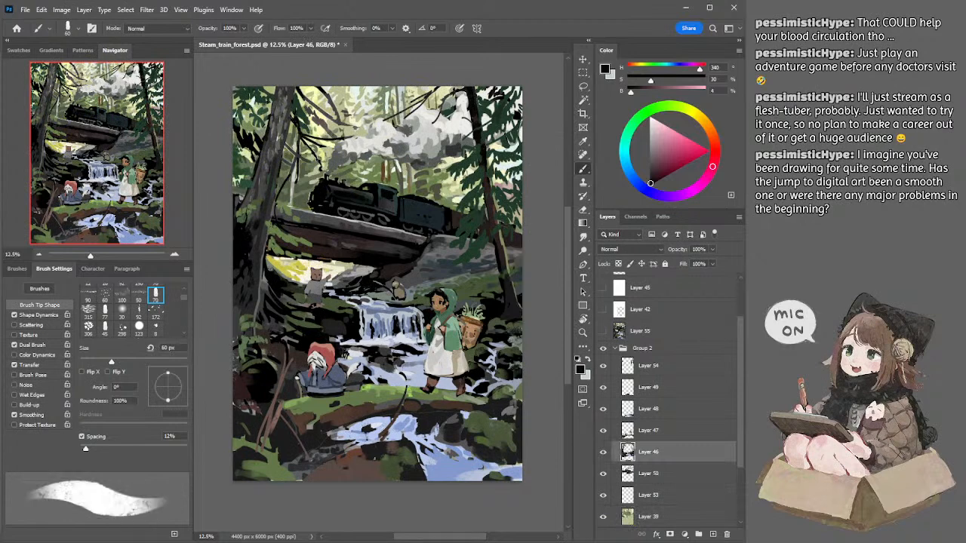
Step: Try erasing parts of the branches between the large left trunk and the smoke at about 80 px, and undo the recent strokes
key("e")
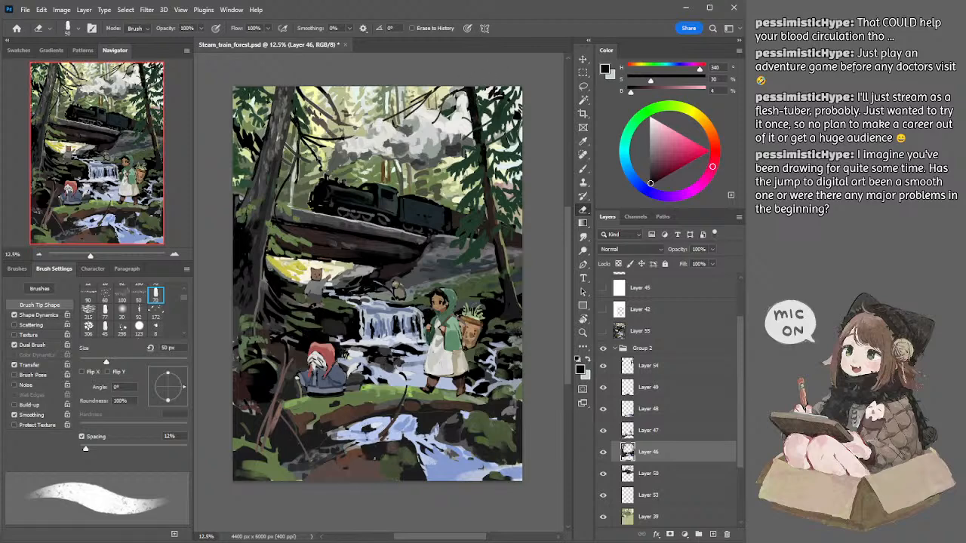
key("bracketright")
key("bracketright")
key("bracketright")
key("bracketright")
left_click_drag(314, 111, 335, 134)
key("ctrl+z")
key("bracketleft")
key("ctrl+z")
key("ctrl+z")
key("ctrl+z")
key("ctrl+z")
key("ctrl+z")
key("ctrl+z")
key("ctrl+z")
key("ctrl+z")
key("ctrl+z")
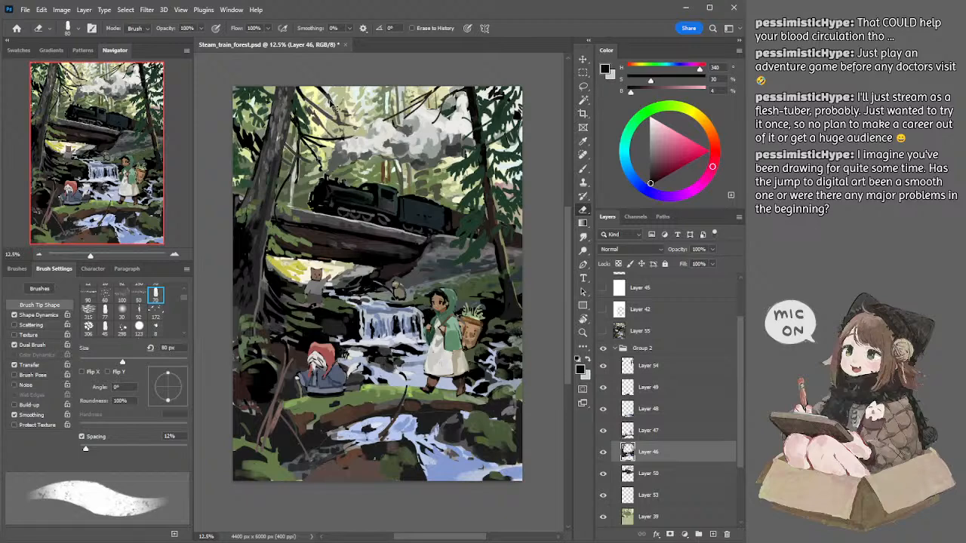
Step: Refine the branches beside the large left trunk with a smaller eraser and sampled dark brown, enlarging the brush to 70 px
key("bracketleft")
key("bracketleft")
key("b")
left_click(312, 111, "alt")
key("e")
key("b")
key("bracketright")
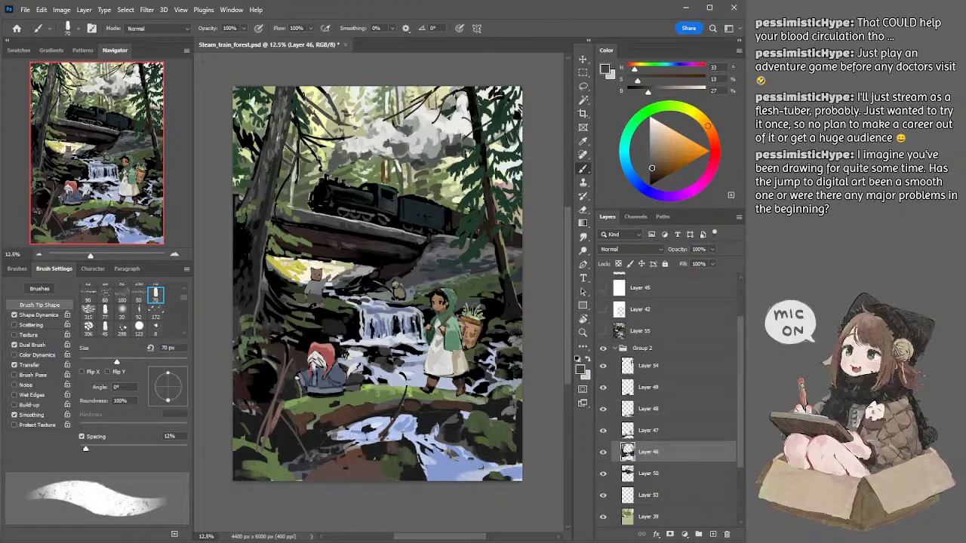
Step: Sample black above the branches beside the large left trunk and reduce the brush to 25 px for thin twigs
left_click(304, 84, "alt")
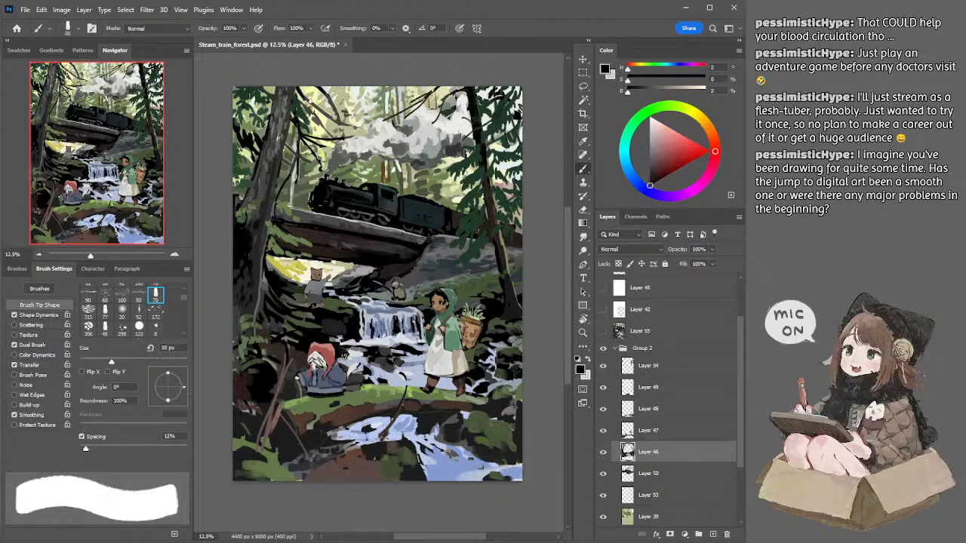
key("bracketleft")
key("bracketleft")
key("bracketleft")
key("bracketleft")
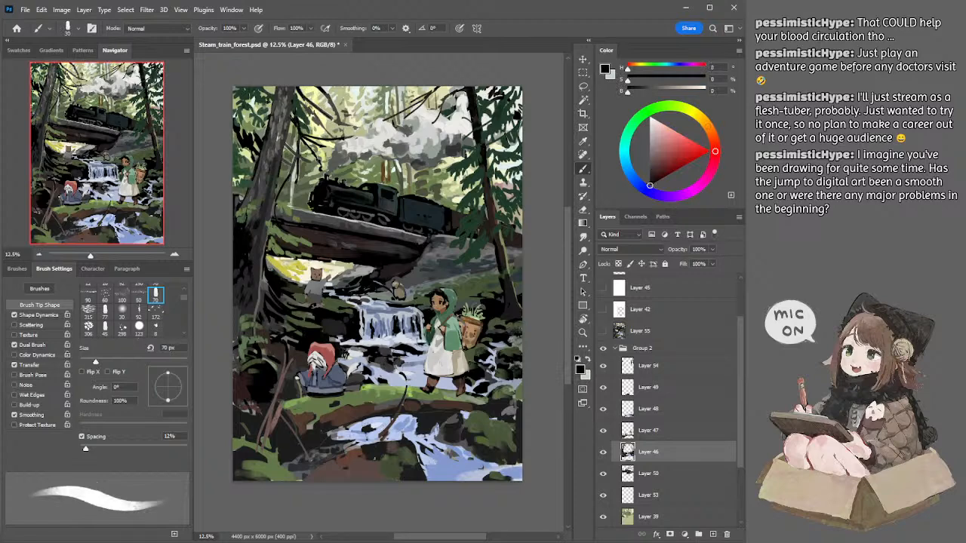
key("bracketleft")
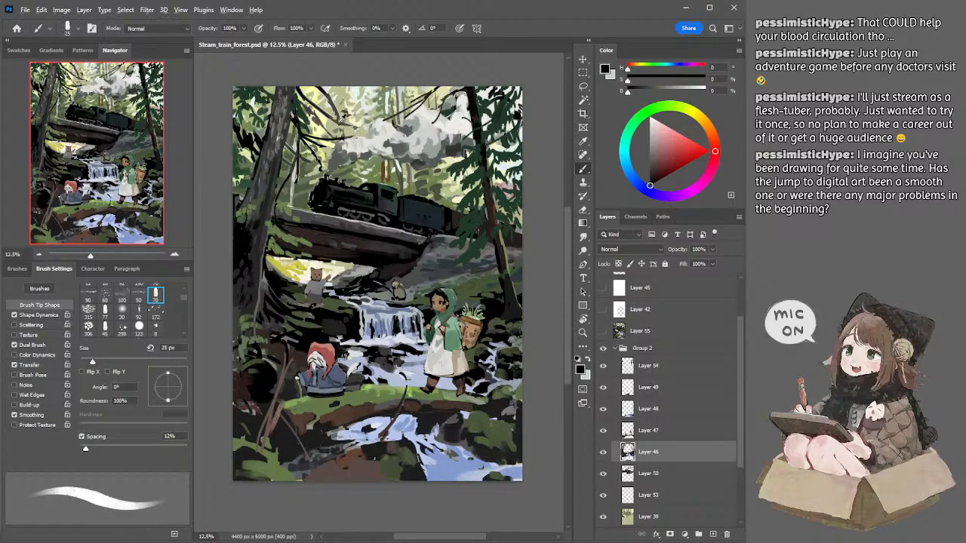
Step: Sample dark reddish brown from the branch near the smoke and detail the twigs at 40 and 35 px
left_click(338, 122, "alt")
key("bracketright")
key("bracketright")
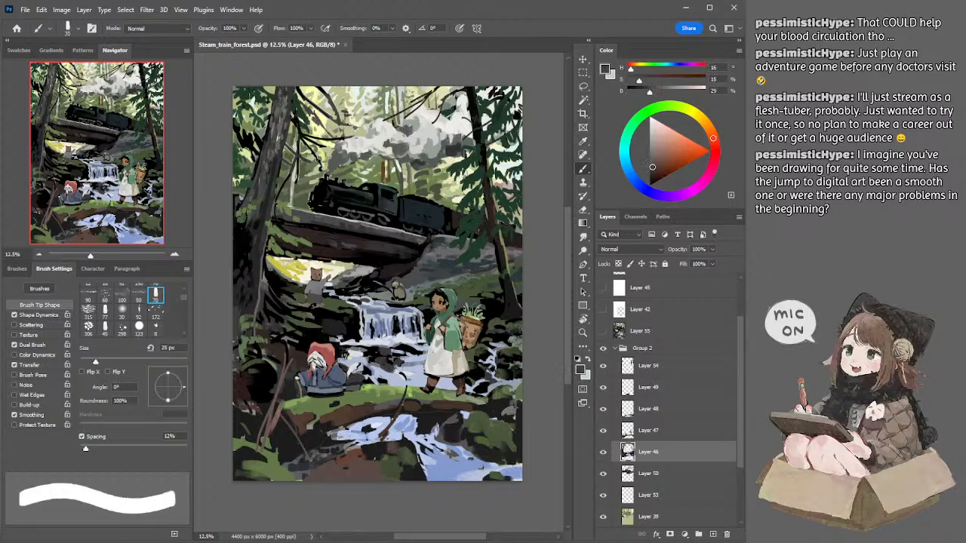
key("bracketleft")
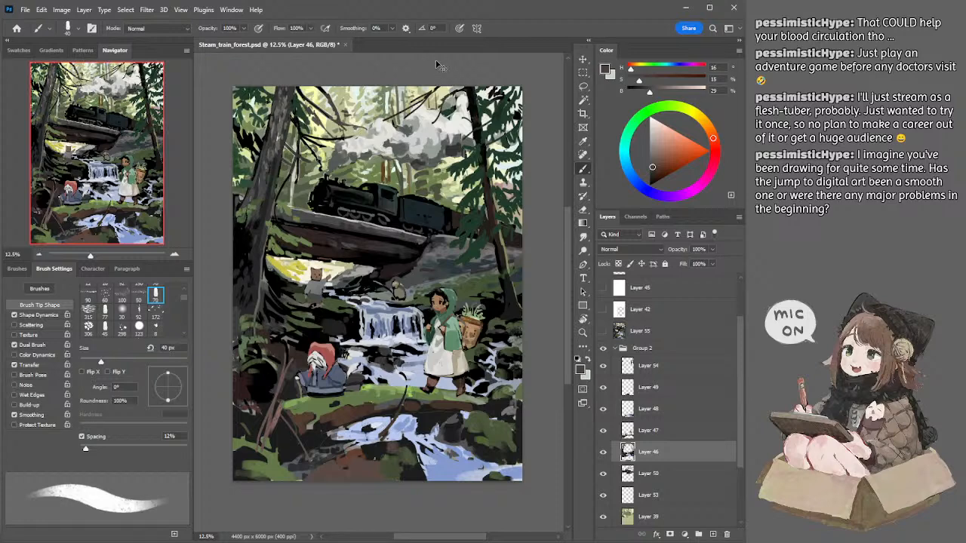
key("bracketleft")
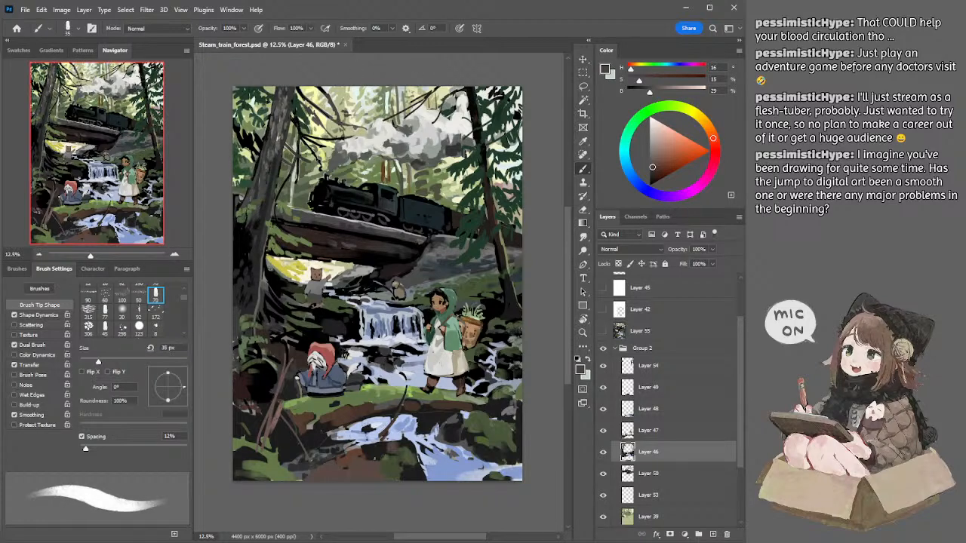
Step: Switch to Layer 54, sample dark green beside the large left trunk, and paint foliage strokes with varying brush sizes
left_click(301, 108, "ctrl")
left_click(302, 100, "alt")
key("bracketleft")
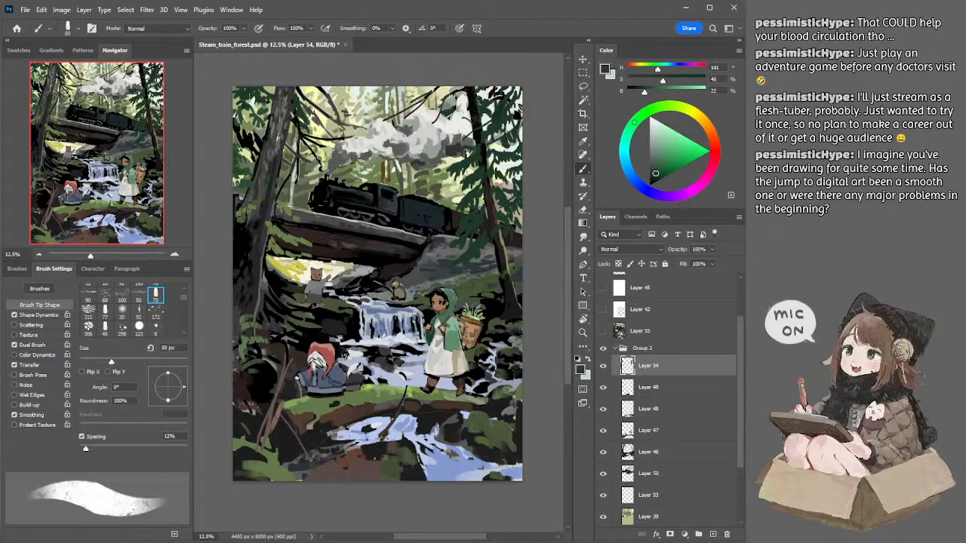
key("bracketright")
key("bracketright")
key("bracketright")
key("bracketleft")
key("bracketleft")
key("bracketleft")
Step: Lasso a small area by the large left trunk's base, and sample medium green from the upper bank for foliage at 60 and 80 px
key("l")
left_click_drag(241, 298, 249, 284)
key("b")
left_click(251, 198, "alt")
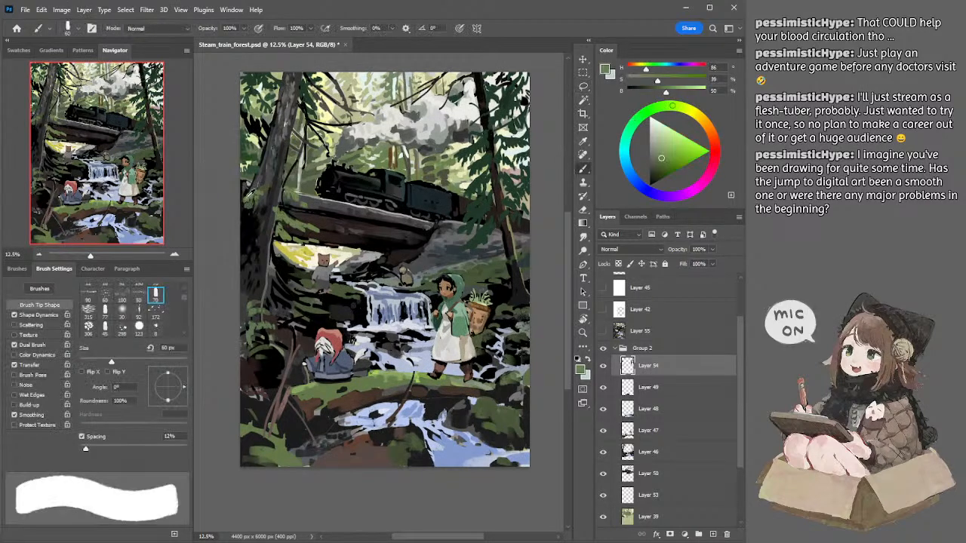
key("bracketright")
key("bracketright")
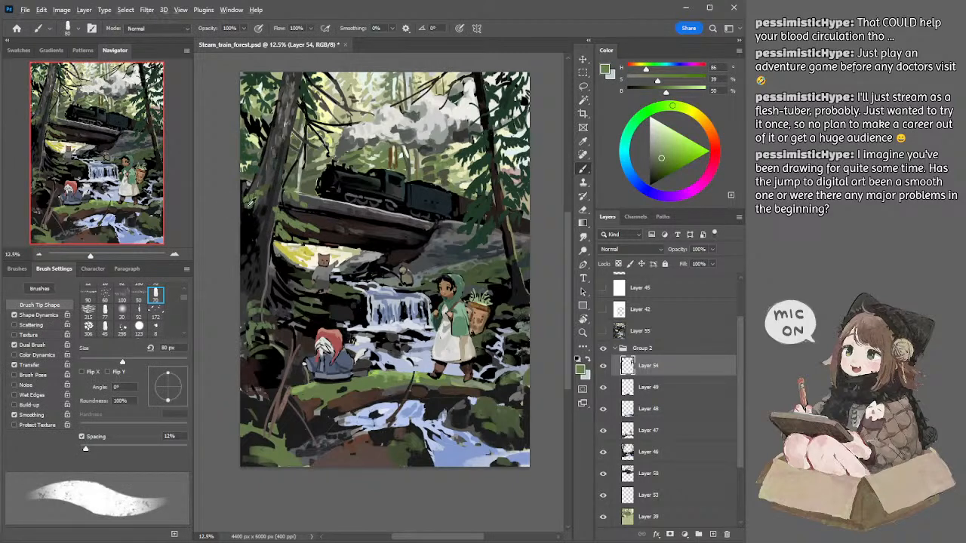
Step: Sample a muted darker green from the bank left of the large trunk, paint it at 90 px, and trim with the eraser
left_click(249, 206, "alt")
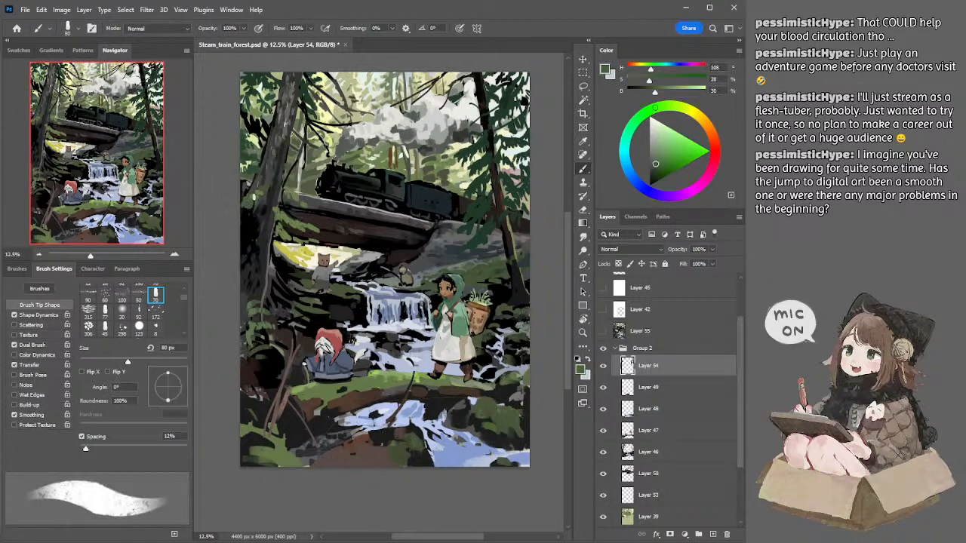
key("bracketright")
key("e")
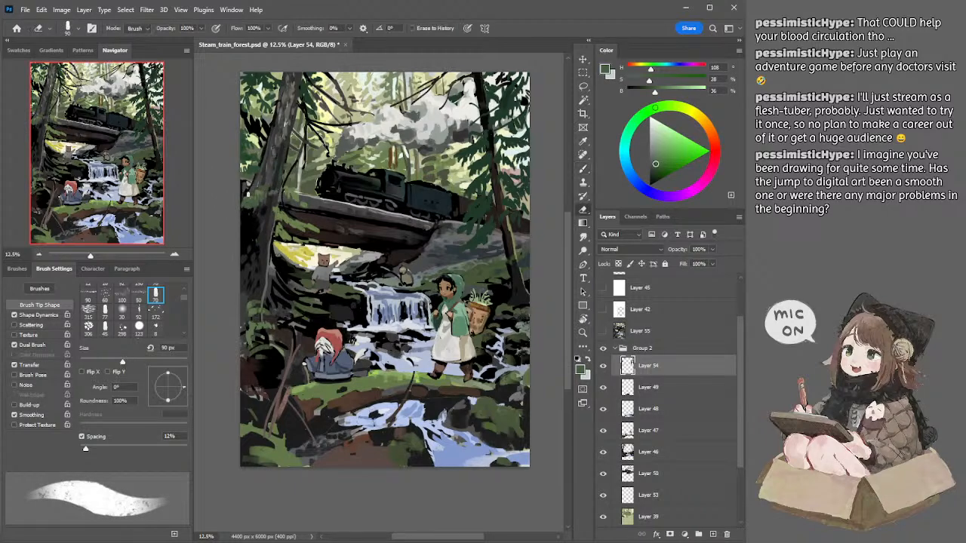
key("b")
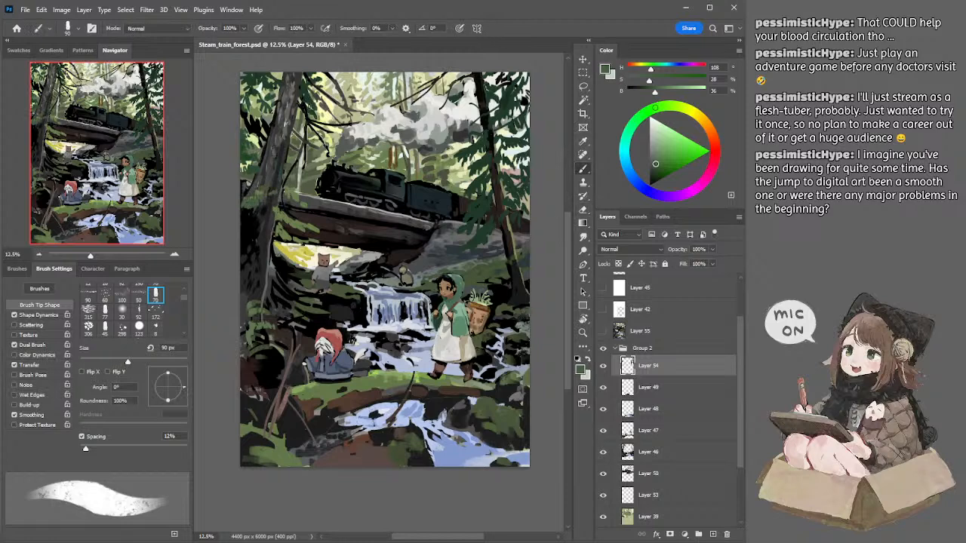
Step: Sample deep green left of the large trunk and paint foliage at 100 px, trimming its edges with an 80 px and smaller eraser
left_click(249, 187, "alt")
key("bracketright")
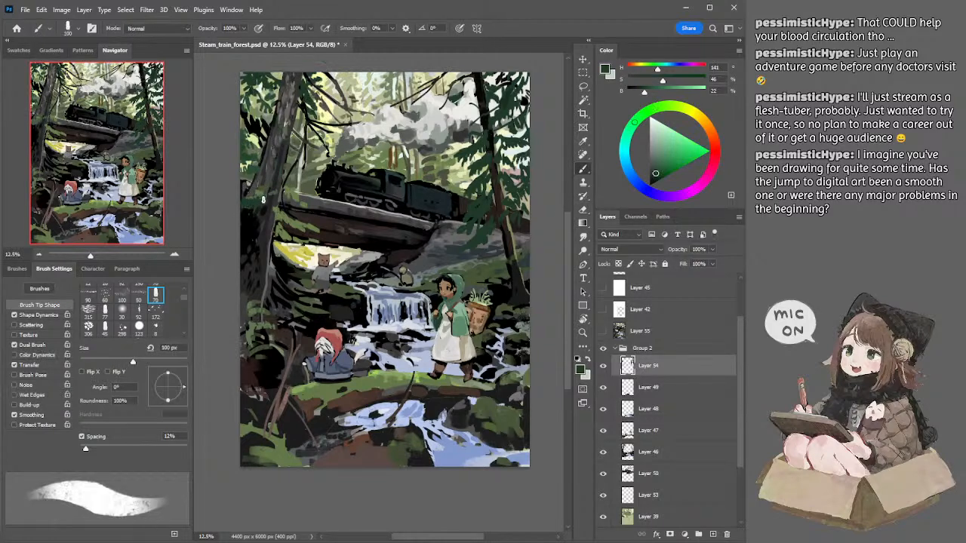
key("e")
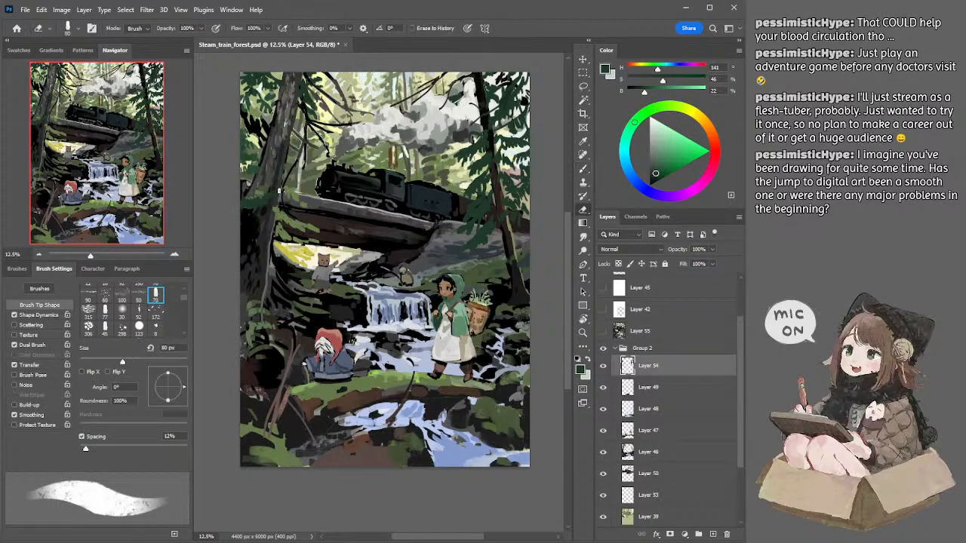
key("b")
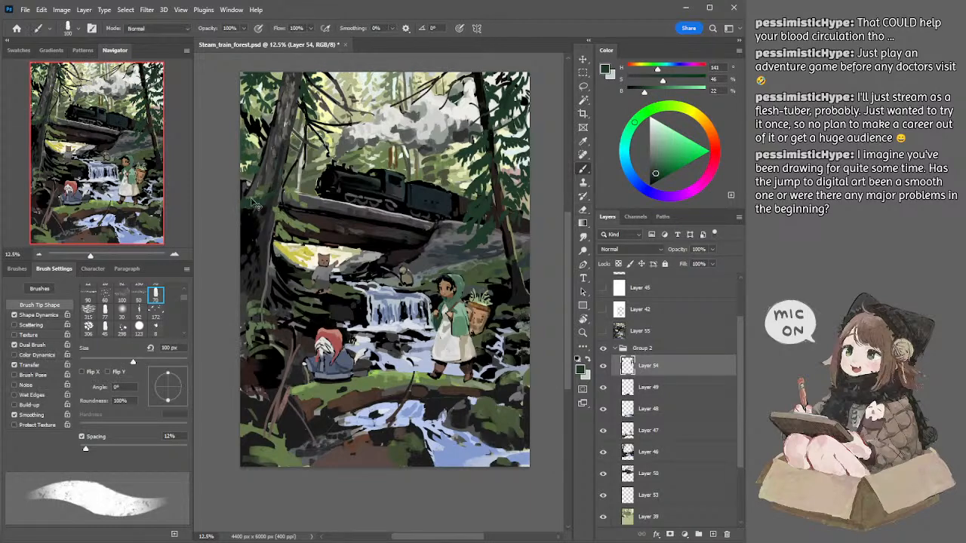
key("e")
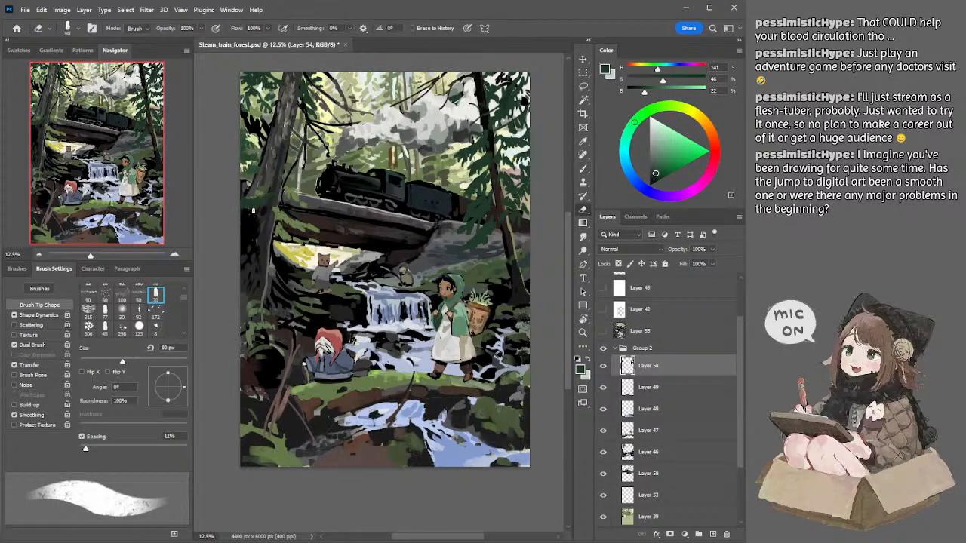
key("bracketleft")
Step: Switch to Layer 46 and sample near-black beside the large left trunk for shadow strokes, reducing the brush to 175 px
left_click(258, 181, "ctrl")
key("b")
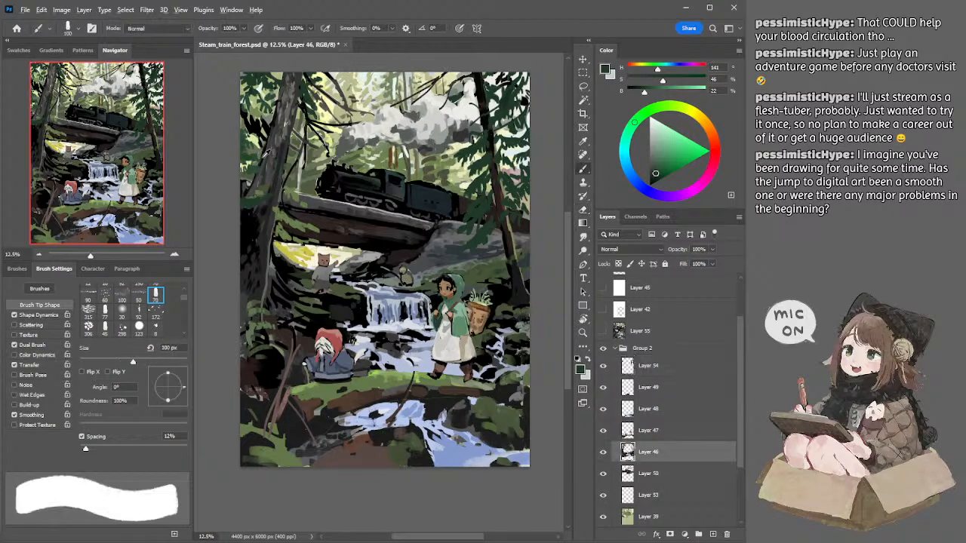
left_click(263, 155, "alt")
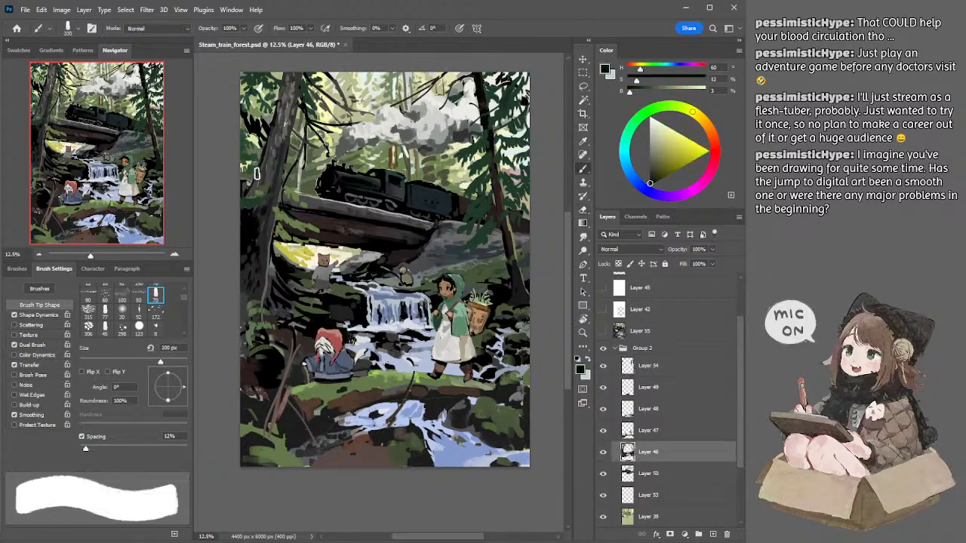
key("bracketleft")
key("bracketleft")
key("bracketleft")
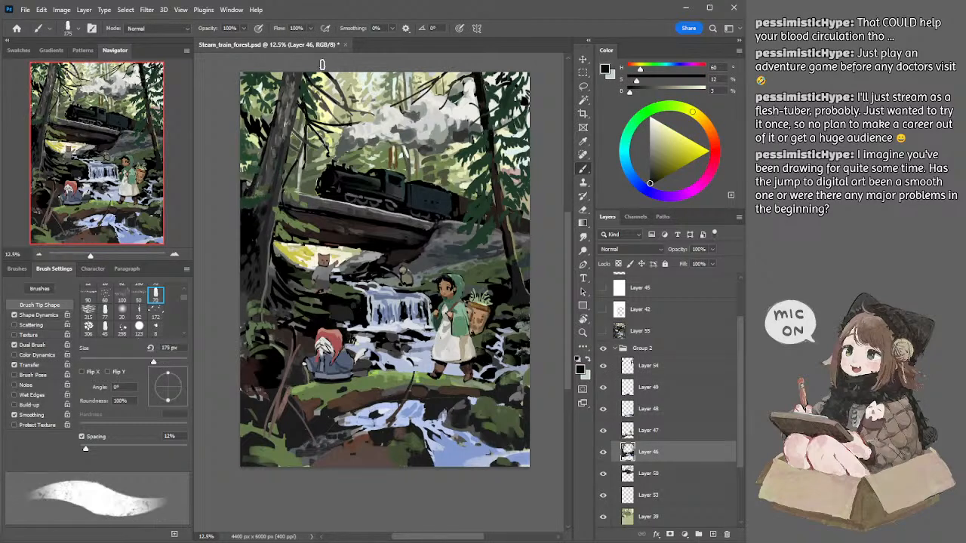
Step: Switch to Layer 54, sample a cool dark green left of the large trunk, and paint small foliage strokes at 50 and 60 px
key("l")
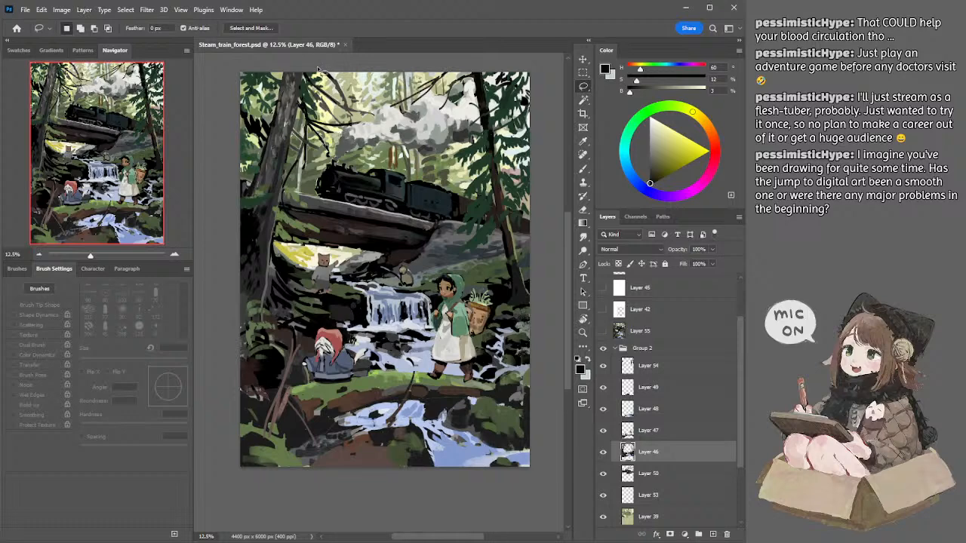
left_click(251, 162, "ctrl")
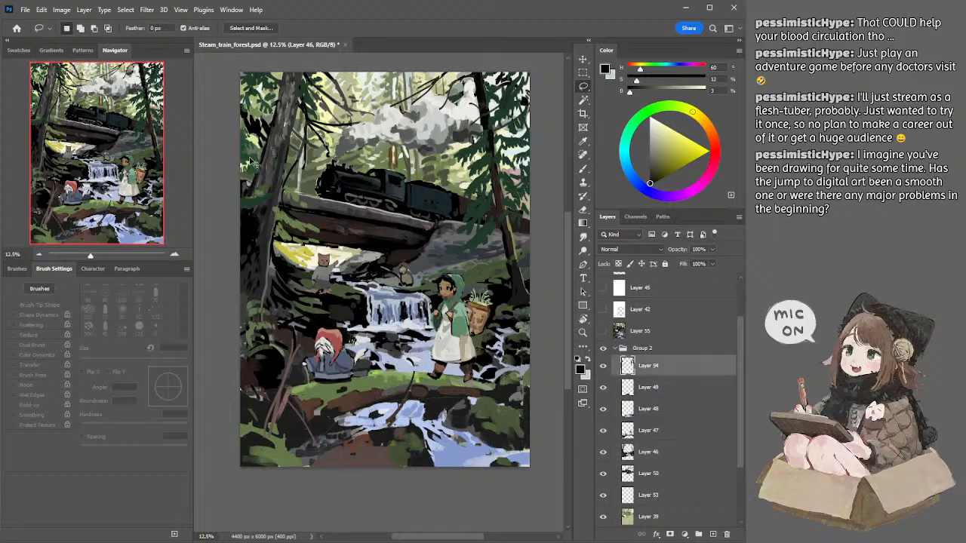
key("b")
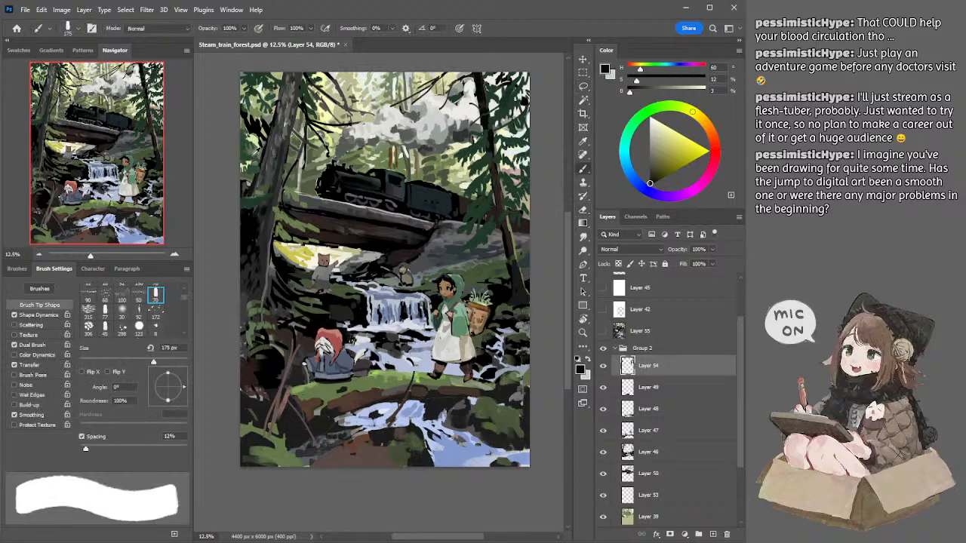
left_click(249, 155, "alt")
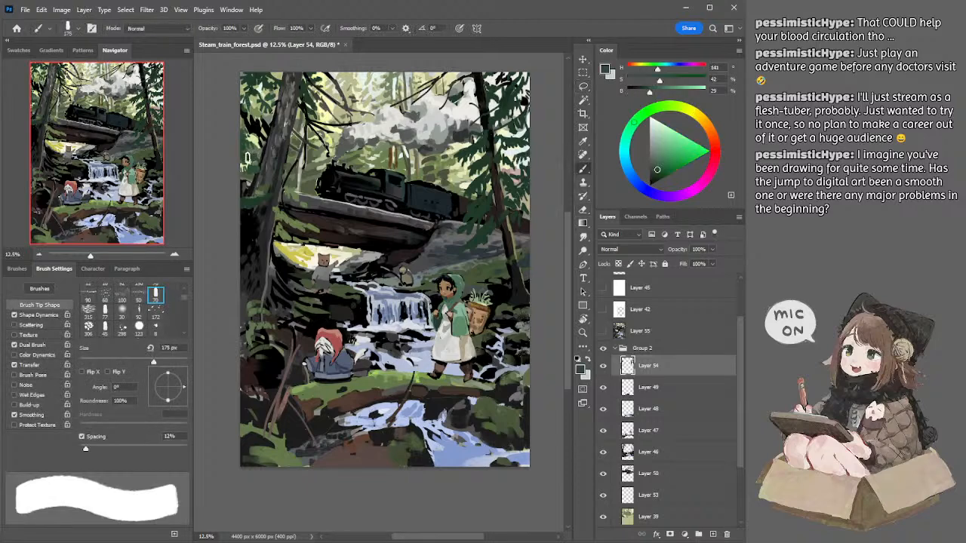
key("bracketleft")
key("bracketleft")
key("bracketleft")
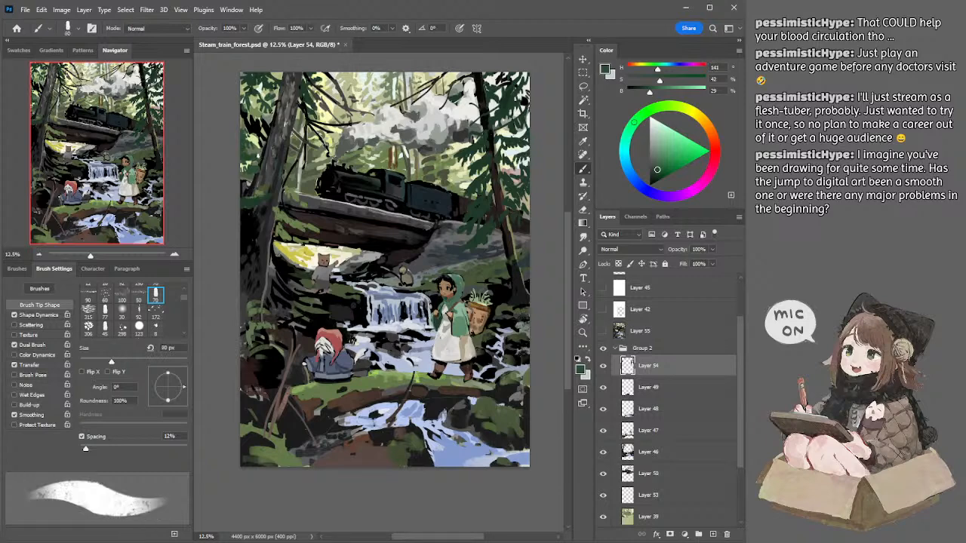
key("bracketleft")
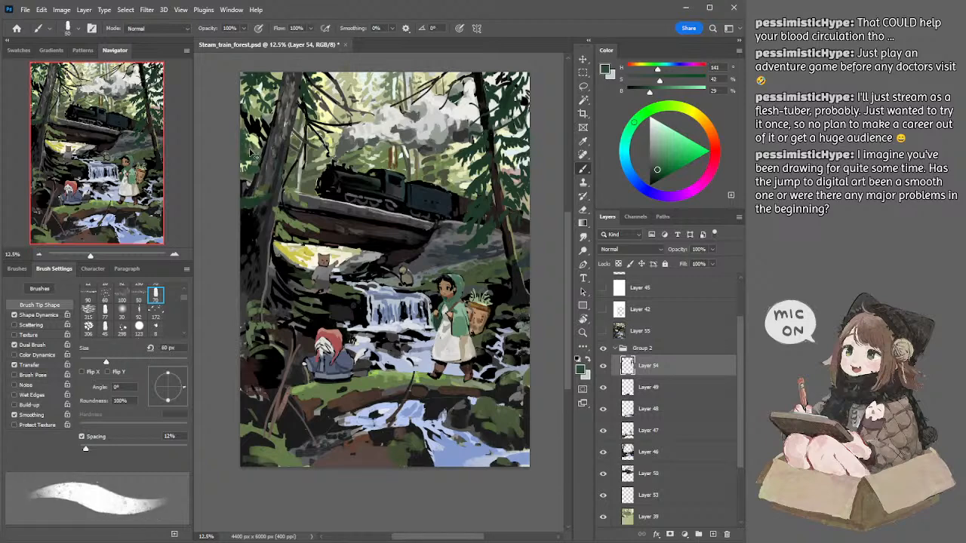
key("bracketright")
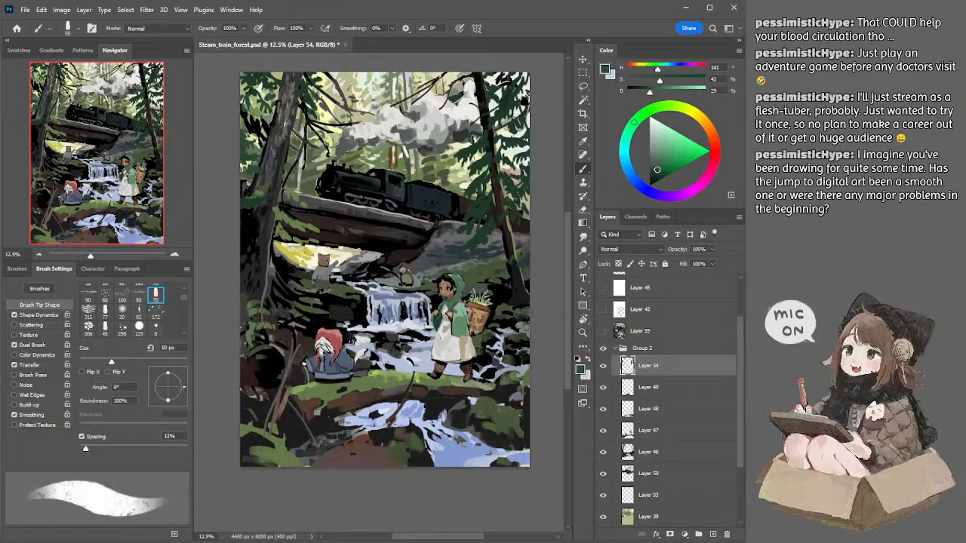
Step: Sample a warmer dark green left of the large trunk and paint foliage there at 70 px
key("bracketright")
left_click(252, 164, "alt")
left_click_drag(246, 167, 251, 176)
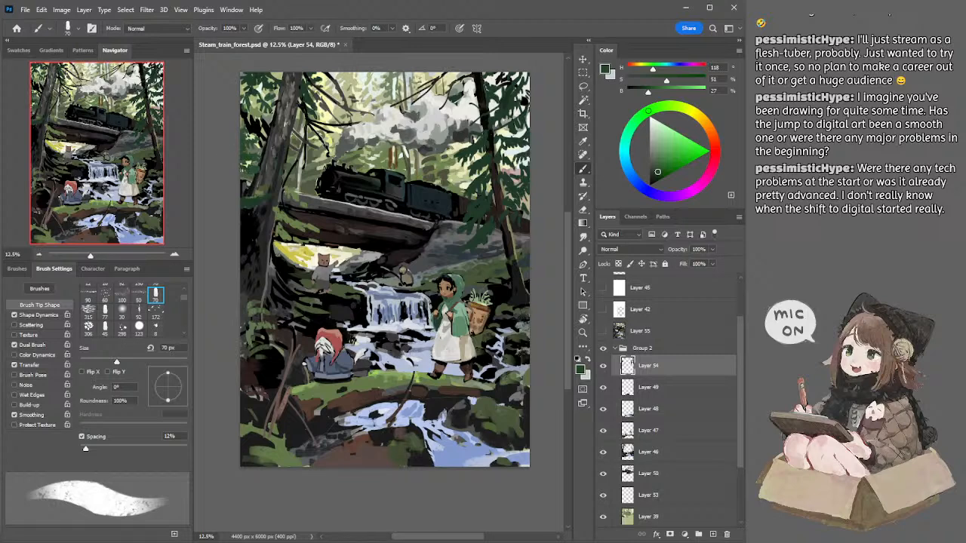
Step: Switch to Layer 46, sample dark grey and near-black along the large trunk's left edge, and enlarge the brush to 125 px for shadows
left_click(279, 170, "ctrl")
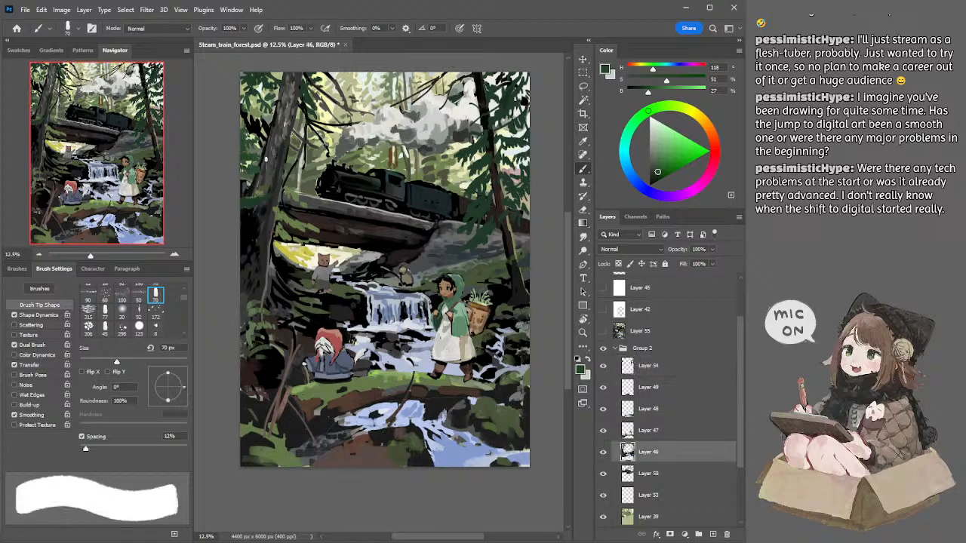
left_click(267, 168, "alt")
key("bracketright")
key("bracketright")
key("bracketright")
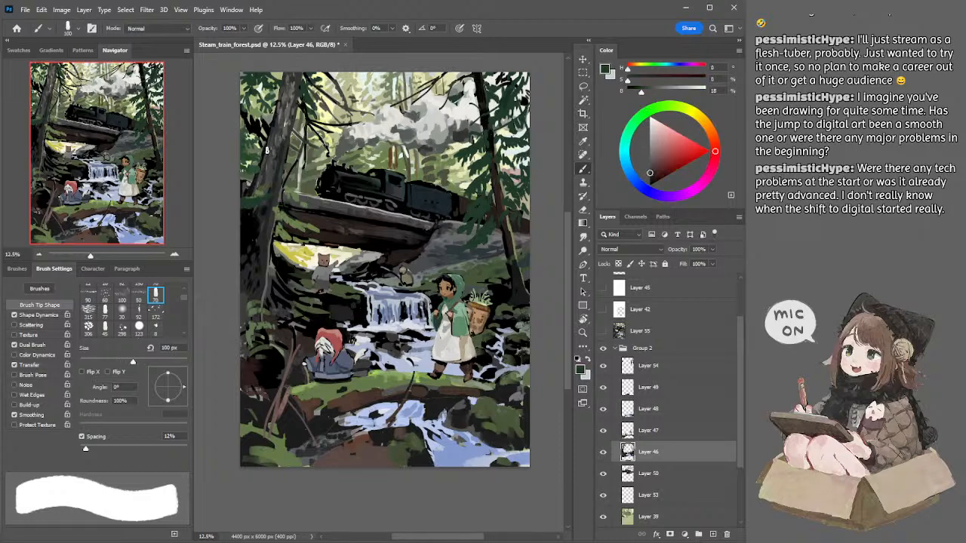
left_click(267, 148, "alt")
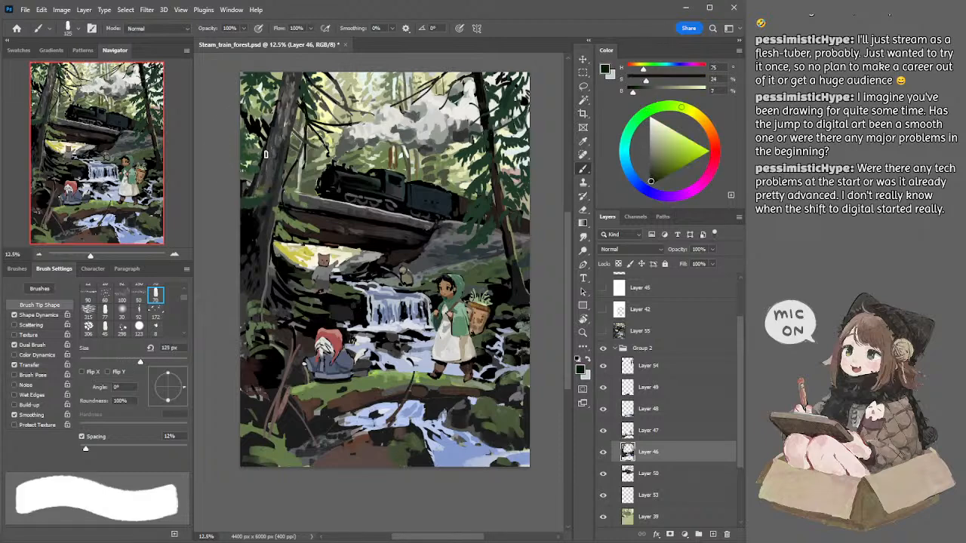
Step: Try a near-black stroke down the large trunk's left side, and undo the recent shadow strokes
key("ctrl+z")
left_click_drag(261, 172, 251, 202)
key("ctrl+z")
key("ctrl+z")
key("ctrl+z")
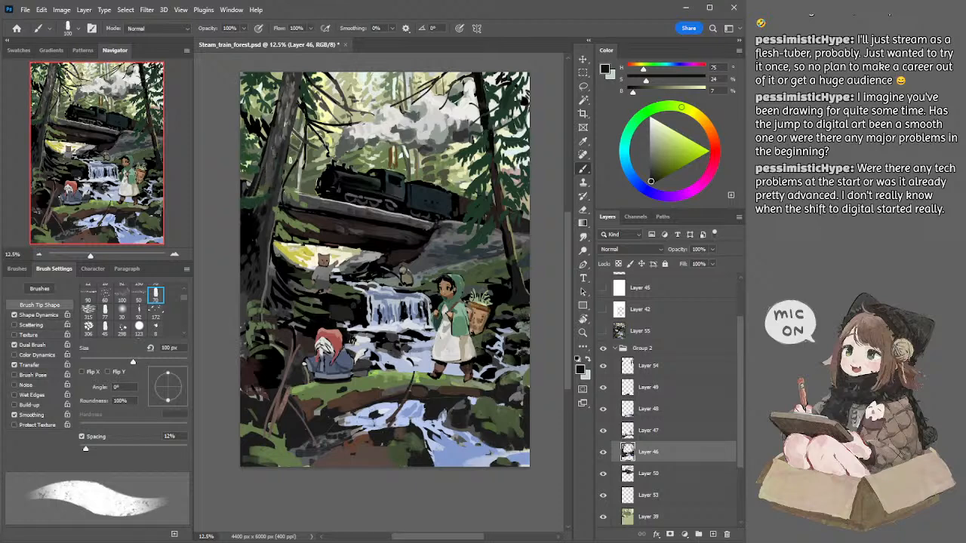
Step: Trim the dark edges beside the large left trunk with the eraser at 100 px
key("e")
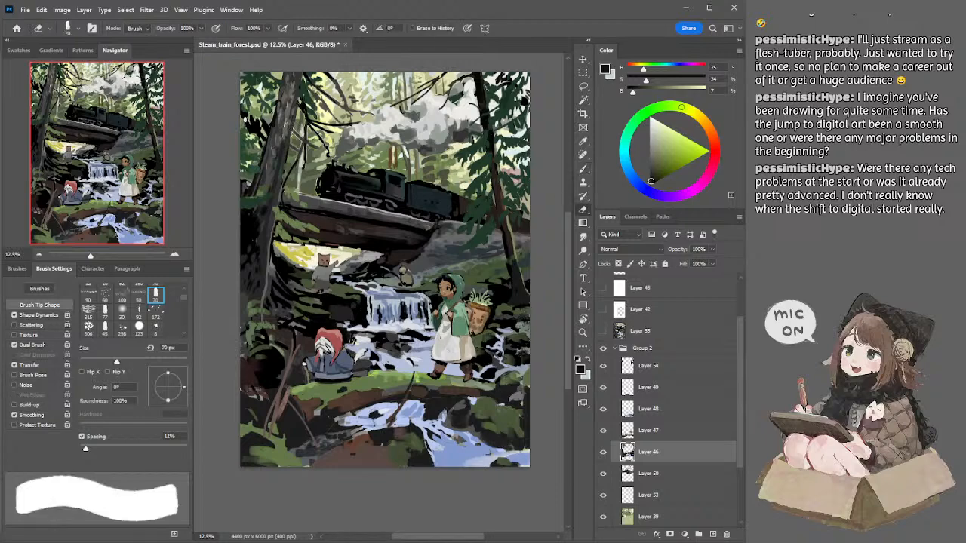
key("bracketright")
key("bracketright")
key("bracketright")
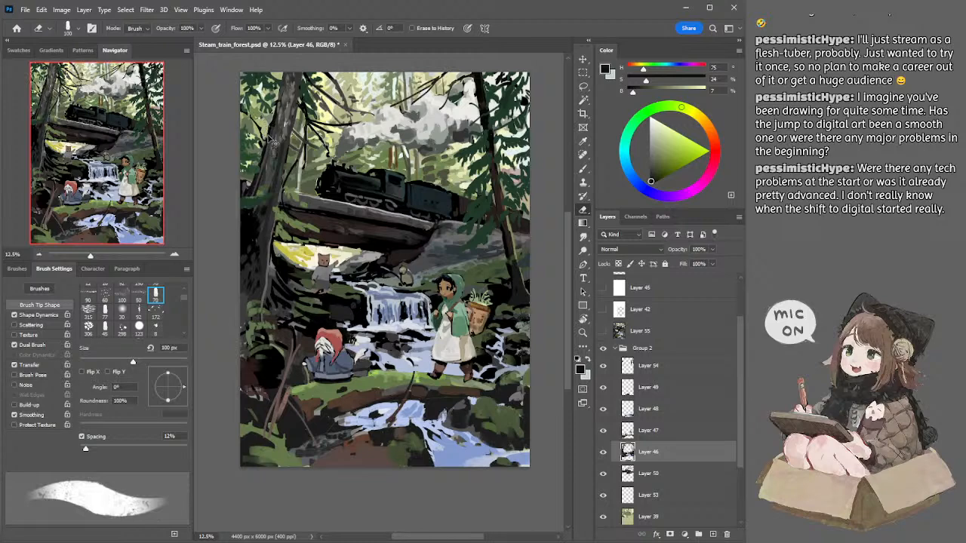
Step: Paint fine black details by the large trunk, reducing the brush to 35 px, and sample muted brown from the upper branches for 40 px strokes
key("b")
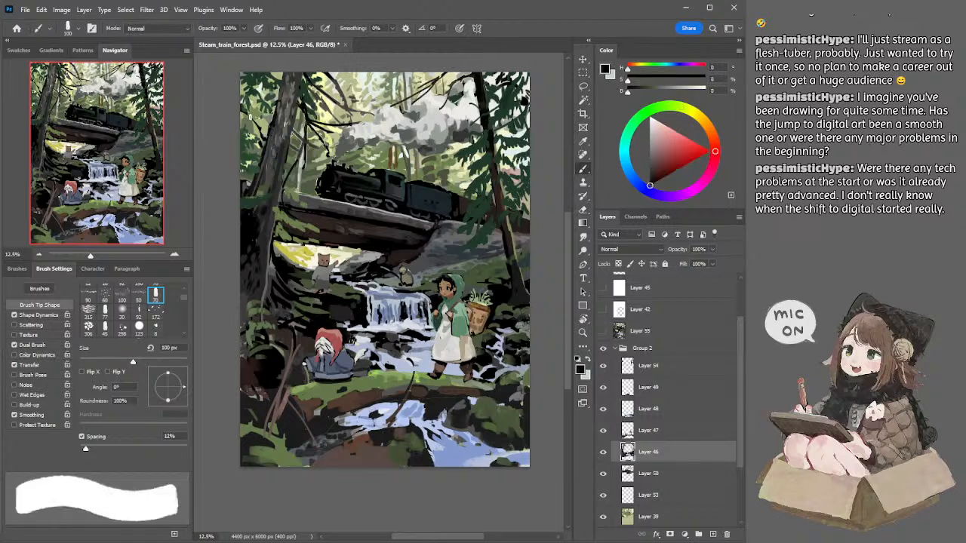
key("bracketleft")
key("bracketleft")
key("bracketleft")
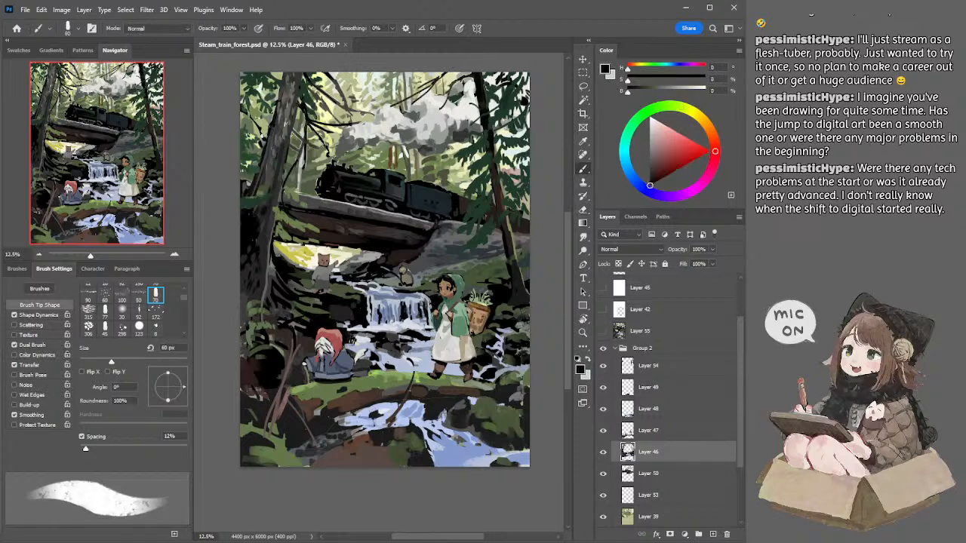
key("bracketleft")
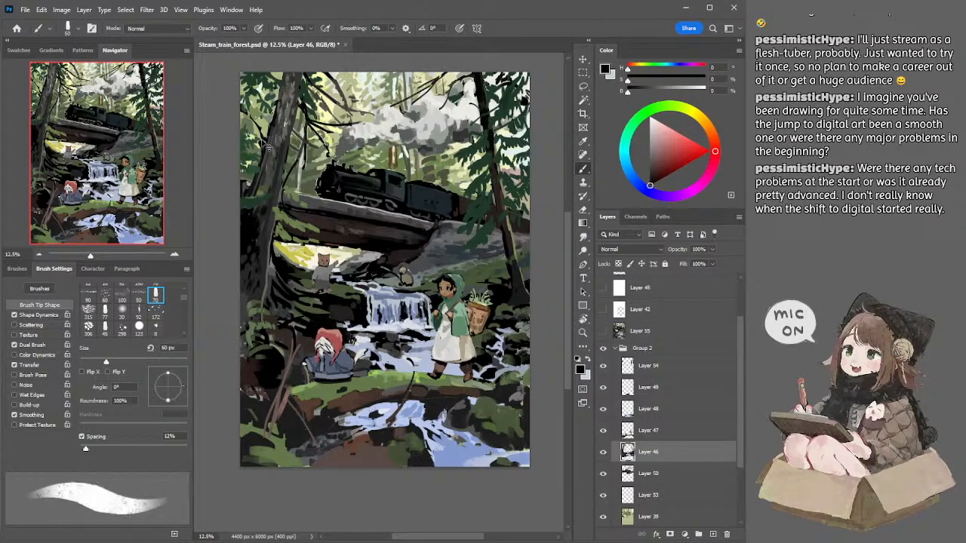
key("bracketleft")
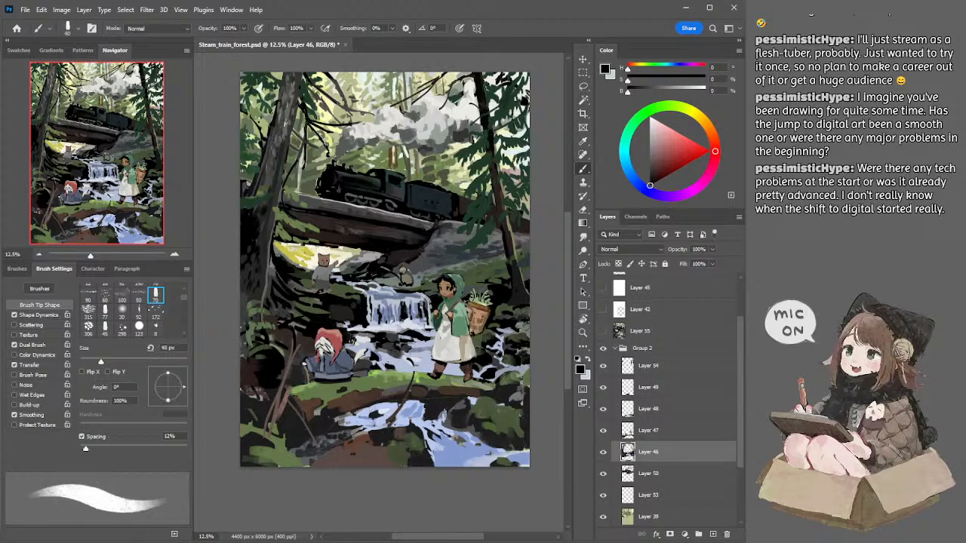
key("bracketleft")
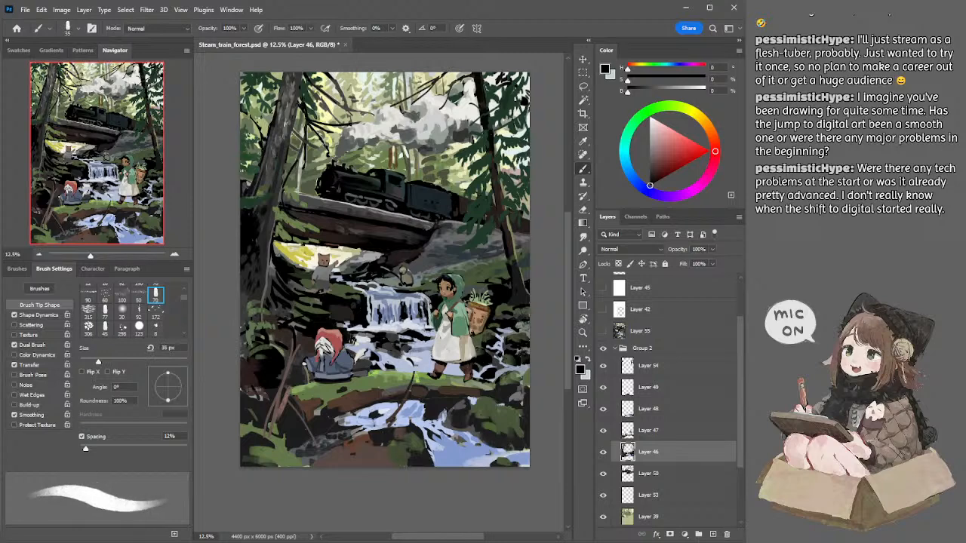
left_click(339, 89, "alt")
key("bracketright")
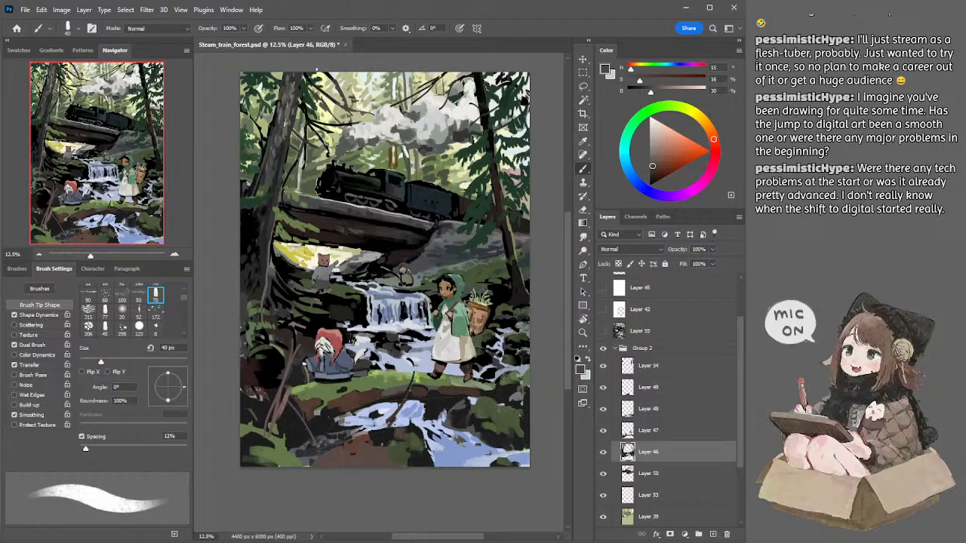
Step: Switch to Layer 50, sample dark grey from the bridge's upper edge, and enlarge the brush to 200 px
key("alt+bracketleft")
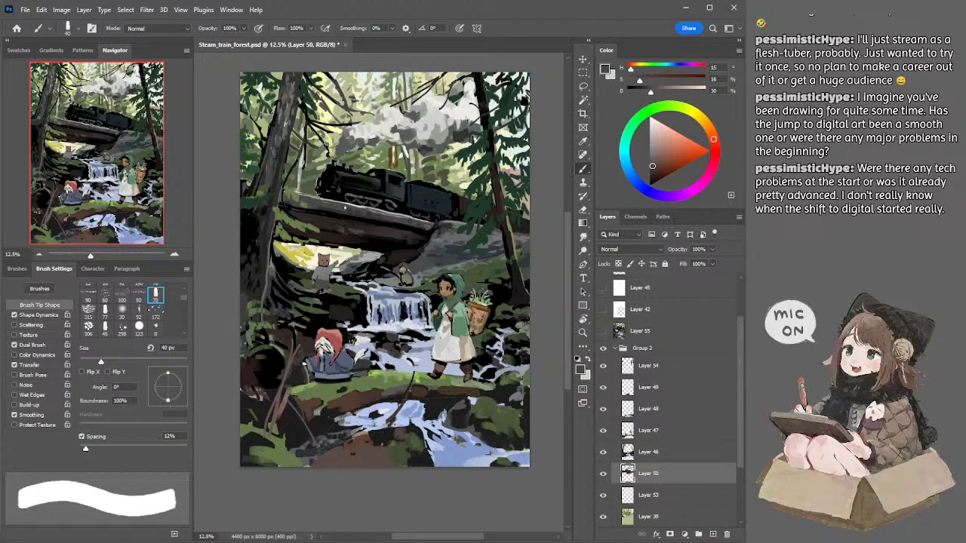
left_click(319, 200, "alt")
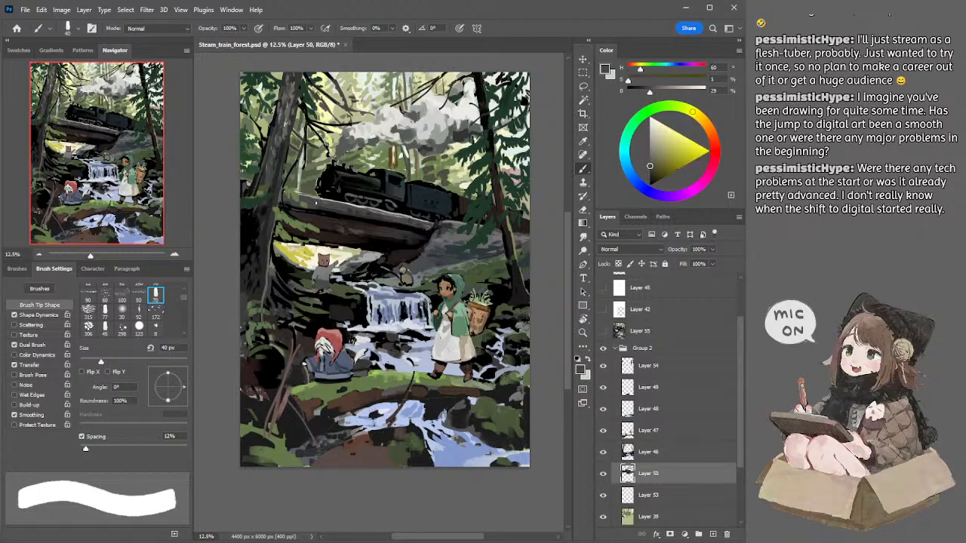
left_click(313, 202, "alt")
key("bracketright")
key("bracketright")
key("bracketright")
key("bracketright")
key("bracketright")
key("bracketright")
key("bracketright")
key("bracketright")
key("bracketright")
key("bracketright")
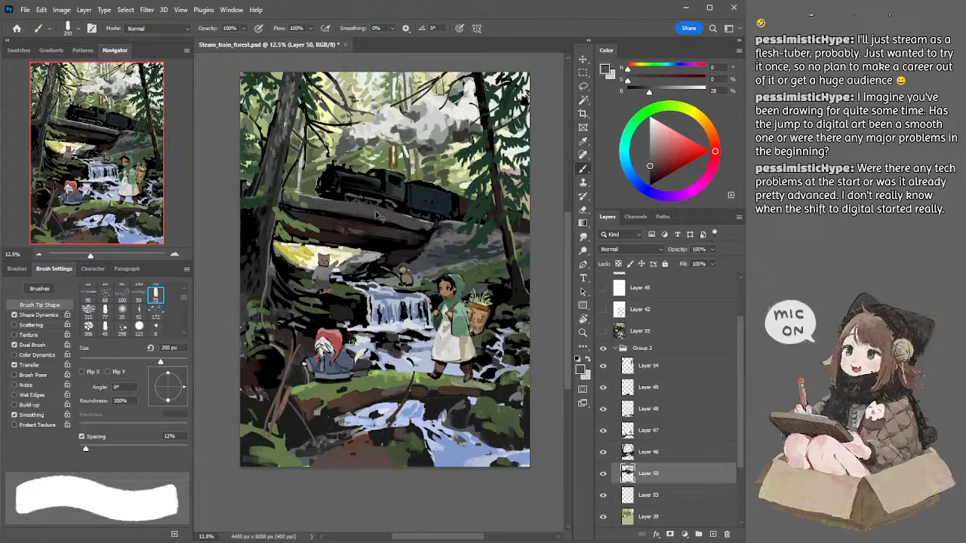
Step: Try a long grey stroke along the bridge's side at 150 px and undo it
key("bracketleft")
key("bracketleft")
key("ctrl+z")
mouse_move(309, 200)
left_mouse_down()
mouse_move(392, 218)
mouse_move(309, 200)
mouse_move(430, 225)
left_mouse_up()
key("ctrl+z")
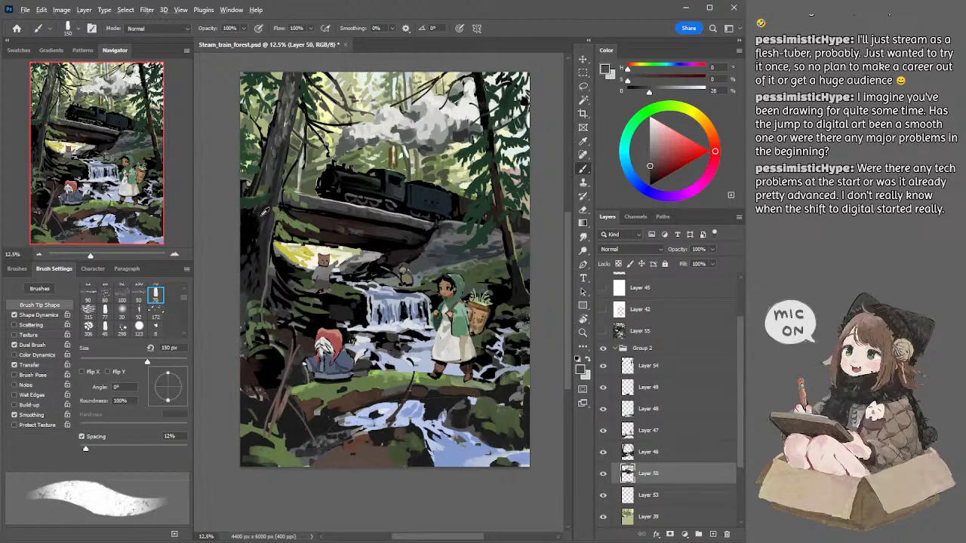
Step: Sample a darker grey from the large trunk and reduce the brush to 90 px and smaller for dark strokes beside it
left_click(262, 217, "alt")
key("bracketleft")
key("bracketleft")
key("bracketleft")
key("bracketleft")
key("bracketleft")
key("bracketleft")
key("bracketleft")
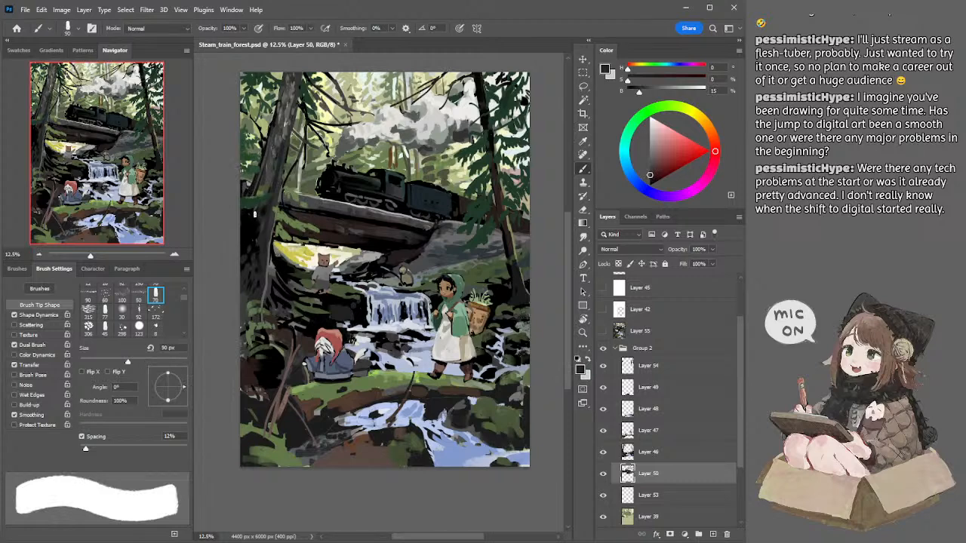
key("bracketleft")
Step: Sample dark grey from the bridge's upper edge again and enlarge the brush to 175 px
left_click(313, 202, "alt")
key("bracketright")
key("bracketright")
key("bracketright")
key("bracketright")
key("bracketright")
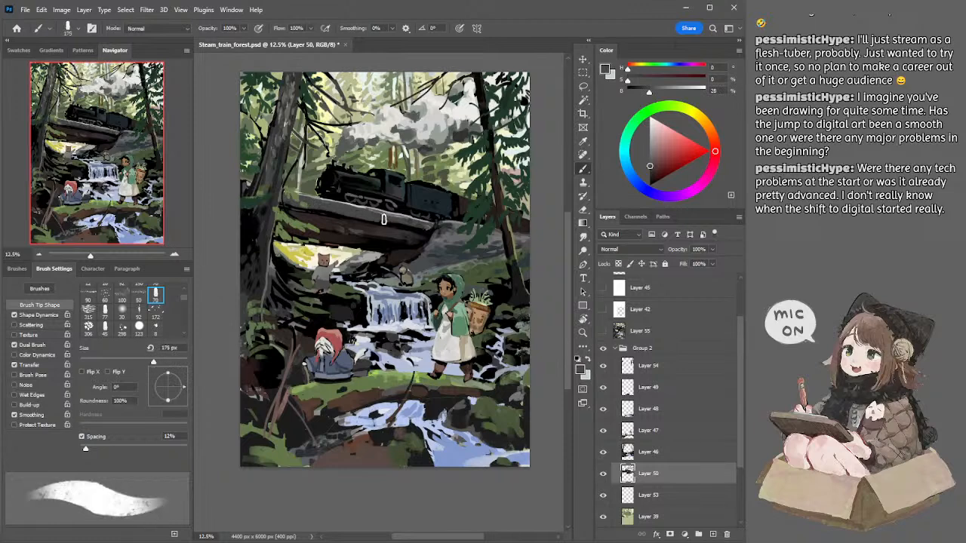
Step: Try several grey strokes along the length of the bridge's side at 175 px, undoing each one
left_click_drag(406, 224, 412, 225)
key("ctrl+z")
left_click_drag(310, 201, 389, 217)
key("ctrl+z")
left_click_drag(310, 204, 430, 232)
key("ctrl+z")
key("ctrl+z")
Step: Switch to Layer 46, reduce the brush to 125 px, and sample dark green and dark grey tones on the large trunk beside the bridge
key("bracketleft")
left_click(280, 178, "ctrl")
left_click(281, 178, "alt")
key("bracketleft")
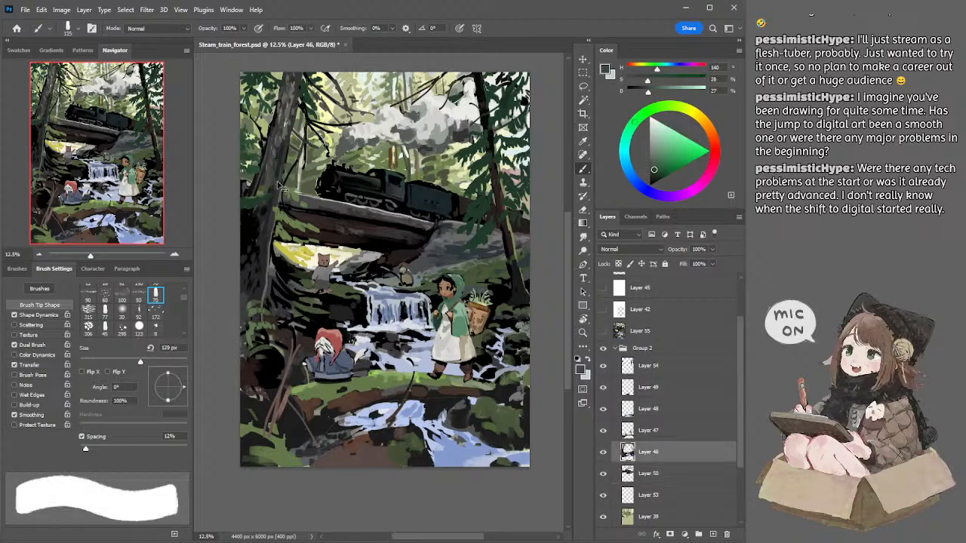
left_click(278, 178, "alt")
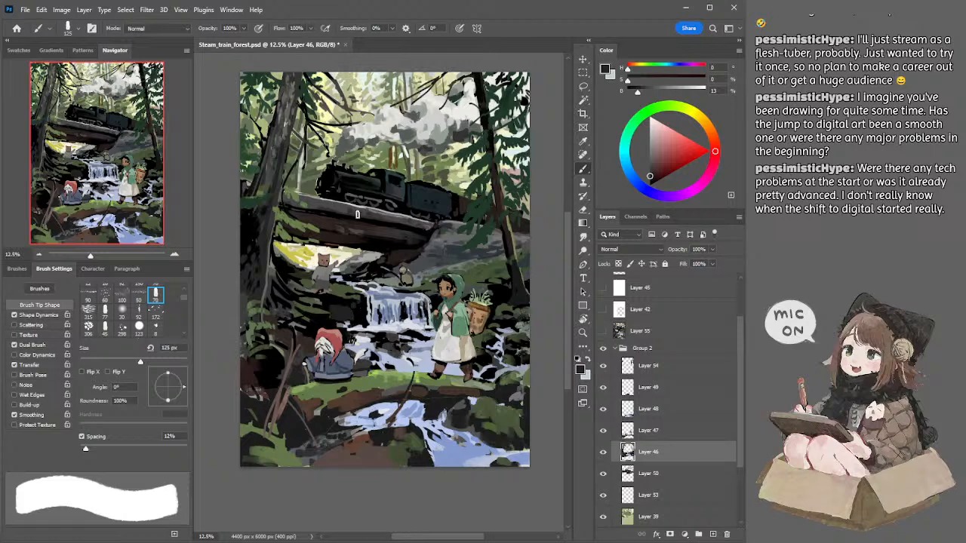
Step: Sample dark grey from the bridge's upper edge, set the brush to 150 px, and turn Color Dynamics on and off again
left_click(329, 201, "alt")
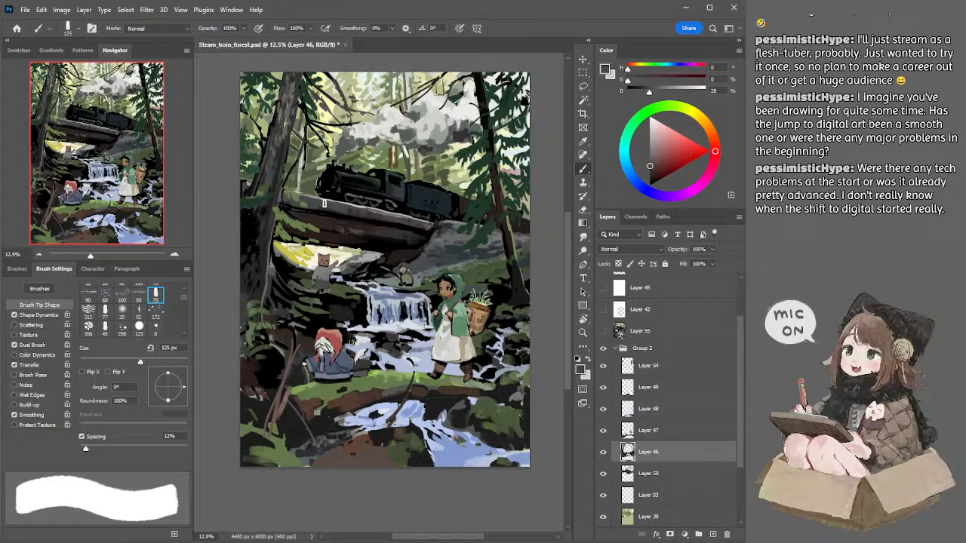
key("bracketright")
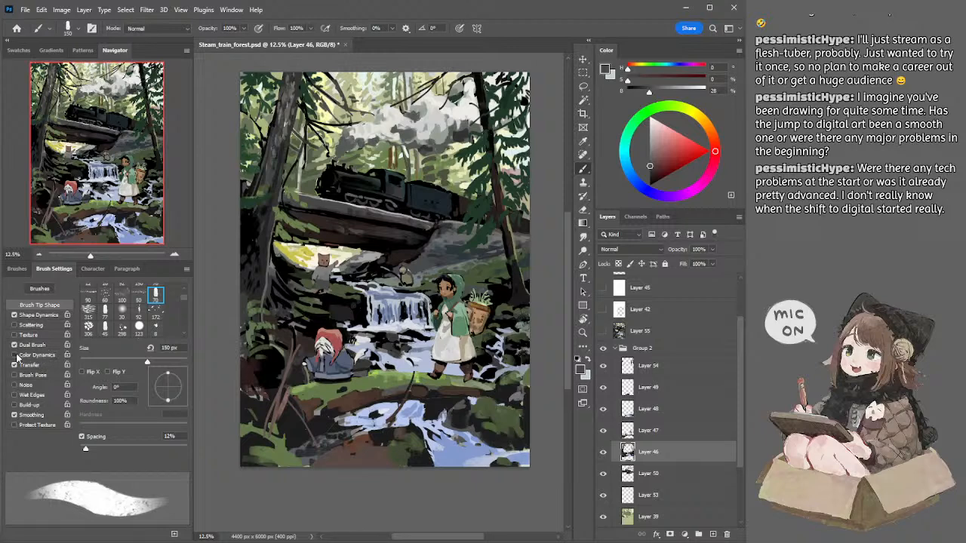
left_click(36, 355)
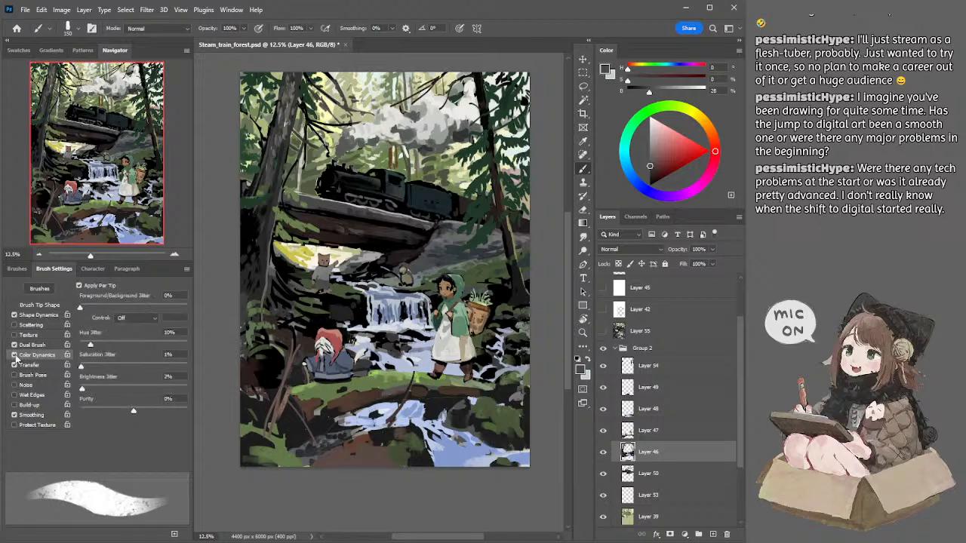
left_click(13, 355)
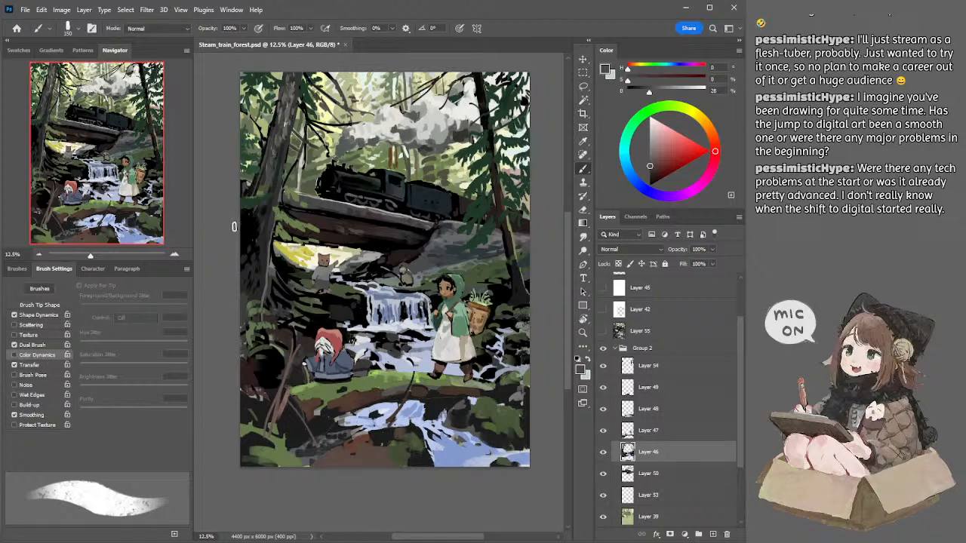
Step: Enlarge the brush to 200 px, enable Color Dynamics to check its control setting, and disable it again
left_click_drag(233, 184, 248, 187)
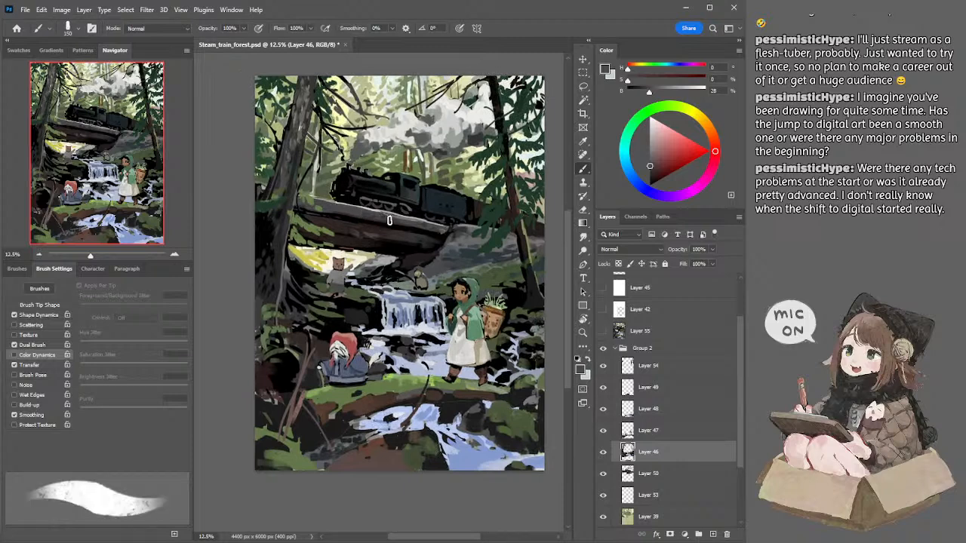
key("bracketright")
key("bracketright")
left_click(32, 356)
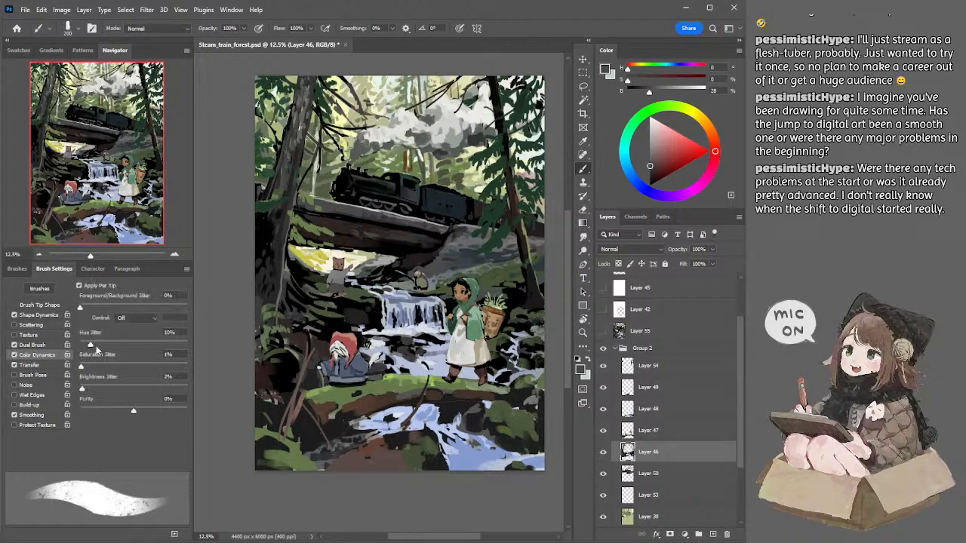
left_click(131, 320)
left_click(14, 355)
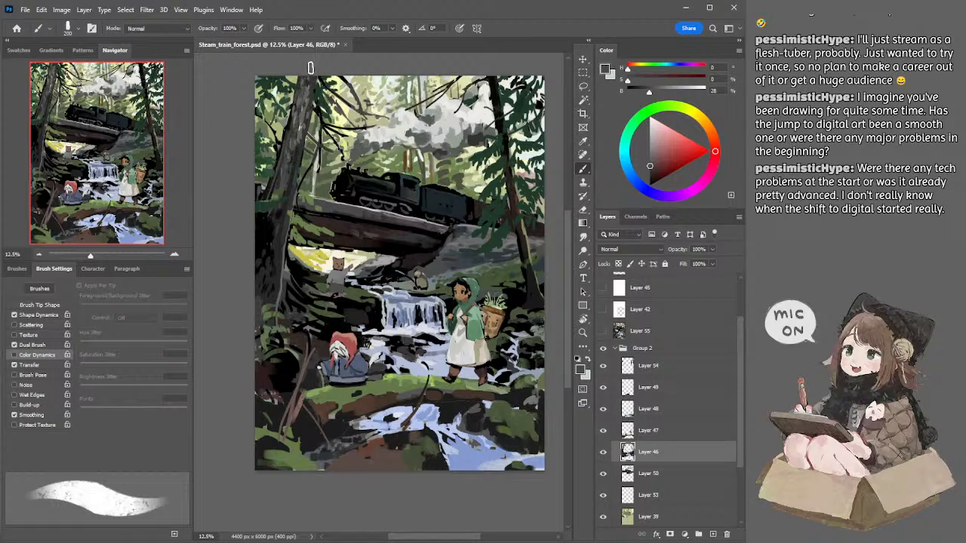
Step: Sample near-black and dark grey tones around the large left trunk on Layer 46, reducing the brush to 125 px
left_click_drag(339, 103, 320, 97)
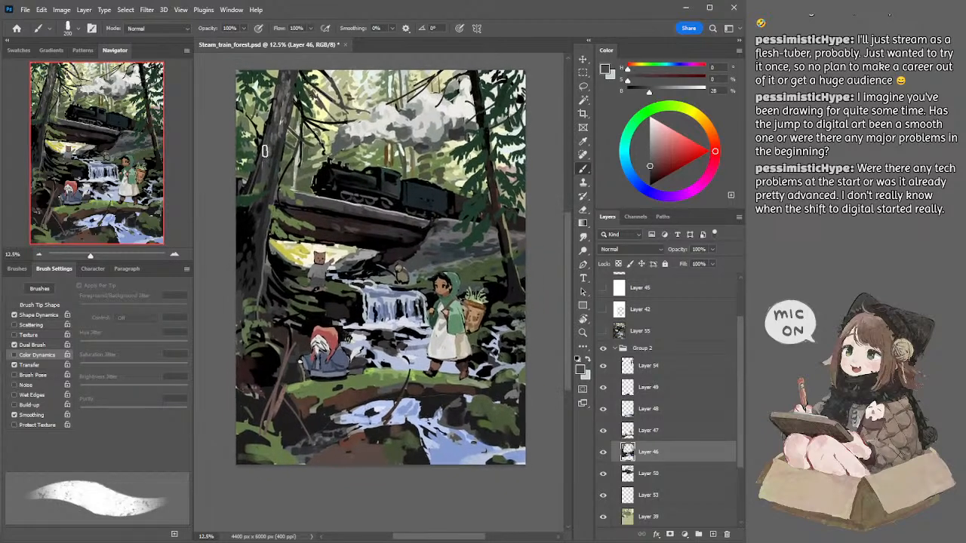
left_click(269, 113, "alt")
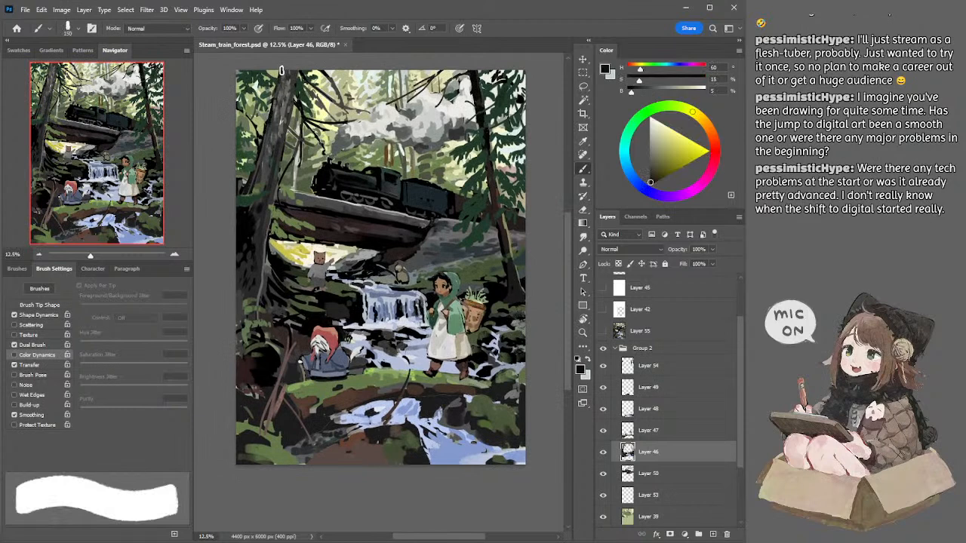
key("bracketleft")
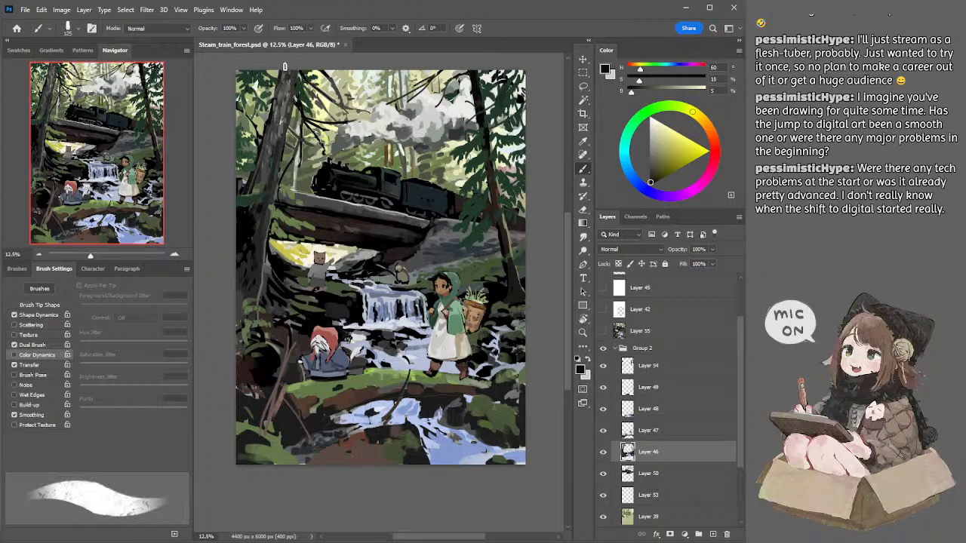
key("l")
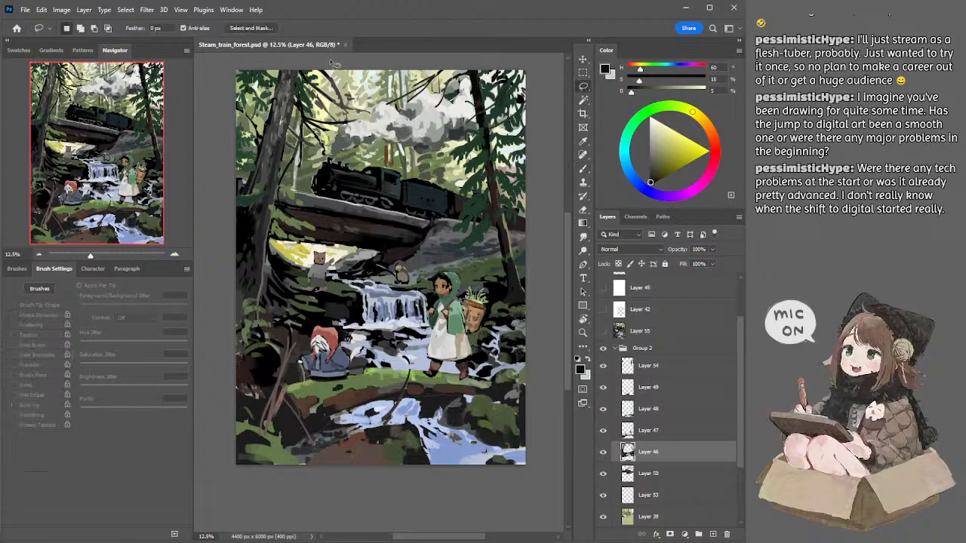
key("b")
left_click(242, 189, "alt")
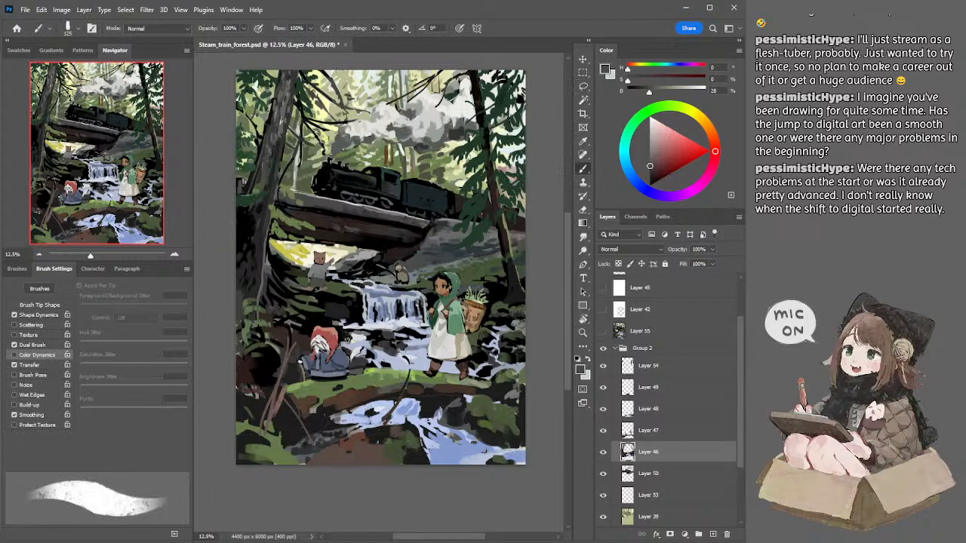
Step: Switch to Layer 50 to touch up the area beside the large trunk with a 100 px eraser and an 80 px brush
key("e")
key("alt+bracketleft")
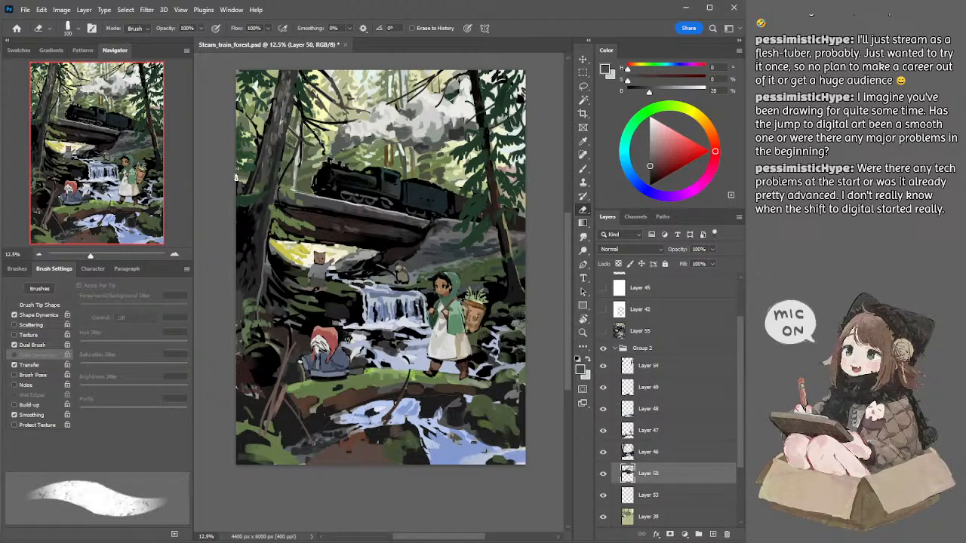
key("b")
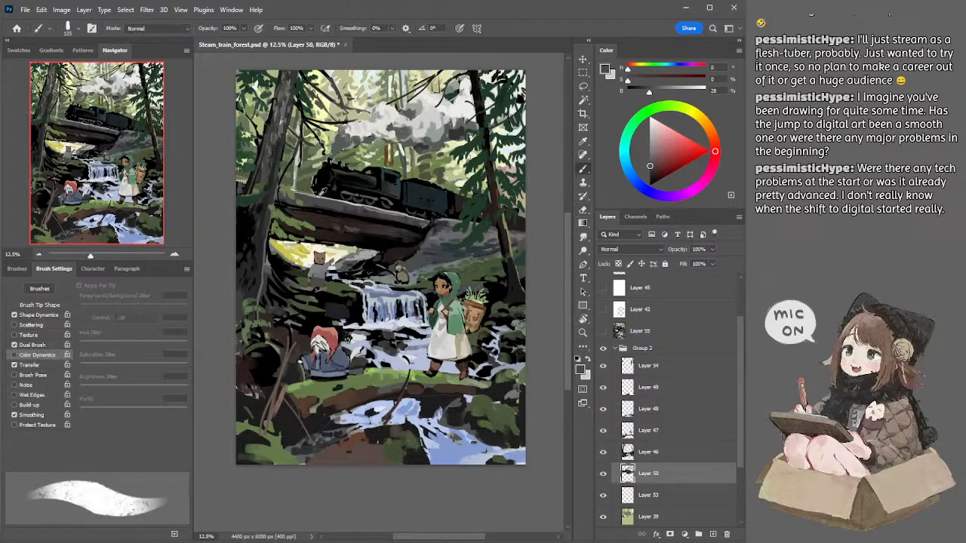
key("[")
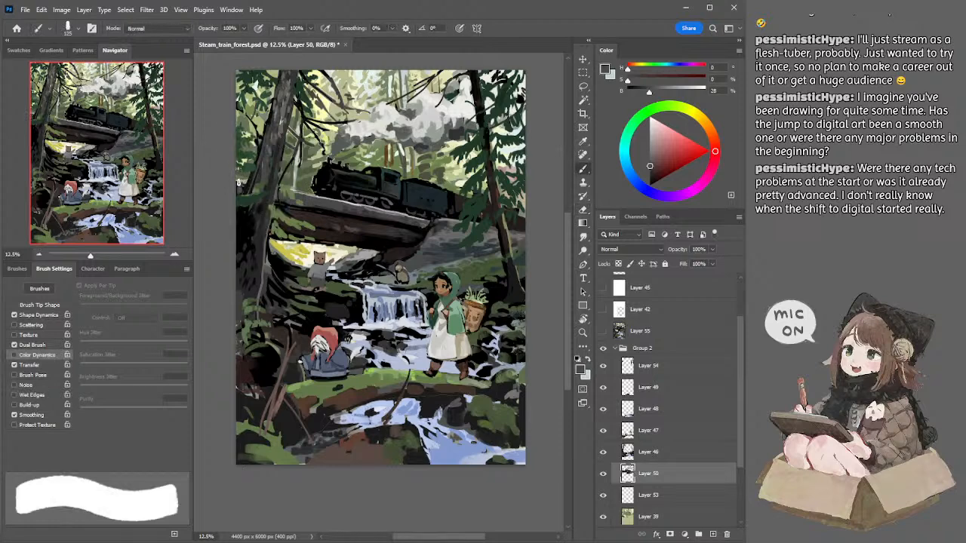
key("[")
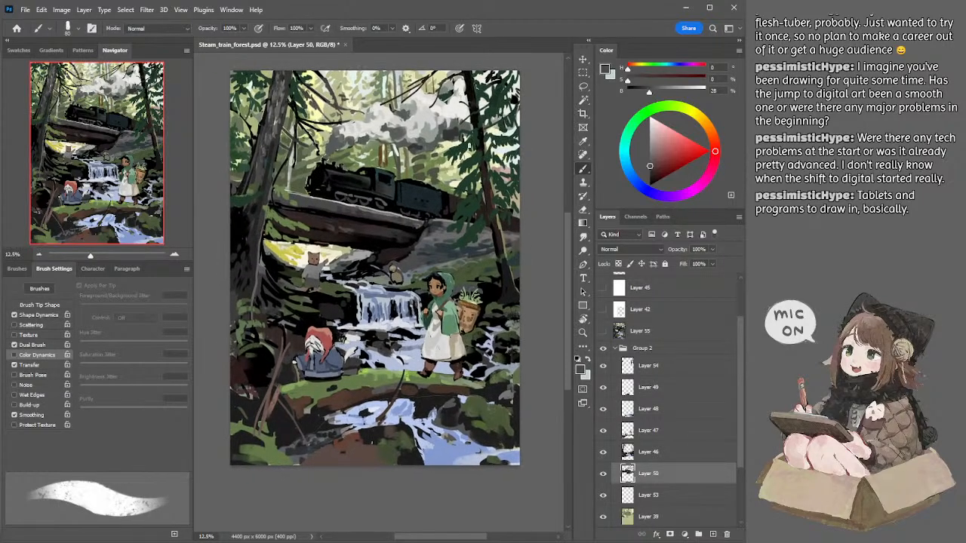
Step: Refine the right-hand tree's foliage on Layer 54 with the eraser reduced to 45 px and dark green sampled from its needles
left_click(472, 148, "ctrl")
key("e")
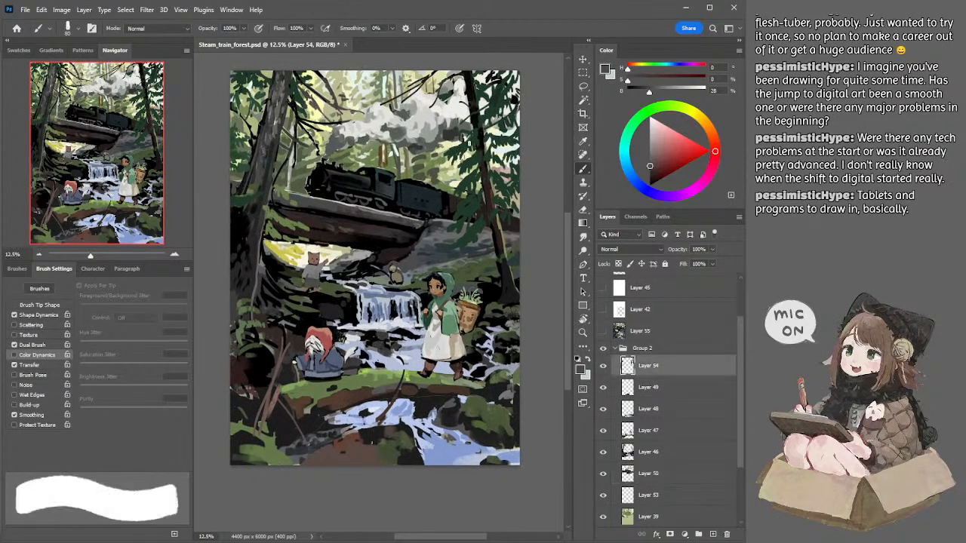
key("[")
key("[")
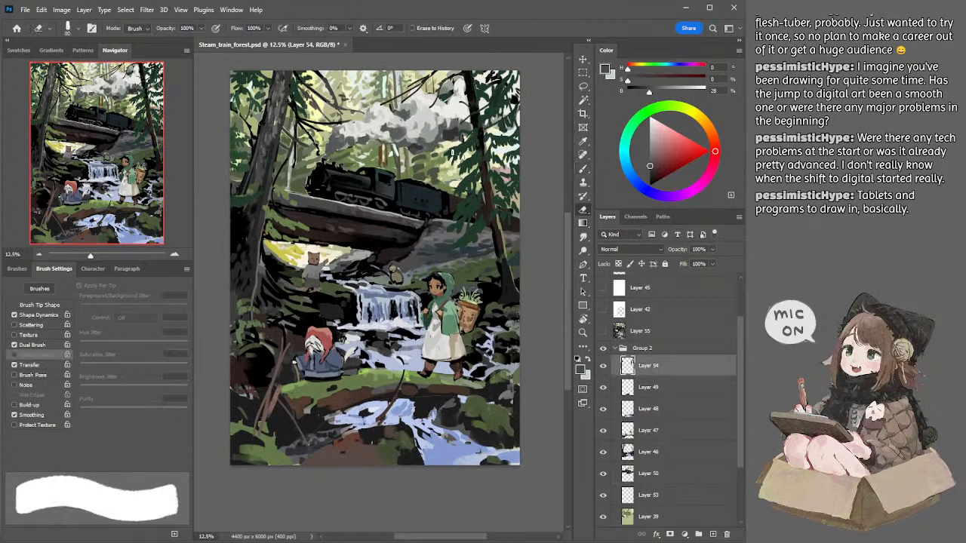
left_click(500, 99, "alt")
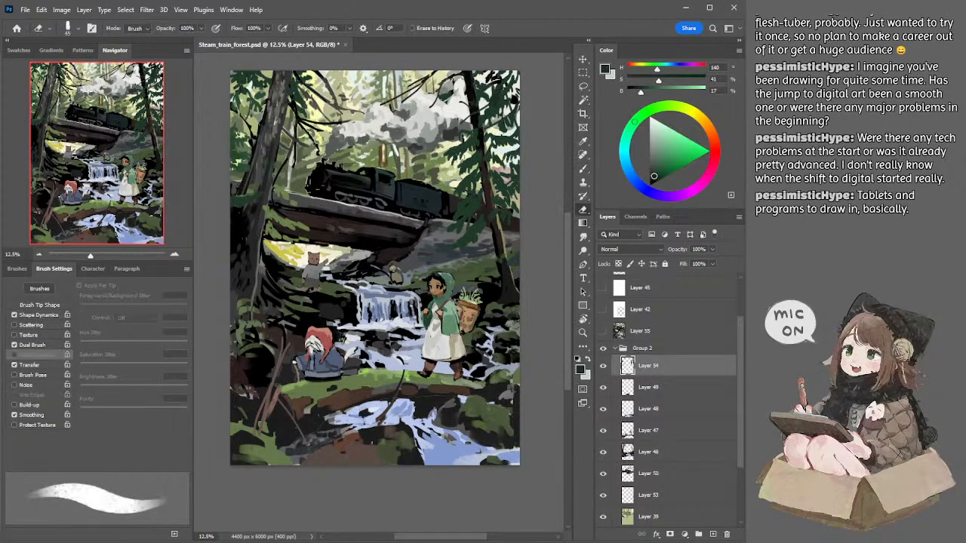
key("b")
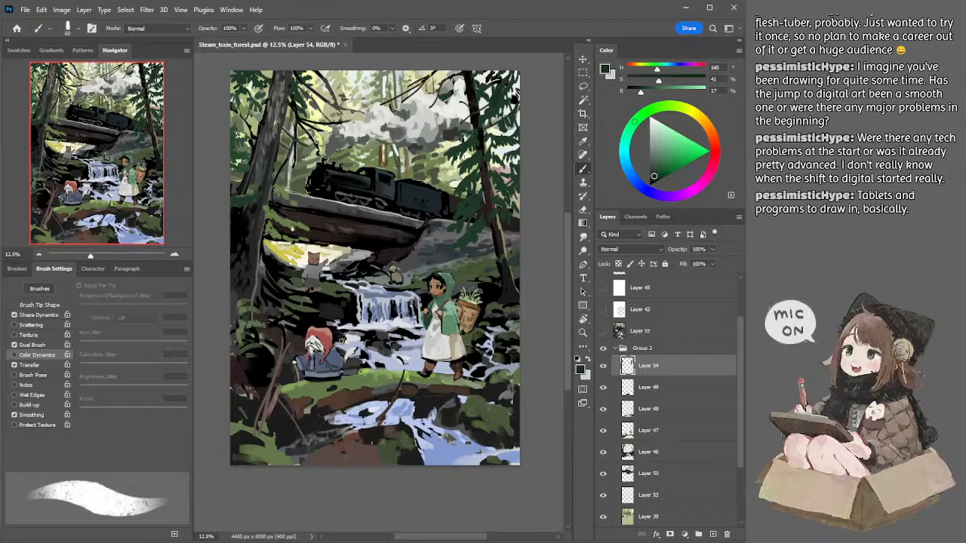
Step: Switch to Layer 46, sample dark grey beside the large trunk's base, and enlarge the brush to 150 px
left_click(335, 236, "ctrl")
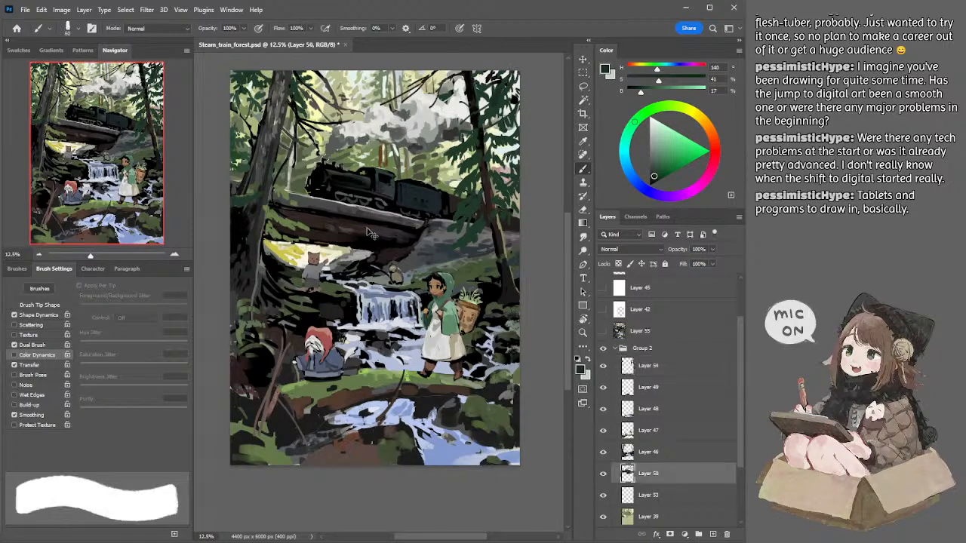
left_click(248, 260, "ctrl")
left_click(239, 283, "alt")
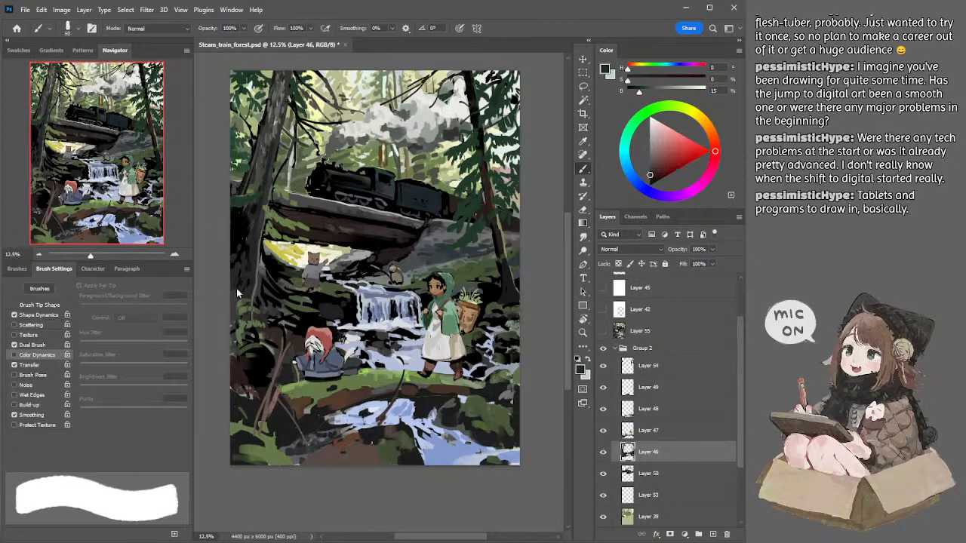
left_click(237, 285, "alt")
key("bracketright")
key("bracketright")
key("bracketright")
key("bracketright")
key("bracketright")
key("bracketright")
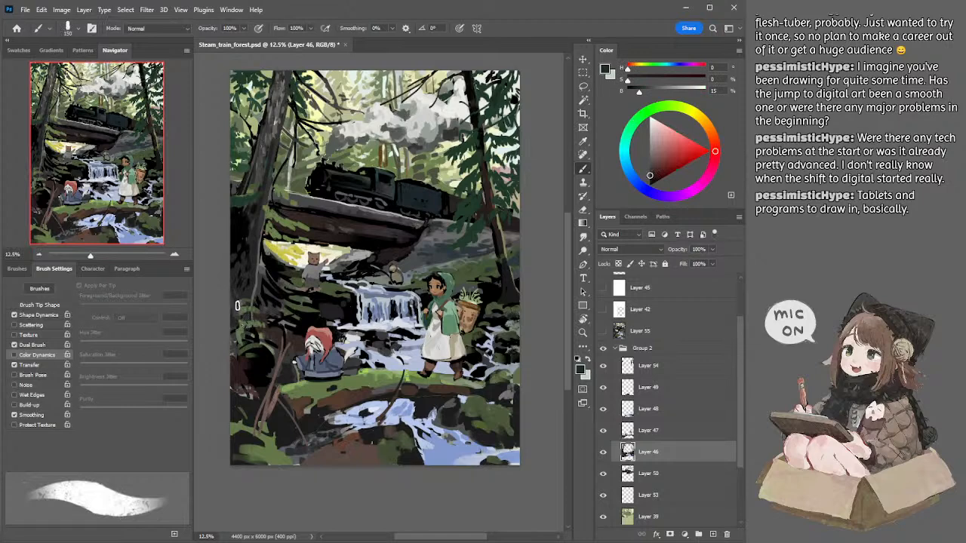
Step: Sample black from the base of the right-hand tree on Layer 46 and reduce the brush size
key("bracketleft")
left_click(508, 298, "alt")
left_click(497, 296, "alt")
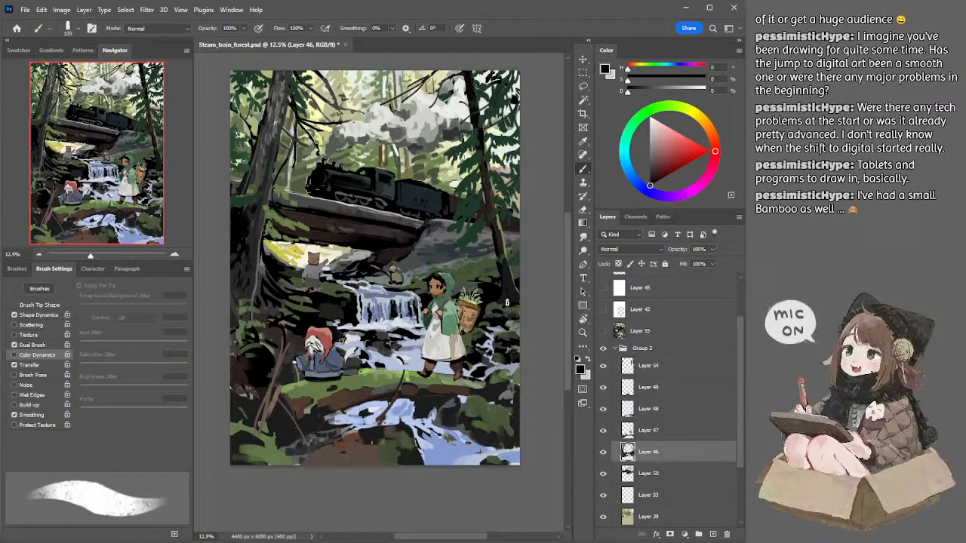
key("bracketleft")
key("bracketleft")
Step: Trim the right-hand tree's foliage on Layer 54 with the eraser at 35 px, and enlarge it to 50 px
left_click(470, 185, "ctrl")
key("e")
key("bracketleft")
key("bracketleft")
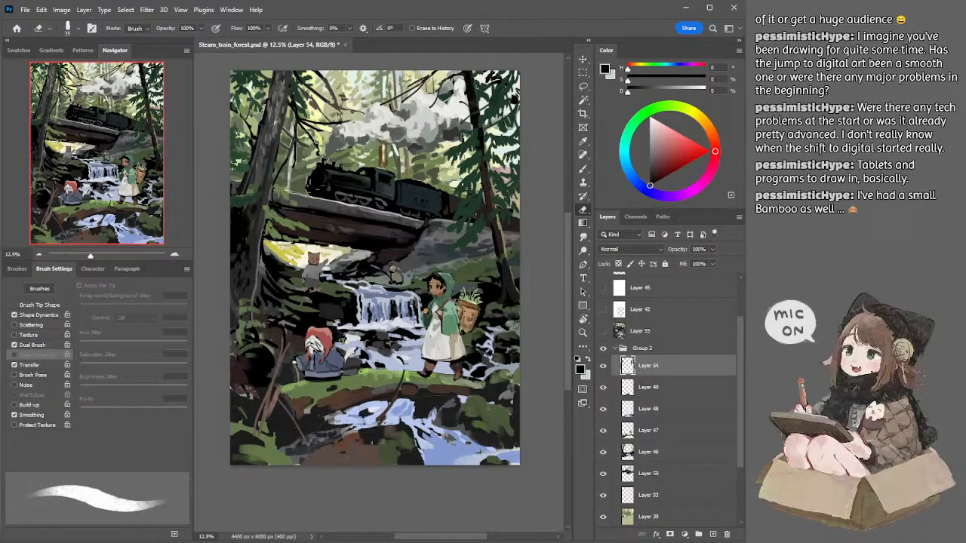
key("bracketright")
key("bracketright")
key("bracketright")
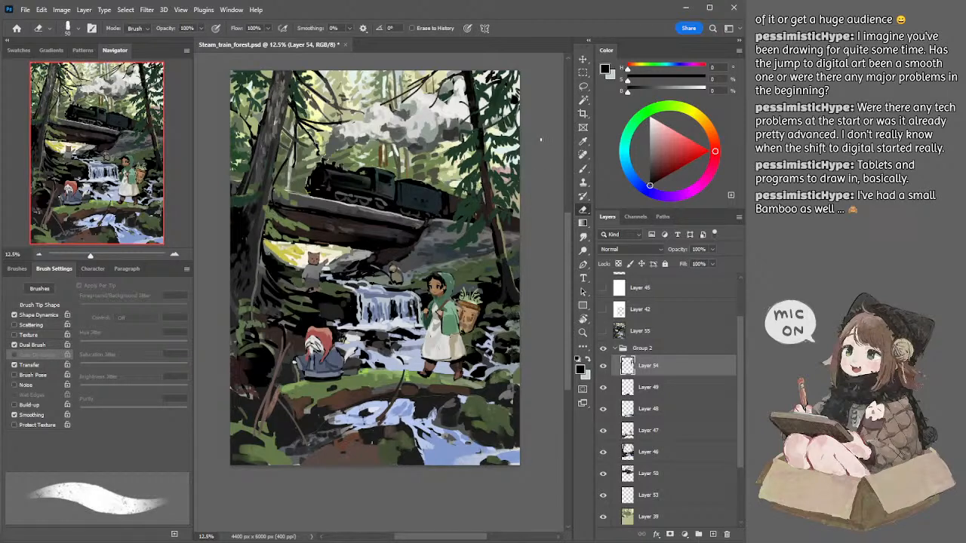
Step: Sample dark green from the right-hand tree's foliage for the 70 px brush, and switch to the 50 px eraser on Layer 46
key("b")
left_click(457, 150, "alt")
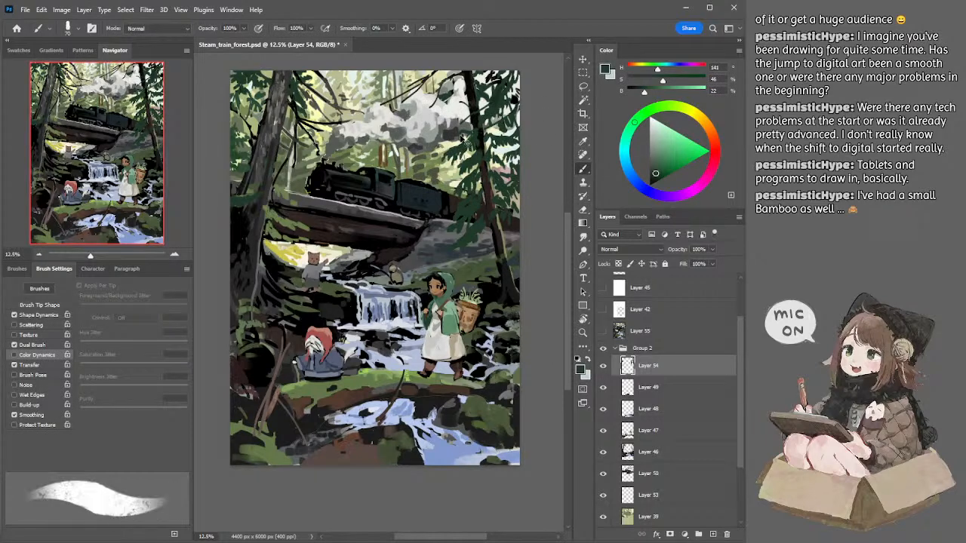
left_click(268, 132, "ctrl")
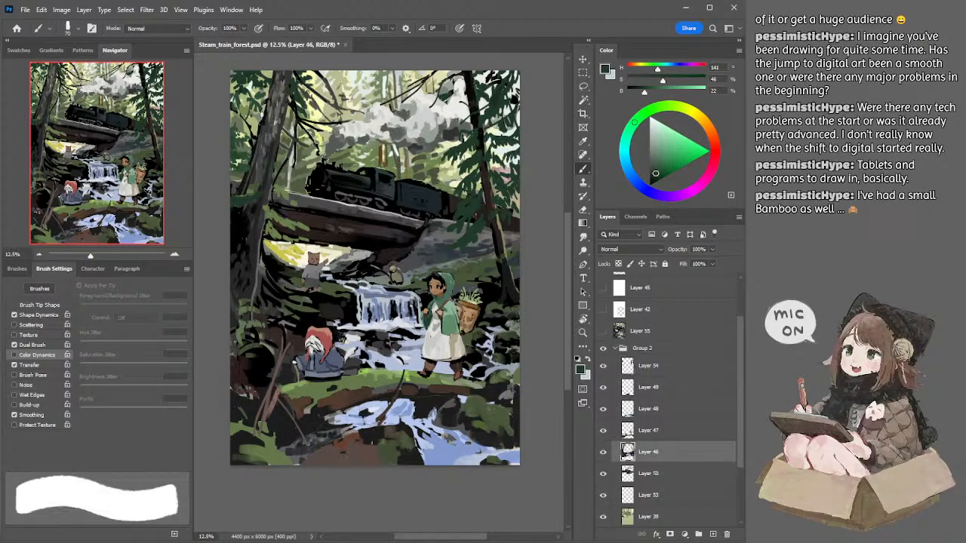
key("e")
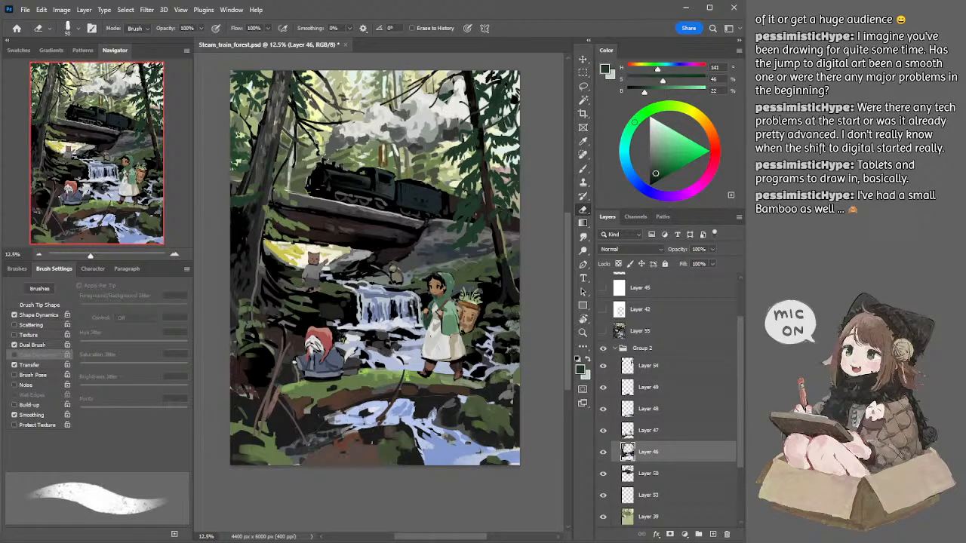
Step: Return to Layer 54 and refine the right-hand tree's needles with the dark green brush and the 50 px eraser
left_click(480, 145, "ctrl")
key("b")
left_click(475, 139, "alt")
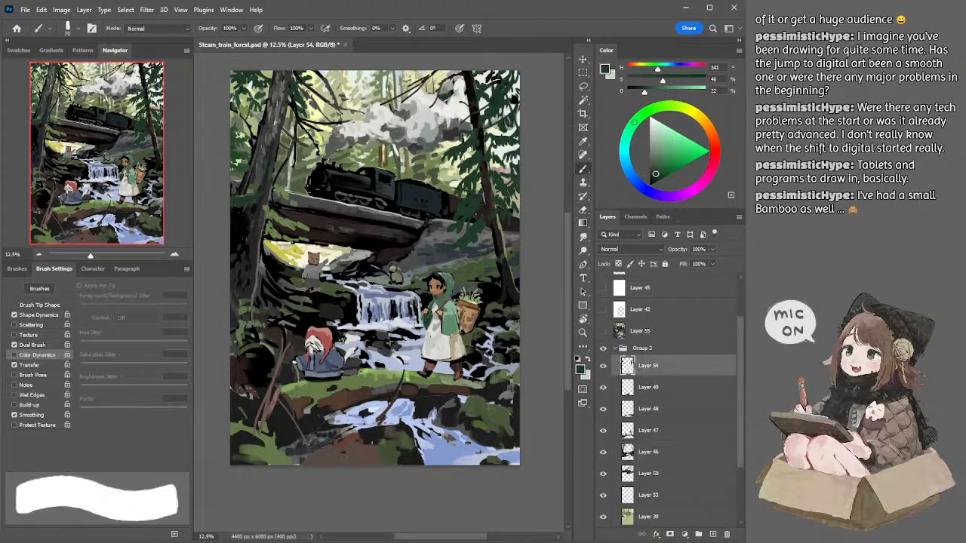
key("bracketleft")
key("bracketleft")
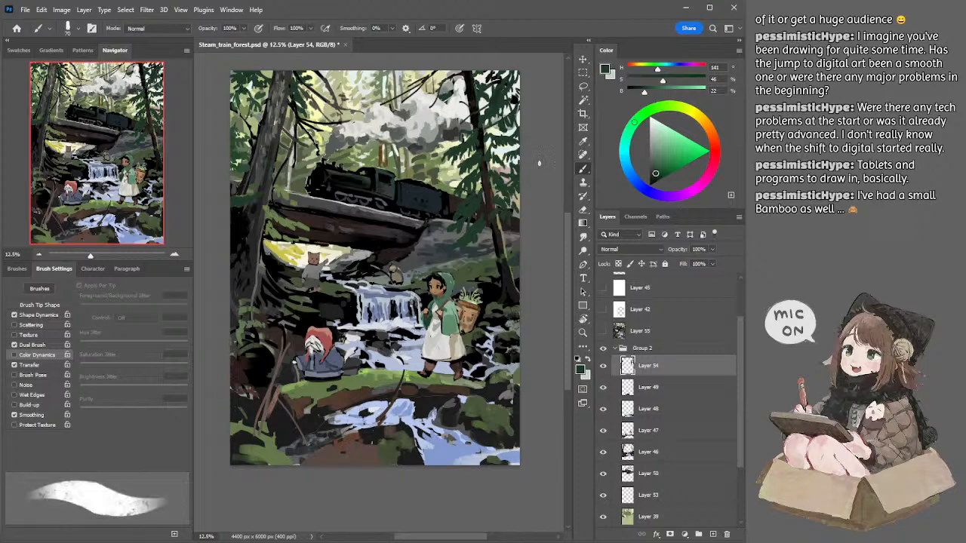
key("e")
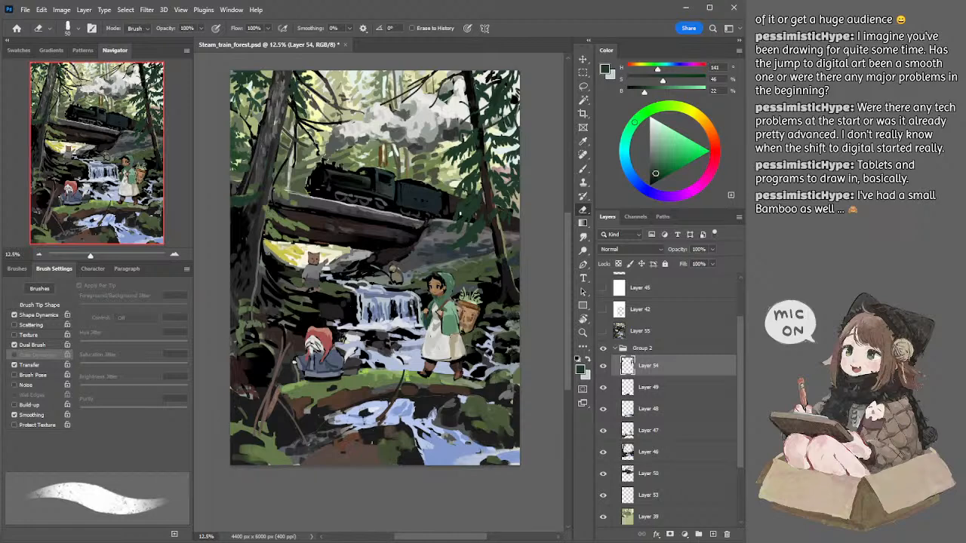
Step: Switch to Layer 46 and sample dark grey beside the large left trunk for the 150 px brush
left_click(244, 223, "ctrl")
key("b")
left_click(249, 214, "alt")
key("e")
key("b")
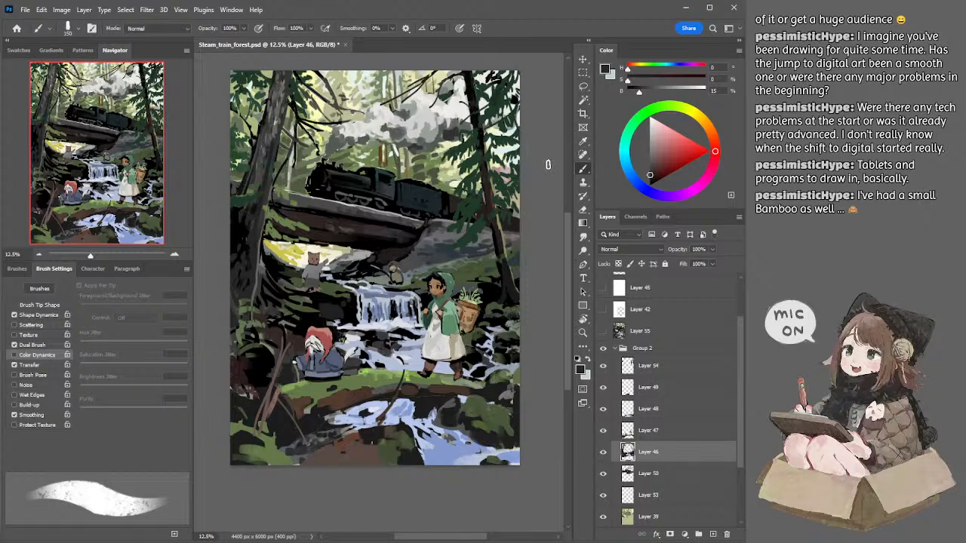
Step: Sample light blue-grey from the waterfall, reset the foreground colour to black, and enlarge the brush to 400 px
left_click(385, 301, "alt")
key("bracketright")
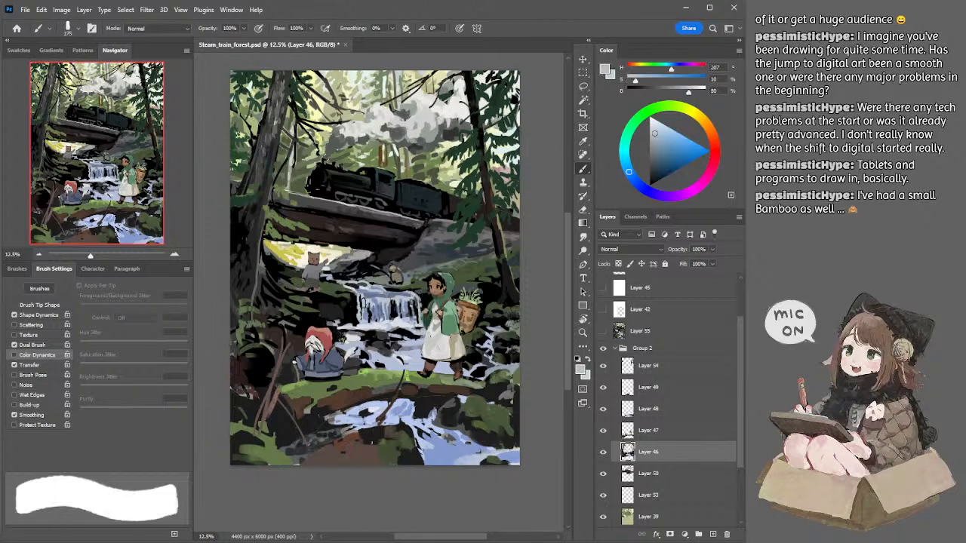
key("bracketleft")
key("d")
key("bracketright")
key("bracketright")
key("bracketright")
key("bracketright")
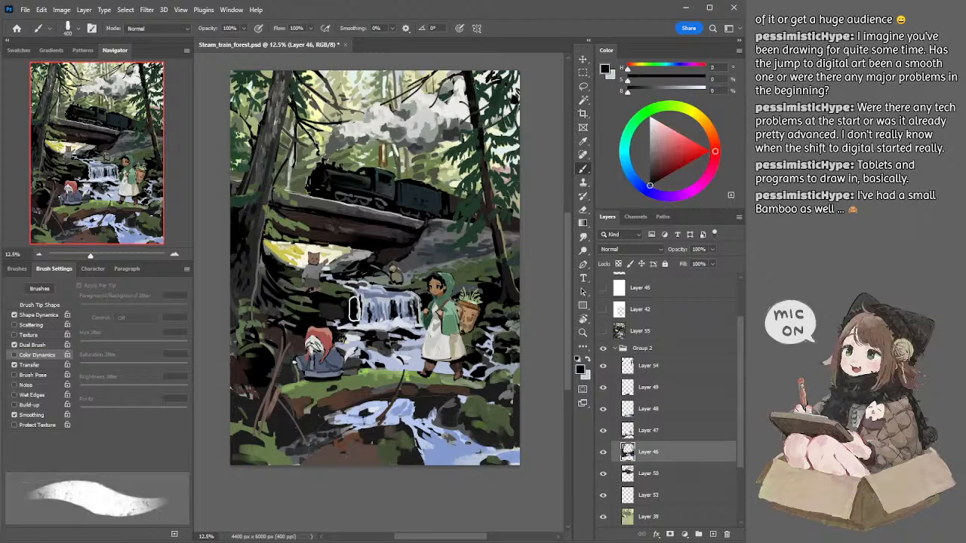
Step: Paint black over the falling water of the waterfall at 175 px on Layer 46, undoing and repeating the first strokes
key("bracketleft")
key("bracketleft")
key("bracketleft")
key("bracketleft")
left_click_drag(393, 308, 419, 308)
key("ctrl+z")
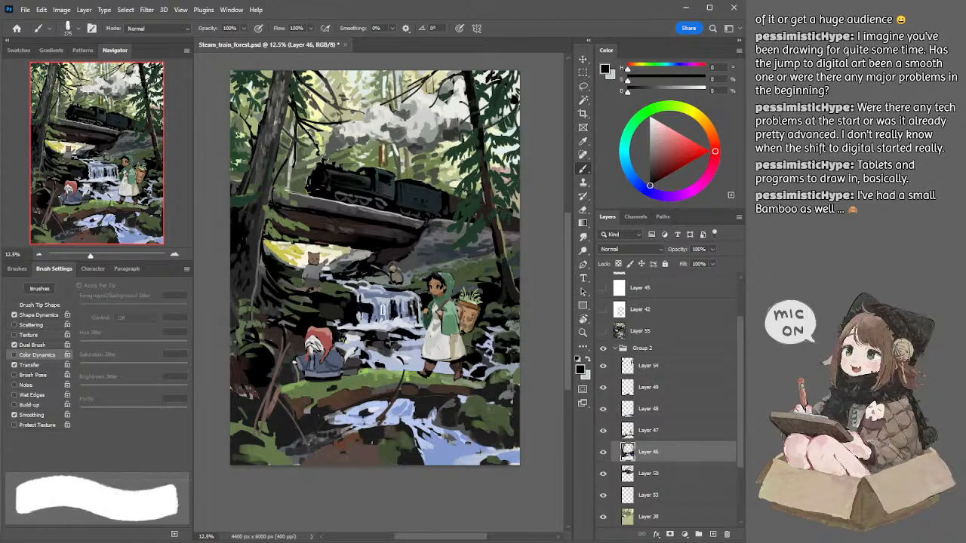
left_click_drag(354, 304, 418, 308)
key("ctrl+z")
left_click_drag(355, 304, 423, 303)
key("ctrl+z")
mouse_move(389, 310)
left_mouse_down()
mouse_move(361, 315)
mouse_move(420, 316)
mouse_move(406, 317)
left_mouse_up()
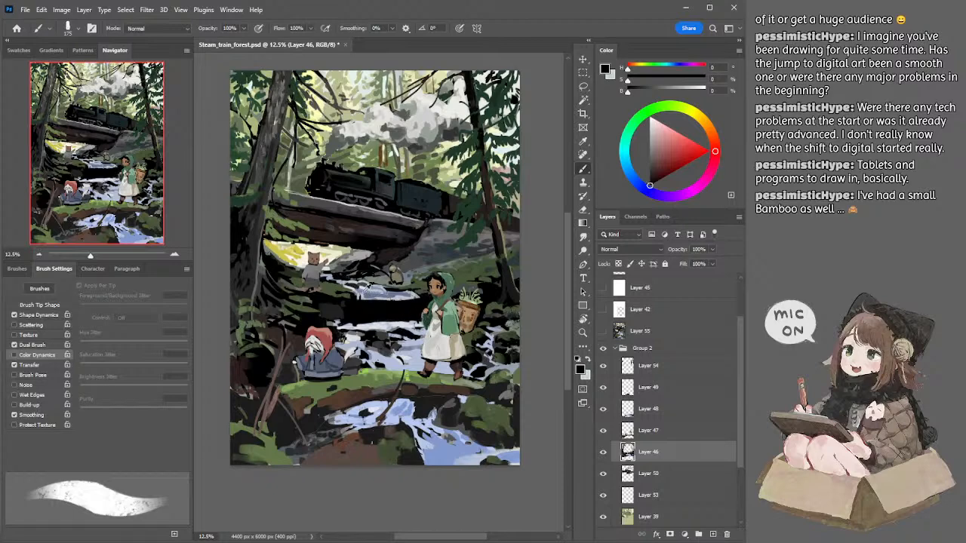
Step: Sample blue from the water above the blacked-out fall and paint a first short streak at its edge with a 90 px brush
left_click(368, 288, "alt")
key("[")
left_click_drag(360, 295, 363, 305)
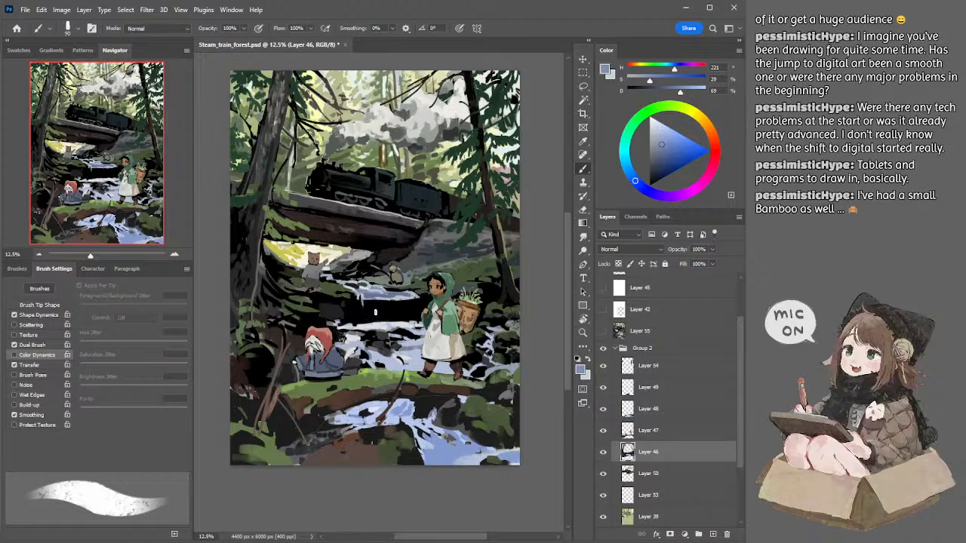
Step: Add a new layer above Layer 46 and paint blue falling streaks on the waterfall, enlarging the brush to 125 px
left_click(713, 534)
key("]")
left_click_drag(362, 305, 363, 320)
key("]")
key("]")
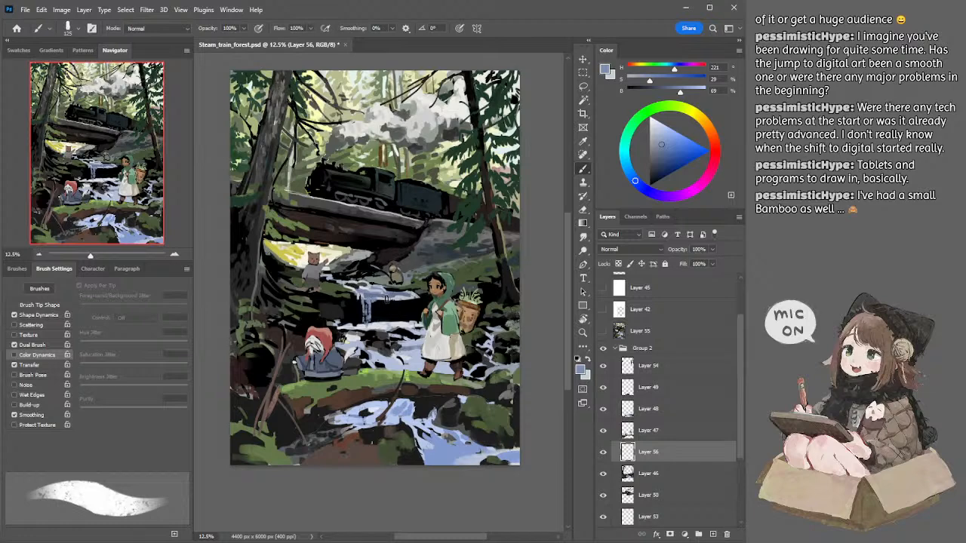
Step: Paint more blue streaks down the waterfall with the brush at about 100 px, and undo the last two strokes
key("bracketleft")
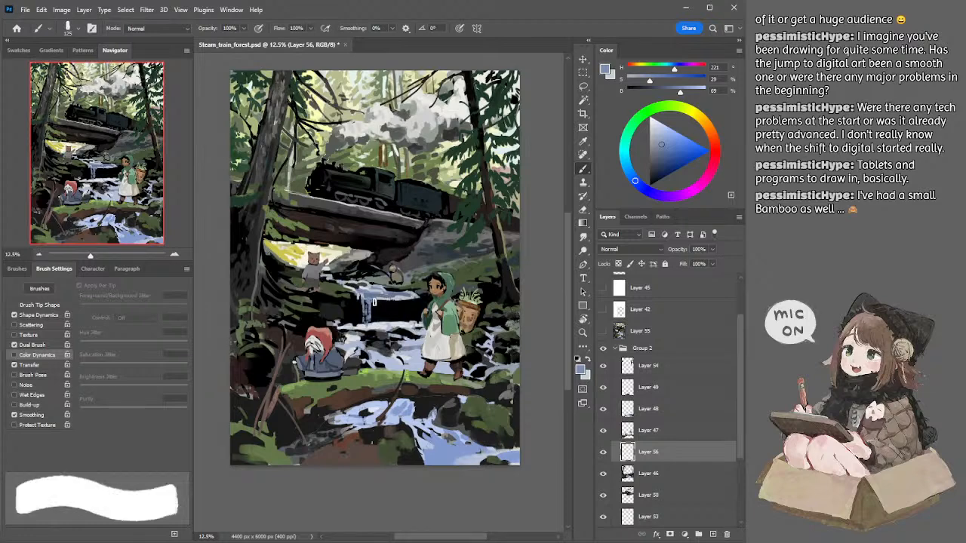
key("bracketright")
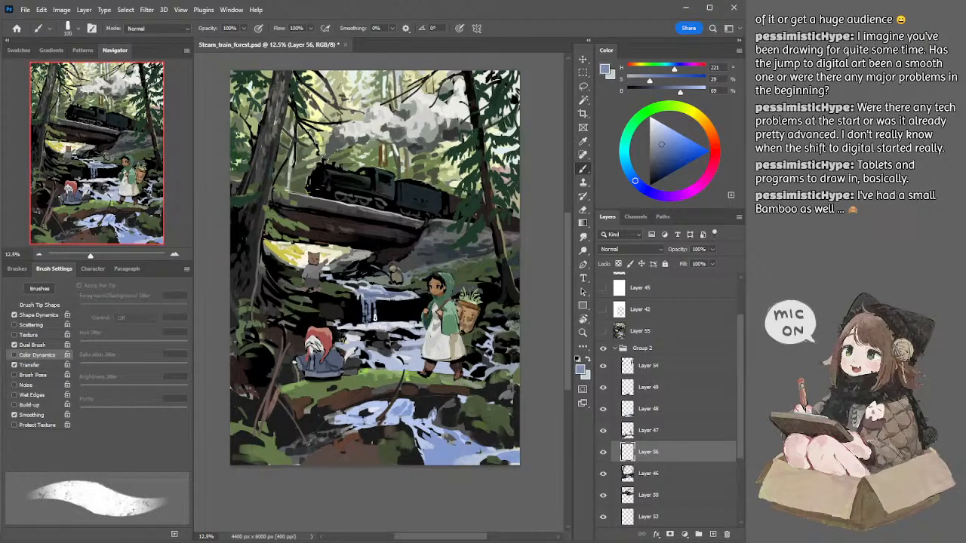
key("bracketleft")
key("bracketright")
key("bracketleft")
mouse_move(359, 310)
left_mouse_down()
mouse_move(367, 327)
mouse_move(363, 319)
left_mouse_up()
key("bracketleft")
key("ctrl+z")
key("ctrl+z")
Step: Sample a muted grey-blue from the waterfall's upper edge and set the brush to 90 px
key("bracketright")
key("bracketright")
key("bracketright")
left_click(375, 296, "alt")
key("bracketleft")
key("bracketleft")
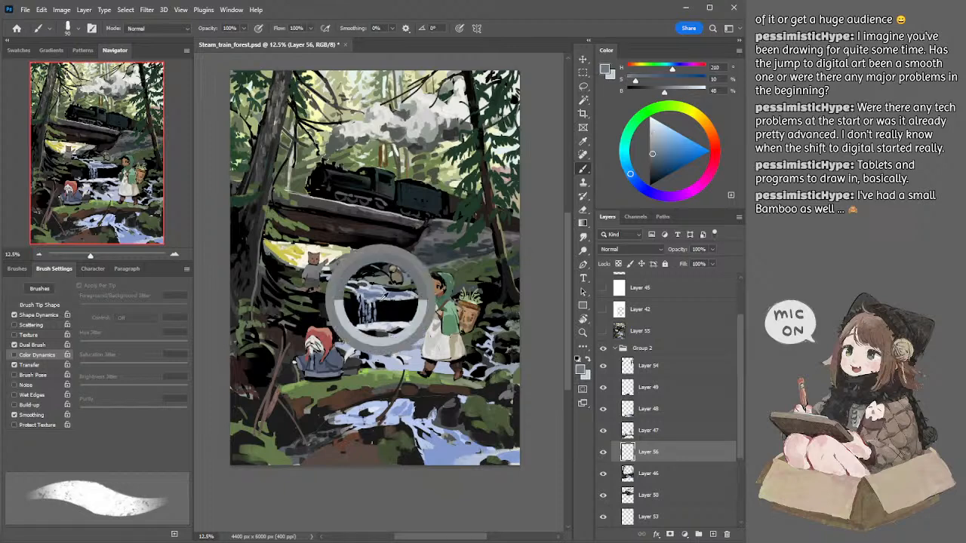
Step: Paint black gaps and pale grey-blue streaks in the middle of the waterfall with the brush at about 80 px
key("d")
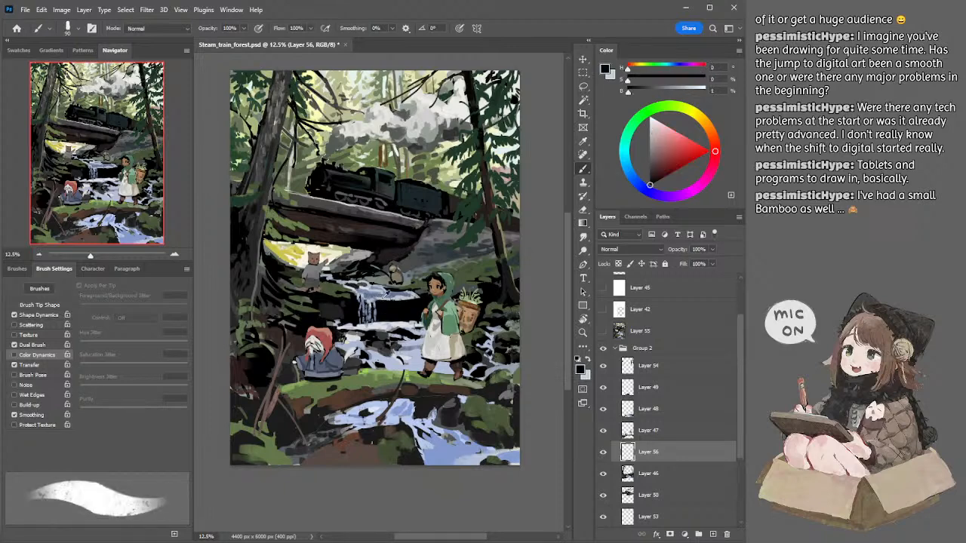
left_click(381, 300, "alt")
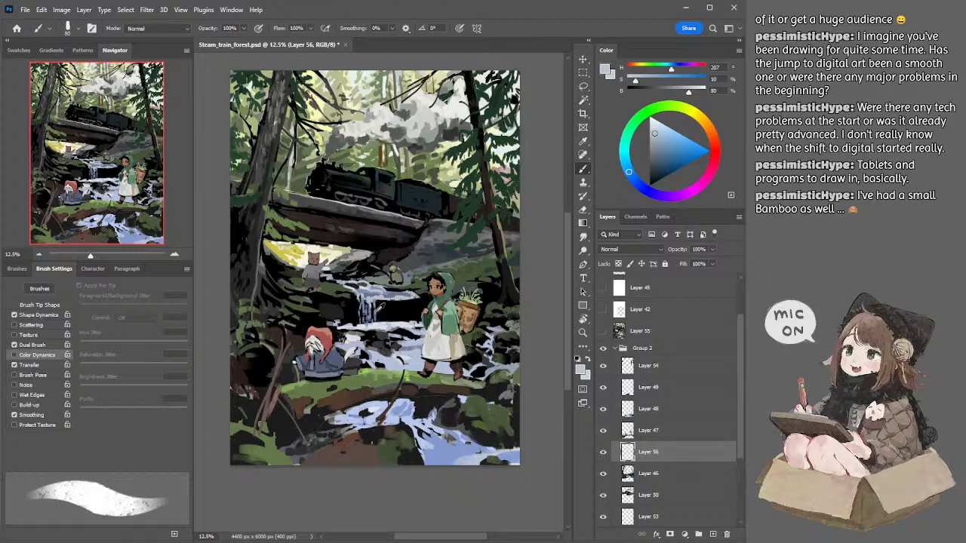
left_click(381, 305, "alt")
Step: Sample a muted blue from the falling water and paint streaks in the middle of the waterfall with a 90 px brush
left_click(367, 296, "alt")
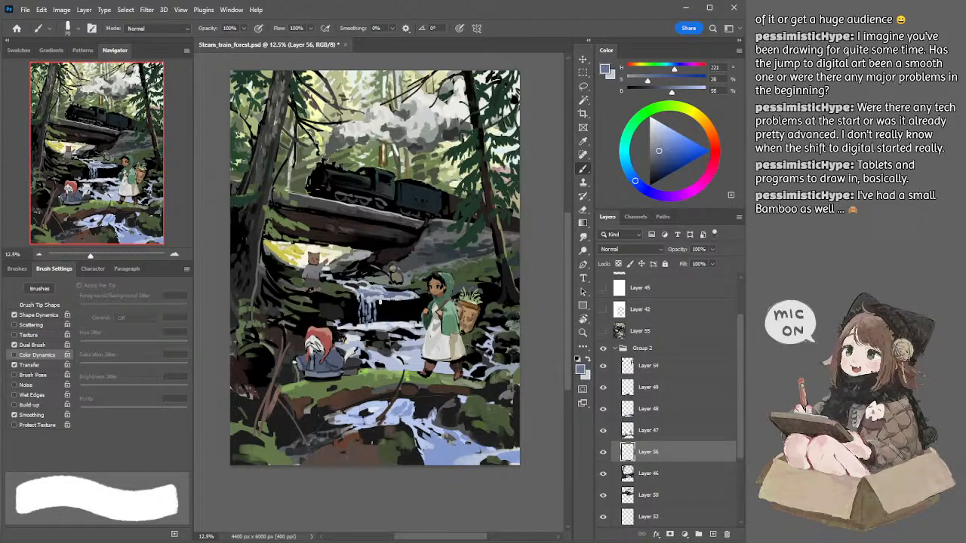
key("]")
key("]")
key("[")
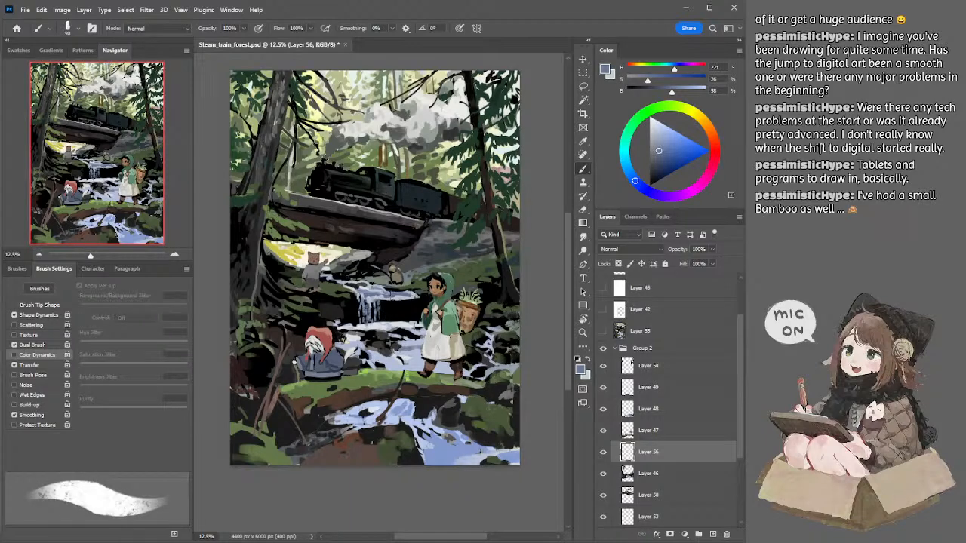
left_click(387, 296, "alt")
Step: Sample a brighter blue from the waterfall's crest and paint falling streaks down to its foot with a 125 px brush
key("]")
key("[")
key("bracketright")
left_click(387, 290, "alt")
key("bracketleft")
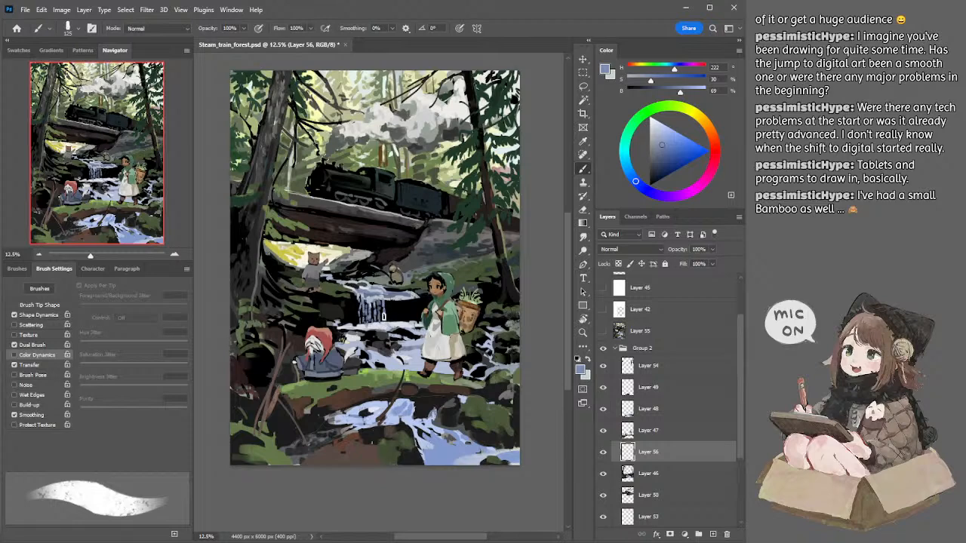
left_click_drag(384, 314, 385, 318)
key("bracketright")
key("bracketleft")
Step: Sample pale blue and near-white from the water and paint light streaks down the waterfall, reducing the brush from 100 to 80 px
left_click(377, 298, "alt")
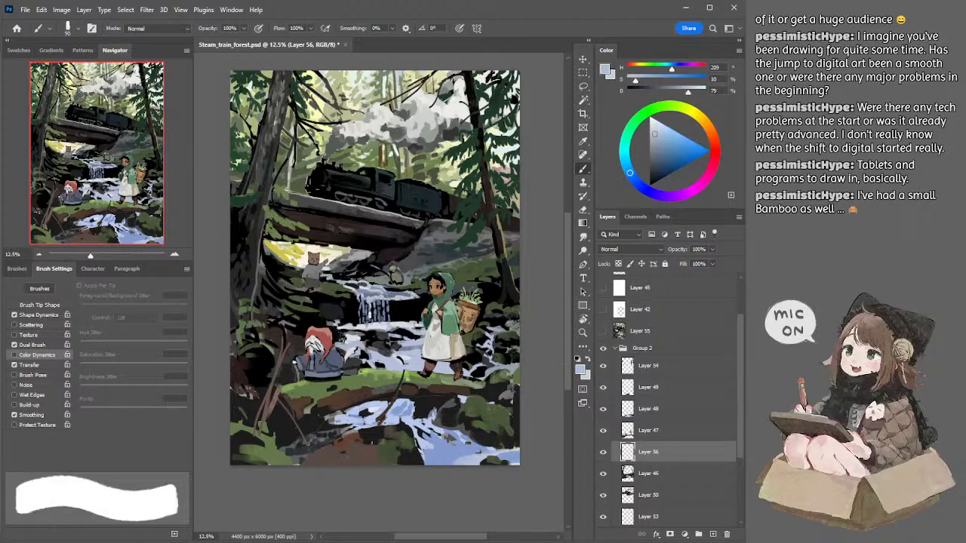
left_click(375, 326, "alt")
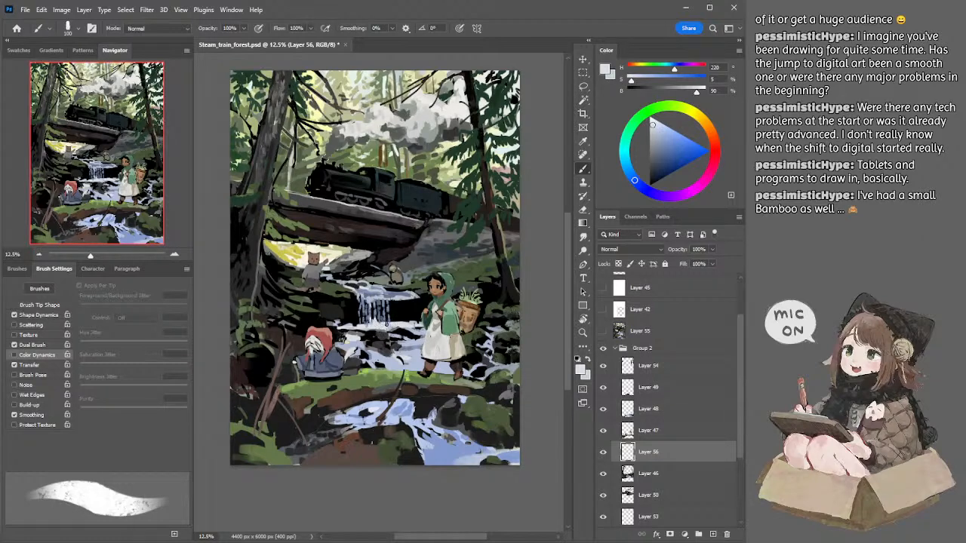
key("bracketleft")
key("bracketright")
left_click(383, 292, "alt")
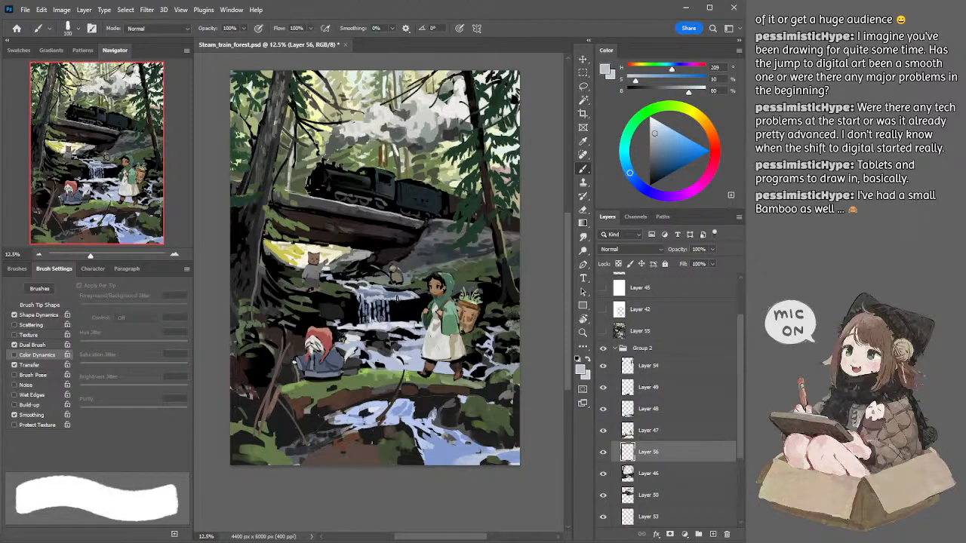
key("bracketleft")
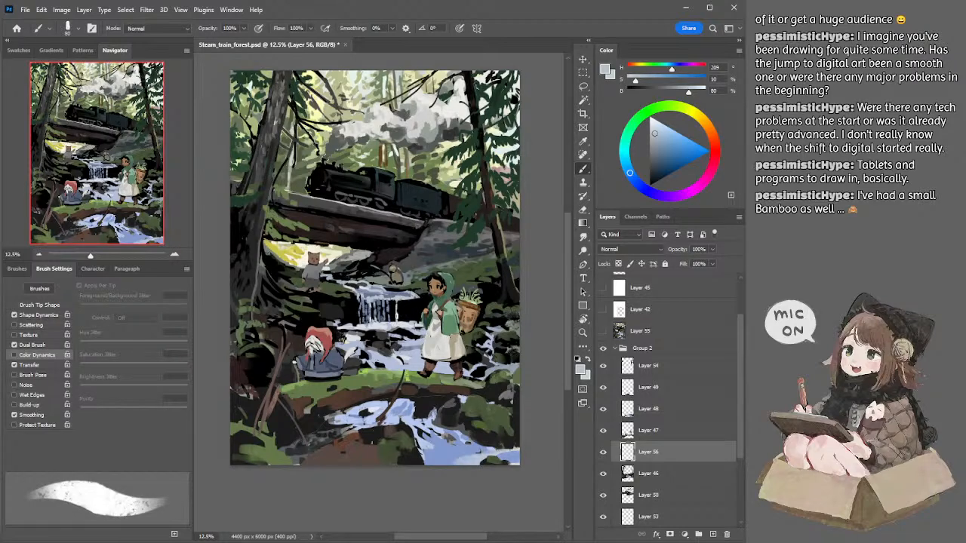
Step: Sample a muted blue from the waterfall's crest and paint shaded streaks with an enlarged brush
left_click(392, 294, "alt")
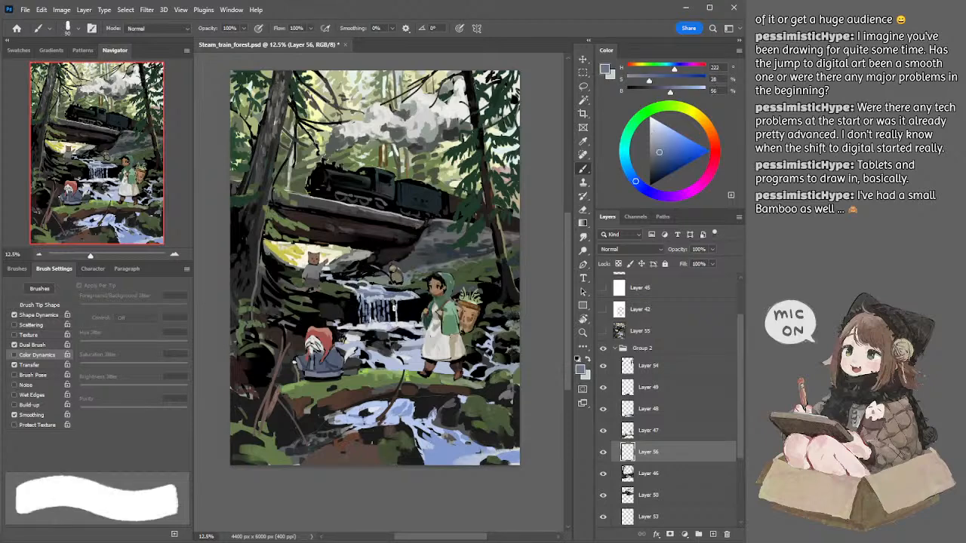
key("bracketright")
key("bracketright")
key("bracketright")
key("bracketright")
key("bracketright")
key("bracketright")
key("bracketright")
key("bracketright")
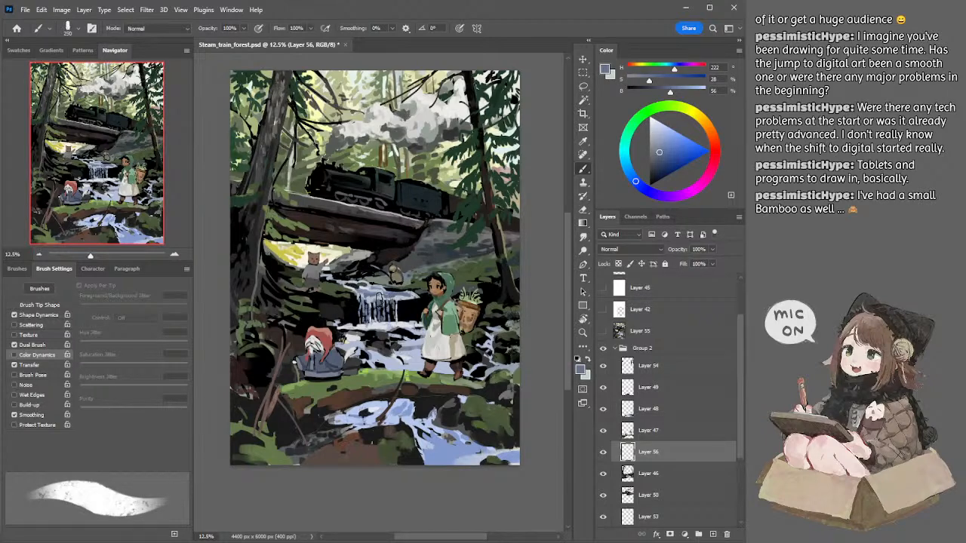
key("bracketleft")
Step: Sample pale blue and paint thin falling streaks near the girl's edge of the waterfall with a 60 to 90 px brush
key("bracketleft")
key("bracketleft")
left_click(408, 293, "alt")
key("bracketleft")
key("bracketleft")
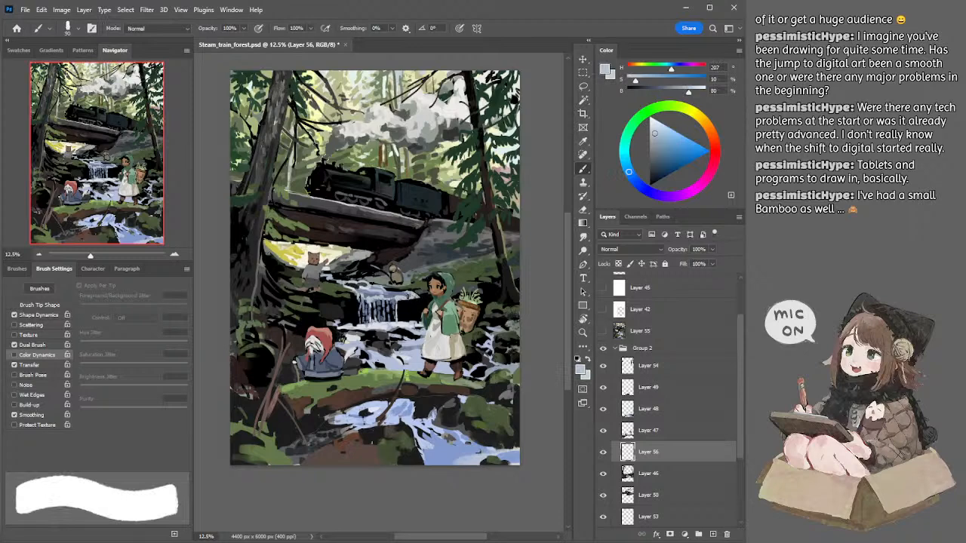
left_click_drag(415, 293, 401, 302)
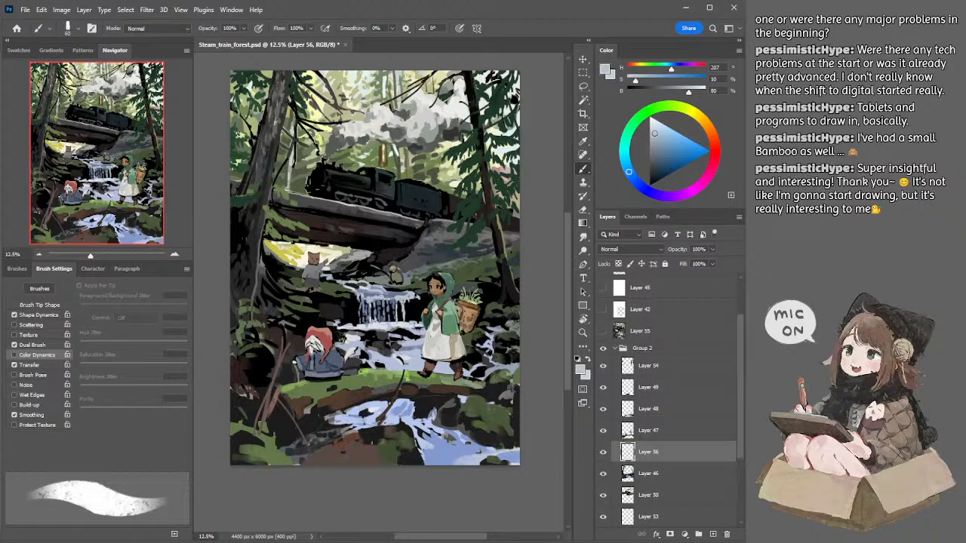
left_click(413, 295, "alt")
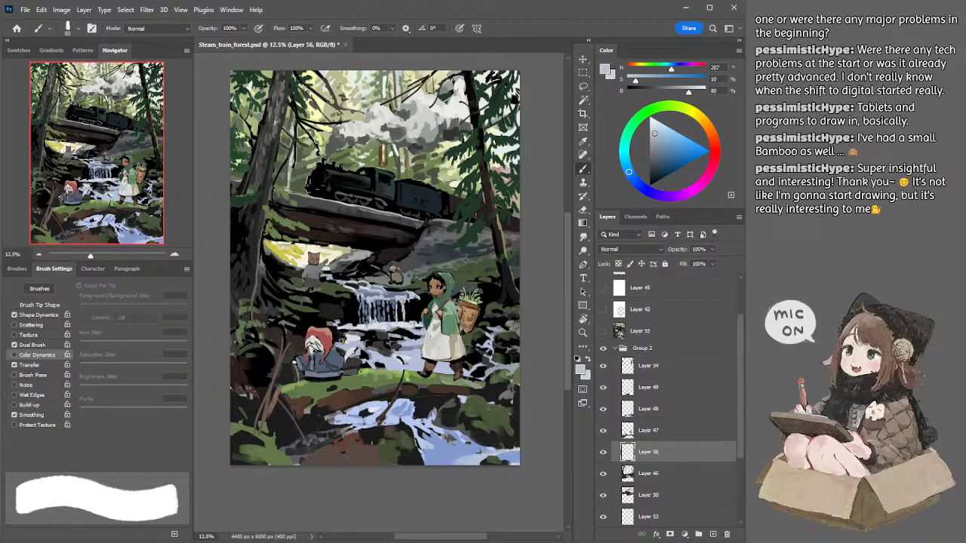
left_click(425, 300, "alt")
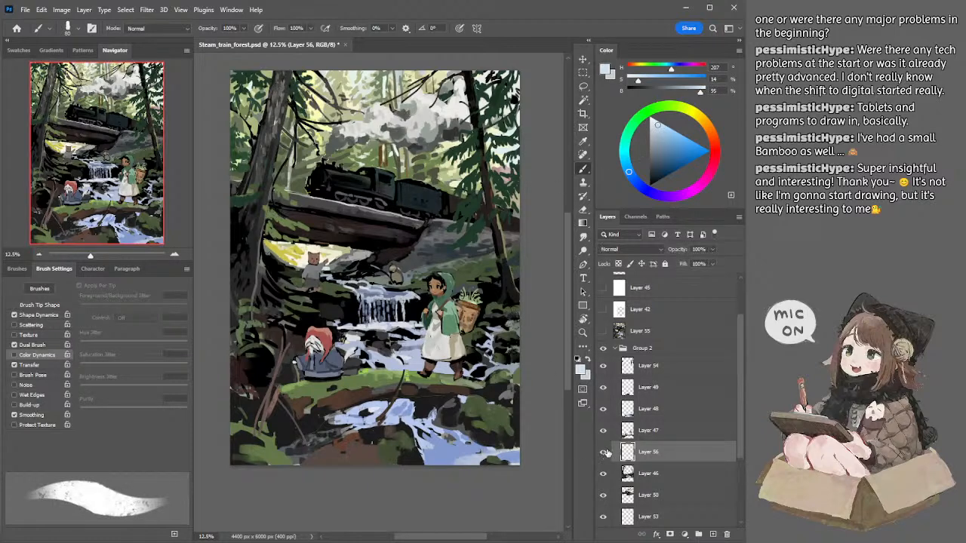
left_click(712, 533, "ctrl")
left_click(712, 534, "ctrl")
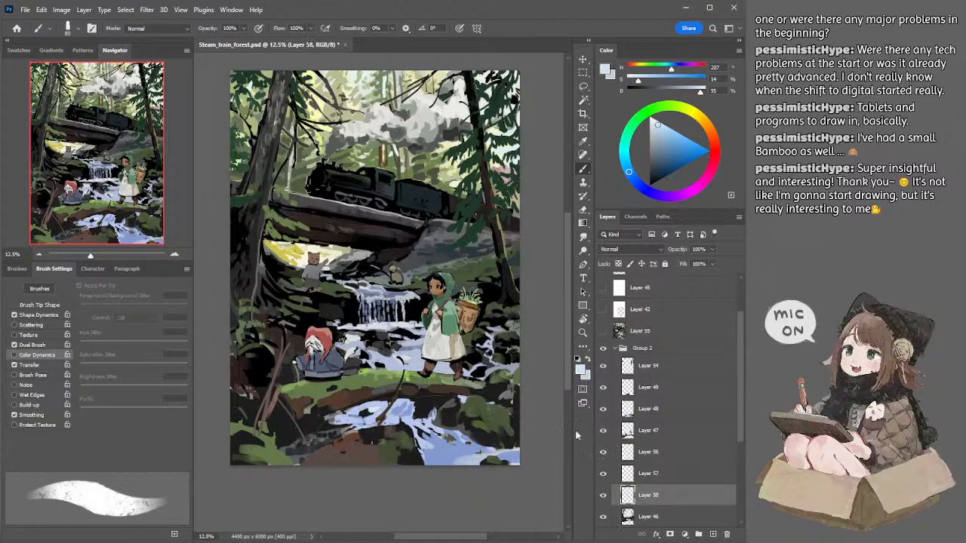
key("ctrl+z")
key("ctrl+z")
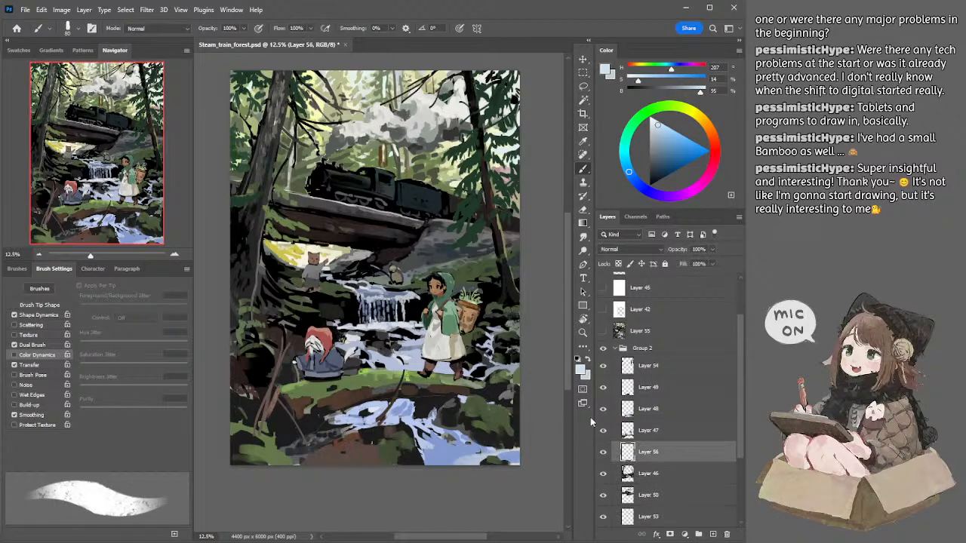
left_click(627, 451, "ctrl")
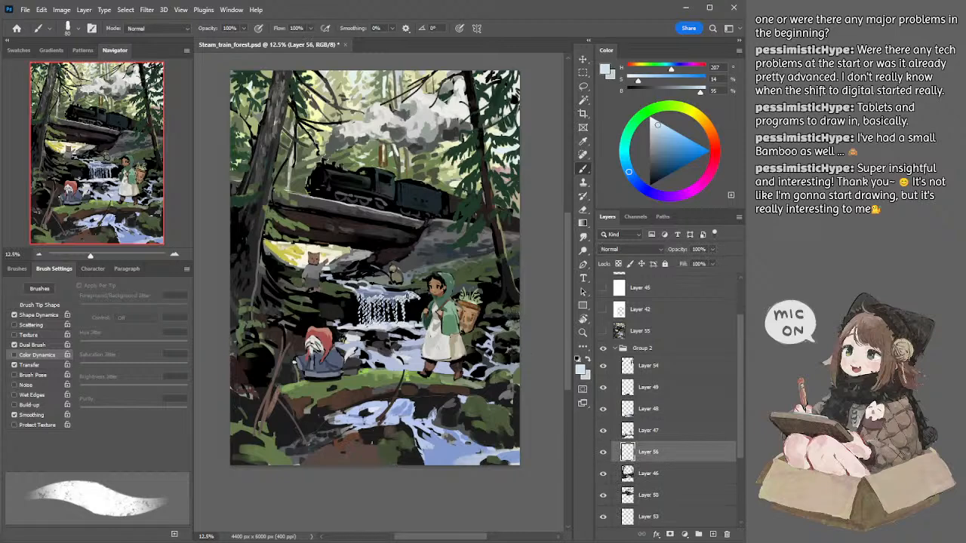
key("ctrl+d")
key("e")
key("b")
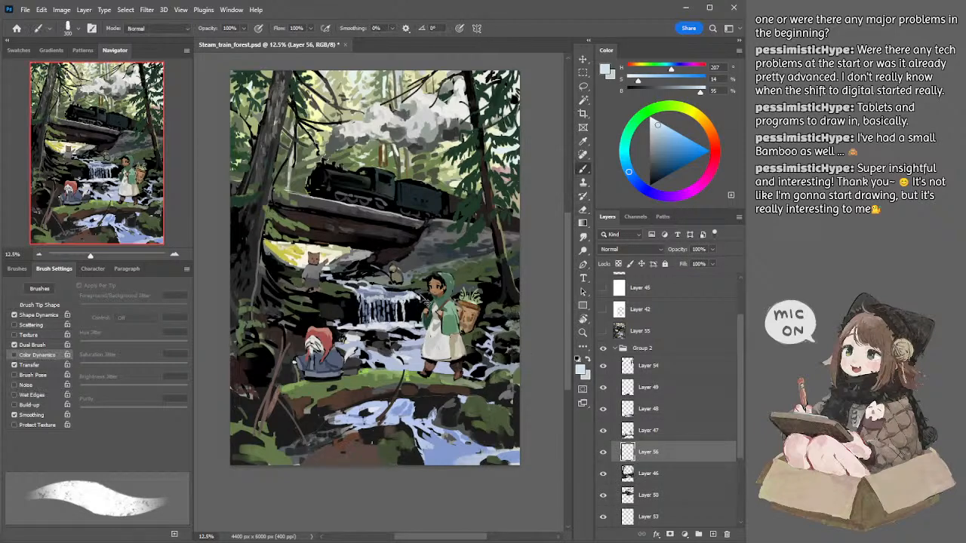
left_click(712, 533)
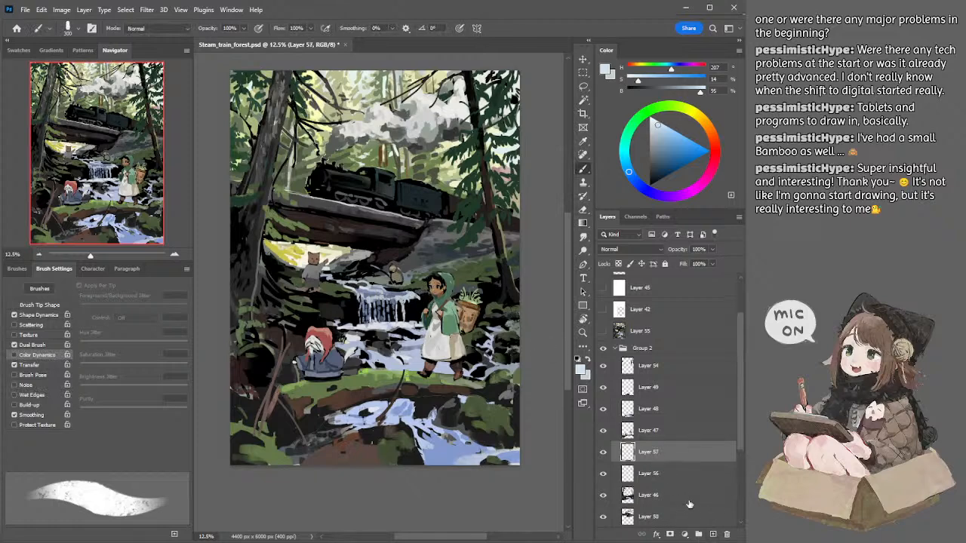
key("ctrl+z")
Step: Toggle the waterfall layers off and on for comparison, and add a new layer clipped to Layer 56
left_click(603, 473)
left_click(603, 473)
left_click(603, 452)
left_click(603, 452)
left_click(712, 534)
left_click(647, 462, "alt")
Step: Brush light blue over the falling streaks on the clipped layer with an enlarged brush, and merge it with Layer 56
key("bracketright")
key("bracketright")
key("bracketright")
mouse_move(382, 298)
left_mouse_down()
mouse_move(420, 281)
mouse_move(424, 295)
mouse_move(441, 295)
mouse_move(411, 287)
mouse_move(398, 323)
left_mouse_up()
key("bracketleft")
key("bracketleft")
key("bracketleft")
key("bracketleft")
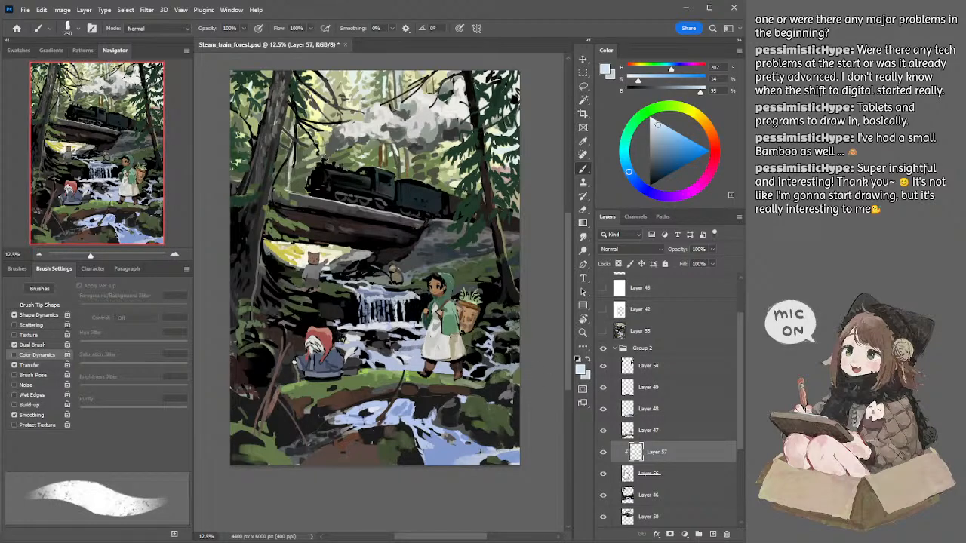
left_click(633, 474, "shift")
key("ctrl+e")
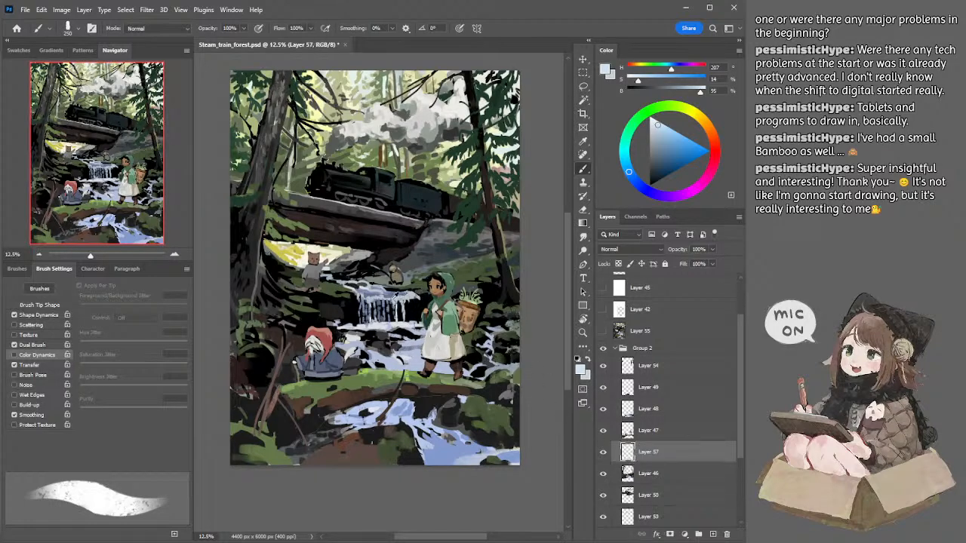
Step: Sample muted and brighter blues from the waterfall and paint broad streaks at its edge beside the girl with a 150 to 175 px brush
left_click(395, 295, "alt")
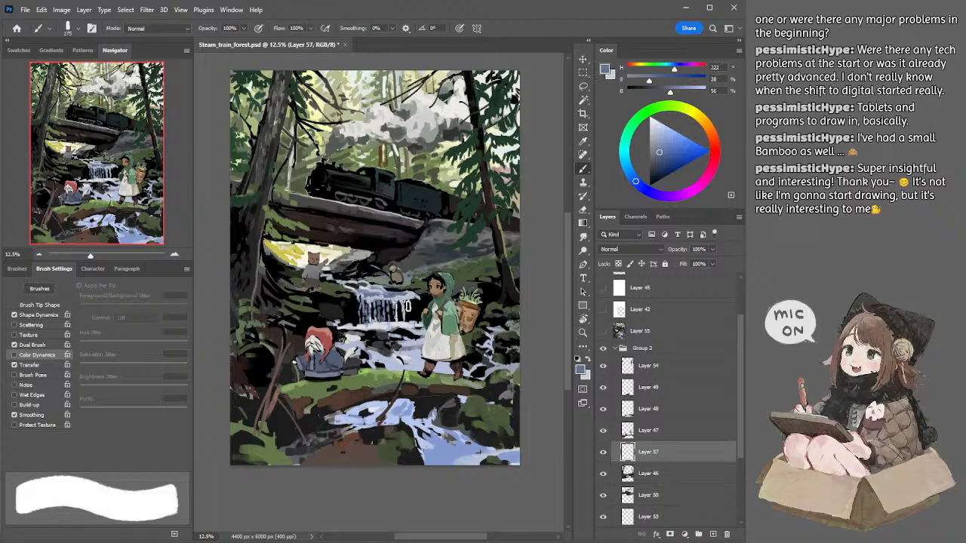
left_click_drag(405, 305, 413, 319)
left_click(392, 300, "alt")
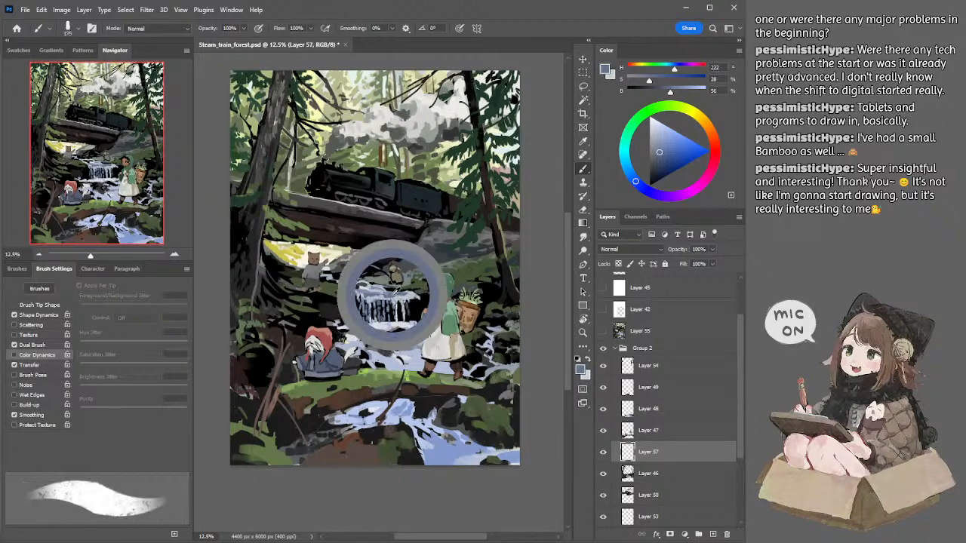
left_click_drag(408, 308, 411, 320)
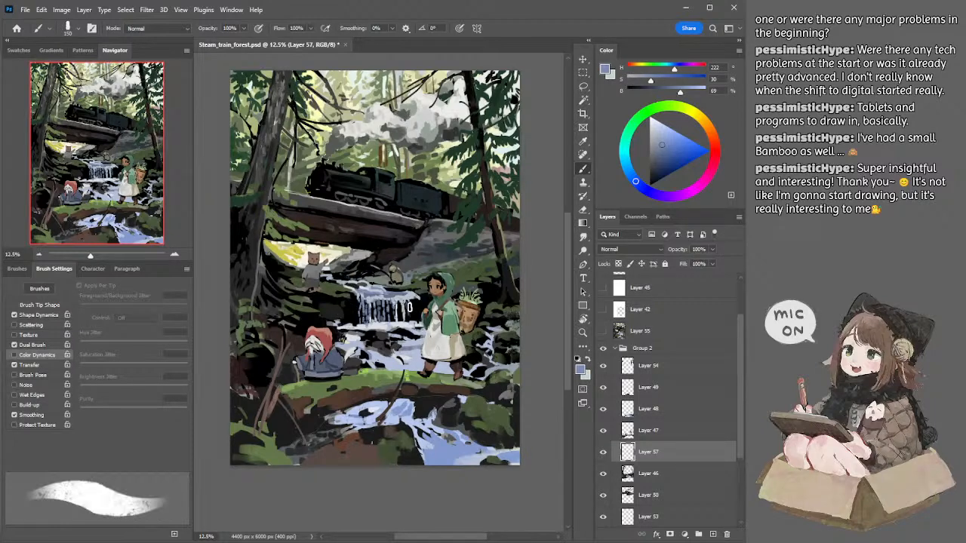
key("bracketright")
key("bracketright")
key("bracketright")
key("bracketright")
key("bracketleft")
Step: Sample pale blue from the fall and paint thin streaks across the whole waterfall, reducing the brush to 60 px
left_click(415, 297, "alt")
key("bracketleft")
key("bracketleft")
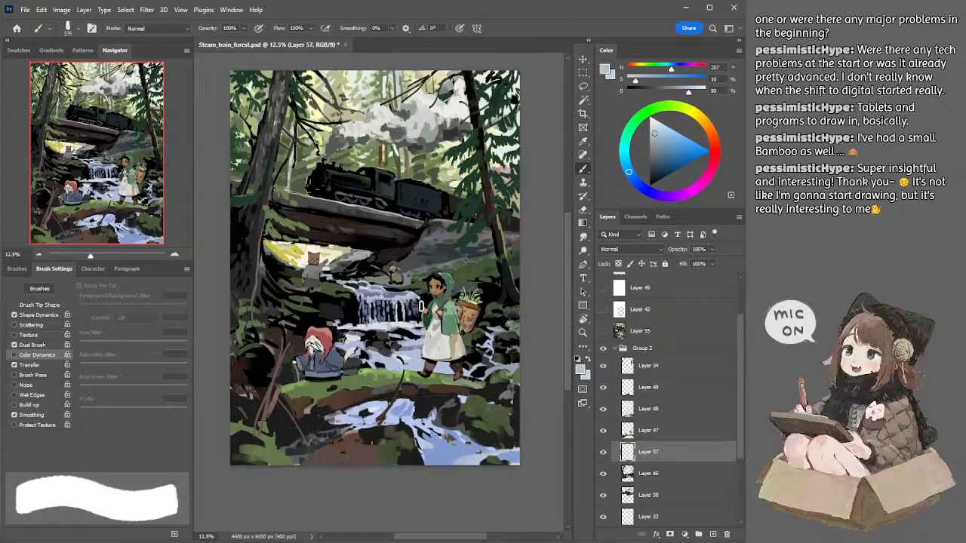
key("bracketleft")
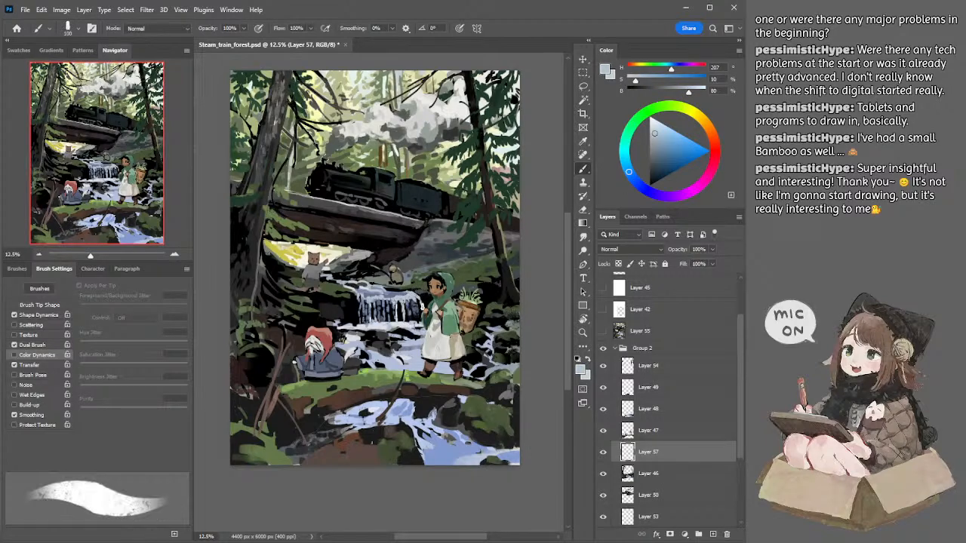
key("bracketleft")
left_click_drag(379, 304, 371, 304)
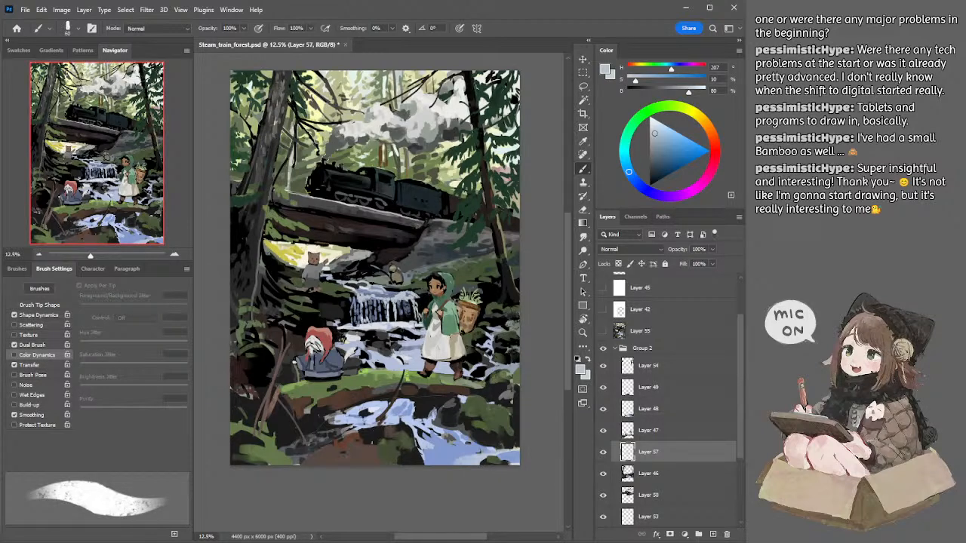
Step: Sample near-white and a darker blue from the waterfall and paint fine highlights and shaded streaks with a 50 to 80 px brush
left_click(402, 323, "alt")
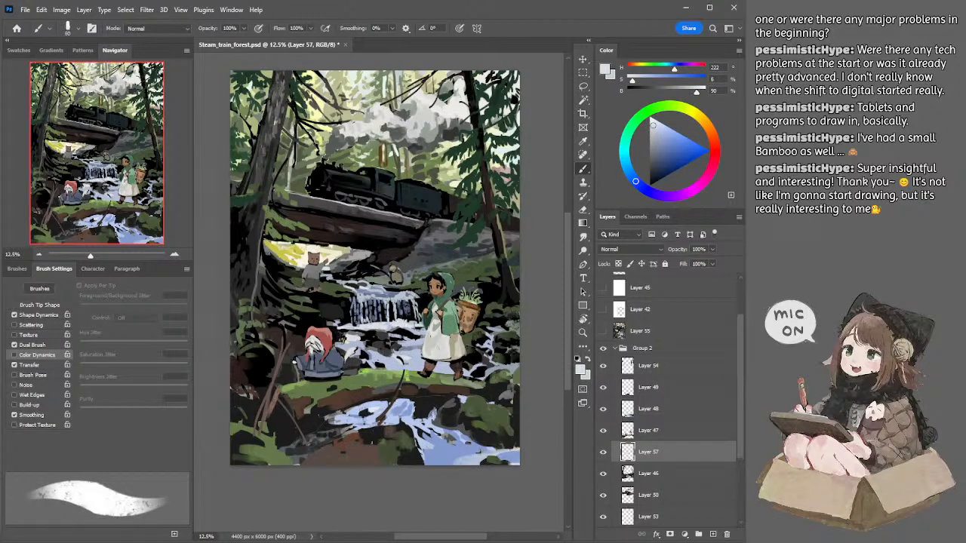
key("bracketright")
key("bracketright")
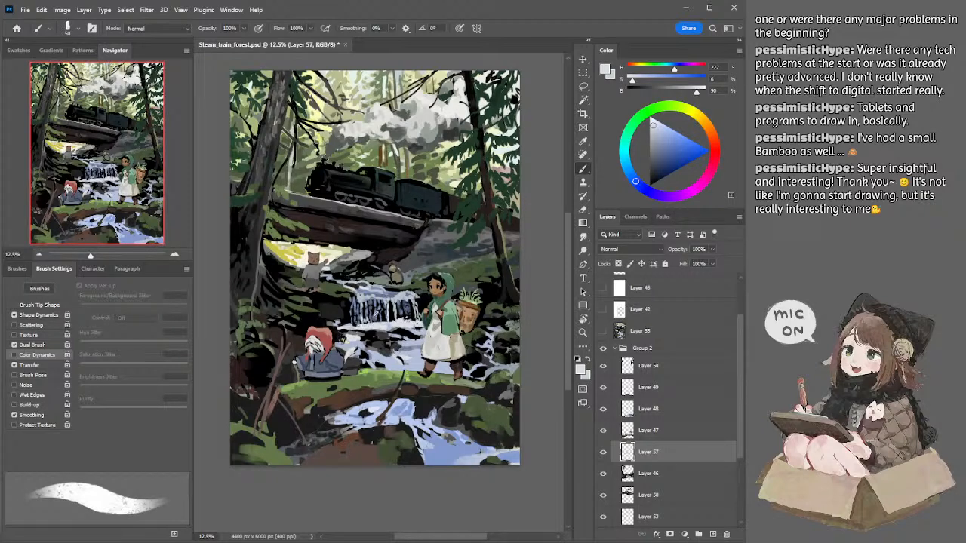
left_click(375, 318, "alt")
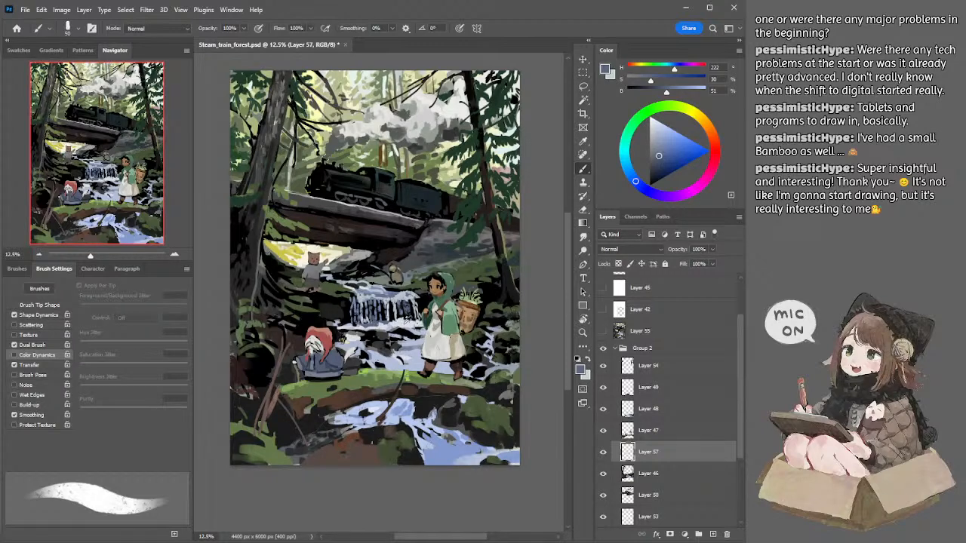
Step: Paint rocks at the foot of the waterfall in sampled greys and black, varying the brush between 70 and 150 px
left_click(394, 328, "alt")
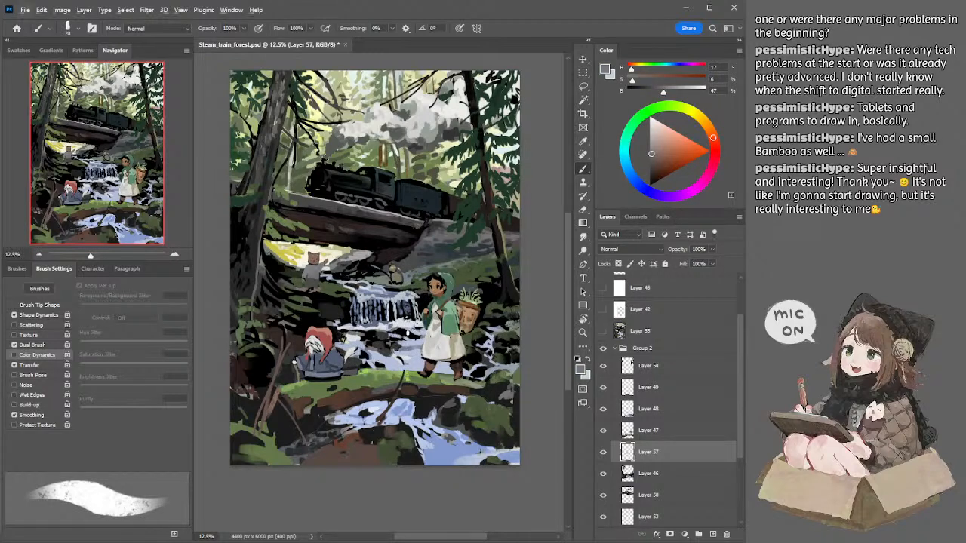
left_click(408, 329, "alt")
key("bracketright")
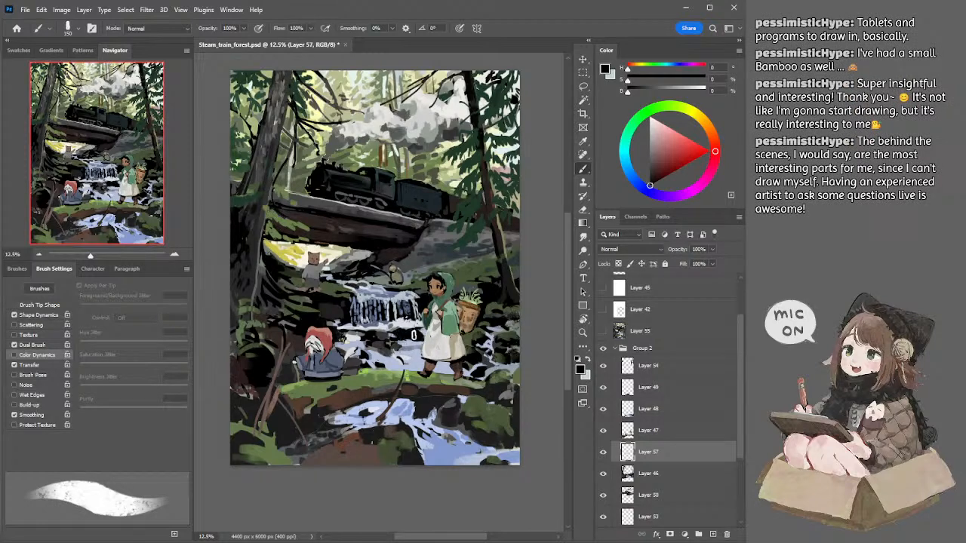
left_click(394, 329, "alt")
key("[")
key("[")
key("[")
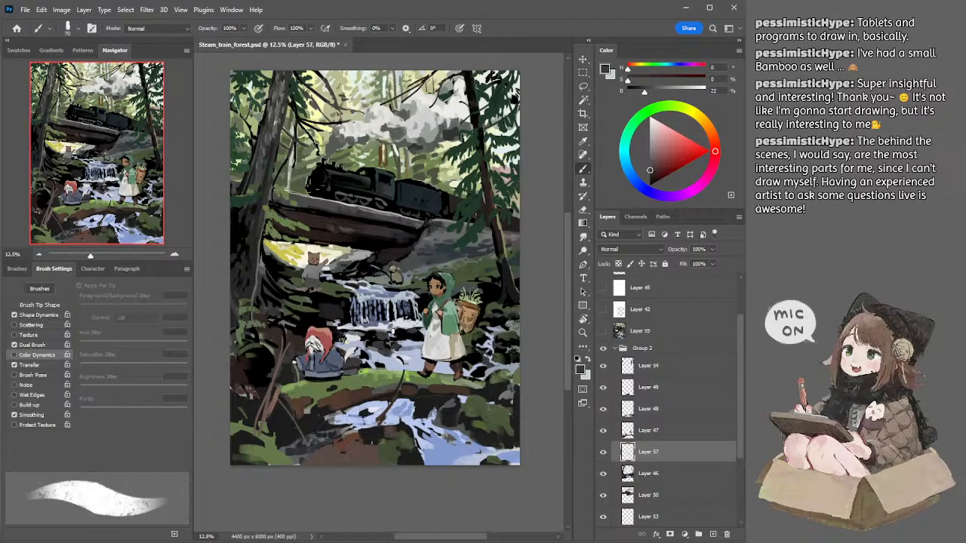
left_click(394, 330, "alt")
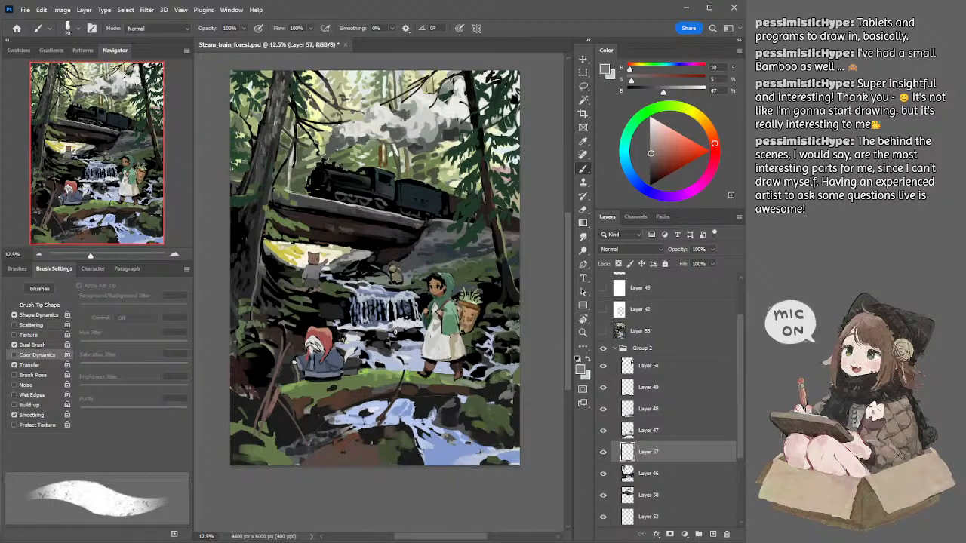
Step: Sample near-white, black and grey around the waterfall's foot and refine the foam and rocks there with a 45 to 70 px brush
left_click(403, 336, "alt")
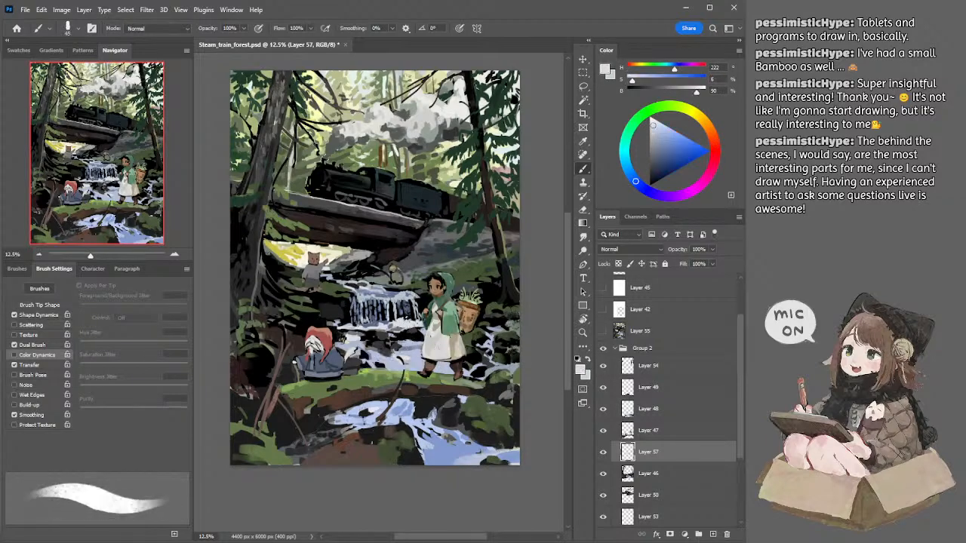
left_click(421, 333, "alt")
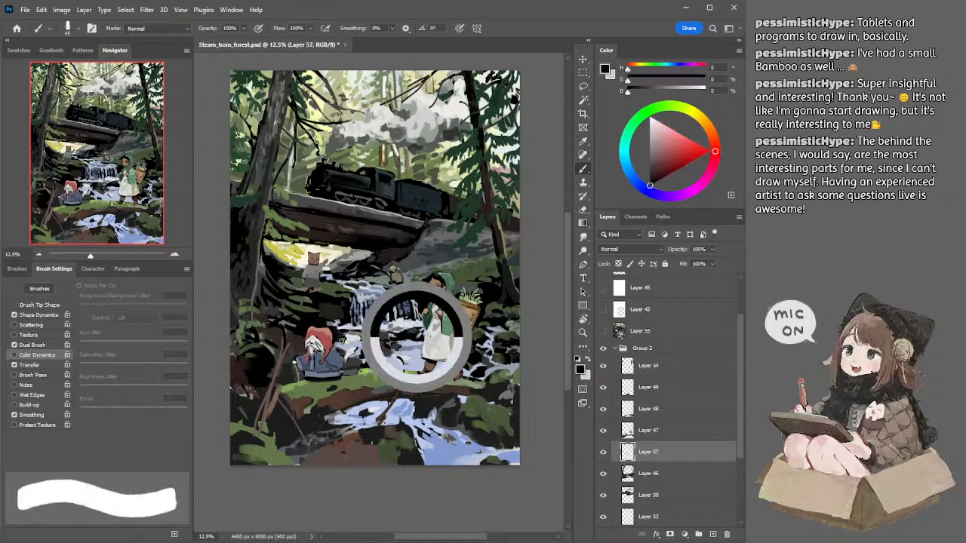
left_click(419, 322, "alt")
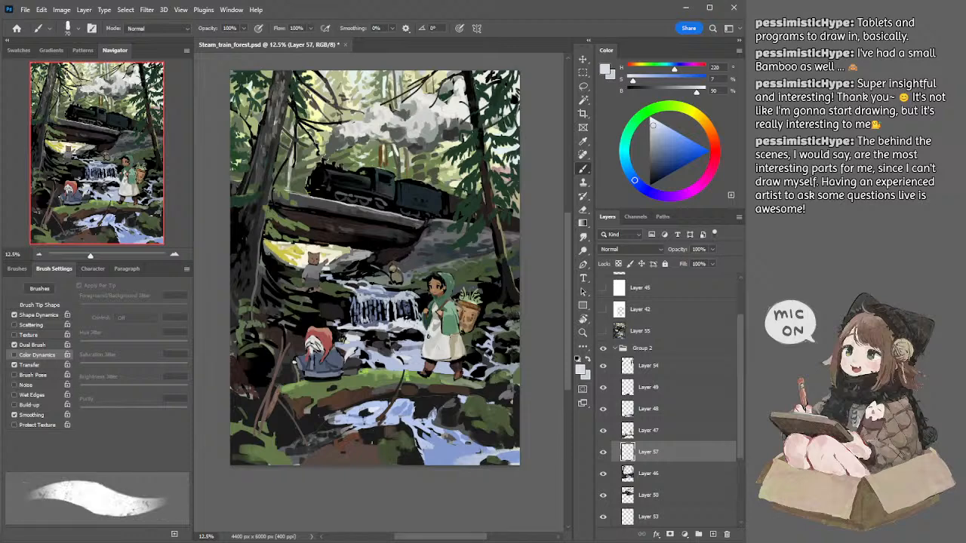
left_click(396, 329, "alt")
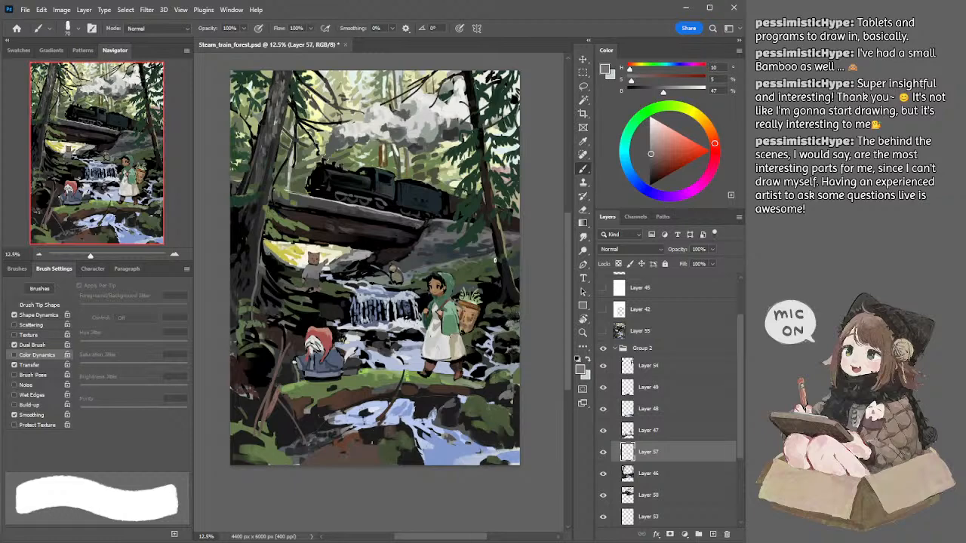
Step: Sample the brown of the small bear under the bridge on Layer 46, darken it and shade the bear with a 45 px brush
mouse_move(516, 307)
left_mouse_down()
mouse_move(491, 296)
mouse_move(506, 314)
mouse_move(491, 284)
mouse_move(494, 303)
mouse_move(494, 285)
mouse_move(497, 294)
left_mouse_up()
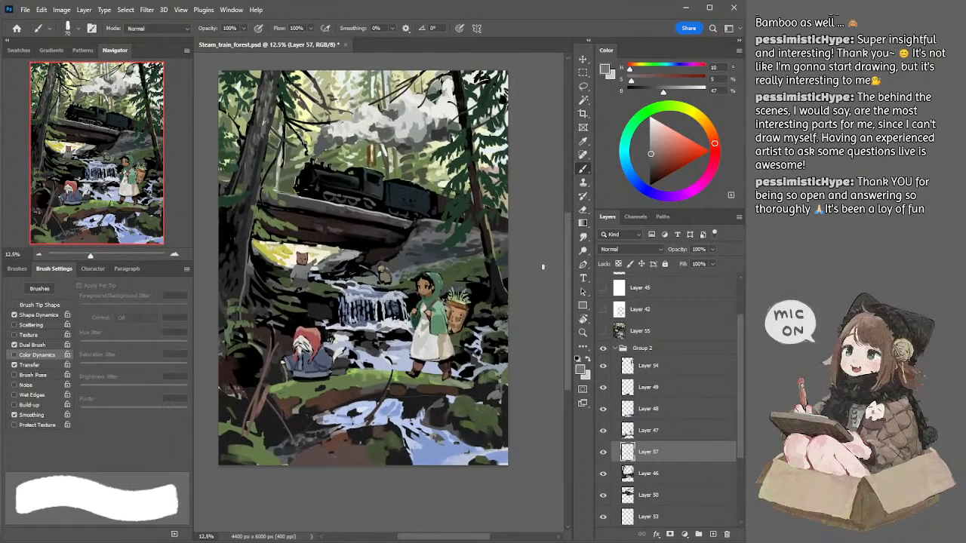
left_click_drag(517, 275, 516, 267)
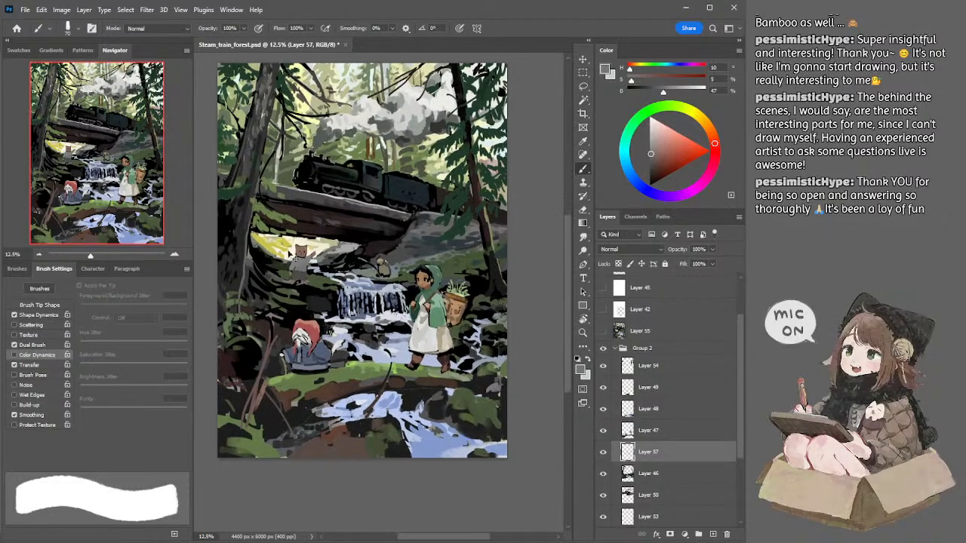
left_click(304, 270, "ctrl")
left_click(302, 254, "alt")
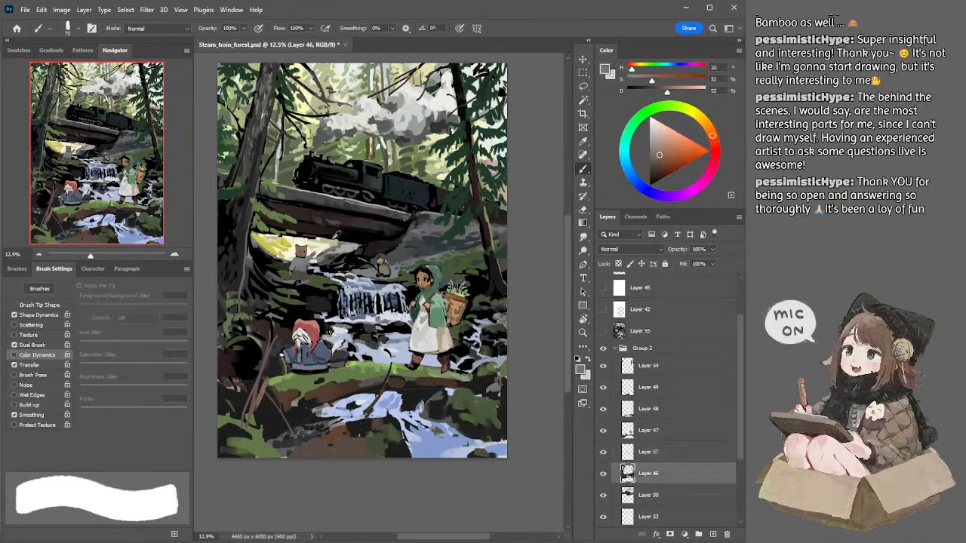
left_click(658, 162)
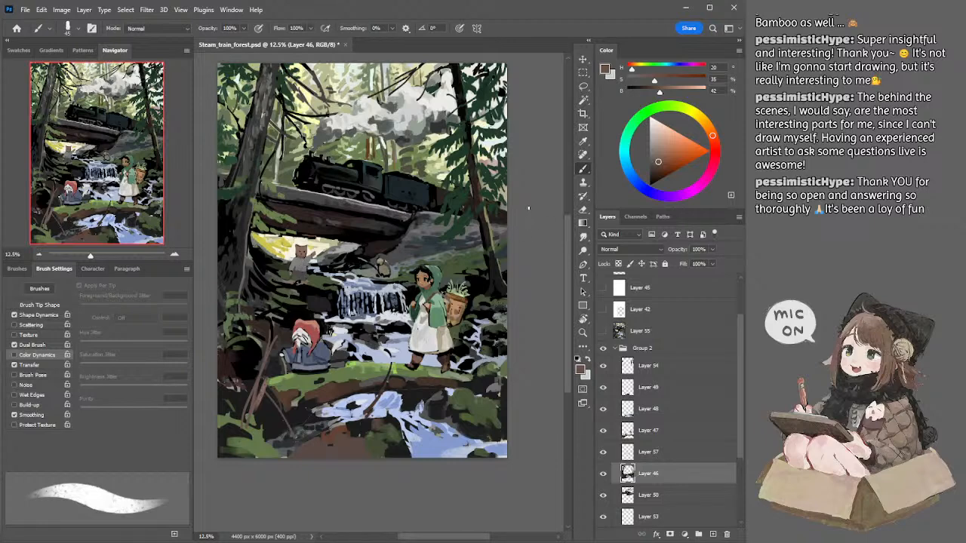
left_click_drag(523, 198, 540, 216)
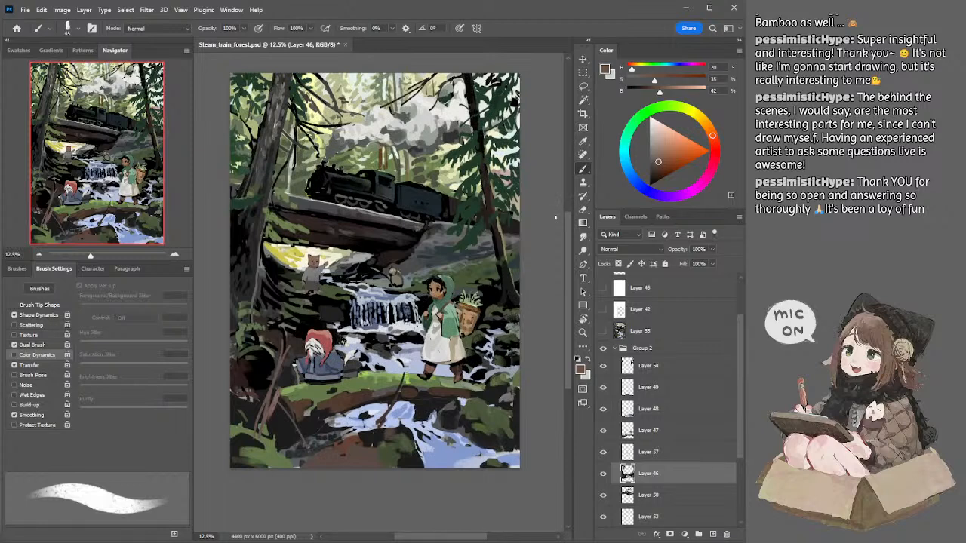
Step: Paint over the train's tender on Layer 50 in sampled black and dark teal, enlarging the brush to 90 px
key("alt+bracketleft")
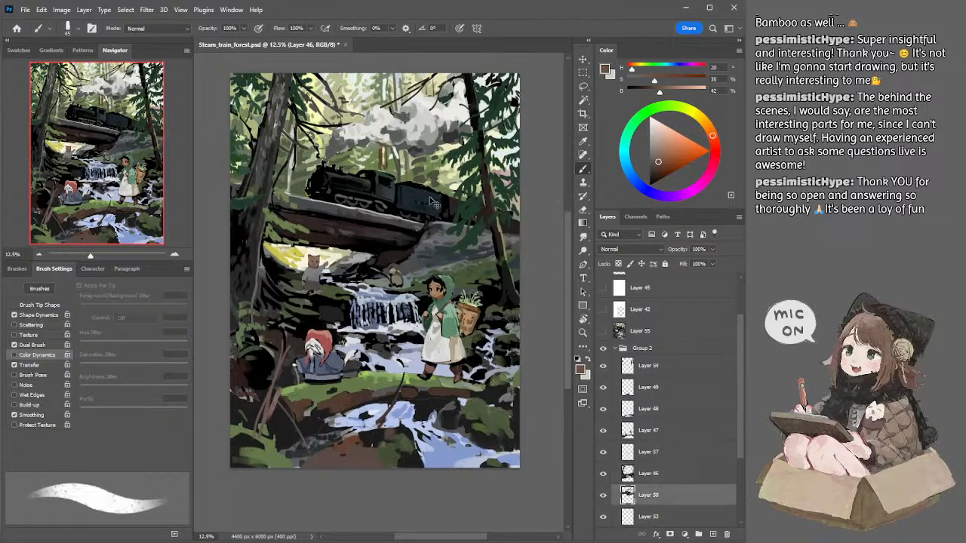
left_click(413, 183, "alt")
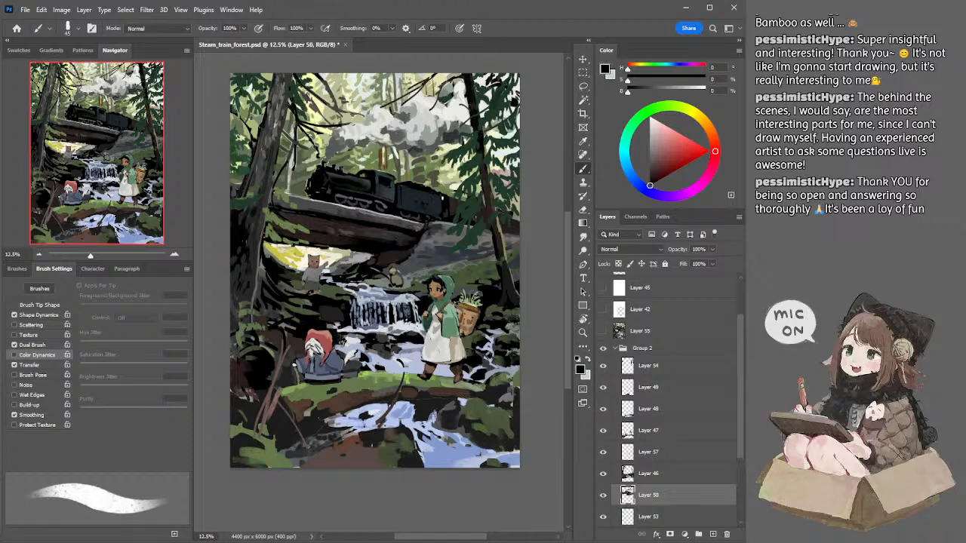
left_click(441, 202, "alt")
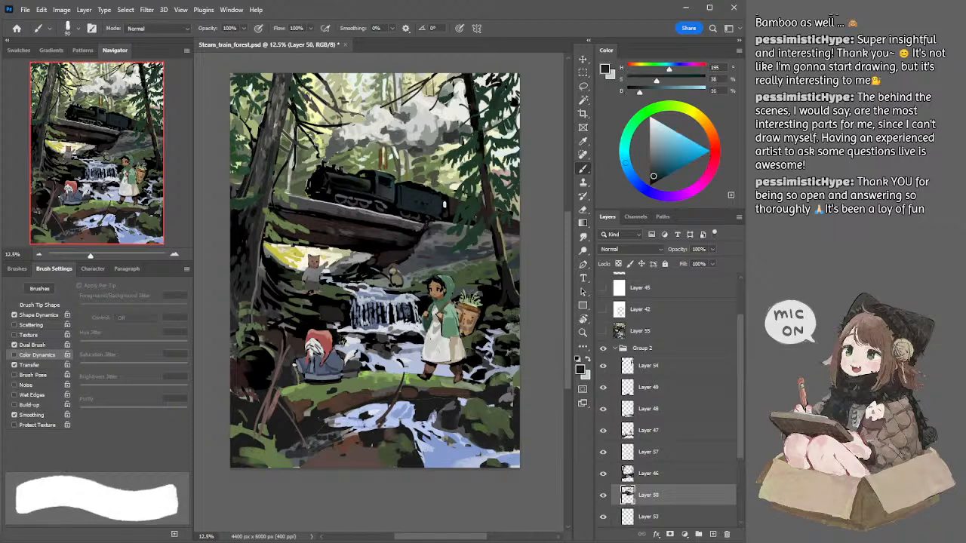
left_click_drag(443, 210, 444, 218)
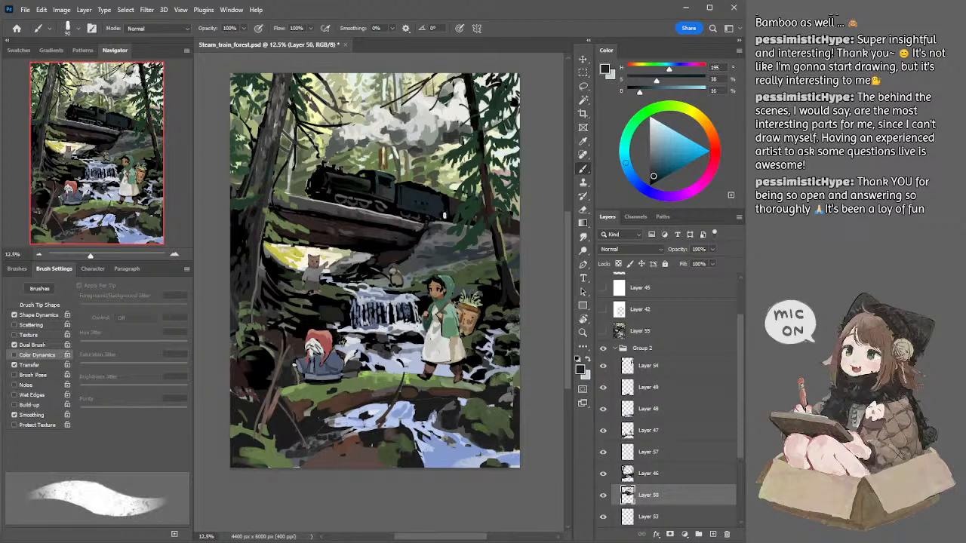
left_click_drag(549, 200, 549, 189)
Step: Add a new layer above Layer 46, paint pale blue highlights on the waterfall with a 100 px brush and compare by toggling its visibility
left_click(650, 474)
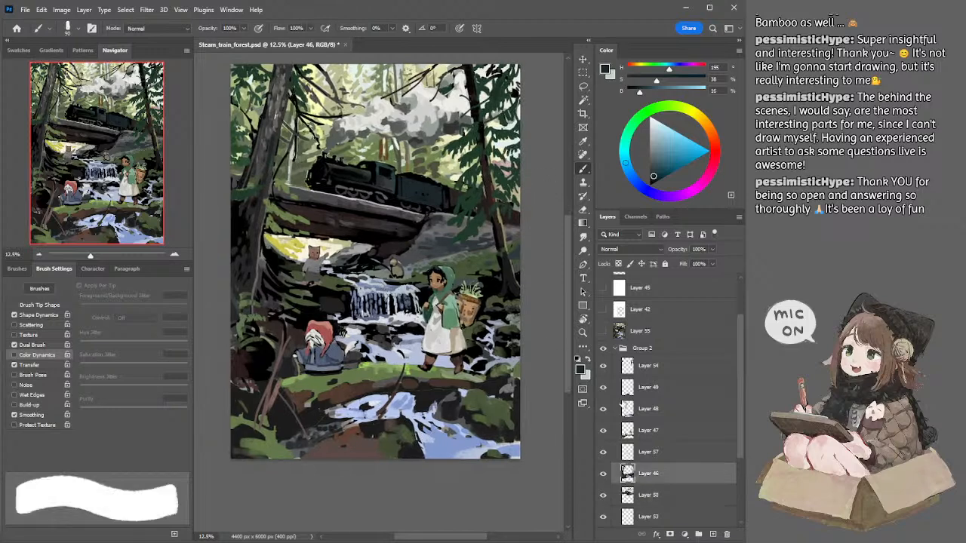
left_click(712, 534)
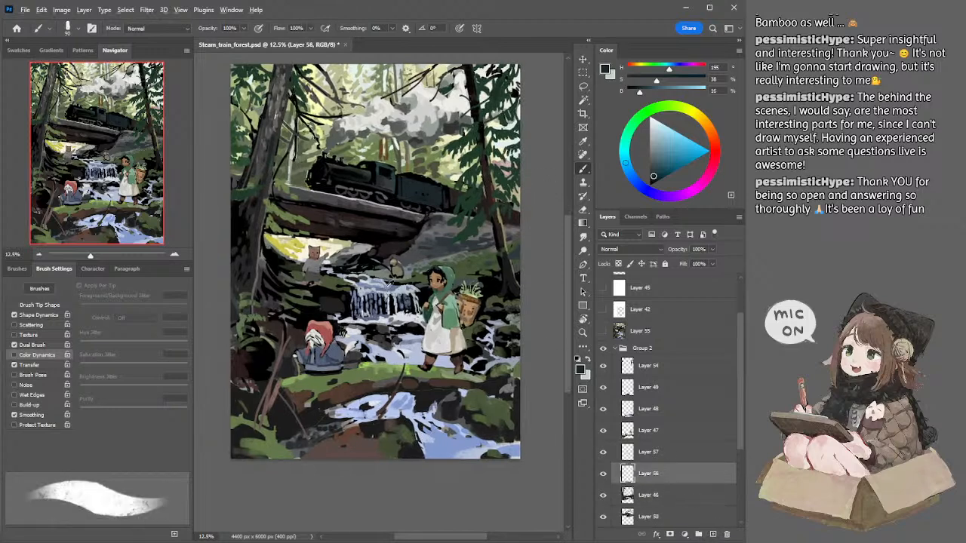
left_click(398, 291, "alt")
left_click_drag(368, 292, 408, 292)
key("ctrl+z")
key("]")
left_click(658, 126)
key("]")
key("[")
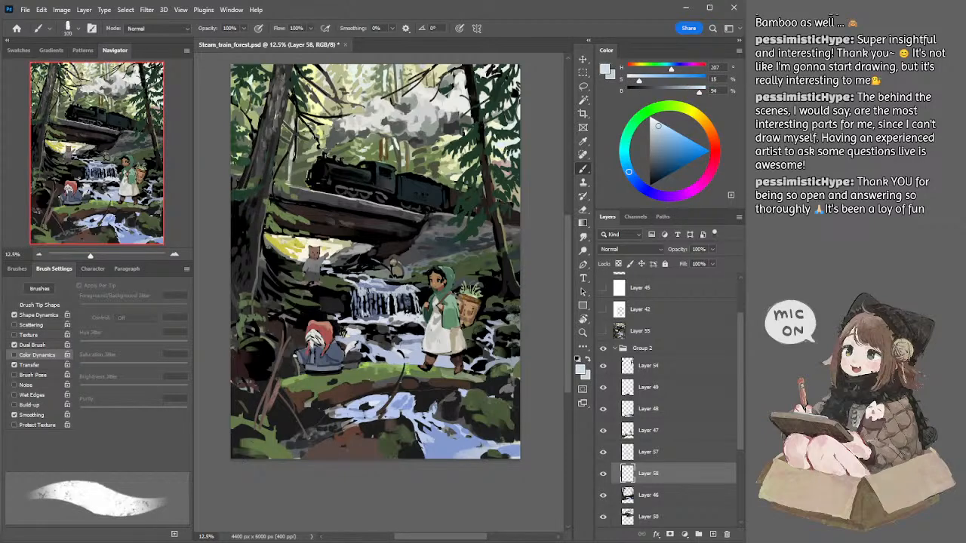
key("]")
key("]")
left_click(605, 477)
left_click(605, 477)
Step: Sample a muted blue from the waterfall, darken it and brush it over the middle of the fall with a 600 px brush
key("bracketright")
key("bracketright")
key("bracketright")
key("bracketright")
left_click(381, 291, "alt")
key("bracketright")
key("bracketright")
key("bracketright")
key("bracketright")
key("bracketright")
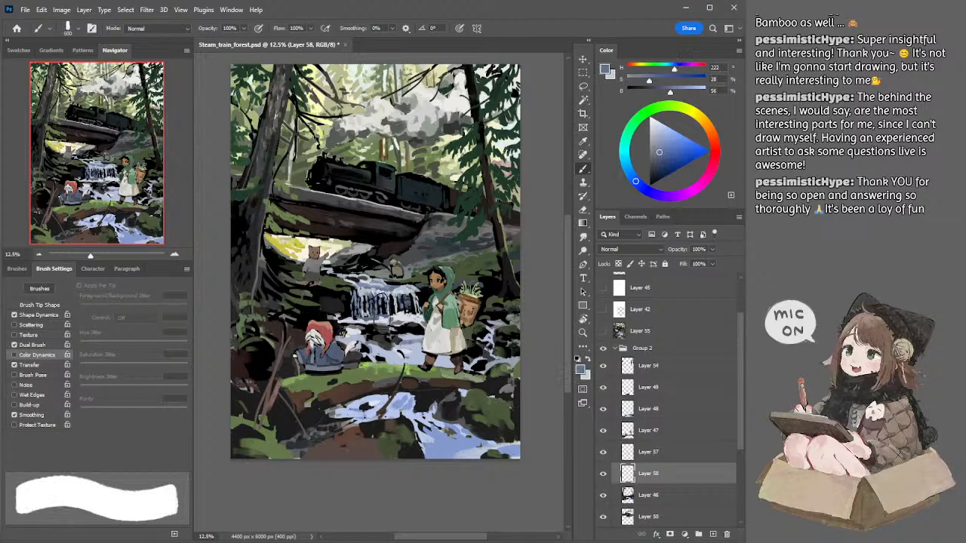
key("bracketleft")
key("bracketleft")
left_click(658, 161)
left_click_drag(383, 298, 382, 313)
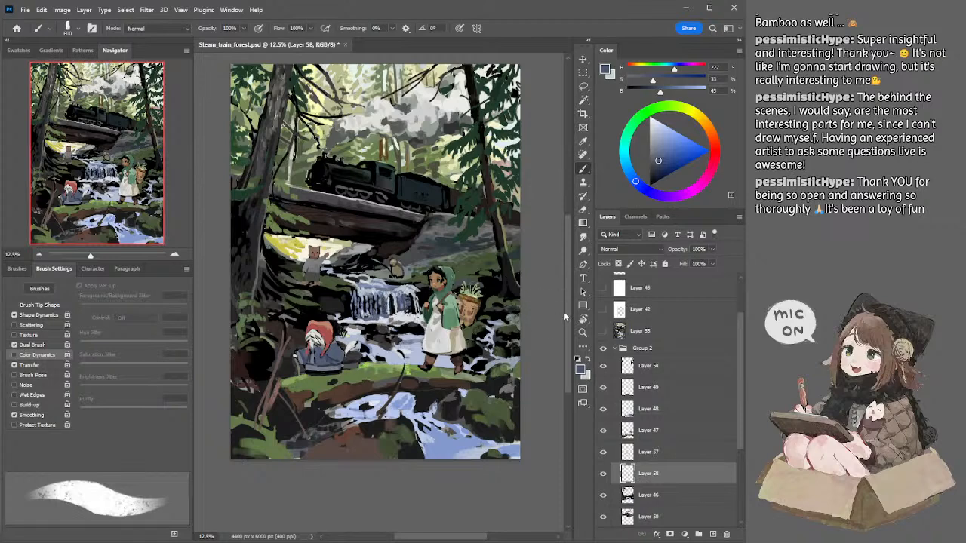
Step: On Layer 46, sample dark grey and paint a rock below the waterfall with a 125 px brush, redoing the first stroke
key("l")
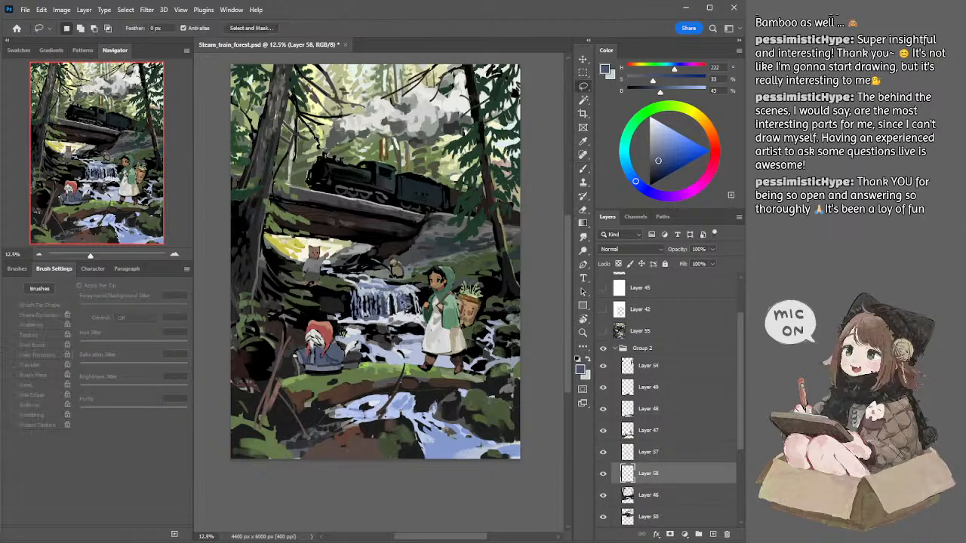
left_click_drag(416, 332, 424, 317)
left_click(390, 317, "ctrl")
key("b")
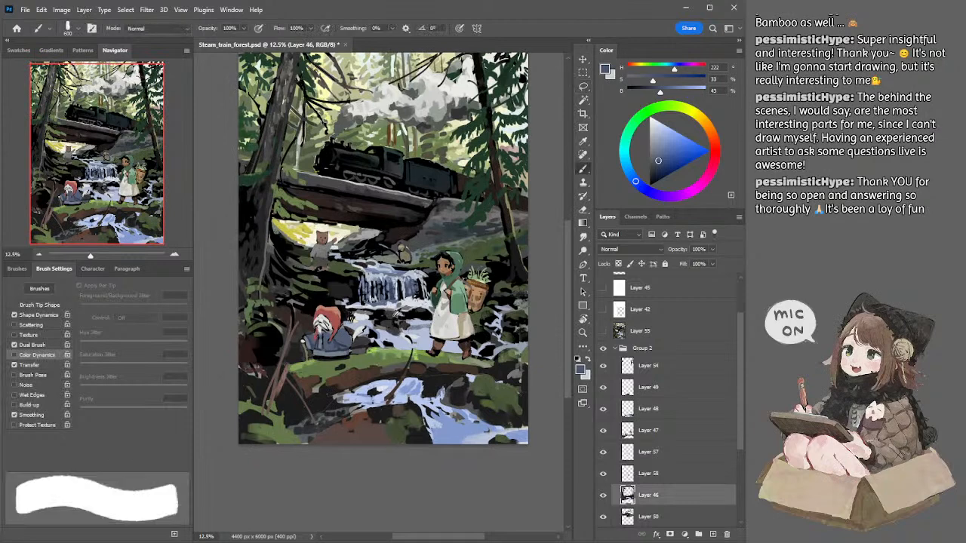
left_click(377, 315, "alt")
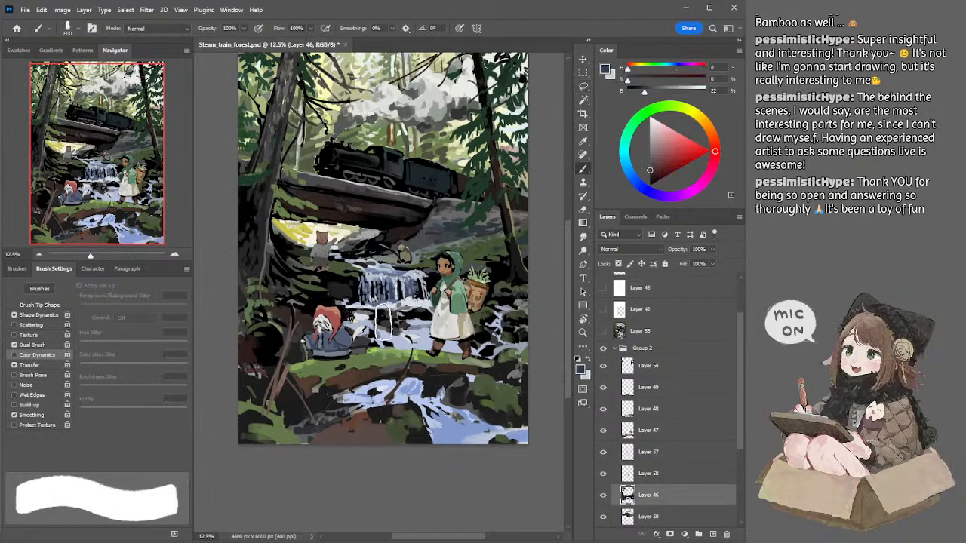
key("bracketleft")
key("bracketleft")
key("bracketleft")
key("bracketleft")
key("bracketleft")
key("bracketleft")
key("bracketleft")
key("bracketleft")
left_click_drag(367, 328, 370, 331)
key("ctrl+z")
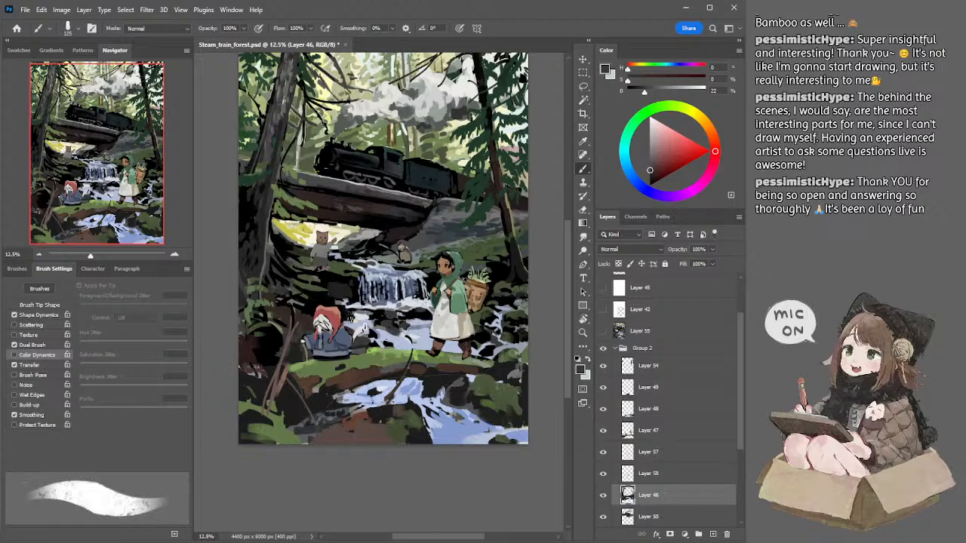
left_click_drag(370, 326, 366, 330)
Step: Sample black and dark grey to shade the rocks below the waterfall with a smaller brush, undoing the last 125 px stroke
left_click(381, 318, "alt")
key("bracketleft")
key("bracketleft")
key("bracketleft")
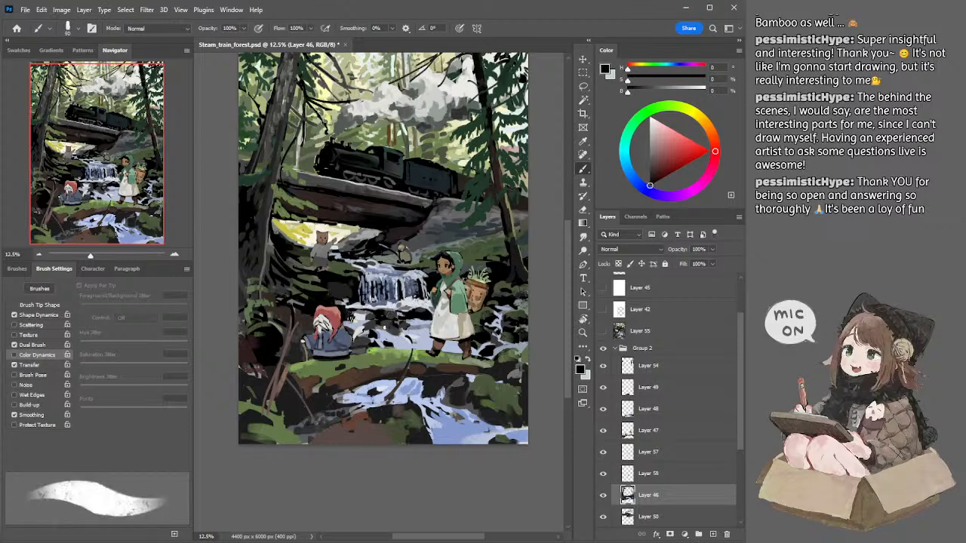
left_click(389, 323, "alt")
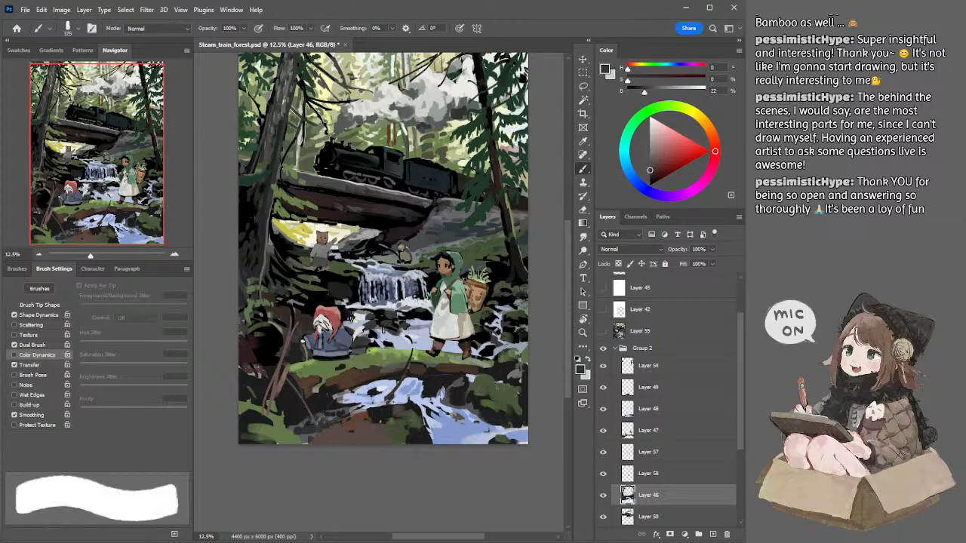
left_click_drag(389, 332, 407, 340)
key("ctrl+z")
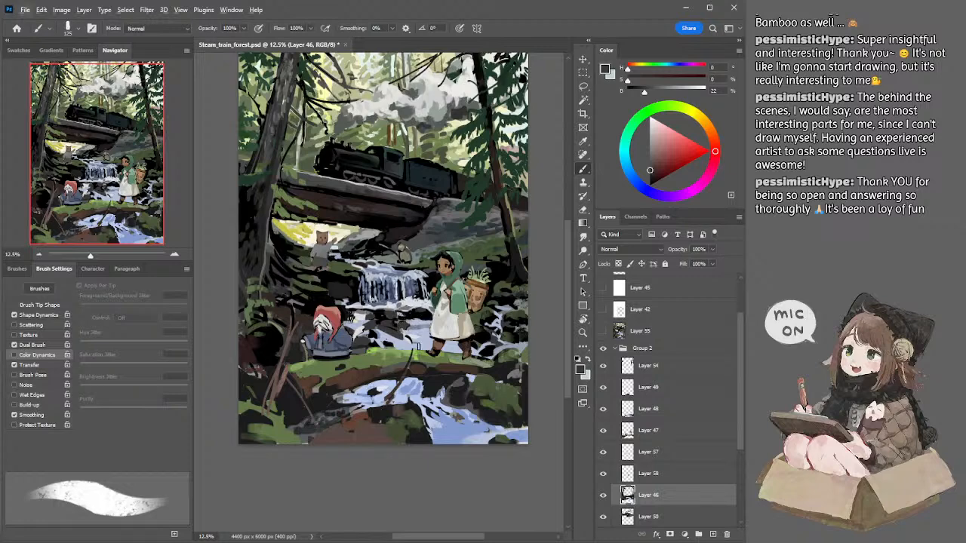
Step: Sample a dark mossy green from the bank beside the girl and paint it onto the rocks below the waterfall with a 90 px brush
left_click(513, 310, "alt")
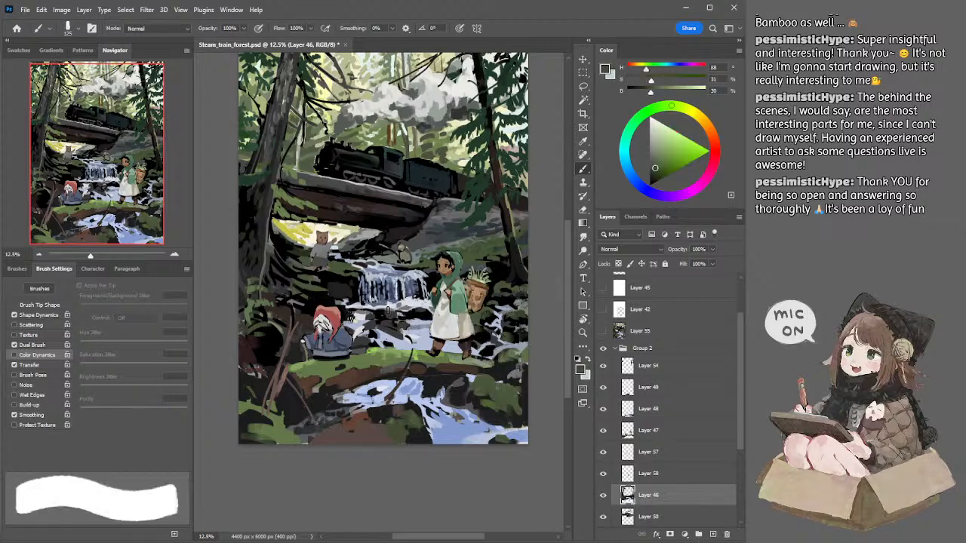
key("bracketleft")
key("bracketleft")
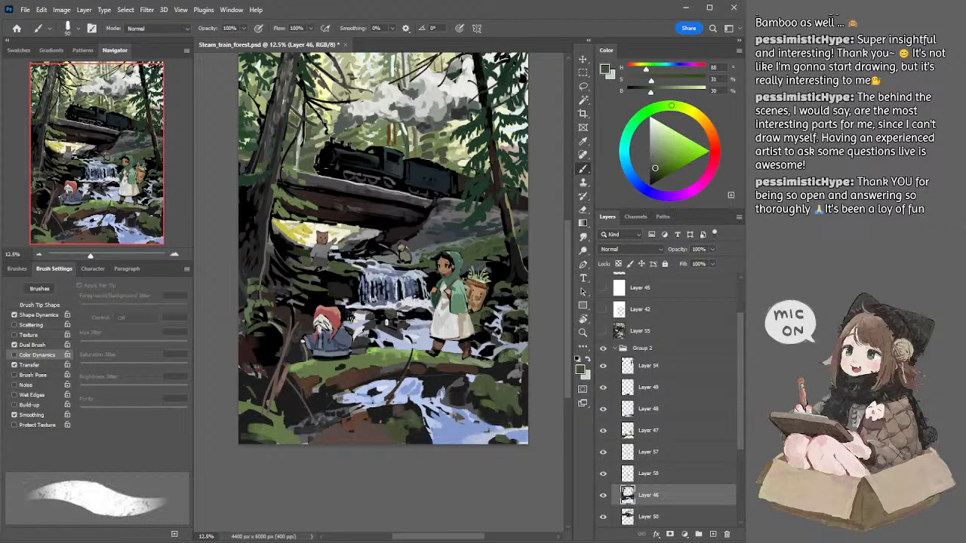
left_click(658, 161)
left_click(400, 316, "alt")
left_click(411, 320, "ctrl")
Step: On Layer 57, refine the water and rock edges beside the girl with sampled pale blue-grey and dark green
left_click(602, 473)
left_click(602, 474)
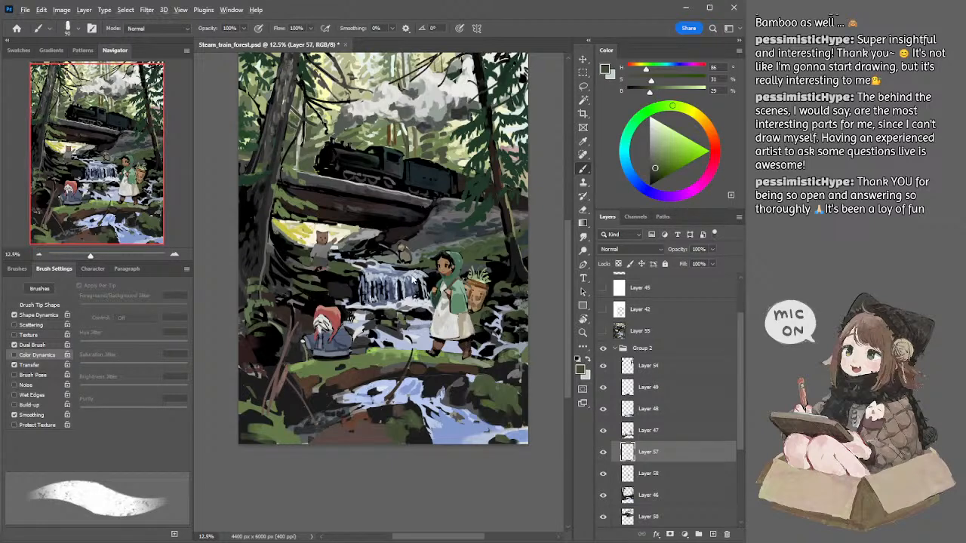
left_click(415, 271, "alt")
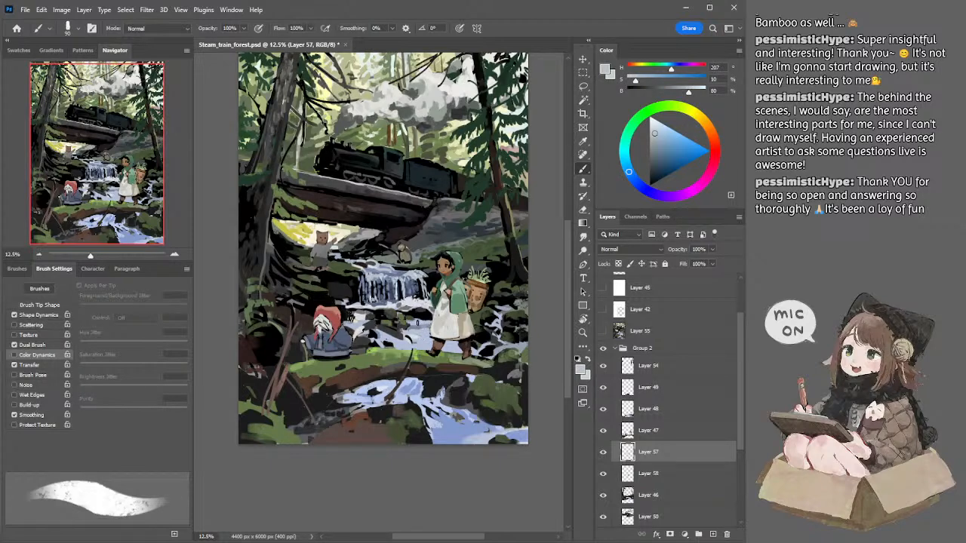
left_click(415, 320, "alt")
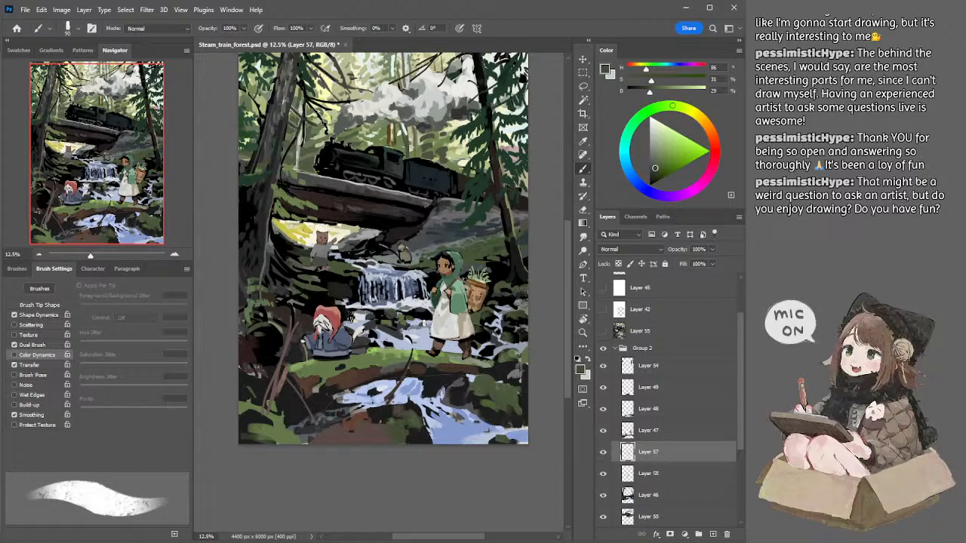
mouse_move(480, 303)
left_mouse_down()
mouse_move(493, 296)
mouse_move(477, 299)
left_mouse_up()
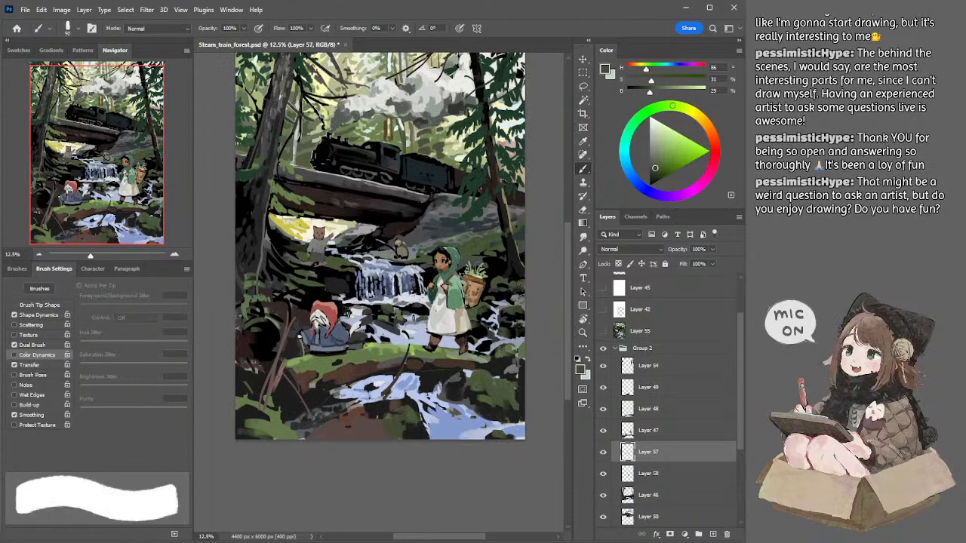
Step: Sample a pale blue-grey and paint fine water strokes around the rocks beside the girl, using brush sizes between 30 and 50 px
left_click(413, 319, "alt")
left_click(413, 318, "alt")
key("[")
key("bracketleft")
key("bracketleft")
key("bracketleft")
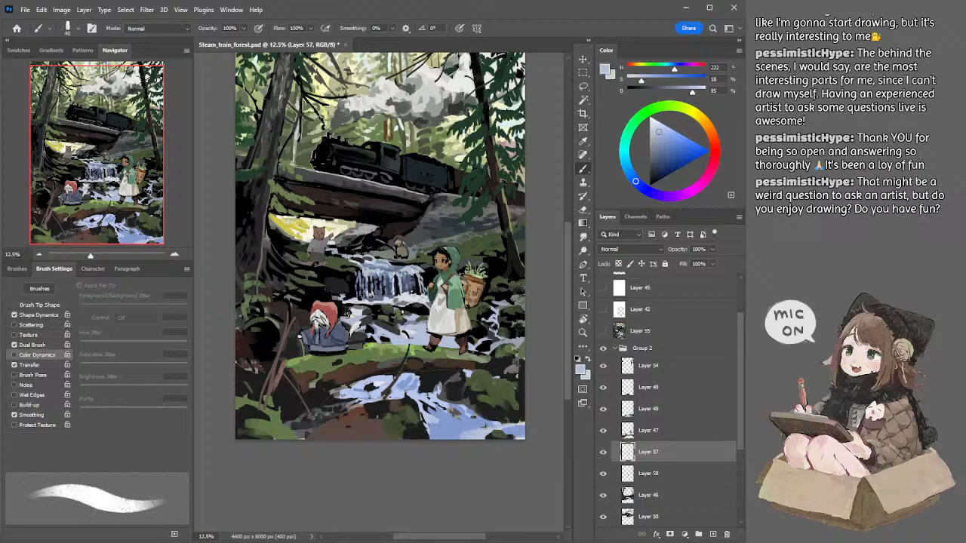
key("bracketleft")
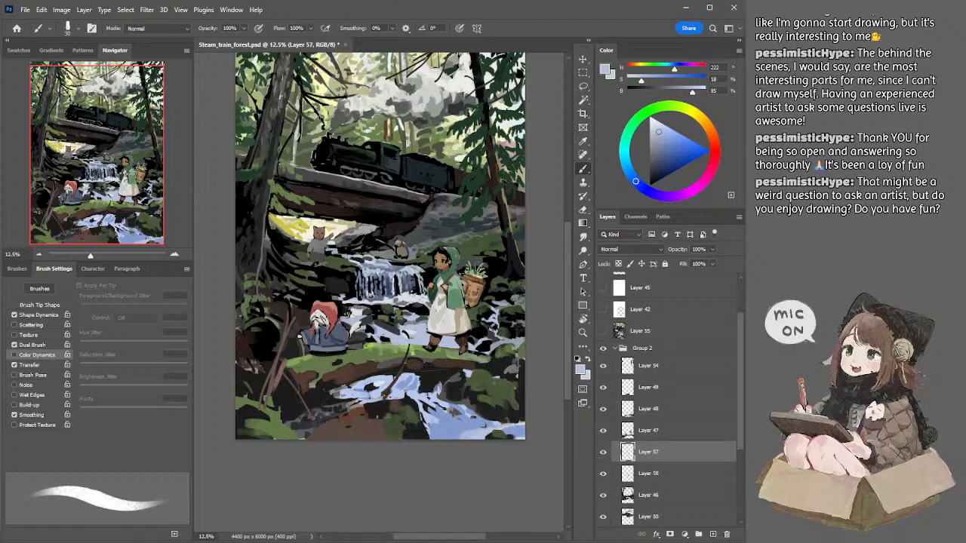
key("bracketright")
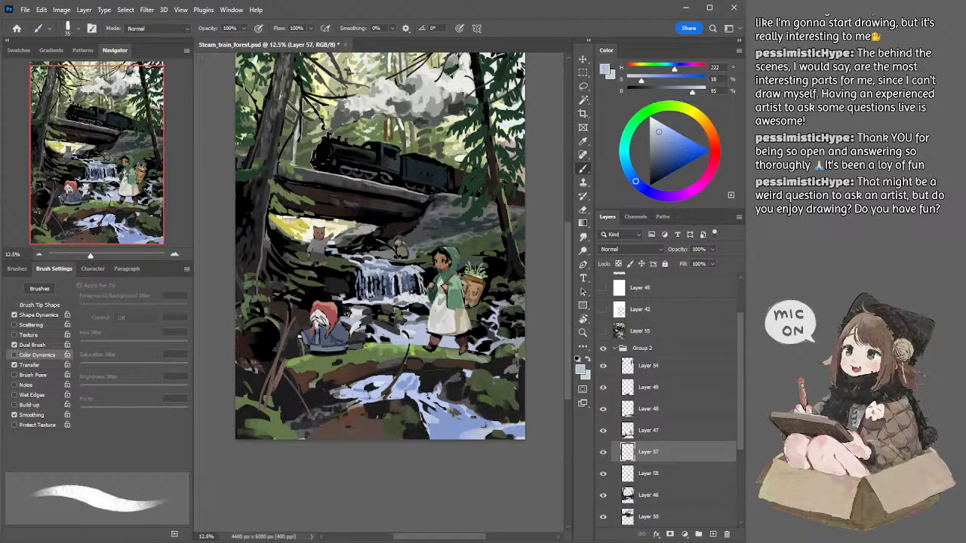
key("bracketright")
key("bracketright")
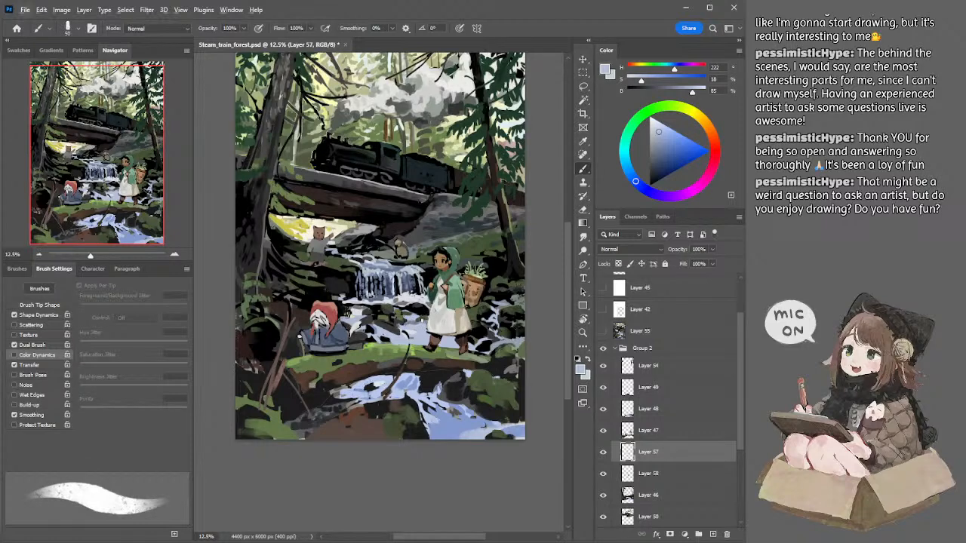
Step: Touch up the rocks and water beside the girl with sampled mossy green, near-white and pale blue, using a brush up to 70 px
left_click(428, 311, "alt")
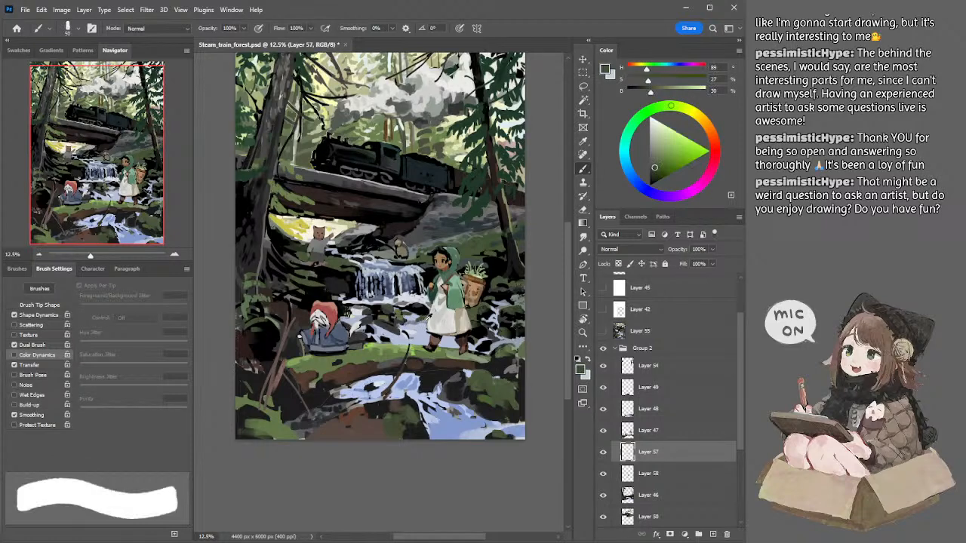
left_click(412, 331, "alt")
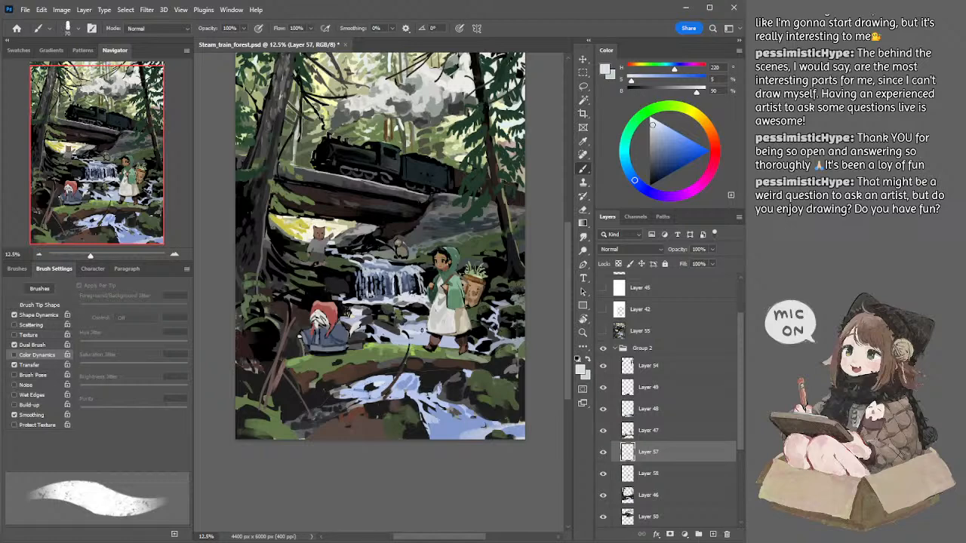
left_click(428, 337, "alt")
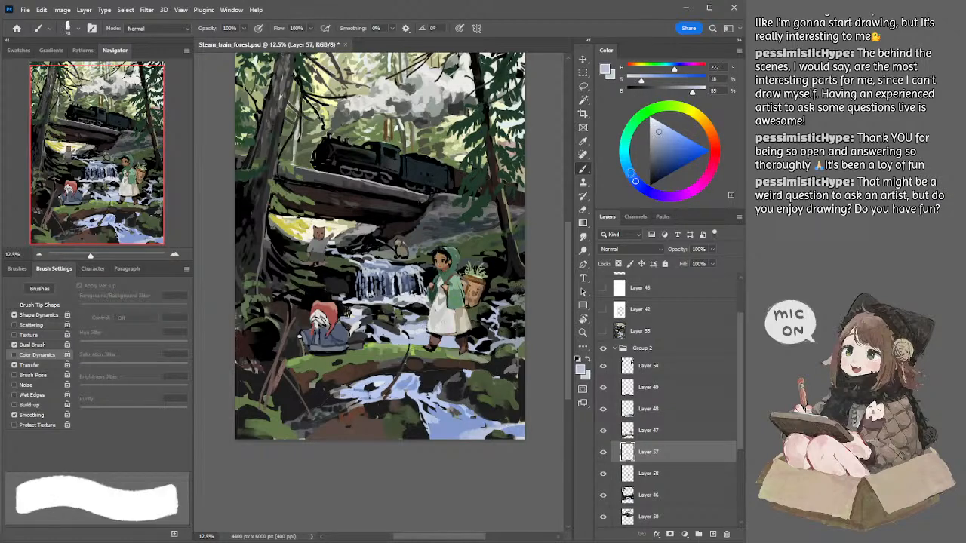
Step: Pick a darker blue-grey (H 222, S 26, B 63) and paint shadow strokes in the stream with a brush reduced to 50 px
left_click(659, 148)
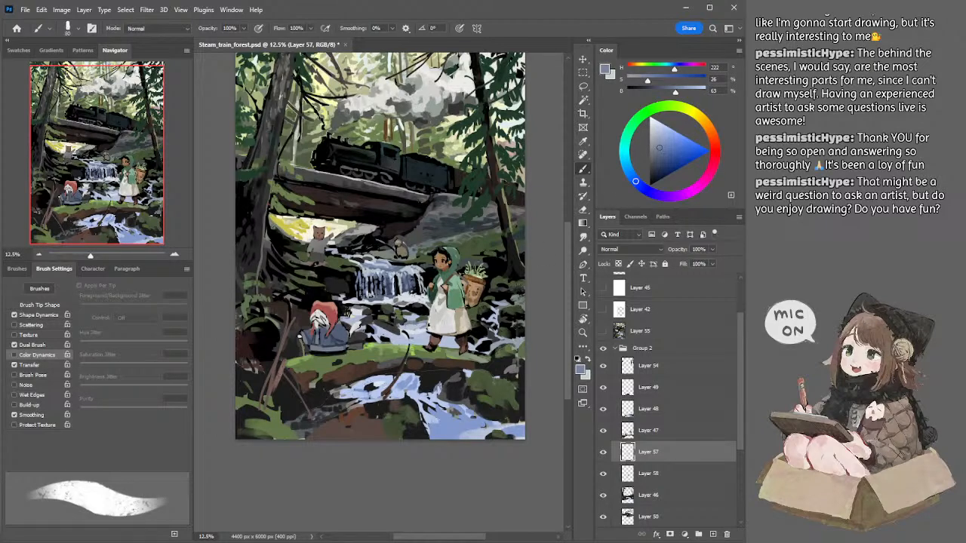
key("bracketleft")
key("bracketleft")
key("bracketleft")
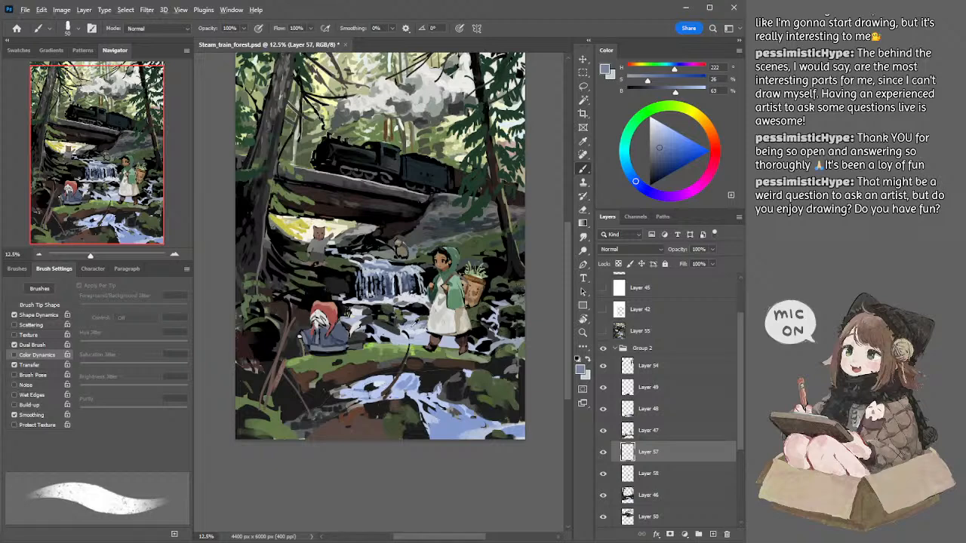
Step: Sample light blue-grey, mid blue-grey and near-white to vary the water beside the girl with a 60 to 80 px brush
left_click(415, 321, "alt")
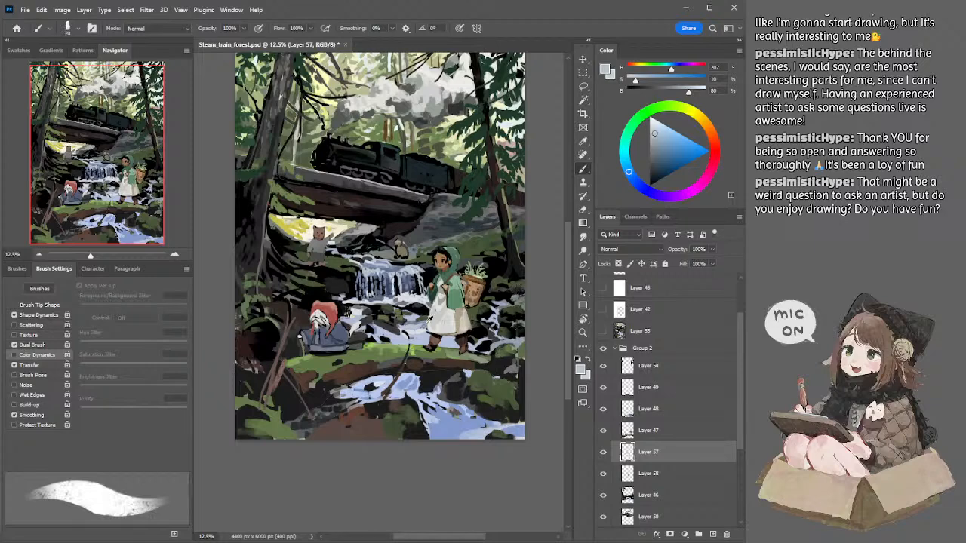
left_click(424, 325, "alt")
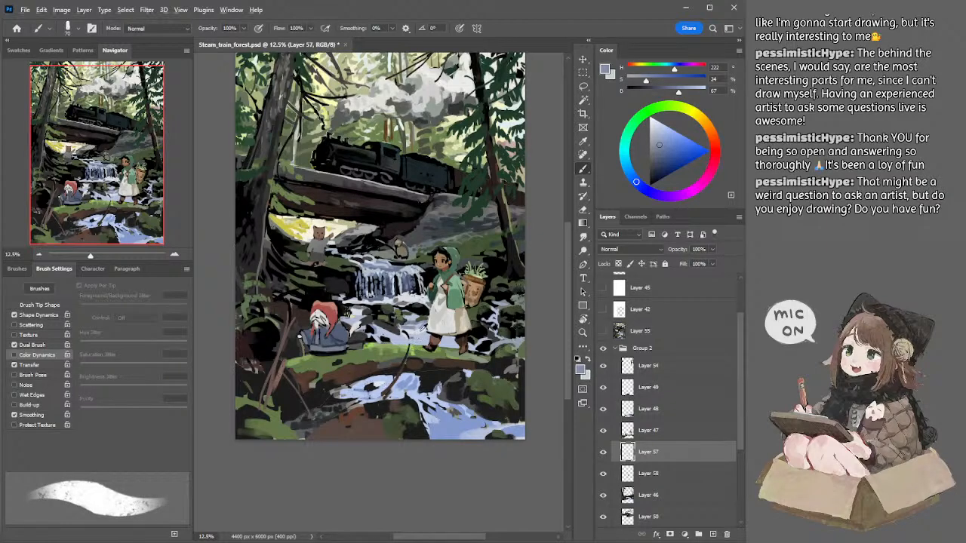
left_click(424, 330, "alt")
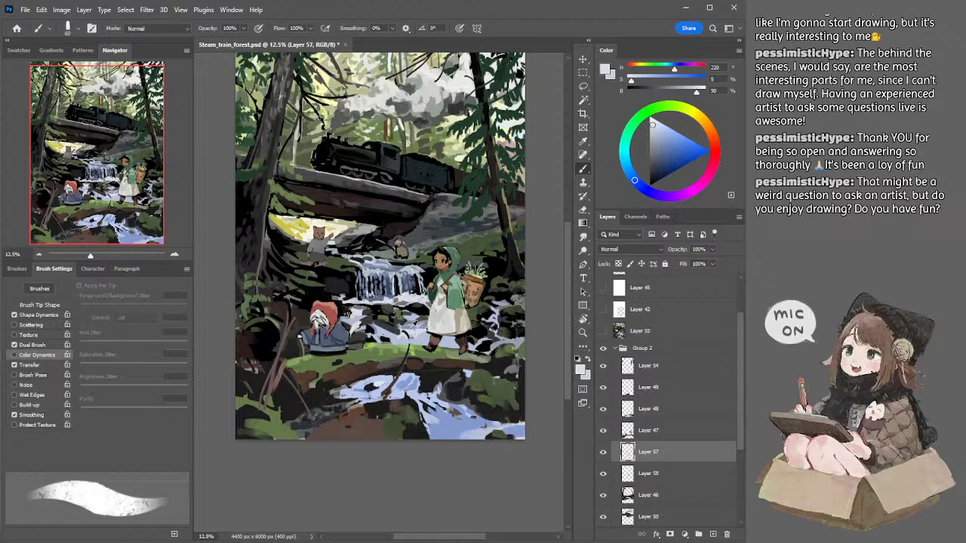
left_click(427, 338, "alt")
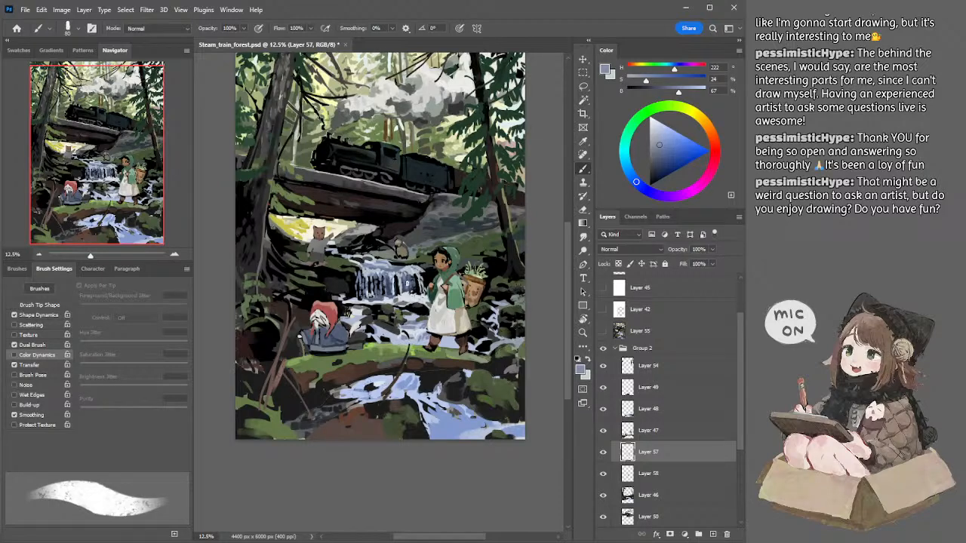
Step: Sample dark blue from the waterfall, plus near-white and pale blue, and add stream accents with a 60 to 70 px brush
left_click(407, 282, "alt")
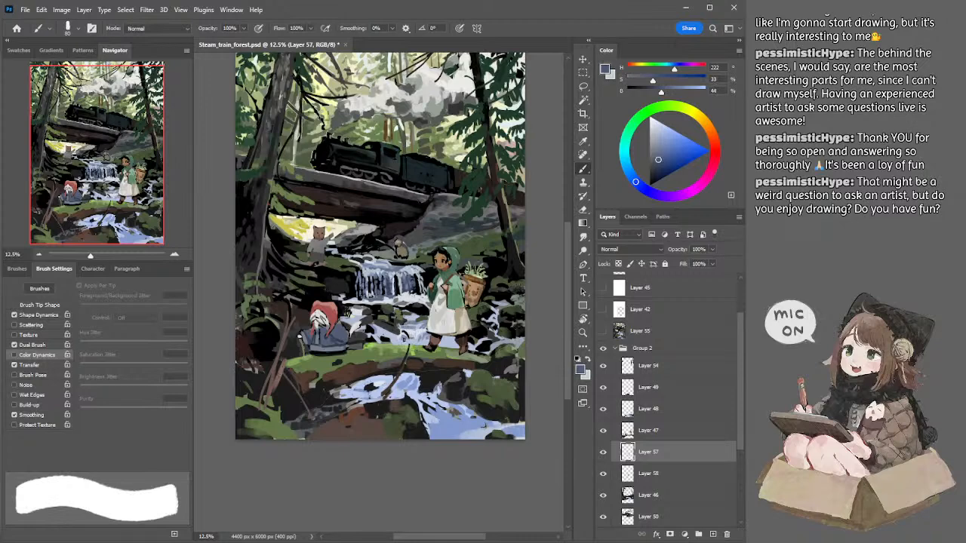
key("[")
key("[")
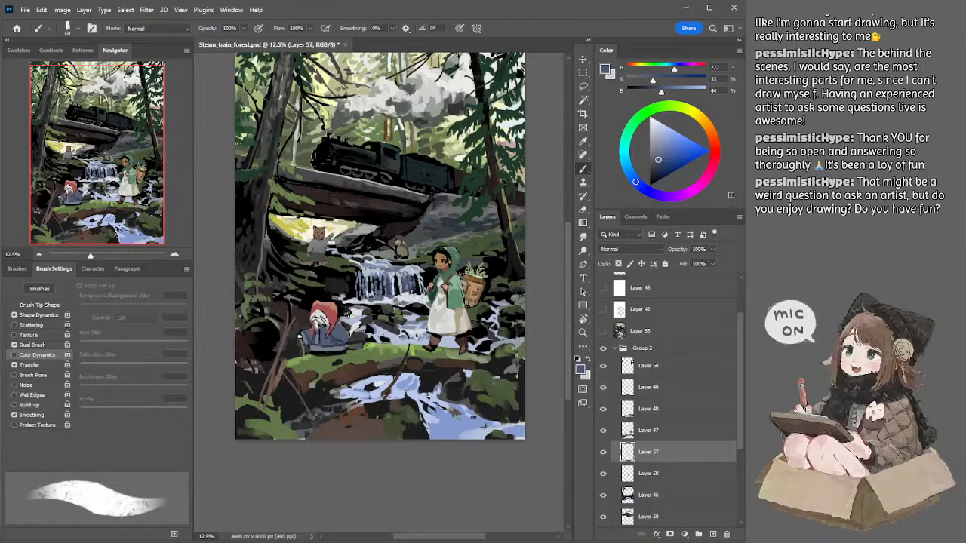
left_click(413, 341, "alt")
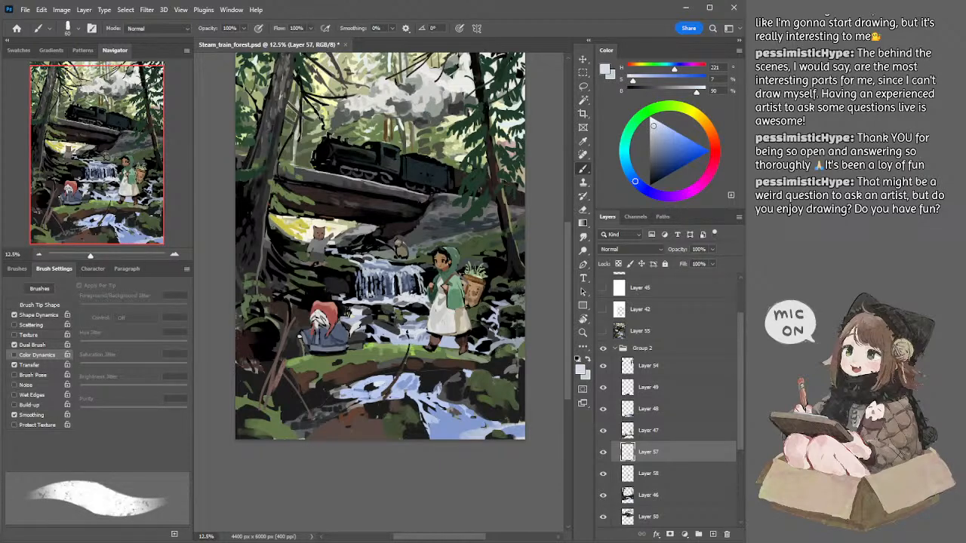
left_click(409, 330, "alt")
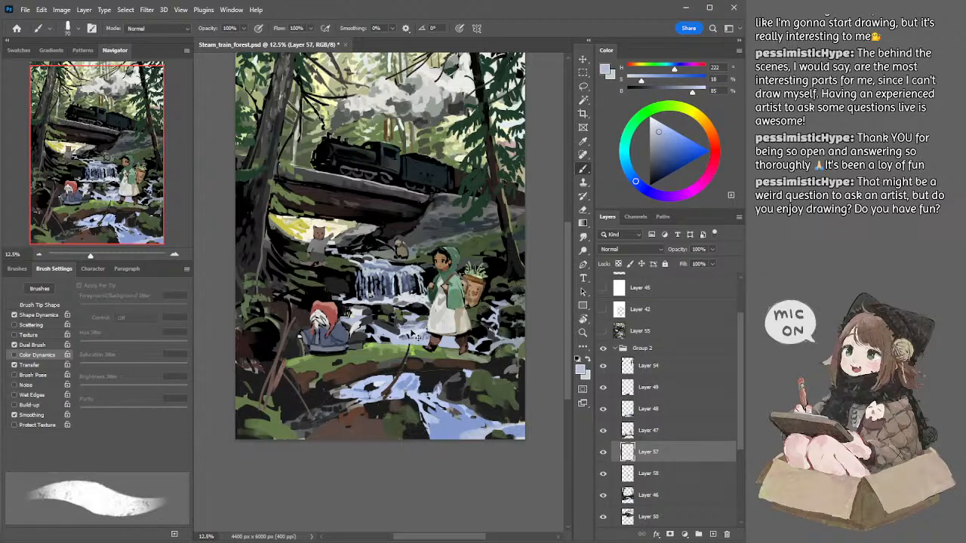
Step: Alternate sampled mid blue-grey and pale blue in the stream above the mossy log, varying the brush between 50 and 150 px
left_click(394, 343, "alt")
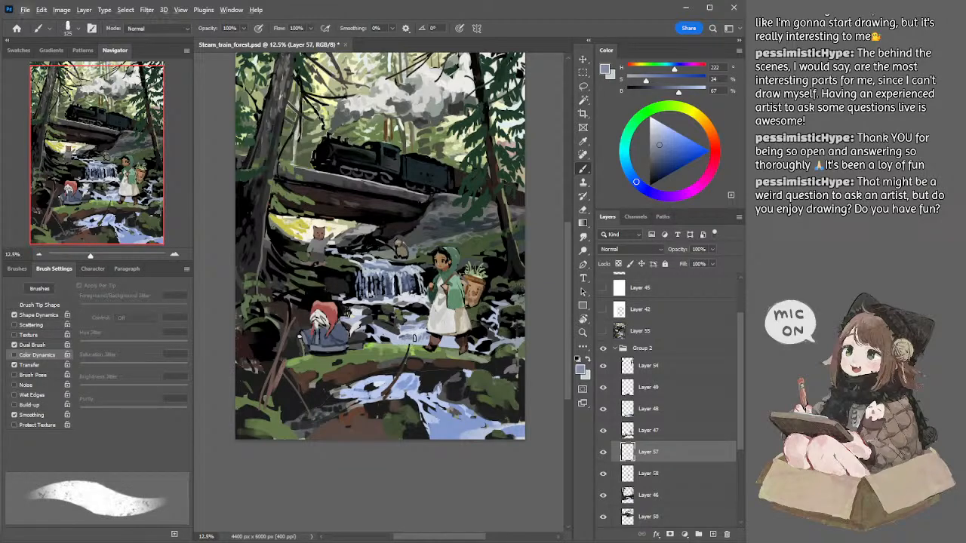
left_click(407, 341, "alt")
key("bracketleft")
key("bracketleft")
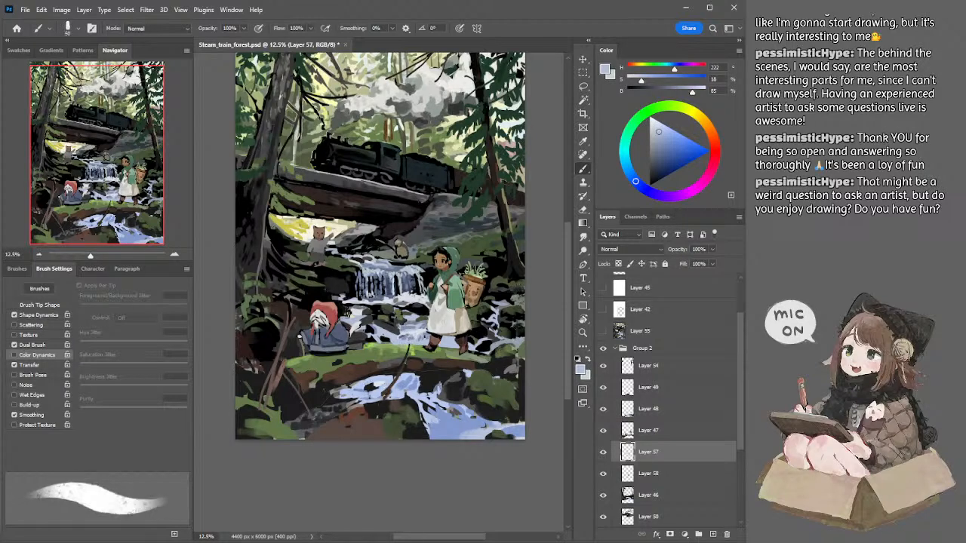
left_click(410, 340, "alt")
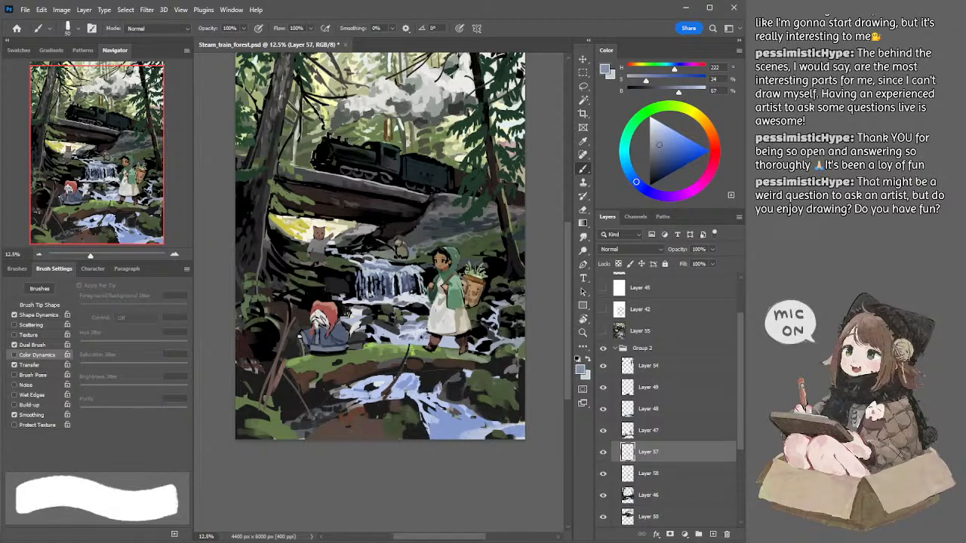
key("bracketright")
key("bracketright")
key("bracketright")
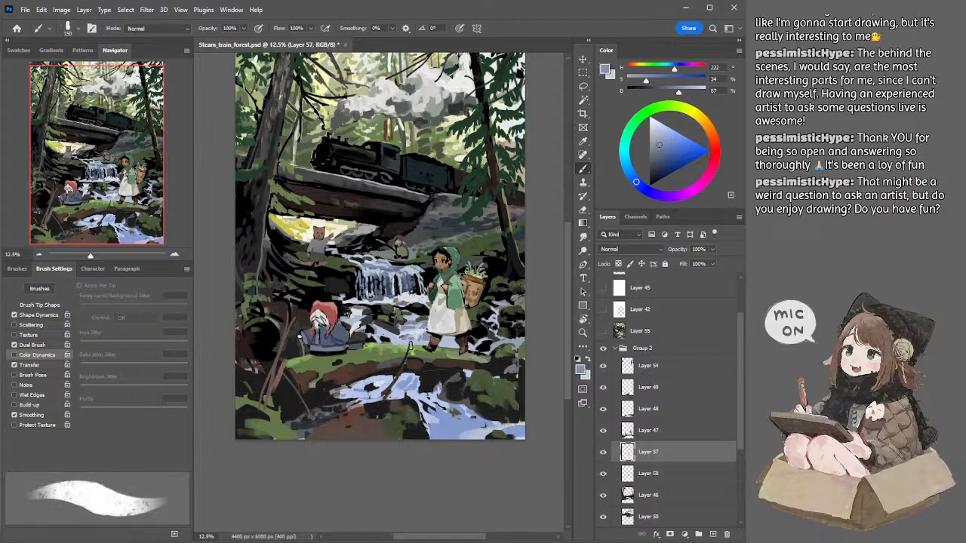
Step: Sample near-white and pale blue and add highlights to the stream between the two figures with a smaller 80 px brush
left_click(410, 339, "alt")
key("bracketleft")
key("bracketleft")
key("bracketleft")
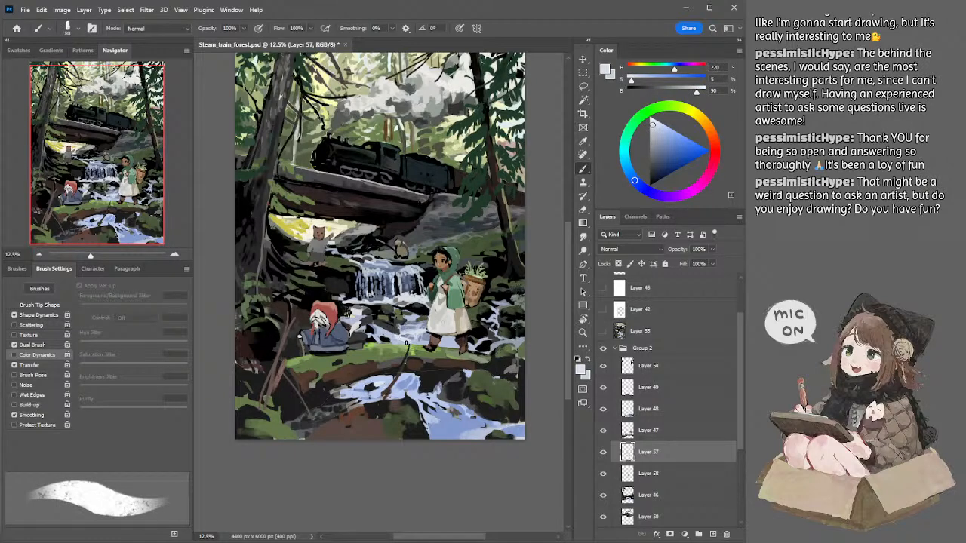
left_click(383, 332, "alt")
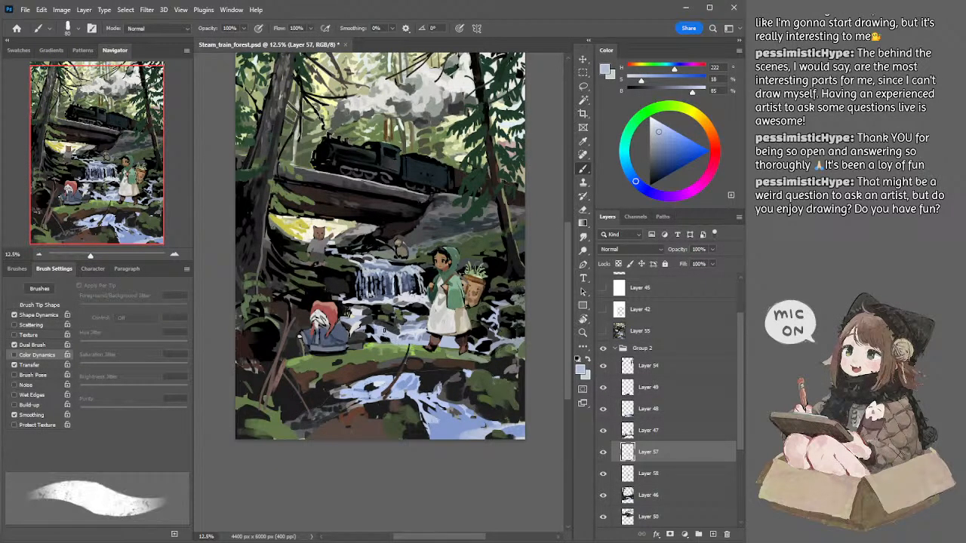
Step: Paint sampled dark greens around the girl's legs with a 175 px brush, and reduce the brush for pale blue touch-ups
left_click(474, 331, "alt")
key("bracketright")
key("bracketright")
key("bracketright")
left_click_drag(452, 337, 461, 339)
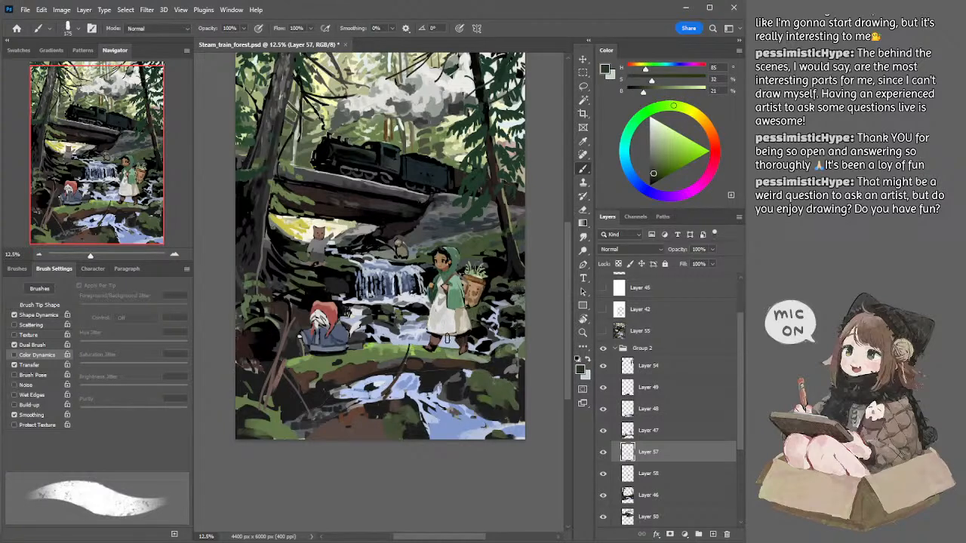
left_click_drag(451, 341, 449, 339)
left_click(453, 337, "alt")
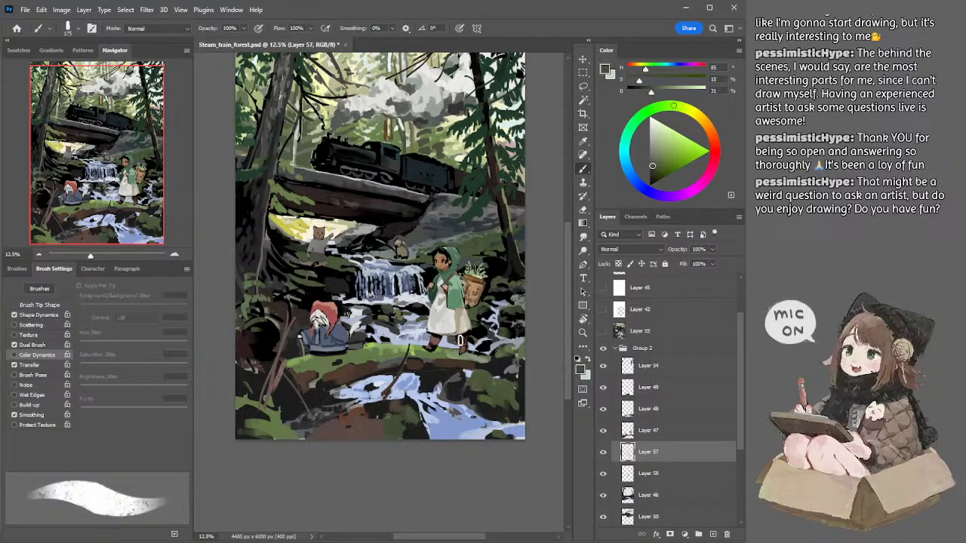
left_click_drag(458, 340, 462, 344)
left_click(450, 339, "alt")
key("bracketleft")
key("bracketleft")
key("bracketleft")
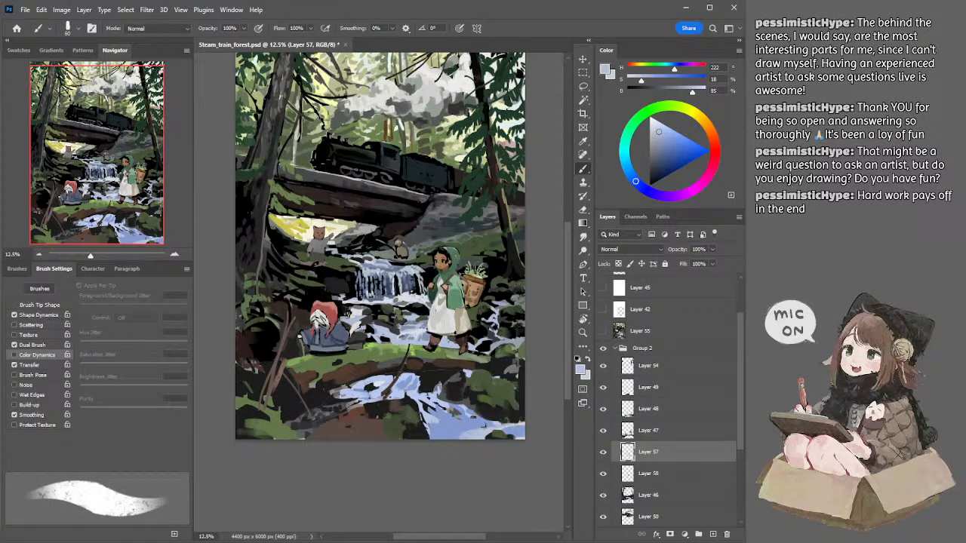
Step: Enlarge the brush to 500 px, switch to Layer 46, and undo the last few changes
key("bracketright")
key("bracketright")
key("bracketright")
key("bracketright")
key("bracketright")
key("bracketright")
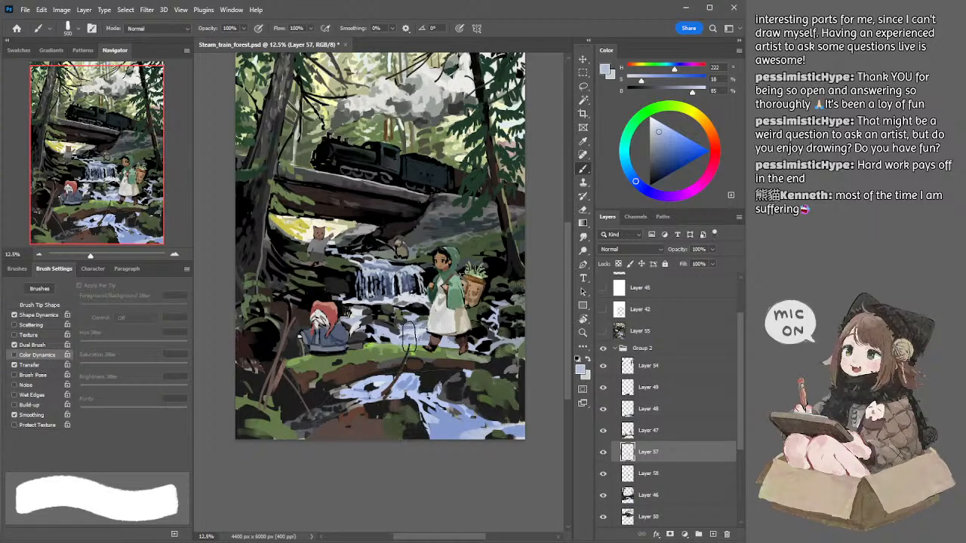
left_click(392, 341, "ctrl")
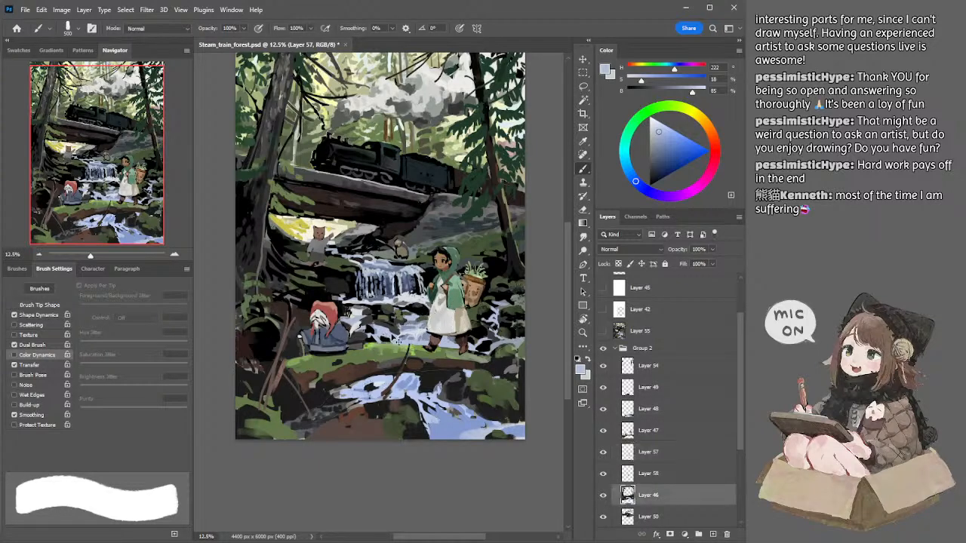
key("ctrl+z")
key("ctrl+z")
key("ctrl+z")
key("ctrl+z")
Step: On Layer 46, sample a mid blue (H 222, S 30, B 69) and paint the stream beside the seated figure, reducing the brush to 45 px
left_click_drag(535, 261, 532, 284)
left_click(394, 362, "ctrl")
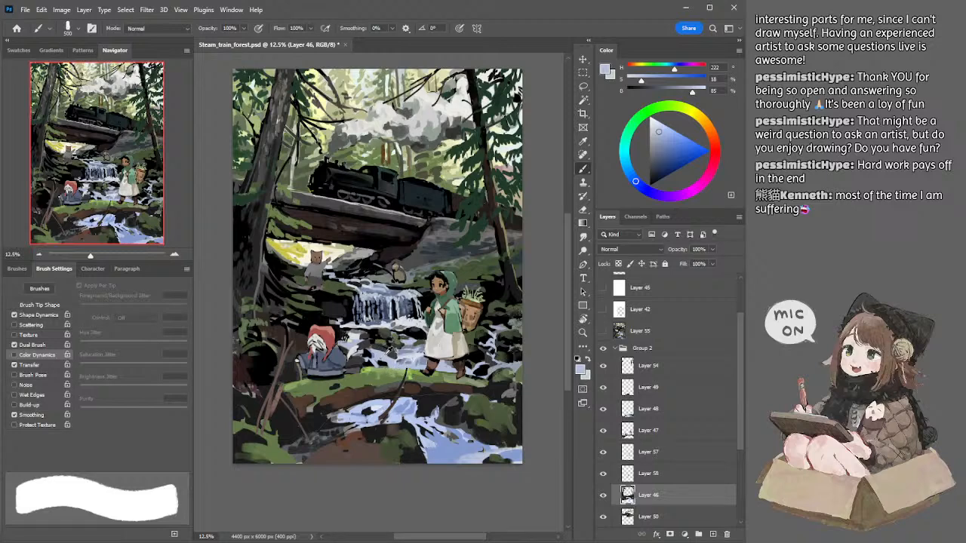
left_click(373, 354, "alt")
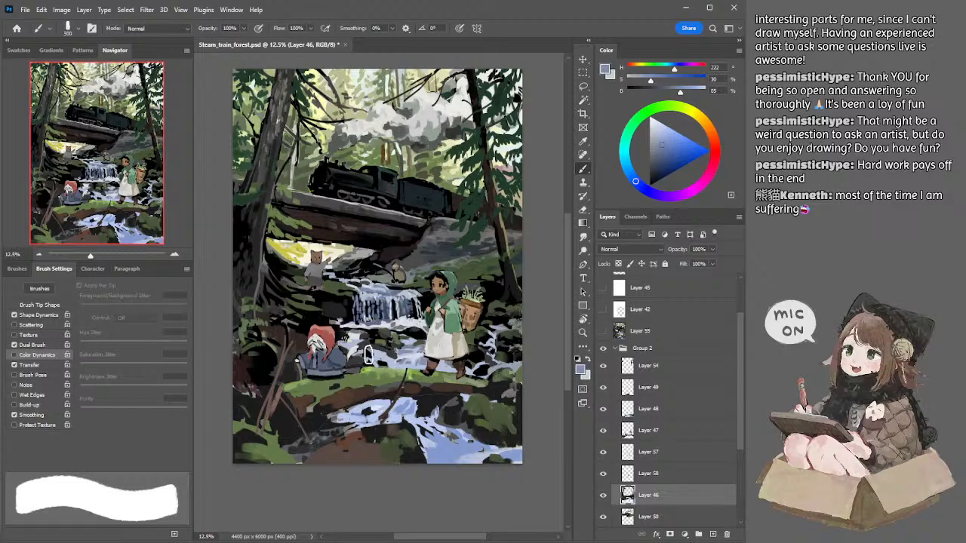
left_click_drag(366, 353, 379, 362)
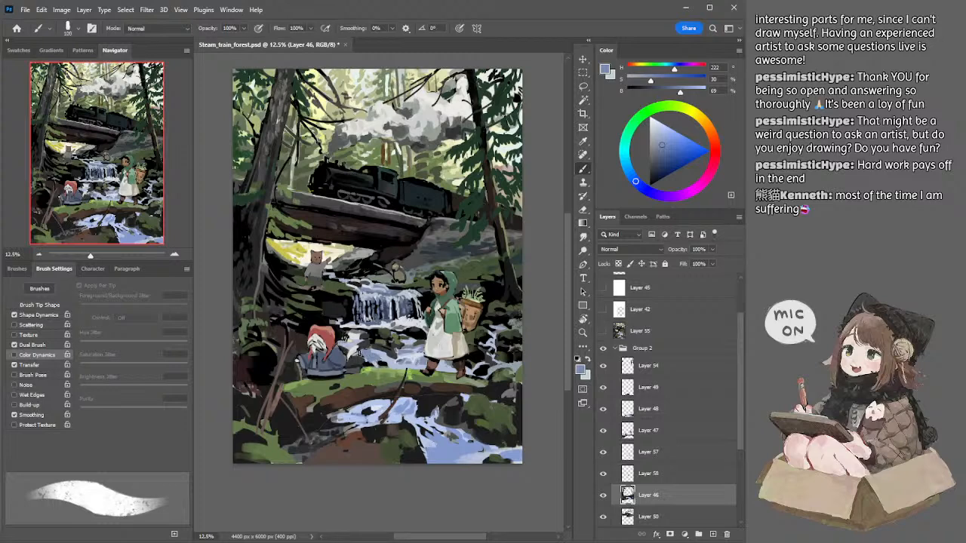
key("bracketleft")
key("bracketleft")
key("bracketleft")
key("bracketleft")
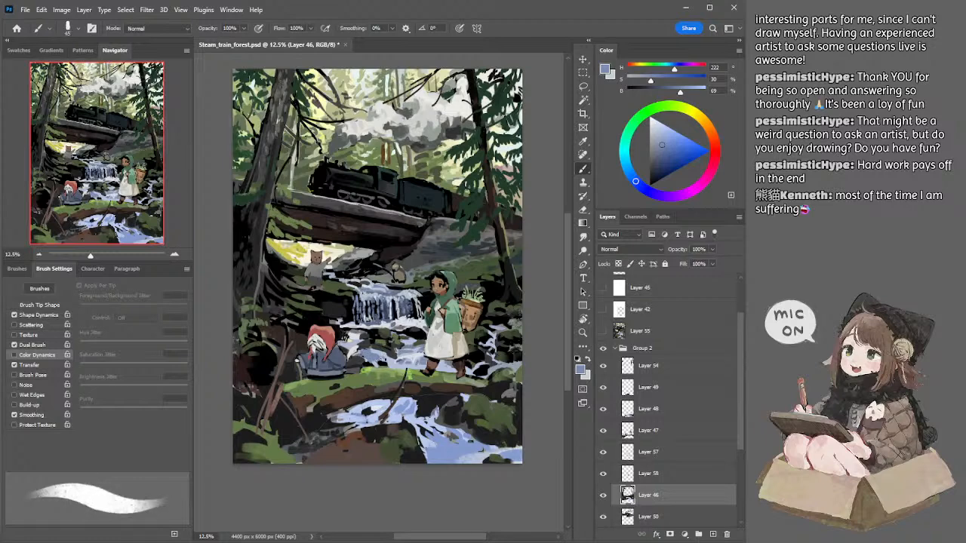
Step: Return to Layer 57 and add sampled pale blue and near-white highlights to the stream with a 50 to 80 px brush
left_click(389, 364, "ctrl")
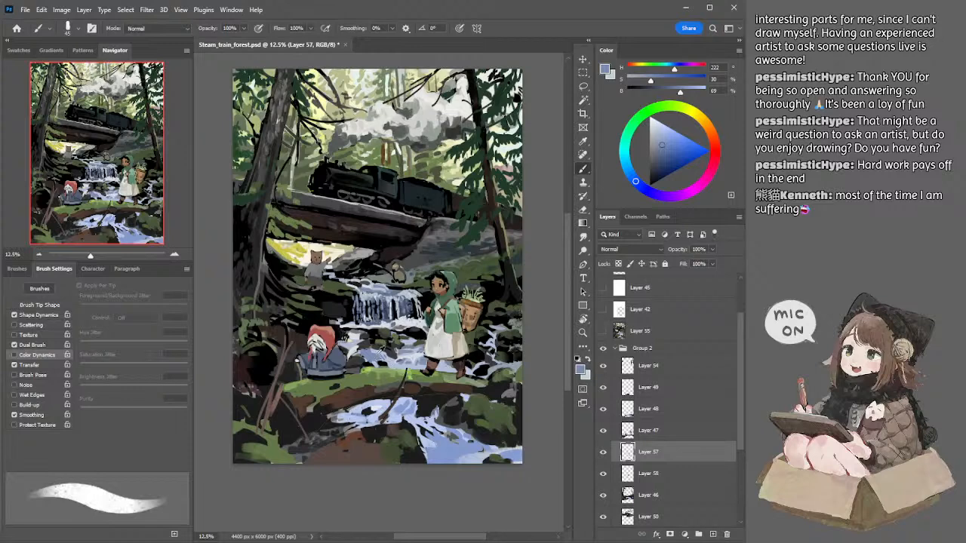
left_click(388, 365, "alt")
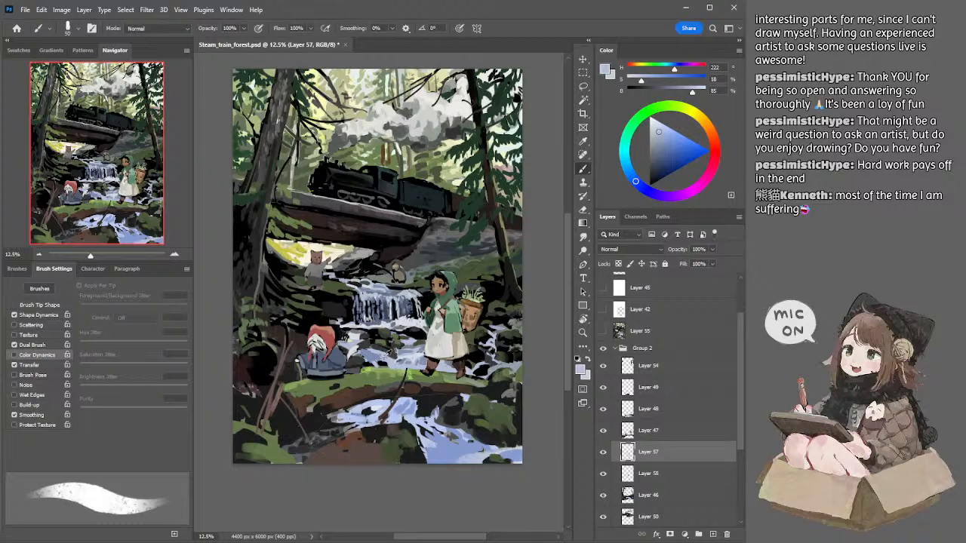
left_click(410, 352, "alt")
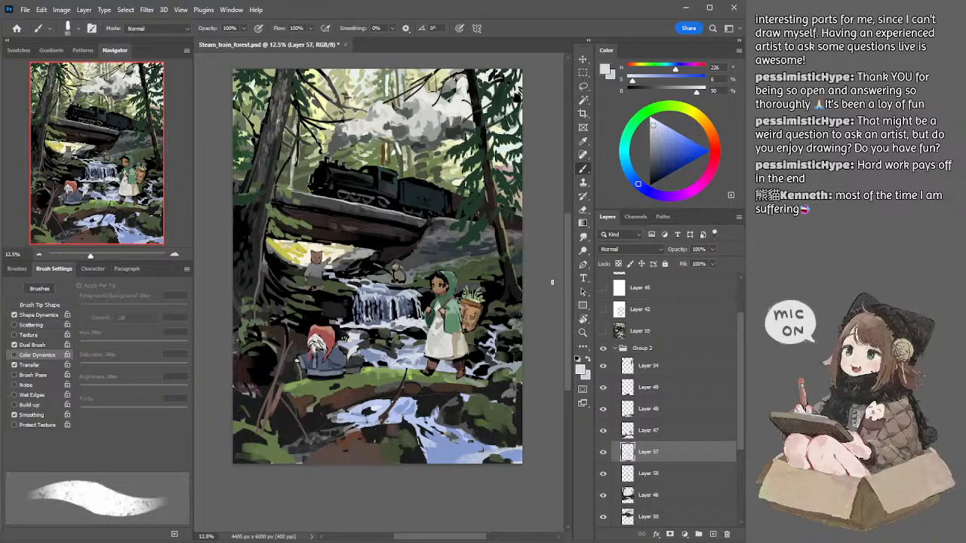
Step: On Layer 46, sample the mid blue (H 222, S 30, B 69) and paint the stream beside the seated figure with a 175 to 200 px brush
key("l")
left_click_drag(544, 270, 542, 269)
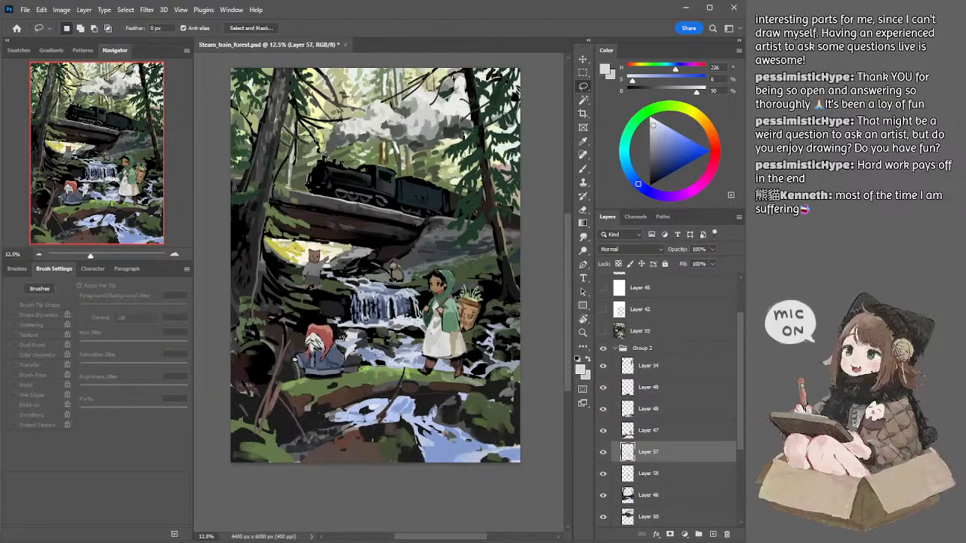
left_click(392, 366, "ctrl")
key("b")
left_click(387, 359, "alt")
key("bracketright")
key("bracketright")
key("bracketright")
left_click(390, 366, "alt")
key("bracketright")
key("bracketright")
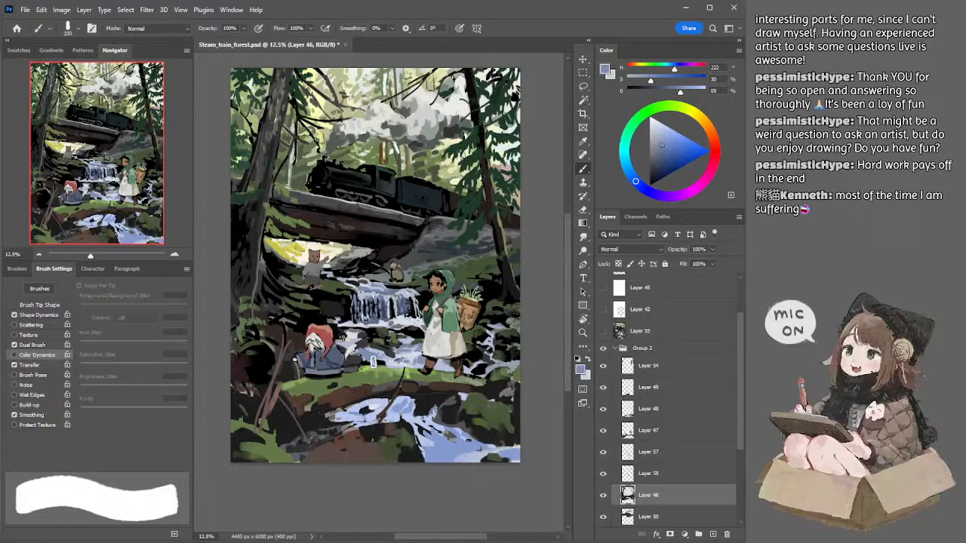
key("bracketleft")
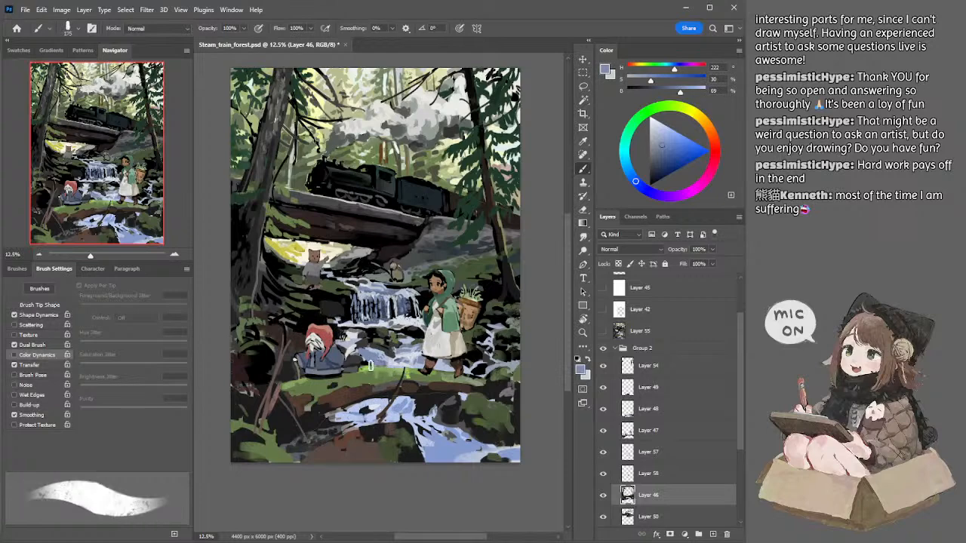
Step: Add sampled near-white and pale blue (H 222, S 18, B 85) touches to that stretch of stream, reducing the brush to 60 px
left_click(386, 358, "alt")
key("bracketleft")
key("bracketleft")
key("bracketleft")
key("bracketleft")
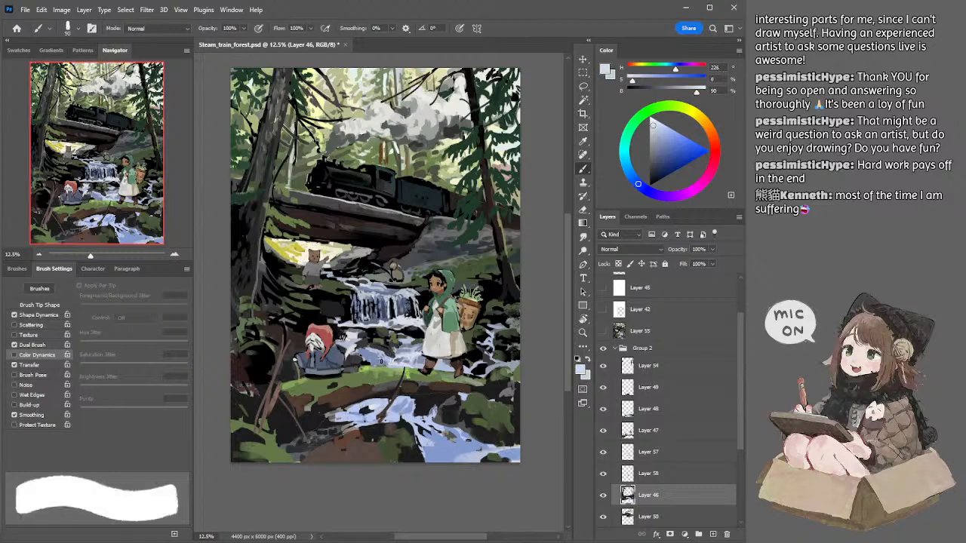
left_click(392, 355, "alt")
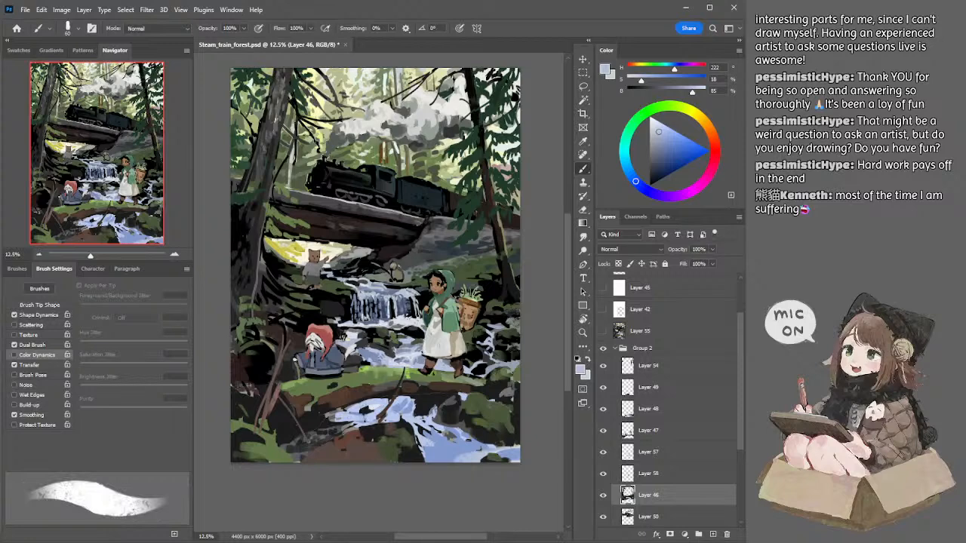
Step: On Layer 57, sample a grey-blue and a dark green and paint around the standing girl's feet, enlarging the brush to 175 px
left_click_drag(517, 337, 518, 332)
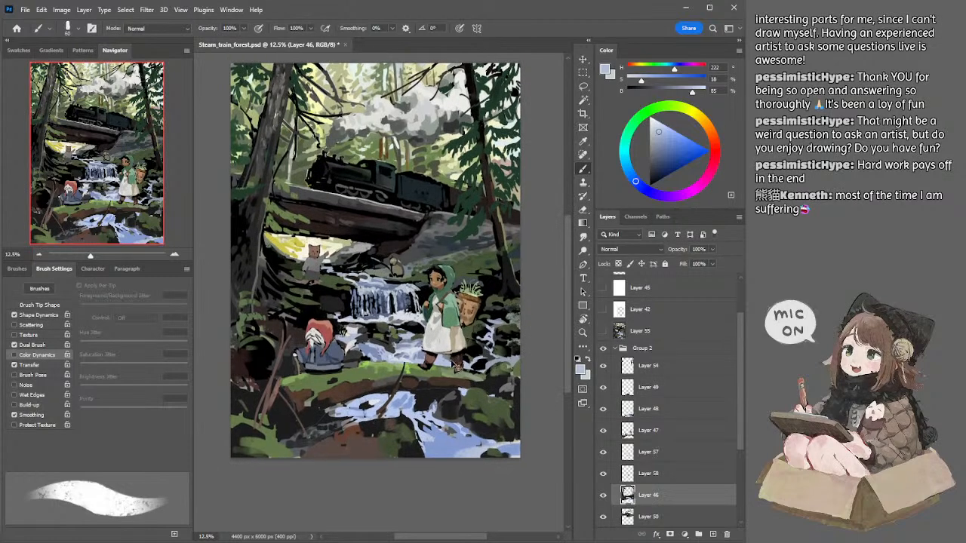
left_click(452, 363, "ctrl")
key("]")
key("]")
left_click(448, 358, "alt")
key("]")
key("]")
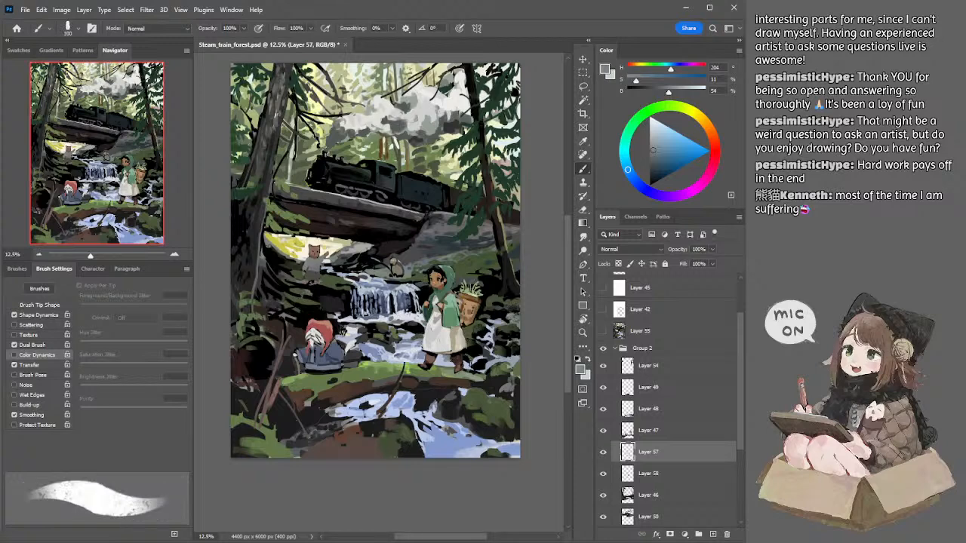
key("]")
key("]")
left_click(471, 358, "alt")
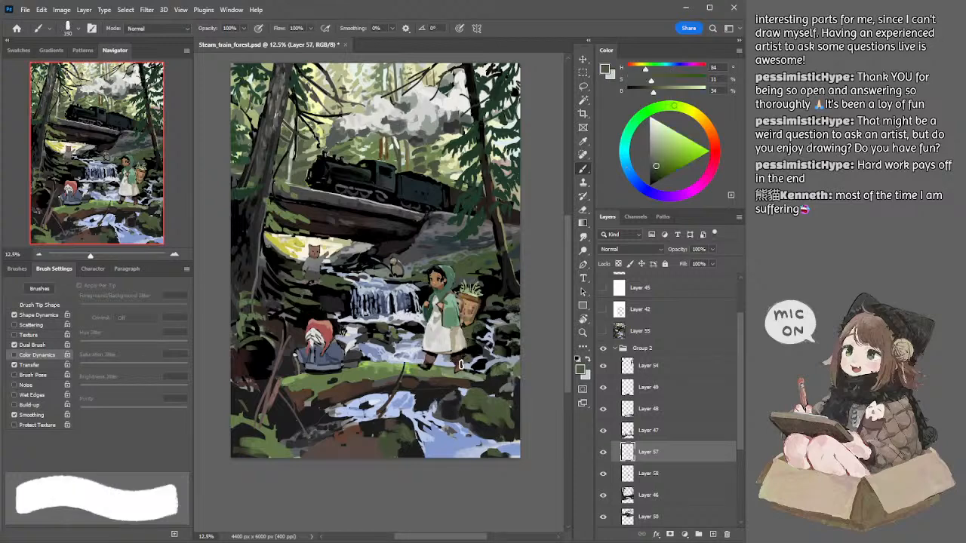
key("]")
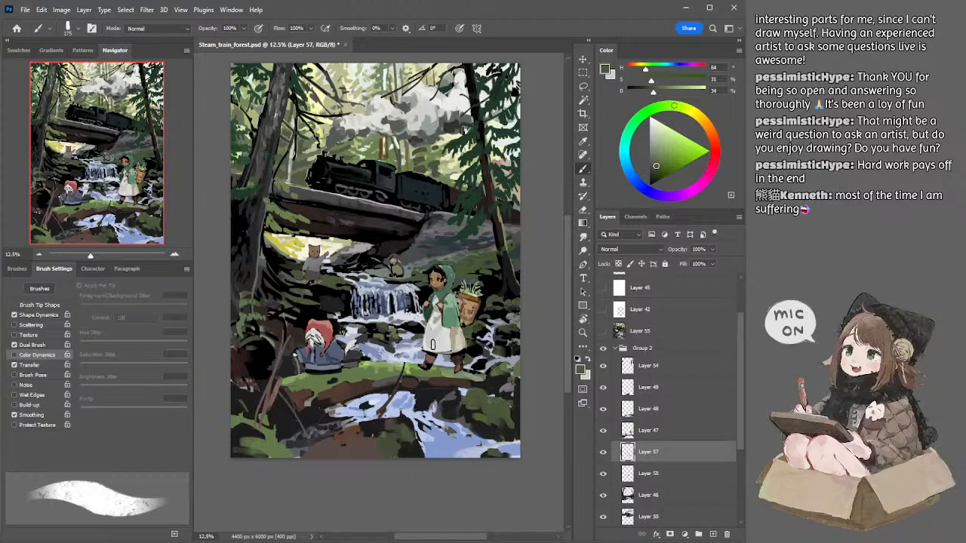
Step: Paint the rocks behind the standing girl with sampled dark greys (H 202, S 16, B 27), reducing the brush to 60 px
left_click(508, 302, "alt")
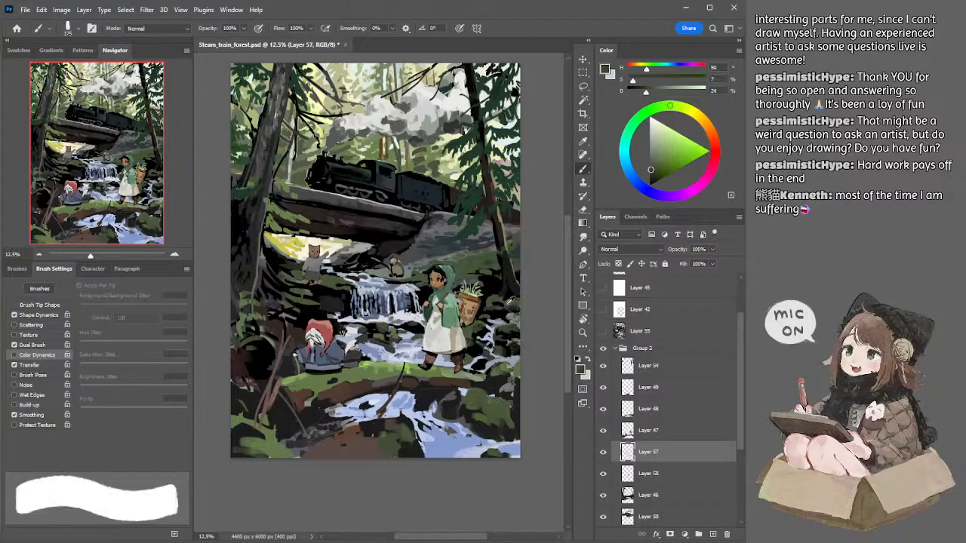
left_click(444, 244, "alt")
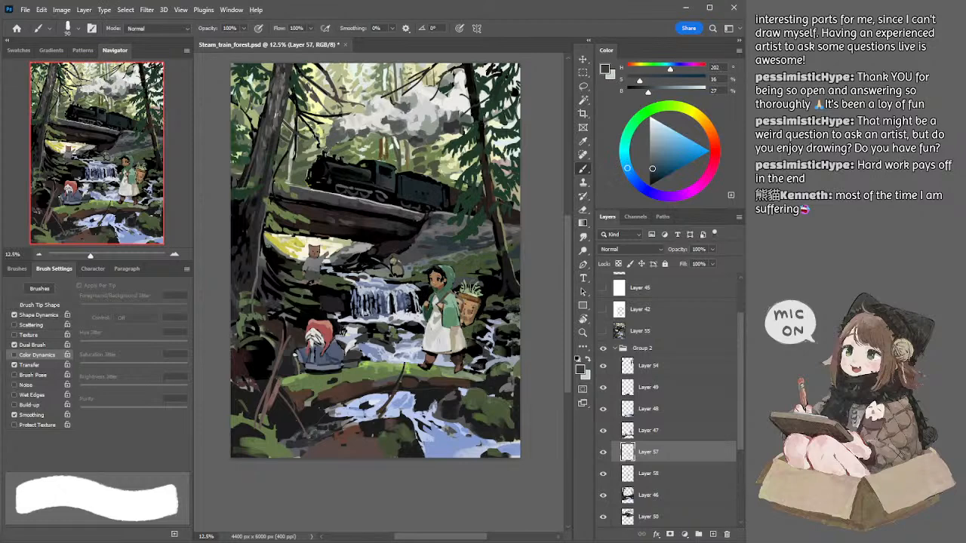
key("[")
key("[")
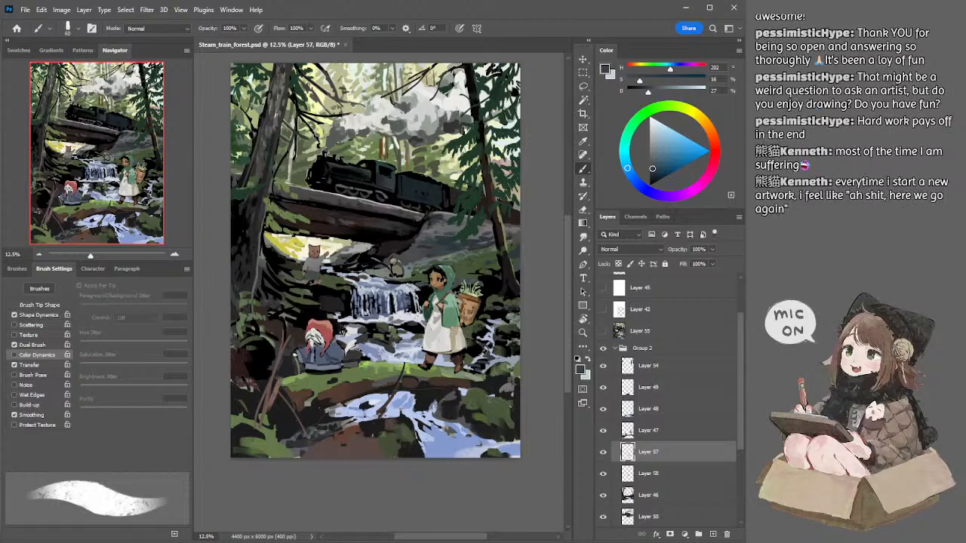
Step: Refine the small rapids behind the standing girl with sampled pale blue and black, reducing the brush to 45 px
left_click(488, 353, "alt")
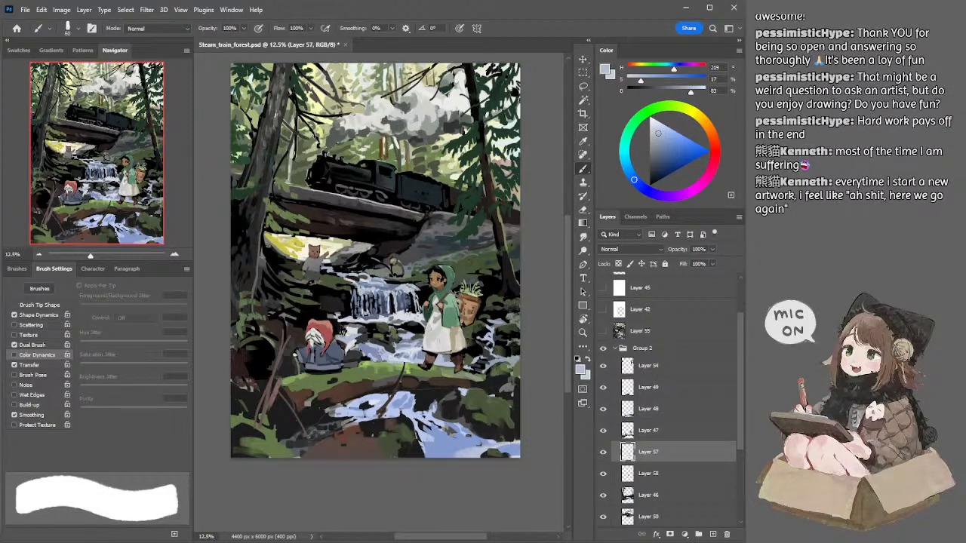
left_click(476, 353, "alt")
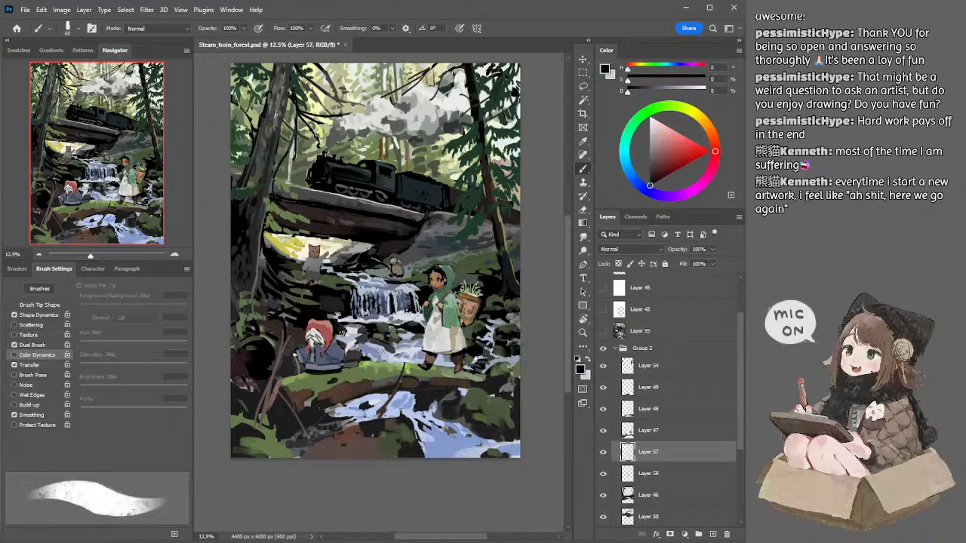
left_click(480, 364, "alt")
key("bracketleft")
key("bracketleft")
key("bracketleft")
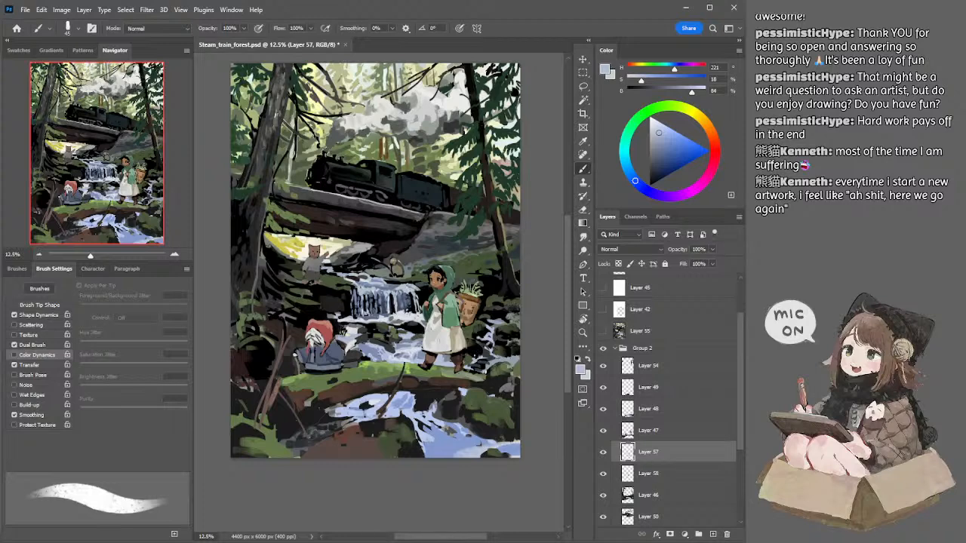
Step: On Layer 46, rework the water and rocks behind the girl with black at 175 px and pale blue (H 222, S 18, B 85) at 100 px
left_click(485, 374, "ctrl")
left_click(485, 365, "alt")
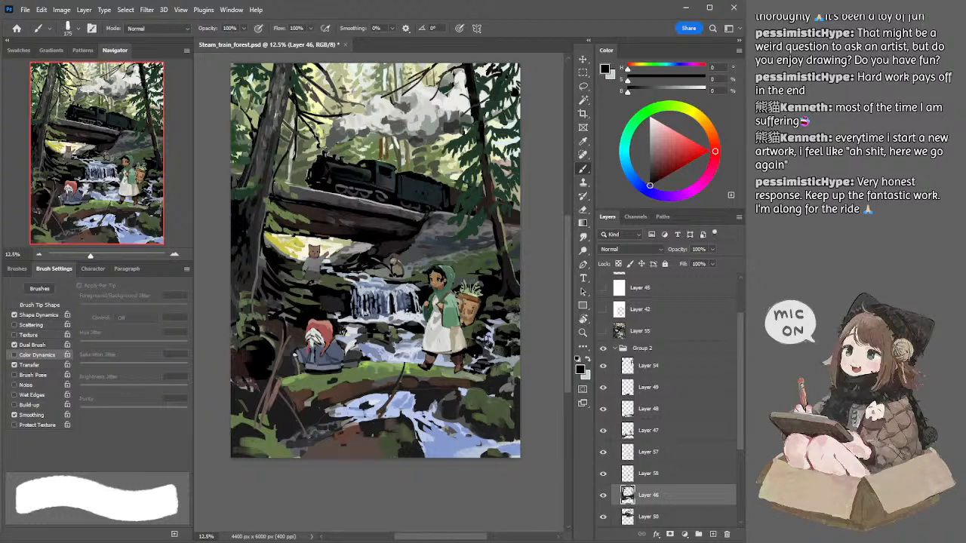
left_click(491, 333, "alt")
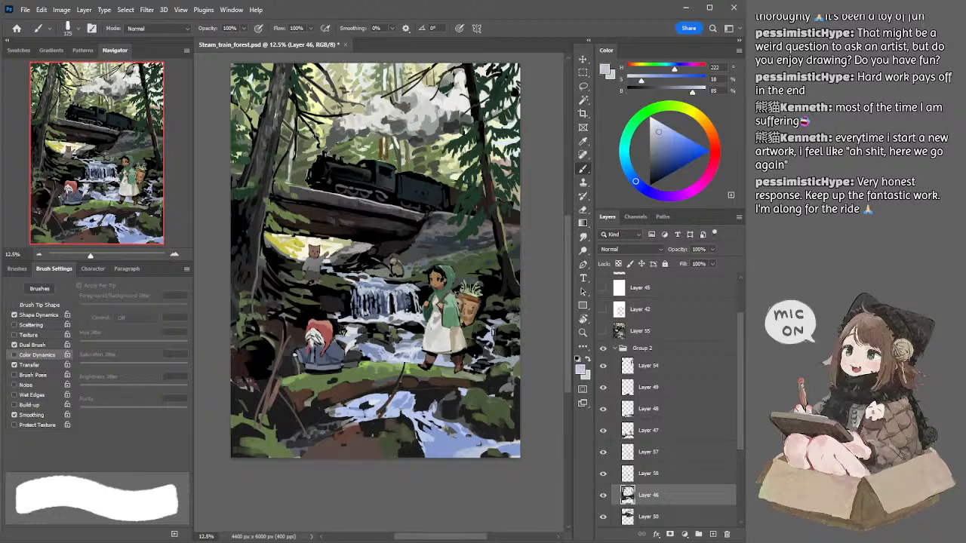
key("bracketleft")
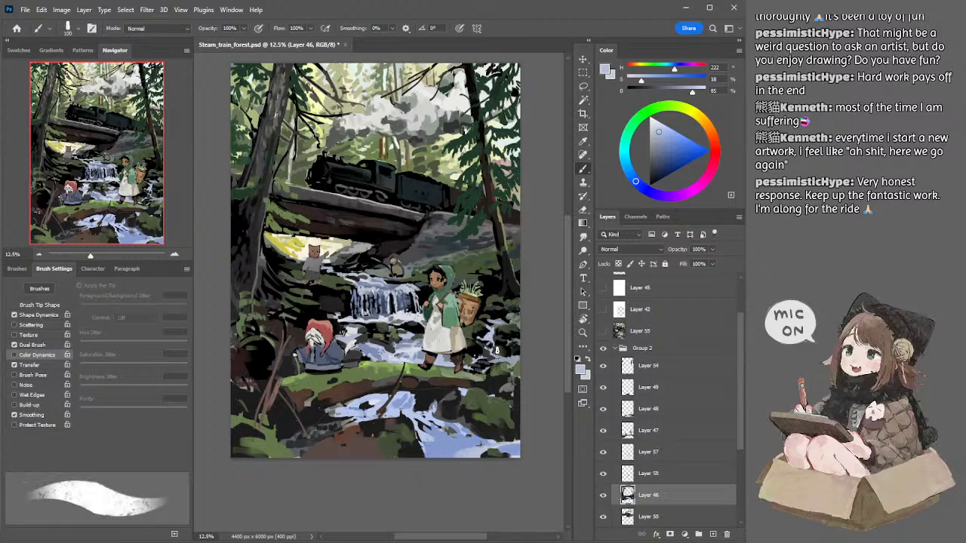
Step: Paint the rocks in those rapids with sampled dark green (H 86, S 32, B 28) at 100 px and black at 60 px
key("bracketright")
key("bracketright")
left_click(485, 326, "alt")
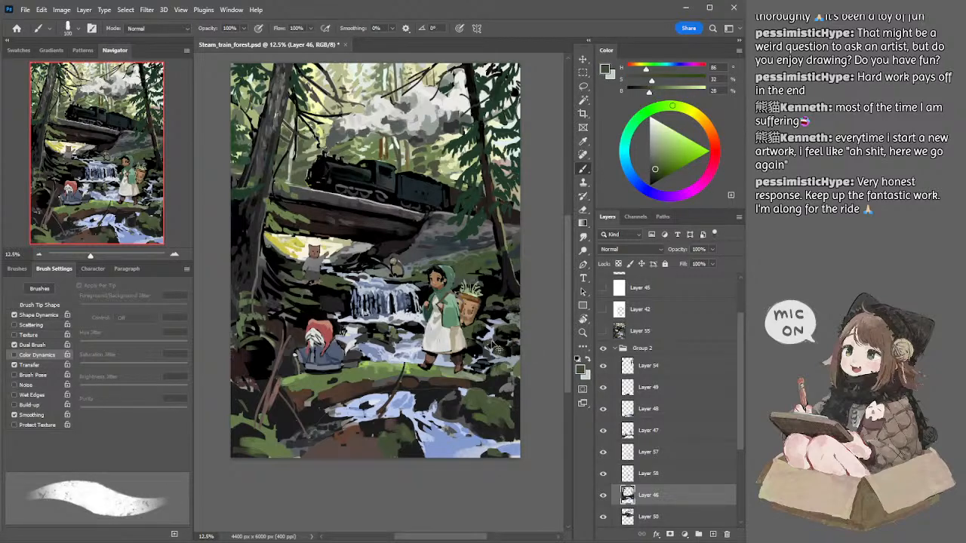
left_click(487, 347, "alt")
key("bracketleft")
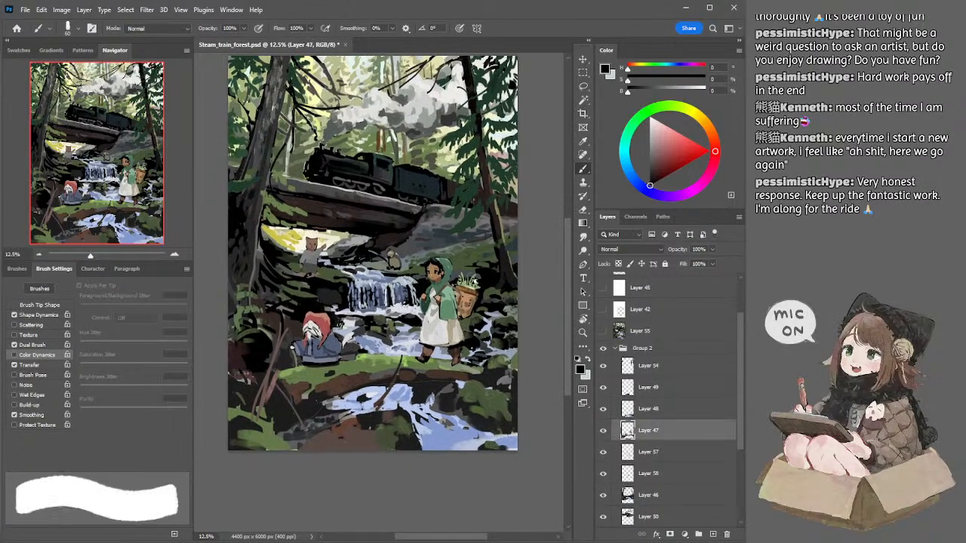
Step: Erase parts of Layer 47 near the standing girl, resizing the eraser from 400 px down to 40 px
key("e")
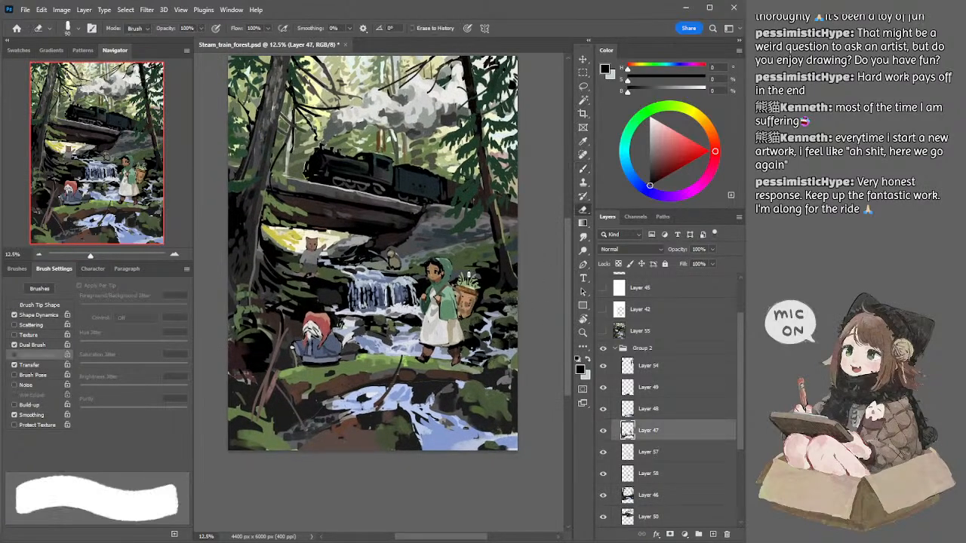
key("bracketright")
key("bracketright")
key("bracketright")
key("bracketright")
key("bracketright")
key("bracketright")
key("bracketright")
key("bracketright")
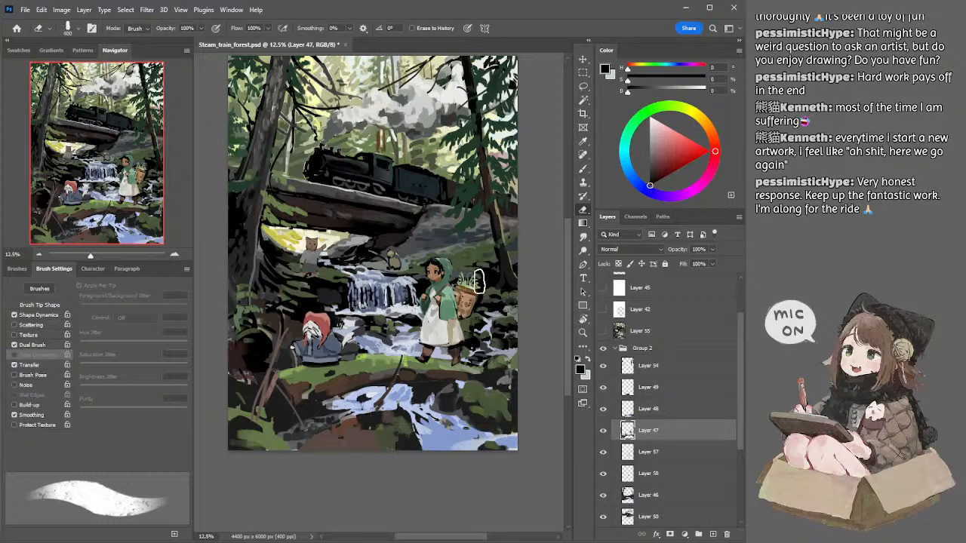
key("bracketleft")
key("bracketleft")
key("bracketleft")
left_click_drag(540, 285, 526, 294)
key("bracketleft")
key("bracketleft")
key("bracketleft")
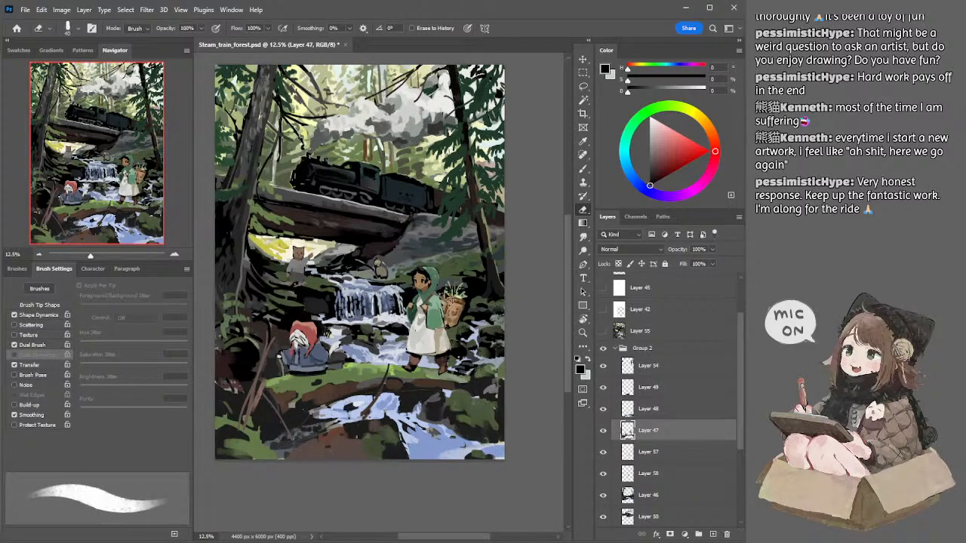
left_click_drag(446, 297, 456, 300)
left_click_drag(533, 310, 531, 305)
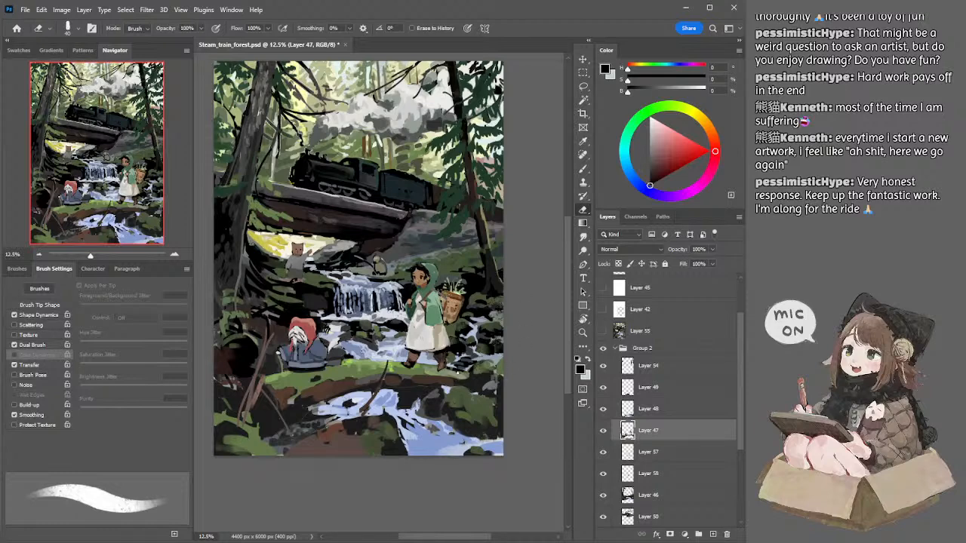
Step: Paint the mossy bank by the girl's feet on Layer 47 with sampled moss green (H 87, S 39, B 47) and a 125 px brush
left_click(419, 371, "alt")
key("b")
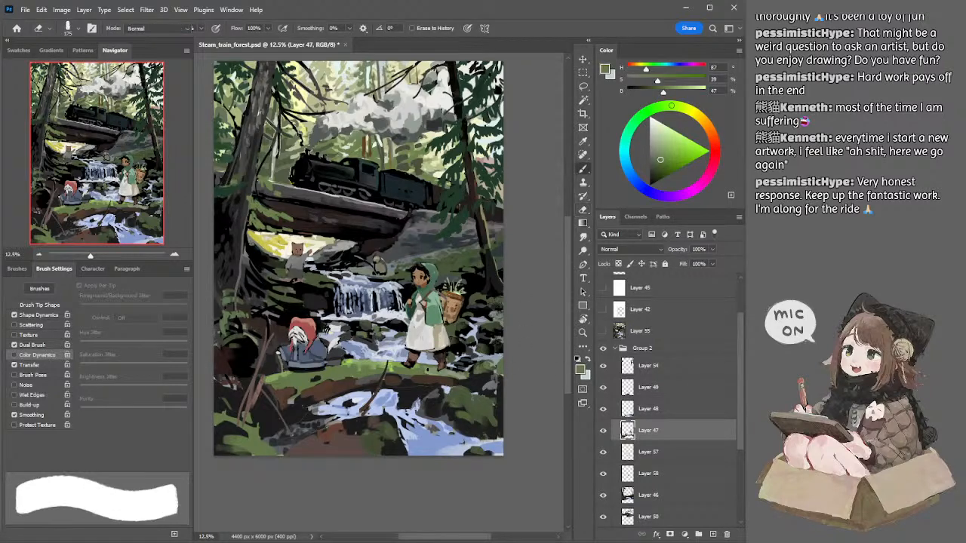
key("bracketright")
key("bracketright")
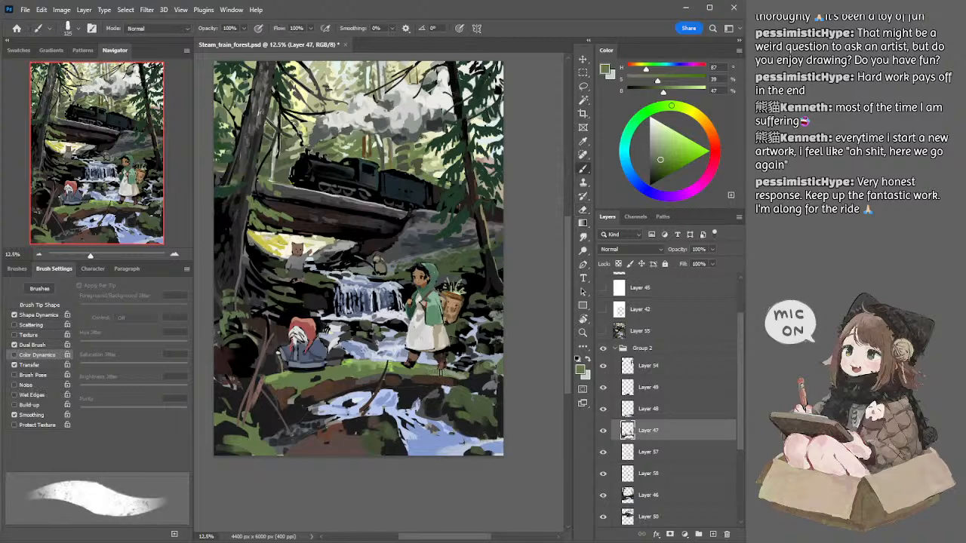
mouse_move(462, 378)
left_mouse_down()
mouse_move(451, 375)
mouse_move(468, 376)
left_mouse_up()
Step: Darken the moss green to S 30, B 33 and undo the last few strokes on the bank
left_click(656, 166)
key("ctrl+z")
key("ctrl+z")
key("ctrl+z")
key("ctrl+z")
key("ctrl+z")
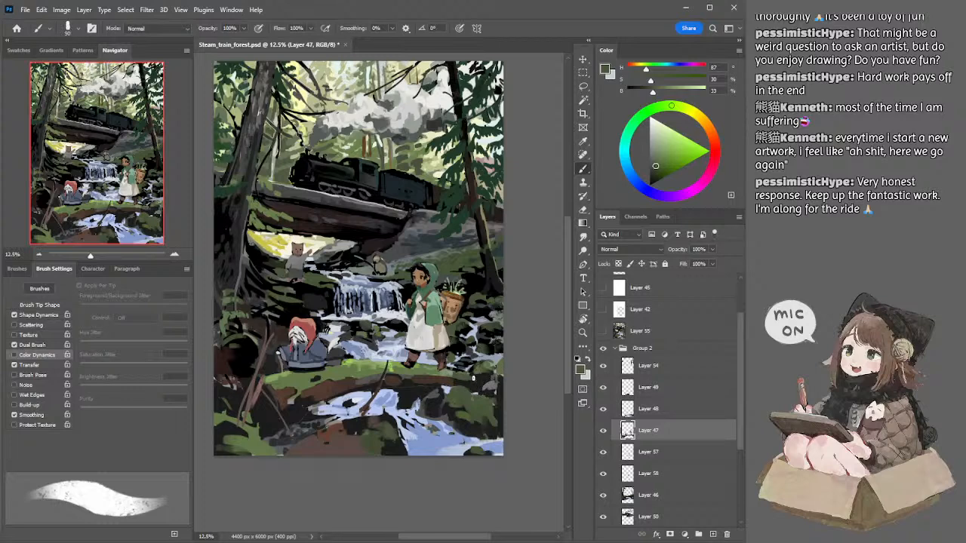
Step: Sample a near-black (B 11) and paint the end of the mossy bank behind the girl on Layer 47, enlarging the brush to 125 px
mouse_move(486, 318)
left_mouse_down()
mouse_move(491, 349)
mouse_move(488, 340)
left_mouse_up()
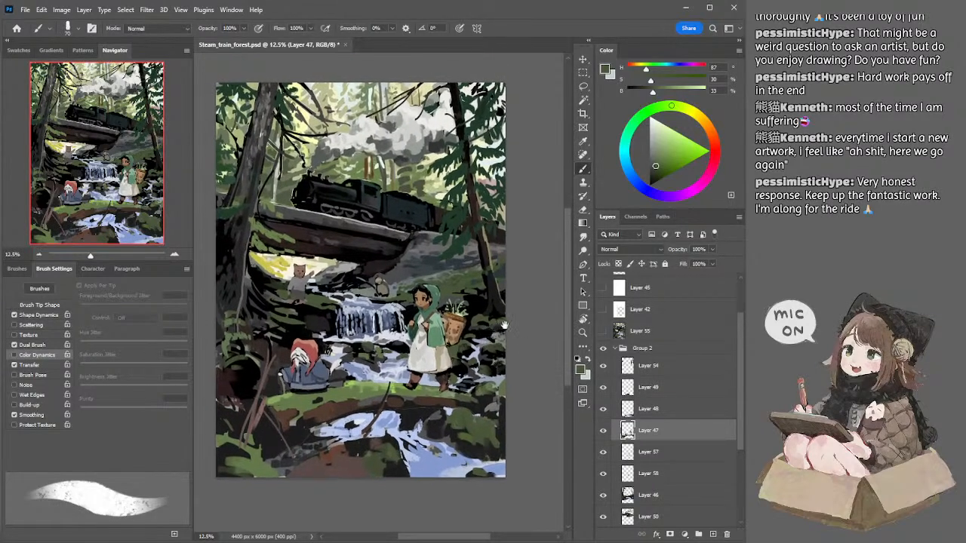
left_click_drag(514, 383, 510, 375)
key("period")
left_click(486, 389, "alt")
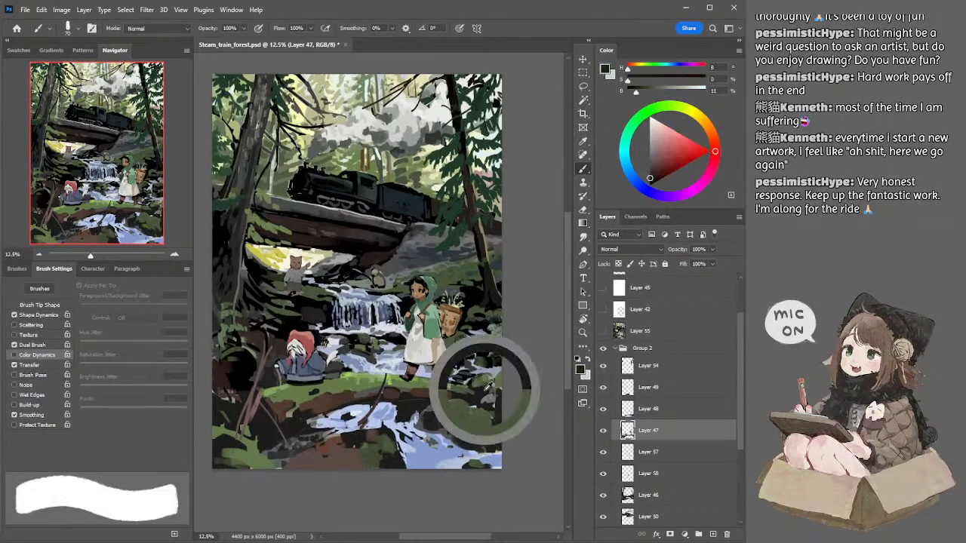
key("bracketright")
key("comma")
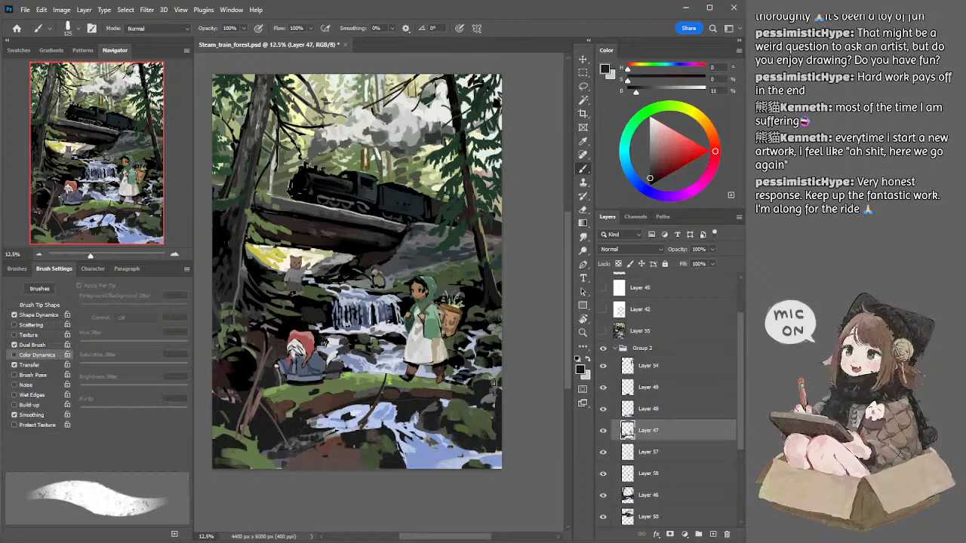
Step: On Layer 46, darken the rocks behind the girl's basket with near-black and pure black, using a 90 to 125 px brush
key("bracketleft")
key("bracketleft")
left_click(488, 323, "ctrl")
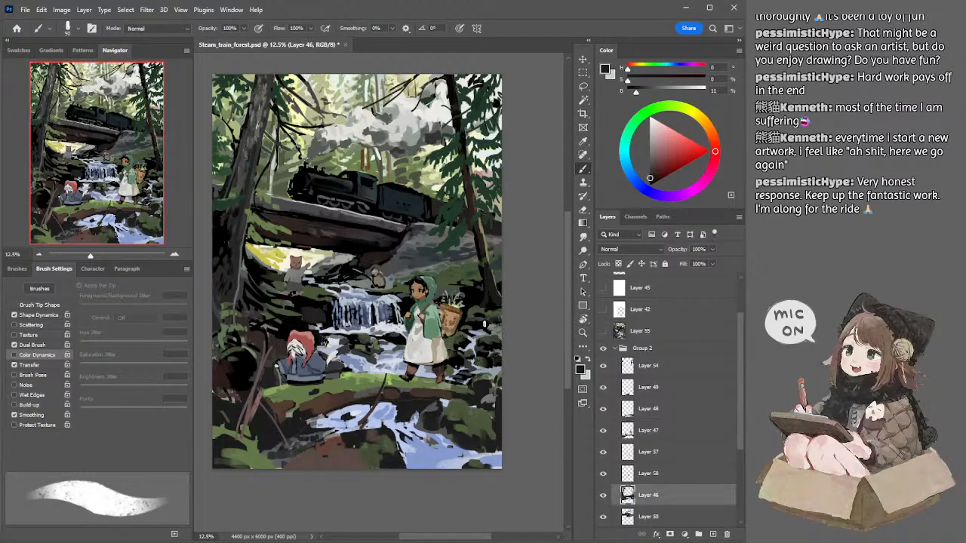
key("bracketright")
left_click(492, 316, "alt")
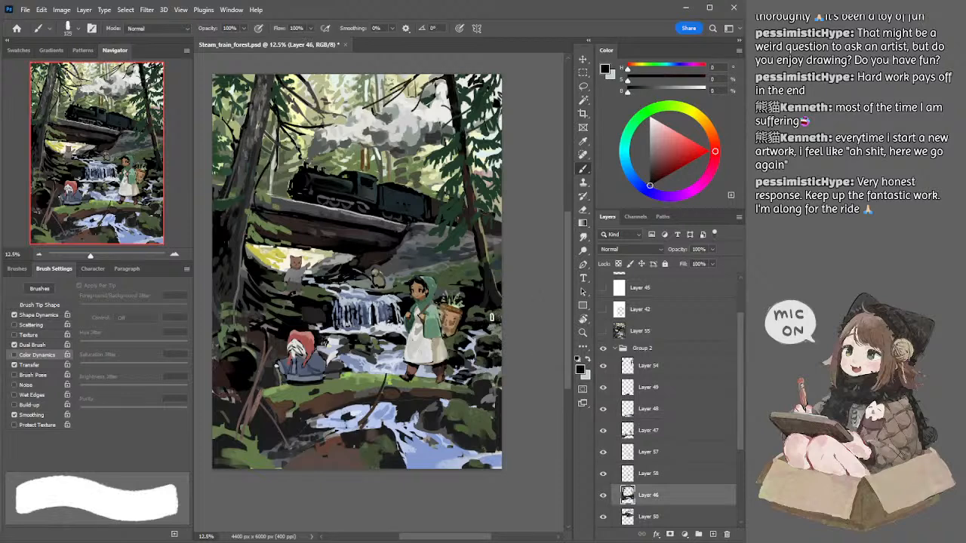
key("bracketleft")
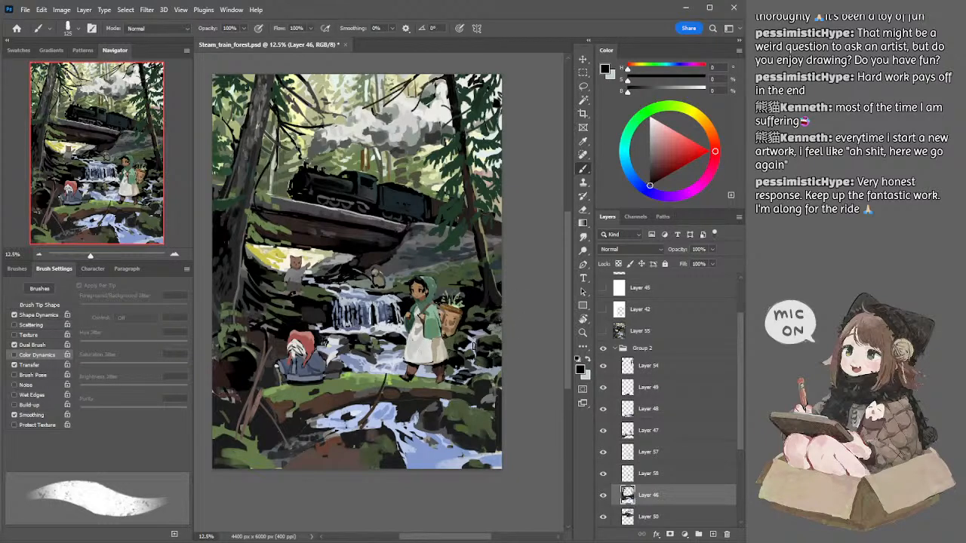
Step: Sample the pale blue (H 221, S 18, B 83) and add fine water touches between the rocks behind the girl with a 40 px brush
left_click(472, 341, "alt")
key("bracketleft")
key("bracketleft")
key("bracketleft")
key("bracketleft")
key("bracketleft")
key("bracketleft")
key("bracketleft")
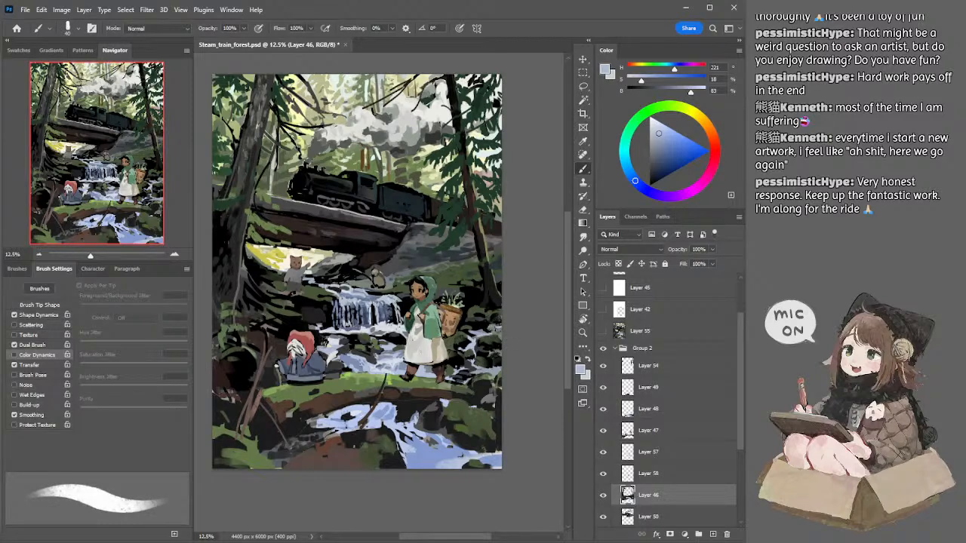
left_click_drag(546, 325, 559, 323)
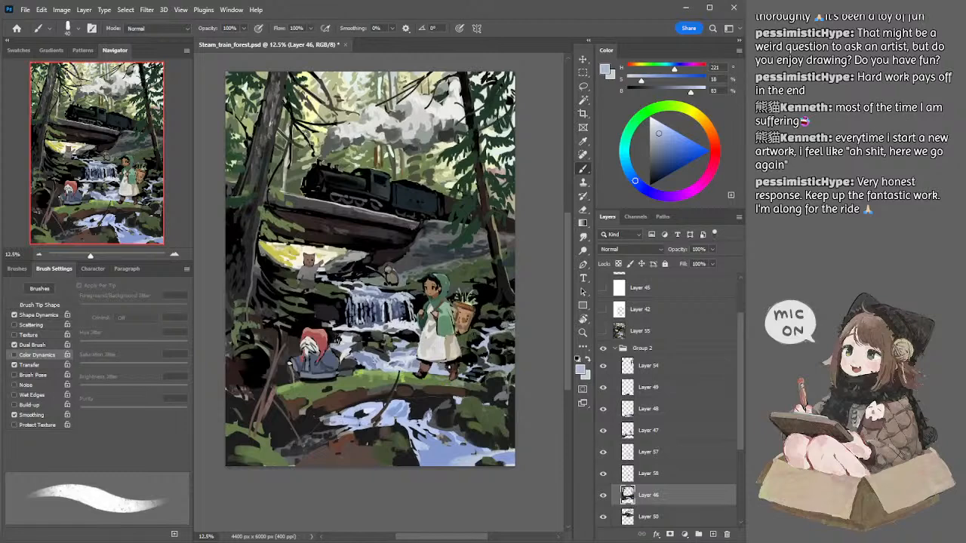
Step: Sample the stream's pale grey (H 222, S 6, B 89) and check which layers hold the fallen log and the mossy bank
left_click(436, 368, "ctrl")
left_click(405, 359, "alt")
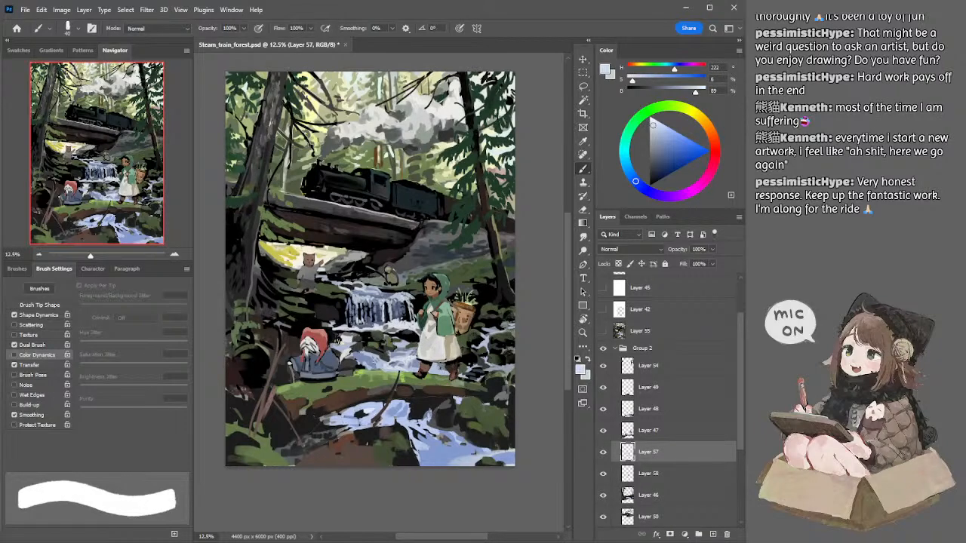
left_click(442, 392, "ctrl")
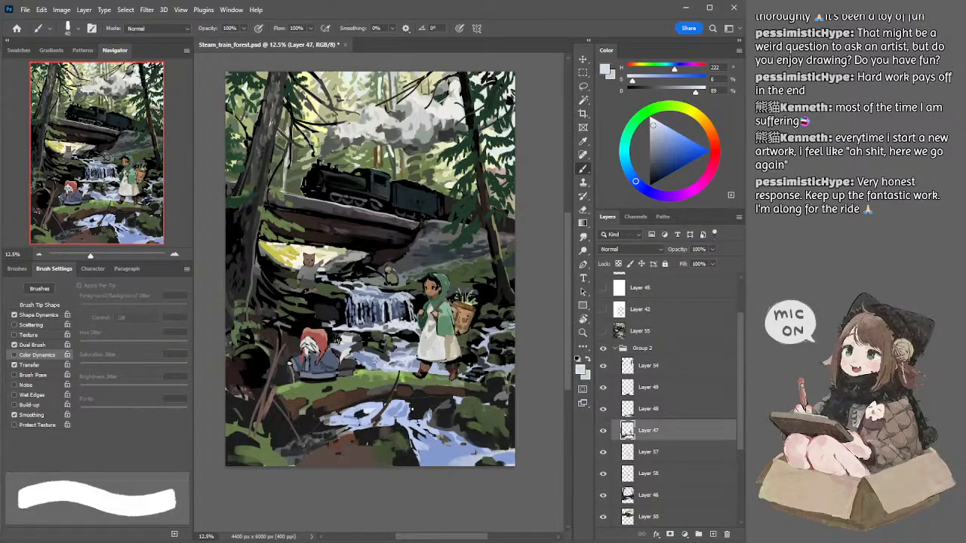
left_click(402, 416, "ctrl")
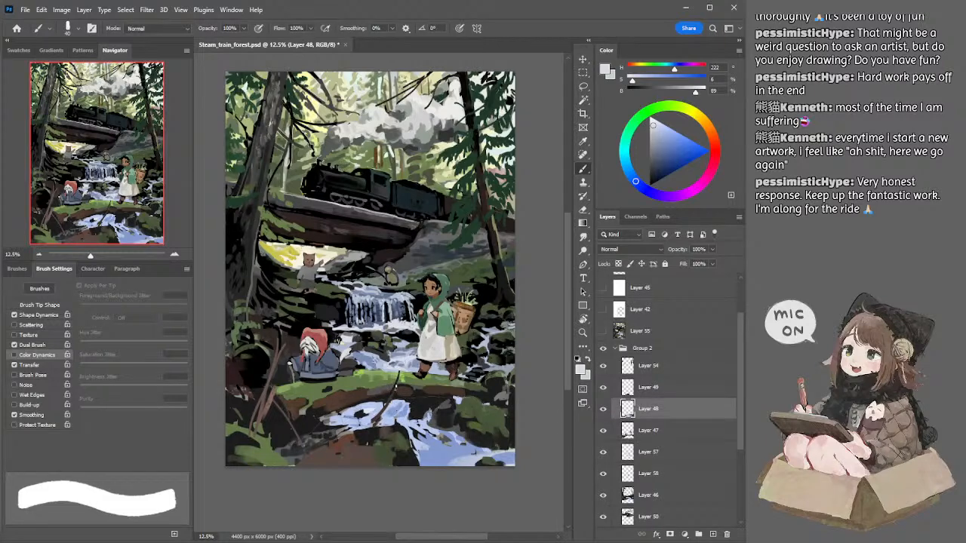
left_click(379, 380, "ctrl")
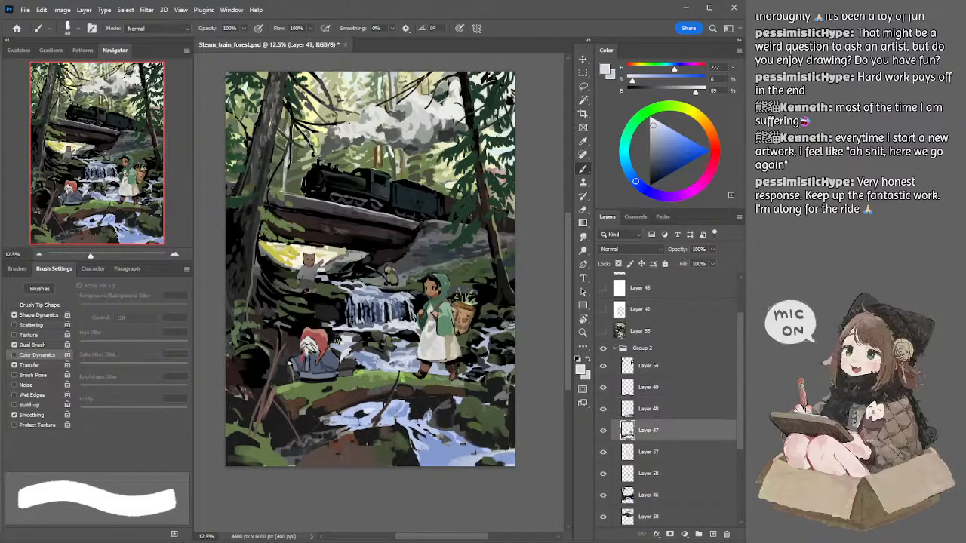
Step: On Layer 54, sample the moss green (H 86, S 40, B 49) and touch up the foliage below the bridge with a 45 px brush
left_click_drag(384, 208, 393, 240)
left_click(300, 278, "ctrl")
left_click(293, 268, "alt")
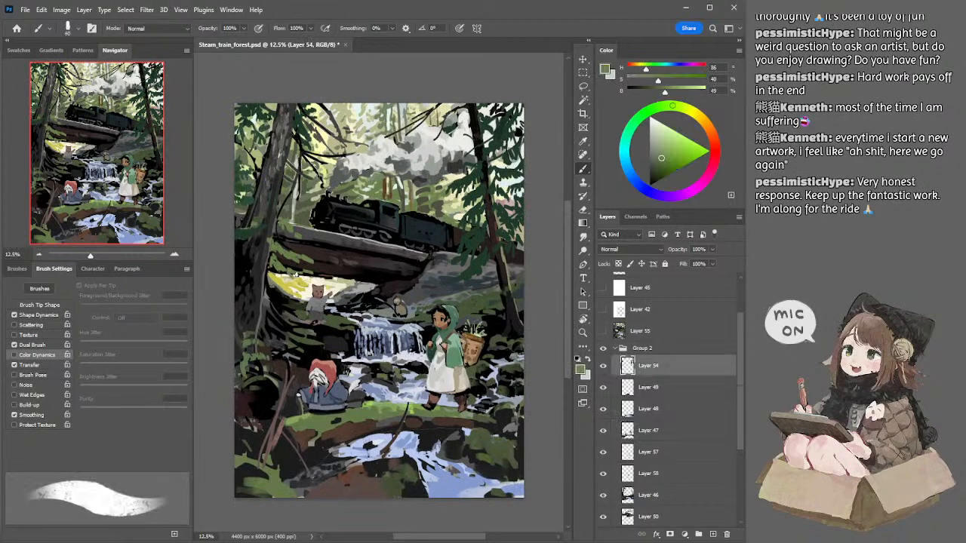
key("bracketleft")
key("bracketleft")
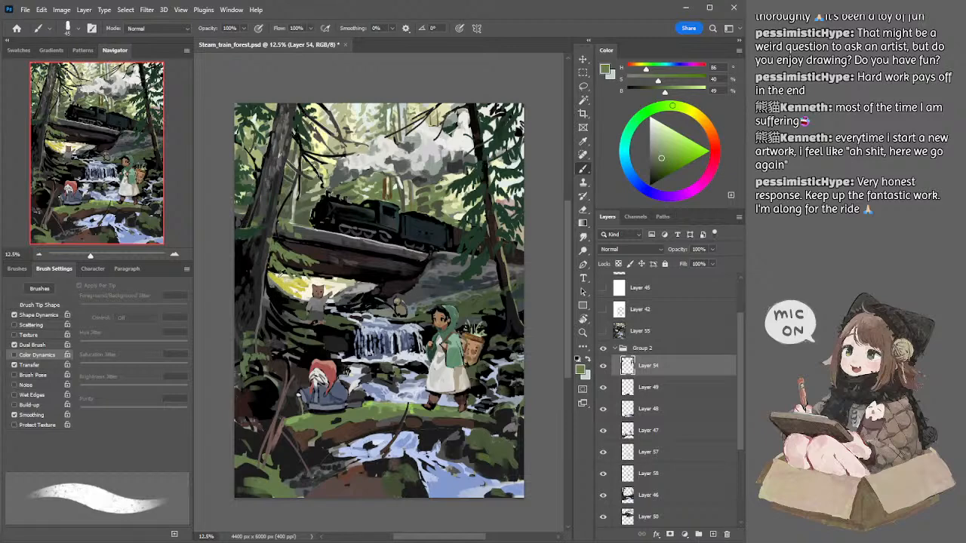
Step: Try black downward strokes between the big tree trunk and the yellow clearing on Layer 54 with a larger brush, and undo them
left_click(275, 297, "alt")
key("bracketright")
key("bracketright")
key("bracketright")
key("bracketright")
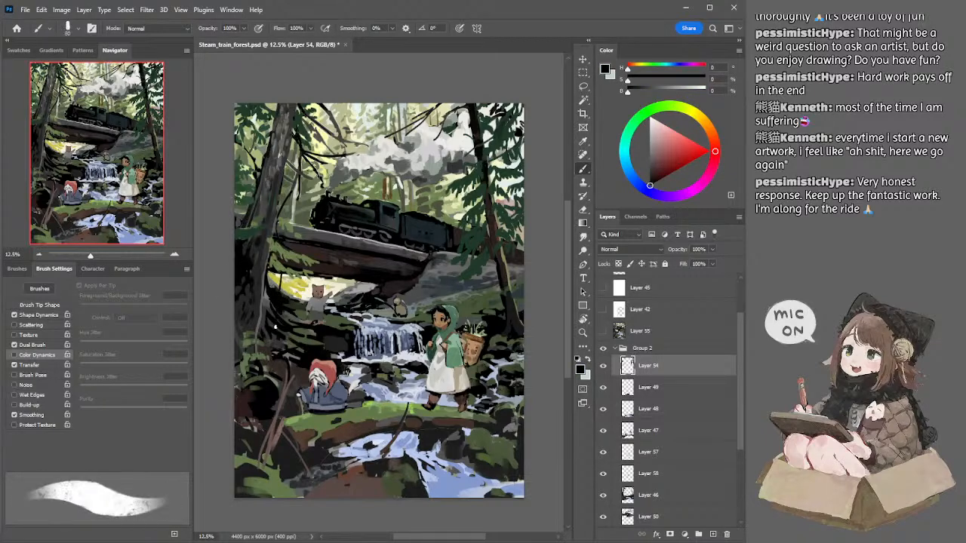
left_click_drag(275, 339, 275, 327)
mouse_move(282, 294)
left_mouse_down()
mouse_move(286, 270)
mouse_move(272, 331)
left_mouse_up()
key("ctrl+z")
key("ctrl+z")
mouse_move(281, 273)
left_mouse_down()
mouse_move(274, 335)
mouse_move(277, 311)
left_mouse_up()
key("ctrl+z")
key("ctrl+z")
key("ctrl+z")
mouse_move(287, 276)
left_mouse_down()
mouse_move(292, 288)
mouse_move(279, 293)
left_mouse_up()
key("ctrl+z")
Step: Set a dark red-brown (H 0, S 25, B 22), paint a thin stem beside the big trunk at 45 px, and compare with Layer 55
left_click_drag(658, 165, 653, 172)
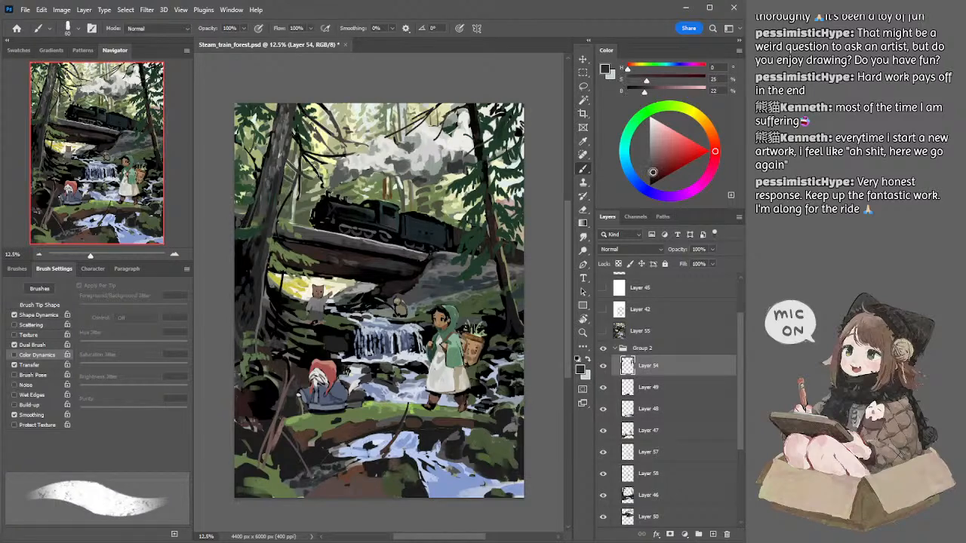
key("bracketleft")
key("bracketleft")
key("ctrl+z")
left_click_drag(282, 287, 281, 325)
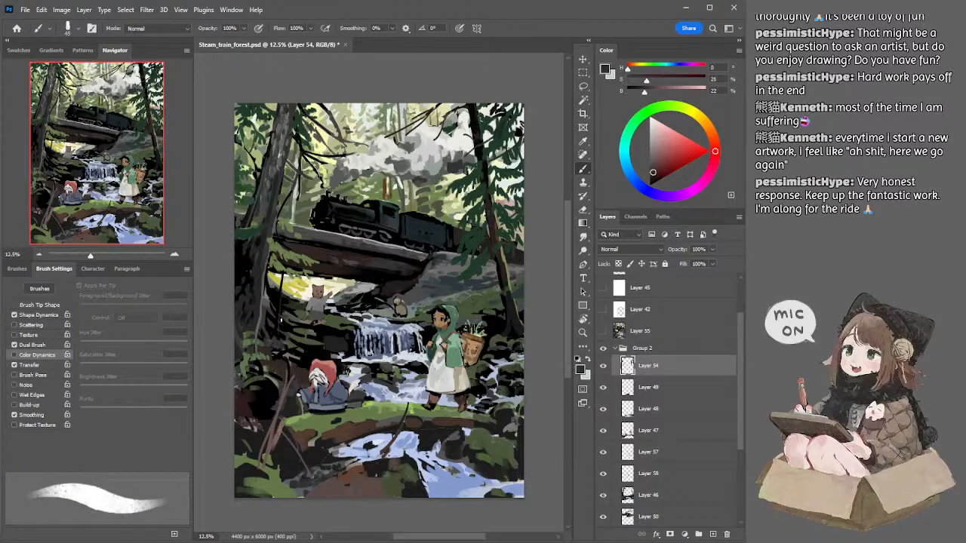
mouse_move(282, 286)
left_mouse_down()
mouse_move(278, 323)
mouse_move(281, 300)
mouse_move(278, 335)
left_mouse_up()
left_click(602, 331)
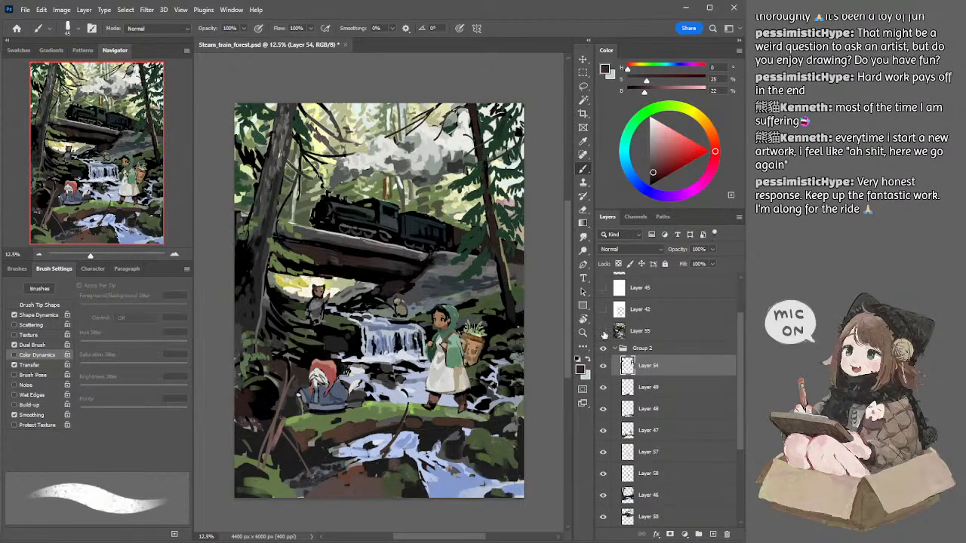
left_click(603, 331)
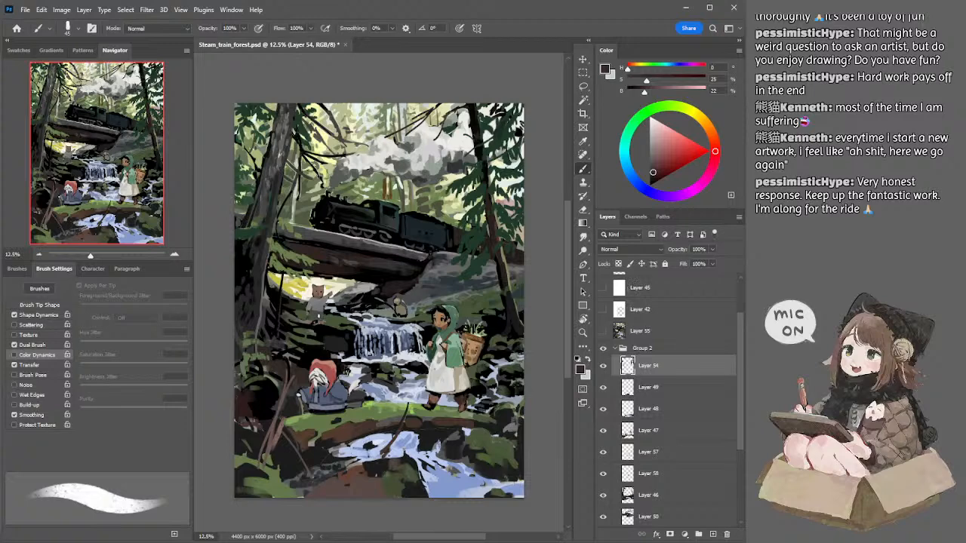
Step: On Layer 47, sample the log's dark brown (H 16, S 38, B 27) and paint the middle of the log with a 200 px brush
left_click(395, 430, "ctrl")
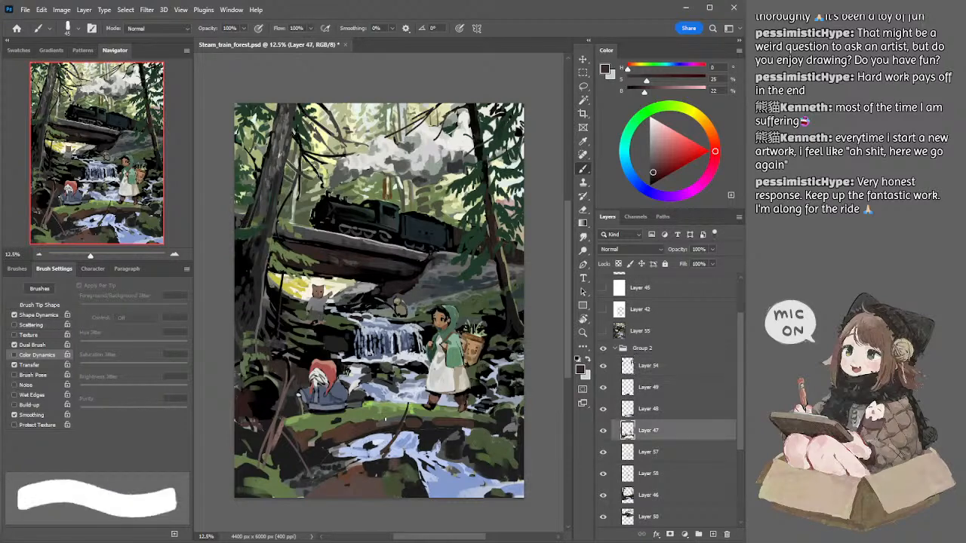
left_click(367, 422, "alt")
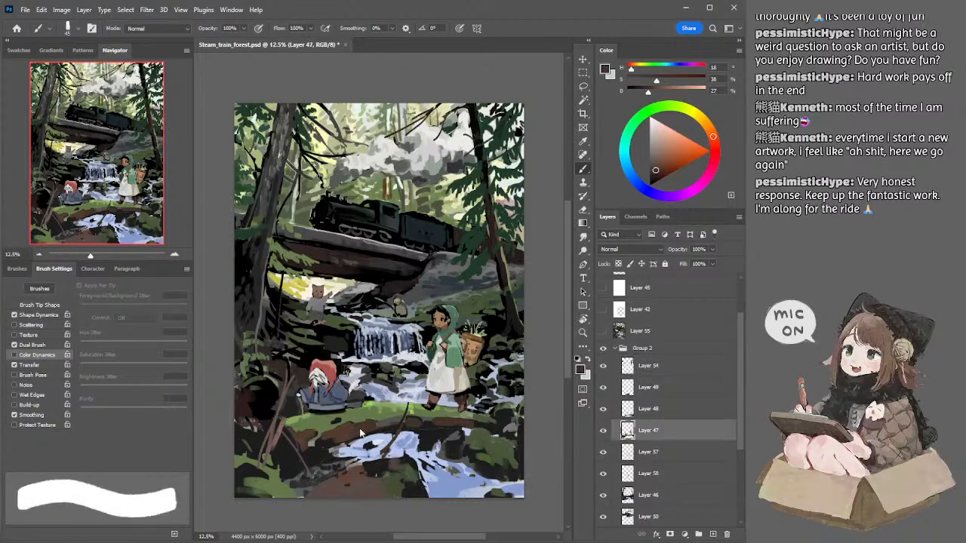
left_click(39, 255)
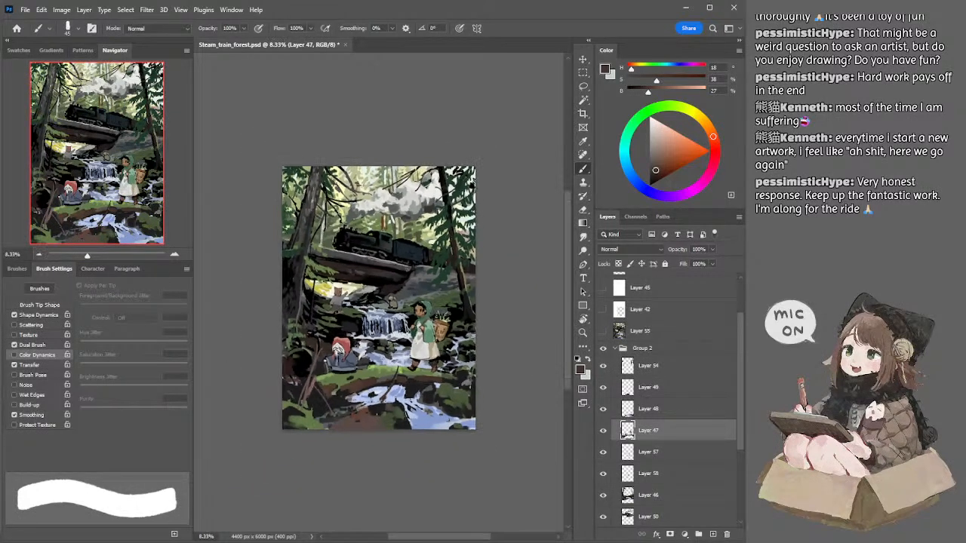
key("bracketright")
key("bracketright")
key("bracketright")
key("bracketright")
key("bracketright")
key("bracketright")
key("bracketright")
key("bracketright")
key("bracketright")
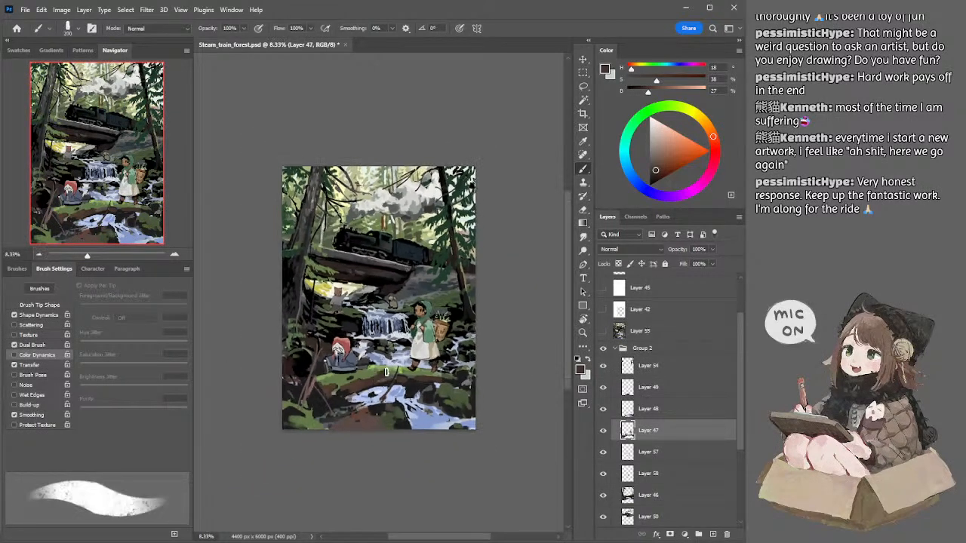
left_click_drag(387, 372, 385, 369)
Step: Sample the light moss green (H 86, S 43, B 64) and refine the moss edge along the log with a 60 px brush
left_click(392, 375, "alt")
key("bracketleft")
key("bracketleft")
key("bracketleft")
key("bracketleft")
key("bracketleft")
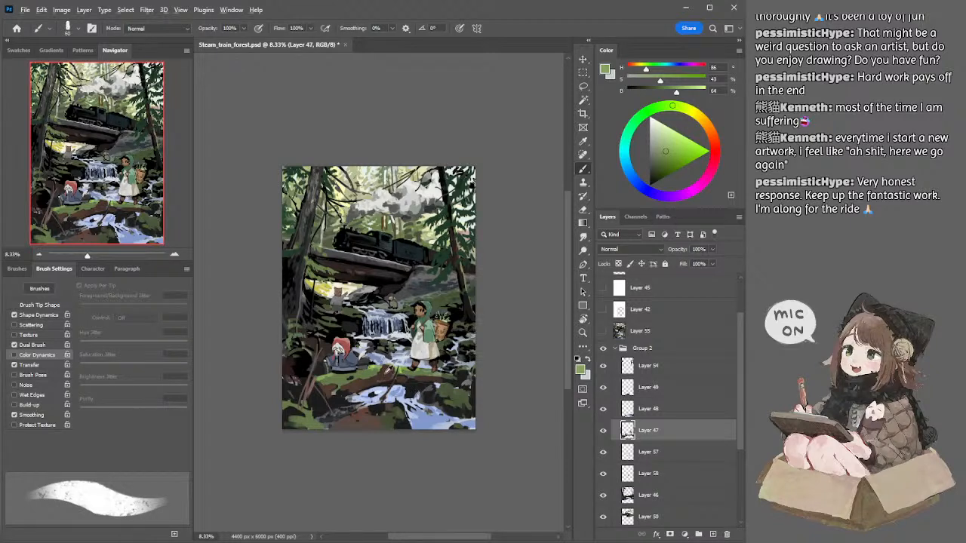
Step: Select the log's dark brown areas with the Magic Wand, shift their hue towards a purplish red, and deselect
left_click(387, 376, "alt")
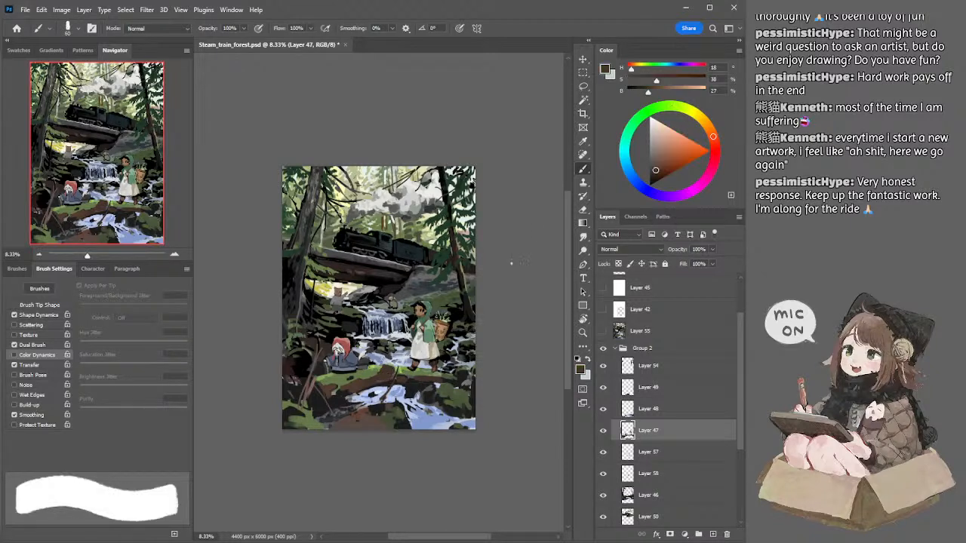
key("w")
left_click(388, 374)
left_click(426, 380, "shift")
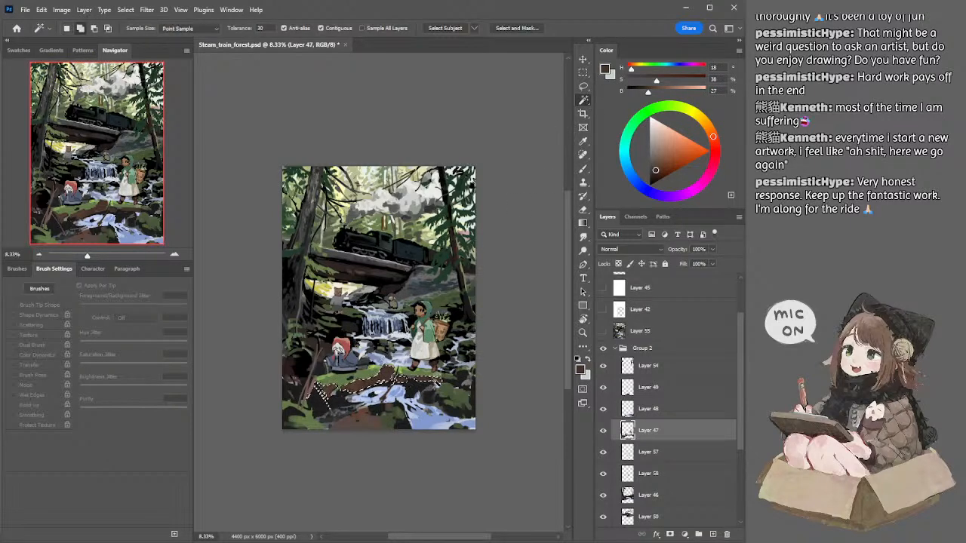
key("ctrl+d")
key("i")
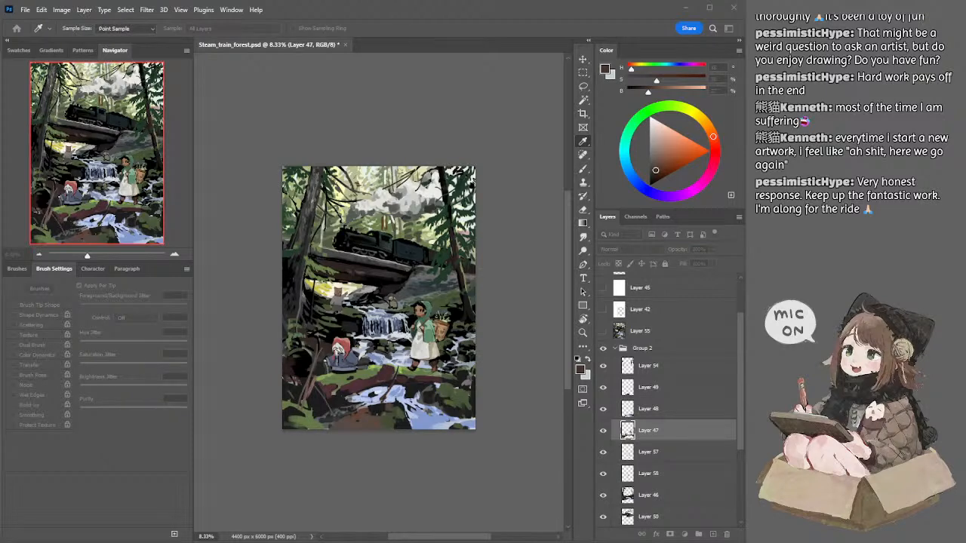
key("w")
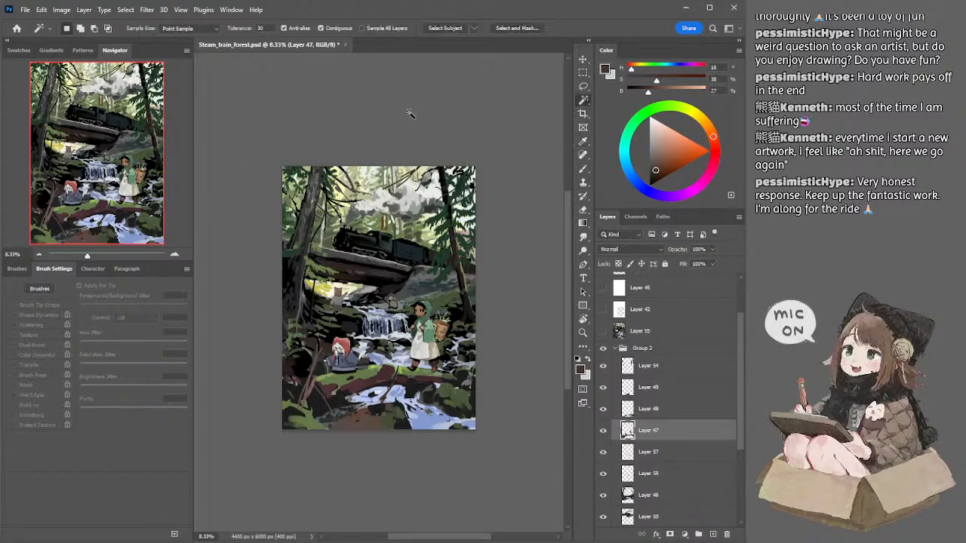
key("b")
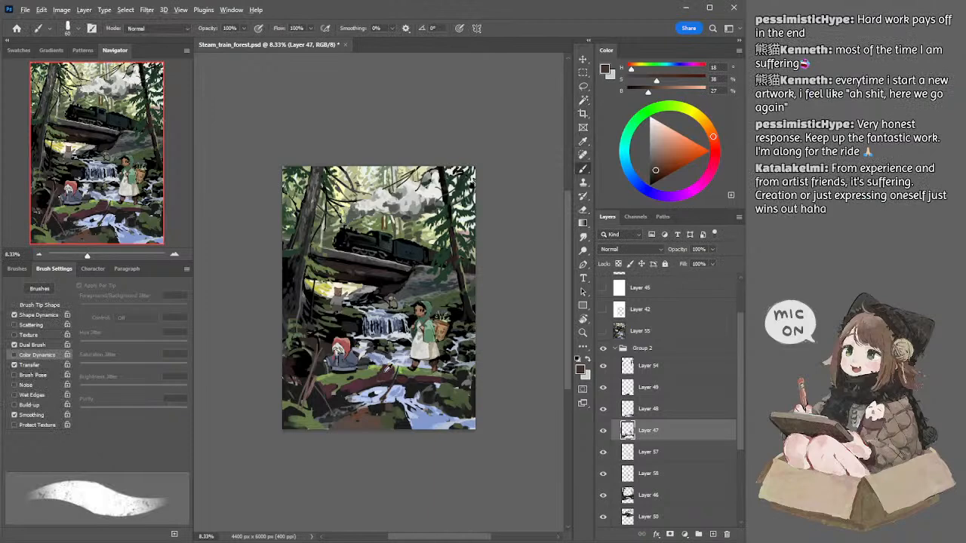
Step: Grey the sampled log colour to H 342, S 13, B 36 and paint the upper side of the log with an enlarged brush
left_click(390, 370, "alt")
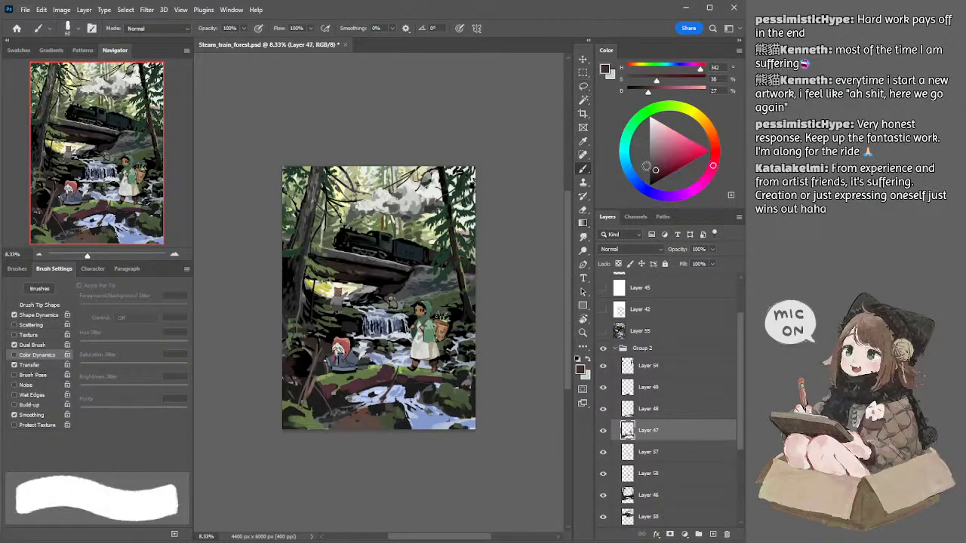
left_click(653, 162)
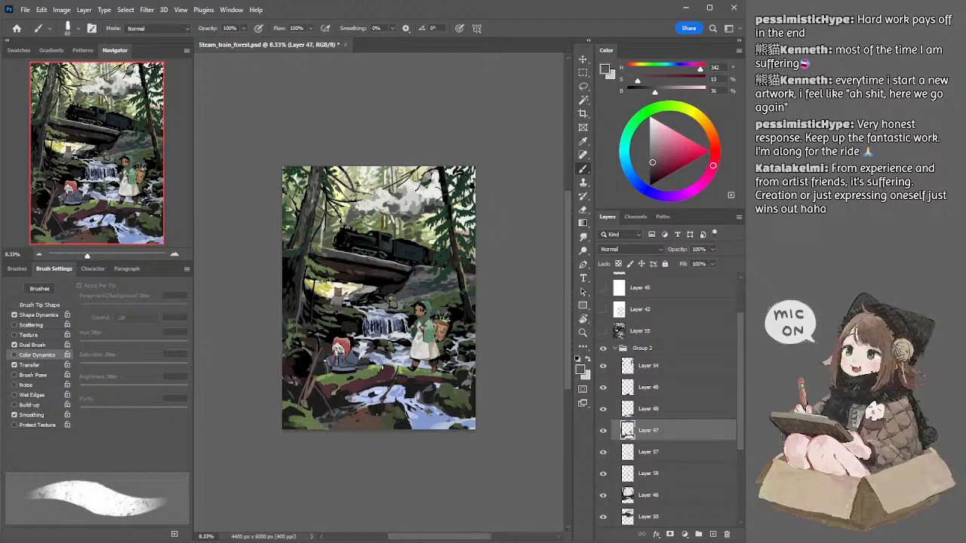
key("bracketright")
key("bracketright")
key("bracketright")
key("bracketright")
left_click_drag(381, 368, 394, 370)
key("bracketleft")
Step: Undo the last stroke on the mossy log, resample the log's dark red and shift it to H 356, S 38, B 27
left_click(403, 372, "alt")
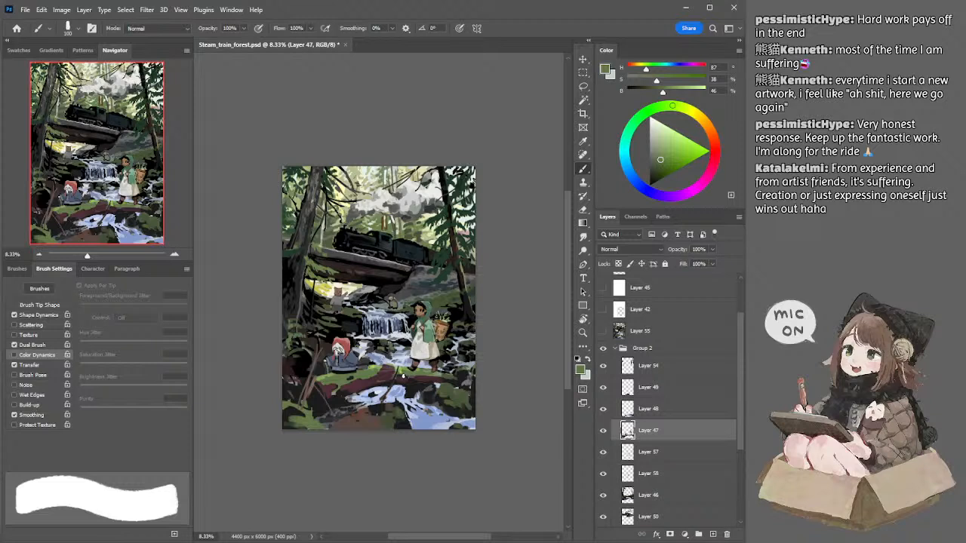
key("ctrl+z")
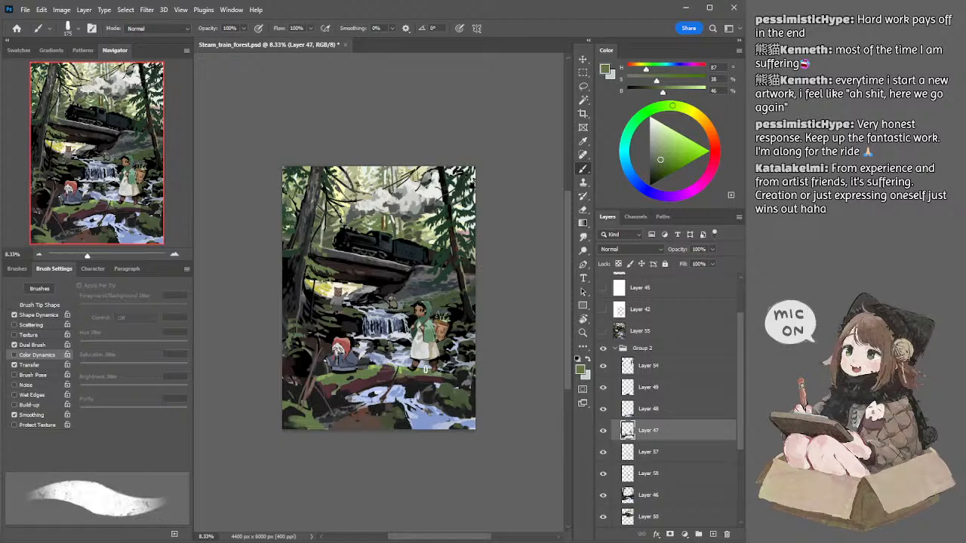
left_click(384, 377, "alt")
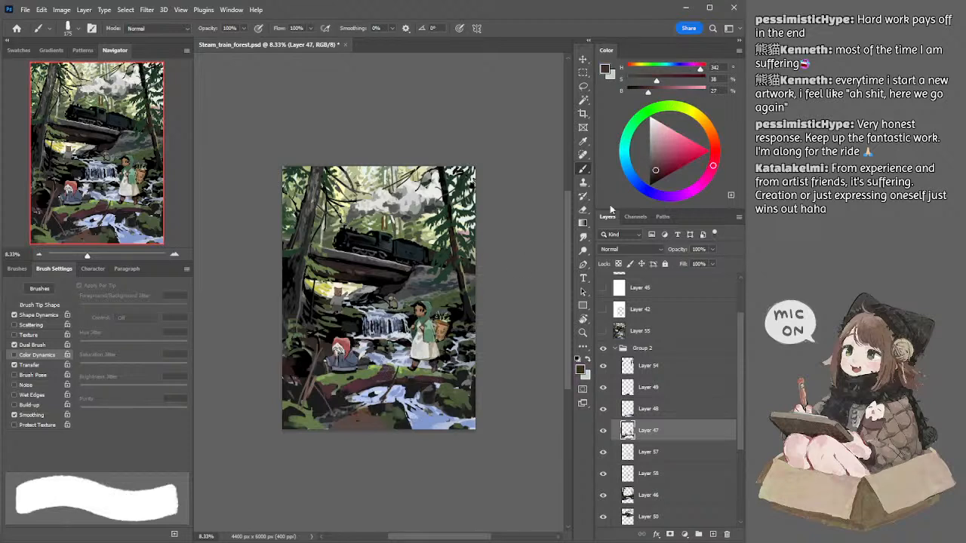
left_click(714, 154)
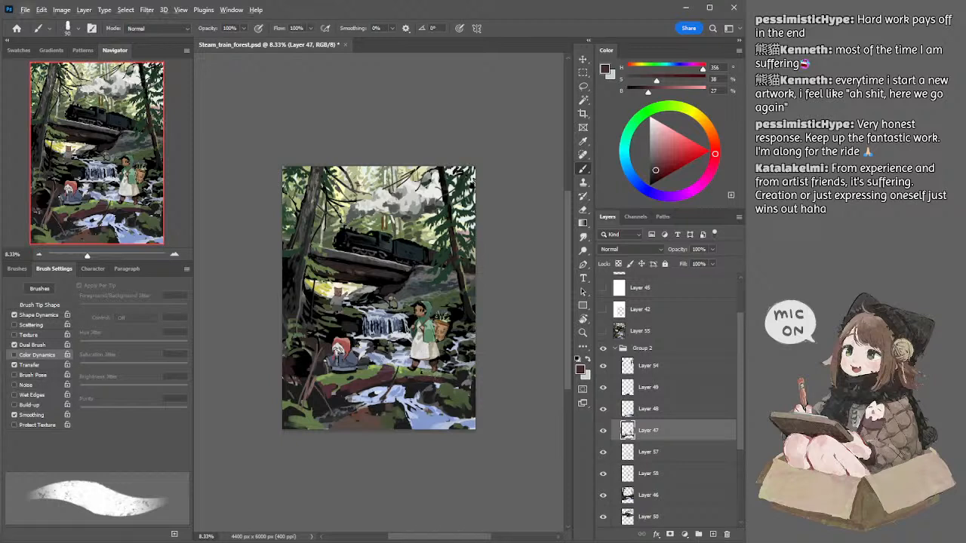
Step: Darken the sampled moss green to H 87, S 26, B 25 and shade the log beneath the standing girl's boots on Layer 47
left_click(422, 374, "alt")
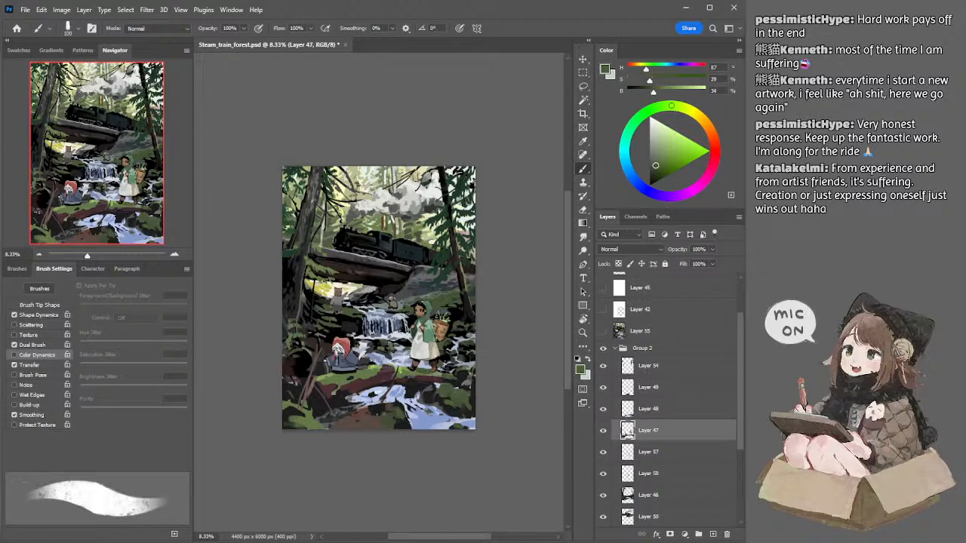
left_click(654, 170)
key("bracketleft")
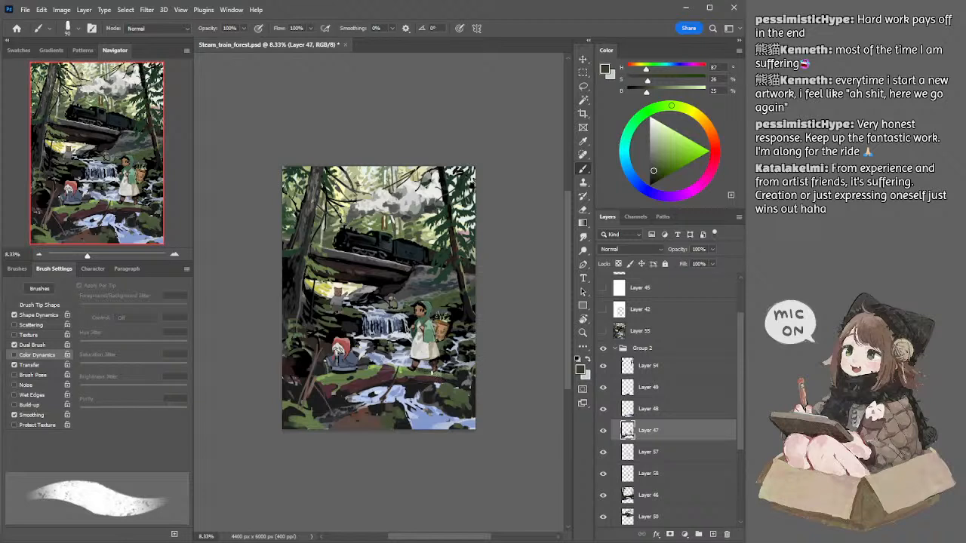
key("bracketleft")
key("bracketleft")
key("bracketleft")
left_click_drag(432, 373, 443, 377)
key("ctrl+z")
key("bracketright")
key("bracketright")
key("bracketright")
key("bracketright")
key("bracketright")
left_click_drag(437, 370, 441, 381)
Step: Sample a lighter brown (H 16, B 46) and paint the log just behind the girl's boots with a 70 px brush
left_click(434, 370, "alt")
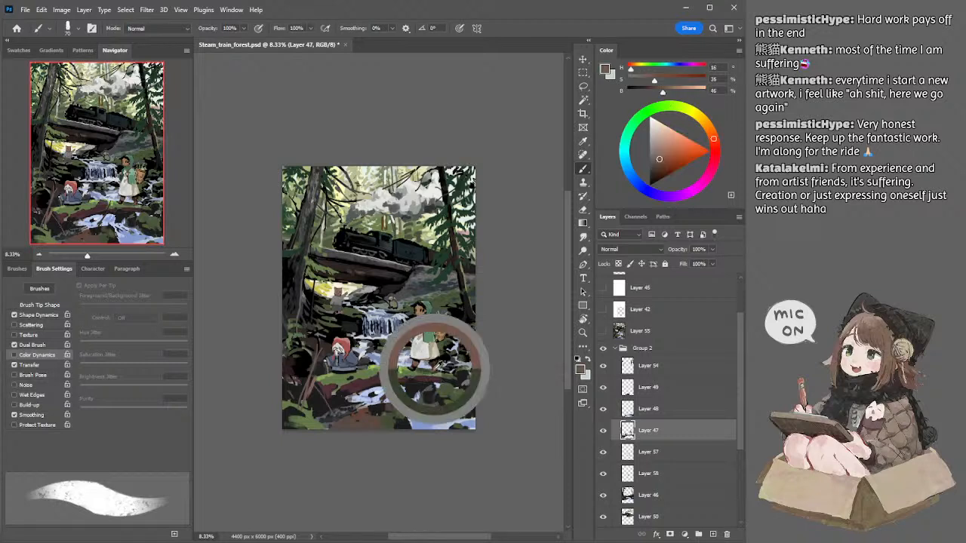
key("bracketright")
left_click_drag(438, 369, 441, 381)
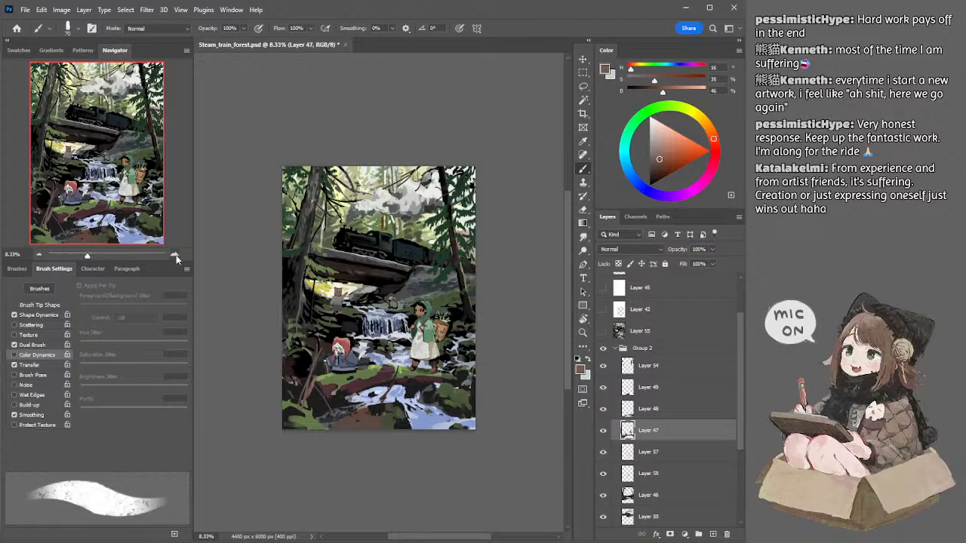
Step: Sample the standing girl's pale apron colour and darken it to a muted grey of H 47, S 9, B 40
left_click(173, 255)
key("bracketright")
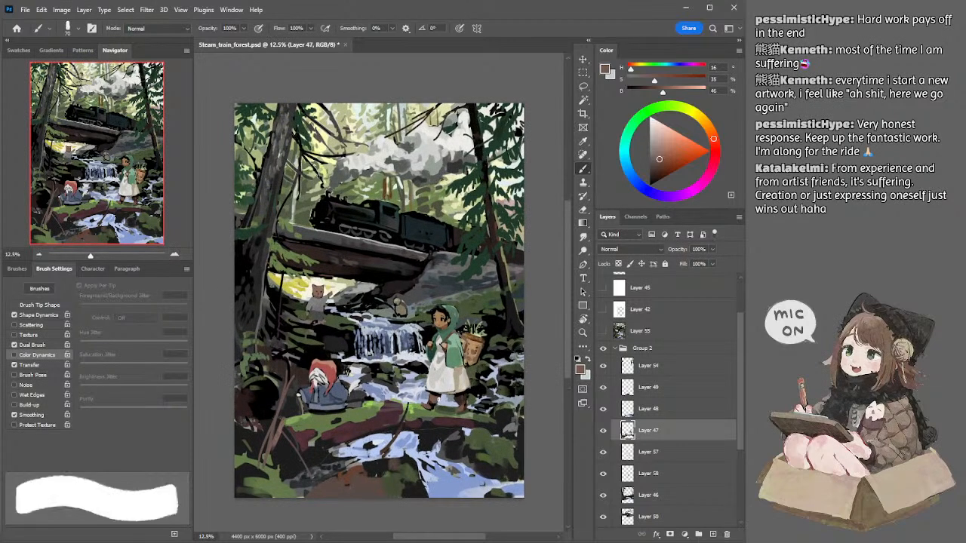
left_click(467, 378, "alt")
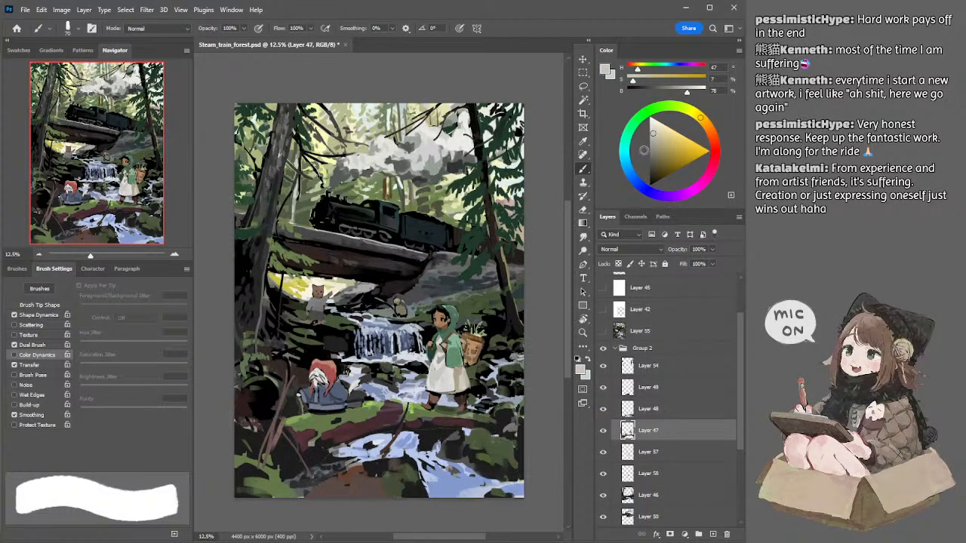
left_click(652, 150)
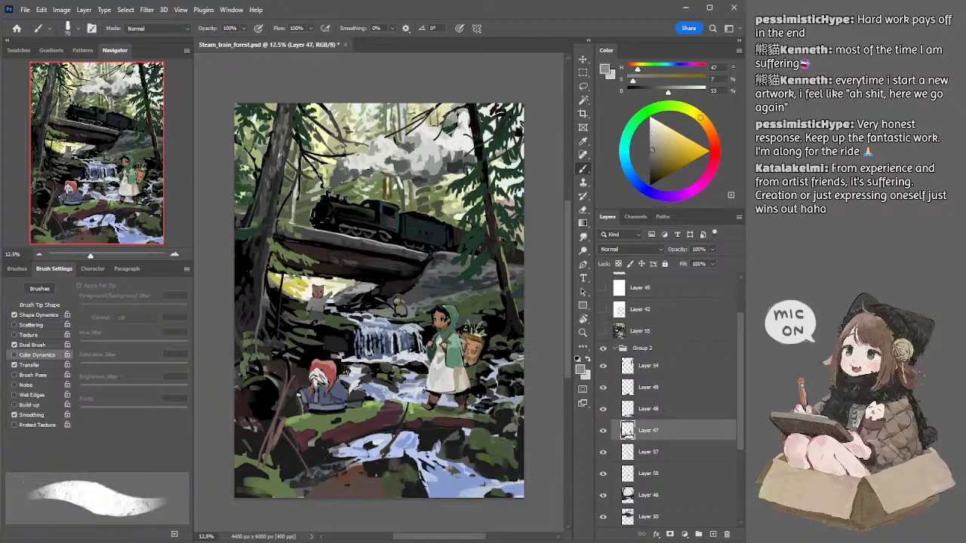
left_click_drag(649, 150, 652, 159)
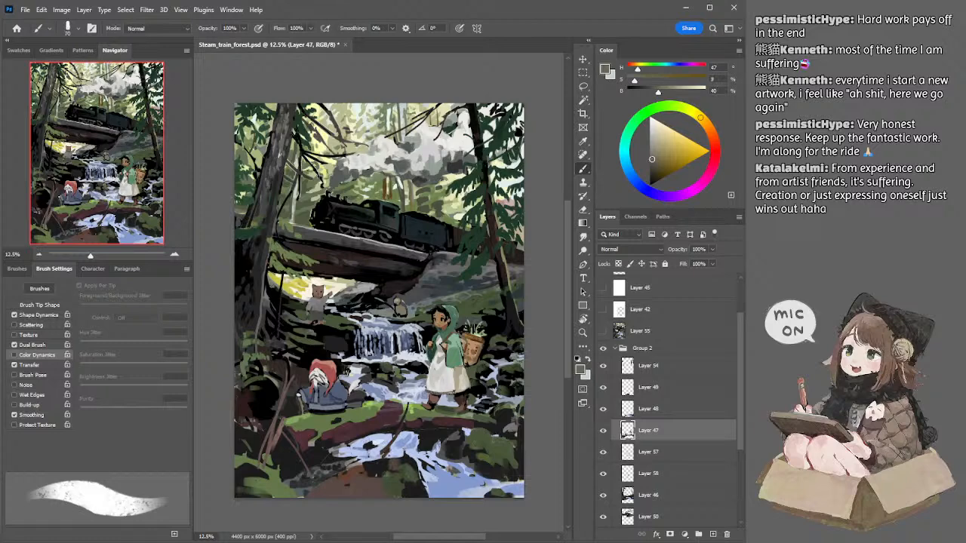
Step: Sample the dark brown of the standing girl's boots and lighten it to H 13, S 25, B 34 on Layer 47
scroll(476, 394, "down", 1)
key("bracketright")
key("bracketright")
key("bracketright")
key("bracketright")
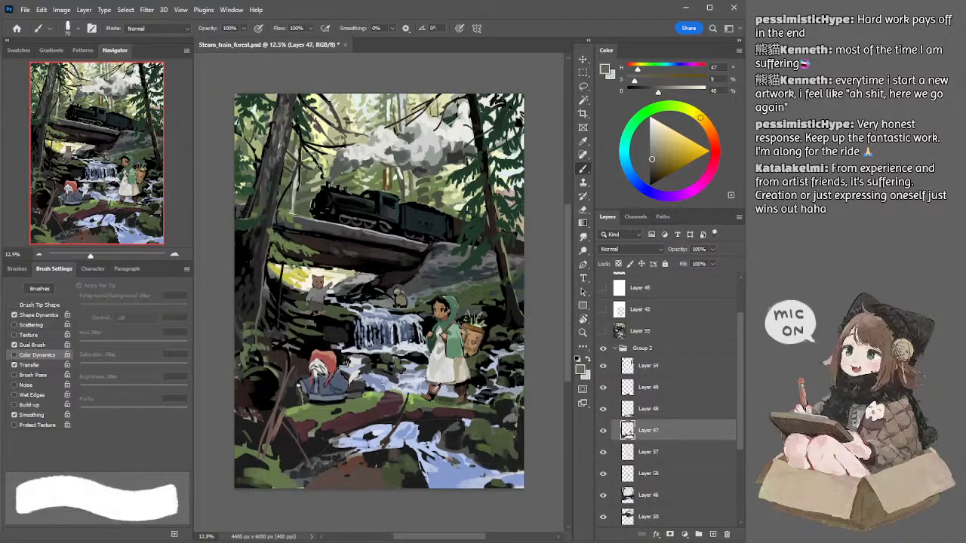
left_click(433, 390, "alt")
left_click_drag(431, 389, 464, 389)
left_click(464, 389, "alt")
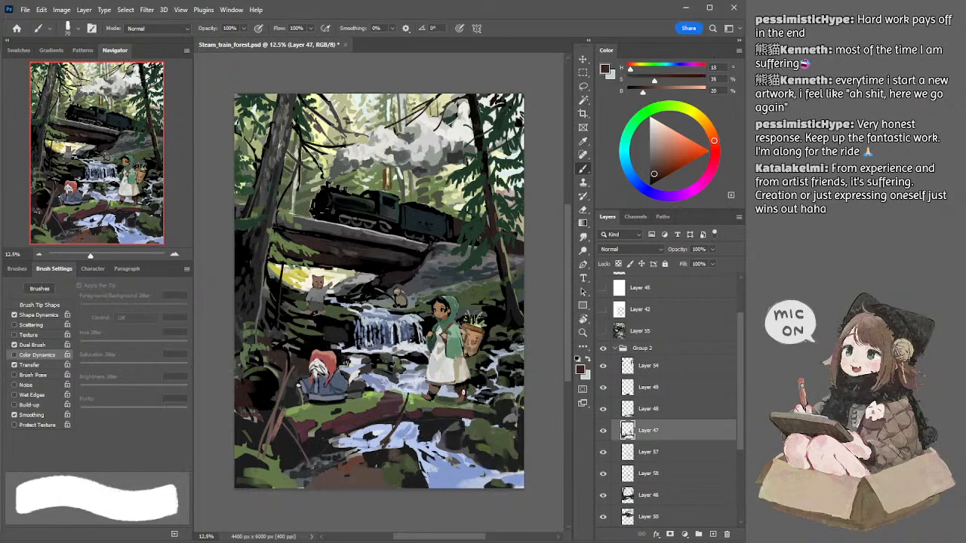
left_click(655, 165)
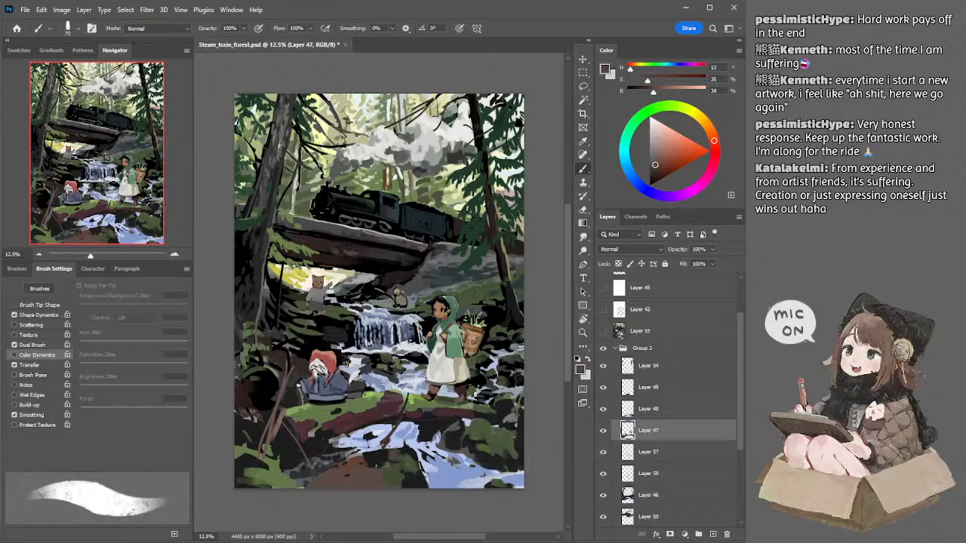
Step: Resample the dark boot brown (H 13, S 35, B 20), touch up around the boots with a smaller brush, and undo the last change
left_click(461, 398, "alt")
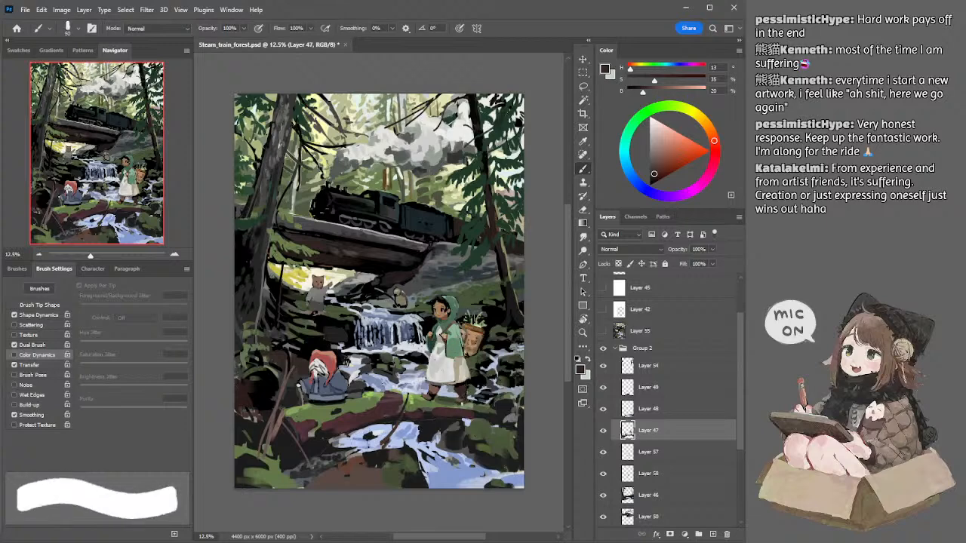
key("bracketleft")
key("bracketleft")
key("bracketleft")
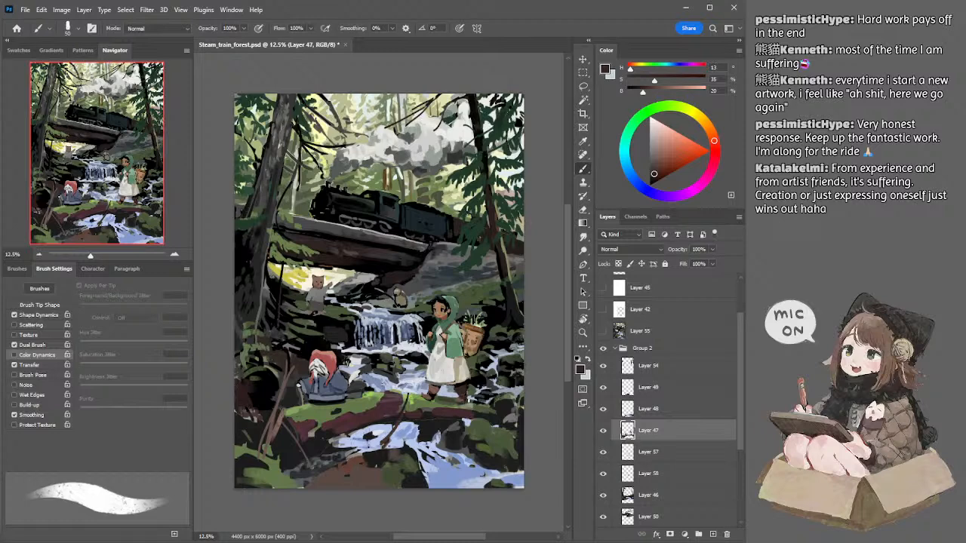
key("e")
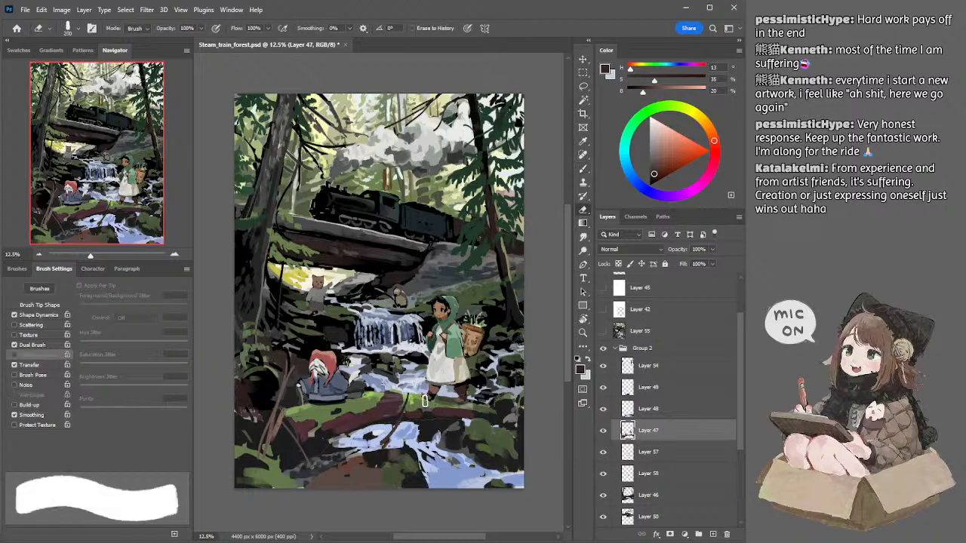
key("l")
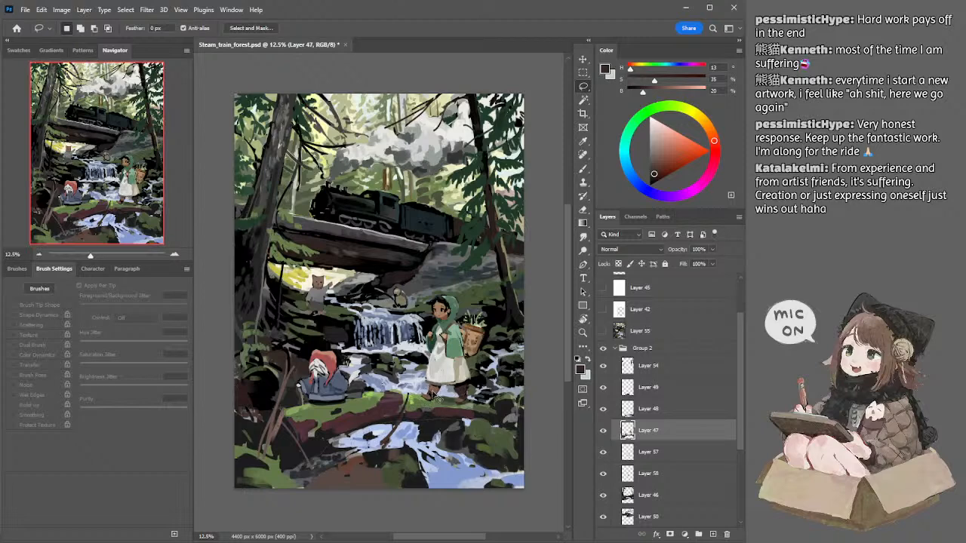
key("ctrl+z")
key("shift")
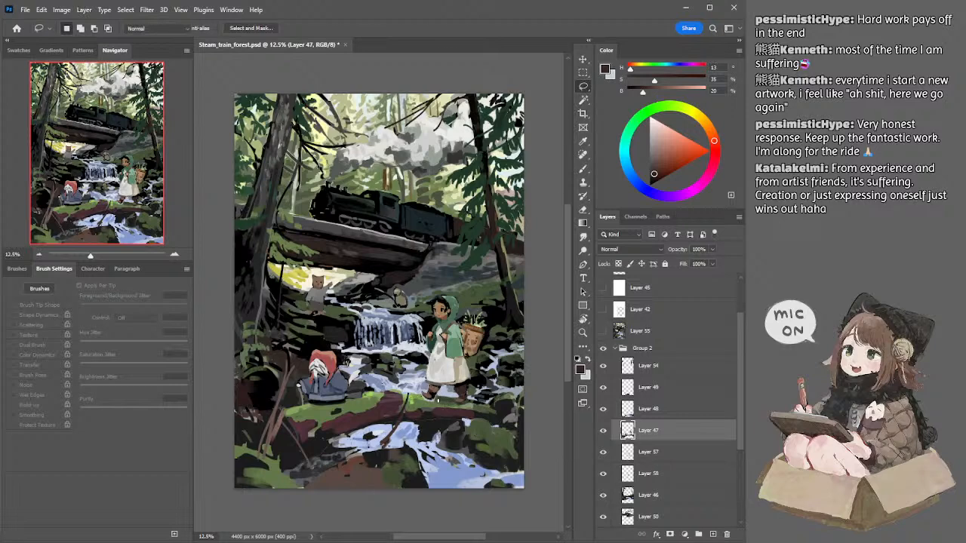
Step: Paint the moss under the girl's boots with sampled greens (H 88, S 27, B 25 and H 87, S 39, B 47), using 45 to 125 px brushes
key("b")
left_click(440, 399, "alt")
left_click(440, 399, "alt")
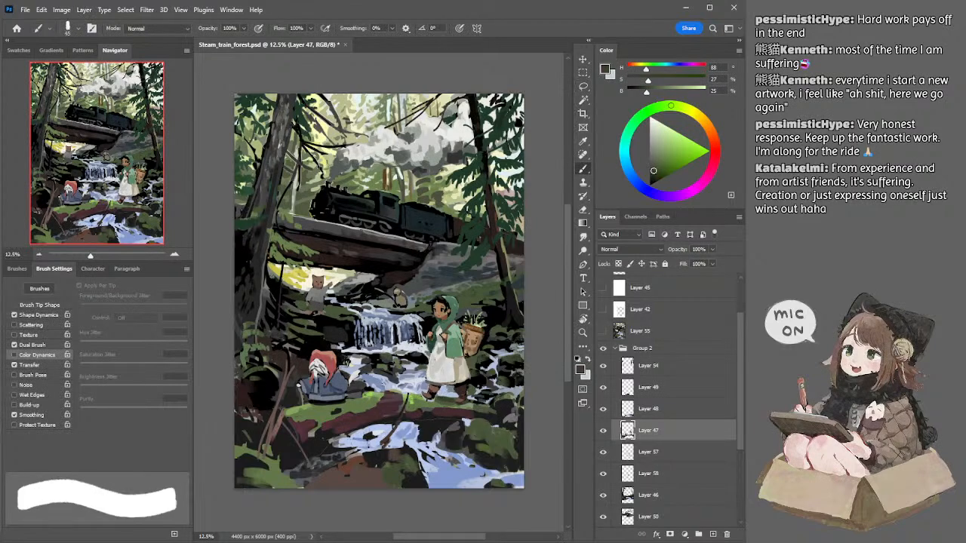
key("bracketright")
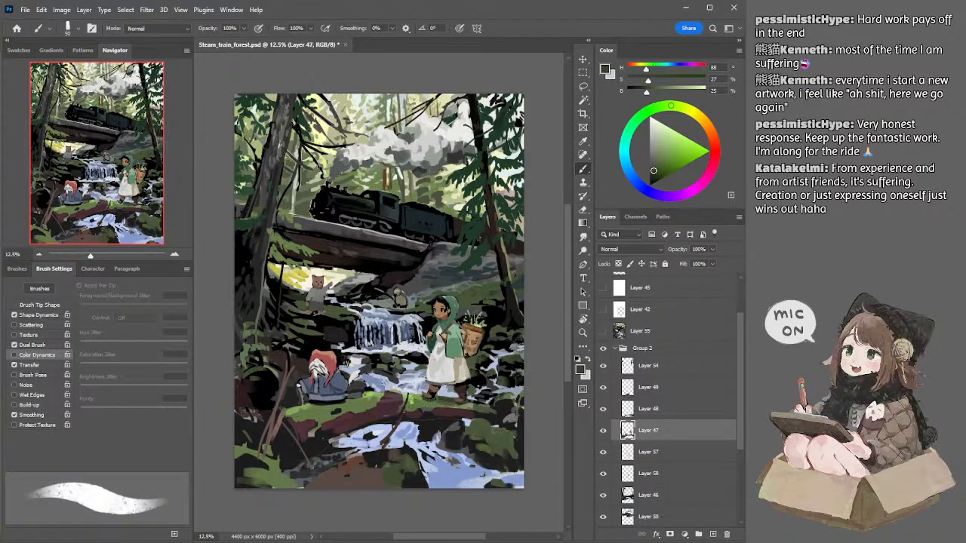
left_click(429, 399, "alt")
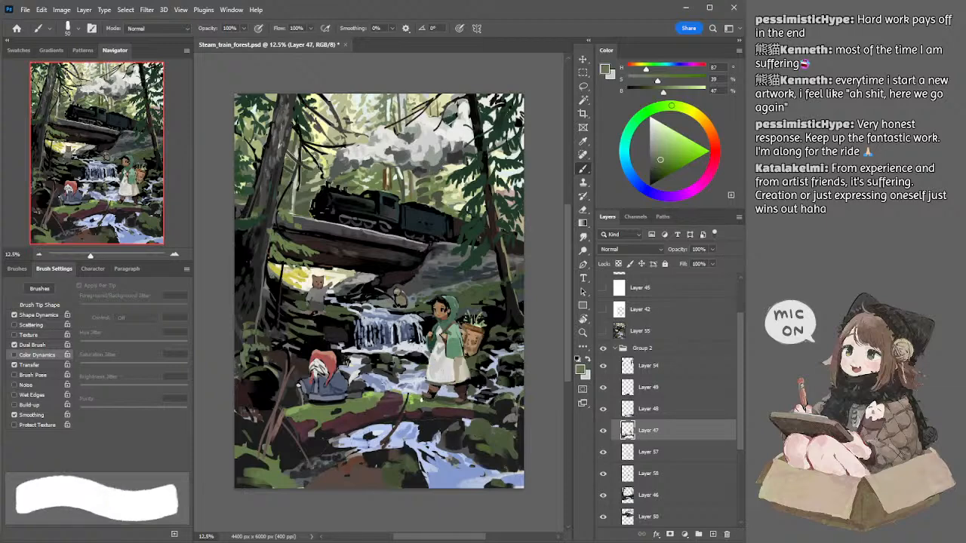
key("bracketright")
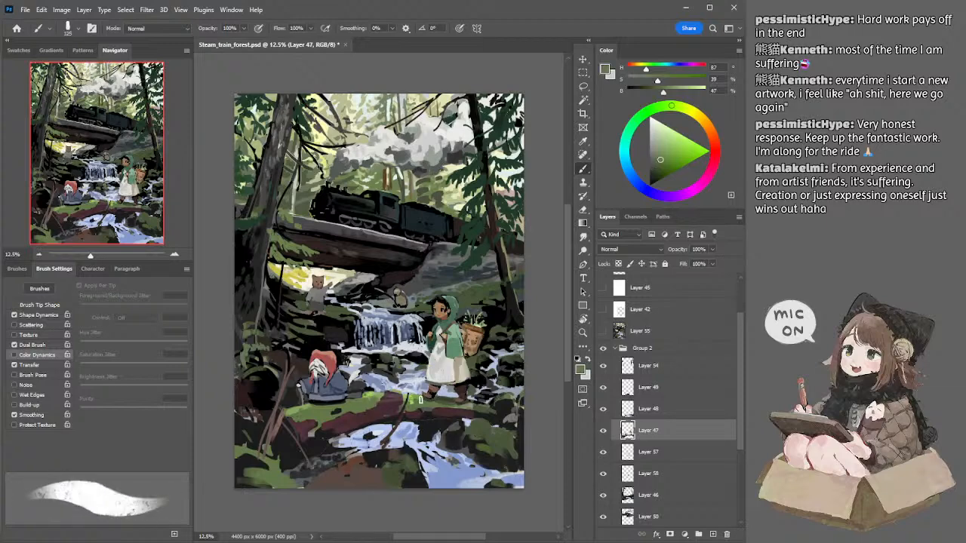
left_click(446, 394, "alt")
key("bracketleft")
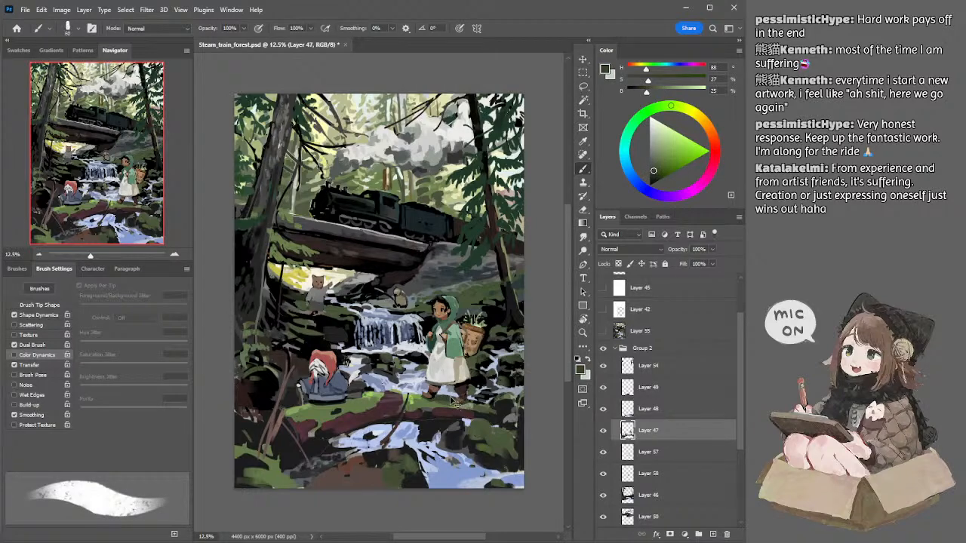
key("bracketleft")
key("bracketleft")
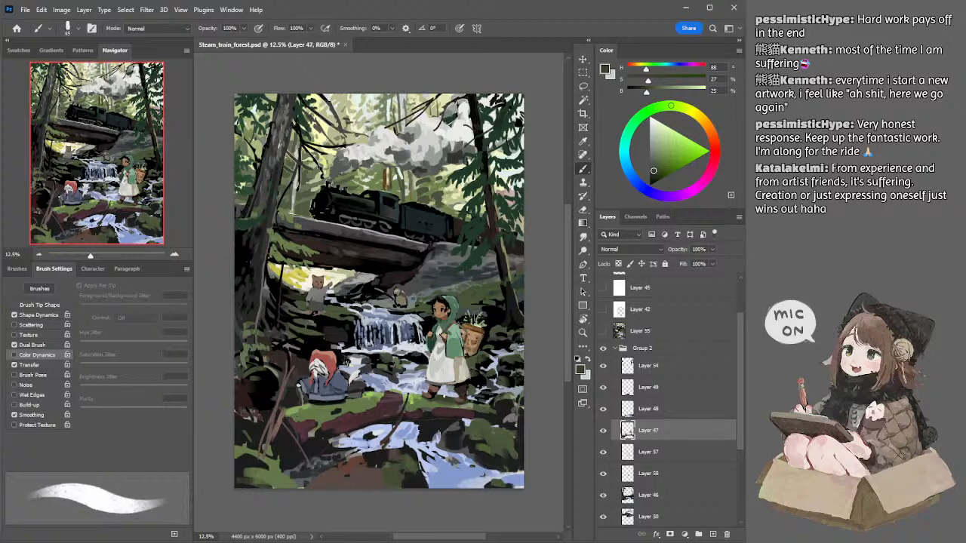
Step: Sample the dark rock colour below the log on Layer 48, lighten it to B 19, enlarge the brush to 300 px, and undo the last stroke
key("alt+bracketright")
left_click(434, 422, "alt")
key("bracketright")
key("bracketright")
key("bracketleft")
key("bracketleft")
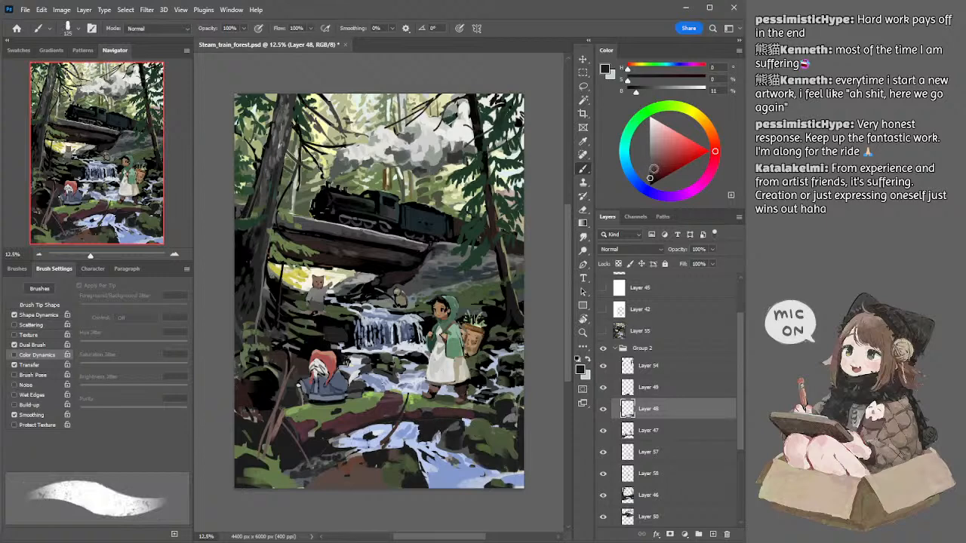
left_click_drag(650, 173, 639, 183)
key("bracketright")
key("bracketright")
key("bracketright")
key("bracketright")
key("bracketright")
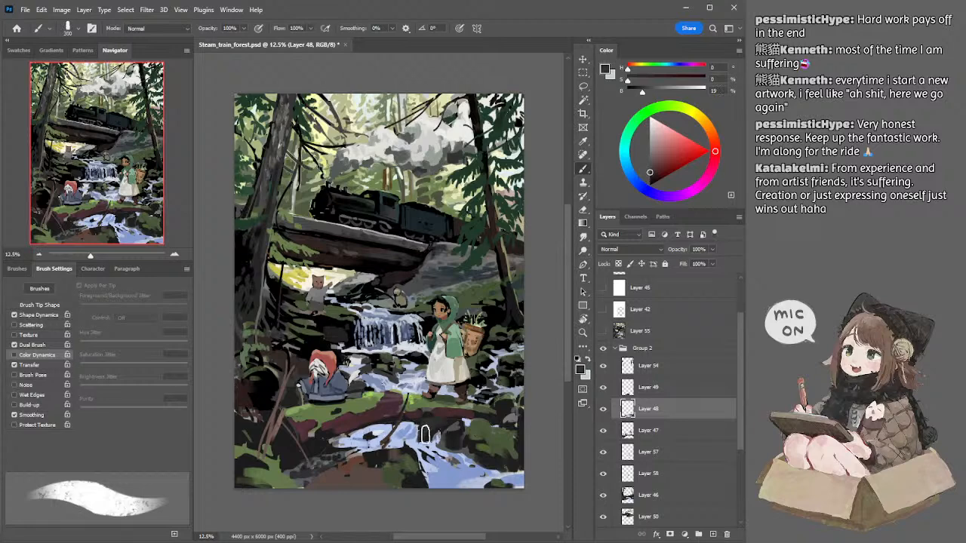
key("ctrl+z")
Step: Sample the moss green (H 87, S 39, B 47) on Layer 47 and paint the bank below the seated figure, reducing the brush to 200 px
left_click_drag(446, 325, 451, 325)
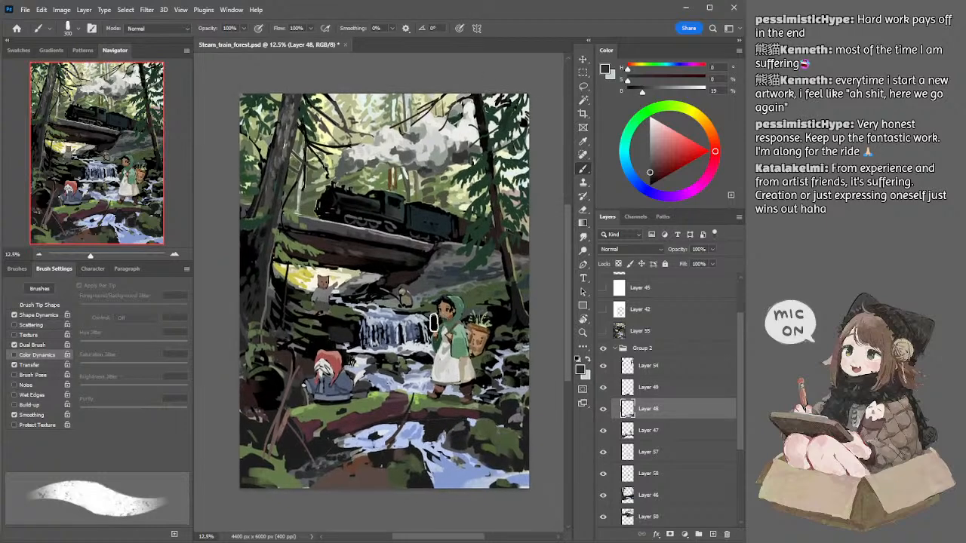
left_click(326, 418, "ctrl")
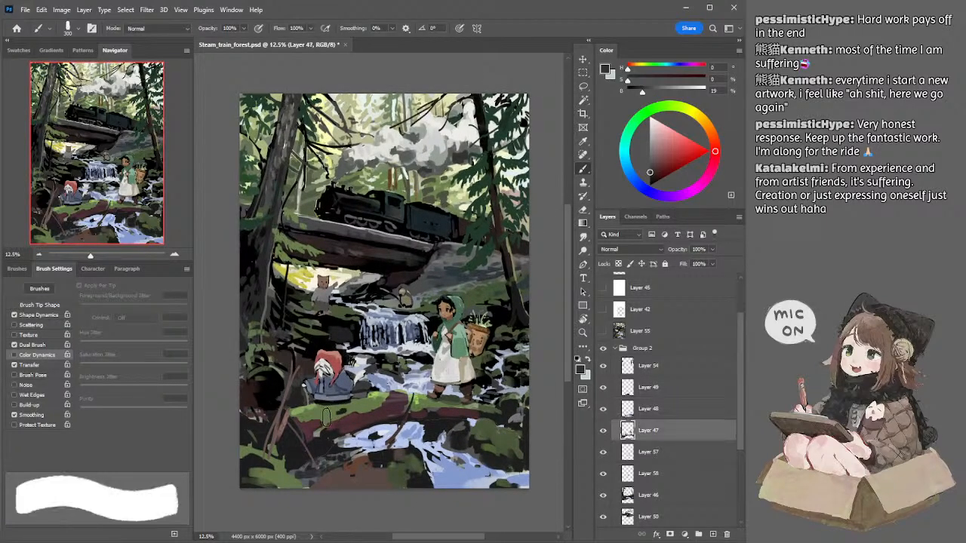
left_click(325, 417, "alt")
key("period")
left_click_drag(301, 421, 312, 429)
key("bracketleft")
key("bracketleft")
key("bracketleft")
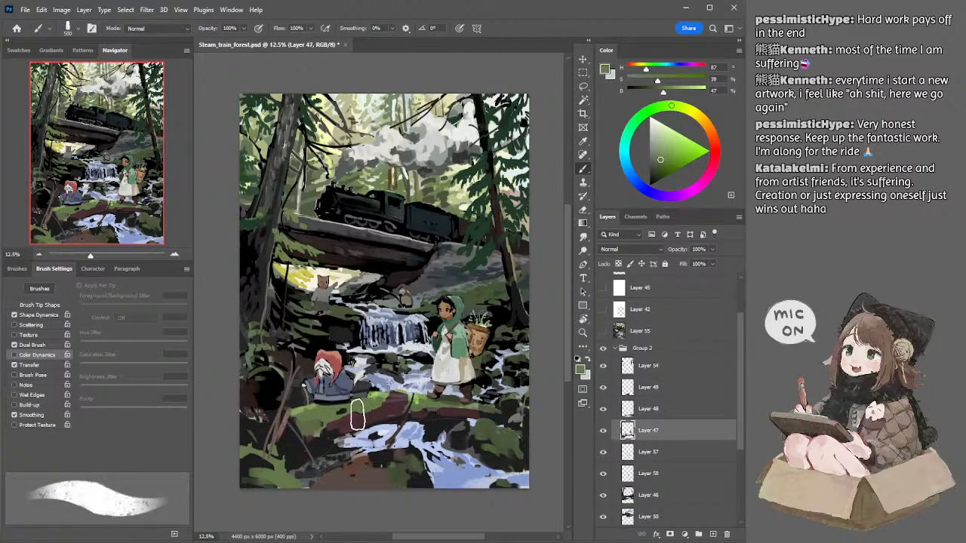
key("bracketleft")
key("bracketleft")
key("bracketleft")
key("bracketleft")
key("bracketleft")
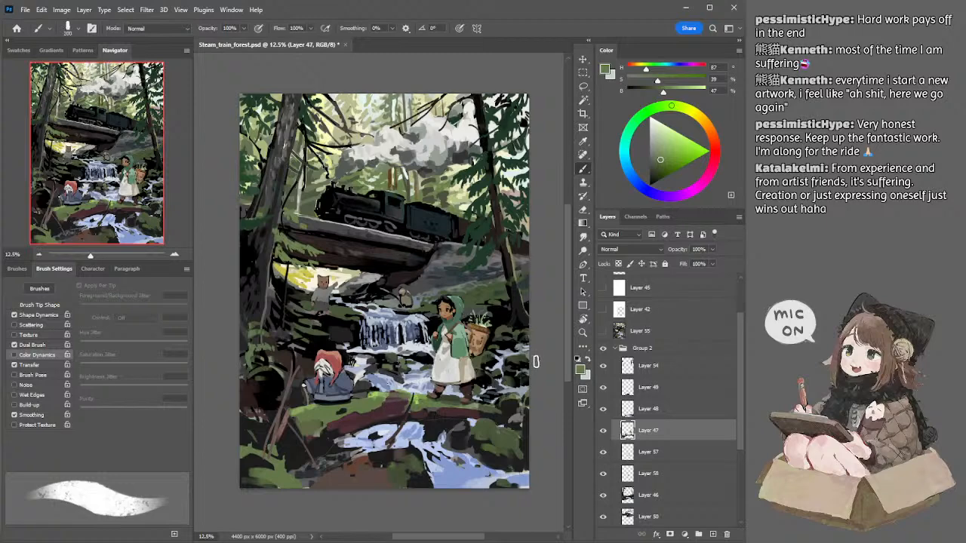
Step: Refine the moss on the log between the two figures with eraser and brush, undo the last stroke, and reduce the brush to 125 px
left_click_drag(388, 397, 410, 396)
key("e")
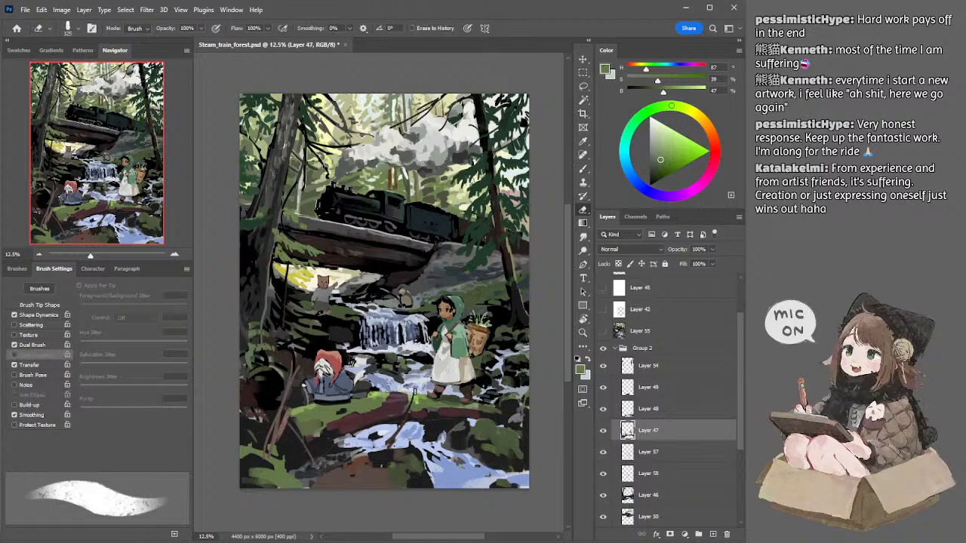
key("b")
left_click(411, 396, "alt")
left_click_drag(388, 398, 416, 407)
key("ctrl+z")
key("bracketleft")
key("bracketleft")
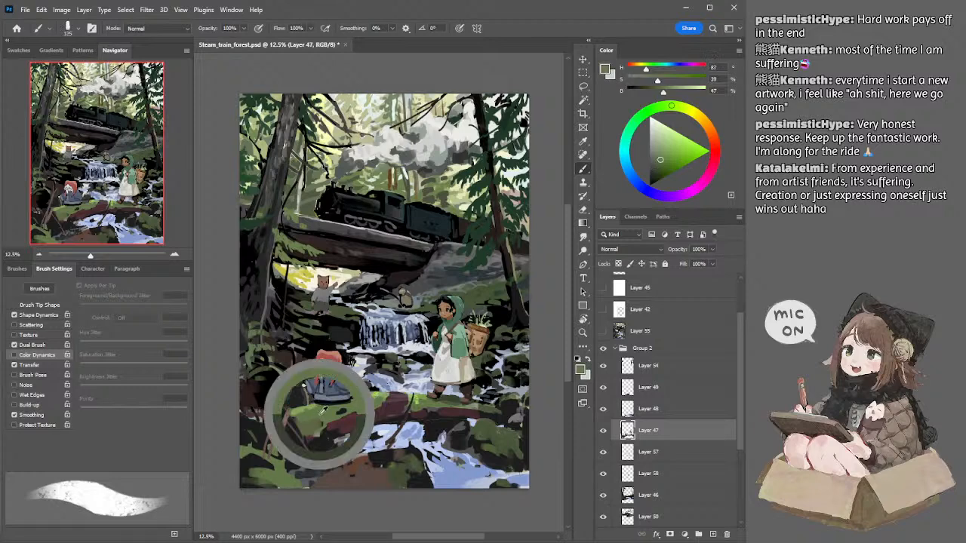
Step: Resample the moss green beneath the seated figure and extend the mossy bank toward the crossed branches with a 250 px, then 175 px brush
left_click(321, 409, "alt")
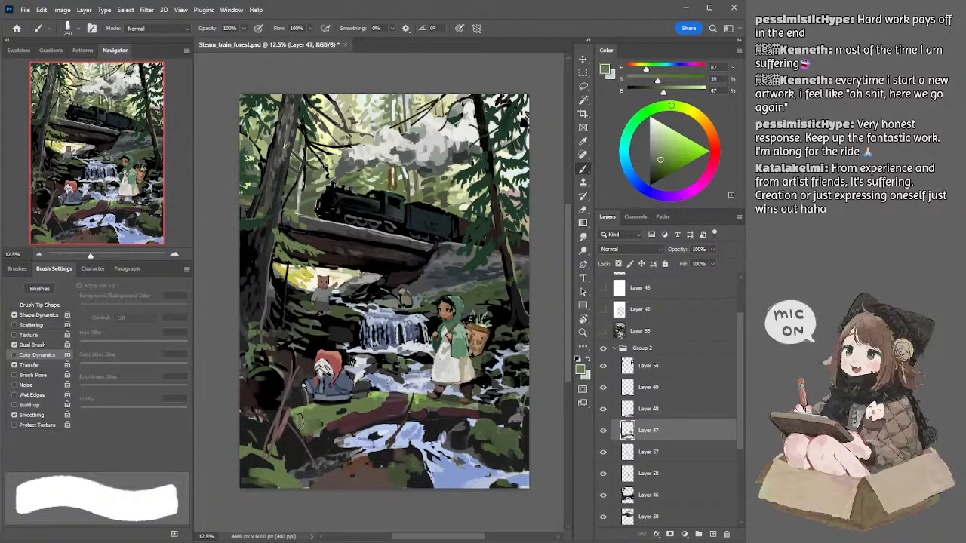
key("bracketright")
key("bracketright")
key("bracketleft")
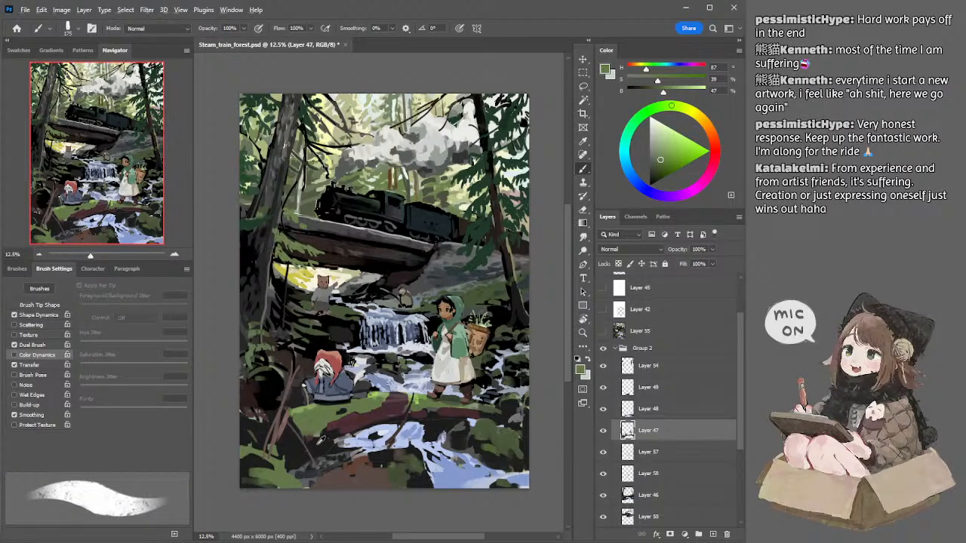
Step: Shade the bank beside the stream on Layer 47 with sampled near-black (B 9) and dark blue-grey (H 210, S 6, B 25)
left_click(323, 436, "alt")
key("bracketleft")
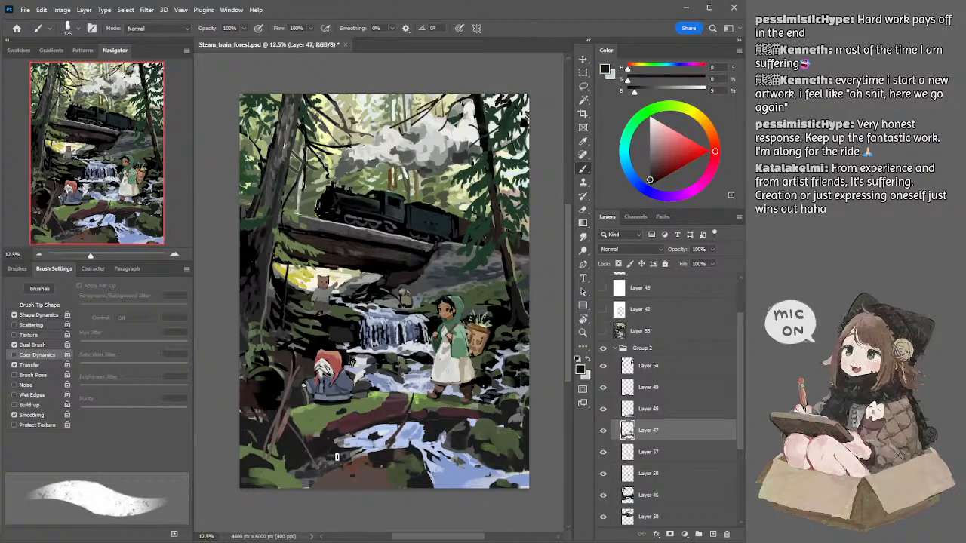
key("bracketright")
left_click(333, 450, "alt")
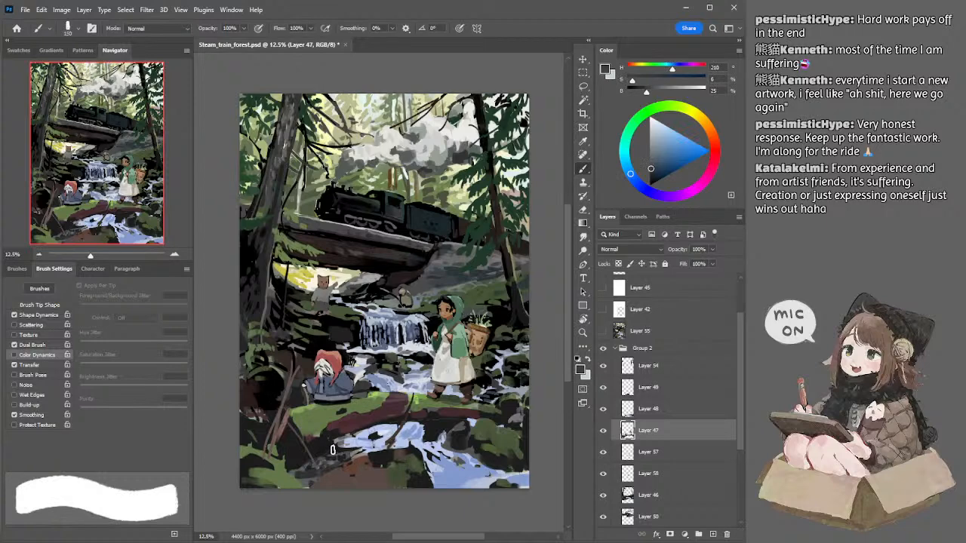
key("bracketleft")
key("bracketleft")
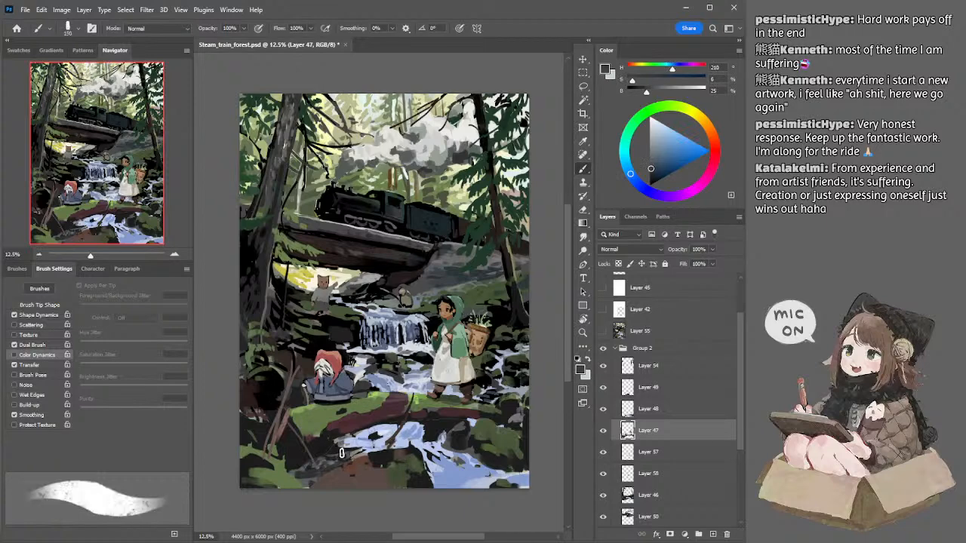
Step: Paint the rock at the stream's edge on Layer 48 with near-black (B 11) and blue-grey (H 210, S 8, B 39) at 150 px
key("alt+bracketright")
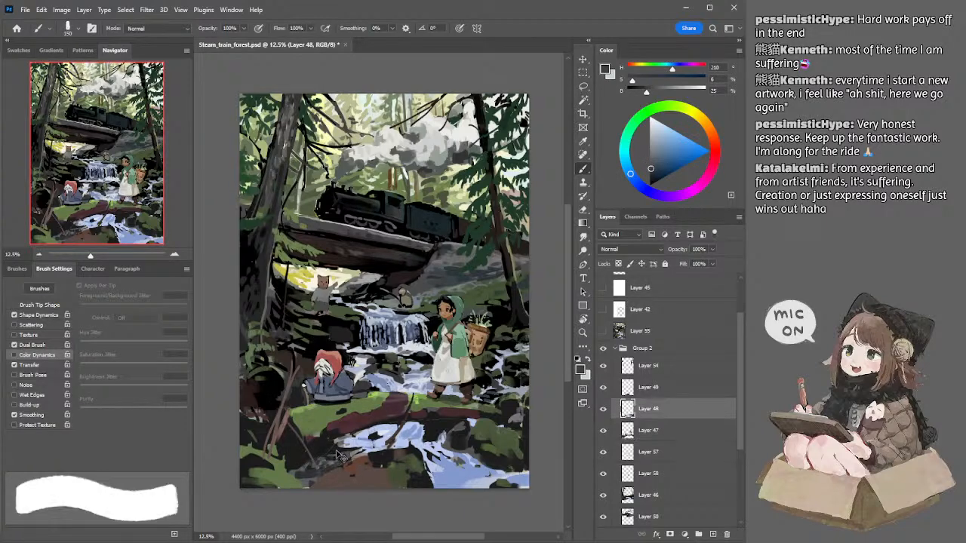
left_click(333, 450, "alt")
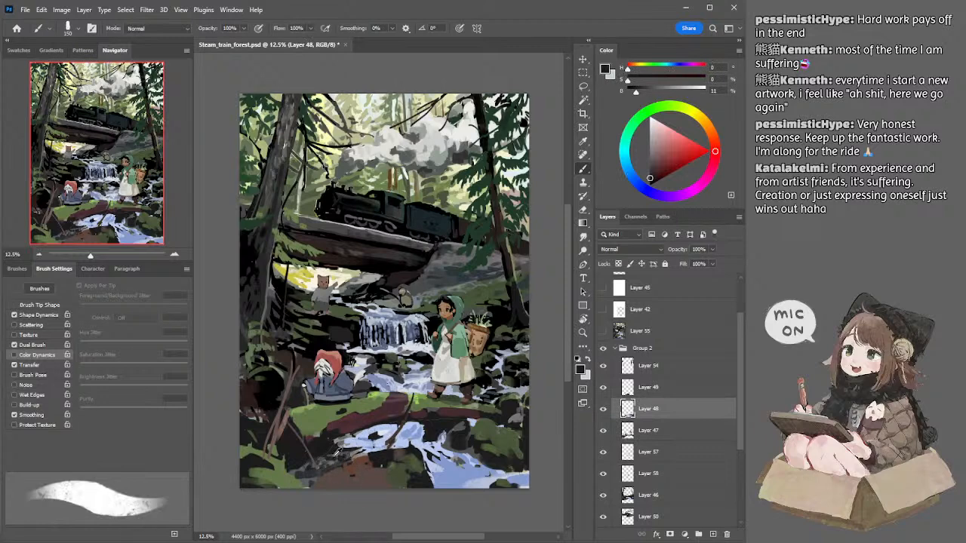
left_click(333, 450, "alt")
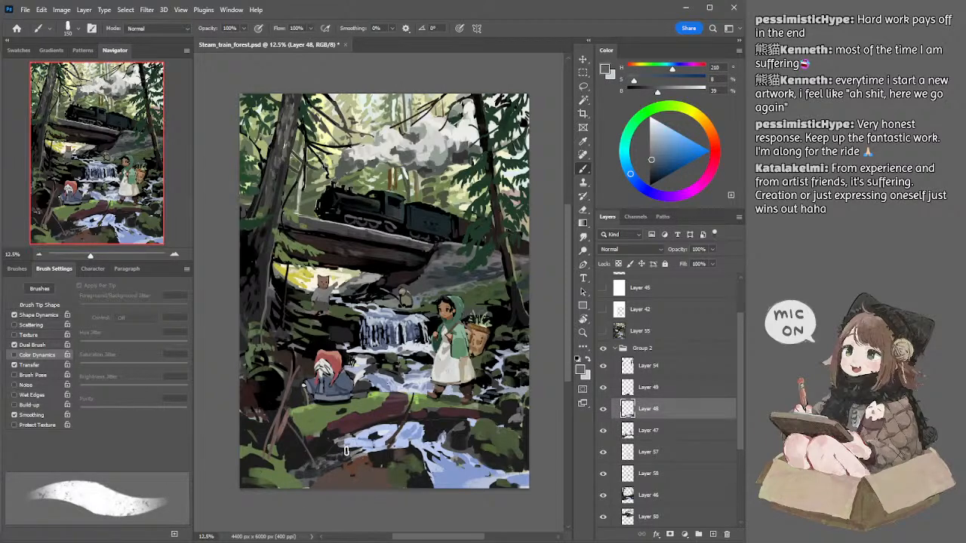
left_click_drag(358, 450, 334, 453)
Step: Refine the rock edges against the water on Layer 48, alternating sampled light blue (H 222, S 23) and near-black (B 11) with a small brush
left_click(351, 445, "alt")
key("]")
key("]")
key("]")
key("]")
key("]")
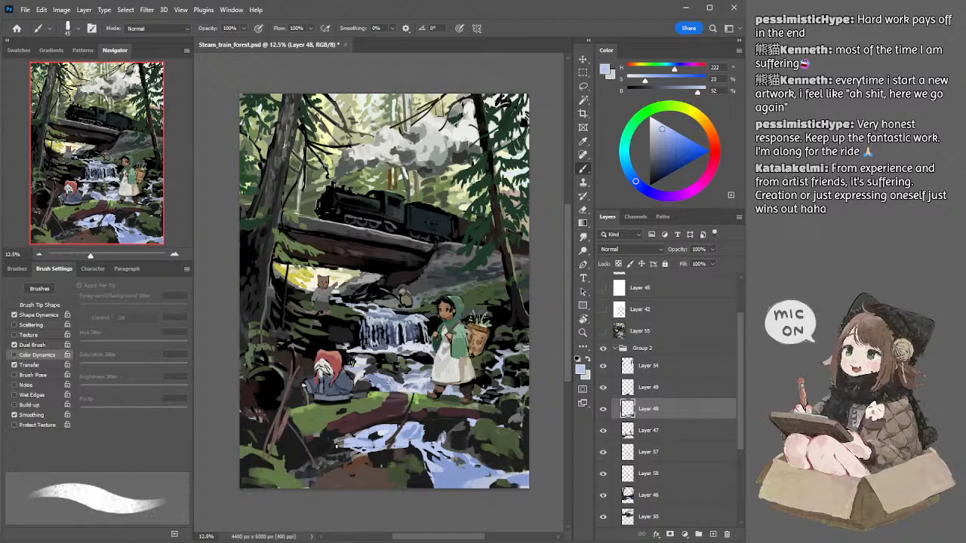
left_click(334, 444, "alt")
key("]")
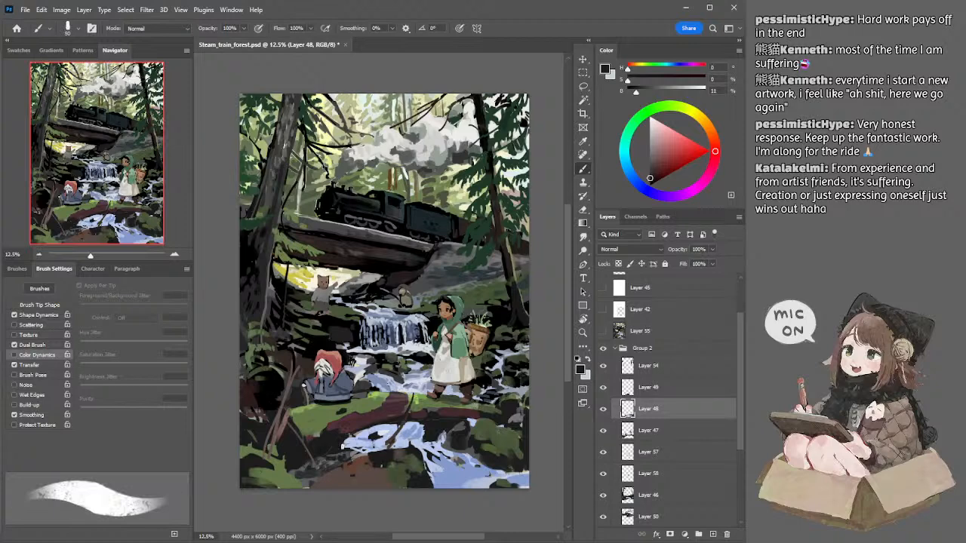
left_click(350, 445, "alt")
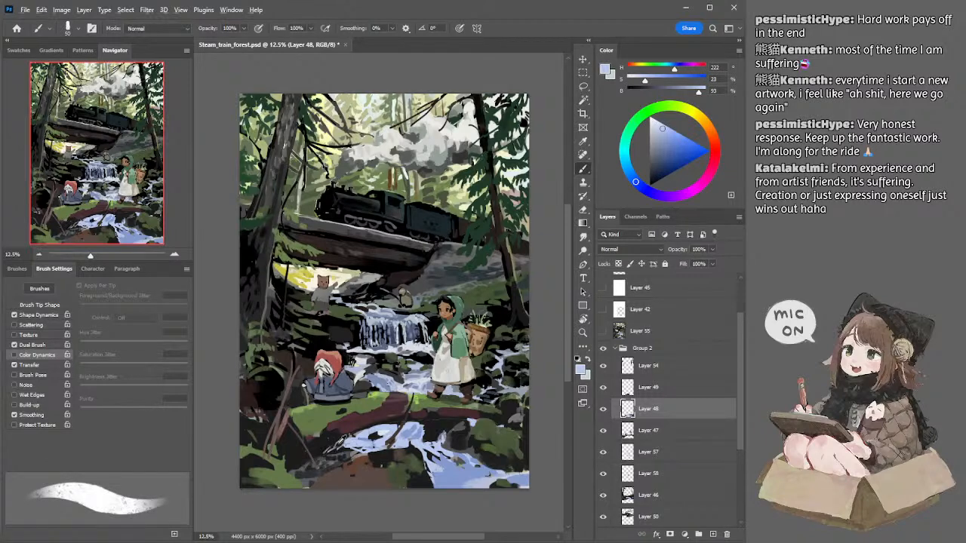
left_click(350, 446, "alt")
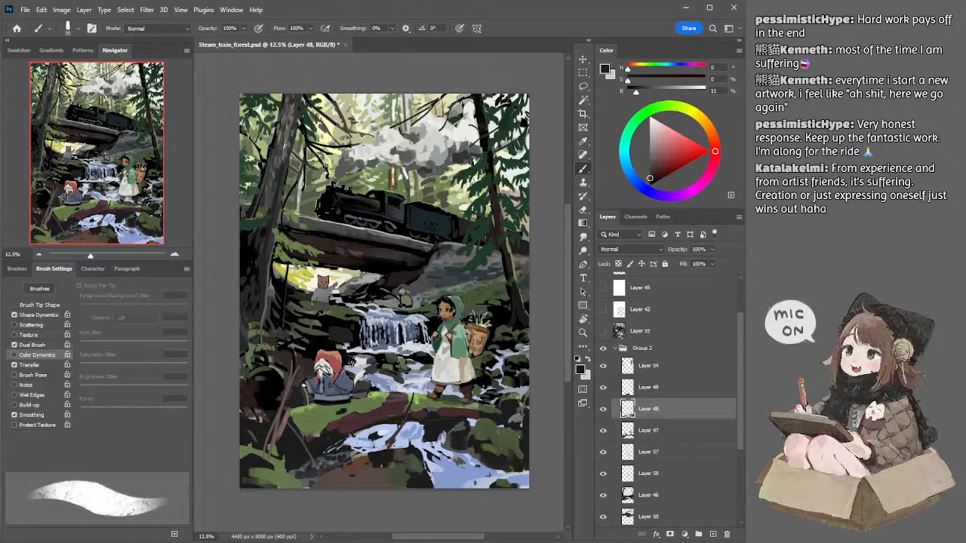
Step: Darken the brown foreground bank on Layer 49 with deep brown (H 17, S 29, B 22) and a 175 px brush
left_click(399, 471, "ctrl")
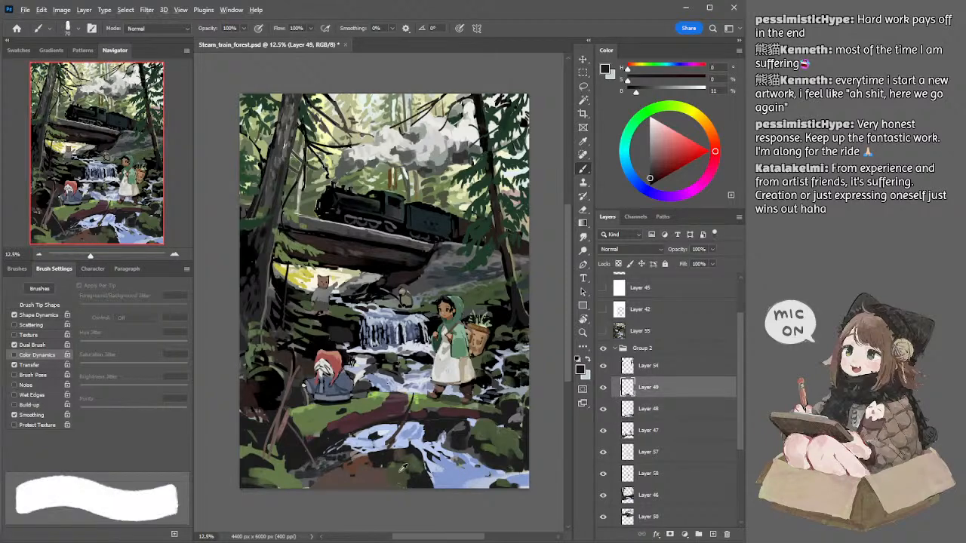
left_click(399, 475, "alt")
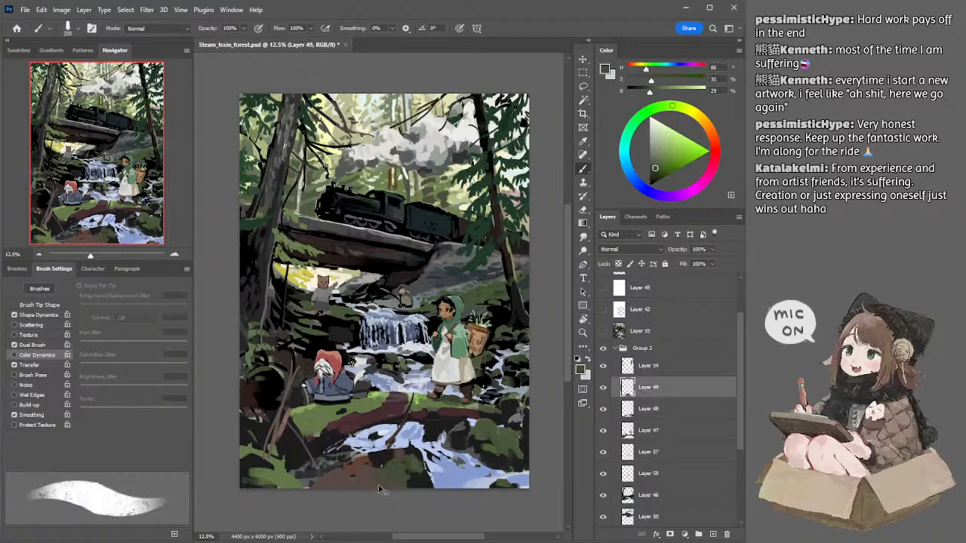
left_click(347, 478, "alt")
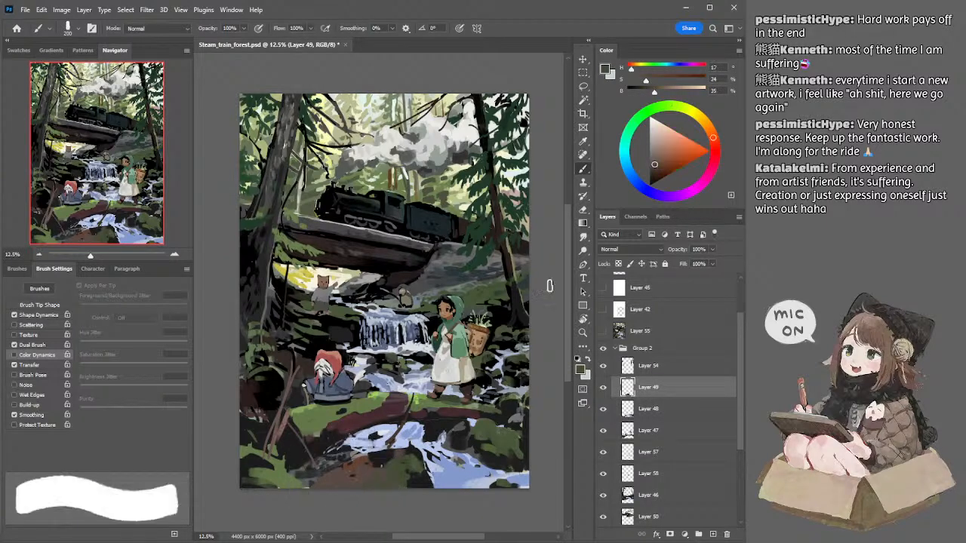
left_click(653, 173)
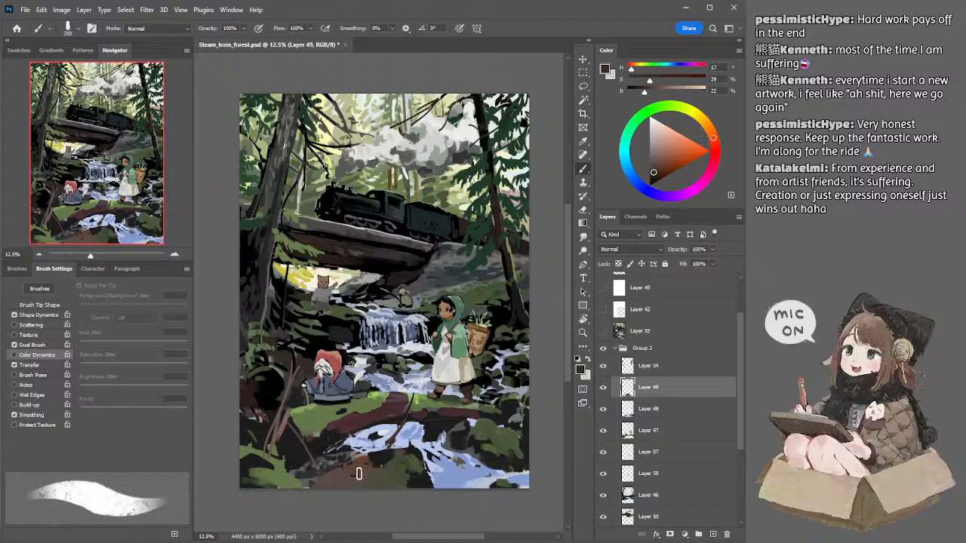
key("[")
mouse_move(342, 487)
left_mouse_down()
mouse_move(366, 487)
mouse_move(317, 486)
left_mouse_up()
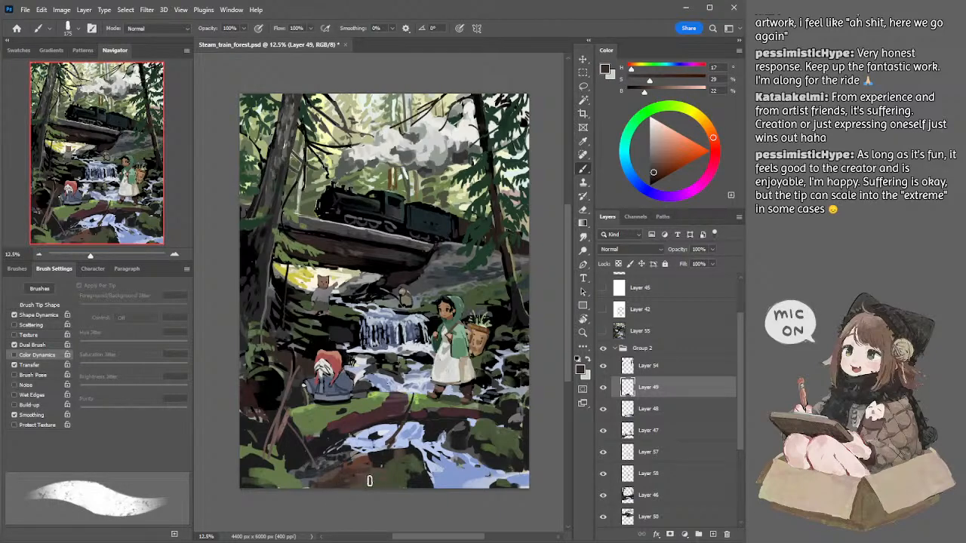
Step: Shade the foreground rock with sampled dark blue-grey (H 225, S 8, B 20), undo a stroke, and reduce the brush to 250 px
left_click(330, 467, "alt")
key("bracketright")
key("bracketright")
key("bracketright")
key("bracketright")
key("bracketright")
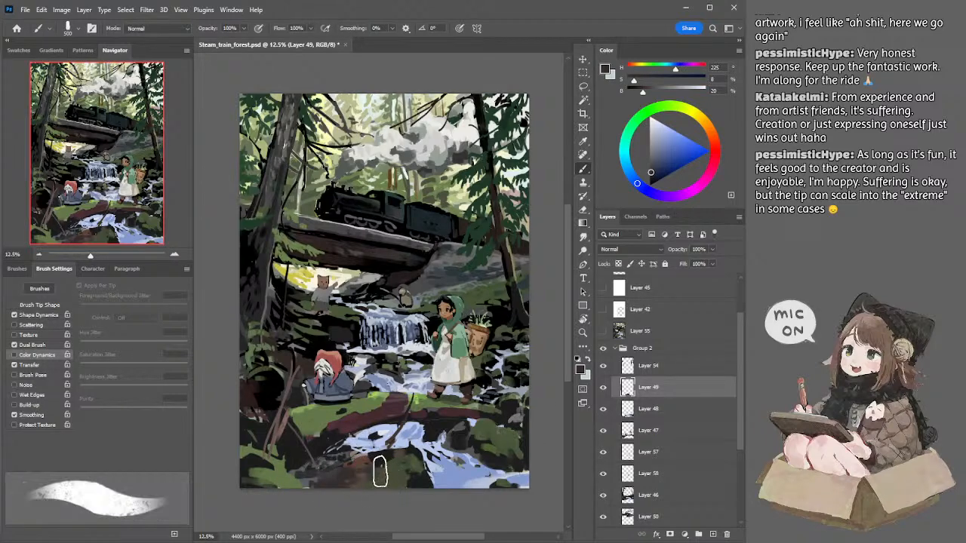
key("bracketleft")
key("bracketleft")
key("ctrl+z")
left_click_drag(387, 453, 421, 451)
key("bracketleft")
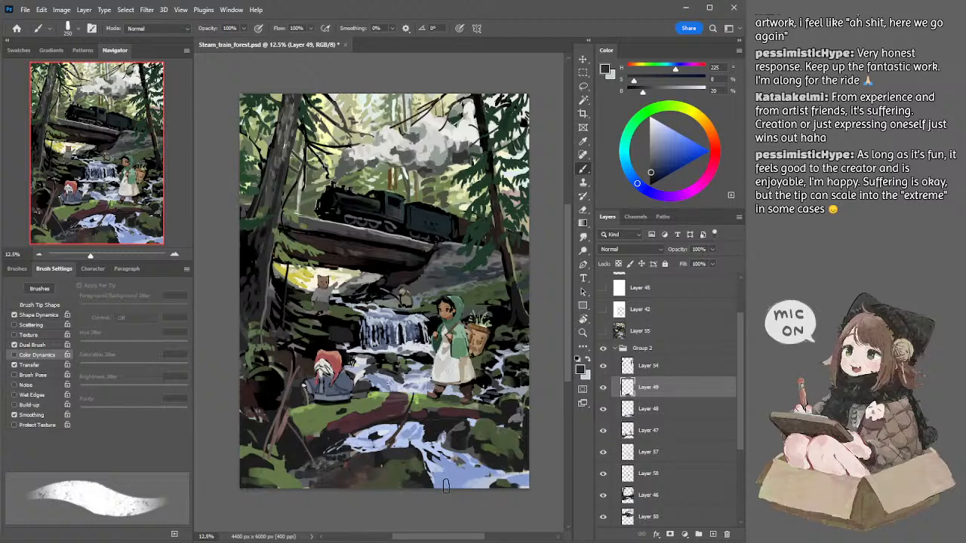
Step: Rework the foreground rock with sampled brown (H 17, S 24, B 35), near-black (B 11) and moss green (H 86, S 31, B 29), undoing unwanted strokes
left_click(360, 469, "alt")
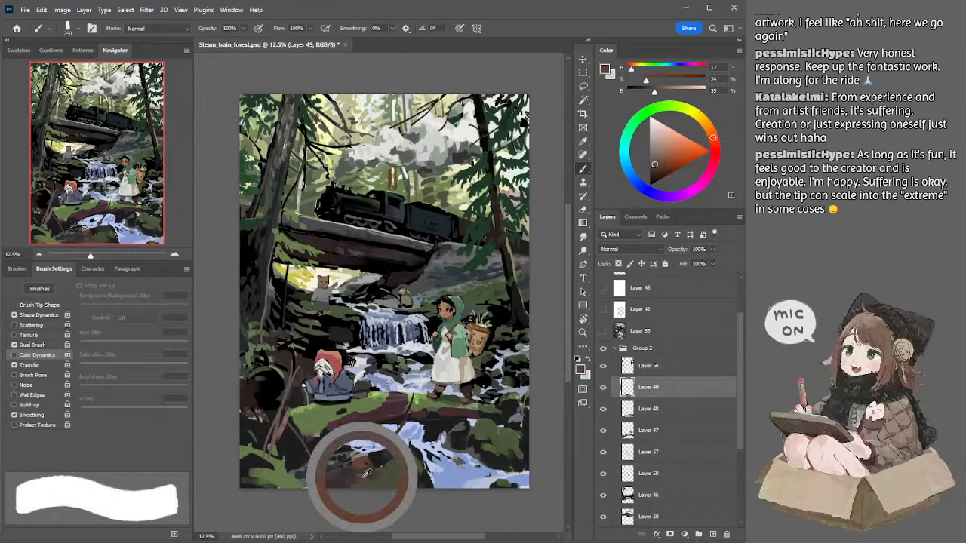
key("ctrl+z")
key("bracketright")
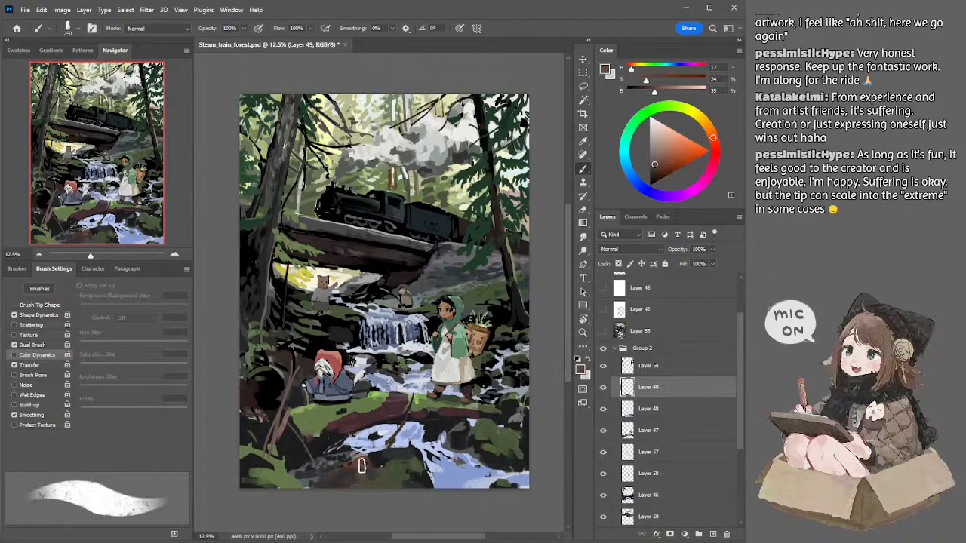
left_click(370, 459, "alt")
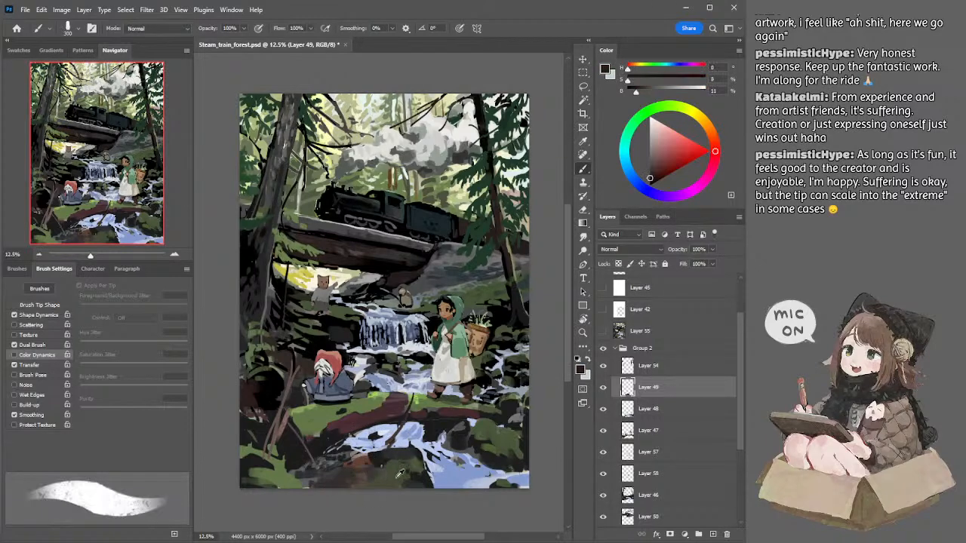
left_click(397, 475, "alt")
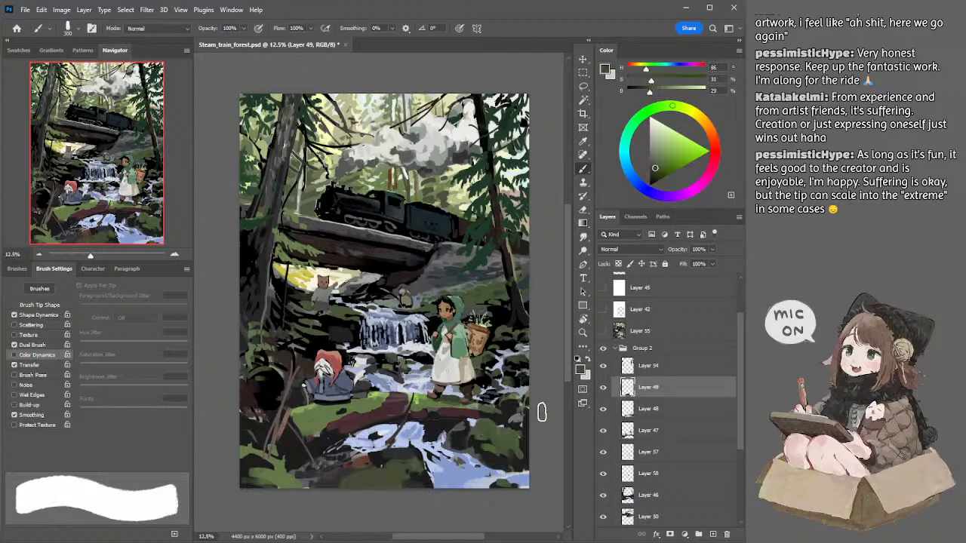
key("ctrl+z")
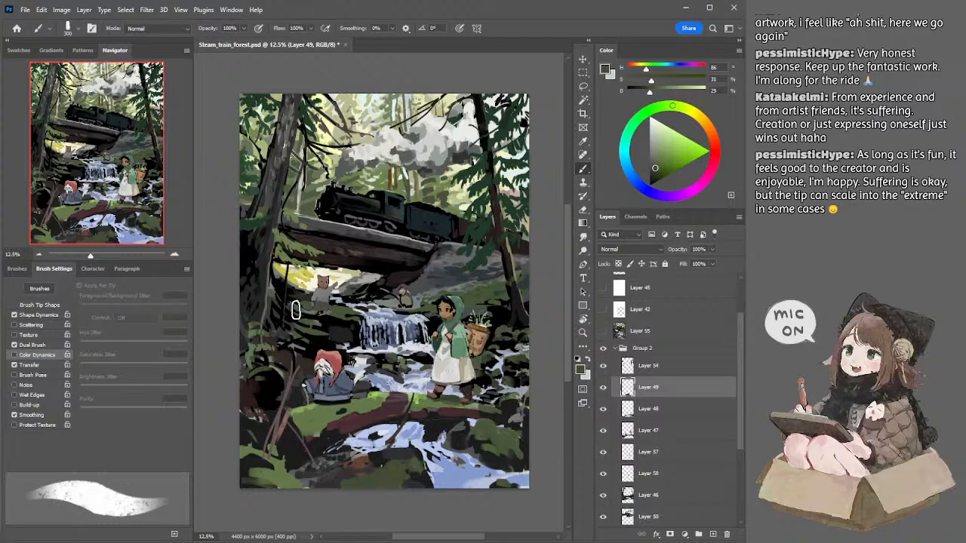
Step: Touch up the dark area around the large tree trunk beneath the bridge on Layer 46 with black and a 200 px brush
left_click_drag(297, 294, 303, 292)
left_click(259, 261, "ctrl")
key("[")
key("[")
left_click(261, 254, "alt")
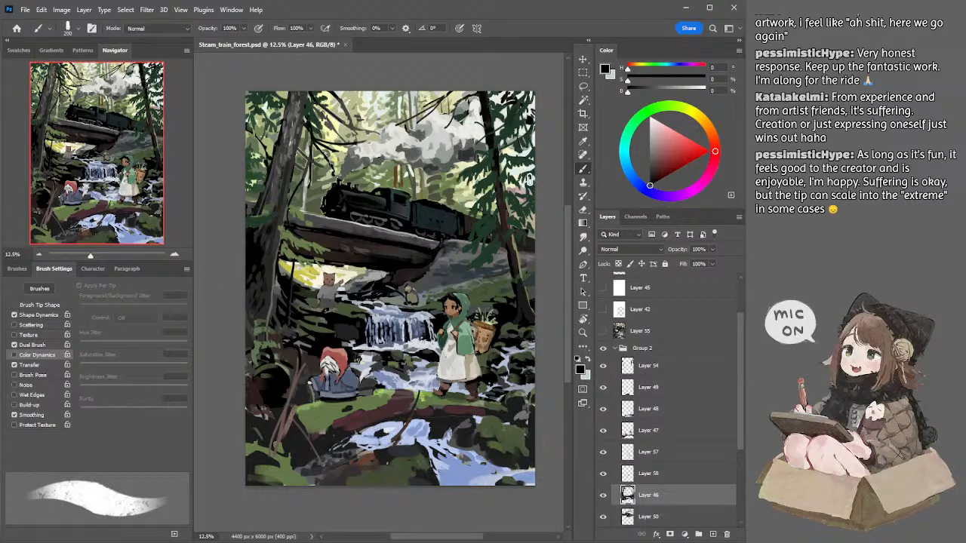
Step: Switch to the fir branches on Layer 54 and start cleaning them up beside the rear of the train with the Eraser
left_click_drag(506, 211, 498, 196)
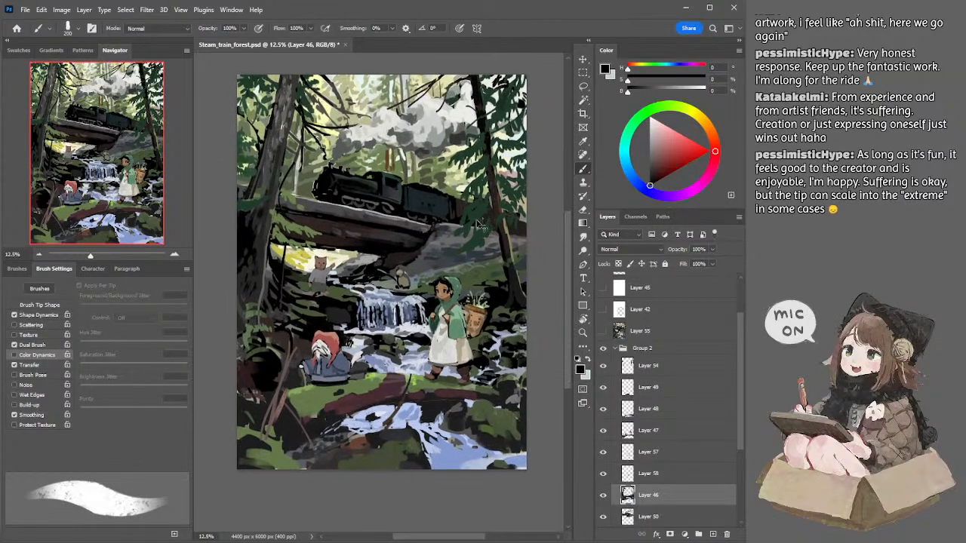
left_click(480, 220, "ctrl")
key("e")
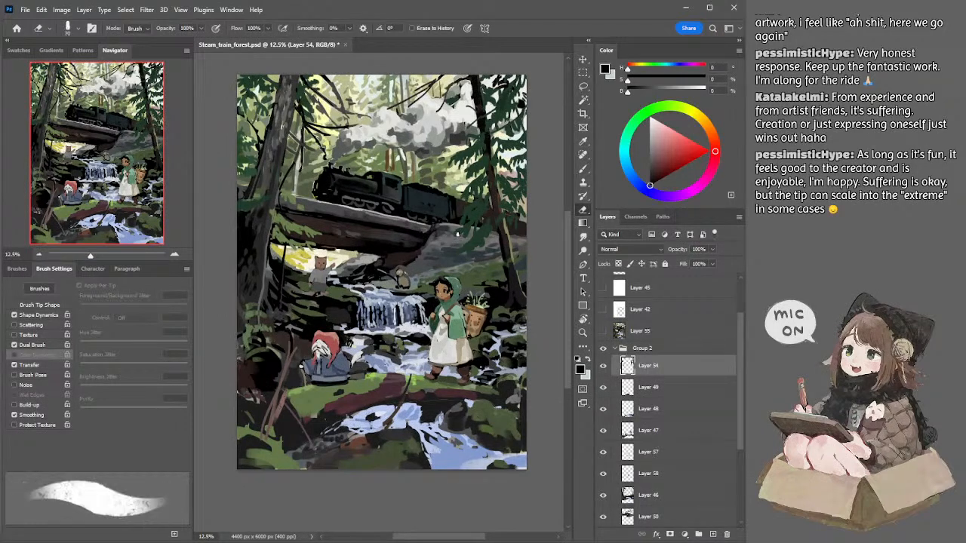
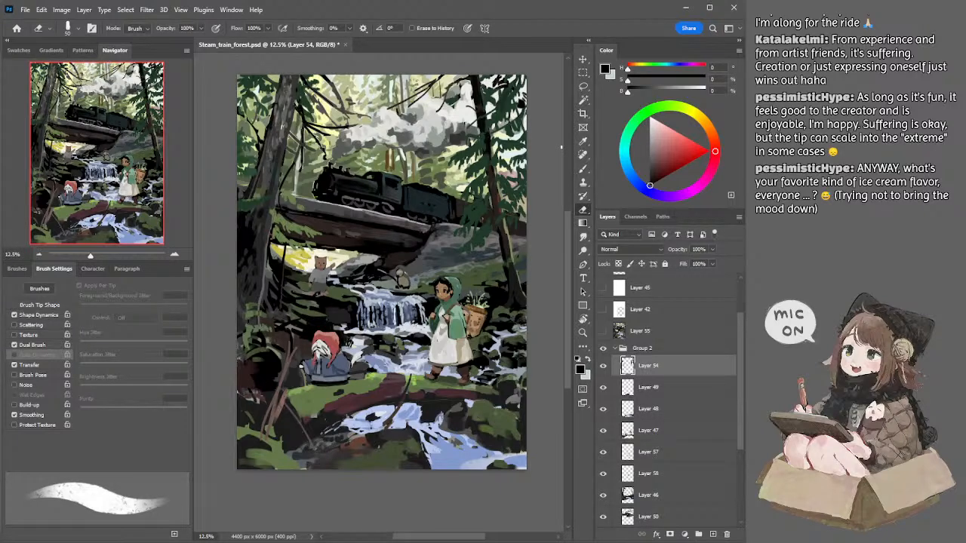
Step: Paint the fir branches around the tree trunk behind the train on Layer 54 with sampled dark green (H 141, S 46, B 22) and a 50 px brush
key("l")
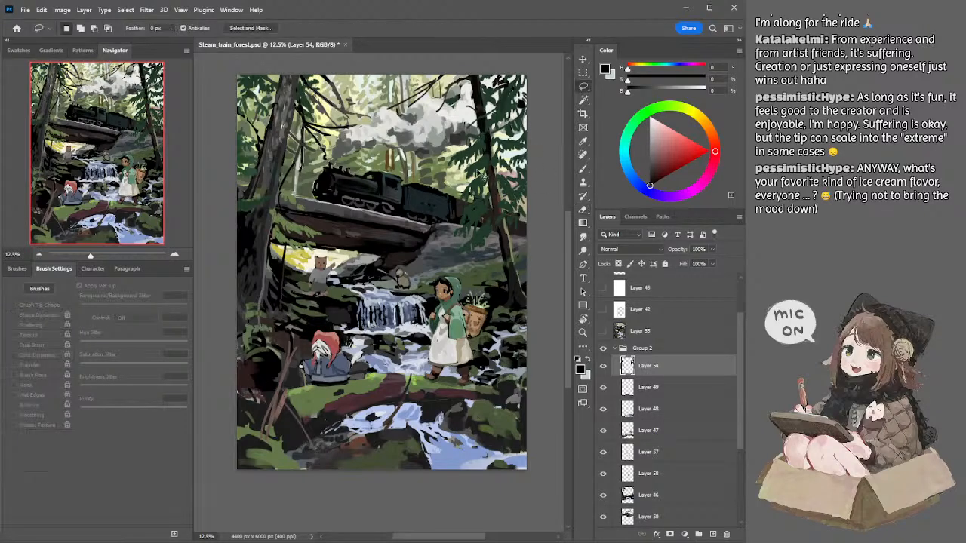
key("b")
left_click(487, 160, "alt")
key("bracketleft")
key("bracketleft")
key("bracketleft")
key("bracketleft")
key("bracketleft")
key("bracketleft")
key("bracketleft")
key("bracketleft")
key("bracketleft")
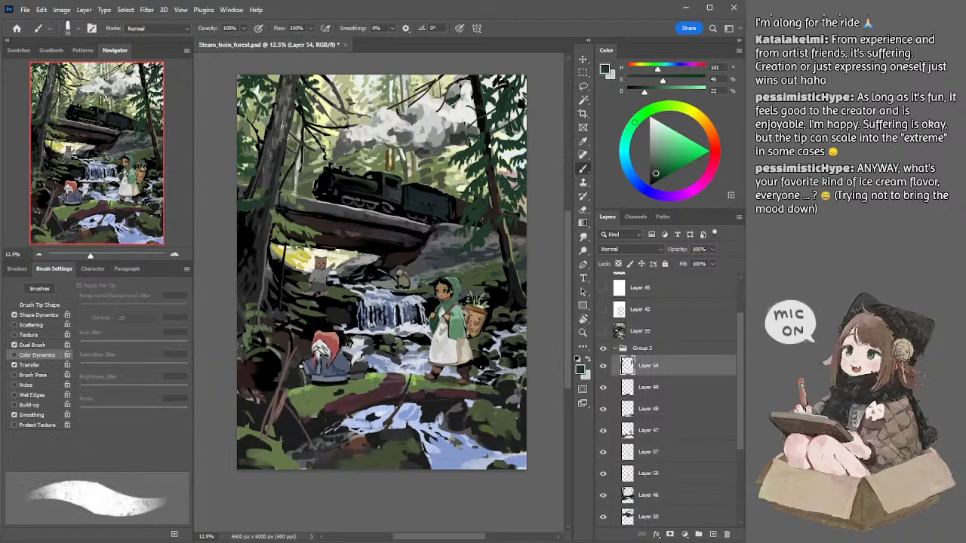
left_click_drag(490, 142, 485, 152)
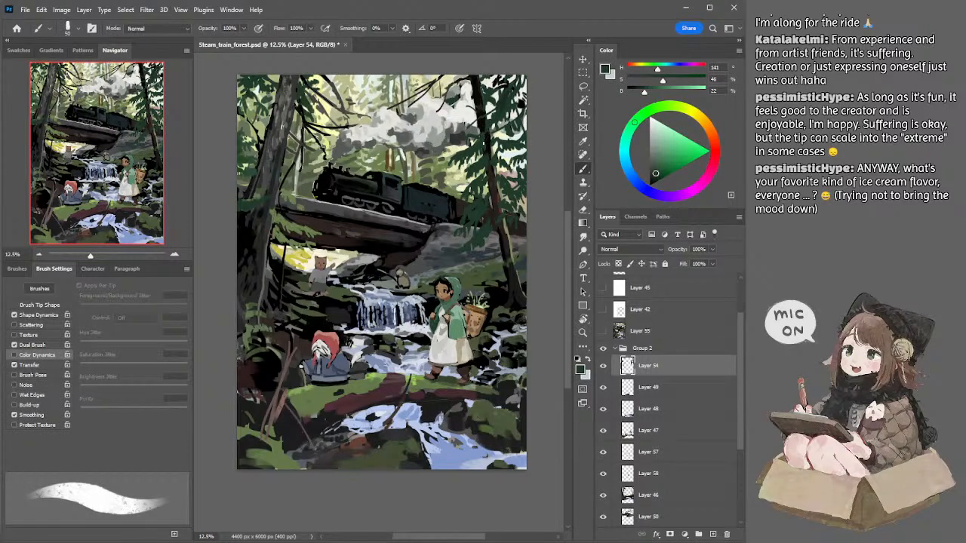
mouse_move(487, 152)
left_mouse_down()
mouse_move(497, 173)
mouse_move(489, 168)
left_mouse_up()
Step: Add a layer above Layer 54 and paint thin branches beside the fir trunk with sampled dark brown (H 5, S 33, B 17) at 60 px
left_click(712, 534)
left_click(487, 103, "alt")
key("]")
left_click_drag(504, 111, 498, 189)
left_click_drag(505, 148, 497, 196)
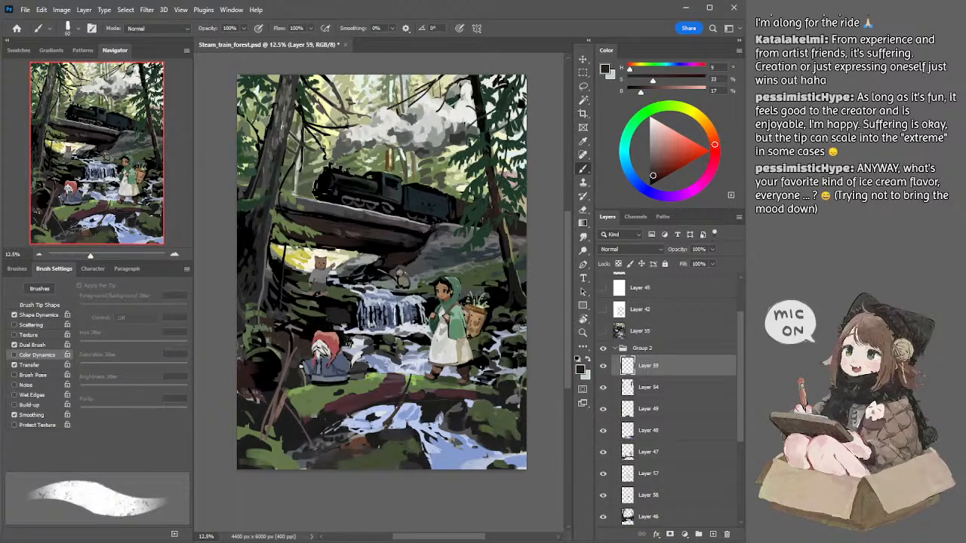
left_click_drag(507, 116, 500, 172)
mouse_move(507, 116)
left_mouse_down()
mouse_move(499, 189)
mouse_move(504, 172)
left_mouse_up()
mouse_move(506, 113)
left_mouse_down()
mouse_move(499, 198)
mouse_move(499, 179)
left_mouse_up()
Step: Try further dark brown strokes among the fir branches beside the trunk and undo them
left_click_drag(507, 118, 507, 189)
key("ctrl+z")
left_click_drag(510, 144, 500, 201)
key("ctrl+z")
left_click_drag(507, 114, 499, 189)
left_click_drag(519, 89, 535, 150)
key("ctrl+z")
key("ctrl+z")
Step: Add finer strokes along the fir trunk with a 40 px brush, continuing in sampled near-black (H 60, S 33, B 2) at 30 px
key("bracketleft")
key("bracketleft")
key("bracketleft")
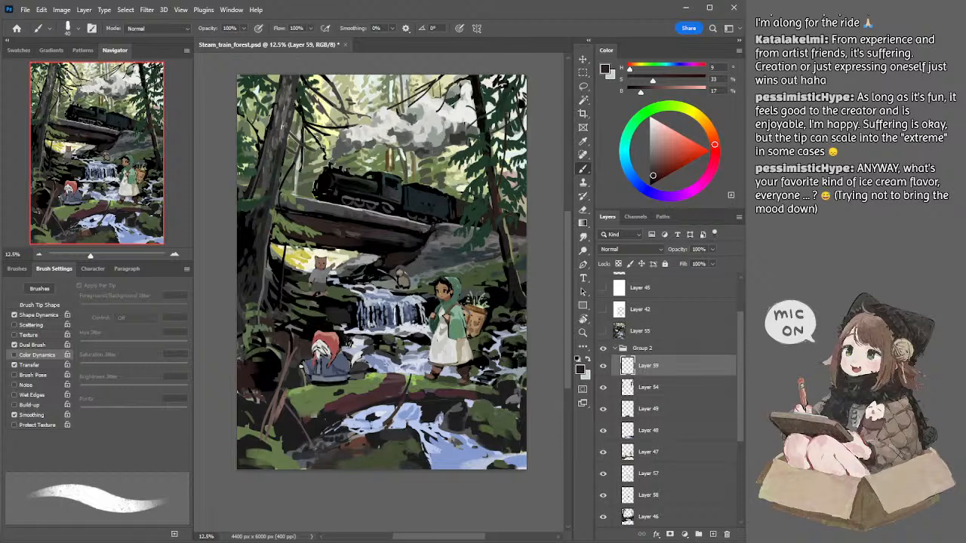
left_click_drag(489, 77, 496, 96)
mouse_move(517, 210)
left_mouse_down()
mouse_move(524, 188)
mouse_move(519, 242)
left_mouse_up()
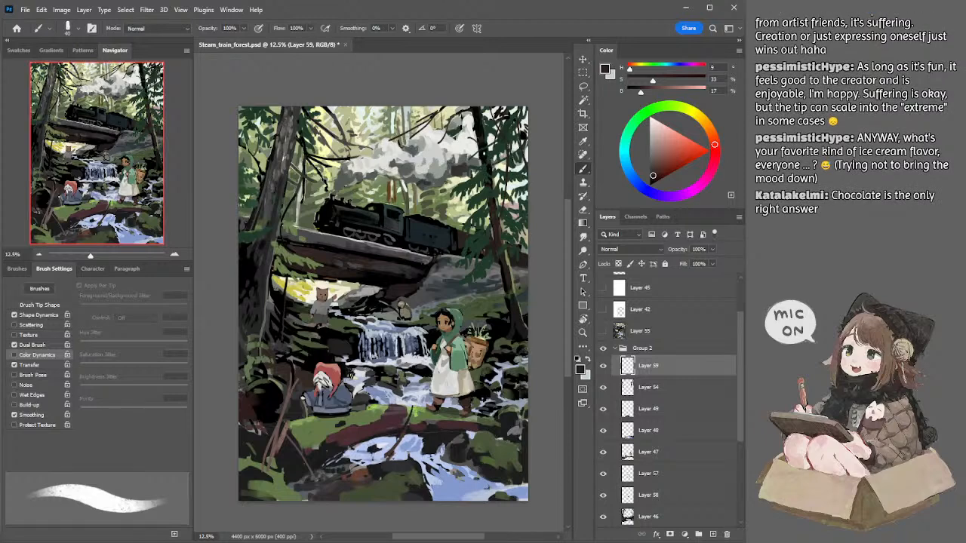
left_click(486, 151, "alt")
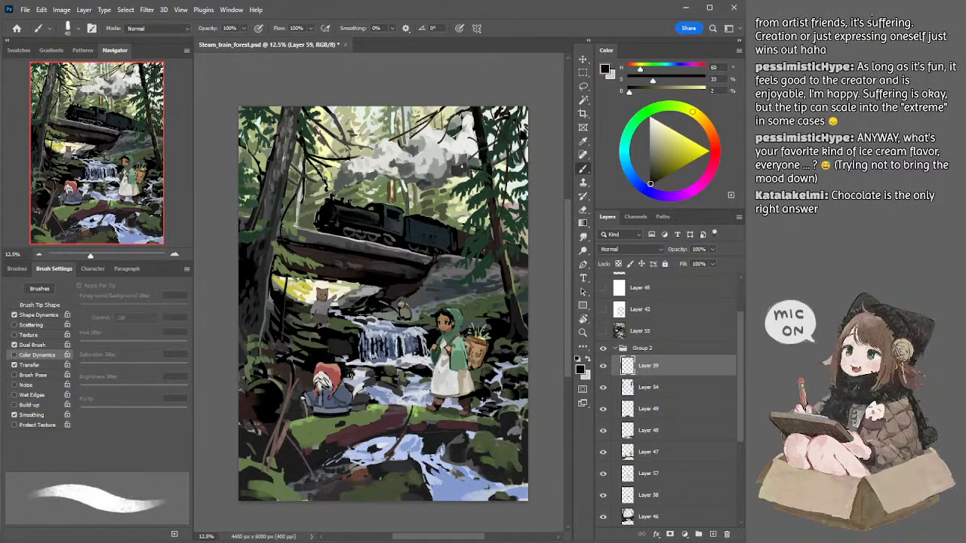
key("[")
key("[")
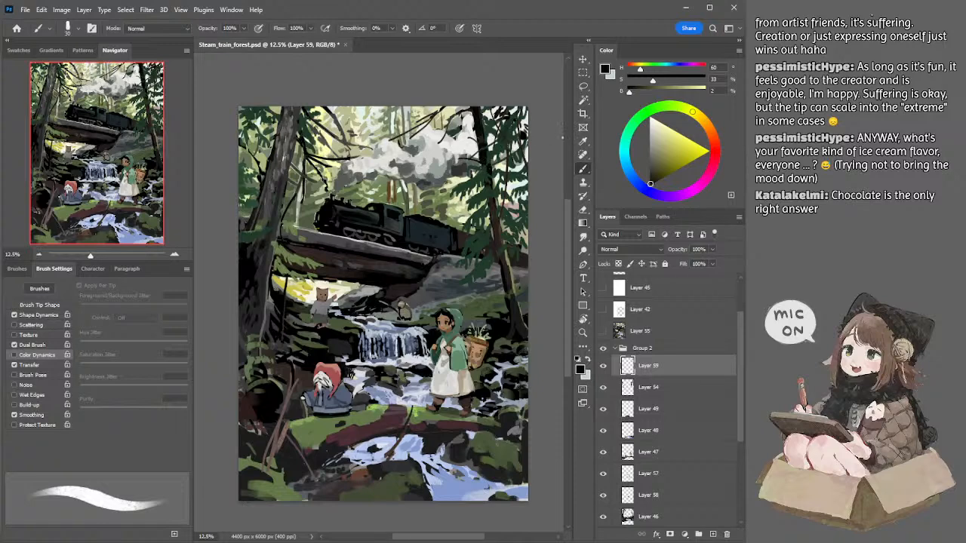
Step: Switch to Layer 54 and trim the fir foliage along the canvas edge with a 50 px Eraser
key("e")
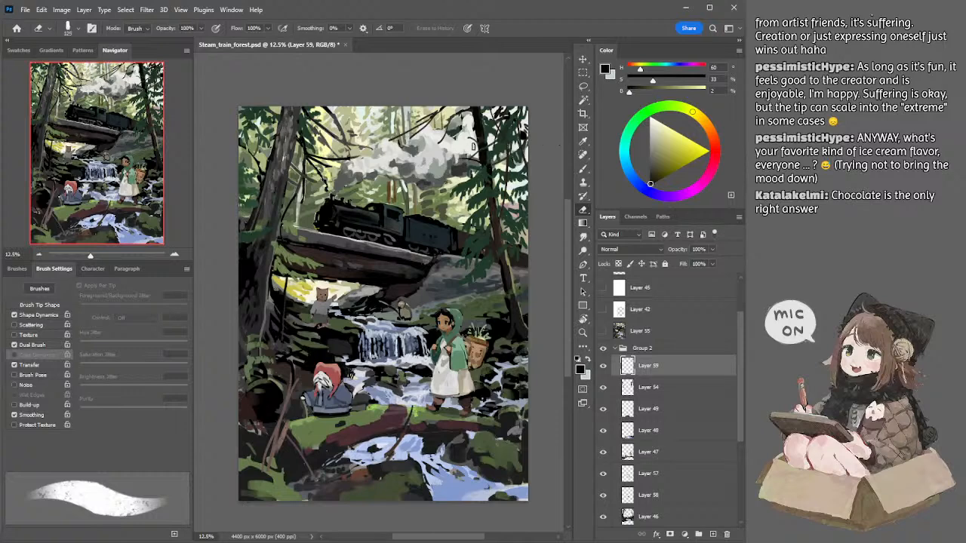
key("l")
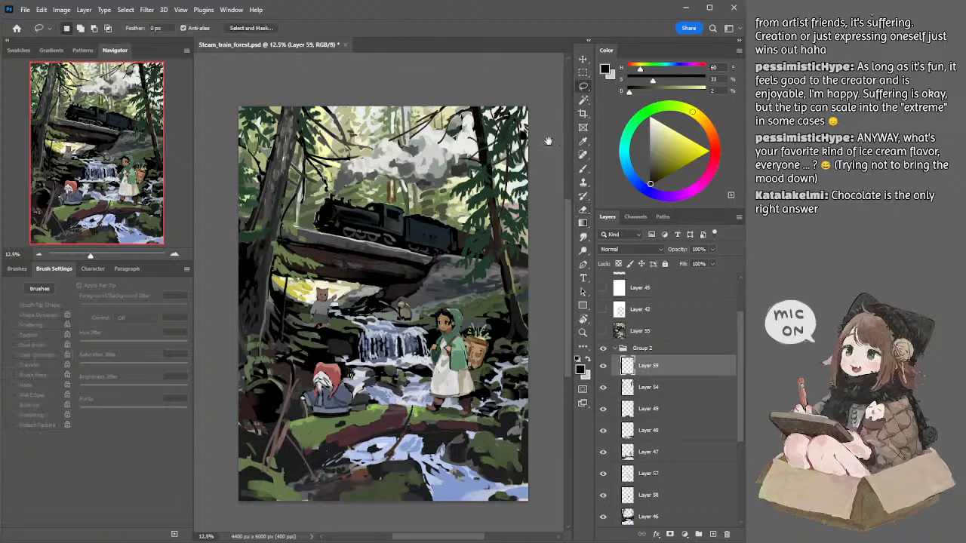
left_click_drag(549, 146, 549, 154)
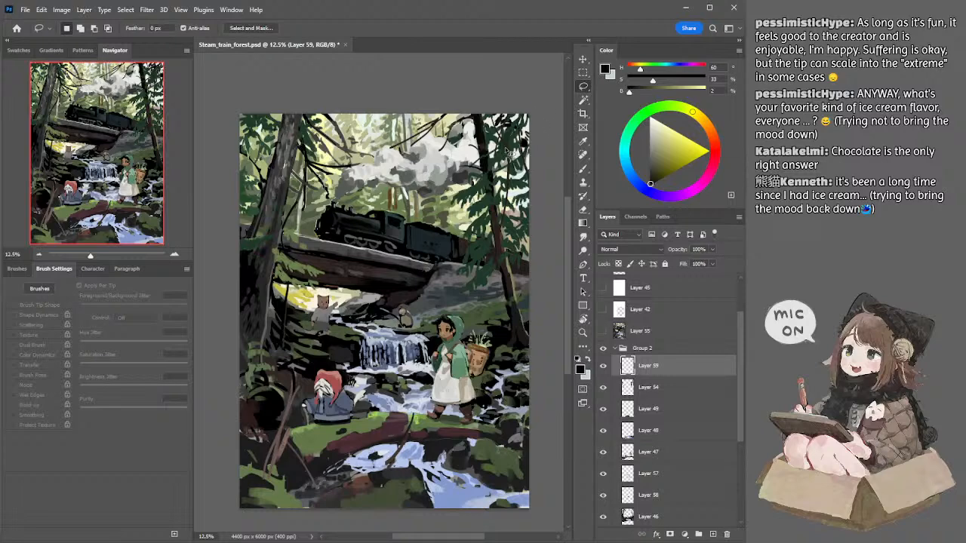
key("alt+bracketleft")
key("e")
key("bracketleft")
key("bracketleft")
key("bracketleft")
key("bracketleft")
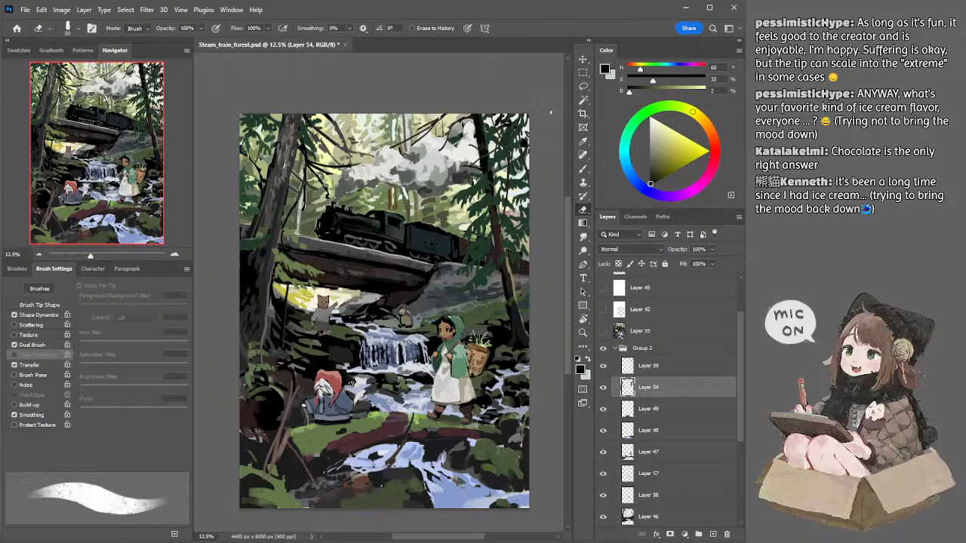
mouse_move(554, 145)
left_mouse_down()
mouse_move(554, 119)
mouse_move(548, 148)
left_mouse_up()
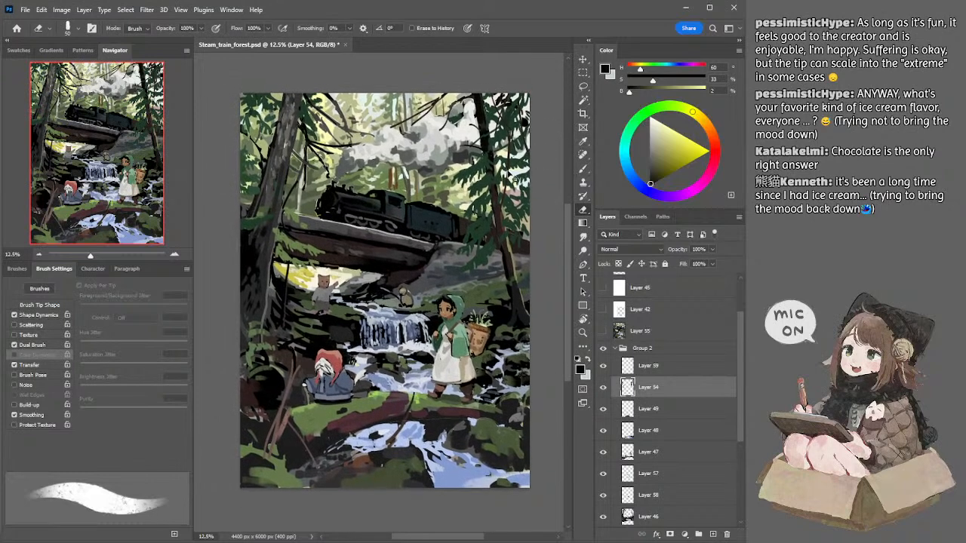
Step: Touch up the fir needles on Layer 54 with sampled dark green (H 141, S 46, B 22) and a 30 px brush
key("alt+bracketright")
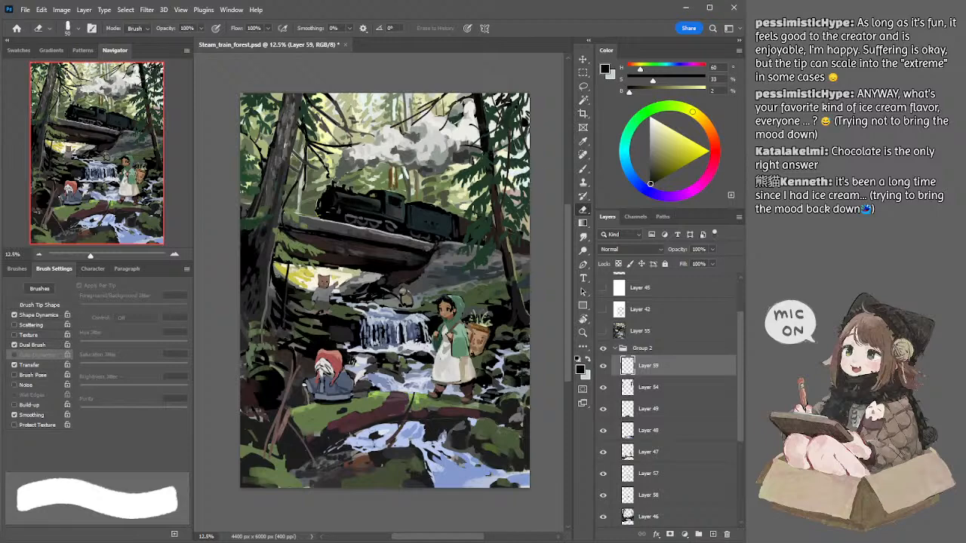
key("alt+bracketleft")
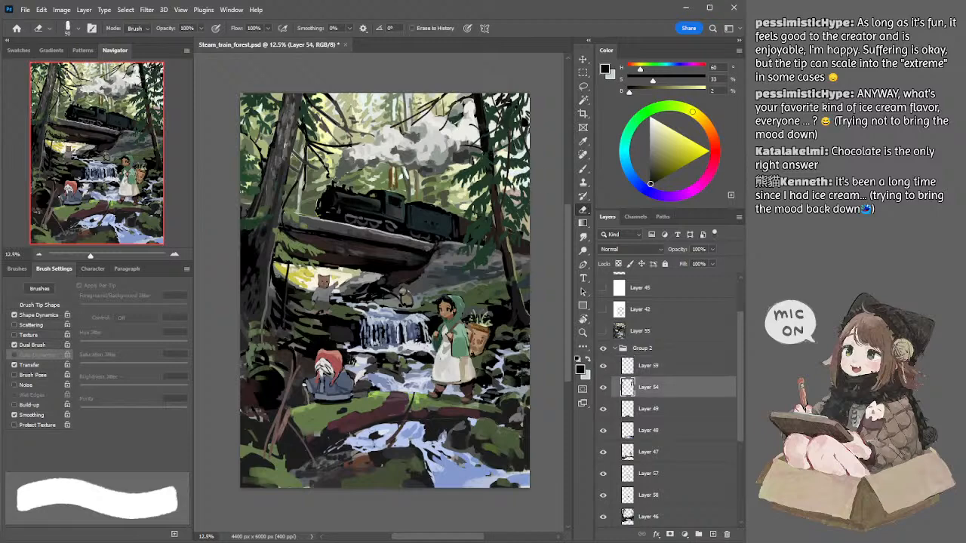
key("b")
left_click(521, 180, "alt")
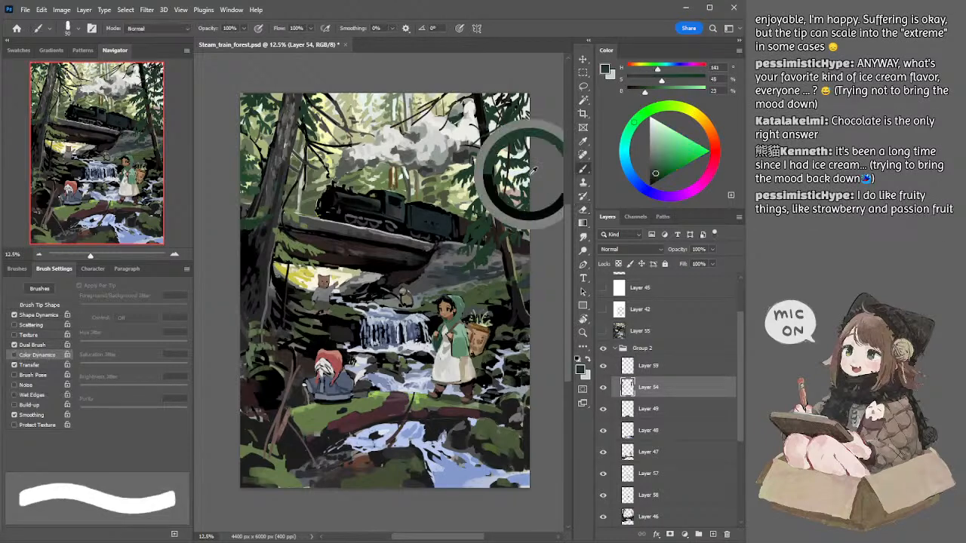
key("bracketright")
key("bracketright")
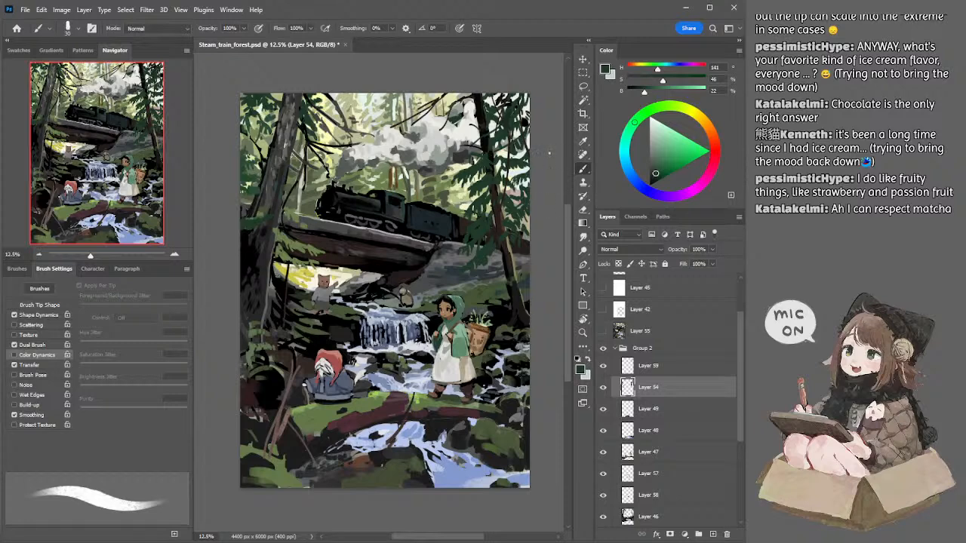
Step: Switch to Layer 46 and darken the lower fir trunk and bank with sampled black and an 80 px brush
left_click(513, 274, "ctrl")
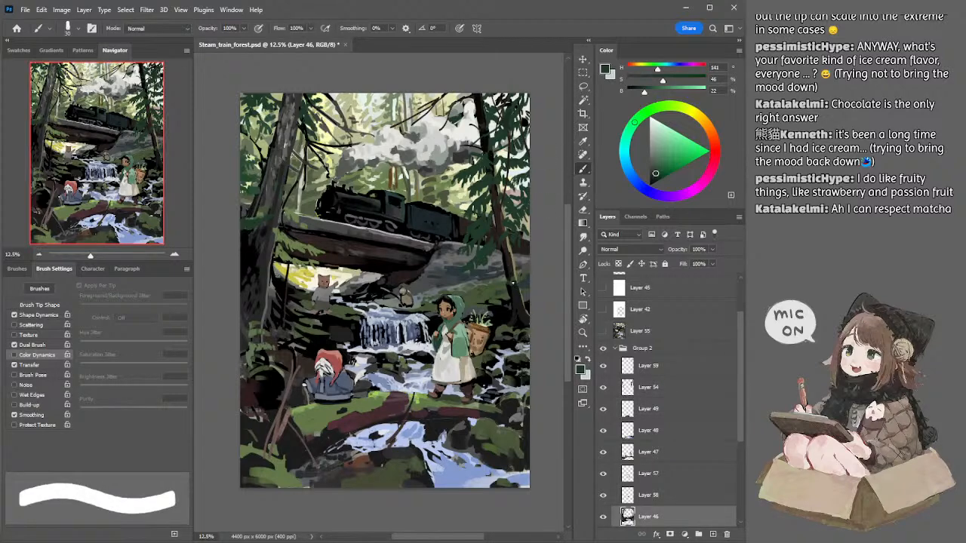
left_click(509, 261, "alt")
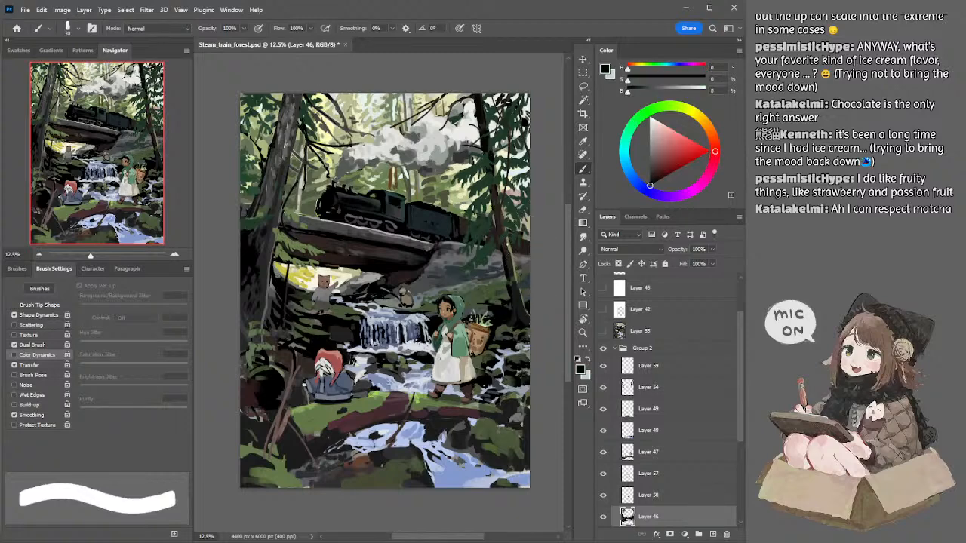
key("bracketright")
key("bracketright")
key("bracketright")
key("bracketright")
key("bracketright")
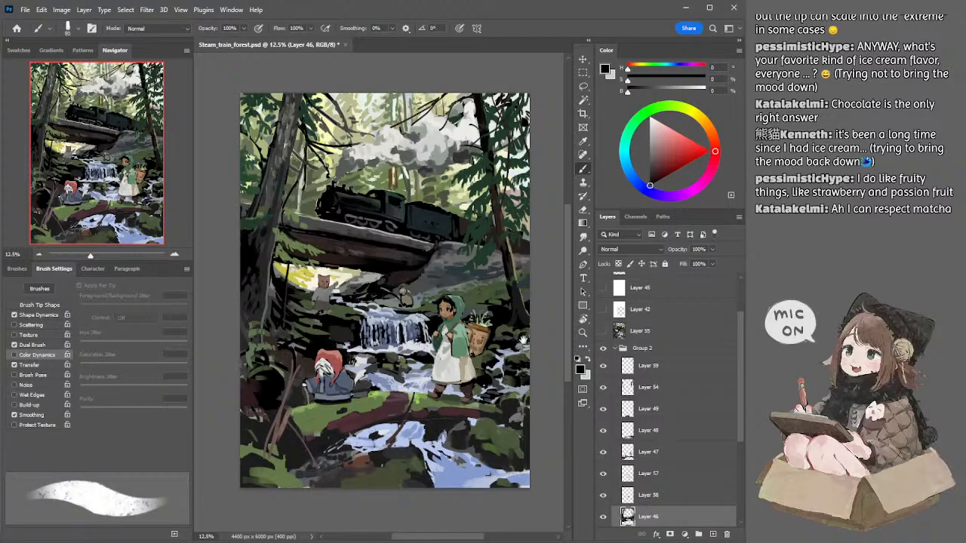
left_click_drag(523, 339, 519, 331)
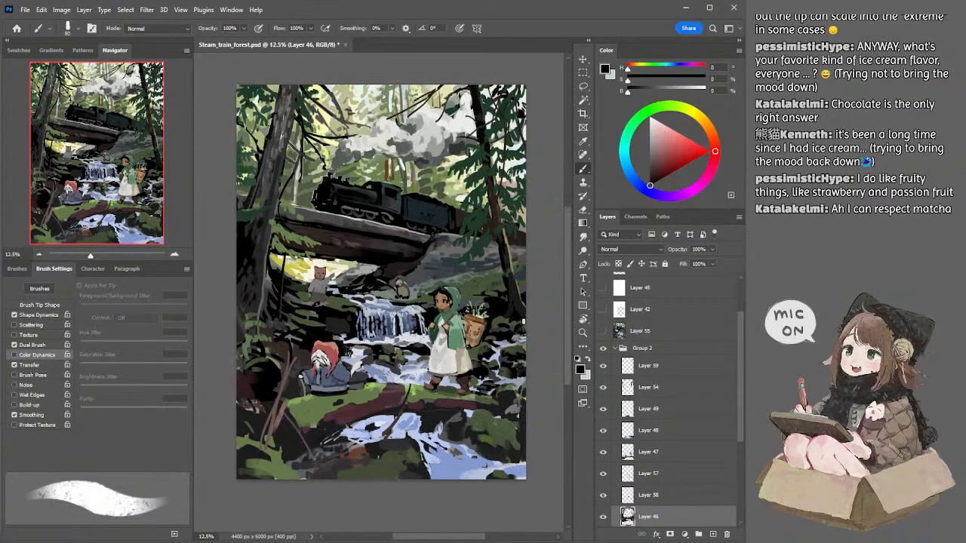
Step: Refine the rocks and water behind the girl with sampled moss green (H 87, S 35, B 33) and light blue (H 222, S 18, B 85)
left_click(526, 320, "alt")
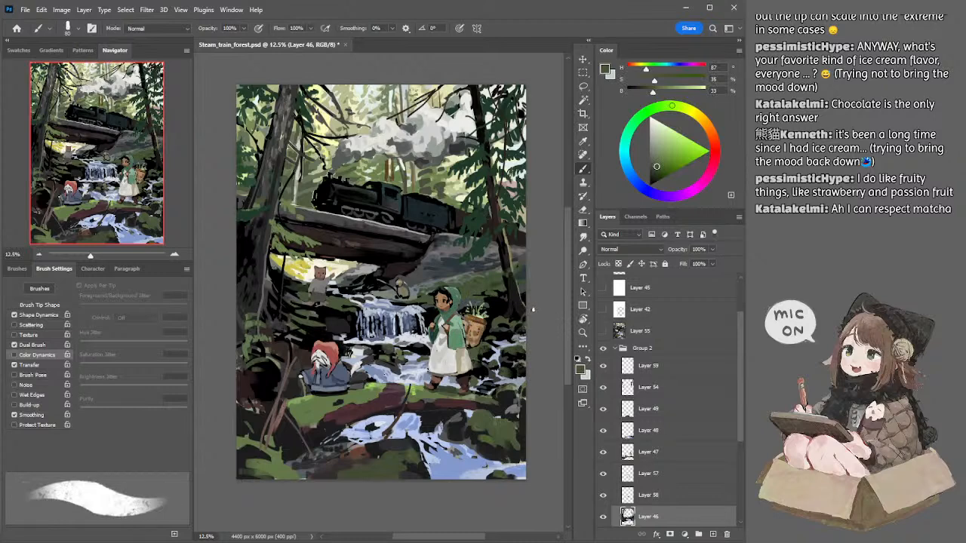
scroll(562, 335, "down", 2)
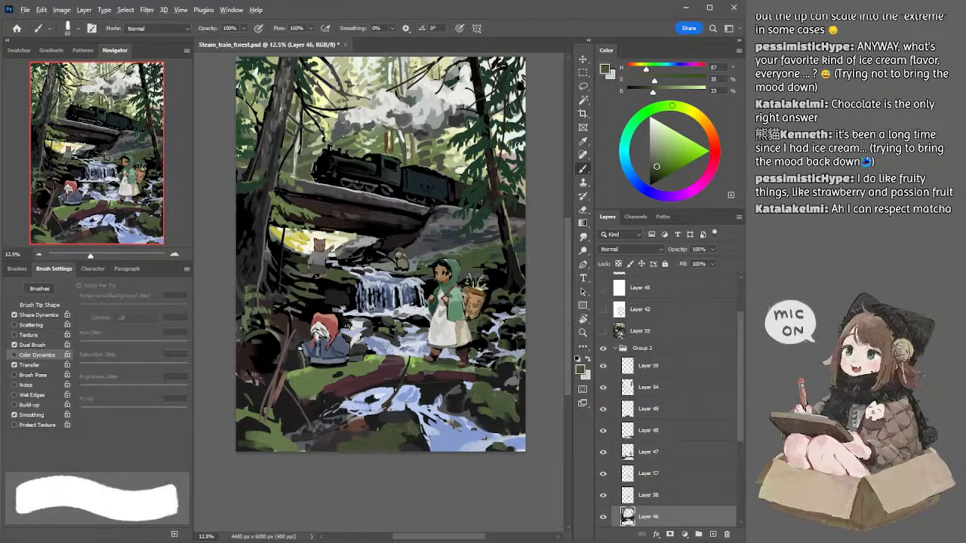
left_click(501, 324, "alt")
key("bracketright")
key("bracketright")
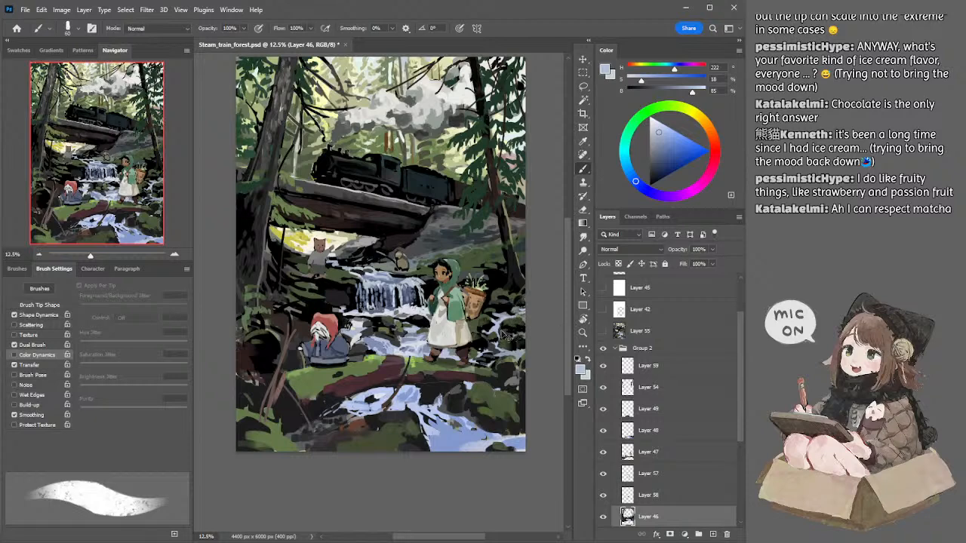
left_click_drag(499, 331, 501, 348)
left_click(492, 318, "alt")
left_click_drag(494, 324, 498, 330)
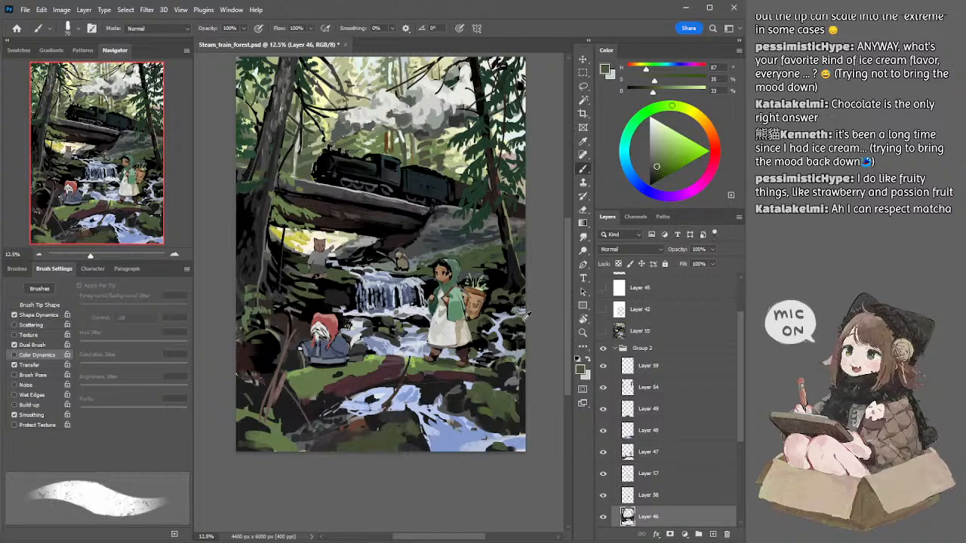
Step: Add touches to the rocks at the stream's far edge with sampled grey-green (H 107, S 11, B 51) and a 70 px brush
left_click(526, 314, "alt")
key("]")
key("]")
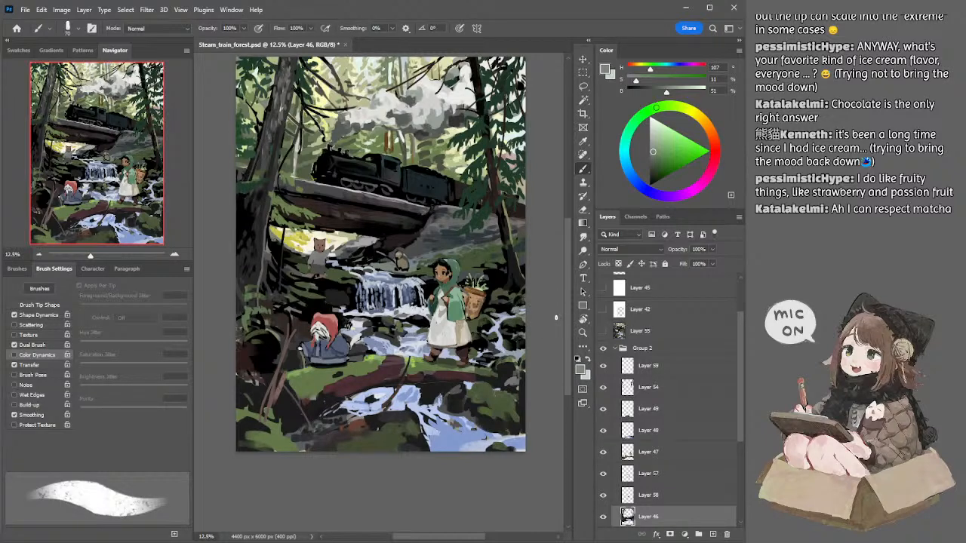
left_click_drag(529, 369, 527, 355)
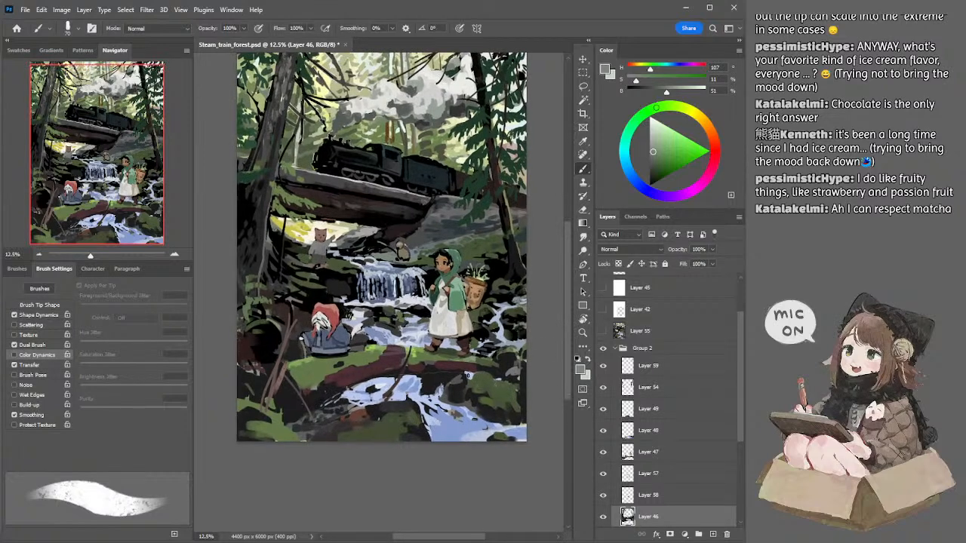
Step: Check Layer 48's content, then rework the bank below the fallen log on Layer 47 with dark reddish brown (H 355, S 19, B 24) at 175 px
left_click(465, 400, "ctrl")
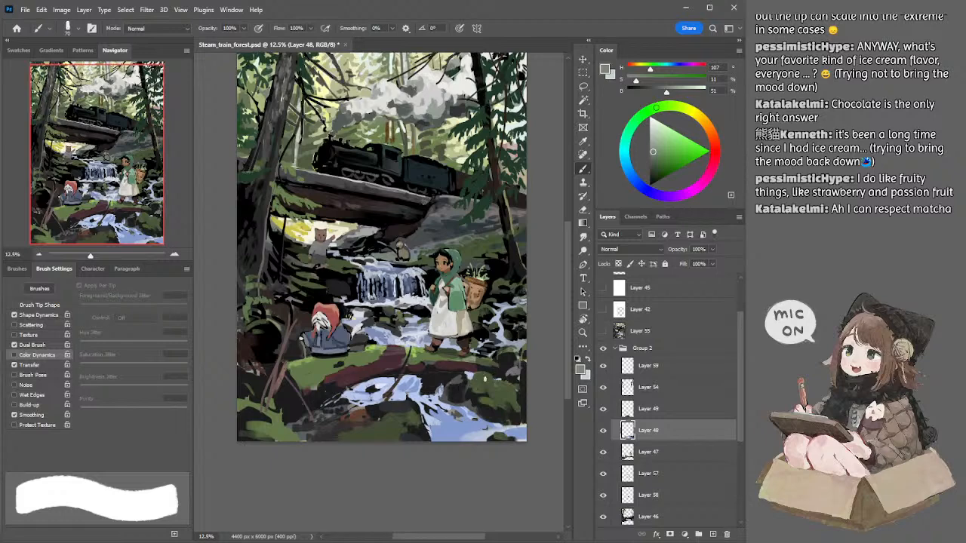
left_click(603, 431)
left_click(603, 431)
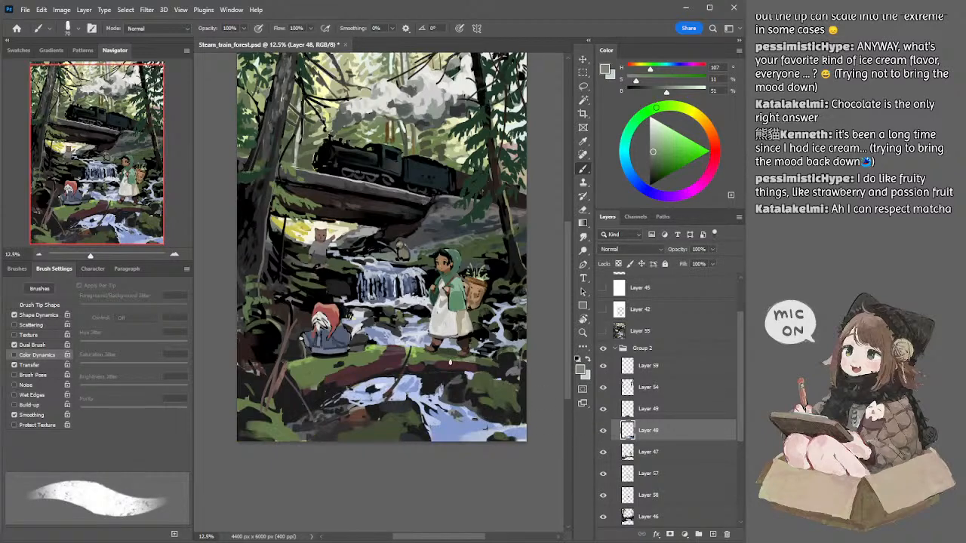
key("l")
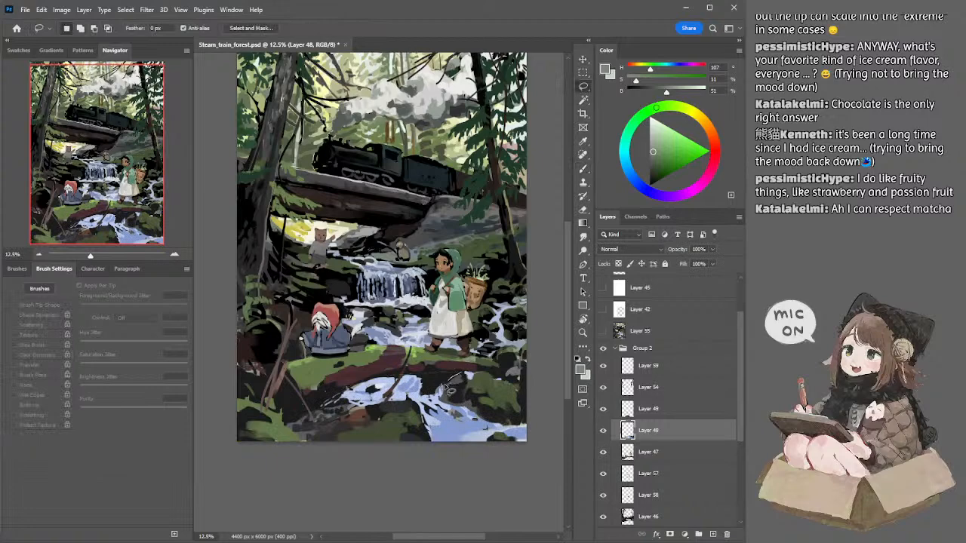
key("alt+bracketleft")
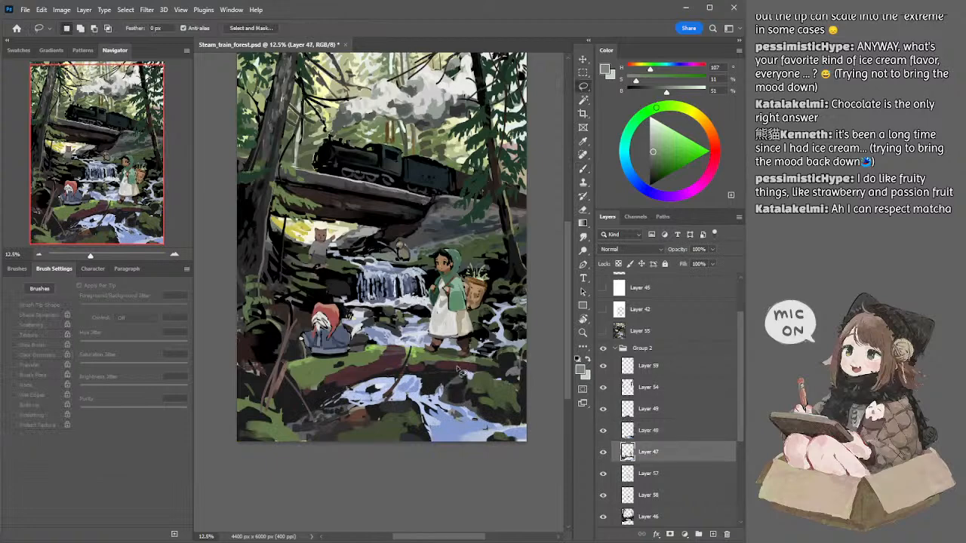
key("b")
left_click(454, 367, "alt")
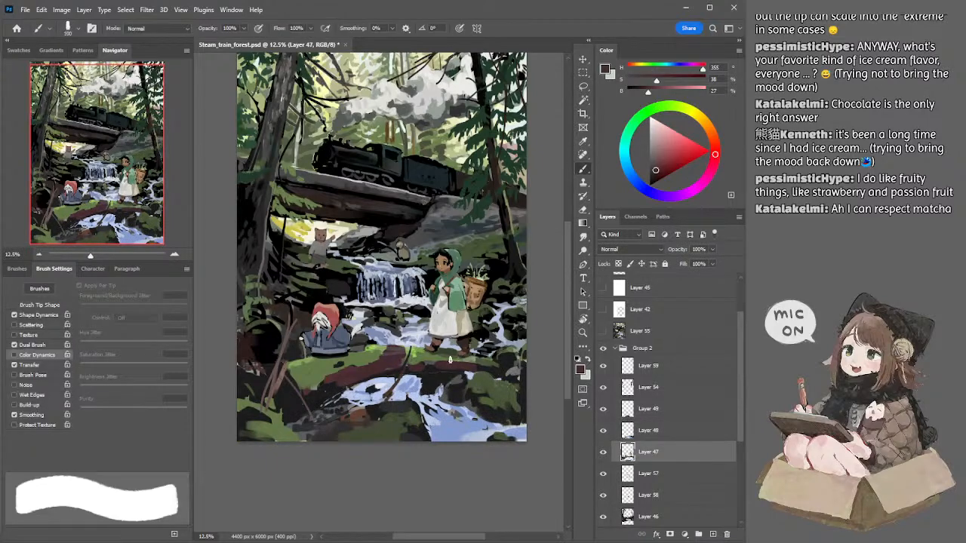
left_click(651, 173)
key("bracketright")
key("bracketright")
key("bracketright")
left_click(426, 371)
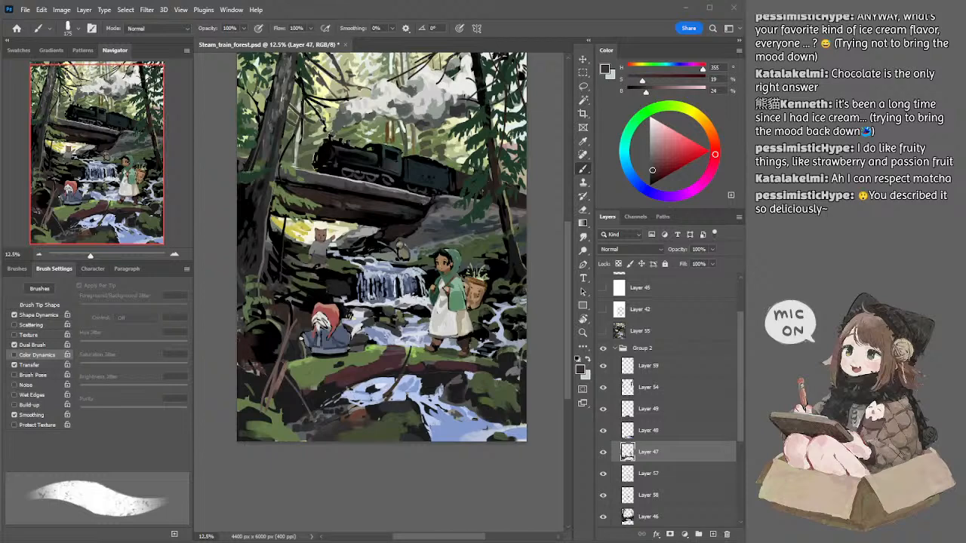
Step: Switch to Layer 54 and trim the fir branches beside the smoke with a 40 px eraser
left_click(455, 9)
left_click(412, 35)
left_click(523, 129)
left_click(490, 123, "ctrl")
key("e")
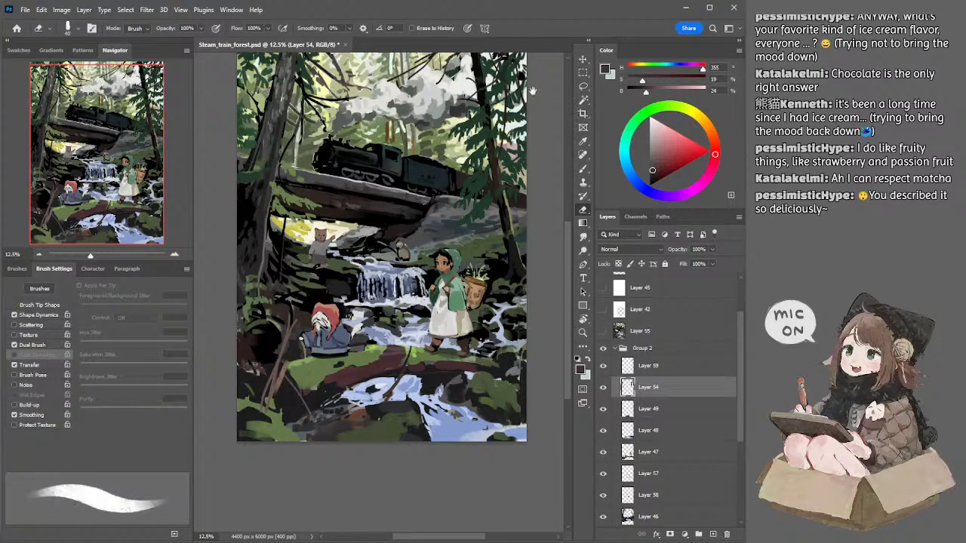
scroll(532, 92, "up", 1)
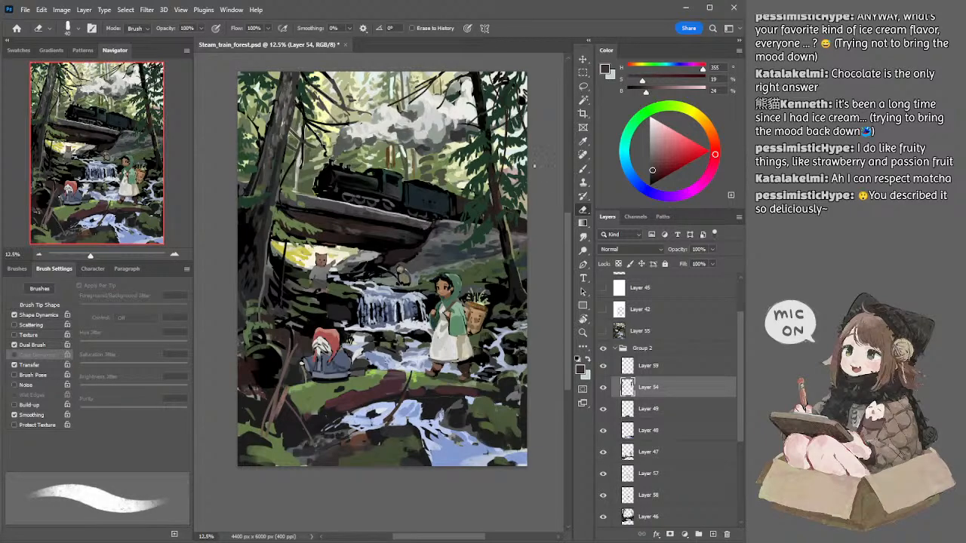
left_click(39, 254)
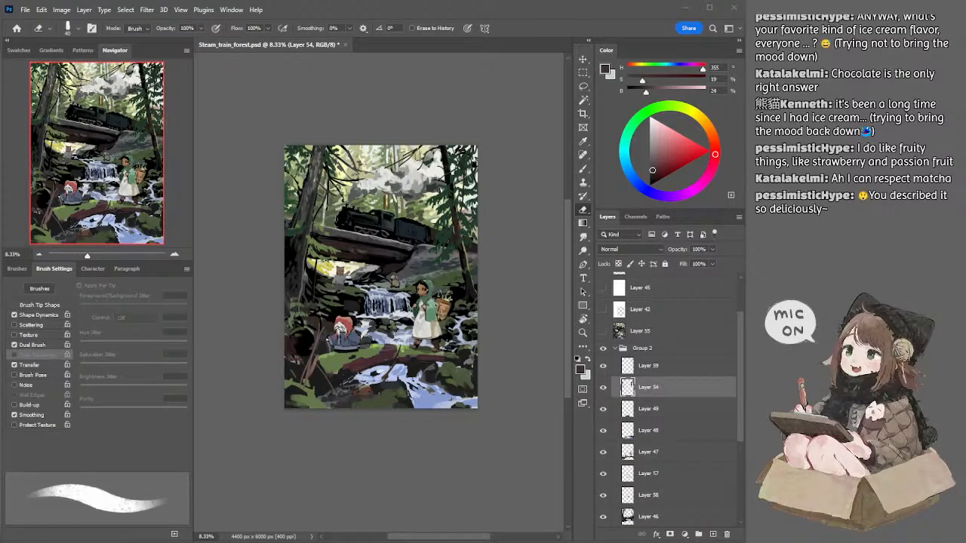
left_click(275, 118)
left_click(174, 257)
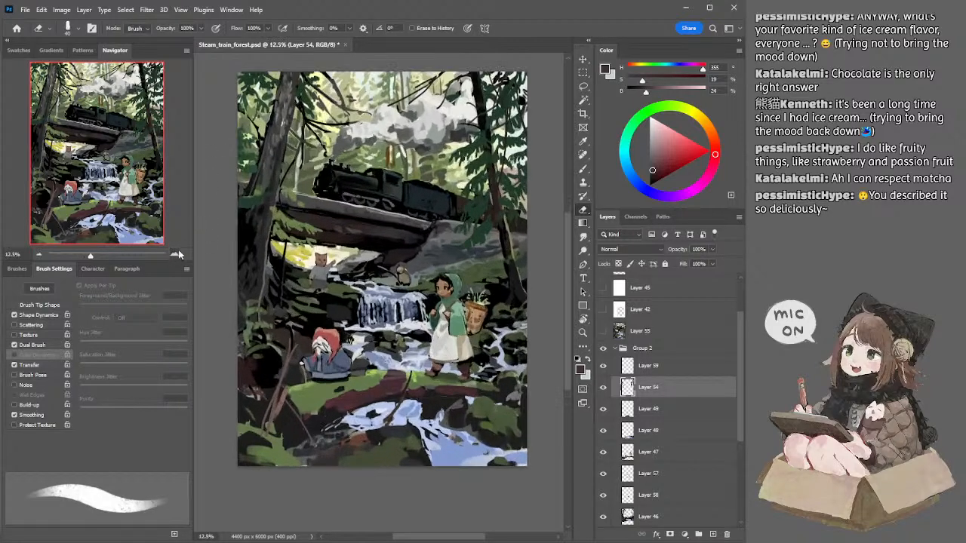
left_click(38, 256)
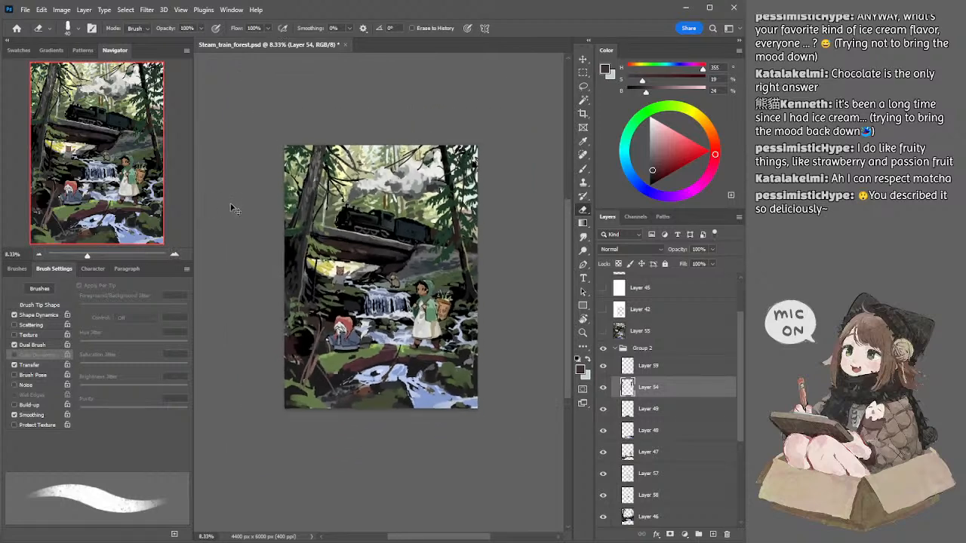
left_click(174, 255)
Step: Rework the bare branches beside the red-hooded figure on Layer 47 with sampled brown (H 14, S 24, B 41) and a smaller brush
left_click(280, 405, "ctrl")
left_click(278, 397, "alt")
key("b")
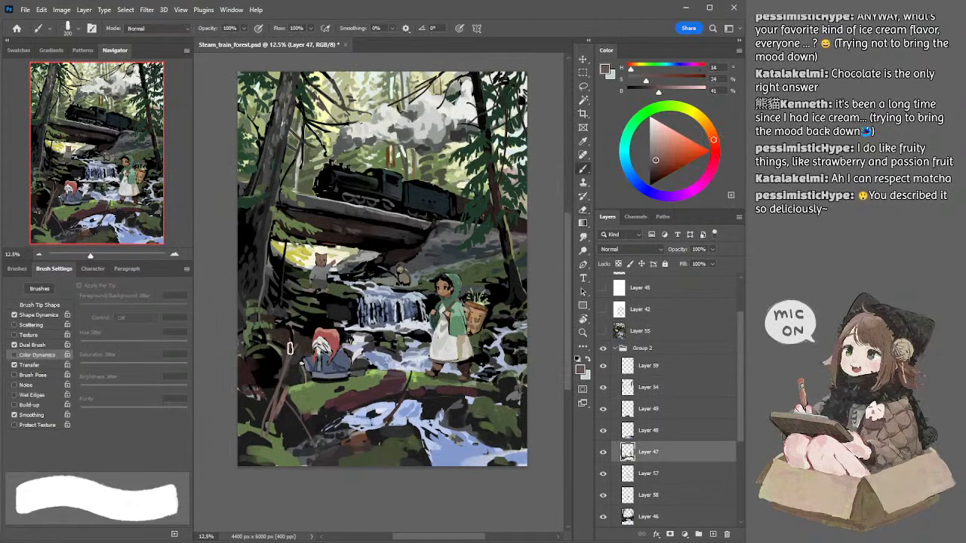
left_click_drag(288, 362, 273, 401)
key("ctrl+z")
key("bracketleft")
key("bracketleft")
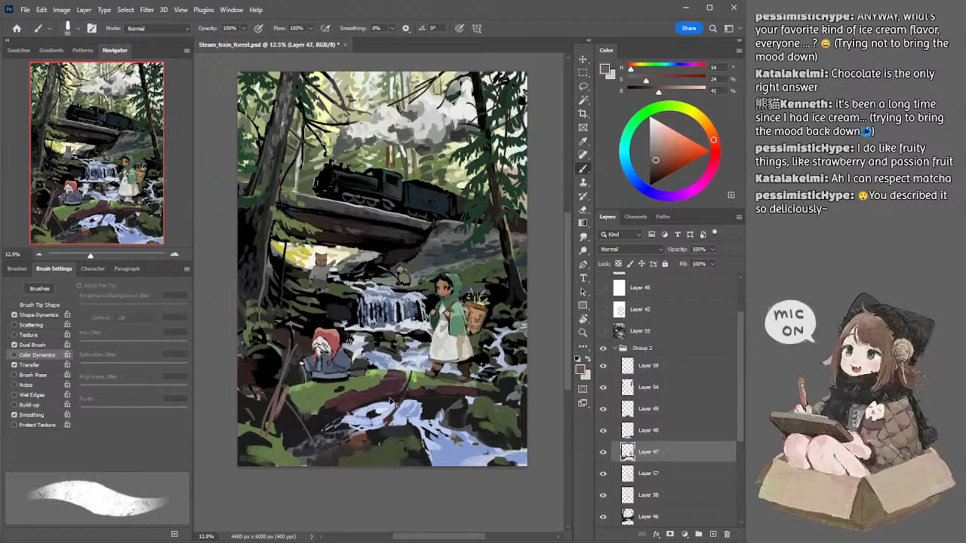
key("bracketleft")
Step: Refine the small creature on the rock above the waterfall on Layer 46 with sampled beige (H 44, S 23, B 69) and dark grey at 50 px
left_click(404, 281, "ctrl")
left_click(401, 269, "alt")
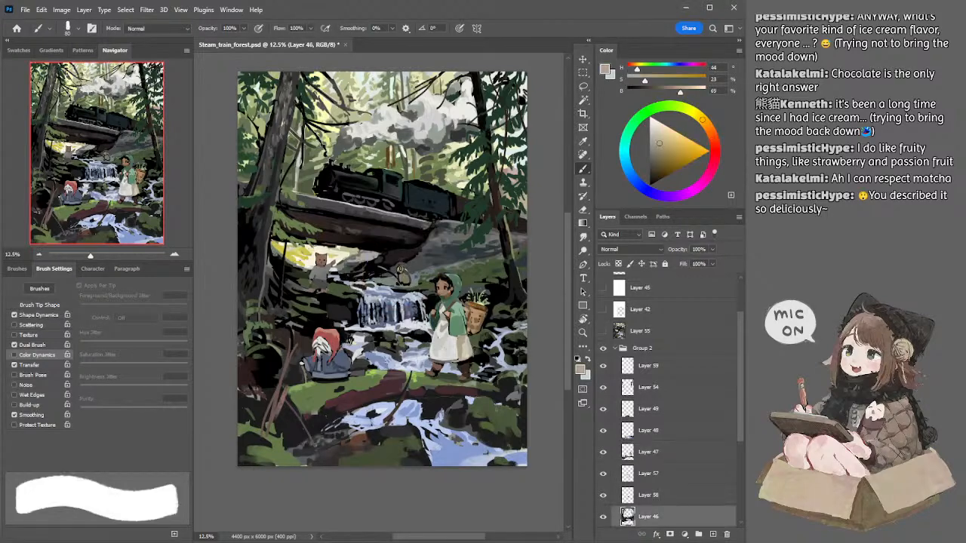
key("bracketleft")
key("bracketleft")
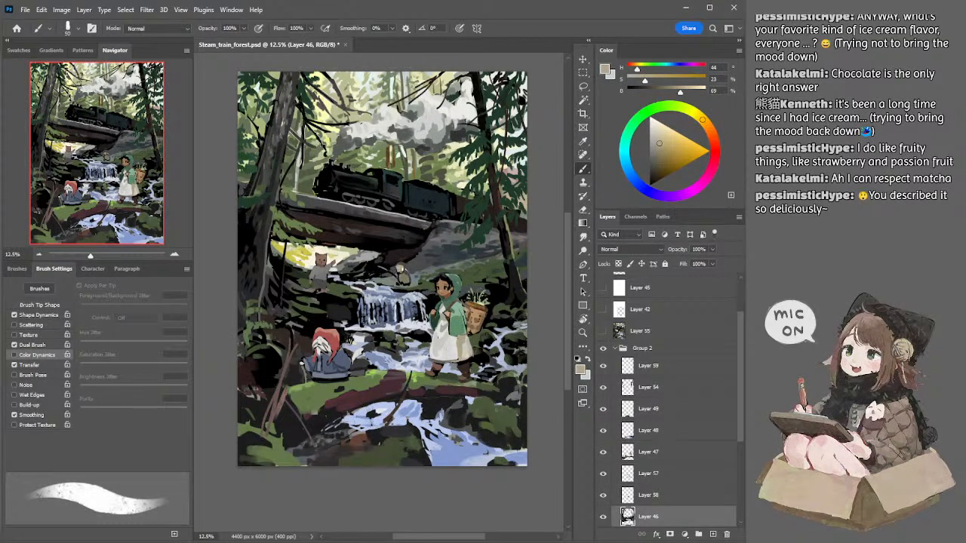
left_click_drag(381, 219, 383, 227)
left_click(400, 278, "alt")
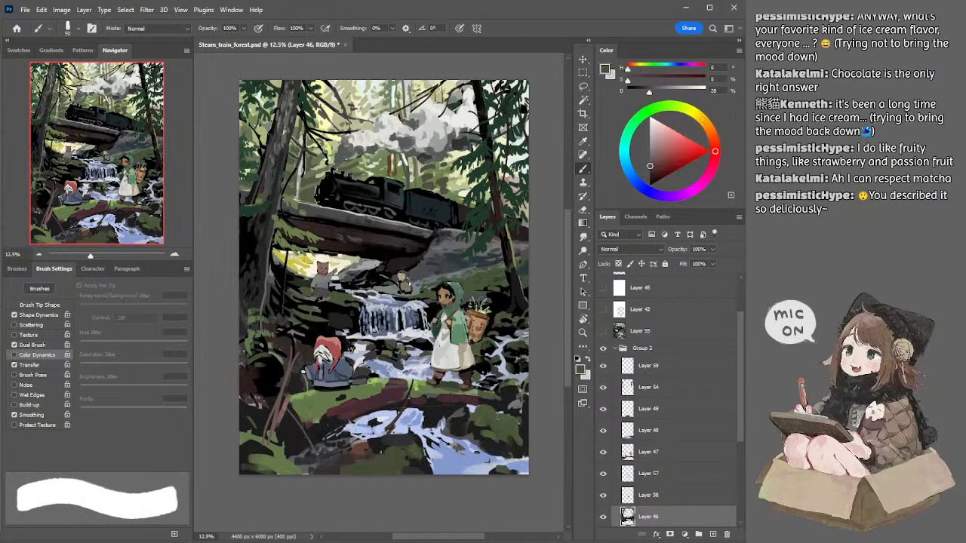
left_click_drag(410, 291, 402, 294)
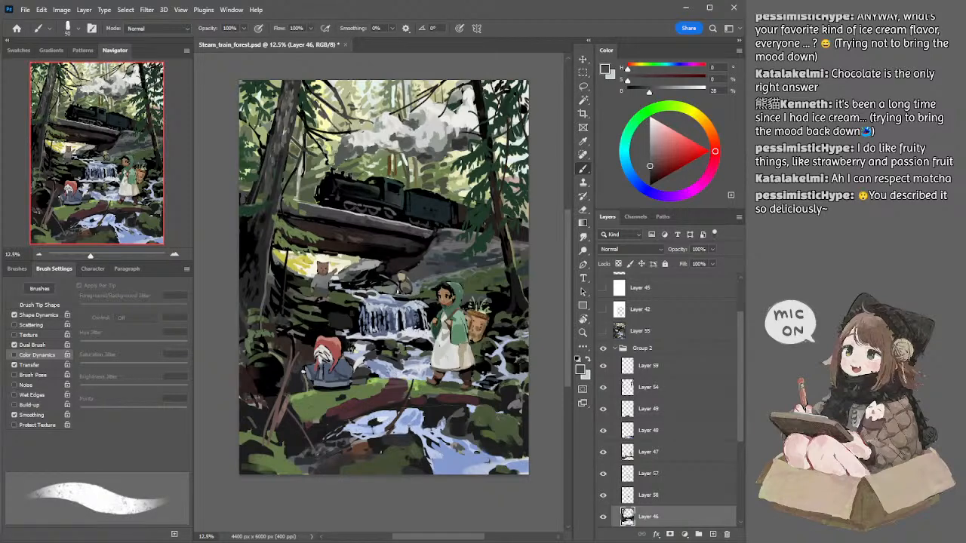
left_click(402, 280, "alt")
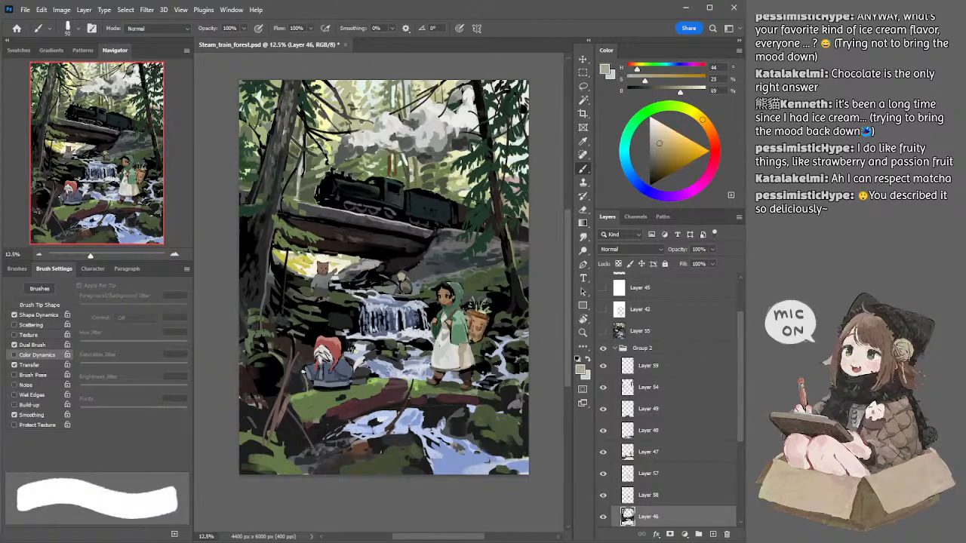
left_click_drag(403, 277, 419, 257)
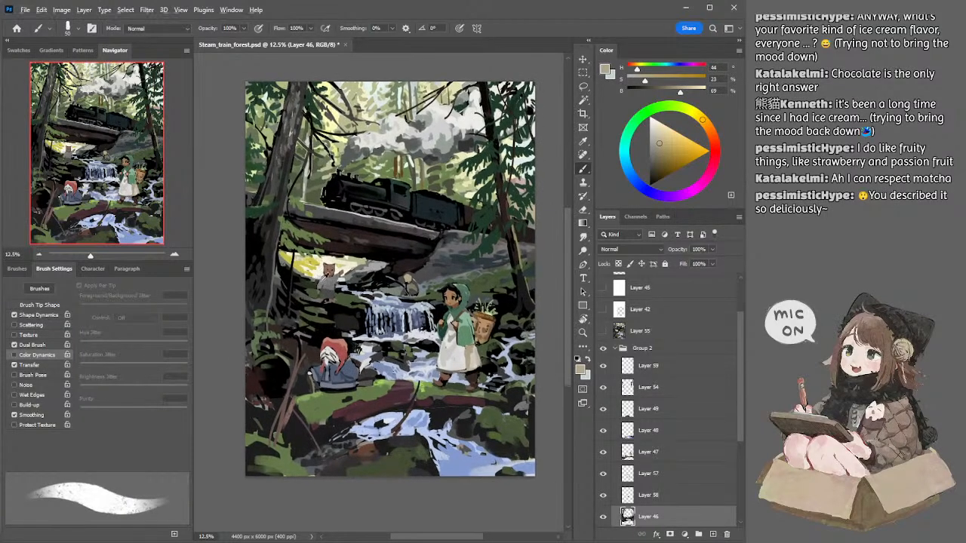
left_click(403, 279, "alt")
Step: Touch up the cat figure and the moss at its feet with sampled brown (H 20, S 32, B 52) and dark greens
left_click(318, 292, "alt")
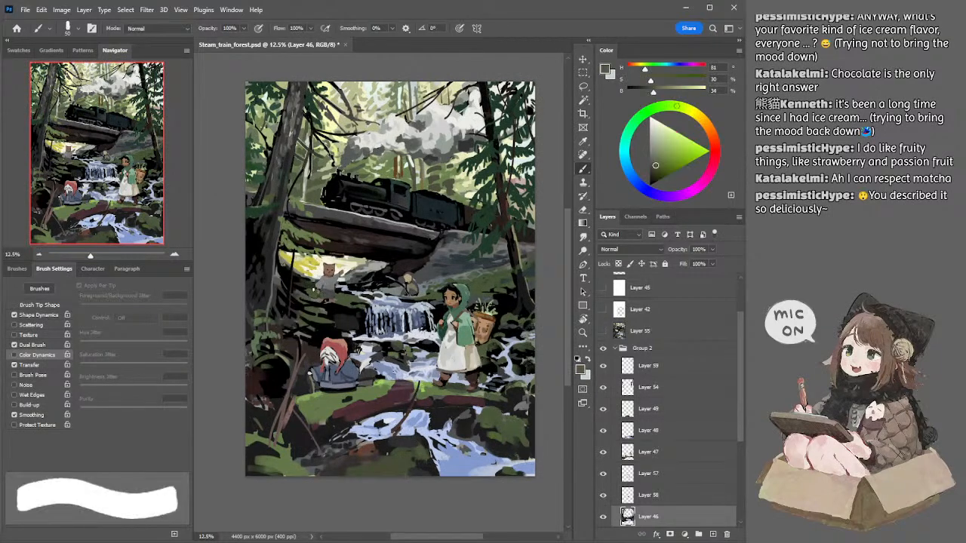
left_click(319, 289, "alt")
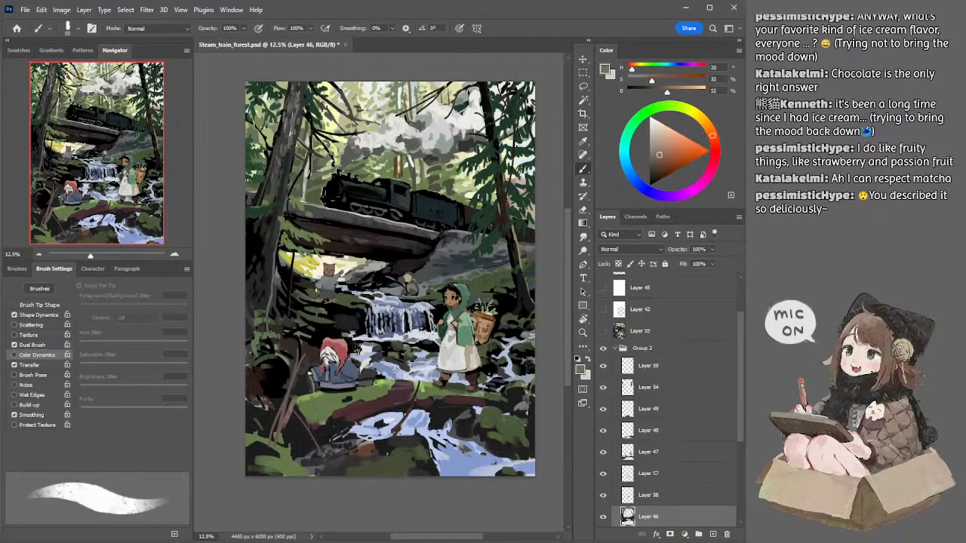
left_click(318, 290, "alt")
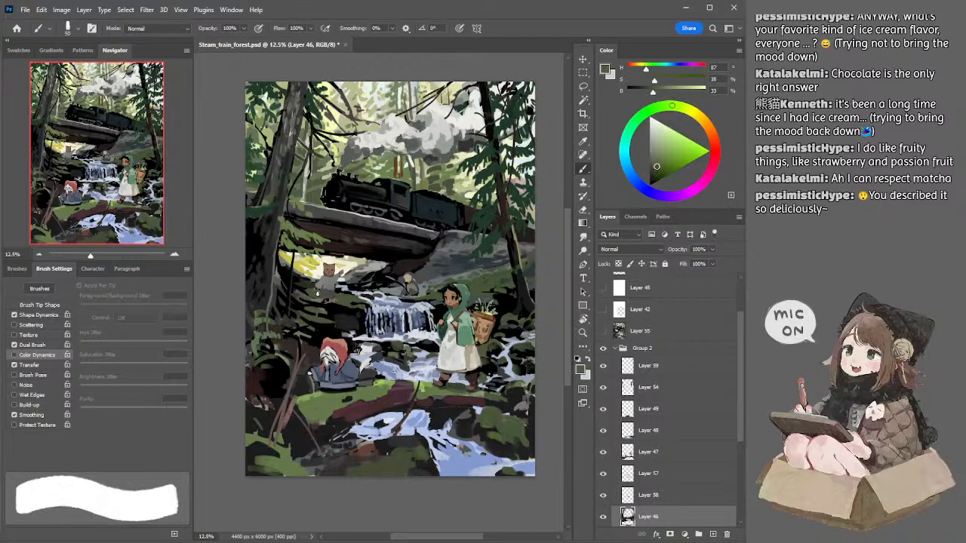
left_click(316, 287, "alt")
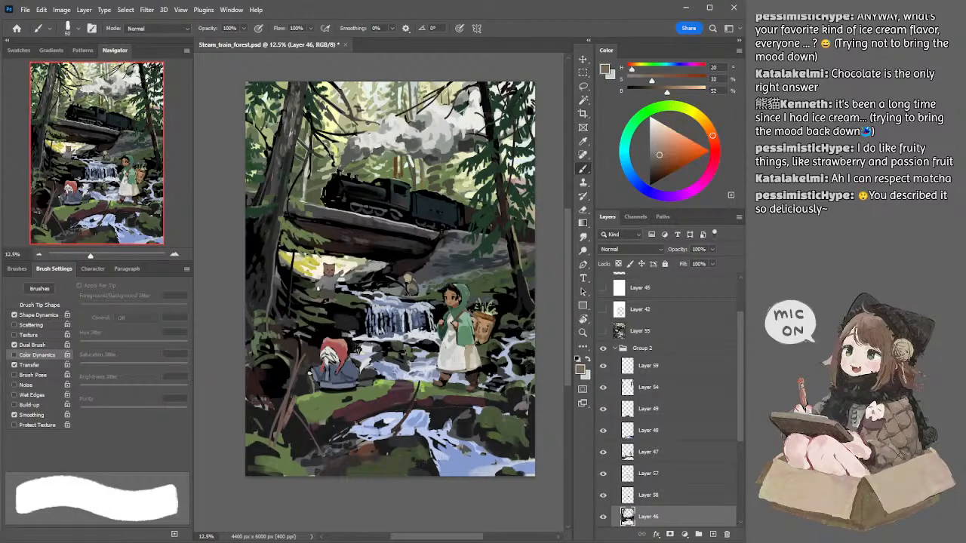
left_click(316, 282, "alt")
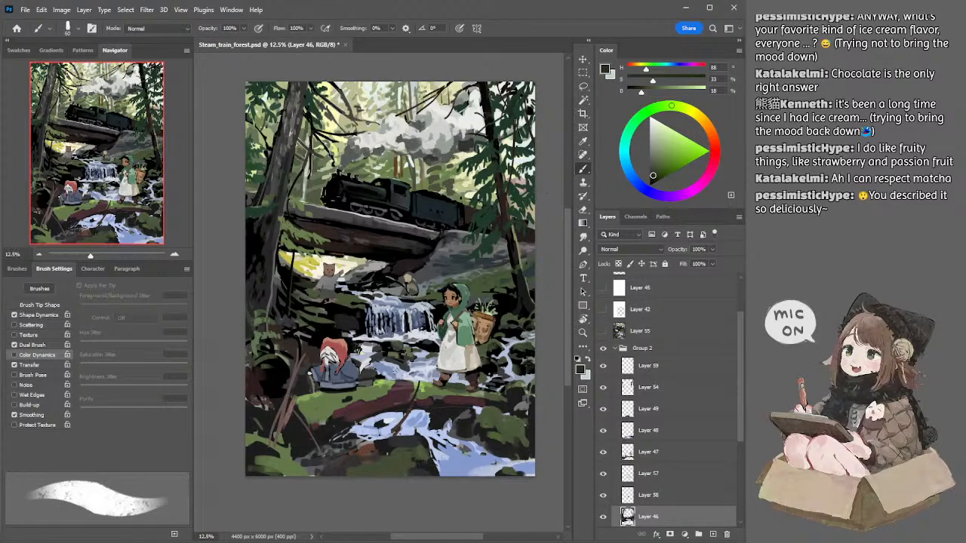
Step: Repaint the body of the girl's basket on Layer 47 with sampled brown (H 29, S 43, B 47), refining it at 45 px
left_click_drag(458, 252, 448, 235)
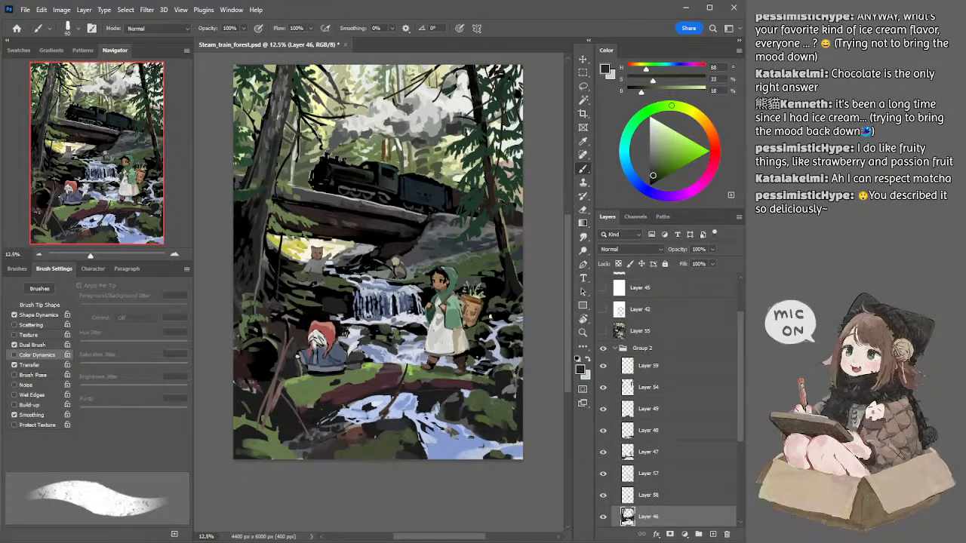
left_click(480, 324, "alt")
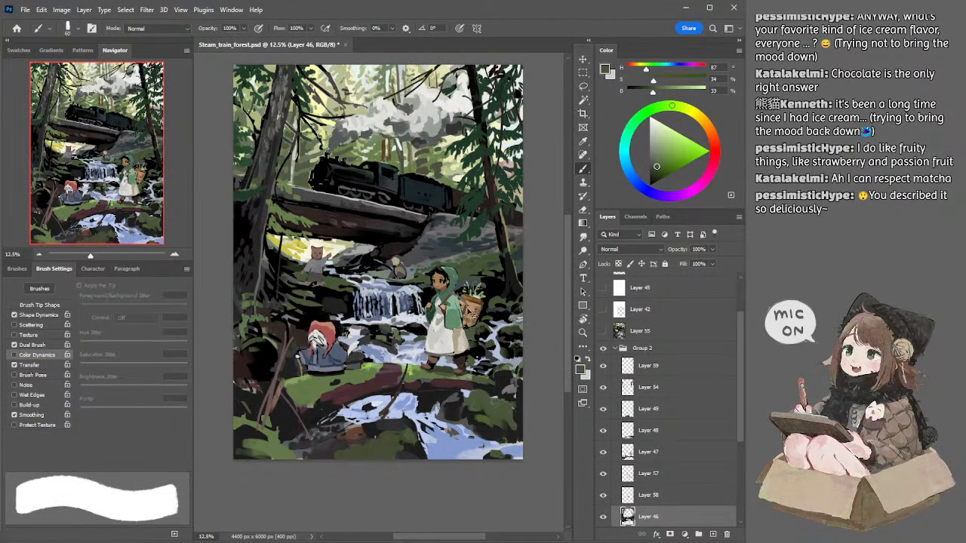
left_click(474, 315, "ctrl")
left_click(474, 317, "alt")
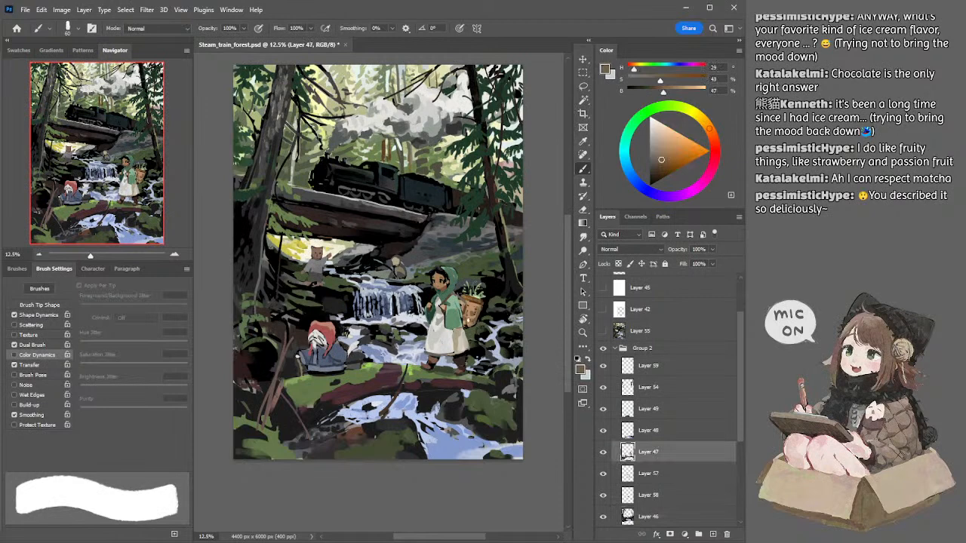
left_click_drag(472, 322, 472, 321)
key("bracketright")
key("bracketright")
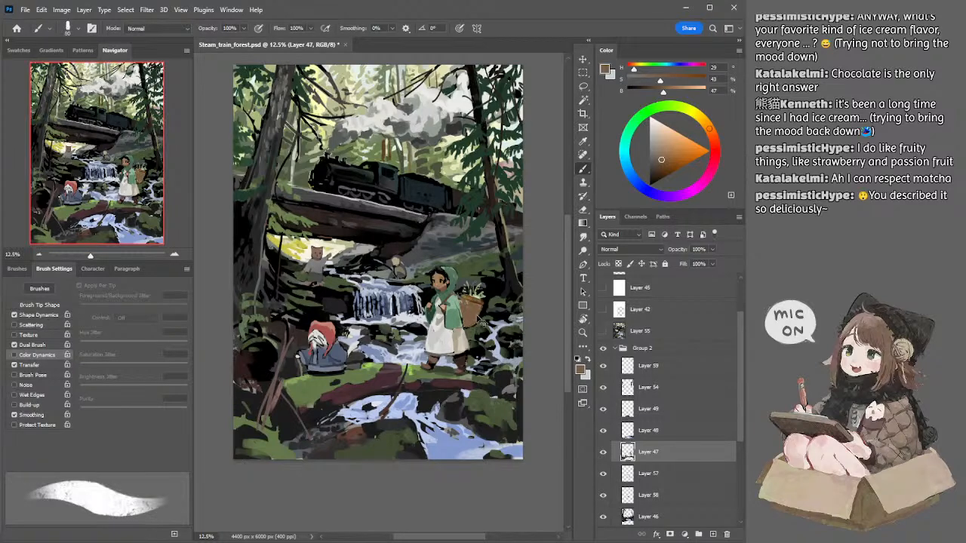
key("bracketleft")
key("bracketleft")
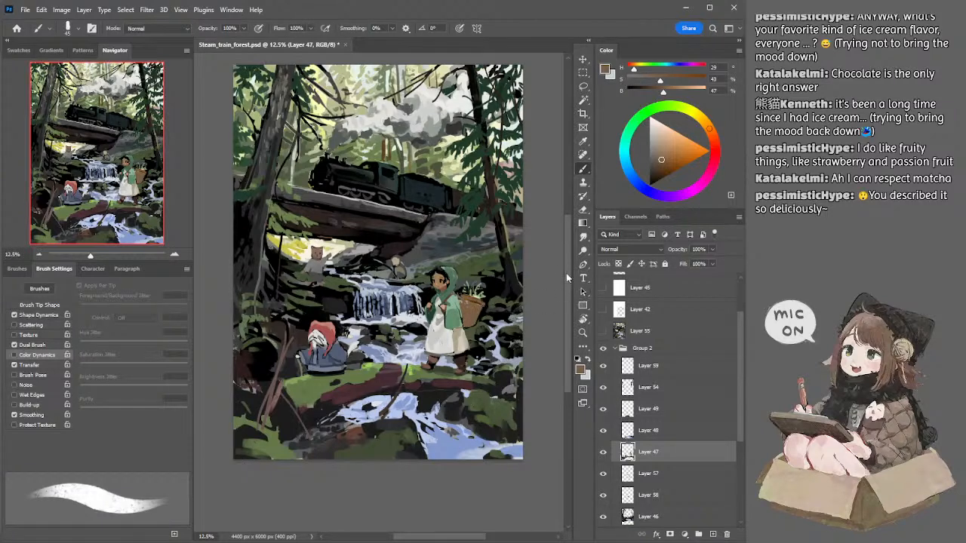
Step: Shade the basket's side and rim with greyish brown (H 29, S 25, B 37) at 40 px and dark brown (H 25, S 43, B 27)
left_click(655, 163)
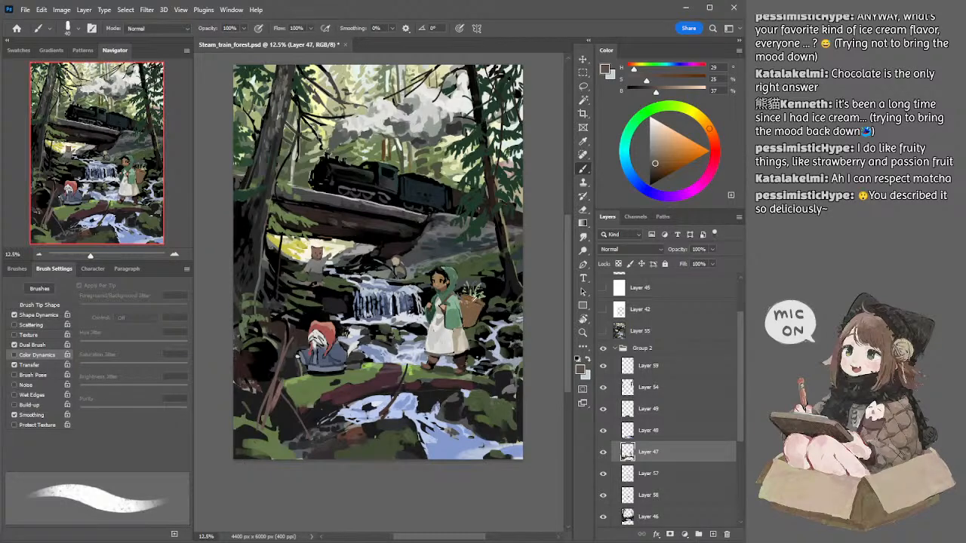
left_click(471, 304, "alt")
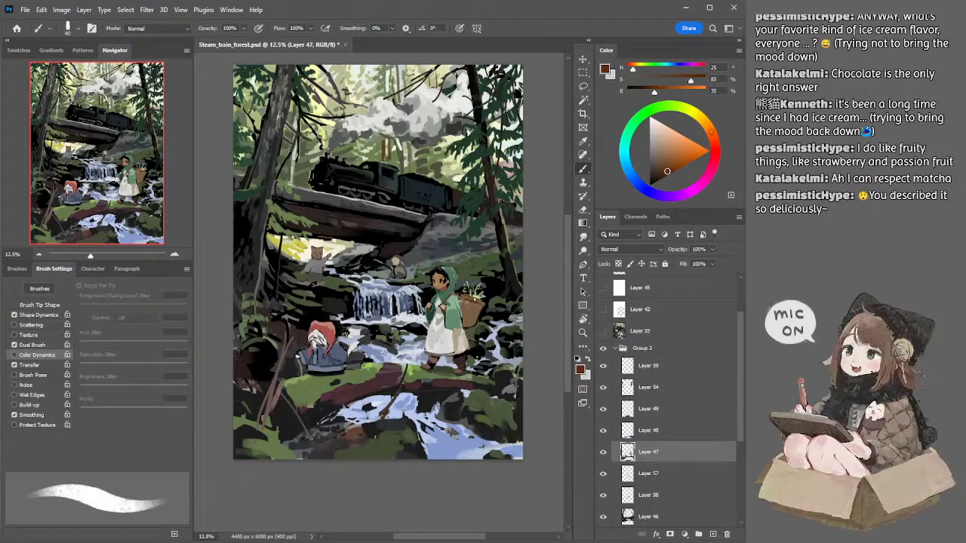
left_click(657, 171)
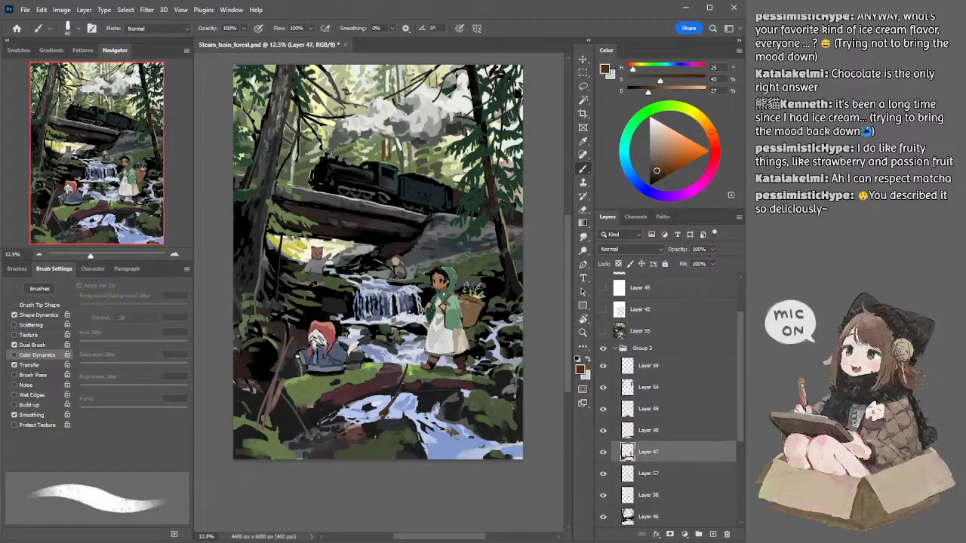
key("[")
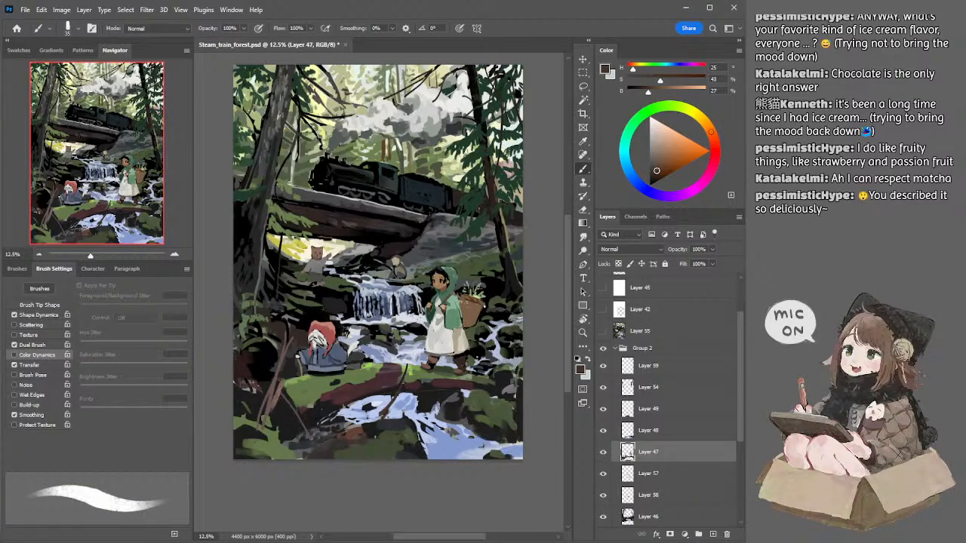
key("bracketright")
key("bracketright")
key("bracketleft")
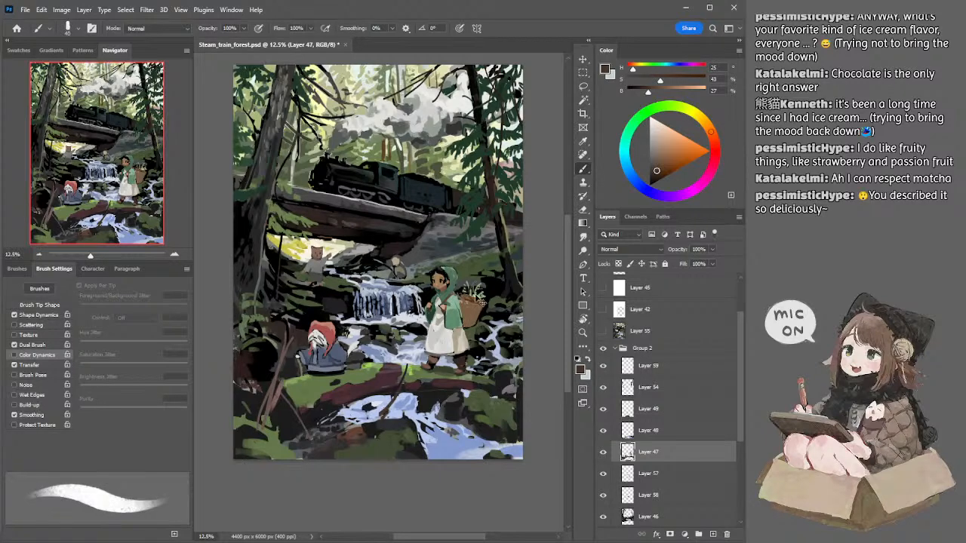
key("bracketleft")
Step: Refine the plants in the basket with sampled light green (H 89, S 24, B 71), reducing the brush to 25 px
left_click(472, 296, "alt")
key("bracketleft")
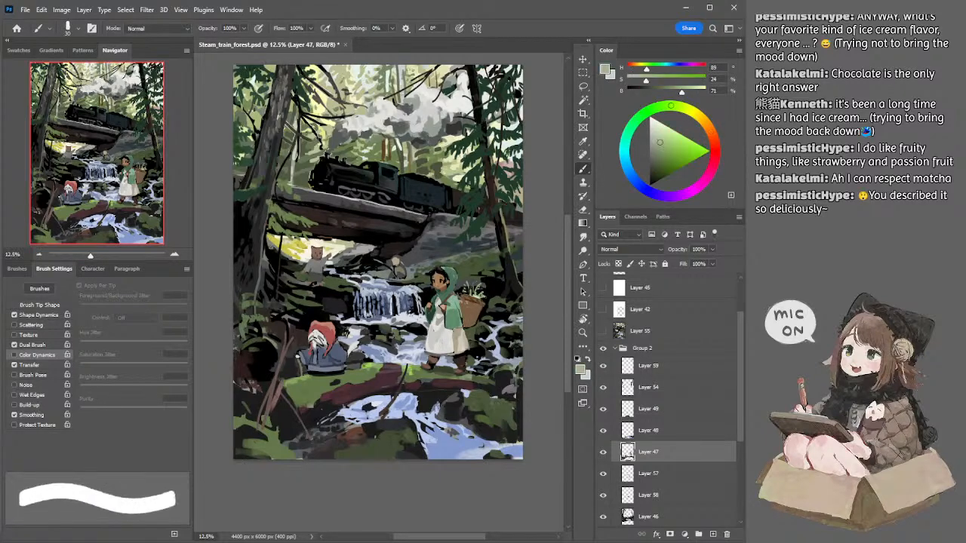
left_click_drag(487, 298, 476, 299)
key("bracketleft")
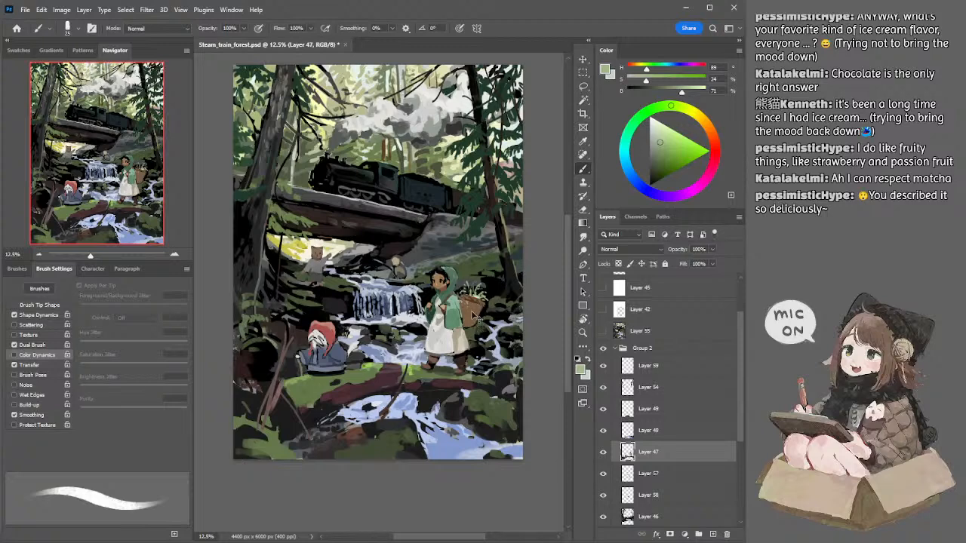
Step: Deepen the basket's shadows with dark grey (H 24, S 4, B 28) at 35 px and dark brown (H 24, S 40, B 25) at 50 px
left_click(480, 277, "alt")
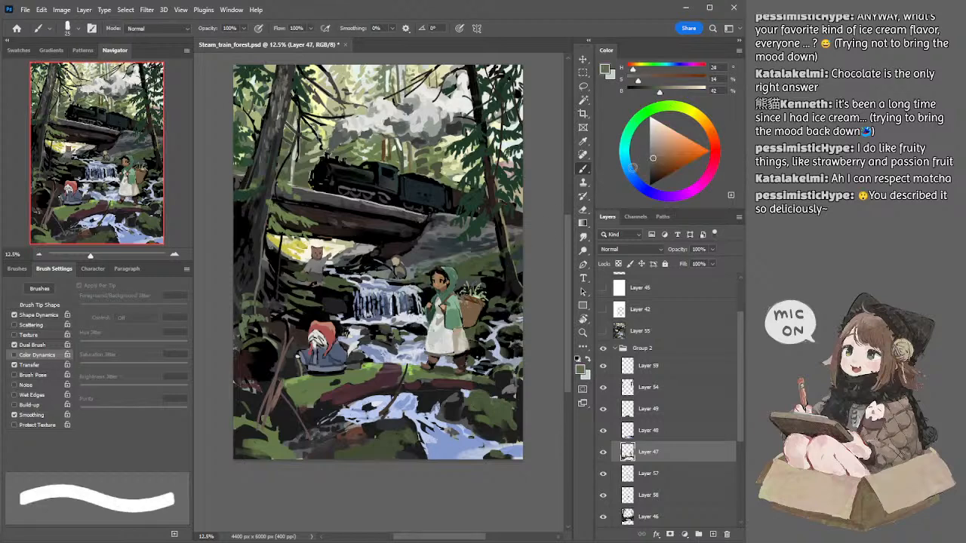
left_click(651, 167)
key("]")
key("]")
key("]")
key("]")
key("]")
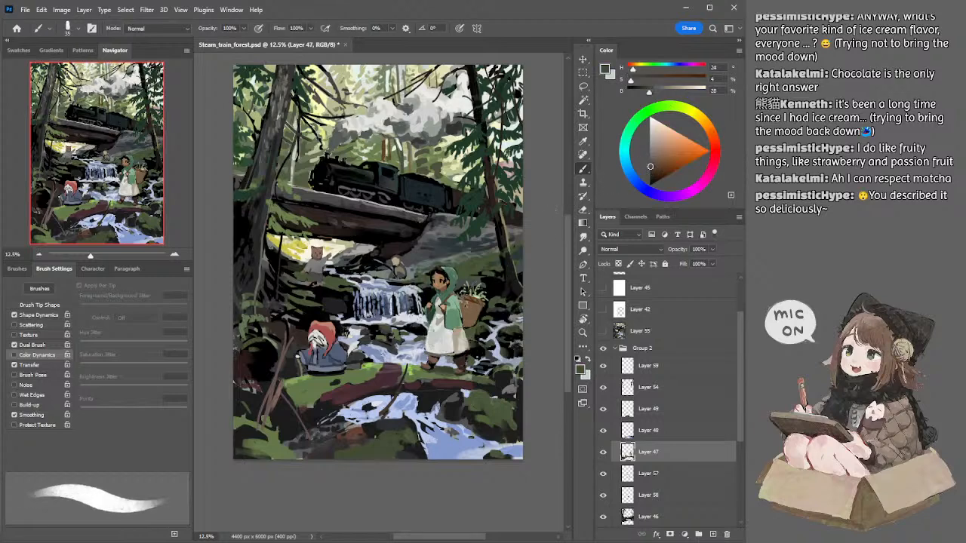
left_click(655, 172)
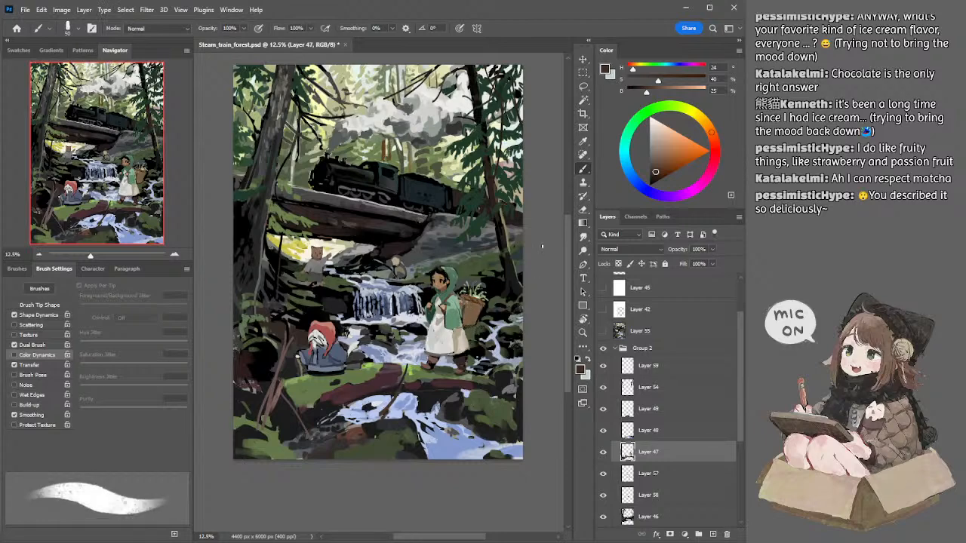
Step: Retouch the girl's white dress on Layer 47 with sampled light greys, including a pale yellowish grey (H 60, S 2, B 78)
left_click(439, 337, "alt")
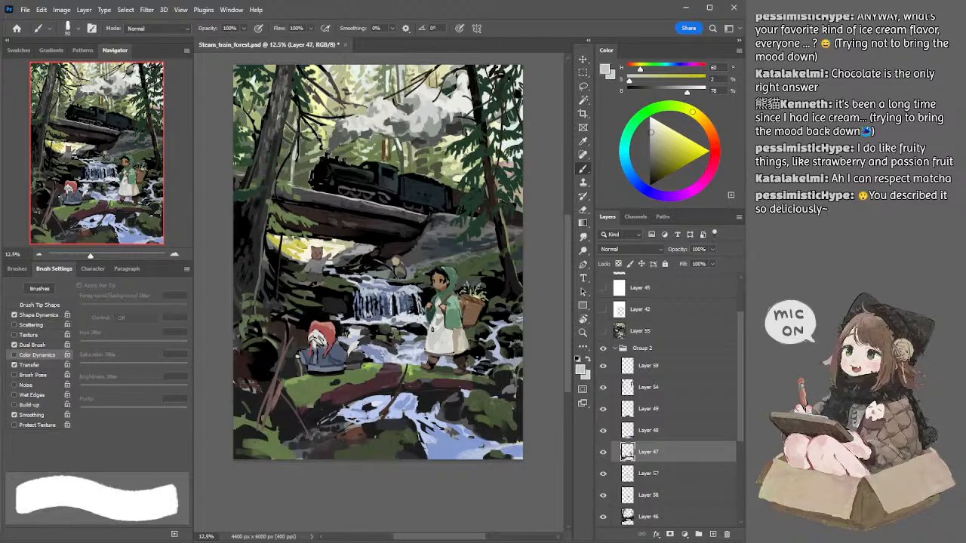
left_click(446, 348, "alt")
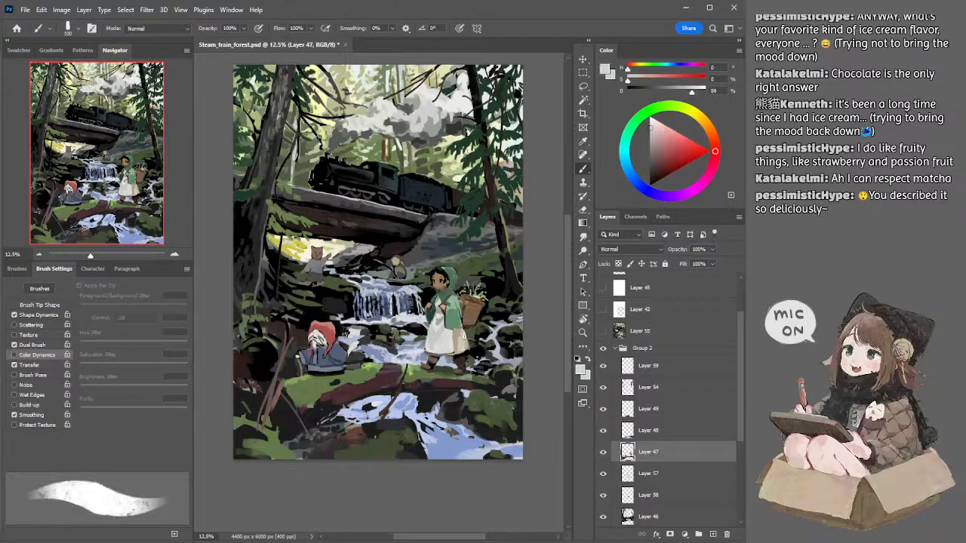
left_click(455, 334, "alt")
Step: Refine the girl's cape with sampled greens (H 134, S 31, B 54; H 139, S 22, B 70; H 144, S 31, B 42) and dark teal
left_click(458, 321, "alt")
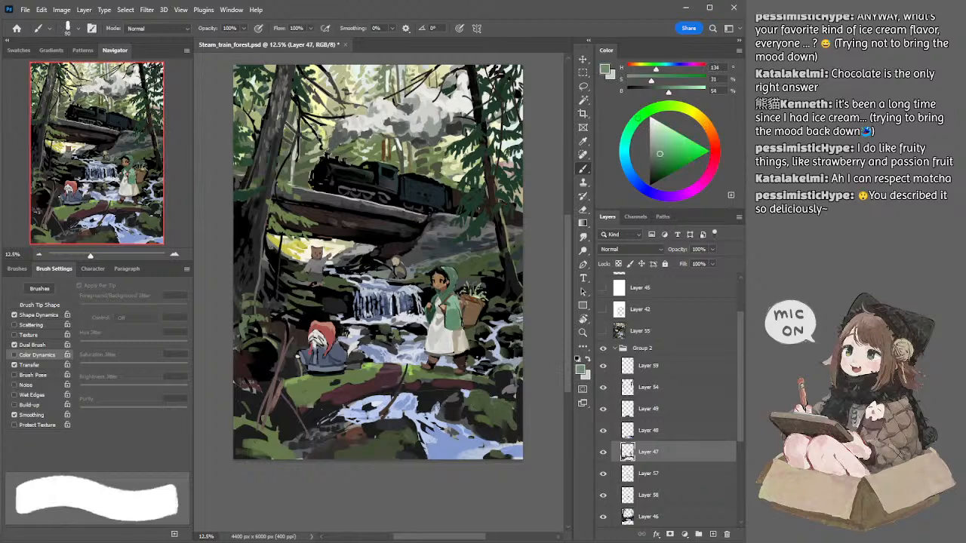
mouse_move(457, 305)
left_mouse_down()
mouse_move(462, 326)
mouse_move(427, 330)
left_mouse_up()
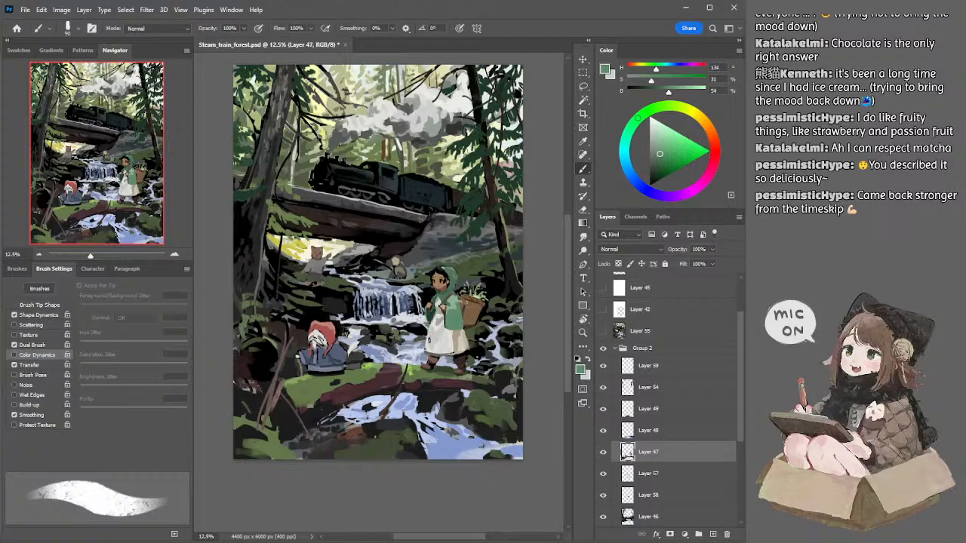
left_click(428, 318, "alt")
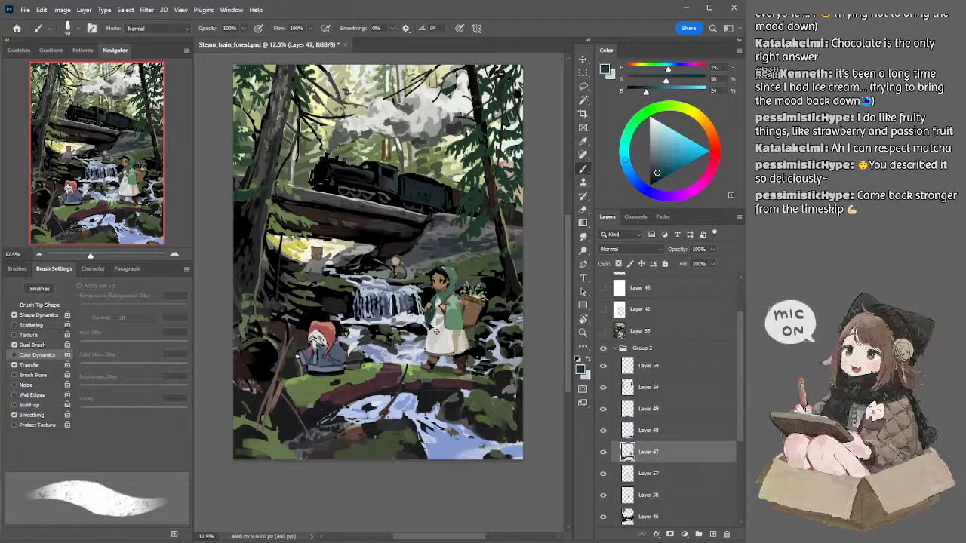
left_click(452, 297, "alt")
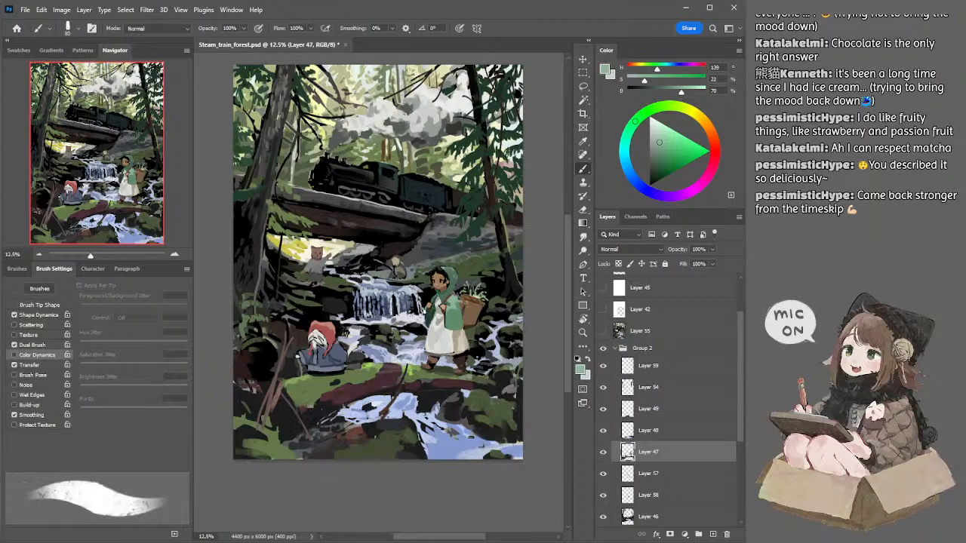
left_click(433, 323, "alt")
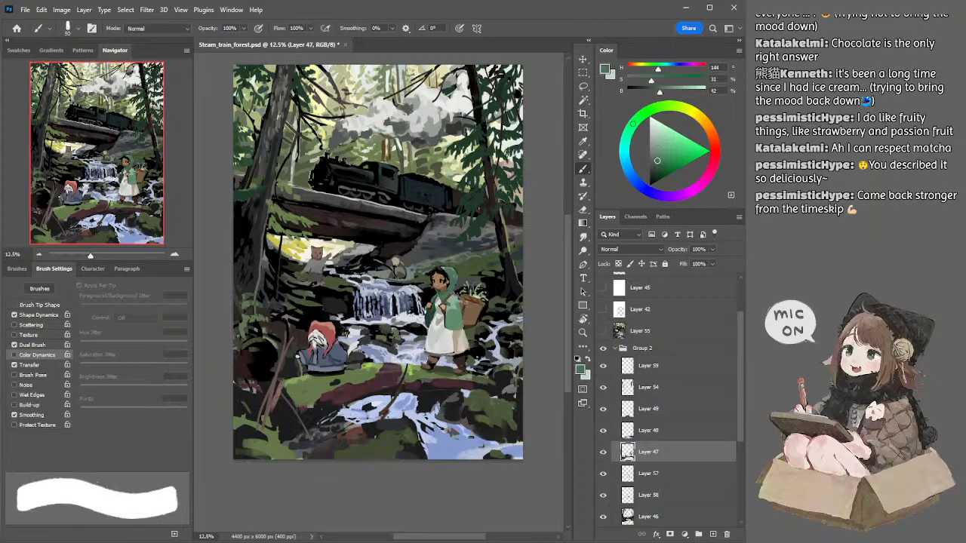
key("bracketright")
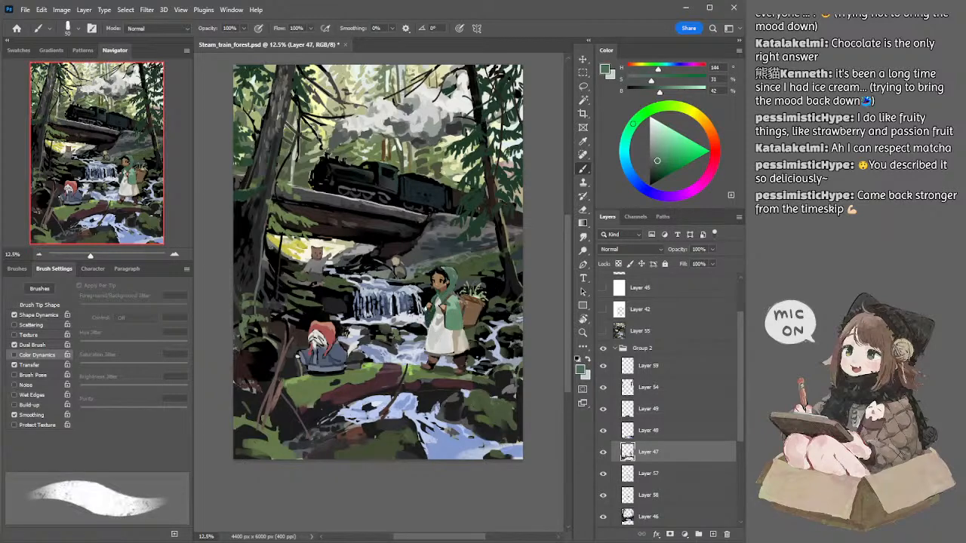
Step: Define the cape's front with dark teal (H 192, S 50, B 24) and sampled greens, touching up the dress top in grey at 70 px
left_click(422, 326, "alt")
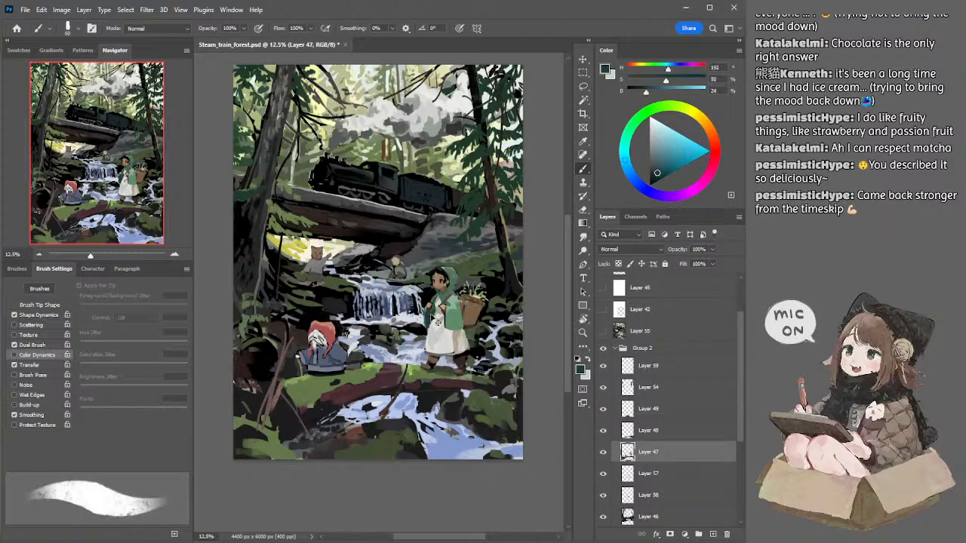
left_click(437, 304, "alt")
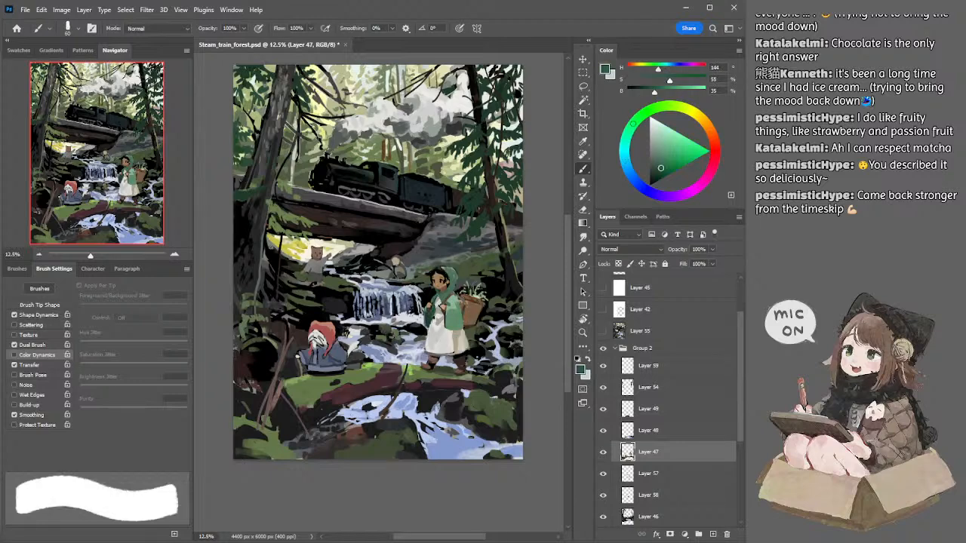
left_click(439, 303, "alt")
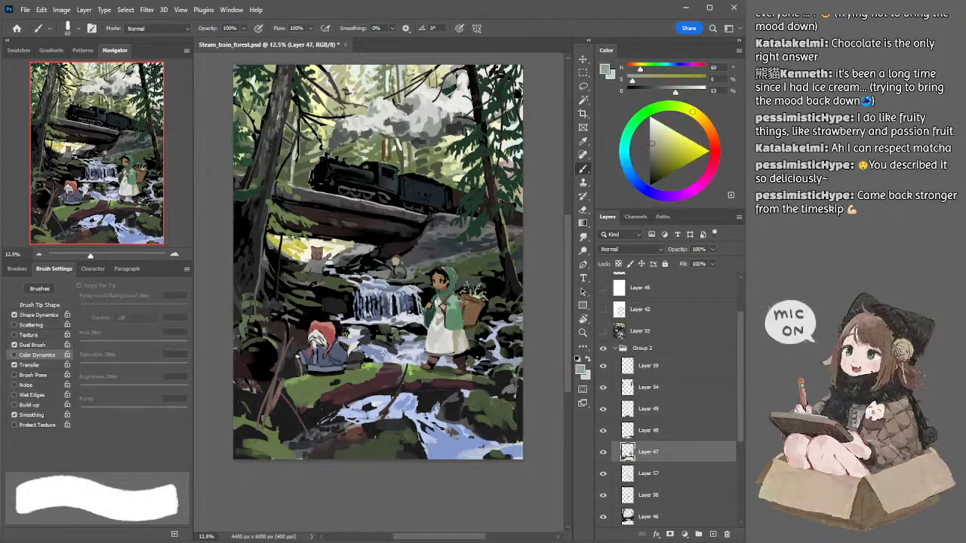
key("bracketright")
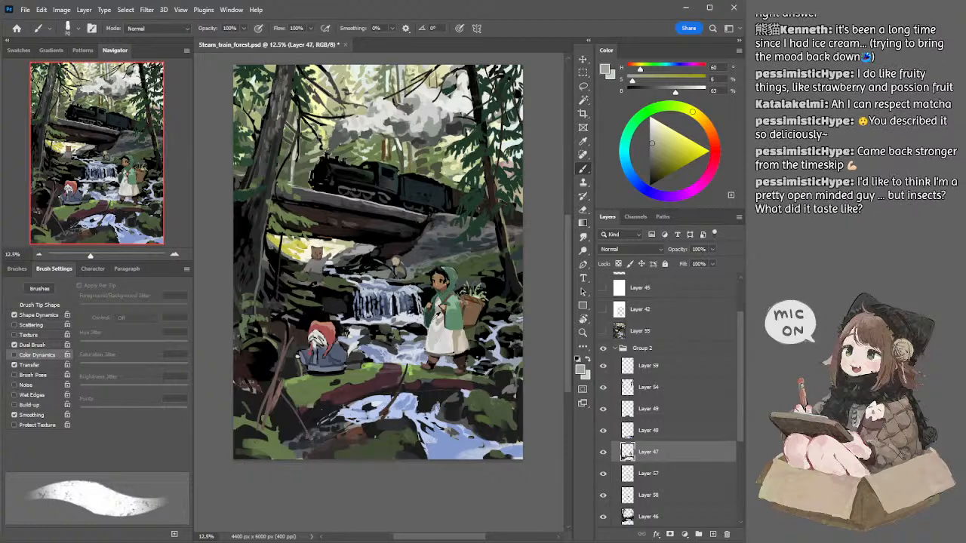
left_click(436, 319, "alt")
left_click_drag(431, 312, 431, 328)
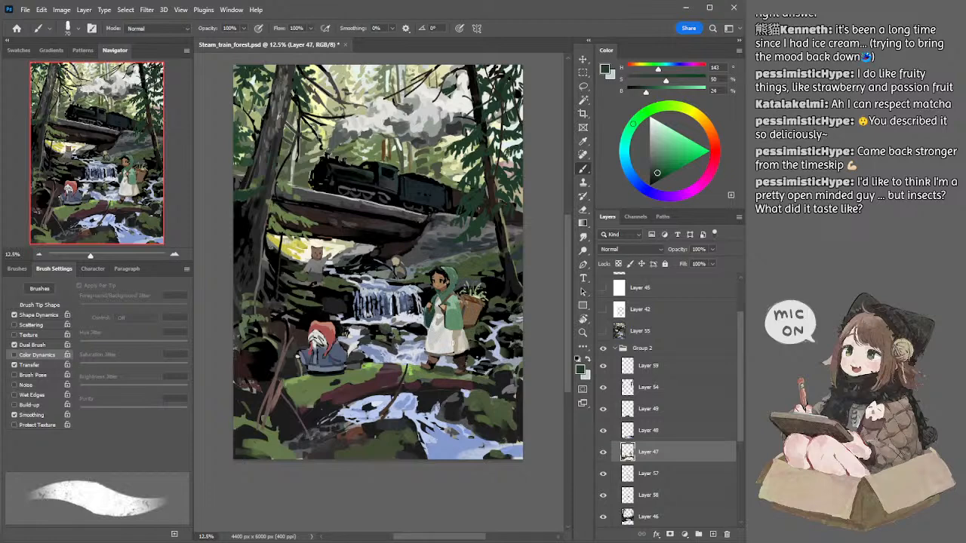
Step: Highlight the girl's basket with sampled light brown (H 29, S 34, B 66) at 35 px
key("e")
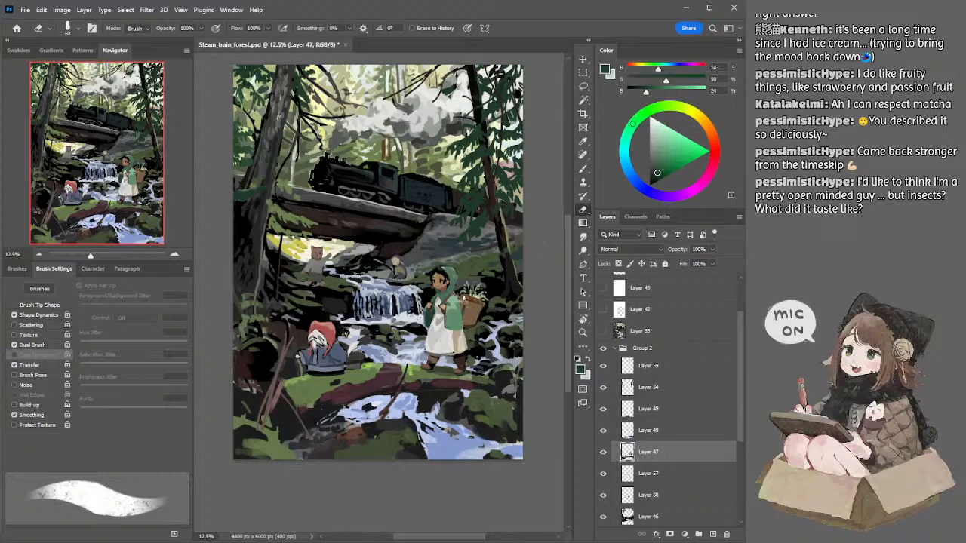
key("b")
left_click(467, 298, "alt")
left_click(468, 298, "alt")
left_click(469, 302, "alt")
key("bracketleft")
key("bracketleft")
key("bracketleft")
key("bracketleft")
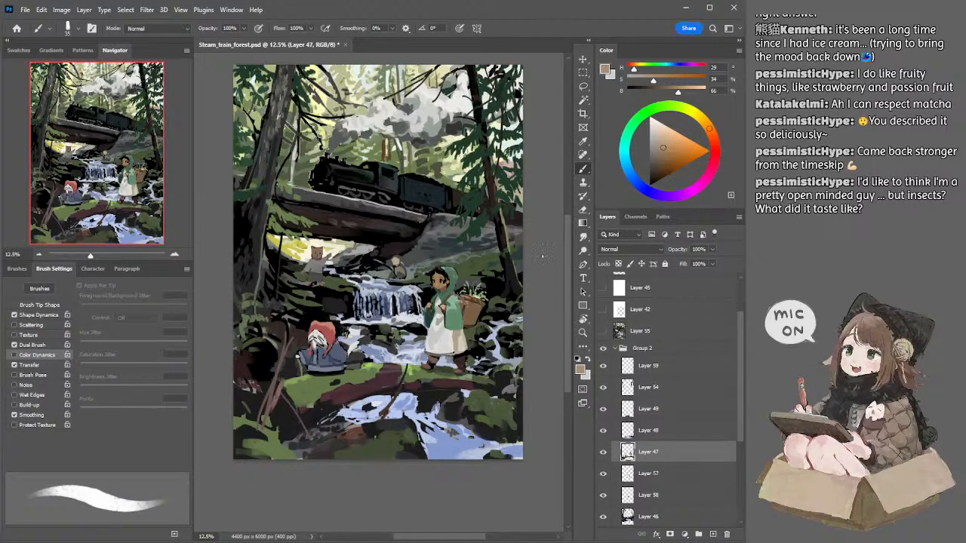
Step: Add darker detail to the basket with browns (H 29, S 43, B 47; H 29, S 34, B 35), using a 40 px brush
left_click(661, 159)
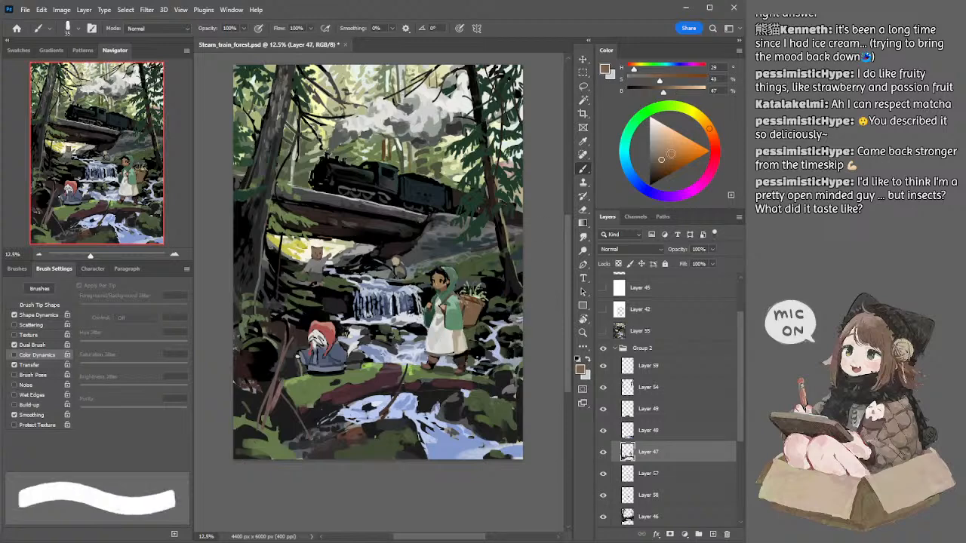
left_click(656, 165)
key("bracketright")
key("bracketright")
key("bracketleft")
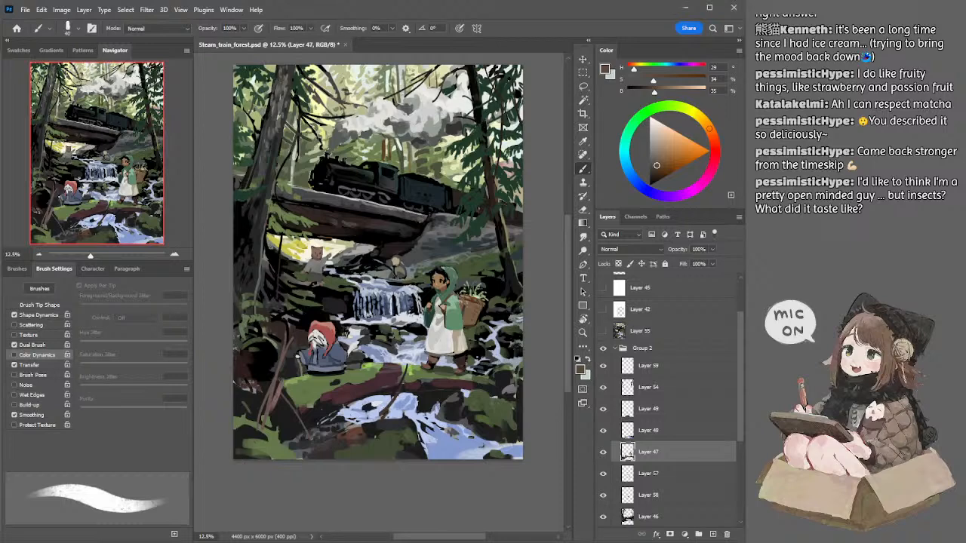
Step: Paint over the front of the locomotive in black on Layer 50, trimming the strokes with the Eraser
left_click(331, 174, "ctrl")
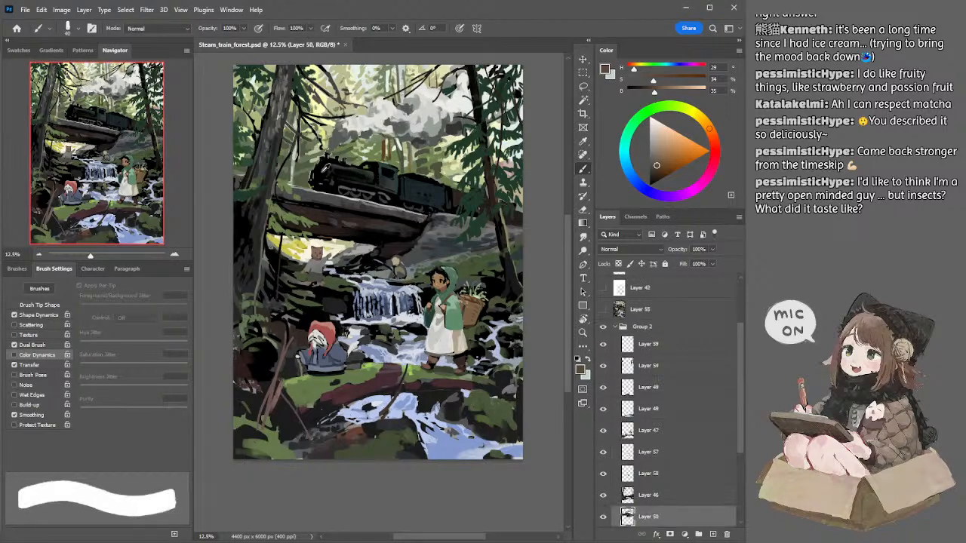
key("d")
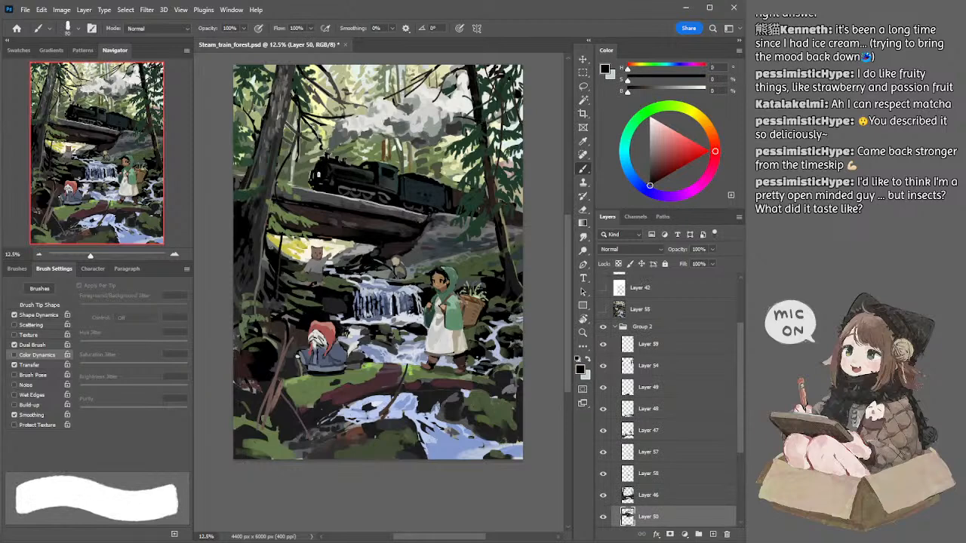
key("e")
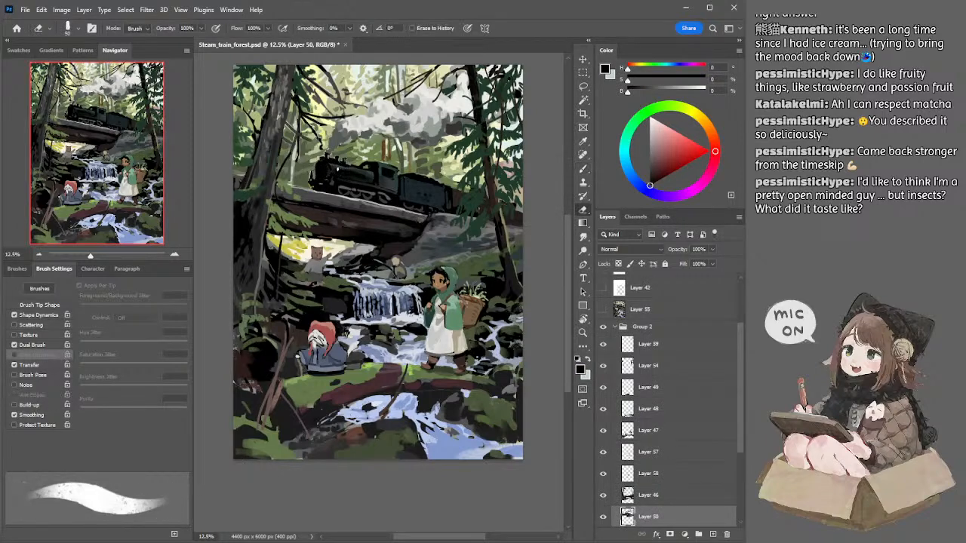
key("b")
left_click(340, 173, "alt")
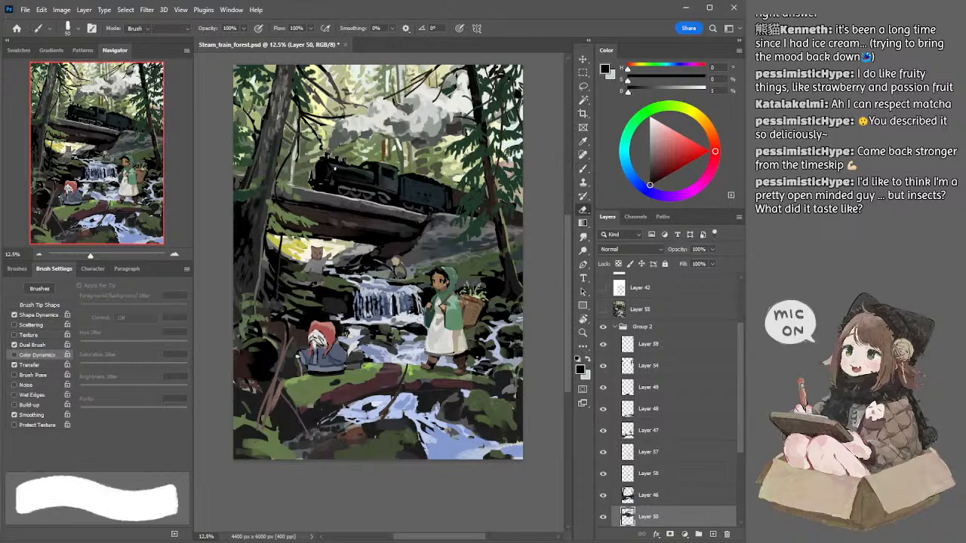
key("e")
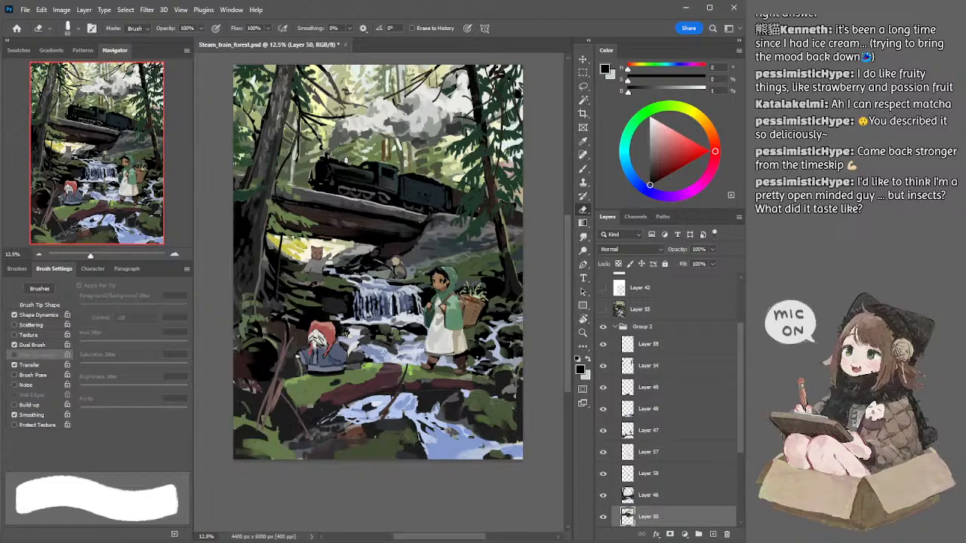
key("b")
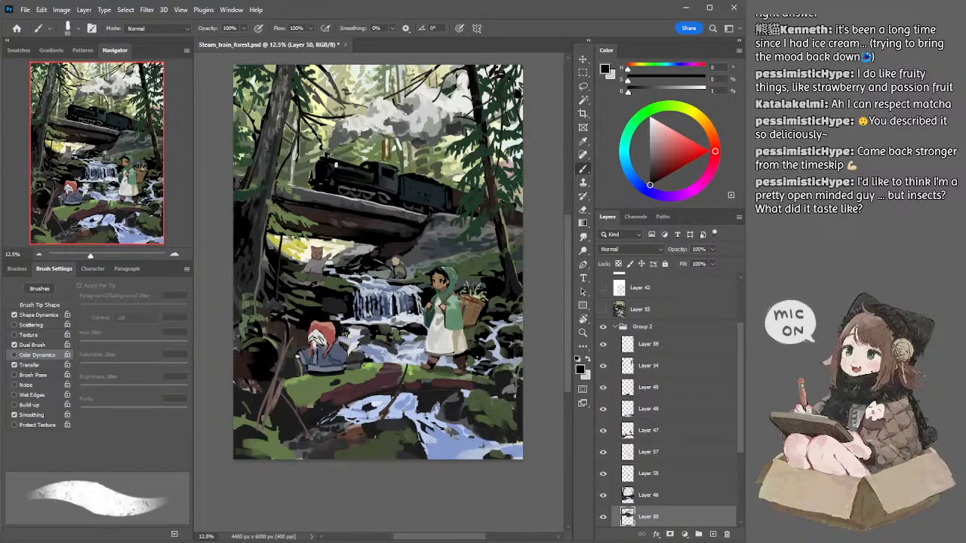
Step: Block in the locomotive's boiler up to the cab in black at 125 px and clean its upper edge with the Eraser
key("bracketright")
key("bracketright")
key("bracketright")
key("bracketright")
mouse_move(333, 167)
left_mouse_down()
mouse_move(373, 179)
mouse_move(385, 164)
mouse_move(400, 166)
left_mouse_up()
key("e")
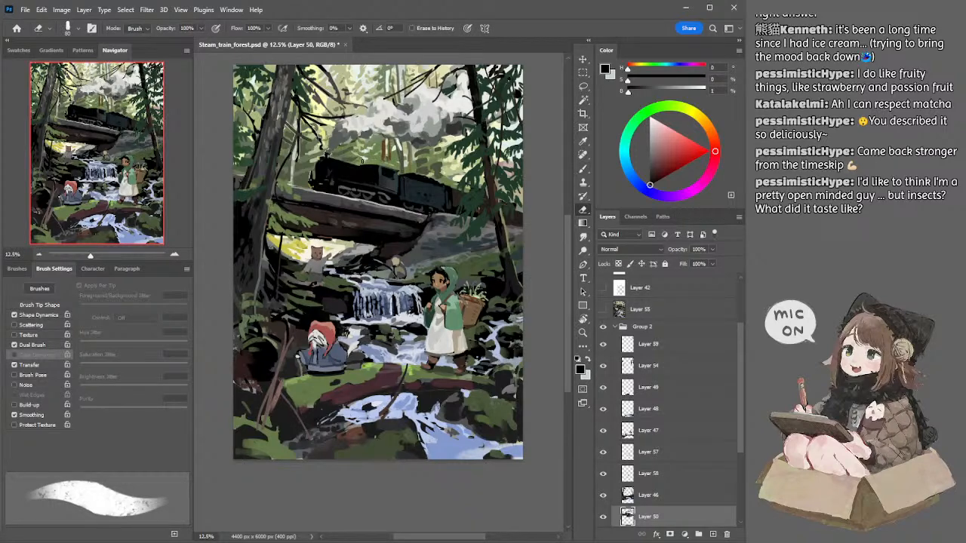
key("b")
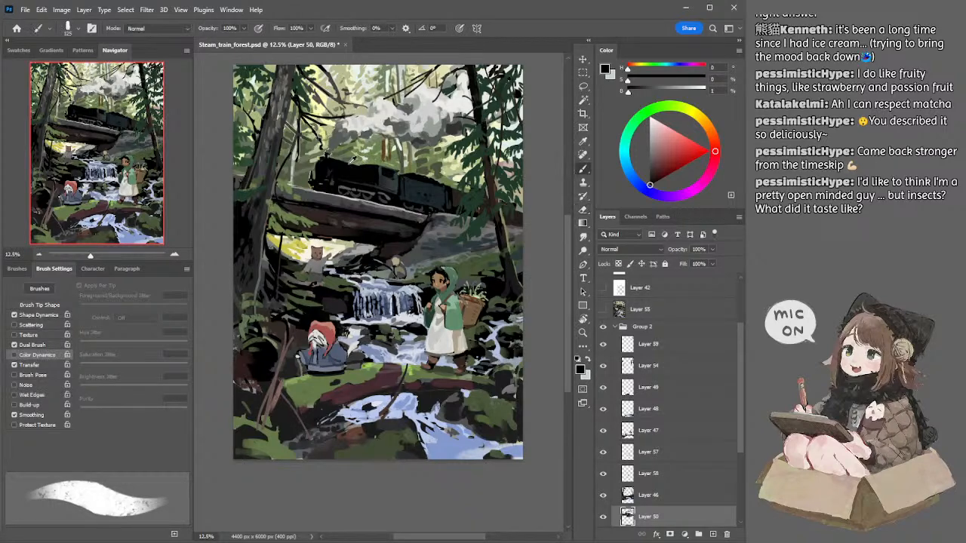
Step: Refine the locomotive's black silhouette with smaller brushes, going from 45 and 60 px down to 40 and 35 px
key("bracketleft")
key("bracketleft")
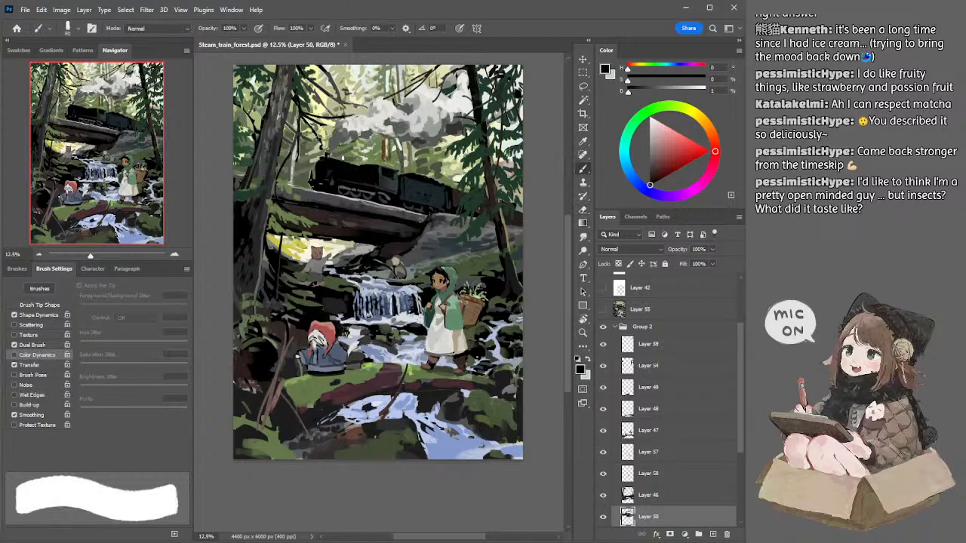
key("bracketleft")
key("bracketleft")
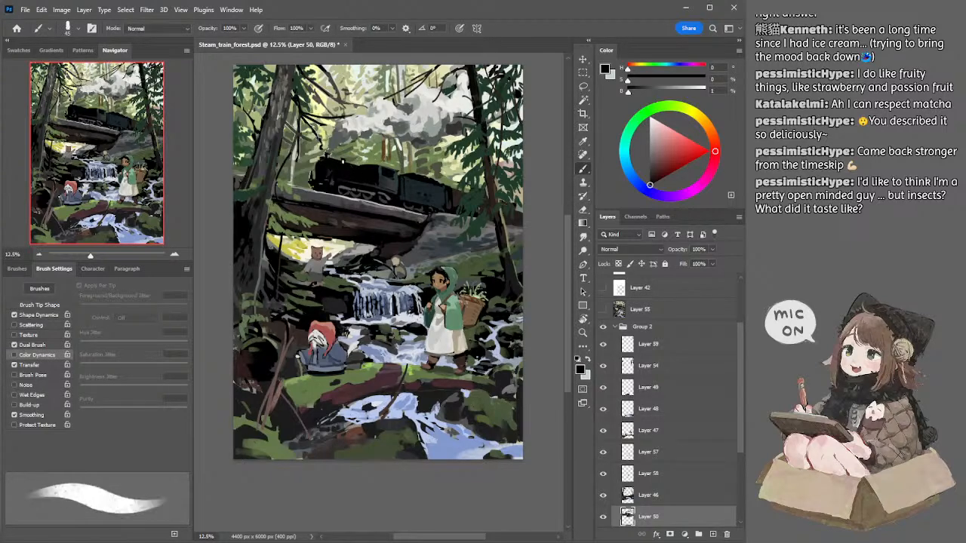
key("bracketright")
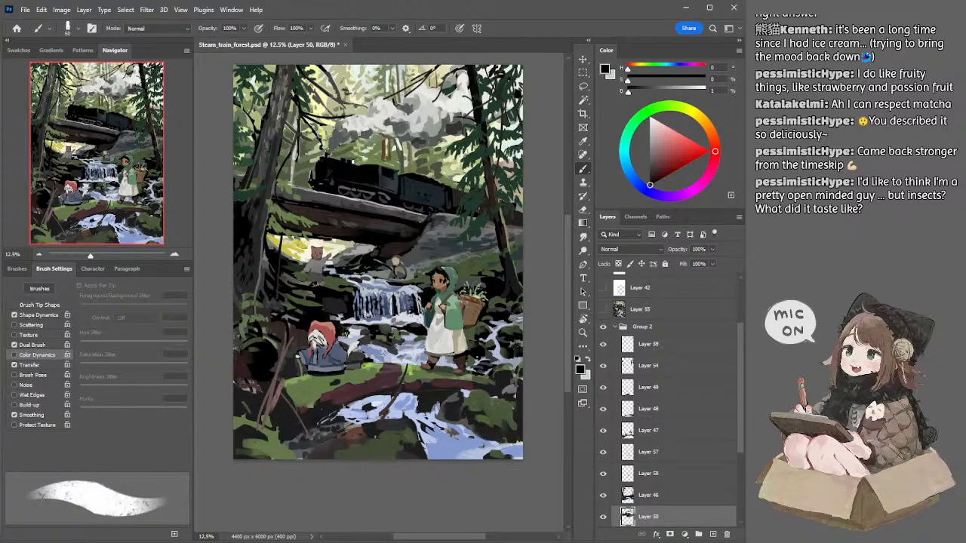
key("bracketleft")
key("bracketleft")
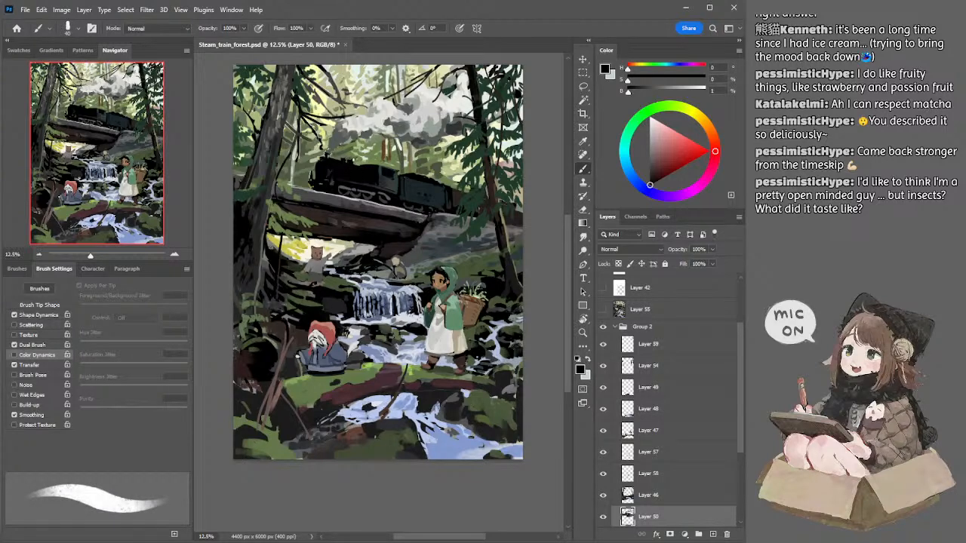
key("bracketleft")
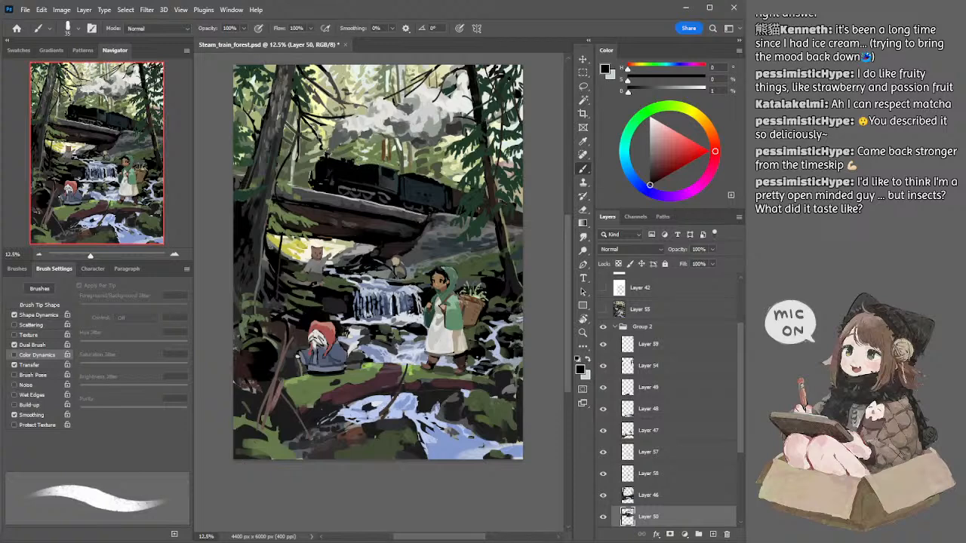
Step: Rework the locomotive's front edge with the Eraser and black strokes at 25 px, and continue along the boiler at 35 px
key("e")
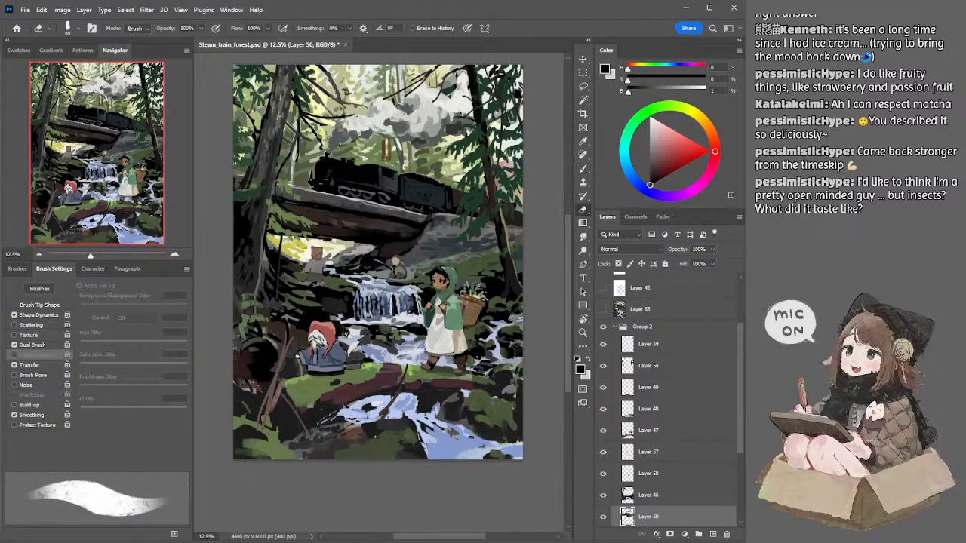
key("b")
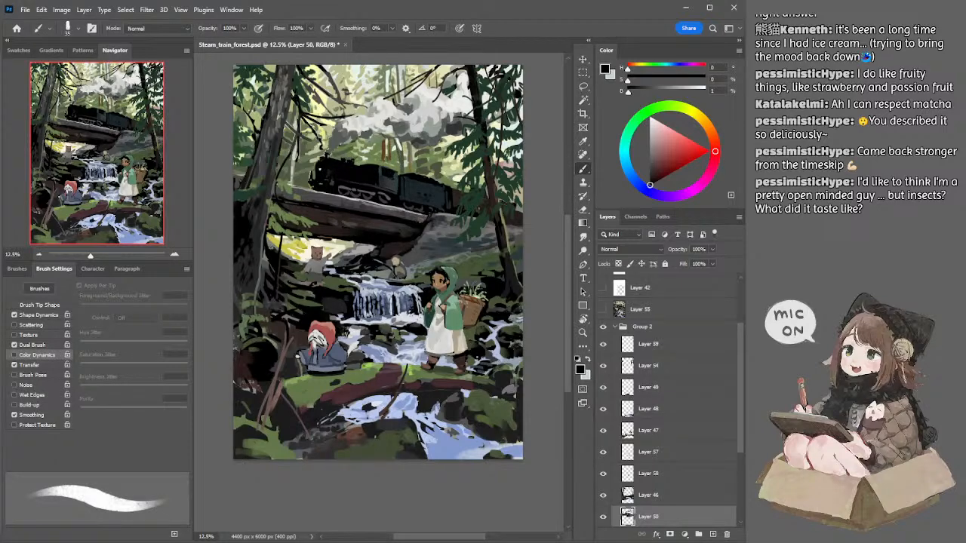
left_click(319, 168, "alt")
key("bracketleft")
key("bracketleft")
left_click_drag(313, 166, 311, 179)
key("e")
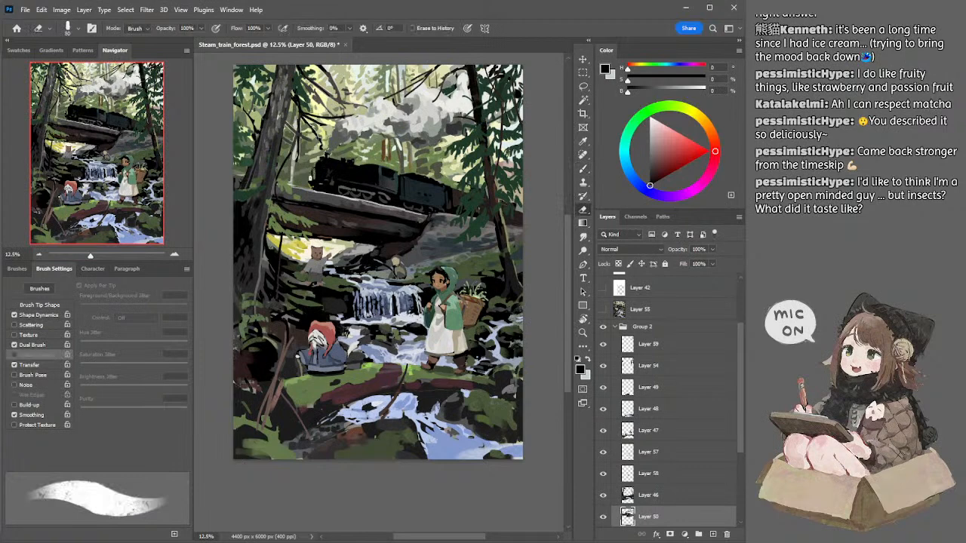
key("b")
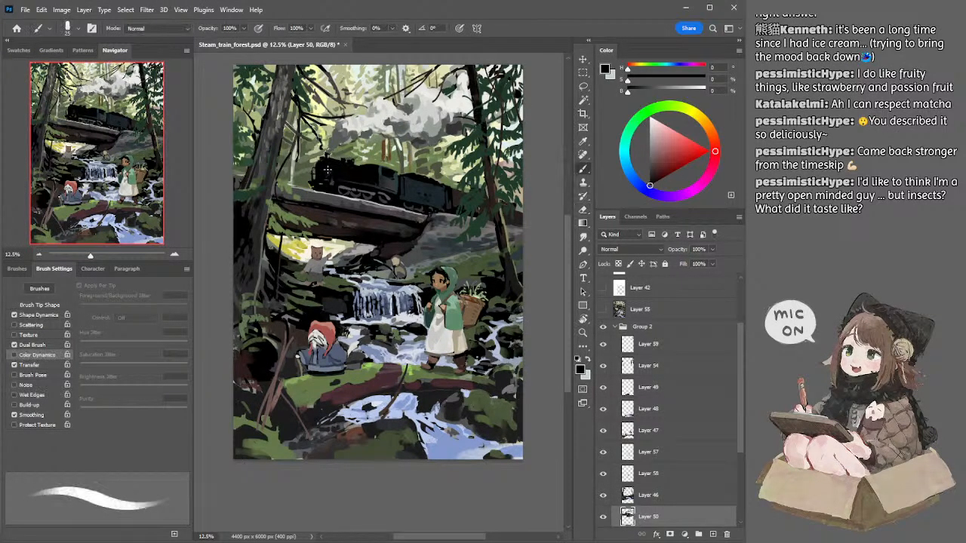
key("bracketright")
key("bracketright")
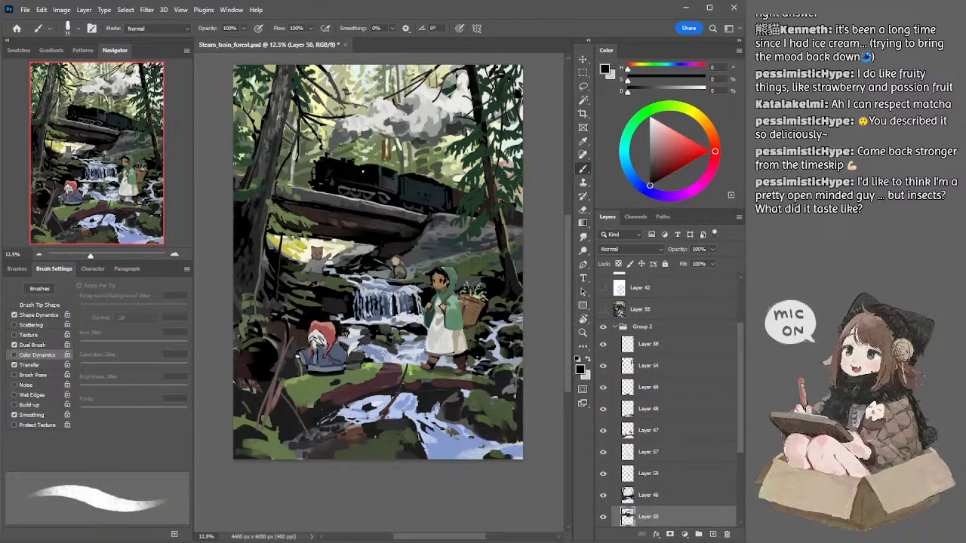
Step: Continue the locomotive's boiler in sampled near-black on Layer 50, enlarging the brush from 35 to 50 px
key("e")
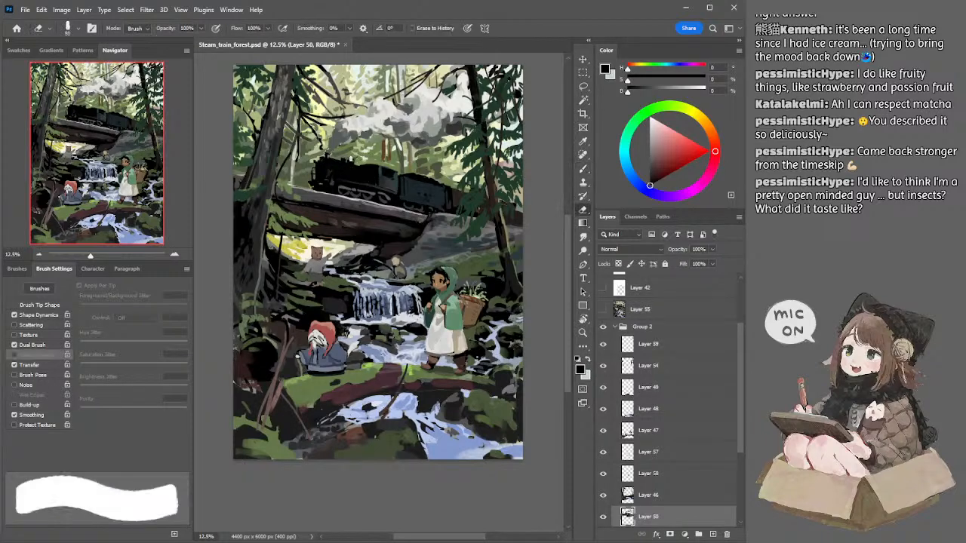
key("b")
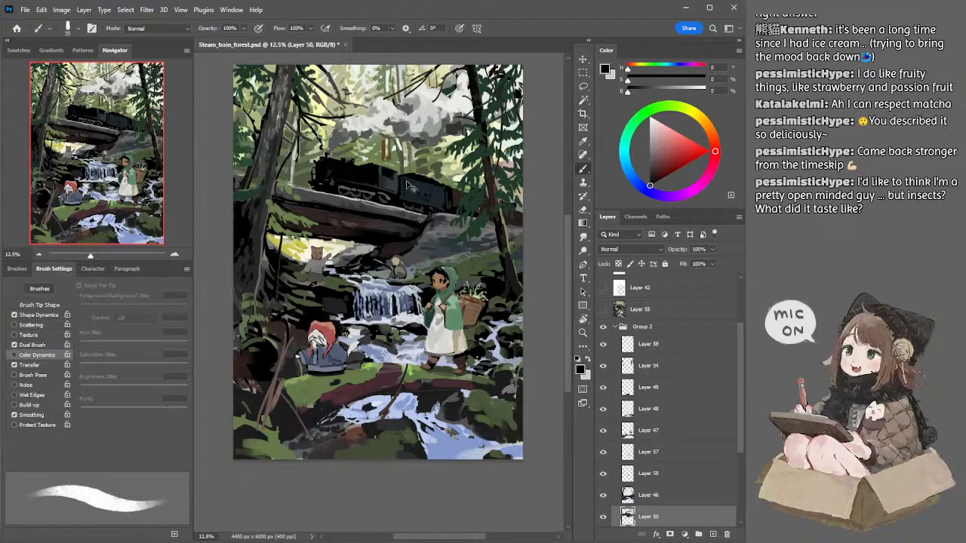
left_click(377, 167, "alt")
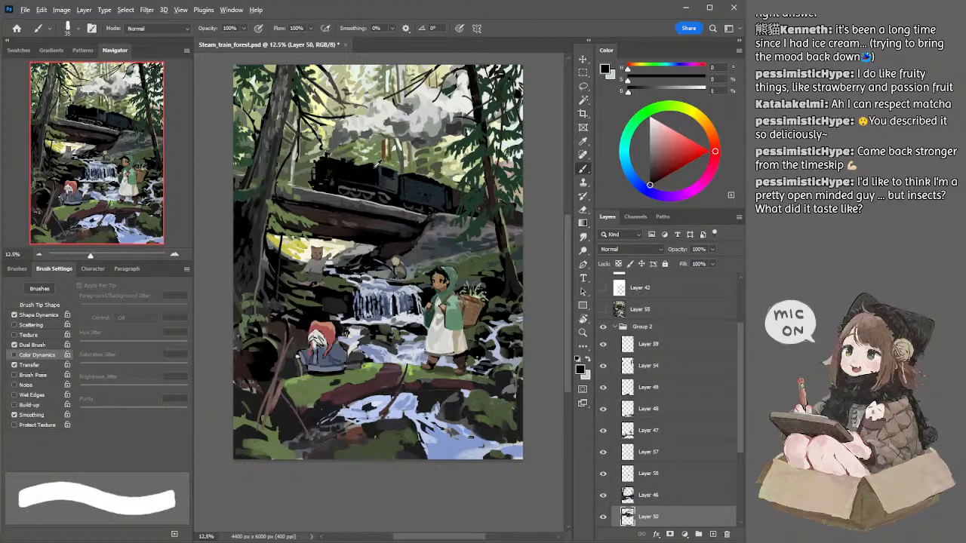
left_click(344, 177, "alt")
key("]")
key("]")
key("]")
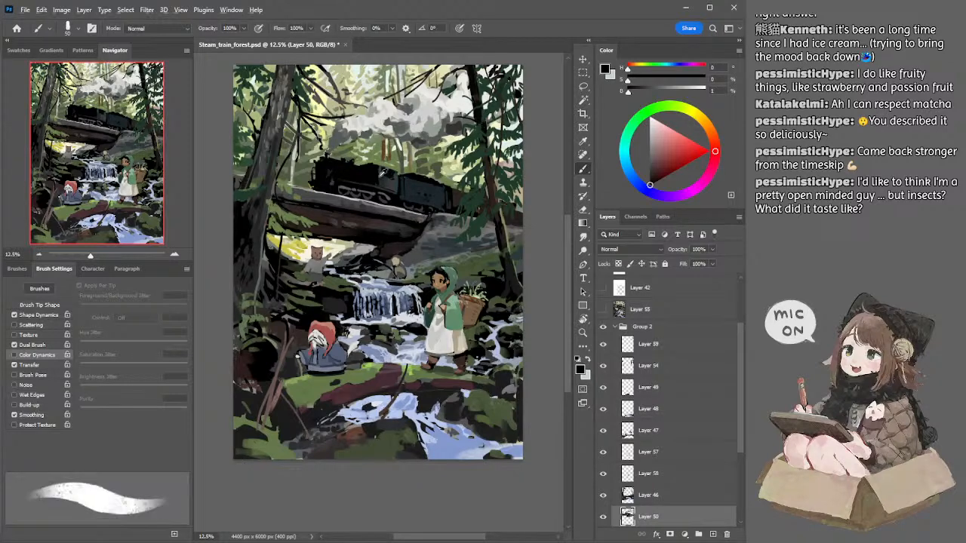
Step: Shade the locomotive's cab and the front of the tender with sampled dark grey and black at 80 to 90 px
left_click(383, 174, "alt")
left_click(382, 175, "alt")
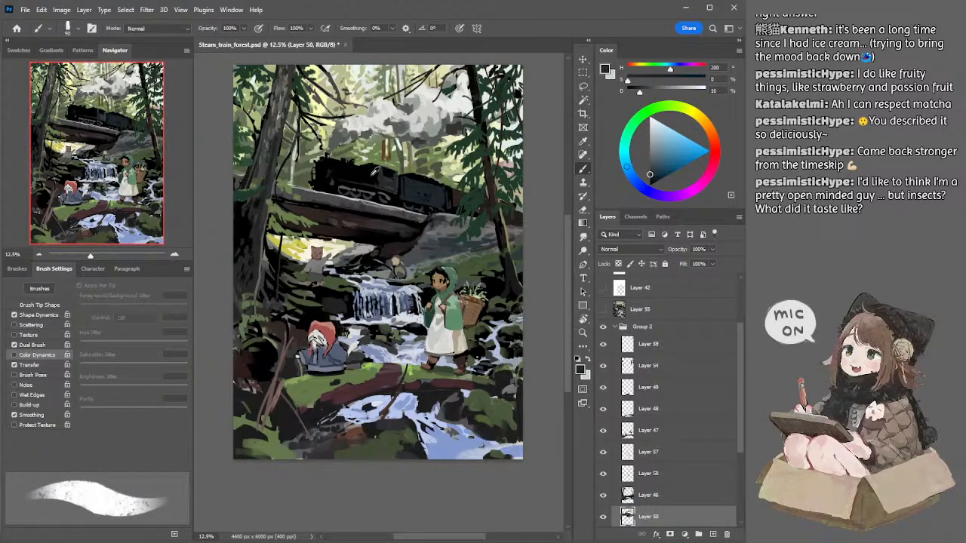
left_click(398, 178, "alt")
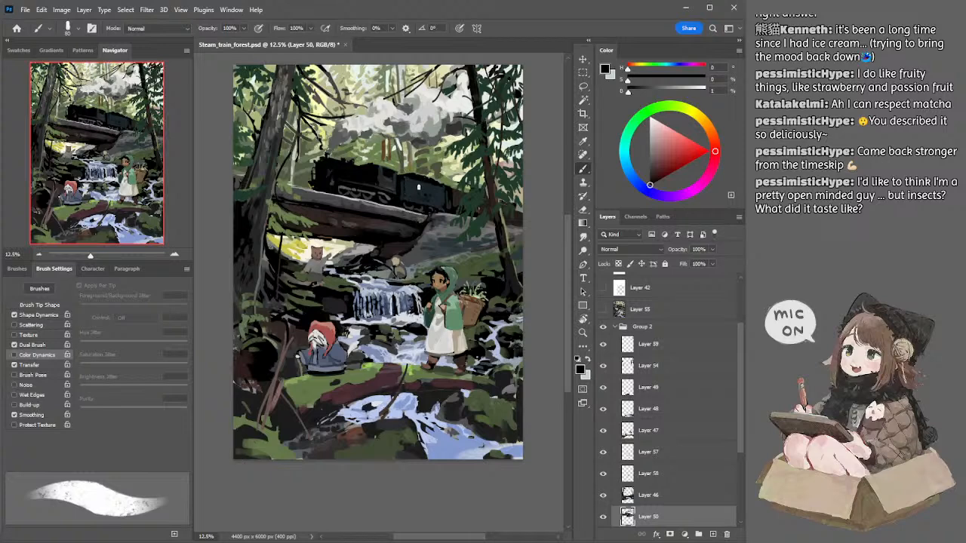
key("bracketright")
key("bracketright")
key("bracketright")
key("bracketright")
Step: Sample a dark grey of 16% brightness from the cab and refine the locomotive with it at 50 and 45 px
left_click(383, 179, "alt")
key("bracketleft")
key("bracketleft")
key("bracketleft")
key("bracketleft")
key("bracketleft")
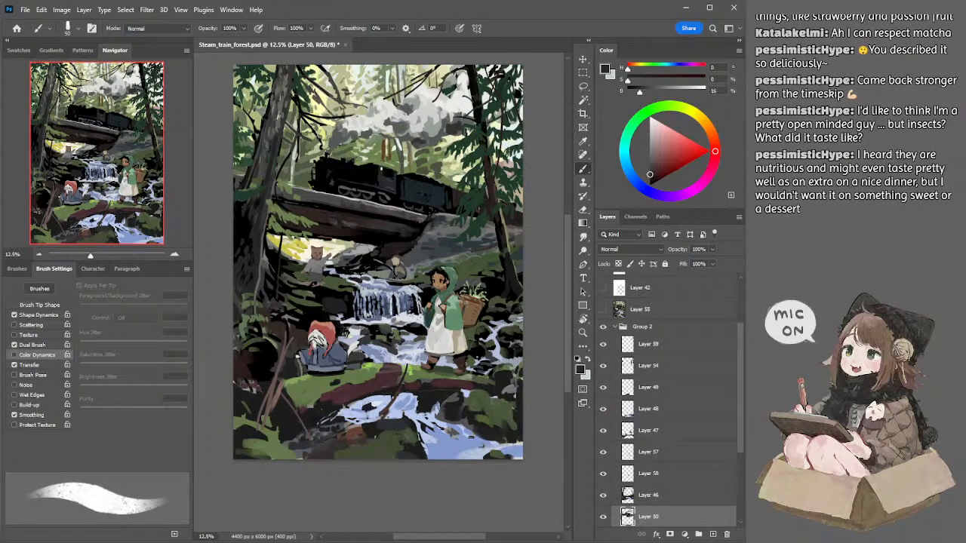
key("bracketleft")
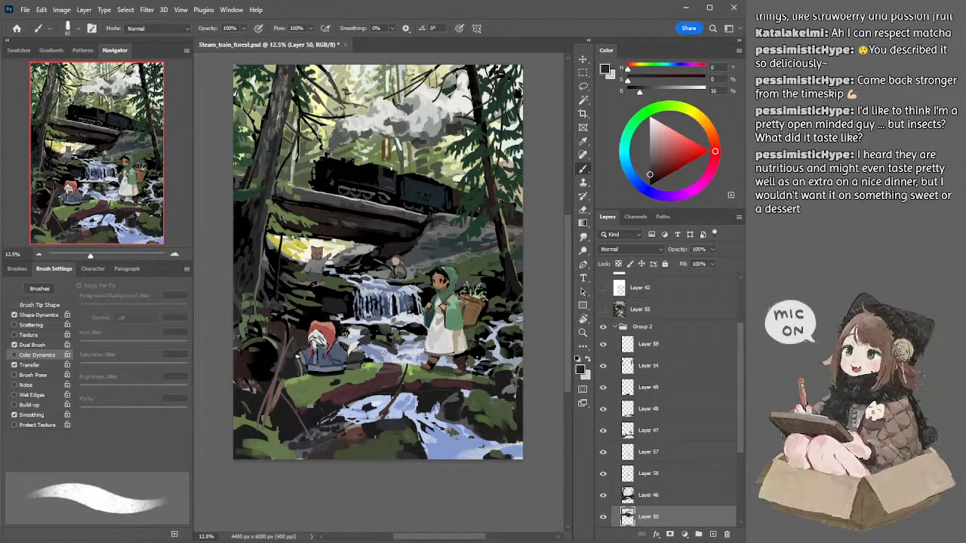
Step: Clean up the tender's upper edge on Layer 50 with the Eraser at 125 px
key("e")
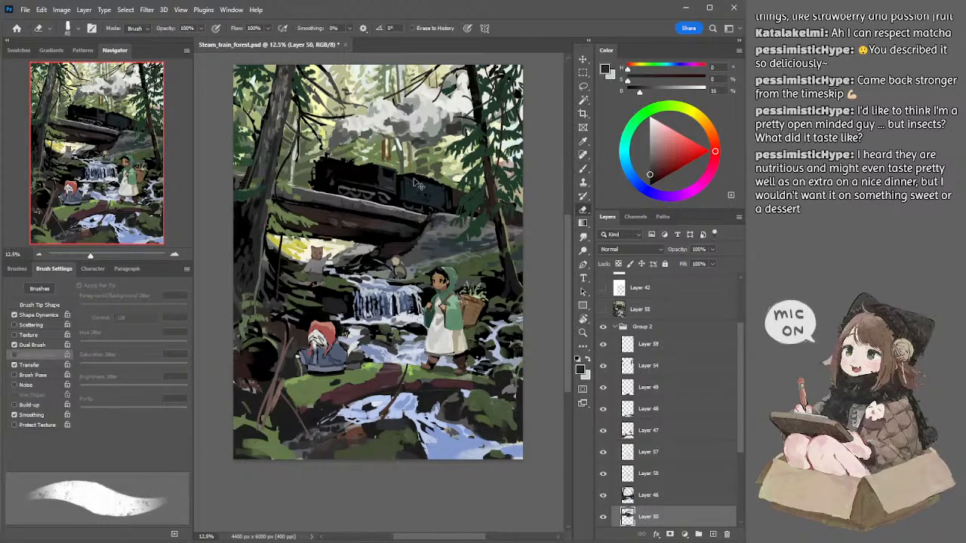
key("bracketright")
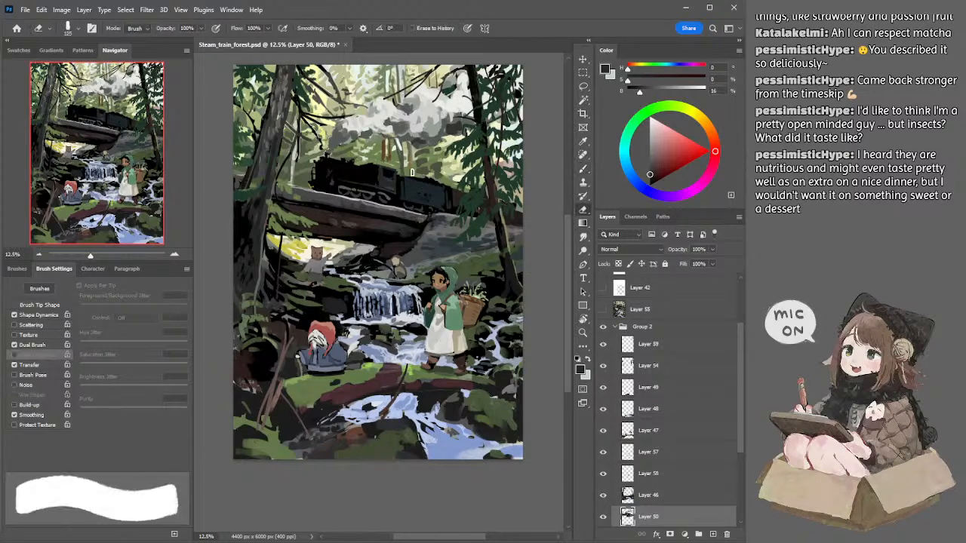
left_click_drag(444, 182, 449, 183)
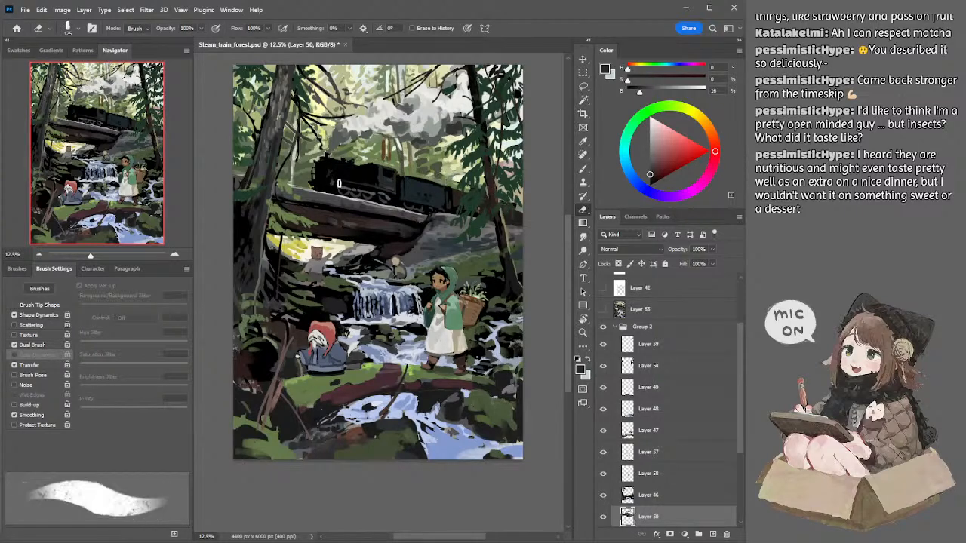
Step: Add details to the front of the boiler in sampled dark grey of 23% brightness, reducing the brush from 45 to 30 px
key("b")
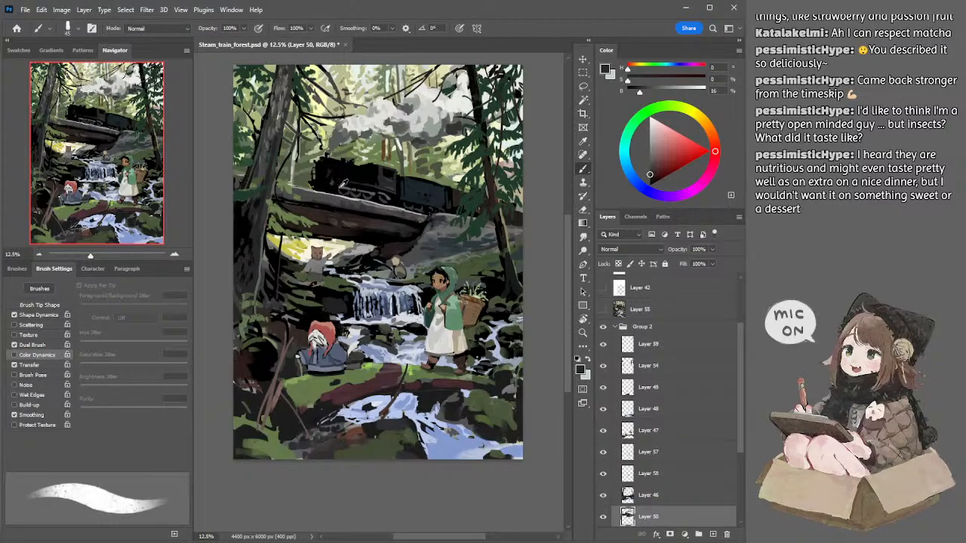
left_click(338, 188, "alt")
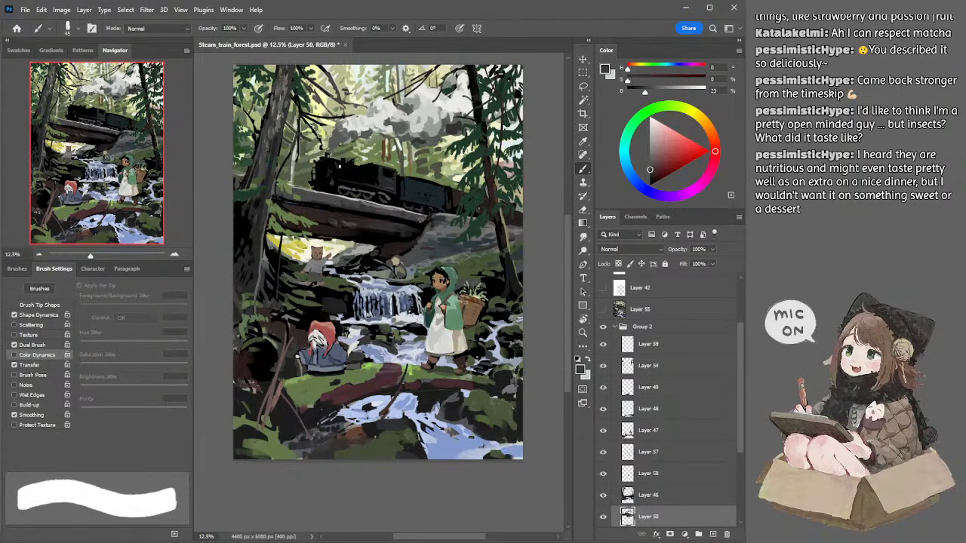
key("bracketleft")
key("bracketleft")
key("bracketleft")
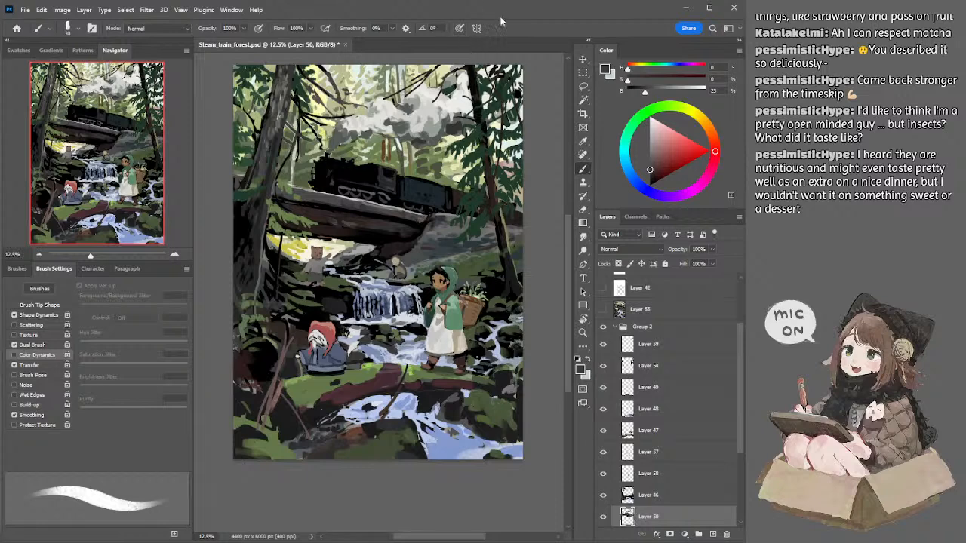
left_click(710, 7)
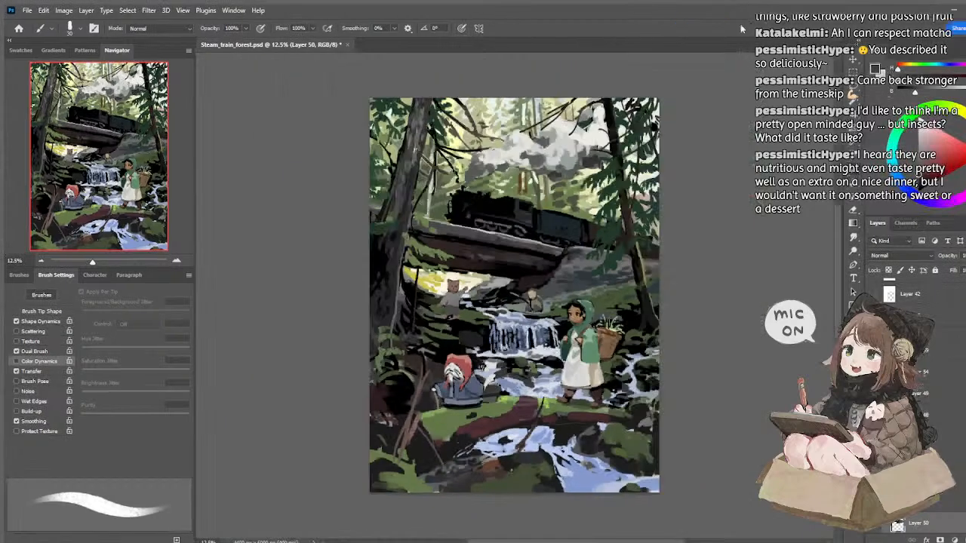
double_click(588, 11)
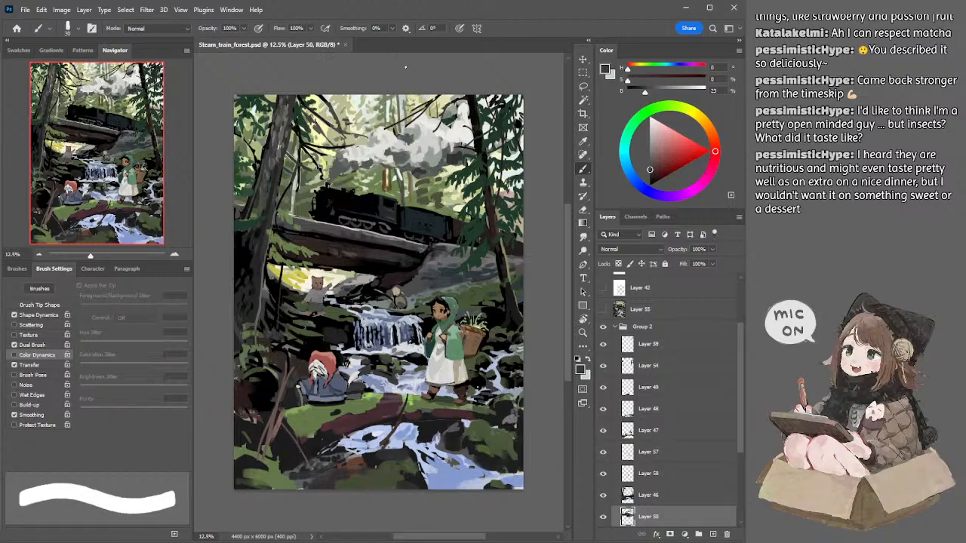
mouse_move(394, 80)
left_mouse_down()
mouse_move(403, 85)
mouse_move(394, 80)
left_mouse_up()
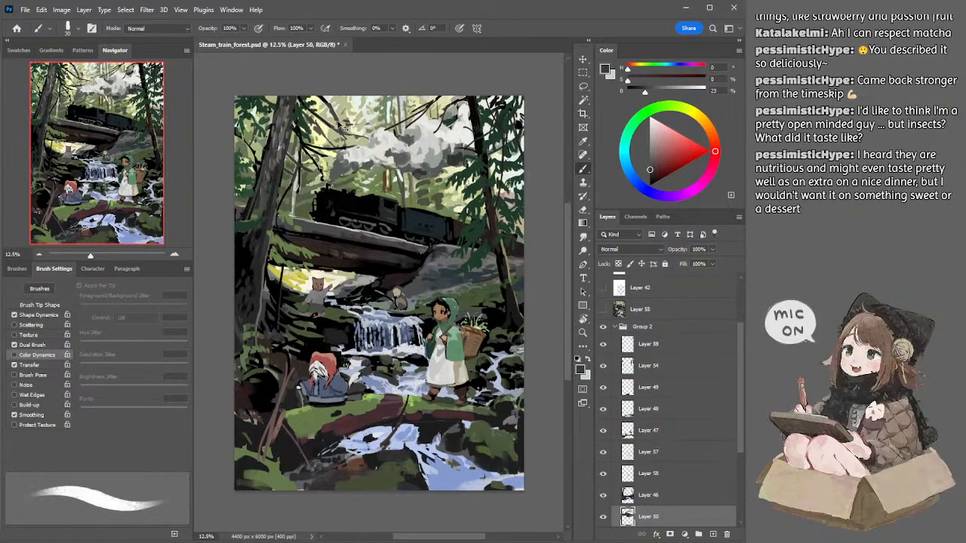
Step: Touch up the background foliage above the locomotive on Layer 39 in a sampled pale green, going from 25 to 175 px
key("alt+bracketright")
key("e")
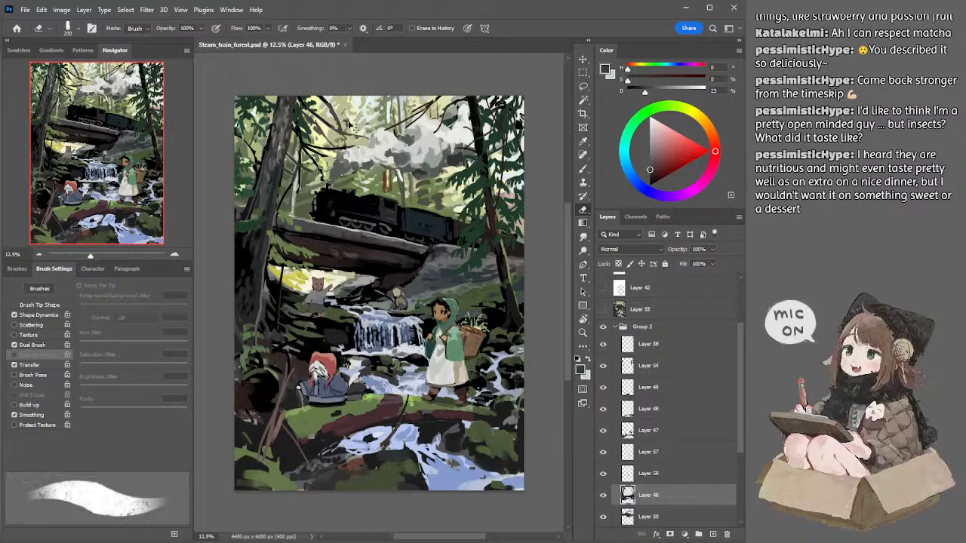
key("alt+bracketleft")
key("alt+bracketleft")
key("alt+bracketleft")
key("b")
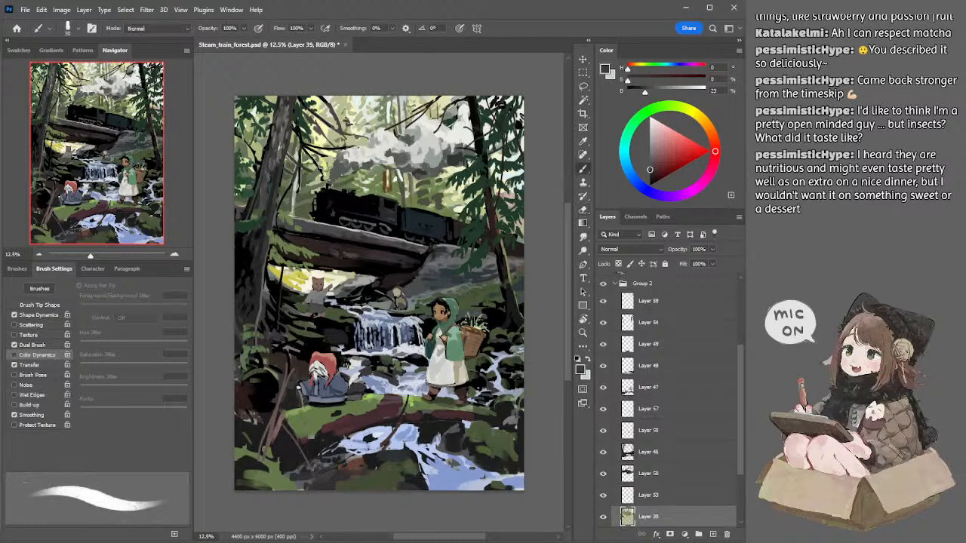
left_click(344, 116, "alt")
key("bracketleft")
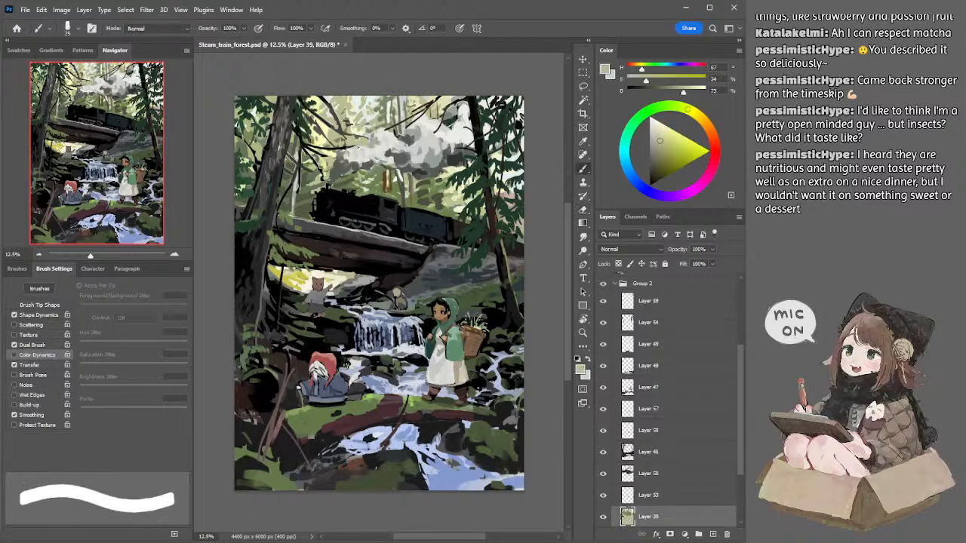
key("bracketright")
key("bracketright")
key("bracketright")
key("bracketright")
key("bracketright")
key("bracketright")
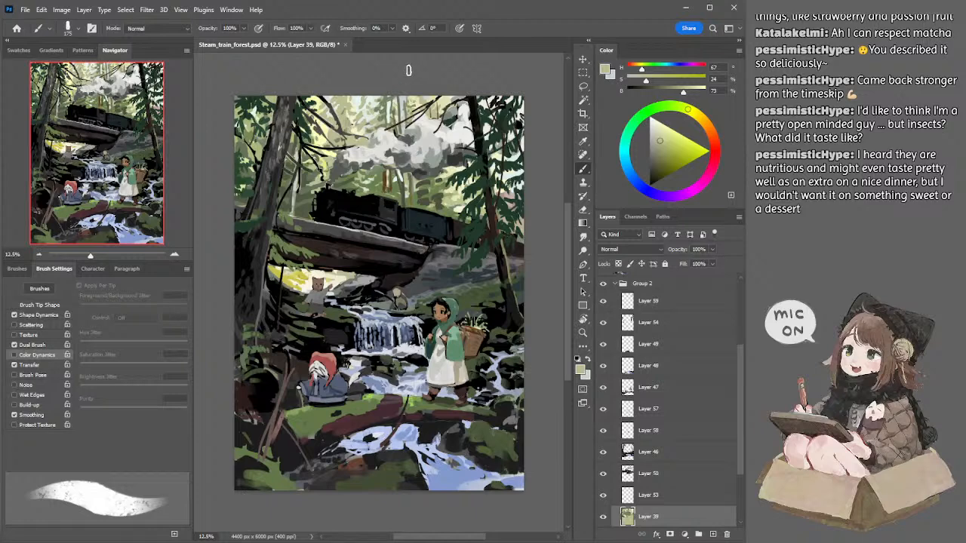
Step: Return to Layer 50 and detail the locomotive's cab in sampled dark grey at 45 px
left_click_drag(385, 179, 384, 175)
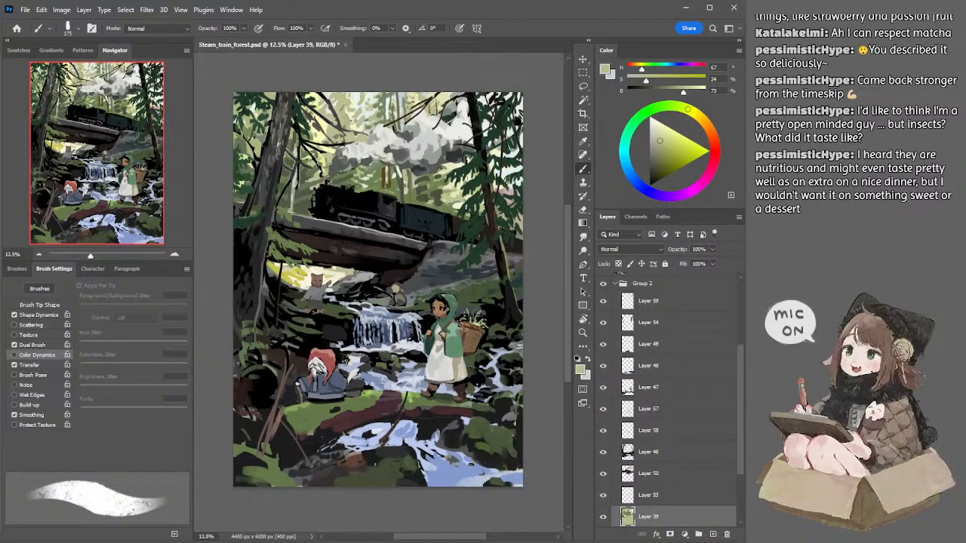
left_click(393, 214, "ctrl")
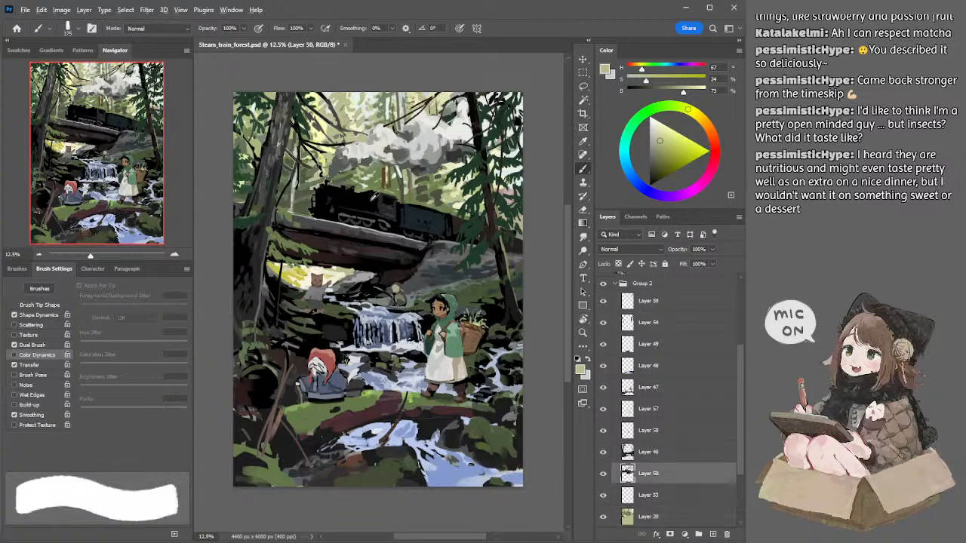
left_click(377, 200, "alt")
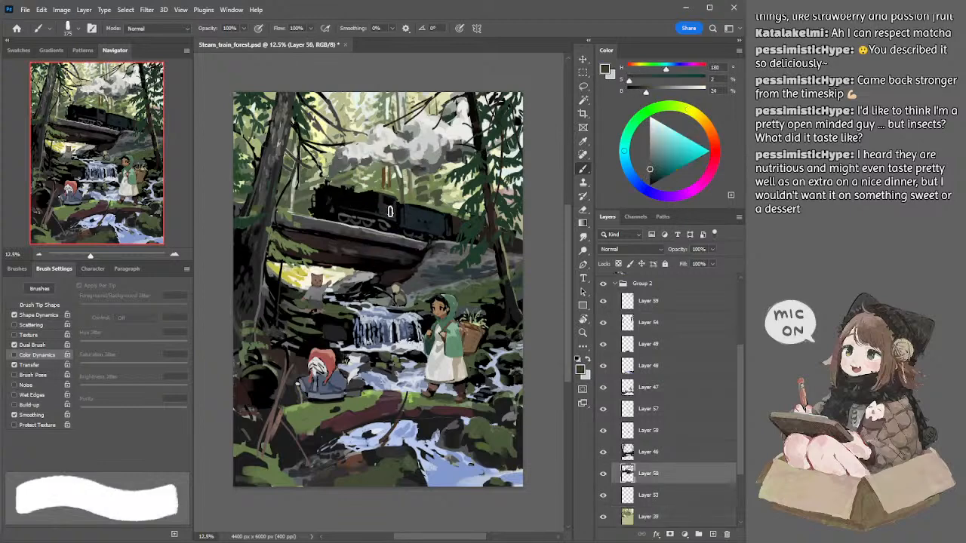
key("bracketleft")
key("bracketleft")
key("bracketleft")
key("bracketleft")
key("bracketleft")
key("bracketleft")
key("bracketleft")
key("bracketleft")
key("bracketleft")
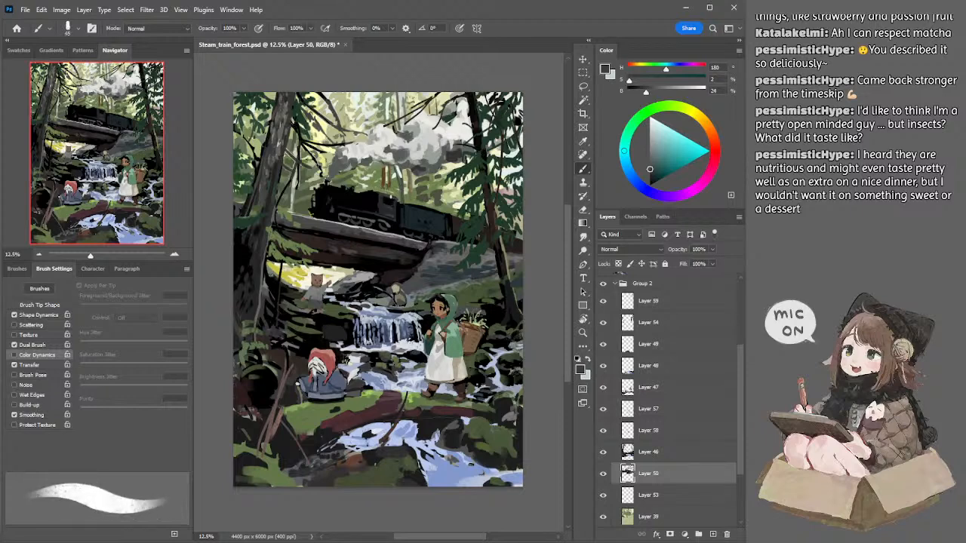
Step: Refine the cab and its rear edge in sampled black on Layer 50, going from 50 down to 40 and 35 px
left_click(372, 200, "alt")
key("bracketright")
key("bracketright")
key("bracketright")
key("bracketright")
key("bracketleft")
key("bracketleft")
key("bracketleft")
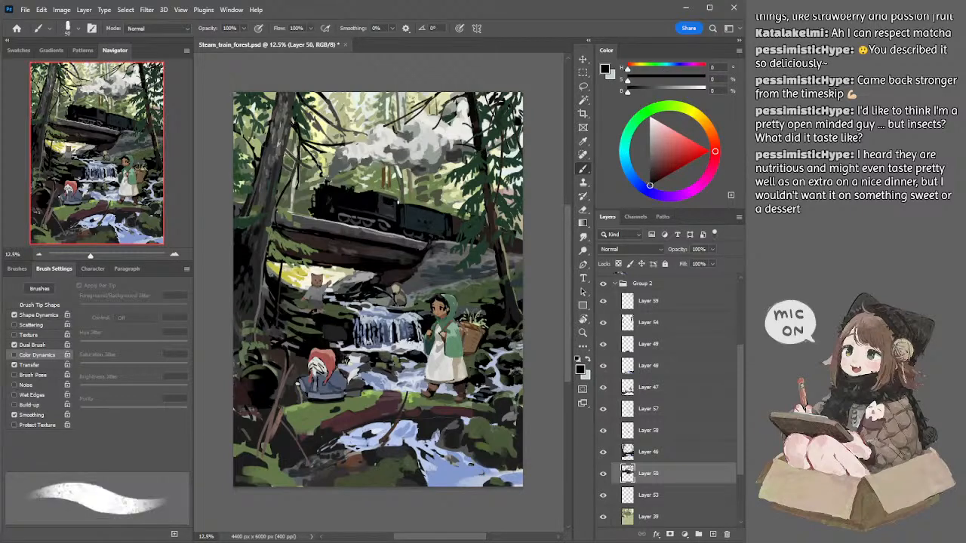
key("bracketleft")
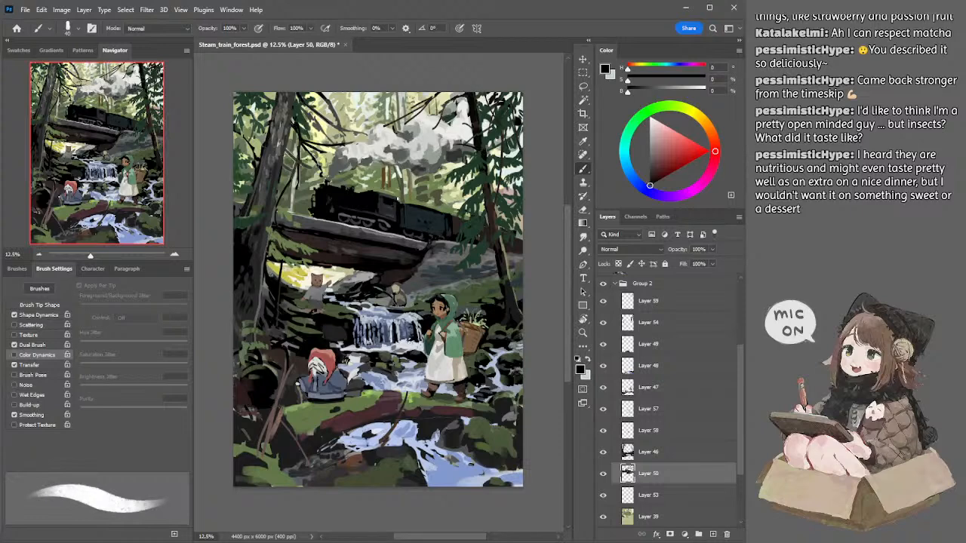
key("bracketleft")
left_click(371, 199, "alt")
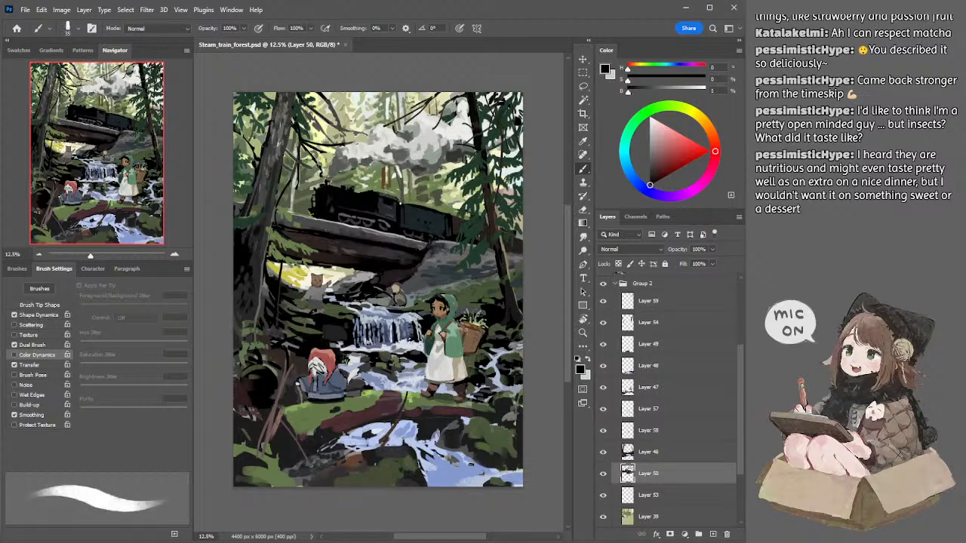
Step: Trim the cab's rear edge with the Eraser at 45 px and darken the locomotive's wheels in black at 40 px
key("e")
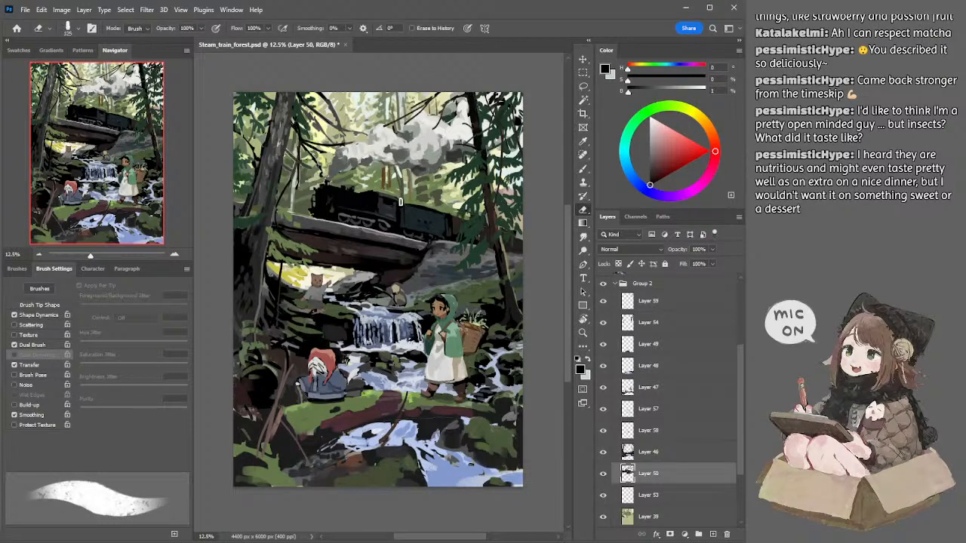
key("bracketleft")
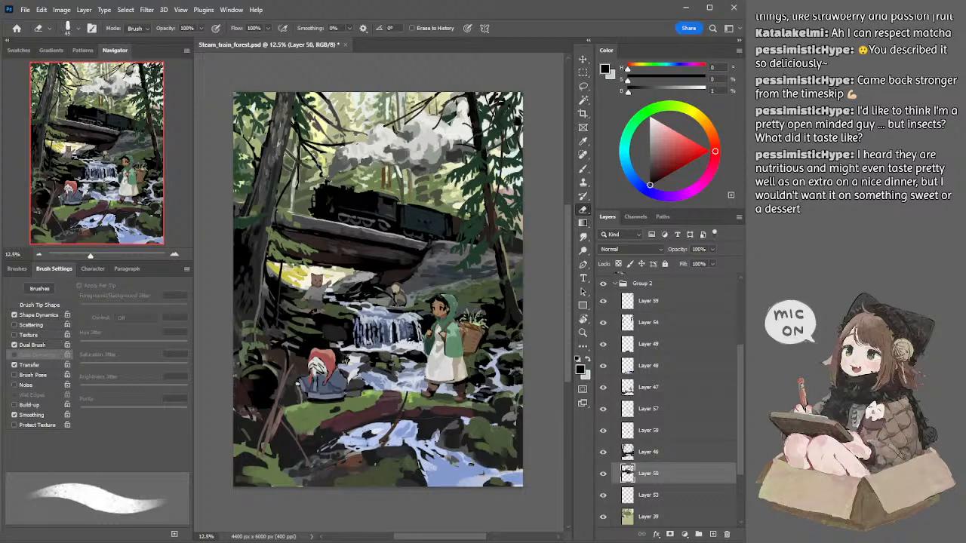
key("b")
key("bracketright")
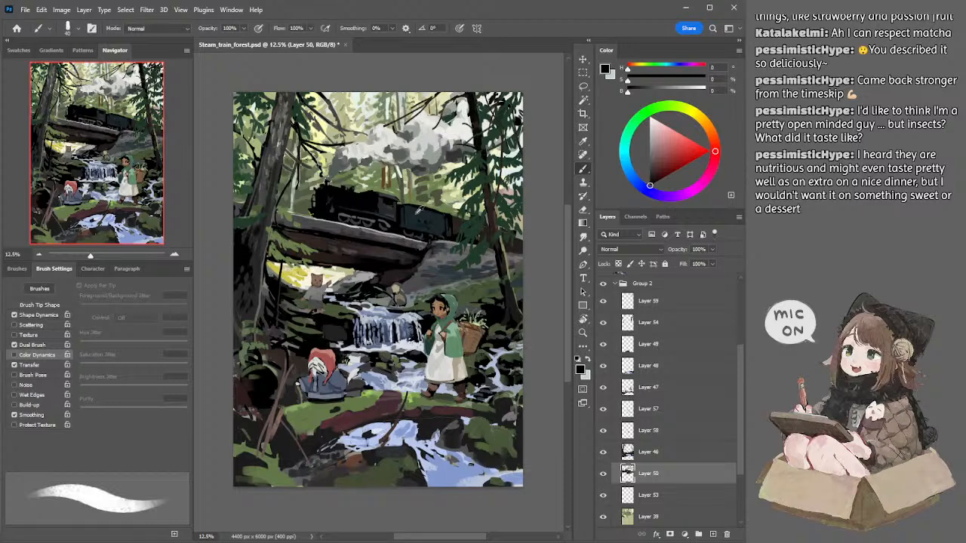
Step: Detail the tender on Layer 50 in sampled dark blue-grey and black, going from 30 to 70 px
left_click(414, 214, "alt")
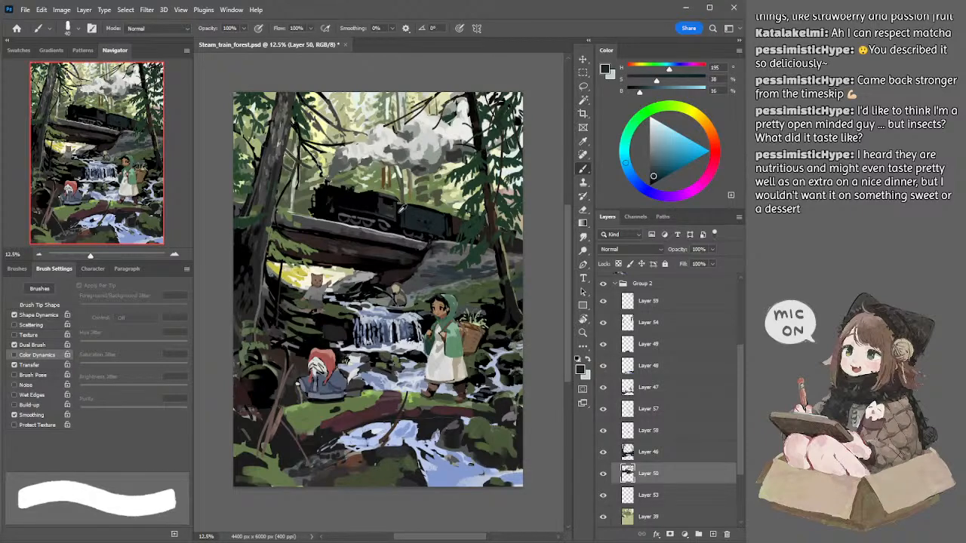
left_click(369, 200, "alt")
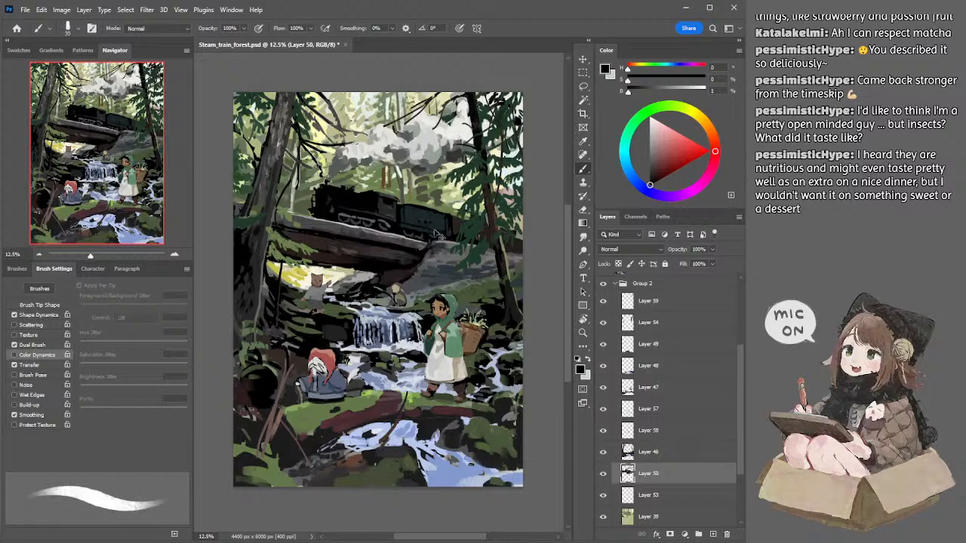
left_click_drag(413, 226, 431, 230)
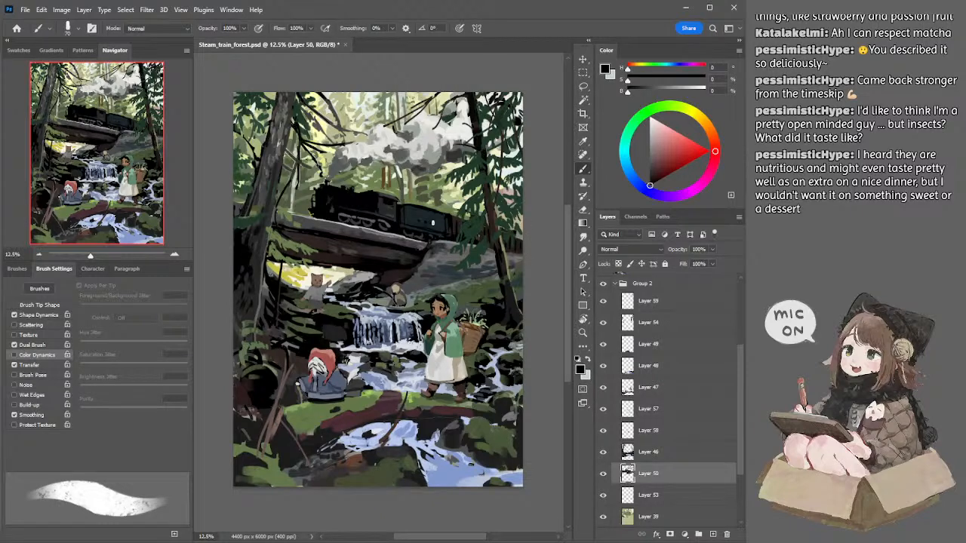
Step: Try trimming the tender's top edge with the Eraser at 60 px, and repaint its side in sampled dark grey at 70 px
key("e")
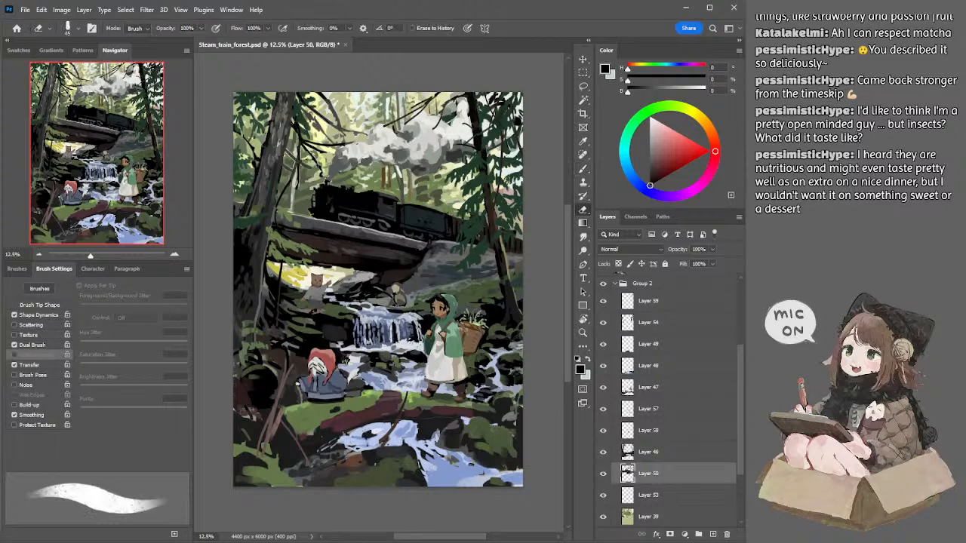
key("bracketright")
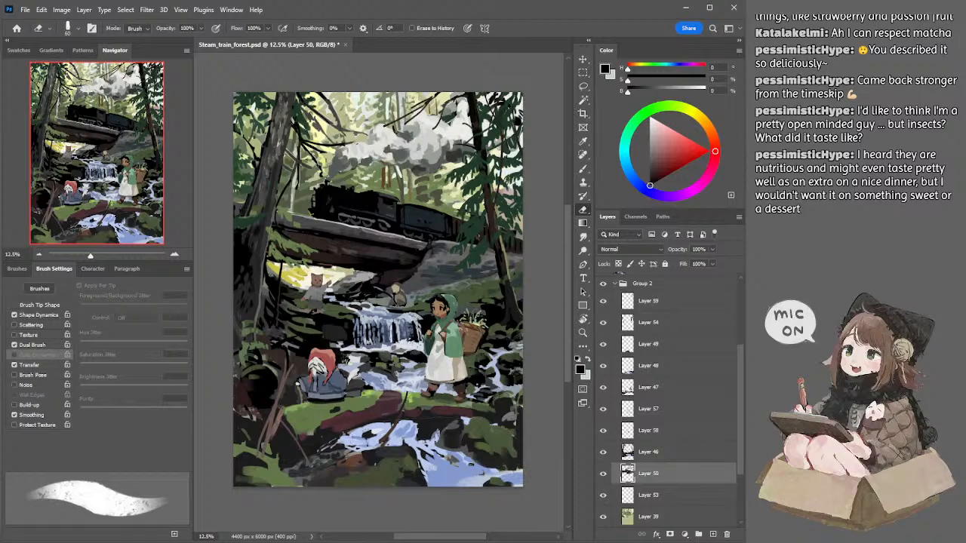
left_click_drag(408, 203, 445, 212)
key("ctrl+z")
key("b")
left_click(415, 205, "alt")
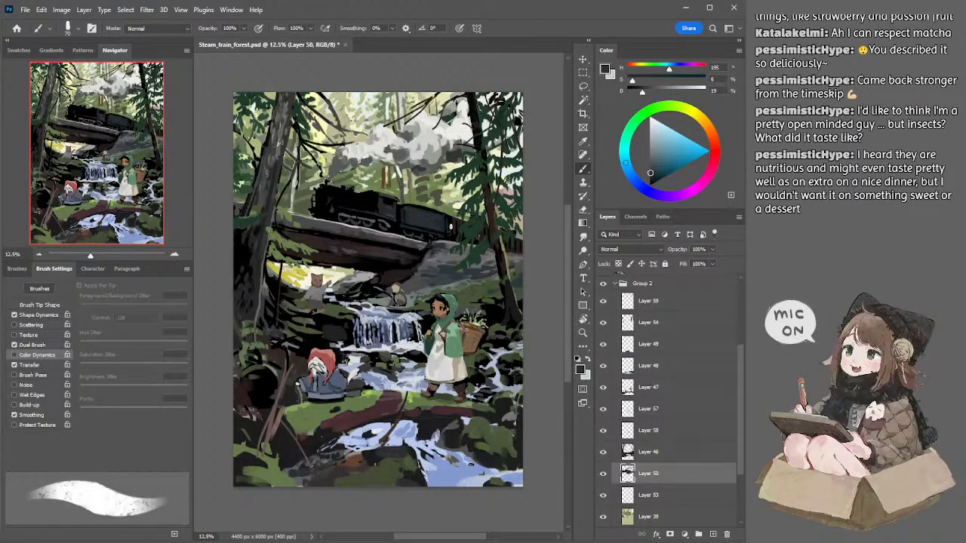
Step: Refine the locomotive's front and cab roof in sampled black on Layer 50, going from 50 down to 35 px, and enlarge the brush to 90 px
left_click(402, 212, "alt")
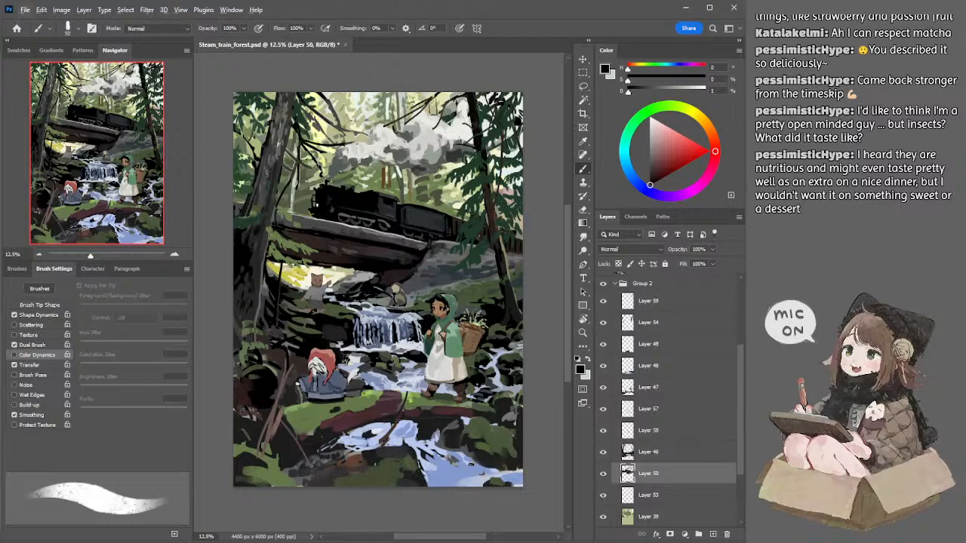
left_click(319, 200, "alt")
left_click_drag(323, 199, 313, 206)
key("bracketleft")
key("bracketleft")
key("bracketleft")
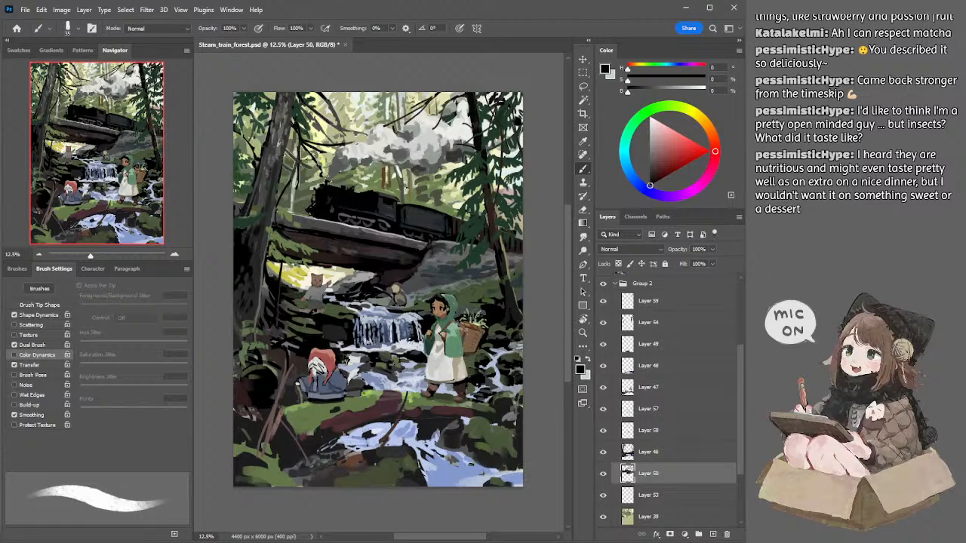
left_click_drag(389, 187, 396, 184)
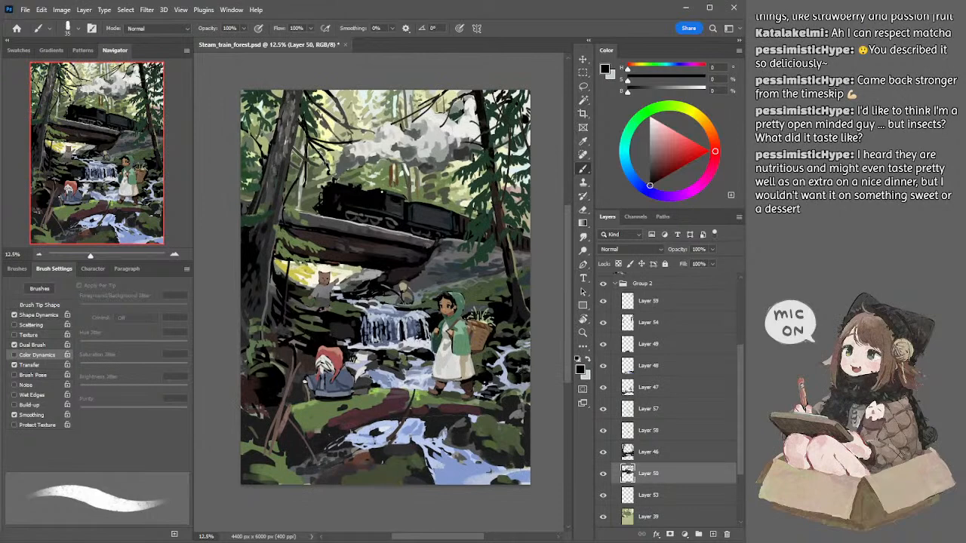
key("e")
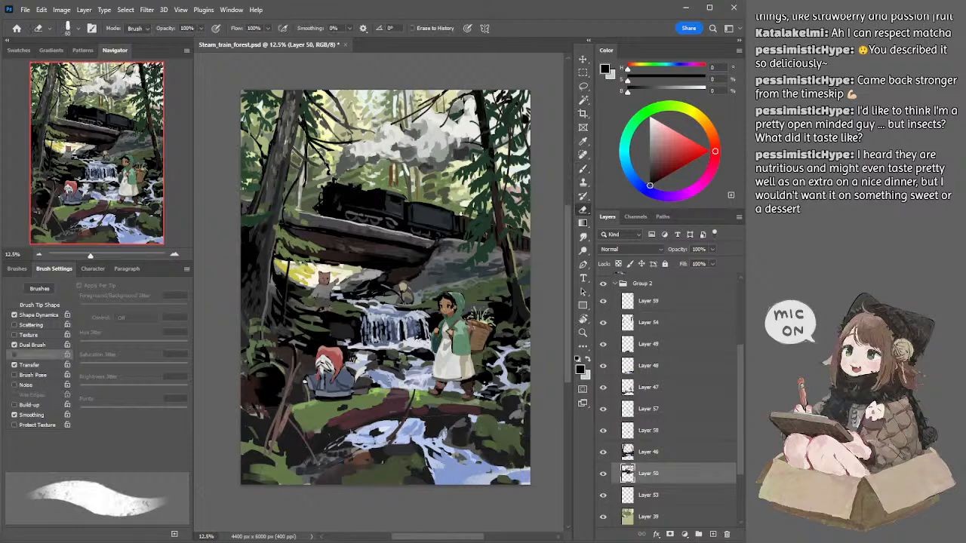
key("b")
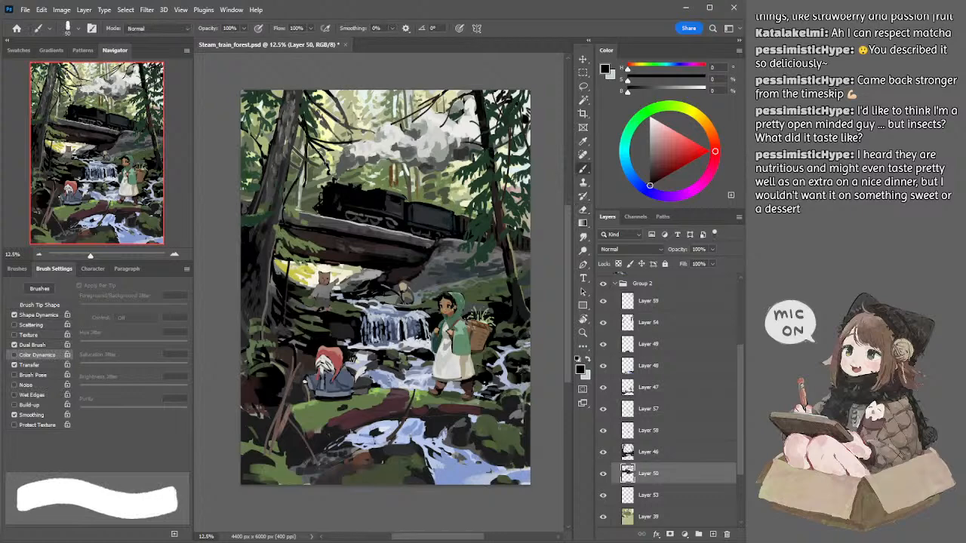
key("]")
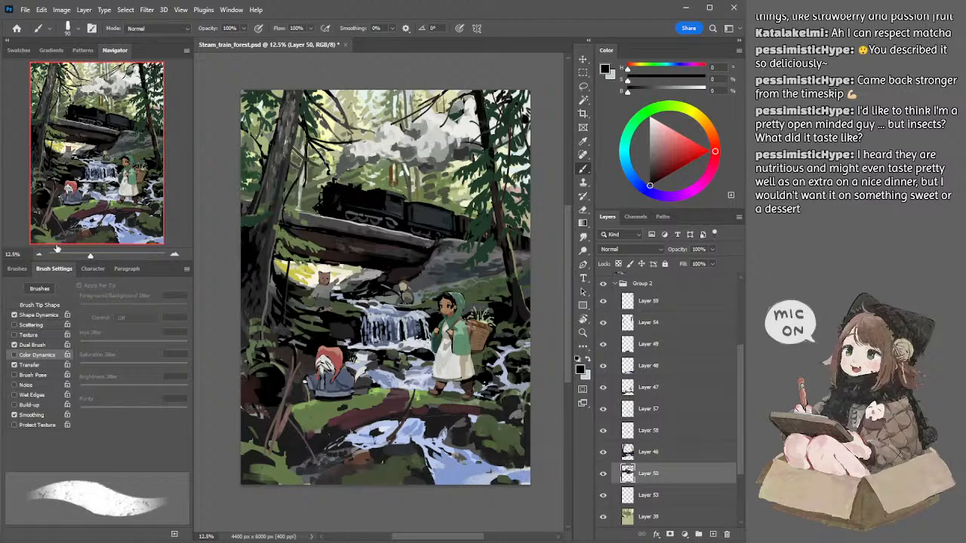
Step: Toggle Layer 55 on and off to compare it with the current painting of the whole scene
left_click(39, 255)
scroll(743, 350, "up", 2)
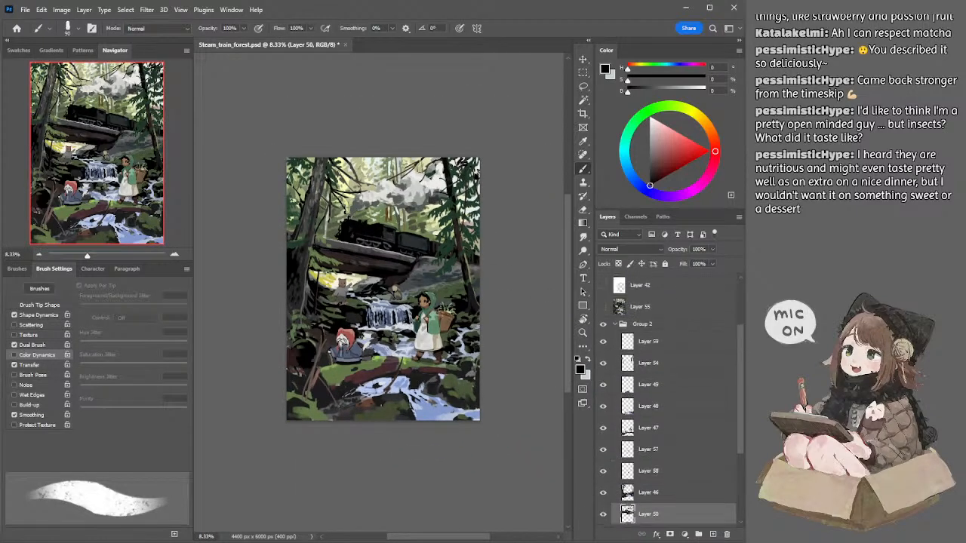
left_click(604, 314)
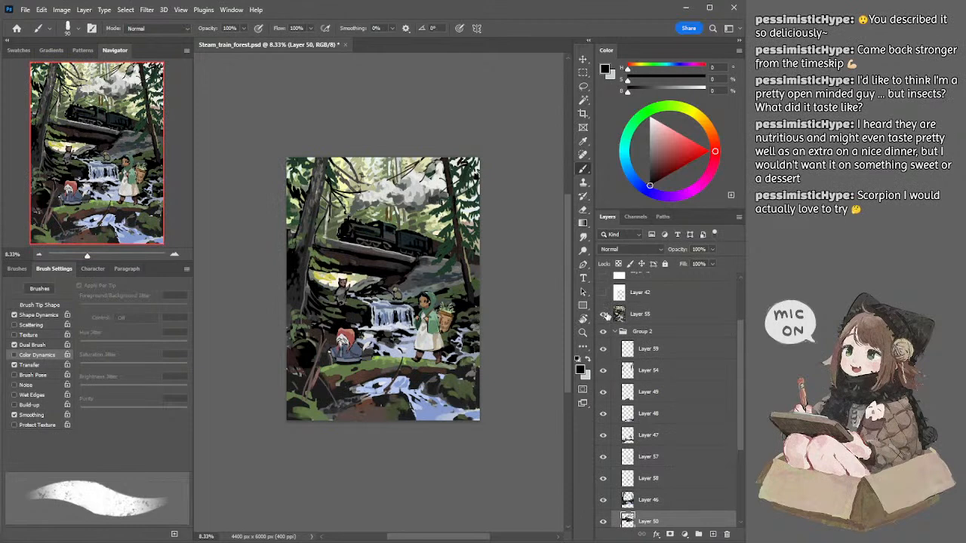
left_click(604, 314)
Step: Select the background foliage's Layer 39 and switch to a soft round brush at 1100 px
key("l")
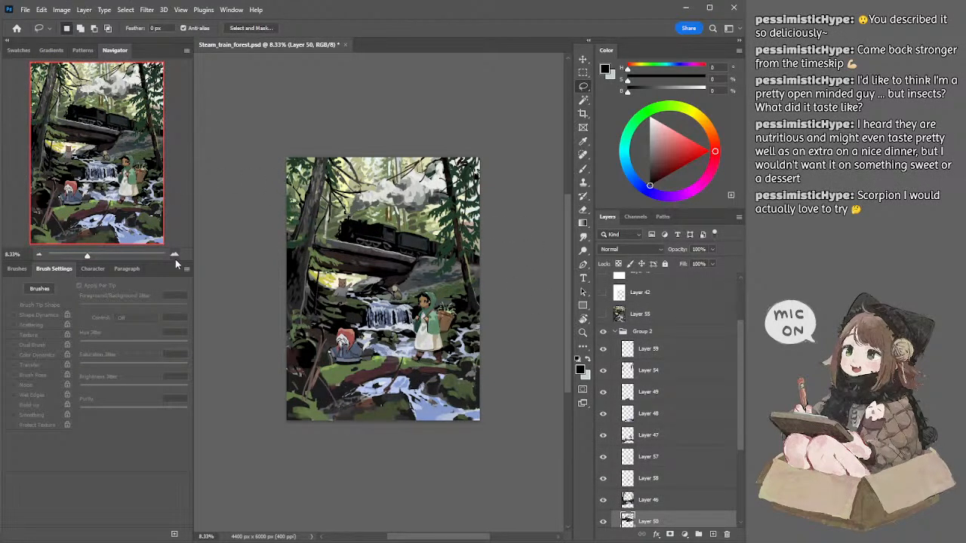
left_click(362, 165, "ctrl")
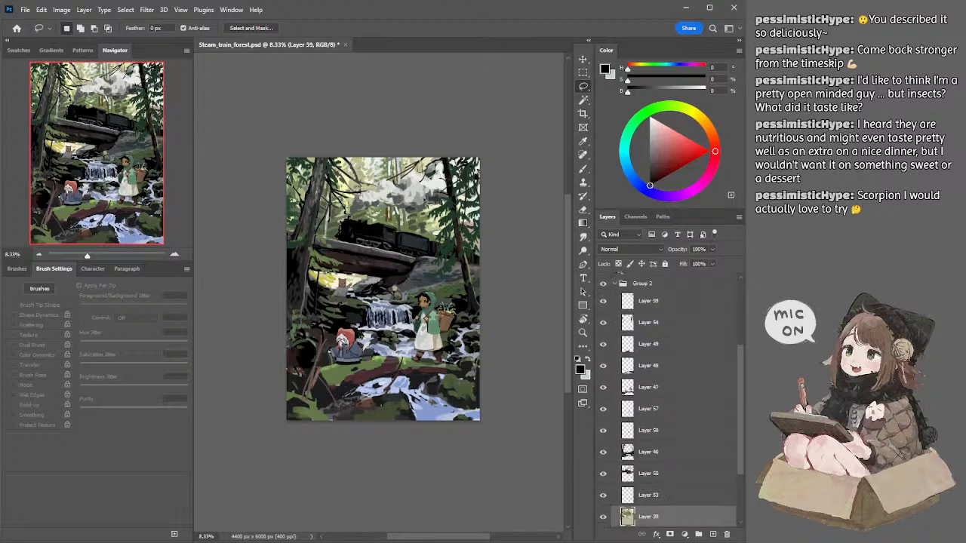
key("b")
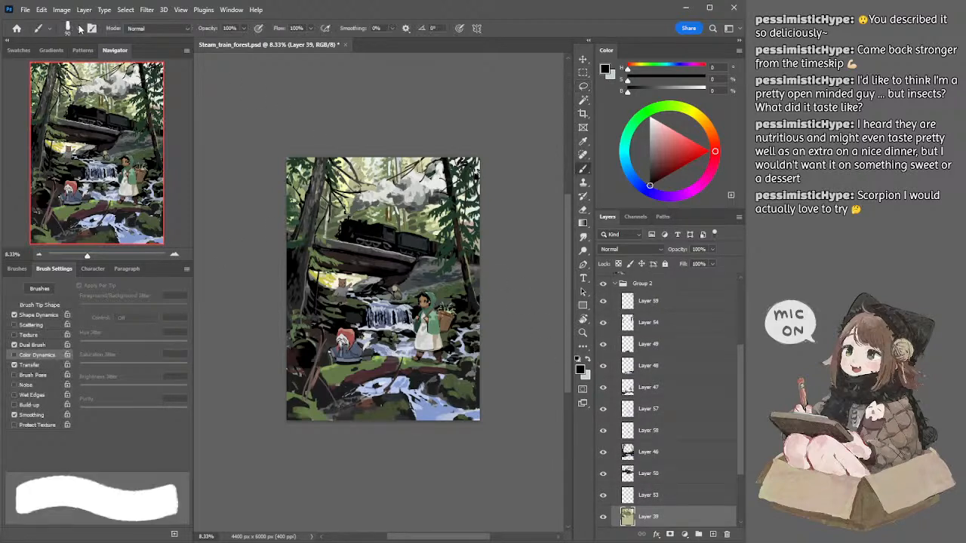
left_click(80, 28)
left_click(77, 276)
left_click(258, 106)
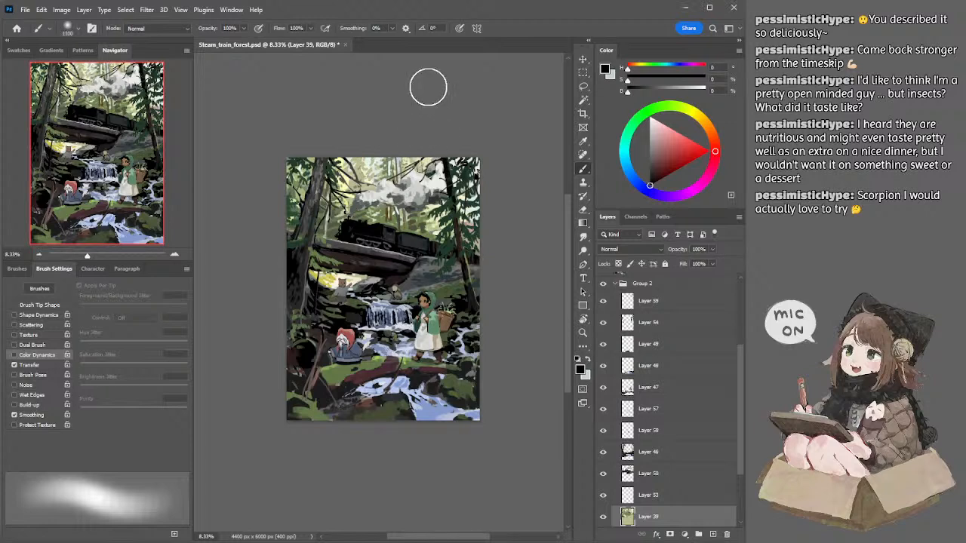
key("i")
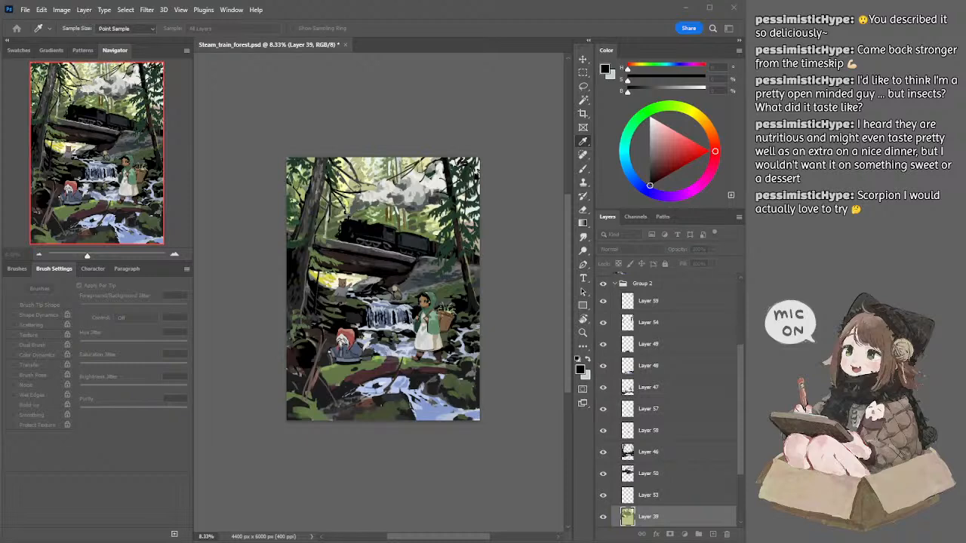
key("b")
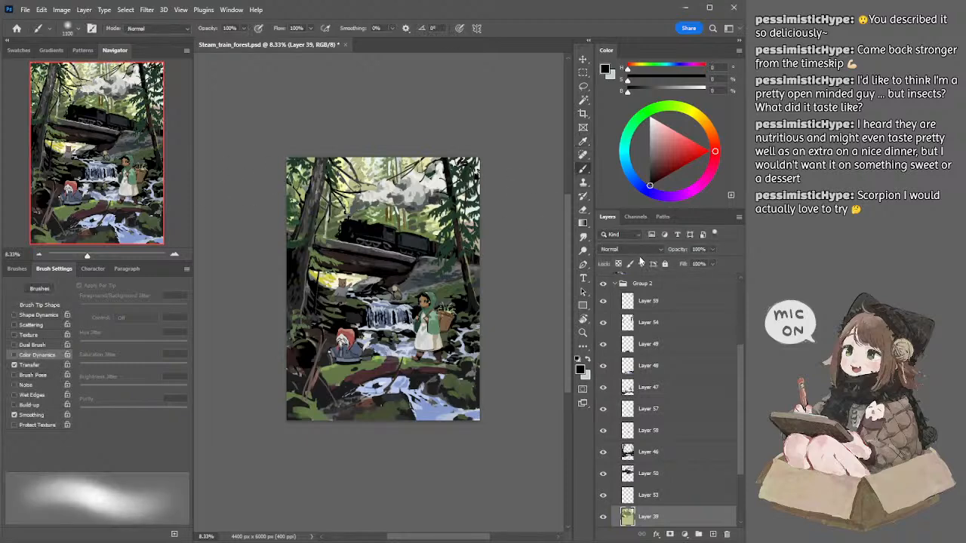
Step: Add a new layer directly above Layer 39 and set its blend mode to Overlay
scroll(639, 251, "down", 1)
key("Down")
key("ctrl+z")
left_click(711, 533)
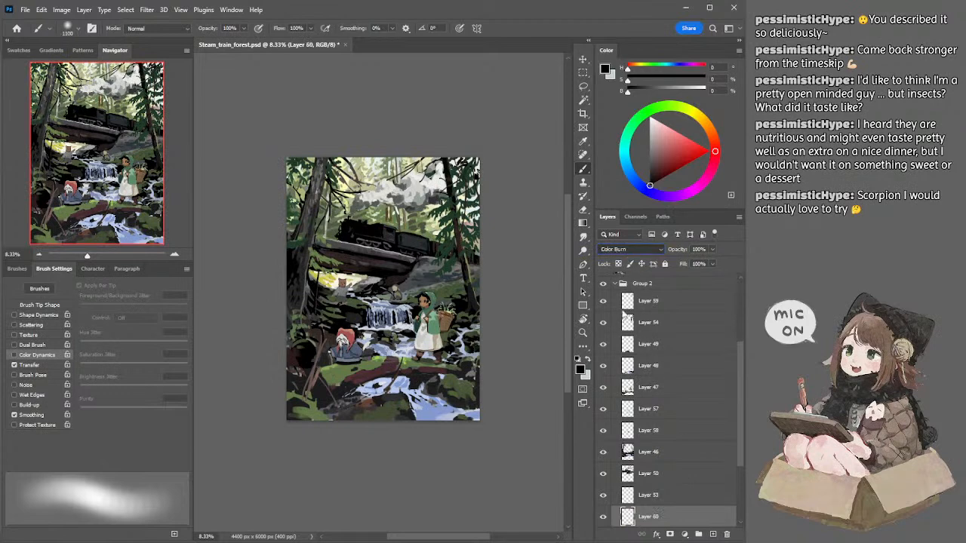
left_click(624, 375)
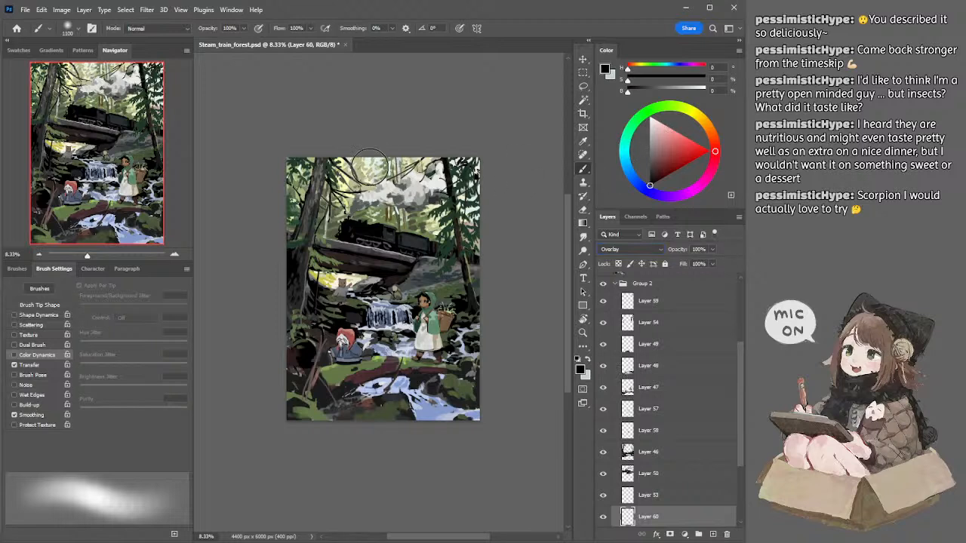
Step: Sample a pale yellow from the forest background at the canvas's upper edge and enlarge the soft brush to 1900 px
left_click(368, 170, "alt")
key("]")
key("]")
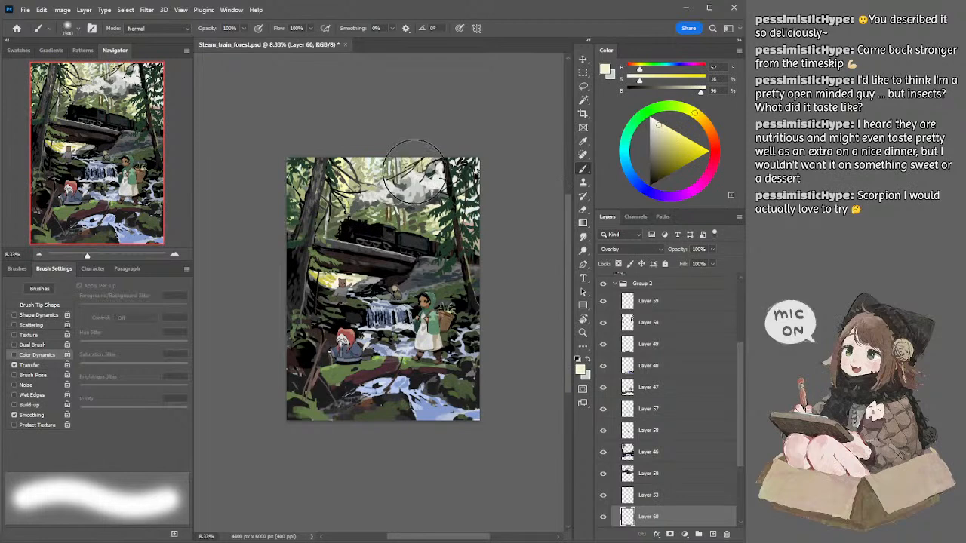
key("]")
key("]")
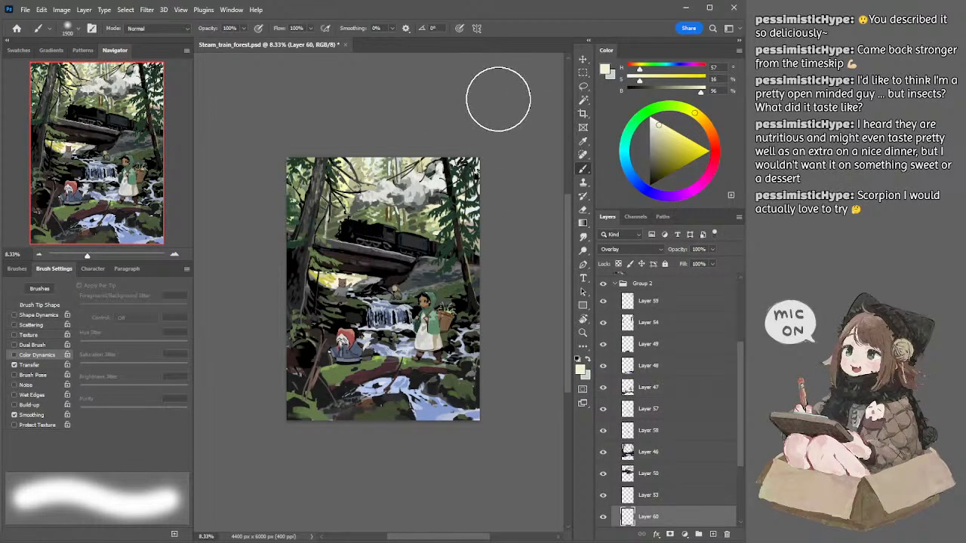
Step: Try a soft pale-yellow glow over the upper forest at 2600 px, undo it and reduce the brush to 2500 px
key("shift+[")
key("shift+[")
key("]")
key("]")
key("]")
key("]")
key("]")
key("]")
key("]")
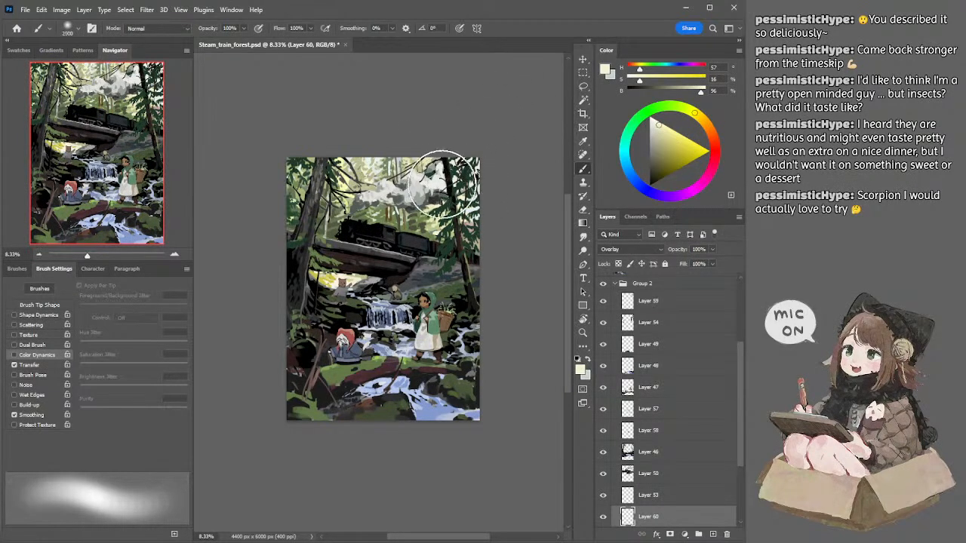
mouse_move(383, 130)
left_mouse_down()
mouse_move(448, 153)
mouse_move(395, 119)
left_mouse_up()
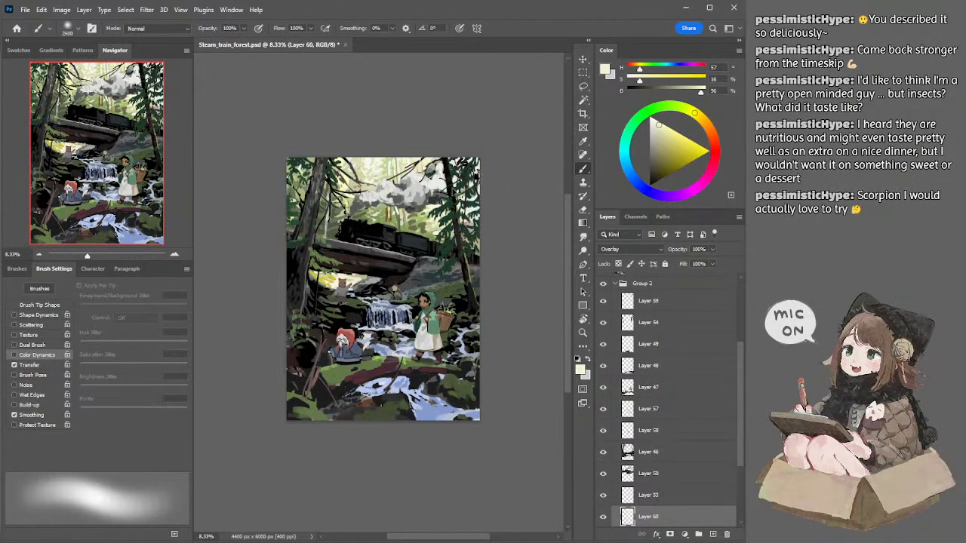
key("ctrl+z")
key("ctrl+z")
key("[")
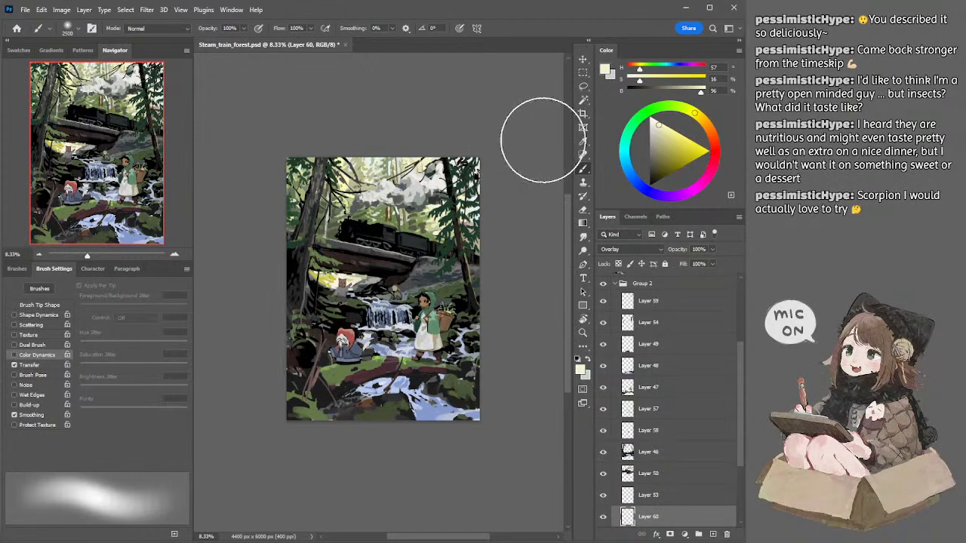
Step: Try a less saturated yellow glow, at 10% saturation and 91% brightness, over the forest above the locomotive with a smaller brush
left_click(655, 125)
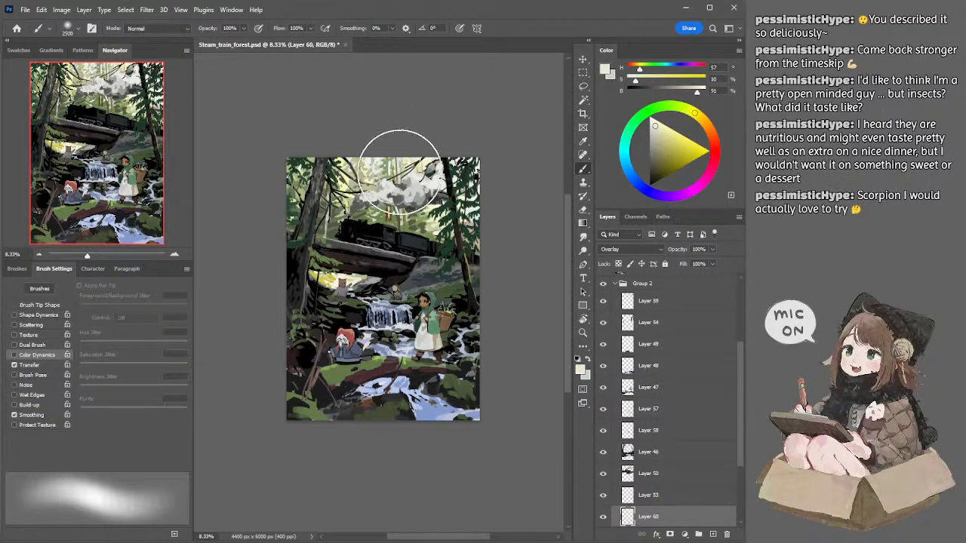
key("[")
key("[")
key("[")
left_click_drag(362, 188, 354, 168)
key("ctrl+z")
Step: Try a stronger yellow glow, at 22% saturation and 94% brightness, from the upper forest down to the locomotive at 1500 px
key("[")
key("[")
key("[")
key("bracketright")
key("bracketright")
left_click(661, 127)
left_click_drag(349, 172, 400, 230)
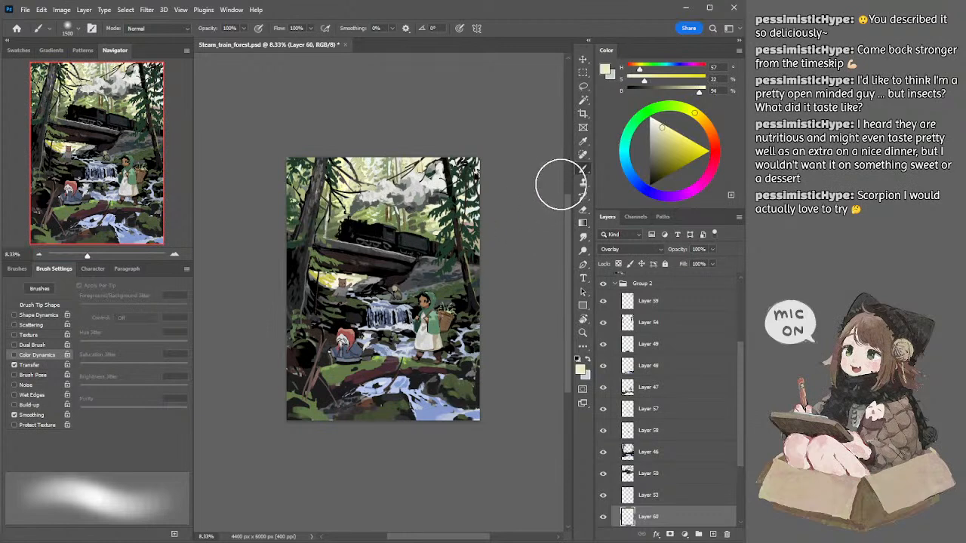
key("ctrl+z")
Step: Brush a soft glow at 11% saturation and 87% brightness over the forest above and in front of the locomotive at 2500 px
key("bracketright")
key("bracketright")
key("bracketright")
key("bracketright")
key("bracketright")
key("bracketright")
key("bracketright")
key("bracketright")
key("bracketright")
left_click(38, 254)
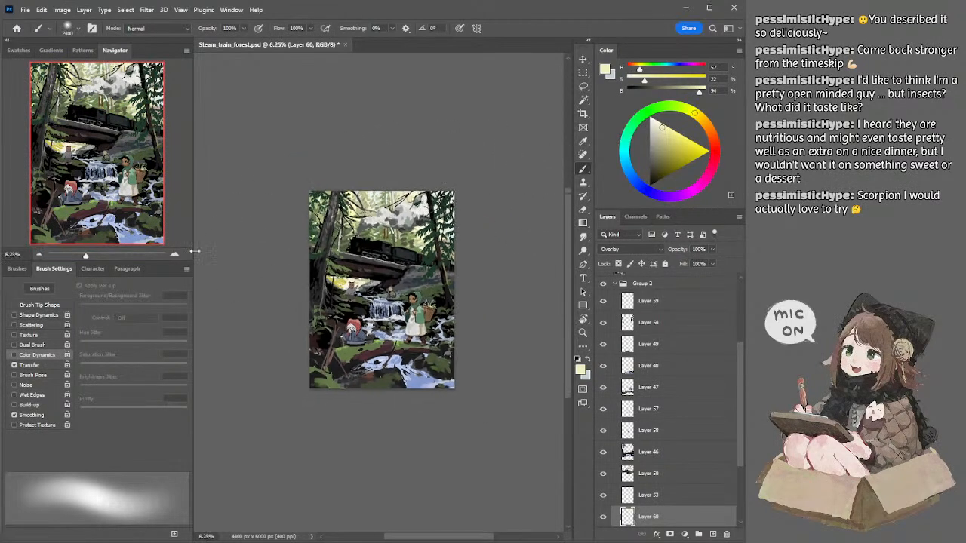
left_click(175, 255)
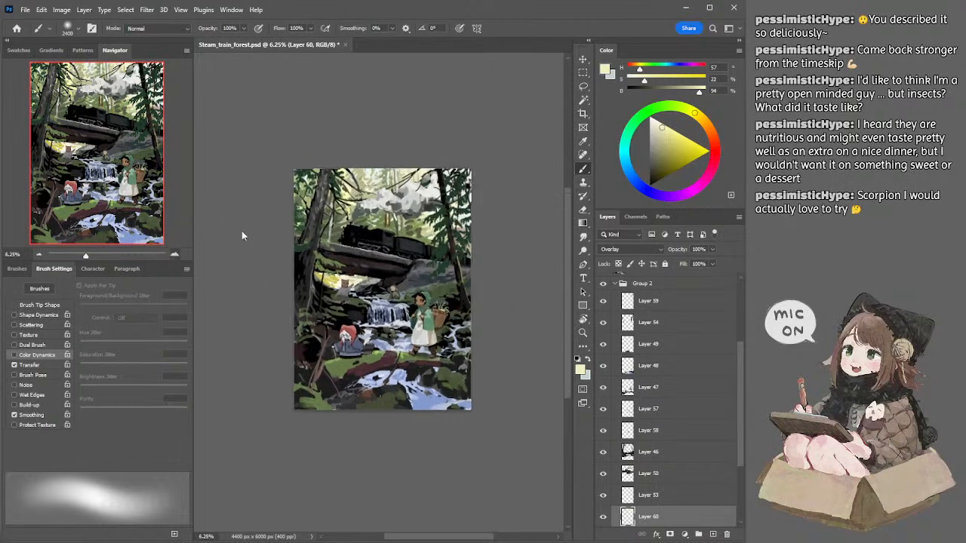
key("bracketright")
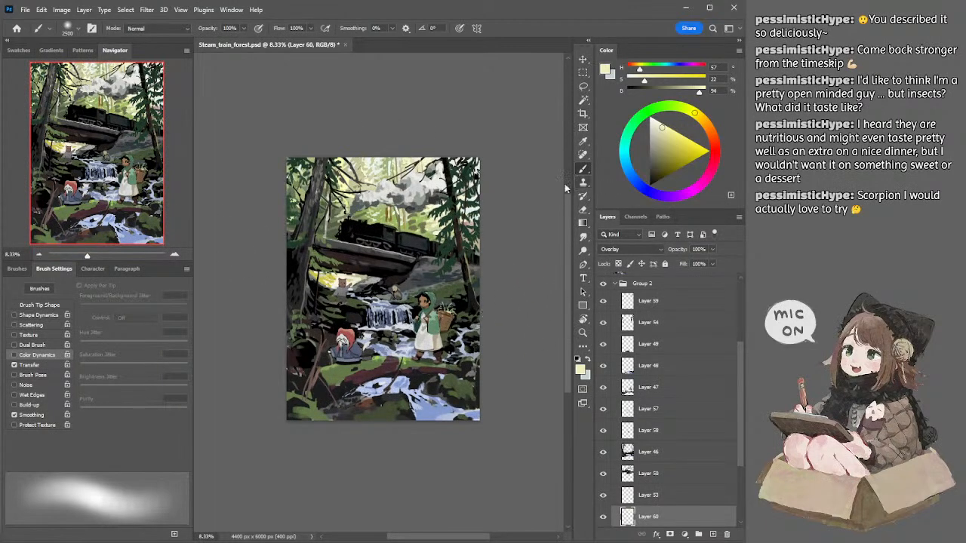
left_click(656, 129)
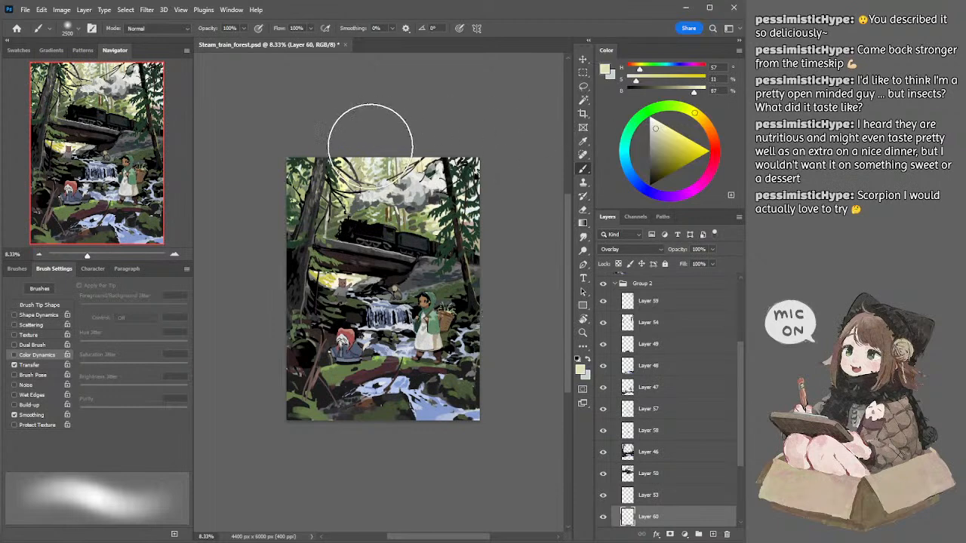
left_click_drag(368, 160, 391, 215)
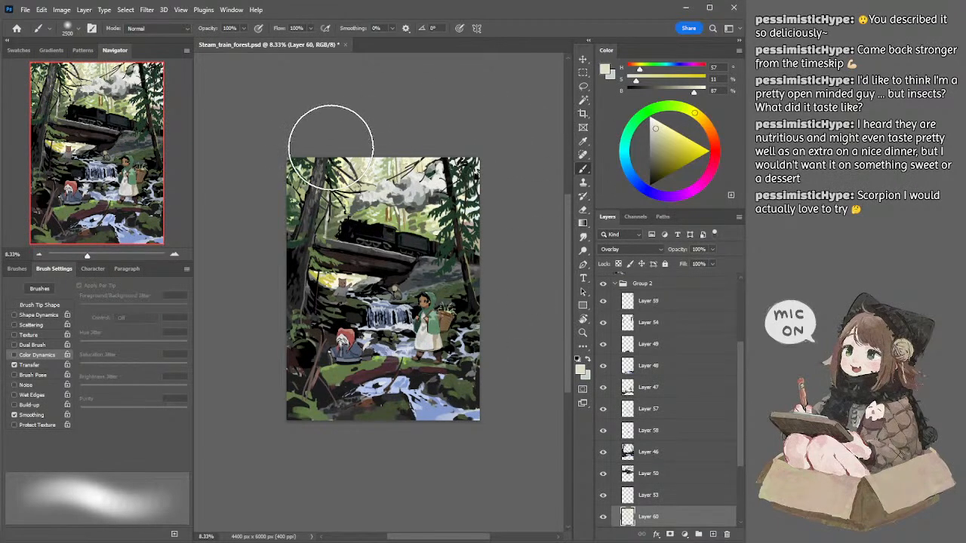
left_click_drag(346, 134, 325, 280)
left_click_drag(339, 119, 339, 277)
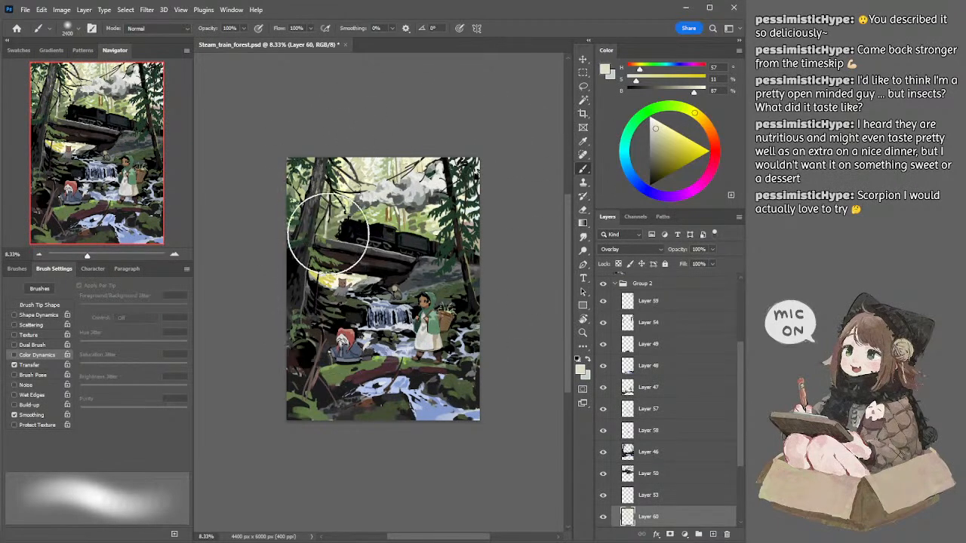
Step: Brush more soft glow along the forest's right edge at 2400 px, erase a small part above the smoke and try a 1900 px dab
left_click_drag(456, 130, 480, 256)
mouse_move(466, 151)
left_mouse_down()
mouse_move(458, 201)
mouse_move(466, 189)
left_mouse_up()
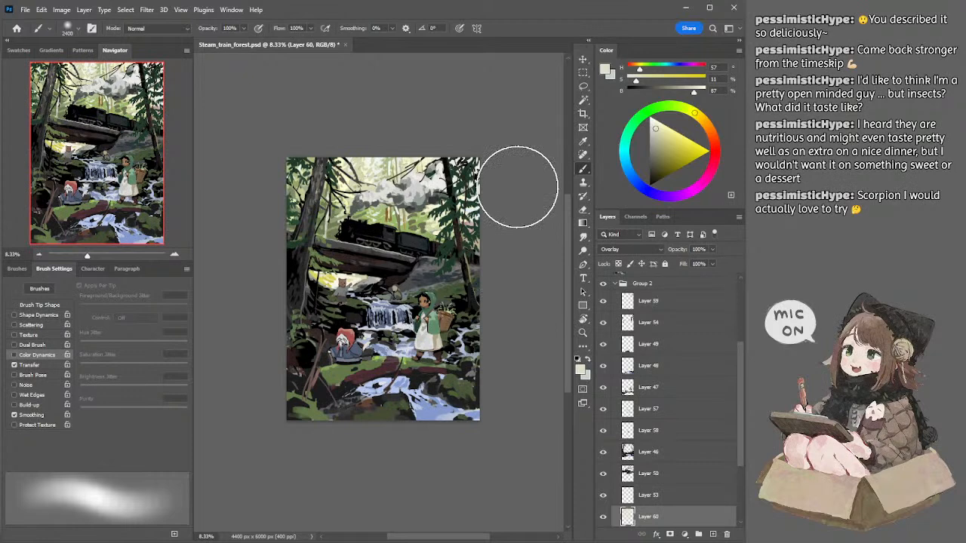
key("e")
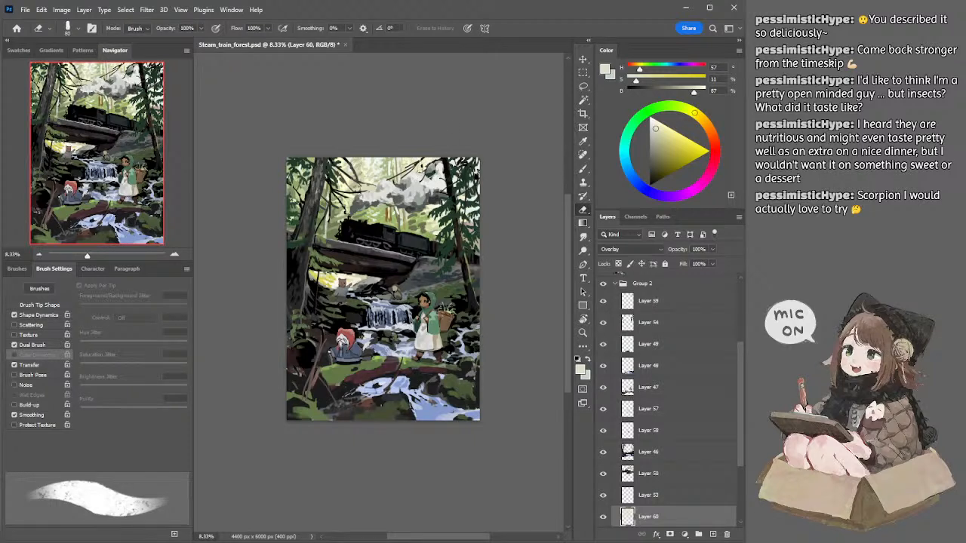
left_click_drag(429, 168, 424, 163)
key("b")
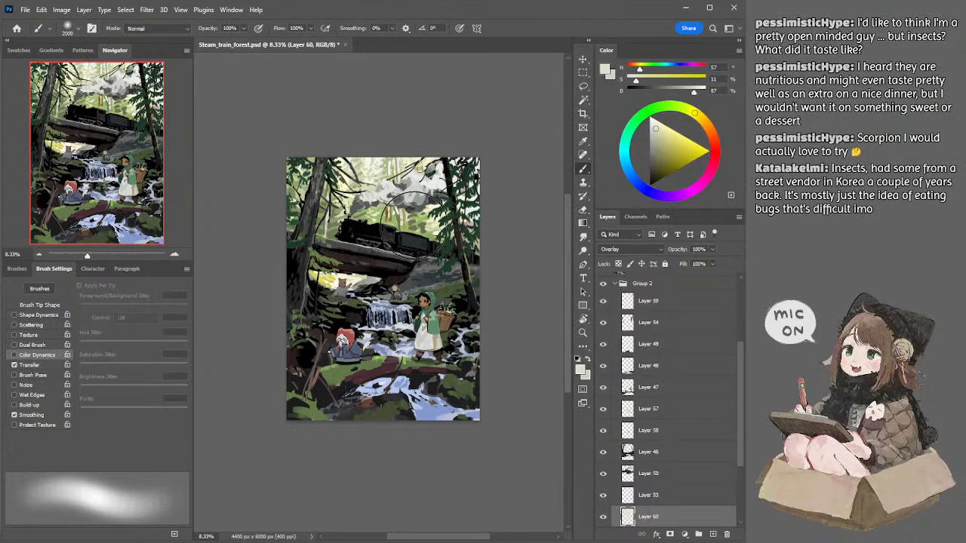
key("[")
left_click(421, 228)
key("ctrl+z")
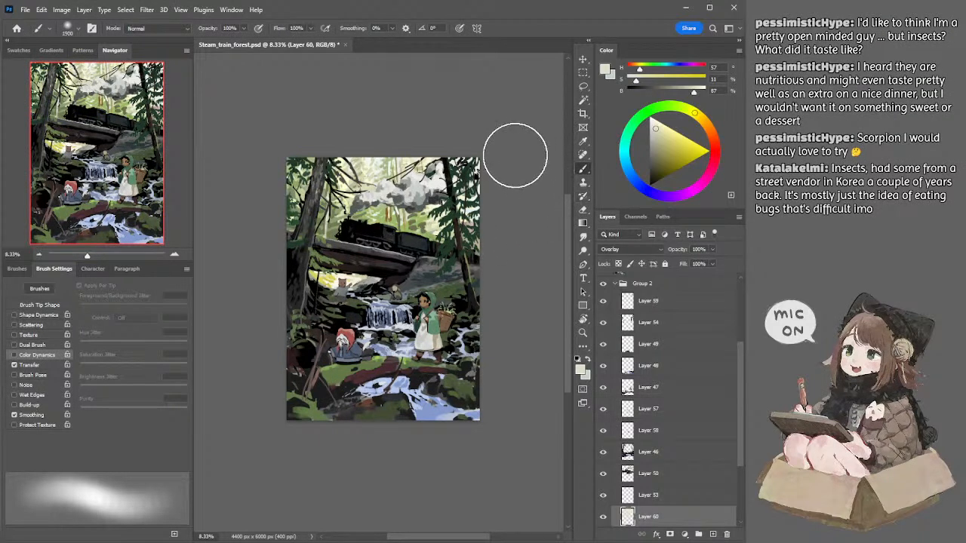
Step: Merge the Overlay glow on Layer 60 with the background foliage on Layer 39
key("l")
left_click(379, 373, "ctrl")
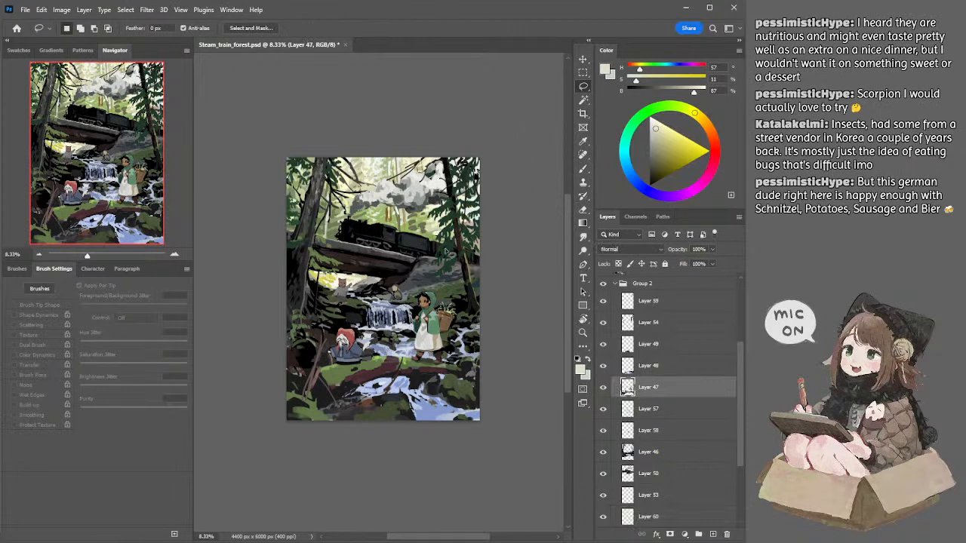
left_click(400, 166, "ctrl")
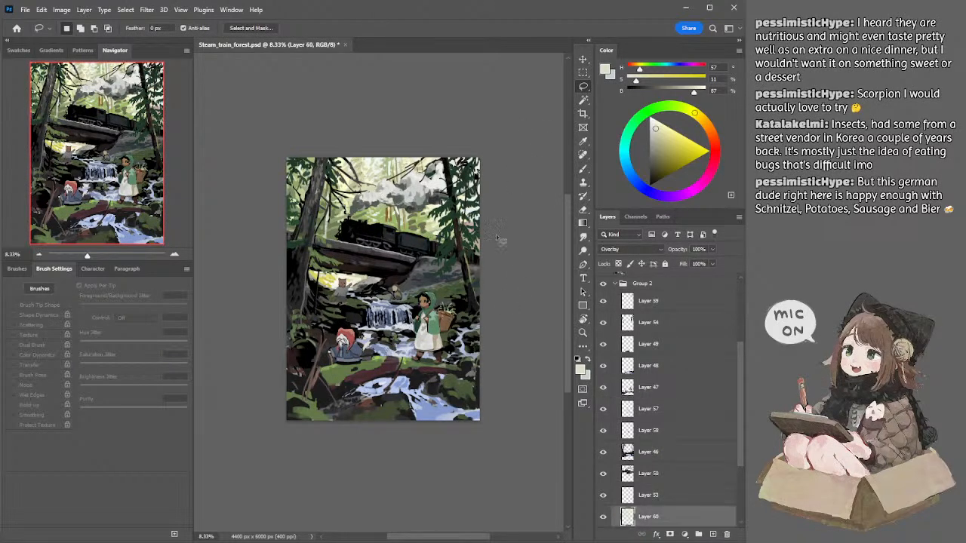
scroll(693, 444, "down", 3)
left_click(658, 447, "ctrl")
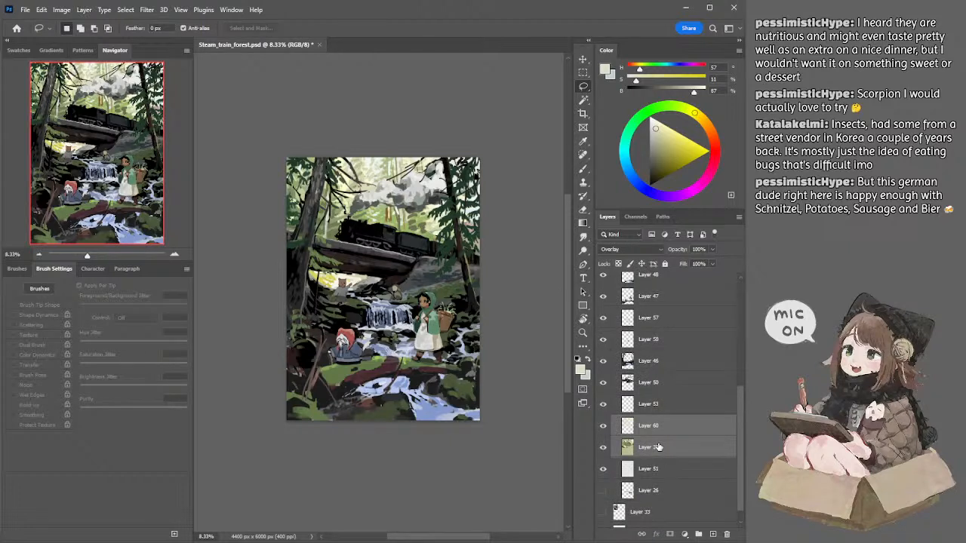
key("ctrl+t")
key("ctrl+e")
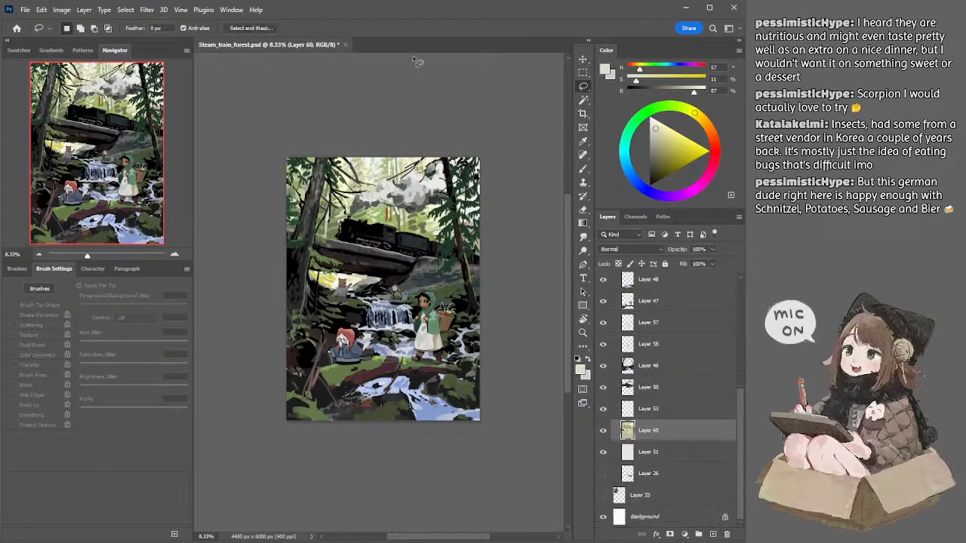
Step: Save the Steam_train_forest.psd document
key("b")
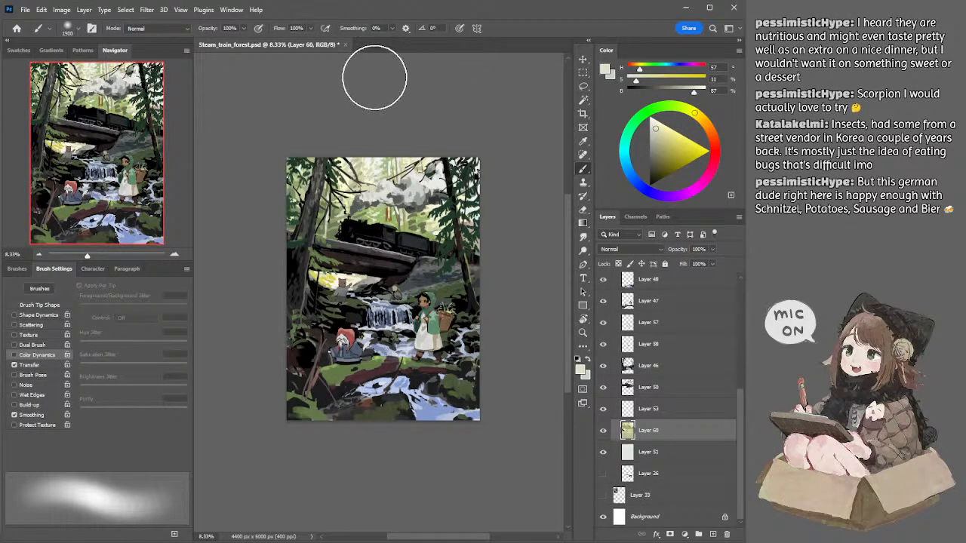
key("e")
key("ctrl+s")
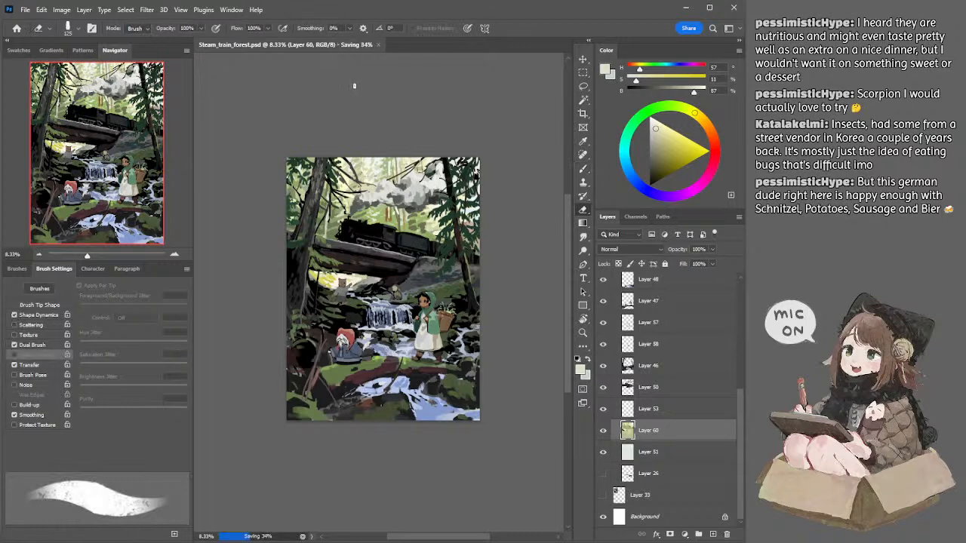
key("l")
mouse_move(415, 89)
left_mouse_down()
mouse_move(420, 102)
mouse_move(416, 93)
left_mouse_up()
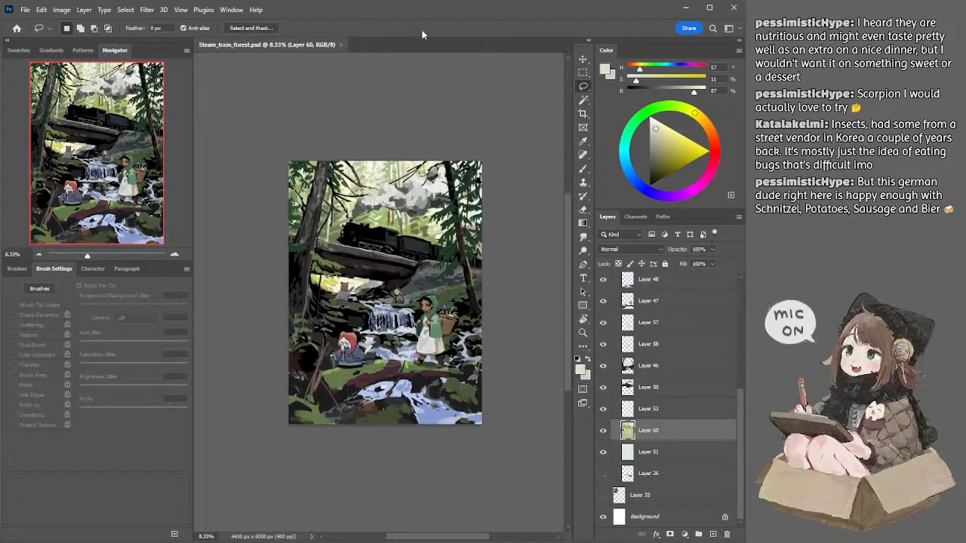
key("i")
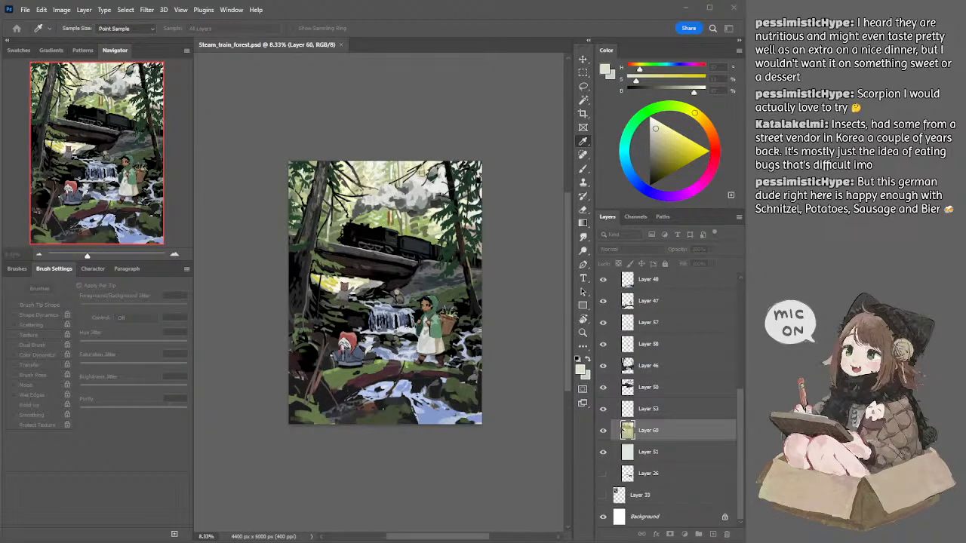
key("e")
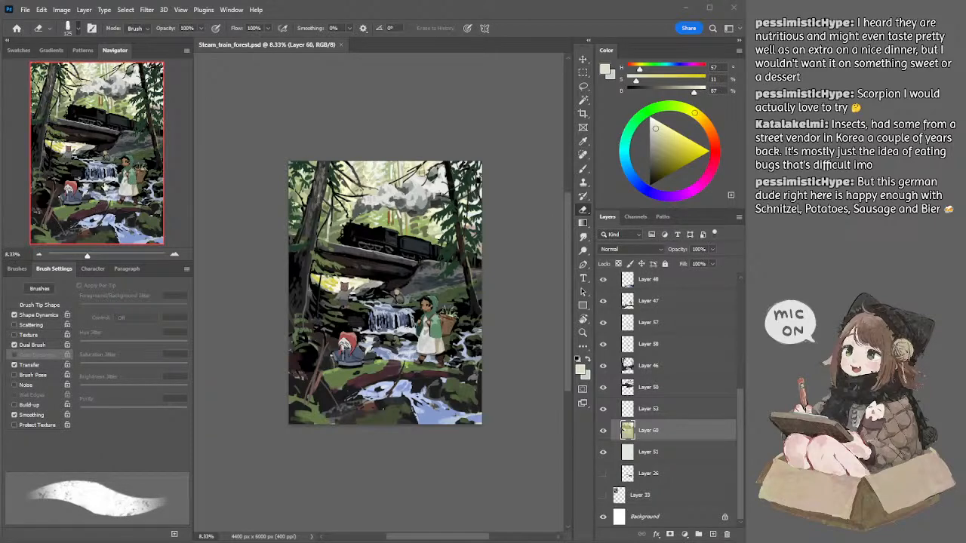
Step: Undo the merge of Layer 60 and Layer 39 and compare the forest with the glow hidden and shown
left_click(219, 110)
key("ctrl+z")
left_click(603, 431)
left_click(603, 431)
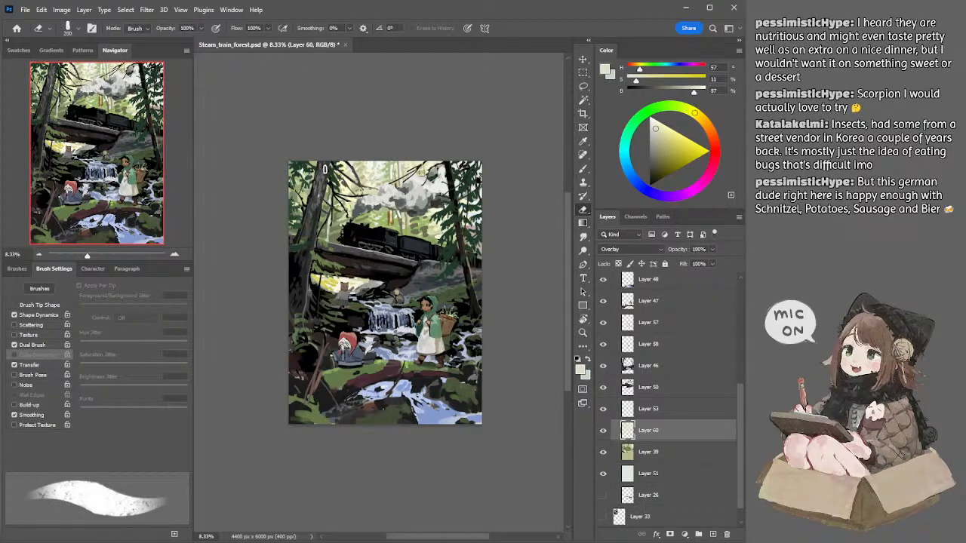
Step: Try erasing the glow between the trees and above the locomotive at 175 px, undoing each stroke
key("bracketleft")
key("ctrl+z")
mouse_move(357, 174)
left_mouse_down()
mouse_move(371, 175)
mouse_move(358, 181)
mouse_move(368, 198)
left_mouse_up()
key("ctrl+z")
left_click_drag(352, 215, 397, 227)
key("ctrl+z")
key("ctrl+z")
key("ctrl+z")
key("ctrl+z")
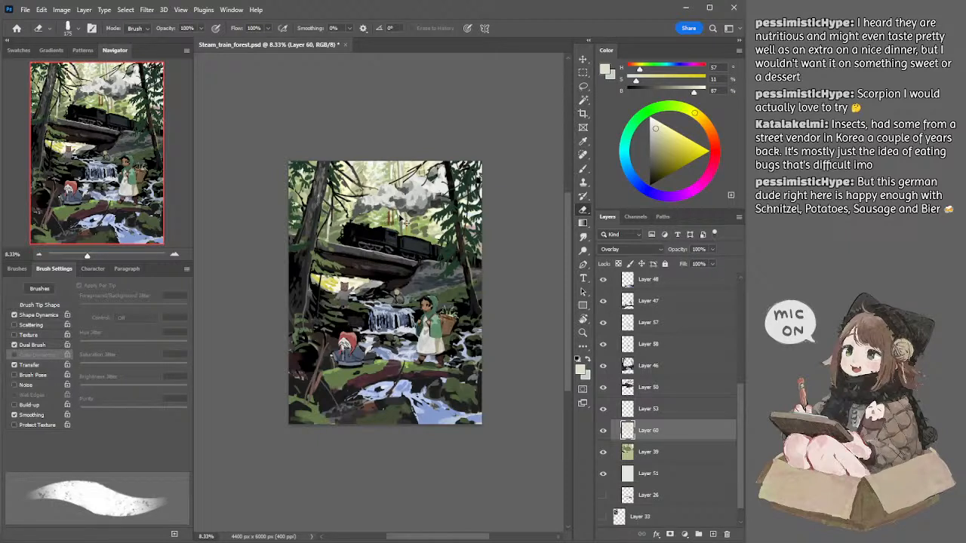
Step: Erase parts of the Layer 60 glow from above the locomotive up through the smoke and forest gap
left_click_drag(401, 223, 386, 218)
mouse_move(384, 212)
left_mouse_down()
mouse_move(401, 205)
mouse_move(390, 181)
mouse_move(371, 181)
left_mouse_up()
key("b")
key("e")
Step: Try erasing the glow around the upper-left tree at 900 px, undo it and reduce the eraser to 500 px
key("bracketright")
key("bracketright")
key("bracketright")
key("bracketright")
key("bracketright")
key("bracketright")
key("bracketright")
key("bracketright")
key("bracketright")
key("bracketright")
key("bracketright")
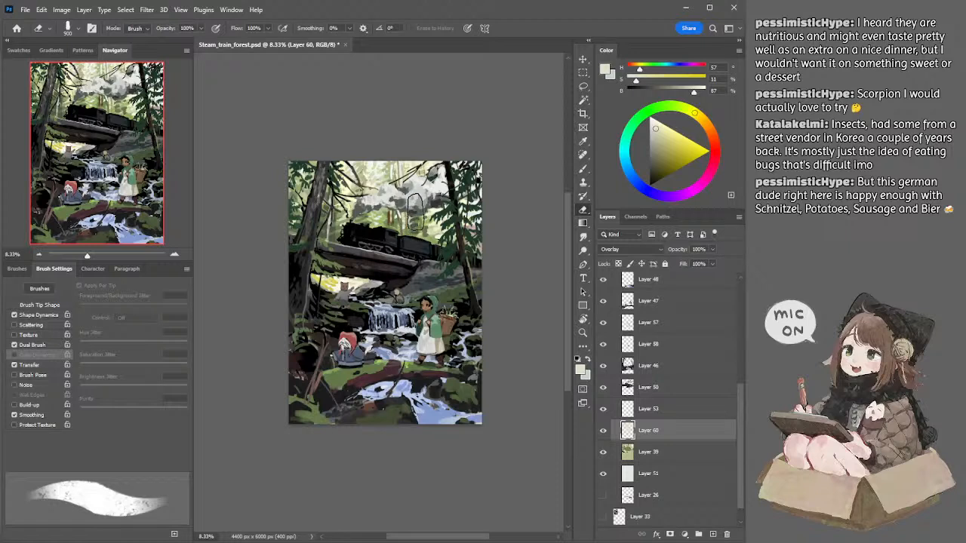
left_click_drag(302, 180, 298, 197)
key("ctrl+z")
key("bracketleft")
key("bracketleft")
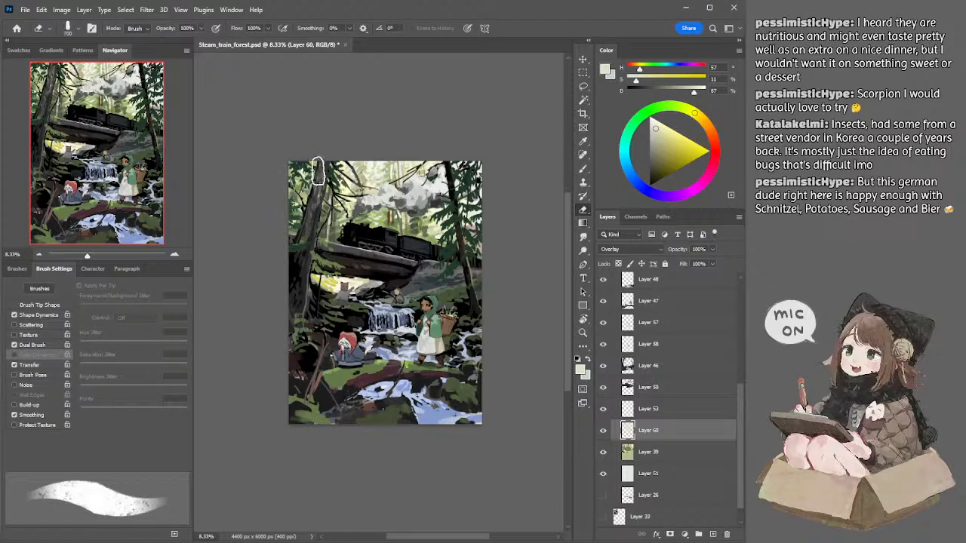
key("bracketleft")
key("bracketleft")
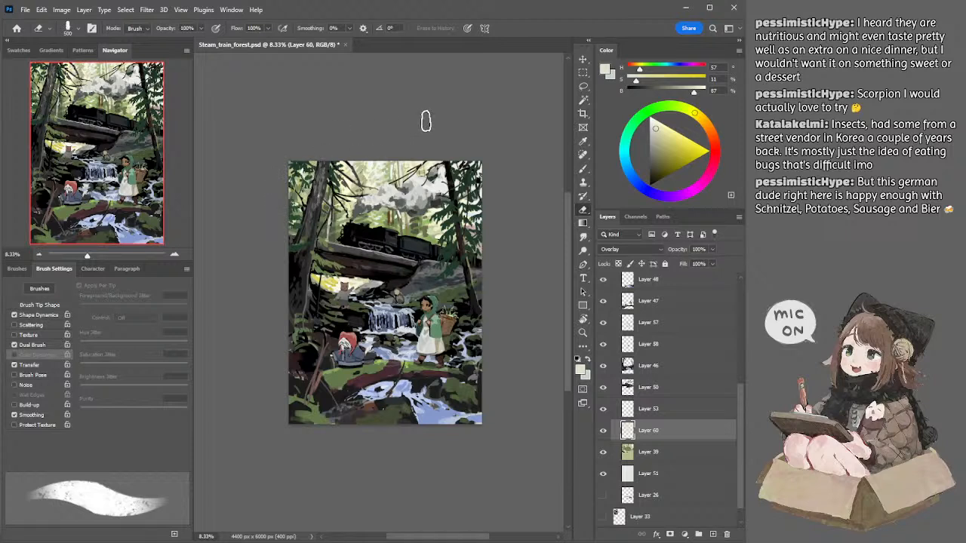
Step: Compare the background with the Layer 60 glow hidden and shown
key("l")
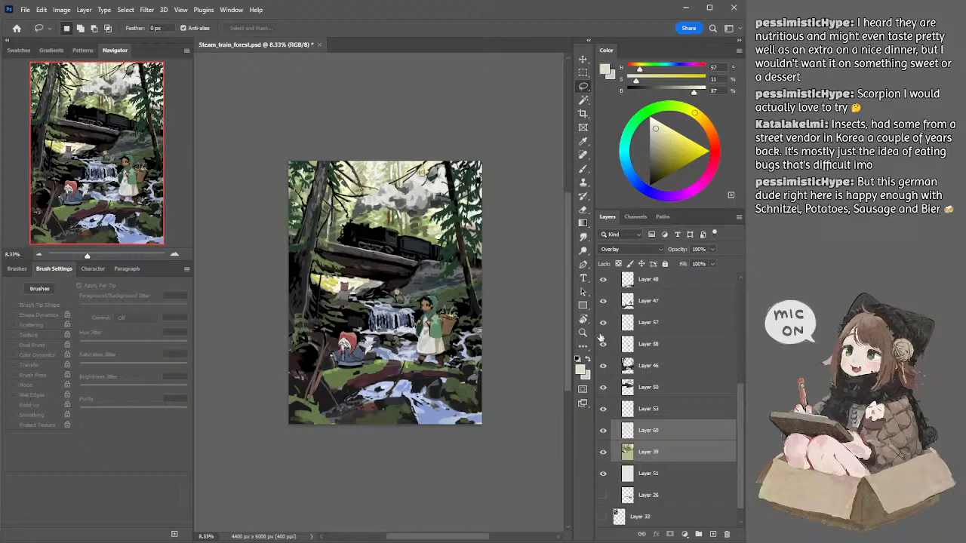
left_click(641, 430)
key("e")
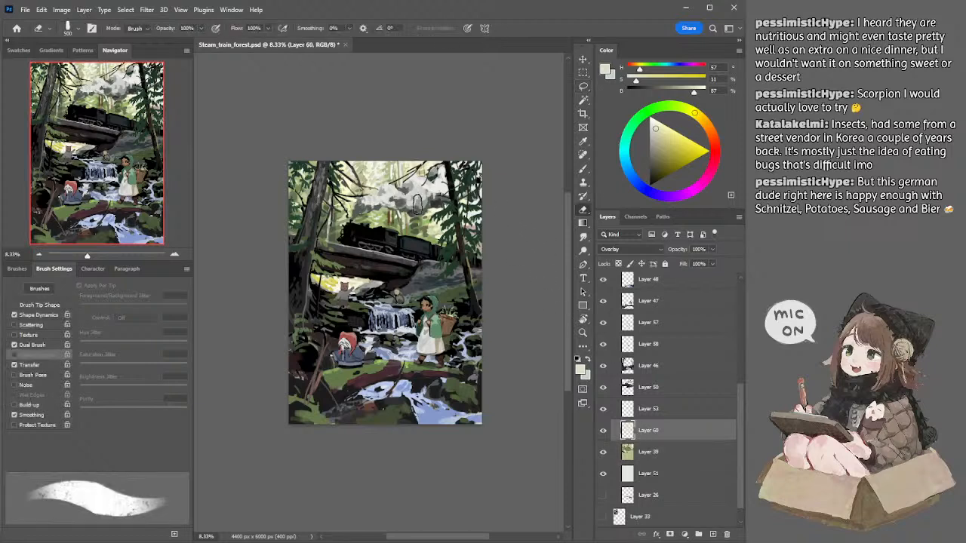
left_click(603, 430)
left_click(603, 430)
left_click(603, 430)
left_click(603, 430)
Step: Fill Layer 60 with a muted yellow, first at 22% saturation and 69% brightness, then at 17% and 79%
left_click_drag(661, 125, 658, 143)
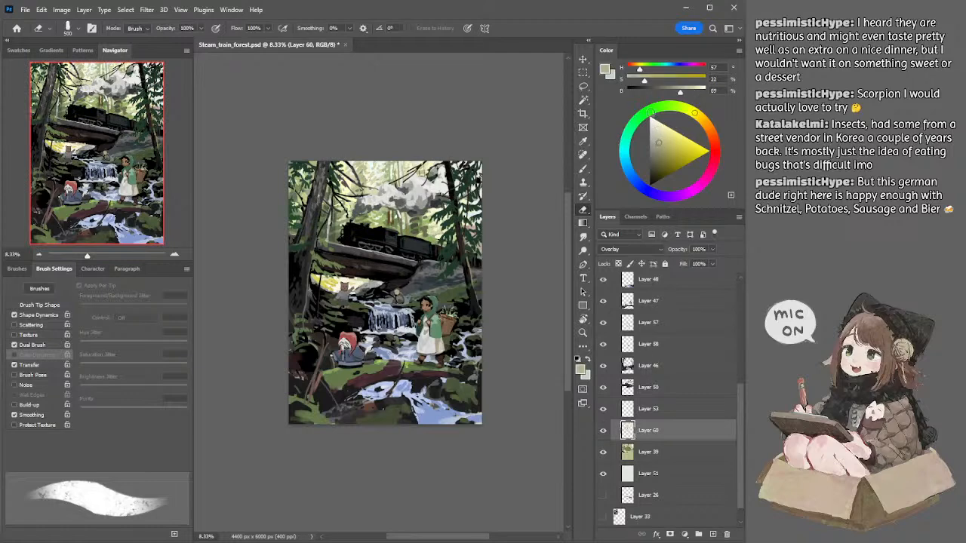
key("alt+BackSpace")
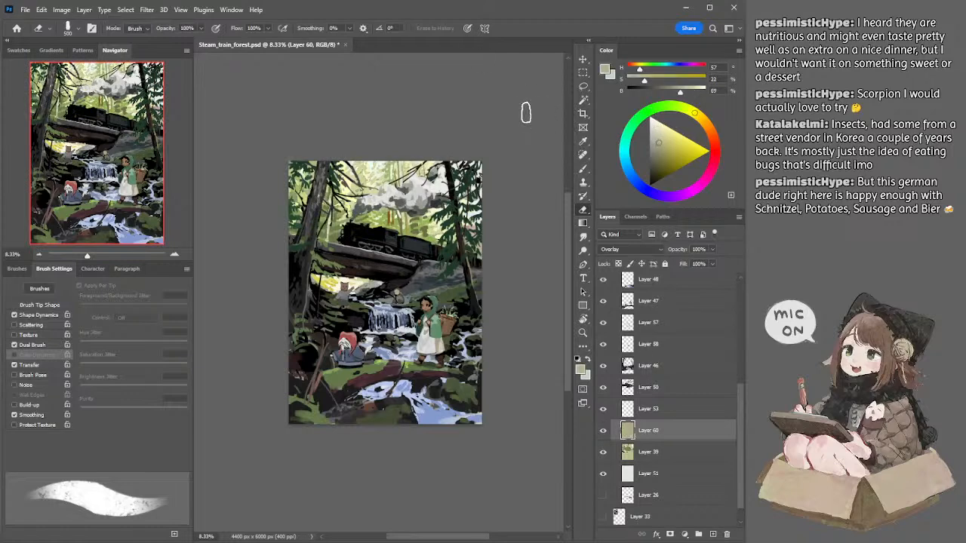
left_click(657, 138)
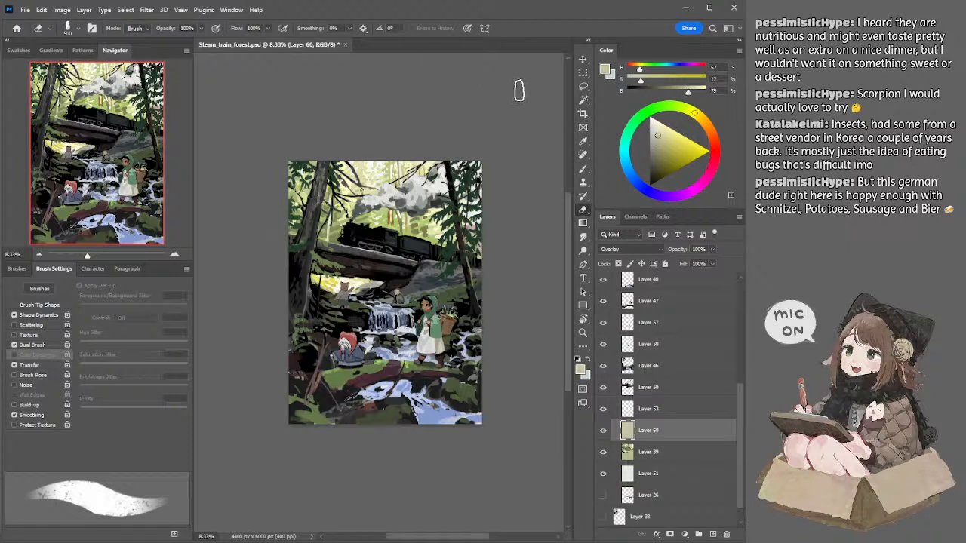
Step: Try several blend modes on the filled Layer 60, including Vivid Light, and set it to Hard Light
left_click(649, 253)
left_click(641, 289)
key("Down")
key("Down")
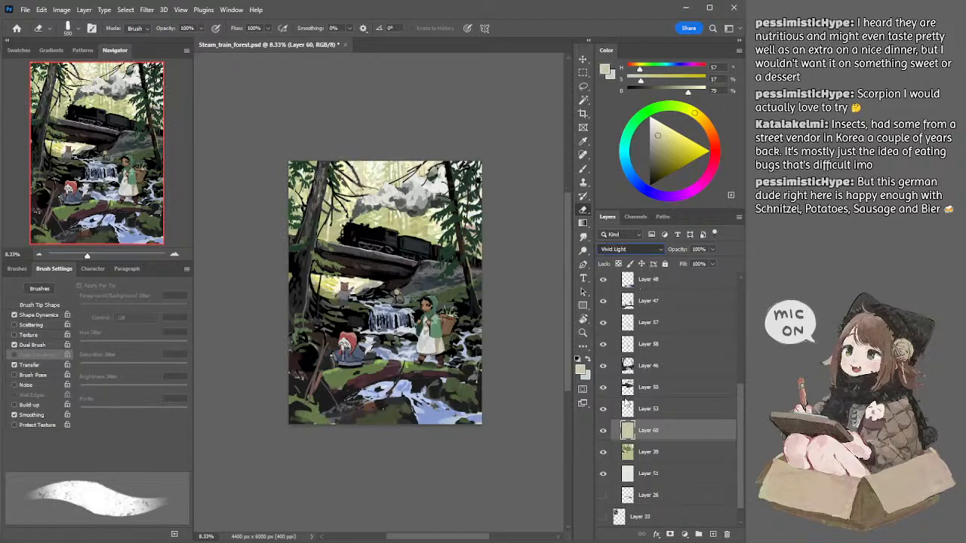
key("Up")
key("Up")
key("Down")
key("Down")
key("Up")
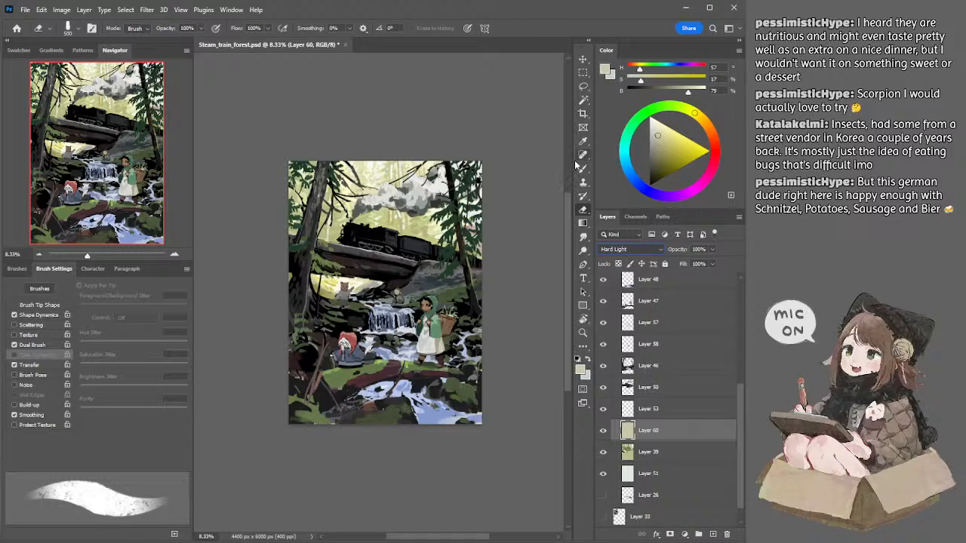
Step: Lower the opacity of the Hard Light fill on Layer 60 to 86%
key("l")
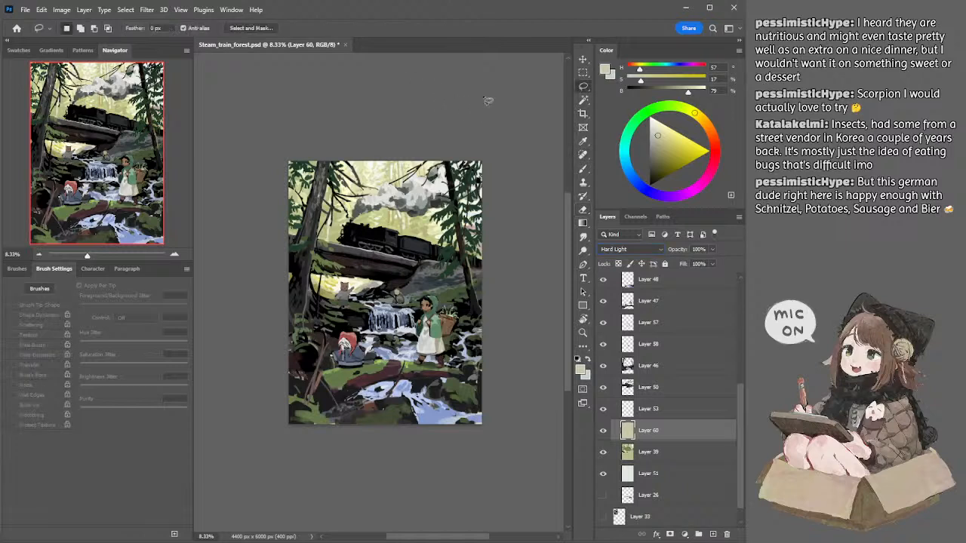
key("7")
key("8")
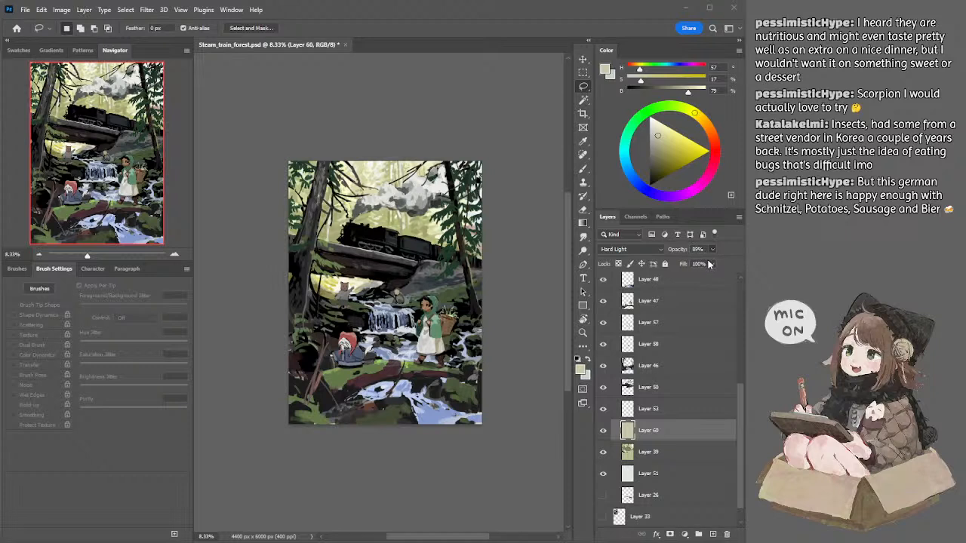
key("7")
key("9")
Step: Lighten the dark tones of the locomotive and bridge on Layer 50 with a tonal adjustment
left_click(427, 256, "ctrl")
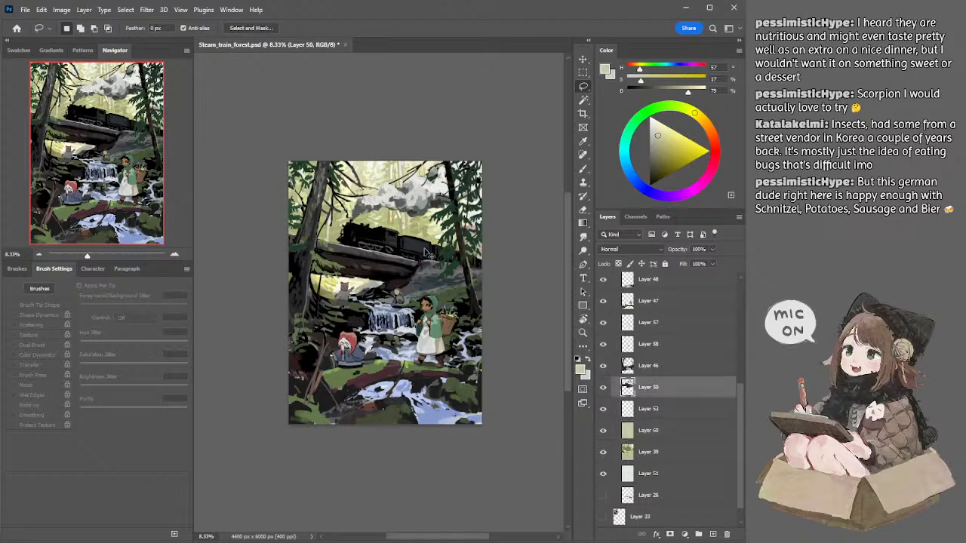
key("i")
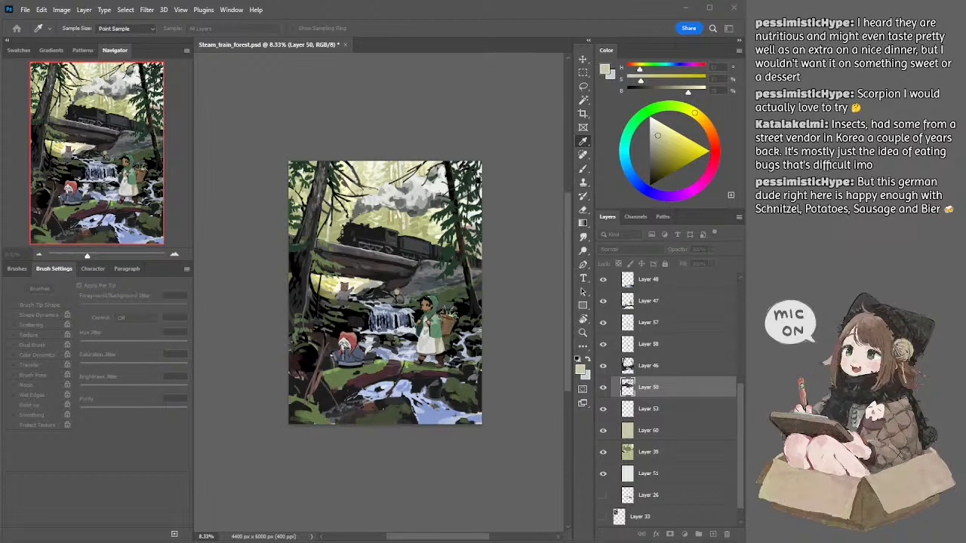
key("Return")
key("l")
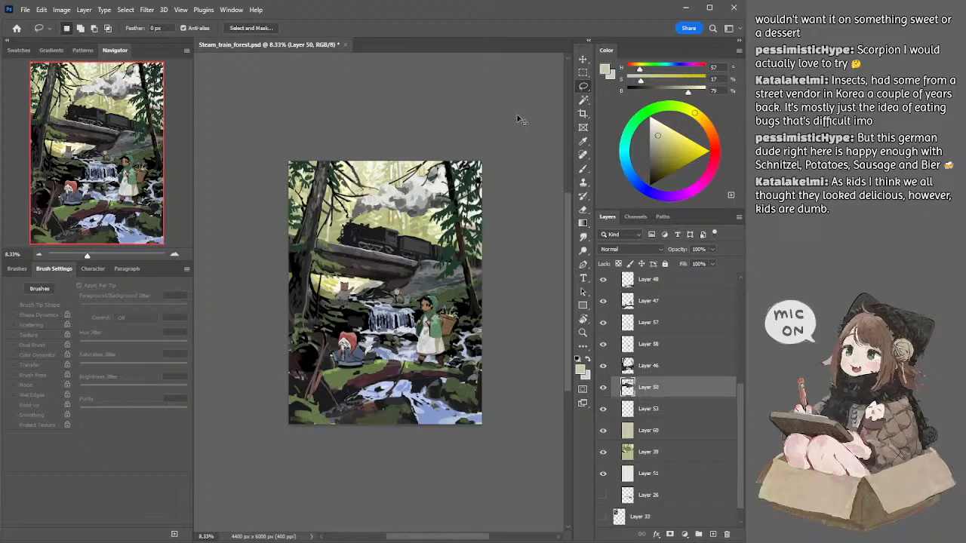
Step: Adjust the tones of the background foliage on Layer 39
left_click(417, 225, "ctrl")
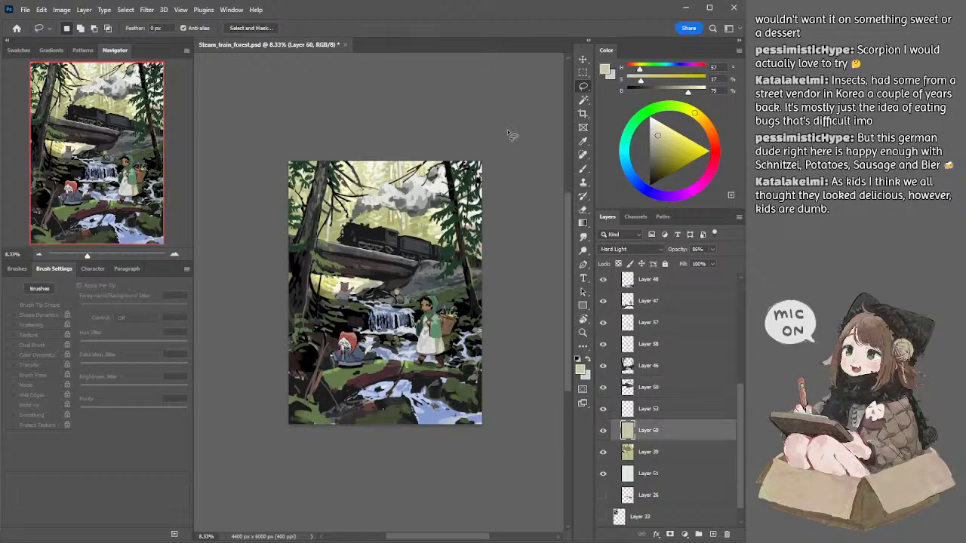
left_click(634, 451)
key("i")
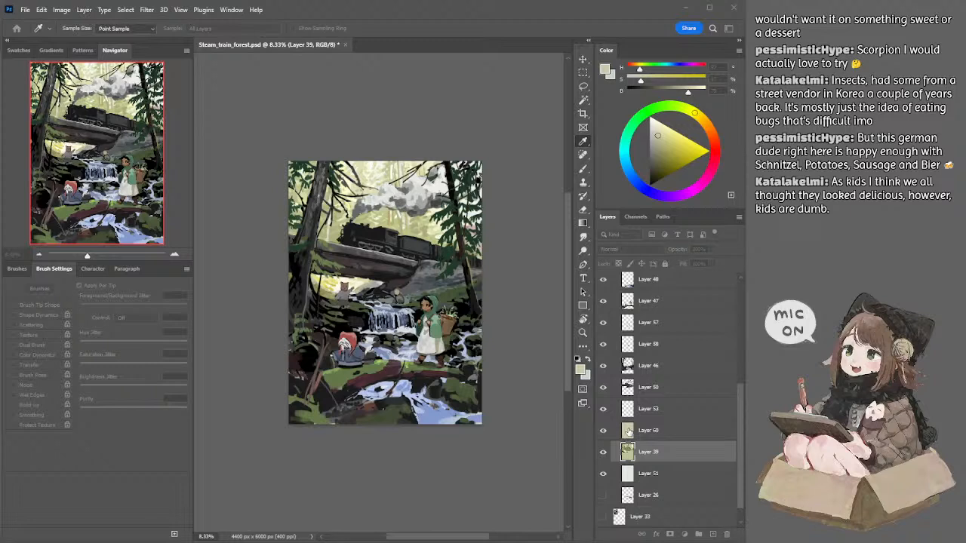
key("l")
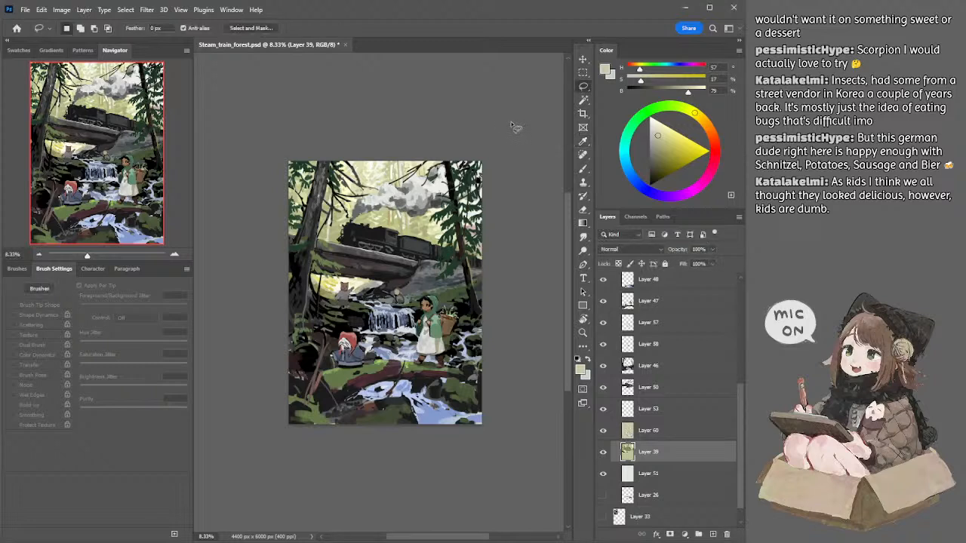
Step: Compare the picture with the tree and rock layer, Layer 46, hidden and shown, and reselect Layer 50
left_click(451, 300, "ctrl")
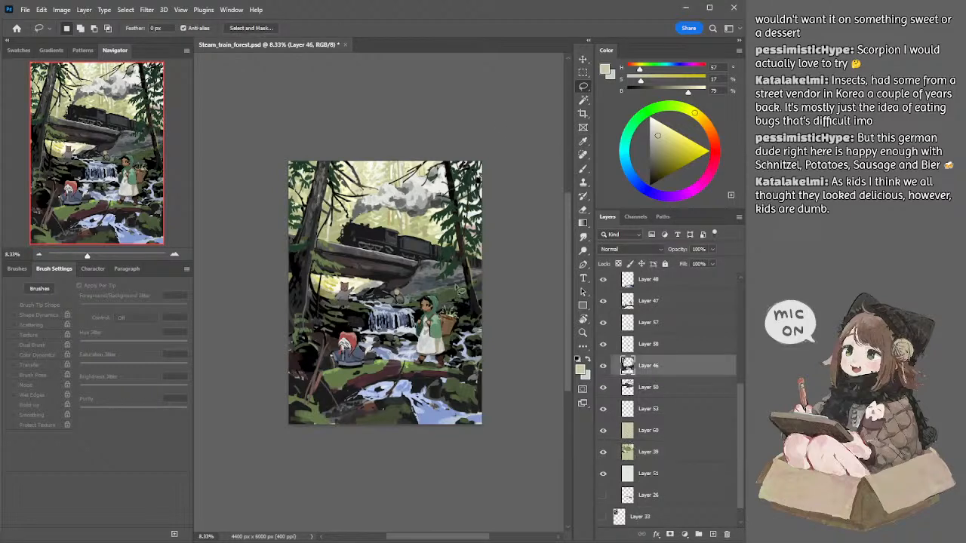
left_click(603, 366)
left_click(603, 365)
key("b")
key("l")
key("alt+bracketleft")
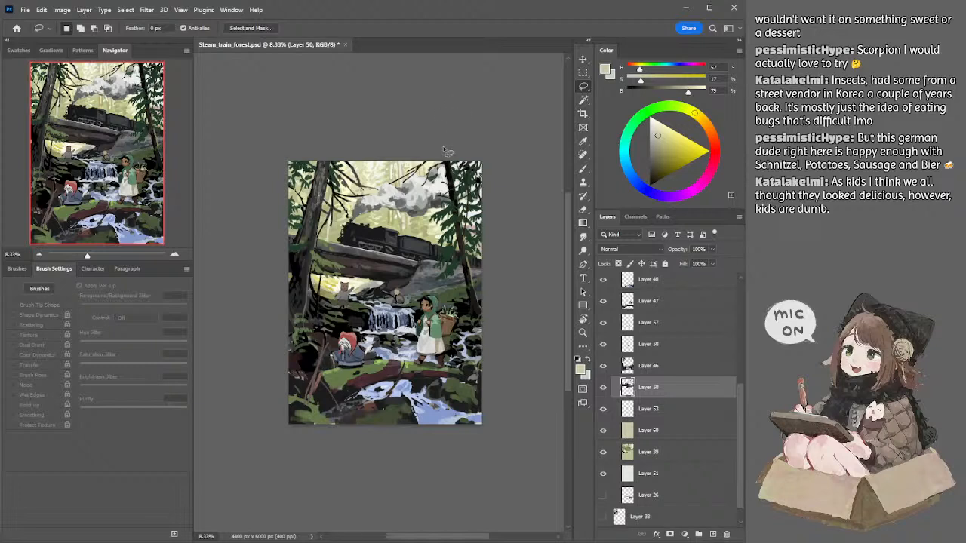
Step: Choose the textured dual brush at a small size and touch up the front edge of the smoke on Layer 50 in sampled off-white
key("b")
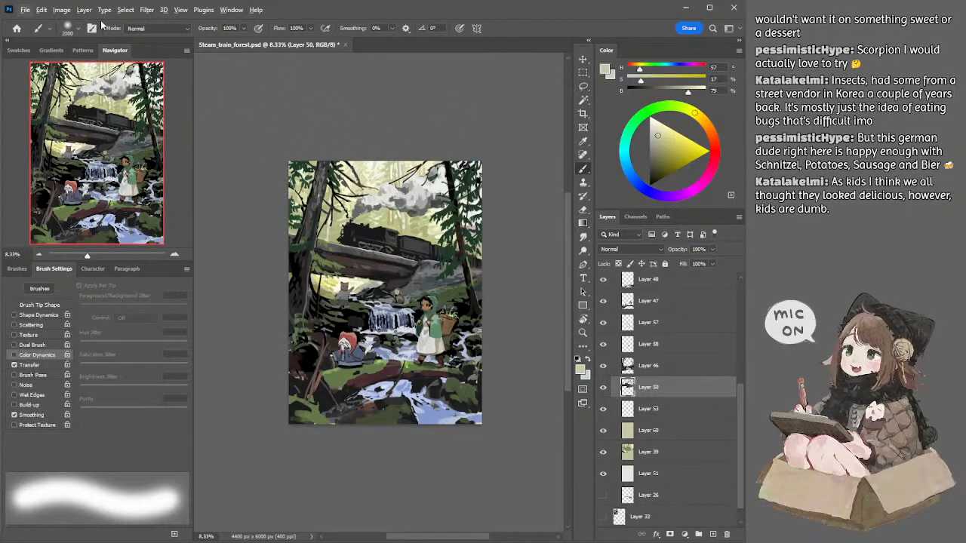
left_click(85, 187)
left_click(215, 123)
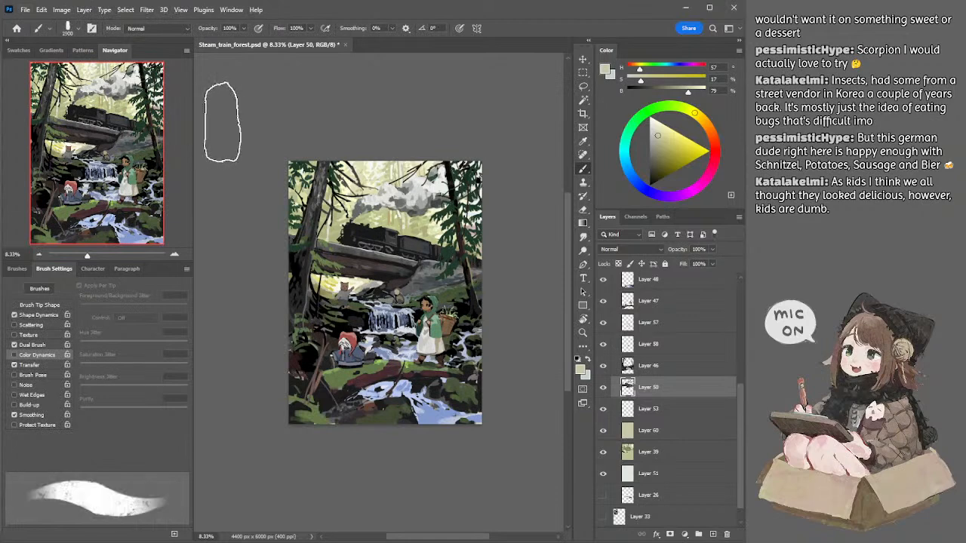
key("bracketleft")
key("bracketleft")
key("bracketleft")
key("bracketleft")
key("bracketleft")
key("bracketleft")
key("bracketleft")
key("bracketleft")
key("bracketleft")
key("bracketleft")
key("bracketleft")
key("bracketleft")
key("bracketleft")
key("bracketleft")
key("bracketleft")
key("bracketleft")
key("bracketleft")
key("bracketleft")
key("bracketleft")
key("bracketleft")
left_click(376, 200, "alt")
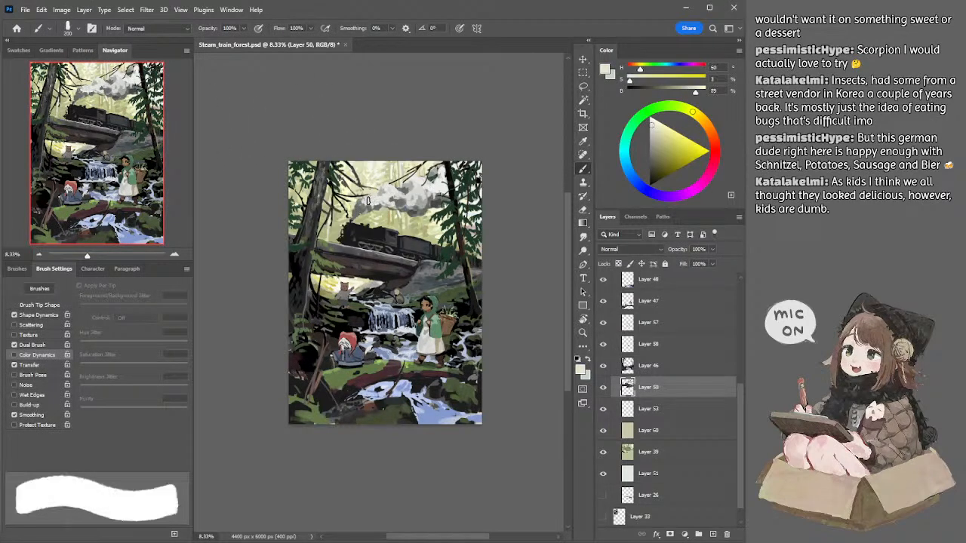
key("bracketright")
key("bracketright")
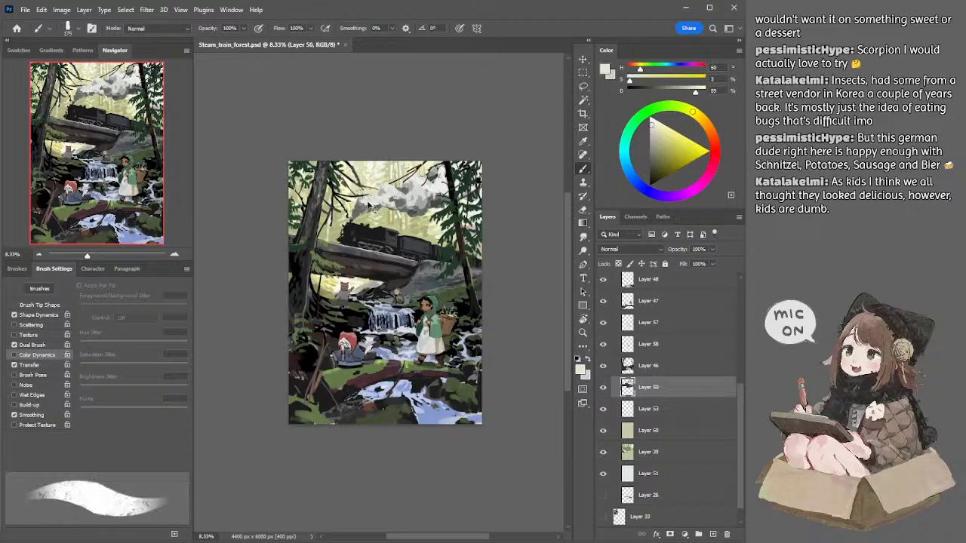
key("bracketleft")
key("bracketleft")
left_click(175, 254)
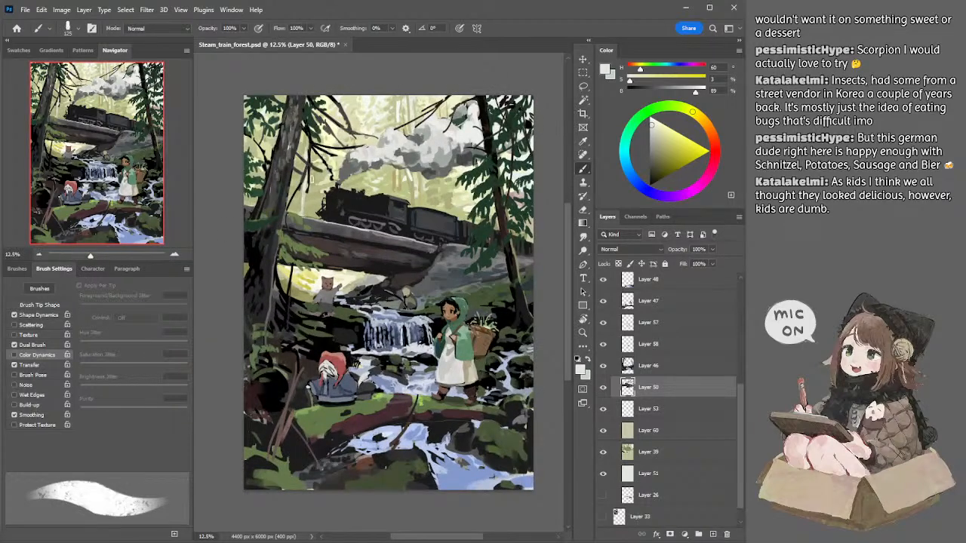
Step: Refine the front edge of the smoke above the locomotive with small strokes in sampled light greys
left_click(375, 153, "alt")
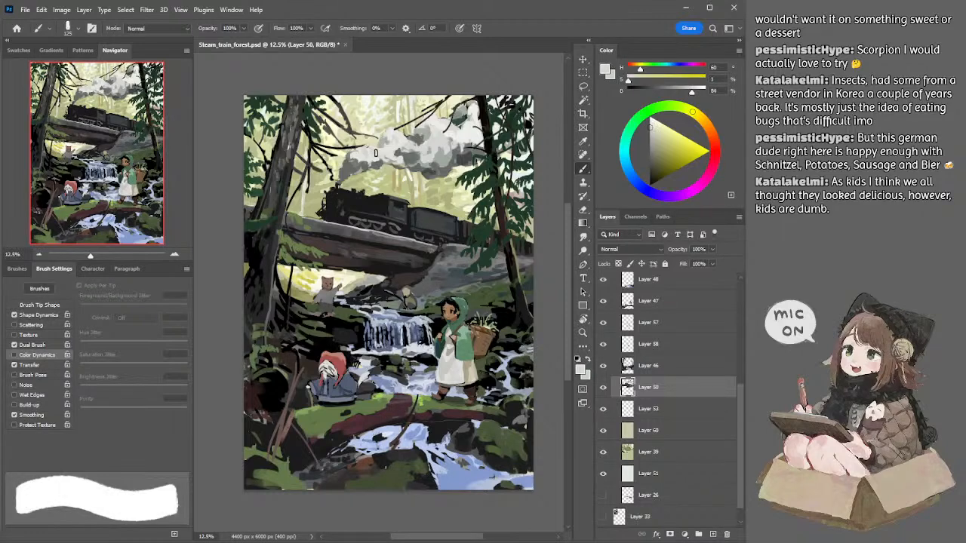
key("bracketleft")
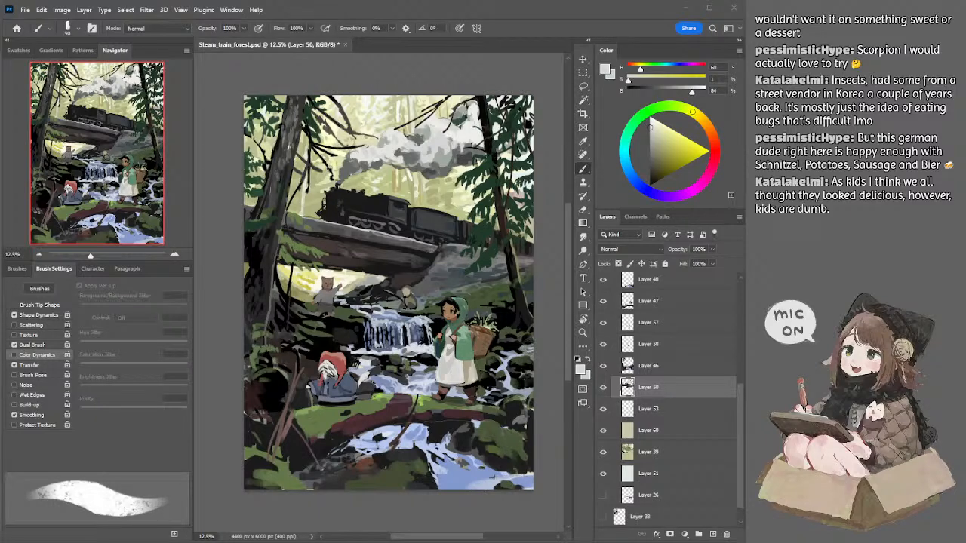
left_click(408, 85)
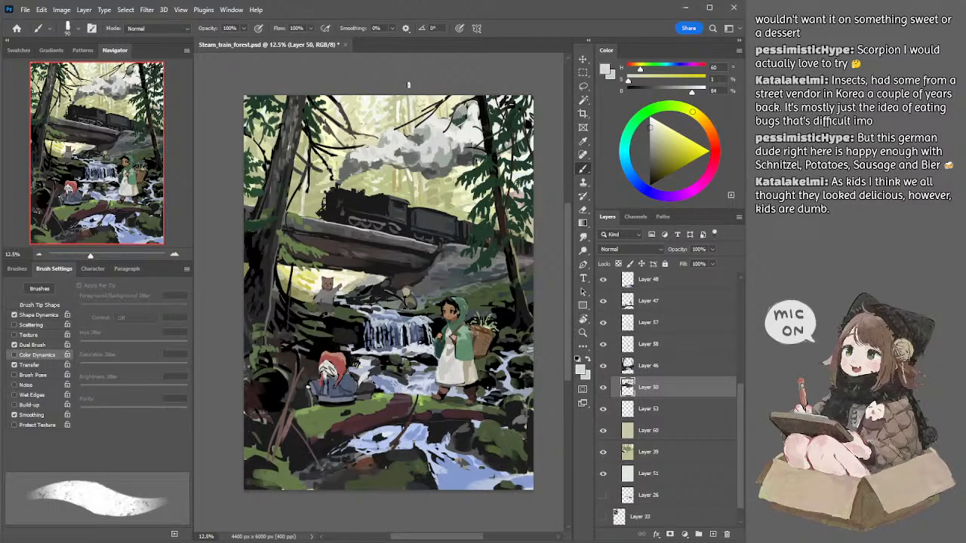
left_click(359, 157, "alt")
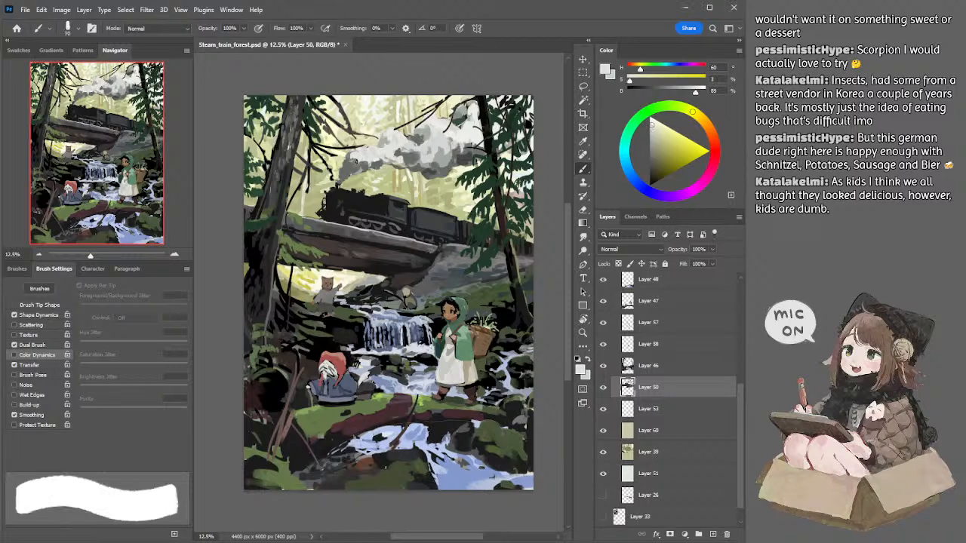
key("bracketleft")
key("bracketleft")
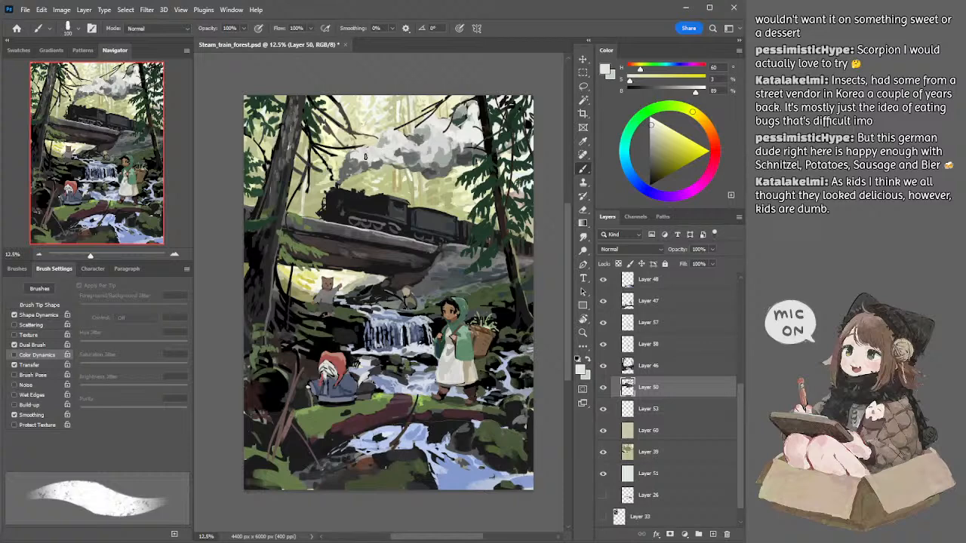
Step: Model the front puffs of the smoke plume with alternating sampled light and mid-grey strokes
left_click(363, 155, "alt")
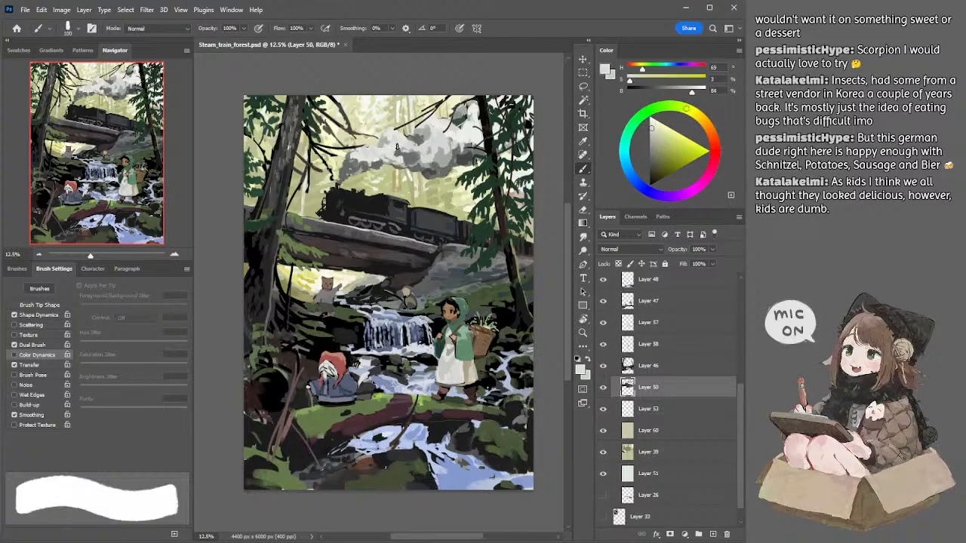
left_click(371, 153, "alt")
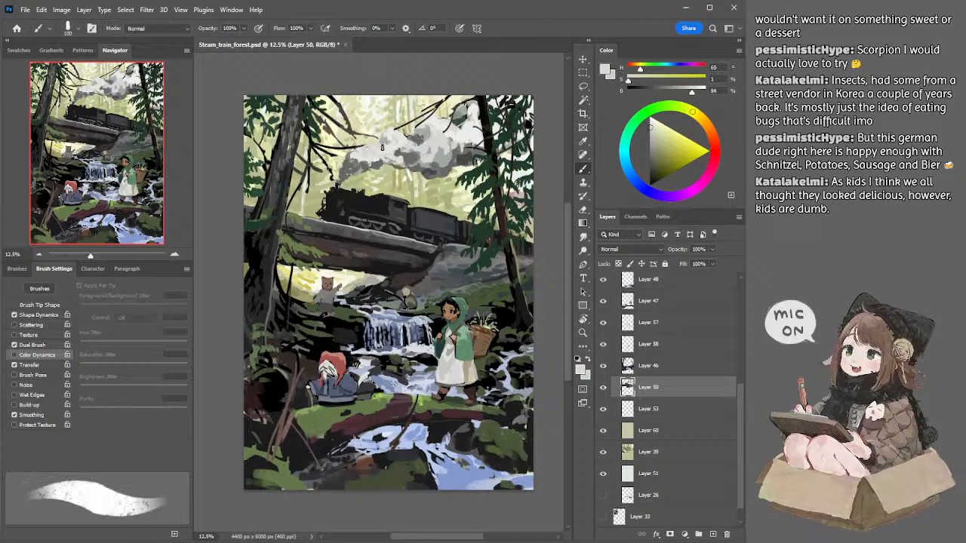
left_click_drag(370, 144, 381, 148)
left_click(382, 145, "alt")
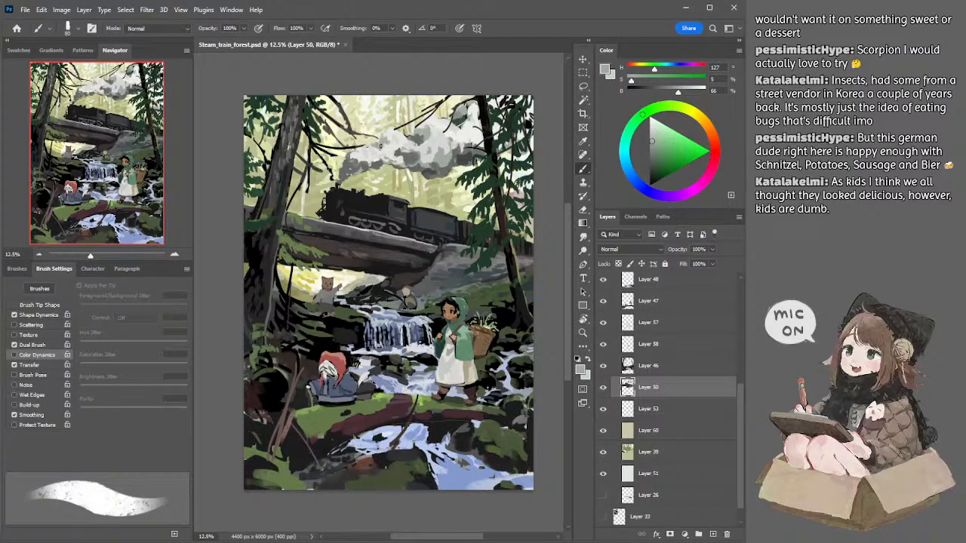
left_click(384, 144, "alt")
key("]")
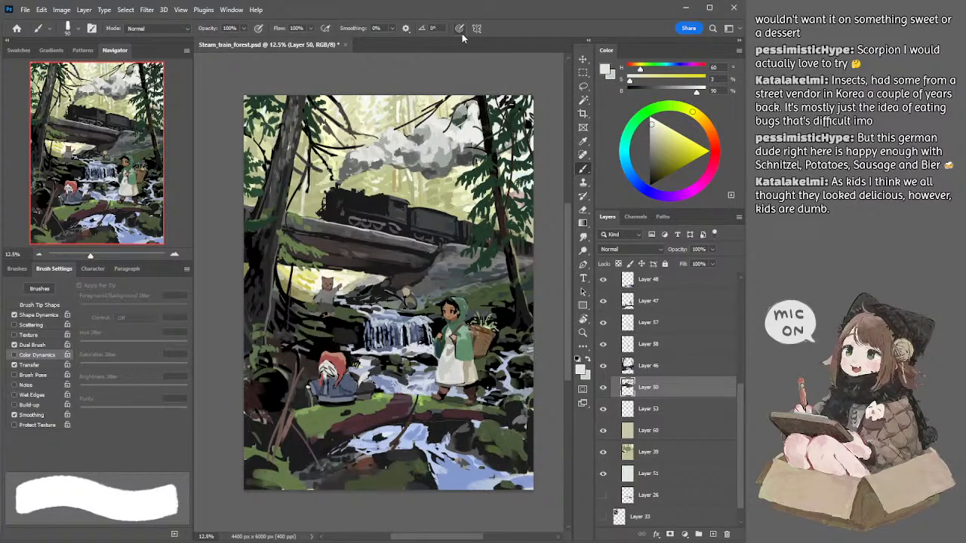
double_click(490, 13)
double_click(490, 13)
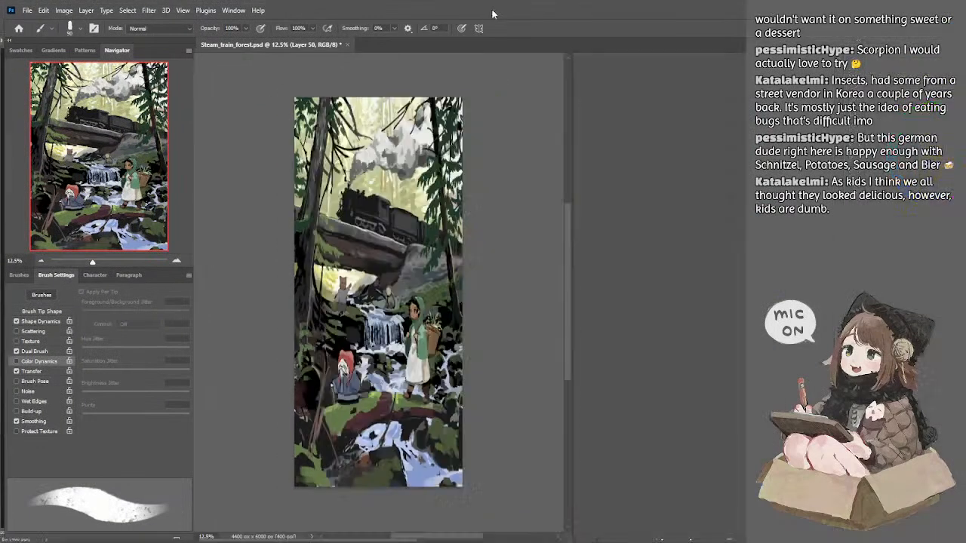
Step: Touch up the dark branches above the smoke on Layer 46 with sampled near-black
key("e")
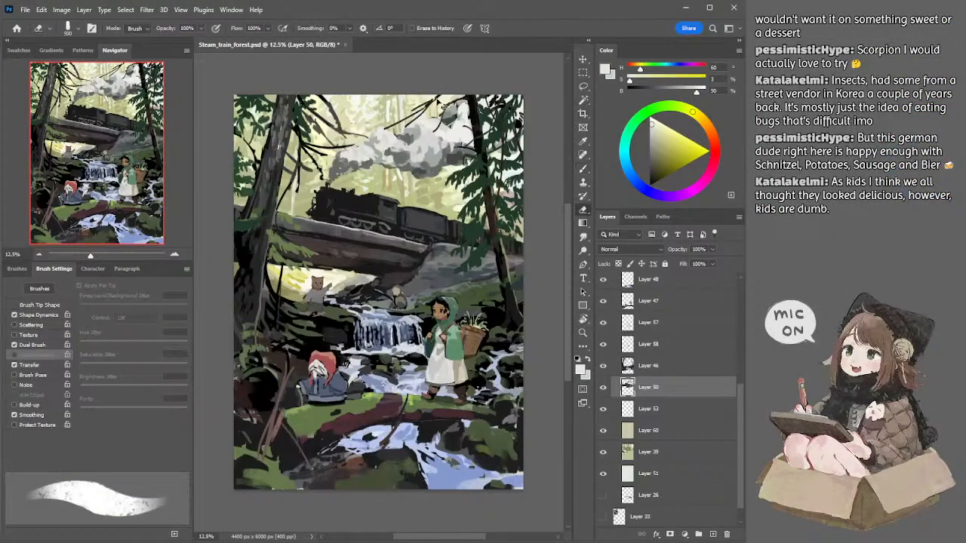
key("alt+bracketright")
key("b")
left_click(441, 95, "alt")
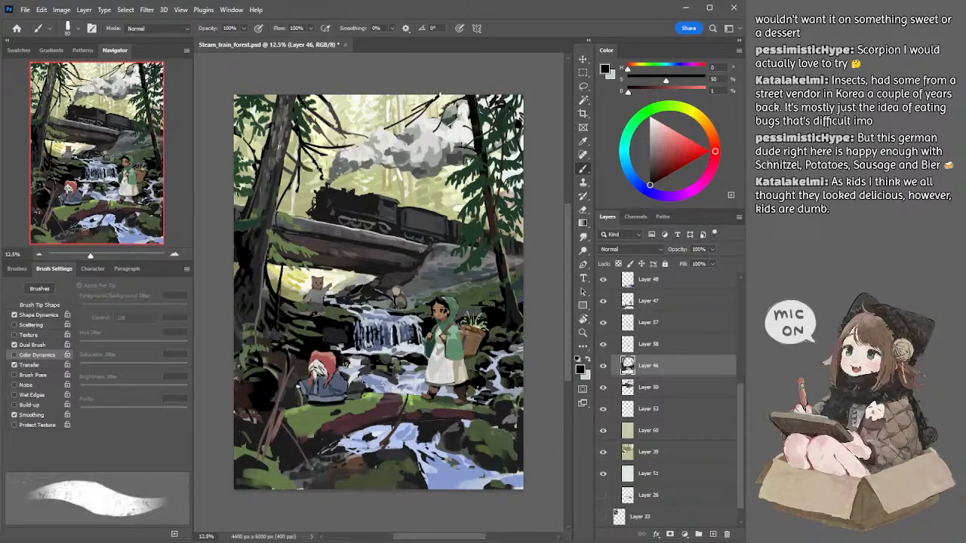
Step: Trim the dark branches around the smoke on Layer 46 with a small eraser
key("e")
key("bracketleft")
key("bracketleft")
key("bracketleft")
key("bracketleft")
key("bracketleft")
key("bracketleft")
key("bracketleft")
key("bracketleft")
key("bracketleft")
key("bracketleft")
key("bracketleft")
key("bracketleft")
key("bracketleft")
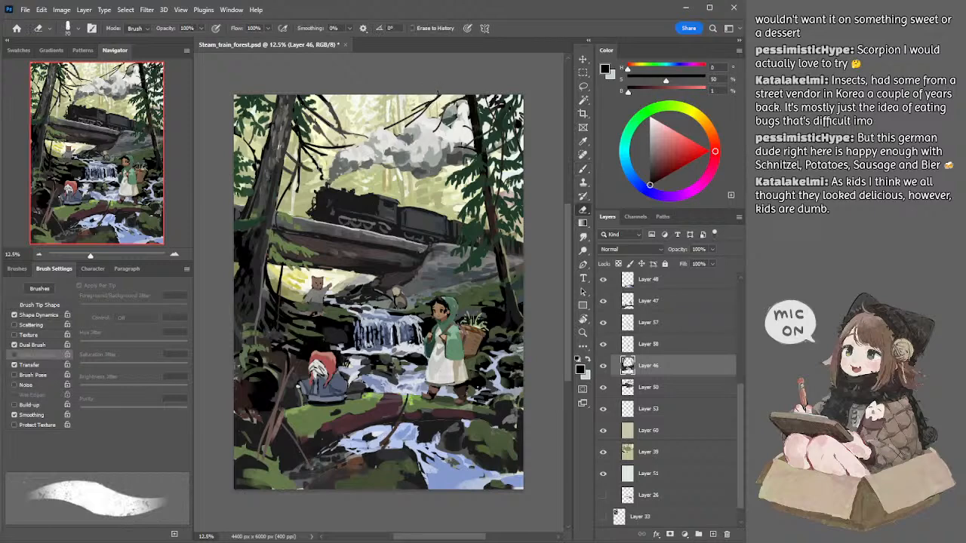
key("l")
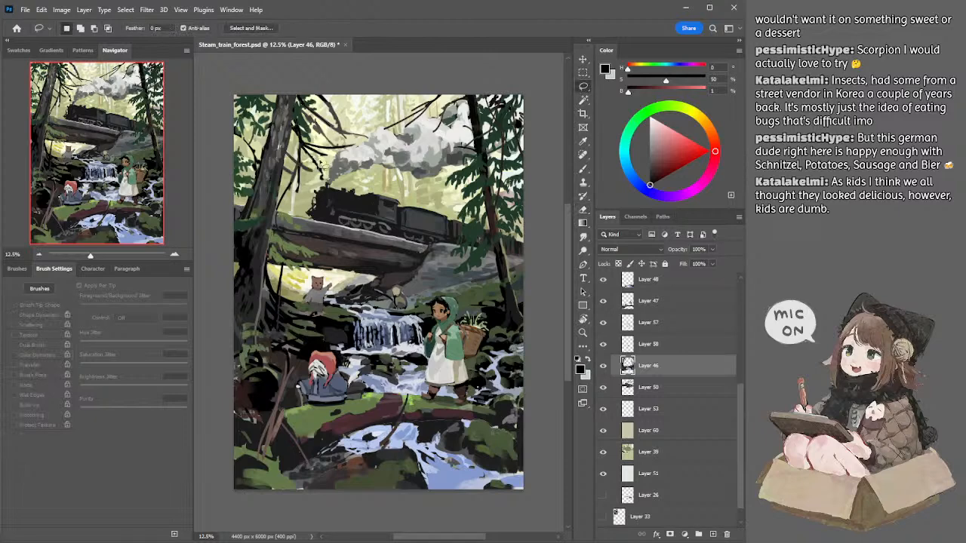
key("e")
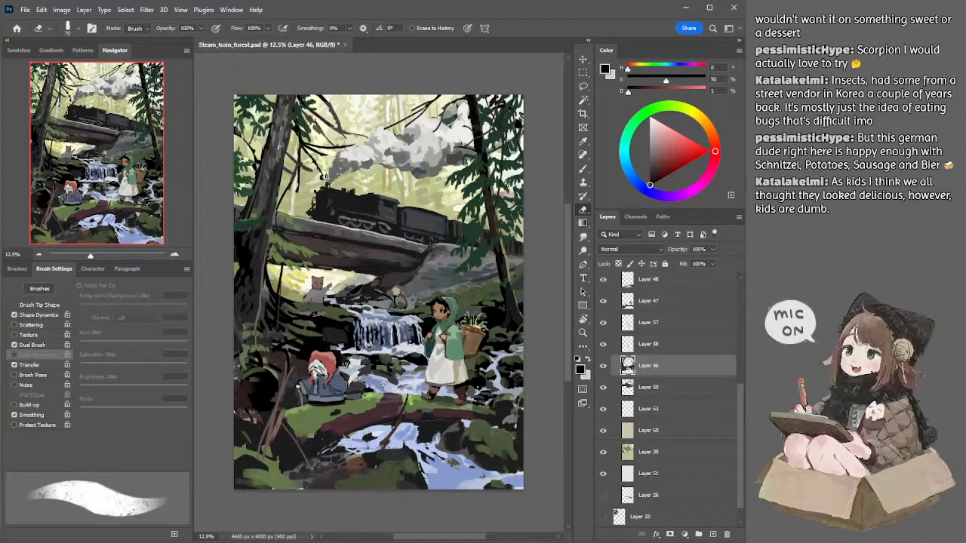
left_click_drag(323, 172, 314, 158)
key("l")
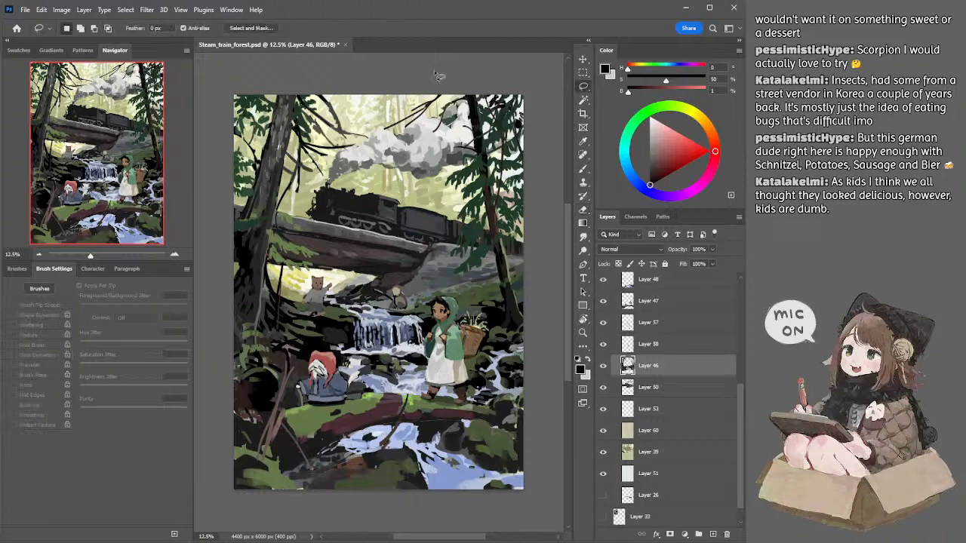
Step: Paint muted green foliage strokes at the base of the large left tree on Layer 46 and clean them up with the eraser
key("b")
left_click(242, 348, "alt")
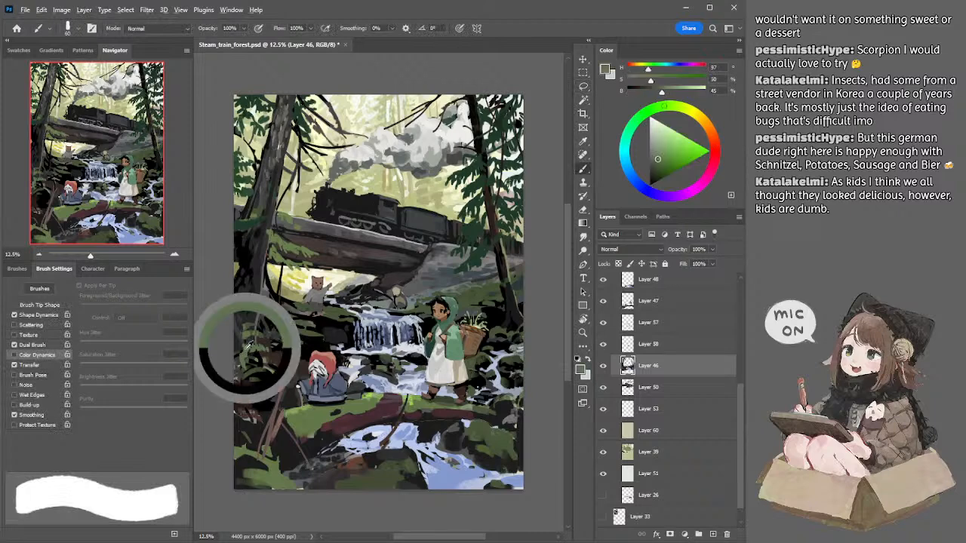
mouse_move(243, 348)
left_mouse_down()
mouse_move(248, 360)
mouse_move(260, 335)
left_mouse_up()
key("[")
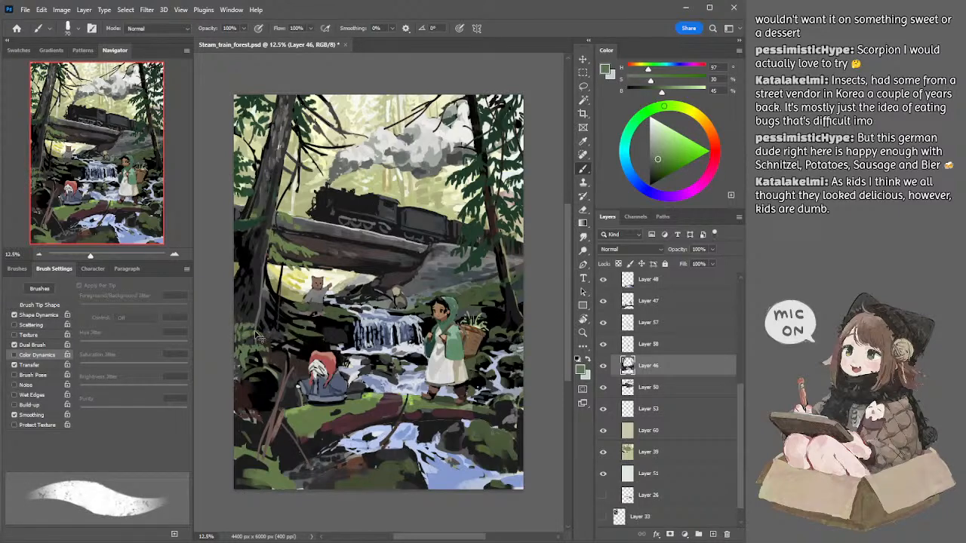
left_click_drag(258, 331, 258, 345)
key("e")
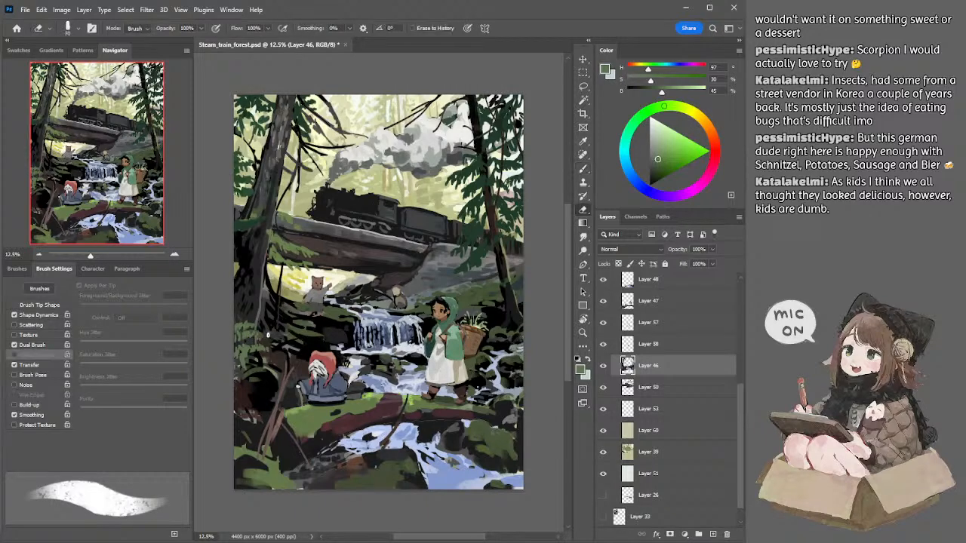
Step: Add dark grey and black accents among the foliage at the foot of the left tree
key("b")
left_click(263, 335, "alt")
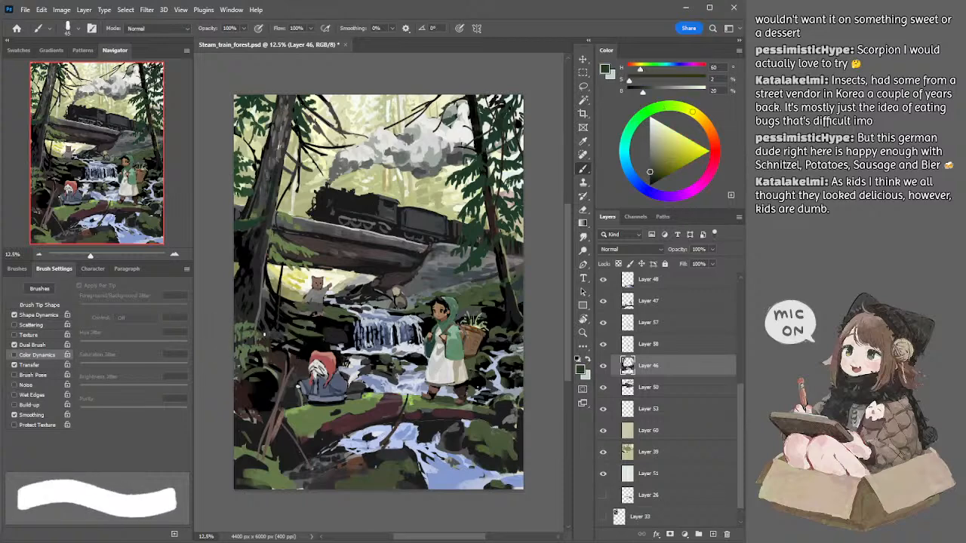
left_click(262, 329, "alt")
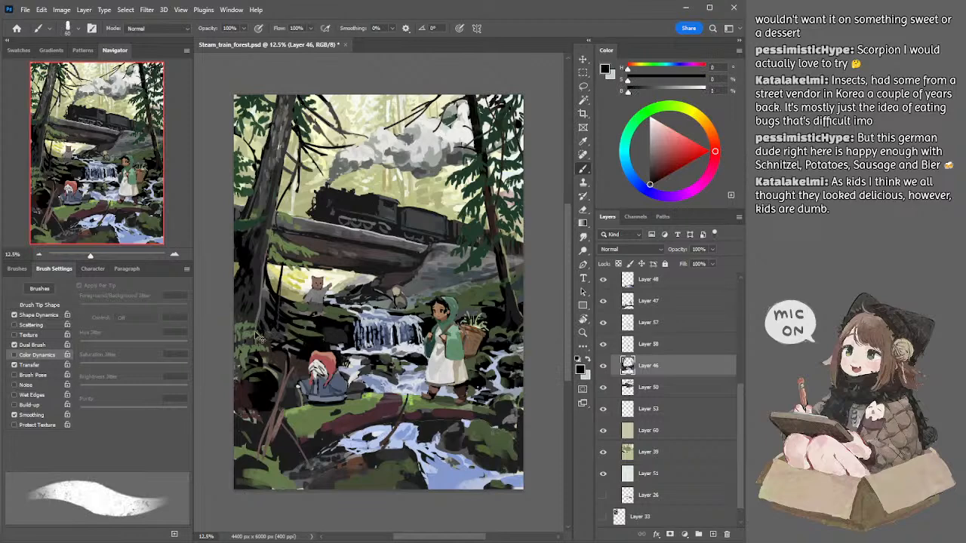
left_click_drag(254, 332, 249, 330)
Step: Brighten the upper part of the smoke plume on Layer 50 with a larger brush in sampled off-white
left_click(428, 139, "ctrl")
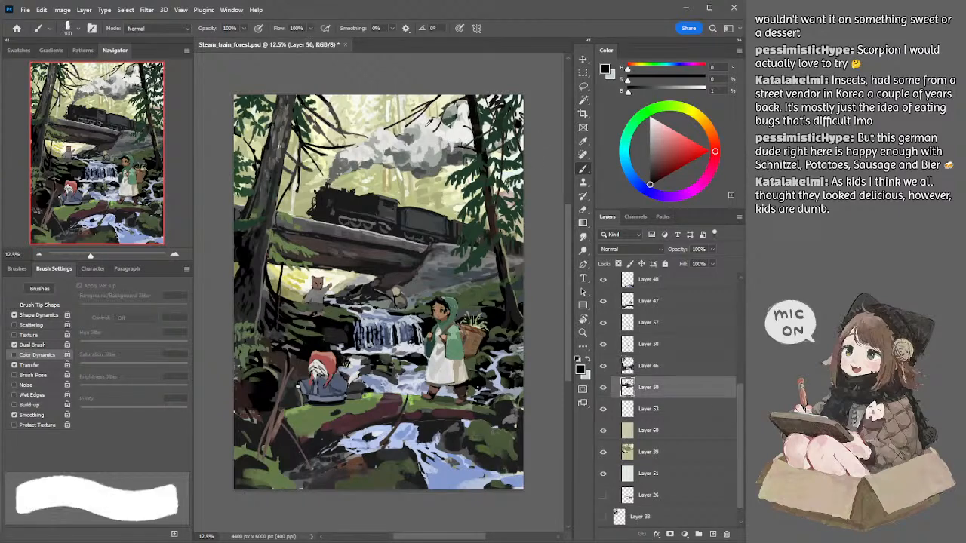
left_click(424, 122, "alt")
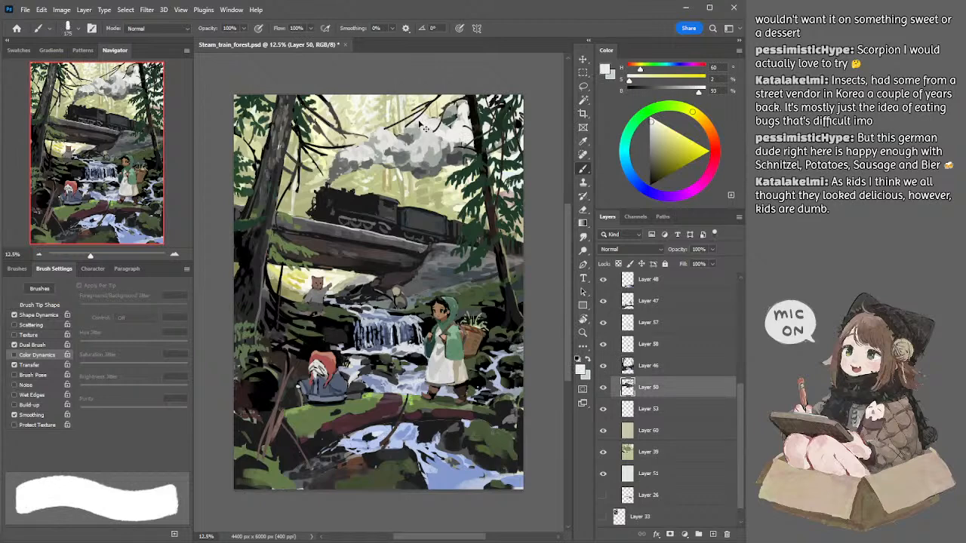
key("bracketright")
key("bracketright")
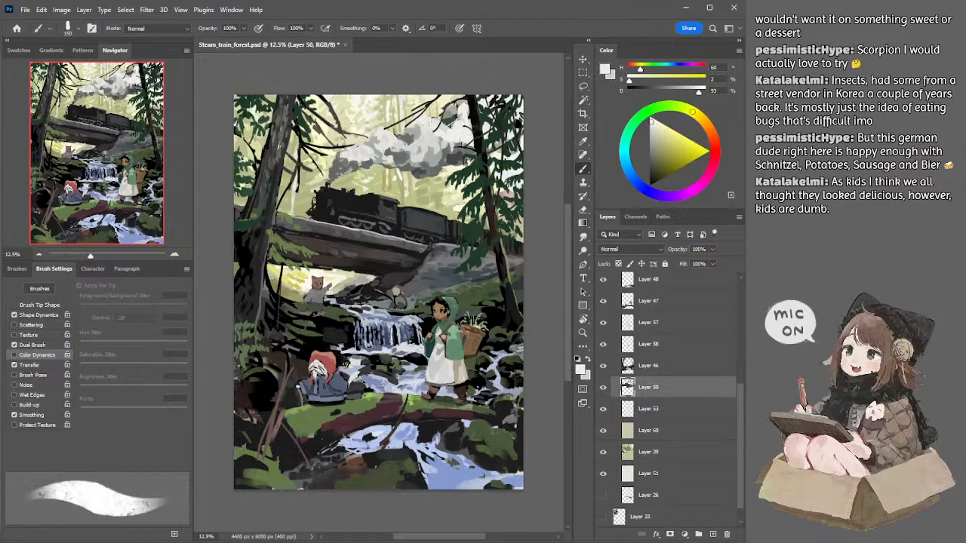
Step: Block mid-grey shadows and light grey tones into the middle of the smoke plume, varying the brush size
left_click(408, 156, "alt")
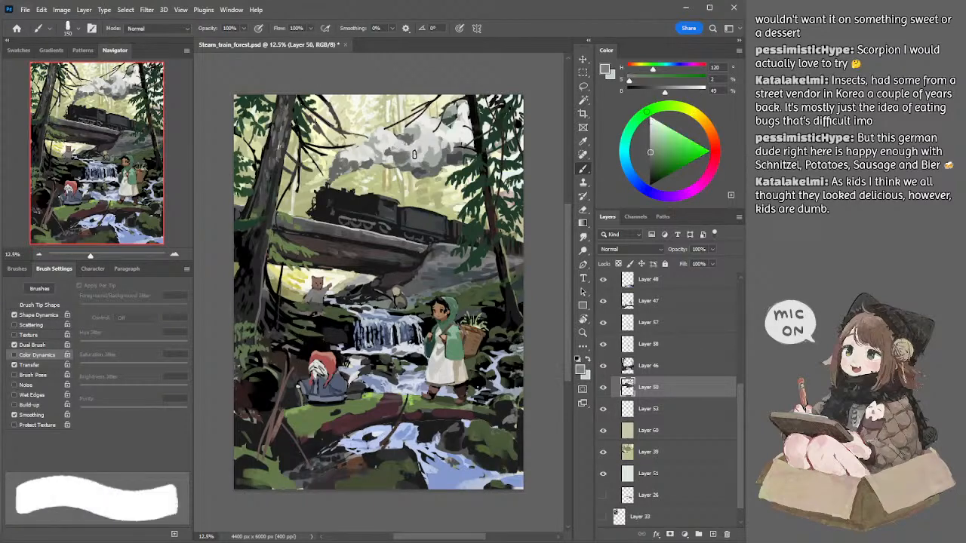
key("bracketright")
key("bracketright")
key("bracketright")
key("bracketright")
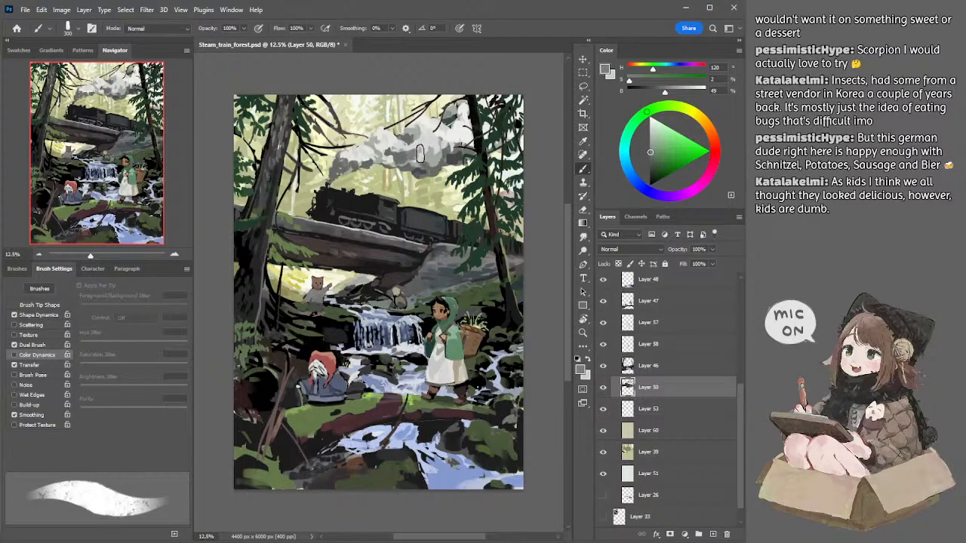
left_click(417, 148, "alt")
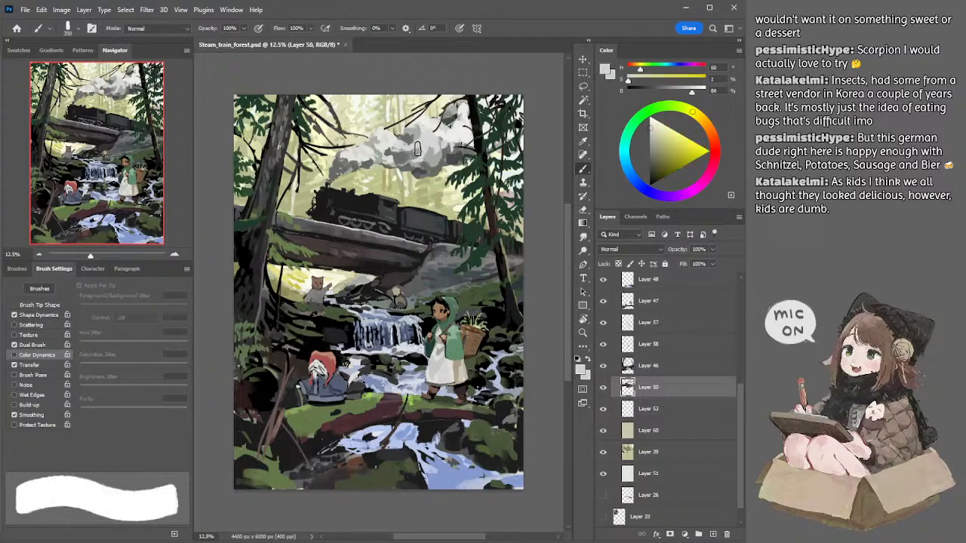
key("bracketleft")
key("bracketleft")
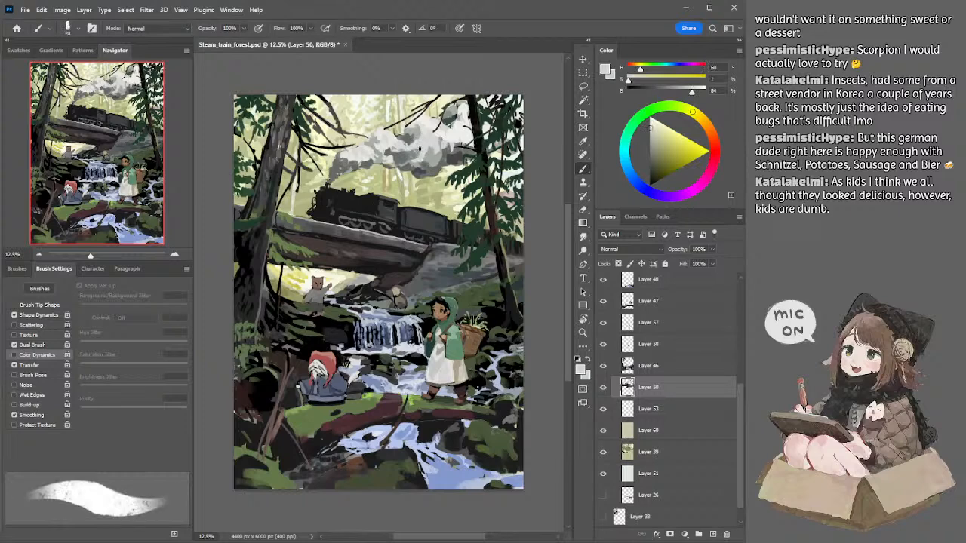
Step: Refine the puffs in the middle of the smoke plume with small mid-grey and off-white strokes
left_click(411, 154, "alt")
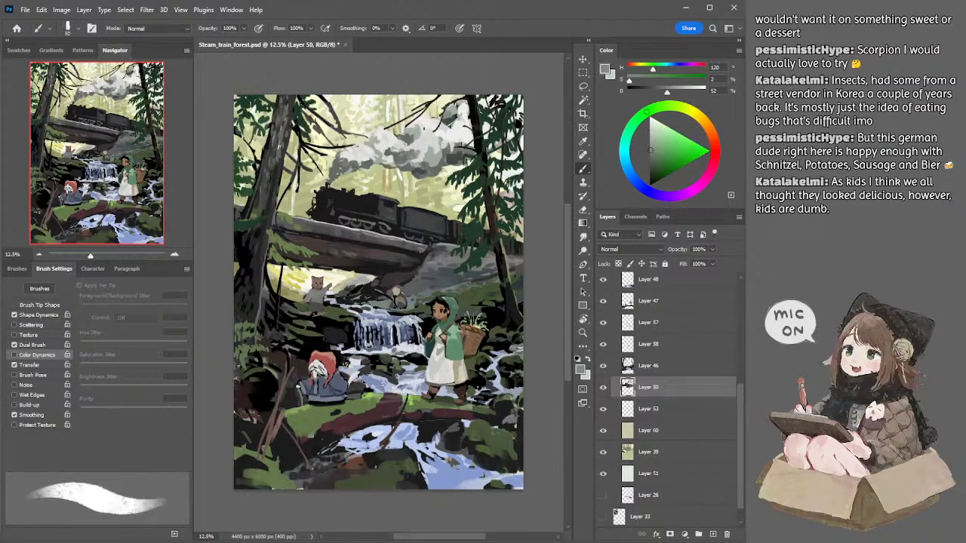
left_click(415, 155, "alt")
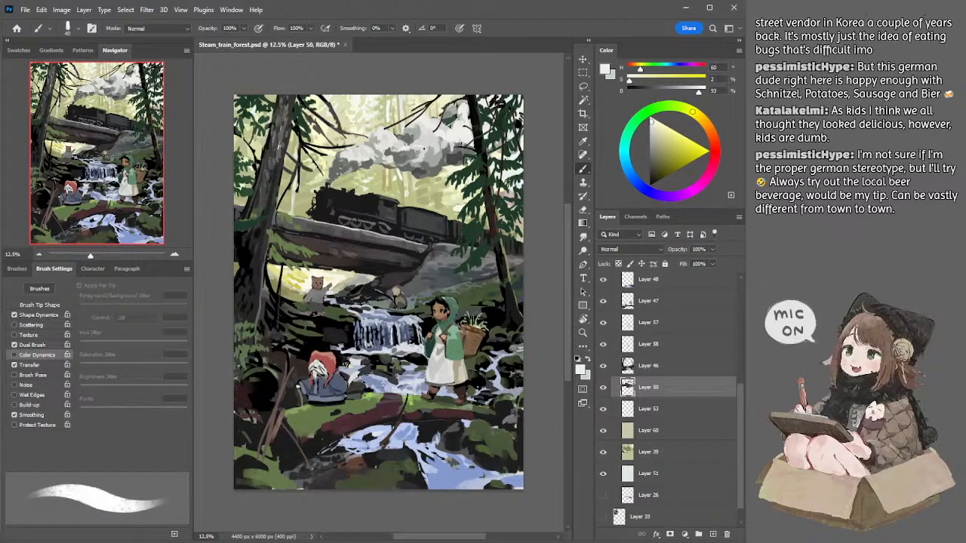
key("bracketright")
key("bracketright")
key("bracketright")
key("bracketright")
key("bracketright")
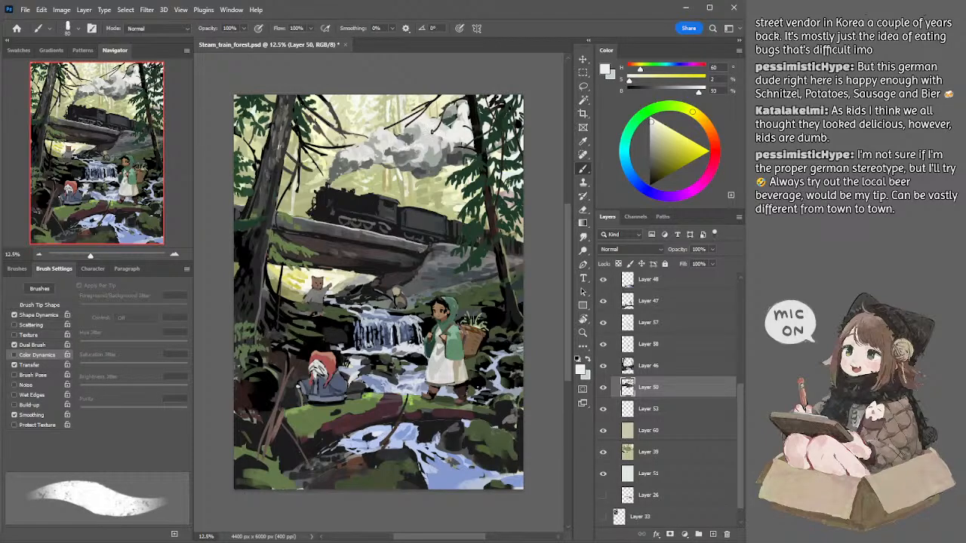
Step: Touch up the upper puffs of the smoke plume on Layer 50 with off-white strokes, varying the brush size
key("bracketright")
key("bracketright")
key("bracketright")
left_click(420, 140, "alt")
key("bracketleft")
key("bracketleft")
left_click(433, 121, "alt")
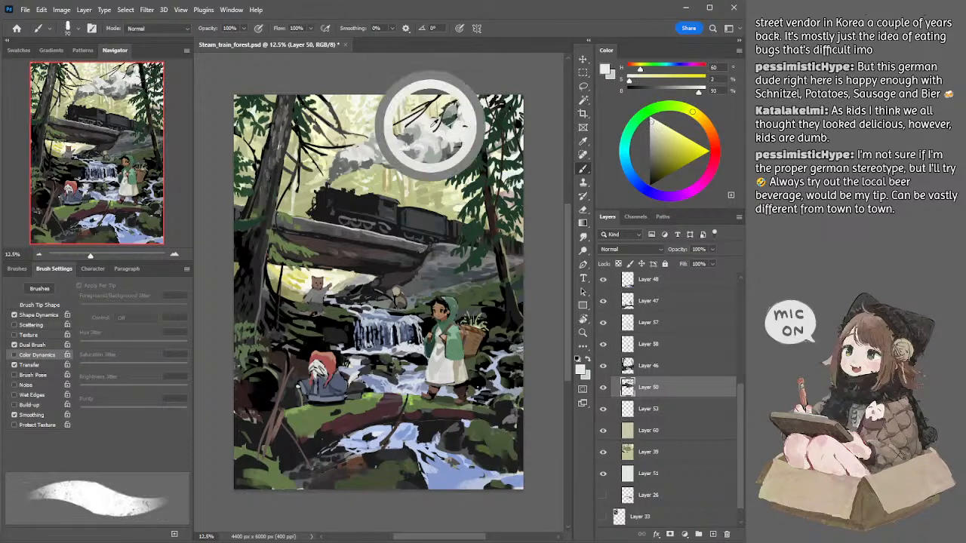
key("bracketright")
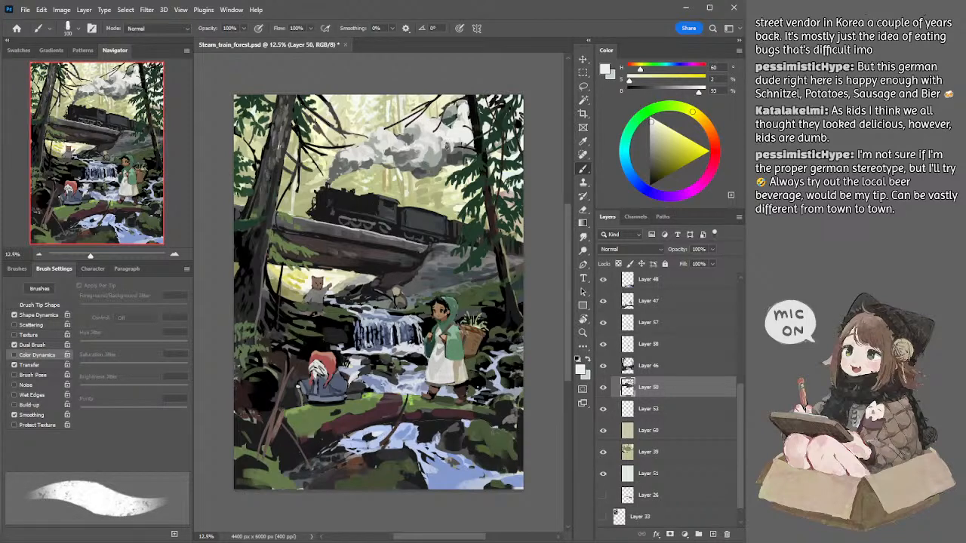
left_click(445, 136, "alt")
left_click(433, 141, "alt")
left_click(437, 141, "alt")
Step: Try a dark desaturated grey shadow at the smoke plume's upper right end with a much larger brush
key("bracketright")
left_click(450, 114, "alt")
key("bracketright")
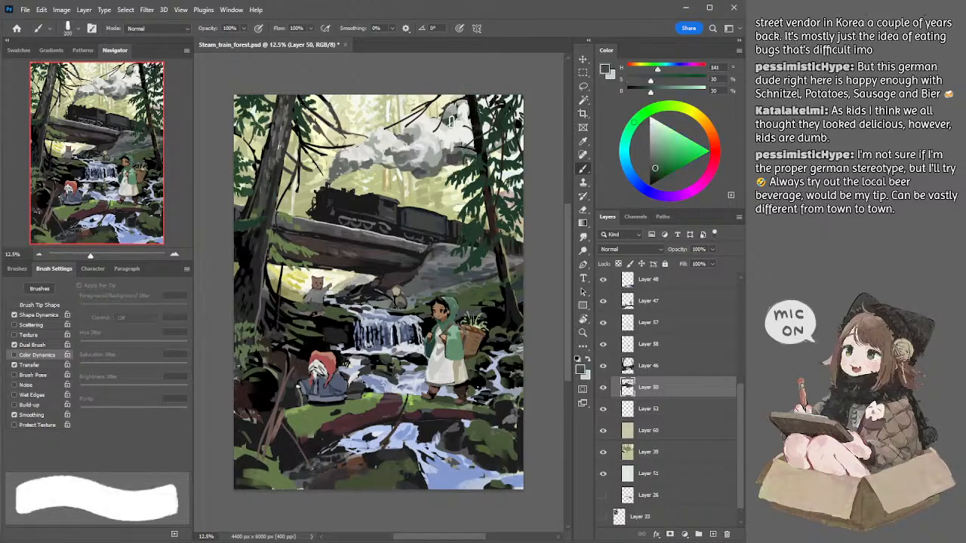
key("bracketleft")
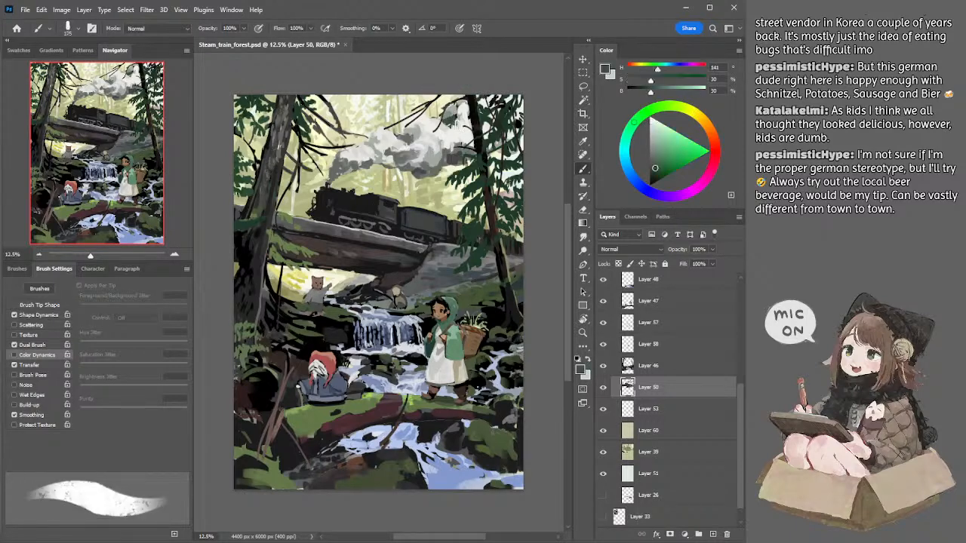
left_click(462, 121, "alt")
key("bracketright")
key("bracketright")
key("bracketright")
key("bracketright")
key("bracketright")
key("bracketright")
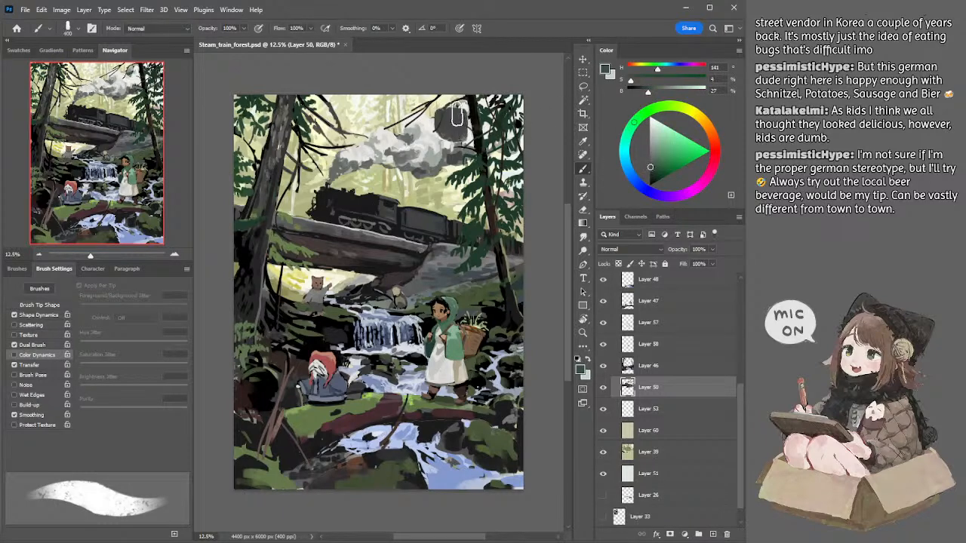
key("bracketleft")
key("bracketleft")
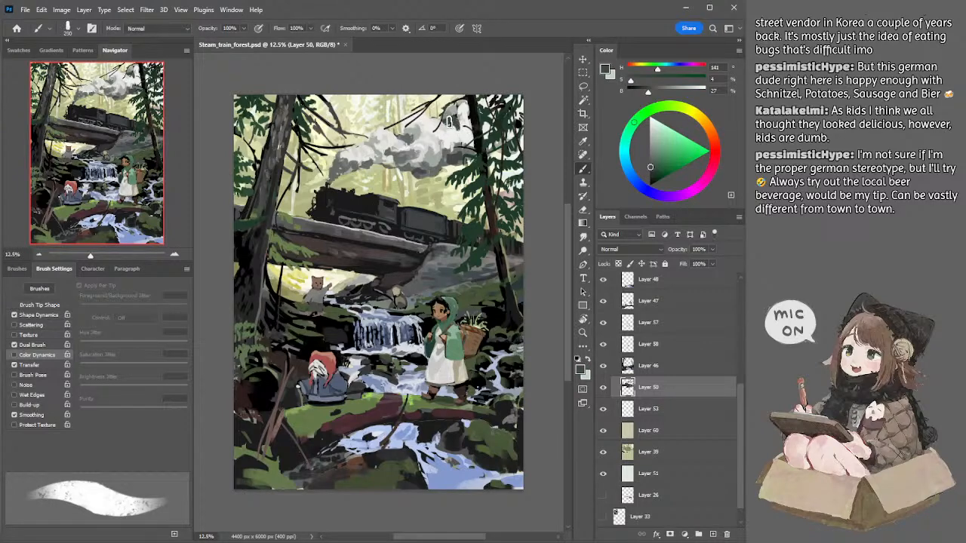
Step: Paint mid-grey shading into the smoke plume's upper right end beside the tree, then reduce the brush size
left_click(446, 113, "alt")
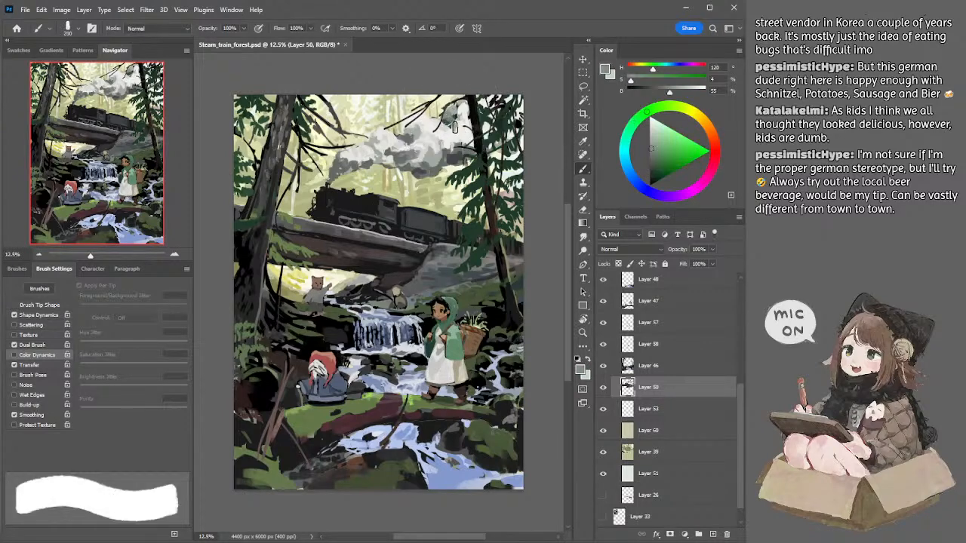
mouse_move(445, 119)
left_mouse_down()
mouse_move(457, 126)
mouse_move(465, 106)
mouse_move(448, 104)
mouse_move(460, 110)
left_mouse_up()
key("bracketleft")
key("bracketleft")
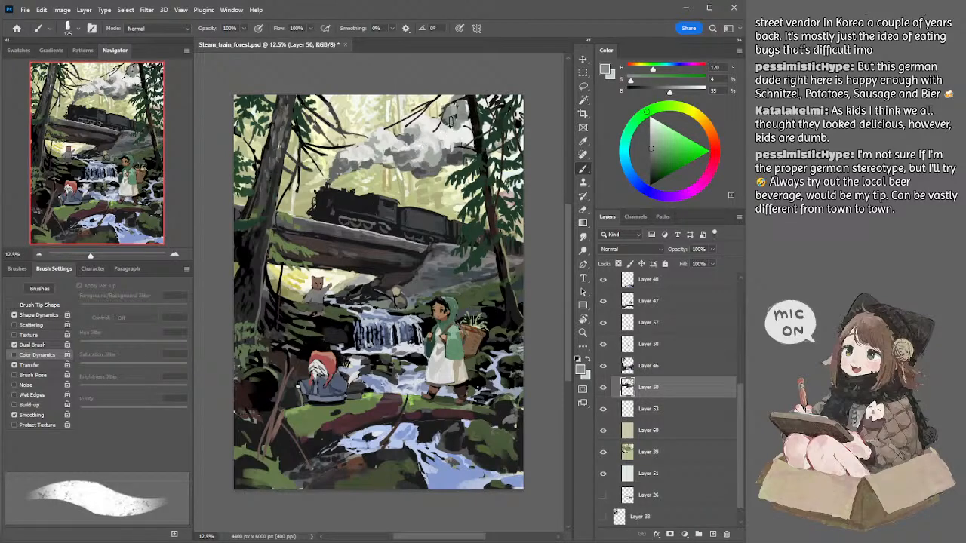
Step: Paint the upper end of the smoke plume on Layer 50 with a sampled off-white and a mid-grey of 55% brightness
left_click(445, 135, "alt")
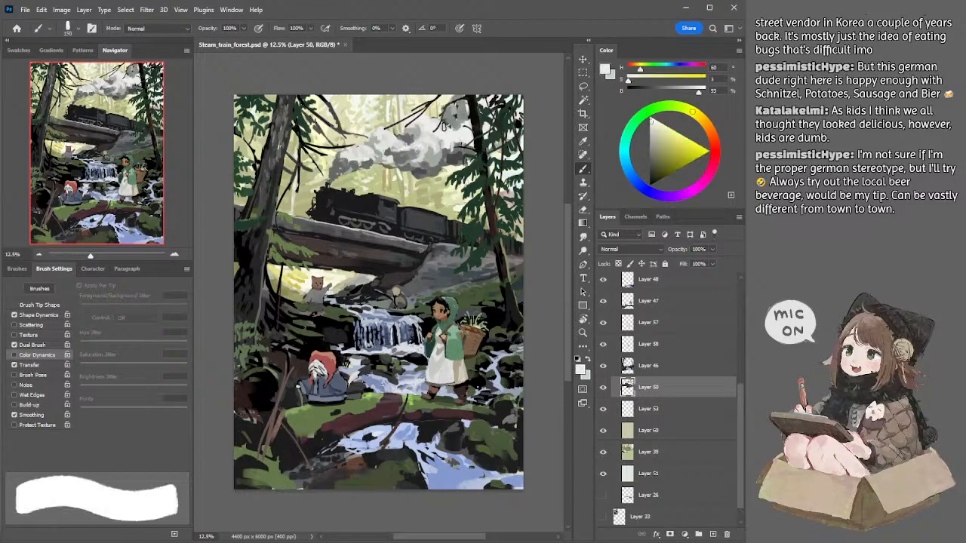
key("bracketleft")
key("bracketleft")
key("bracketleft")
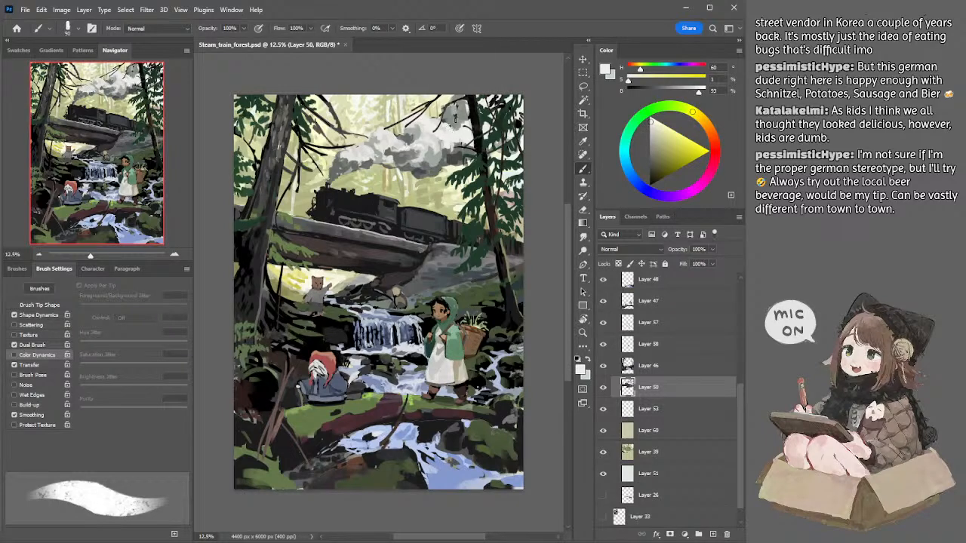
left_click(461, 116, "alt")
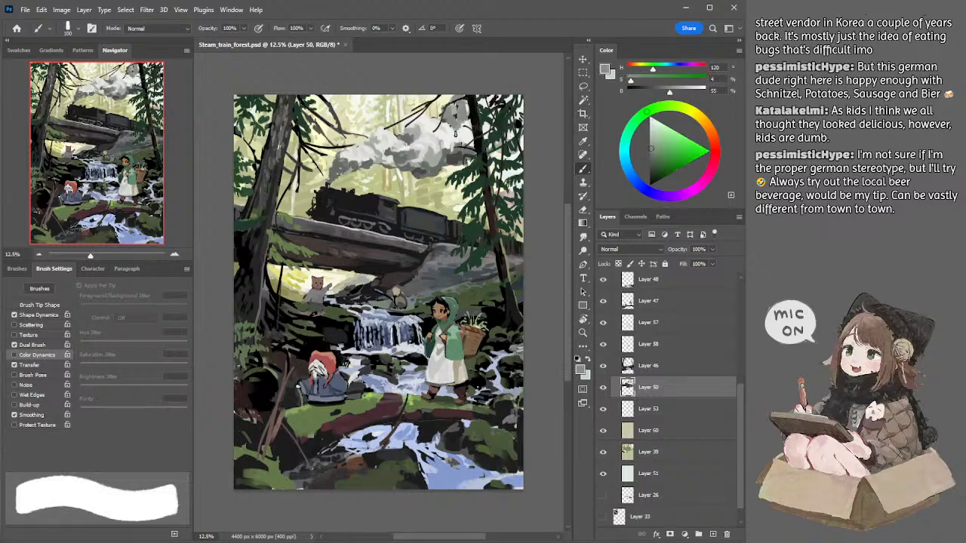
key("bracketleft")
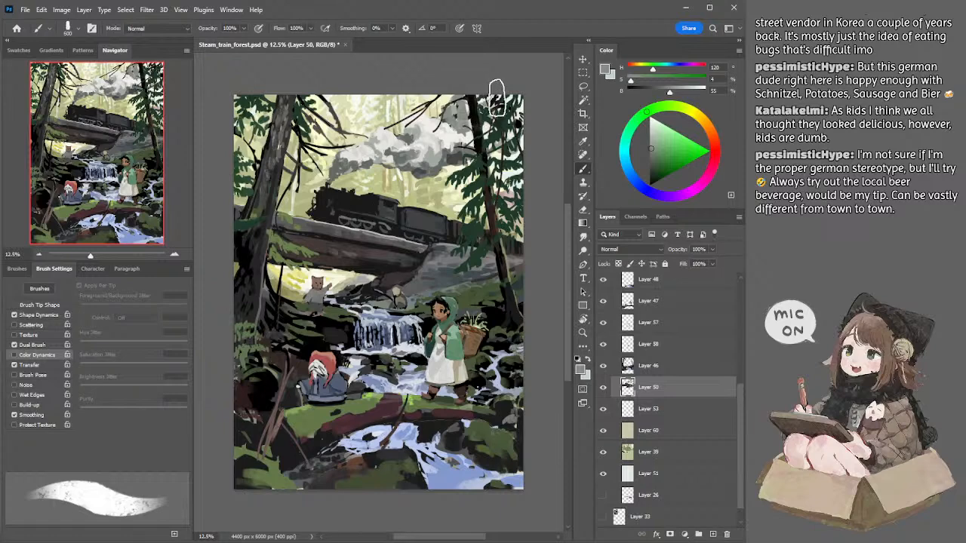
Step: Trim stray smoke among the branches near the canvas's upper edge with a smaller eraser
key("bracketleft")
key("bracketleft")
key("bracketleft")
key("bracketleft")
key("bracketleft")
key("bracketleft")
key("bracketleft")
key("e")
key("bracketleft")
key("bracketleft")
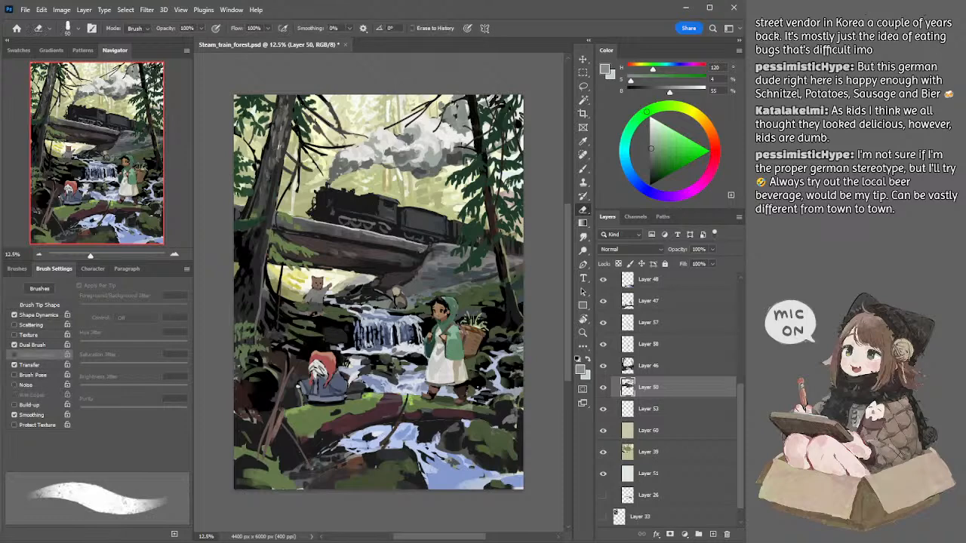
Step: Brush broader mid-grey smoke behind the tree on the canvas's upper right, enlarging the brush past 250 px
key("b")
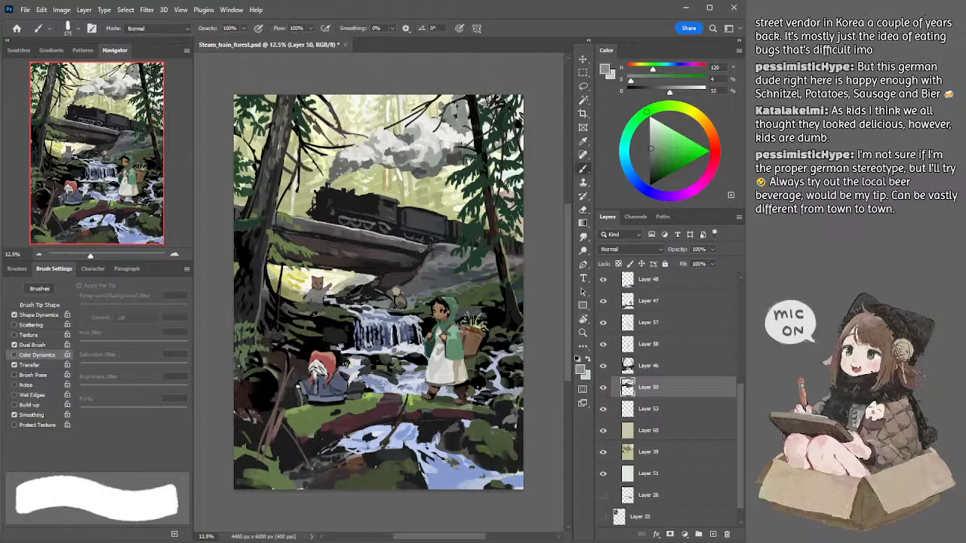
key("bracketright")
key("bracketright")
key("bracketright")
key("bracketright")
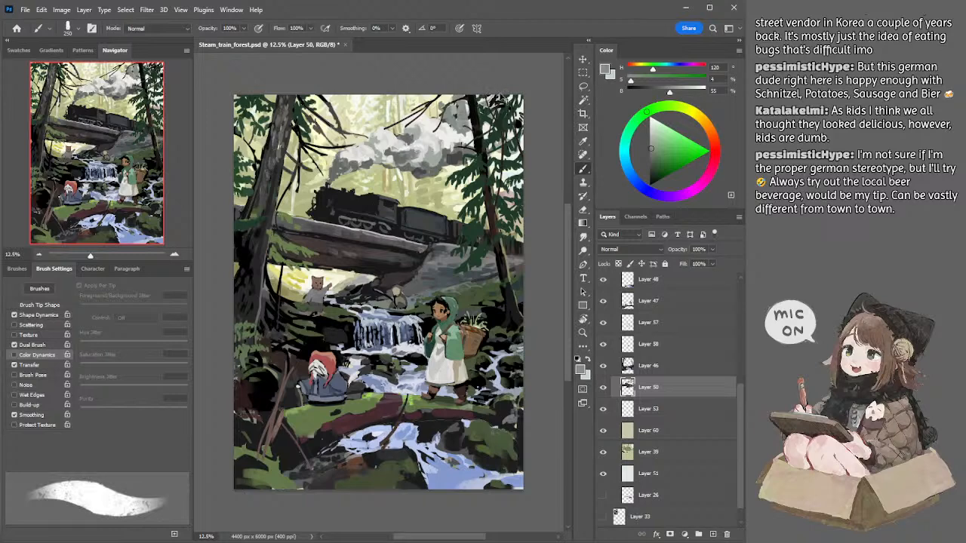
key("bracketright")
key("bracketright")
Step: Add off-white highlights to the smoke around the right-hand tree with a brush of about 175 px
left_click(470, 137, "alt")
key("bracketleft")
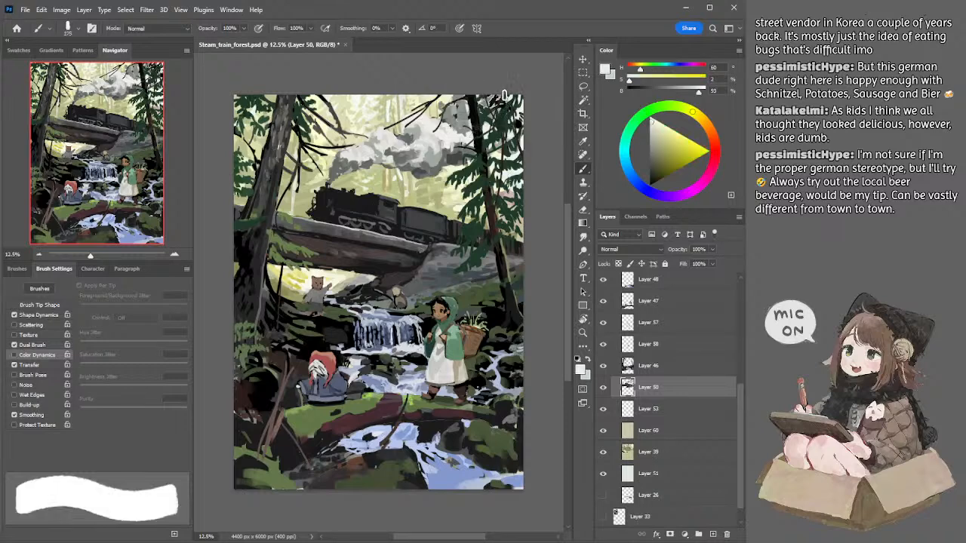
key("bracketleft")
key("bracketleft")
key("bracketleft")
key("bracketleft")
key("bracketright")
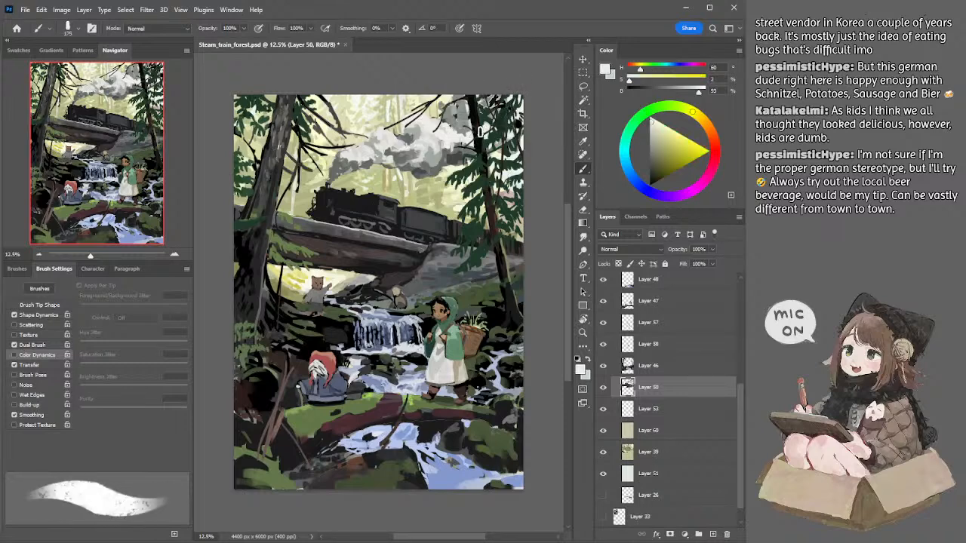
Step: Work sampled mid-grey back into the smoke behind the right-hand tree, increasing the brush size from 175 px
left_click(471, 129, "alt")
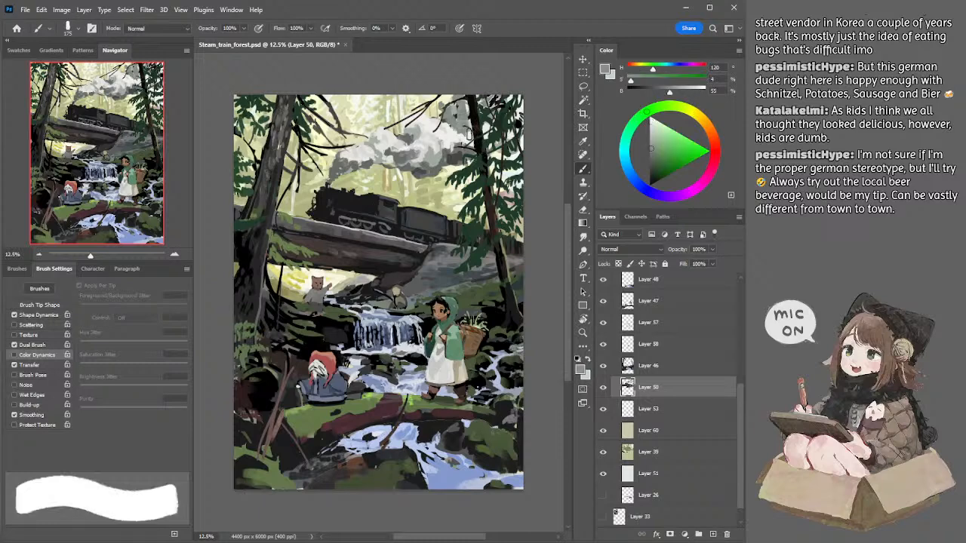
key("bracketright")
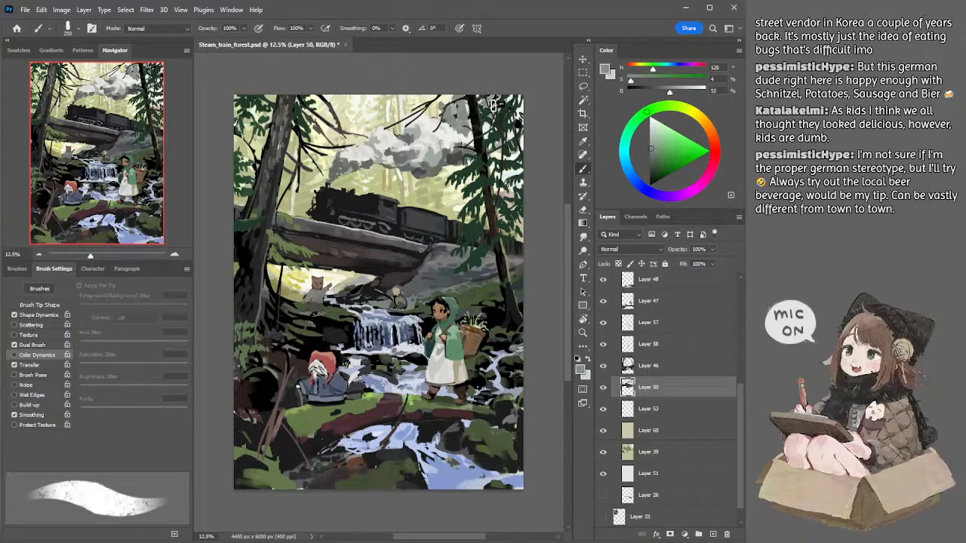
key("bracketright")
key("bracketright")
key("bracketright")
key("bracketright")
left_click(491, 140, "alt")
key("bracketright")
Step: Shade the underside of the smoke near the right-hand tree with a sampled darker grey of 41% brightness, varying the brush around 200 px
left_click(454, 155, "alt")
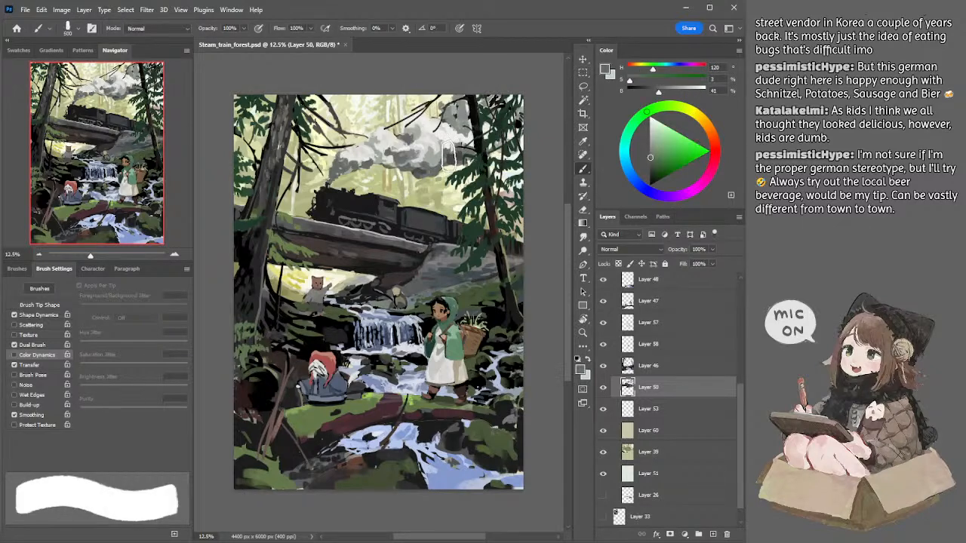
key("bracketleft")
key("bracketleft")
key("bracketleft")
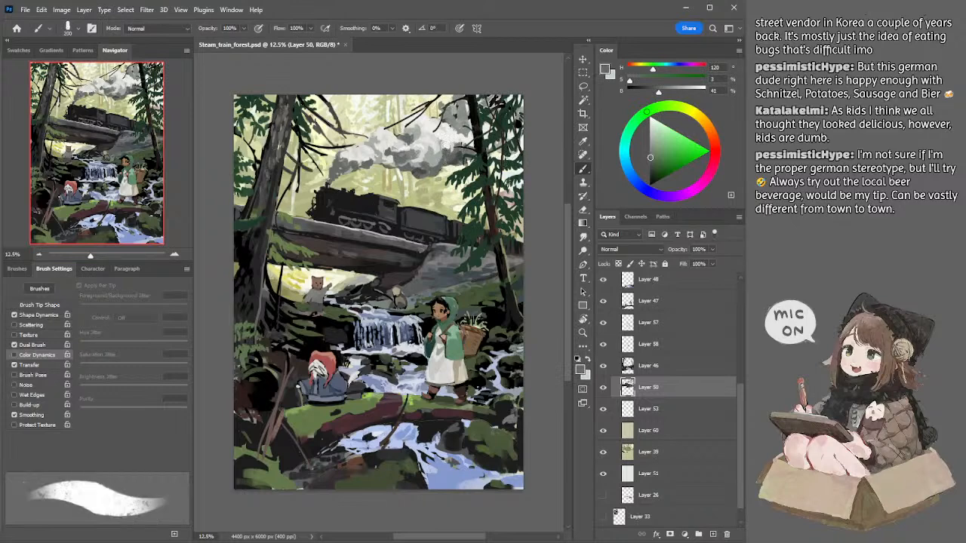
key("bracketright")
key("bracketright")
key("bracketleft")
key("bracketleft")
key("bracketright")
key("bracketright")
key("bracketright")
key("bracketleft")
key("bracketleft")
key("bracketleft")
key("bracketleft")
key("bracketleft")
key("period")
Step: Deepen the smoke's lower shadow beside the right-hand tree with a sampled dark grey of 27% brightness and a 100 px brush
left_click(458, 163, "alt")
left_click(462, 157, "alt")
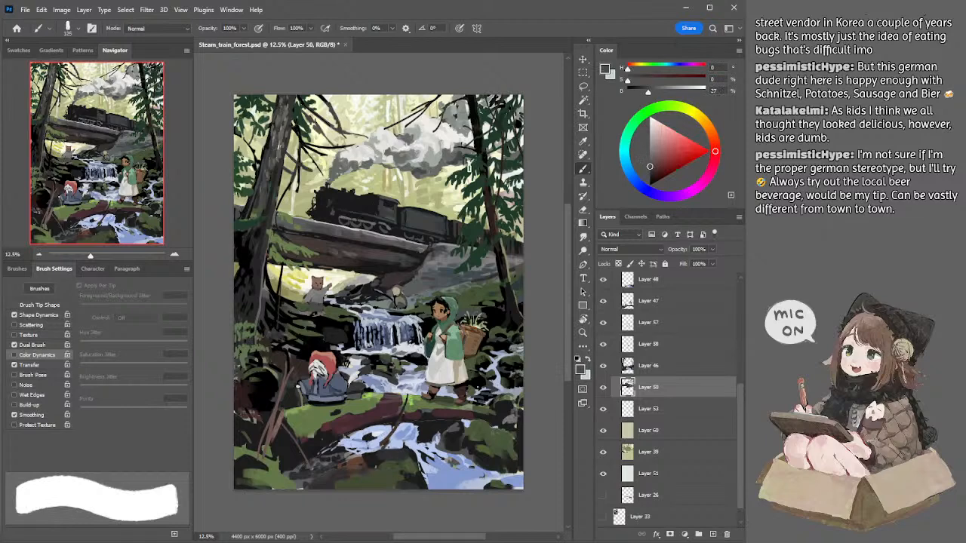
key("period")
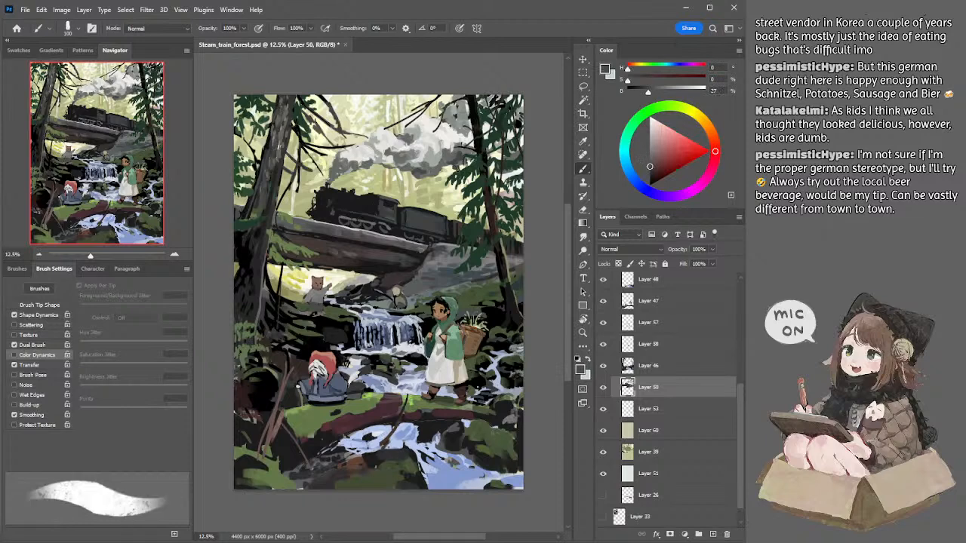
Step: Clean up the smoke's lower edge with the Eraser, enlarging it from 70 px
key("e")
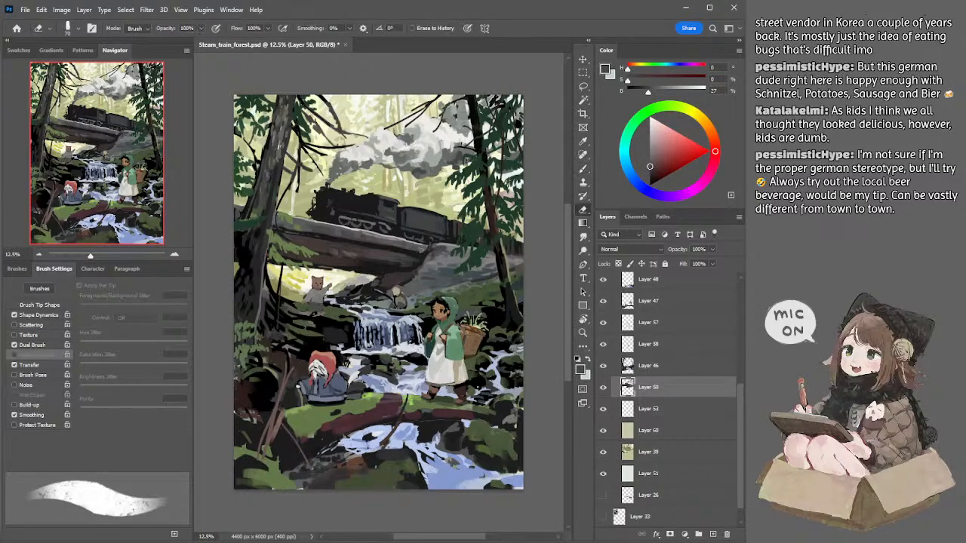
key("bracketright")
key("bracketright")
key("bracketright")
key("bracketright")
key("bracketright")
key("bracketright")
key("bracketright")
Step: Tint the locomotive's boiler with a dark blue of hue 211, 18% saturation and 31% brightness, using a 45 px brush
key("b")
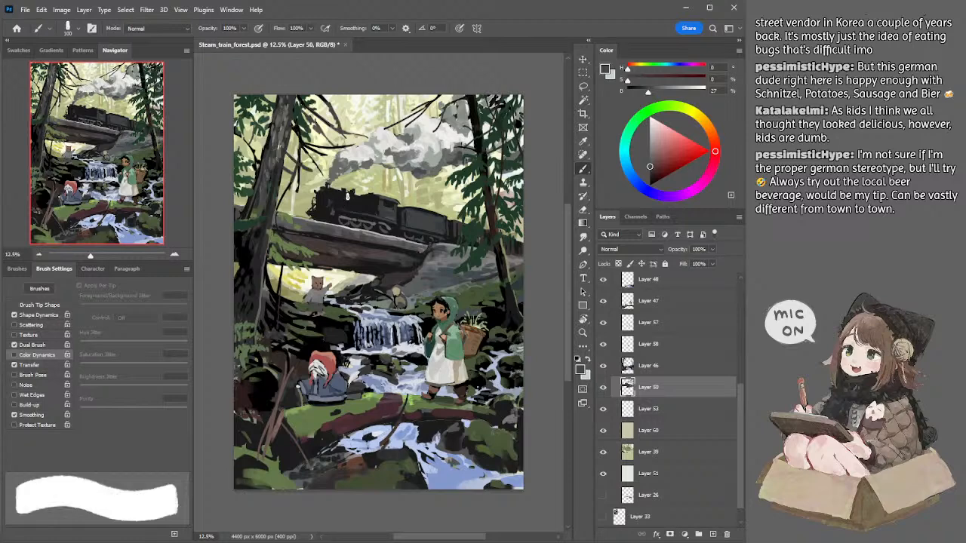
left_click(345, 193, "alt")
left_click(652, 166)
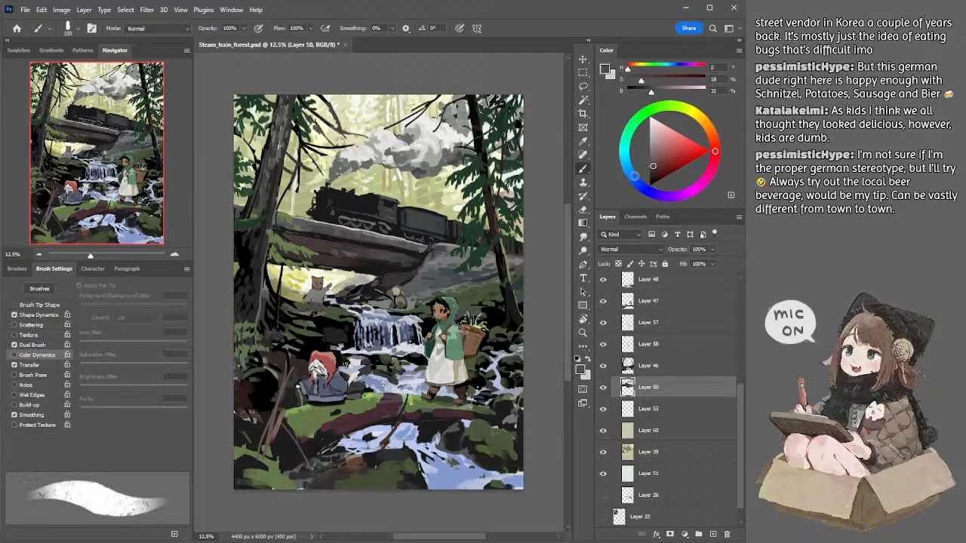
left_click(630, 175)
key("bracketleft")
Step: Add steel-blue highlights of 30% saturation and 57% brightness to the locomotive with a 30 px brush
key("bracketleft")
key("bracketleft")
key("bracketleft")
key("bracketleft")
key("bracketleft")
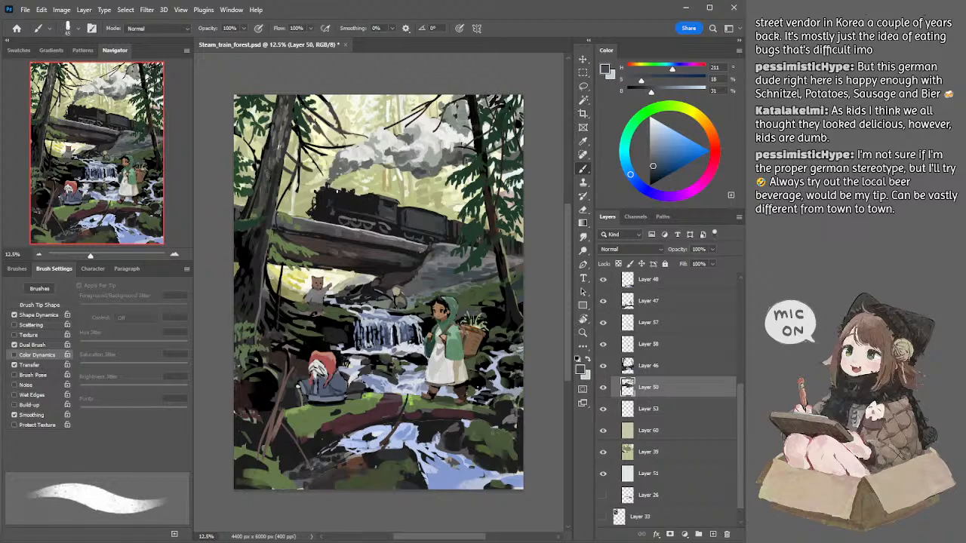
left_click(660, 153)
key("bracketleft")
key("bracketleft")
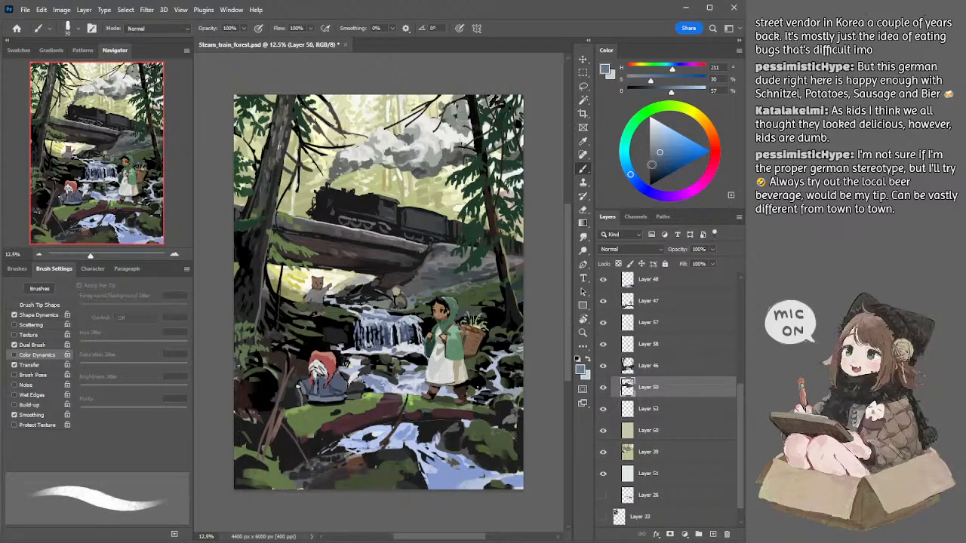
Step: Paint deep navy accents of 48% saturation and 28% brightness on the locomotive with a 30 px brush
left_click(657, 170)
key("bracketleft")
key("bracketright")
key("bracketright")
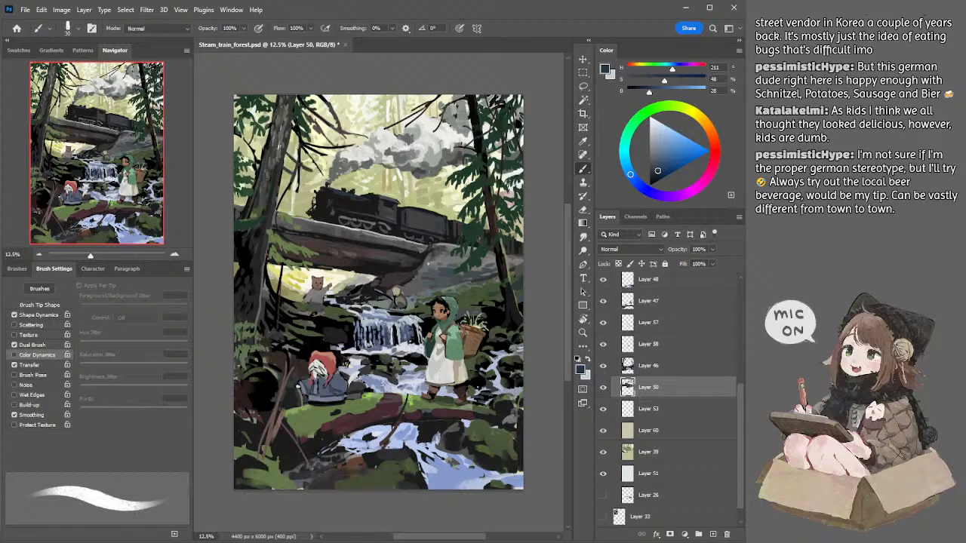
Step: Switch to Layer 47 and paint a sampled off-white stroke through the seated figure's hair
left_click(330, 375, "ctrl")
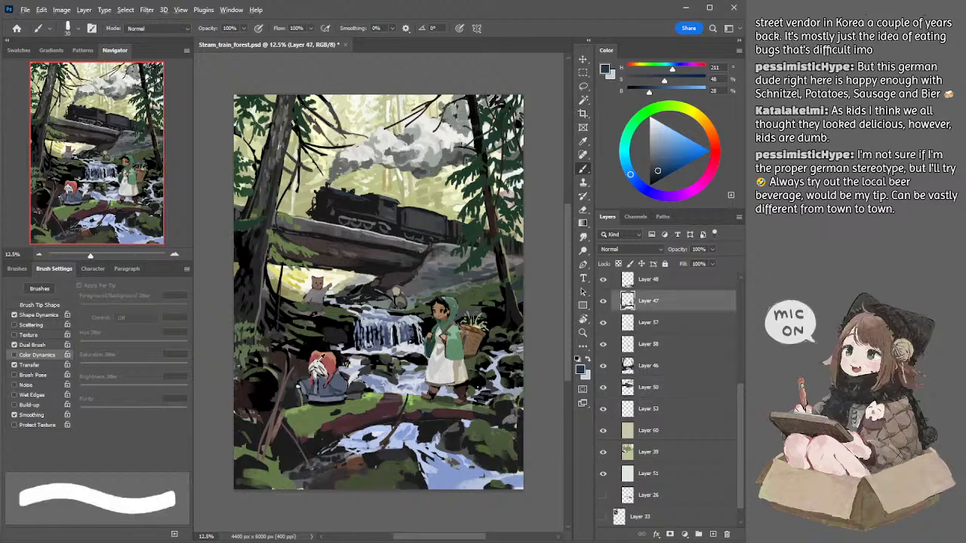
left_click(320, 359, "alt")
left_click_drag(312, 361, 319, 373)
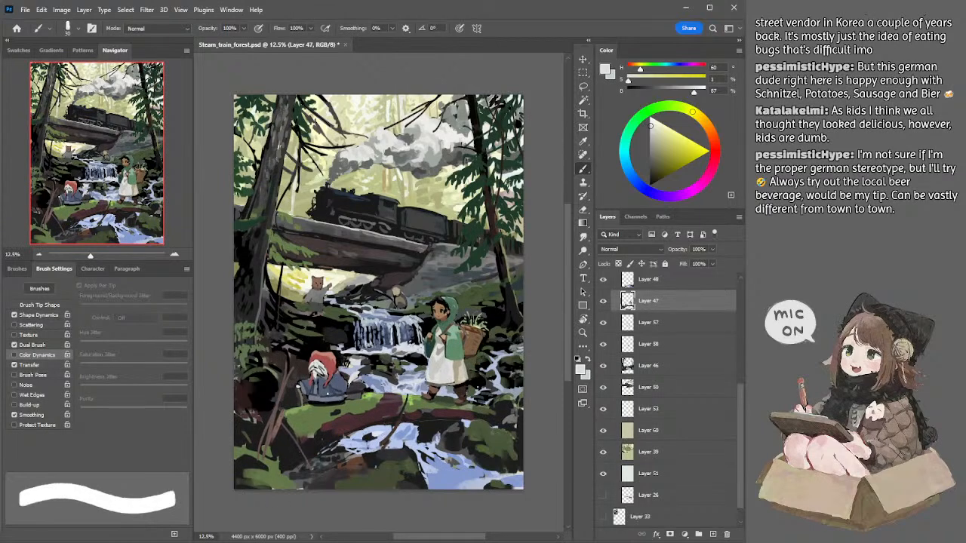
left_click(316, 400, "alt")
key("[")
key("[")
left_click_drag(307, 398, 349, 397)
key("ctrl+z")
key("ctrl+z")
key("[")
key("ctrl+z")
key("ctrl+z")
key("ctrl+z")
Step: Touch up the seated figure's cloak with its sampled slate blue
left_click(336, 385, "alt")
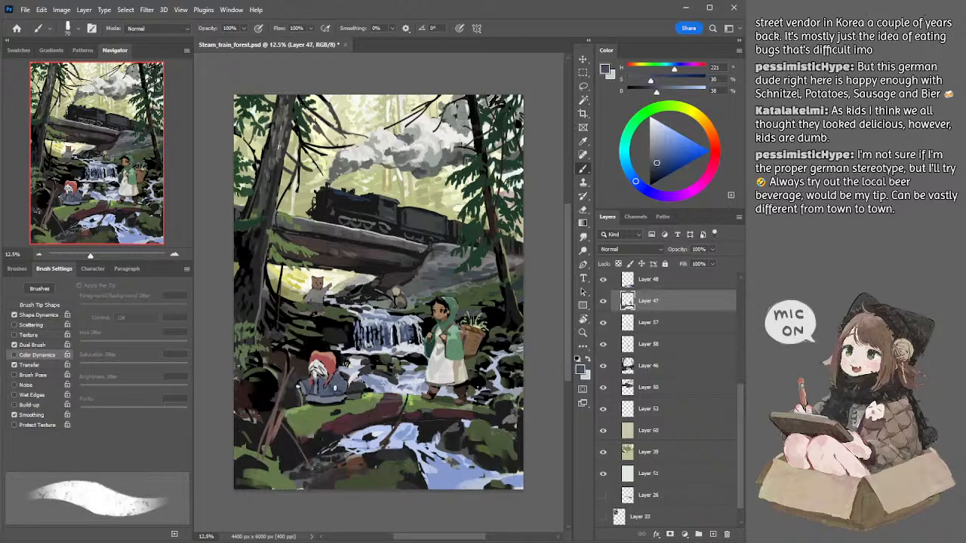
left_click(336, 390, "alt")
Step: Shade the seated figure's hood with a dark red of 55% saturation and 33% brightness, and blend it with the hood's sampled lighter red
left_click(335, 370, "alt")
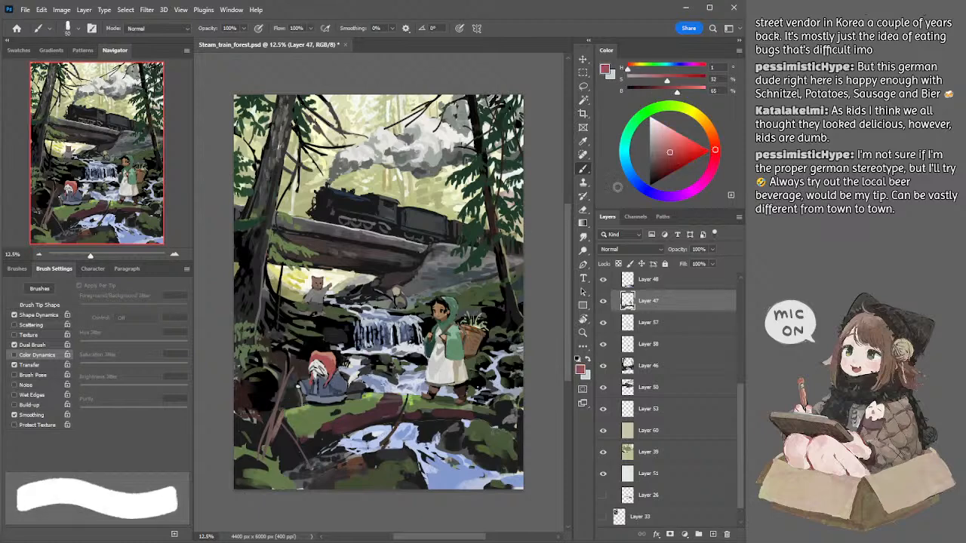
left_click(662, 164)
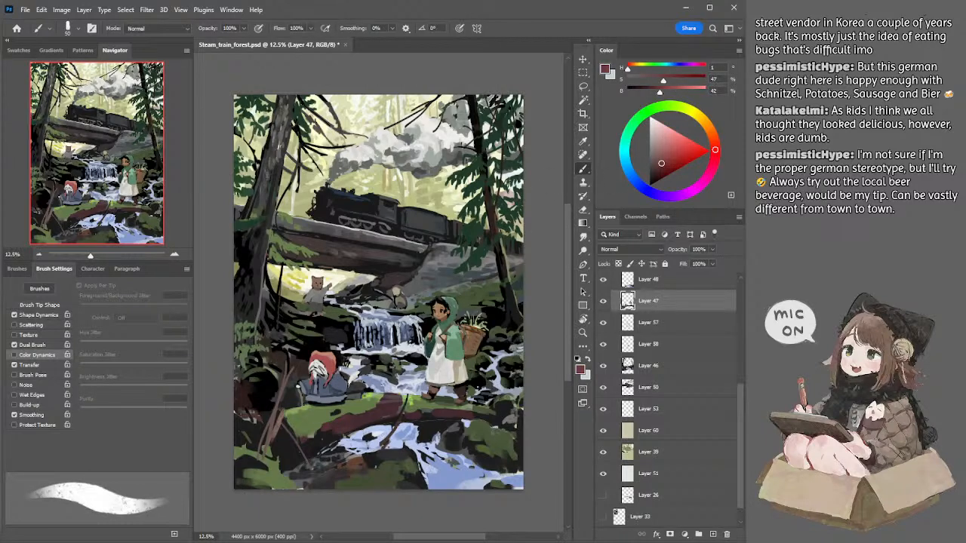
left_click(661, 169)
key("bracketleft")
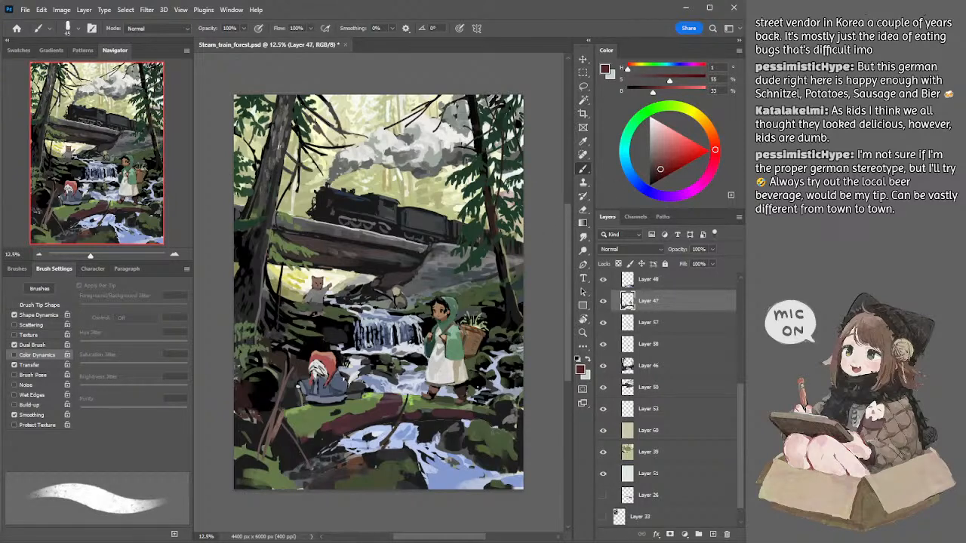
left_click(330, 364, "alt")
key("bracketright")
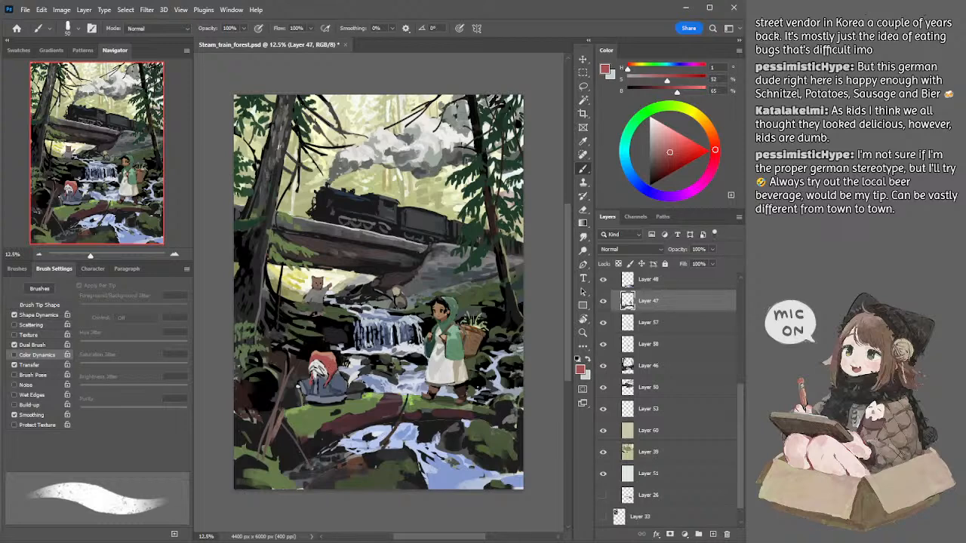
Step: Paint thin strands into the seated figure's hair with a sampled off-white and a smaller brush
left_click(312, 371, "alt")
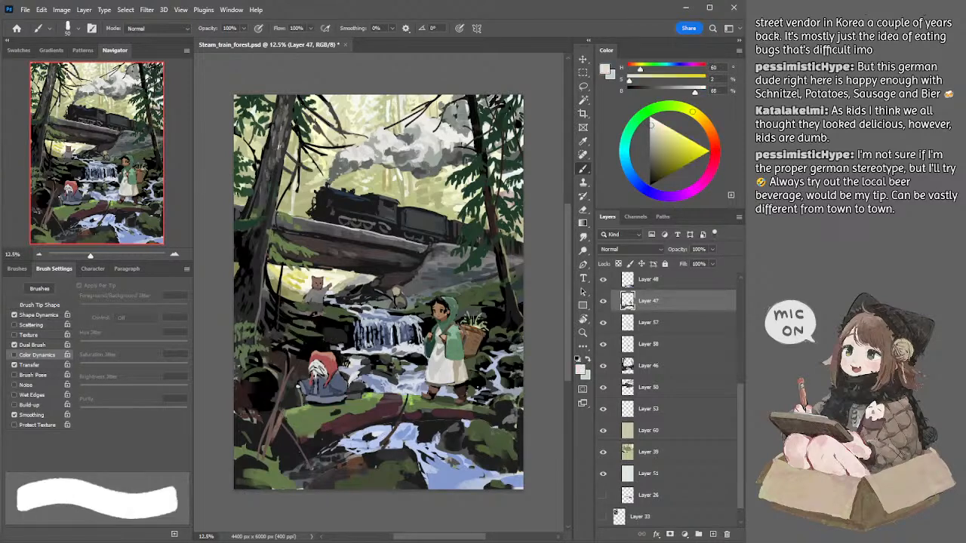
key("bracketleft")
key("bracketleft")
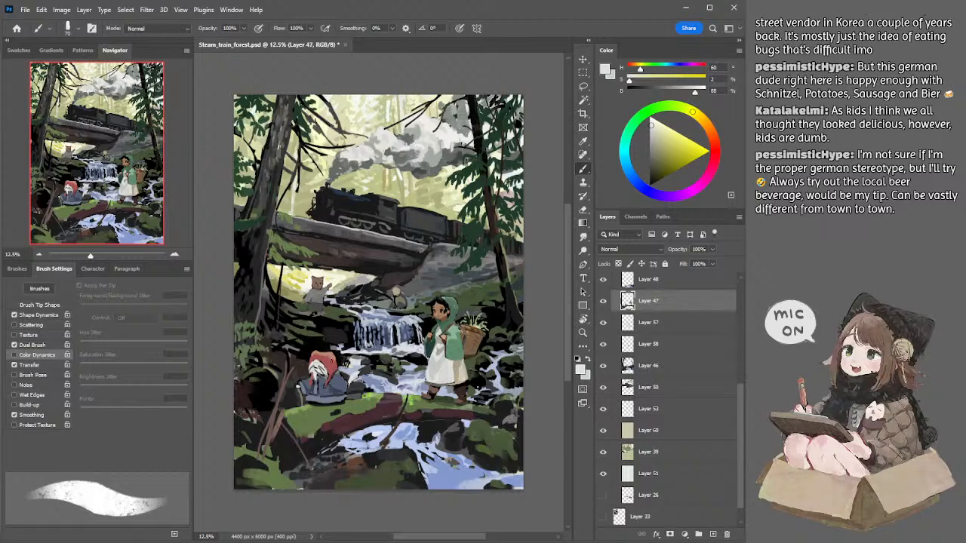
Step: Refine the seated figure's off-white hair with a 50 px brush and add dark reddish-brown accents of 19% brightness beside it
left_click(316, 375, "alt")
left_click(317, 371, "alt")
key("bracketleft")
key("bracketleft")
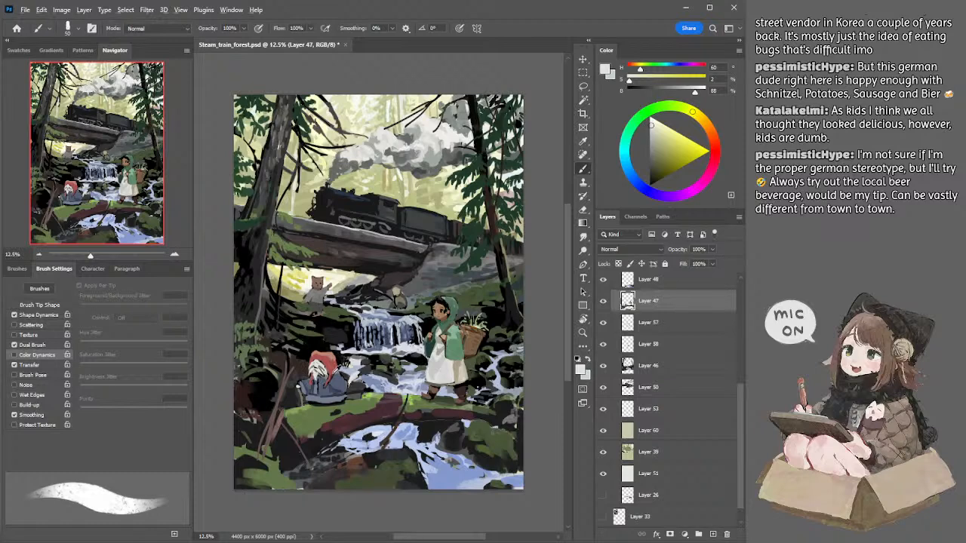
left_click(333, 375, "alt")
left_click(333, 374, "alt")
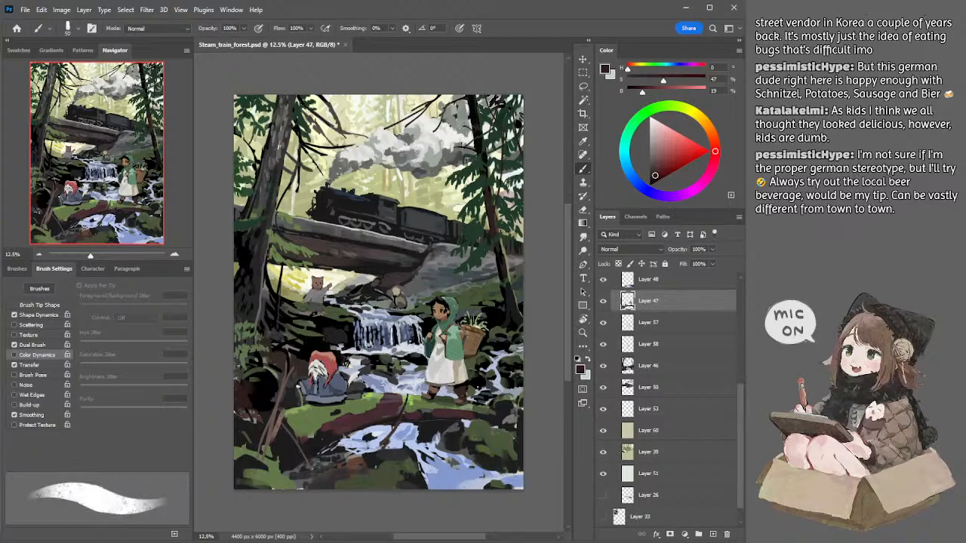
Step: Touch up the front of the locomotive on Layer 50 with its sampled near-black at 40 px, and clean its edge with a 45 px eraser
left_click(174, 255)
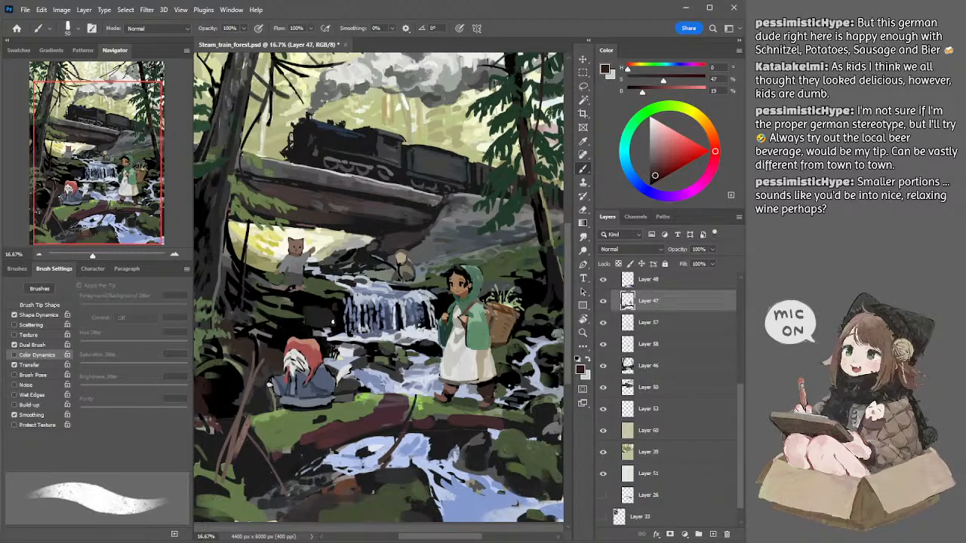
left_click(299, 130, "ctrl")
left_click(298, 129, "alt")
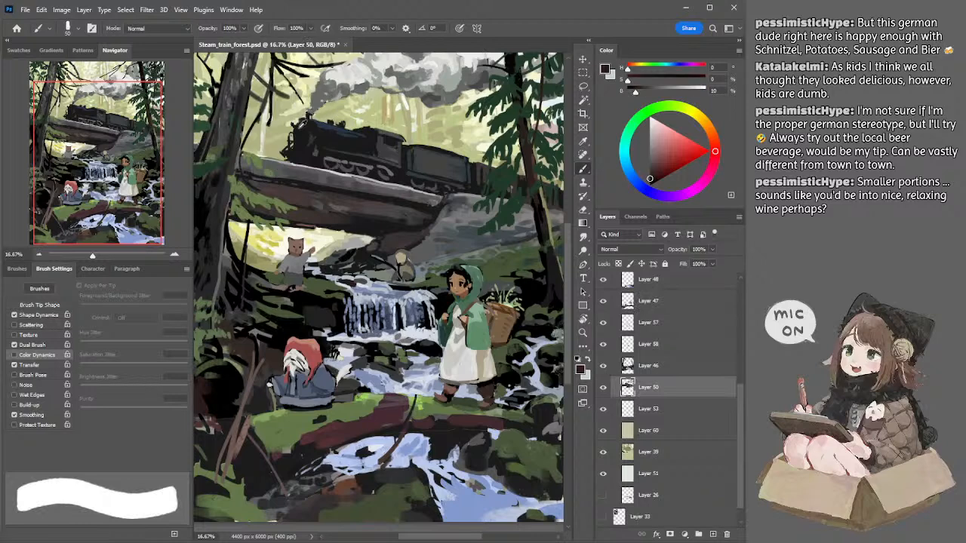
key("bracketleft")
key("bracketleft")
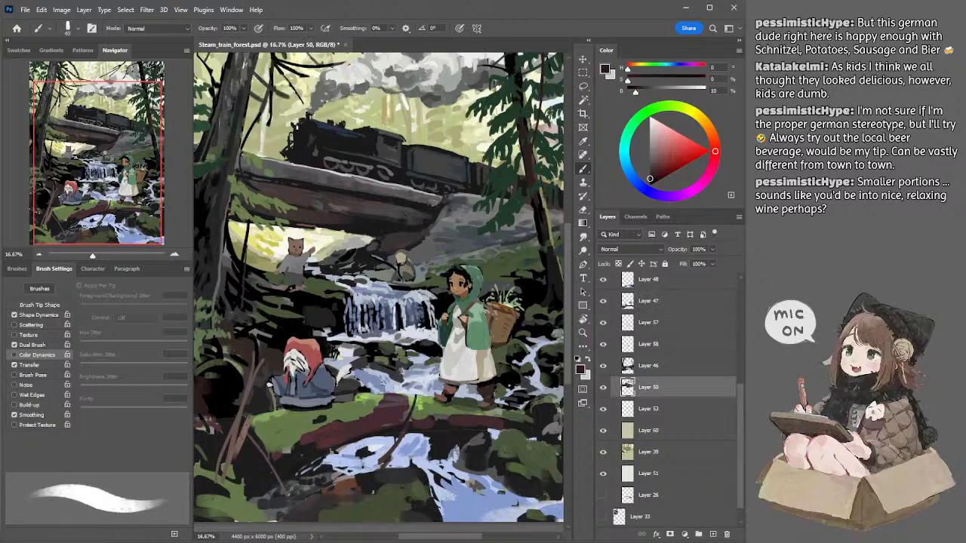
key("e")
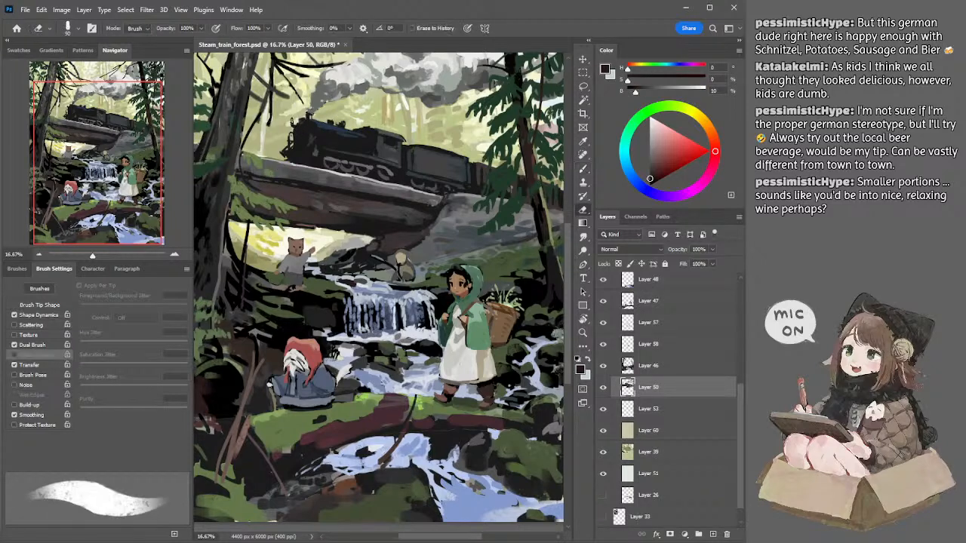
key("bracketleft")
key("bracketleft")
key("bracketleft")
key("bracketleft")
key("bracketleft")
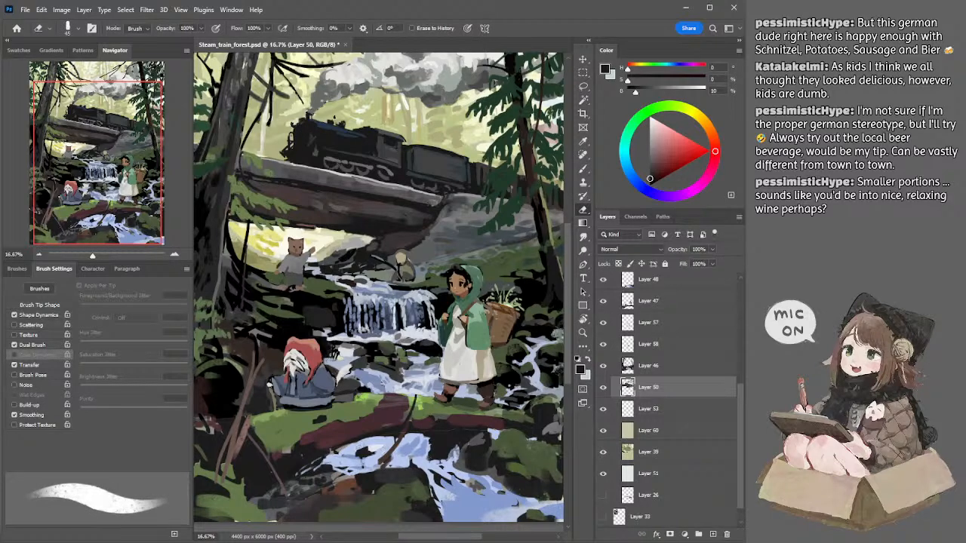
scroll(323, 333, "down", 3)
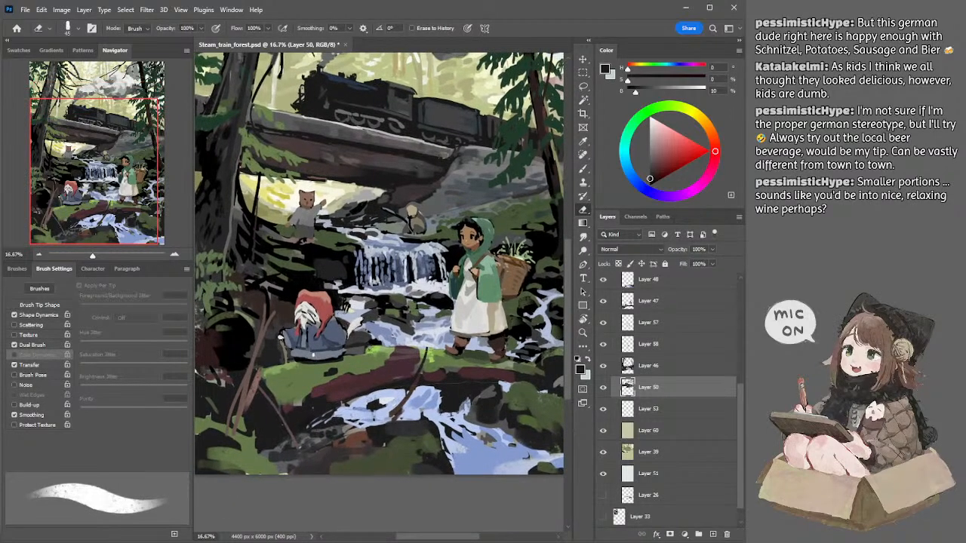
Step: Lasso the seated hooded figure on Layer 47, nudge it slightly from its original spot, and clear the selection
left_click(304, 362, "ctrl")
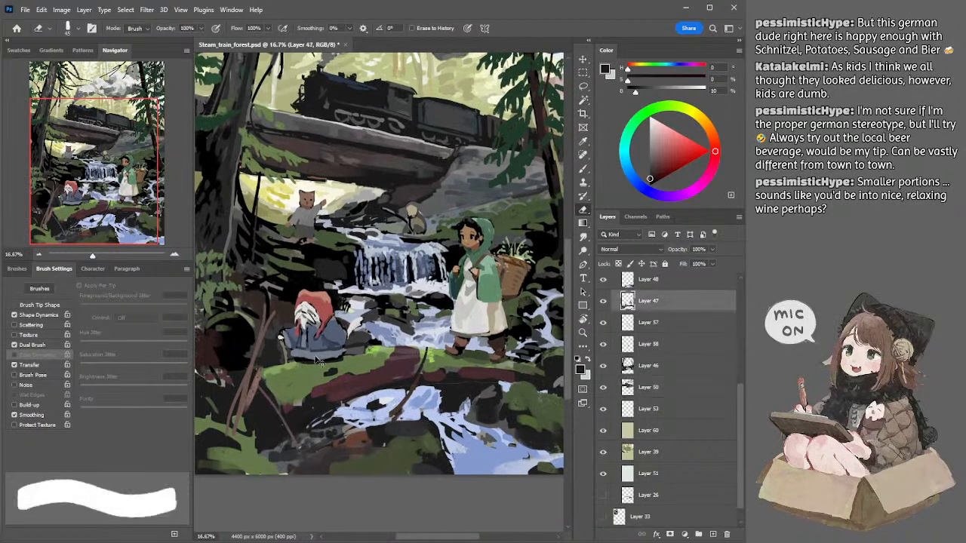
key("l")
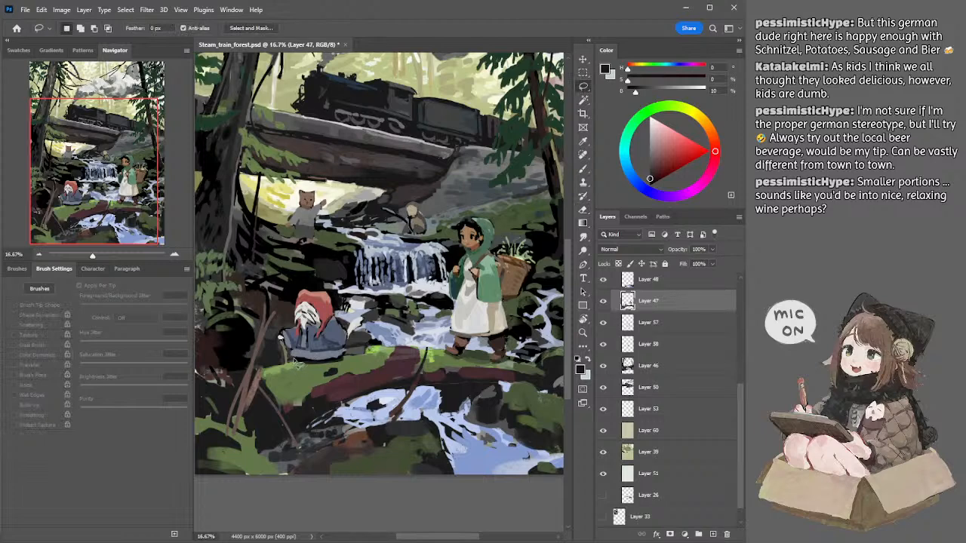
mouse_move(289, 362)
left_mouse_down()
mouse_move(276, 341)
mouse_move(327, 281)
mouse_move(373, 313)
mouse_move(356, 353)
mouse_move(303, 365)
mouse_move(320, 351)
left_mouse_up()
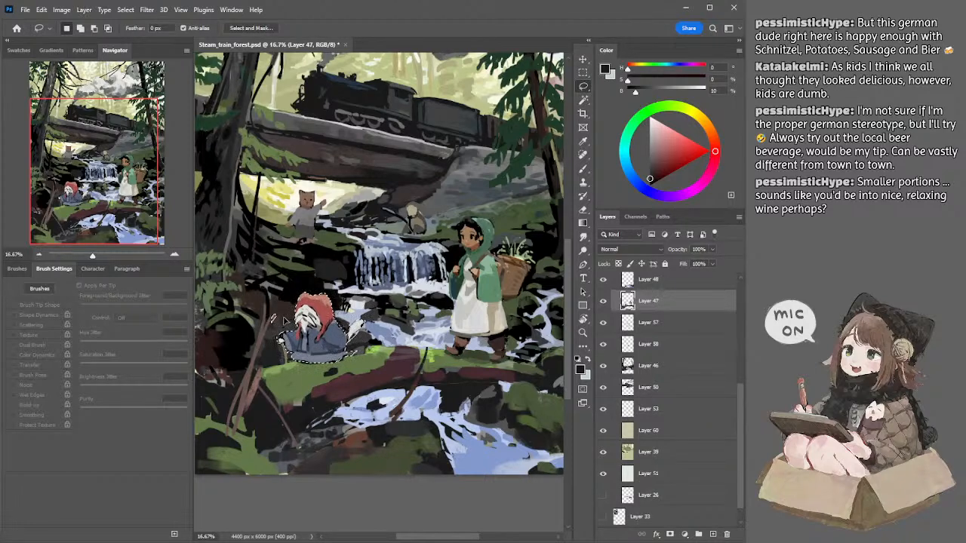
key("ctrl+z")
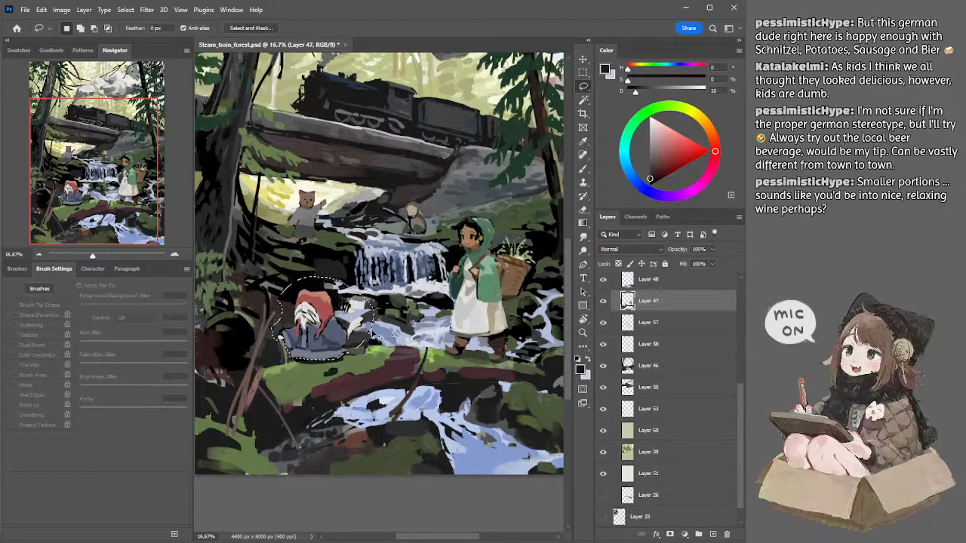
key("ctrl+d")
key("ctrl+shift+d")
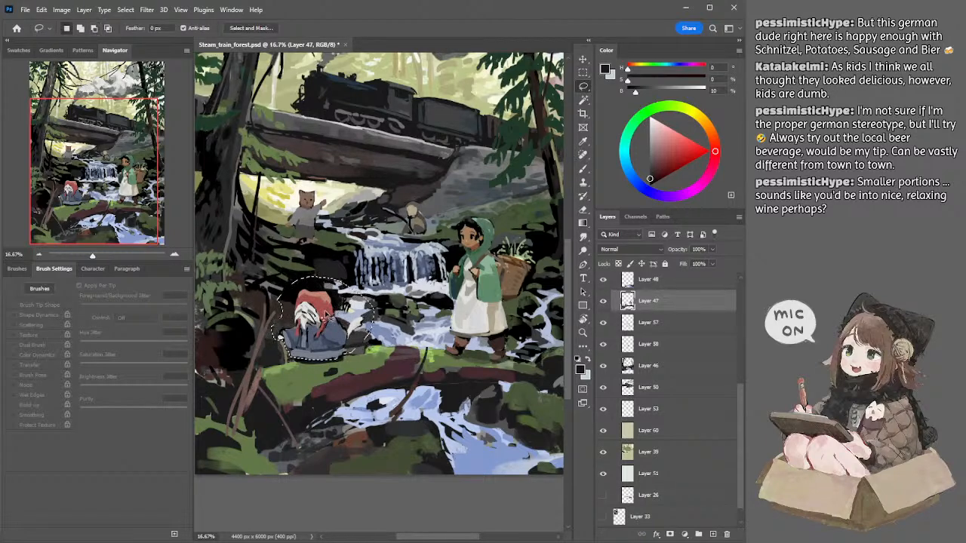
left_click_drag(325, 310, 327, 313)
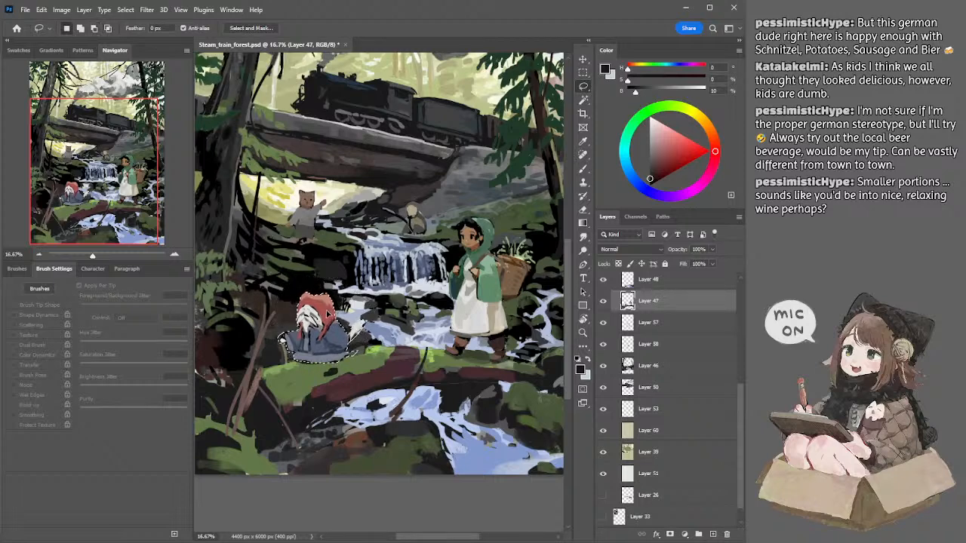
key("ctrl+d")
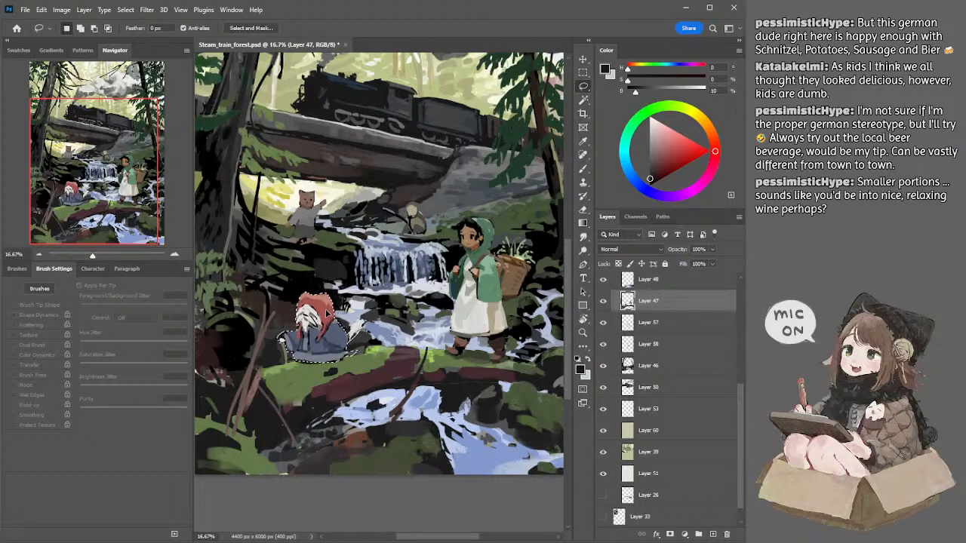
Step: Erase the raised white tail behind the seated figure with a larger eraser
key("e")
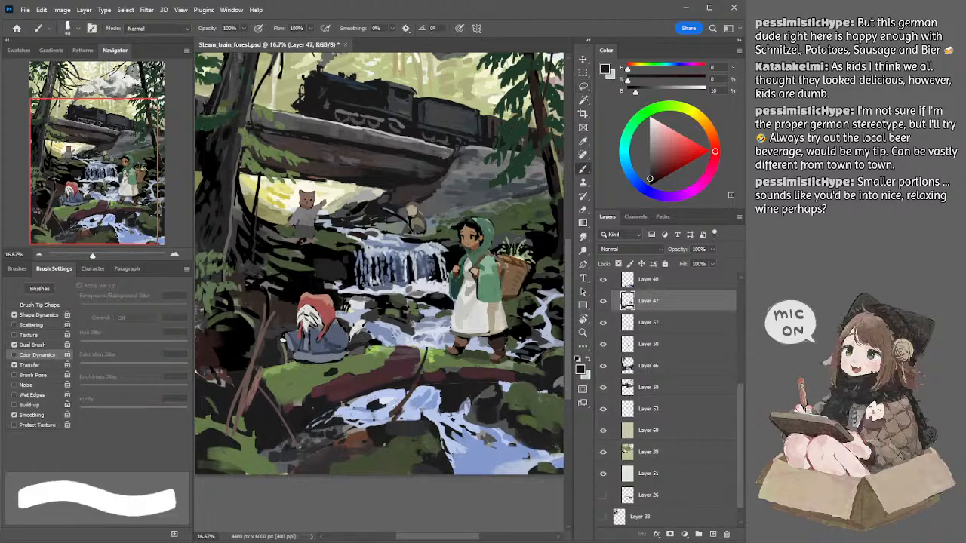
key("bracketright")
key("bracketright")
key("bracketright")
mouse_move(356, 330)
left_mouse_down()
mouse_move(362, 318)
mouse_move(355, 332)
left_mouse_up()
key("b")
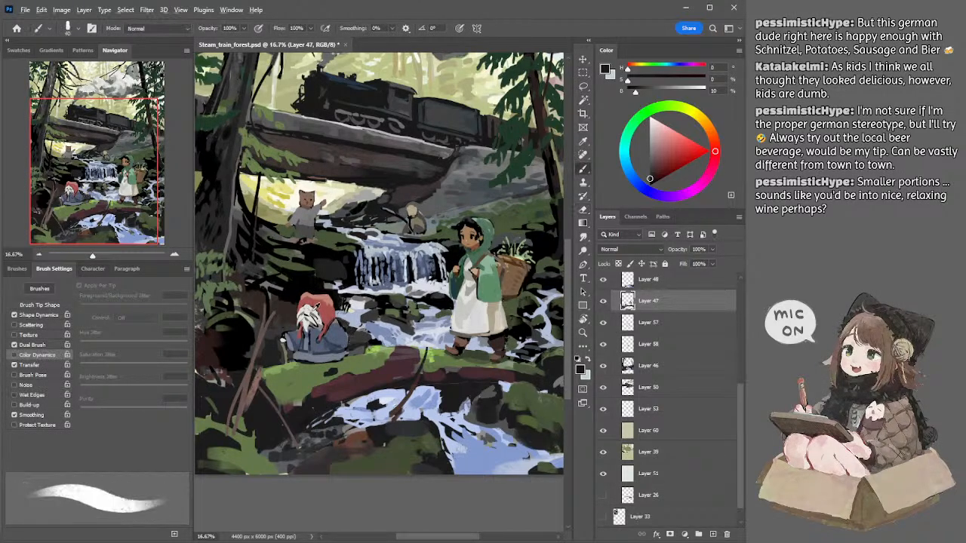
Step: Repaint the seated figure's tail low beside the cloak in sampled off-white with a 45 px brush, and sample a grey-blue from it
left_click(320, 310, "alt")
key("bracketright")
key("bracketright")
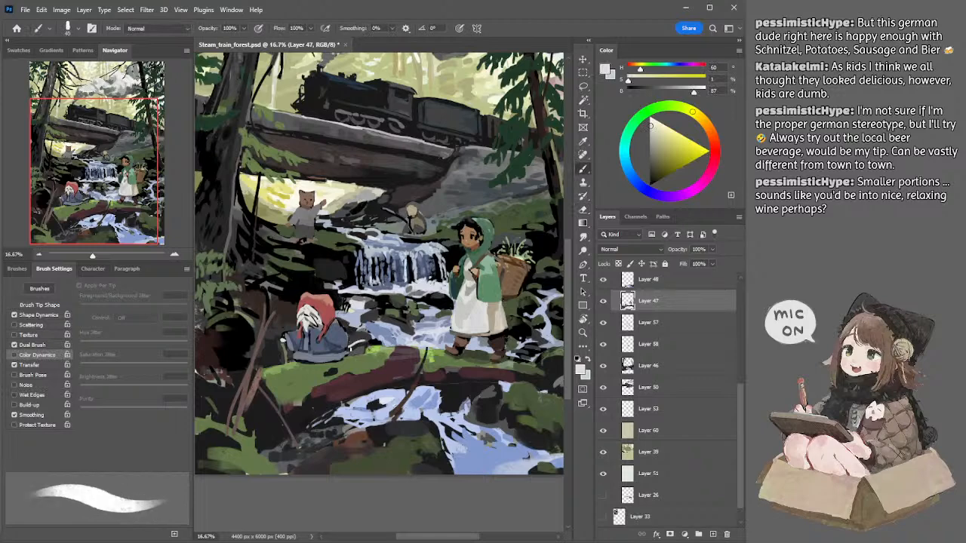
key("ctrl+z")
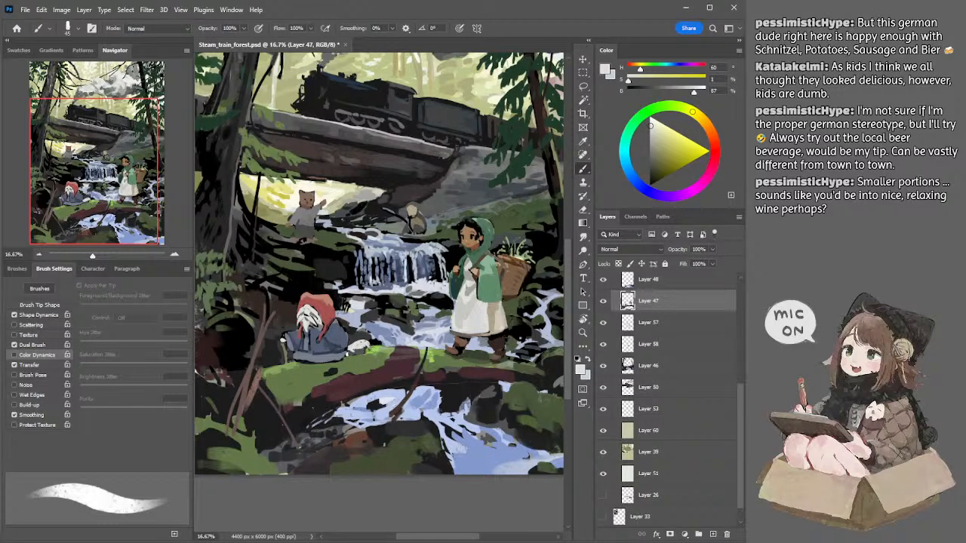
left_click(352, 350, "alt")
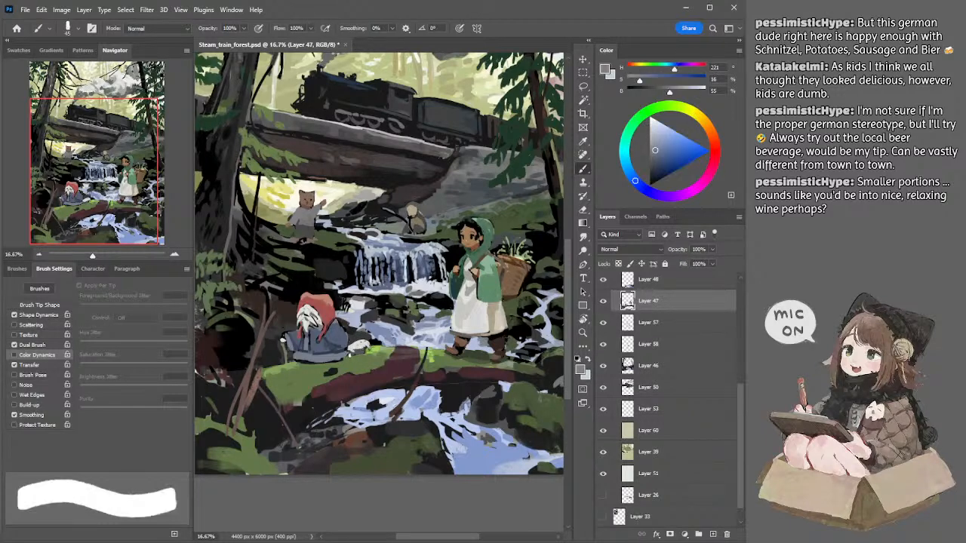
Step: Rework the lower edge of the seated figure's cloak with its sampled dark slate blue and lighter grey-blue at 70 px
left_click(333, 343, "alt")
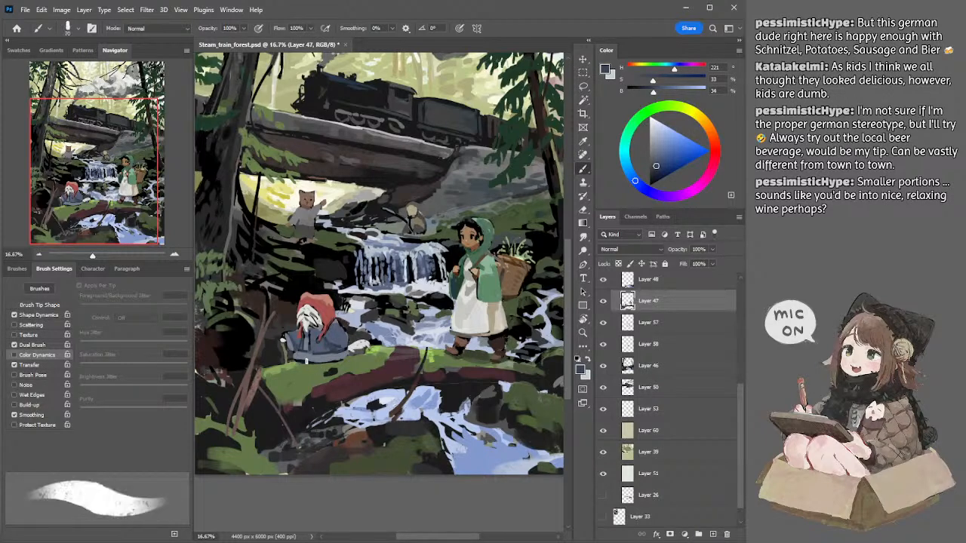
left_click_drag(299, 362, 323, 363)
left_click(311, 313, "alt")
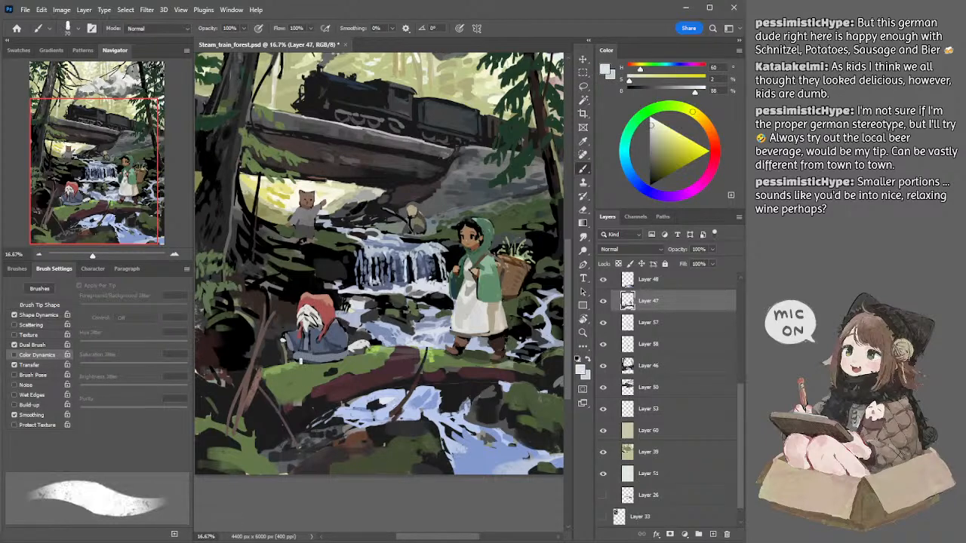
left_click(321, 359, "alt")
left_click_drag(330, 359, 340, 360)
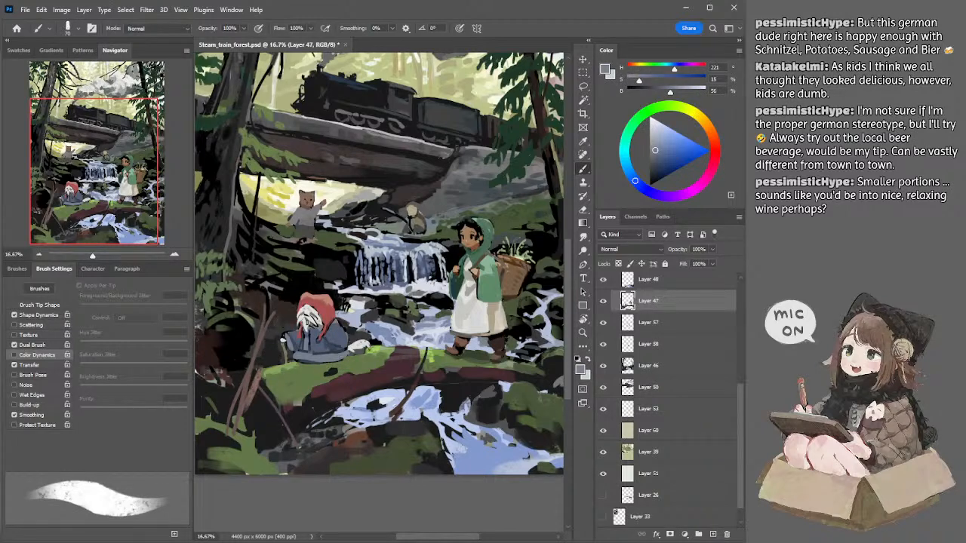
Step: Paint a small off-white paw at the hem of the seated figure's cloak with a 50 px brush, undoing the first larger stroke
left_click(307, 322, "alt")
mouse_move(299, 362)
left_mouse_down()
mouse_move(314, 368)
mouse_move(304, 365)
left_mouse_up()
key("ctrl+z")
key("bracketleft")
key("bracketleft")
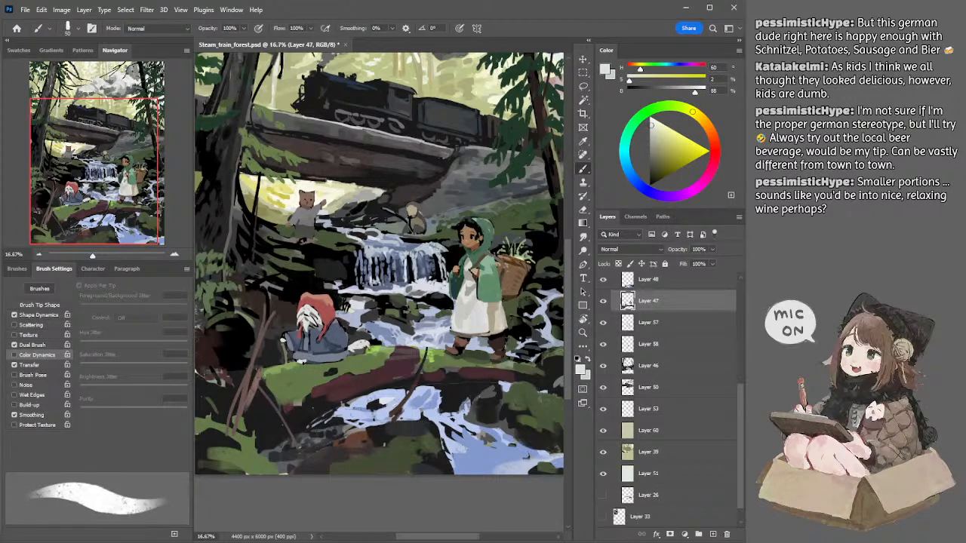
left_click(308, 354, "alt")
left_click_drag(319, 365, 305, 363)
Step: Repaint the lower front of the seated figure's cloak in a sampled slate blue of 45% brightness, enlarging the brush to 100 px
left_click(332, 346, "alt")
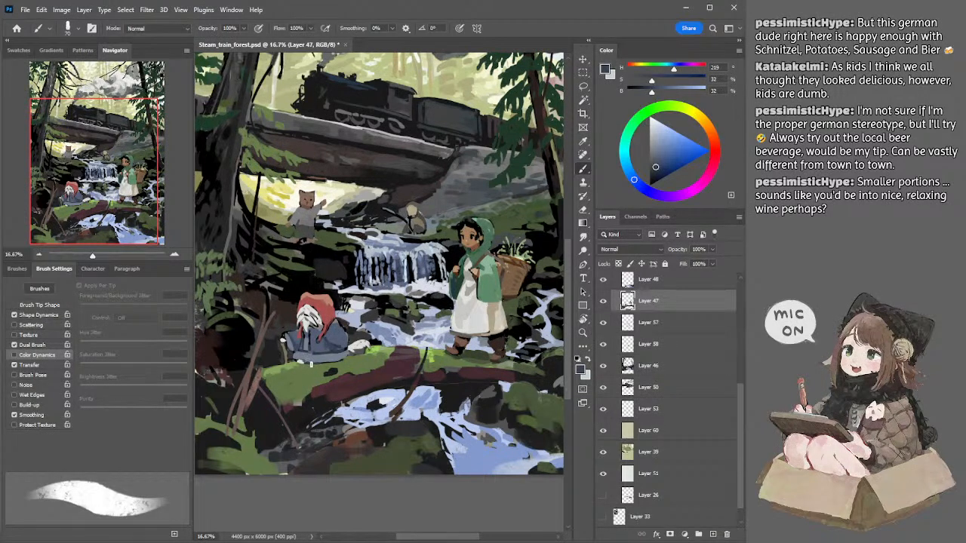
left_click(315, 352, "alt")
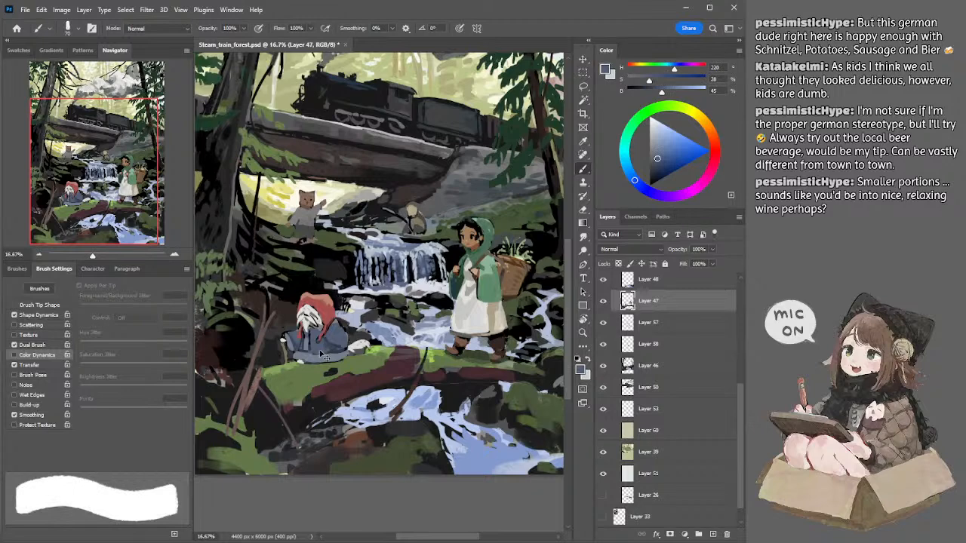
key("ctrl+z")
left_click_drag(334, 355, 318, 361)
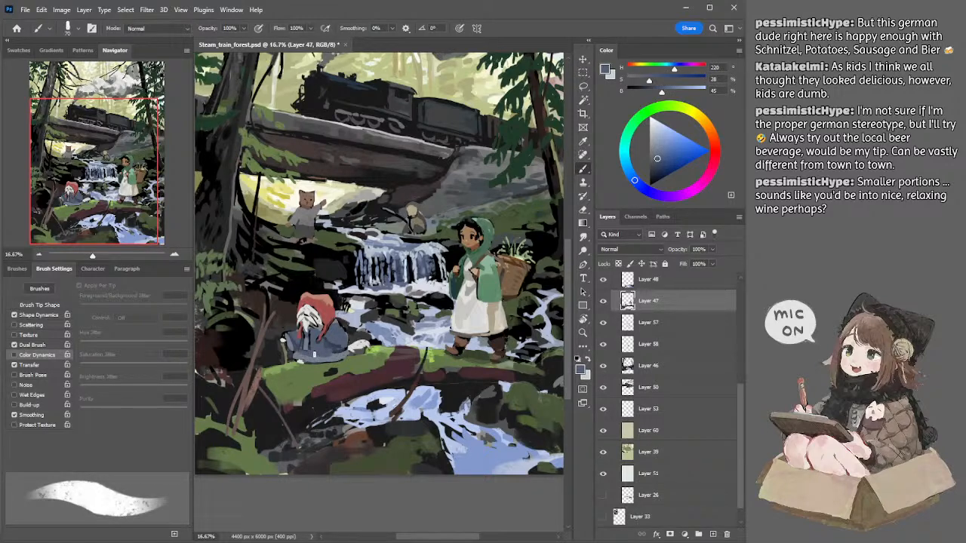
left_click(313, 343, "alt")
key("bracketright")
key("bracketright")
key("bracketright")
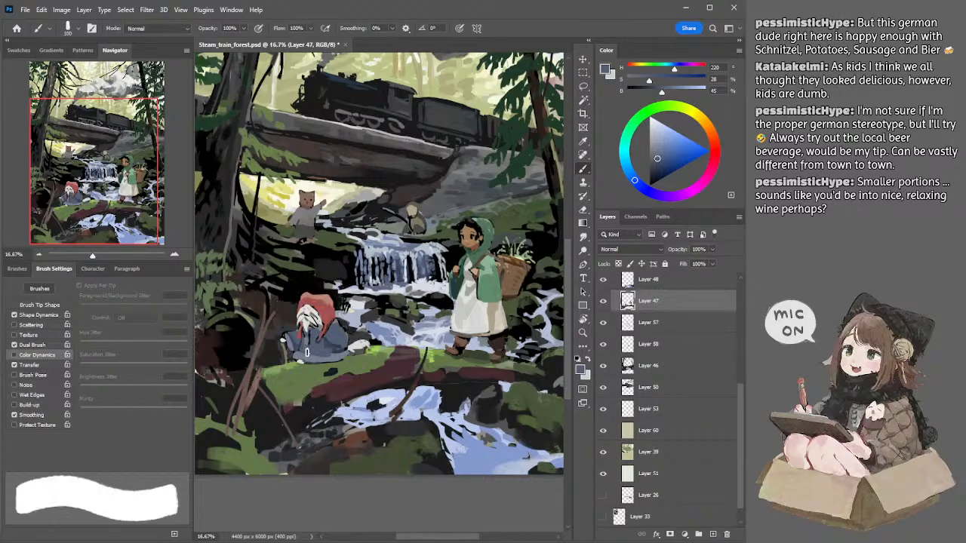
Step: Define the off-white paw and dark slate folds at the outer side of the seated figure's cloak, reducing the brush to 50 px
left_click(288, 338, "alt")
key("bracketleft")
key("bracketleft")
key("bracketleft")
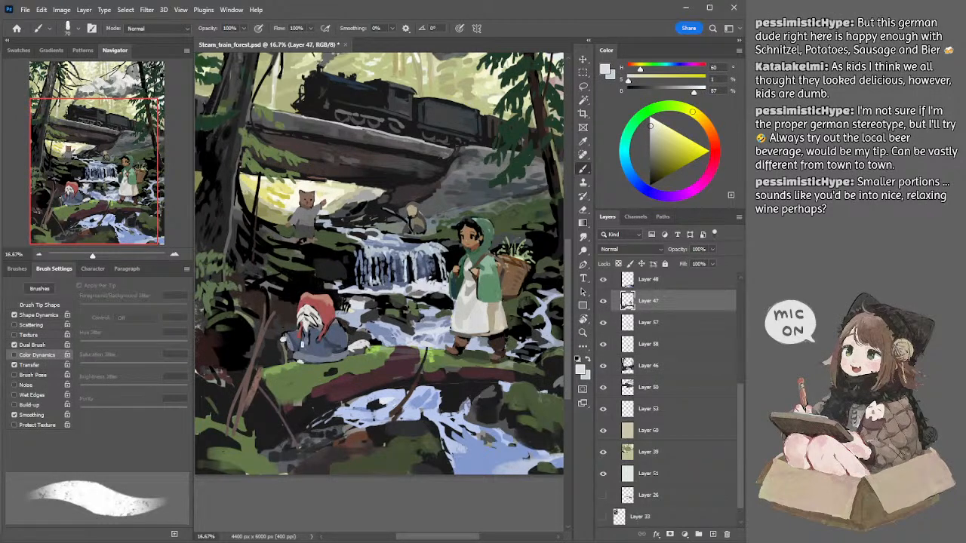
left_click(295, 338, "alt")
key("bracketleft")
key("bracketleft")
left_click_drag(289, 341, 288, 350)
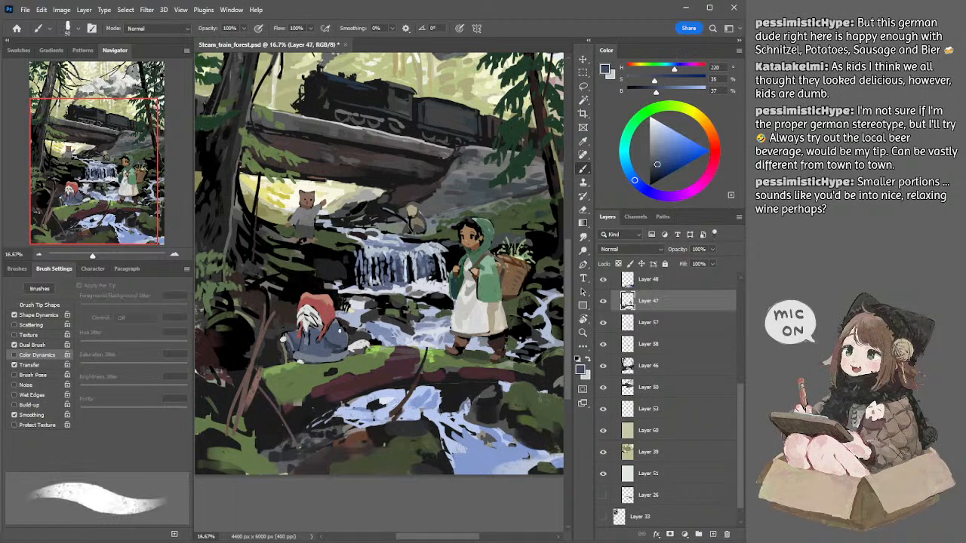
left_click(342, 322, "alt")
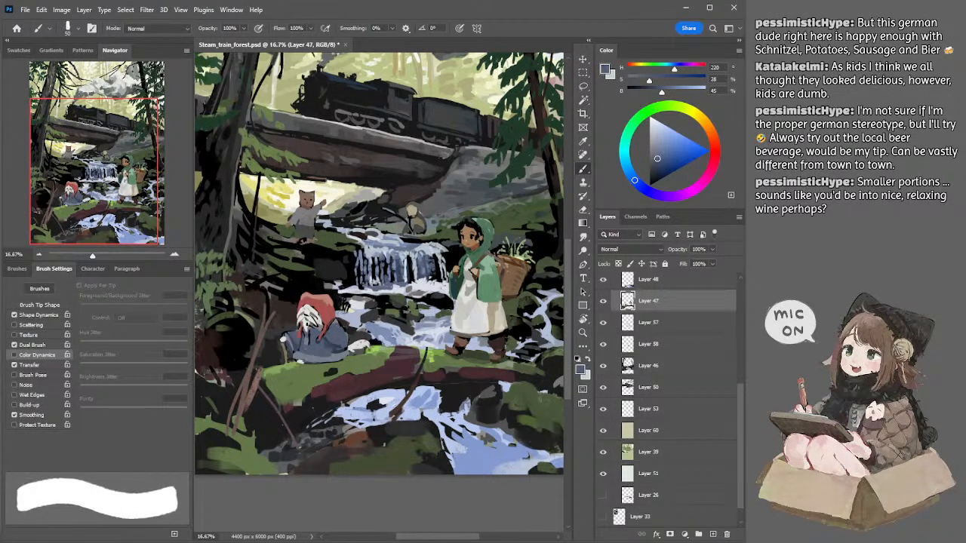
Step: Refine the seated figure's face and hair under the hood with sampled off-white and mid-grey, using a smaller brush of 45 to 40 px
left_click(309, 319, "alt")
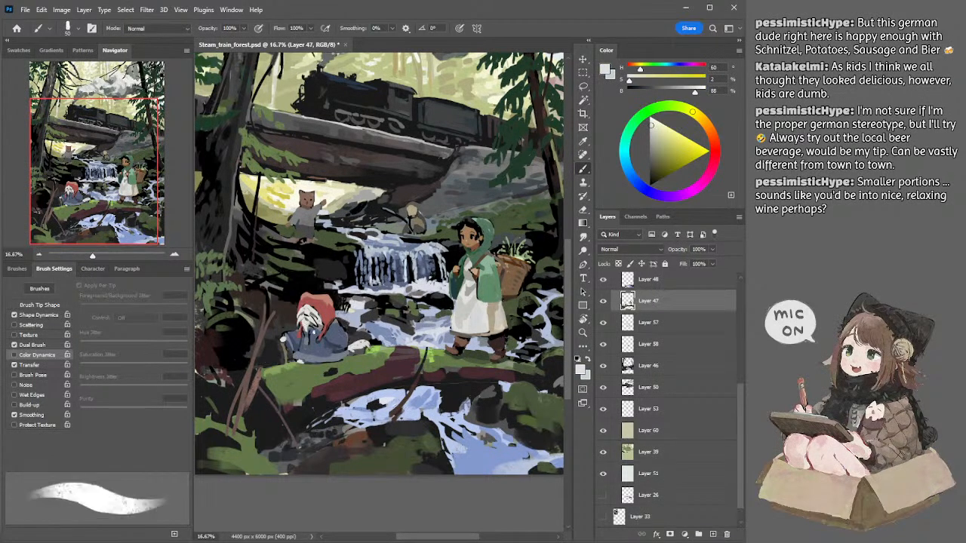
mouse_move(306, 323)
left_mouse_down()
mouse_move(310, 333)
mouse_move(317, 312)
left_mouse_up()
left_click(316, 303, "alt")
left_click(310, 317, "alt")
key("bracketleft")
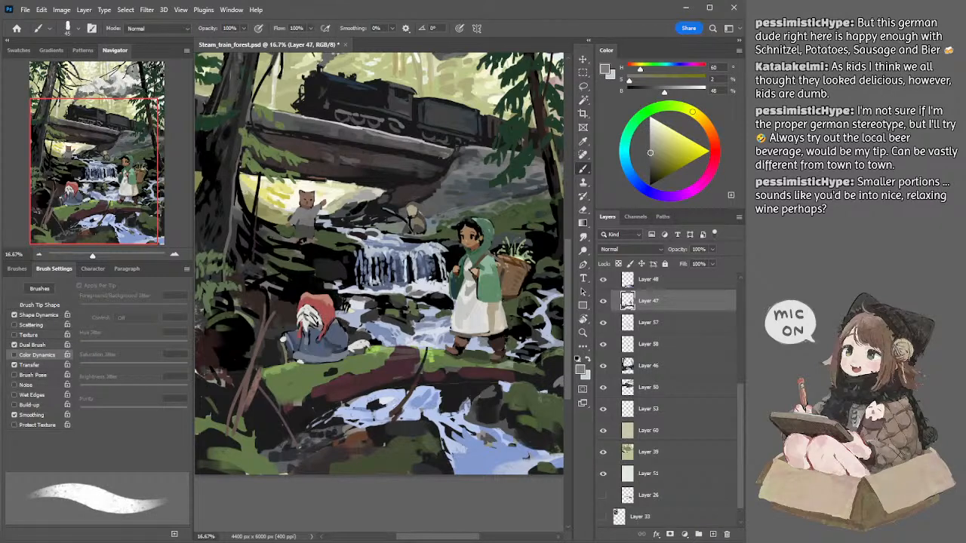
left_click(311, 315, "alt")
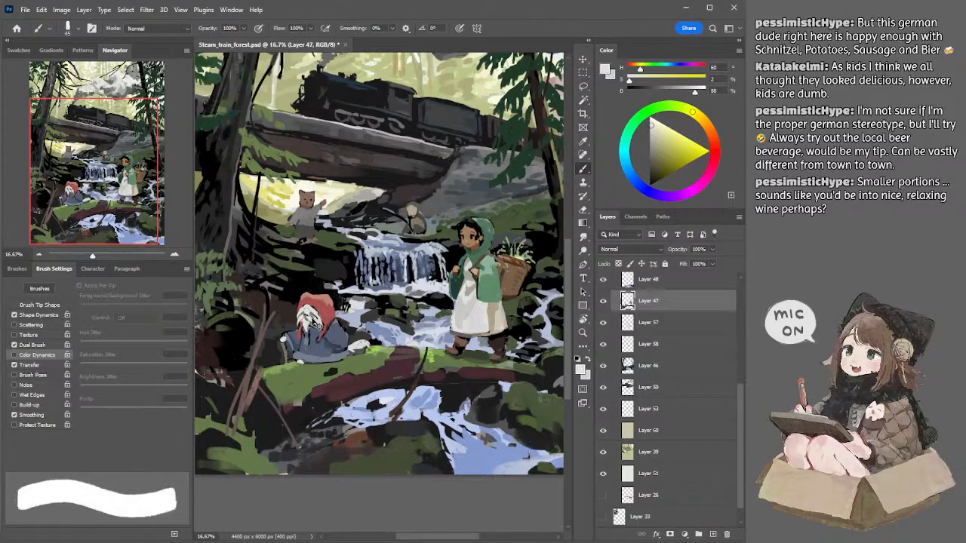
left_click_drag(311, 315, 312, 325)
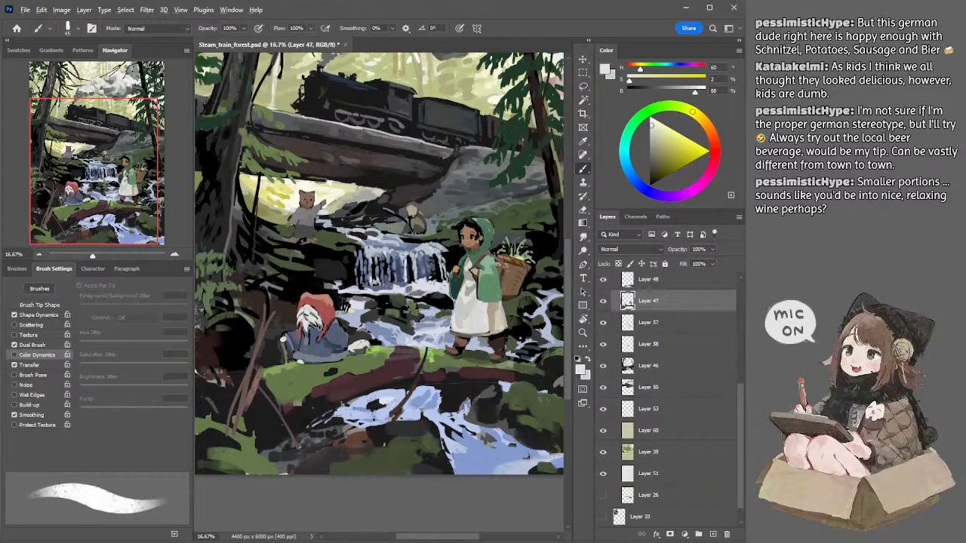
left_click(320, 328, "alt")
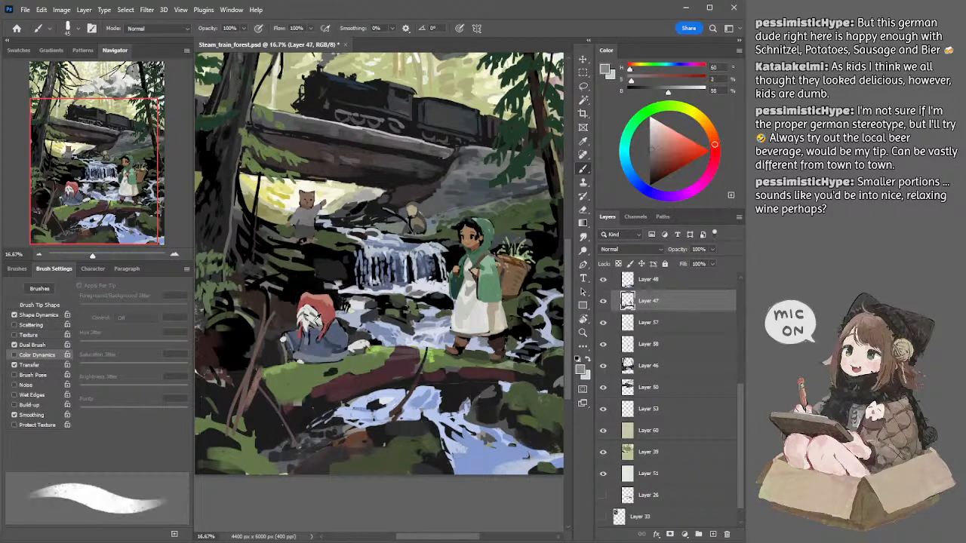
left_click(321, 325, "alt")
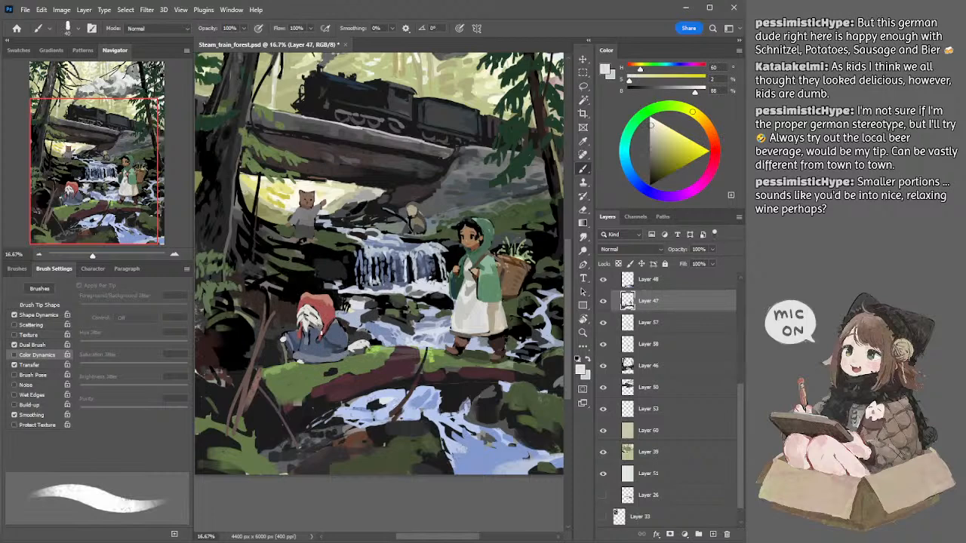
Step: Refine the seated figure's red hood with sampled reds down to 43% brightness, reducing the brush to 35 px
left_click(323, 305, "alt")
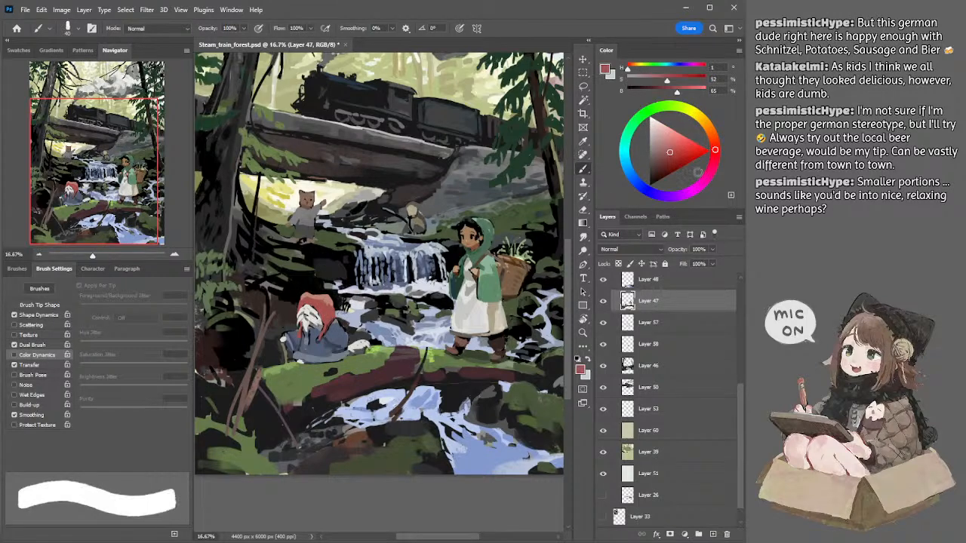
left_click(329, 324, "alt")
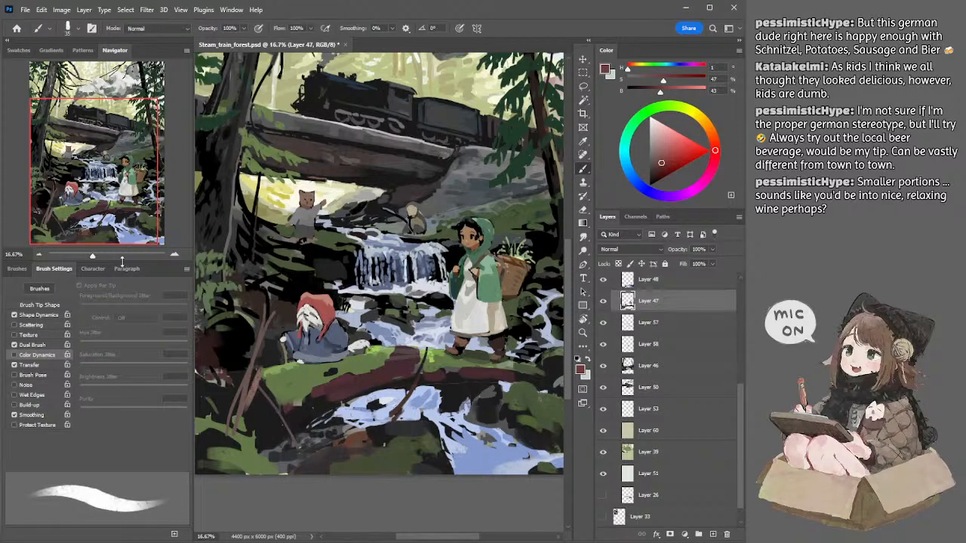
Step: Compare the whole painting with Layer 55 shown and hidden to judge the values at a small zoom
left_click(37, 256)
left_click(37, 256)
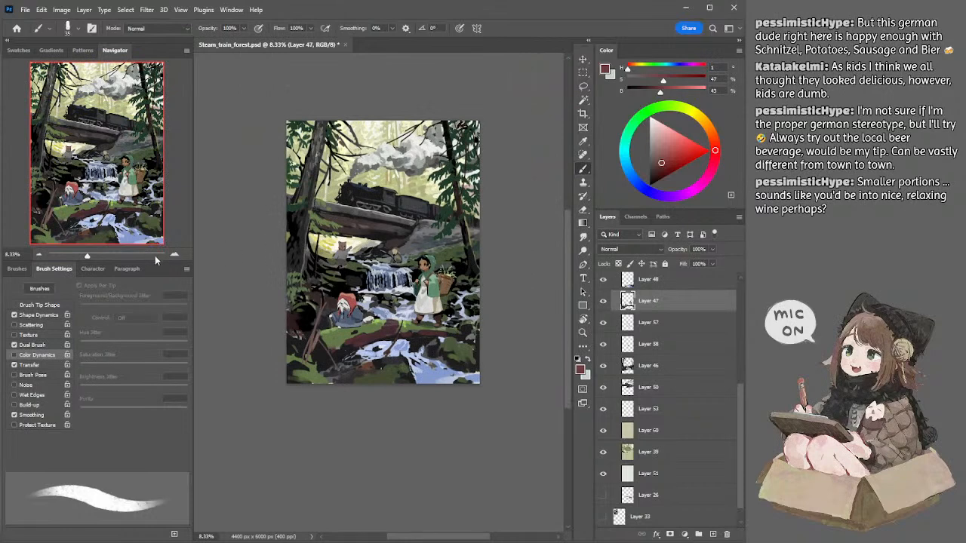
left_click(175, 255)
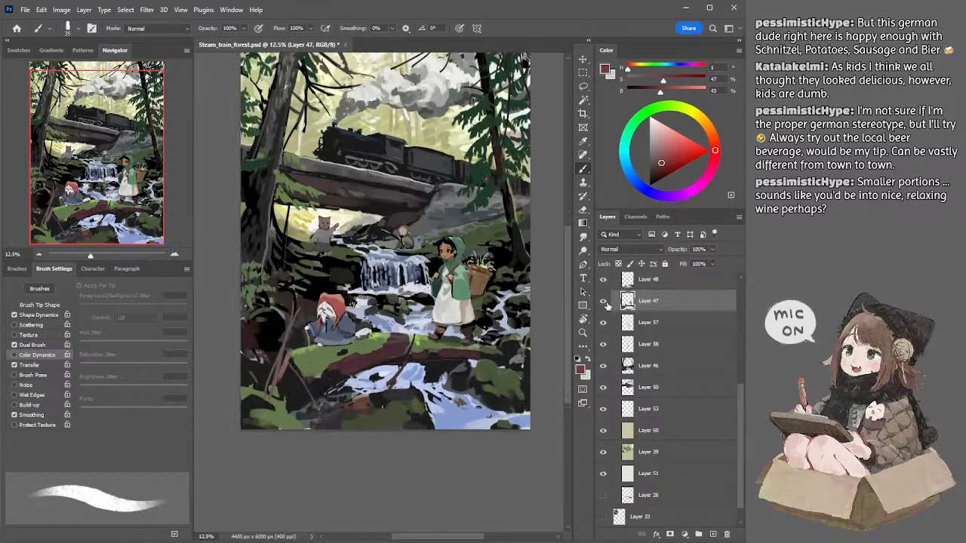
scroll(743, 379, "up", 1)
scroll(735, 330, "up", 6)
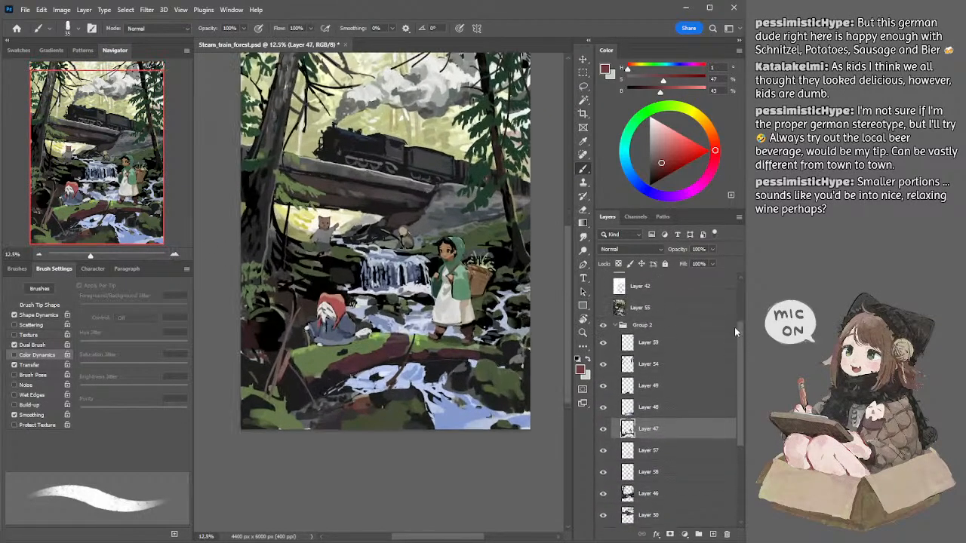
left_click(39, 256)
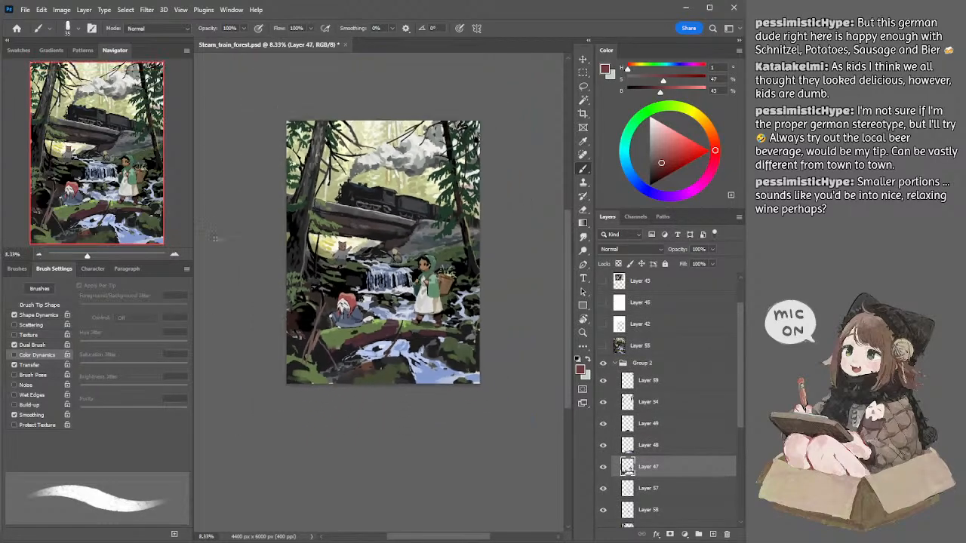
left_click(605, 347)
left_click(605, 349)
left_click(605, 348)
left_click(604, 348)
left_click(603, 348)
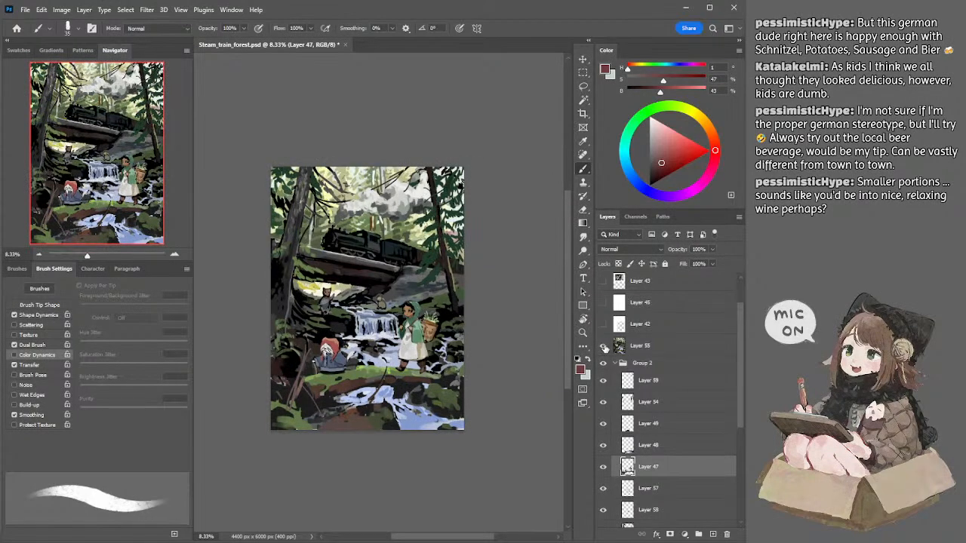
left_click(605, 347)
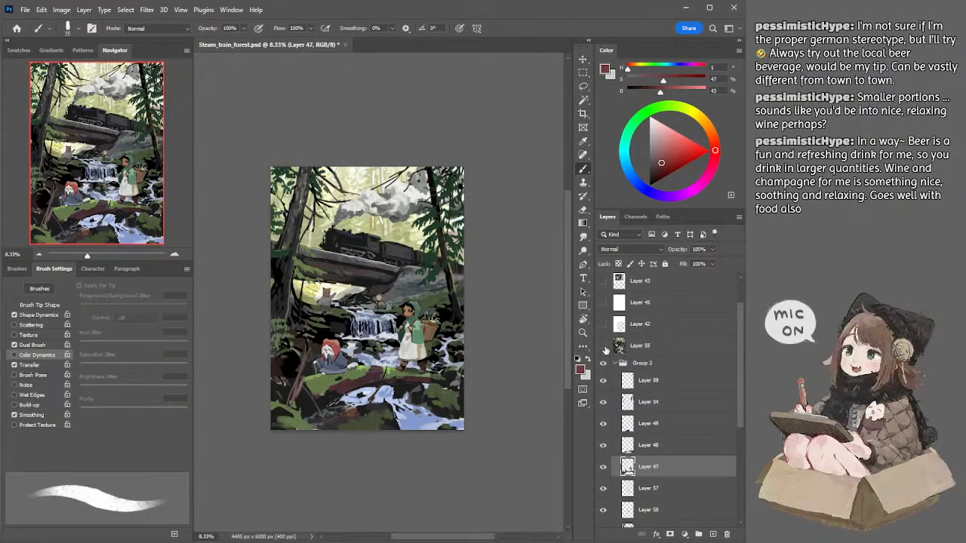
left_click(607, 349)
left_click(606, 350)
left_click(603, 345)
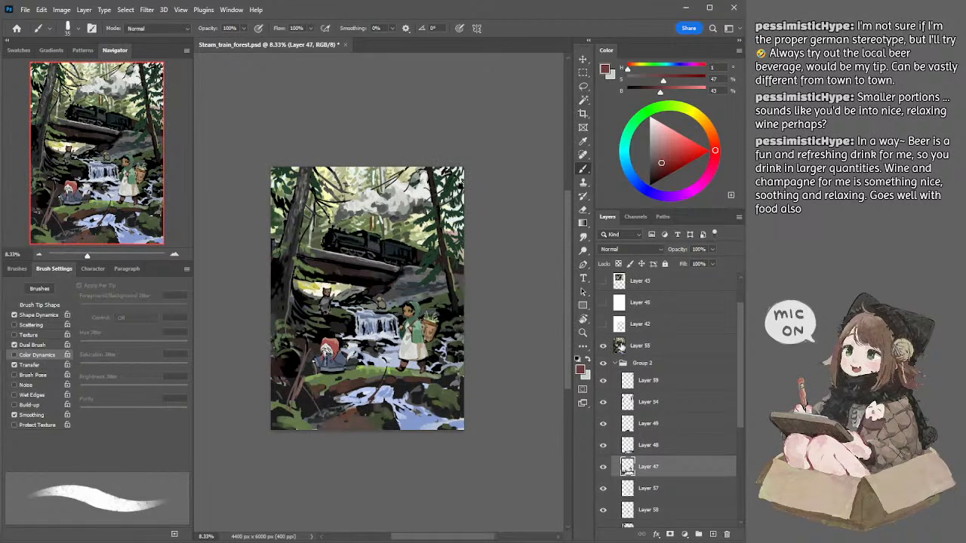
left_click(604, 346)
left_click(309, 302, "ctrl")
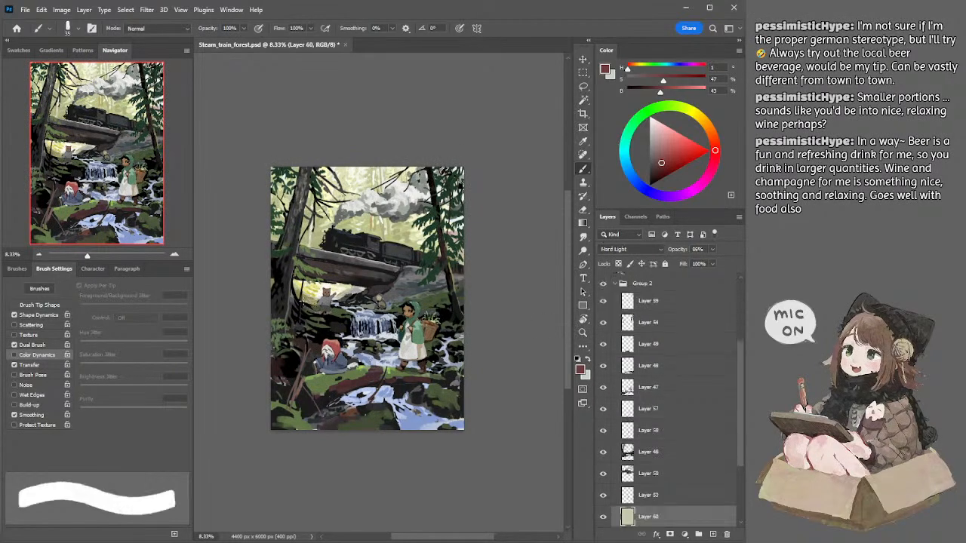
left_click(292, 294, "alt")
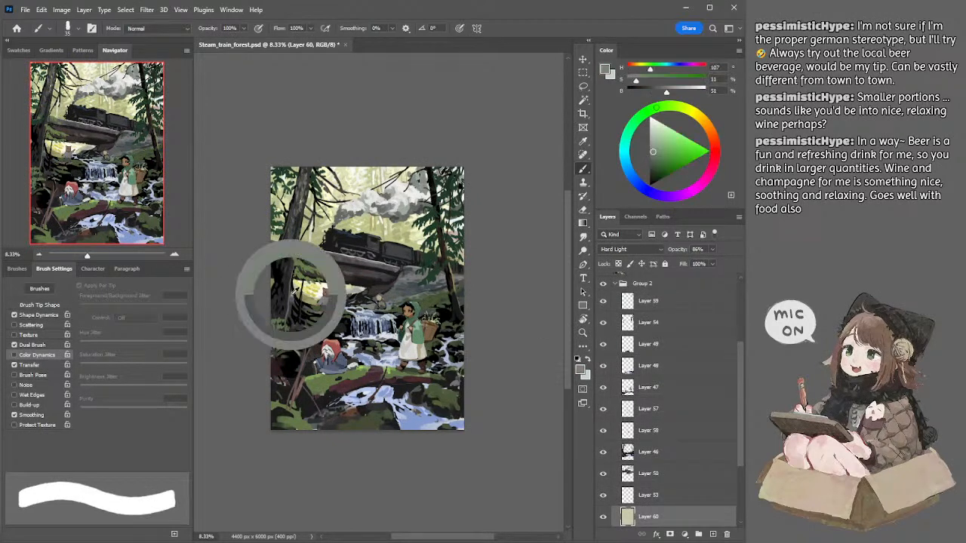
left_click(292, 294, "ctrl")
left_click(293, 295, "alt")
key("e")
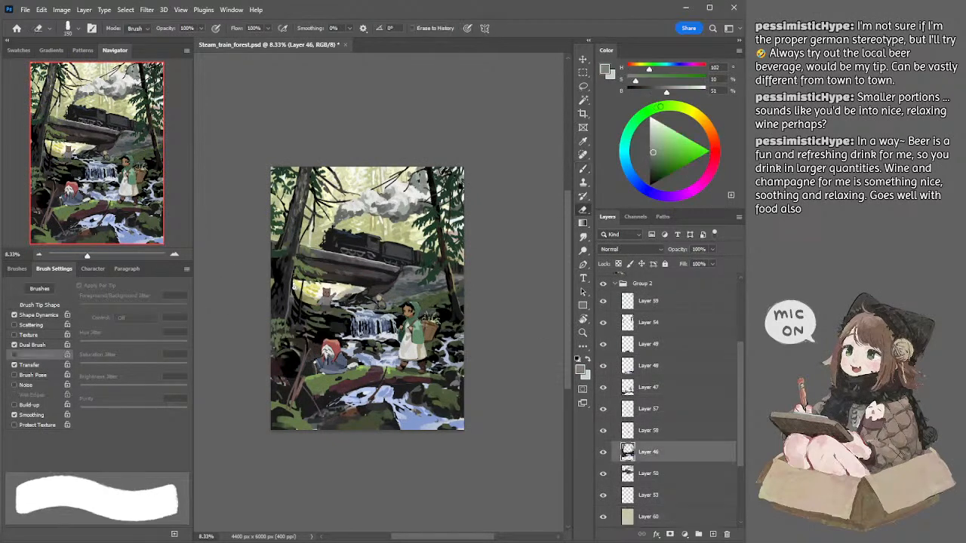
key("ctrl+z")
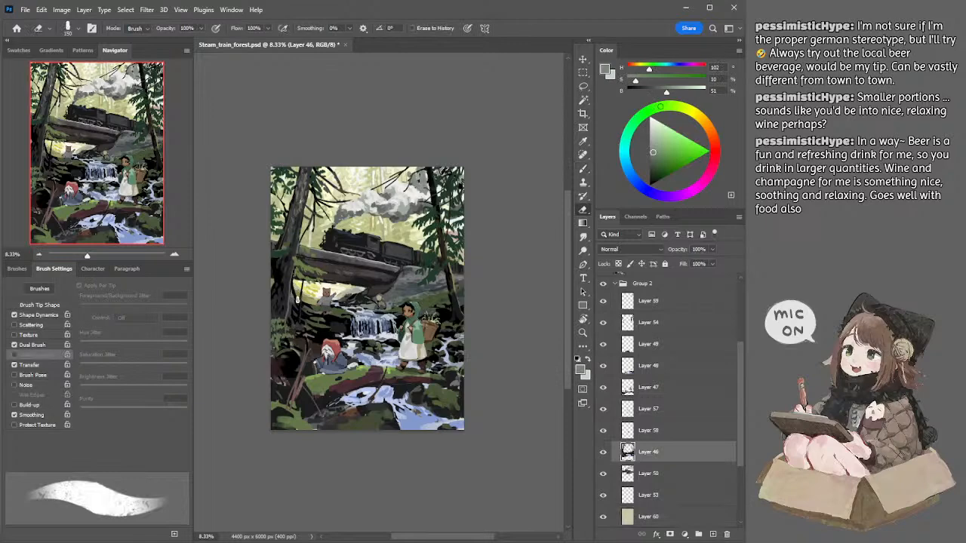
key("b")
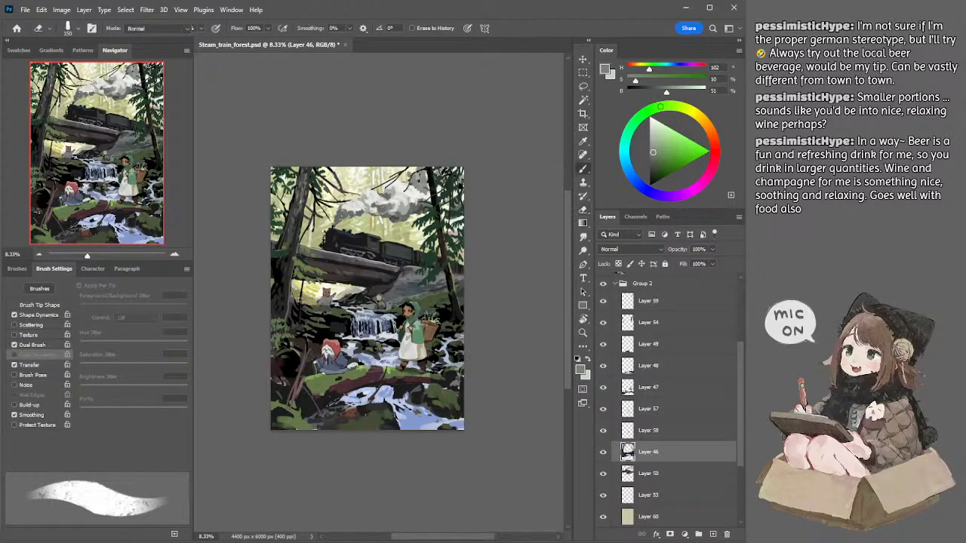
Step: Touch up the trees and bright gap beneath the bridge with sampled near-black and 65% grey, using a brush of 150 to 125 px
left_click(333, 318, "alt")
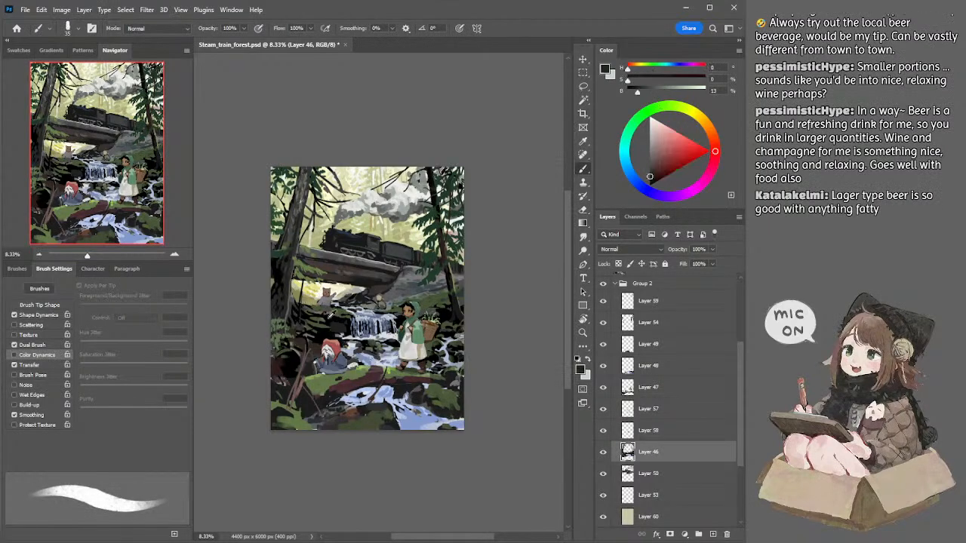
key("]")
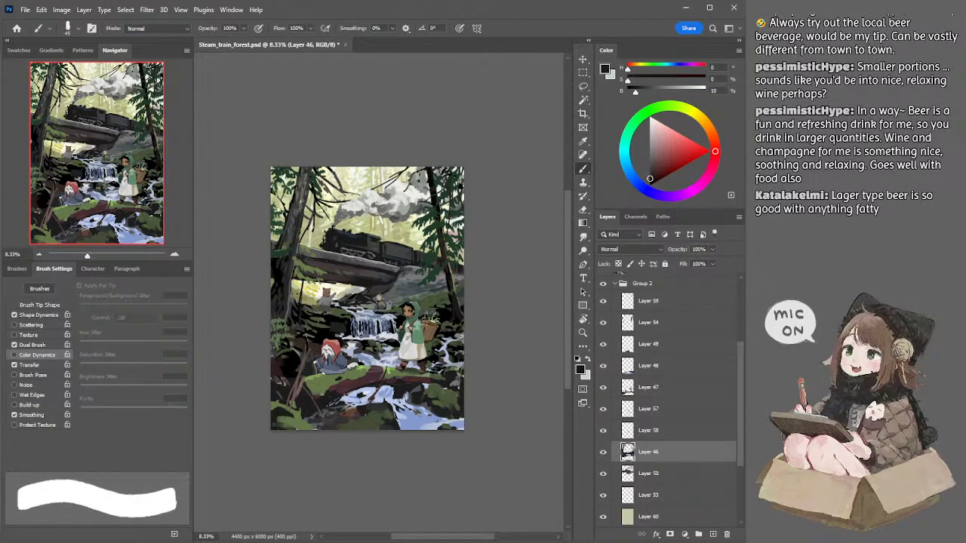
left_click(664, 517)
key("]")
key("]")
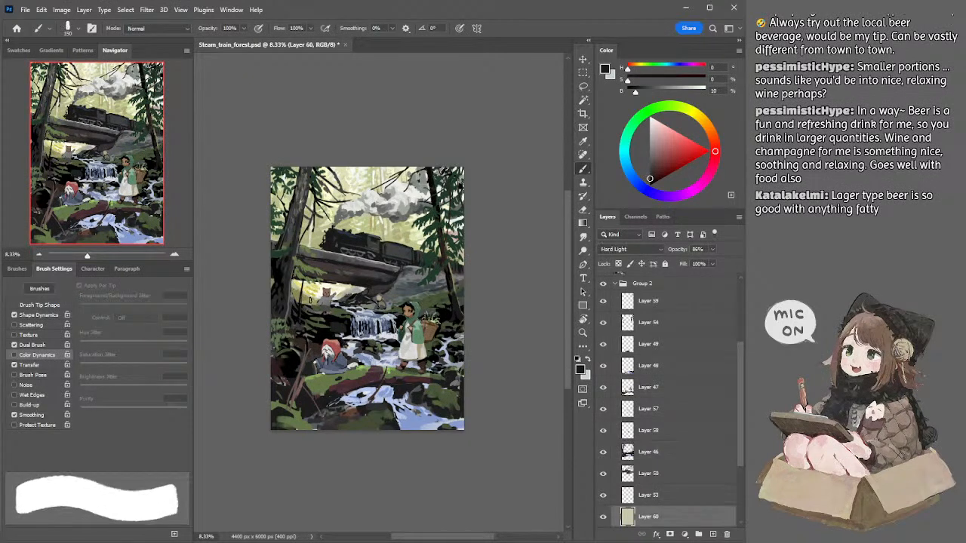
left_click_drag(303, 285, 300, 303)
key("bracketleft")
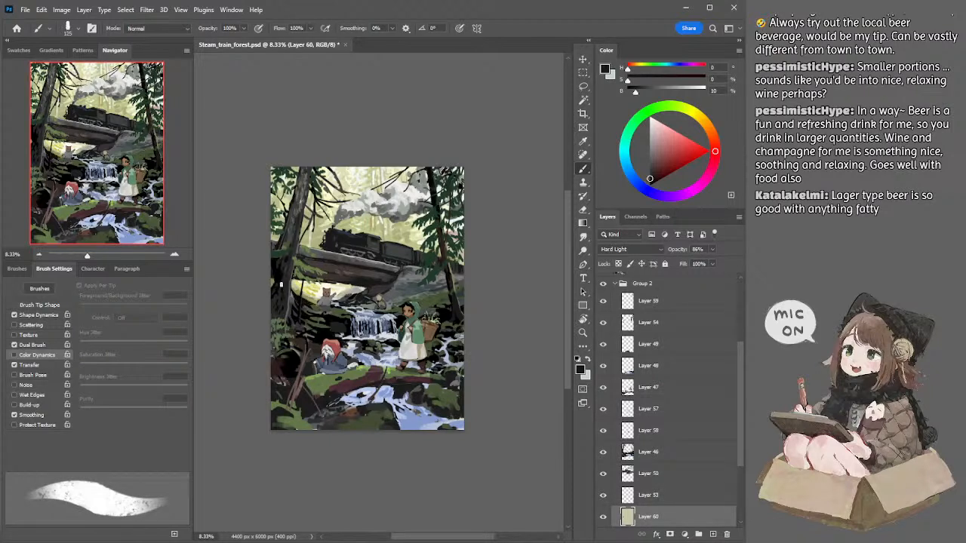
left_click_drag(430, 279, 443, 282)
left_click(364, 289, "alt")
mouse_move(292, 303)
left_mouse_down()
mouse_move(306, 300)
mouse_move(299, 295)
mouse_move(310, 303)
left_mouse_up()
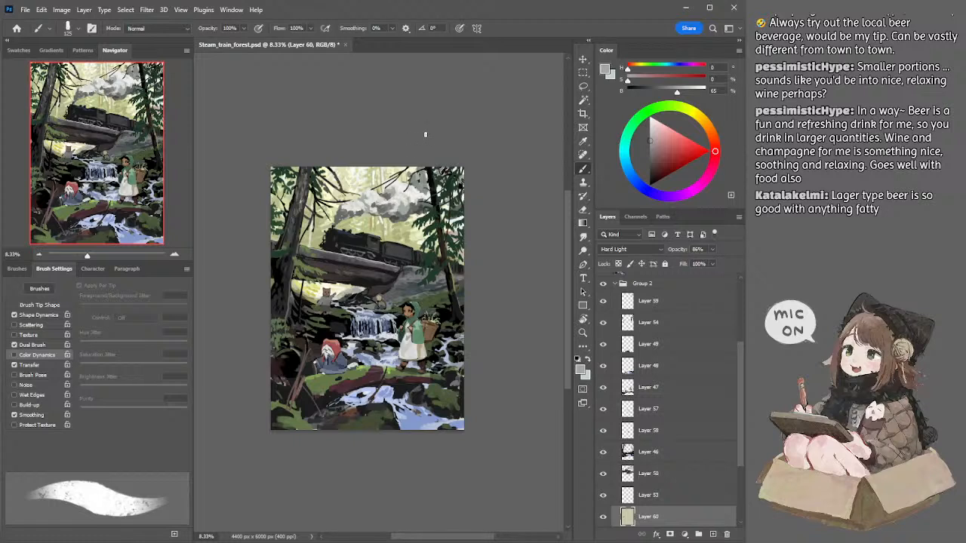
Step: Check the effect of the Hard Light Layer 60 by toggling its visibility, and lower its opacity to 49%
left_click_drag(411, 130, 376, 119)
key("l")
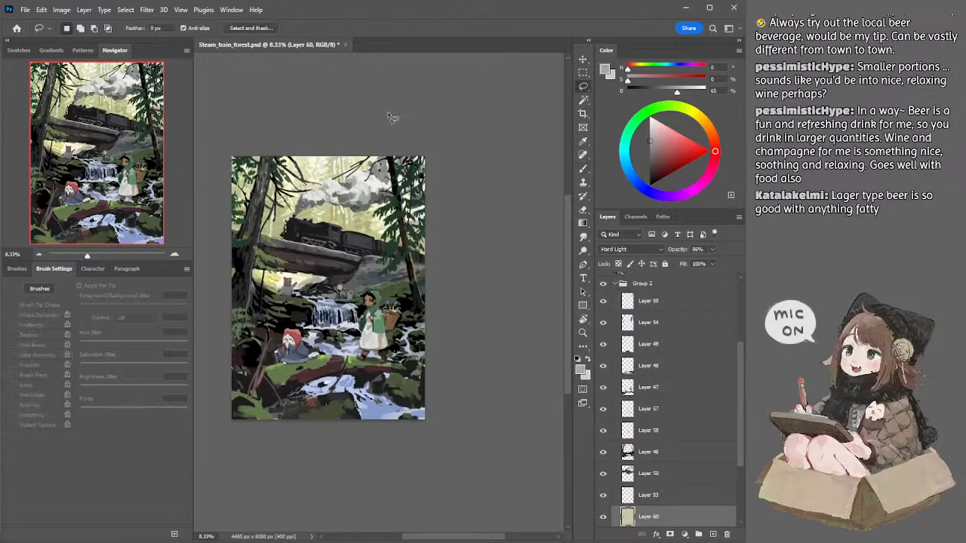
left_click_drag(358, 117, 377, 107)
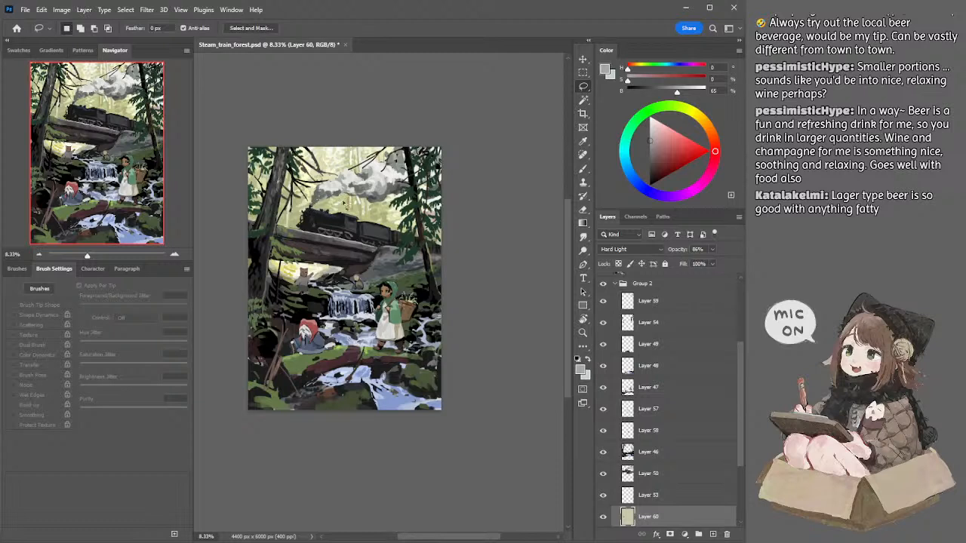
scroll(739, 365, "down", 1)
scroll(739, 364, "down", 1)
left_click(602, 472)
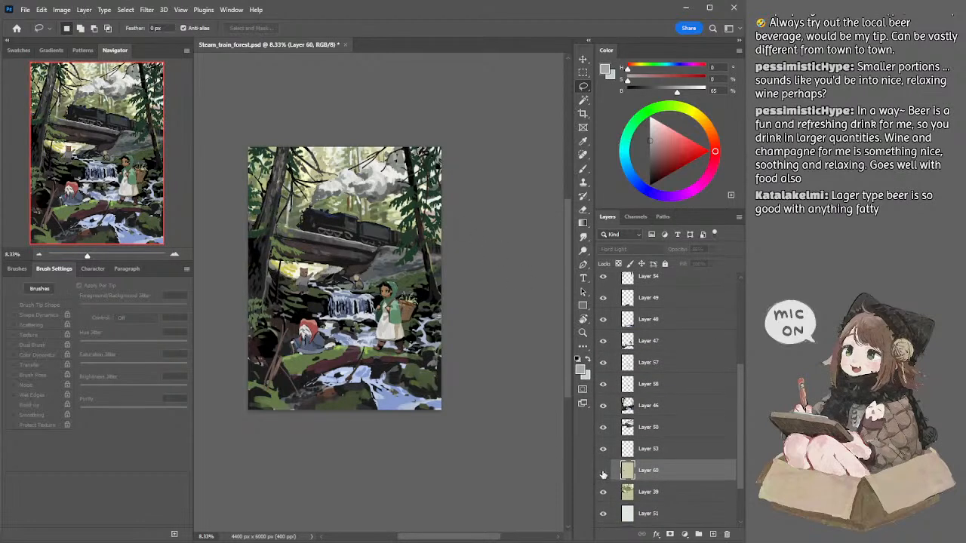
left_click(603, 471)
left_click(711, 252)
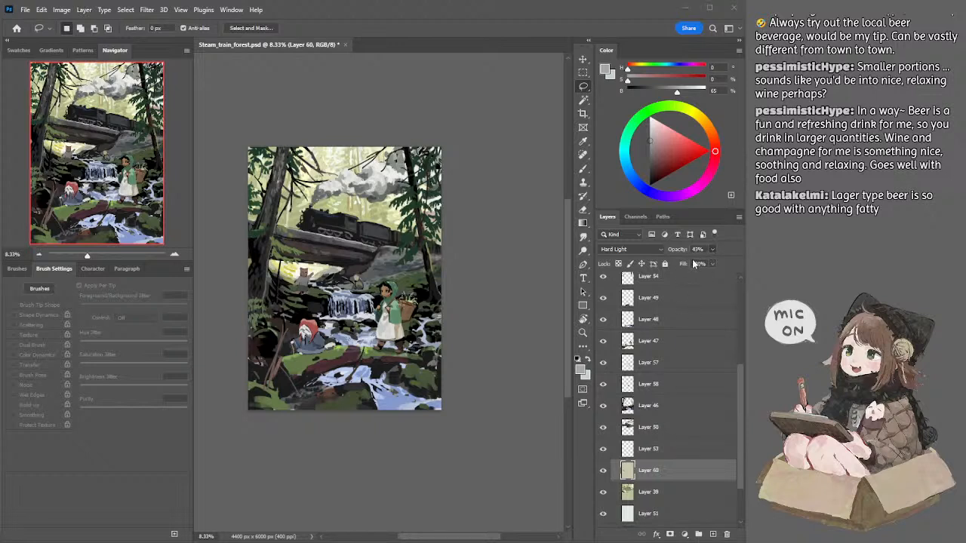
left_click(695, 263)
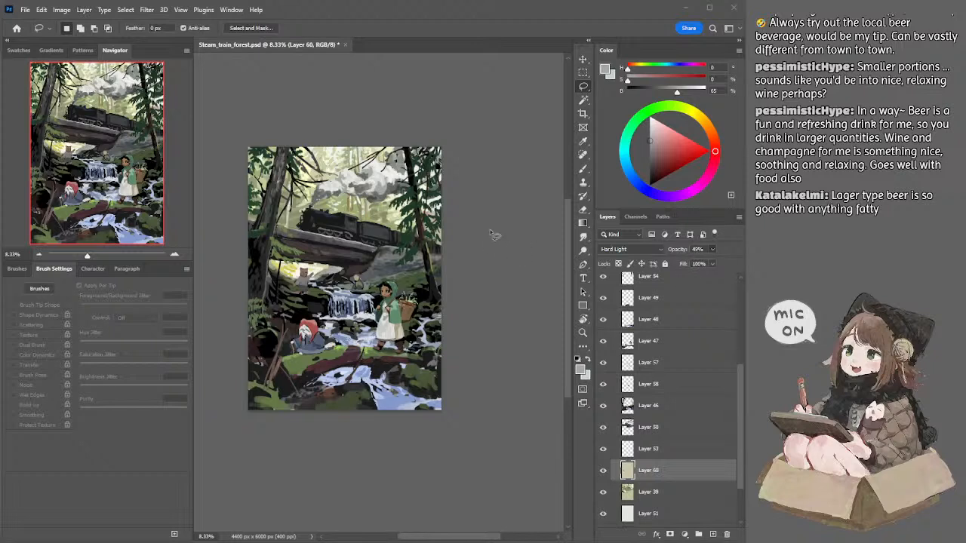
left_click(401, 300, "ctrl")
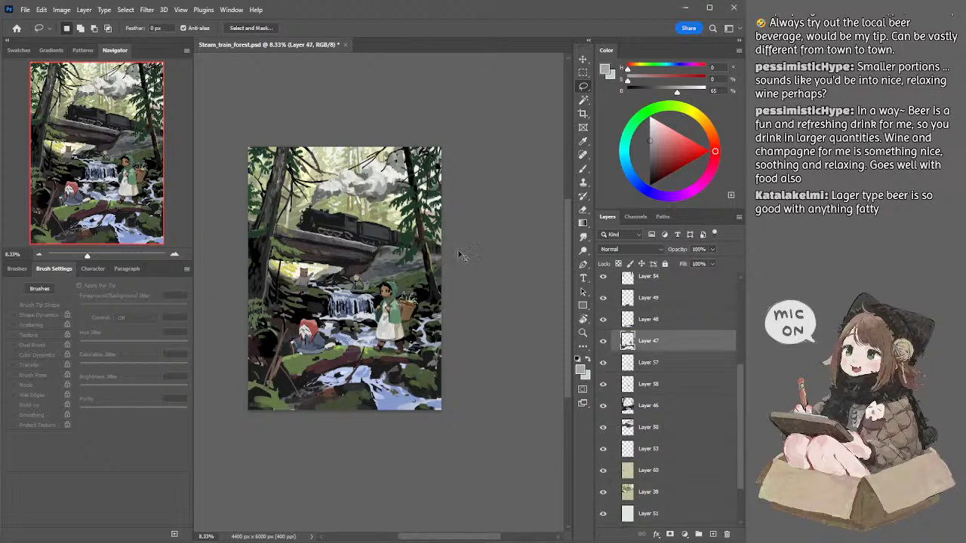
key("i")
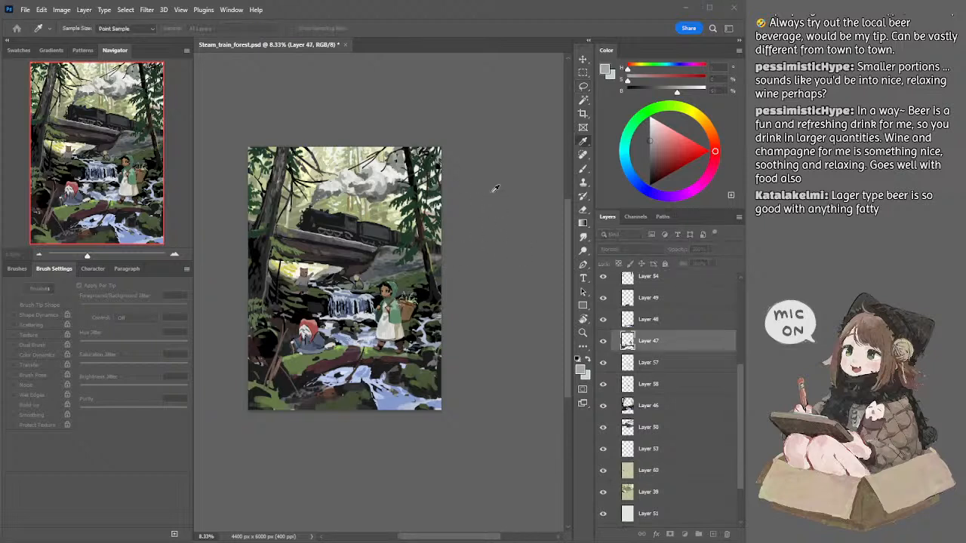
left_click_drag(493, 193, 492, 192)
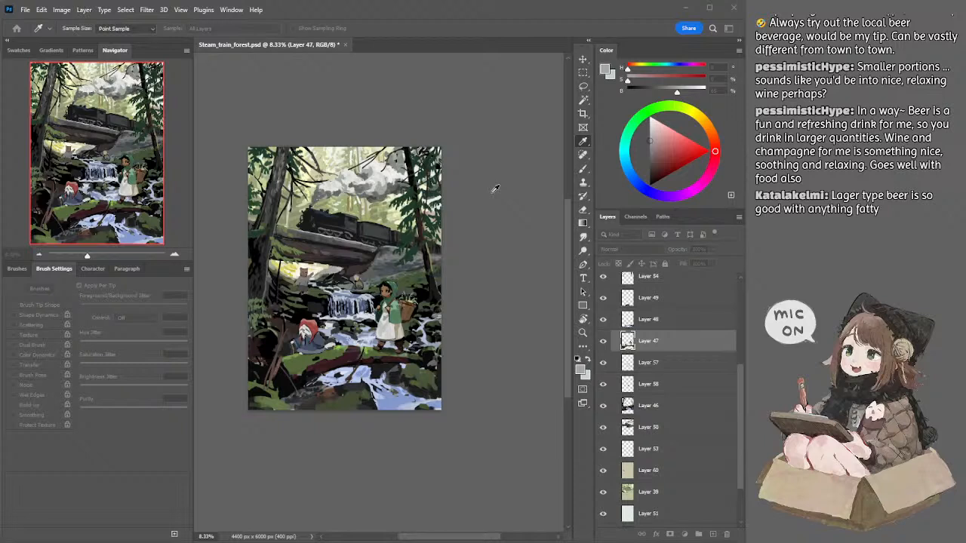
key("l")
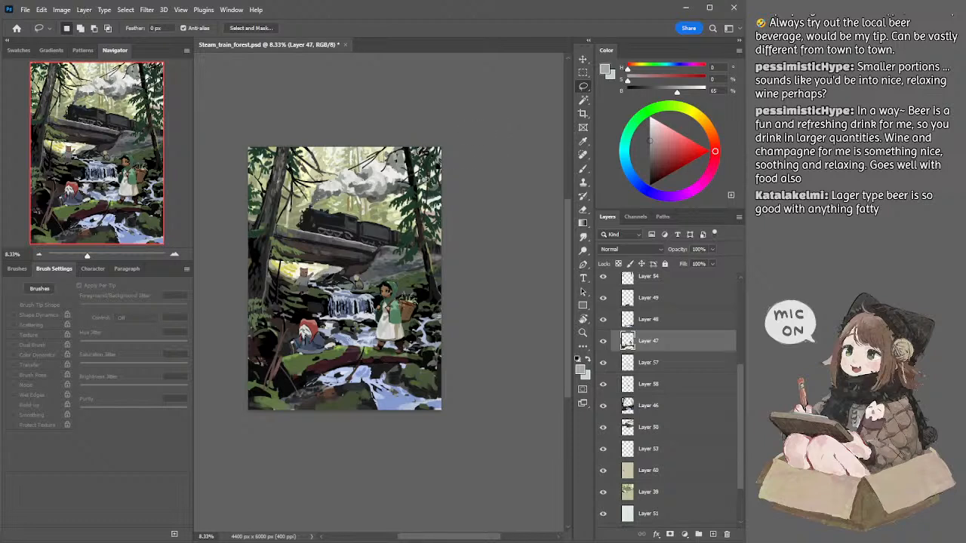
Step: Touch up the upper edge of the smoke plume on Layer 50 in a sampled off-white of 93% brightness, undoing the first stroke
left_click(390, 178, "ctrl")
key("b")
left_click(394, 172, "alt")
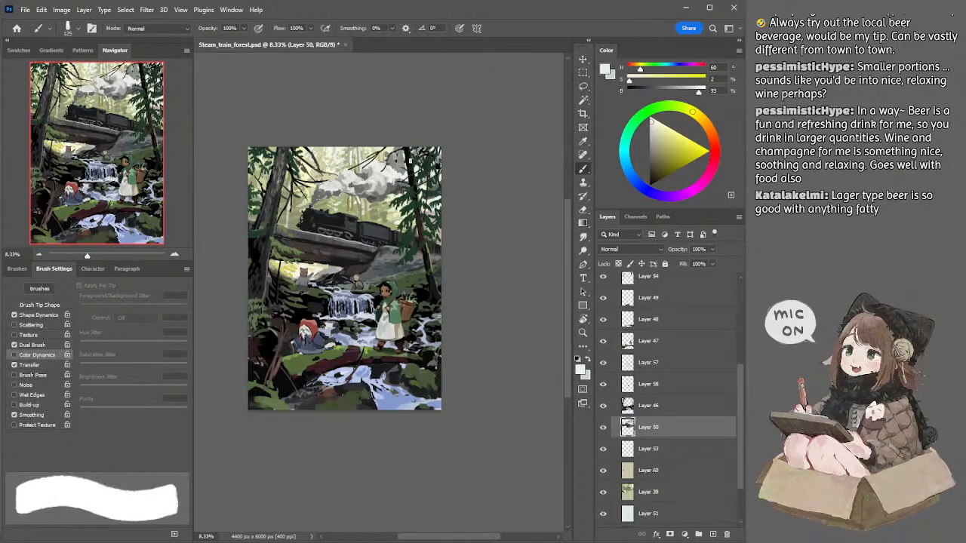
key(".")
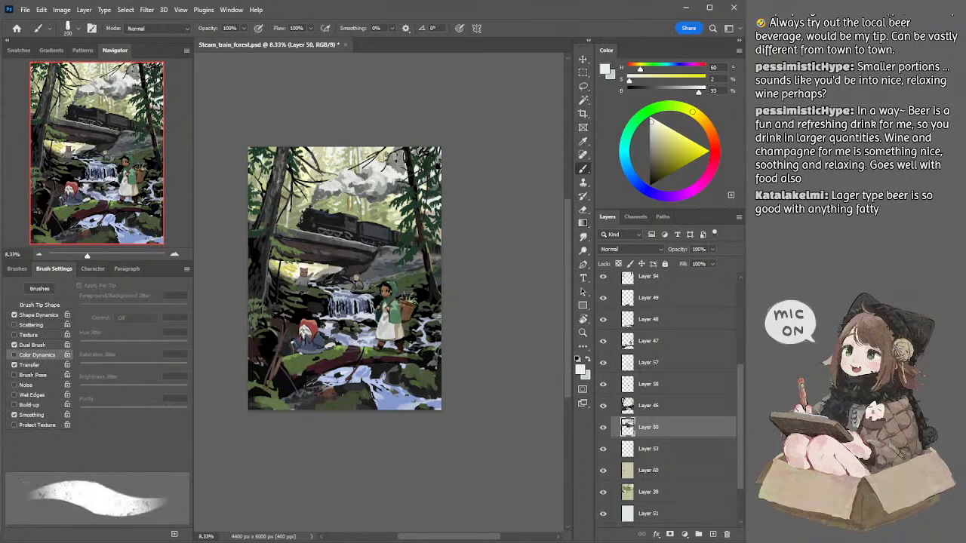
key("[")
key("ctrl+z")
left_click_drag(398, 156, 408, 157)
key("]")
key("]")
Step: Erase along the tender behind the locomotive and repaint it in a sampled dark grey of 27% brightness with a 125 px brush
key("e")
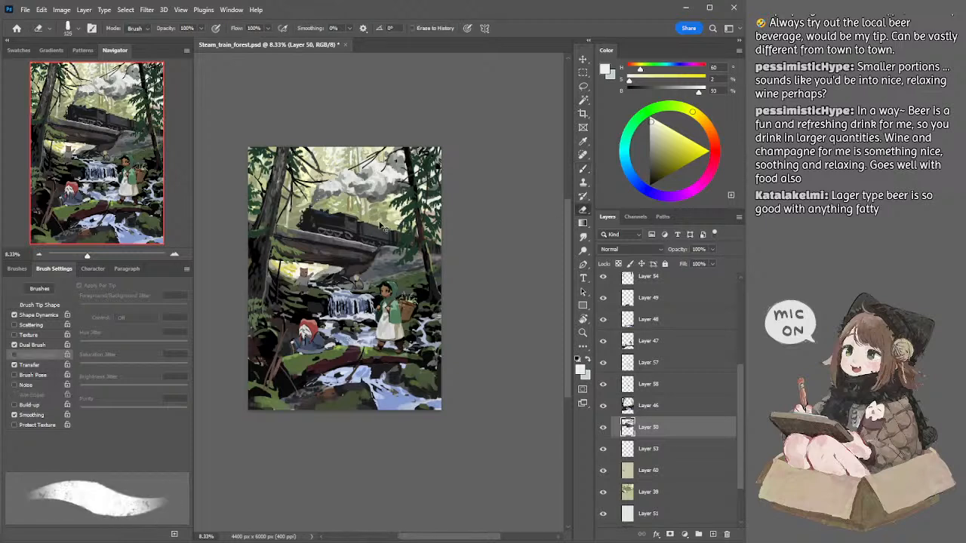
left_click_drag(393, 228, 365, 222)
key("[")
key("b")
left_click(363, 221, "alt")
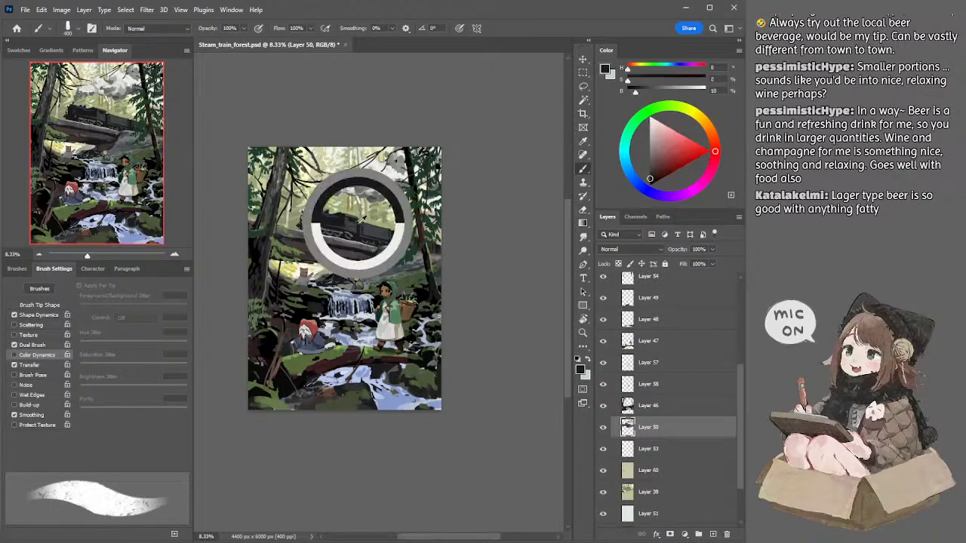
key("[")
key("[")
key("[")
key("[")
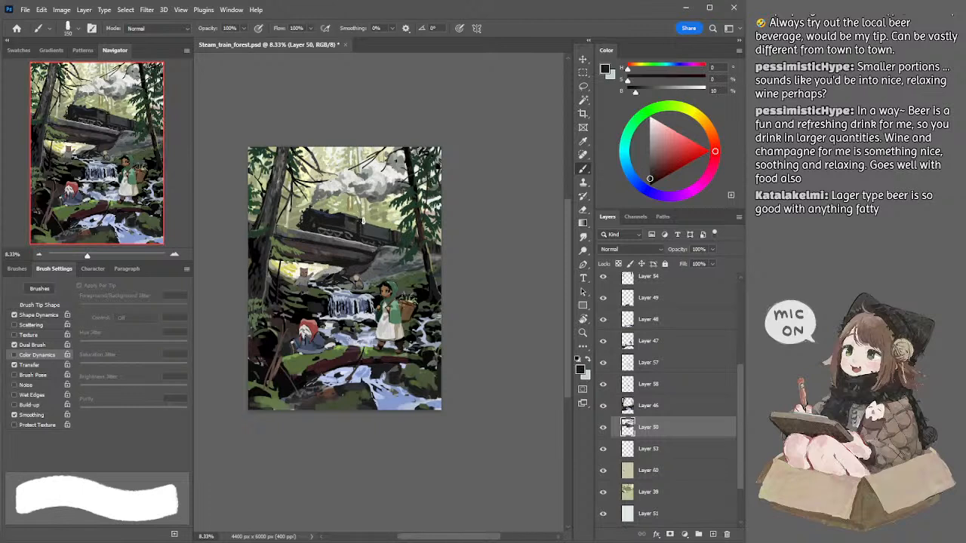
left_click(365, 224, "alt")
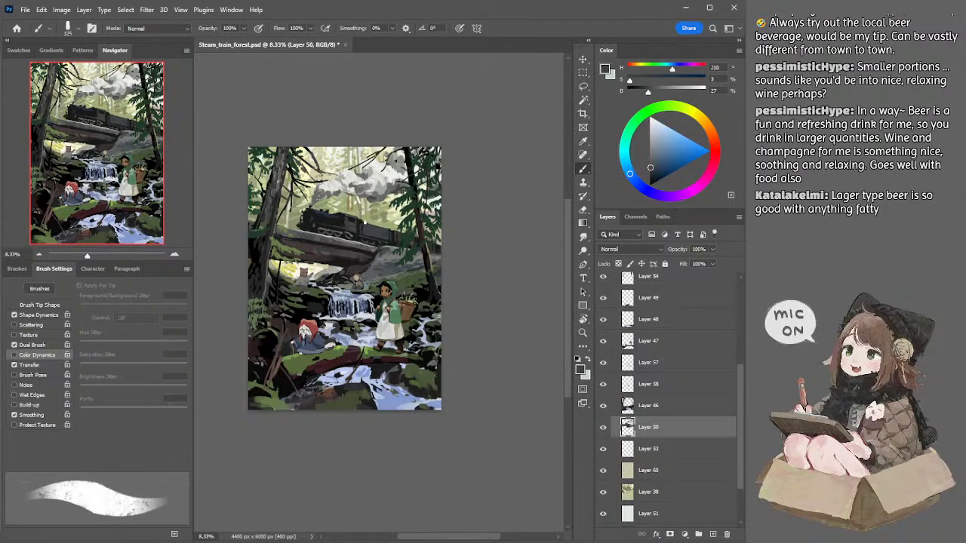
left_click_drag(366, 221, 381, 227)
left_click(381, 305, "ctrl")
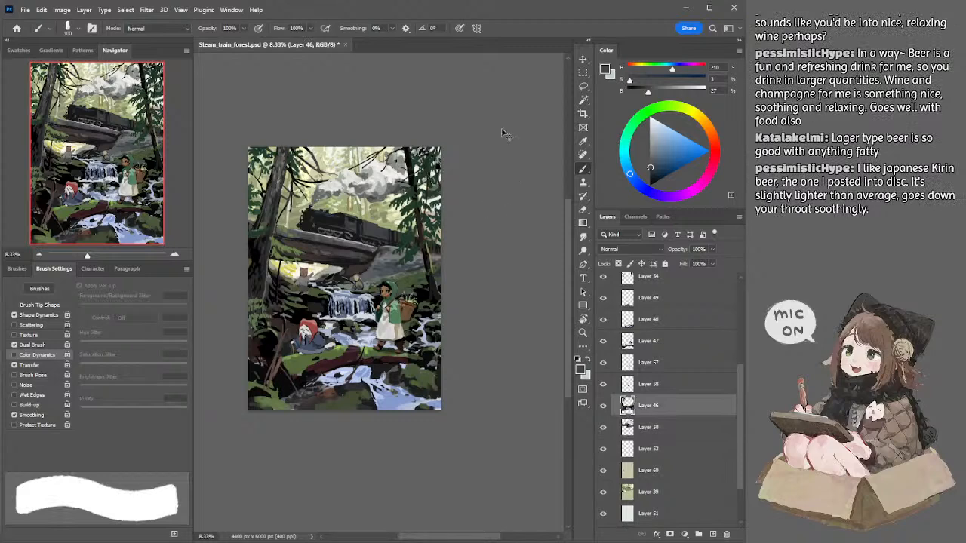
key("alt")
key("alt")
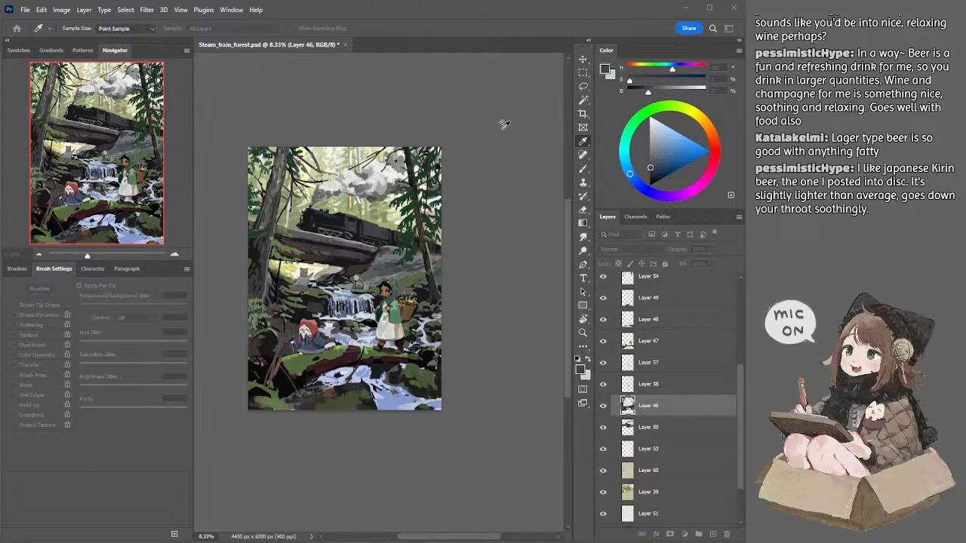
key("b")
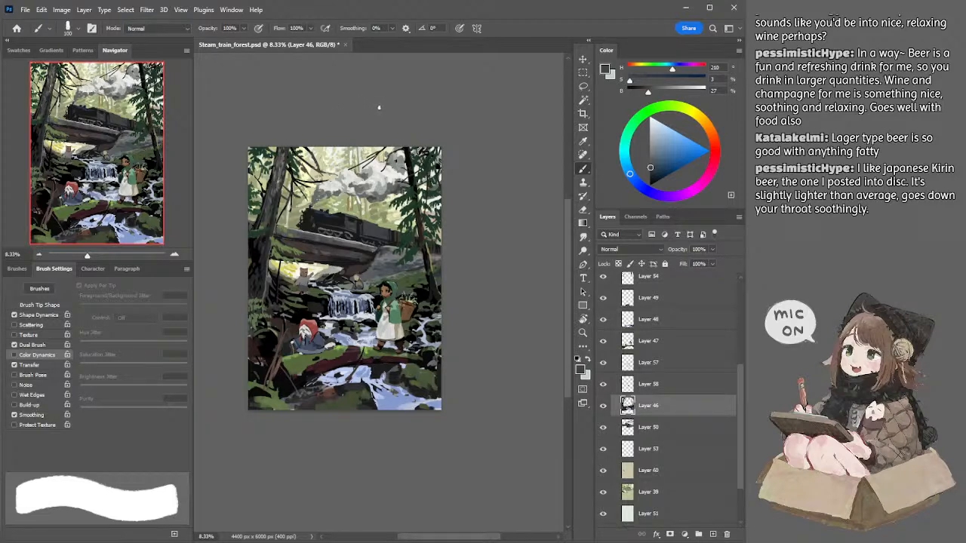
key("e")
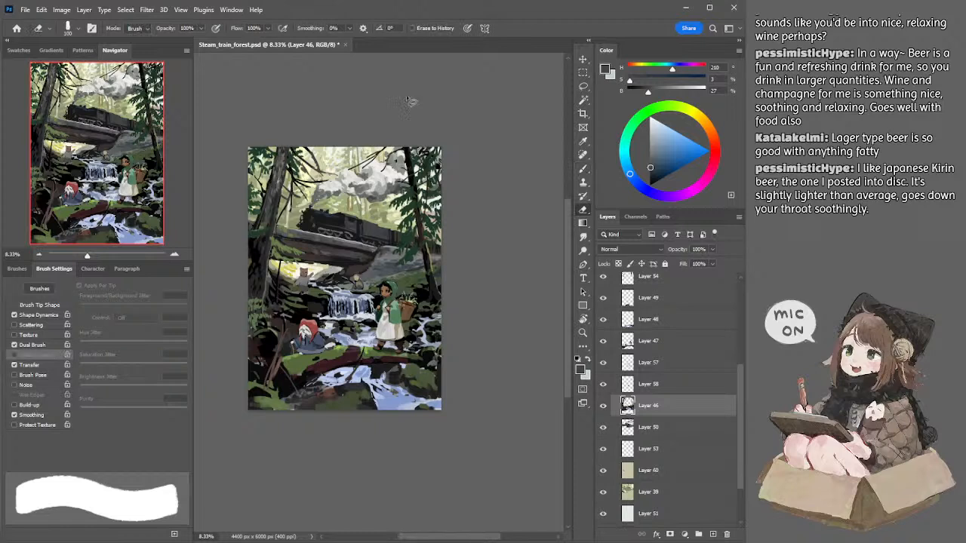
key("l")
left_click_drag(366, 102, 371, 96)
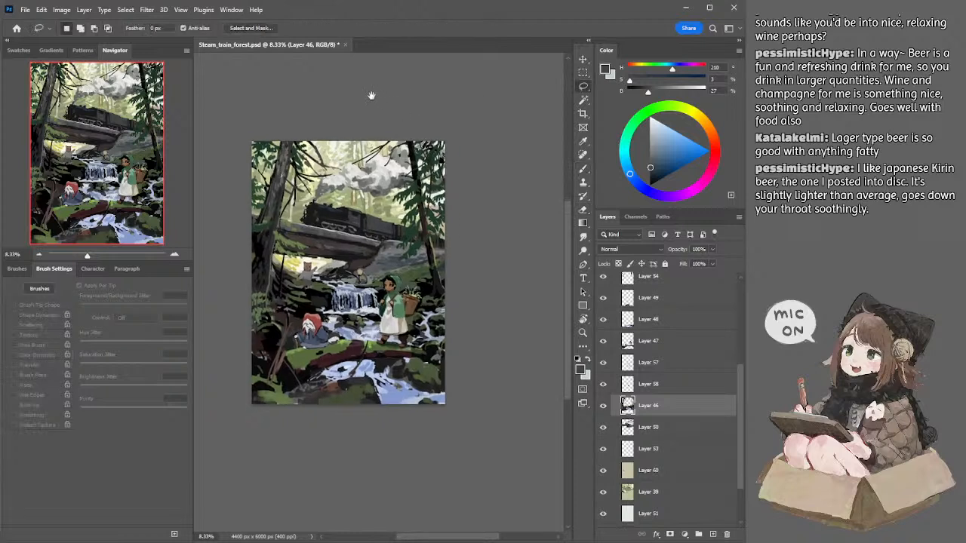
Step: Touch up the smoke plume on Layer 50 in sampled off-whites of 90% and 84% brightness, raising the brush to 125 px
key("alt+bracketleft")
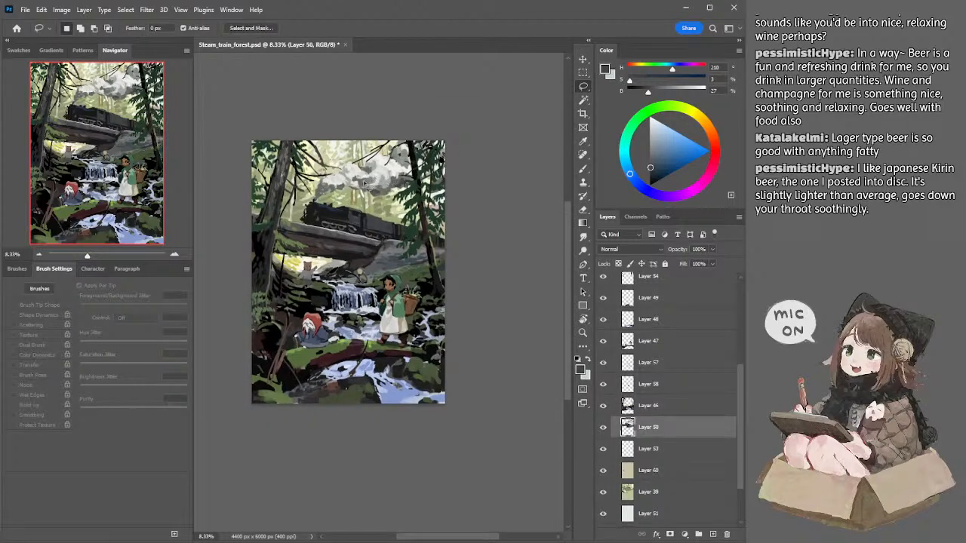
key("b")
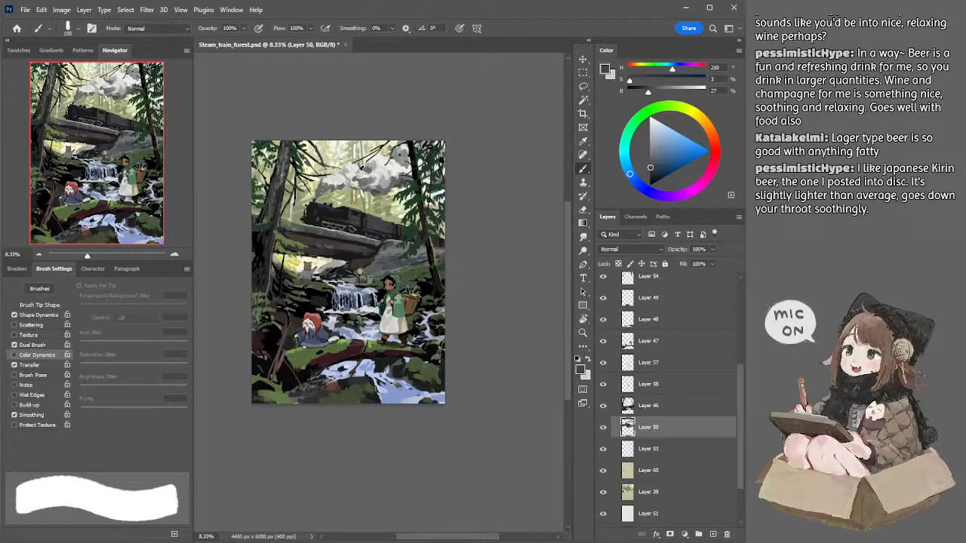
left_click(358, 171, "alt")
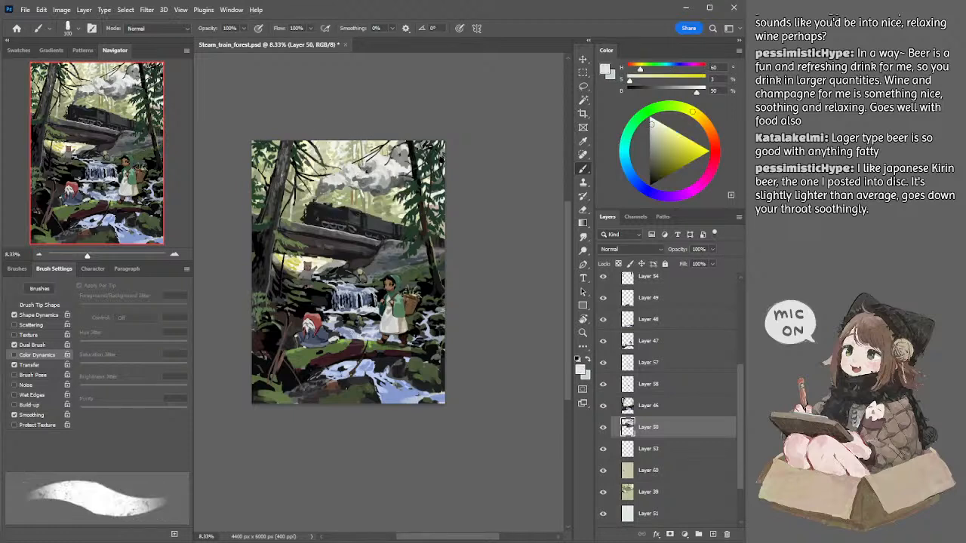
left_click(408, 166, "alt")
key("bracketright")
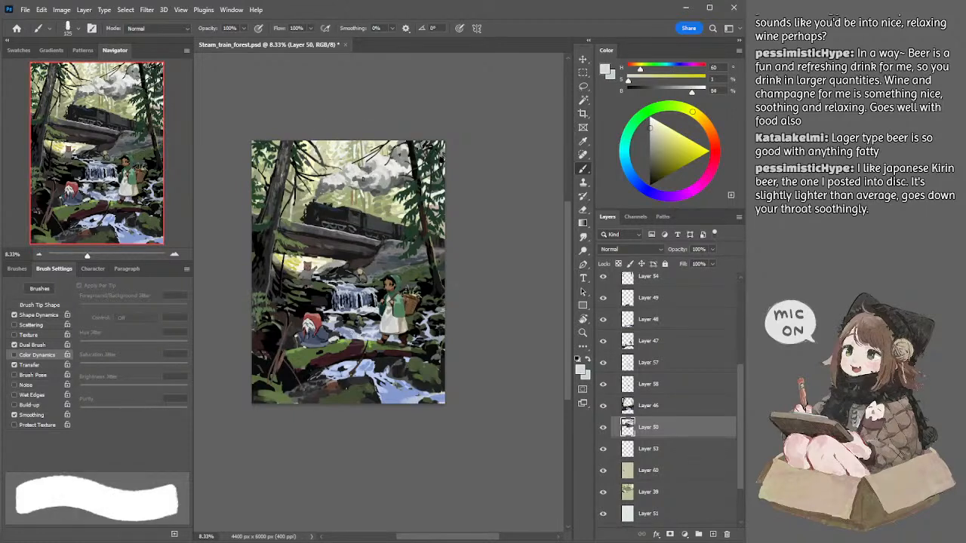
Step: Undo the last smoke stroke and rework the plume with a 175 px brush, sampling a grey of 55% brightness
key("bracketright")
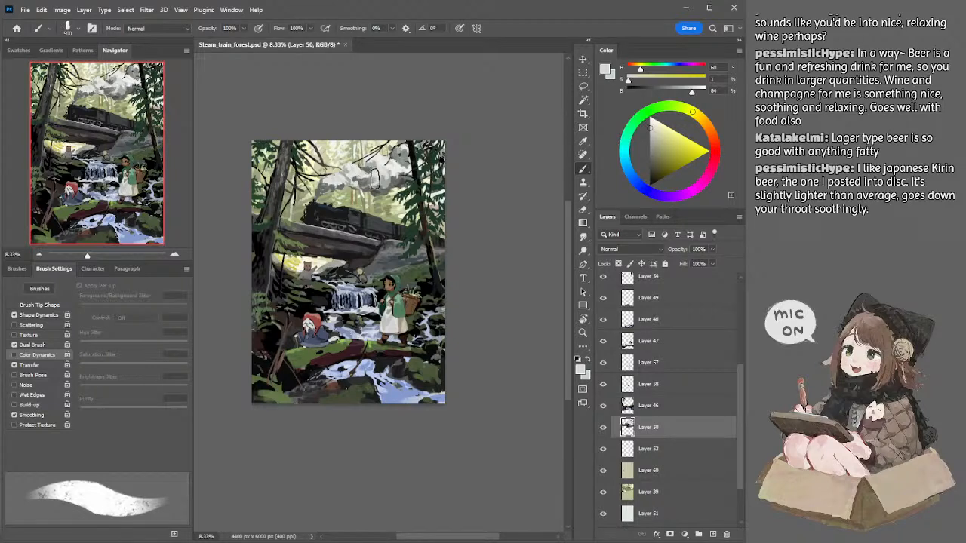
key("bracketleft")
key("bracketleft")
key("ctrl+z")
key("bracketleft")
key("l")
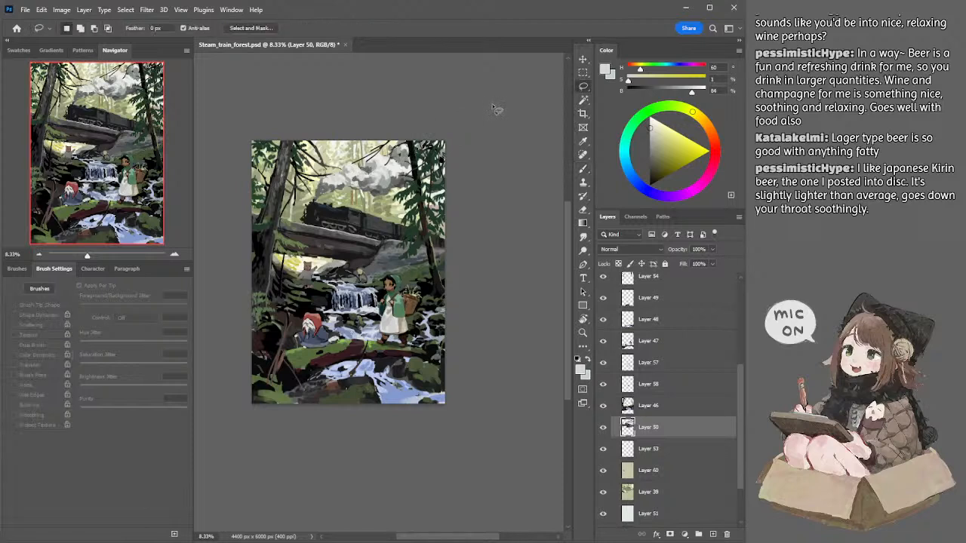
key("b")
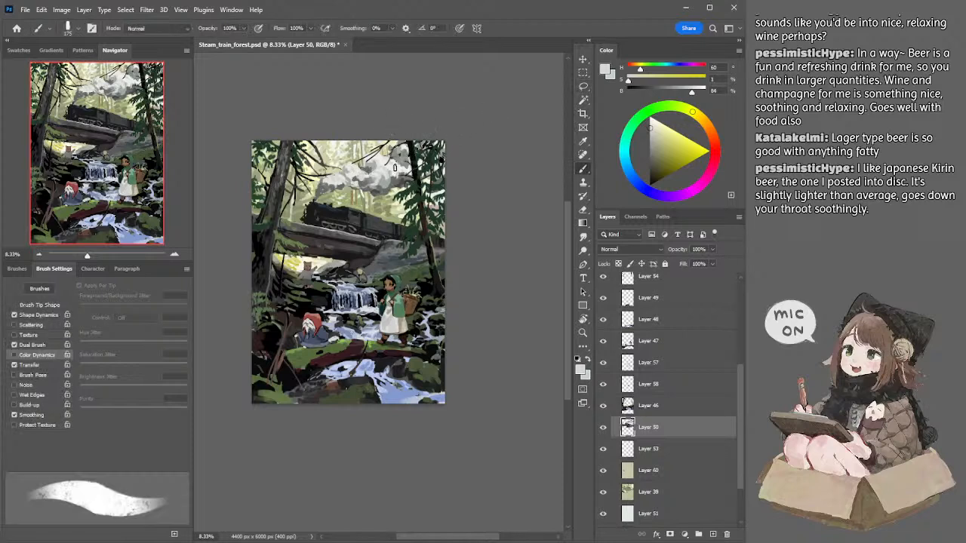
left_click(409, 156, "alt")
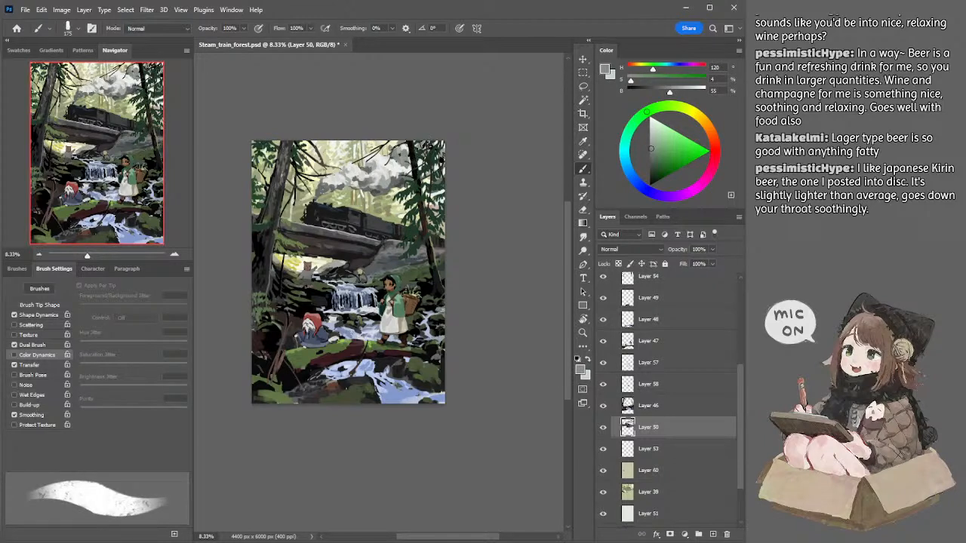
Step: Check Layer 47 by toggling its visibility, and add a new layer clipped to it
left_click_drag(477, 215, 479, 205)
left_click(402, 280, "ctrl")
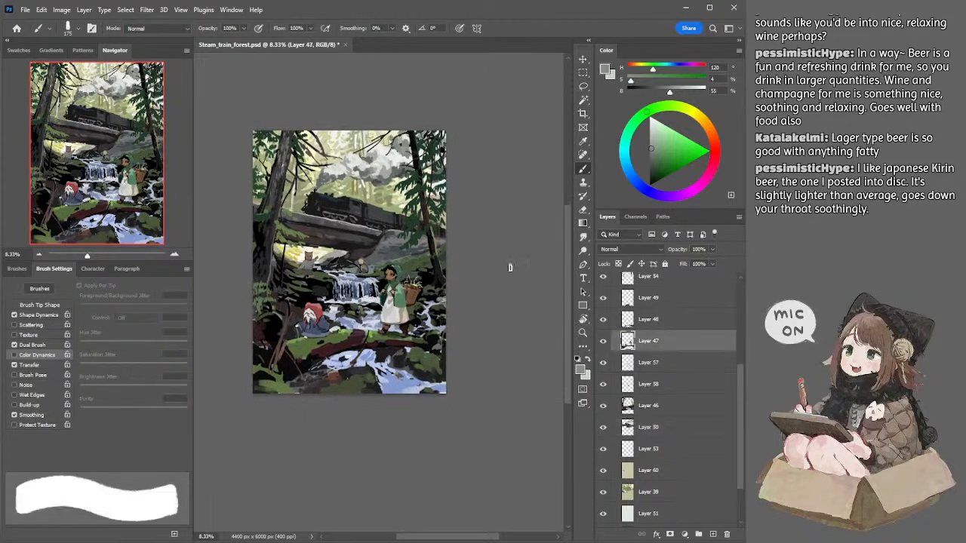
left_click(603, 343)
left_click(603, 342)
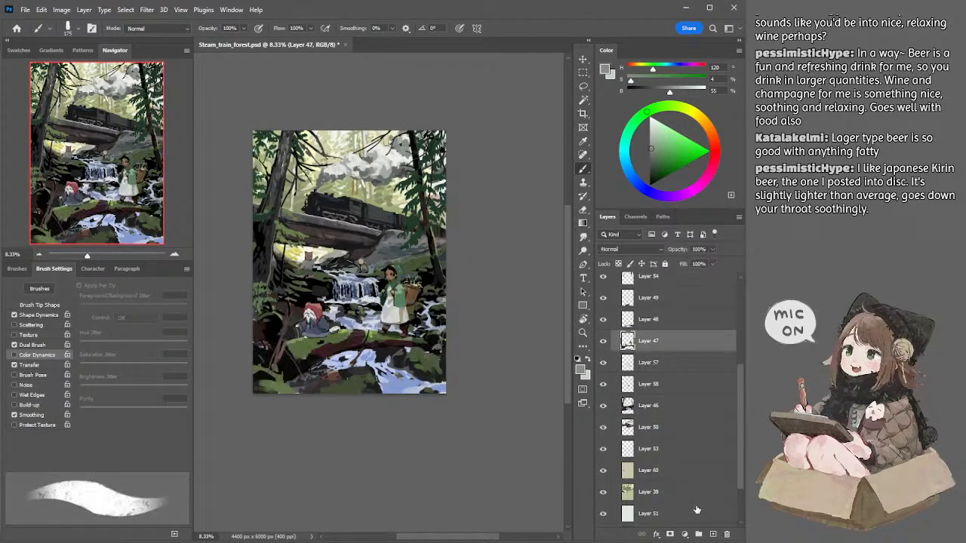
left_click(713, 532)
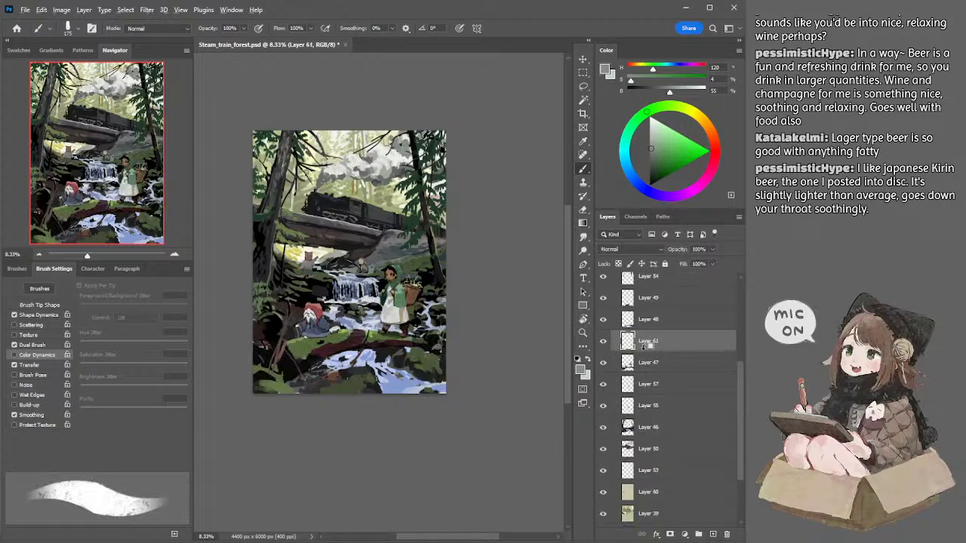
Step: Switch to the soft round brush and enlarge it to 800 px, with the whole illustration in view
left_click(39, 255)
left_click(38, 254)
left_click(77, 27)
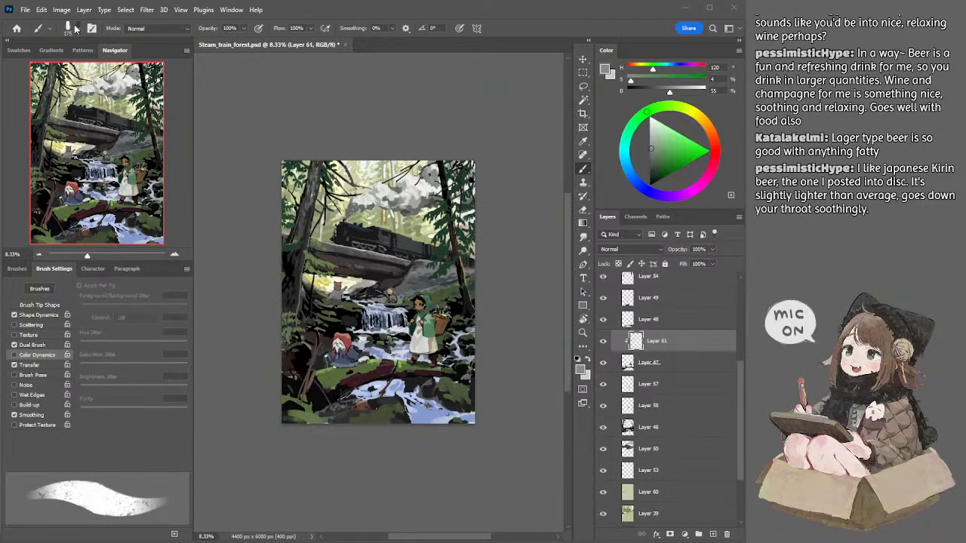
left_click(83, 262)
key("bracketright")
key("bracketright")
key("bracketright")
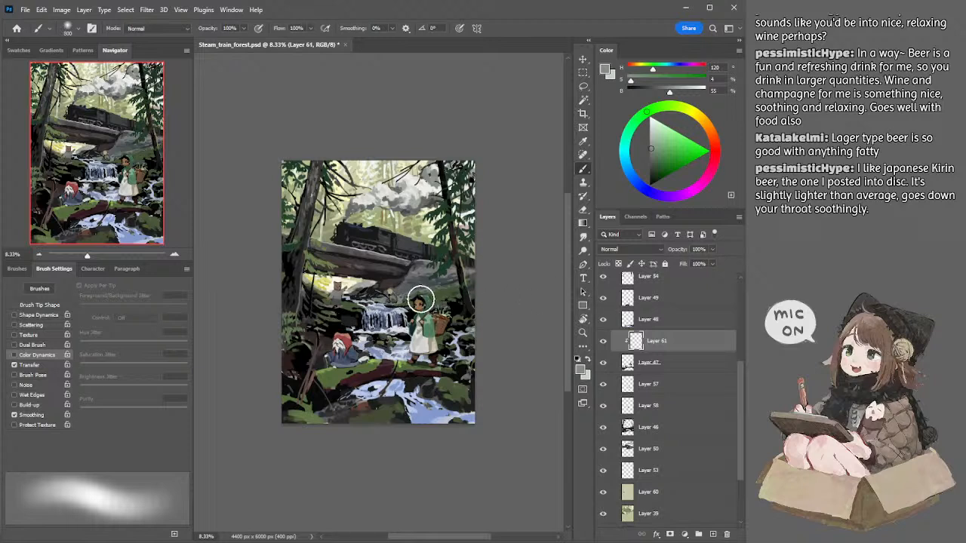
Step: Set Layer 61 to Overlay, and choose a neutral grey of 68% brightness with an 1100 px soft brush
left_click(626, 250)
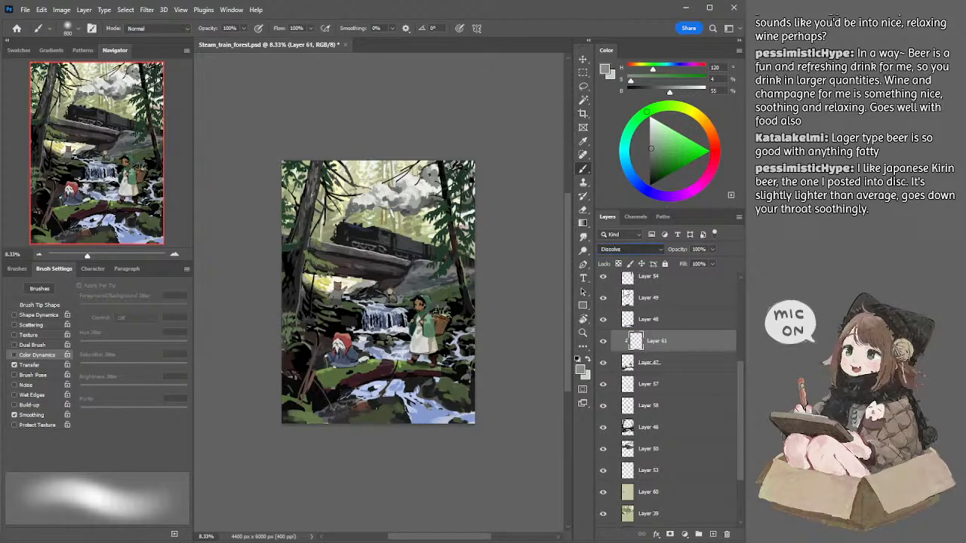
key("Down")
key("Down")
key("Down")
key("Down")
key("Down")
key("Down")
key("Down")
key("Down")
key("Down")
key("Down")
key("Down")
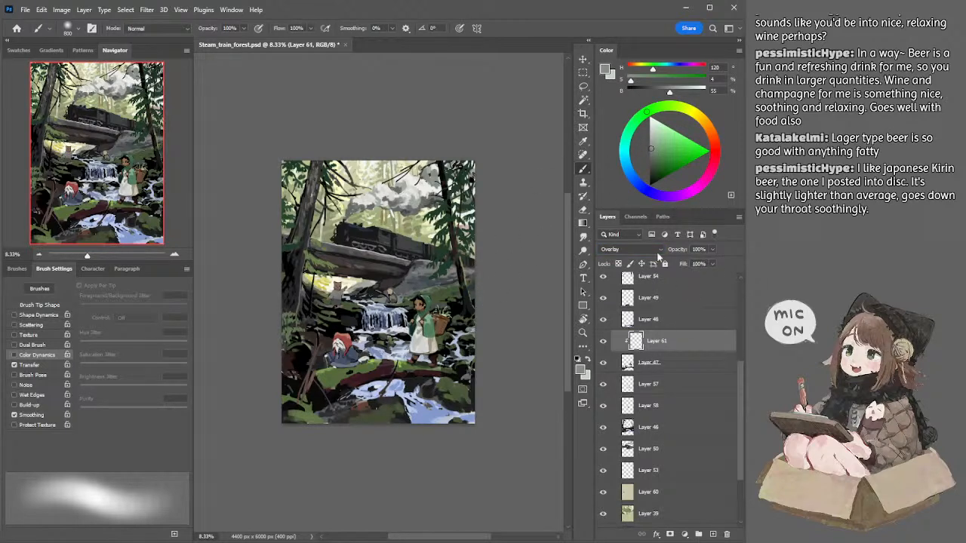
left_click_drag(661, 127, 649, 138)
left_click(693, 111)
key("bracketright")
key("bracketright")
key("bracketright")
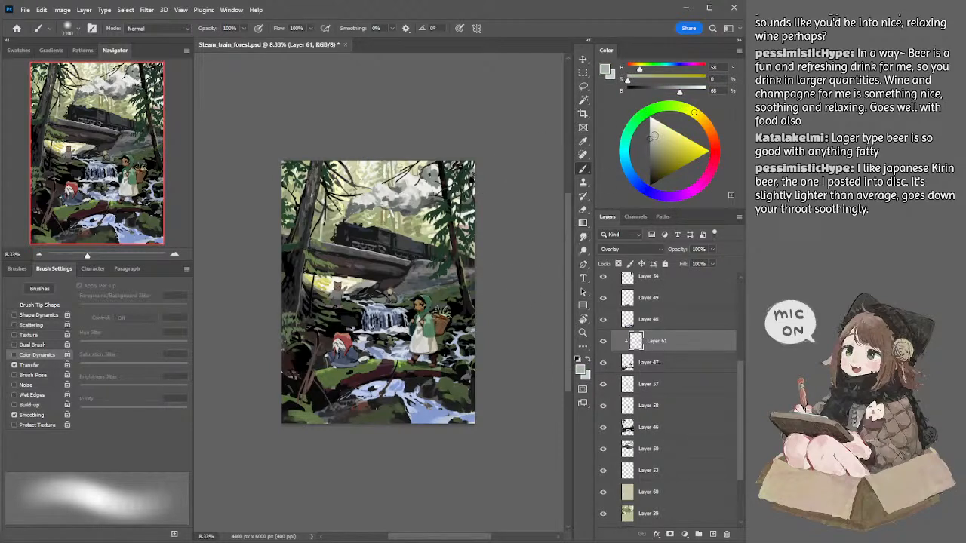
Step: Glaze the midground on Layer 61 in the neutral grey and a cool grey of hue 204, saturation 7% and brightness 74%
mouse_move(404, 306)
left_mouse_down()
mouse_move(434, 305)
mouse_move(373, 321)
mouse_move(405, 317)
left_mouse_up()
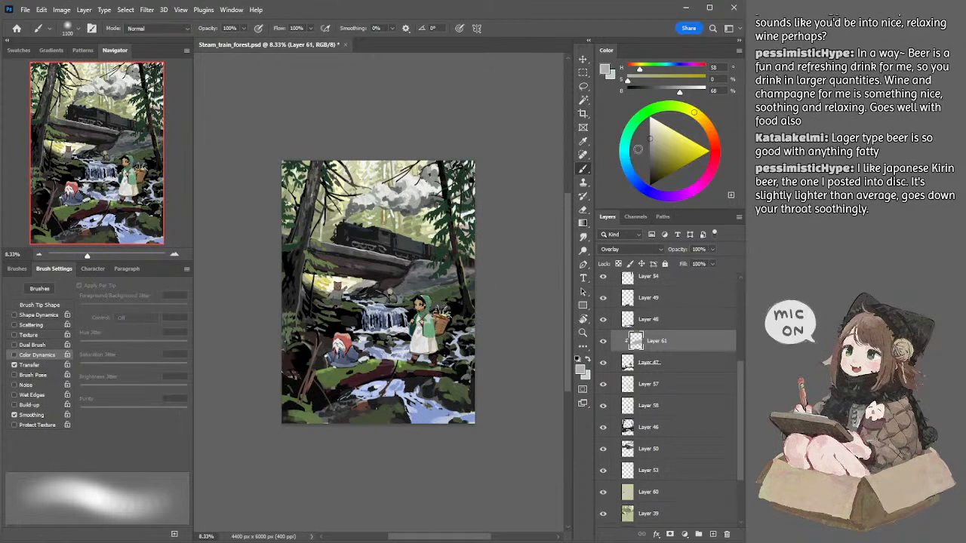
left_click(629, 168)
left_click(653, 136)
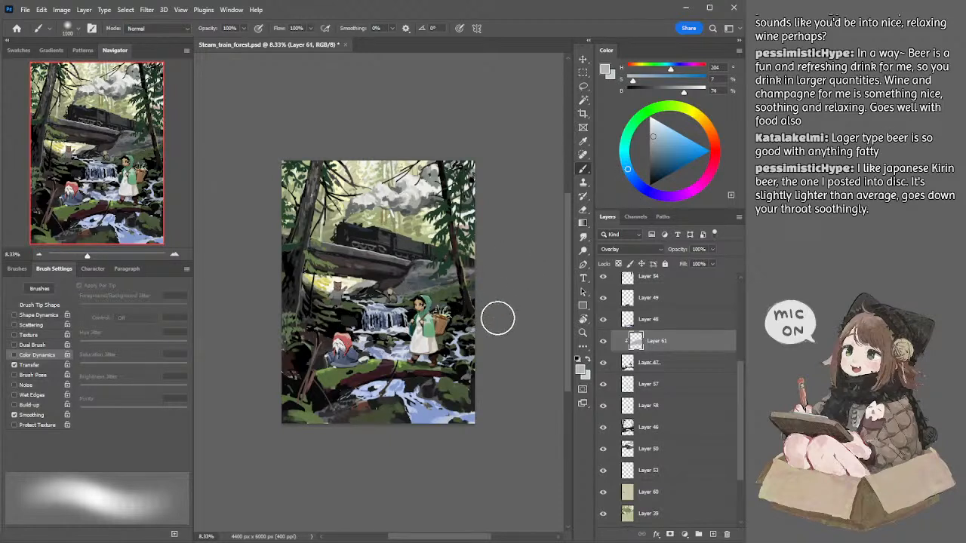
Step: Check the effect of Layer 61 by toggling its visibility, and leave the layer hidden
left_click(603, 342)
left_click(603, 342)
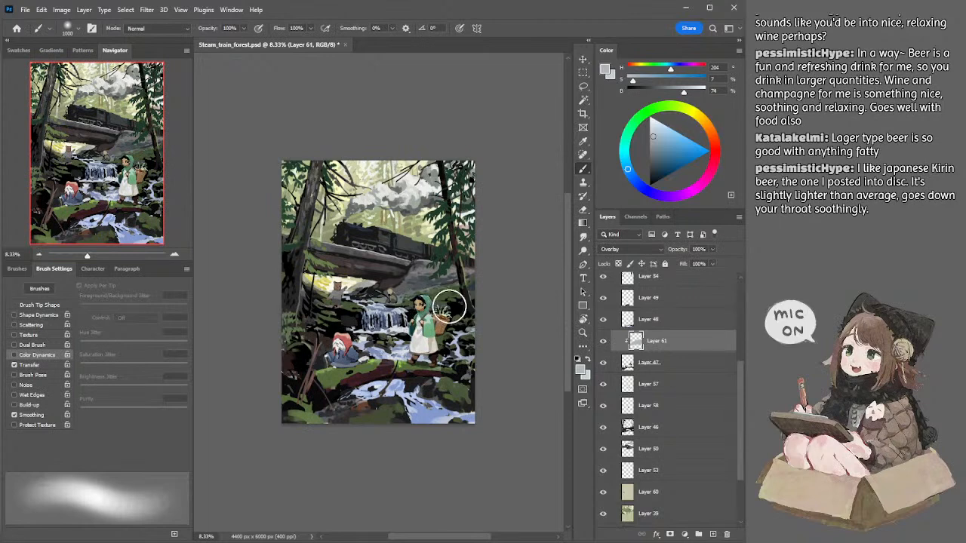
key("e")
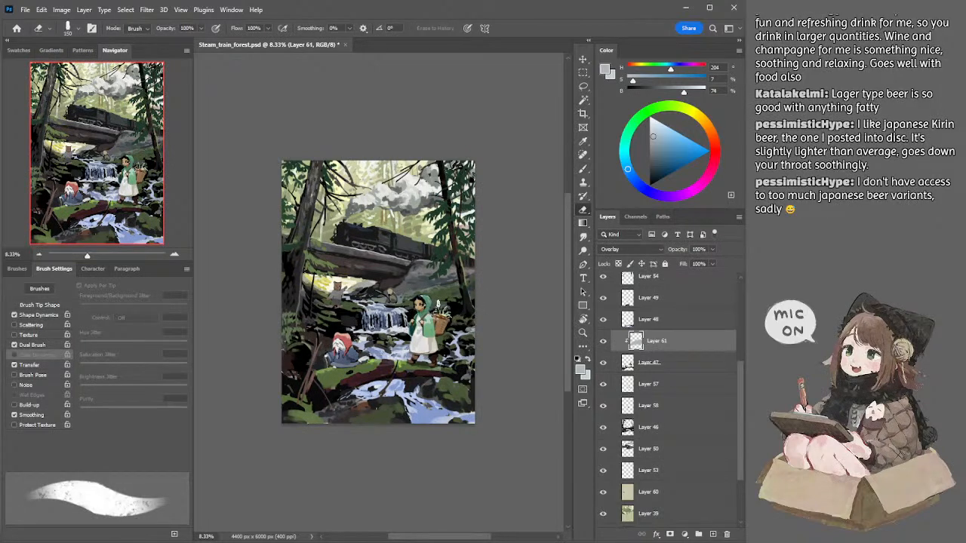
key("l")
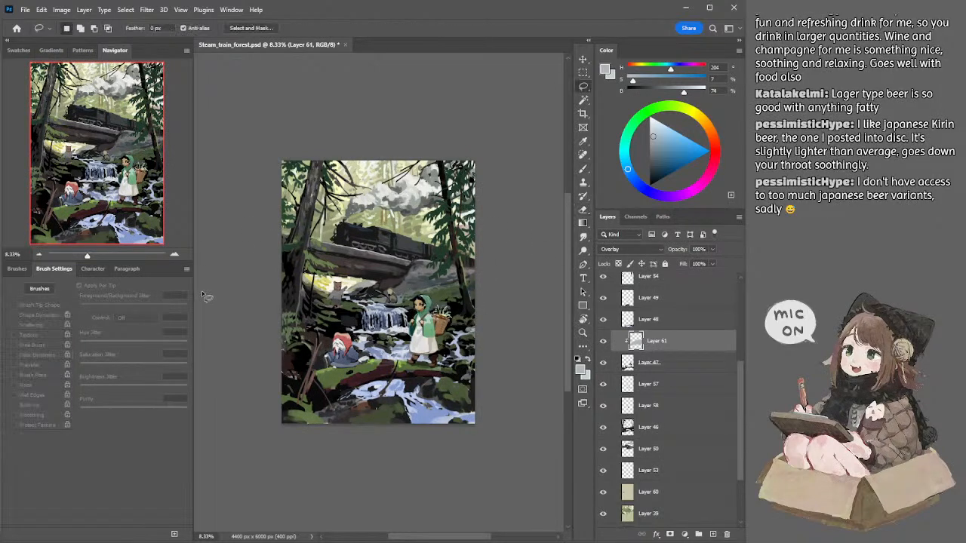
left_click(603, 341)
Step: Add a new layer above Layer 57, and prepare the soft brush at 600 px with a sampled grey of 47% brightness
left_click(637, 384)
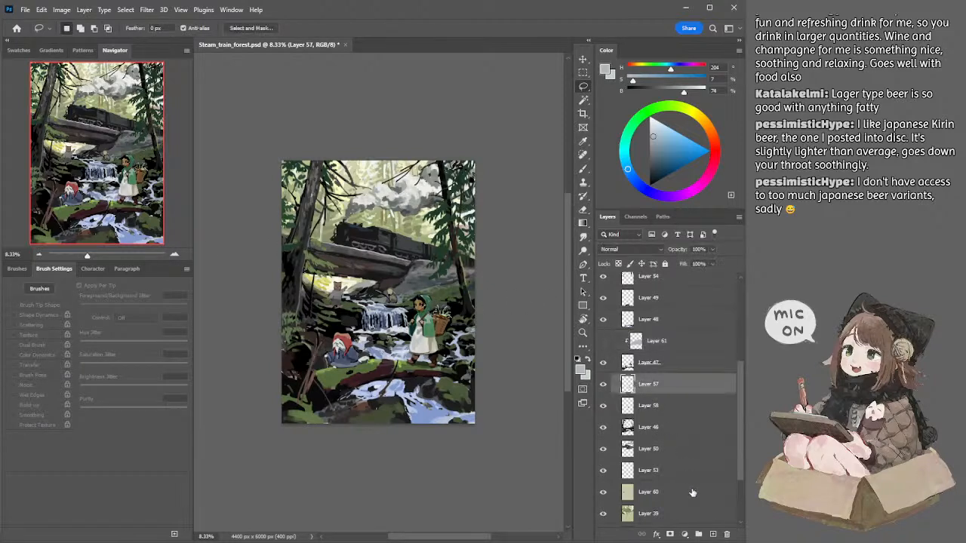
left_click(713, 535)
key("b")
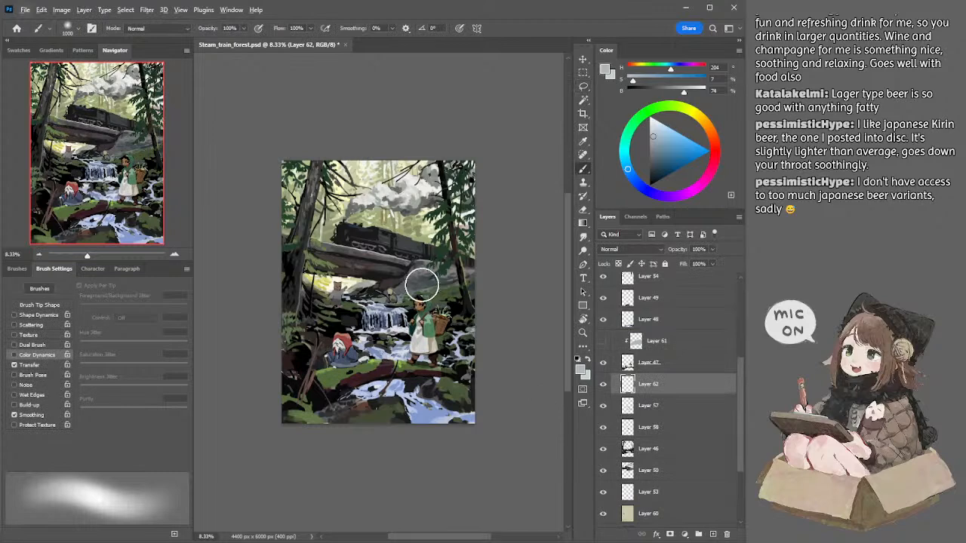
left_click(425, 273, "alt")
key("bracketleft")
key("bracketleft")
key("bracketleft")
key("bracketleft")
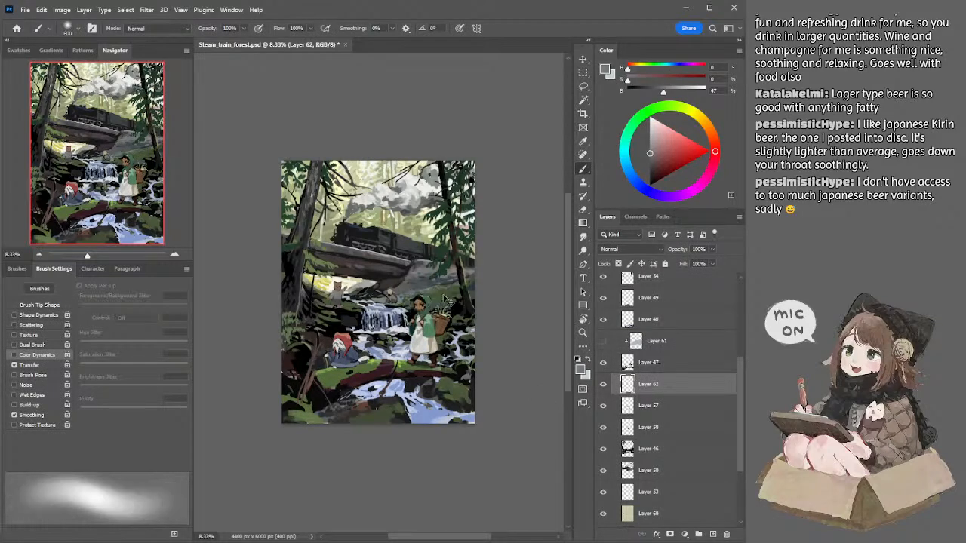
Step: Add a new layer above Layer 46 and try a soft grey stroke across the ground behind the hooded girl
left_click(444, 297, "ctrl")
left_click(713, 534)
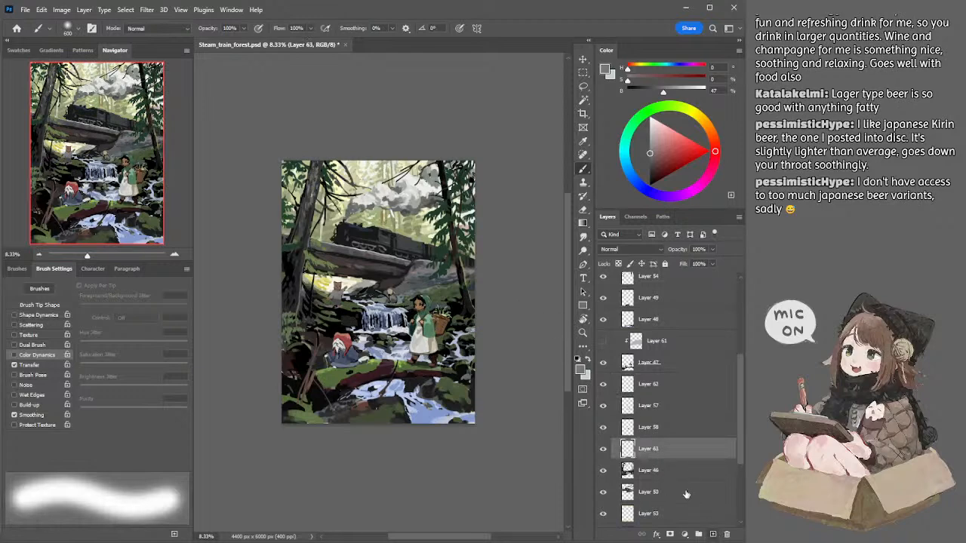
left_click_drag(403, 297, 448, 289)
key("ctrl+z")
Step: Try Soft Light on Layer 63 and settle on the Overlay blend mode
left_click(622, 250)
key("Down")
key("Down")
key("Down")
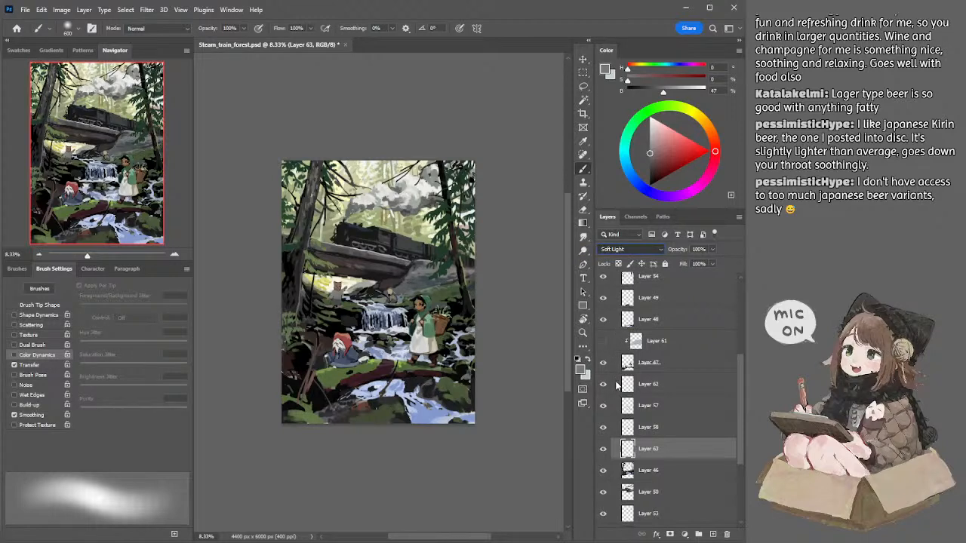
key("Up")
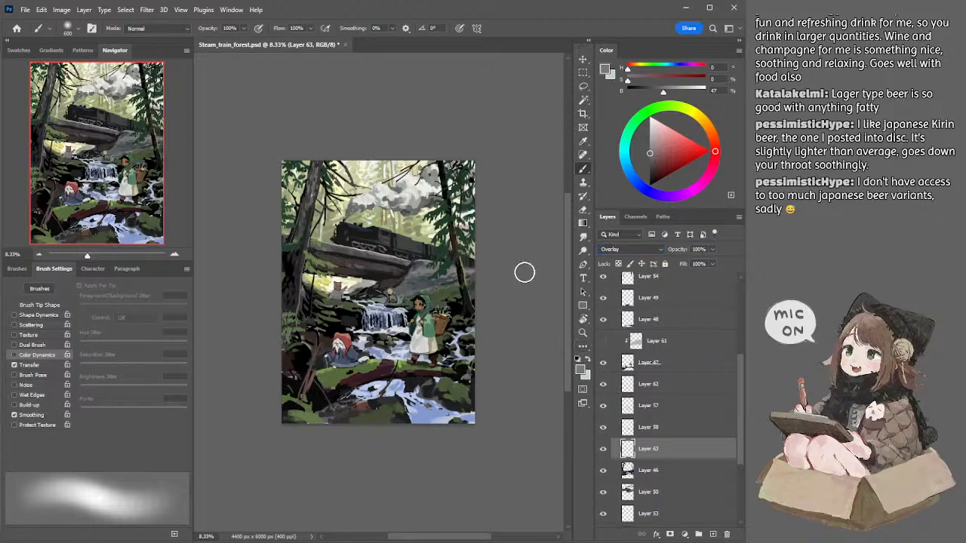
Step: Choose a pale blue of hue 193, saturation 7% and brightness 90%, and try a soft stroke behind the hooded girl
left_click(658, 126)
left_click(698, 117)
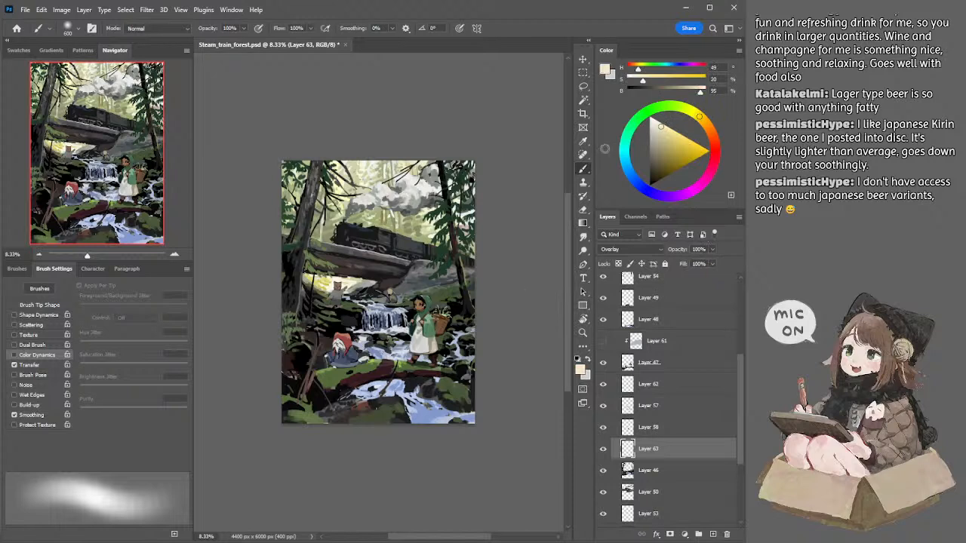
left_click(624, 151)
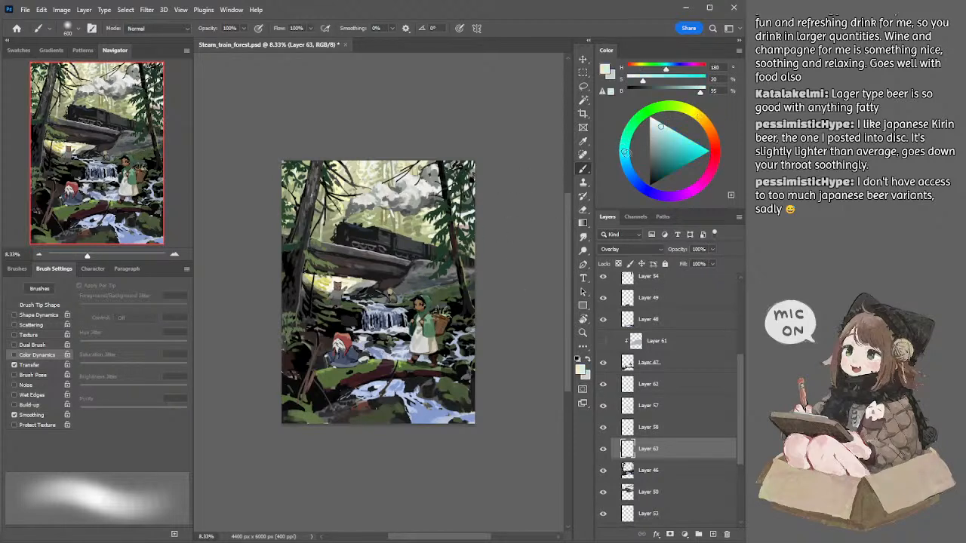
left_click_drag(659, 126, 654, 126)
left_click(625, 161)
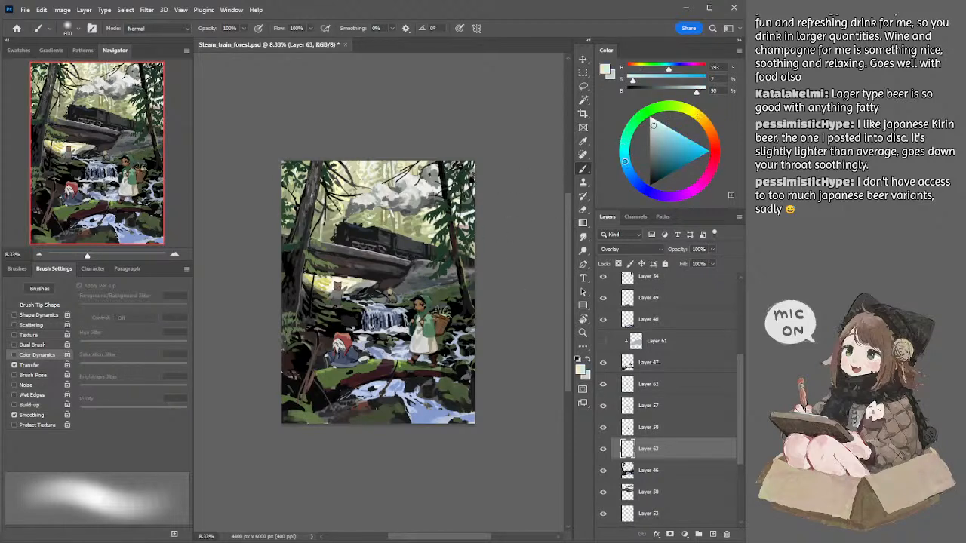
left_click_drag(401, 313, 451, 288)
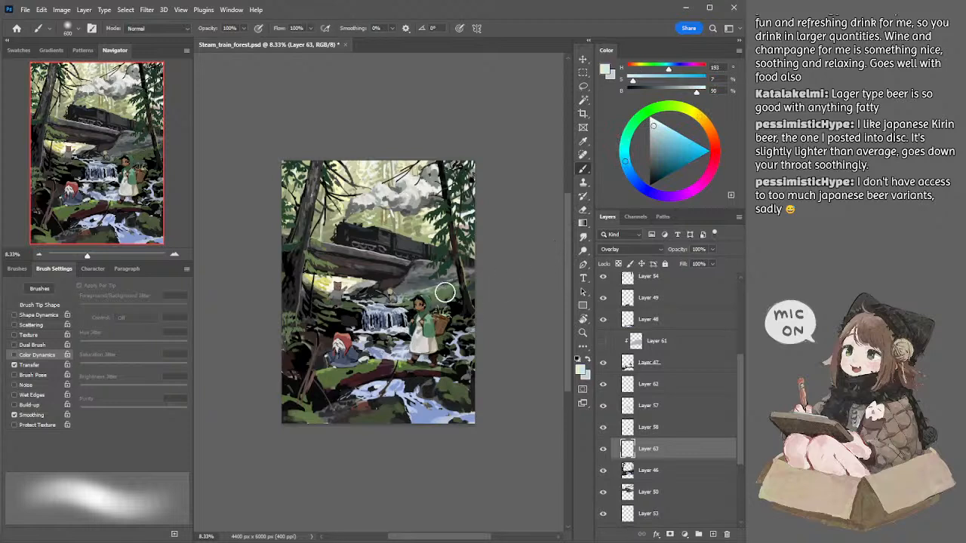
key("ctrl+z")
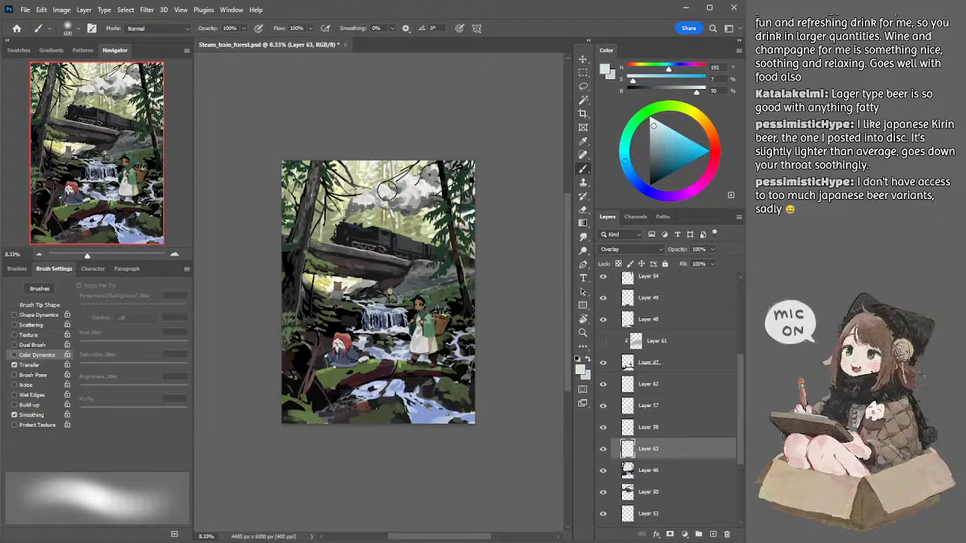
Step: Try a 300 px textured brush stroke beside the hooded girl's head on Layer 63, and lower the layer's opacity to 33%
left_click(78, 29)
left_click(83, 185)
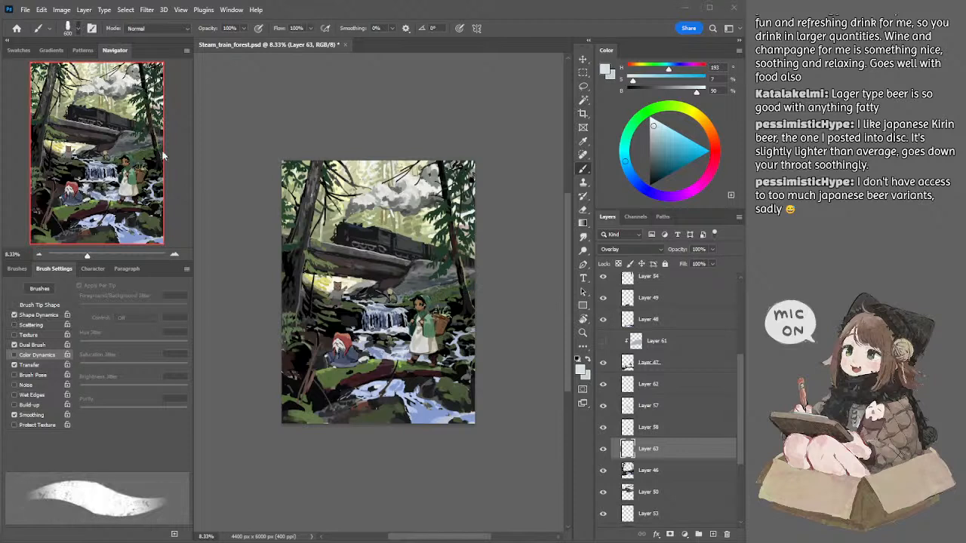
key("bracketleft")
key("bracketleft")
key("bracketleft")
left_click_drag(406, 300, 406, 302)
key("ctrl+z")
left_click_drag(713, 250, 681, 261)
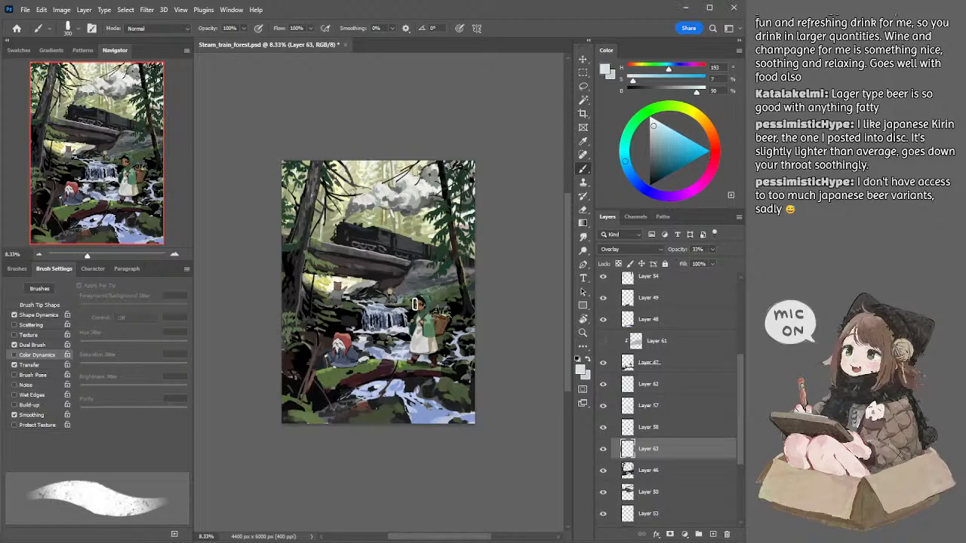
Step: Set Layer 63's opacity to 57% and make the clipped Layer 61 visible
left_click_drag(715, 256, 726, 258)
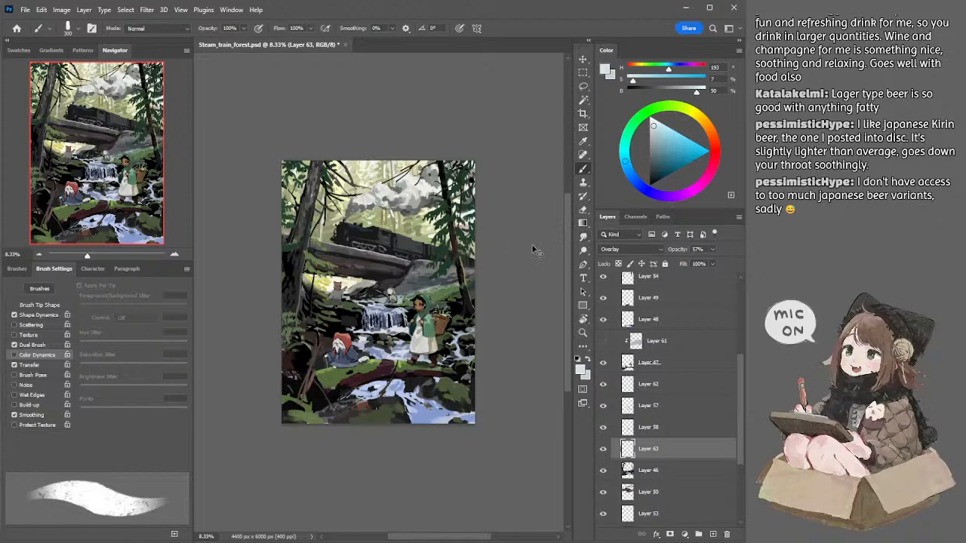
key("ctrl+z")
left_click(602, 340)
Step: Select the Overlay glaze Layer 61 clipped to Layer 47 and get the Brush tool ready
key("l")
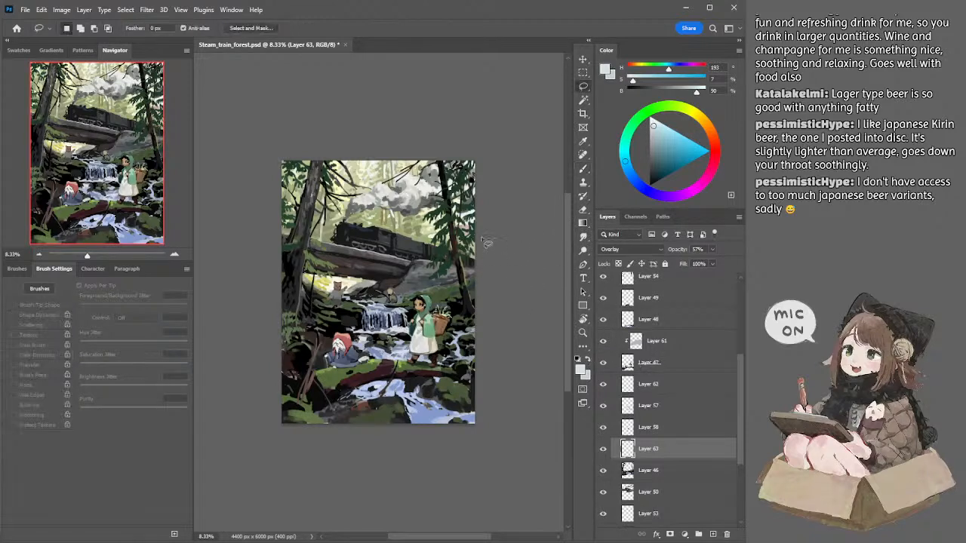
left_click(427, 315, "ctrl")
key("e")
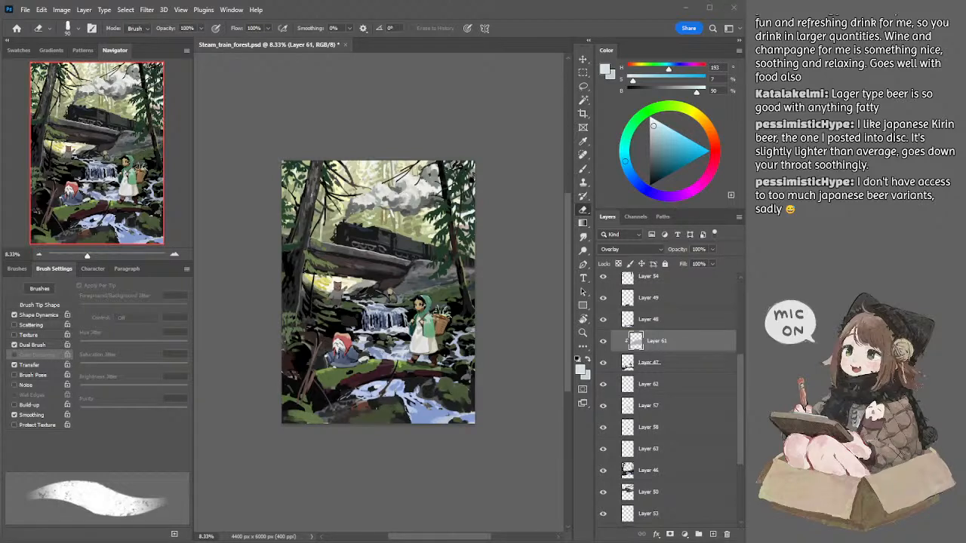
key("b")
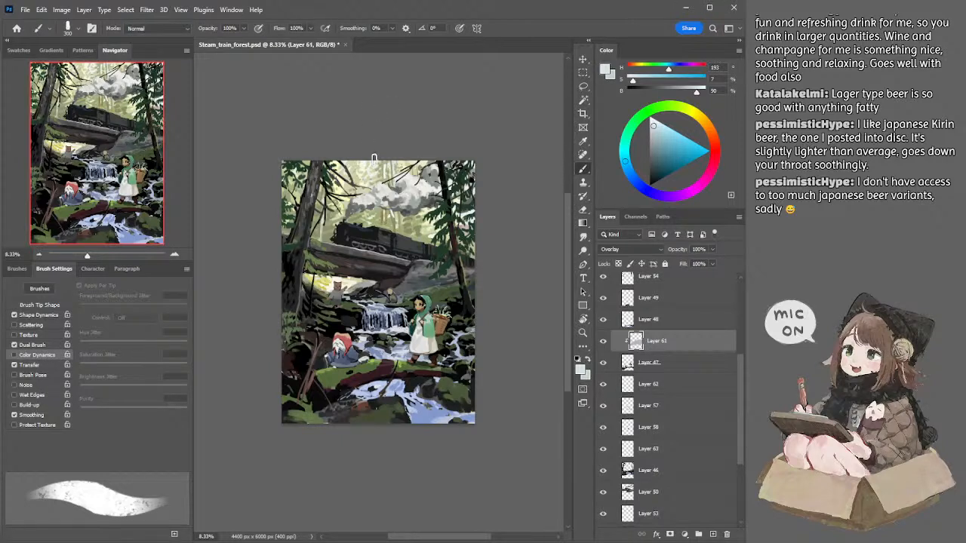
left_click(332, 234, "ctrl")
key("e")
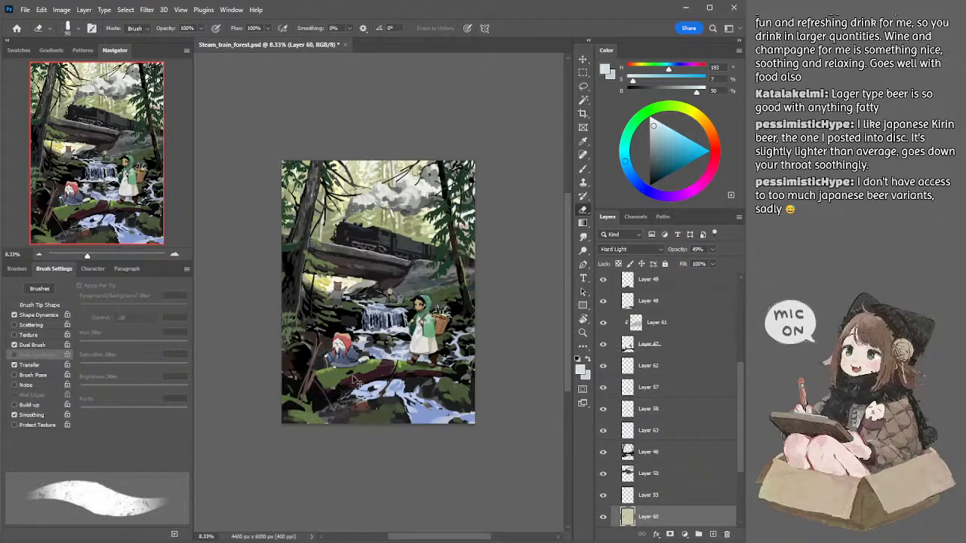
left_click(381, 373, "ctrl")
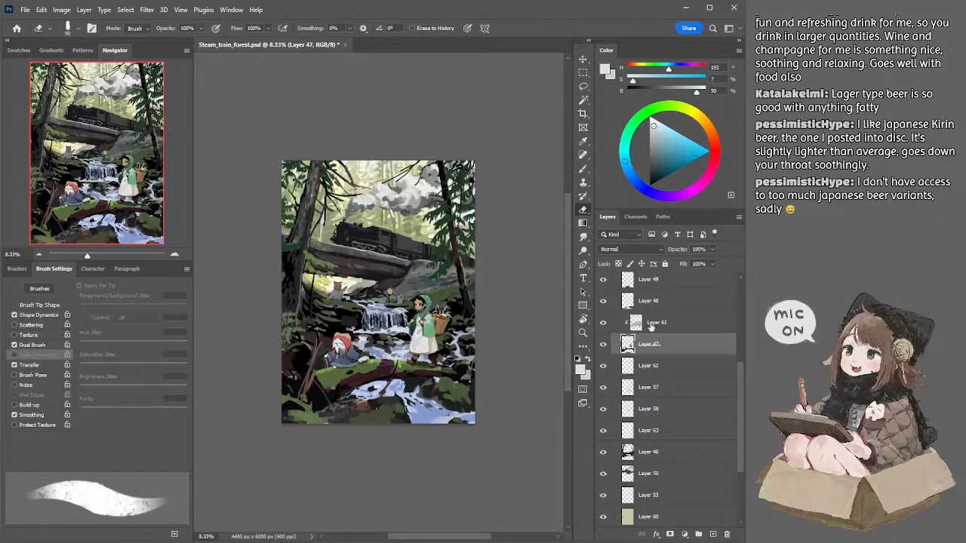
left_click(653, 323)
key("b")
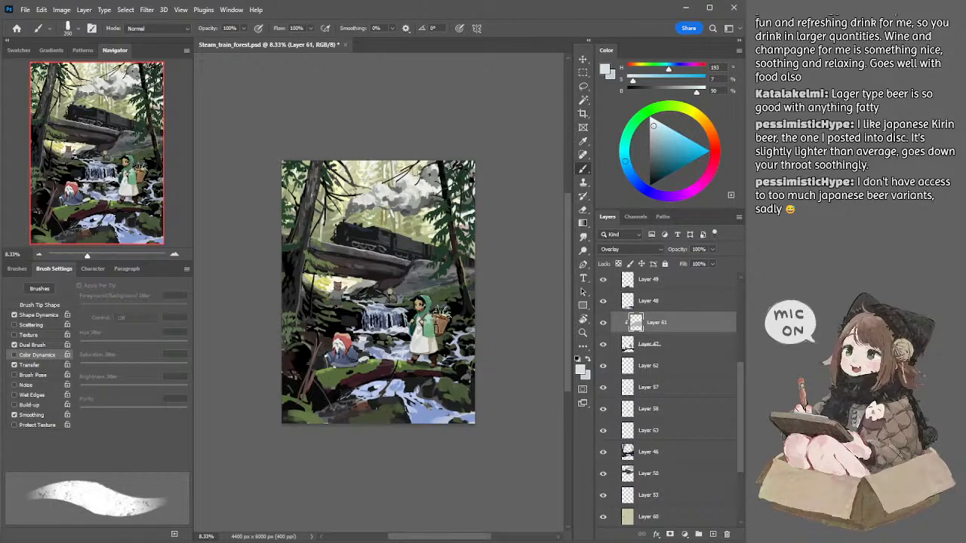
Step: Add a clipped layer above Layer 61, set its blend mode to Overlay and its opacity to 76%
left_click(713, 534)
left_click(638, 333, "alt")
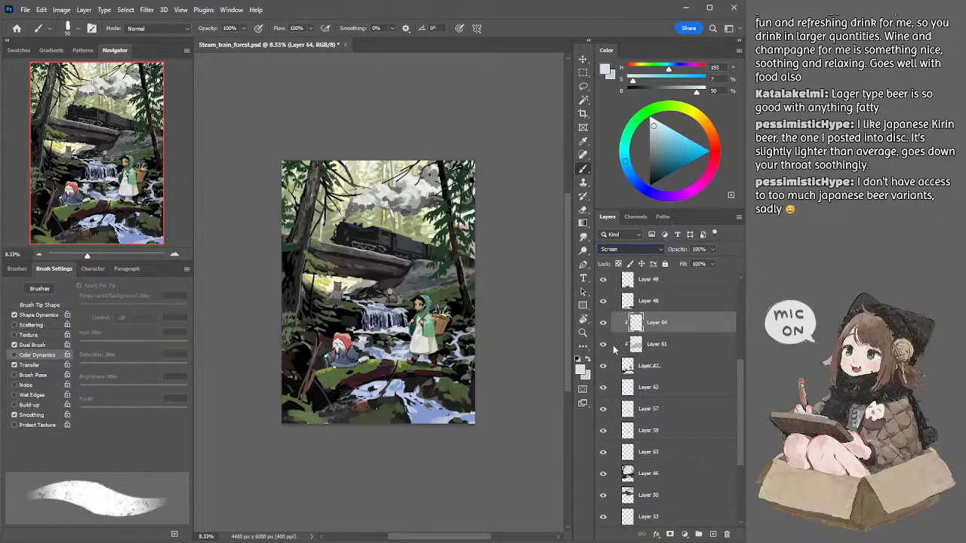
left_click(613, 374)
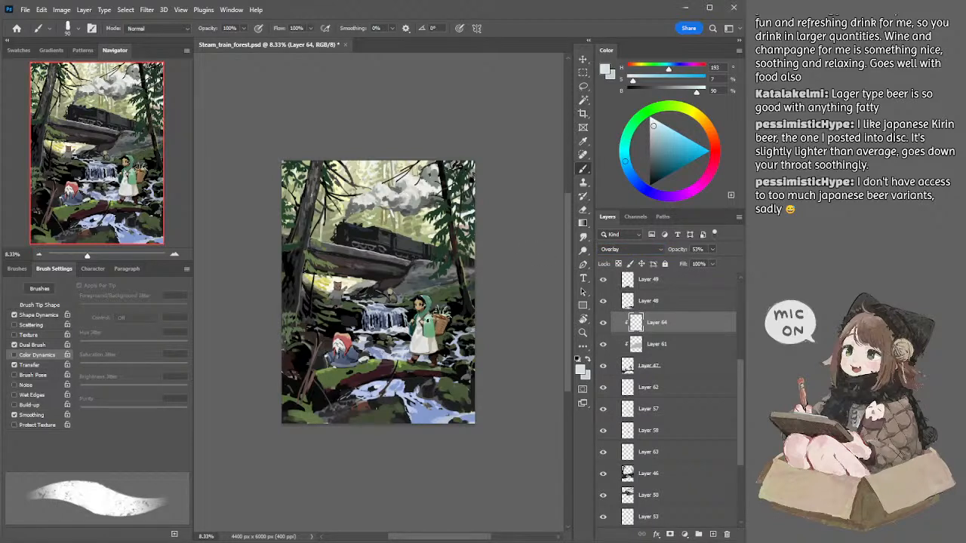
left_click_drag(716, 257, 725, 258)
key("alt+[")
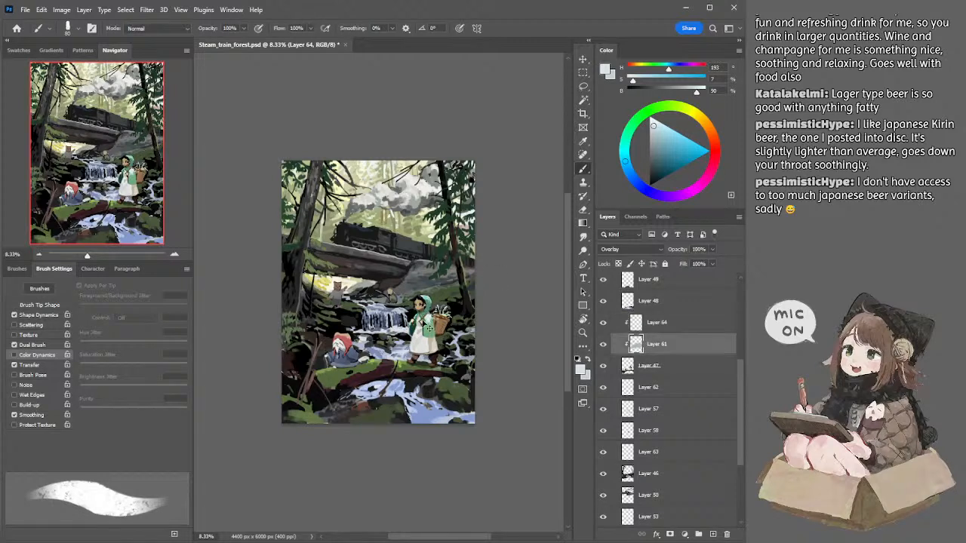
key("alt+]")
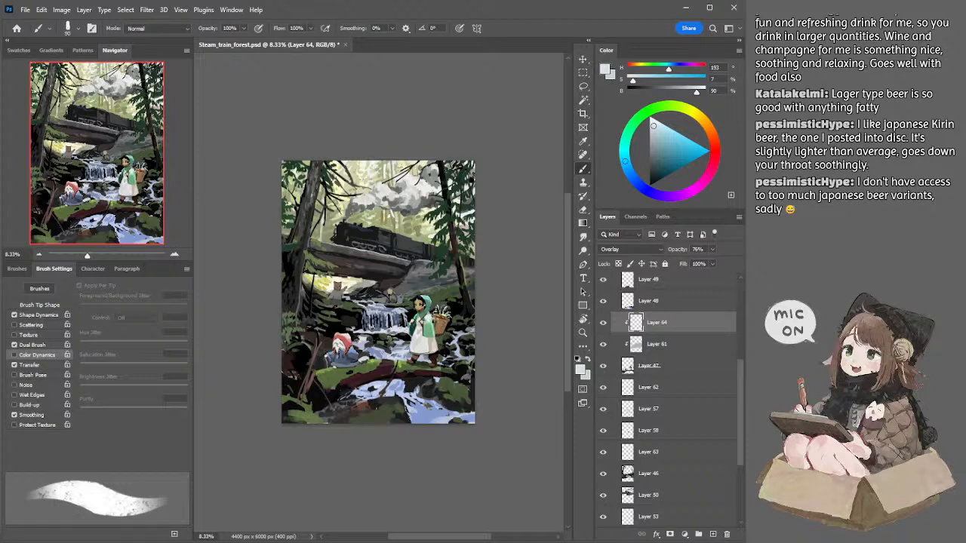
Step: Glaze the hooded girl's basket on Layer 64 with small pale blue brush strokes
key("[")
key("[")
key("[")
key("[")
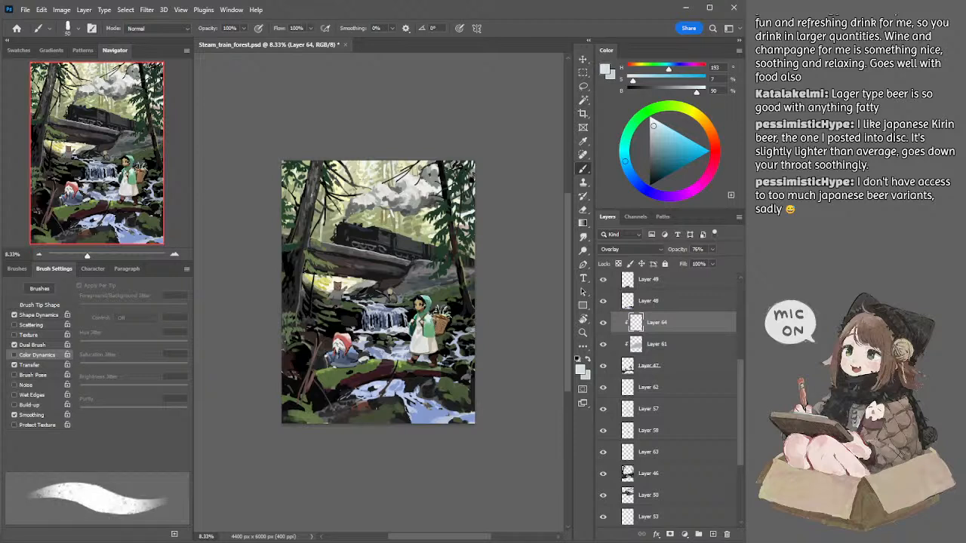
key("]")
mouse_move(433, 315)
left_mouse_down()
mouse_move(448, 319)
mouse_move(440, 317)
left_mouse_up()
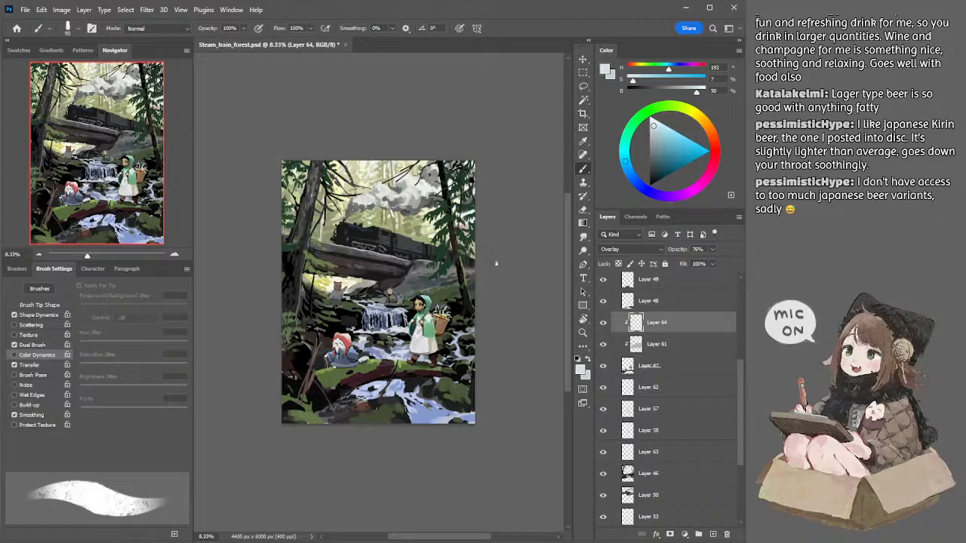
left_click_drag(524, 256, 526, 255)
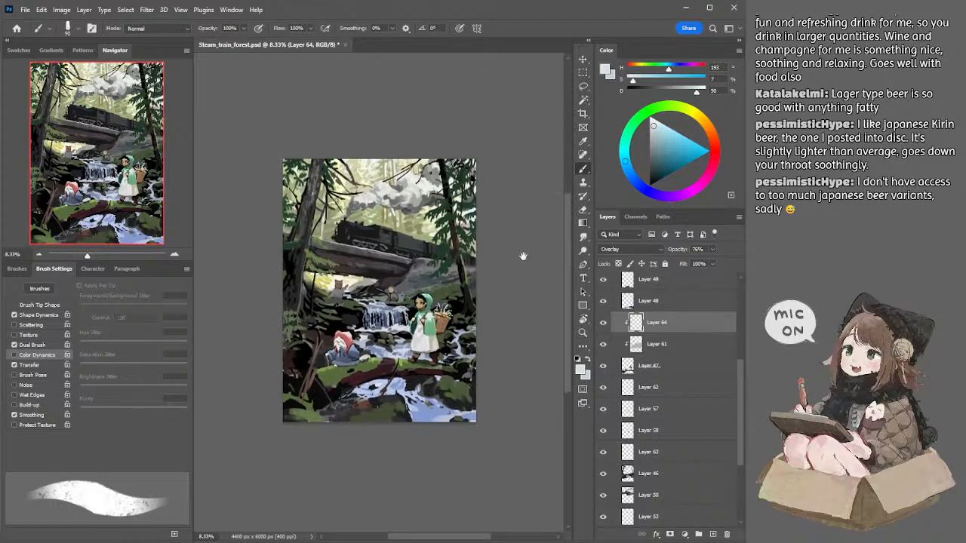
Step: Try pale glaze strokes in several brush sizes along the mossy log between the figures, undoing each attempt
mouse_move(370, 360)
left_mouse_down()
mouse_move(391, 362)
mouse_move(311, 381)
mouse_move(413, 366)
left_mouse_up()
key("ctrl+z")
key("bracketright")
key("bracketright")
key("bracketright")
key("bracketright")
key("bracketright")
key("bracketright")
key("ctrl+z")
key("bracketleft")
key("ctrl+z")
key("bracketleft")
key("ctrl+z")
Step: Glaze the mossy log and the hooded girl's green cloak on Layer 64, and enlarge the brush to 150 px
mouse_move(370, 364)
left_mouse_down()
mouse_move(359, 368)
mouse_move(379, 362)
left_mouse_up()
left_click_drag(427, 332, 430, 328)
key("bracketleft")
key("bracketleft")
key("bracketleft")
key("bracketright")
key("bracketright")
key("bracketright")
key("bracketright")
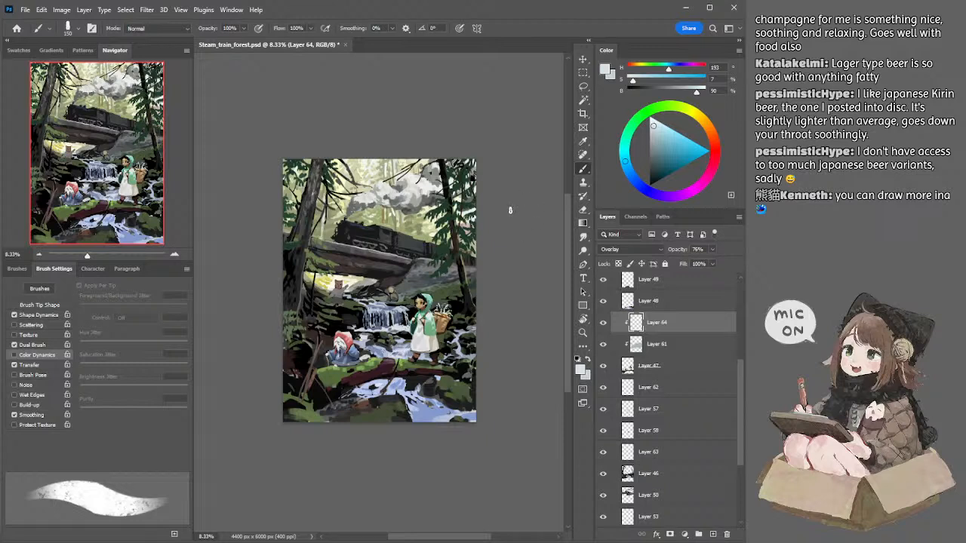
Step: Select the evergreen foliage on Layer 54, save the file, and erase bits of the branches below the train's rear
left_click(450, 257, "ctrl")
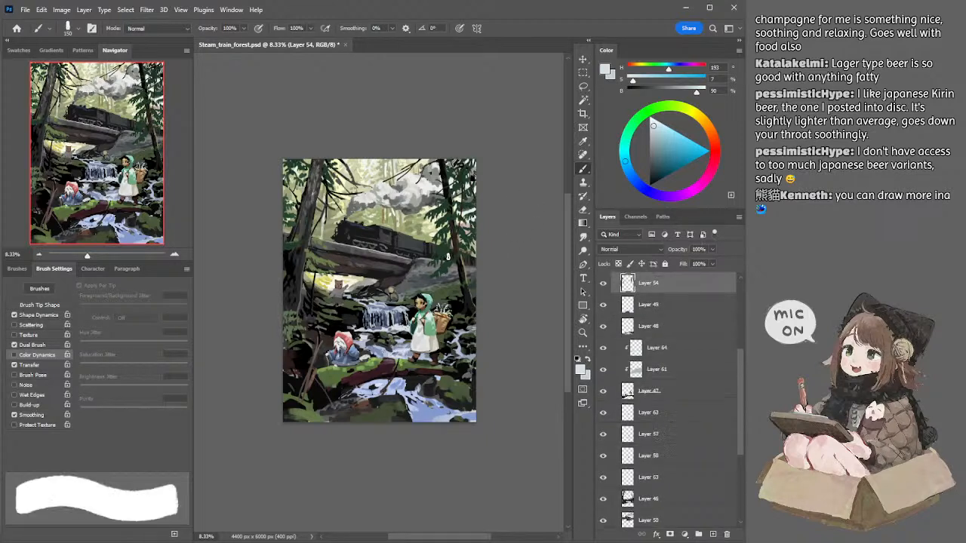
key("e")
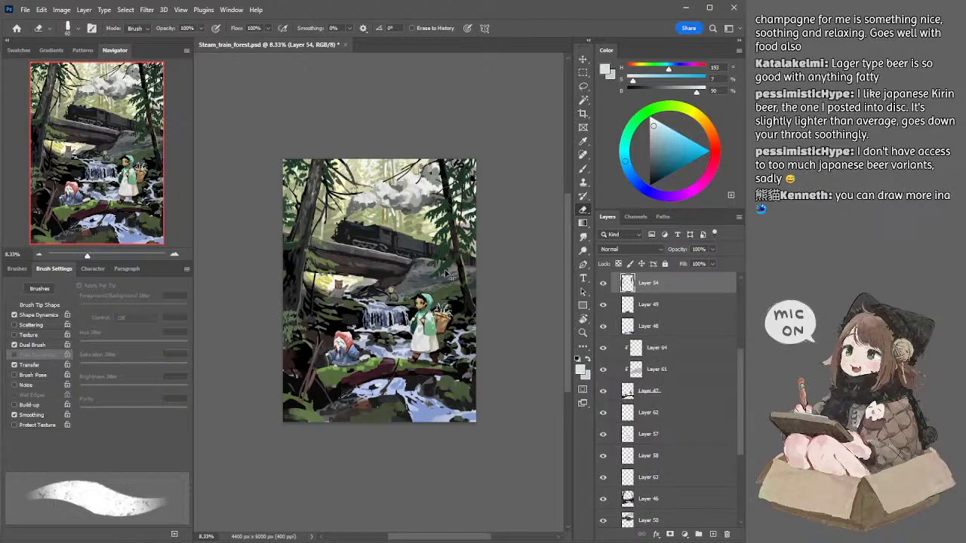
key("ctrl+s")
left_click(446, 278)
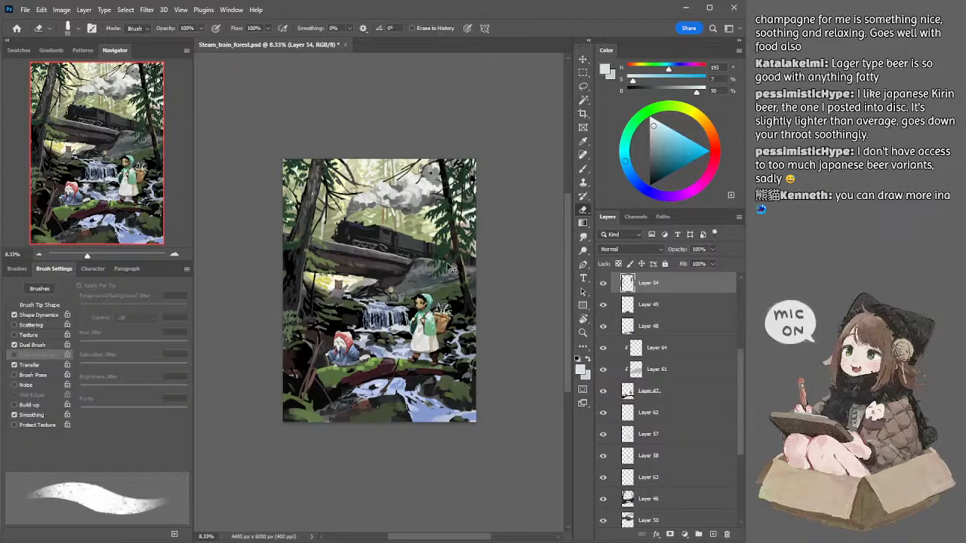
Step: Sample the foliage's dark green (hue 141, saturation 46%, brightness 22%) and touch up the evergreen branches on Layer 54
key("b")
left_click(450, 265, "alt")
key("bracketleft")
key("bracketleft")
key("bracketleft")
key("bracketleft")
key("bracketleft")
key("bracketleft")
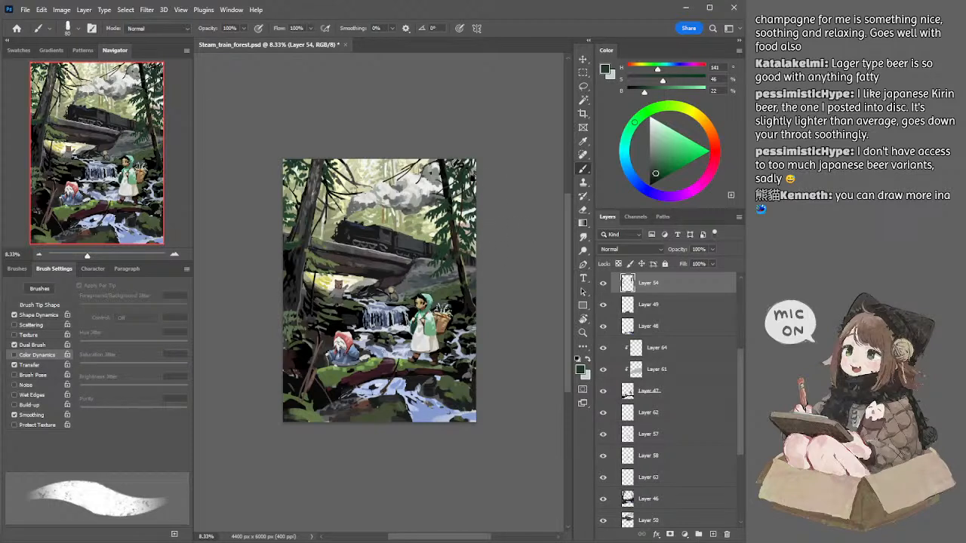
key("e")
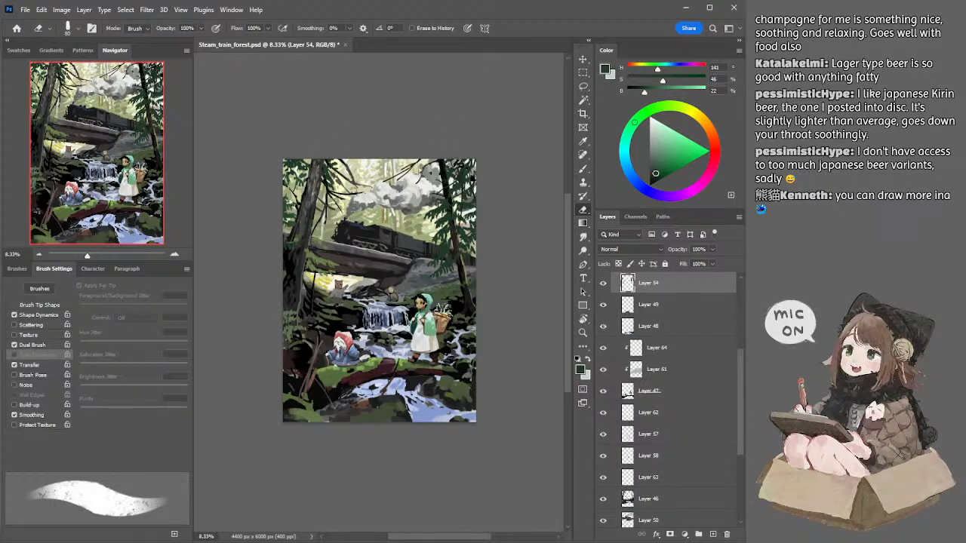
Step: Darken the brush colour to hue 141, saturation 21%, brightness 14%, and reduce the brush to 45 px for foliage touch-ups
key("b")
left_click(652, 176)
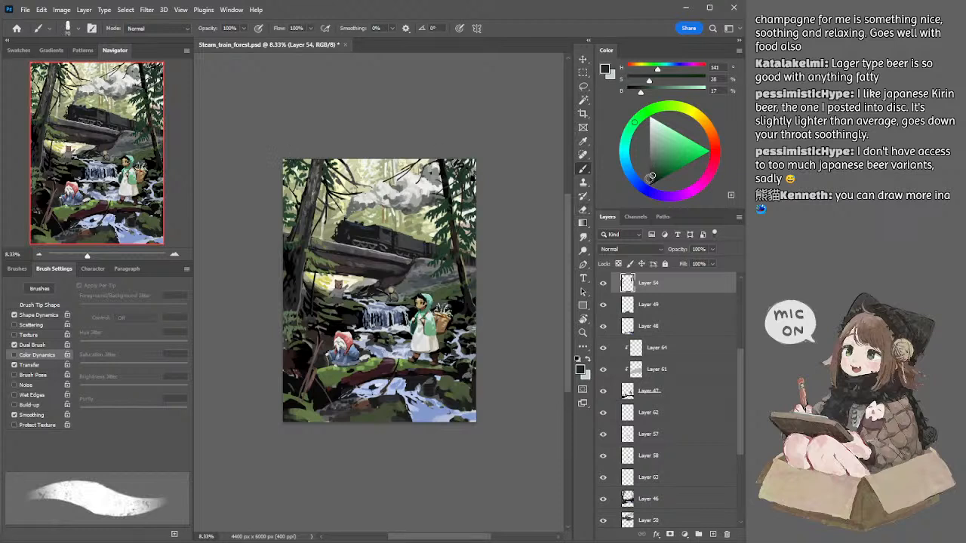
left_click(651, 178)
key("bracketleft")
key("bracketleft")
key("bracketleft")
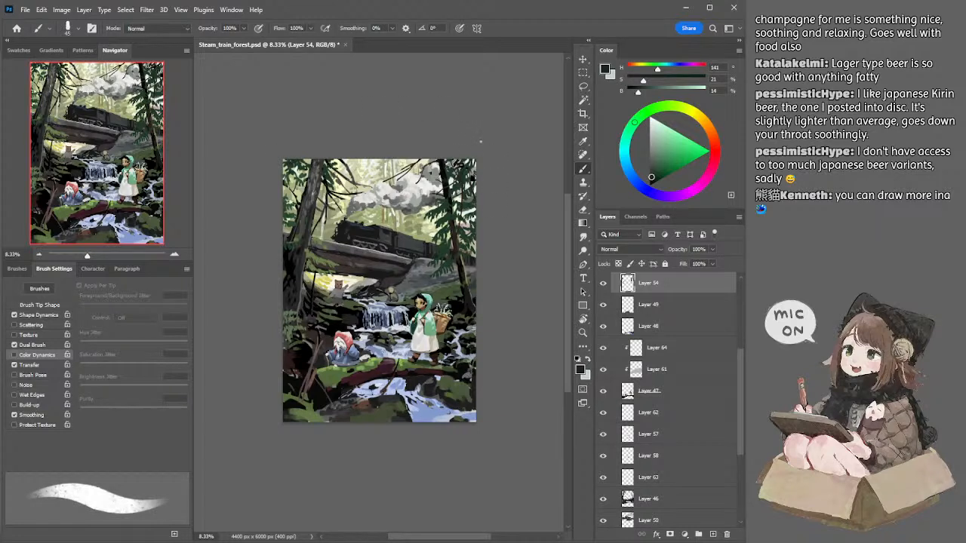
Step: Select Layer 50 at the painting's left edge, sample black from it, and enlarge the brush to 175 px
left_click(291, 279, "ctrl")
key("bracketright")
key("bracketright")
key("bracketright")
key("bracketright")
left_click(290, 265, "alt")
key("bracketright")
key("bracketright")
key("bracketright")
key("bracketright")
key("bracketright")
key("bracketright")
key("bracketright")
key("bracketright")
key("bracketright")
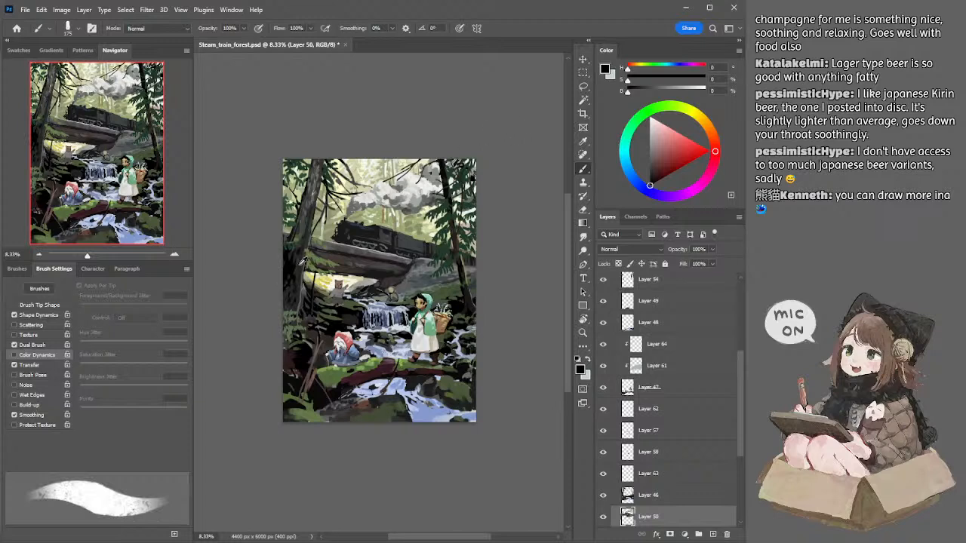
Step: Sample dark greys of 15% and 9% brightness and touch up the tree shadows with a 100 px brush on Layers 50 and 46
left_click(300, 263, "alt")
key("bracketleft")
key("bracketleft")
key("bracketleft")
key("bracketleft")
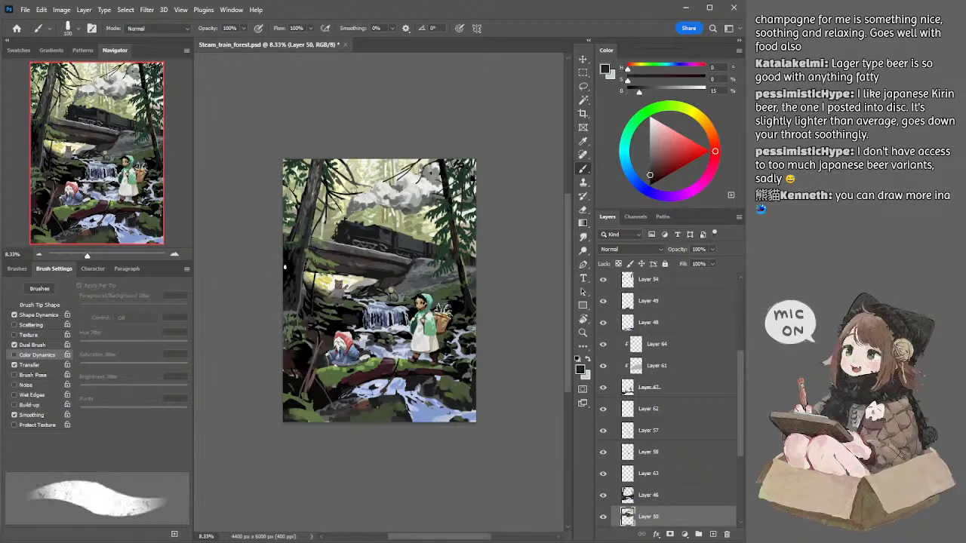
key("bracketright")
key("bracketright")
left_click(289, 268, "ctrl")
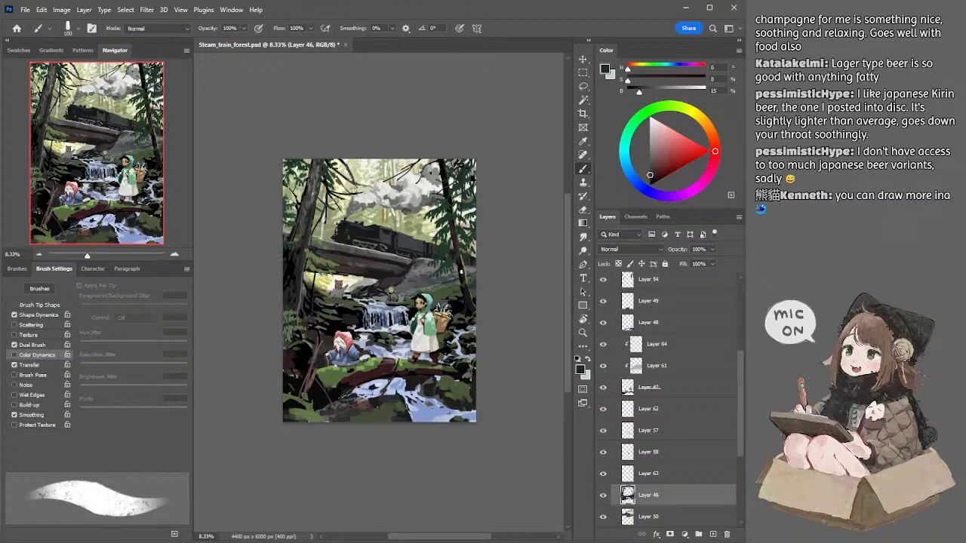
left_click(466, 295, "alt")
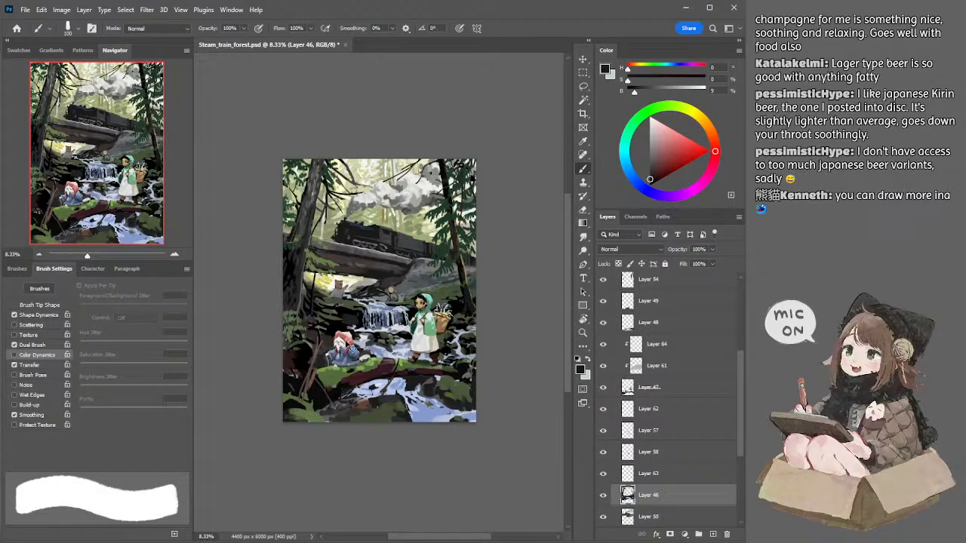
Step: Select Layer 47, sample moss green (hue 87, saturation 43%, brightness 41%), and extend the moss along the log with 200 and 150 px brushes
left_click(348, 335, "ctrl")
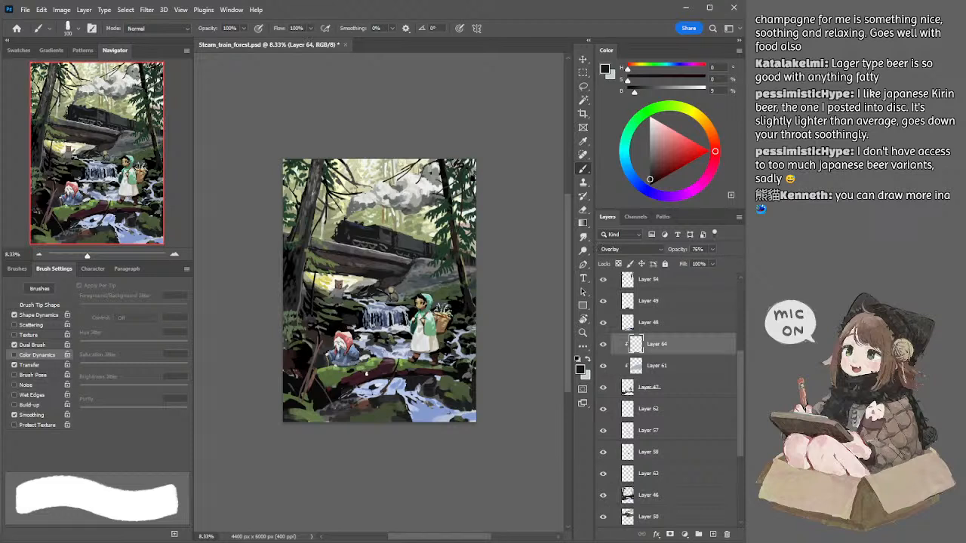
left_click(348, 374, "ctrl")
left_click(349, 372, "alt")
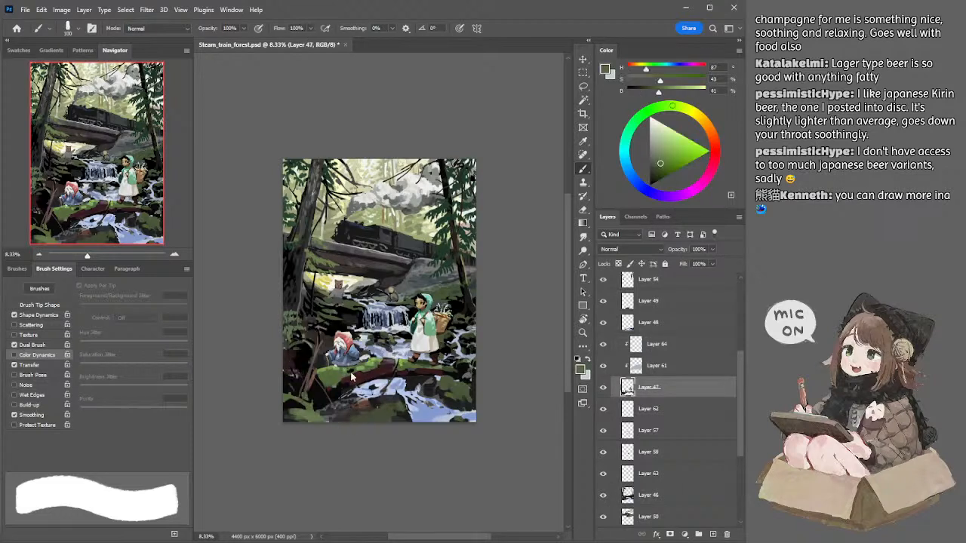
key("bracketright")
key("bracketright")
key("bracketright")
key("bracketright")
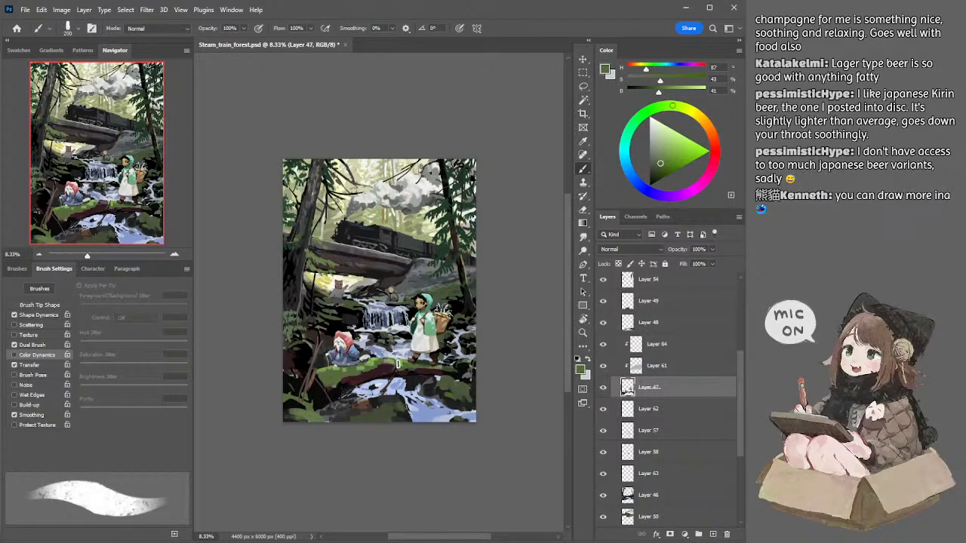
key("bracketleft")
key("bracketleft")
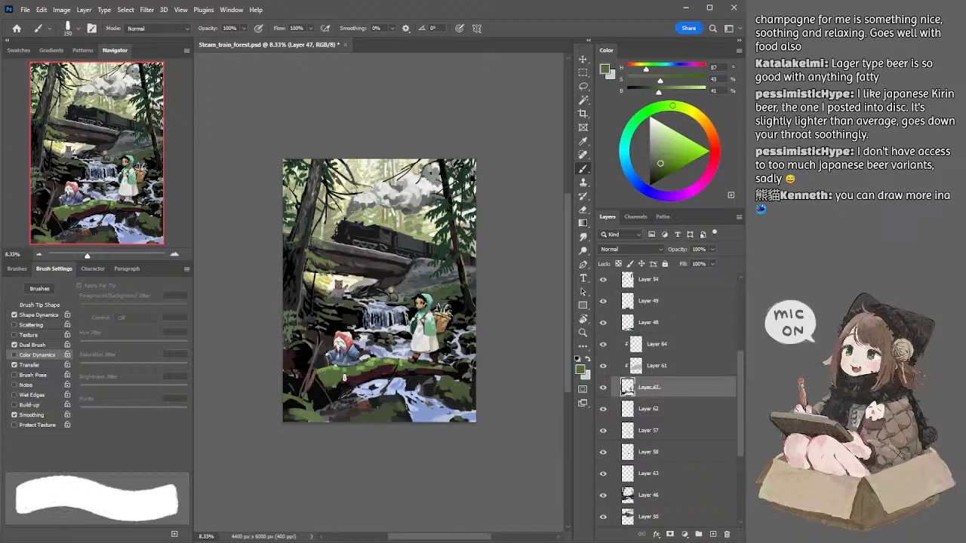
Step: Select Layer 46, sample a dark reddish brown (saturation 36%, brightness 17%), and touch up the left undergrowth with a 90 px brush
left_click(290, 356, "ctrl")
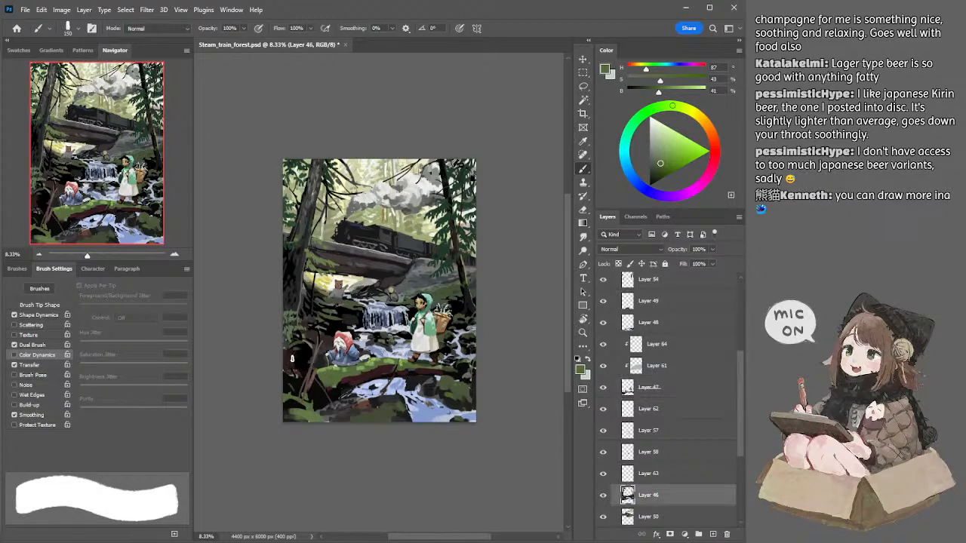
left_click(296, 358, "alt")
key("bracketleft")
key("bracketleft")
key("bracketleft")
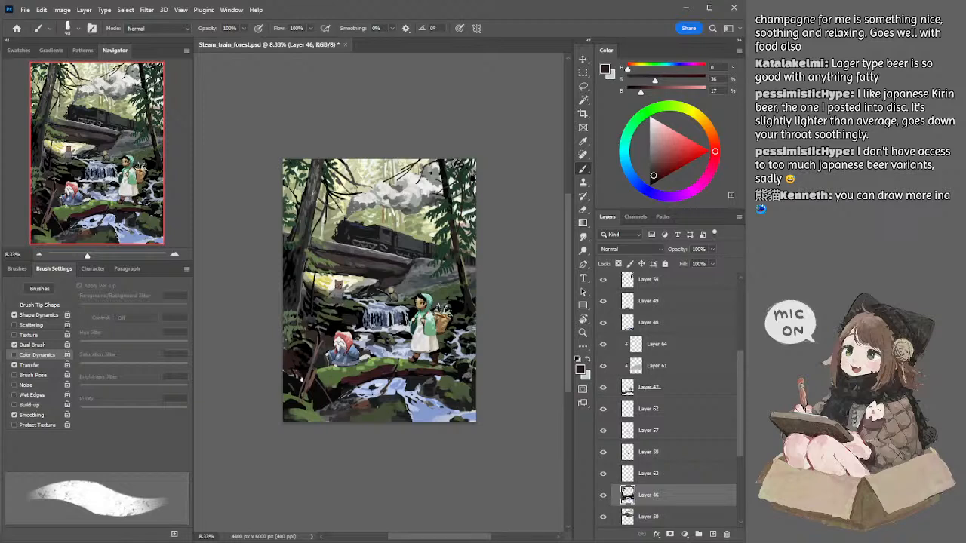
Step: Sample black from the roots at the lower left and paint shadows on Layer 47, adjusting the brush size to 70 px
left_click(300, 381, "ctrl")
left_click(298, 382, "alt")
key("bracketright")
key("bracketright")
key("bracketright")
key("bracketright")
key("bracketright")
key("bracketright")
key("bracketright")
key("bracketleft")
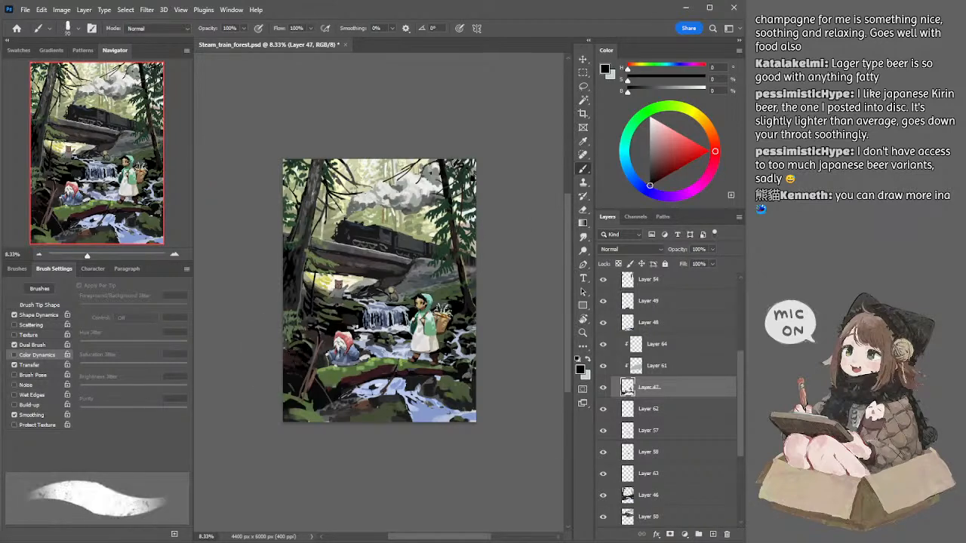
Step: Select Layer 46, sample dark brown and black from the undergrowth, and touch up the shadows above the red-hooded figure with a 100 px brush
left_click(315, 343, "ctrl")
left_click(303, 312, "alt")
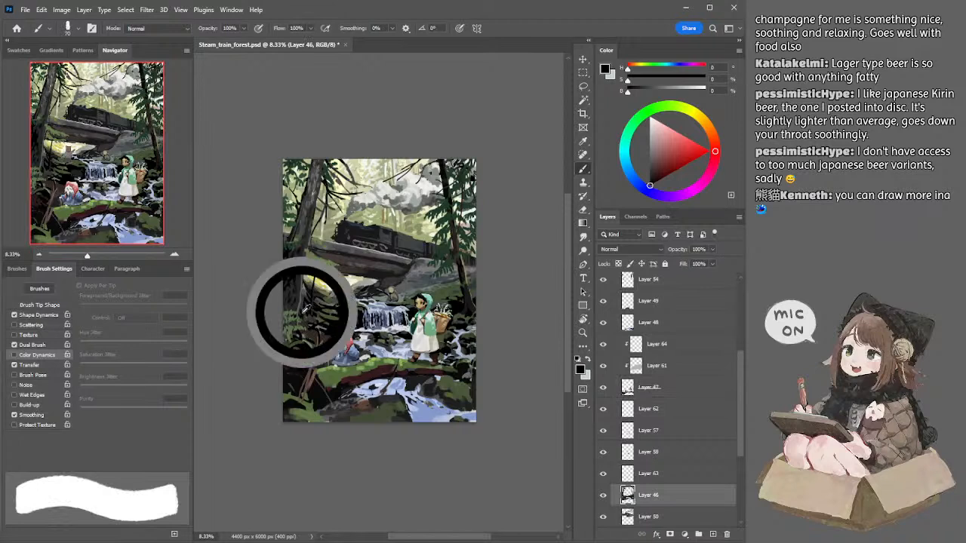
left_click(310, 320, "alt")
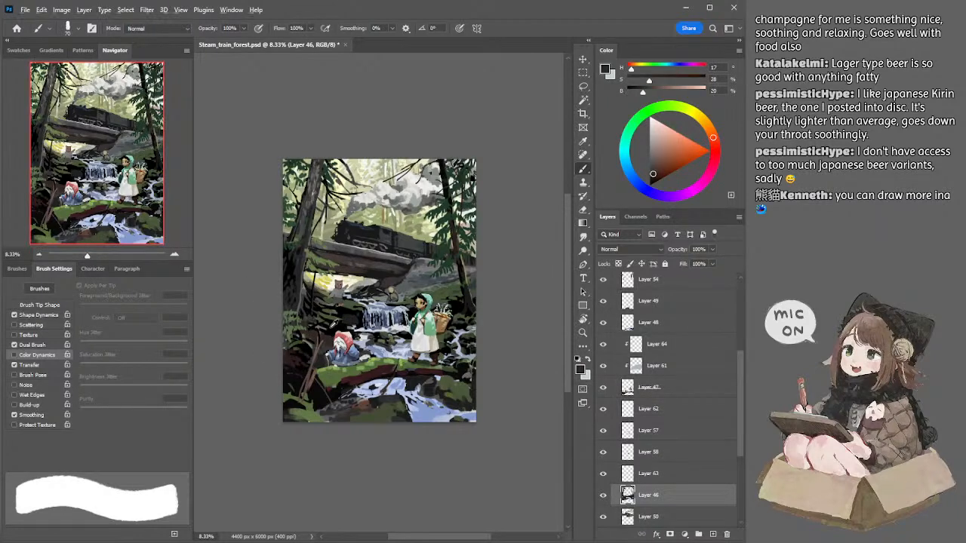
left_click(334, 323, "alt")
left_click_drag(321, 327, 309, 326)
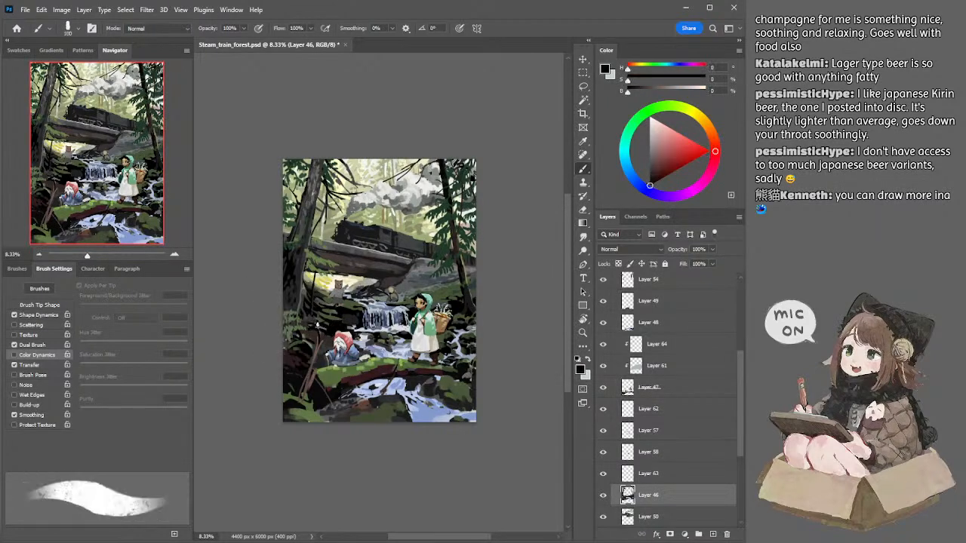
left_click(329, 327, "alt")
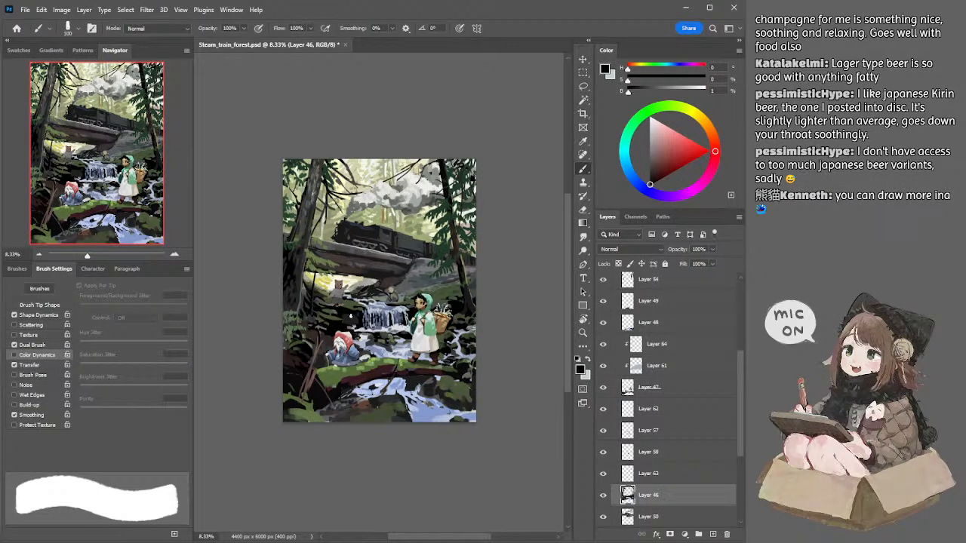
Step: Sample a muted green, change it to hue 97, saturation 45%, brightness 44%, and paint foliage on Layer 46 with a 150 px brush
left_click(330, 310, "alt")
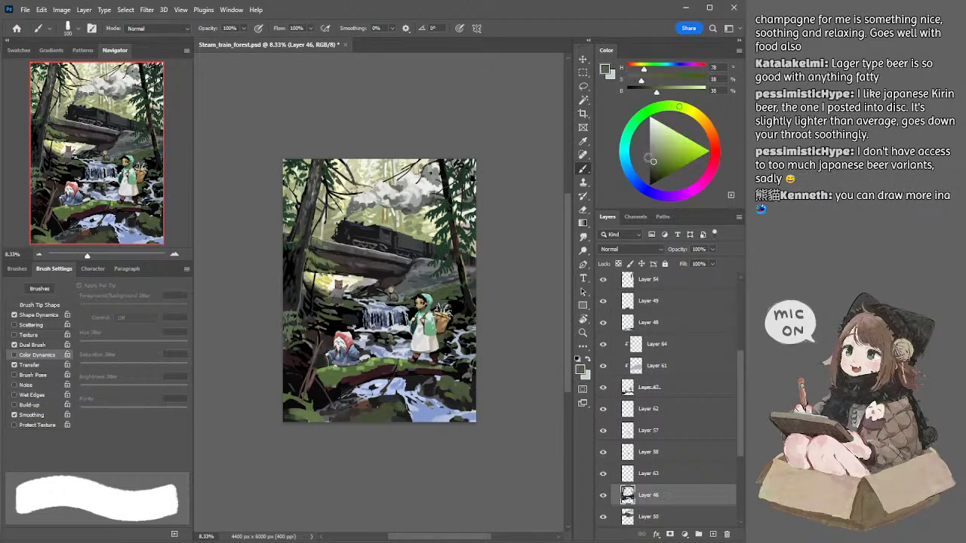
left_click(662, 161)
left_click(664, 108)
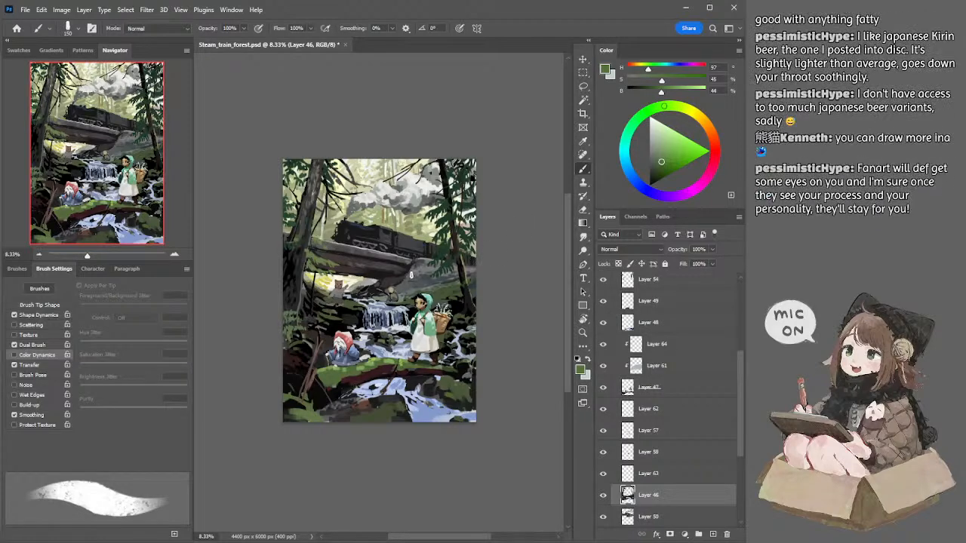
Step: Paint the bank beside the waterfall with a 70 px brush in olive green (hue 87, saturation 35%, brightness 33%) and dark grey of 18% brightness
key("bracketleft")
key("bracketleft")
key("bracketleft")
left_click(347, 305, "alt")
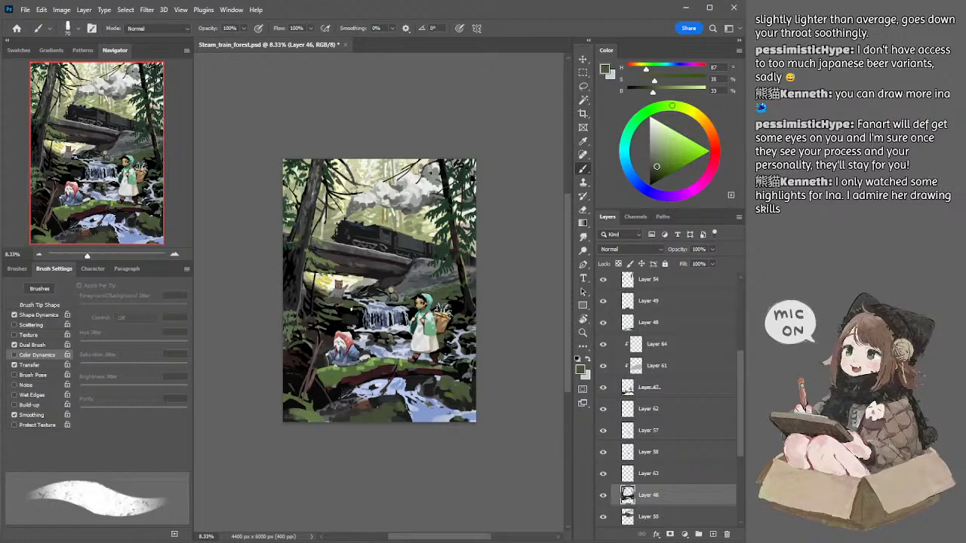
left_click(334, 285, "alt")
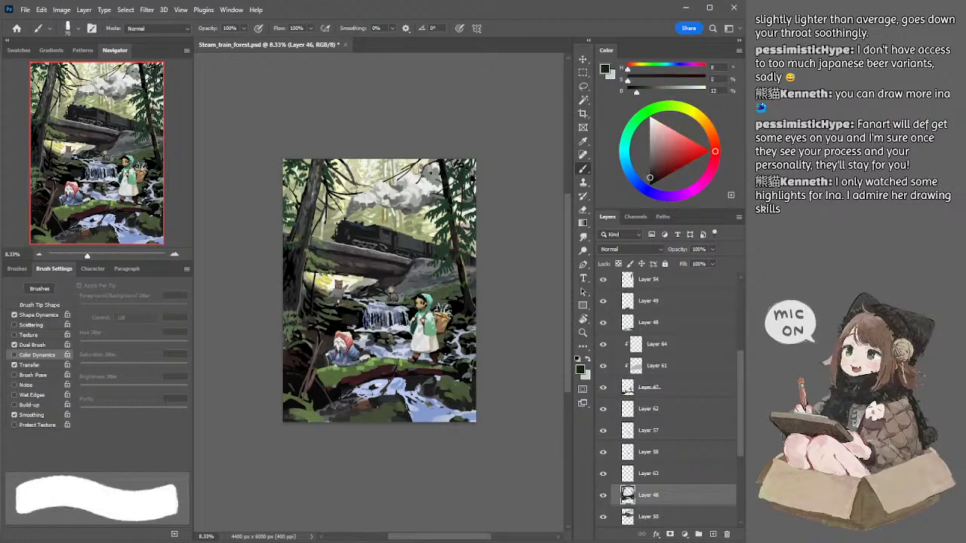
left_click(650, 174)
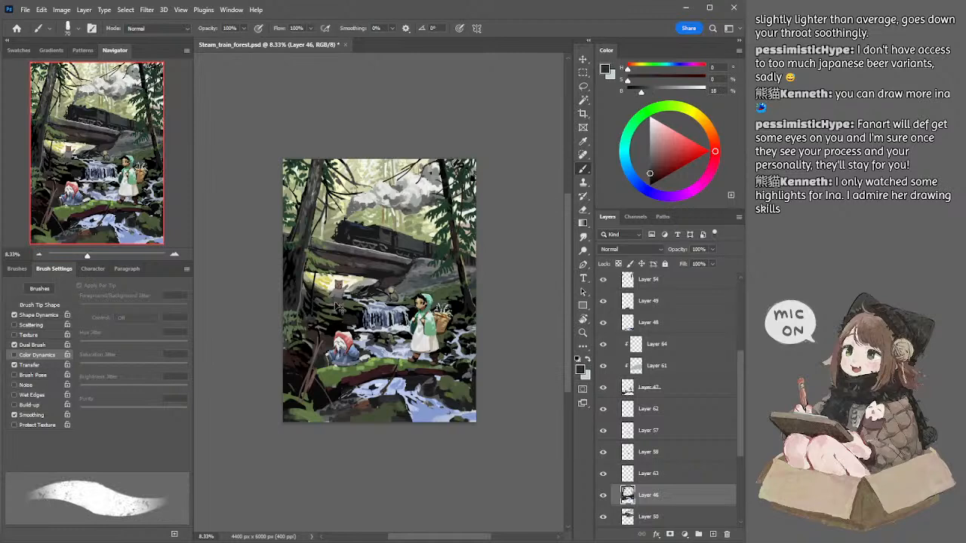
Step: Select Layer 54 and clean up the right-hand tree with a 60 px eraser
left_click(175, 255)
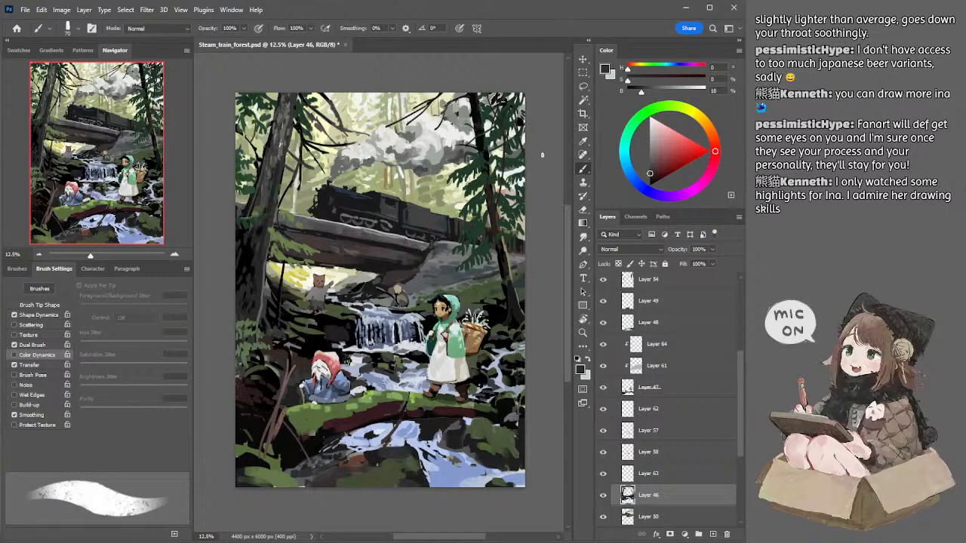
left_click_drag(544, 164, 542, 164)
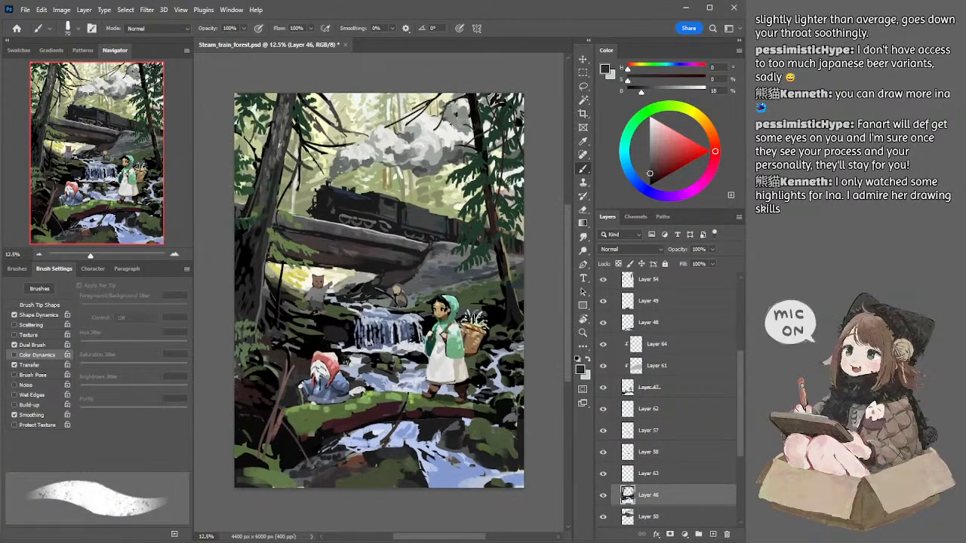
left_click(476, 170, "ctrl")
key("e")
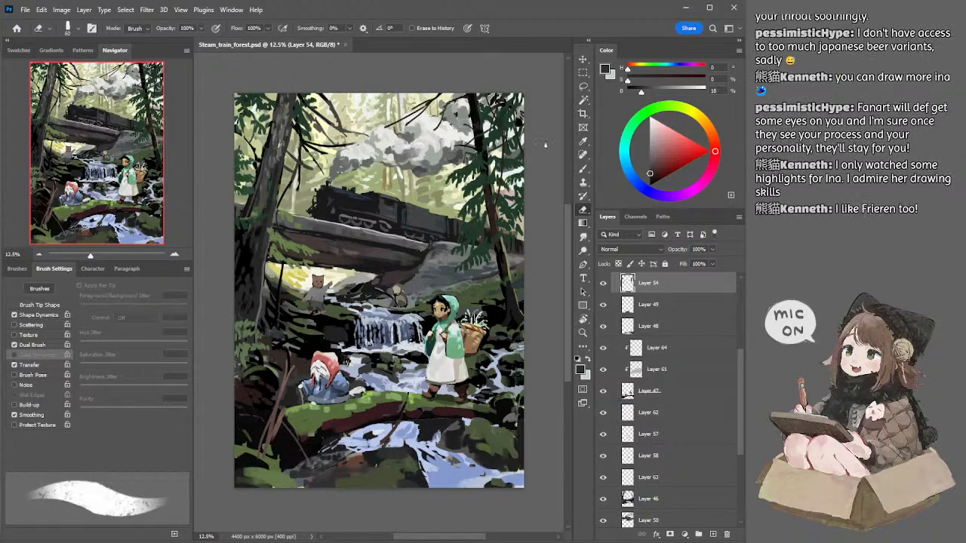
left_click_drag(549, 161, 547, 147)
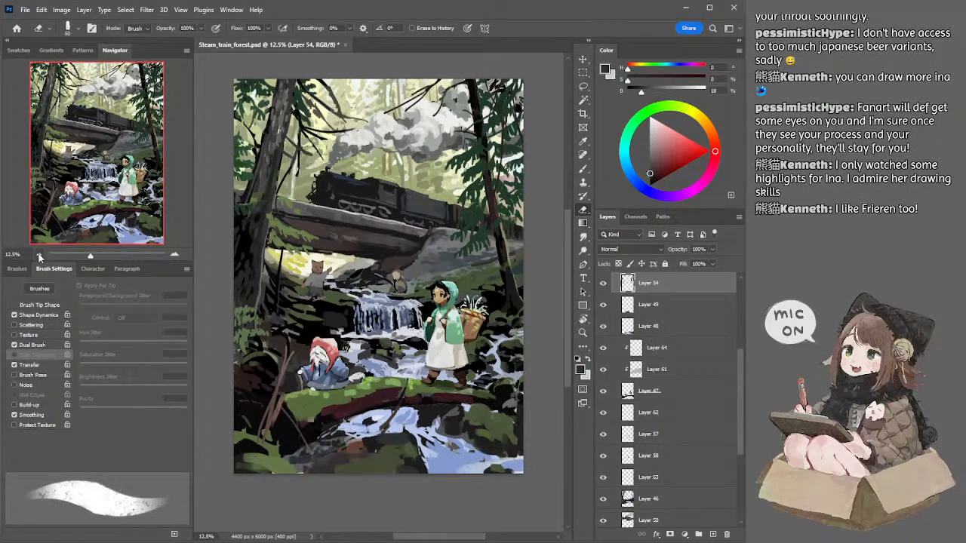
Step: Sample a dark reddish brown (saturation 33%, brightness 17%) from Layer 46 and refine the right-hand tree on Layer 54, reducing the brush to 25 px
left_click(479, 125, "ctrl")
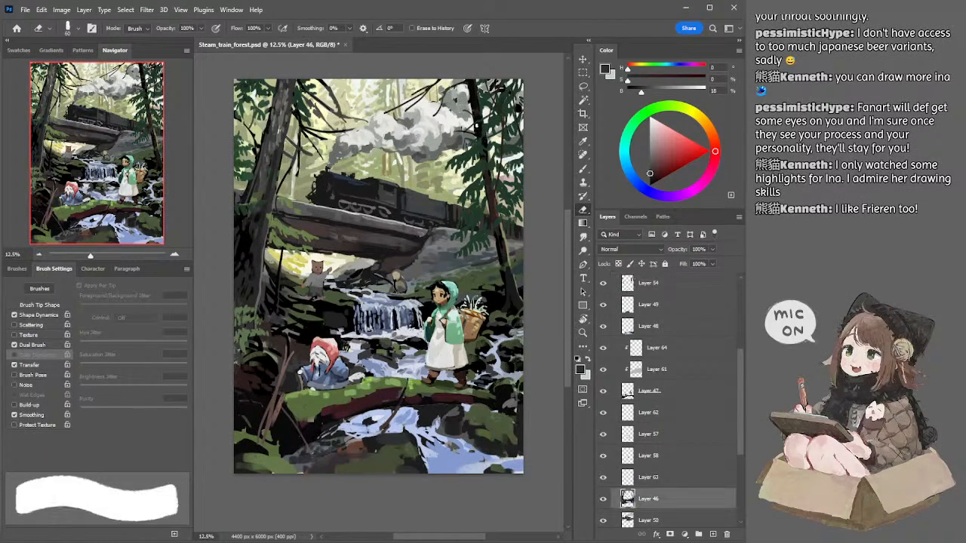
key("b")
left_click(492, 175, "alt")
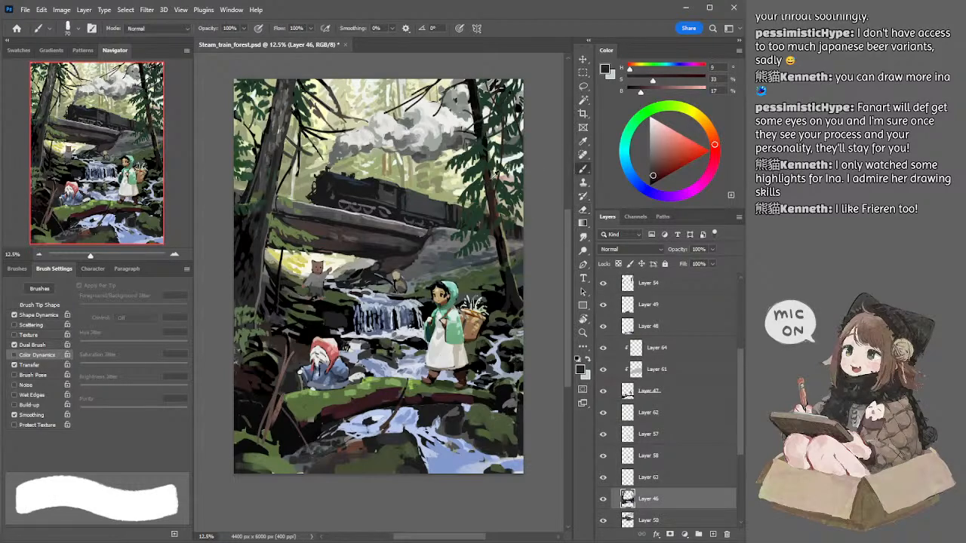
key("bracketleft")
key("bracketleft")
key("bracketleft")
key("bracketleft")
key("bracketleft")
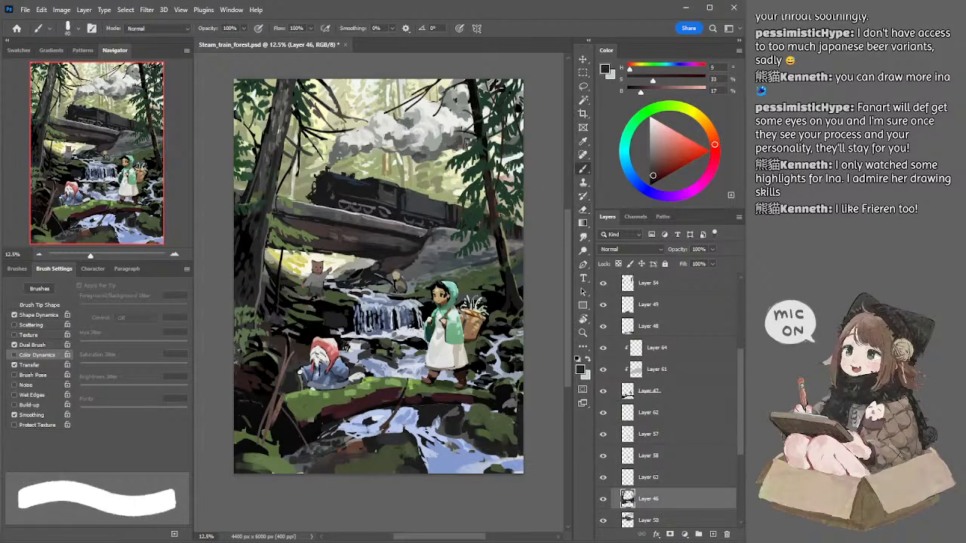
left_click(477, 147, "ctrl")
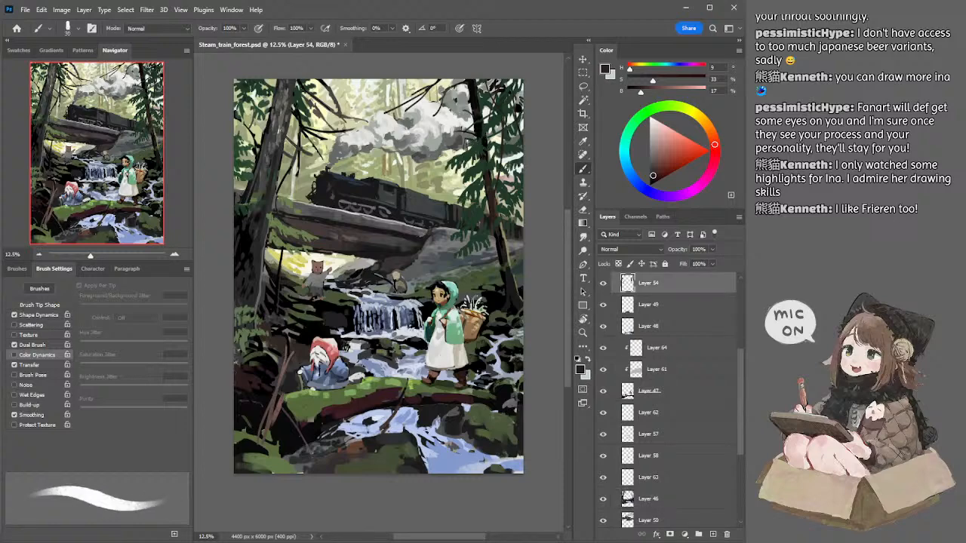
key("bracketleft")
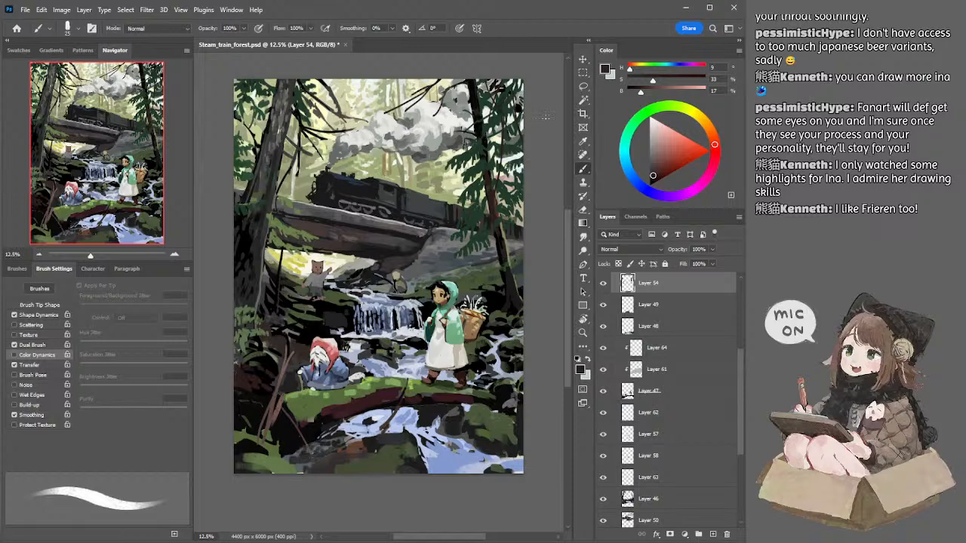
left_click_drag(544, 135, 545, 133)
Step: Select Layer 46, undo the last stroke, and trim the branches beside the left tree with a 45 px eraser
left_click(340, 100, "ctrl")
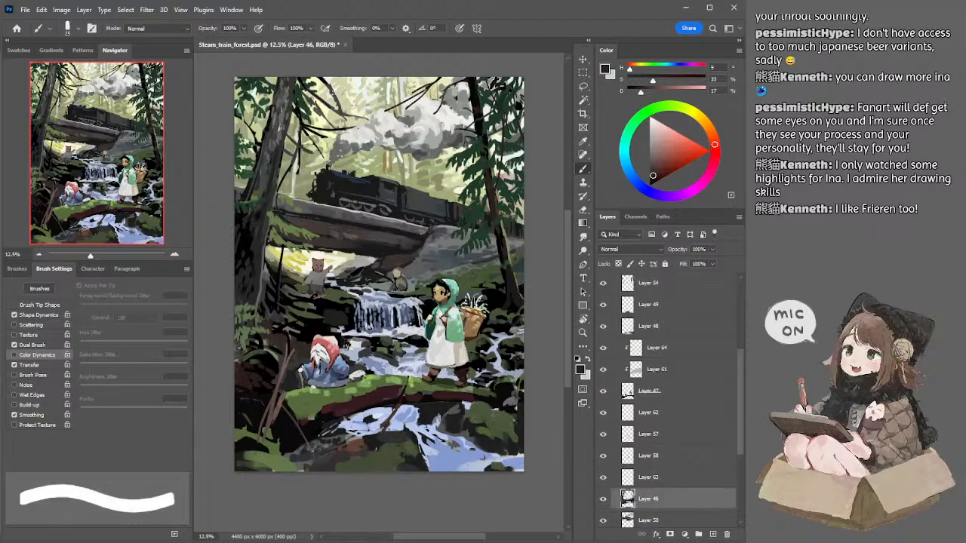
key("e")
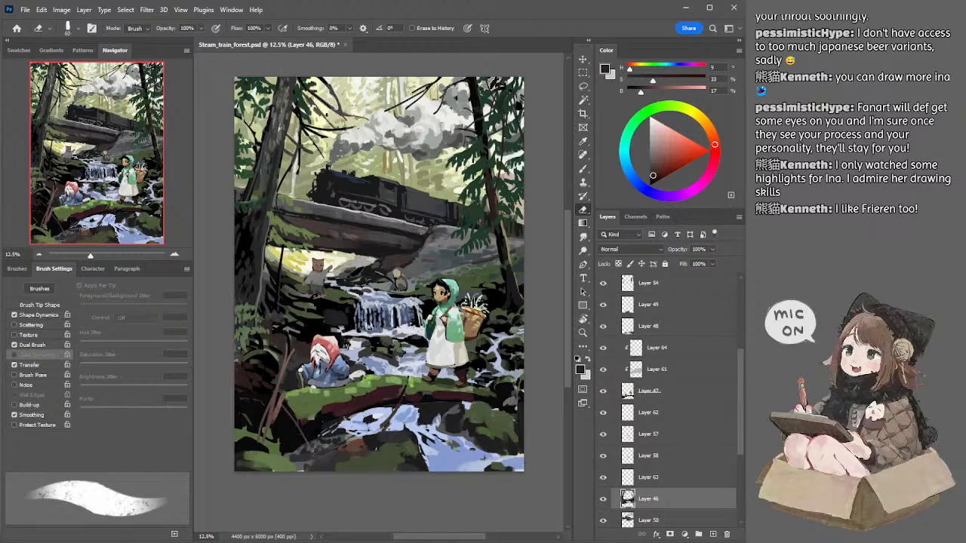
key("ctrl+z")
key("bracketleft")
key("bracketleft")
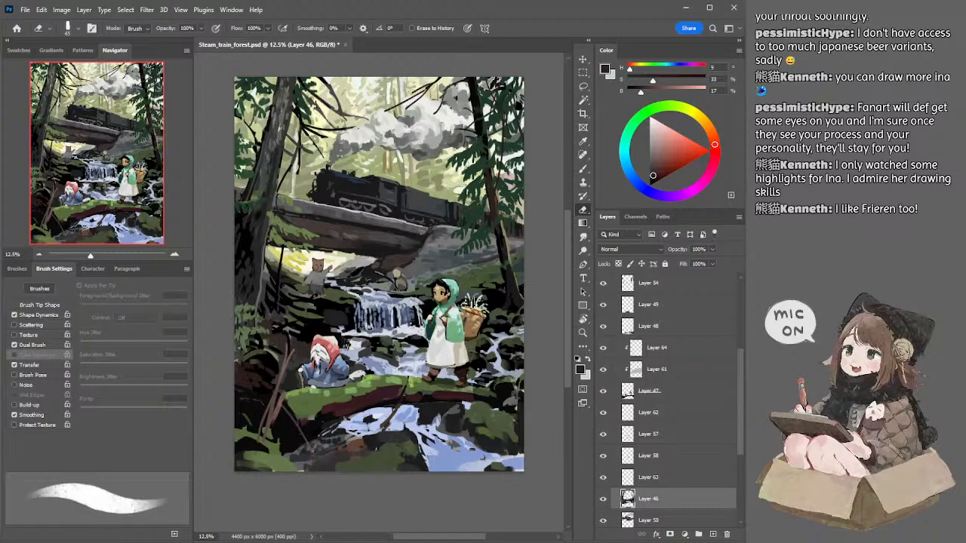
Step: Sample a greyish brown (hue 33, saturation 13%, brightness 27%), paint the left tree's branches with a 50 px brush, and trim them with a 45 px eraser
key("b")
left_click(325, 105, "alt")
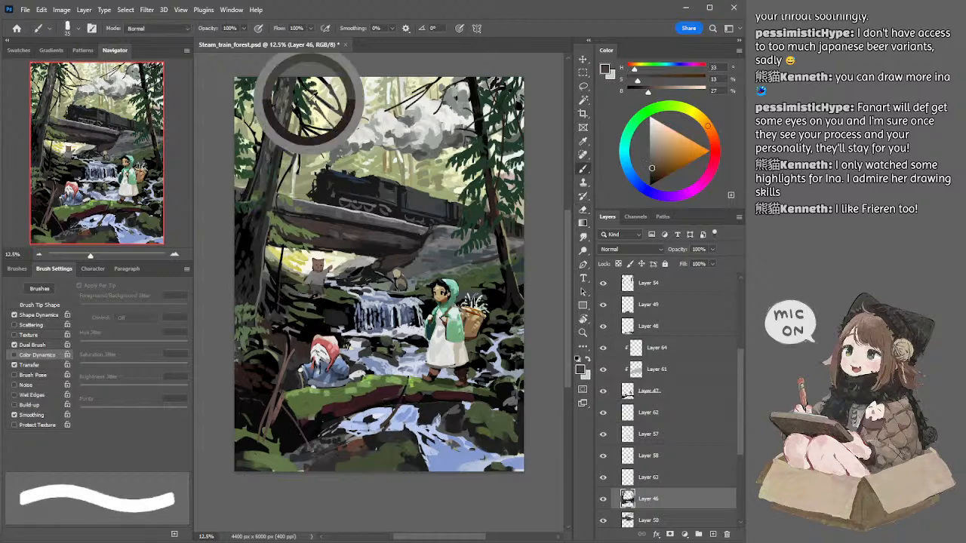
key("bracketright")
key("bracketright")
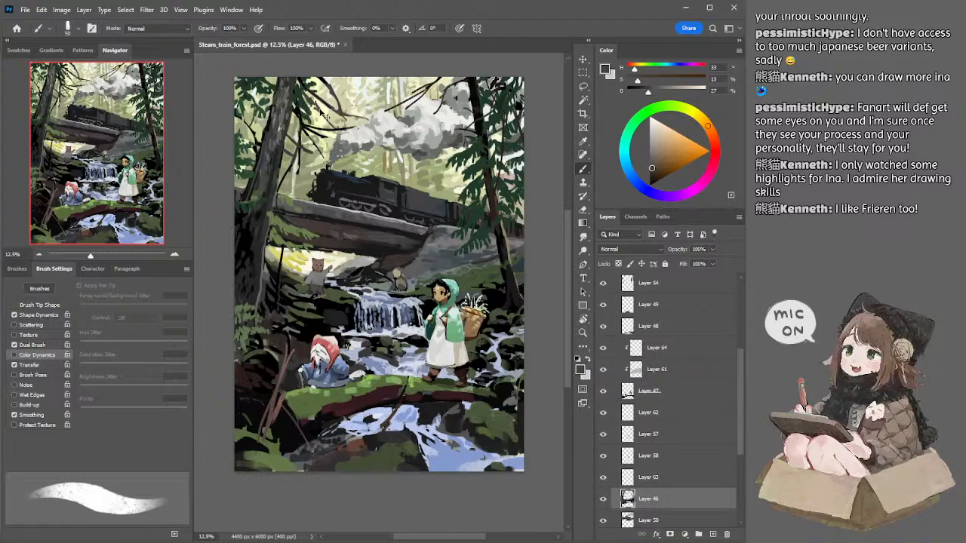
key("e")
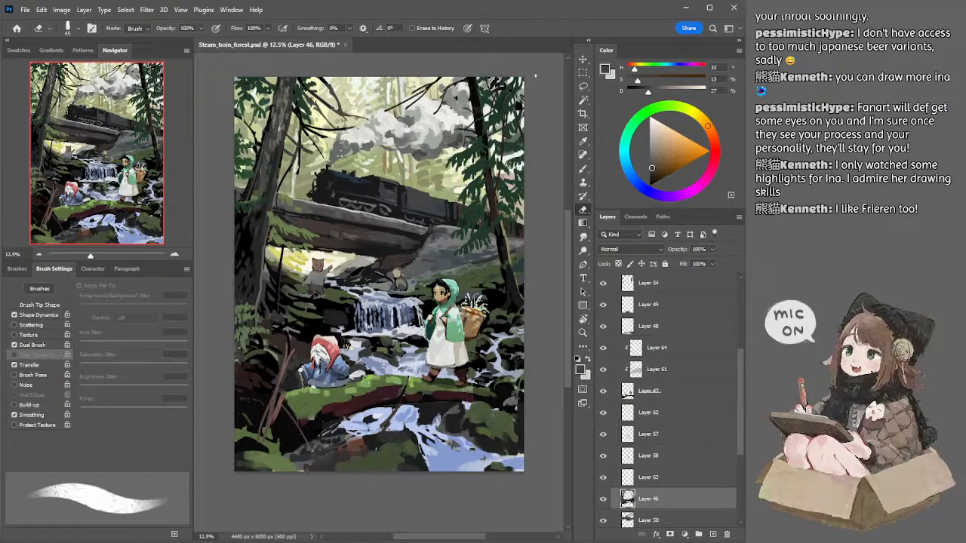
left_click_drag(431, 151, 443, 138)
left_click_drag(427, 152, 426, 148)
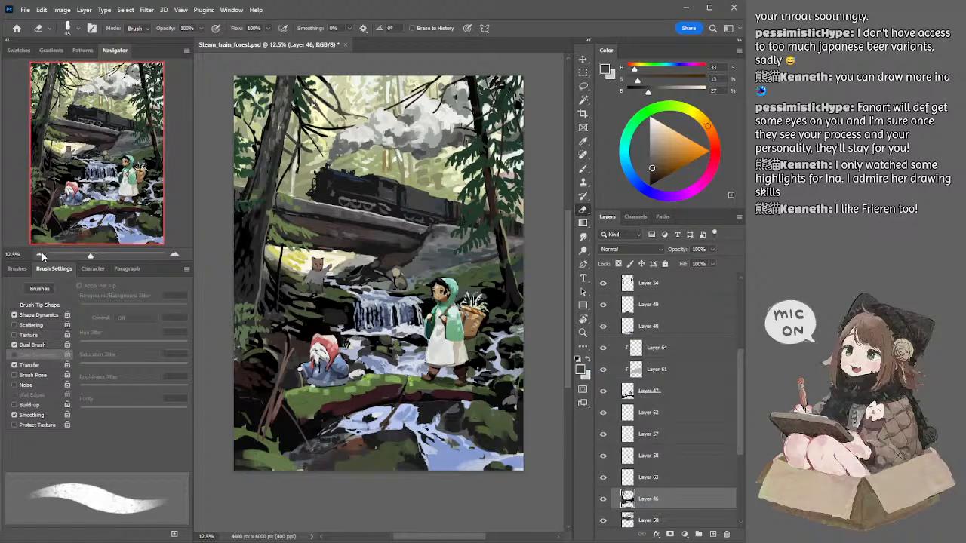
left_click_drag(380, 150, 385, 155)
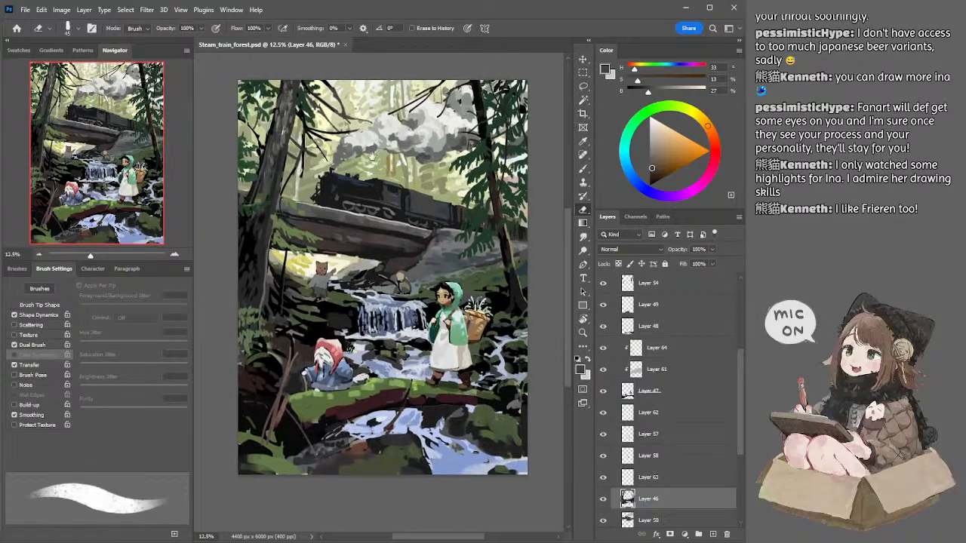
Step: Sample a dark grey of 24% brightness and paint bark tones down the left tree trunk with an 80 px brush
key("b")
left_click(276, 116, "alt")
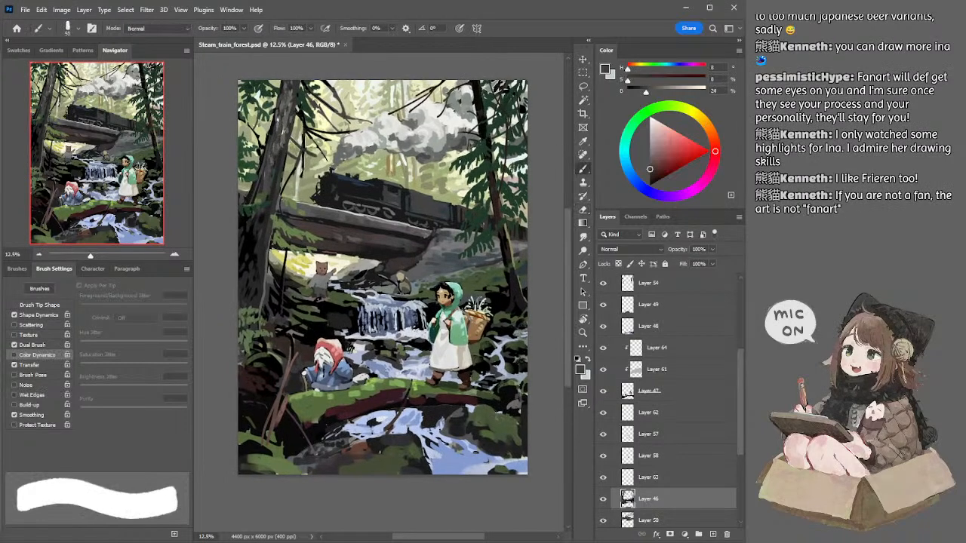
left_click_drag(276, 117, 275, 140)
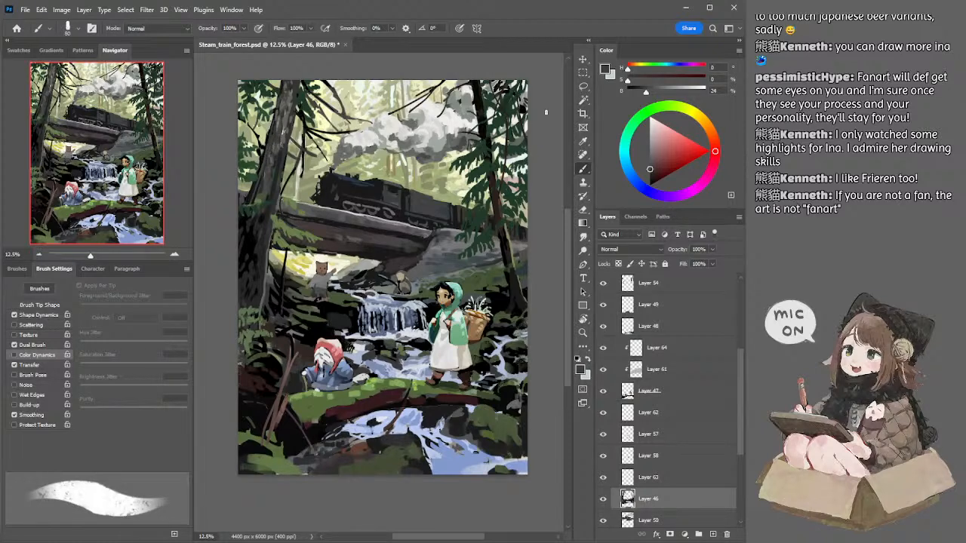
Step: Select Layer 54, mix a dark green (hue 141, saturation 52%, brightness 17%), and paint the right-hand tree's foliage, reducing the brush to 50 px
mouse_move(552, 125)
left_mouse_down()
mouse_move(544, 97)
mouse_move(547, 109)
left_mouse_up()
left_click(473, 206, "ctrl")
left_click(493, 192, "alt")
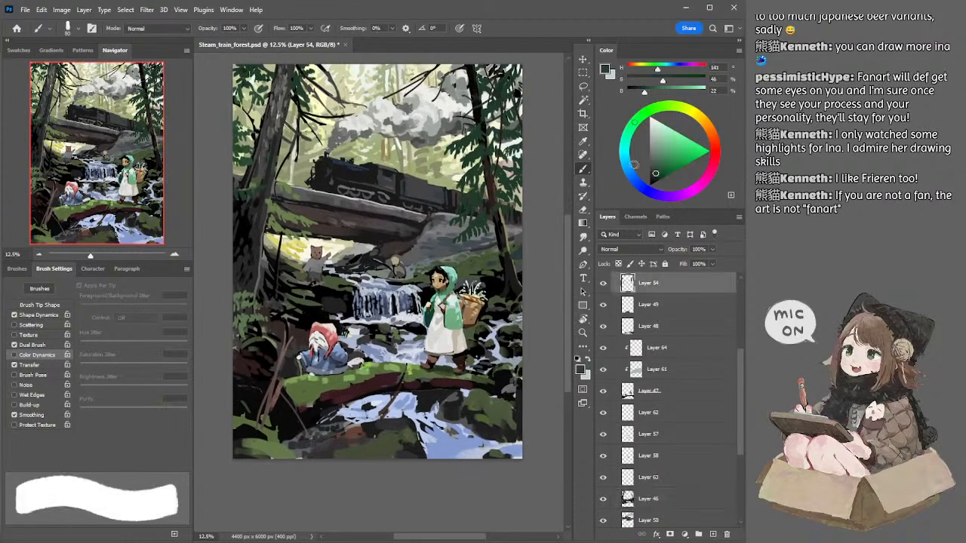
left_click(655, 176)
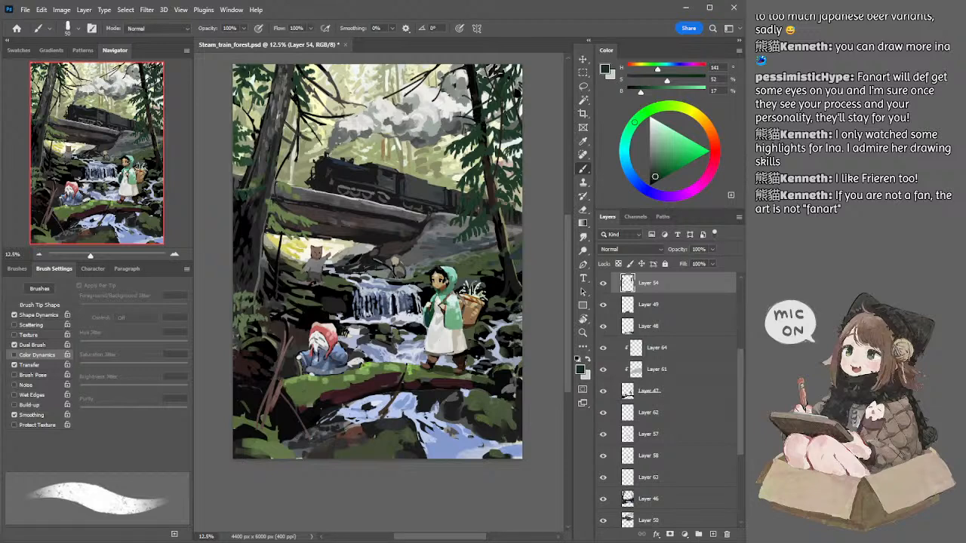
Step: Select Layer 50, sample off-white (93% brightness) and light grey (67%), and paint the smoke beside the right-hand tree, enlarging the brush to 125 px
left_click(447, 104, "ctrl")
left_click(447, 98, "alt")
left_click_drag(448, 95, 455, 102)
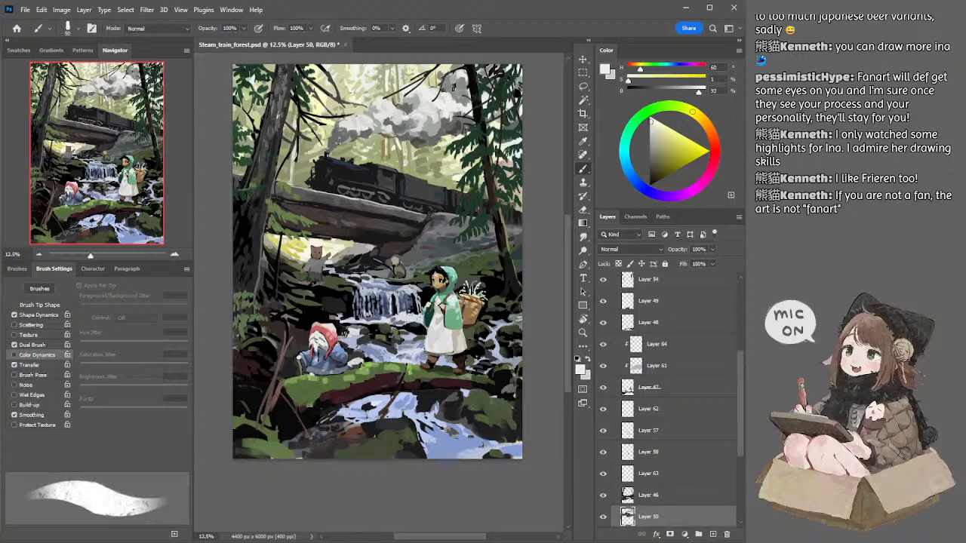
left_click(453, 85, "alt")
left_click_drag(447, 78, 456, 89)
left_click(456, 77, "alt")
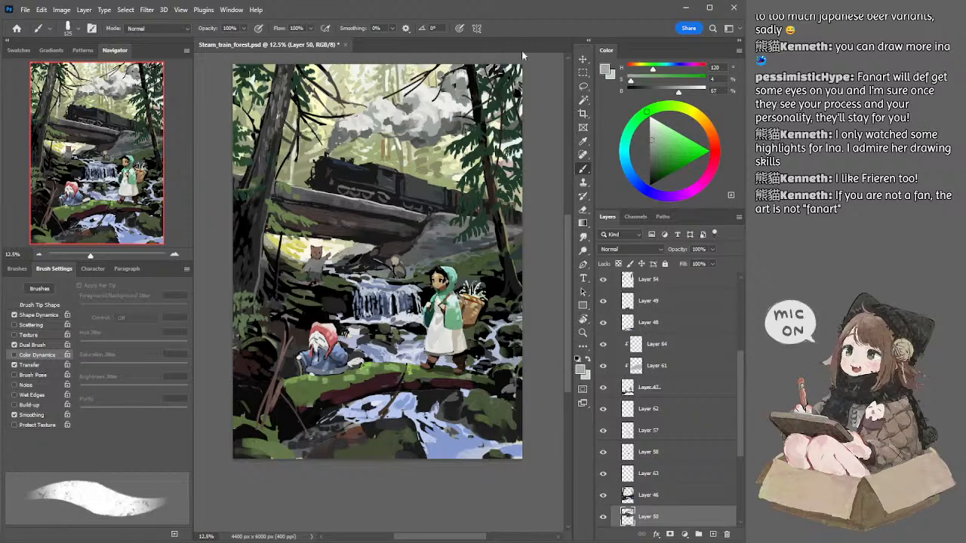
Step: Refine the smoke plume on Layer 50 with off-white of 93% brightness and greys of 64% and 82%, adjusting the brush up to 200 px
left_click(447, 102, "alt")
key("bracketleft")
key("bracketleft")
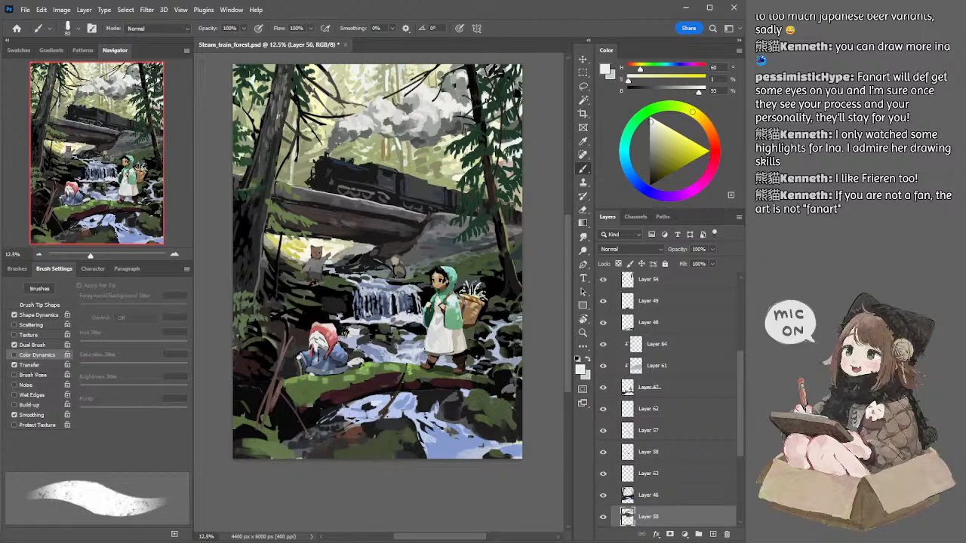
left_click(465, 87, "alt")
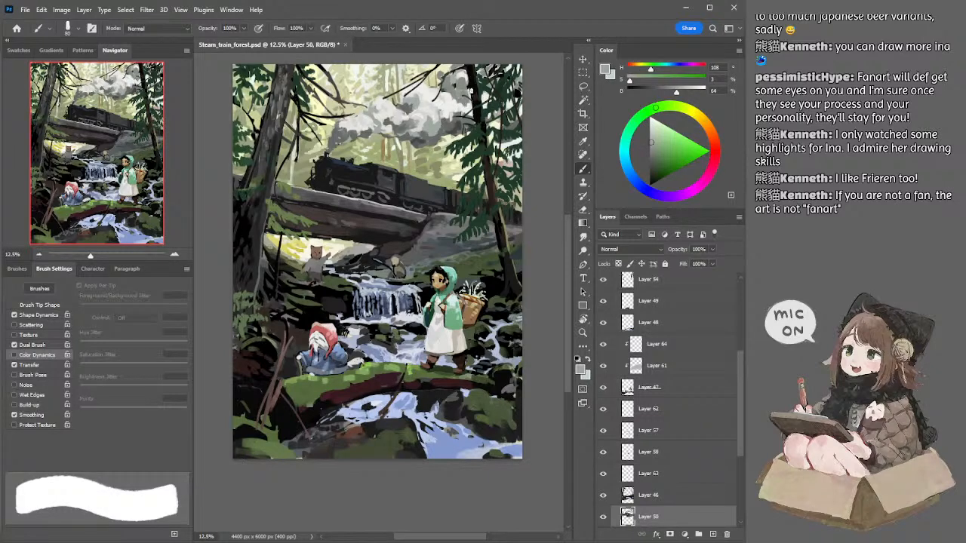
left_click(473, 88, "alt")
key("bracketright")
key("bracketright")
key("bracketright")
key("bracketleft")
key("bracketright")
key("bracketright")
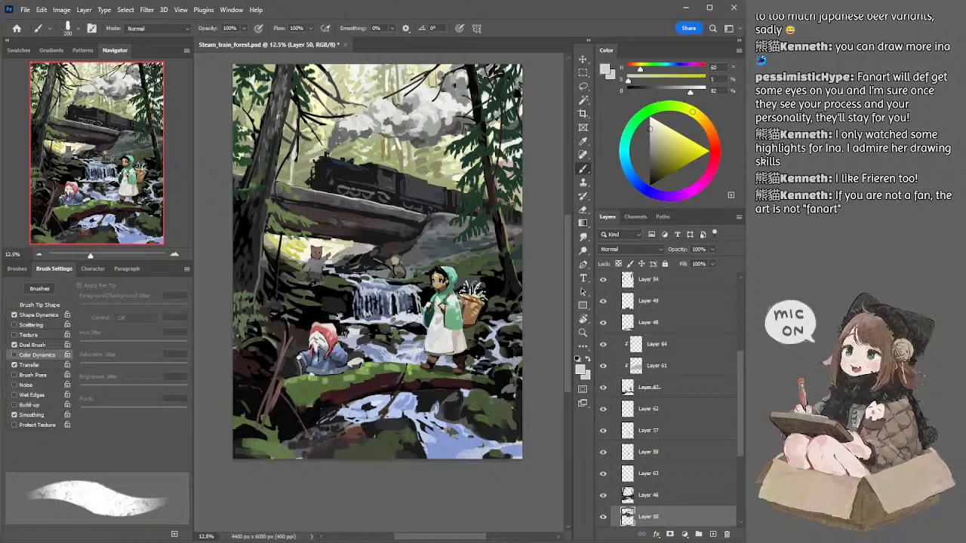
Step: Paint the smoke and gaps around the right-hand tree on Layer 50 with greys of 27% and 59% brightness, using a 150–200 px brush
left_click(462, 126, "alt")
left_click_drag(499, 125, 490, 129)
key("[")
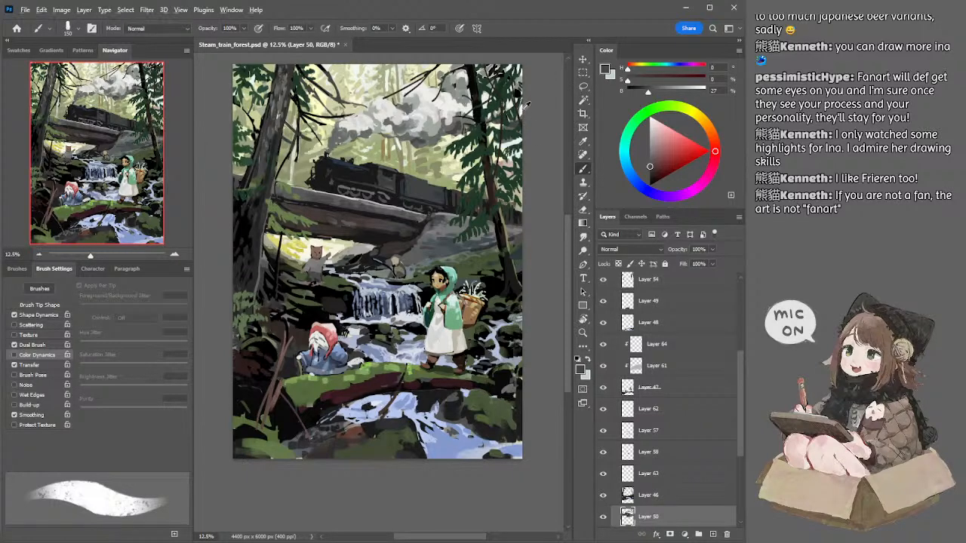
left_click(522, 107, "alt")
left_click(516, 81, "alt")
left_click(516, 82, "alt")
key("bracketright")
key("bracketright")
key("bracketright")
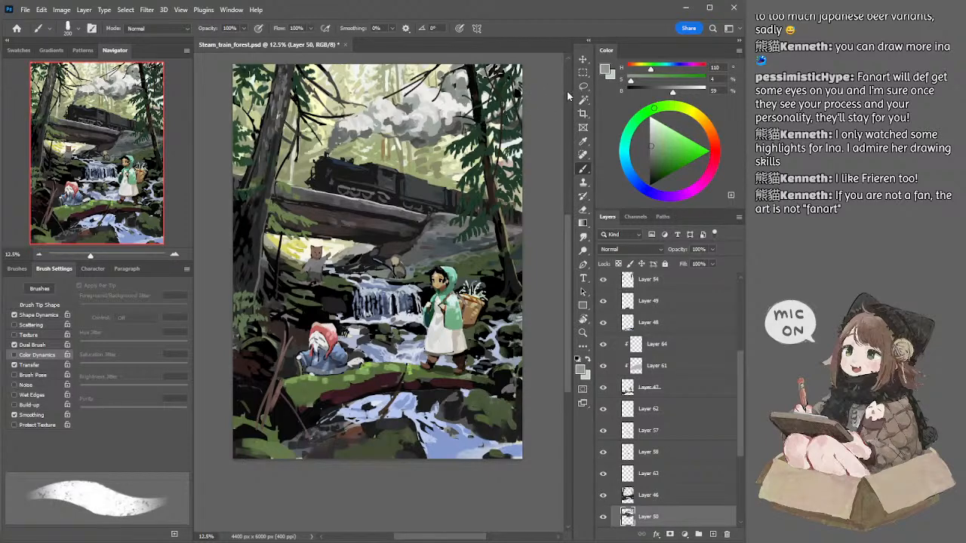
left_click_drag(463, 128, 476, 135)
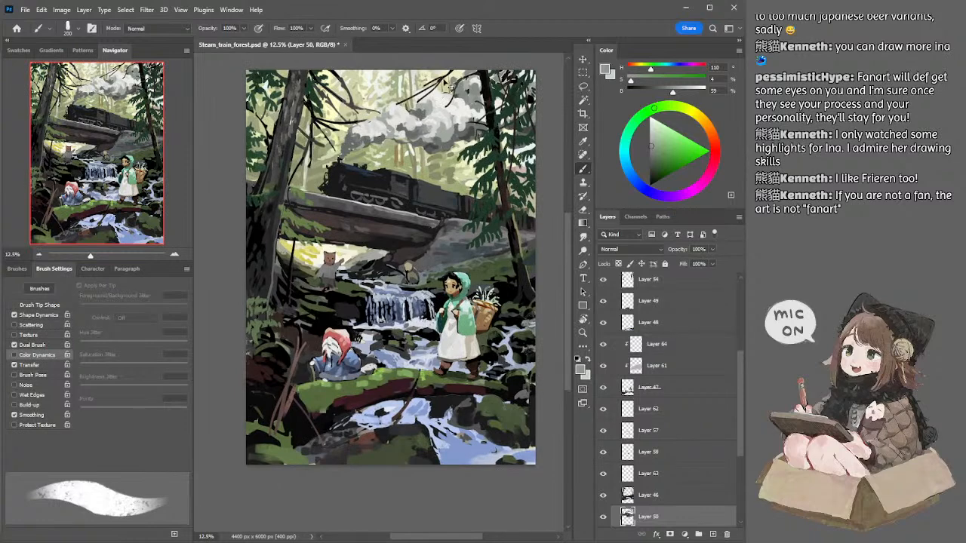
key("alt+bracketright")
key("e")
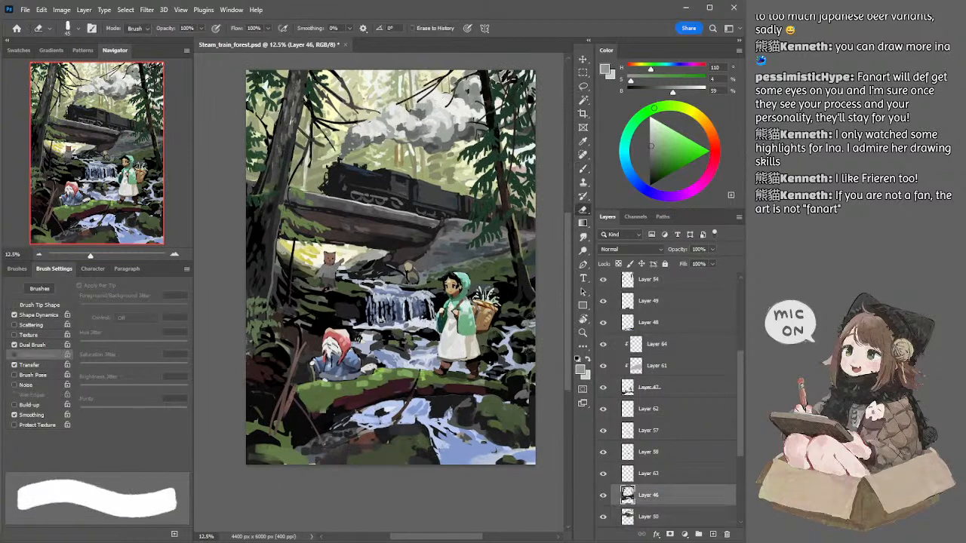
left_click(410, 111, "ctrl")
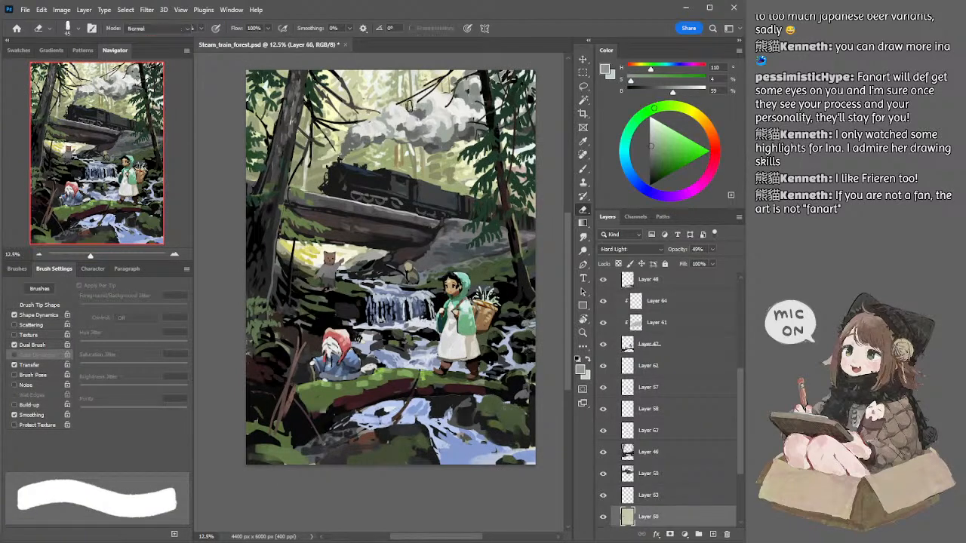
key("b")
left_click(412, 105, "alt")
key("bracketleft")
key("bracketleft")
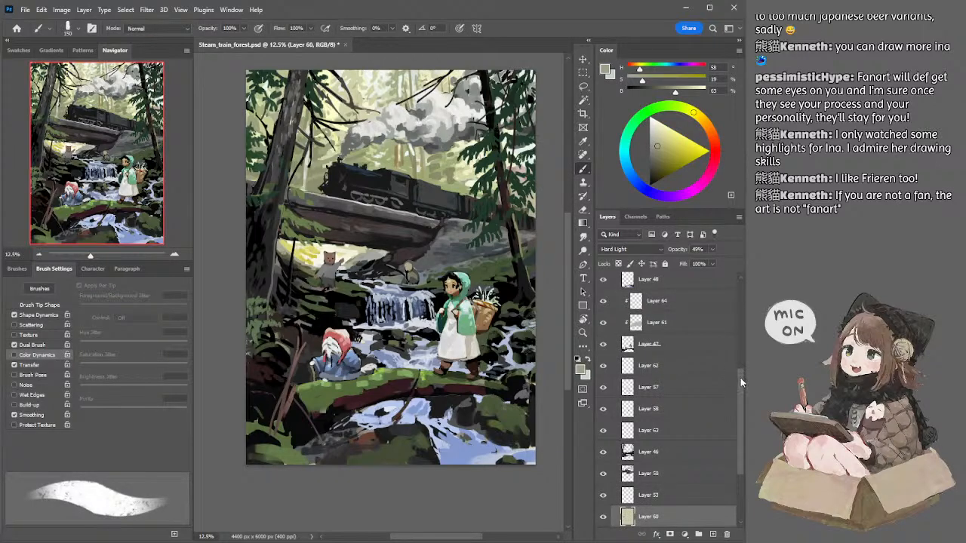
Step: Hide Layer 60, touch up Layer 39's background by the smoke with olive grey (hue 63, saturation 14%, brightness 49%) at 175 px, and show Layer 60 again
scroll(647, 429, "down", 2)
left_click(603, 467)
left_click(630, 489)
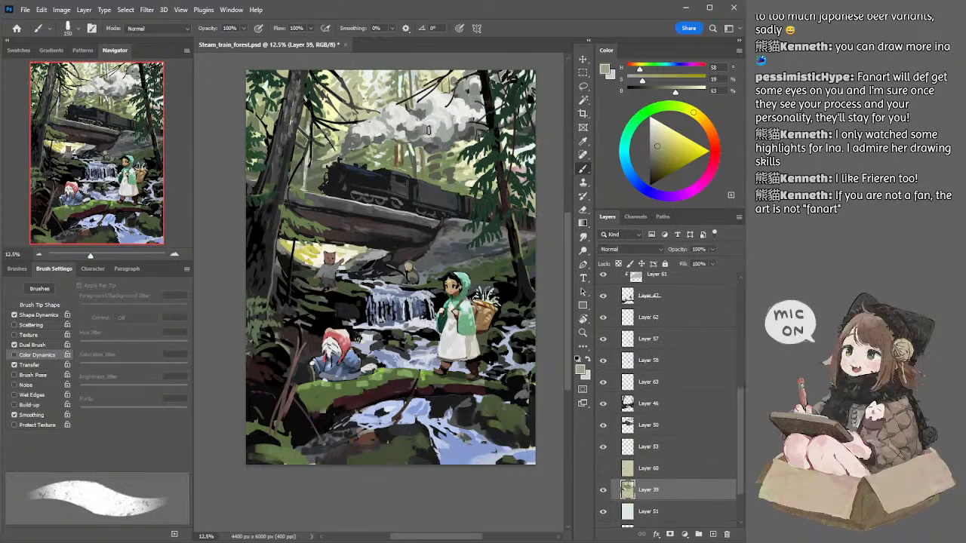
left_click(409, 104, "alt")
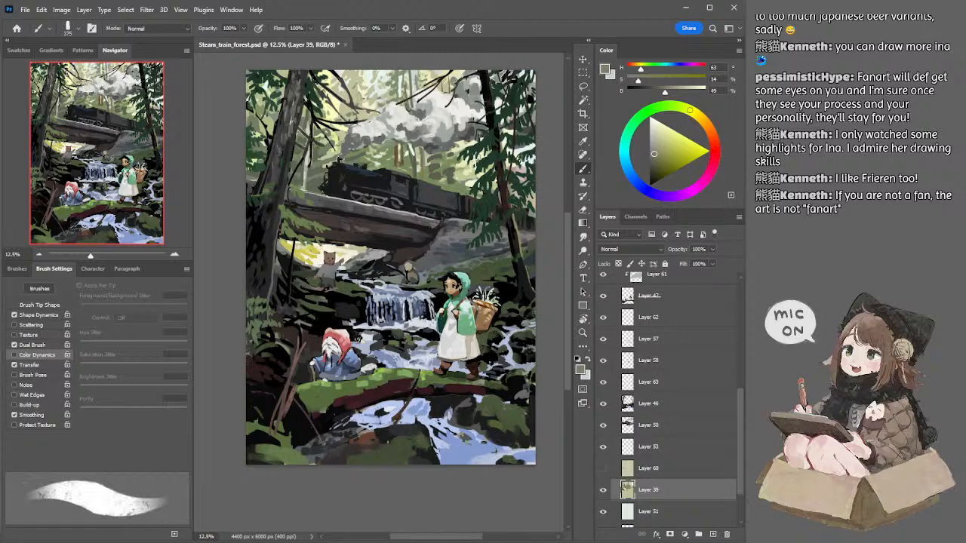
left_click_drag(476, 254, 481, 266)
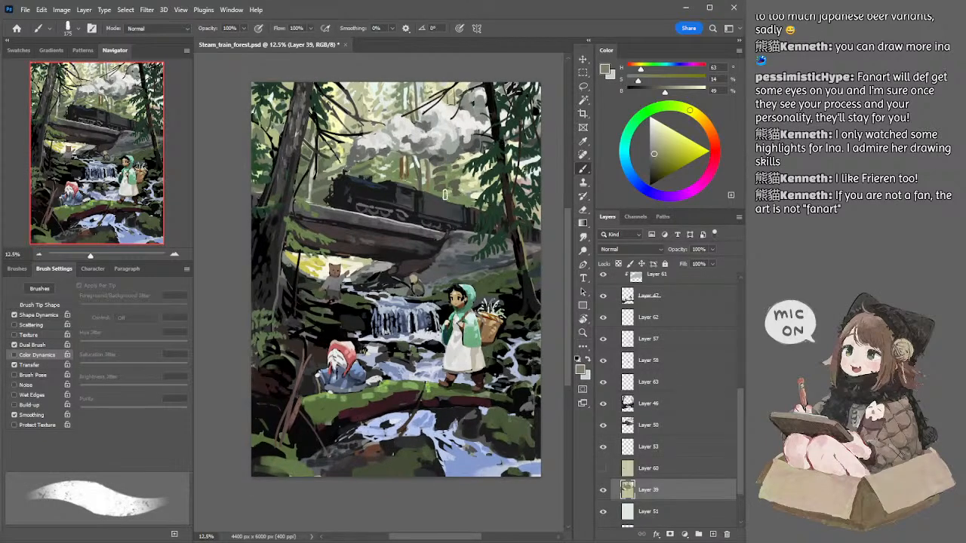
left_click(603, 468)
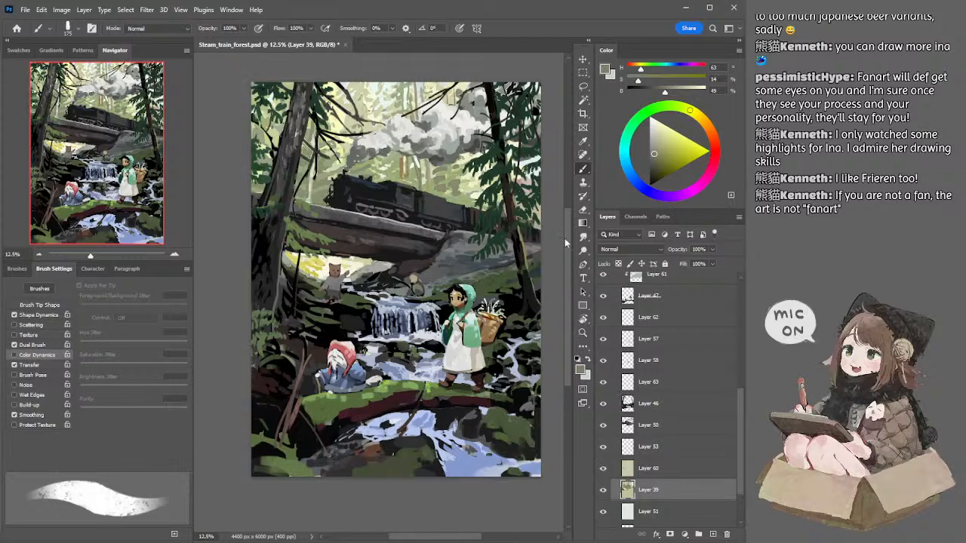
left_click_drag(553, 143, 551, 154)
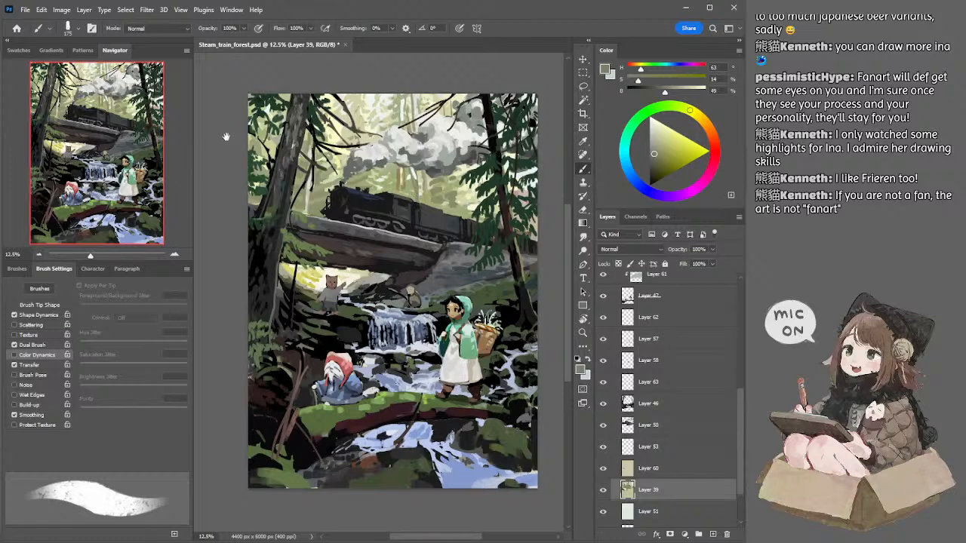
mouse_move(229, 175)
left_mouse_down()
mouse_move(236, 165)
mouse_move(224, 157)
left_mouse_up()
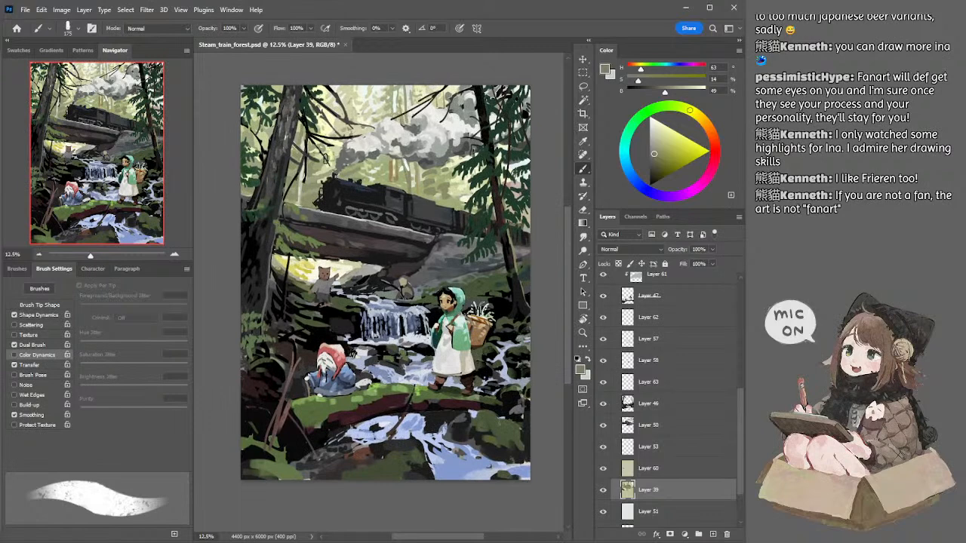
Step: Select Layer 60 and erase parts of its Hard Light glaze around the train smoke with an 80 px textured eraser
key("alt+bracketright")
key("e")
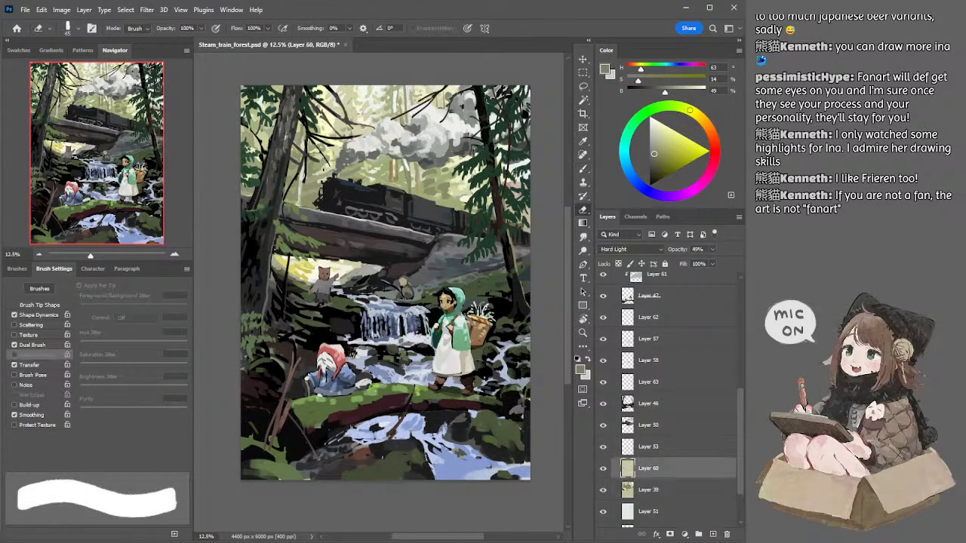
key("bracketright")
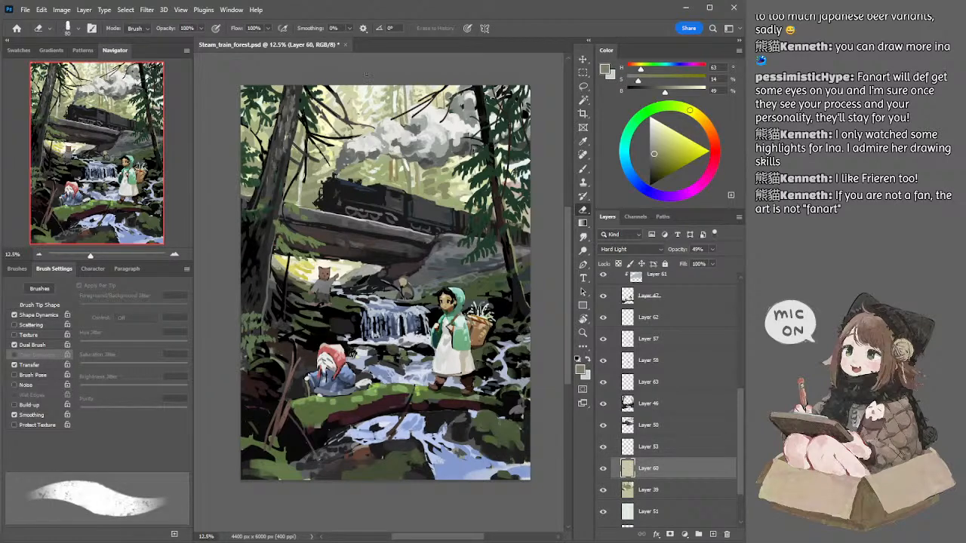
left_click_drag(332, 195, 334, 195)
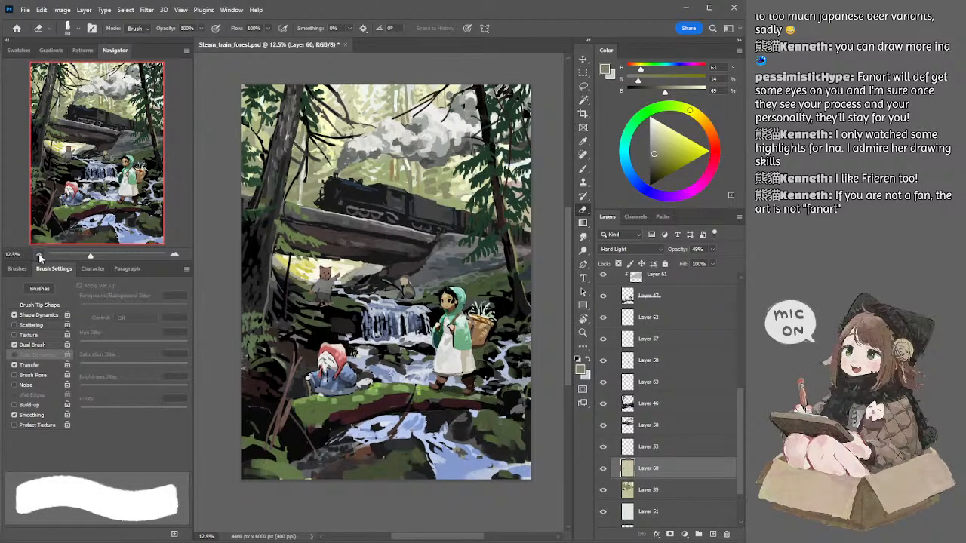
left_click_drag(342, 200, 339, 195)
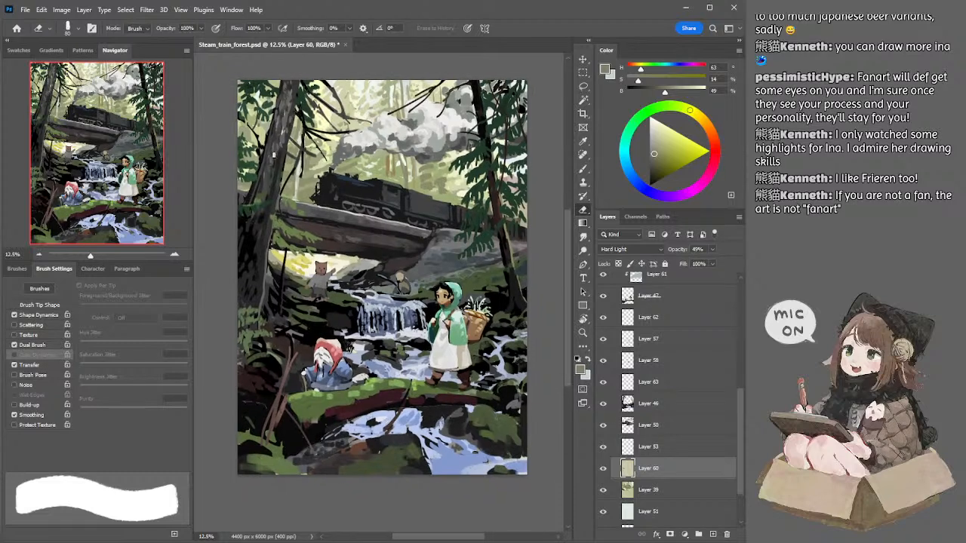
left_click(38, 256)
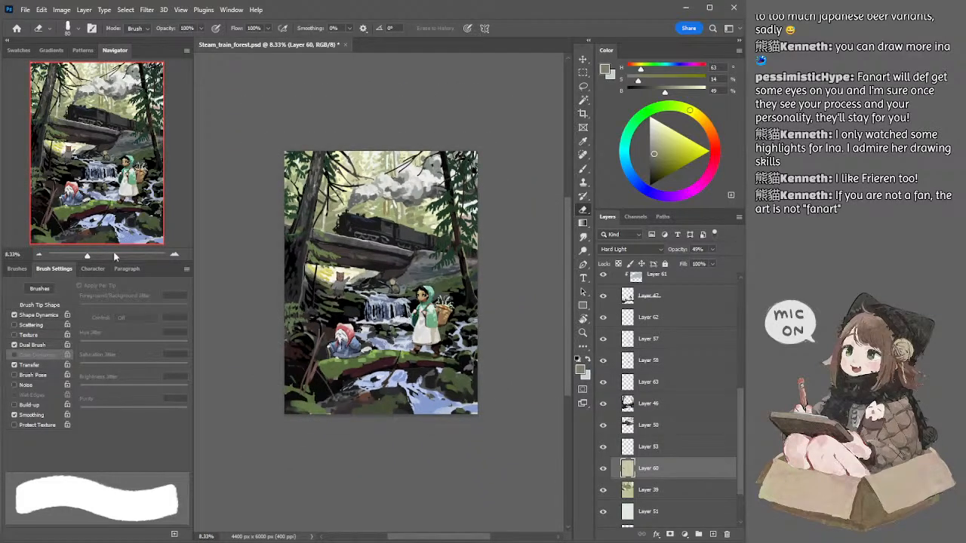
left_click(175, 254)
Step: Select Layer 50 and paint the smoke around the right-hand tree with greys of 55% and 82% brightness, enlarging the brush to 250 px
left_click(471, 102, "ctrl")
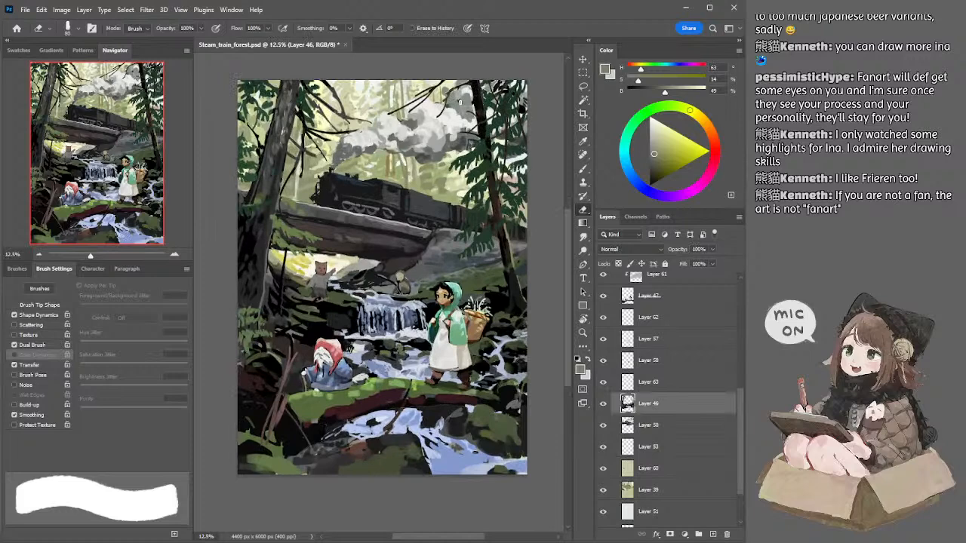
left_click(457, 101, "ctrl")
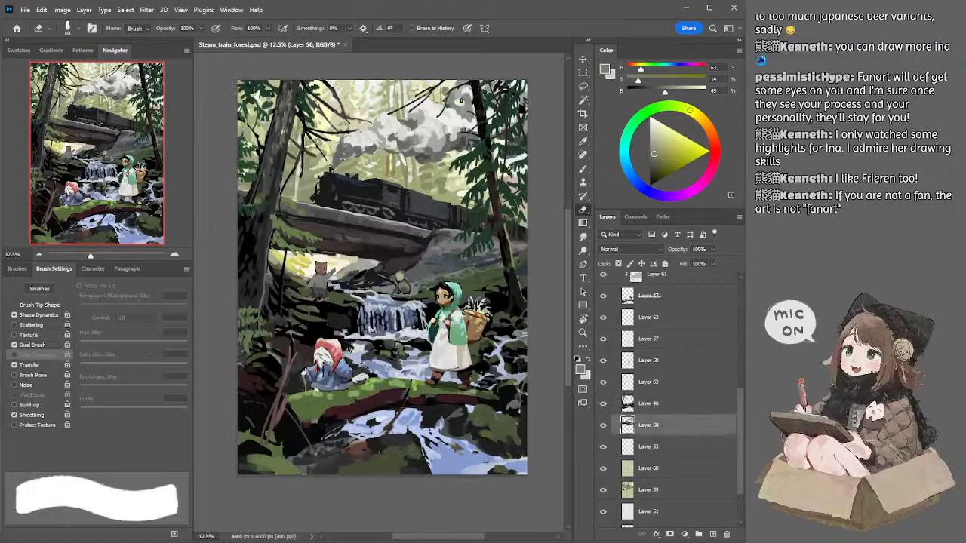
key("b")
left_click(465, 100, "alt")
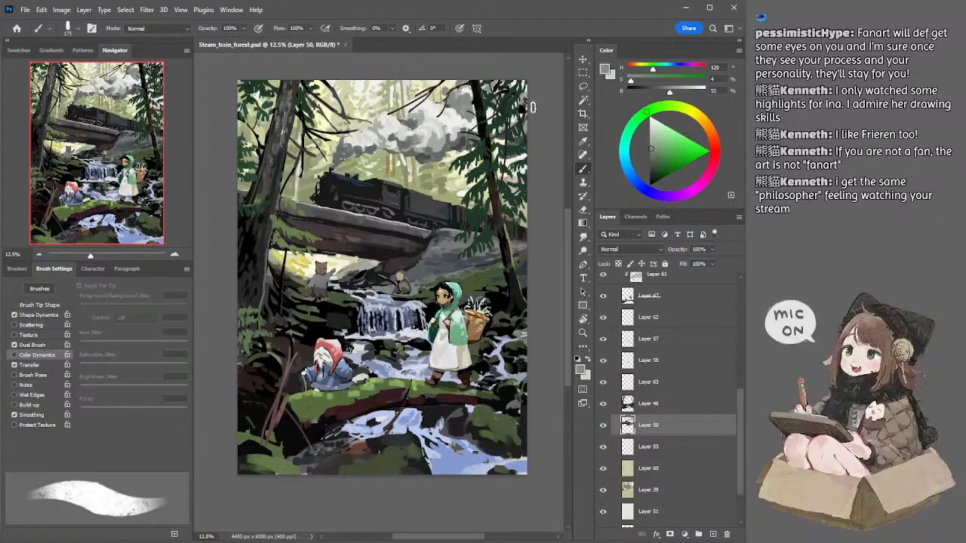
key("bracketright")
key("bracketright")
left_click(457, 124, "alt")
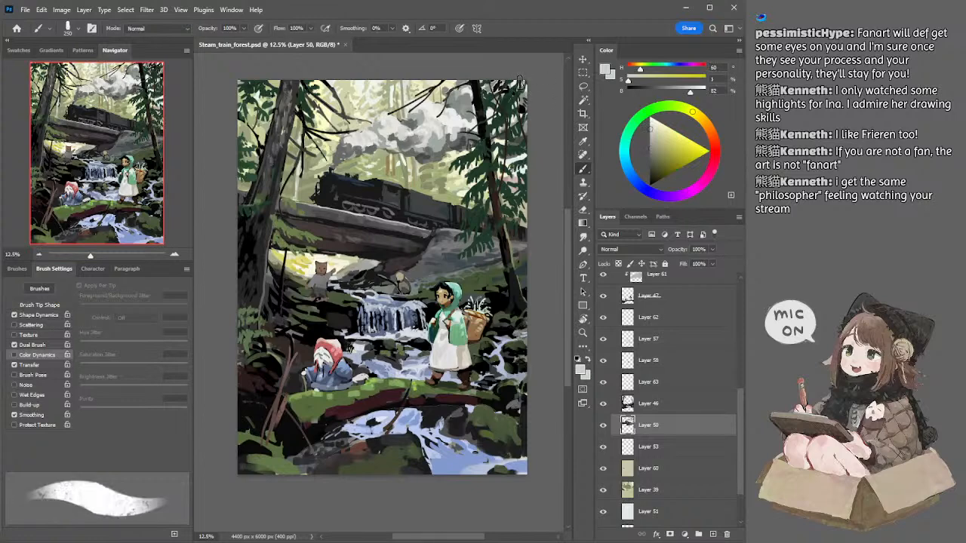
Step: Refine the smoke's lower edge above the locomotive with 89% off-white and 41% grey at 100 px, trimming it with a 90 px textured eraser
left_click_drag(477, 170, 489, 154)
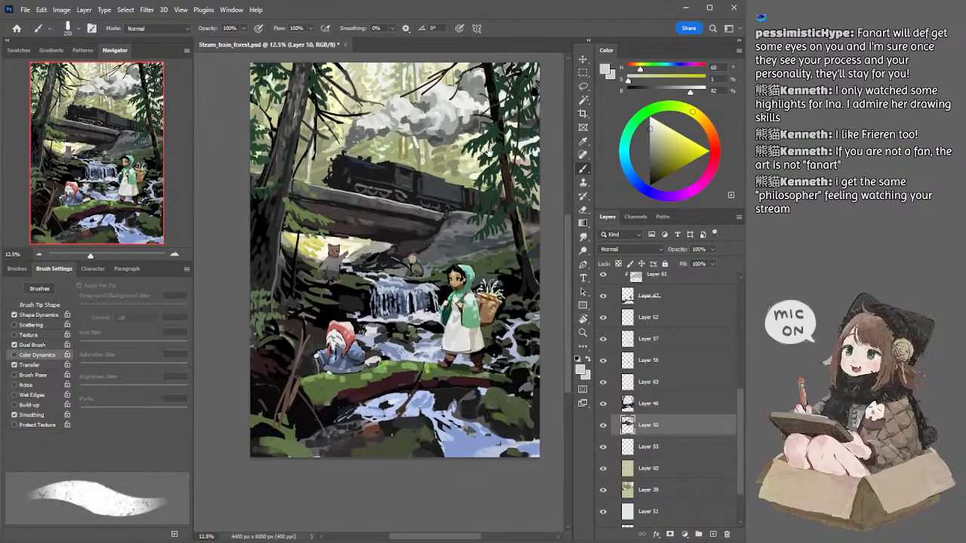
left_click(379, 114, "alt")
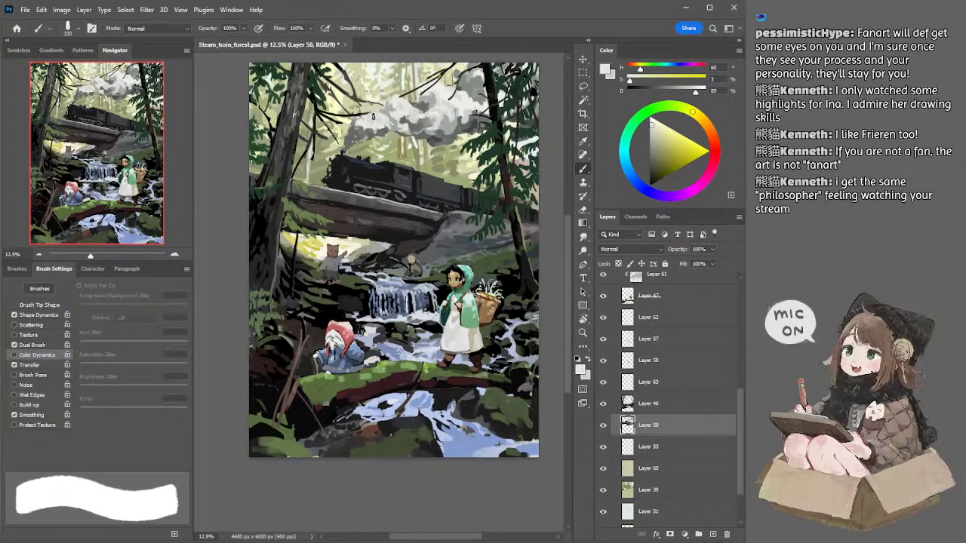
key("ctrl+F2")
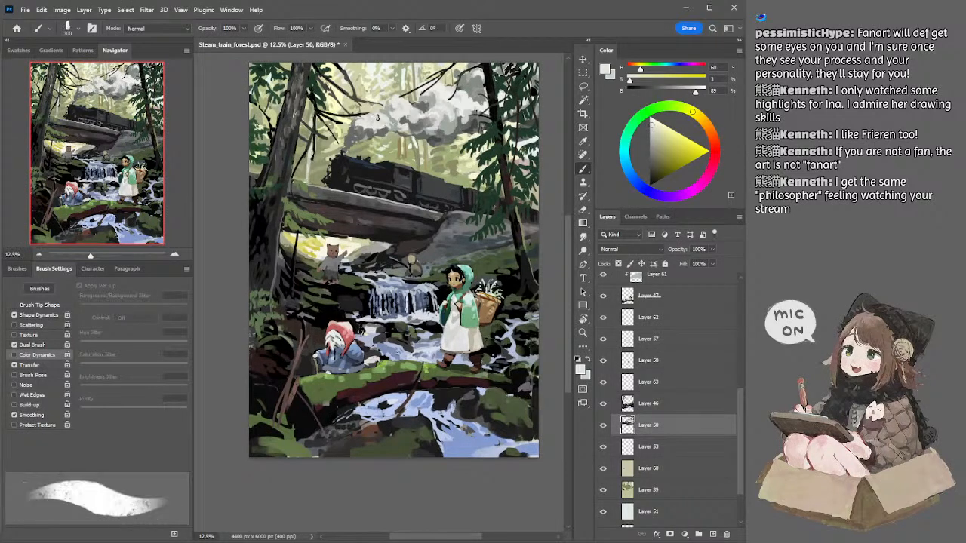
key("e")
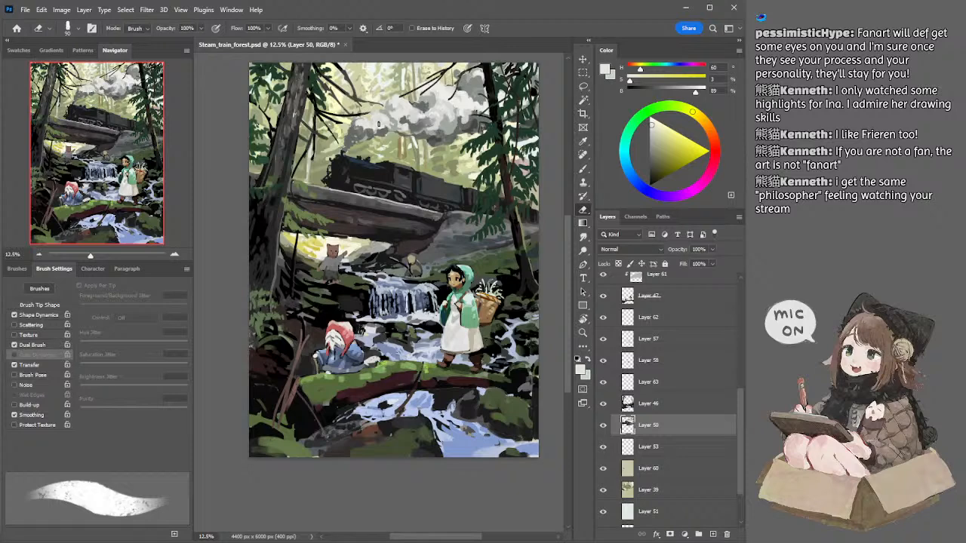
left_click_drag(380, 143, 378, 152)
left_click(349, 153, "alt")
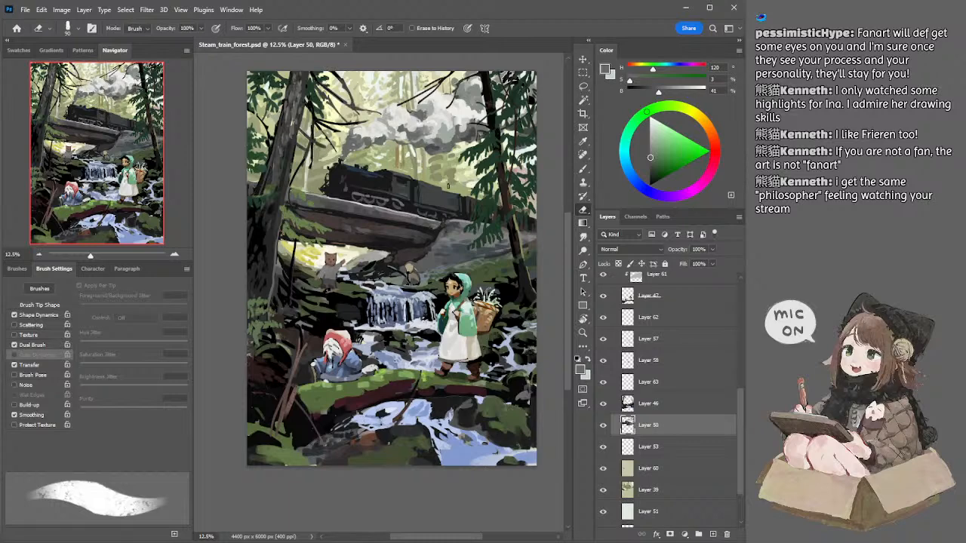
left_click_drag(385, 189, 376, 177)
Step: Sample a grey of 42% brightness and refine the smoke beside the right-hand tree, using a 125 px eraser and a 150 px brush
key("b")
left_click(458, 114, "alt")
key("e")
key("bracketright")
key("bracketright")
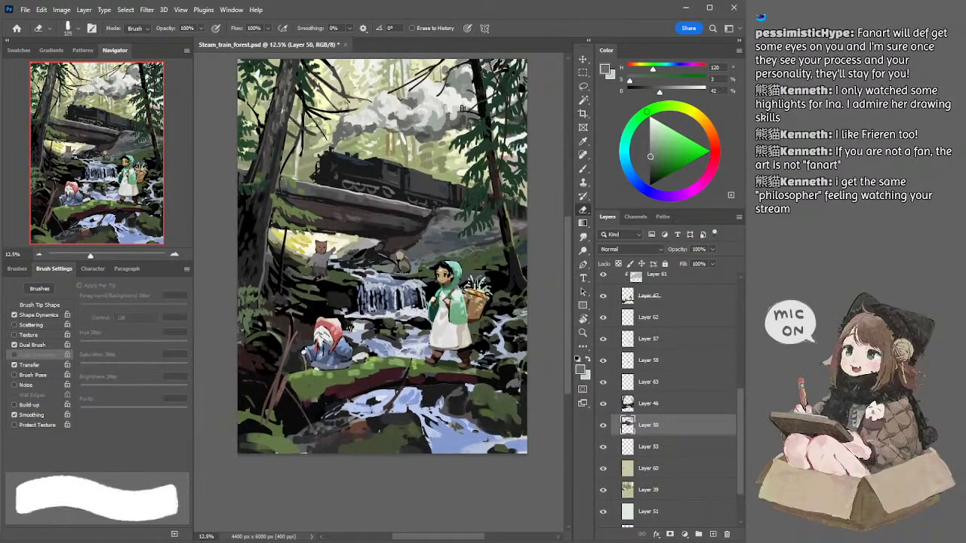
key("b")
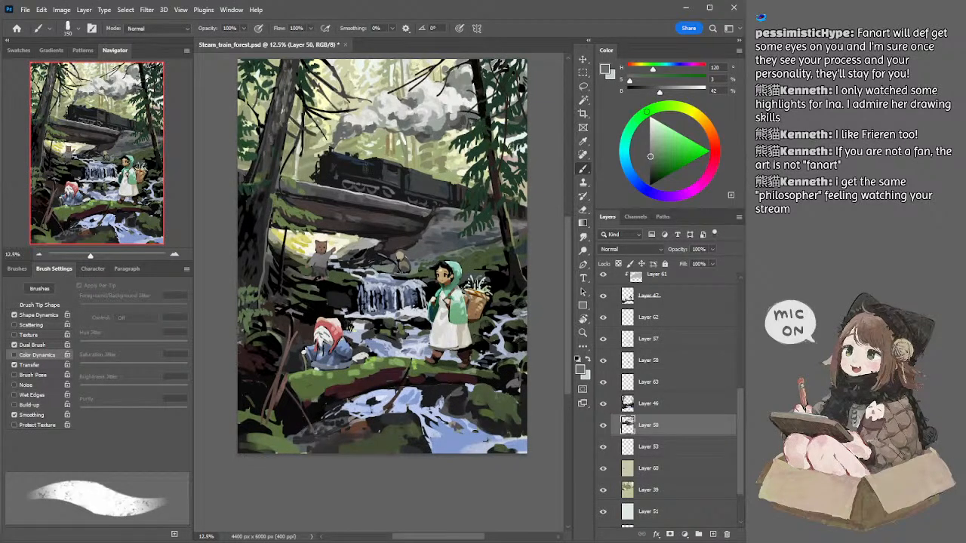
left_click(38, 255)
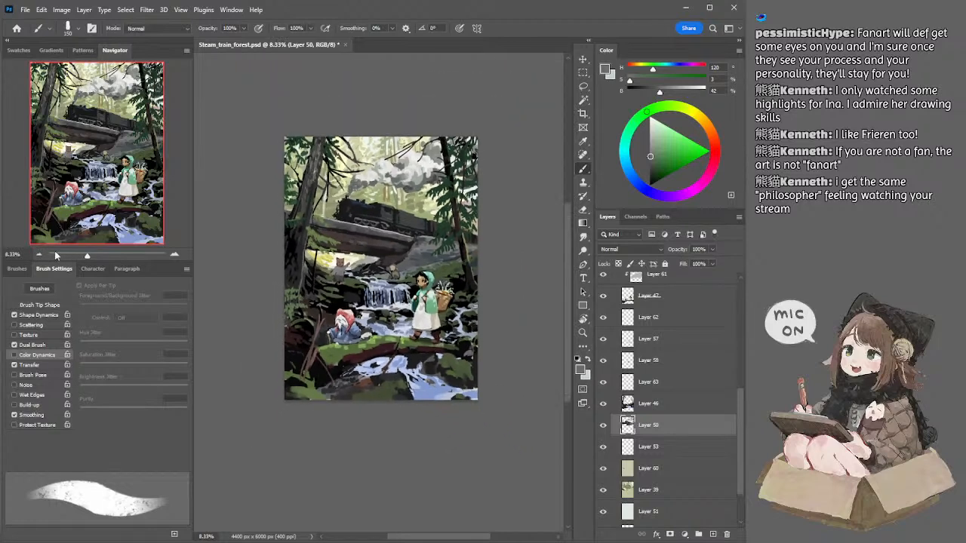
left_click(174, 255)
Step: Select Layer 64 and erase its Overlay glaze around the seated red-hooded figure and the standing girl with a textured eraser up to 300 px
left_click(338, 322, "ctrl")
key("e")
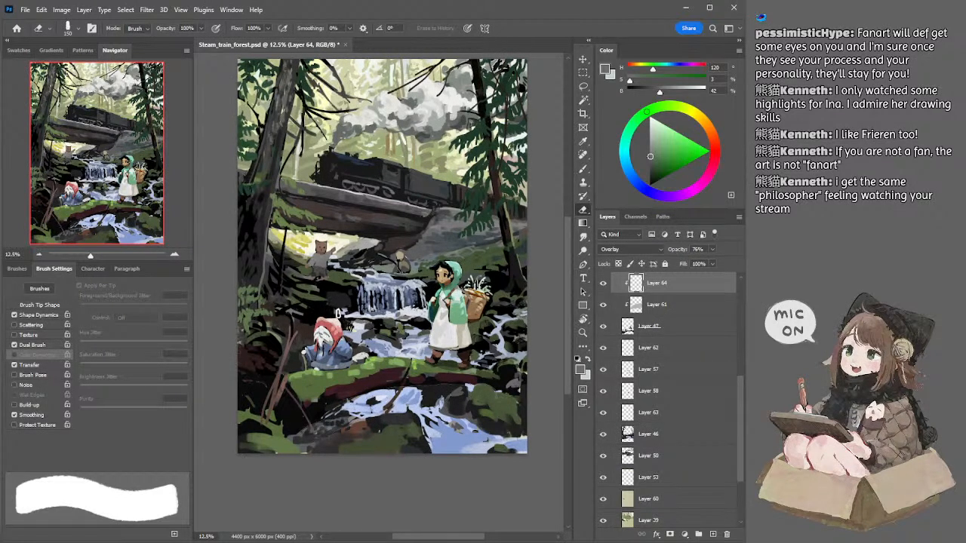
key("bracketright")
left_click_drag(327, 319, 341, 333)
key("period")
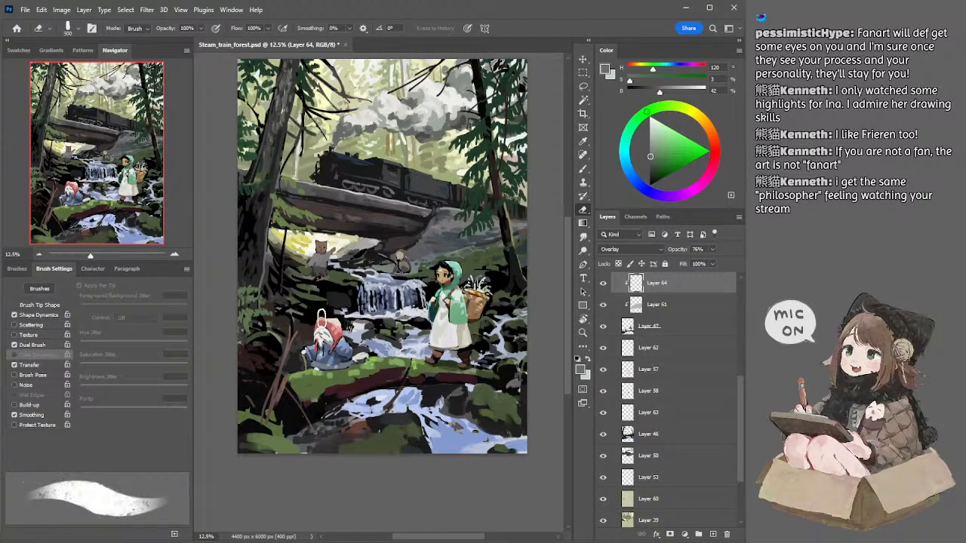
left_click_drag(424, 241, 404, 244)
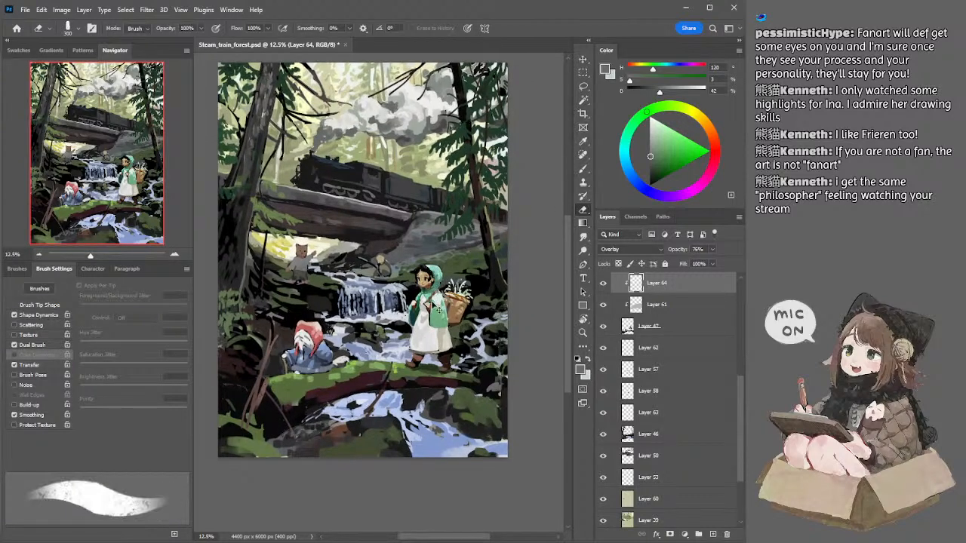
left_click(450, 336, "ctrl")
left_click(631, 331)
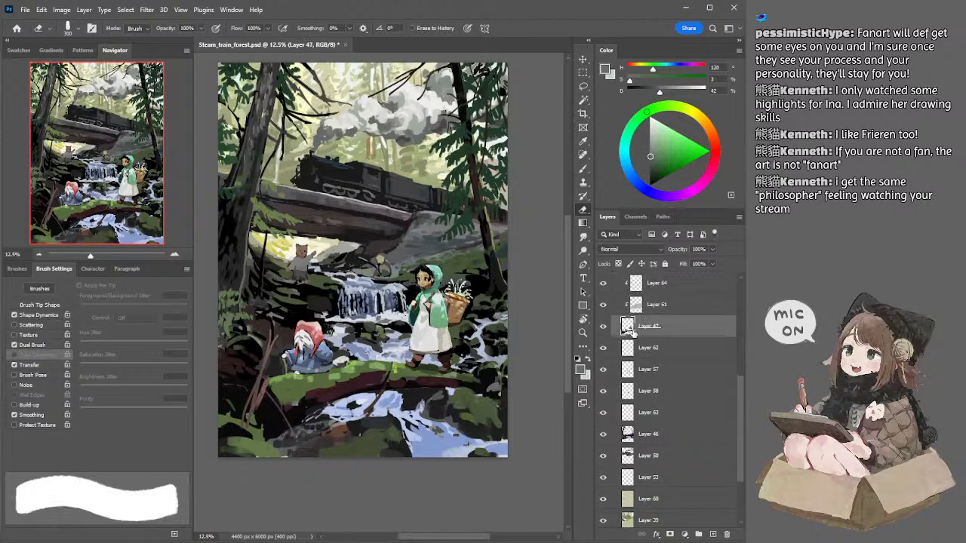
key("l")
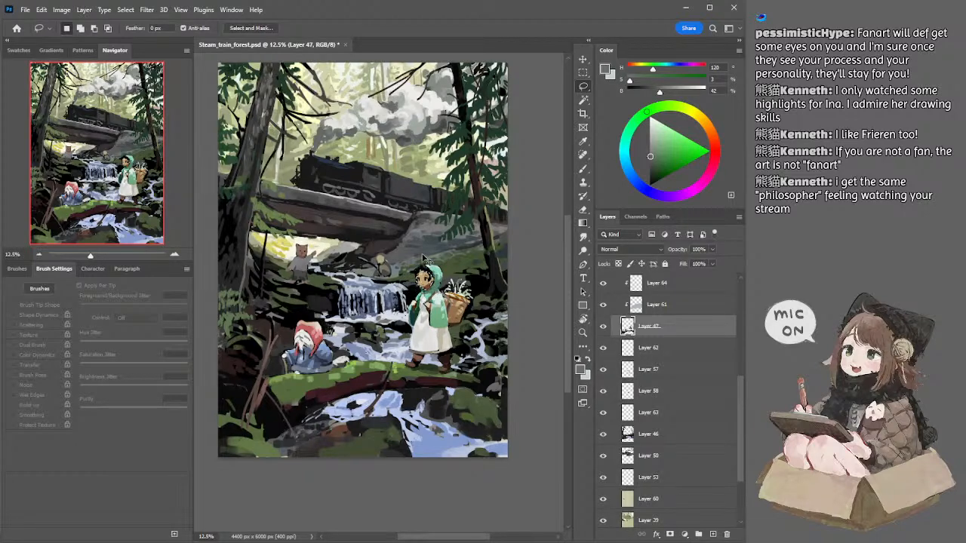
key("i")
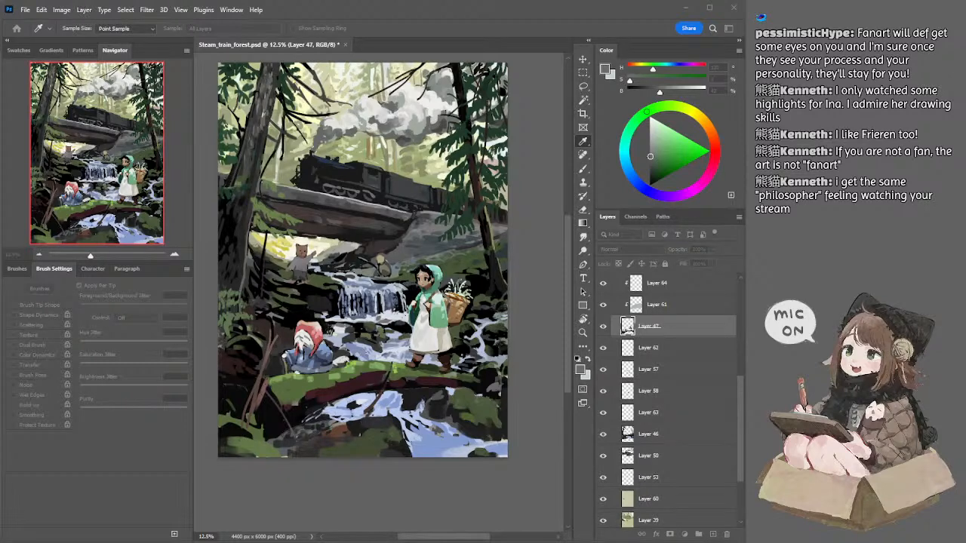
key("l")
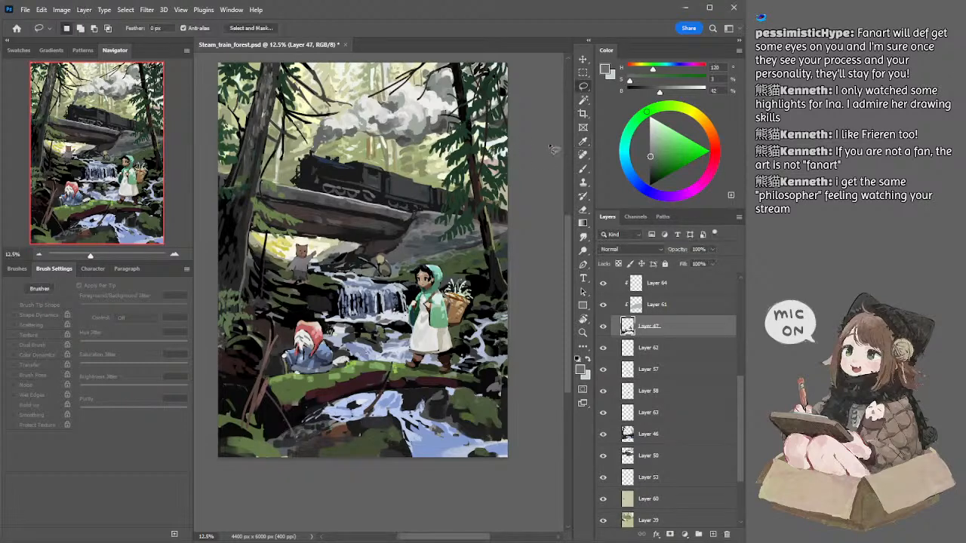
key("space")
mouse_move(542, 167)
left_mouse_down()
mouse_move(523, 153)
mouse_move(537, 163)
left_mouse_up()
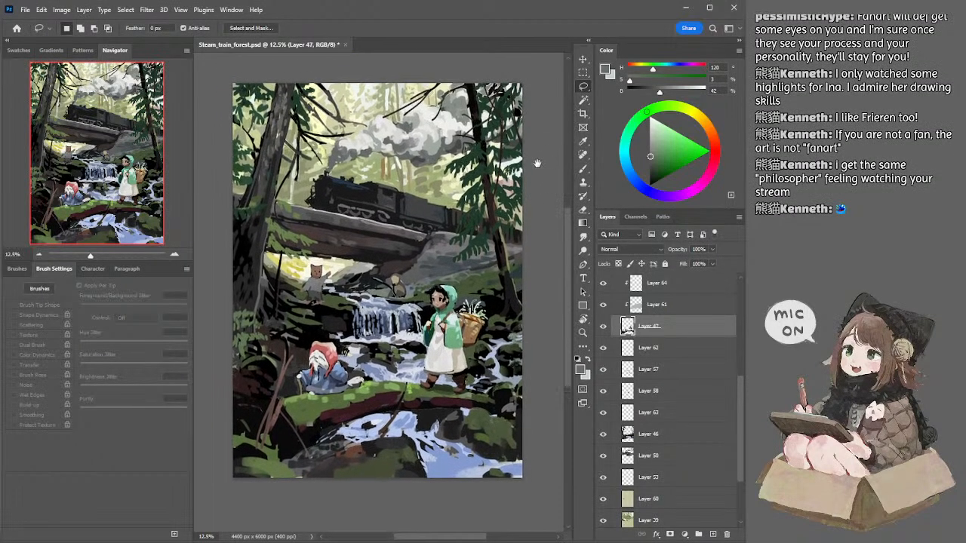
Step: Select Layer 46 and touch up the small cat-eared figure beneath the bridge with a neutral grey of 49% brightness
left_click(318, 293, "ctrl")
key("b")
left_click(315, 289, "alt")
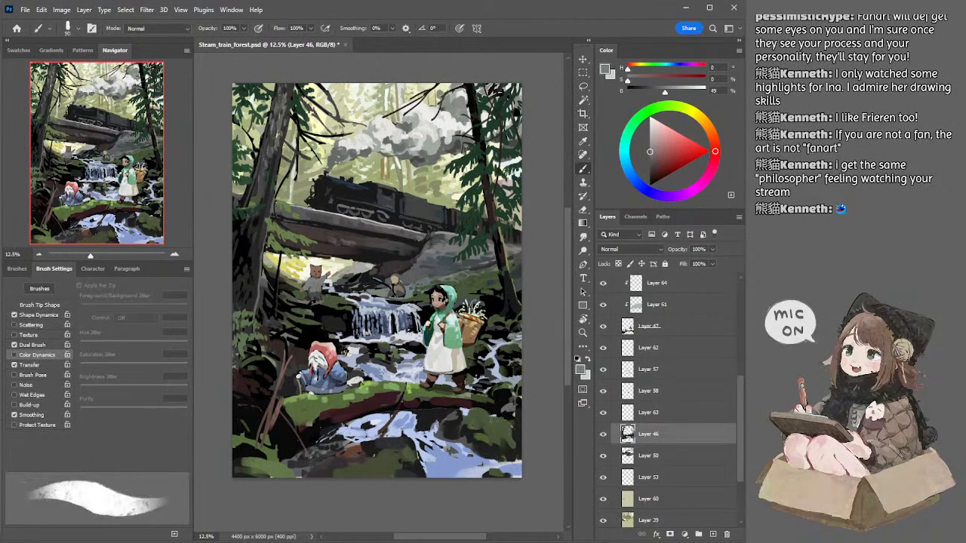
Step: Select Layer 47 and paint the mossy log's left end with greens of 60% and 41% brightness, reducing the brush to 175 px
left_click_drag(521, 184, 523, 190)
left_click(295, 412, "ctrl")
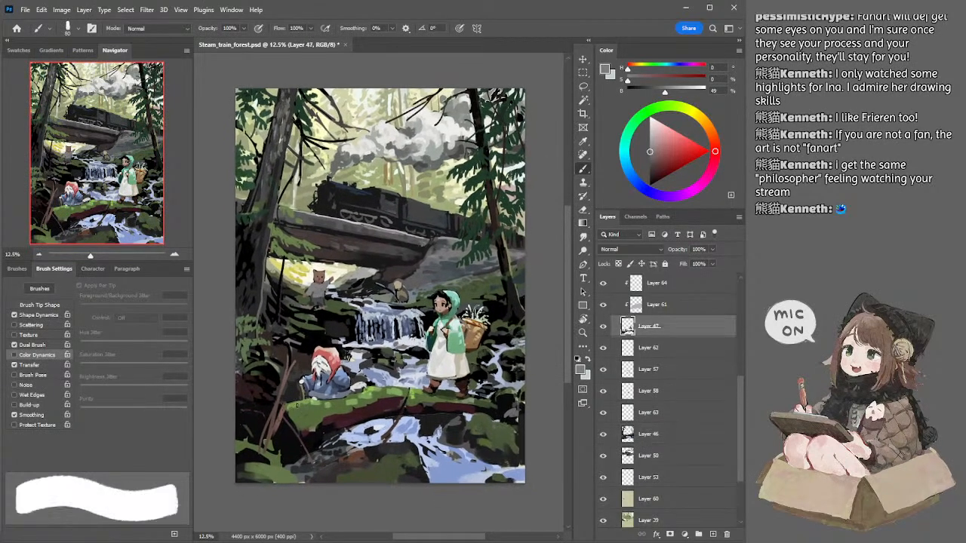
left_click(295, 405, "alt")
key("bracketleft")
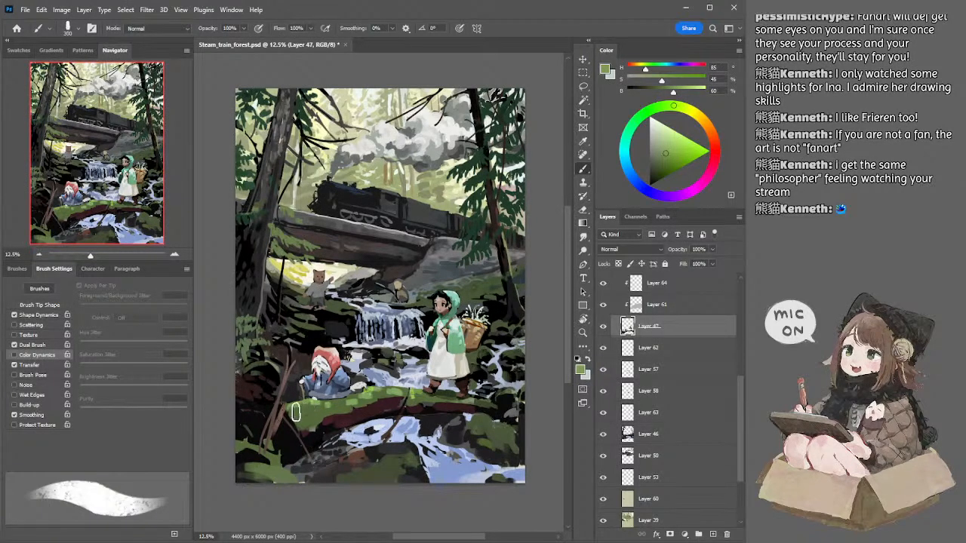
left_click_drag(293, 415, 312, 405)
left_click(311, 404, "alt")
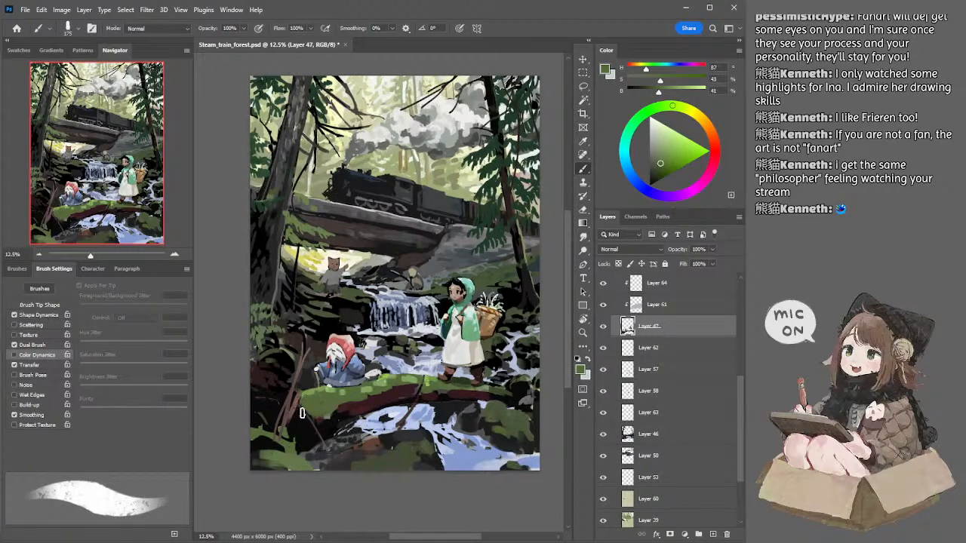
Step: Paint the log's right end and the rocks below it with dark greens of 29% and 33% brightness at 150 px
left_click(499, 386, "alt")
key("bracketleft")
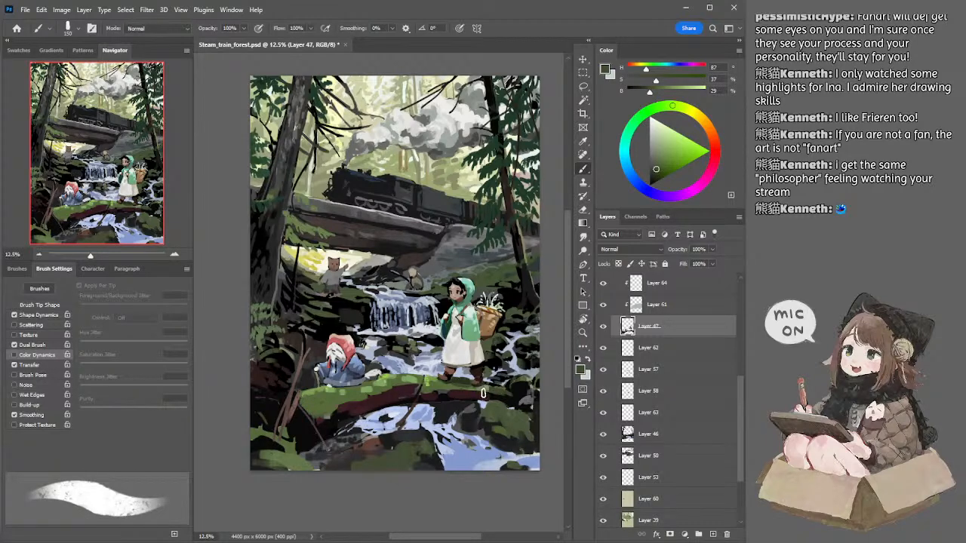
scroll(528, 404, "down", 1)
left_click(507, 404, "alt")
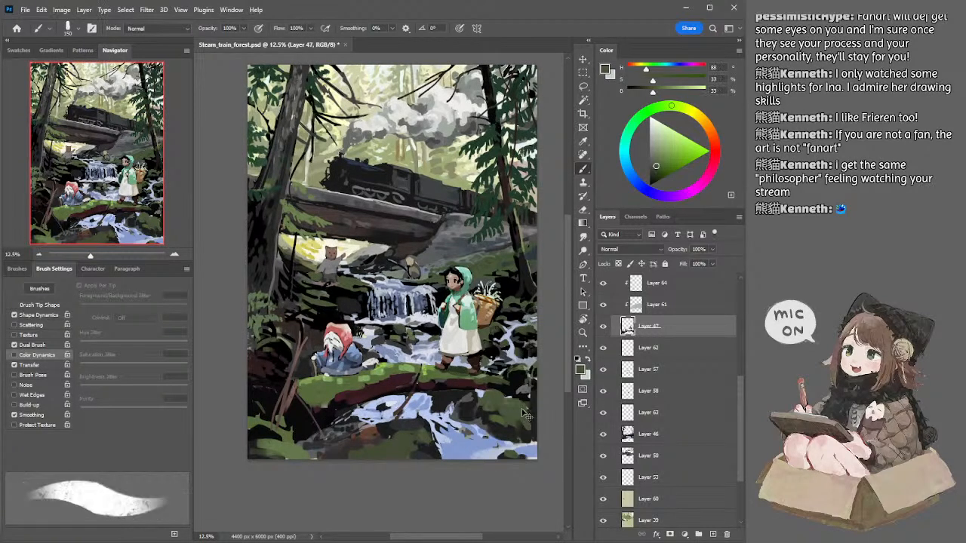
left_click_drag(524, 359, 521, 393)
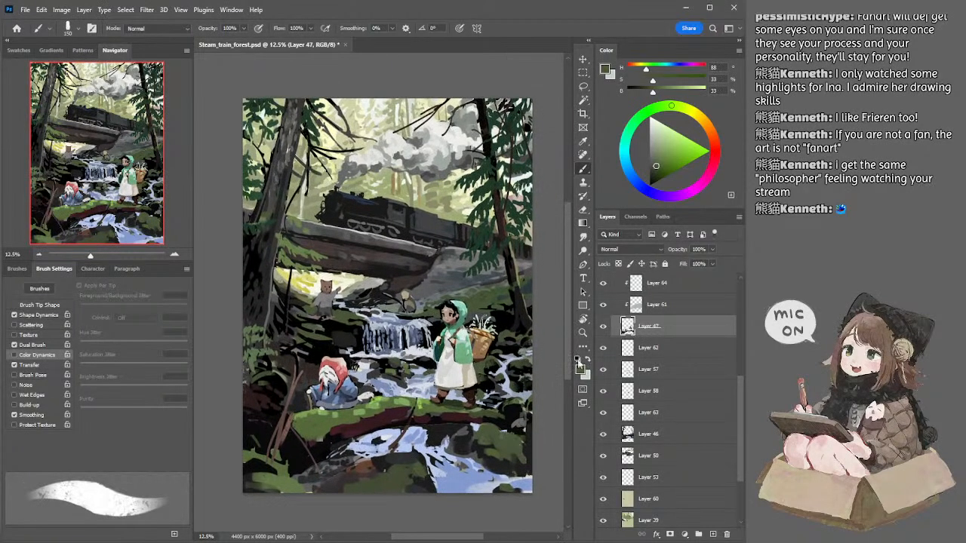
Step: Select Layer 64 and refine its Overlay glaze with a 700 px textured eraser, checking the whole painting at 8.33% zoom
left_click_drag(740, 379, 740, 364)
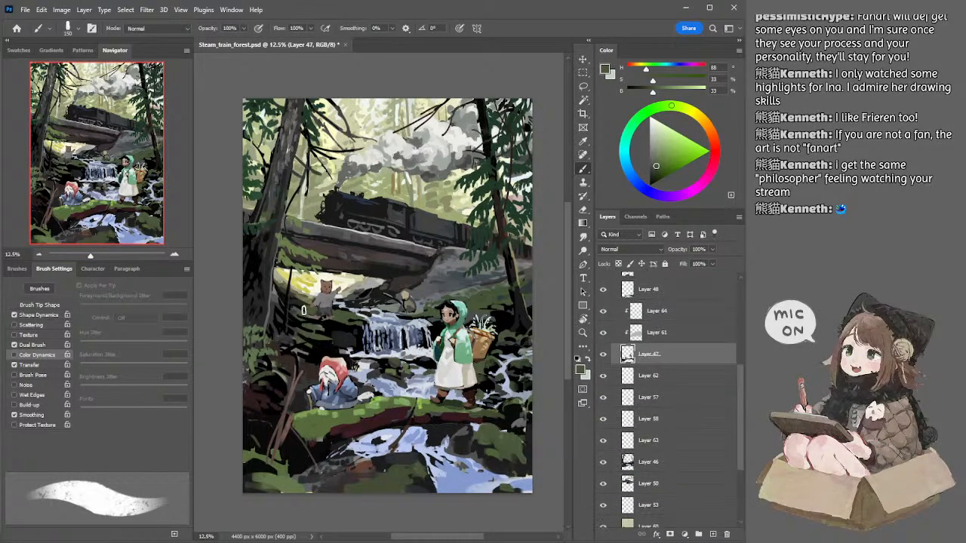
left_click(40, 255)
left_click(41, 254)
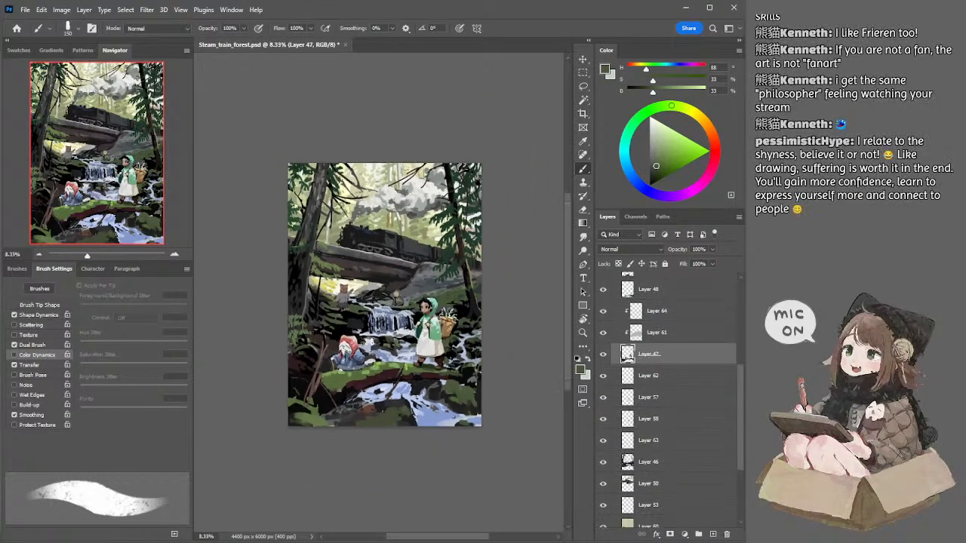
left_click(378, 375, "ctrl")
key("e")
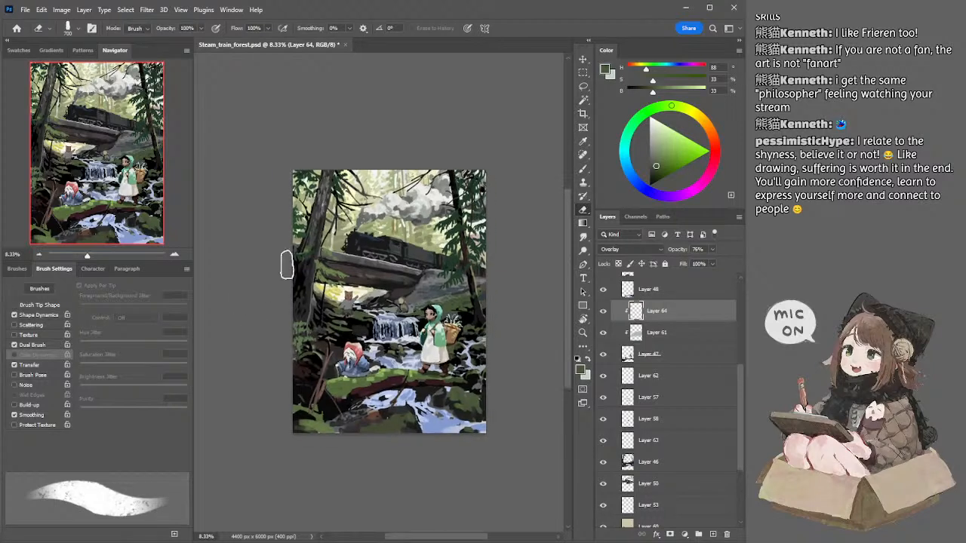
left_click(174, 254)
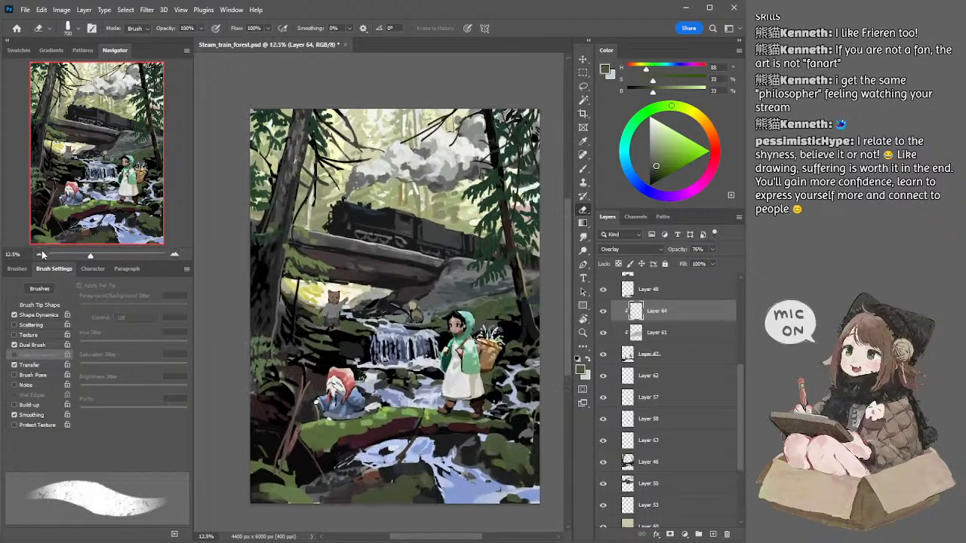
left_click(39, 254)
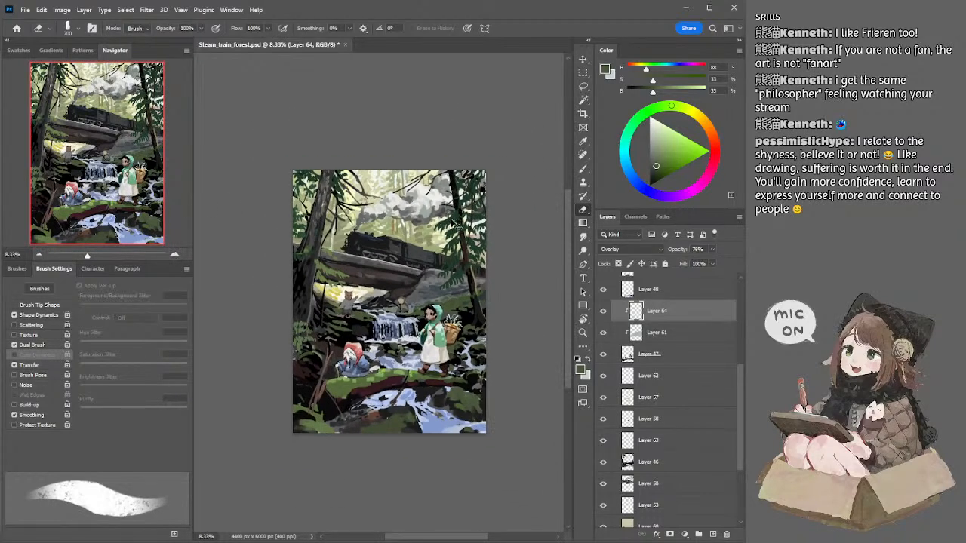
Step: Select Layer 54 and refine the right-hand tree's foliage with dark greens of 24% and 22% brightness, reducing the brush to 70 px
left_click(456, 225, "ctrl")
key("b")
left_click(458, 225, "alt")
key("e")
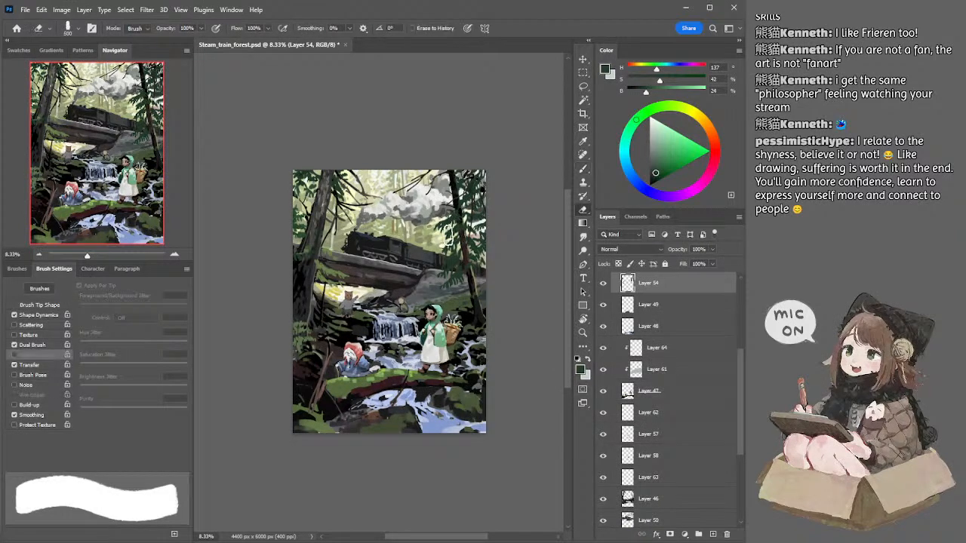
key("b")
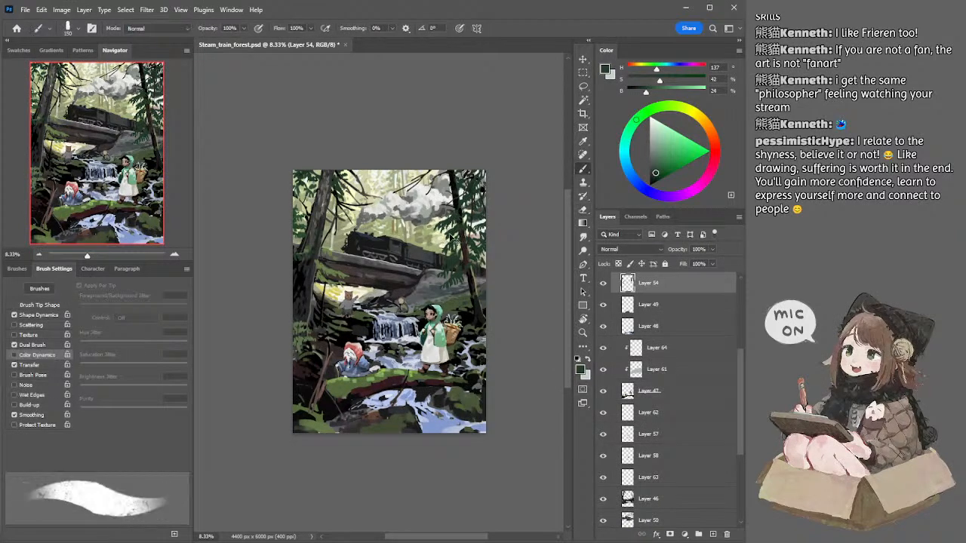
left_click(457, 244, "alt")
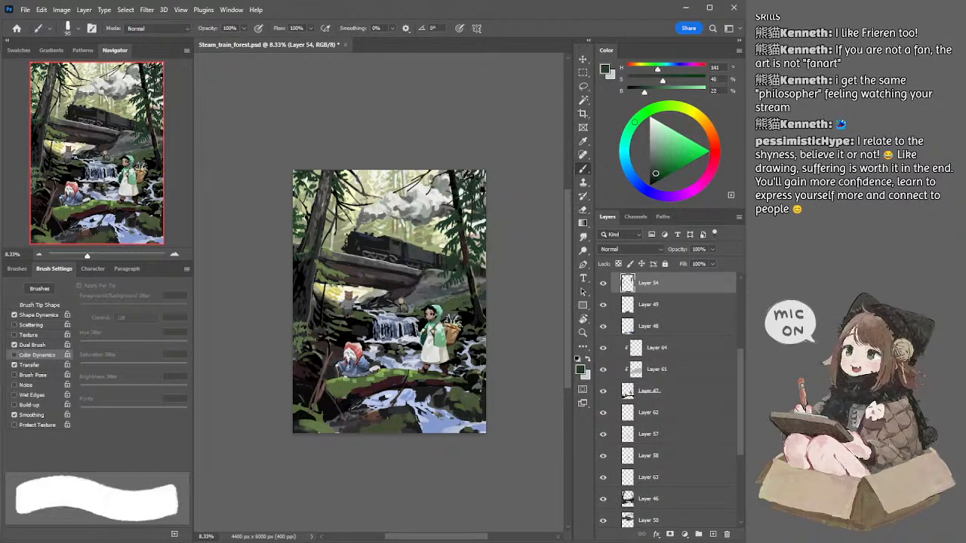
key("bracketleft")
key("bracketleft")
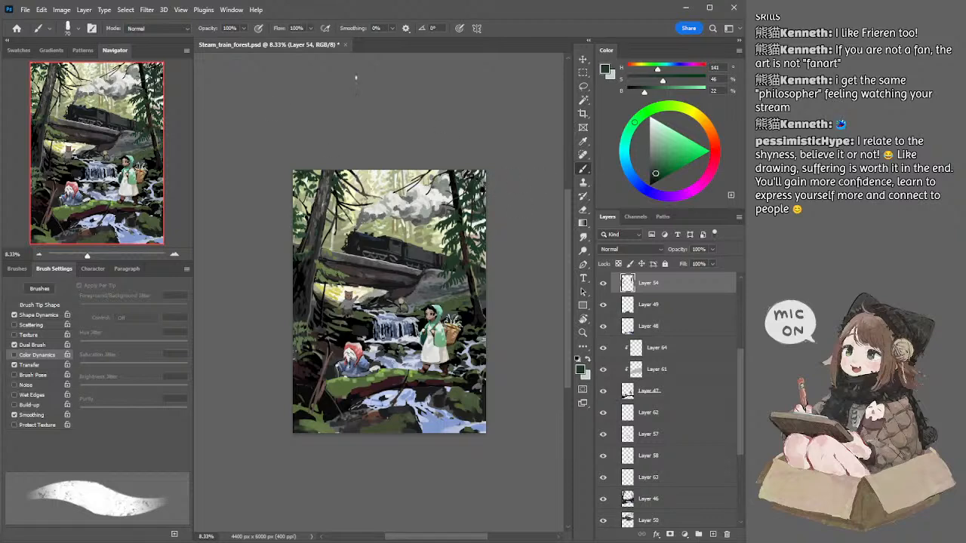
Step: Select Layer 64 and touch up the Overlay glaze at the mossy log's right end with pale tones of hue 71 and saturation 12% and 3%
left_click(175, 254)
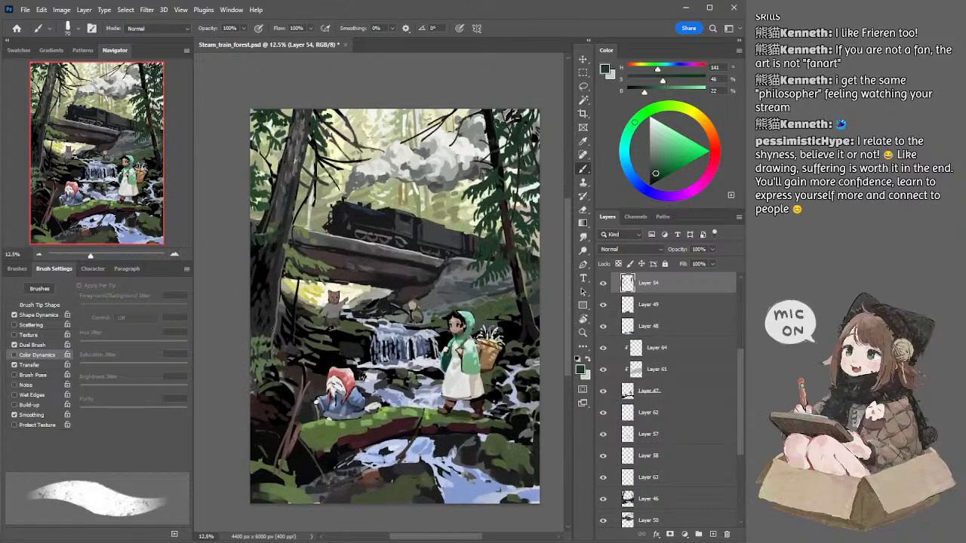
left_click(39, 254)
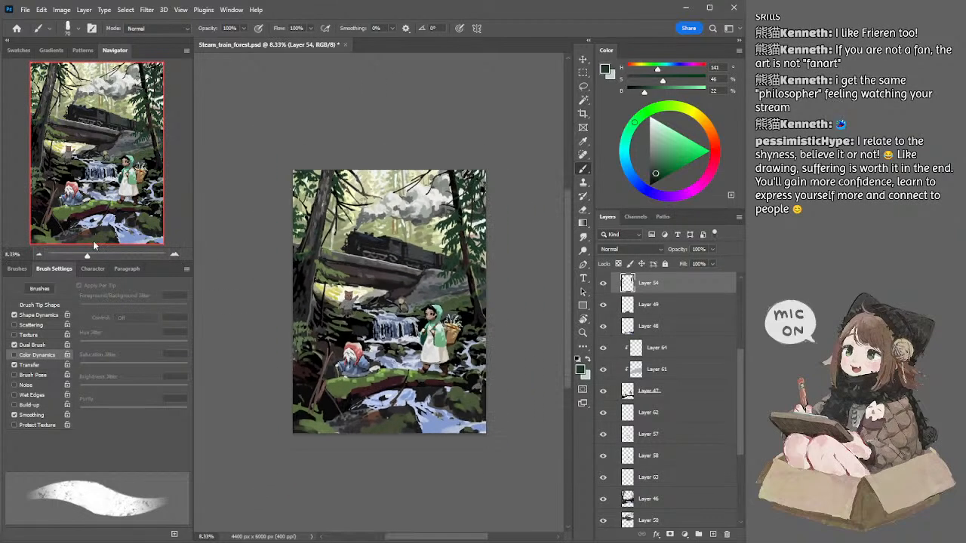
left_click(382, 377, "ctrl")
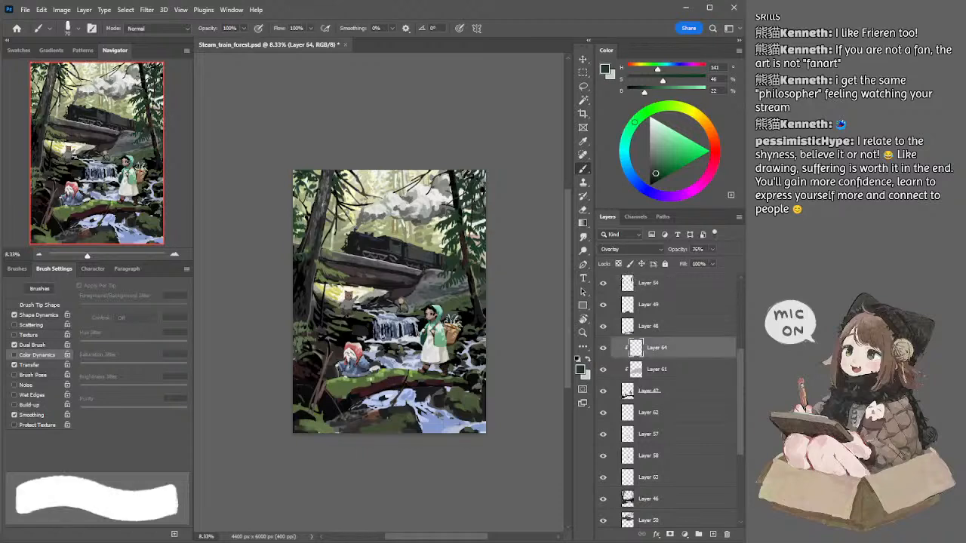
key("e")
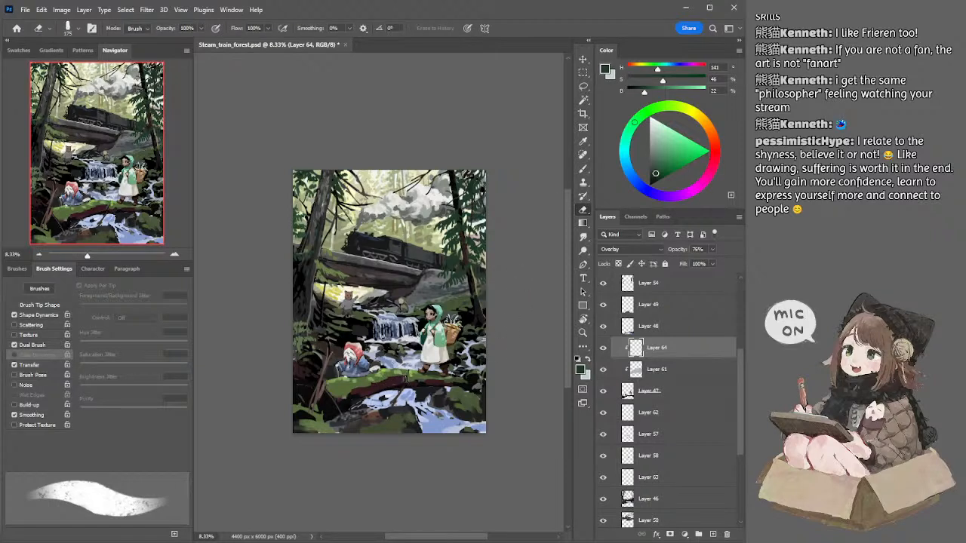
key("b")
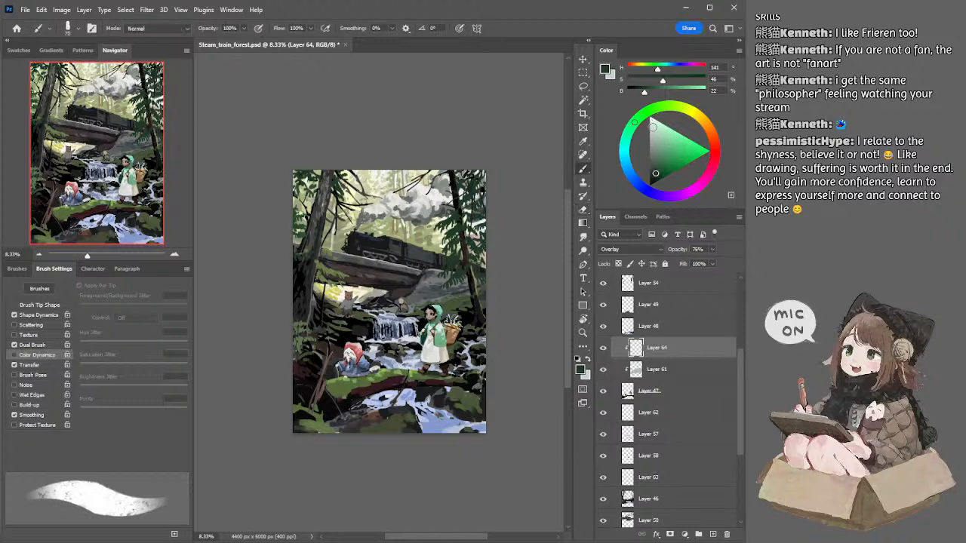
left_click(654, 150)
left_click(654, 134)
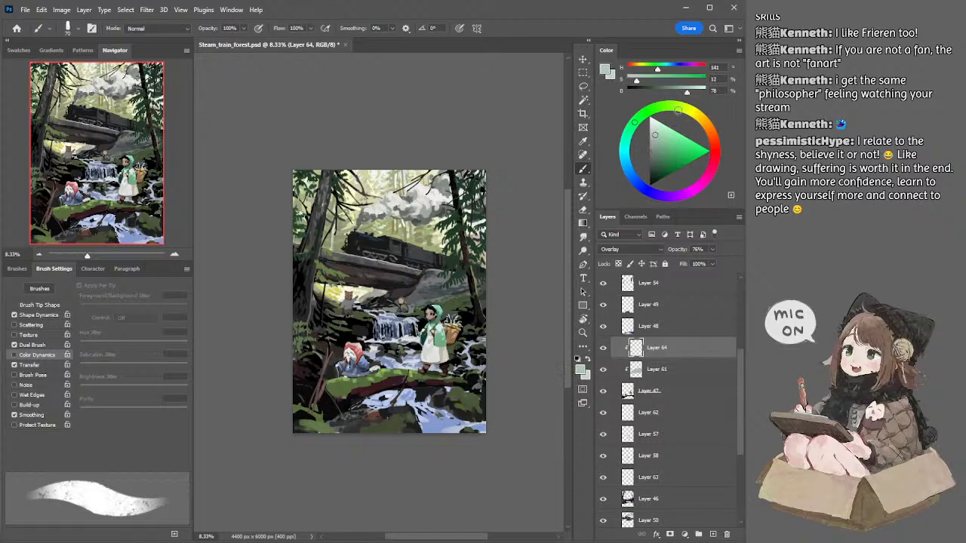
left_click(683, 109)
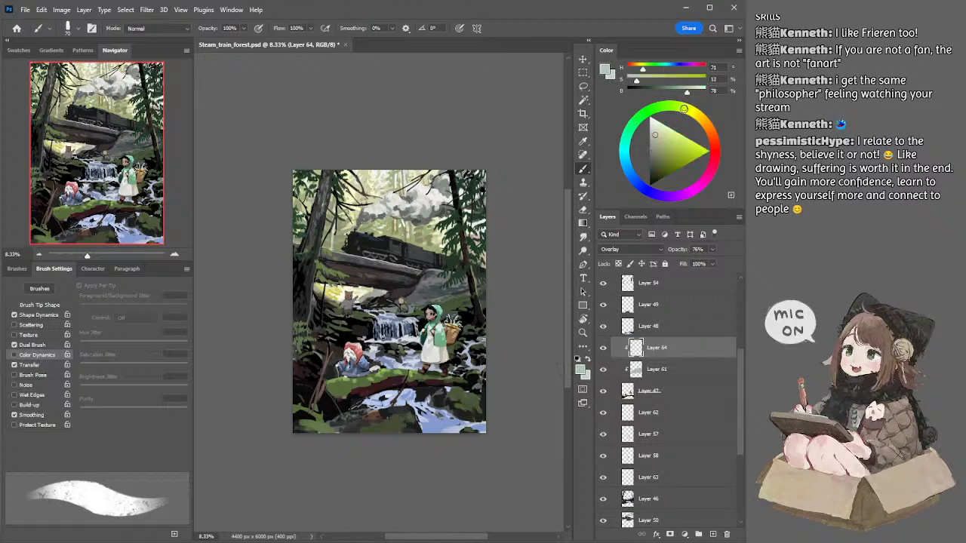
left_click(654, 136)
left_click_drag(414, 376, 423, 377)
left_click(653, 131)
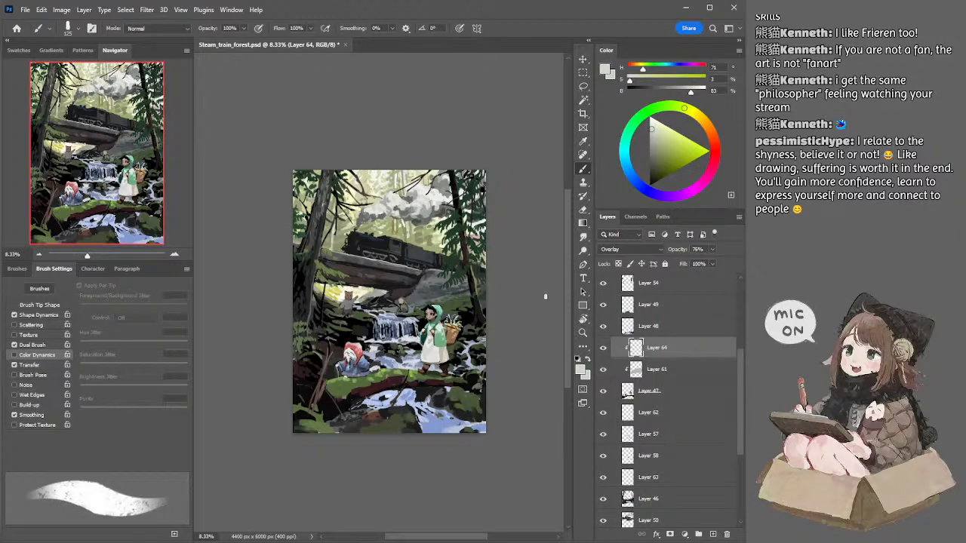
key("e")
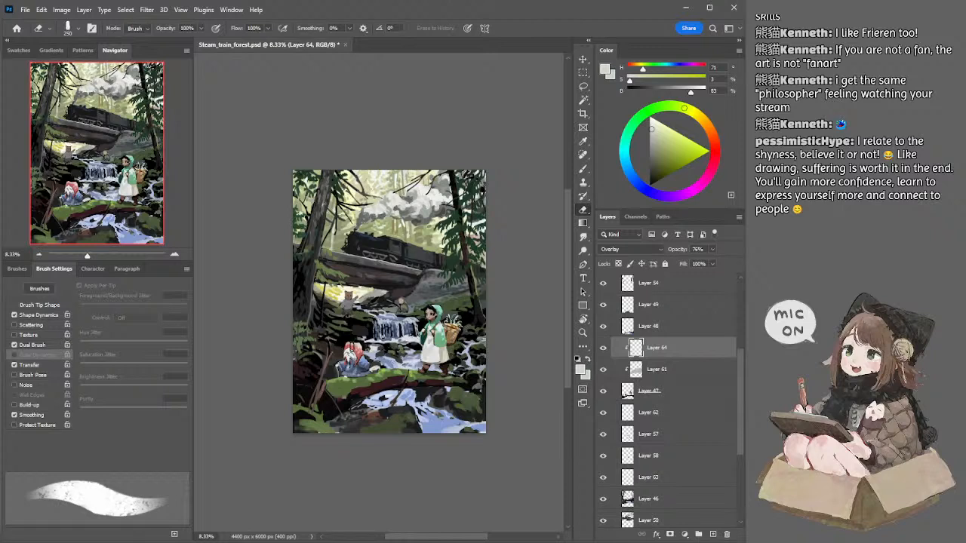
Step: Compare the current painting with the earlier version on Layer 55 by toggling its visibility at 8.33% and 6.25% zoom
key("l")
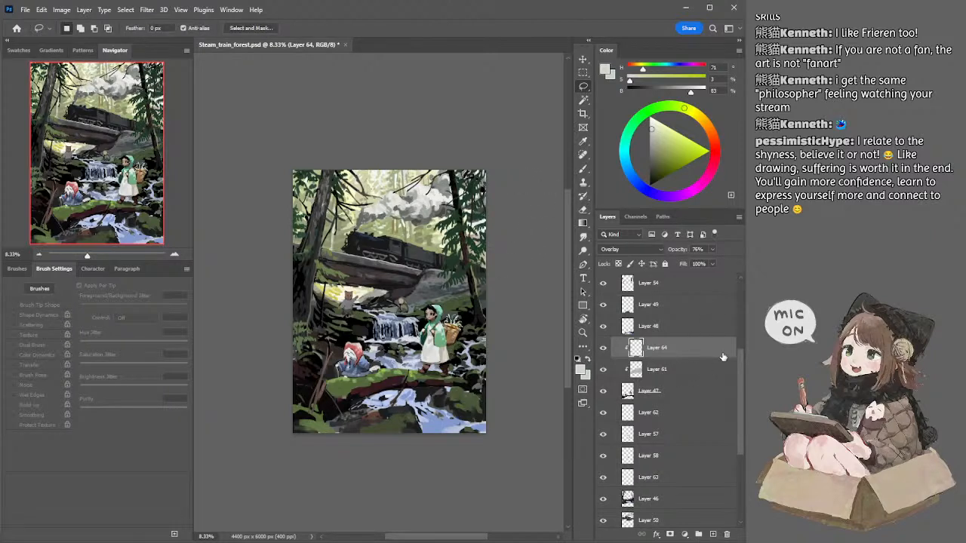
left_click_drag(741, 353, 743, 303)
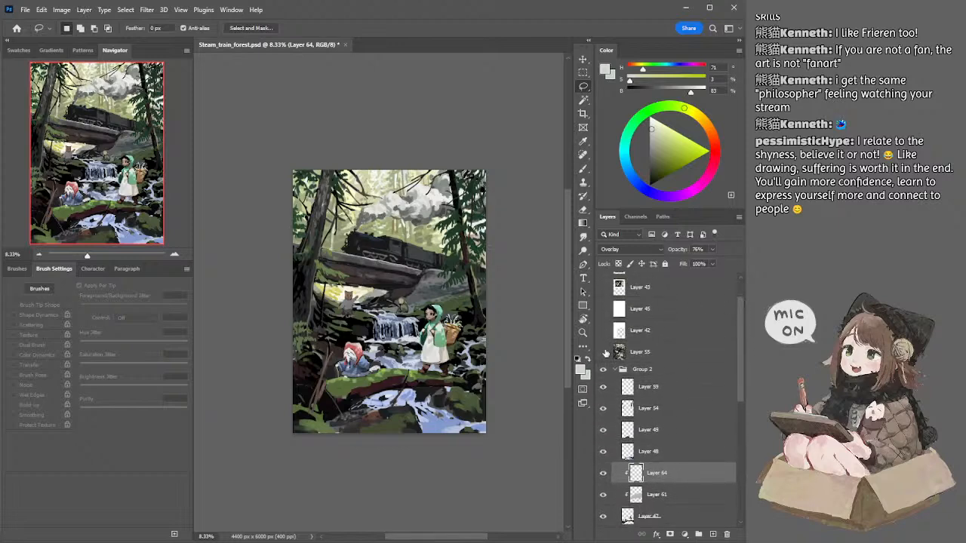
left_click(603, 351)
left_click(604, 352)
left_click(604, 353)
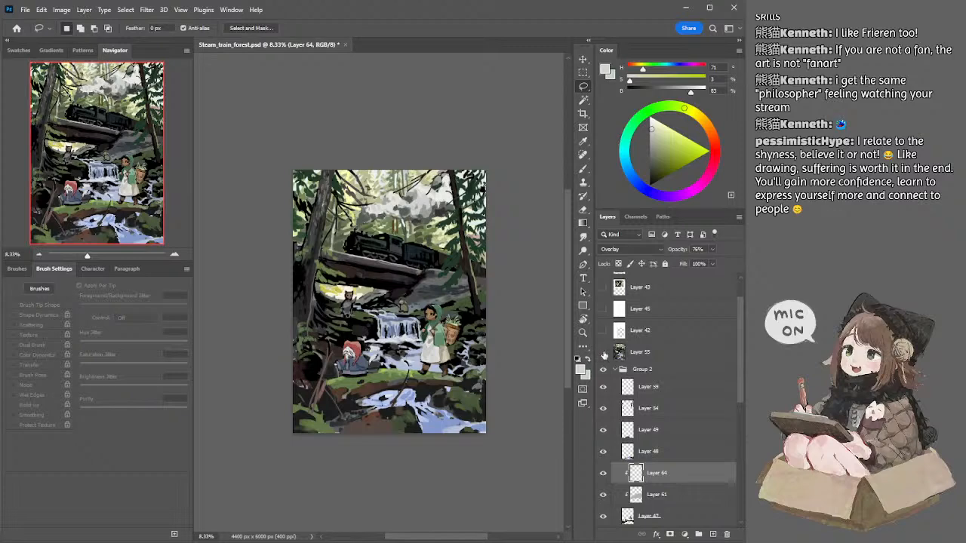
left_click(603, 352)
left_click(603, 352)
left_click(603, 354)
left_click(604, 352)
left_click(604, 353)
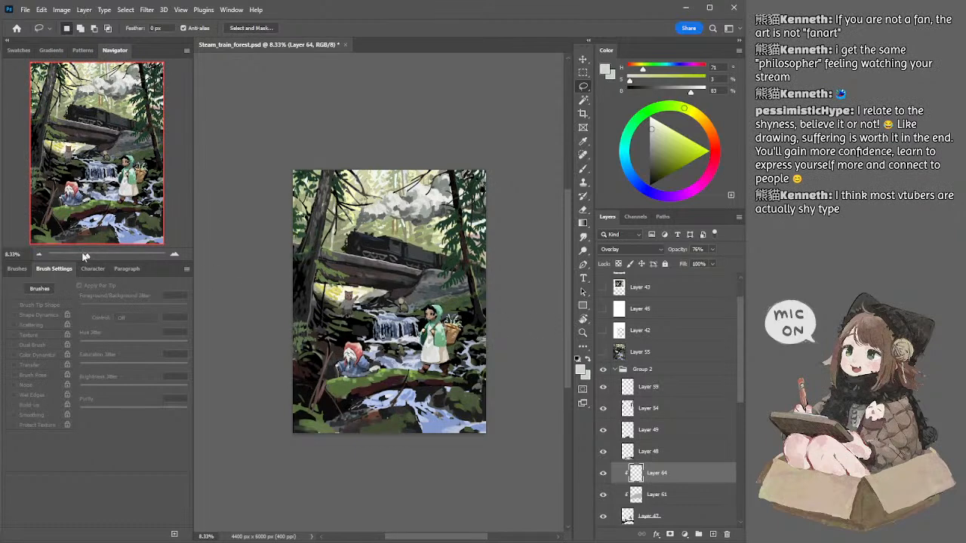
left_click(38, 255)
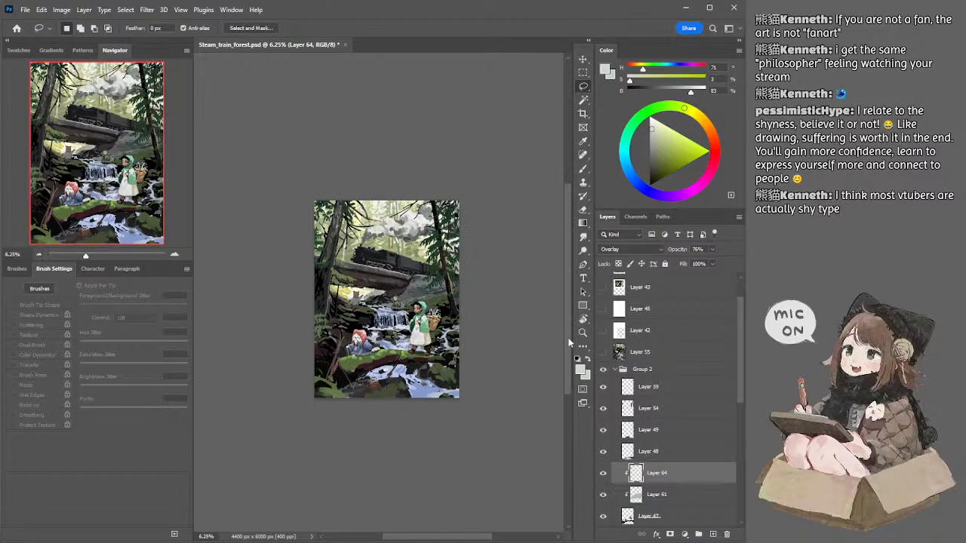
left_click(603, 352)
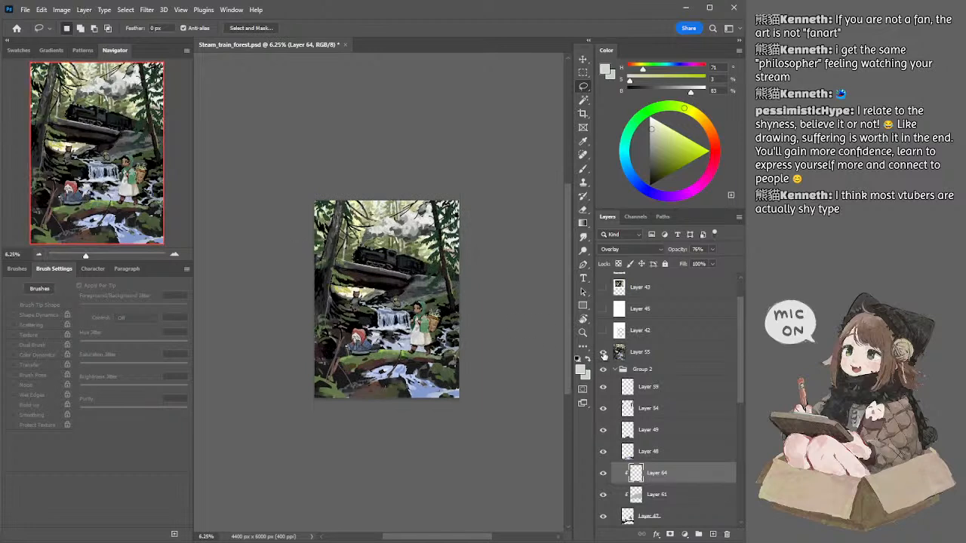
left_click(603, 352)
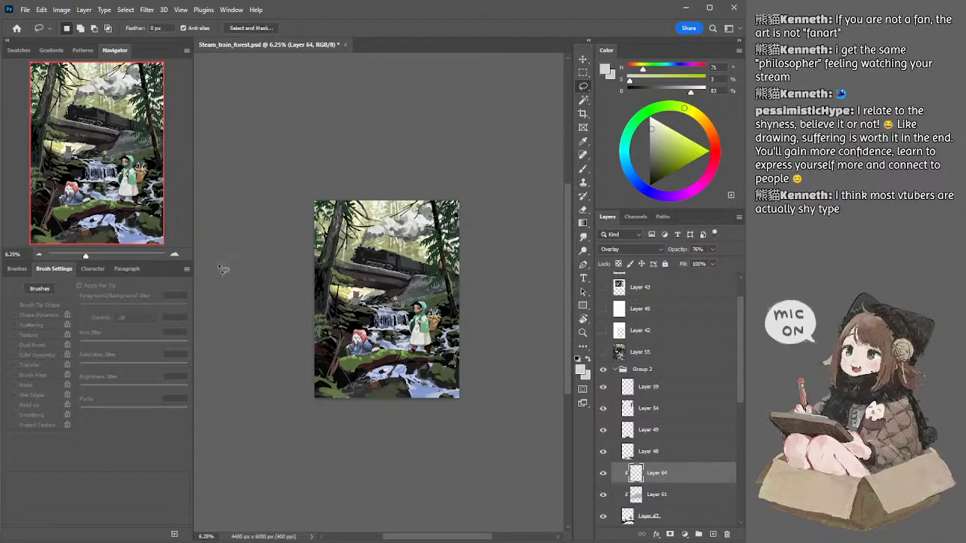
Step: Add a layer above Layer 48 and brush the rocks below the log's right end with sampled light green at 300 px
left_click(174, 253)
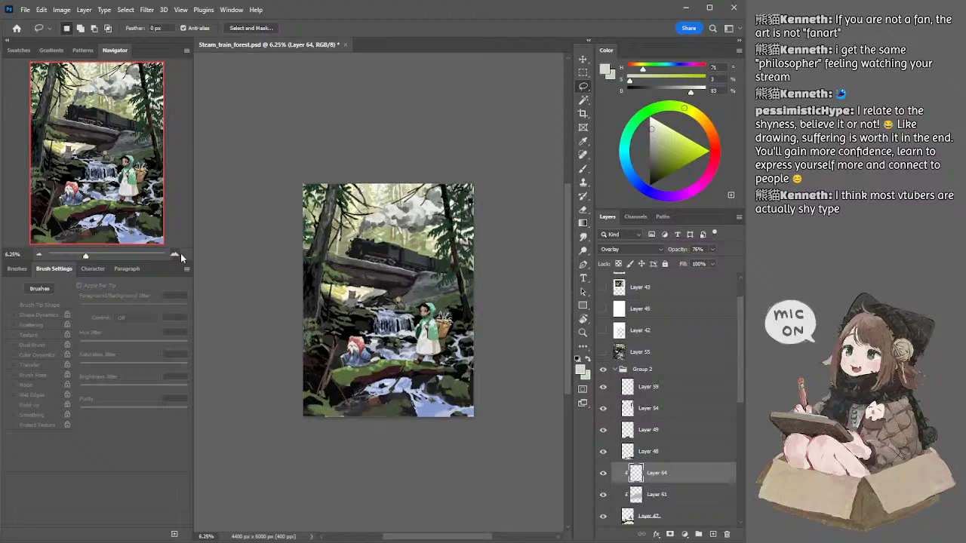
left_click(461, 399, "ctrl")
key("b")
left_click(460, 387, "alt")
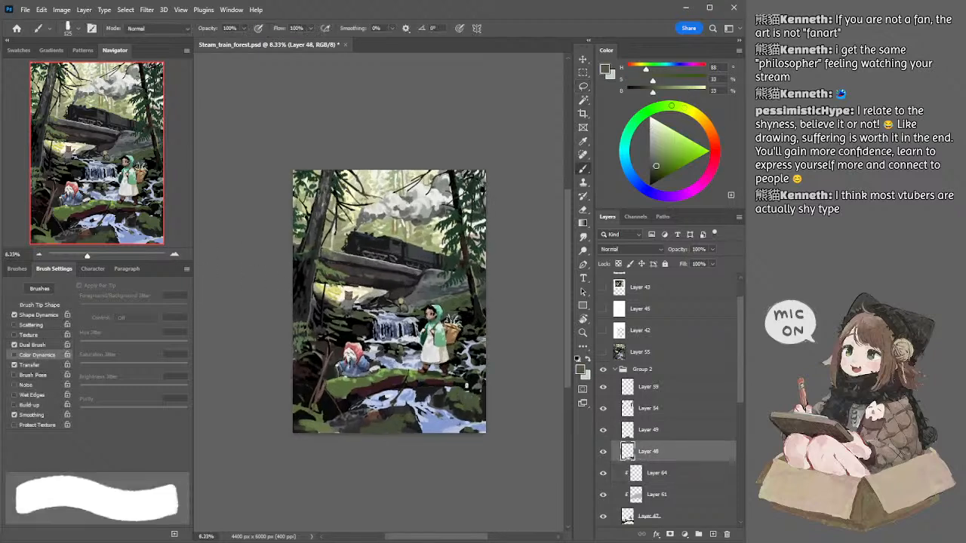
left_click(400, 371, "alt")
key("bracketright")
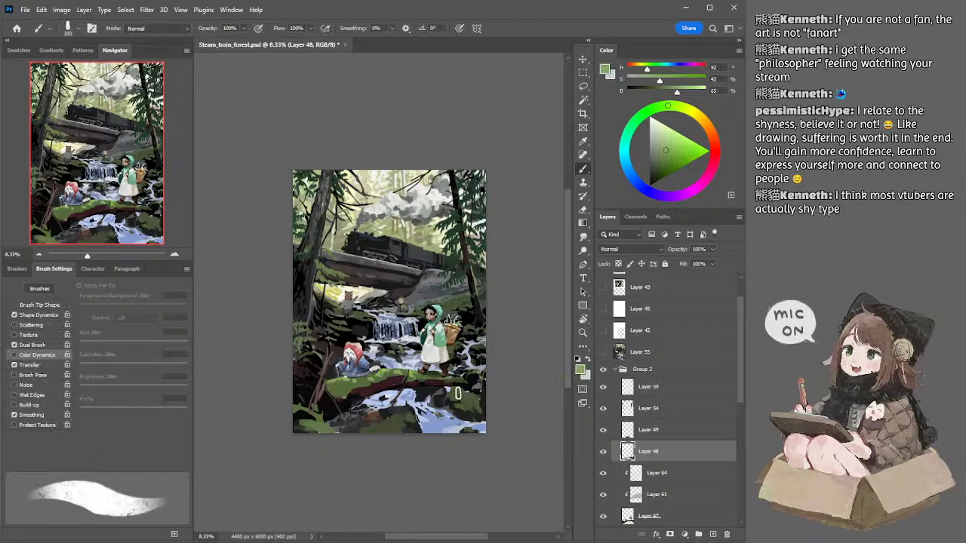
key("bracketright")
left_click(712, 534)
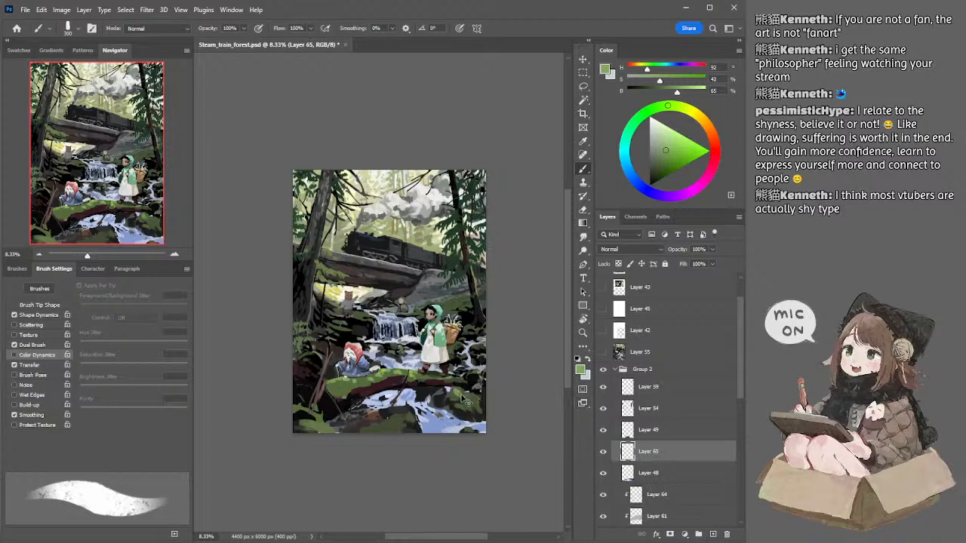
key("bracketright")
left_click_drag(477, 402, 463, 397)
Step: Soften the new green strokes on the lower-right rocks with the textured eraser, enlarging it to 1200 px
key("e")
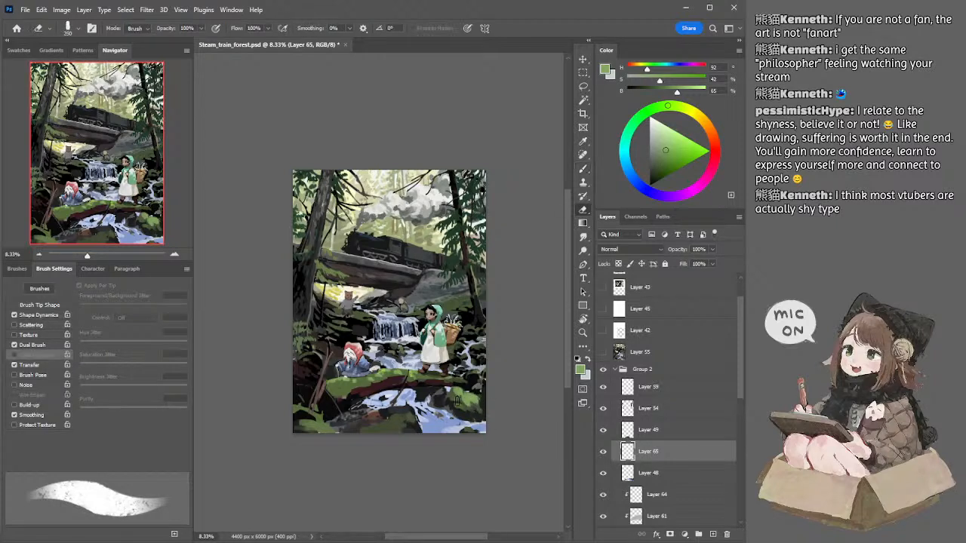
key("bracketright")
key("bracketright")
key("bracketright")
key("bracketright")
key("bracketright")
key("bracketright")
key("bracketright")
left_click_drag(464, 409, 475, 412)
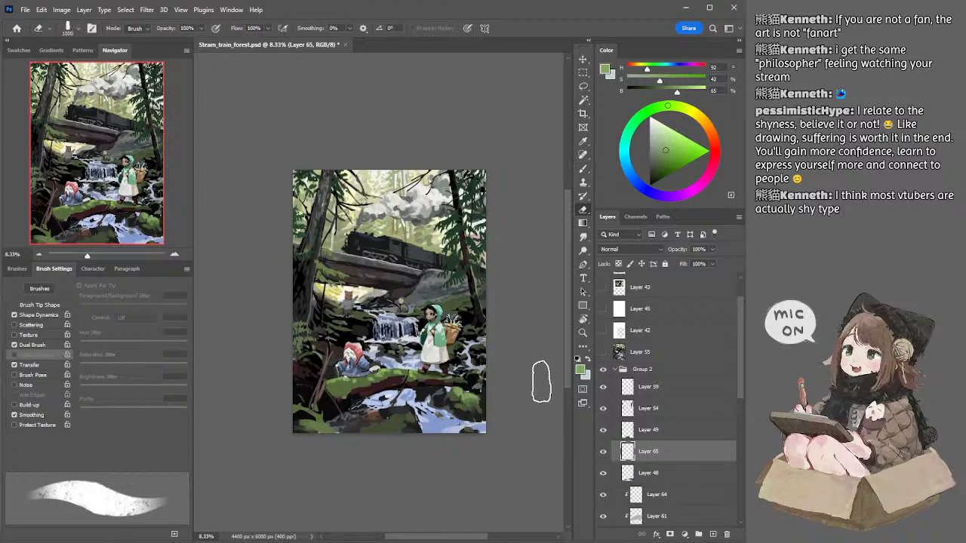
key("bracketright")
key("bracketright")
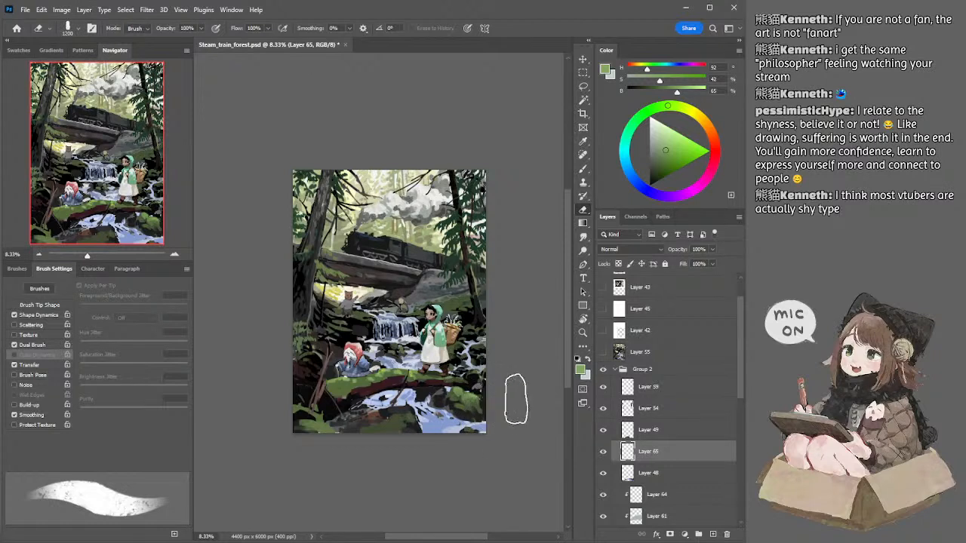
Step: Select Layer 50 and try erasing around the underside of the bridge's left end with a smaller textured eraser
key("b")
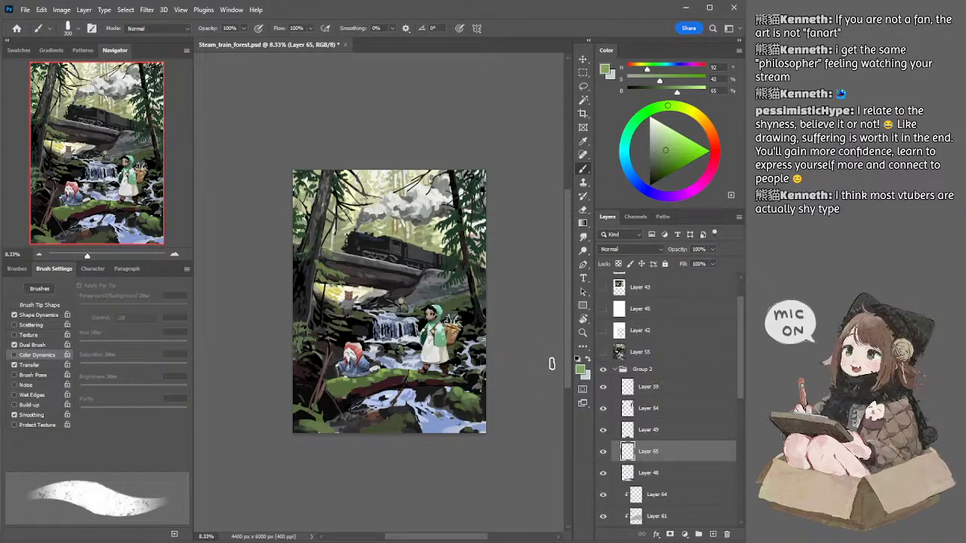
left_click(411, 258, "ctrl")
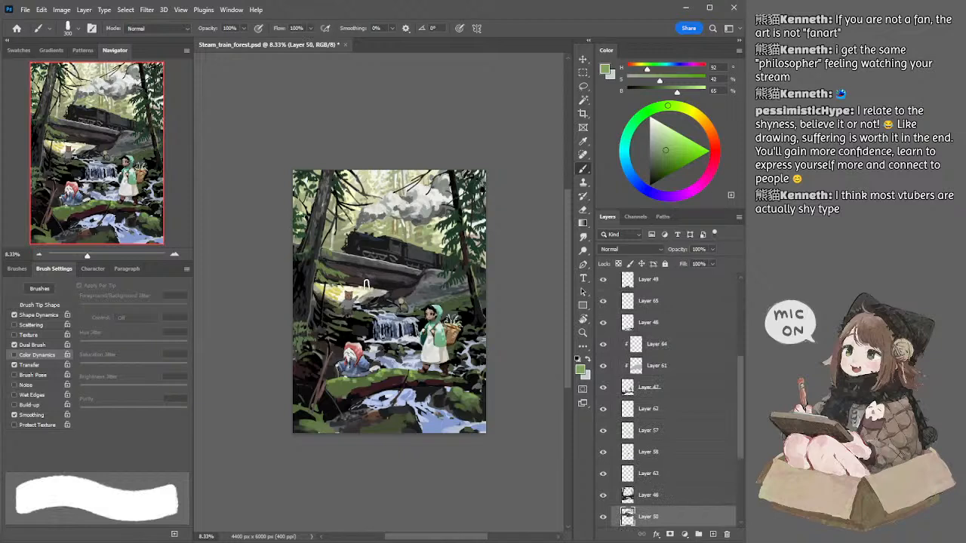
key("e")
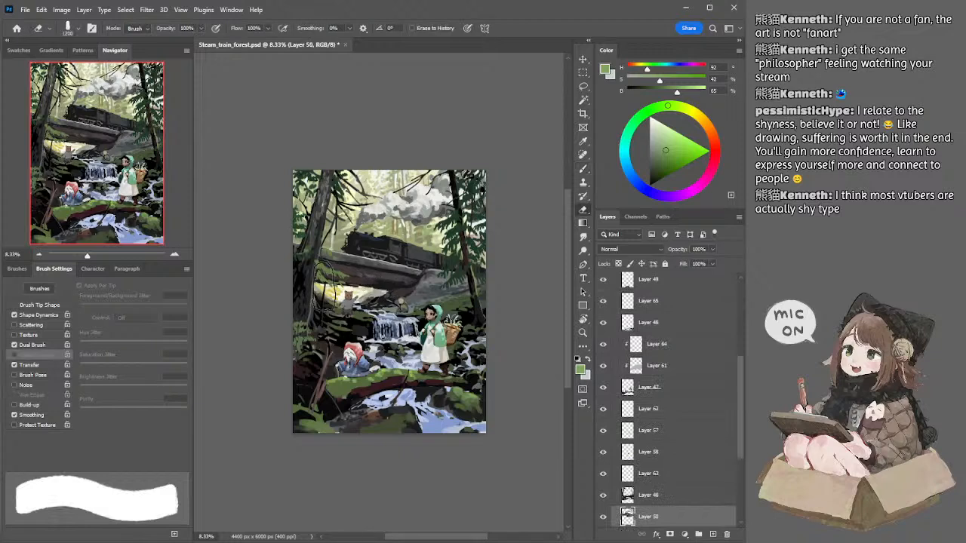
key("bracketleft")
key("bracketleft")
key("bracketleft")
key("bracketleft")
key("bracketleft")
key("bracketleft")
key("bracketleft")
key("bracketleft")
key("bracketleft")
key("bracketleft")
key("bracketleft")
key("bracketleft")
key("bracketleft")
mouse_move(320, 281)
left_mouse_down()
mouse_move(361, 285)
mouse_move(333, 289)
left_mouse_up()
key("ctrl+z")
key("ctrl+z")
key("bracketleft")
key("bracketleft")
key("bracketleft")
key("ctrl+z")
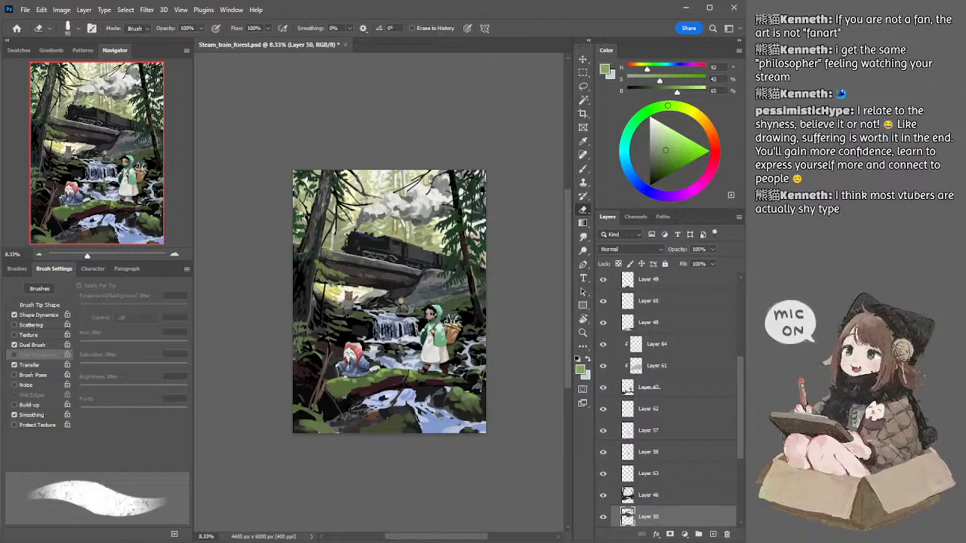
key("ctrl+z")
Step: Add a new layer clipped to Layer 46 and set its blend mode to Multiply
left_click(333, 194, "ctrl")
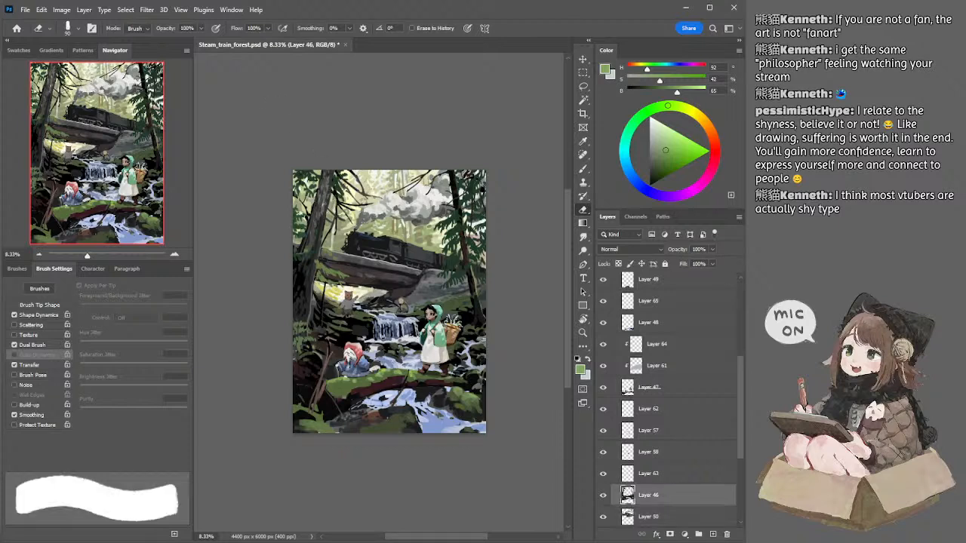
left_click(712, 533)
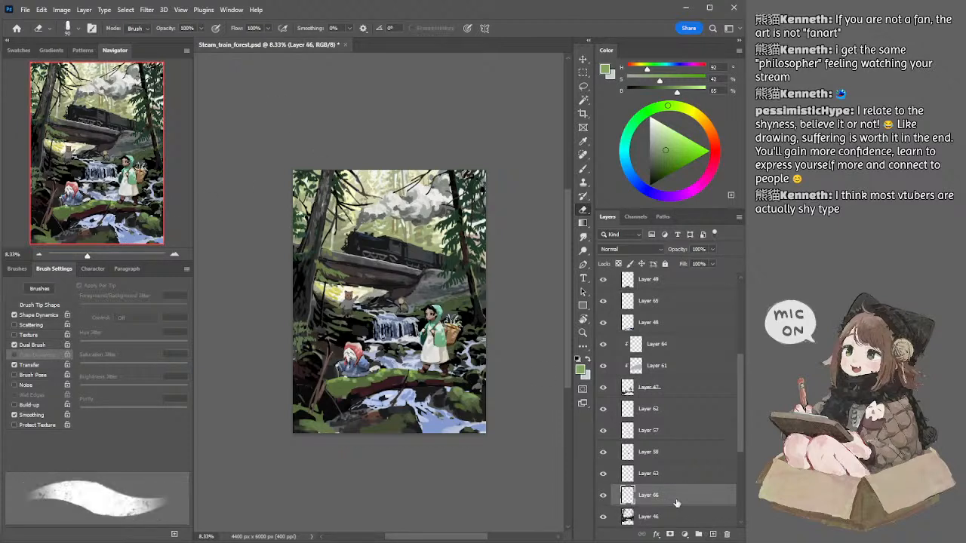
left_click(682, 503, "alt")
key("b")
left_click(626, 249)
key("Down")
key("Down")
key("Down")
key("Down")
key("Down")
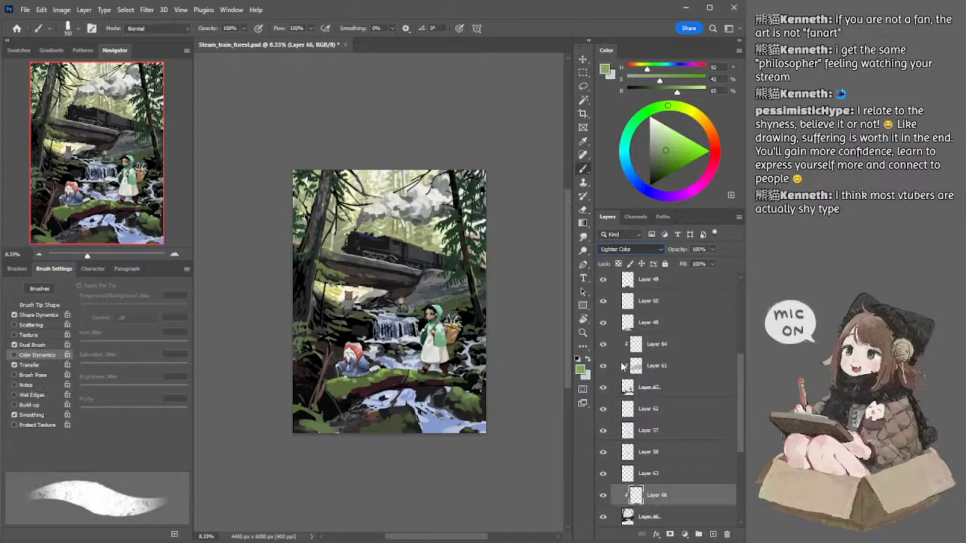
key("Up")
key("Up")
key("Up")
key("Up")
key("Up")
key("Up")
key("Up")
key("Up")
key("Up")
key("Up")
key("Down")
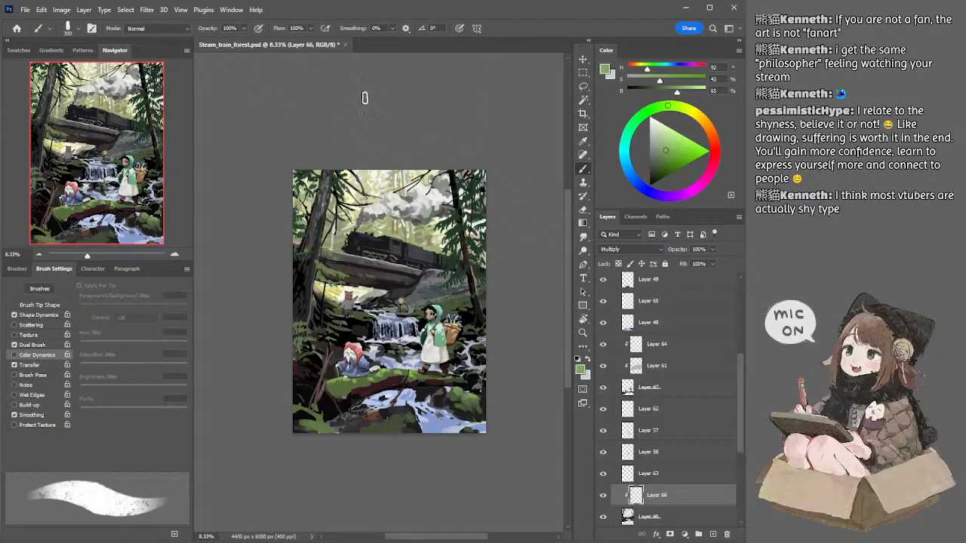
Step: Switch to the soft round brush and choose a muted grey-green from the color triangle
left_click(39, 255)
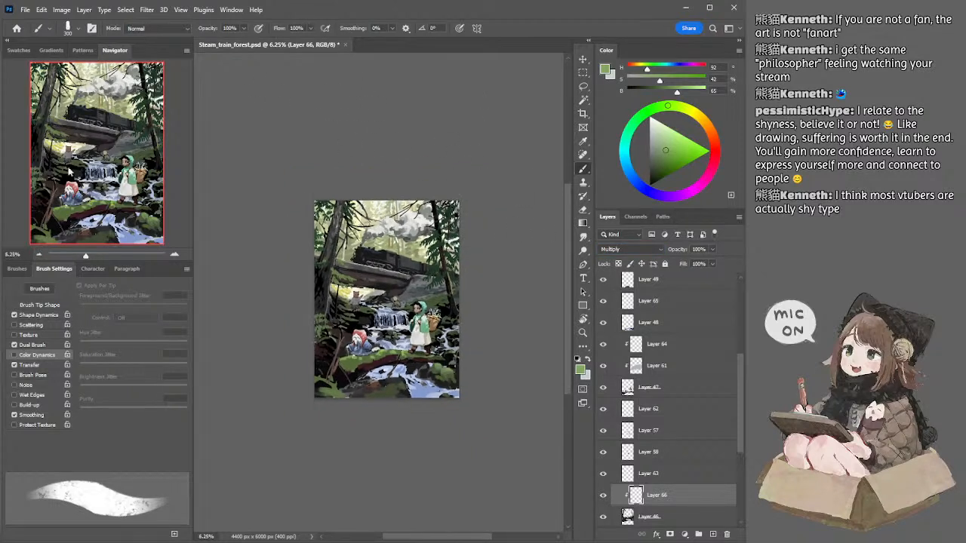
left_click(78, 29)
left_click(92, 270)
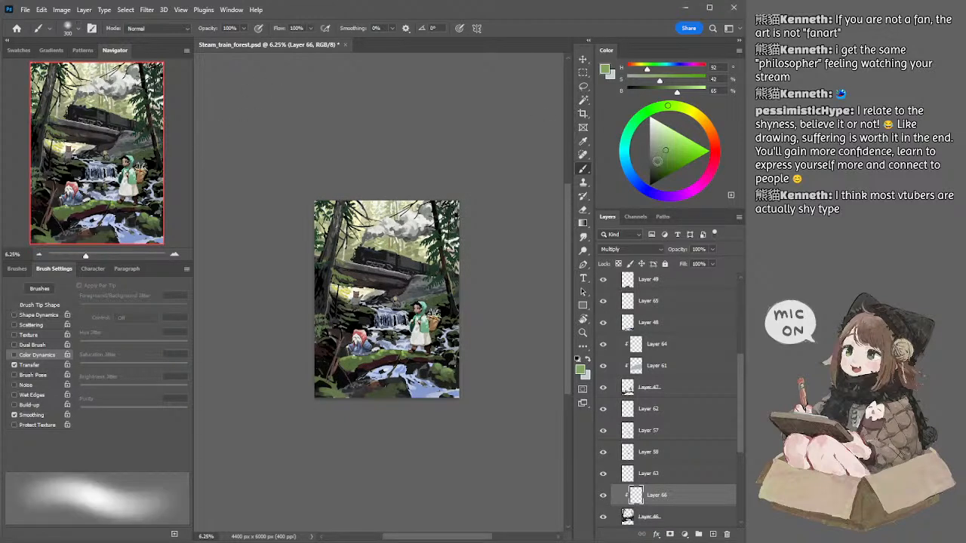
left_click_drag(655, 160, 653, 158)
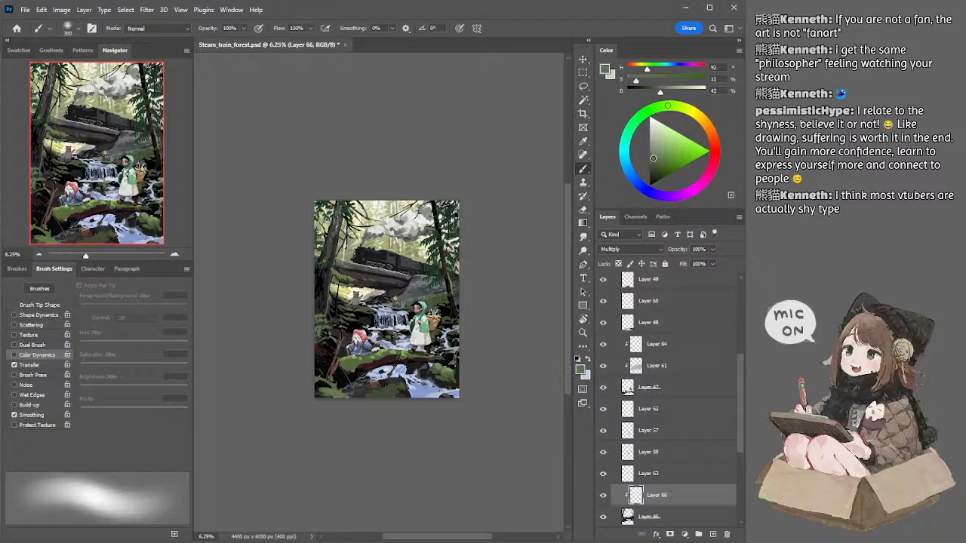
Step: Try a glaze stroke over the upper-left tree with the soft brush enlarged to 1300 px, and undo it
key("bracketright")
key("bracketright")
key("bracketright")
key("bracketright")
key("bracketright")
key("bracketright")
key("bracketright")
key("bracketright")
key("bracketright")
key("bracketright")
left_click_drag(332, 219, 347, 195)
key("ctrl+z")
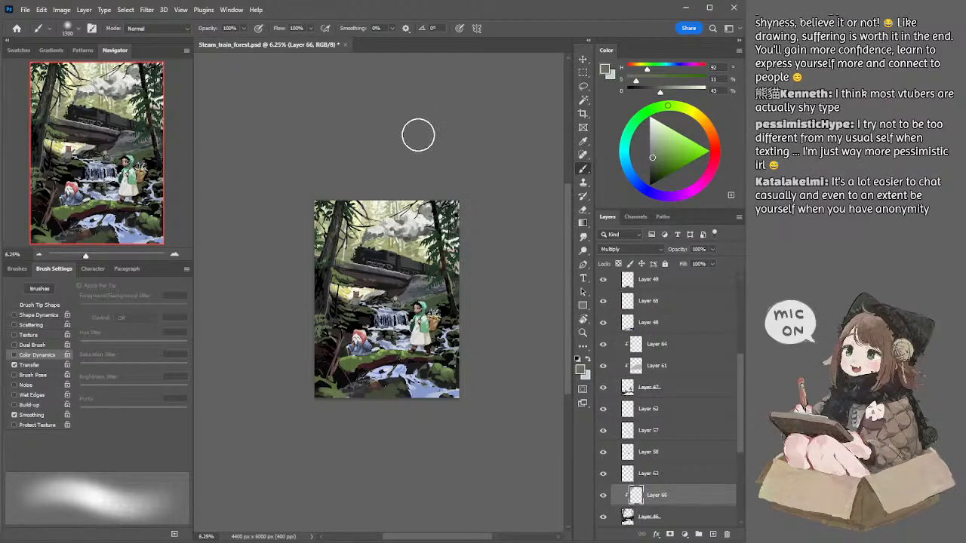
Step: Switch to the Lasso tool and save the illustration
mouse_move(394, 137)
left_mouse_down()
mouse_move(407, 135)
mouse_move(379, 141)
left_mouse_up()
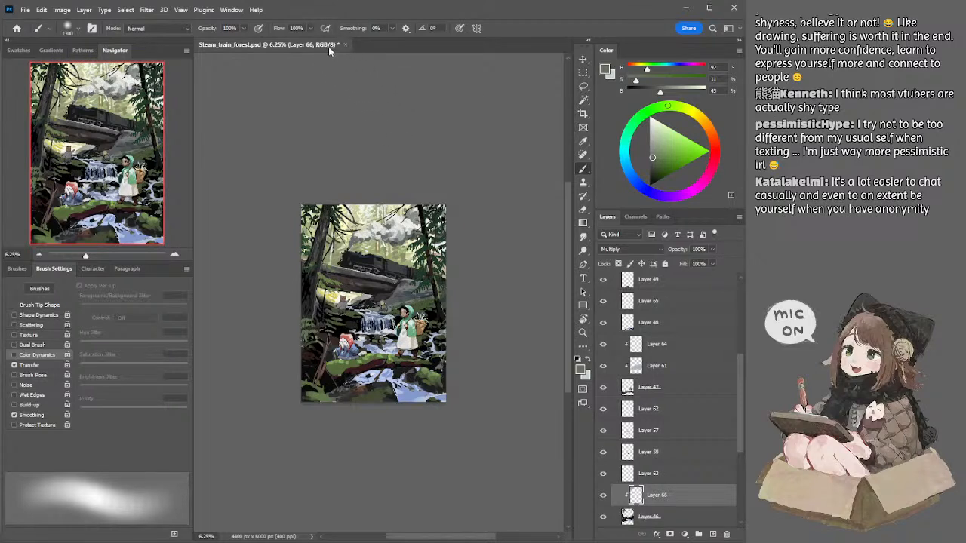
key("l")
key("ctrl+s")
left_click_drag(408, 120, 410, 114)
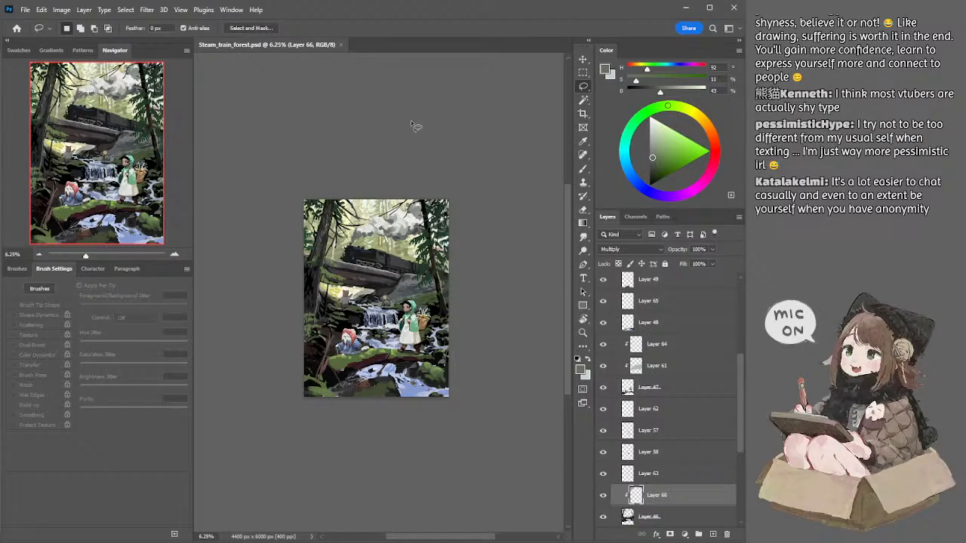
Step: Select Layer 54 from the pine foliage on the right and toggle its visibility to check what it contains
left_click(175, 255)
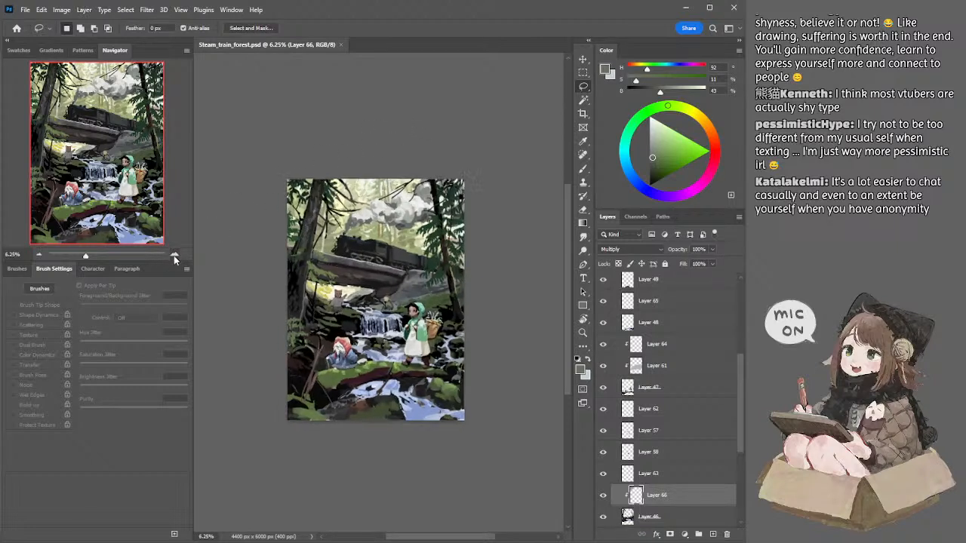
left_click(40, 255)
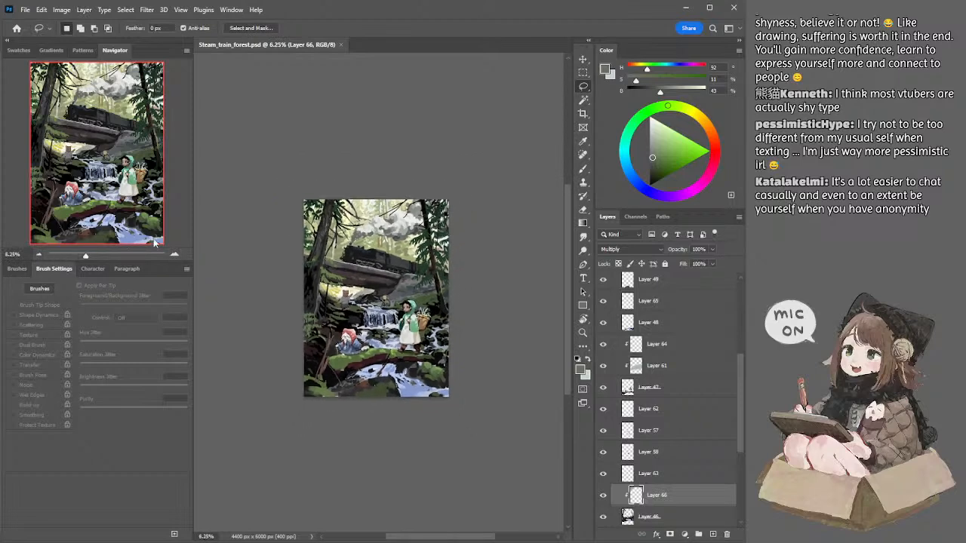
left_click(175, 256)
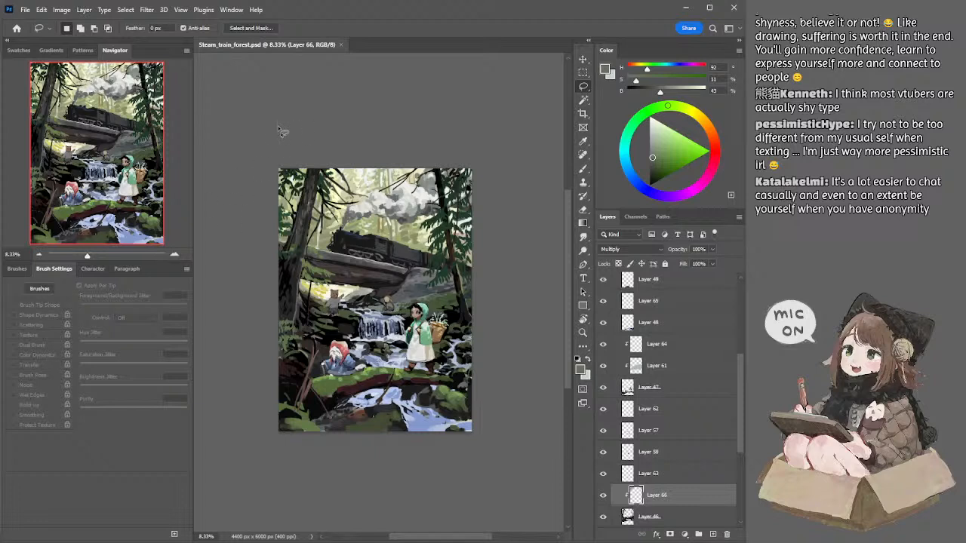
left_click_drag(274, 126, 298, 128)
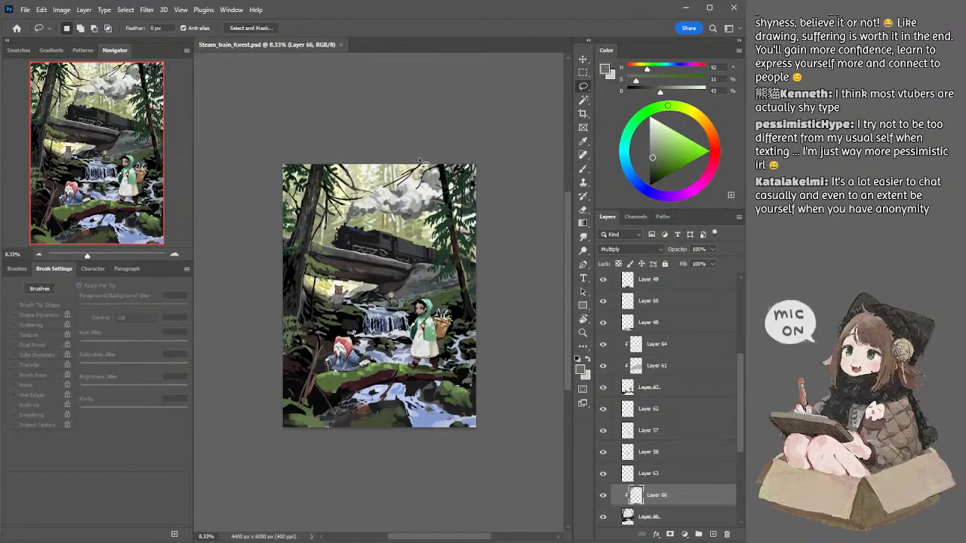
left_click(449, 219, "ctrl")
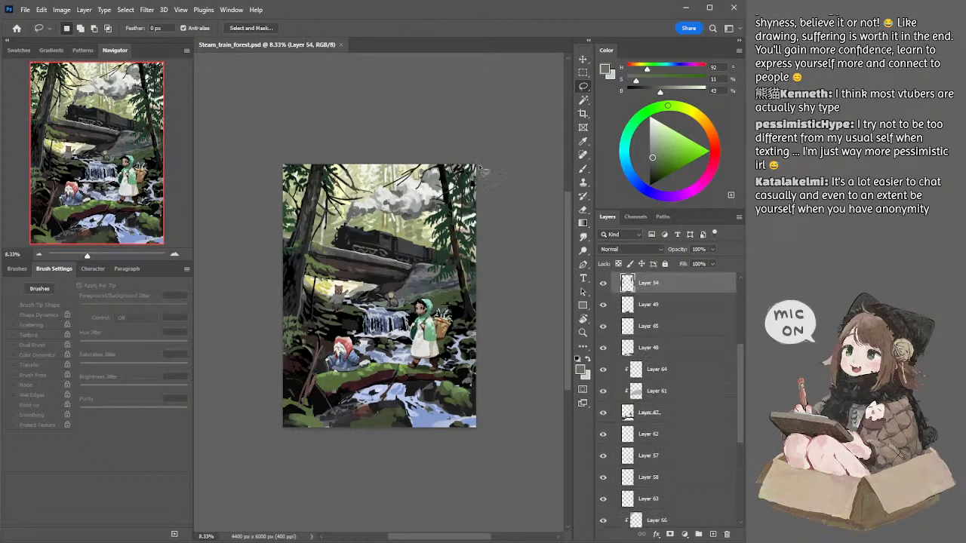
key("b")
mouse_move(516, 123)
left_mouse_down()
mouse_move(504, 114)
mouse_move(511, 122)
left_mouse_up()
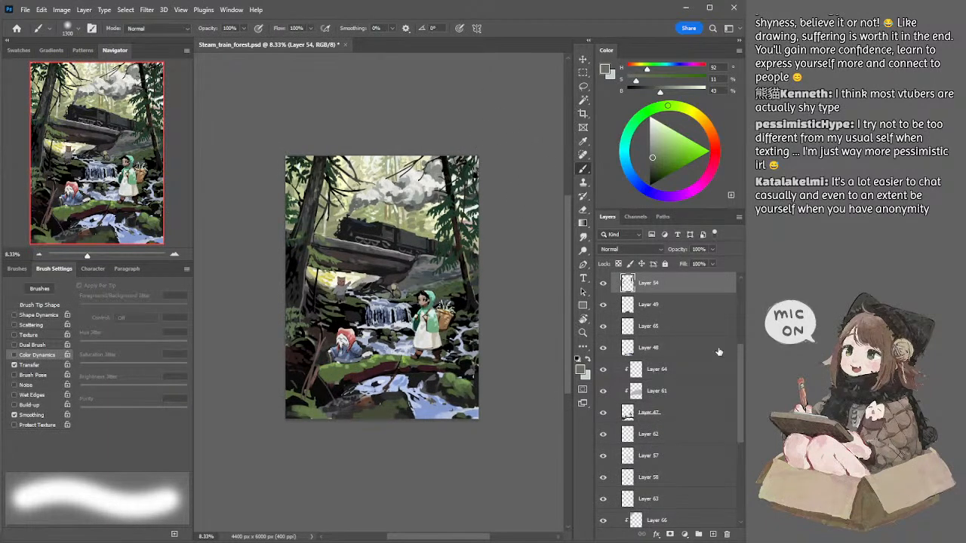
left_click_drag(740, 350, 738, 331)
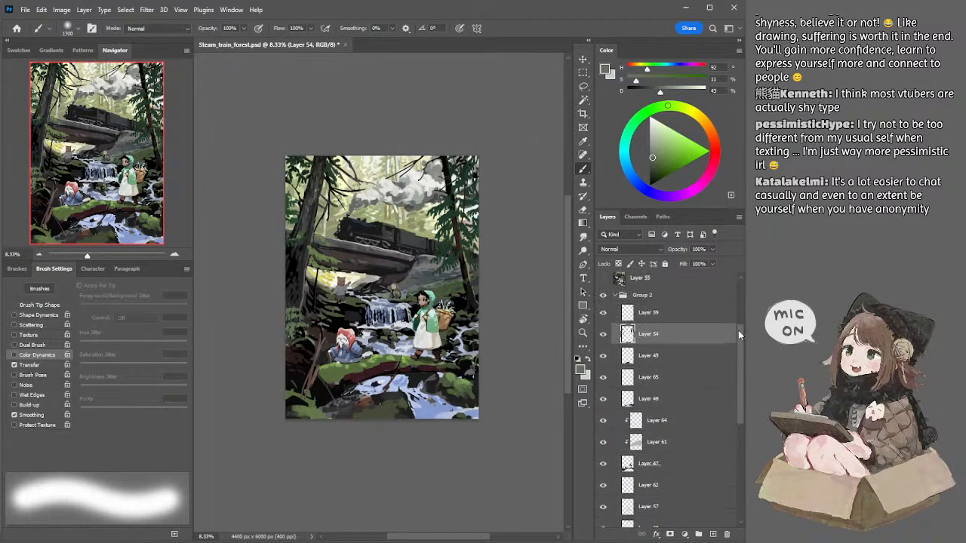
left_click(603, 335)
left_click(603, 335)
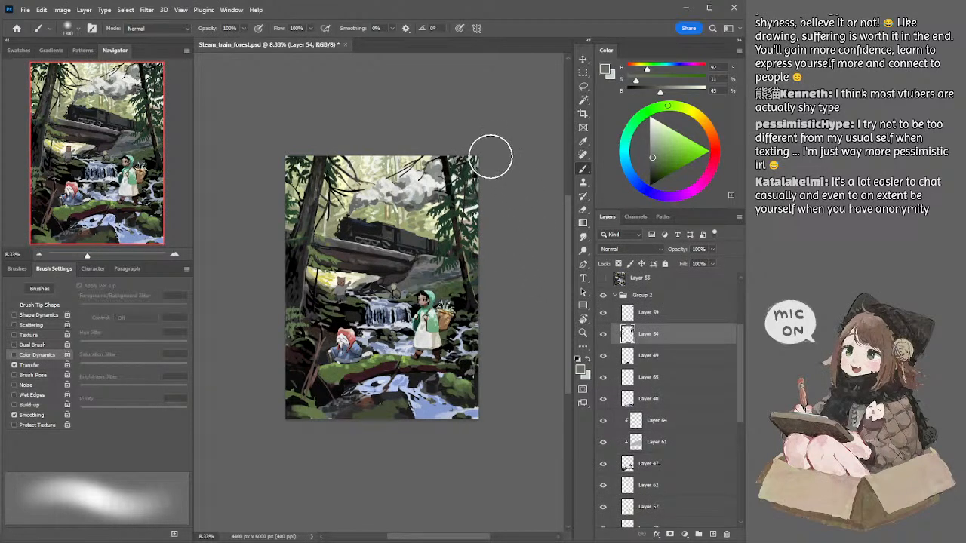
Step: Add a new layer above Layer 54, clip it to that layer and set its blend mode to Multiply
left_click(713, 534)
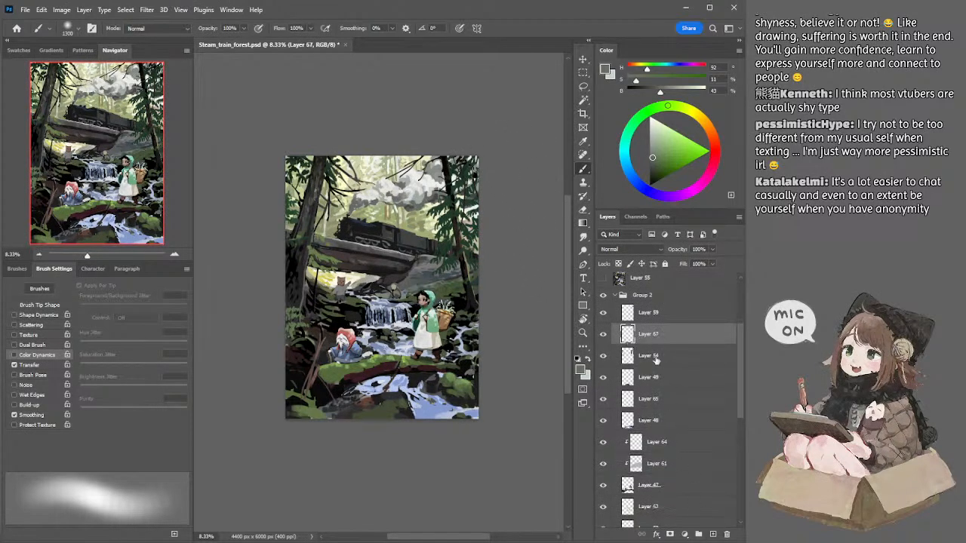
left_click(654, 343, "alt")
left_click(622, 249)
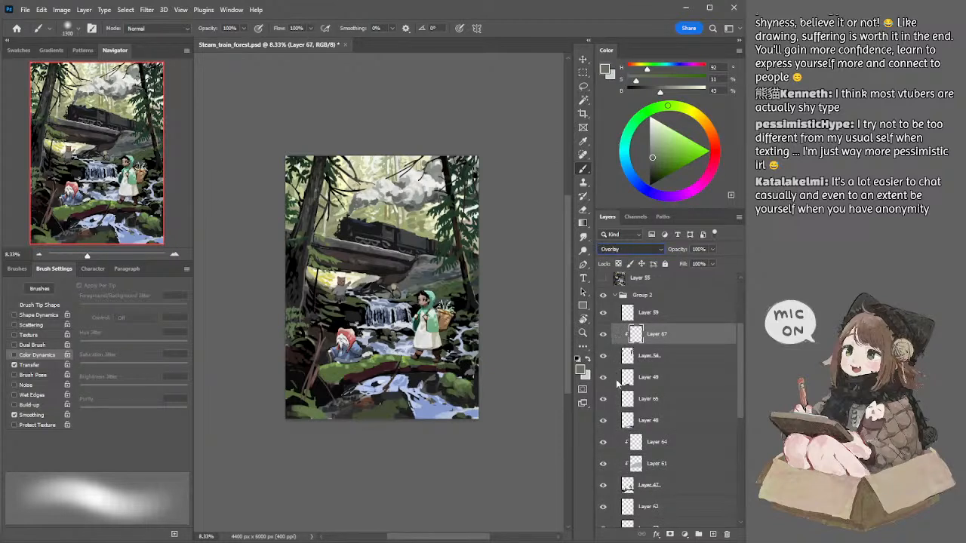
key("Up")
key("Up")
key("Up")
key("Up")
key("Up")
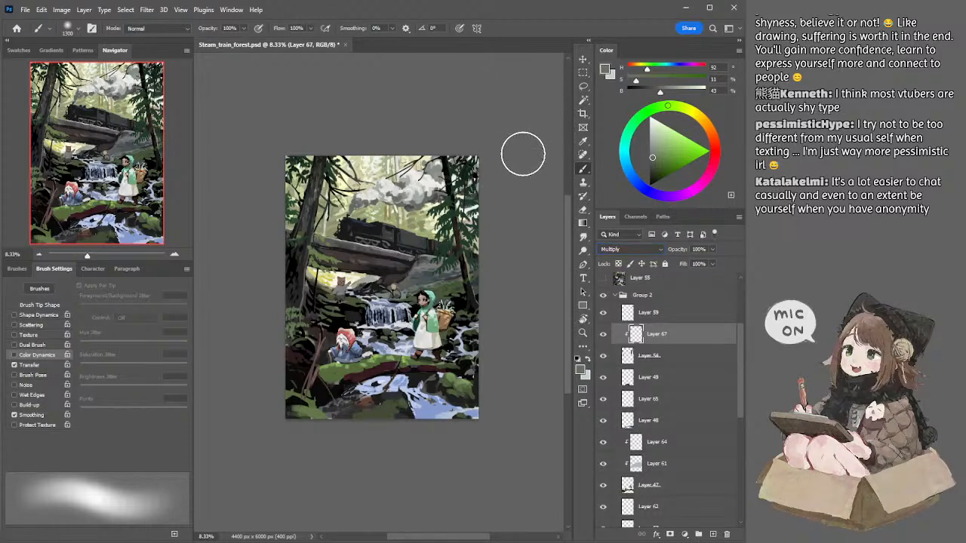
key("Up")
key("Up")
key("Up")
key("Down")
key("Down")
key("Down")
key("Down")
key("Up")
key("Up")
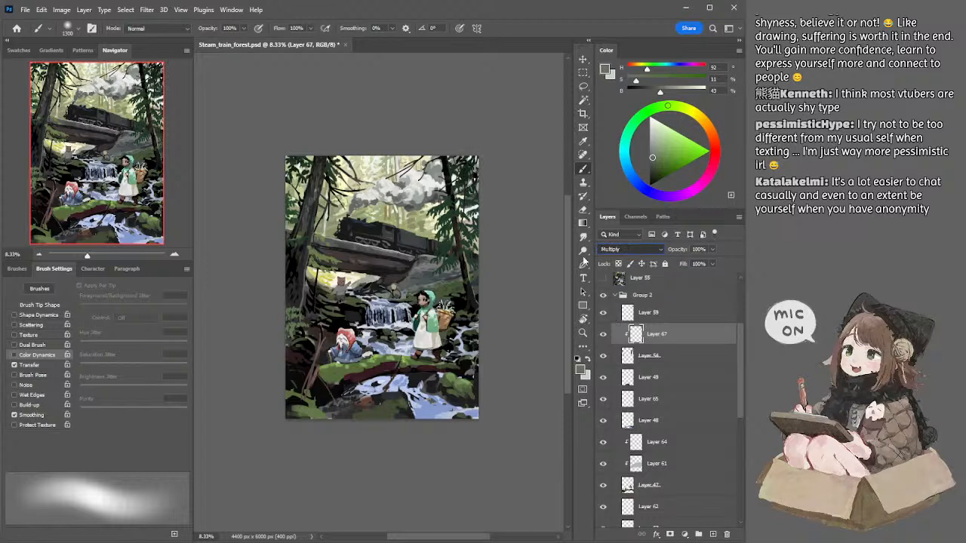
key("Down")
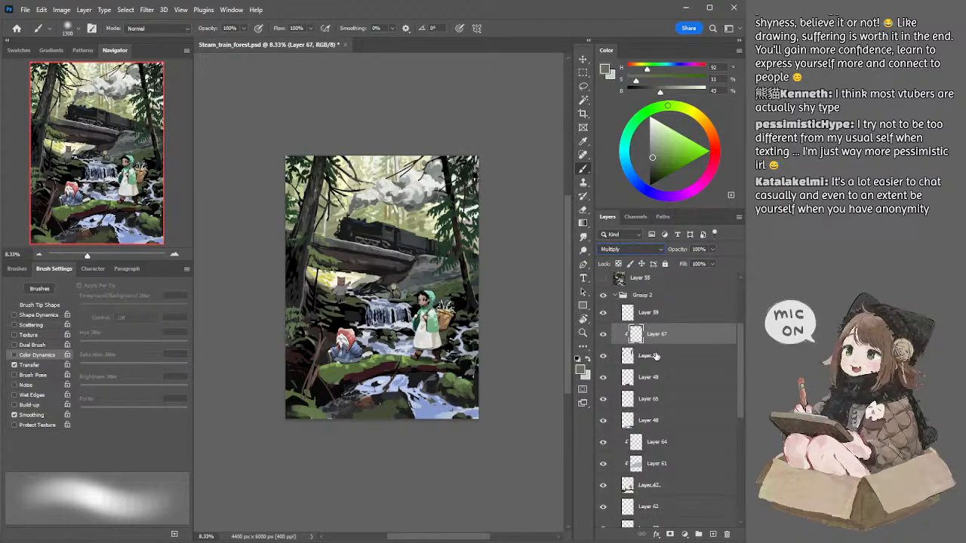
Step: Add a second clipped layer directly above Layer 54 and set its blend mode to Overlay
left_click(654, 356)
left_click(713, 534)
left_click(618, 245)
key("Down")
key("Down")
key("Down")
key("Down")
key("Down")
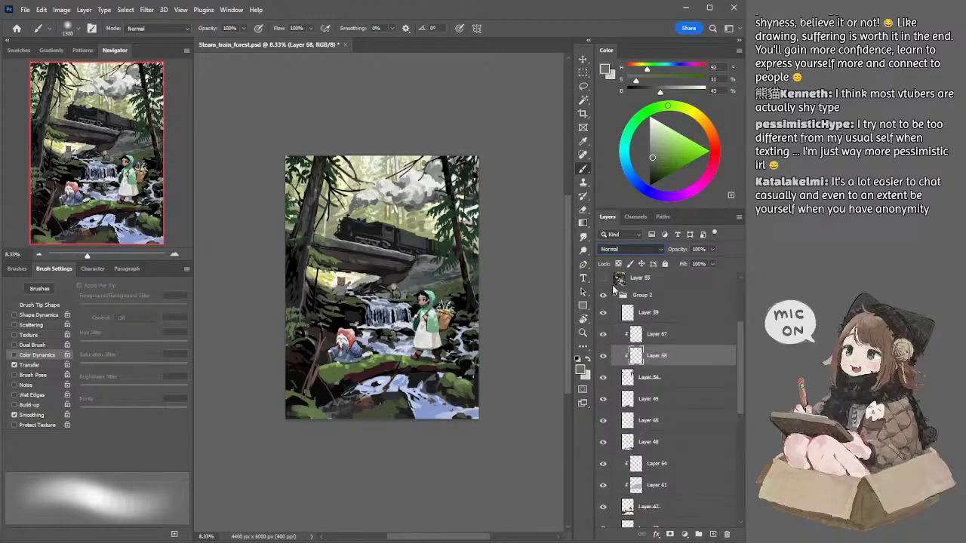
key("Down")
key("Down")
key("Down")
key("Down")
key("Down")
key("Down")
key("Down")
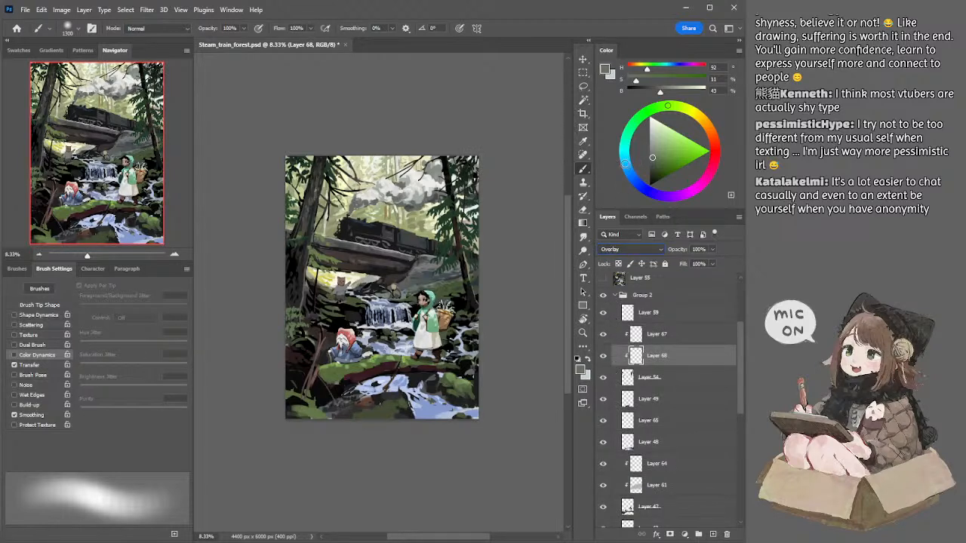
Step: Try a muted blue glaze, hue 196, on the right-hand pine foliage, change Layer 68's blend mode to Screen and undo the strokes
left_click(626, 163)
mouse_move(448, 262)
left_mouse_down()
mouse_move(435, 295)
mouse_move(424, 295)
left_mouse_up()
key("Return")
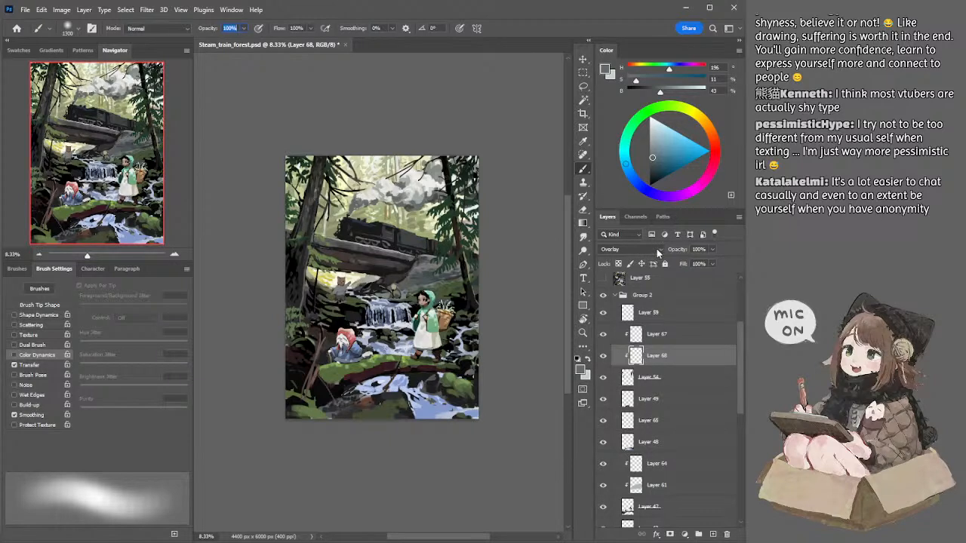
left_click(628, 250)
scroll(630, 252, "up", 4)
key("ctrl+z")
Step: Test the glaze at the right foliage edge, pick a brighter blue (saturation 34, brightness 55) and reduce the soft brush to 300 px
key("ctrl+z")
left_click_drag(474, 216, 481, 211)
left_click(661, 154)
key("ctrl+z")
key("bracketleft")
key("bracketleft")
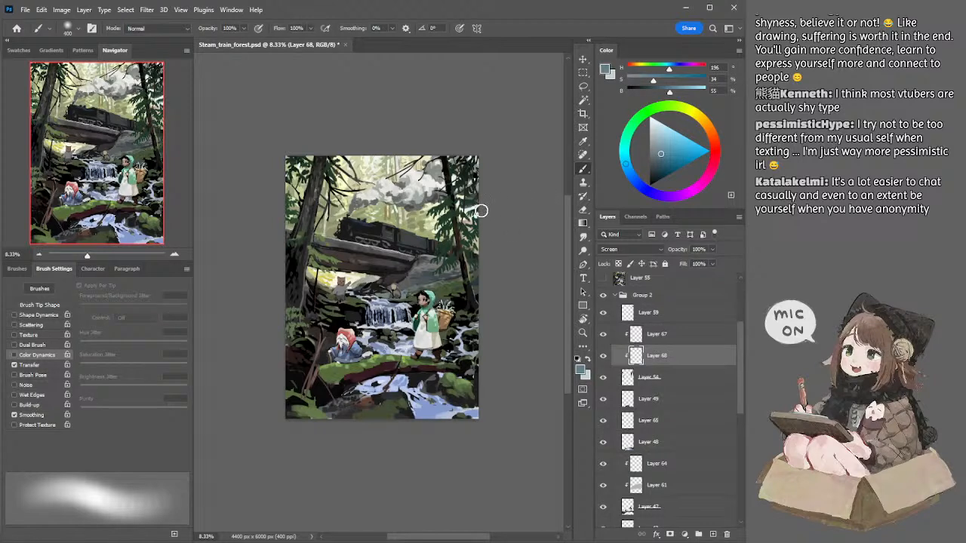
key("bracketleft")
key("bracketleft")
Step: Enlarge the textured eraser for the glaze on the right-edge foliage, and return to the soft brush
key("e")
key("bracketright")
key("bracketright")
key("bracketright")
key("bracketright")
key("bracketright")
key("bracketright")
key("bracketright")
key("bracketright")
key("bracketright")
key("bracketright")
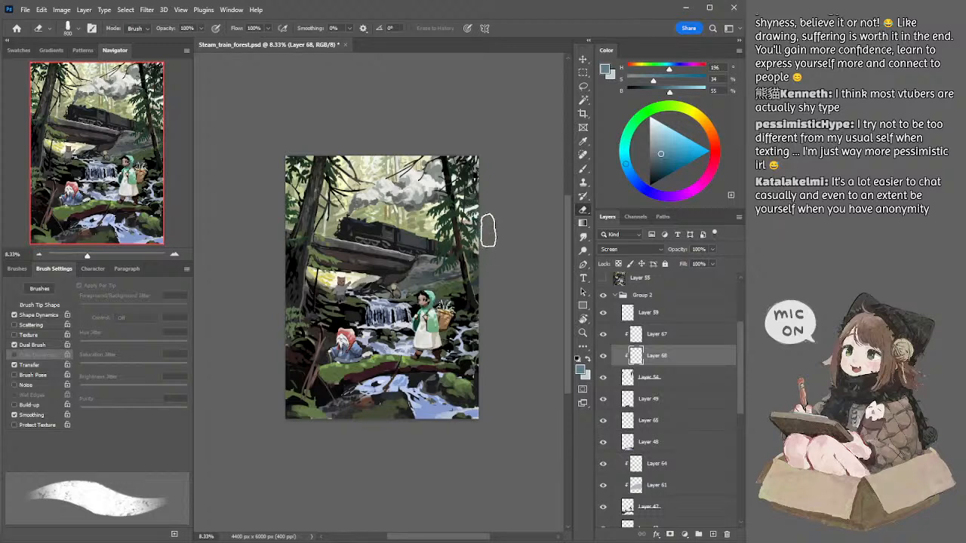
key("l")
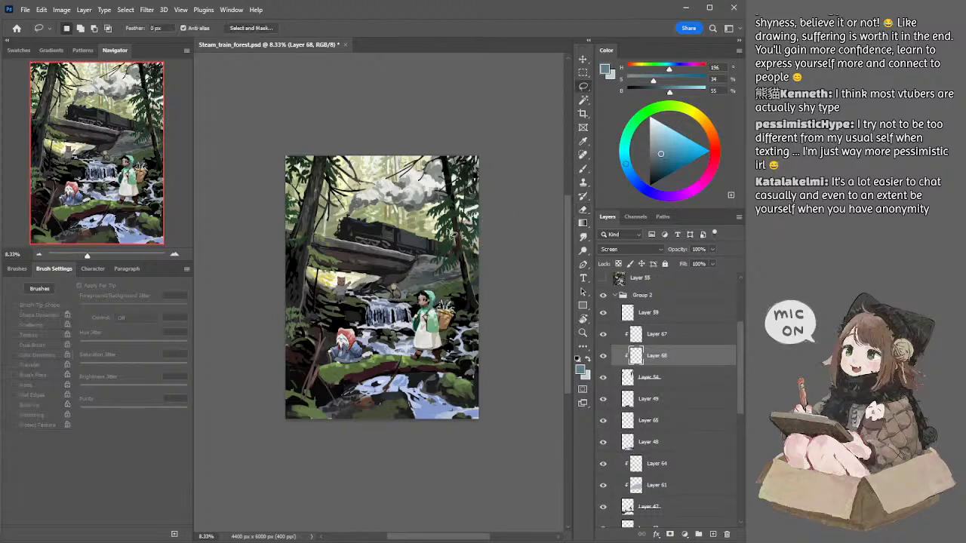
key("b")
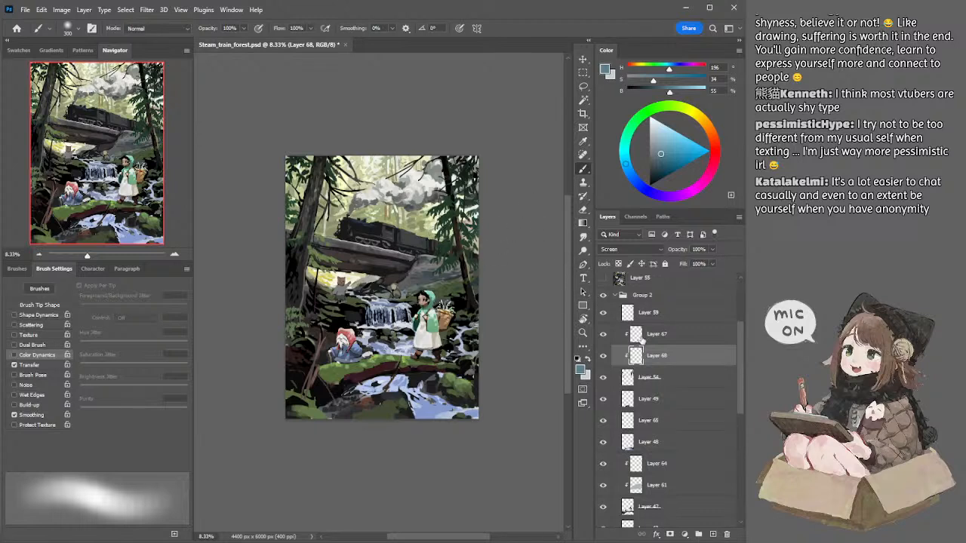
Step: Add a new layer on top of the Multiply and Screen glaze layers and clip it to Layer 54
left_click(612, 337)
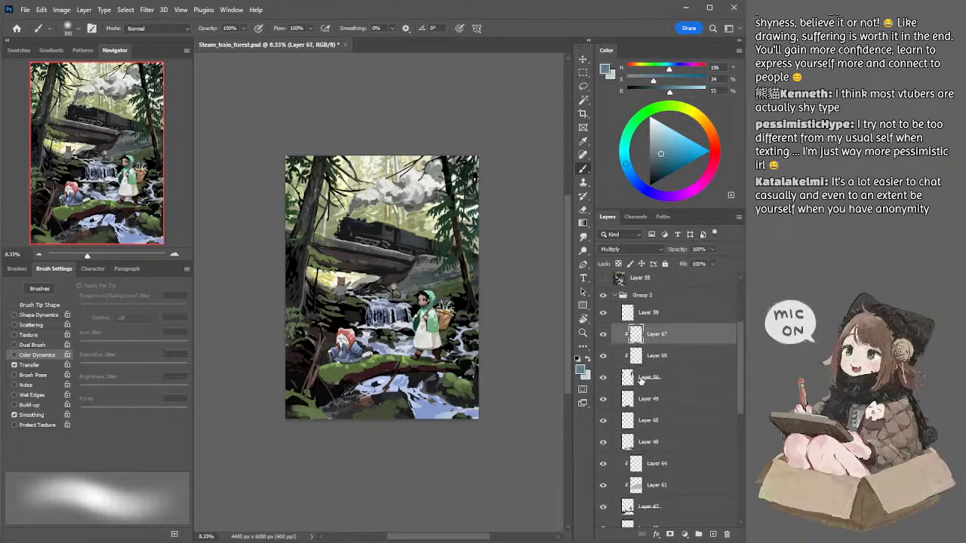
left_click(640, 380, "shift")
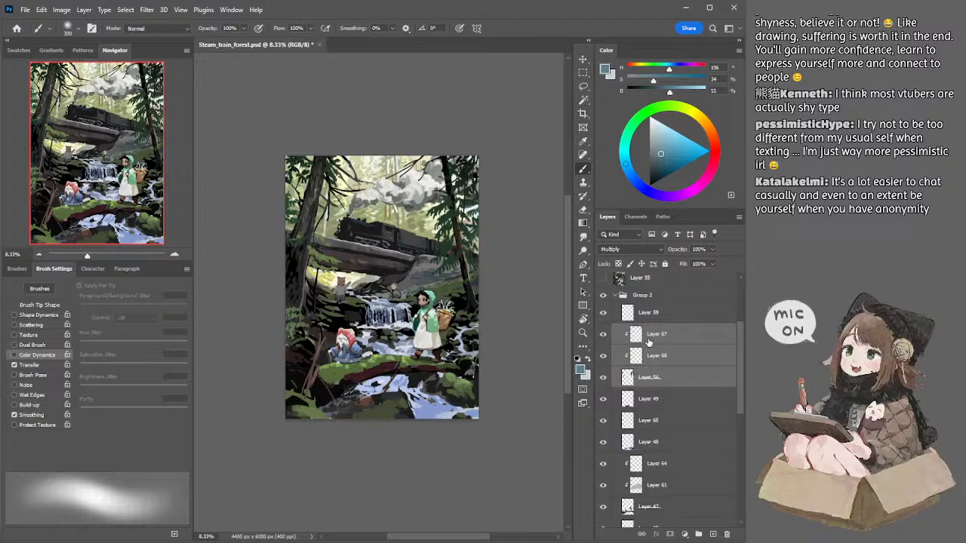
left_click(649, 341)
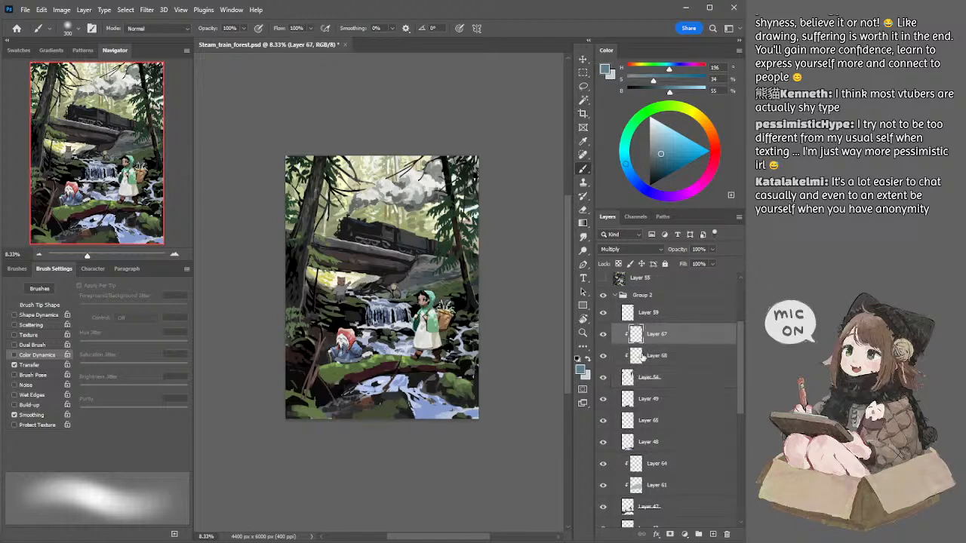
left_click(666, 378, "shift")
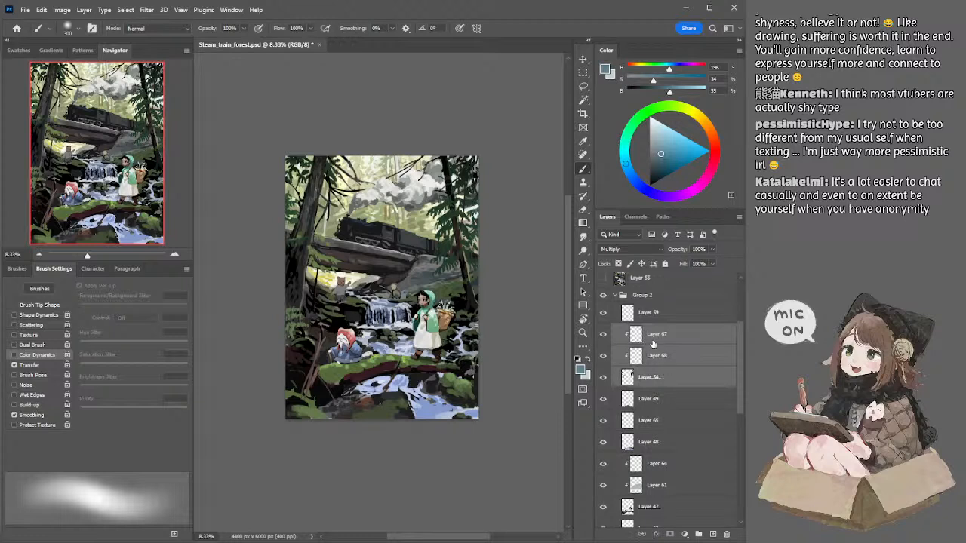
left_click(653, 341)
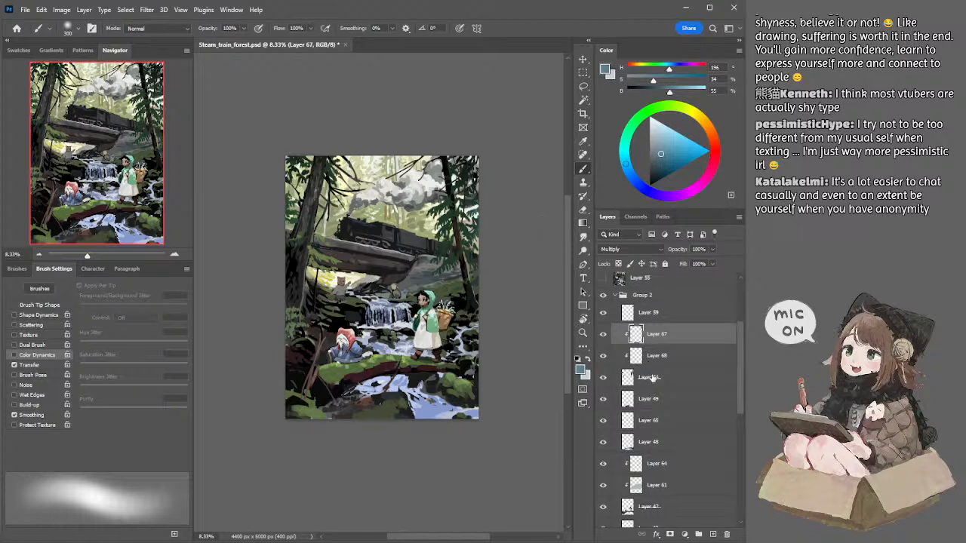
left_click(650, 381, "shift")
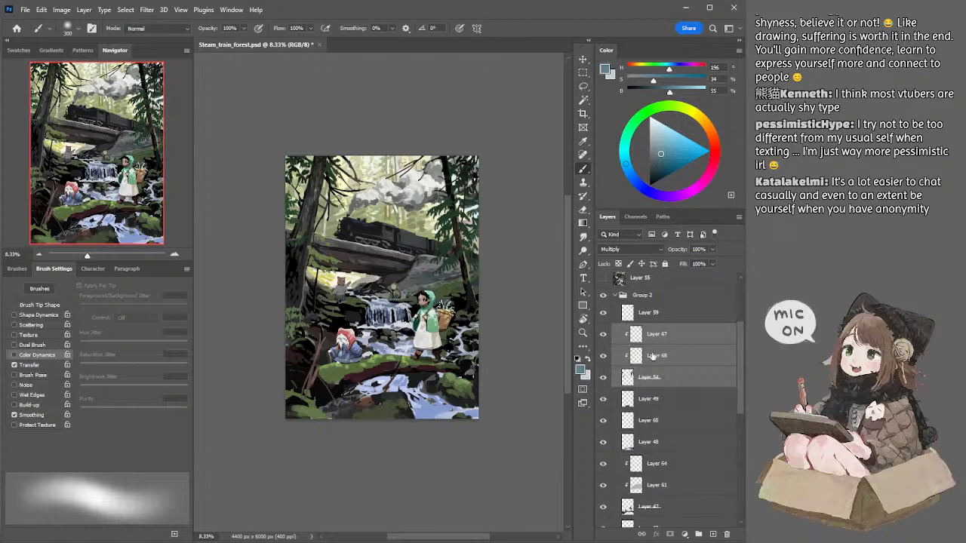
left_click(713, 534)
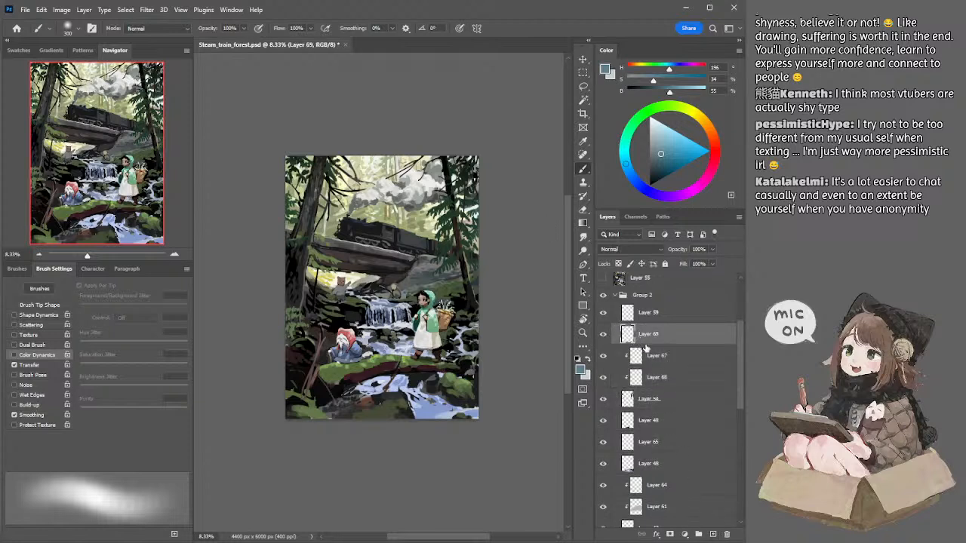
left_click(647, 342, "alt")
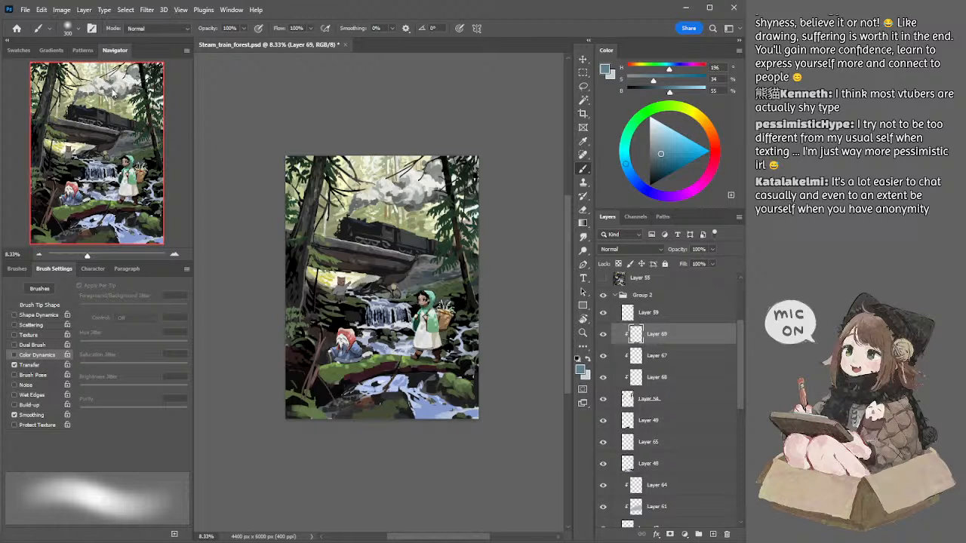
Step: Switch from the soft brush to the textured dual-brush preset for painting on Layer 69
left_click(76, 31)
left_click(87, 184)
left_click(227, 112)
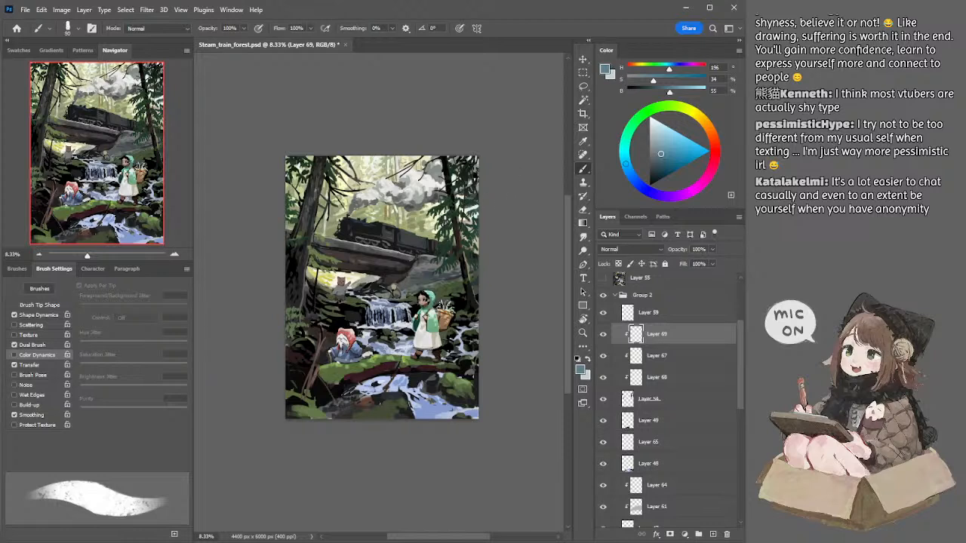
Step: Touch up the right-side foliage on Layer 69 with the textured brush between 35 and 50 px, cleaning up strokes with the textured eraser
key("[")
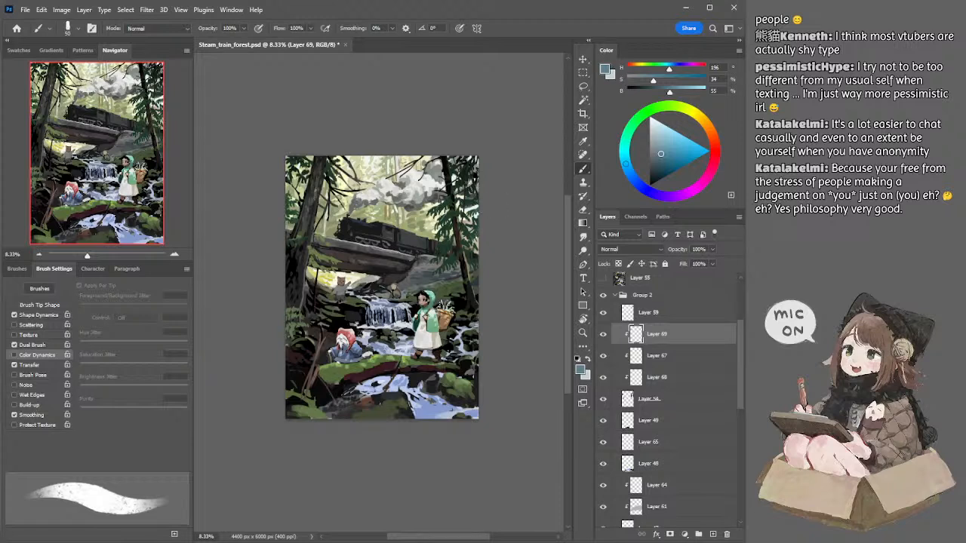
key("e")
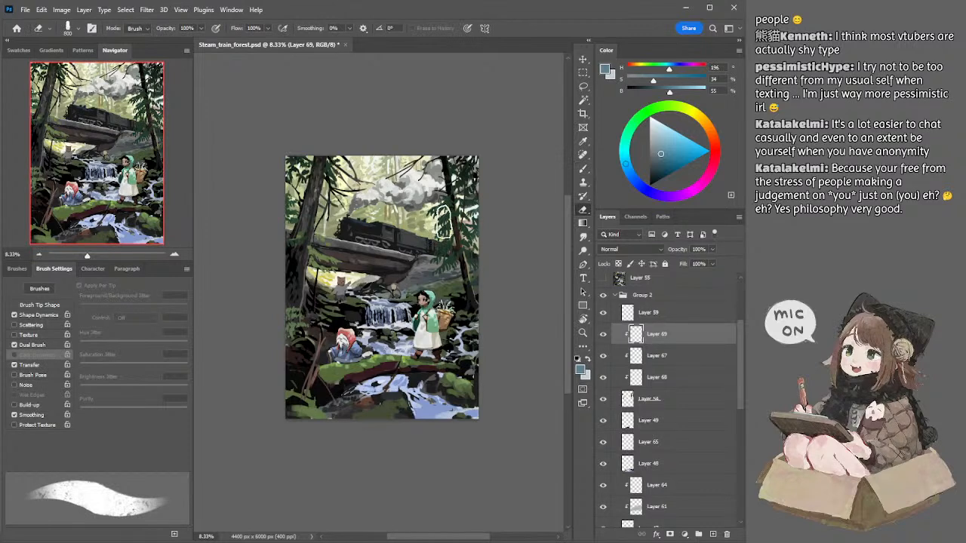
key("b")
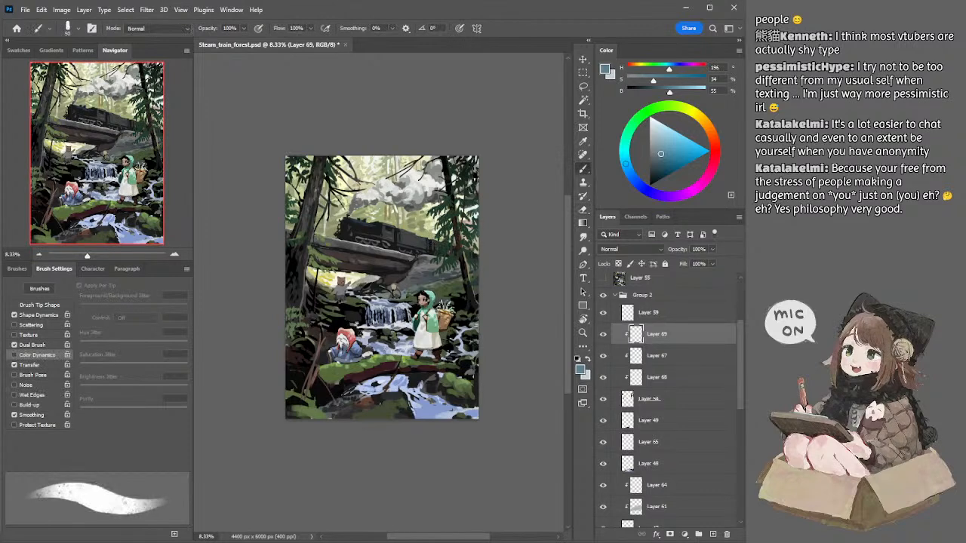
key("bracketleft")
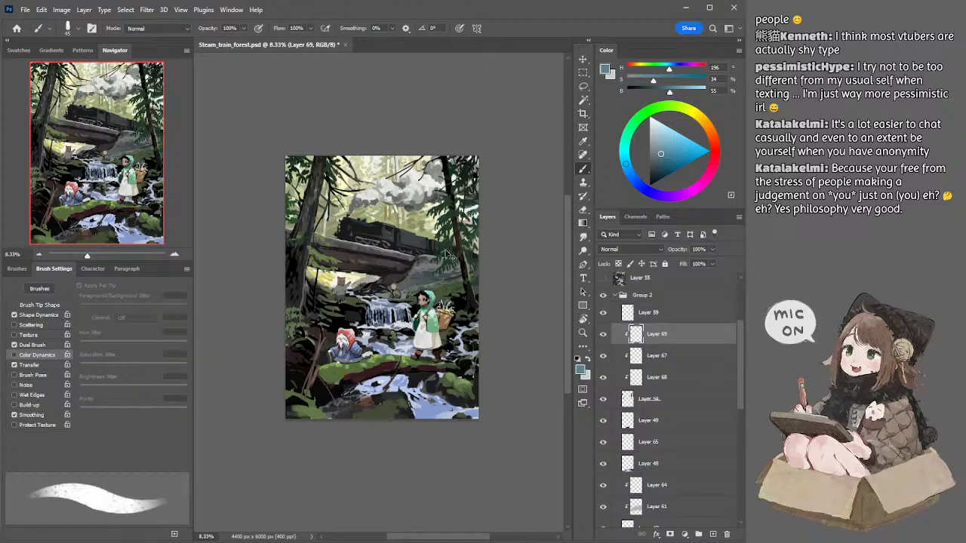
key("e")
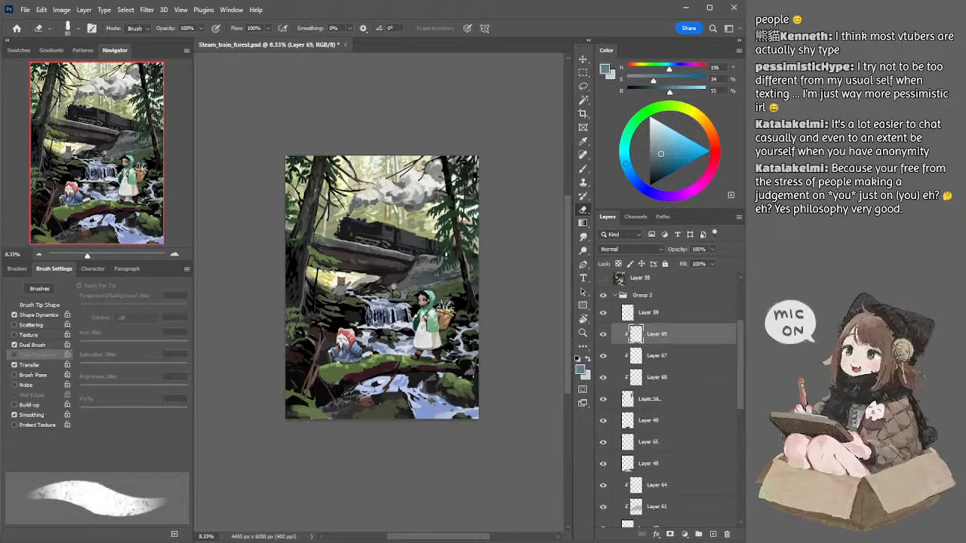
key("b")
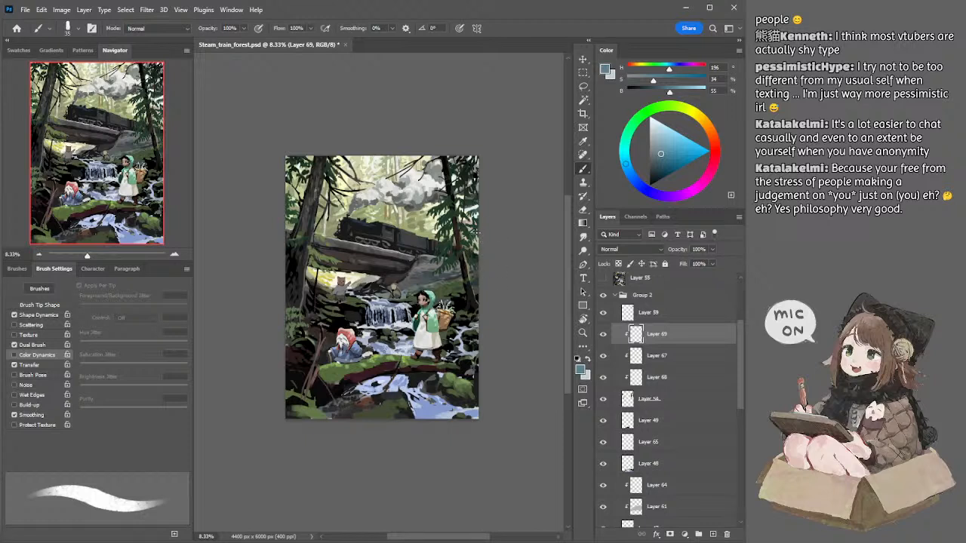
key("bracketright")
key("bracketright")
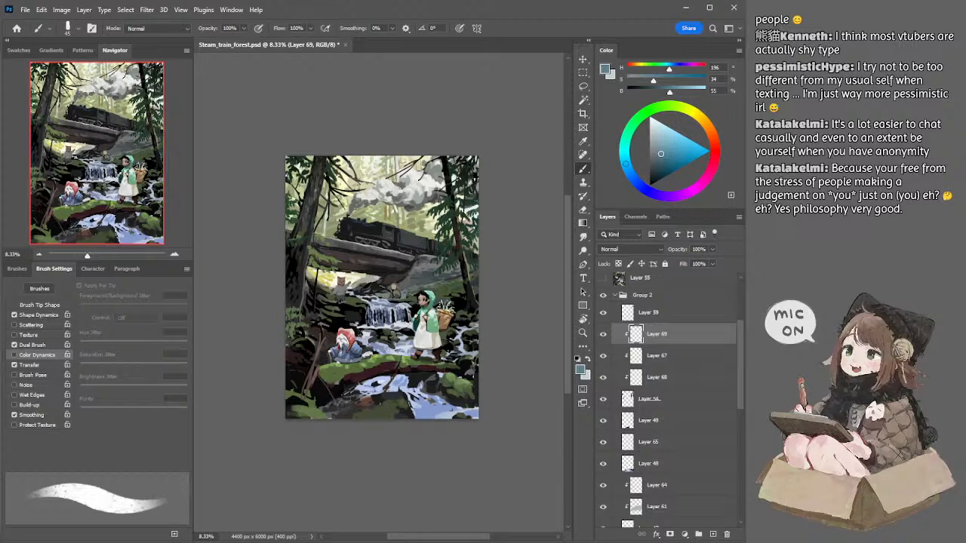
key("e")
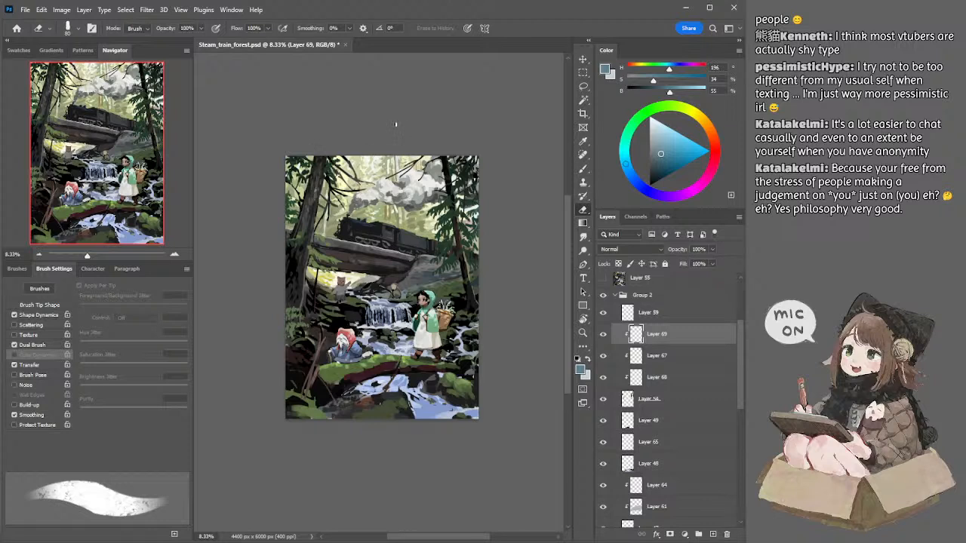
left_click_drag(380, 132, 389, 129)
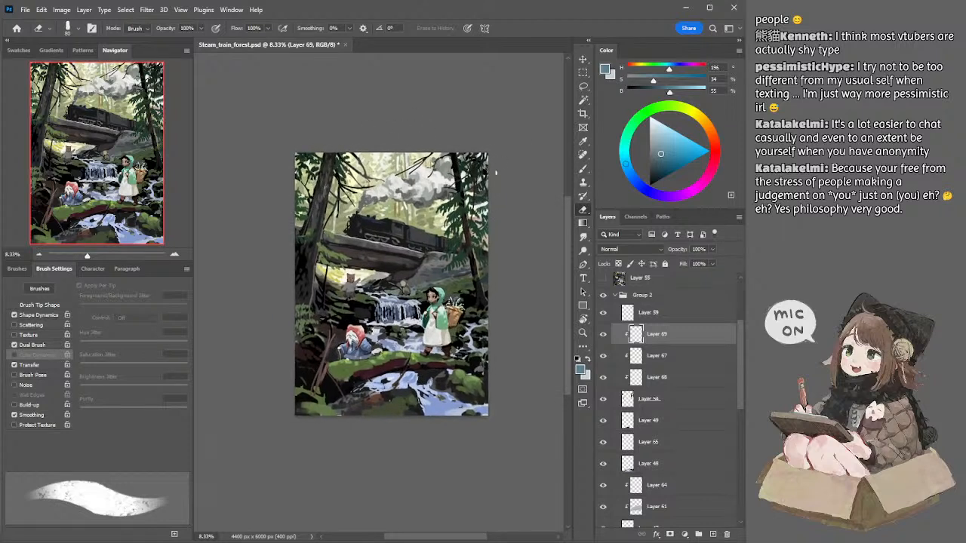
left_click(456, 173, "ctrl")
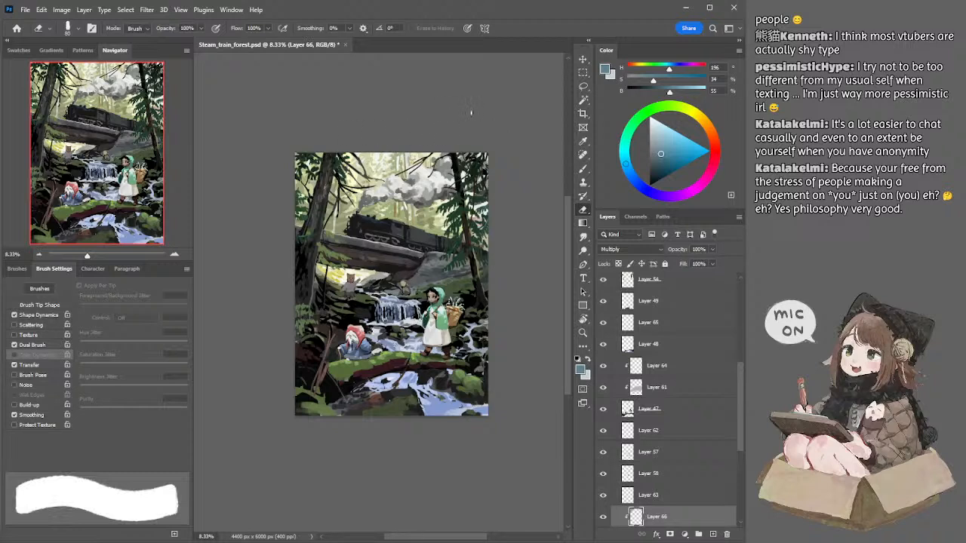
left_click_drag(495, 109, 514, 134)
left_click(328, 246, "ctrl")
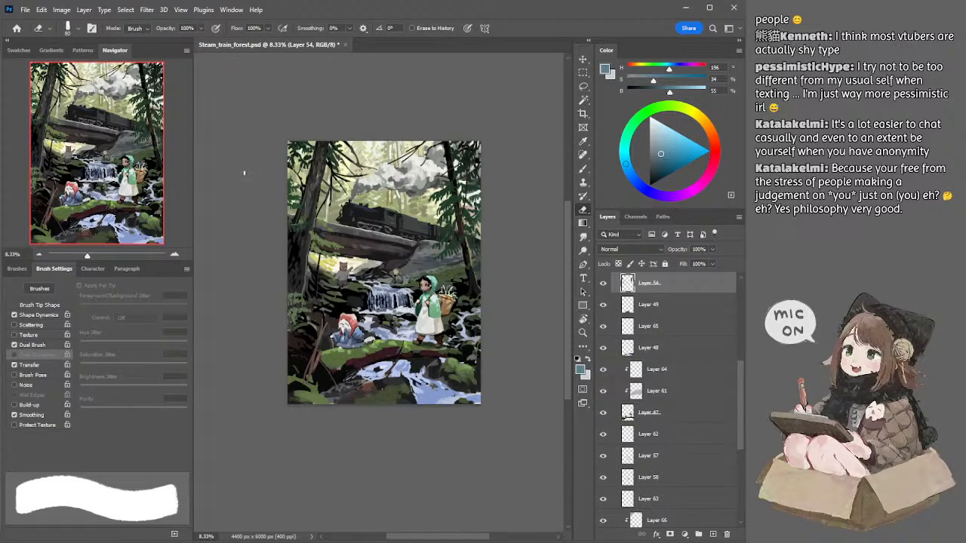
key("l")
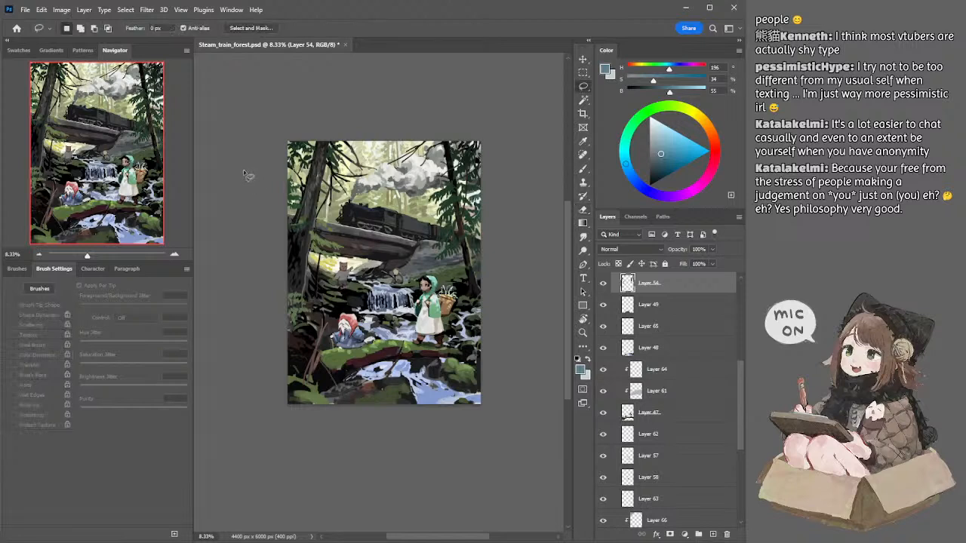
left_click_drag(255, 166, 238, 156)
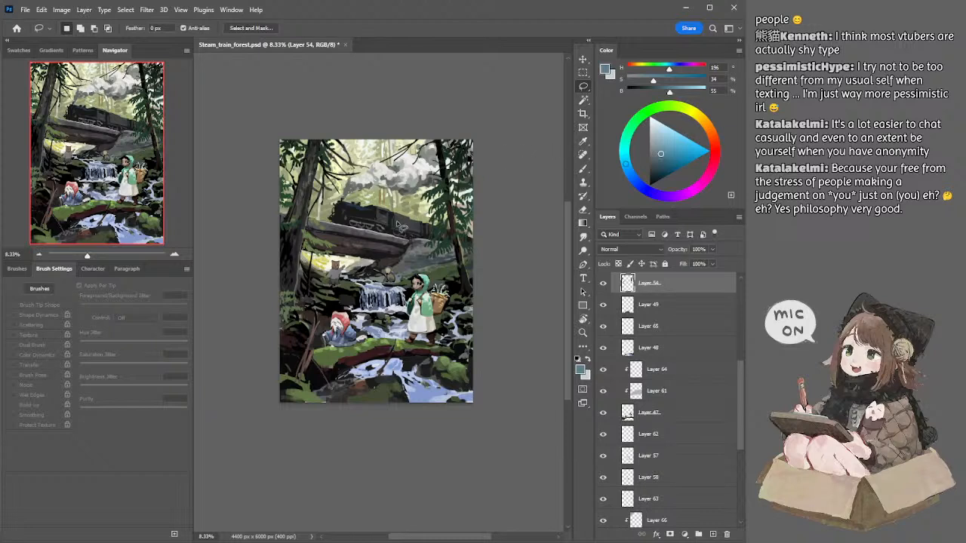
Step: Make Layer 50, which holds the train and bridge, the active layer and locate it in the layer stack
left_click(398, 223, "ctrl")
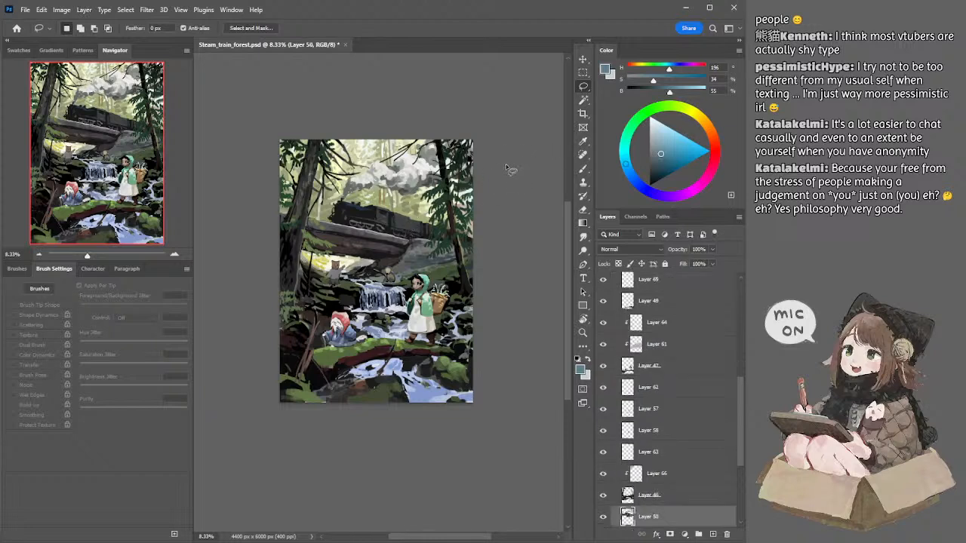
left_click_drag(505, 254, 502, 257)
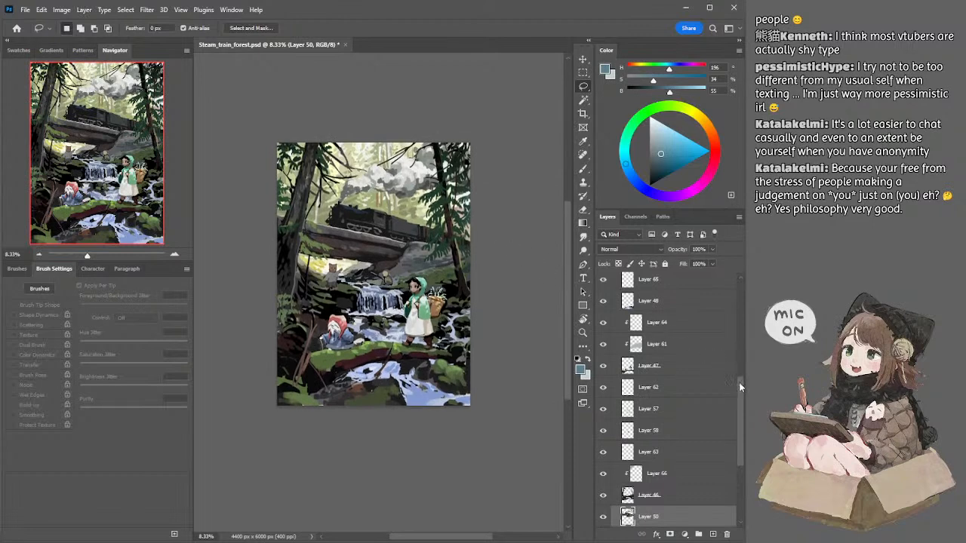
left_click(525, 266, "ctrl")
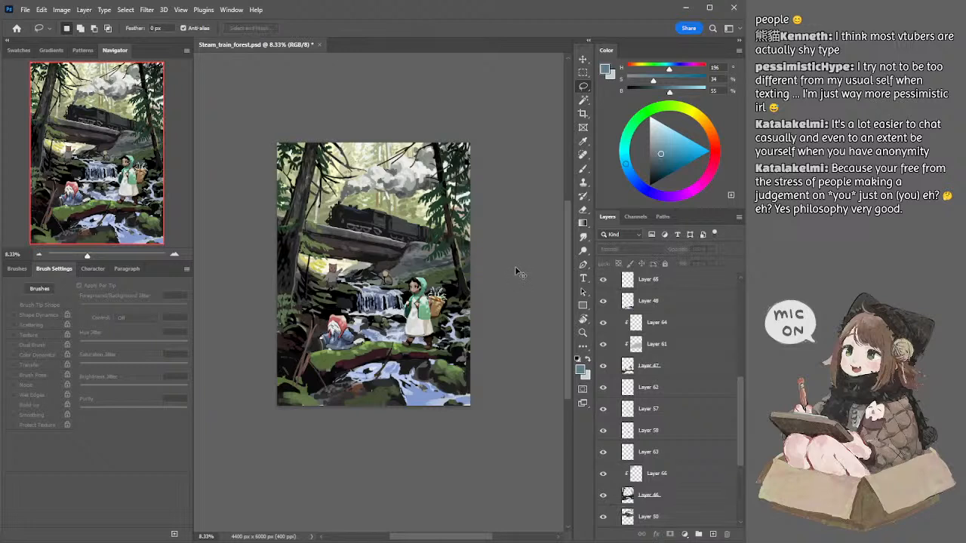
key("ctrl+z")
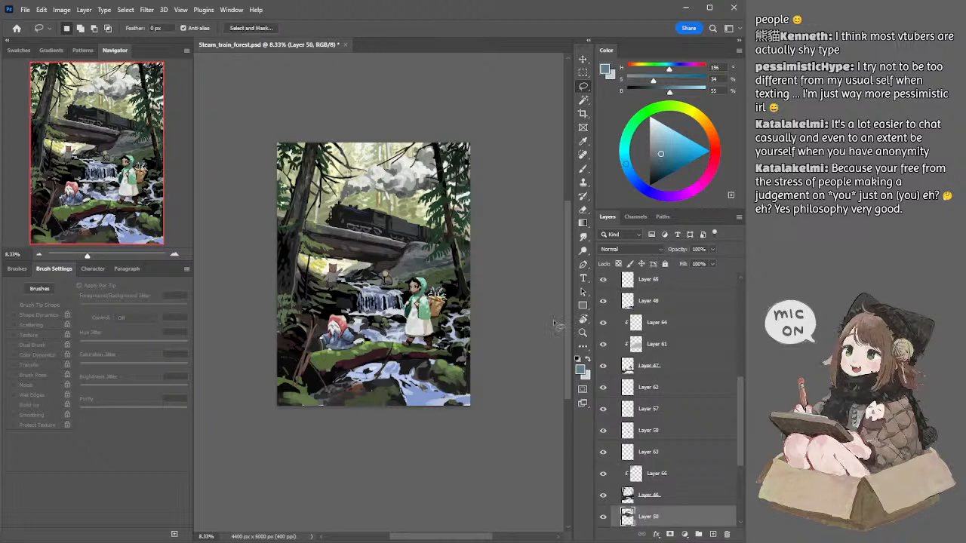
scroll(738, 387, "down", 3)
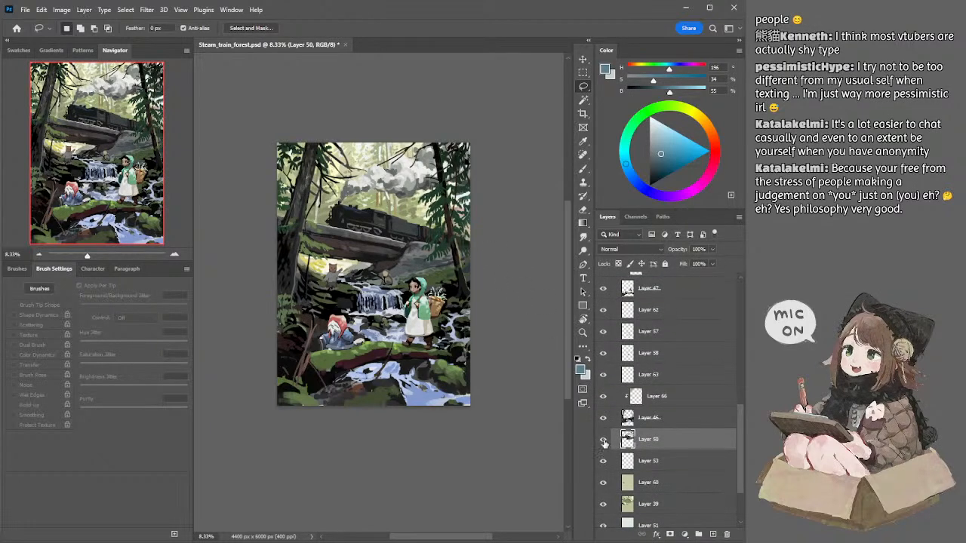
Step: Test touch-ups on the bridge's upper left edge with a 90 px textured brush in near-black (brightness 10), undo them, and sample grey (brightness 31)
key("b")
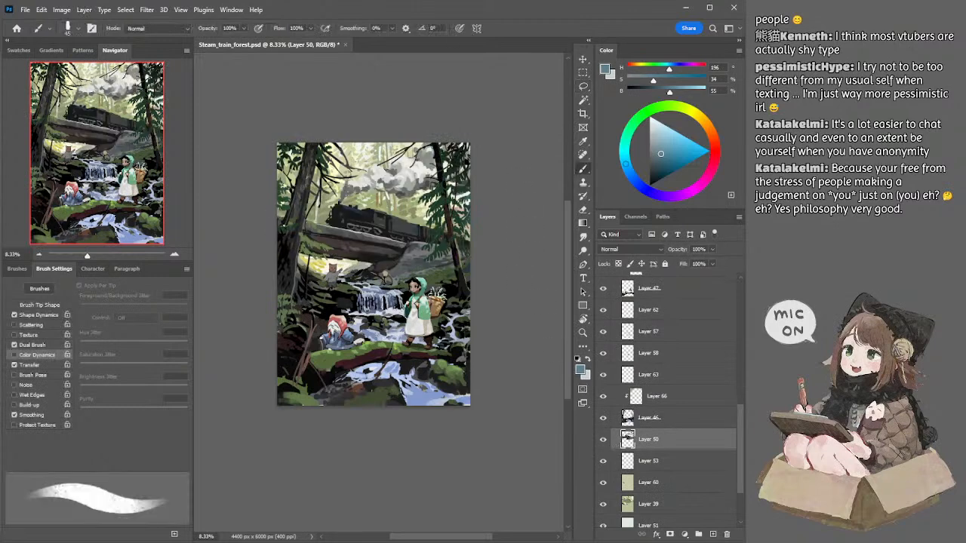
left_click(327, 237, "alt")
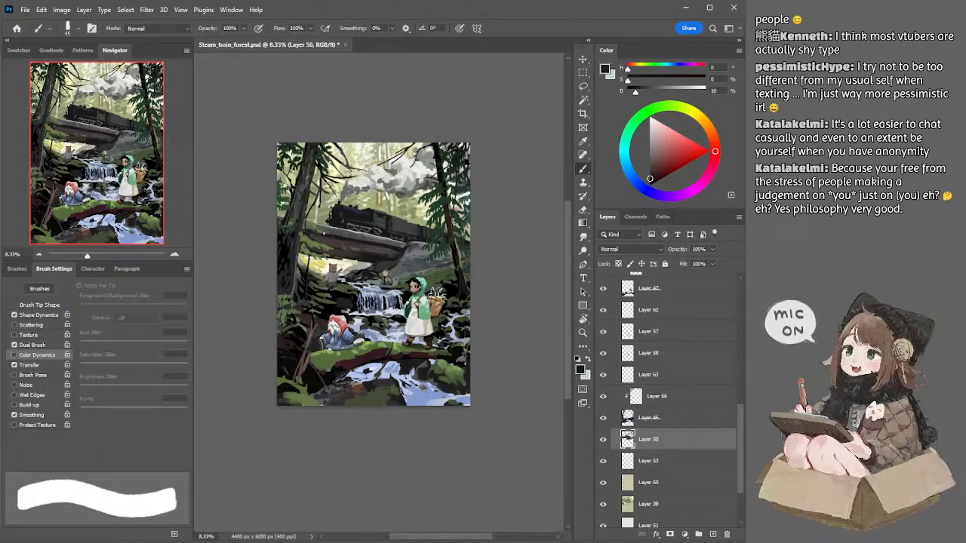
key("]")
key("]")
key("]")
key("]")
key("]")
left_click_drag(308, 227, 327, 234)
key("ctrl+z")
key("ctrl+z")
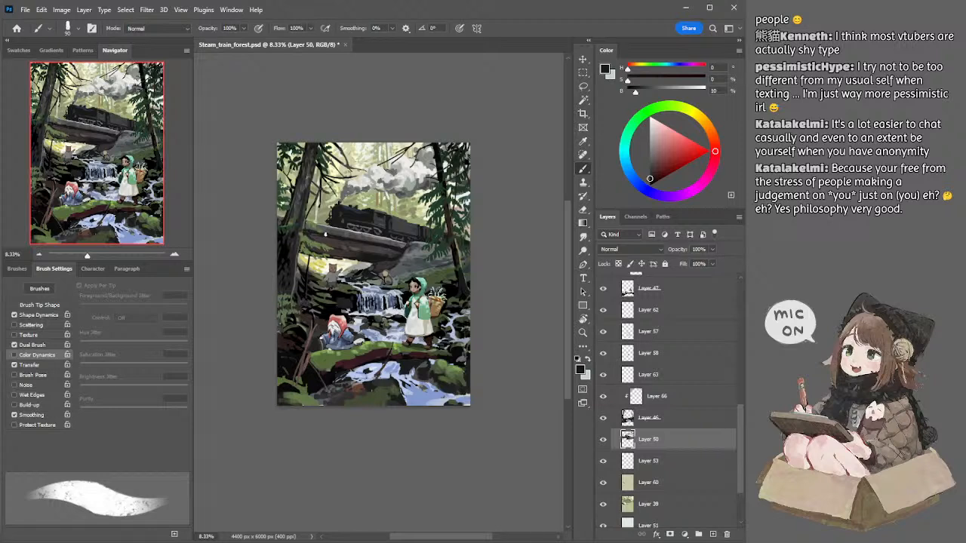
left_click(330, 229, "alt")
left_click(330, 229, "alt")
left_click(357, 356, "ctrl")
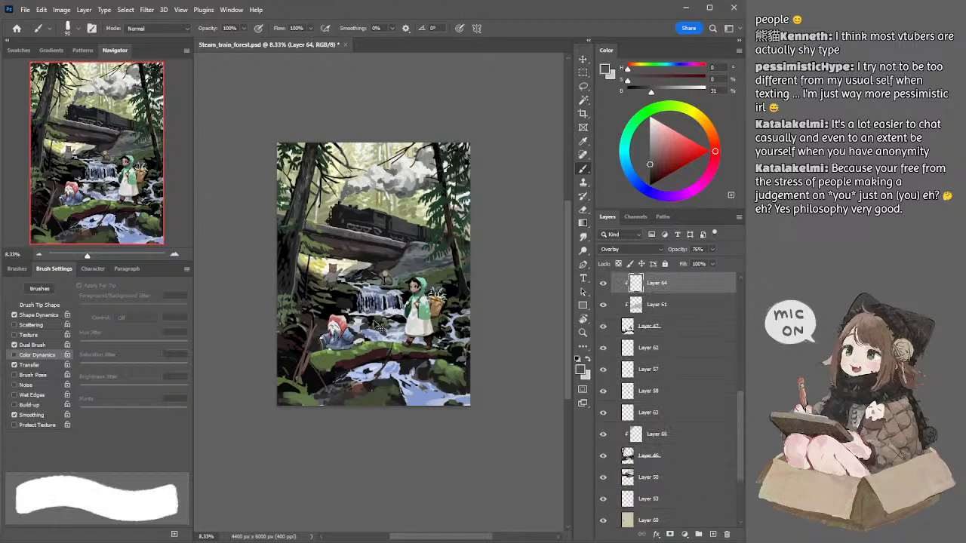
key("i")
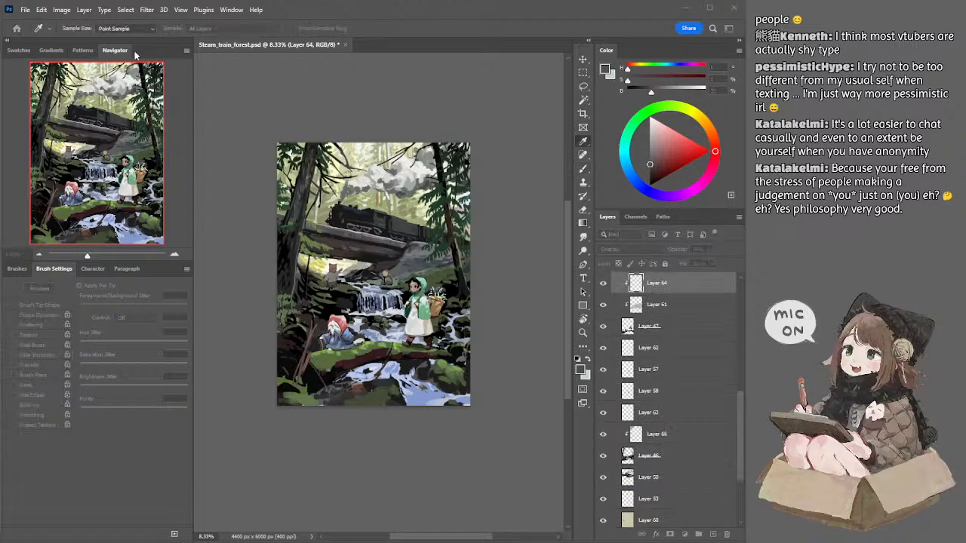
key("b")
key("l")
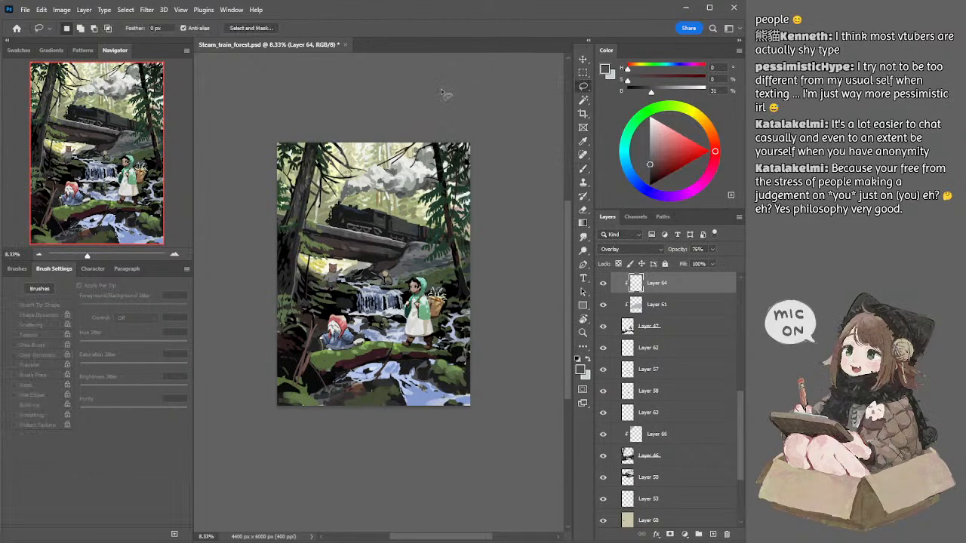
mouse_move(430, 106)
left_mouse_down()
mouse_move(442, 110)
mouse_move(428, 105)
left_mouse_up()
Step: Refine the locomotive on Layer 50 using dark grey sampled from its body (brightness 24) and the textured brush reduced to 25 px
left_click(363, 221, "ctrl")
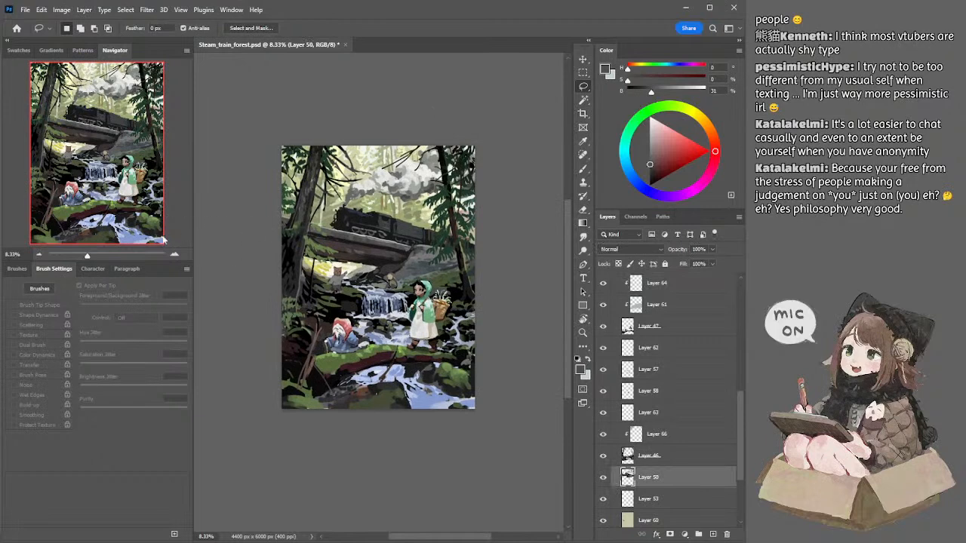
key("ctrl+plus")
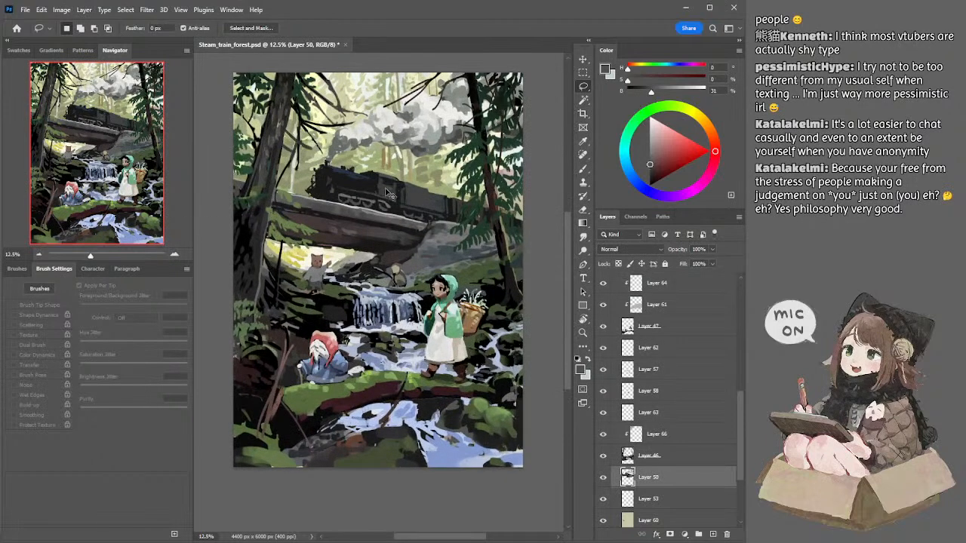
key("b")
left_click(338, 180, "alt")
key("bracketleft")
key("bracketleft")
key("bracketleft")
key("bracketleft")
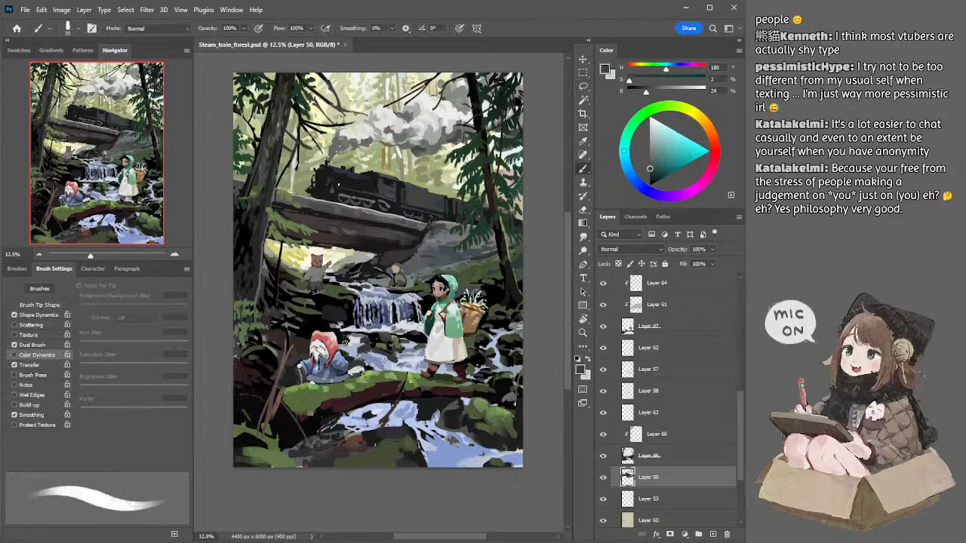
key("bracketleft")
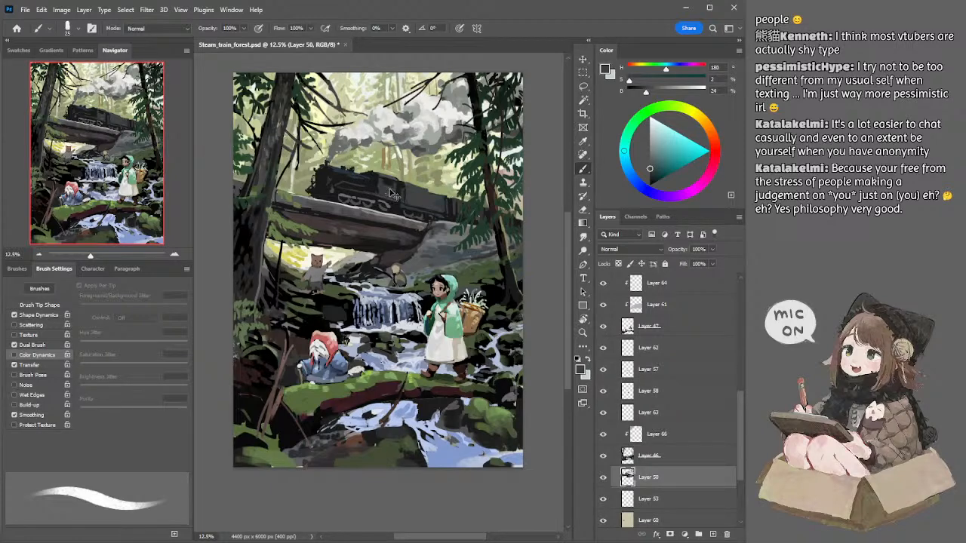
Step: Pick a light grey (saturation 0, brightness 72), test it on the locomotive cab, and add a new layer above Layer 50
mouse_move(648, 165)
left_mouse_down()
mouse_move(635, 158)
mouse_move(644, 158)
left_mouse_up()
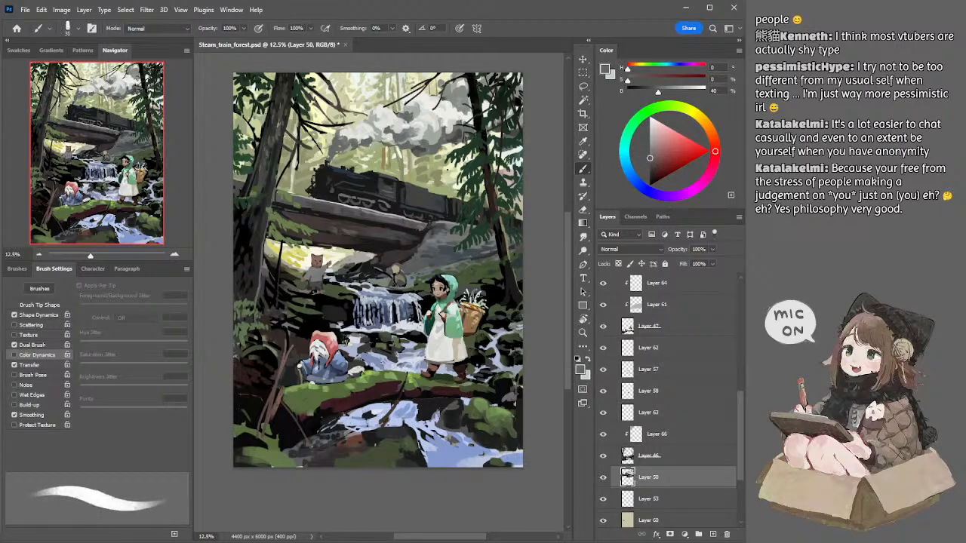
left_click(649, 134)
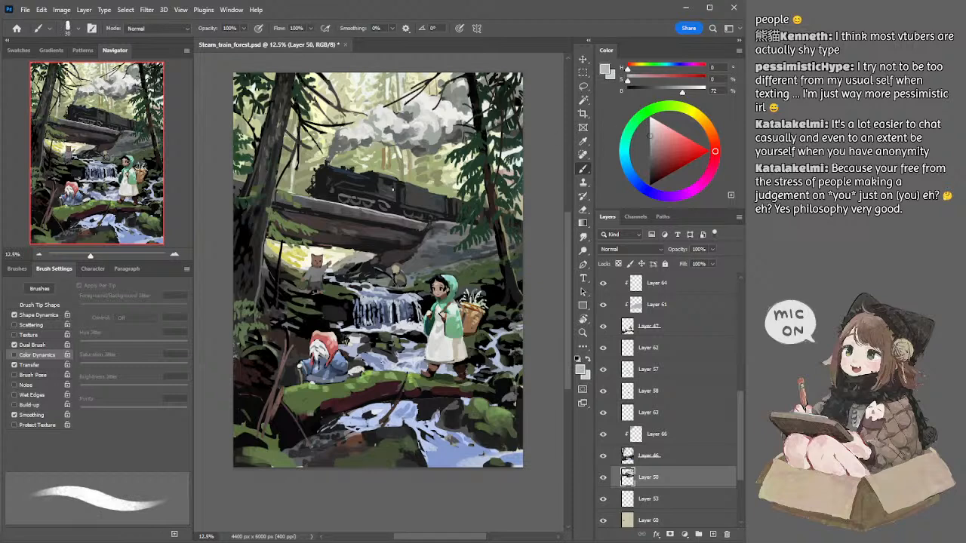
left_click_drag(381, 188, 399, 194)
left_click(712, 534)
key("ctrl+z")
Step: Paint small light-grey marking lines on the locomotive cab on the new layer with a fine textured brush, undoing unwanted strokes
mouse_move(381, 190)
left_mouse_down()
mouse_move(395, 202)
mouse_move(395, 191)
left_mouse_up()
key("ctrl+z")
key("ctrl+z")
key("ctrl+z")
left_click_drag(394, 191, 393, 197)
key("bracketleft")
key("bracketleft")
key("ctrl+z")
key("ctrl+z")
key("ctrl+z")
key("ctrl+z")
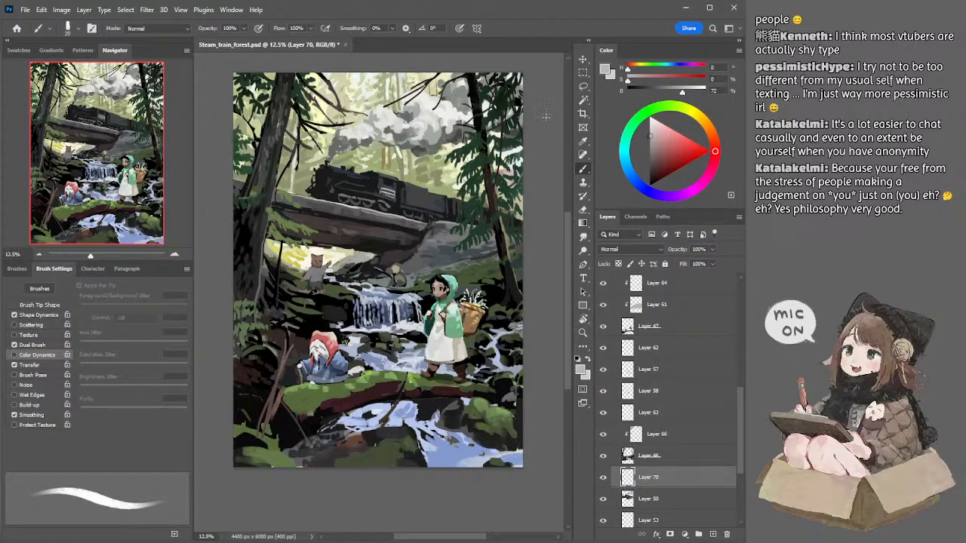
Step: Touch up the foliage around the left and right trunks on Layer 54 with sampled olive green (hue 86, saturation 39, brightness 50) and a 70 px brush
left_click(38, 254)
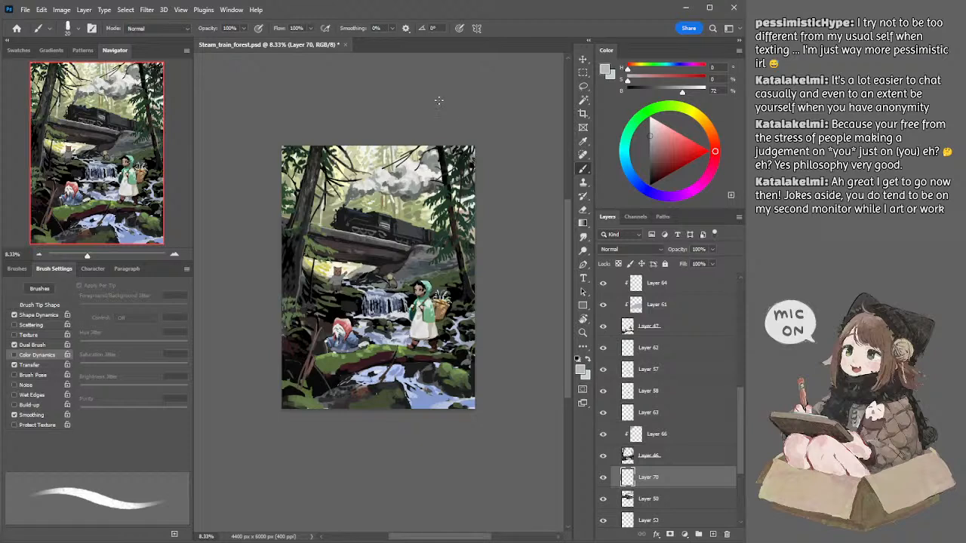
left_click_drag(427, 96, 430, 98)
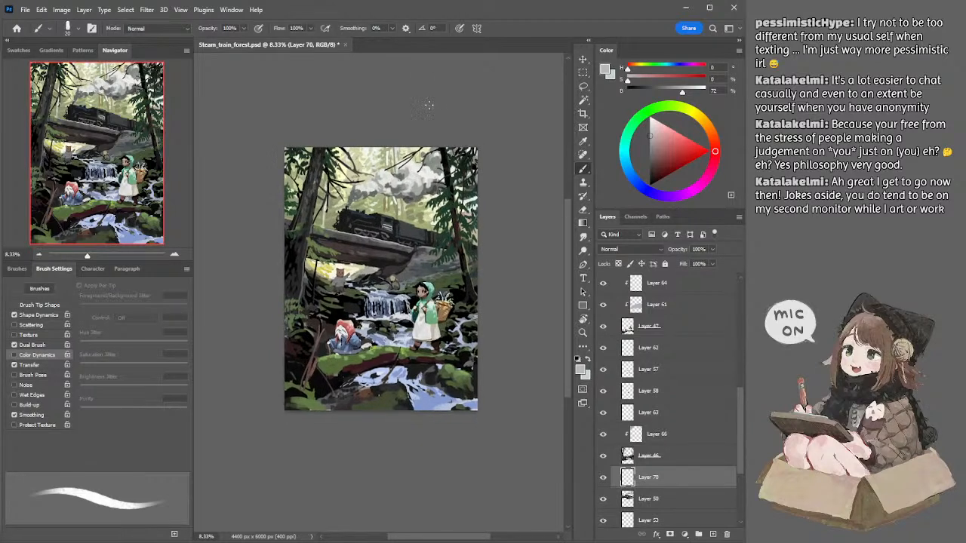
left_click(325, 236, "ctrl")
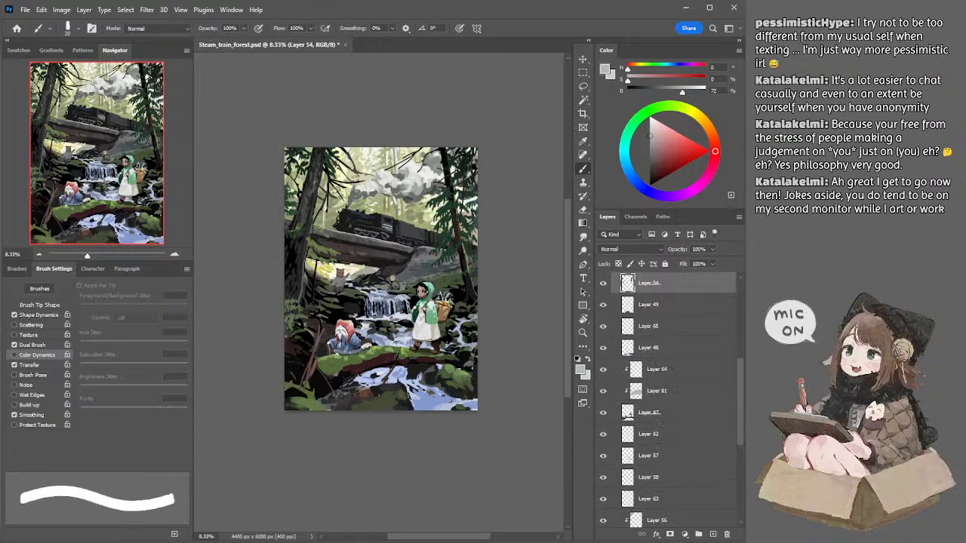
left_click(325, 234, "alt")
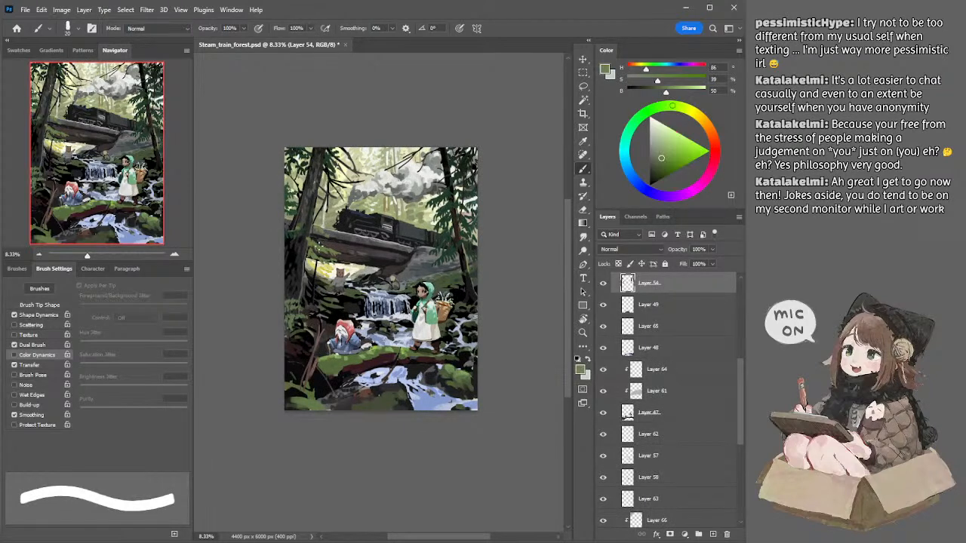
left_click(317, 244, "alt")
key("bracketright")
key("bracketright")
key("bracketright")
key("bracketright")
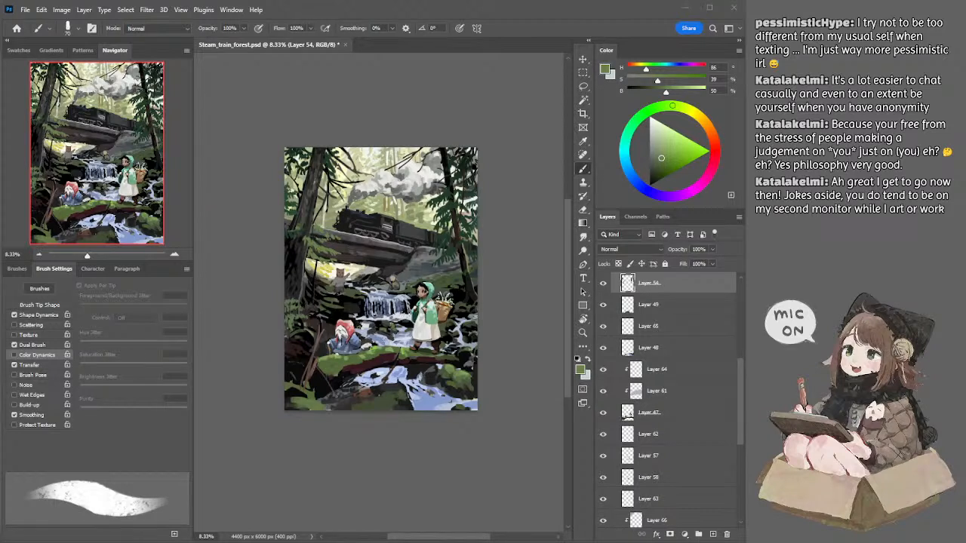
left_click(502, 110)
left_click_drag(453, 219, 464, 254)
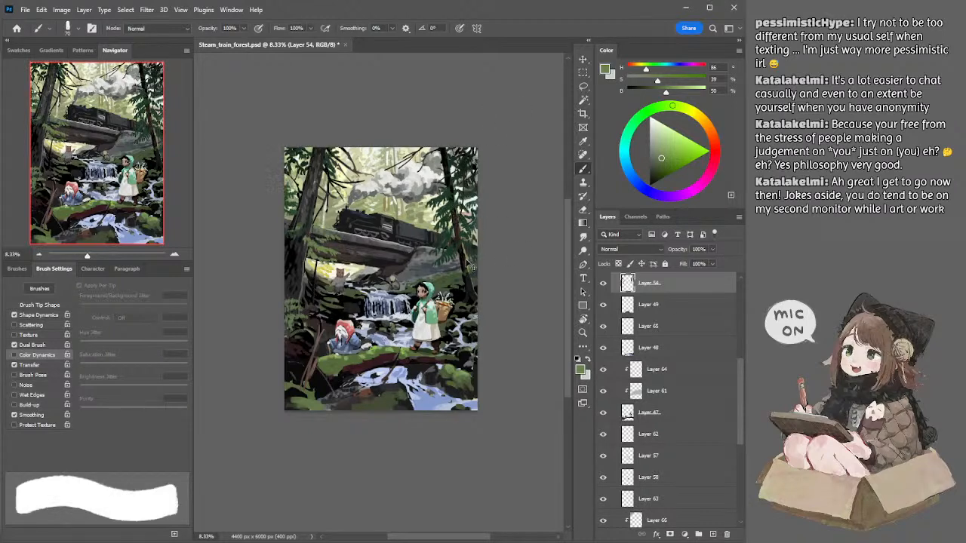
left_click(469, 260, "ctrl")
Step: Add a layer above Layer 70 and paint right-hand background foliage in sampled dark green (hue 141, saturation 46, brightness 22) with the textured brush
left_click_drag(740, 444, 740, 484)
left_click(681, 424)
left_click(710, 534)
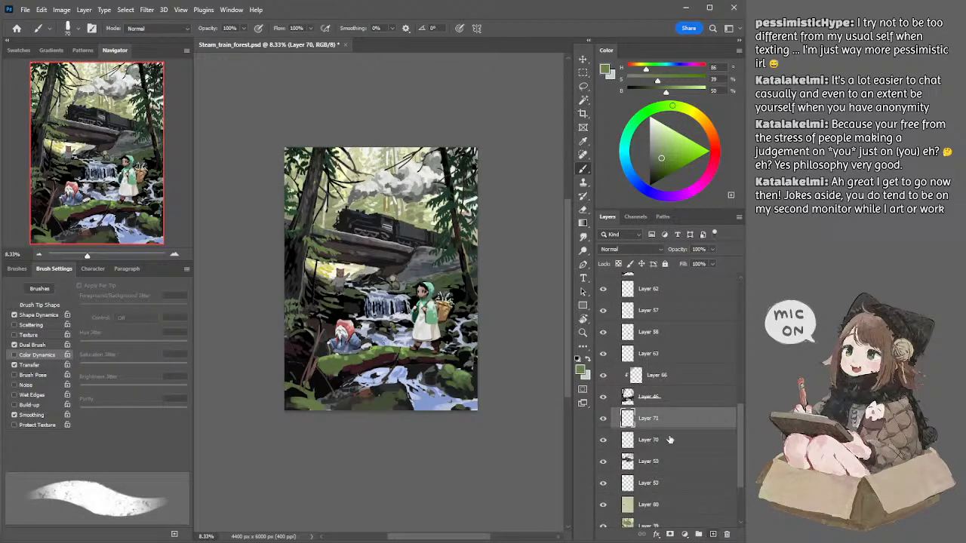
left_click(443, 210, "alt")
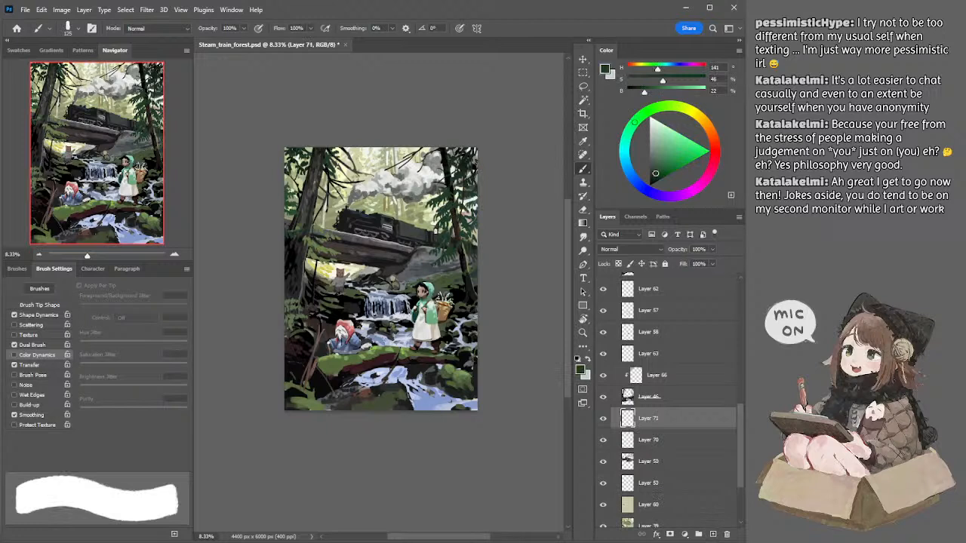
key("[")
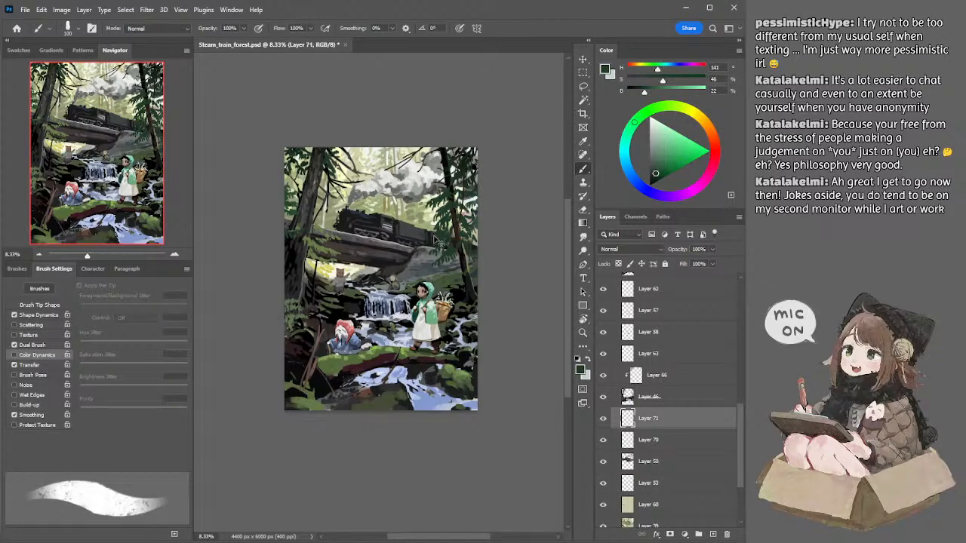
key("i")
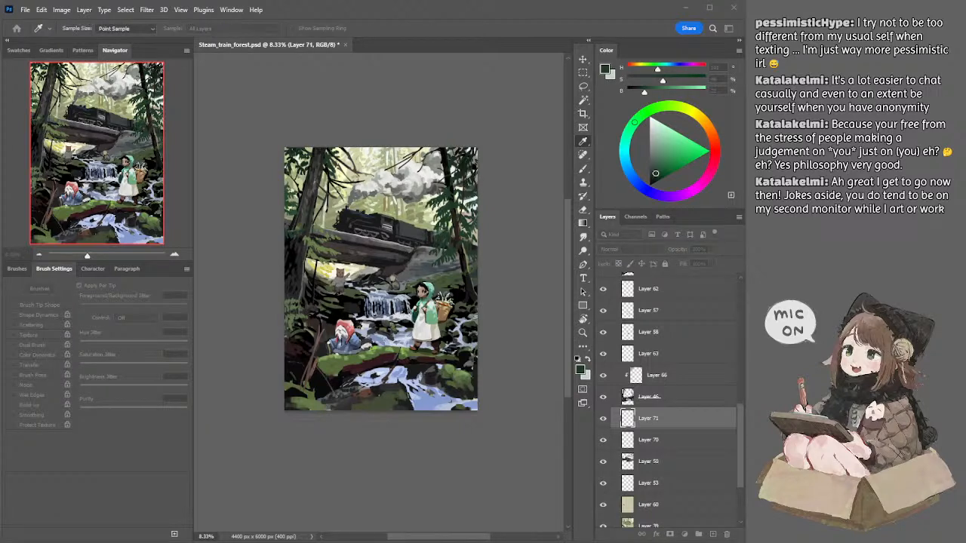
key("b")
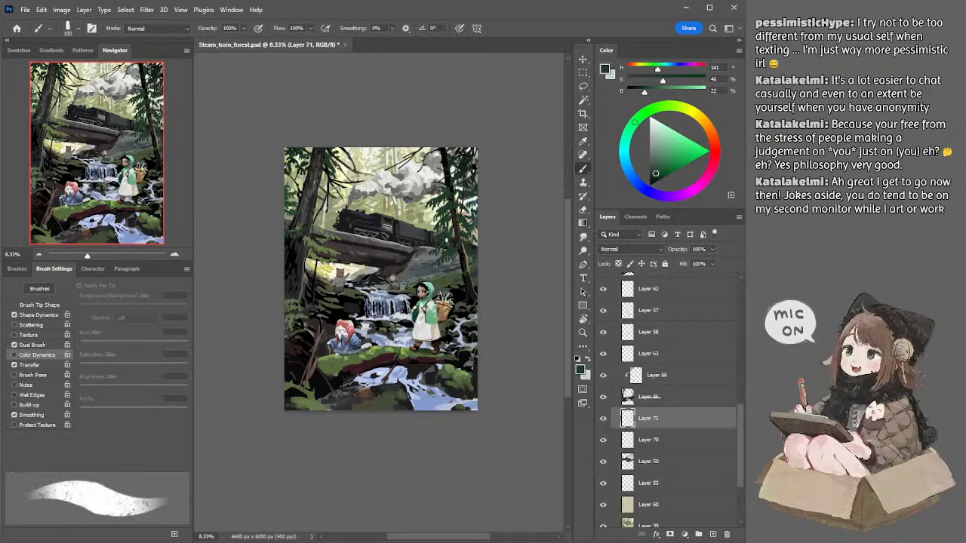
Step: Add muted green strokes (hue 140, saturation 22, brightness 38) around the right-hand foliage on the new layer with the textured brush
left_click(441, 231, "alt")
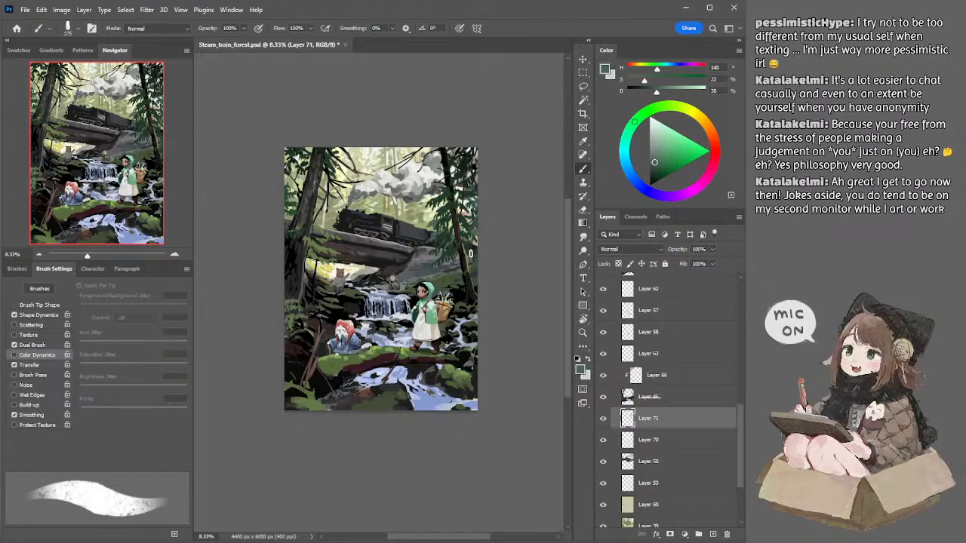
key("bracketleft")
key("bracketleft")
key("bracketright")
Step: Refine the right tree's foliage on Layer 54 using sampled dark green (saturation 47, brightness 22), an 80 px textured brush and a 200 px eraser
key("l")
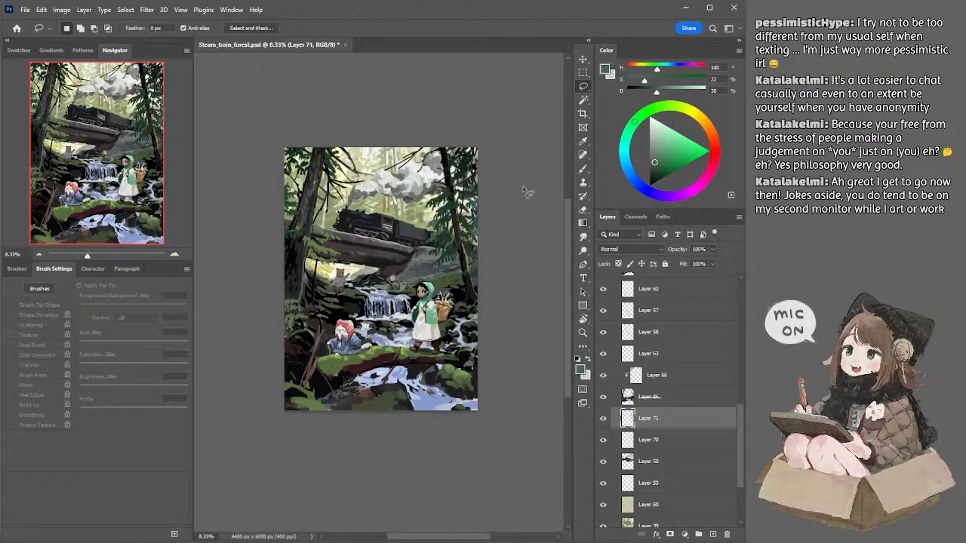
left_click(455, 231, "ctrl")
key("b")
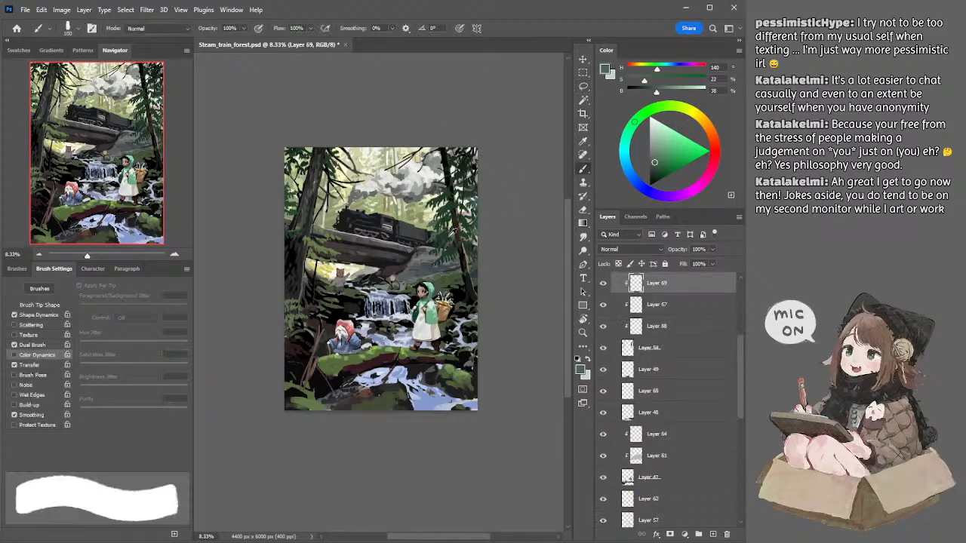
left_click(454, 233, "alt")
left_click(448, 237, "alt")
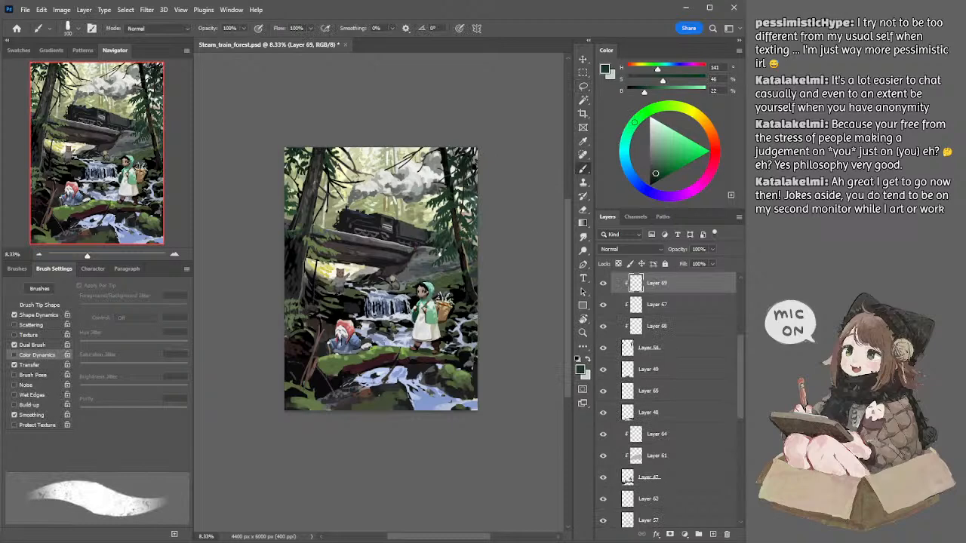
left_click(451, 240, "ctrl")
left_click(443, 234, "alt")
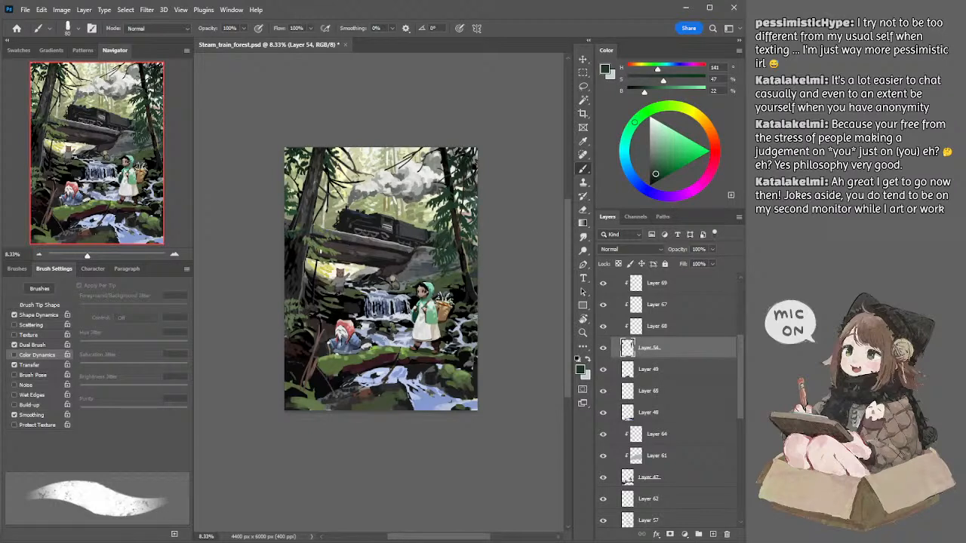
key("e")
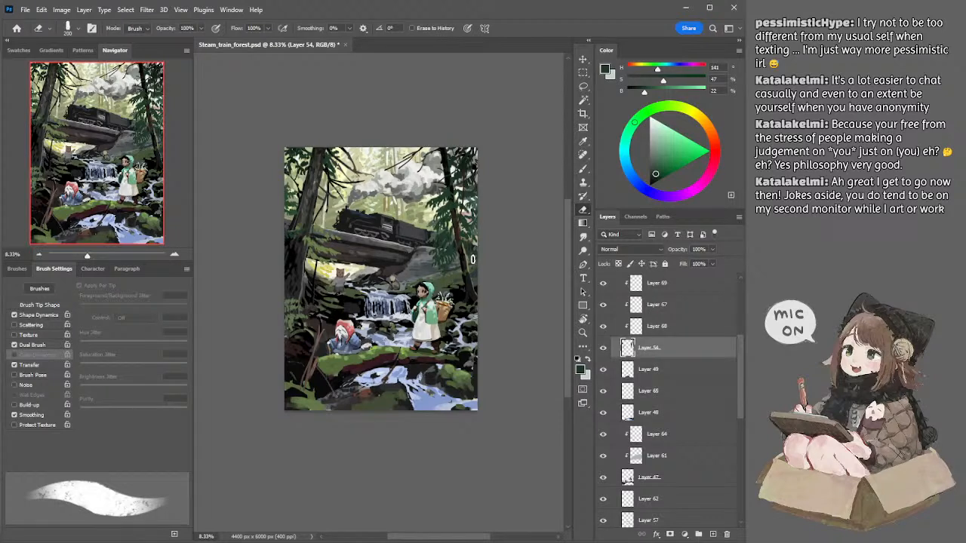
key("b")
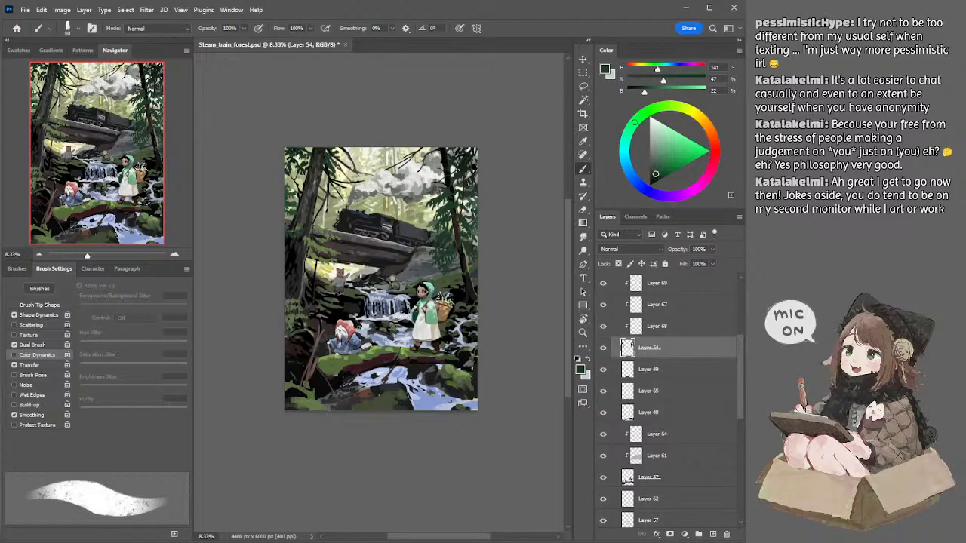
Step: Enlarge the textured brush to 300 px and collapse Group 2 in the layer stack
key("bracketright")
key("bracketright")
key("bracketright")
key("bracketright")
key("bracketright")
key("bracketright")
key("bracketright")
key("bracketright")
left_click(297, 275, "ctrl")
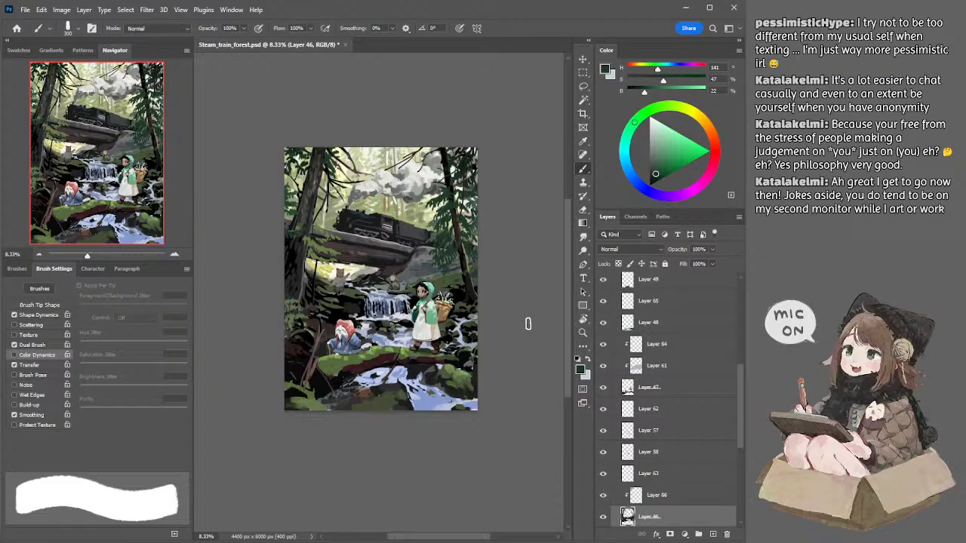
left_click_drag(741, 372, 740, 313)
left_click(617, 351)
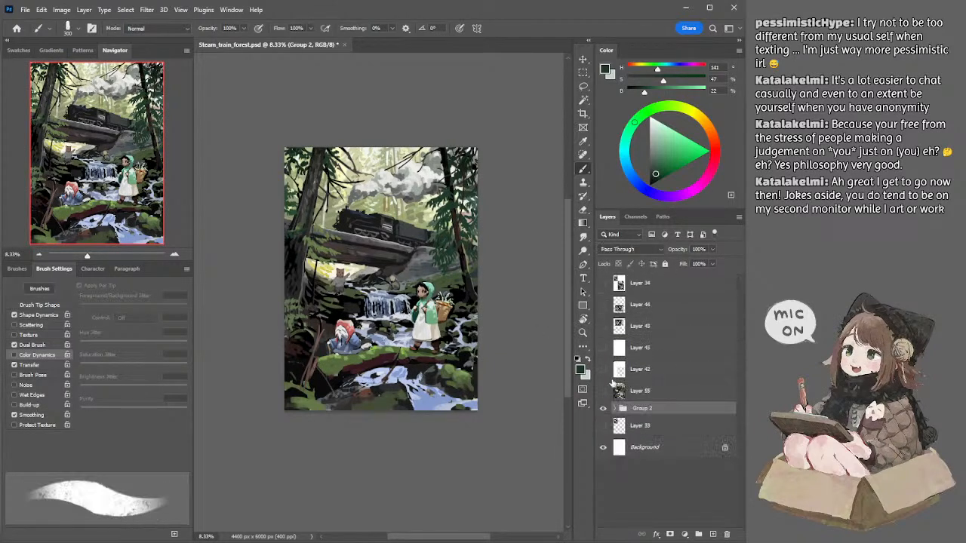
Step: Compare the current painting in Group 2 with the earlier version on Layer 55 by repeatedly toggling their visibility
left_click(602, 392)
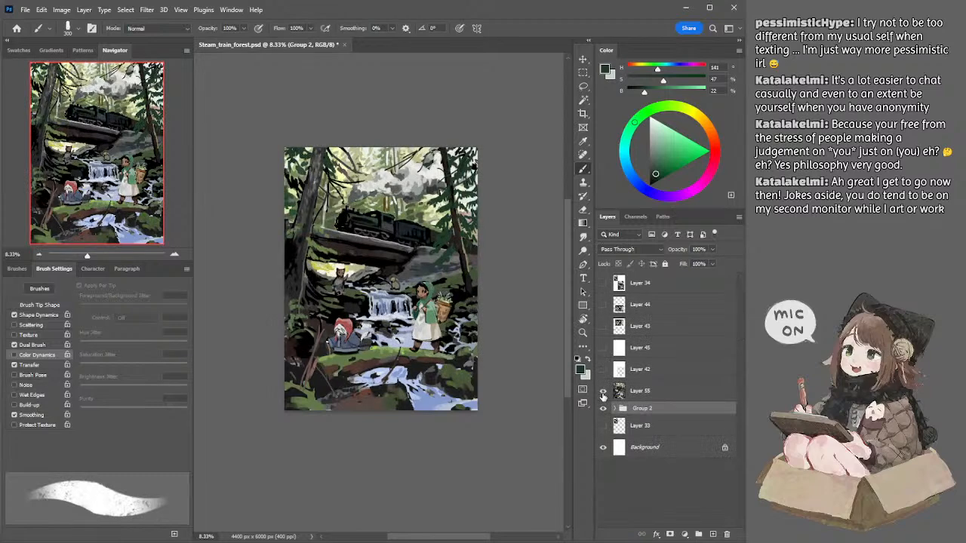
left_click(602, 392)
left_click(603, 392)
left_click(603, 391)
left_click(603, 391)
left_click(603, 392)
left_click(603, 391)
left_click(603, 391)
left_click(602, 391)
left_click(603, 391)
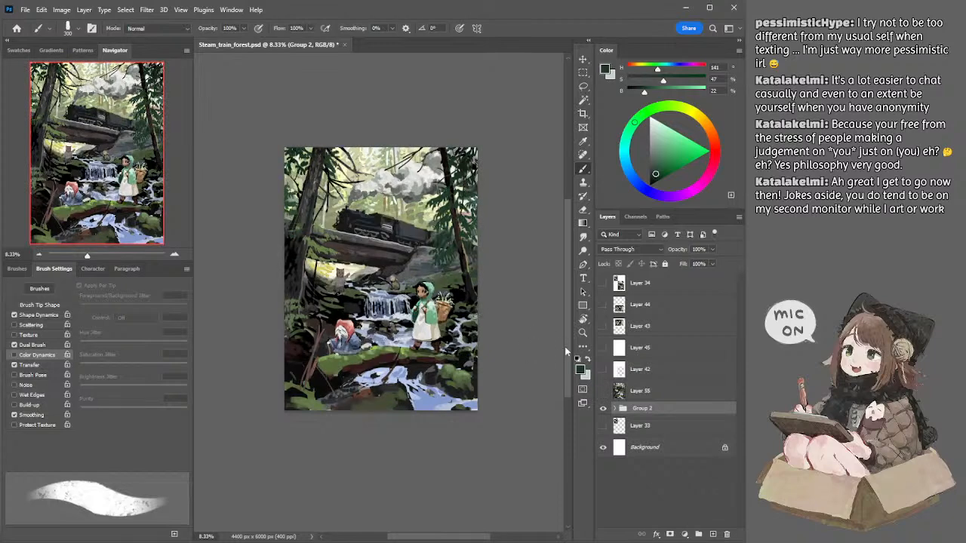
key("l")
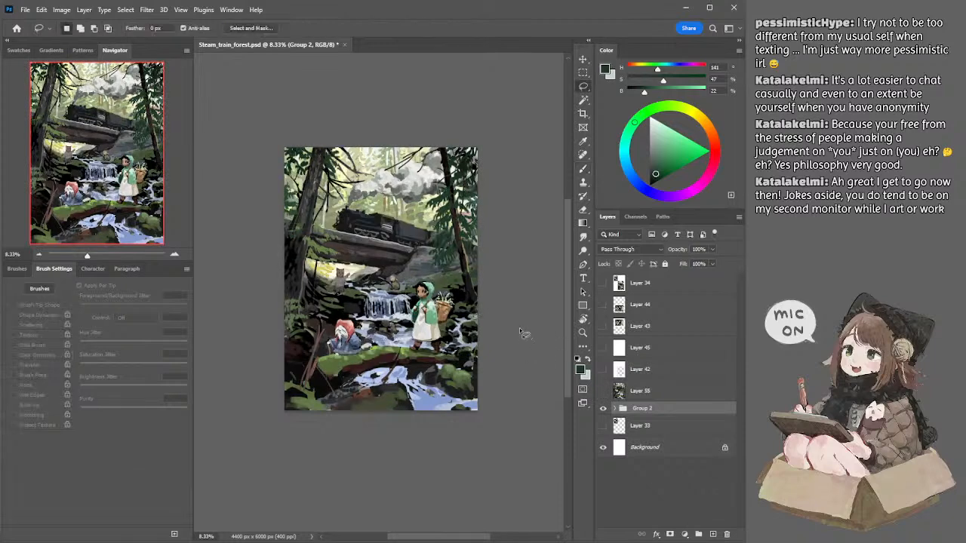
left_click(603, 408)
left_click(603, 408)
left_click(603, 392)
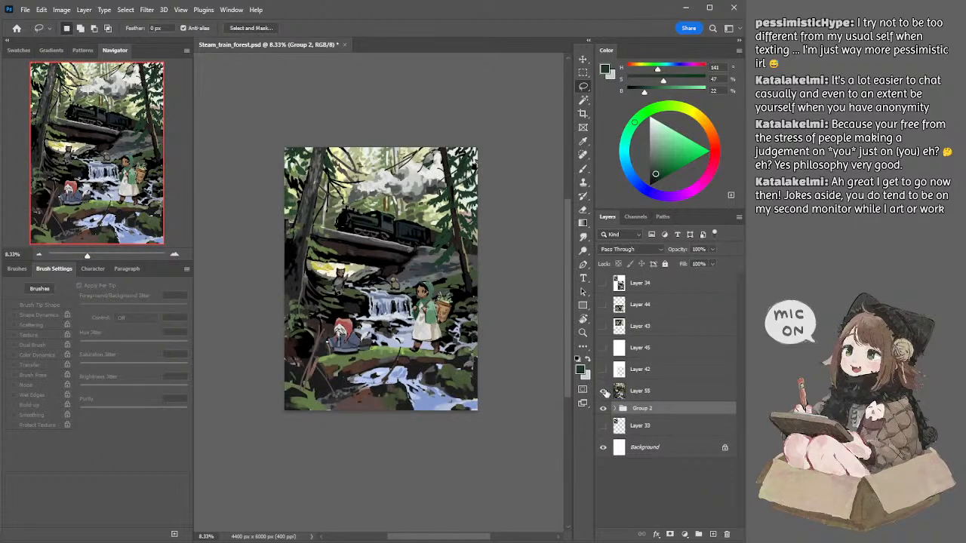
left_click(603, 391)
left_click(603, 392)
Step: Try black brush touch-ups and a lasso selection around the locomotive on Layer 55, and undo the attempts
key("alt+bracketright")
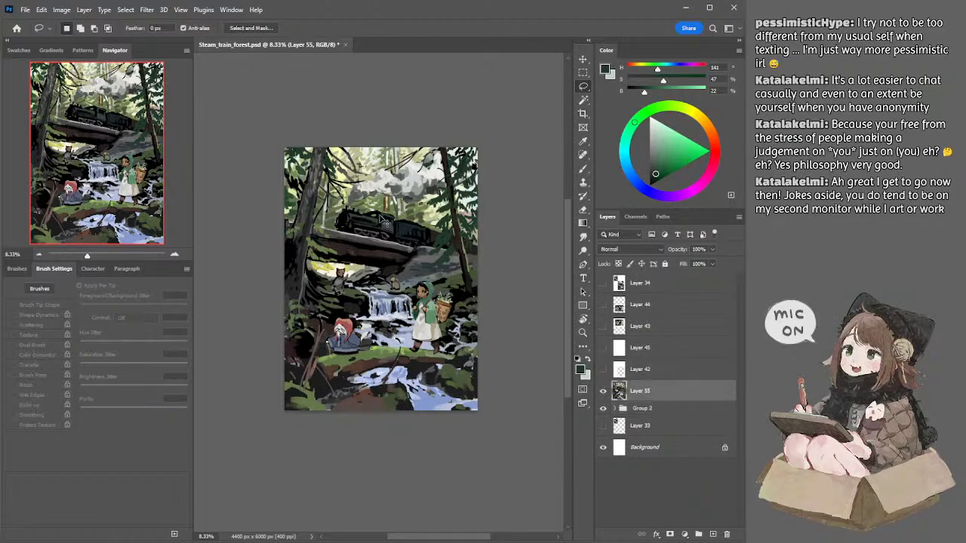
key("b")
key("d")
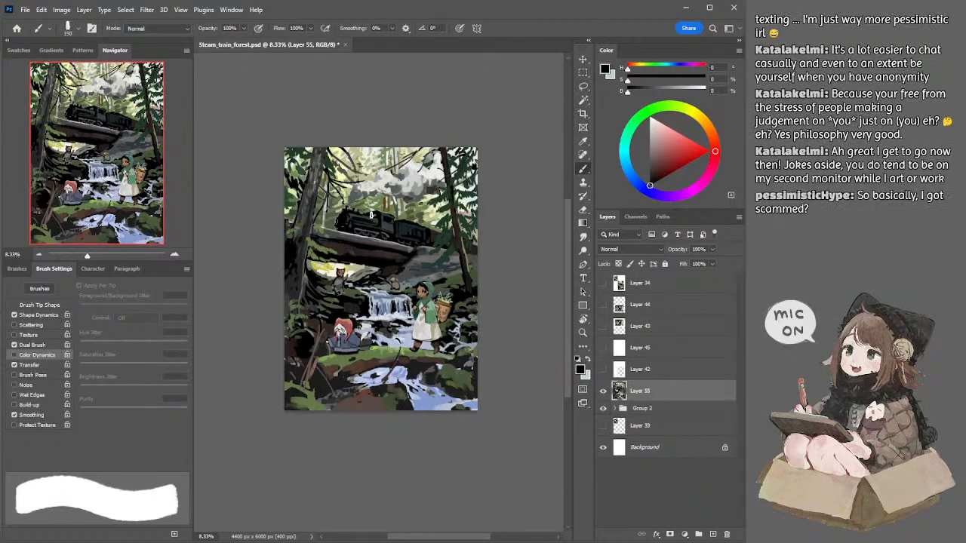
key("bracketleft")
key("bracketleft")
key("bracketleft")
key("bracketleft")
key("l")
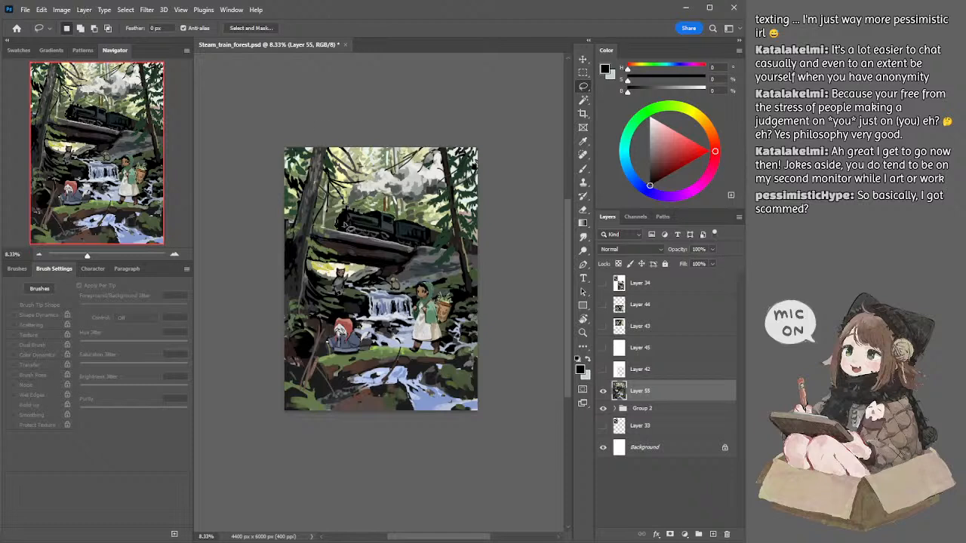
mouse_move(343, 232)
left_mouse_down()
mouse_move(353, 183)
mouse_move(331, 222)
mouse_move(332, 211)
mouse_move(330, 226)
mouse_move(382, 147)
mouse_move(504, 135)
mouse_move(510, 222)
left_mouse_up()
key("ctrl+z")
key("ctrl+z")
key("ctrl+z")
key("ctrl+z")
key("ctrl+z")
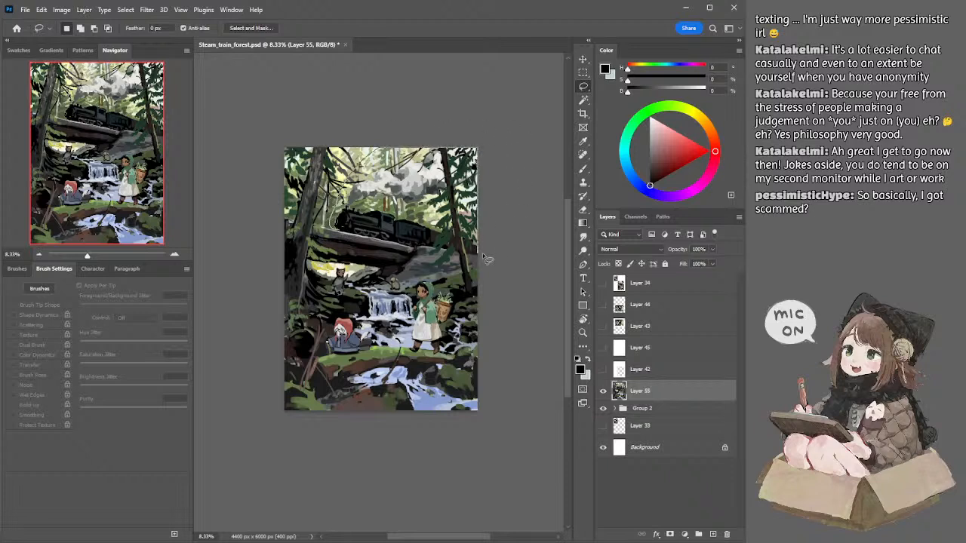
Step: Try copying the lassoed train and smoke area of Layer 55 to a new layer, and undo the copy
key("shift")
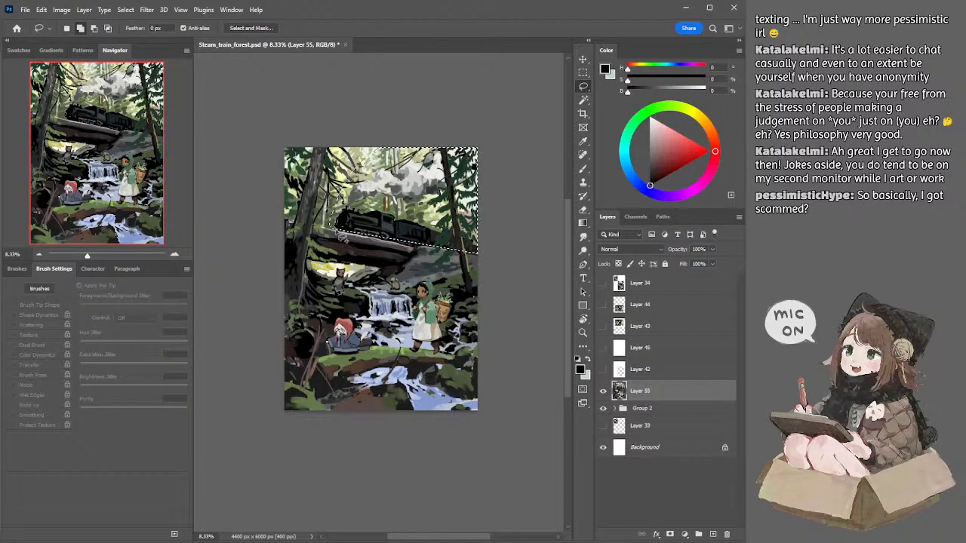
left_click_drag(418, 252, 422, 253)
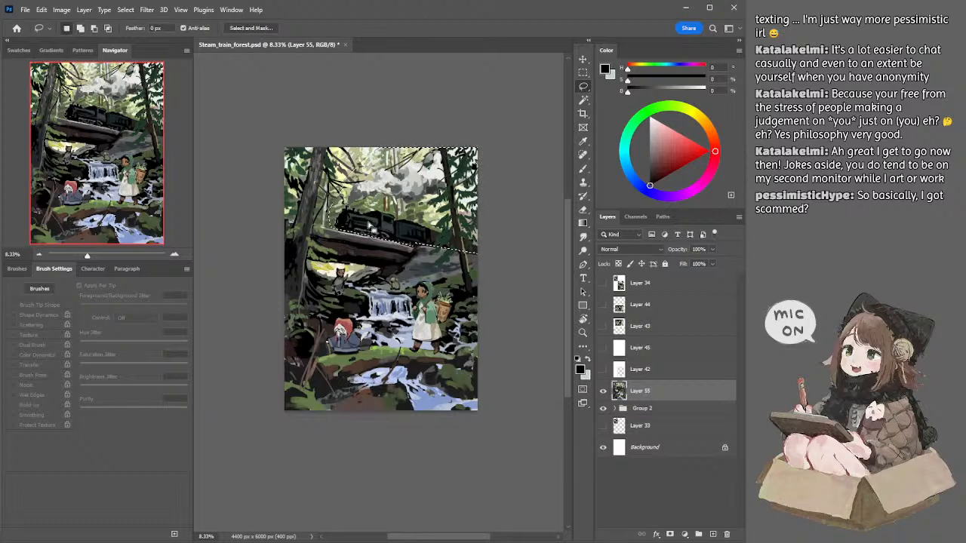
key("ctrl+j")
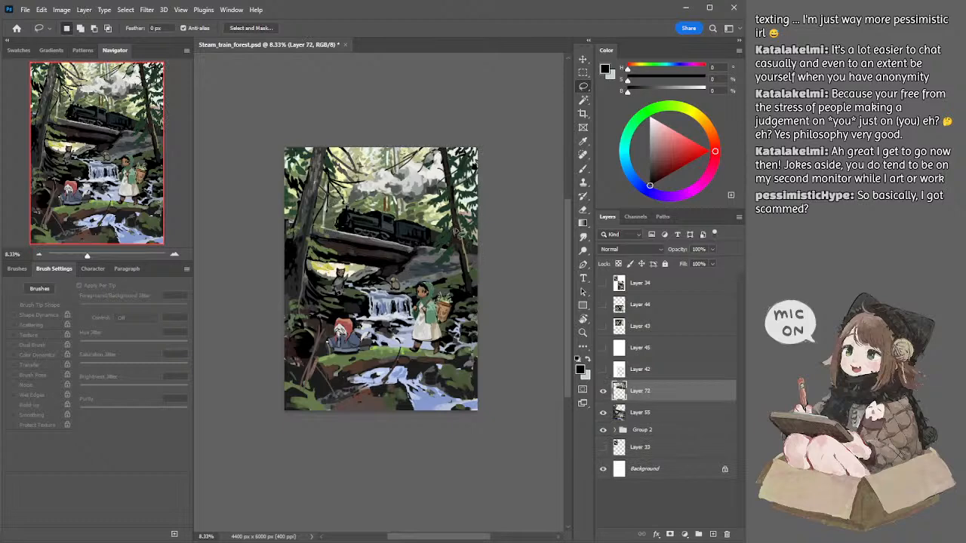
mouse_move(650, 397)
left_mouse_down()
mouse_move(650, 410)
mouse_move(651, 397)
left_mouse_up()
key("ctrl+z")
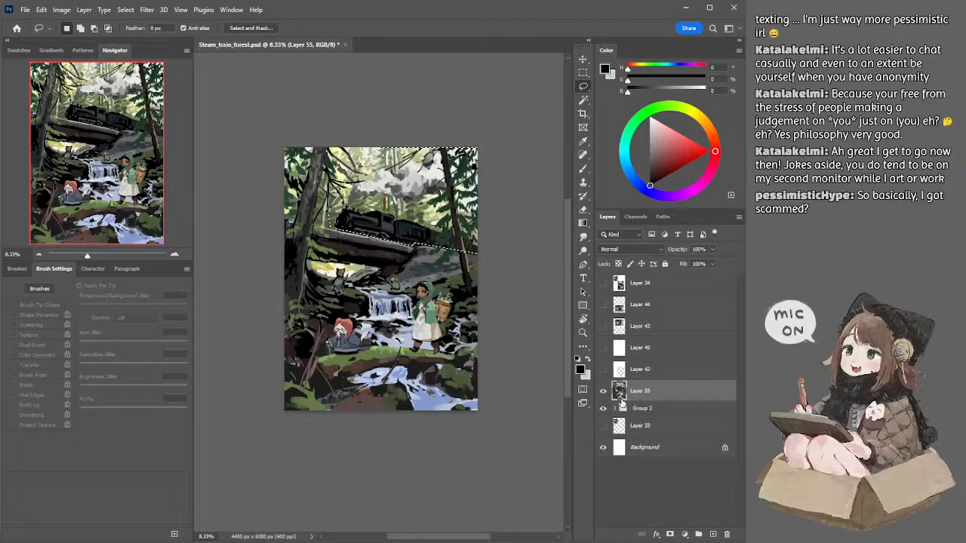
Step: Hide Layer 55, clear the selection, and expand Group 2 to make Layer 50 the active layer
left_click(604, 393)
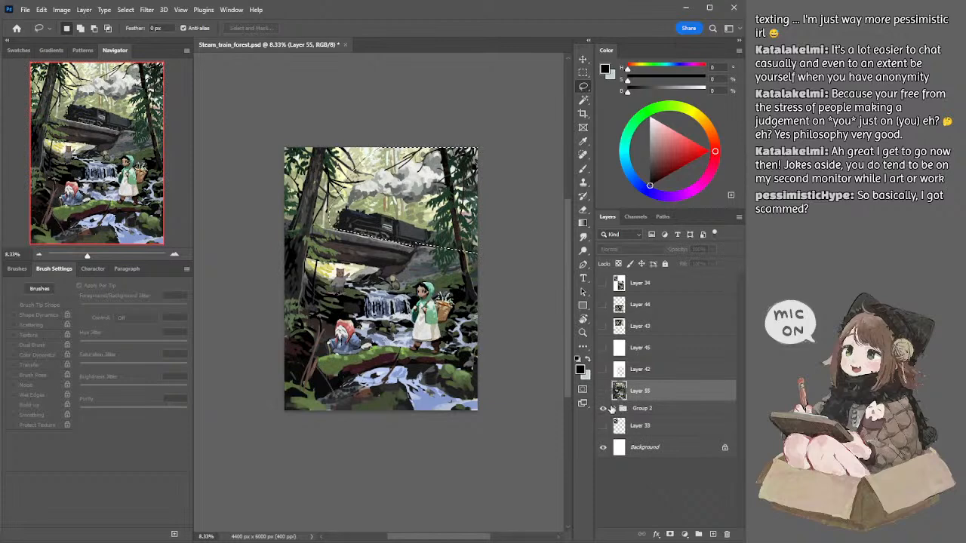
left_click(614, 408)
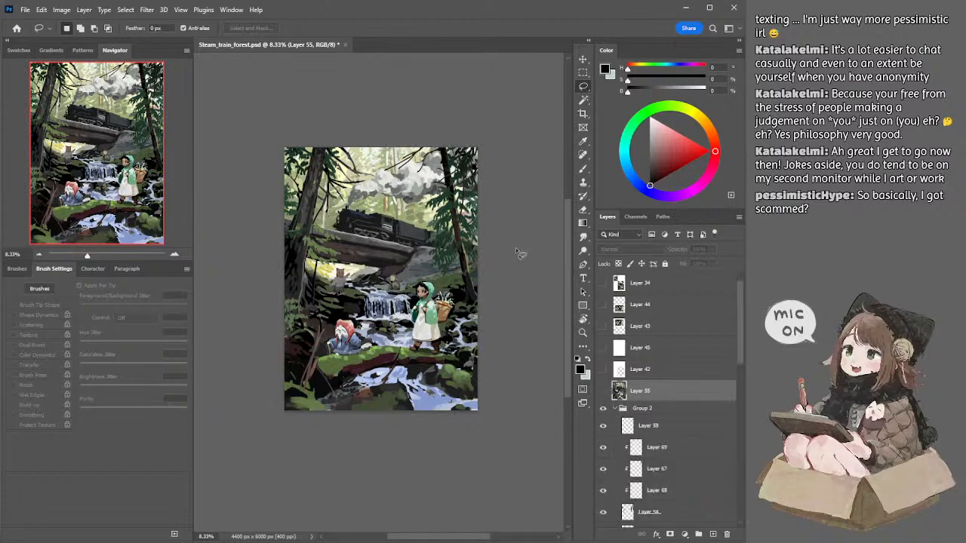
key("ctrl+z")
scroll(729, 425, "down", 3)
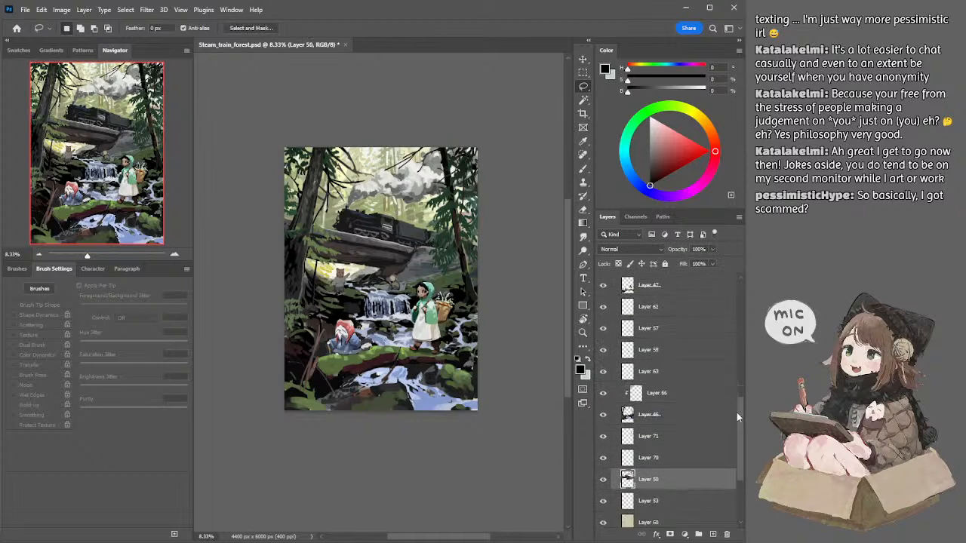
Step: Restore the train and smoke selection, separate that area of Layer 50 onto a new layer, and place it below Layer 50
key("ctrl+shift+z")
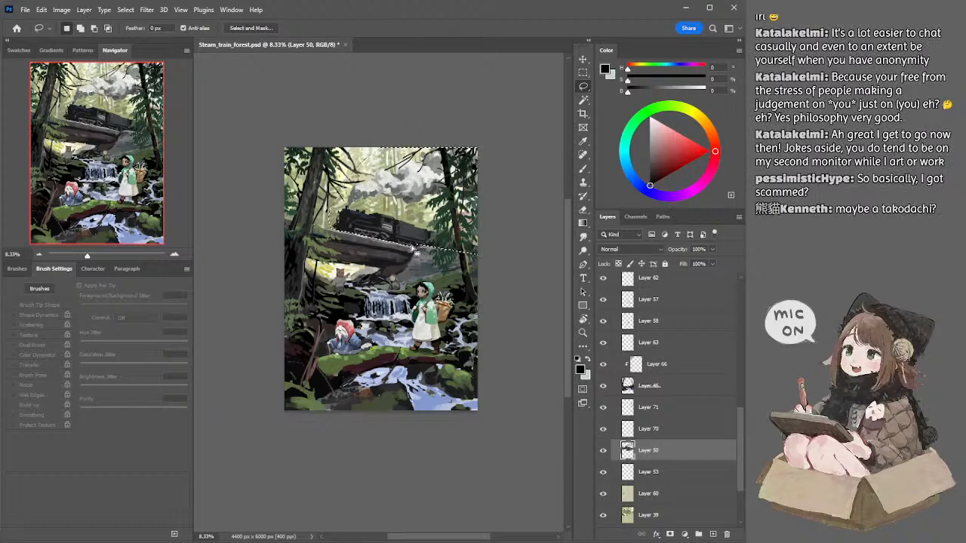
key("shift")
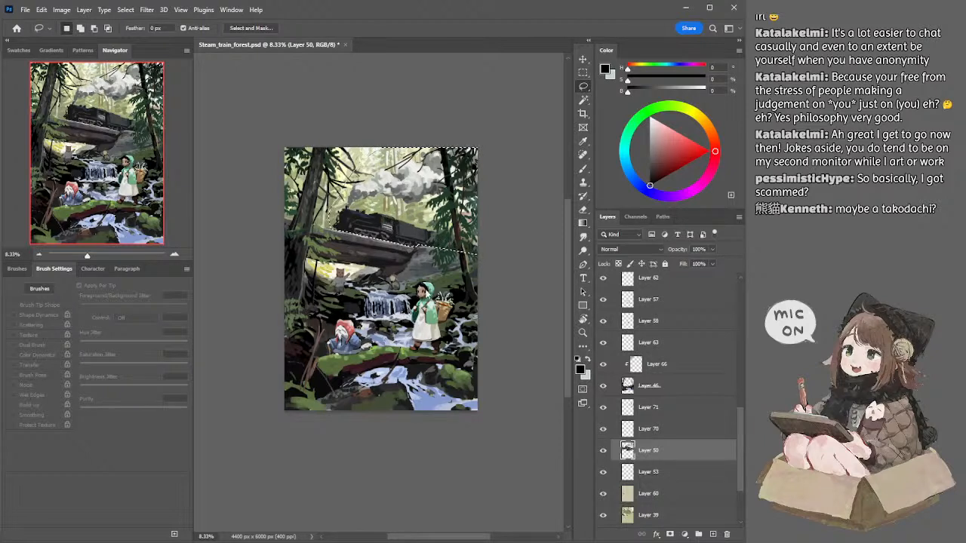
key("ctrl+j")
left_click_drag(627, 452, 641, 479)
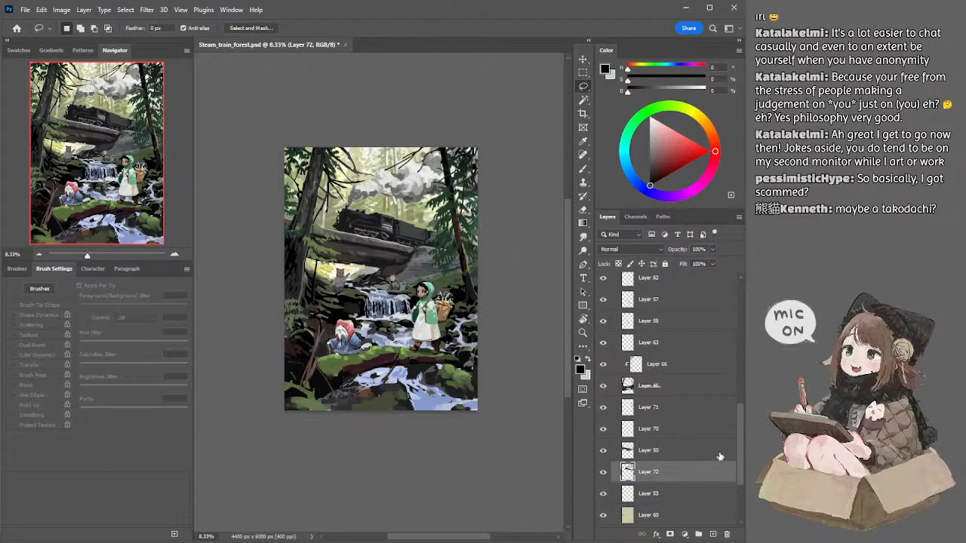
Step: Add a new empty layer above Group 2 and disable the Transfer setting of the brush
left_click_drag(738, 414, 723, 305)
left_click(643, 398)
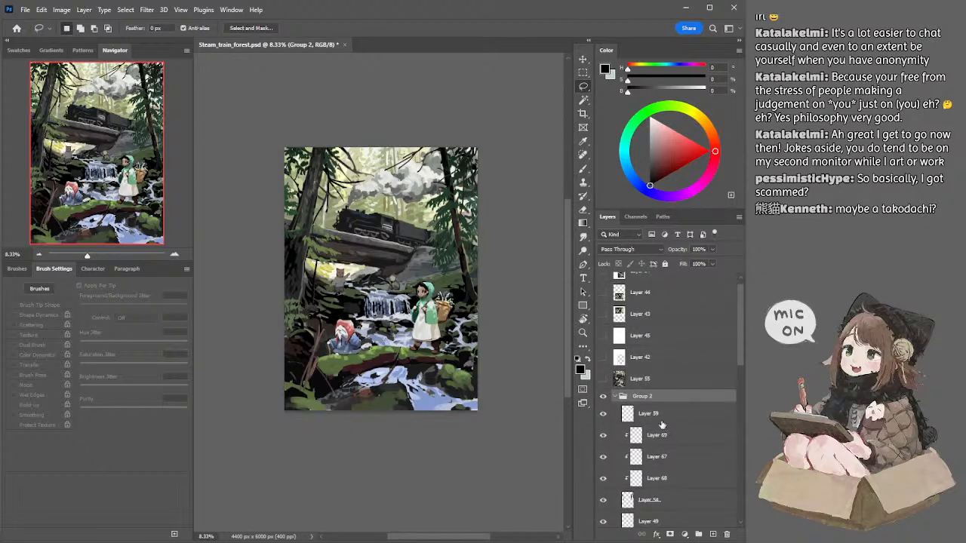
left_click(713, 535)
left_click_drag(648, 413, 648, 393)
key("b")
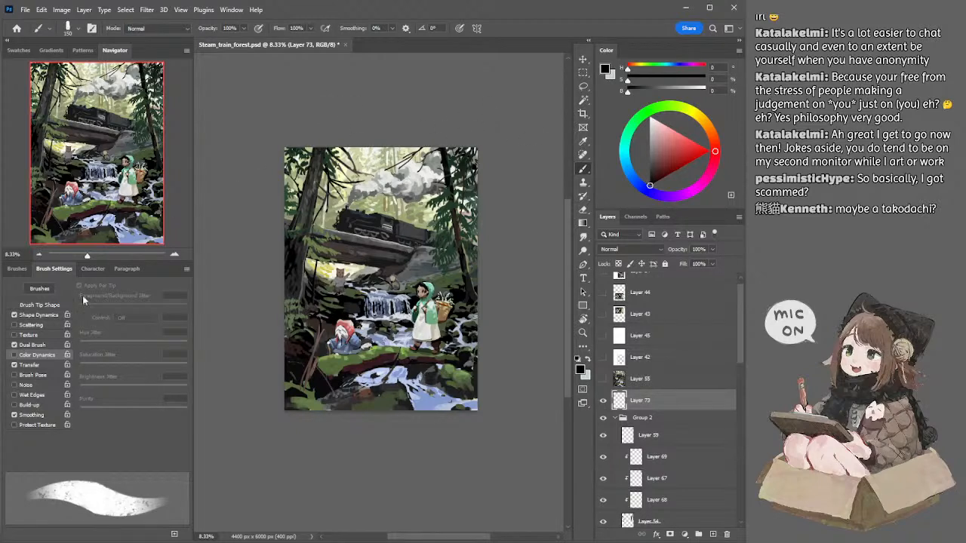
left_click(13, 365)
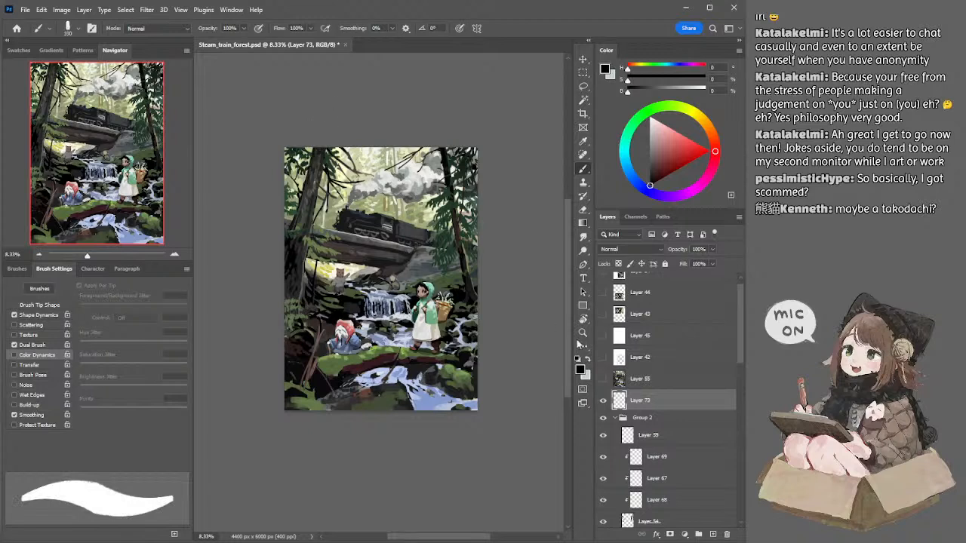
Step: Show the white Layer 45, move it up to cover only the painting's upper part, lock it, and add a new layer above
left_click(619, 337)
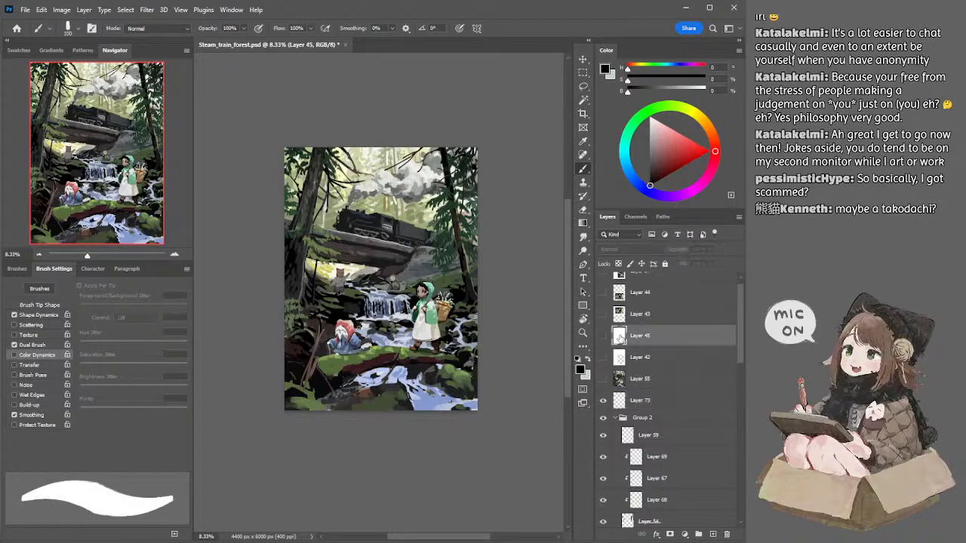
left_click(603, 336)
left_click_drag(399, 291, 463, 143)
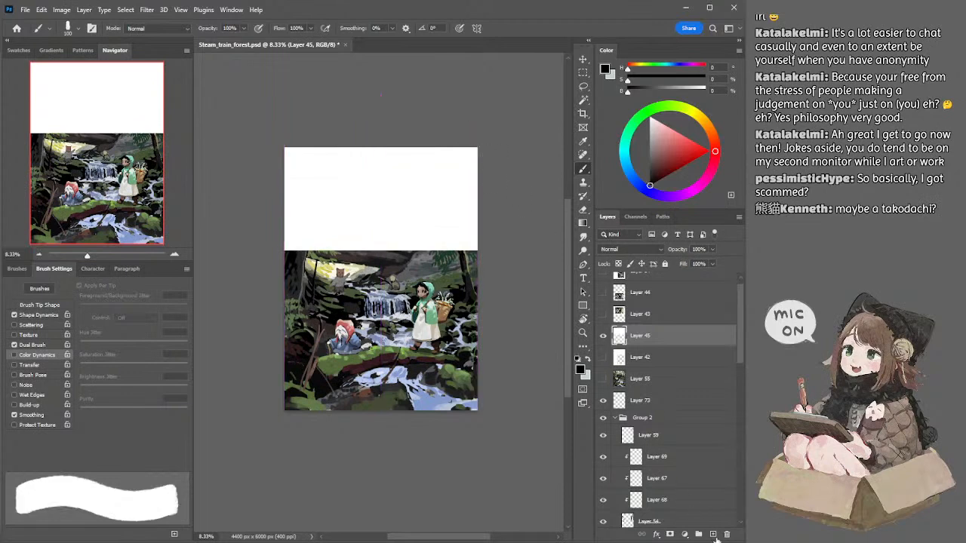
left_click(665, 264)
left_click(698, 534)
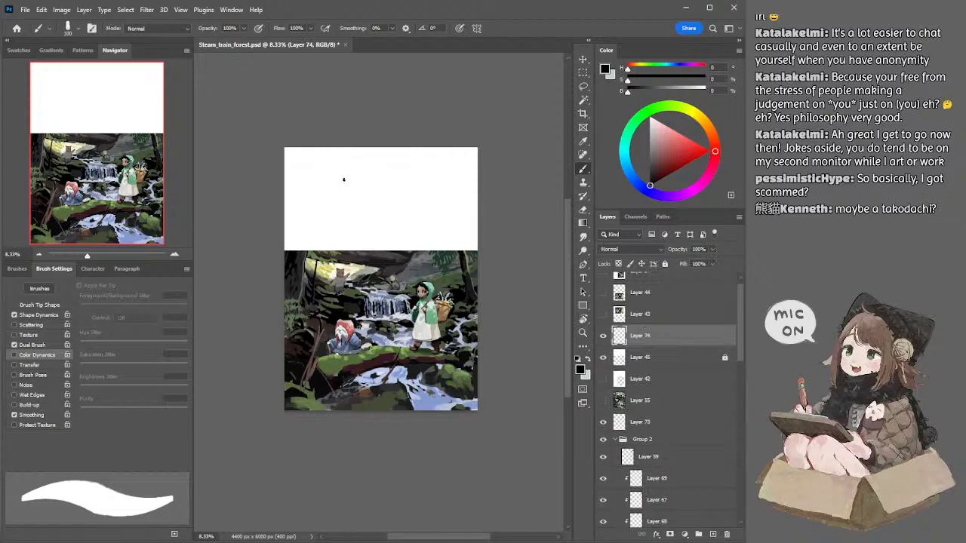
key("ctrl+z")
mouse_move(317, 183)
left_mouse_down()
mouse_move(323, 194)
mouse_move(326, 184)
left_mouse_up()
key("[")
key("ctrl+z")
key("ctrl+z")
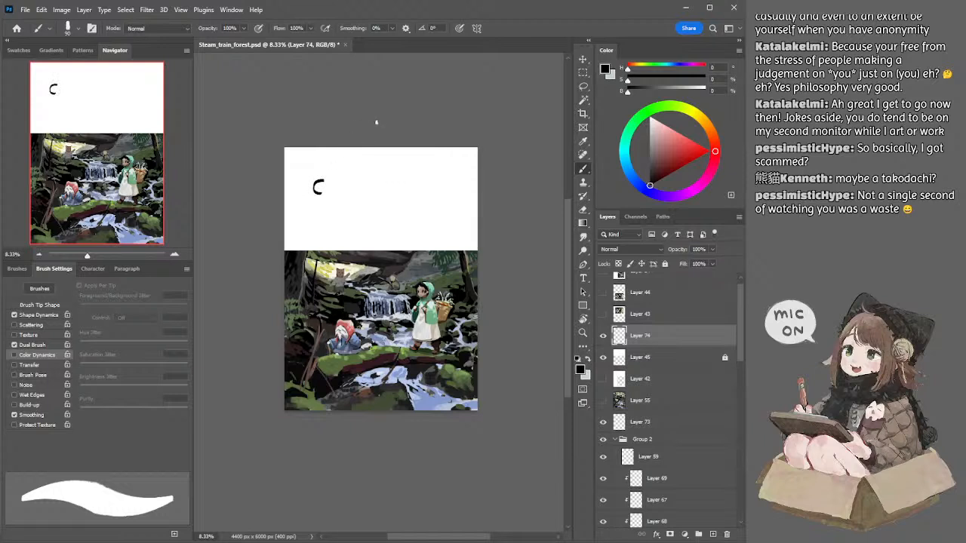
key("ctrl+z")
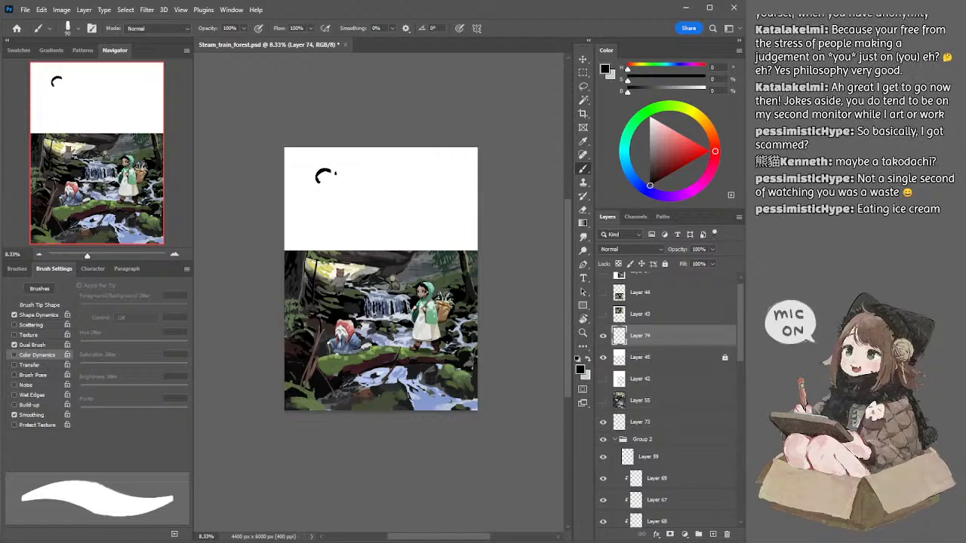
key("ctrl+z")
Step: Draw a rounded head outline with two small ears and a scalloped lower edge on the white area, redoing unsatisfactory strokes
scroll(390, 162, "up", 1)
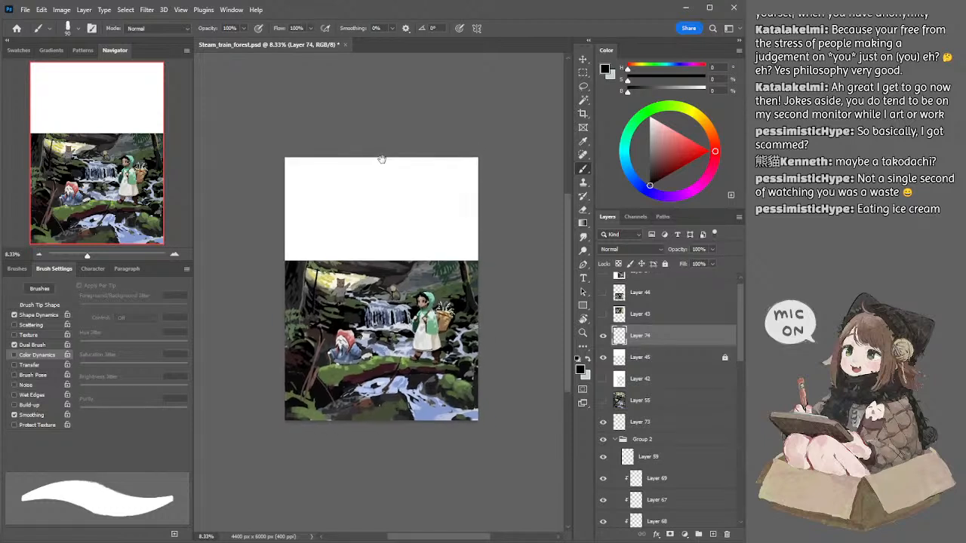
scroll(346, 184, "up", 1)
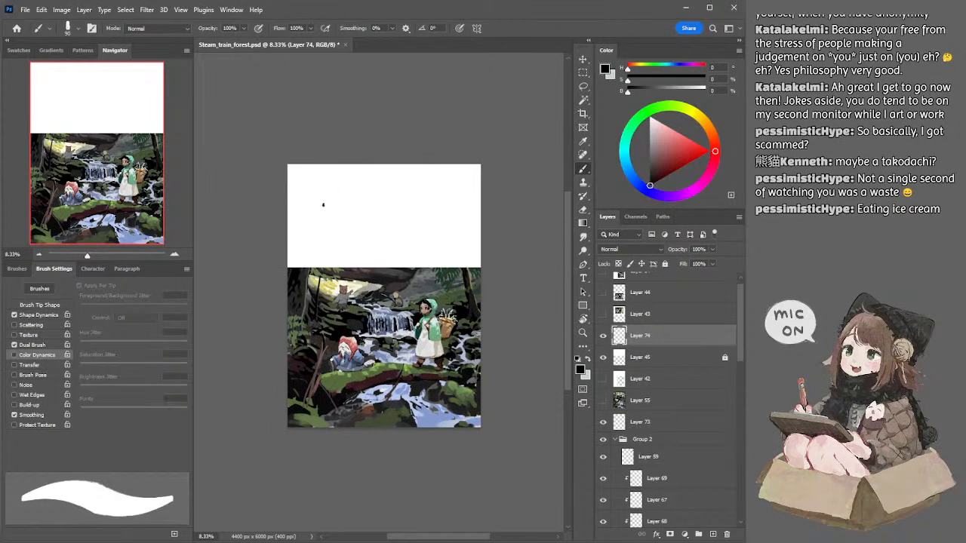
key("bracketleft")
key("ctrl+z")
key("bracketleft")
mouse_move(328, 193)
left_mouse_down()
mouse_move(367, 205)
mouse_move(331, 191)
mouse_move(352, 190)
mouse_move(336, 199)
left_mouse_up()
key("ctrl+z")
key("ctrl+z")
mouse_move(326, 191)
left_mouse_down()
mouse_move(364, 188)
mouse_move(362, 198)
mouse_move(316, 212)
mouse_move(316, 223)
mouse_move(354, 233)
mouse_move(365, 209)
mouse_move(365, 221)
mouse_move(328, 226)
left_mouse_up()
key("ctrl+z")
key("ctrl+z")
key("ctrl+z")
key("ctrl+z")
key("ctrl+z")
key("ctrl+z")
key("ctrl+z")
key("ctrl+z")
key("ctrl+z")
key("ctrl+z")
key("ctrl+z")
key("ctrl+z")
key("ctrl+z")
key("ctrl+z")
key("ctrl+z")
key("ctrl+z")
key("ctrl+z")
key("ctrl+z")
key("ctrl+z")
key("ctrl+z")
key("ctrl+z")
key("ctrl+z")
key("ctrl+z")
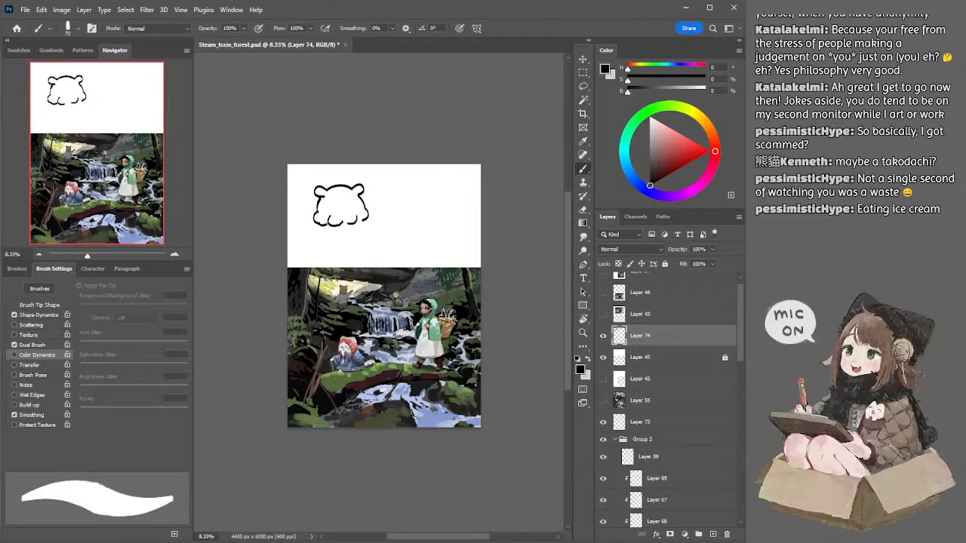
Step: Draw a happy face with closed eyes and an open mouth inside the head, and a small halo above it
left_click_drag(360, 220, 334, 201)
key("ctrl+z")
key("ctrl+z")
key("ctrl+z")
mouse_move(327, 181)
left_mouse_down()
mouse_move(346, 179)
mouse_move(330, 177)
left_mouse_up()
key("ctrl+z")
key("ctrl+z")
key("ctrl+z")
key("ctrl+z")
key("ctrl+z")
key("ctrl+z")
key("ctrl+z")
key("ctrl+z")
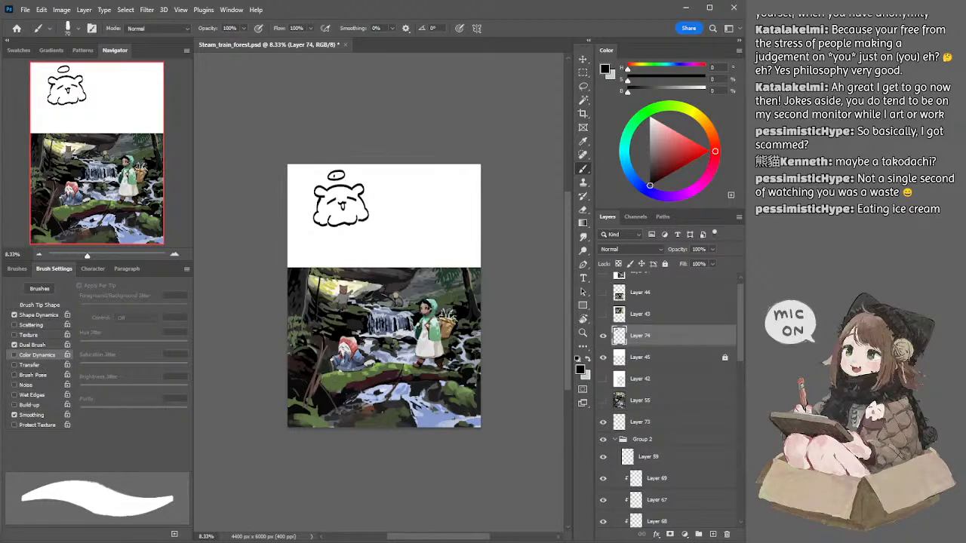
Step: Finish the halo and draw a second scalloped ice cream scoop directly beneath the head
left_click_drag(333, 175, 341, 175)
mouse_move(323, 226)
left_mouse_down()
mouse_move(329, 252)
mouse_move(344, 255)
mouse_move(331, 250)
mouse_move(372, 240)
mouse_move(367, 234)
left_mouse_up()
key("ctrl+z")
key("ctrl+z")
key("ctrl+z")
key("ctrl+z")
key("ctrl+z")
key("ctrl+z")
key("ctrl+z")
key("ctrl+z")
key("ctrl+z")
key("ctrl+z")
key("ctrl+z")
key("ctrl+z")
key("ctrl+z")
key("ctrl+z")
key("ctrl+z")
key("ctrl+z")
key("ctrl+z")
key("ctrl+z")
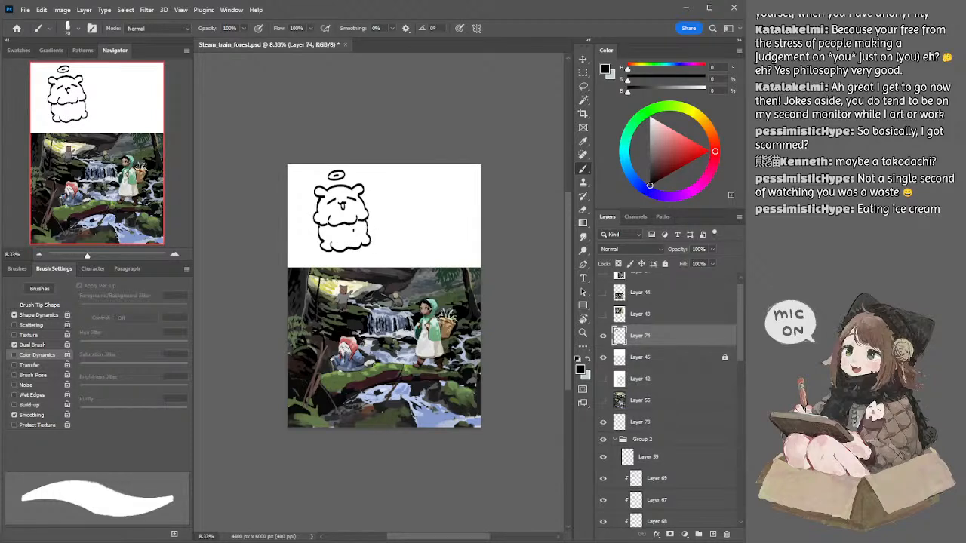
Step: Draw a small face and side details on the lower scoop, redoing strokes as needed
mouse_move(352, 229)
left_mouse_down()
mouse_move(361, 232)
mouse_move(322, 233)
left_mouse_up()
key("ctrl+z")
key("ctrl+z")
key("ctrl+z")
key("ctrl+z")
key("ctrl+z")
key("ctrl+z")
key("e")
key("b")
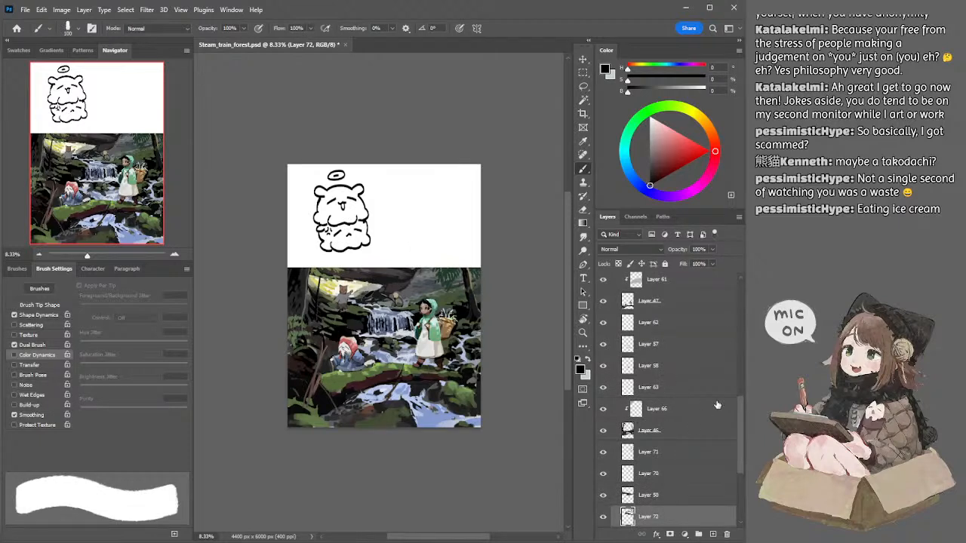
Step: Move the white Layer 45 down so it extends behind the doodle to the foreground log, and make Layer 74 active again
left_click_drag(738, 405, 733, 286)
left_click_drag(429, 224, 434, 319)
key("alt+bracketright")
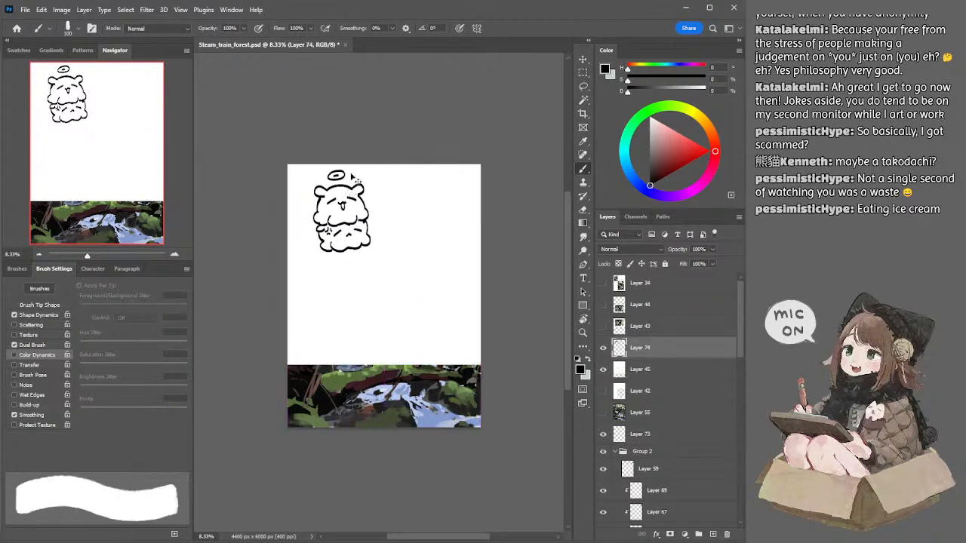
Step: Draw a pointed ice cream cone with a waffle lattice beneath the lower scoop, using a smaller brush for the lattice
key("bracketright")
left_click_drag(330, 253, 356, 285)
key("ctrl+z")
key("ctrl+z")
mouse_move(329, 252)
left_mouse_down()
mouse_move(359, 252)
mouse_move(353, 273)
left_mouse_up()
key("ctrl+z")
key("ctrl+z")
key("ctrl+z")
key("ctrl+z")
key("bracketleft")
key("ctrl+z")
key("ctrl+z")
left_click_drag(353, 261, 358, 264)
key("bracketleft")
key("bracketleft")
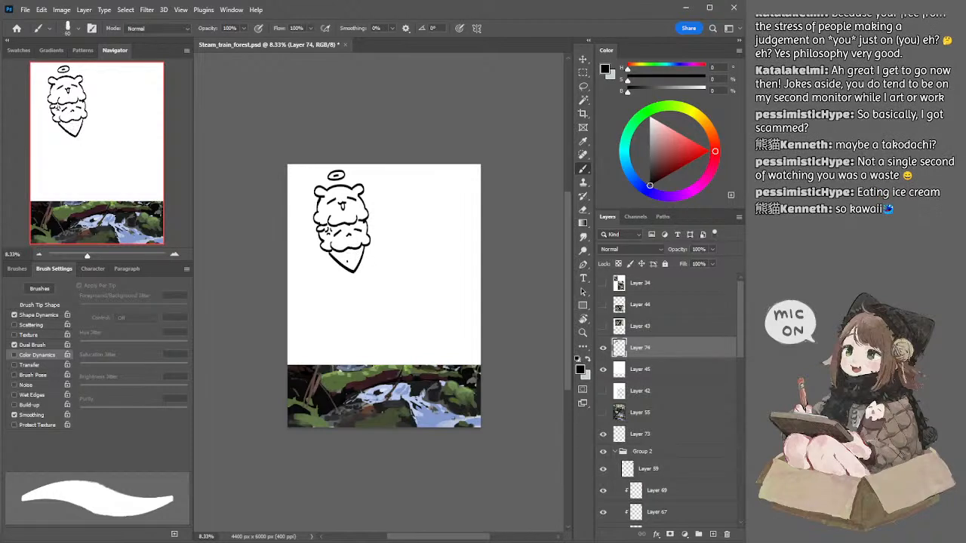
key("ctrl+z")
Step: Move the ice cream doodle toward the middle of the white area and rotate it slightly clockwise
left_click_drag(368, 229, 362, 255)
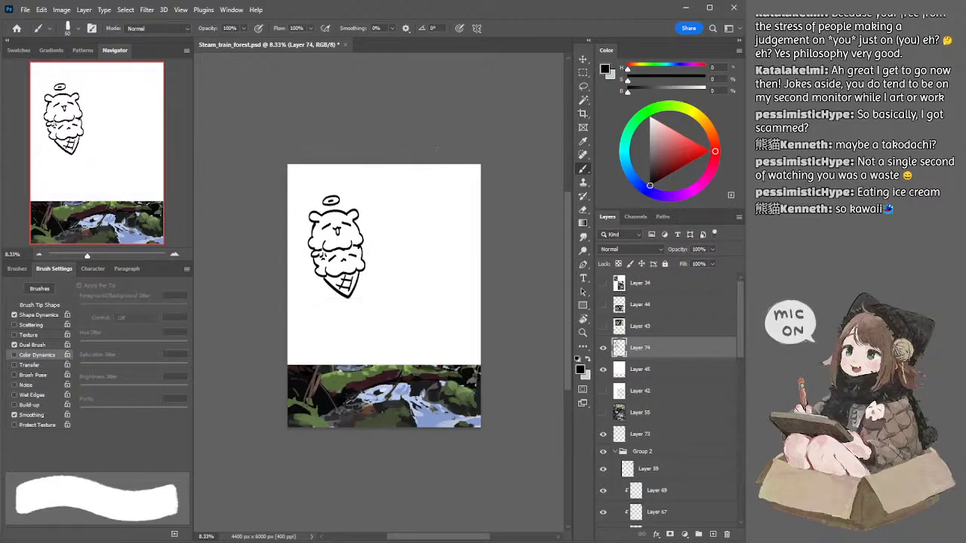
left_click_drag(362, 224, 392, 224)
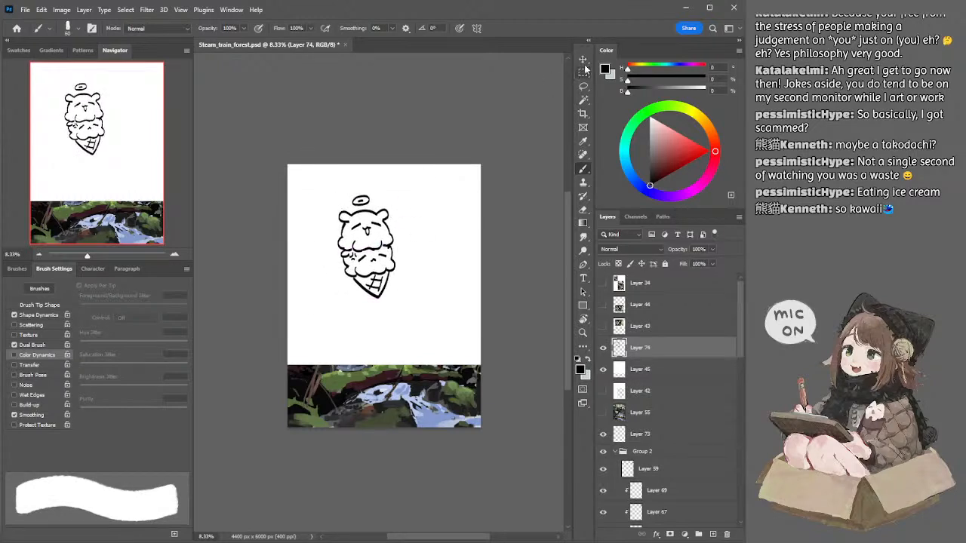
key("ctrl+t")
left_click_drag(410, 190, 409, 188)
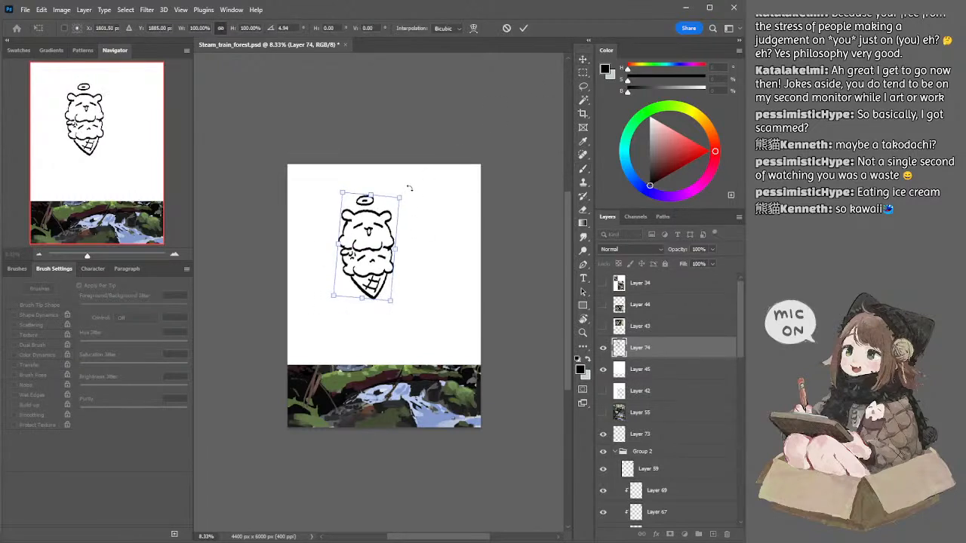
left_click_drag(396, 249, 396, 246)
key("Return")
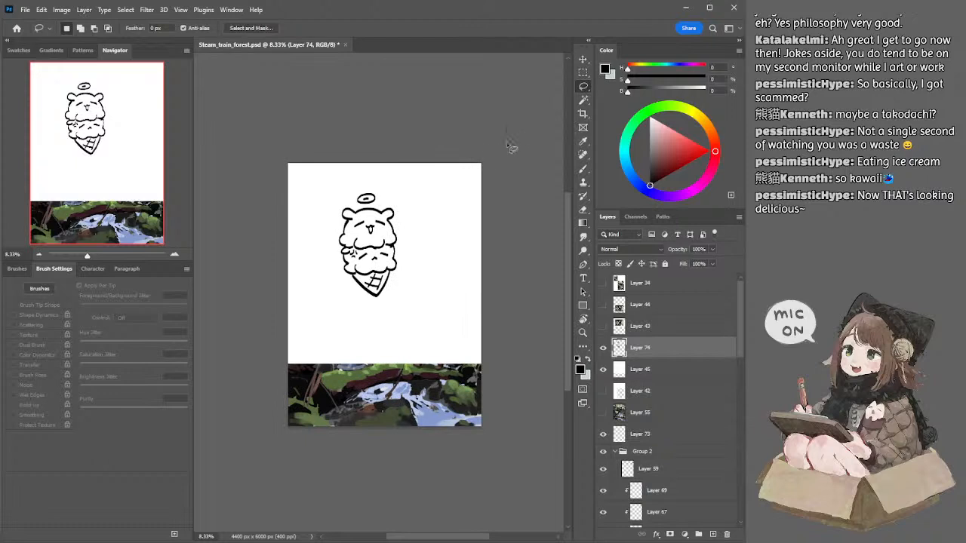
Step: Handwrite "Thank you!" in black beside the ice cream doodle and draw a looped heart beneath the text
key("b")
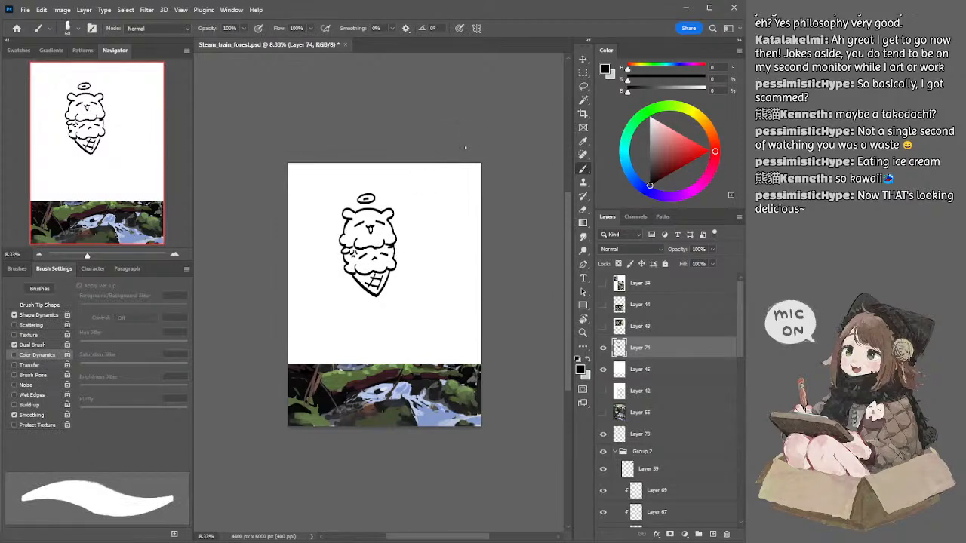
key("e")
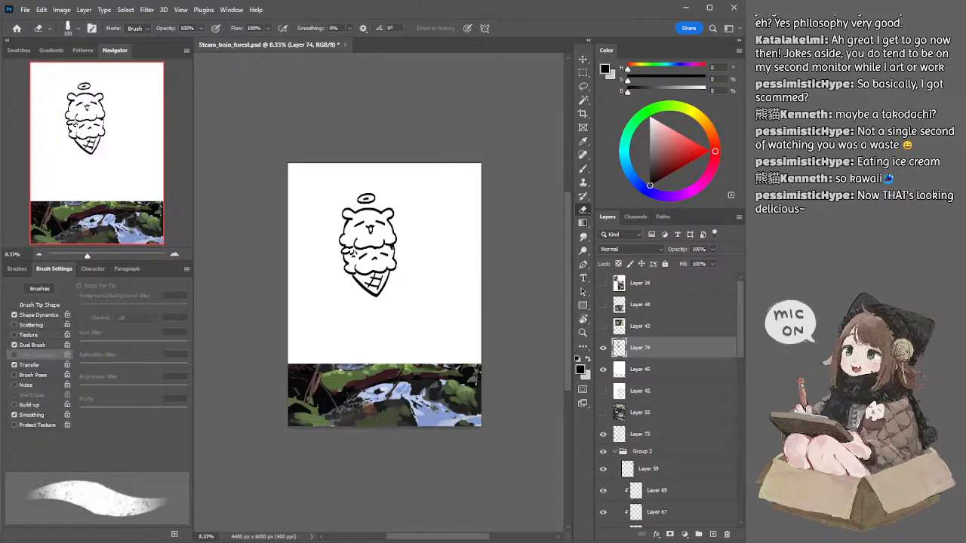
key("l")
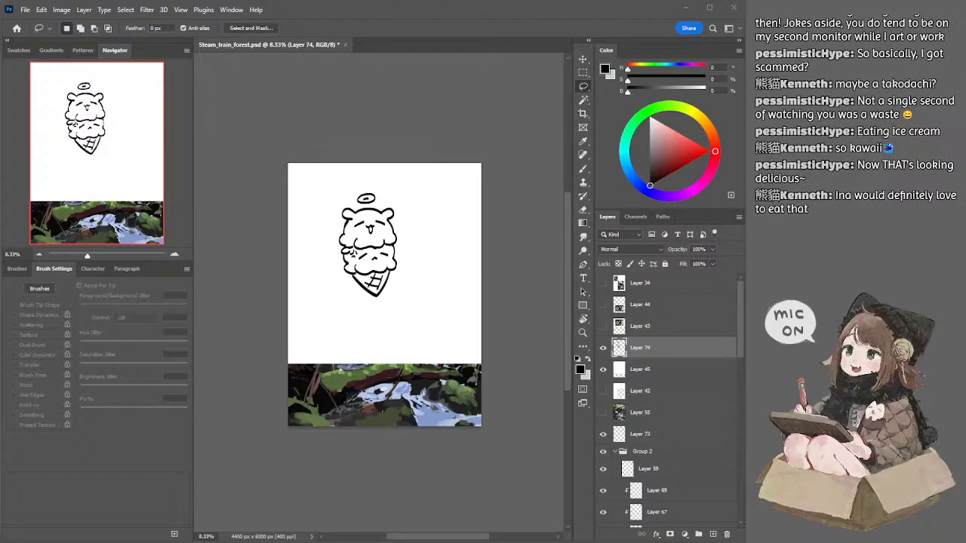
key("b")
mouse_move(406, 201)
left_mouse_down()
mouse_move(419, 197)
mouse_move(416, 218)
left_mouse_up()
left_click_drag(423, 198, 427, 217)
mouse_move(437, 205)
left_mouse_down()
mouse_move(440, 215)
mouse_move(468, 213)
mouse_move(423, 235)
left_mouse_up()
mouse_move(427, 228)
left_mouse_down()
mouse_move(423, 245)
mouse_move(433, 231)
mouse_move(457, 235)
left_mouse_up()
left_click(457, 240)
left_click_drag(424, 287, 455, 296)
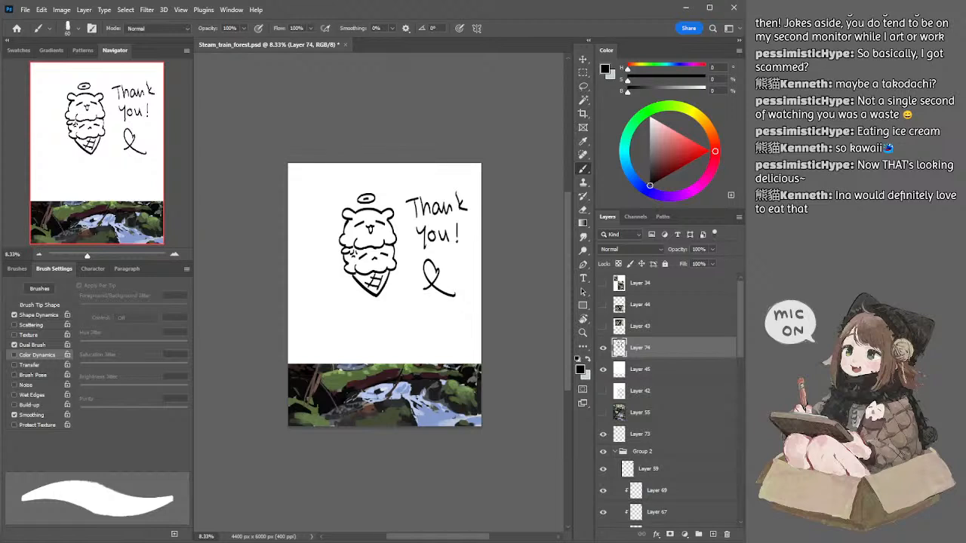